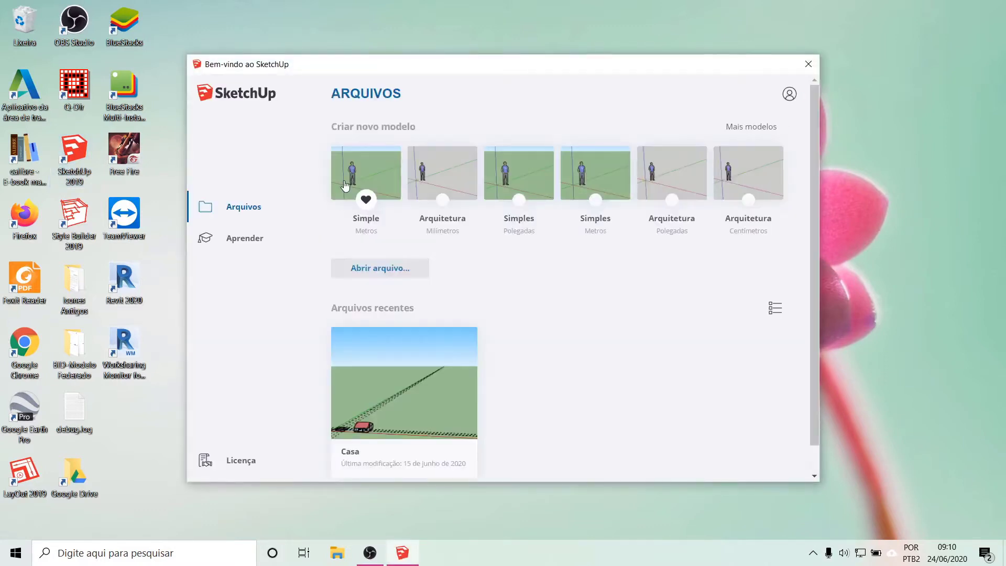
- Open the recent model Casa, read through the OpenStudio load errors and dismiss the messages
{"action": "scroll", "coordinate": [404, 358], "scroll_direction": "down", "scroll_amount": 1}
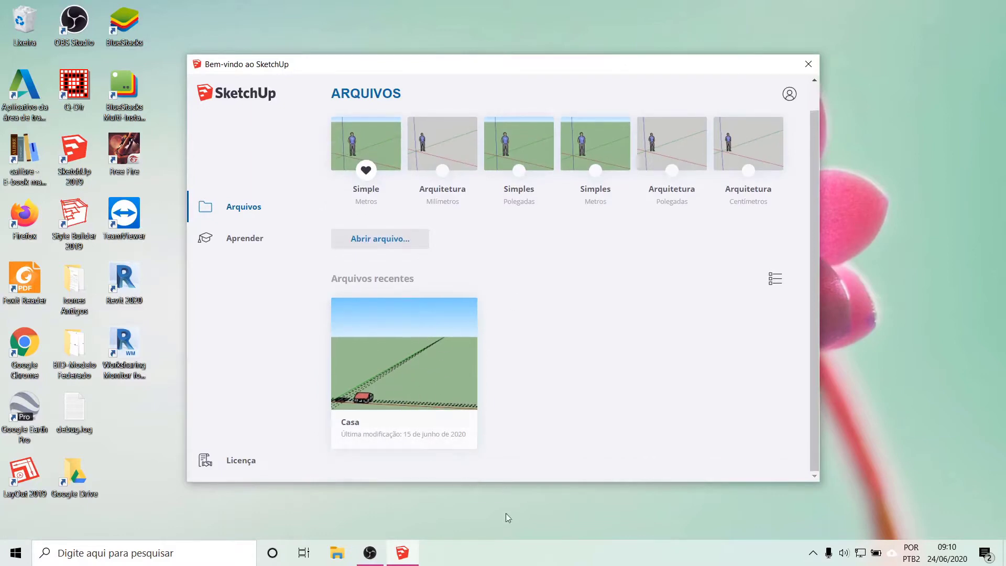
{"action": "left_click", "coordinate": [402, 363]}
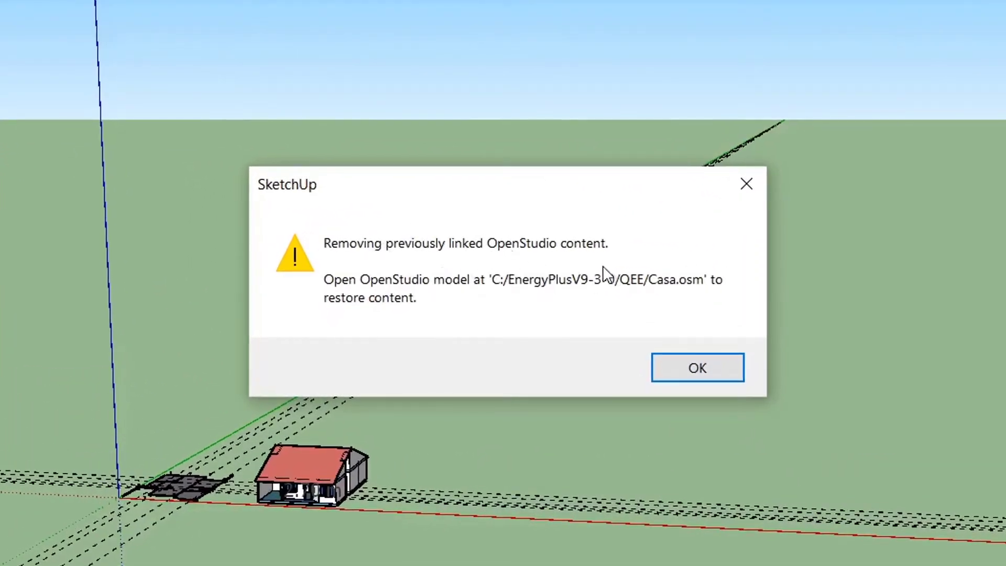
{"action": "left_click", "coordinate": [675, 367]}
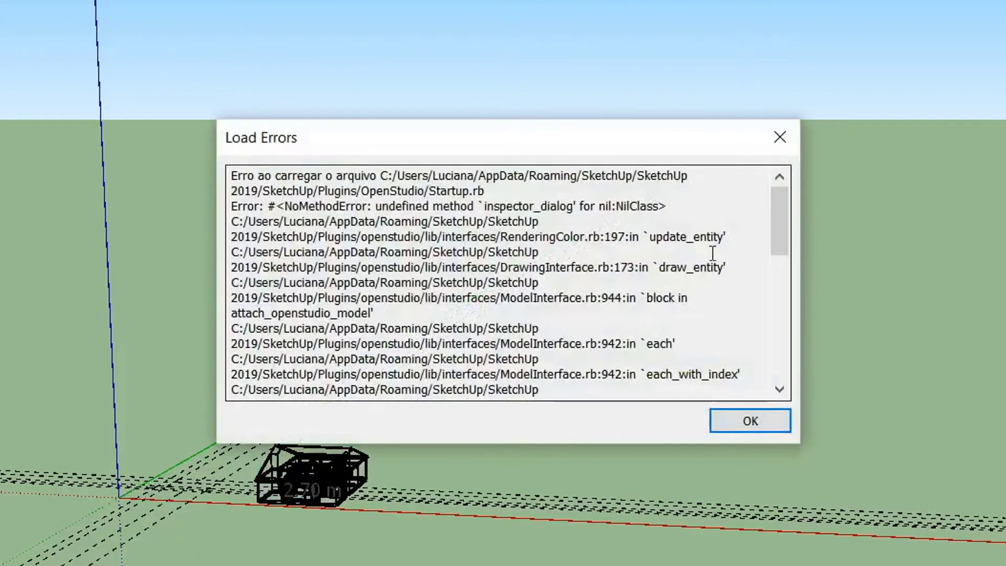
{"action": "scroll", "coordinate": [610, 317], "scroll_direction": "down", "scroll_amount": 4}
{"action": "scroll", "coordinate": [610, 317], "scroll_direction": "down", "scroll_amount": 5}
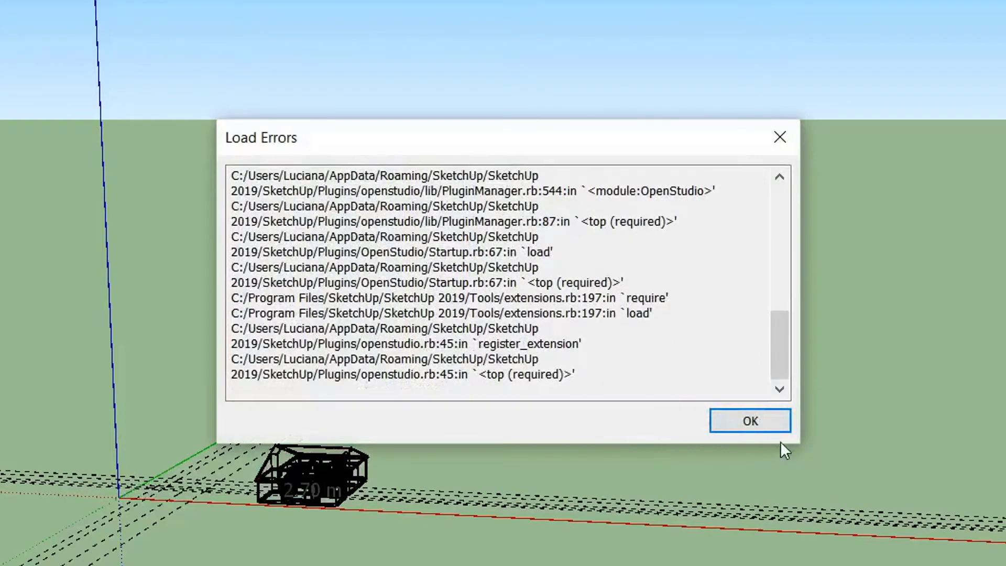
{"action": "left_click", "coordinate": [722, 425]}
{"action": "scroll", "coordinate": [260, 514], "scroll_direction": "up", "scroll_amount": 5}
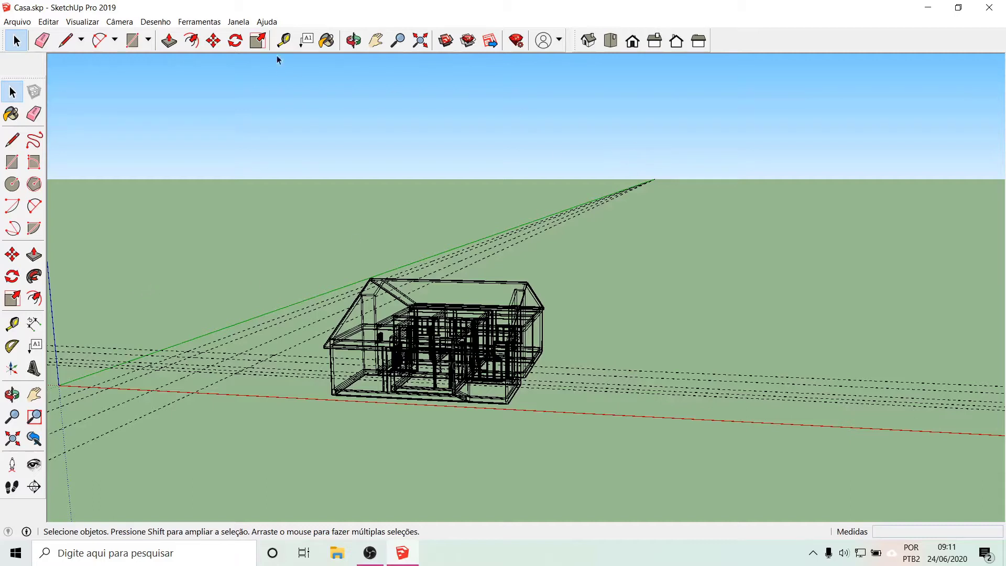
- Close the Casa model without saving, relaunch SketchUp and create a new model from the Simple template in metres
{"action": "left_click", "coordinate": [990, 8]}
{"action": "left_click", "coordinate": [508, 305]}
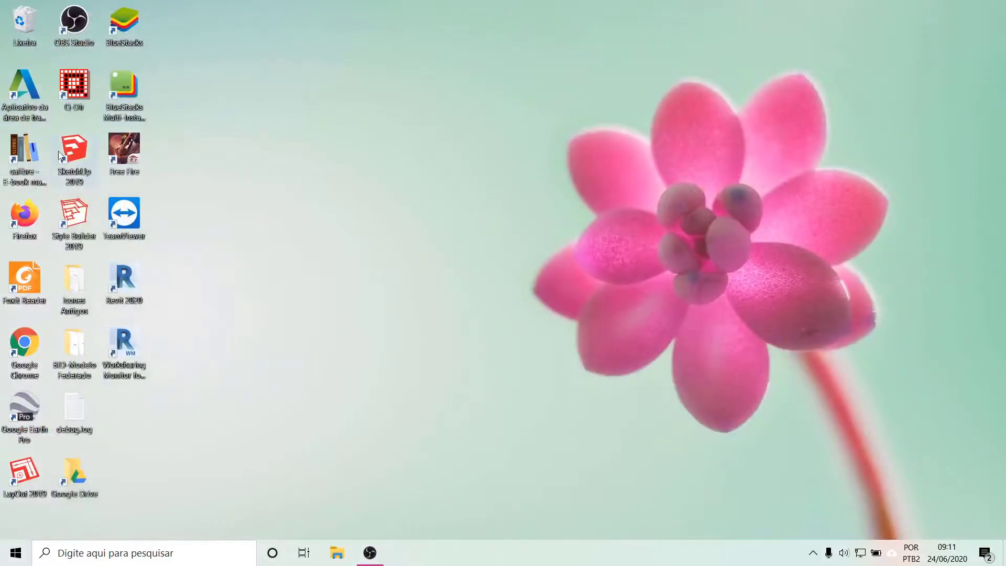
{"action": "left_click", "coordinate": [79, 151]}
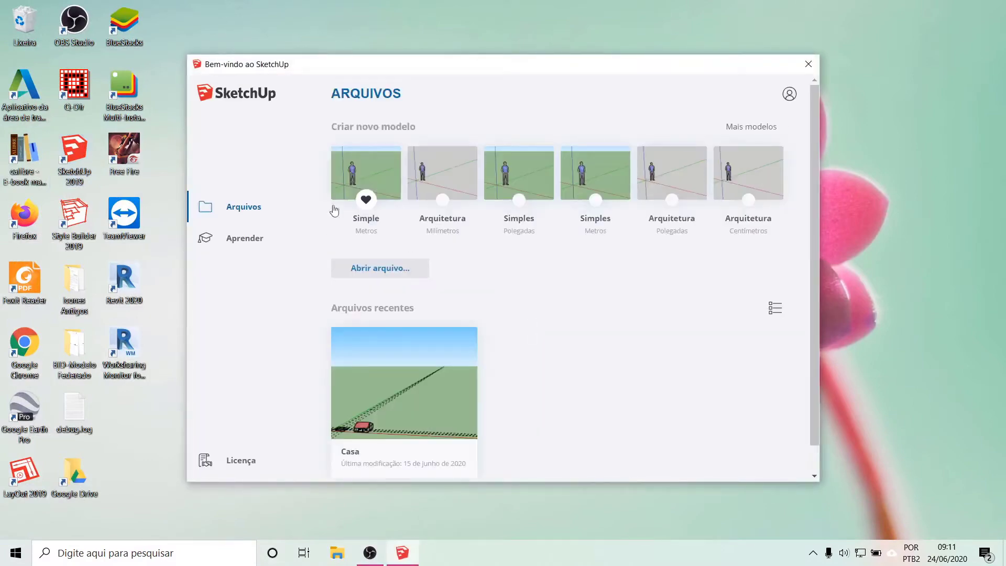
{"action": "left_click", "coordinate": [352, 180]}
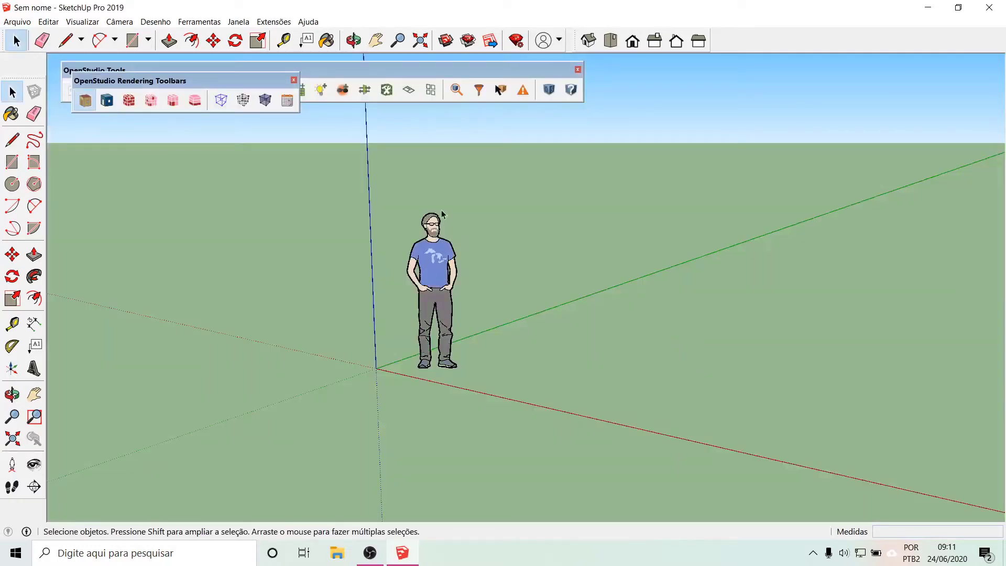
- Dock the OpenStudio Rendering and OpenStudio Tools toolbars above the drawing area and delete the default human figure
{"action": "left_click_drag", "start_coordinate": [157, 80], "coordinate": [809, 32]}
{"action": "left_click_drag", "start_coordinate": [504, 68], "coordinate": [350, 68]}
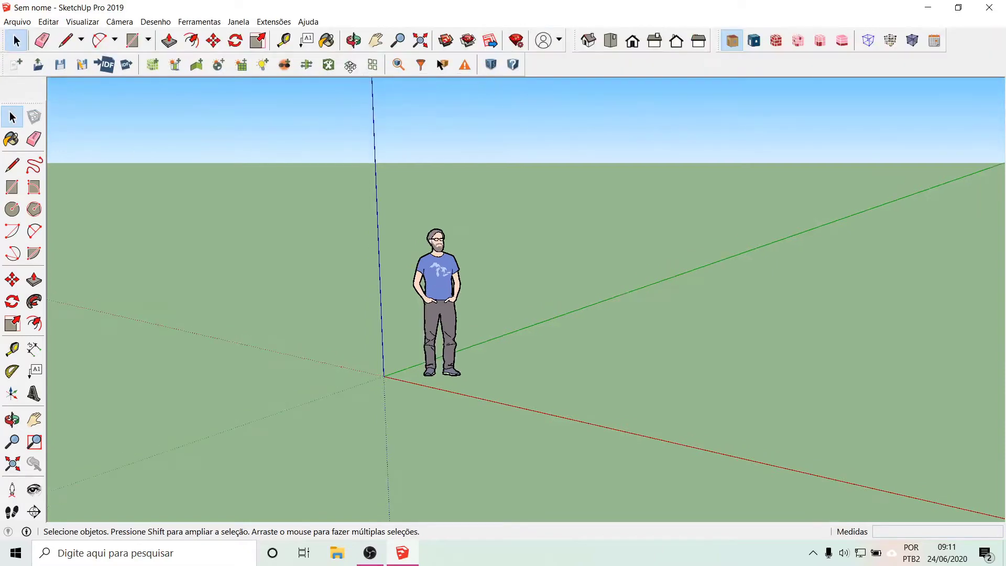
{"action": "left_click", "coordinate": [425, 285]}
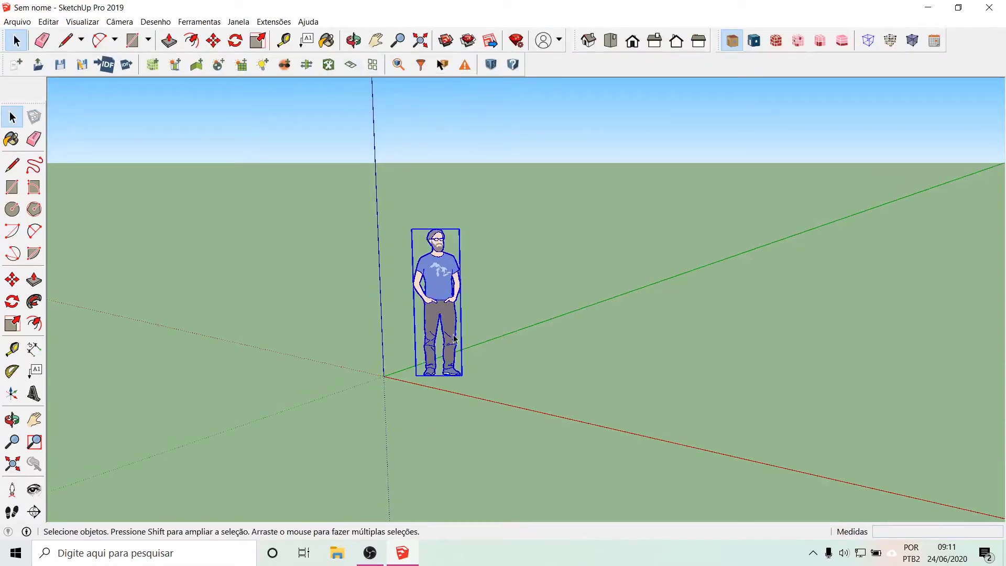
{"action": "key", "text": "Delete"}
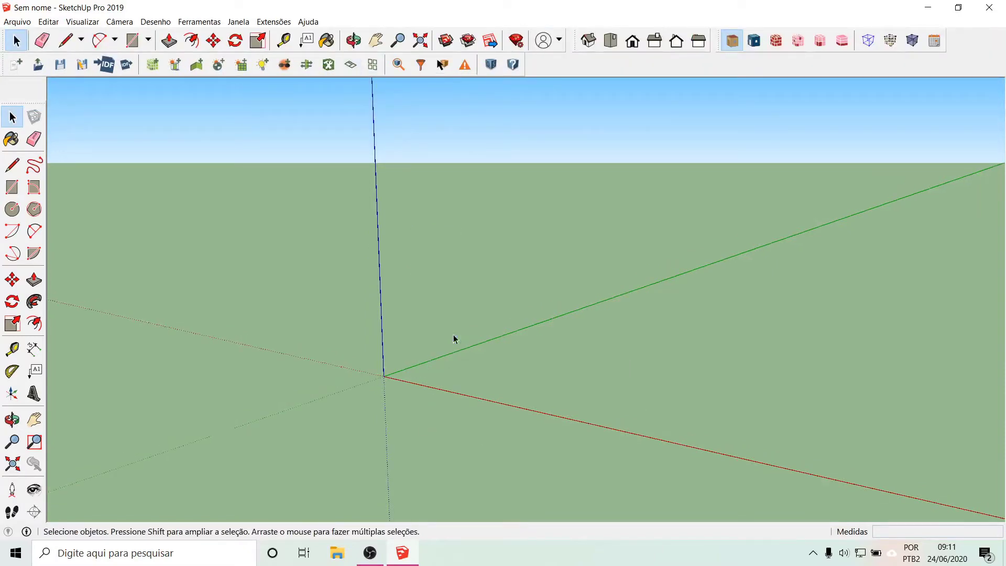
- Import the OpenStudio model Casa.osm from the QEE folder and choose to save the current OpenStudio model before importing
{"action": "left_click", "coordinate": [18, 23]}
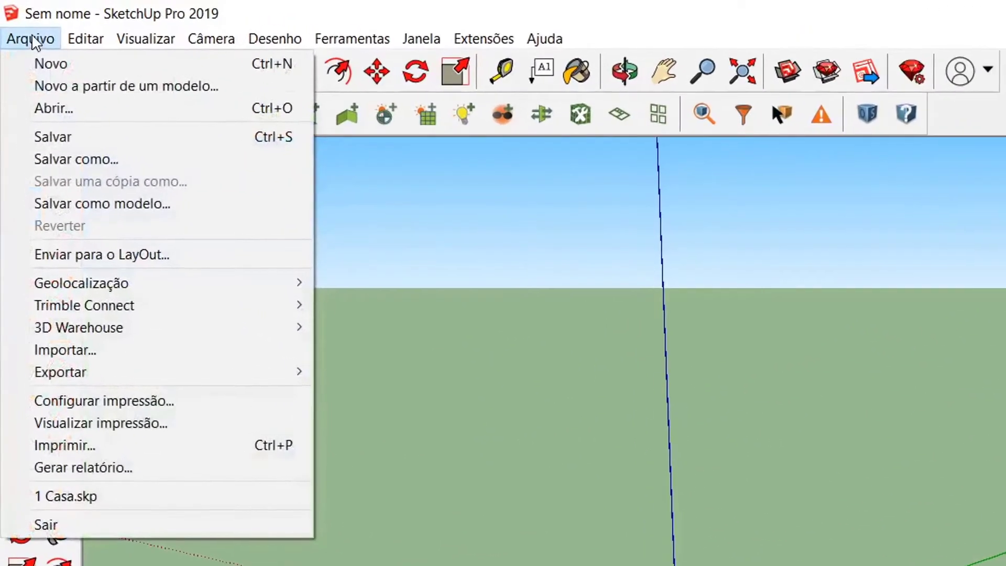
{"action": "left_click", "coordinate": [87, 358]}
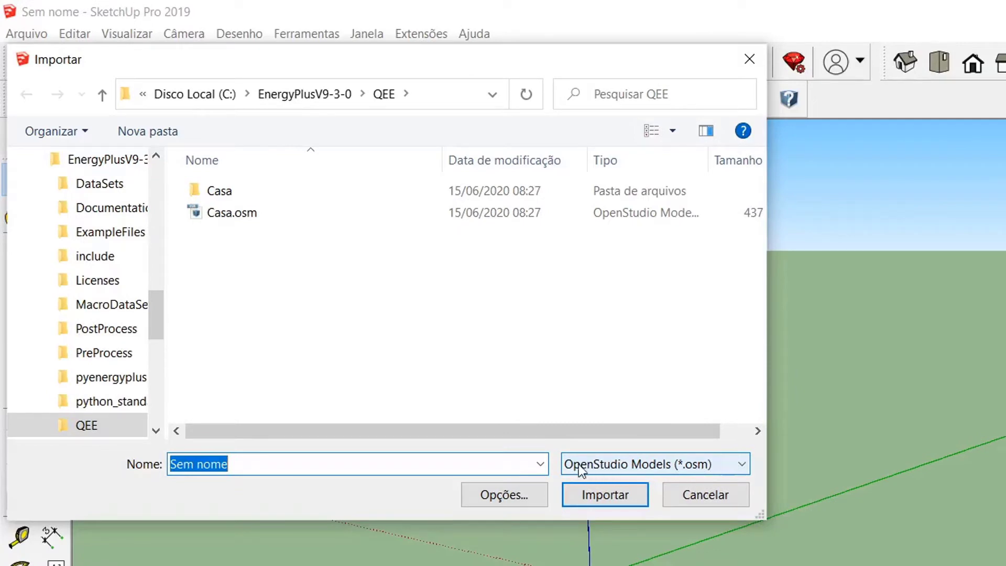
{"action": "left_click", "coordinate": [205, 212]}
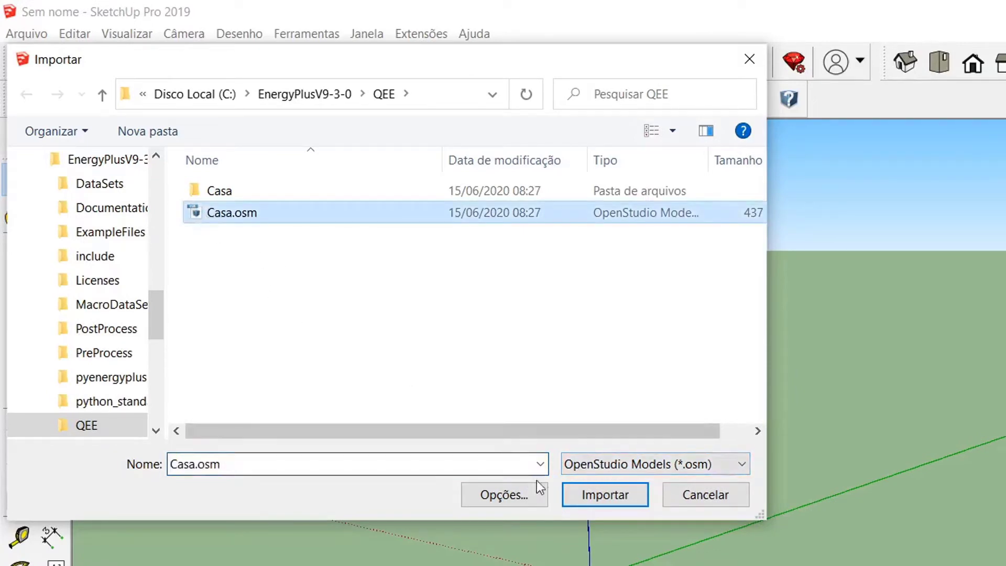
{"action": "left_click", "coordinate": [576, 495]}
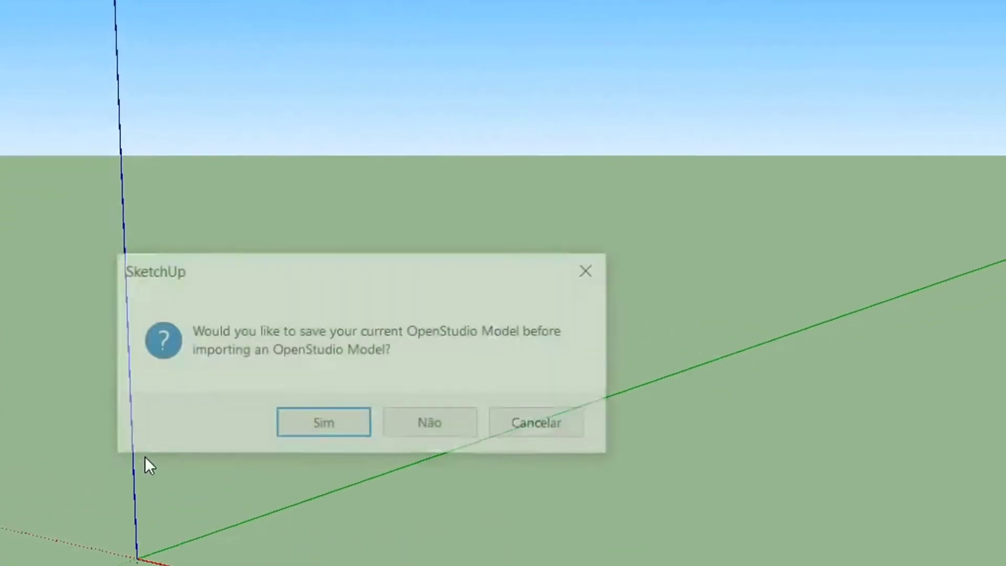
{"action": "left_click", "coordinate": [326, 433]}
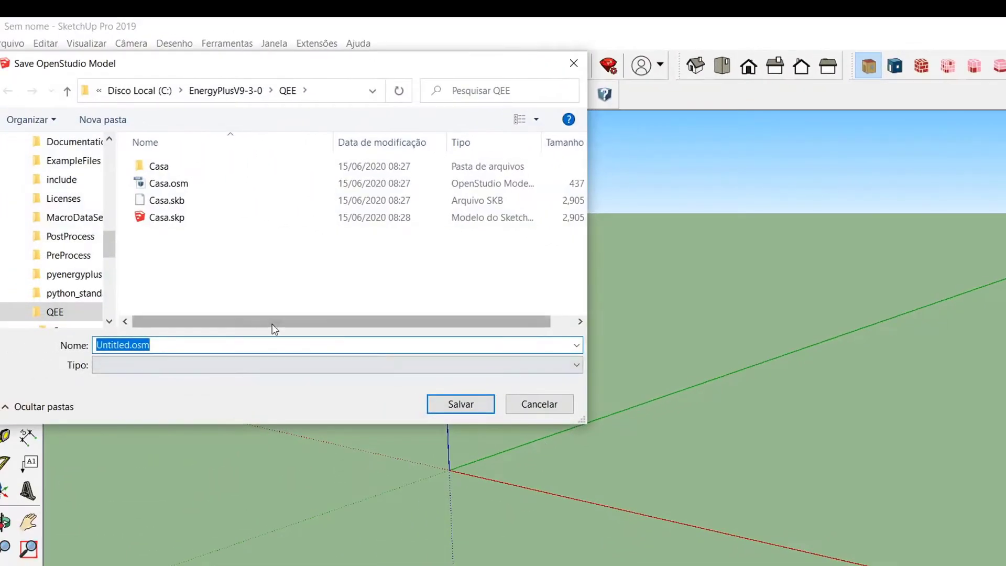
- Save the current OpenStudio model as 02.osm in the QEE folder
{"action": "left_click", "coordinate": [276, 365]}
{"action": "left_click", "coordinate": [117, 346]}
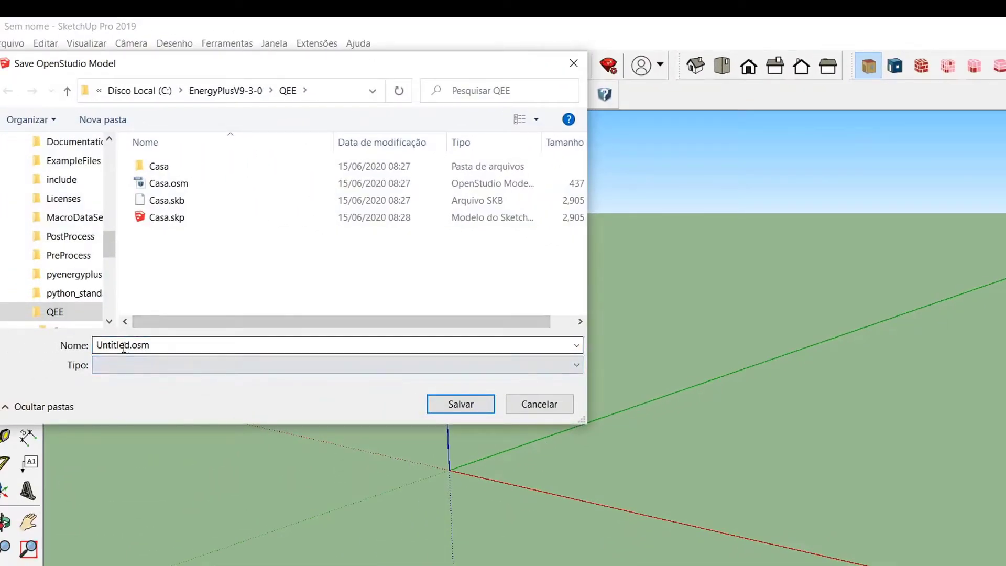
{"action": "double_click", "coordinate": [128, 346]}
{"action": "type", "text": "02"}
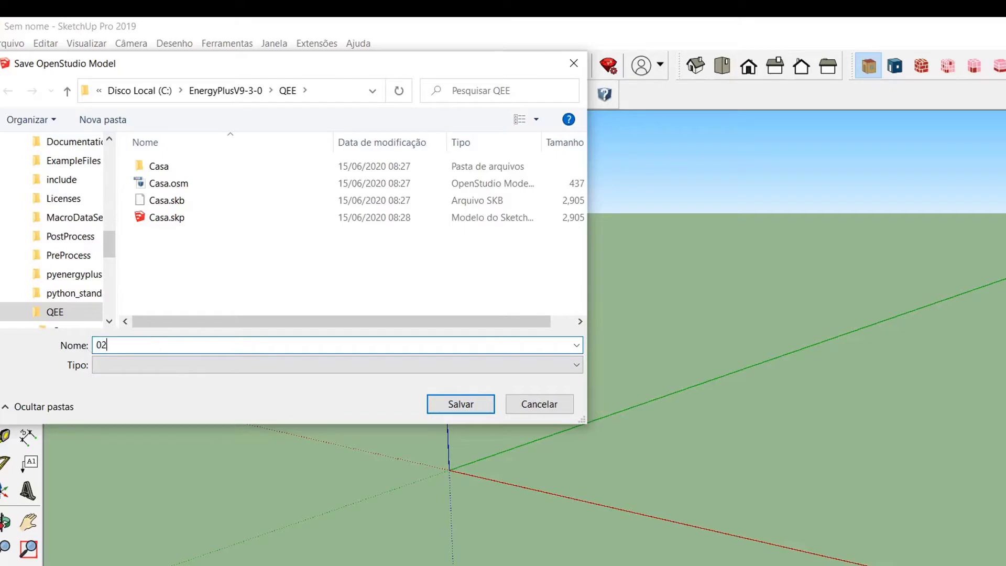
{"action": "type", "text": ".osm"}
{"action": "left_click", "coordinate": [461, 411]}
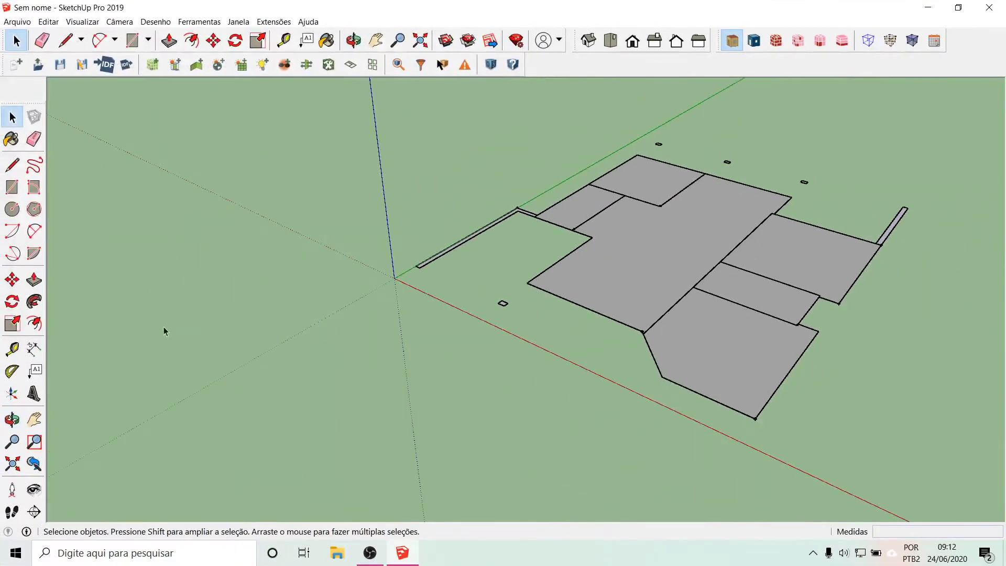
{"action": "mouse_move", "coordinate": [163, 331]}
{"action": "middle_mouse_down"}
{"action": "mouse_move", "coordinate": [277, 287]}
{"action": "mouse_move", "coordinate": [600, 285]}
{"action": "mouse_move", "coordinate": [459, 235]}
{"action": "mouse_move", "coordinate": [429, 279]}
{"action": "mouse_move", "coordinate": [584, 385]}
{"action": "middle_mouse_up"}
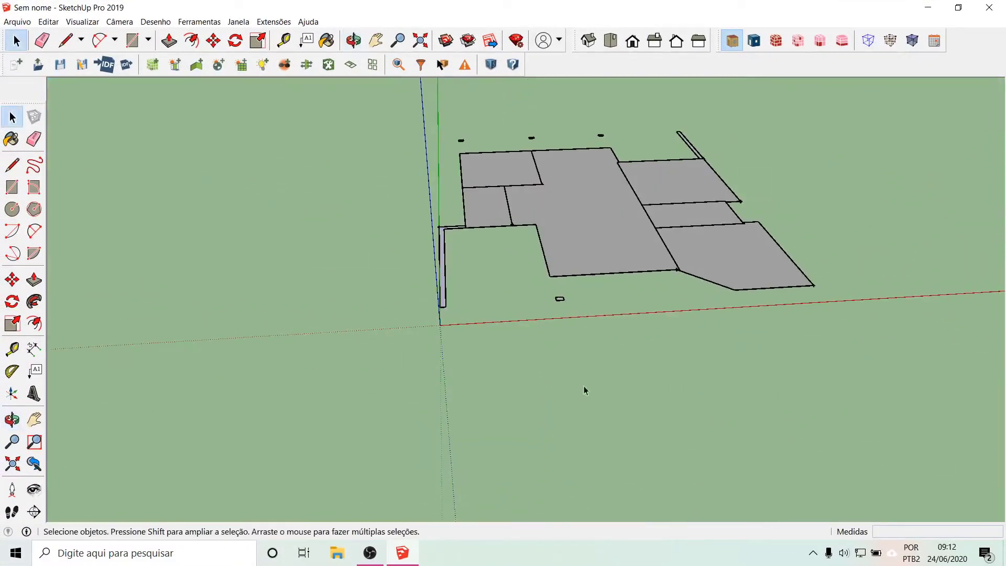
{"action": "middle_click_drag", "start_coordinate": [525, 342], "coordinate": [517, 314]}
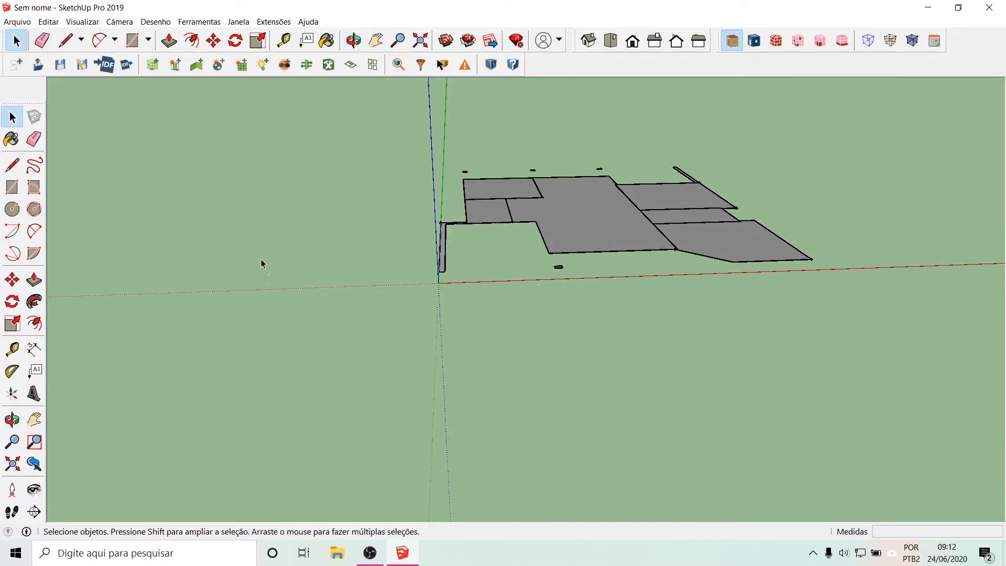
{"action": "middle_click_drag", "start_coordinate": [577, 223], "coordinate": [546, 363]}
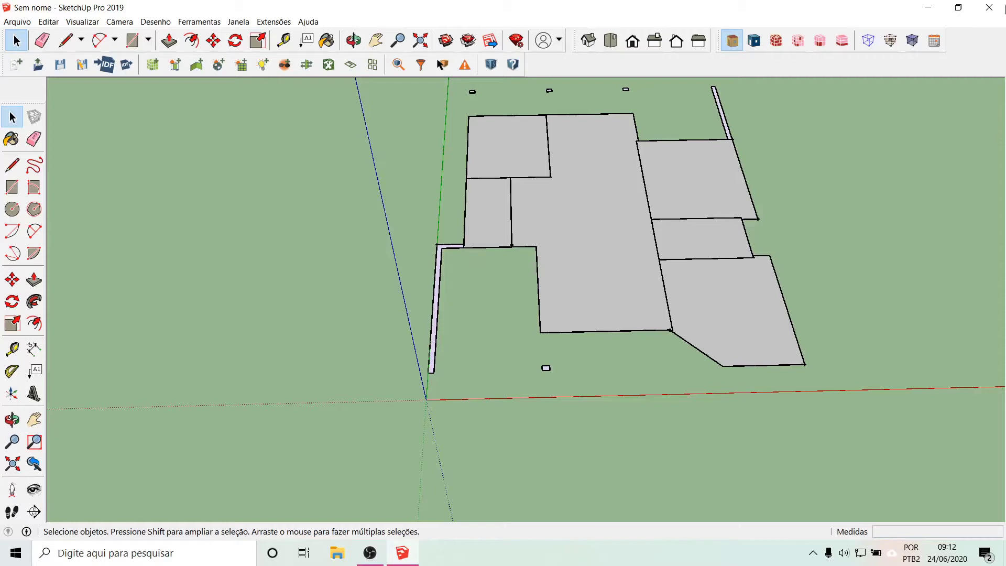
{"action": "left_click", "coordinate": [1002, 13]}
{"action": "left_click", "coordinate": [564, 306]}
- Create a new model without saving the current one, and delete its default human figure
{"action": "left_click", "coordinate": [17, 21]}
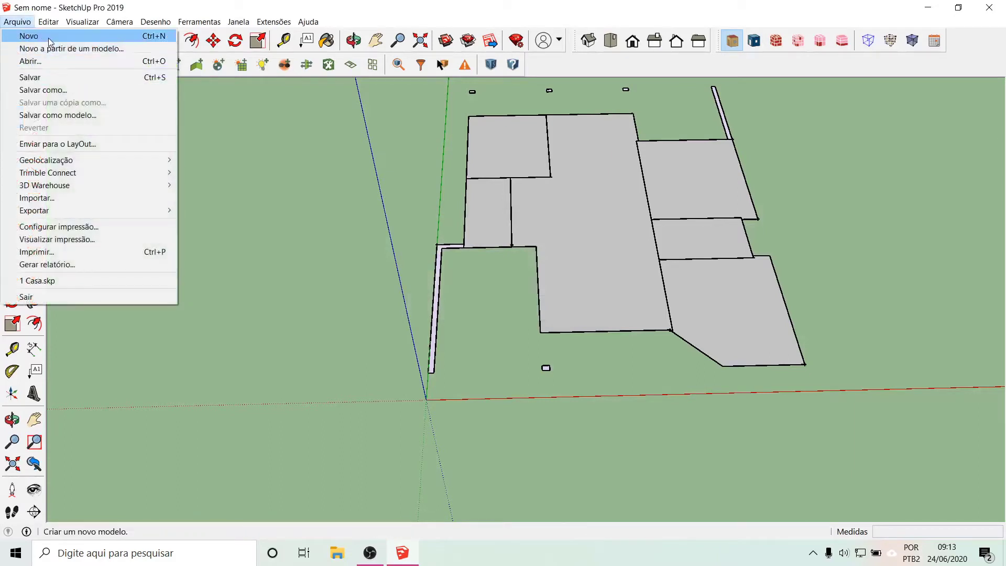
{"action": "left_click", "coordinate": [29, 36]}
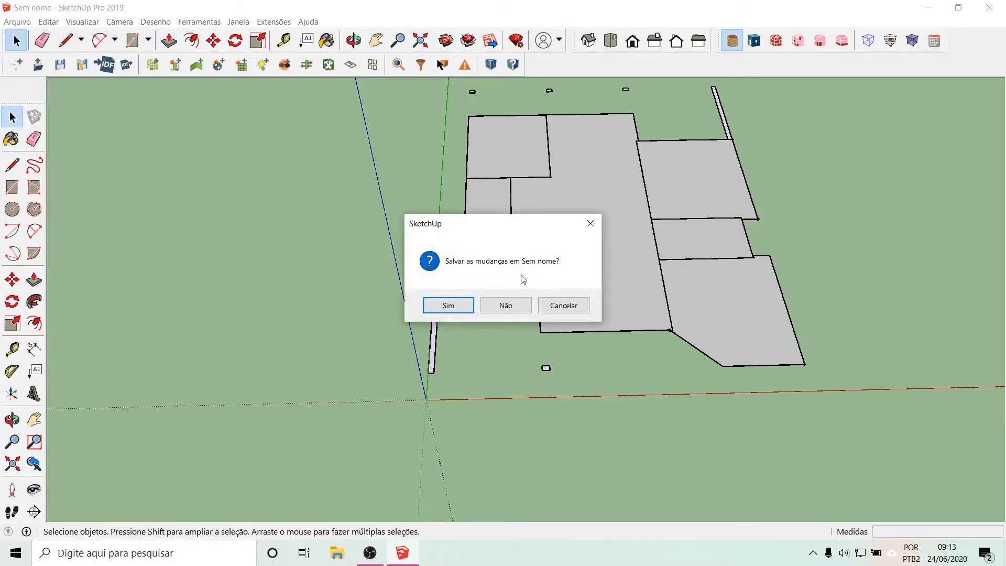
{"action": "left_click", "coordinate": [512, 312]}
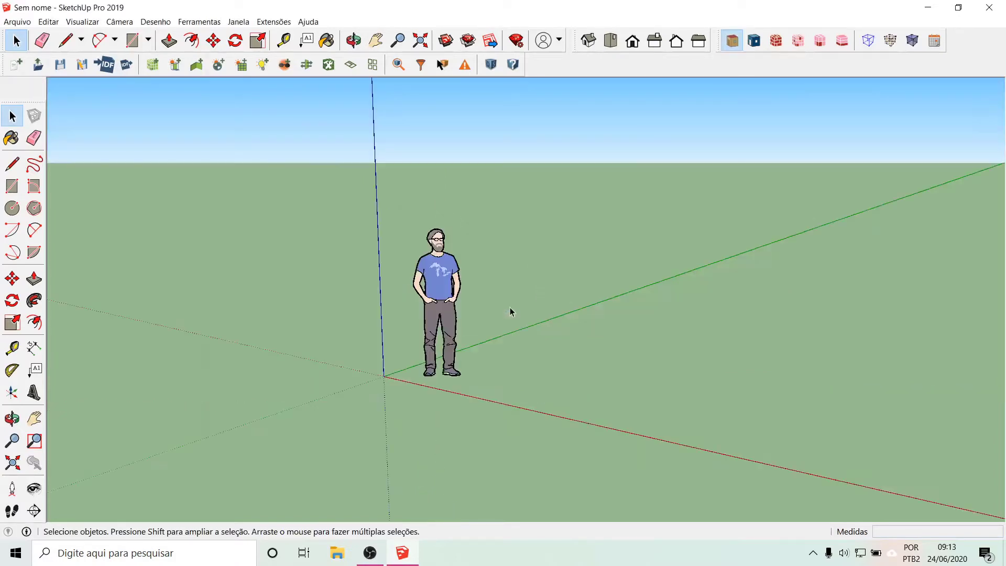
{"action": "key", "text": "ctrl+a"}
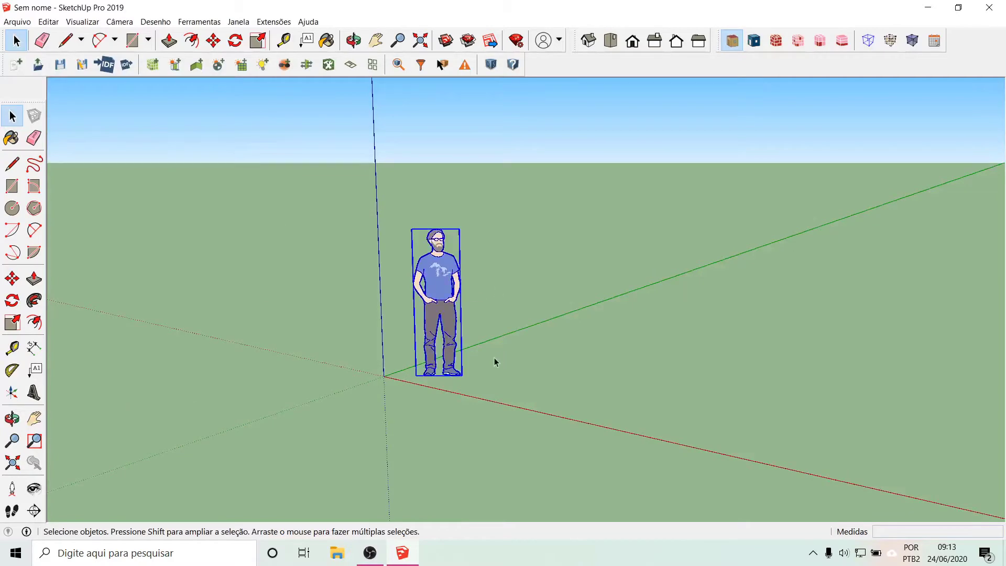
{"action": "key", "text": "Delete"}
- Start an import with the file type set to AutoCAD files (*.dwg, *.dxf)
{"action": "left_click", "coordinate": [17, 22]}
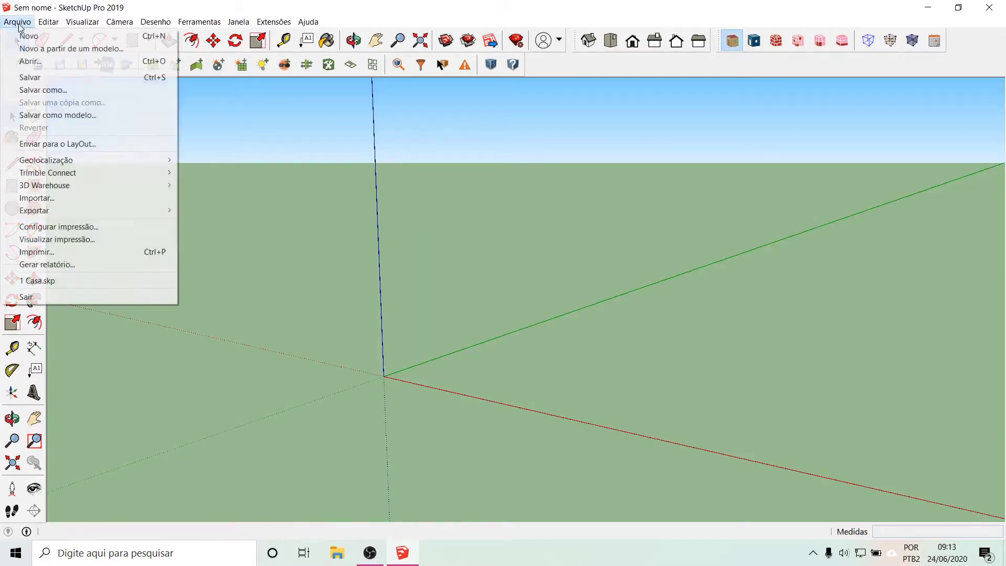
{"action": "left_click", "coordinate": [51, 198]}
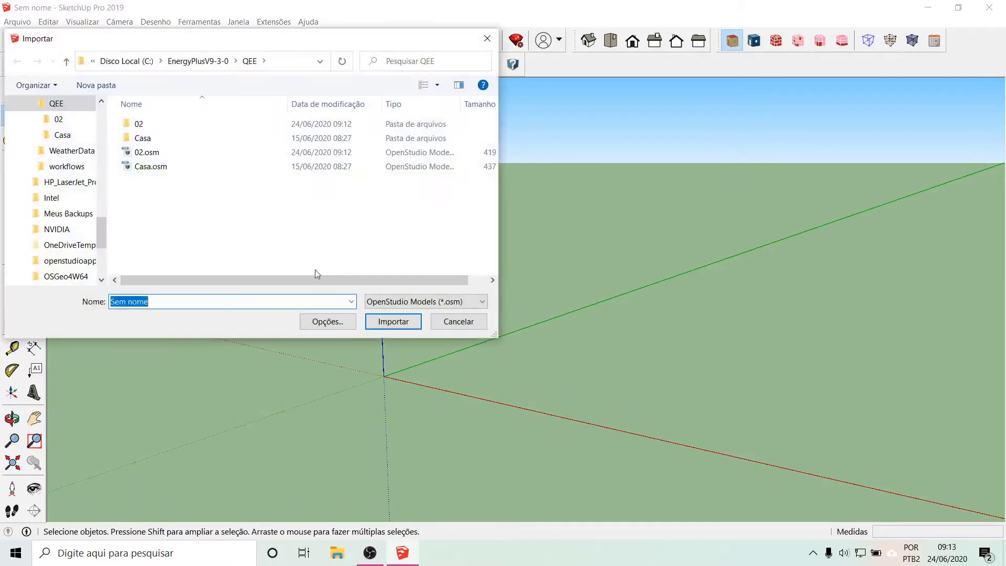
{"action": "left_click", "coordinate": [415, 302]}
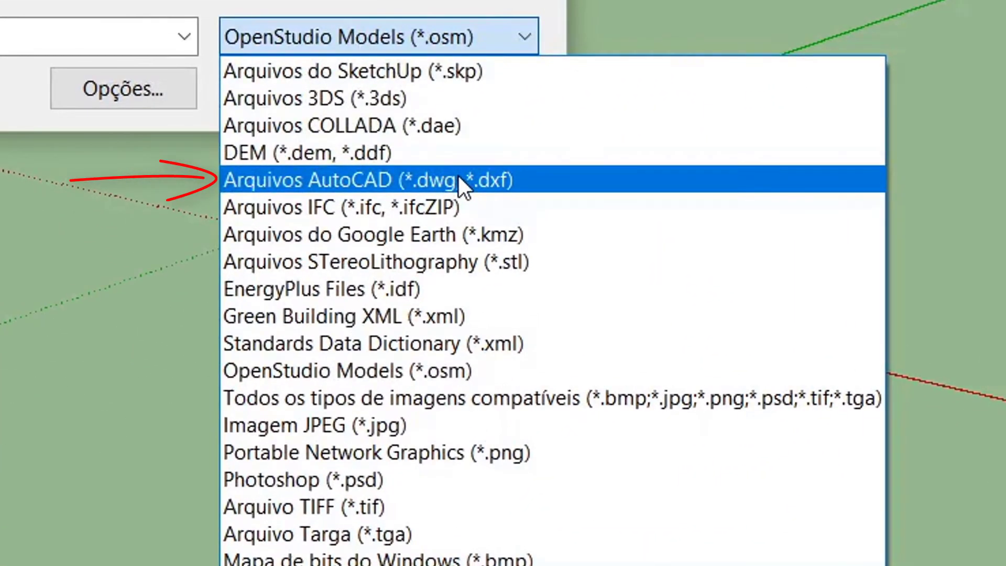
{"action": "left_click", "coordinate": [459, 177]}
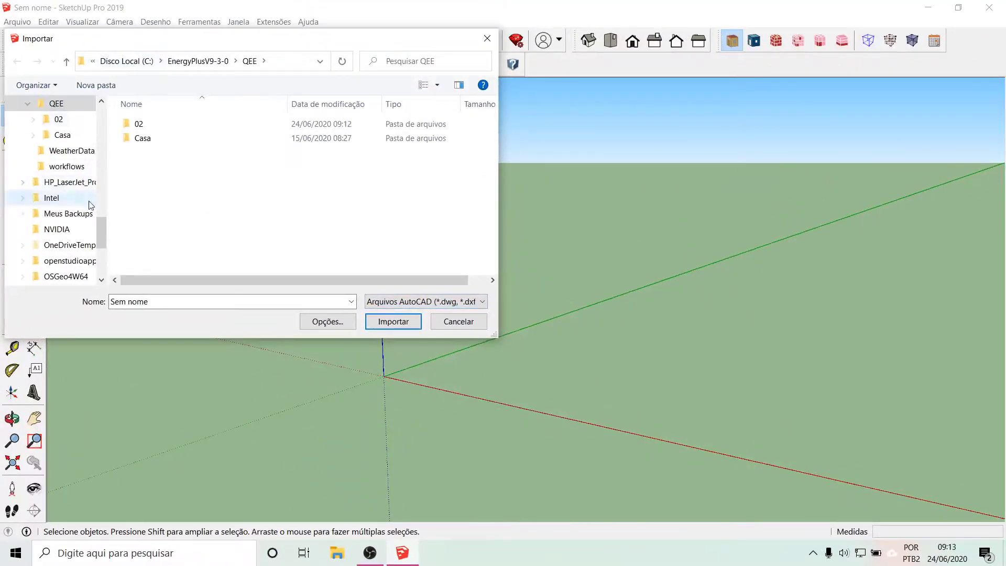
- Browse to the 2020 1 folder in Google Drive as the import location
{"action": "left_click_drag", "start_coordinate": [104, 237], "coordinate": [114, 144]}
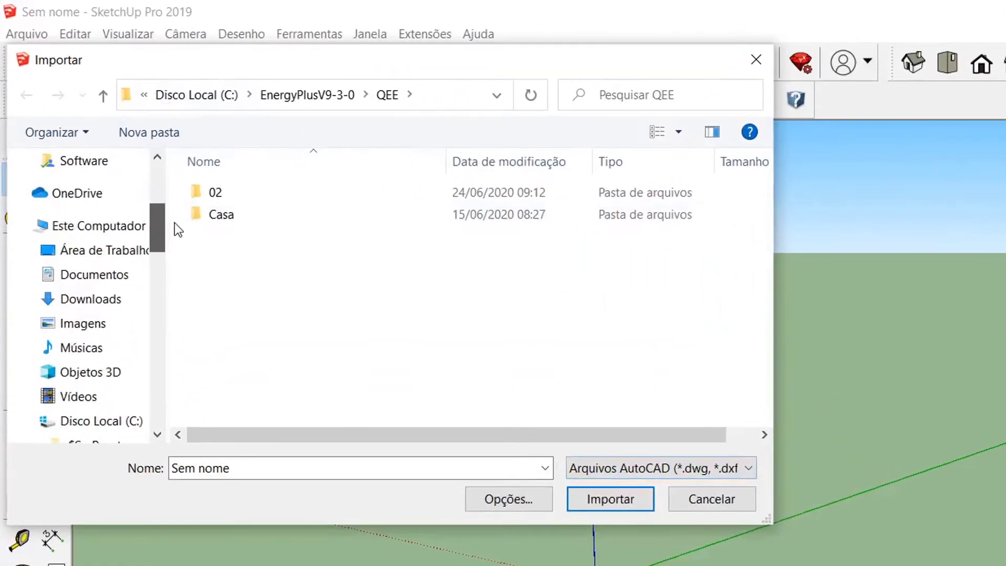
{"action": "left_click_drag", "start_coordinate": [175, 223], "coordinate": [191, 166]}
{"action": "scroll", "coordinate": [79, 404], "scroll_direction": "down", "scroll_amount": 1}
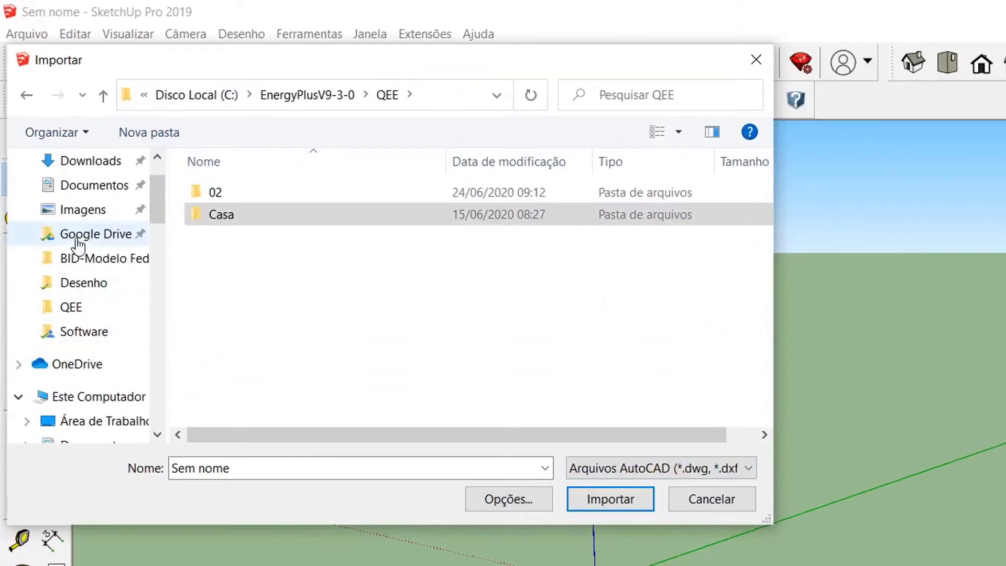
{"action": "left_click", "coordinate": [79, 238]}
{"action": "left_click", "coordinate": [225, 286]}
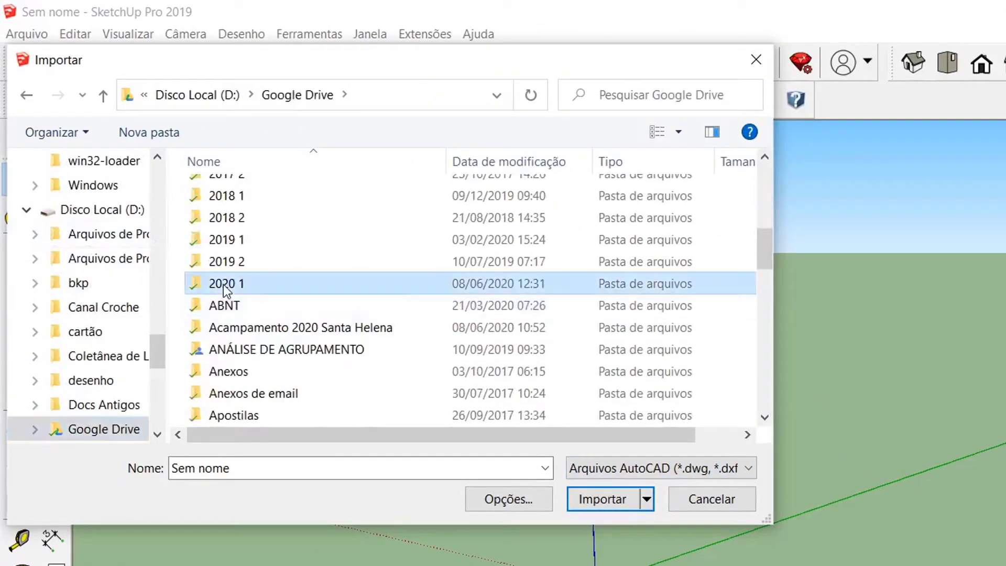
{"action": "double_click", "coordinate": [224, 284]}
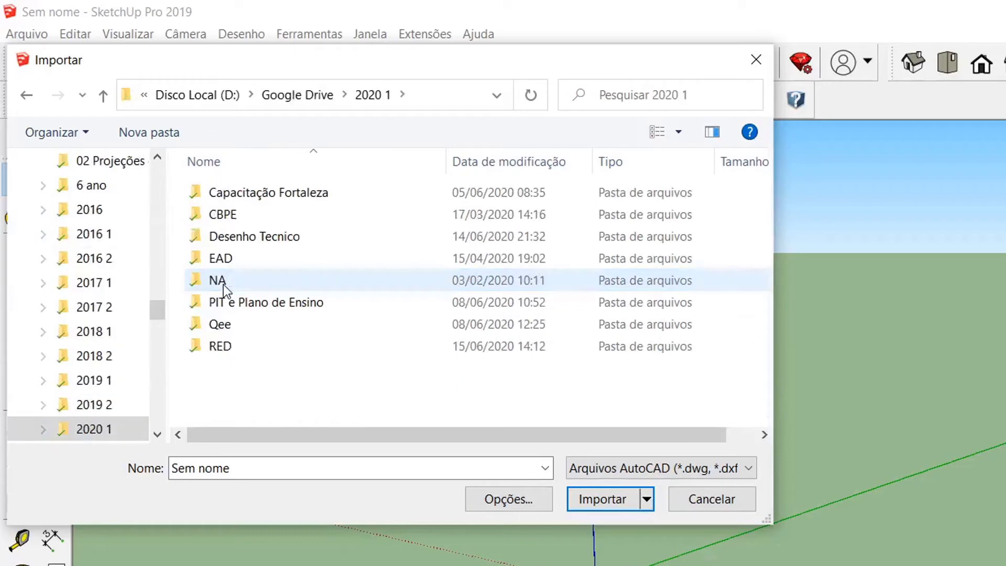
- Import the AutoCAD drawing Projeto Casa.dwg from RED > Qee 01 > Software and dismiss the import results
{"action": "double_click", "coordinate": [230, 331]}
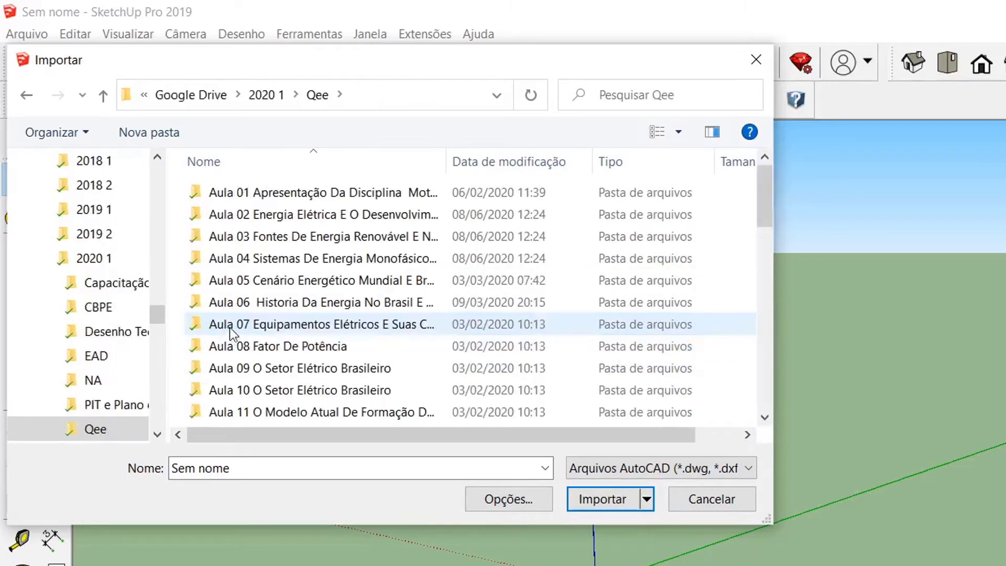
{"action": "left_click", "coordinate": [253, 96]}
{"action": "left_click", "coordinate": [222, 349]}
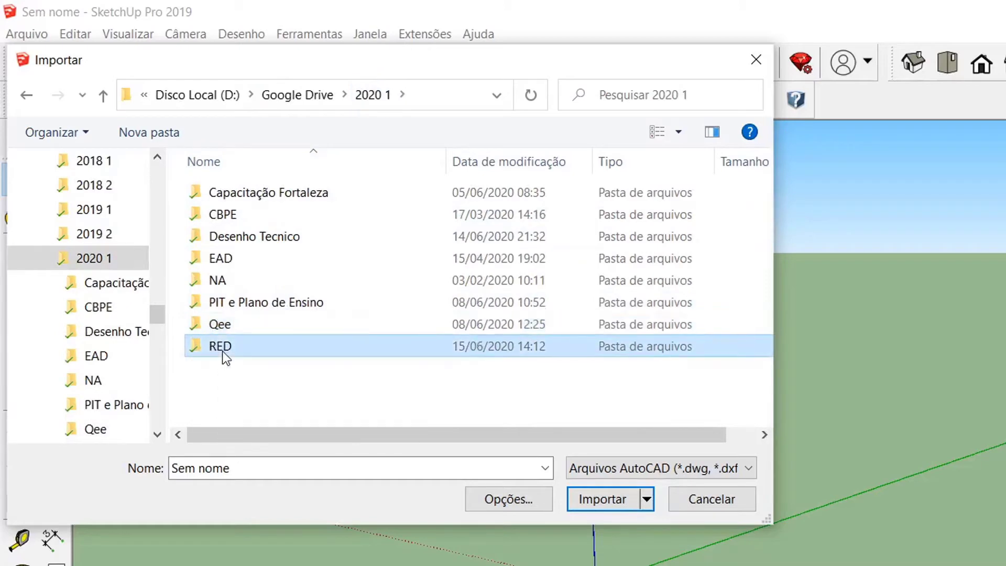
{"action": "double_click", "coordinate": [222, 350]}
{"action": "double_click", "coordinate": [228, 242]}
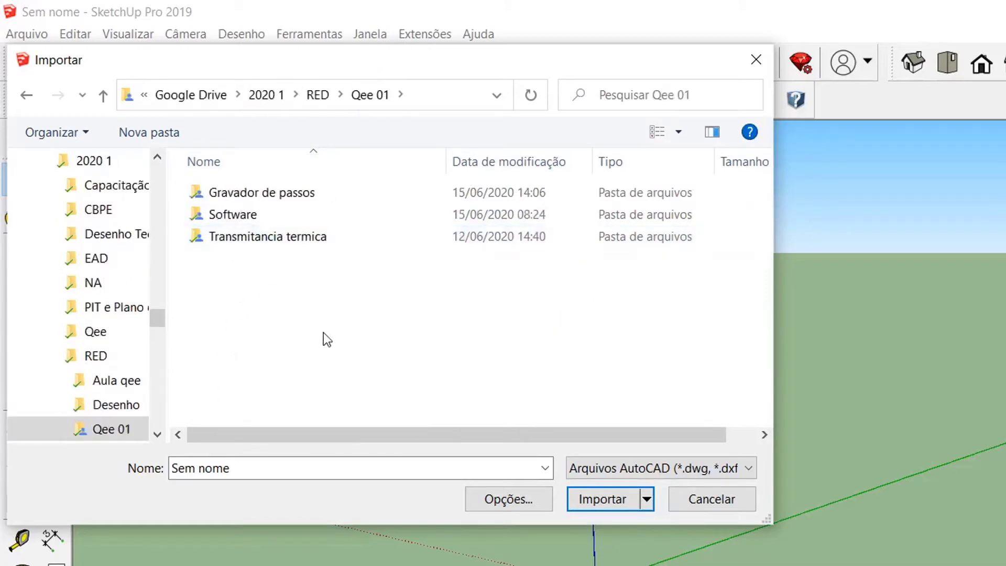
{"action": "double_click", "coordinate": [242, 219]}
{"action": "left_click", "coordinate": [355, 235]}
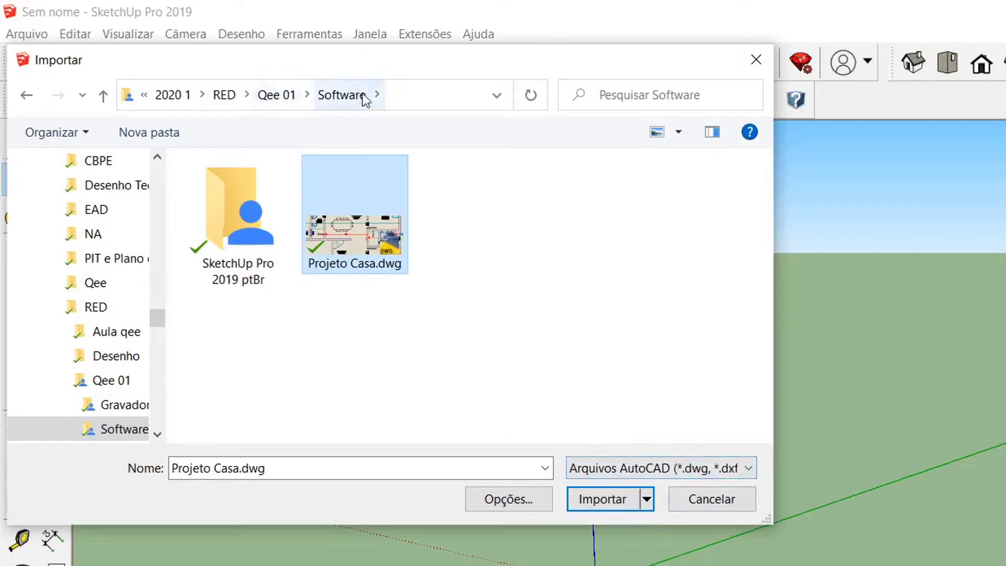
{"action": "left_click", "coordinate": [598, 507]}
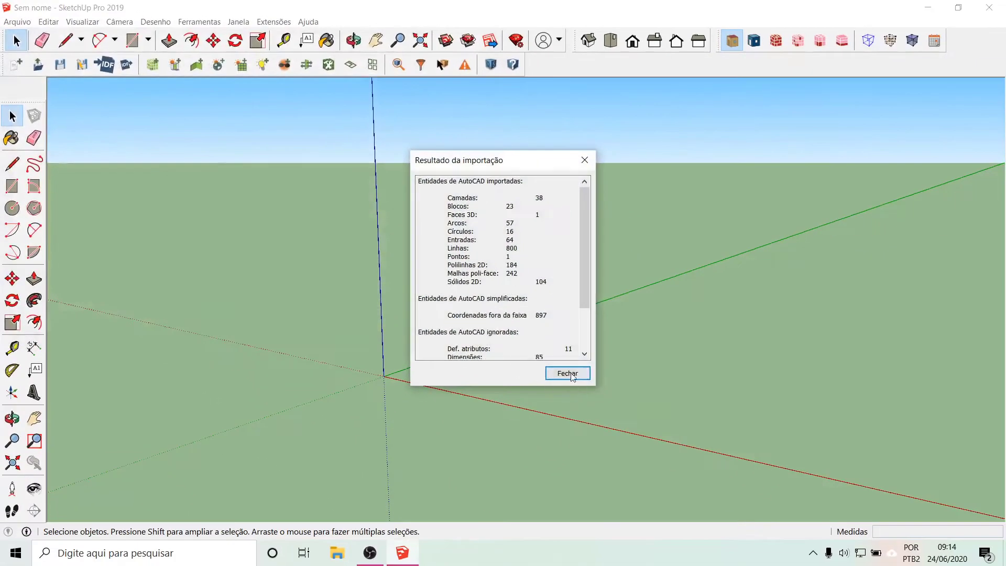
{"action": "left_click", "coordinate": [569, 373]}
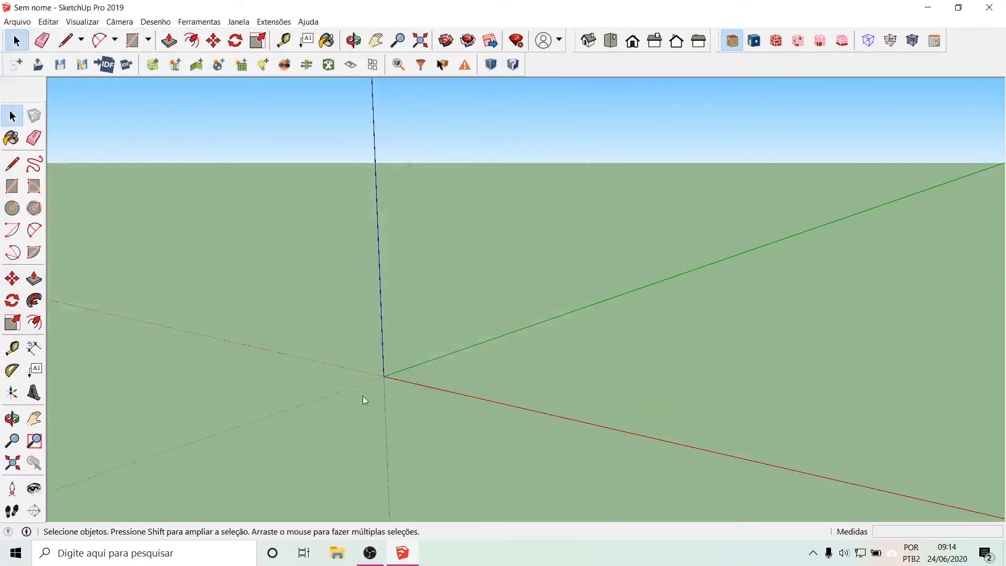
- Open the imported drawing's group and delete the small 3D furniture block from the floor plan
{"action": "middle_click_drag", "start_coordinate": [382, 379], "coordinate": [712, 437]}
{"action": "scroll", "coordinate": [713, 437], "scroll_direction": "down", "scroll_amount": 4}
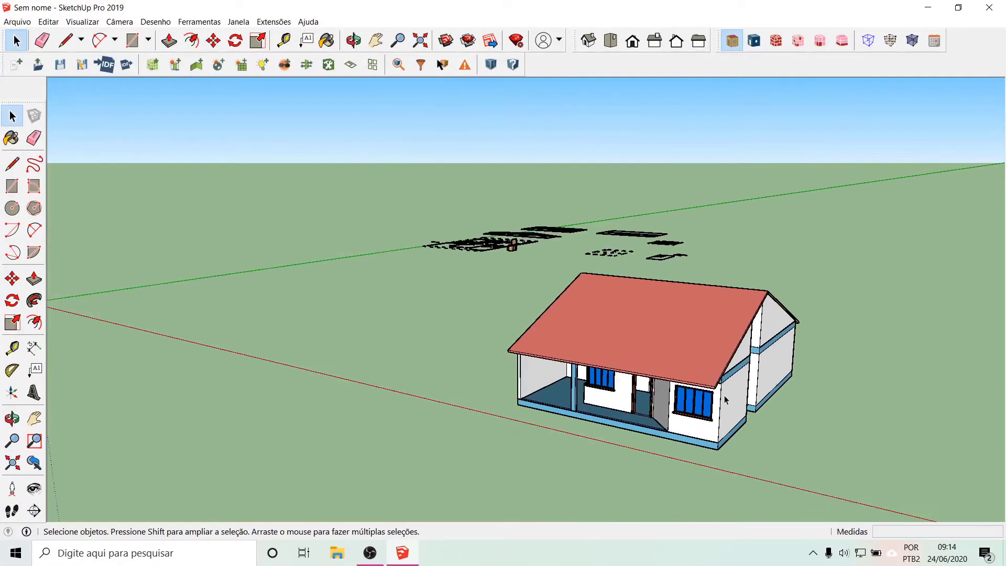
{"action": "middle_click_drag", "start_coordinate": [376, 351], "coordinate": [566, 435]}
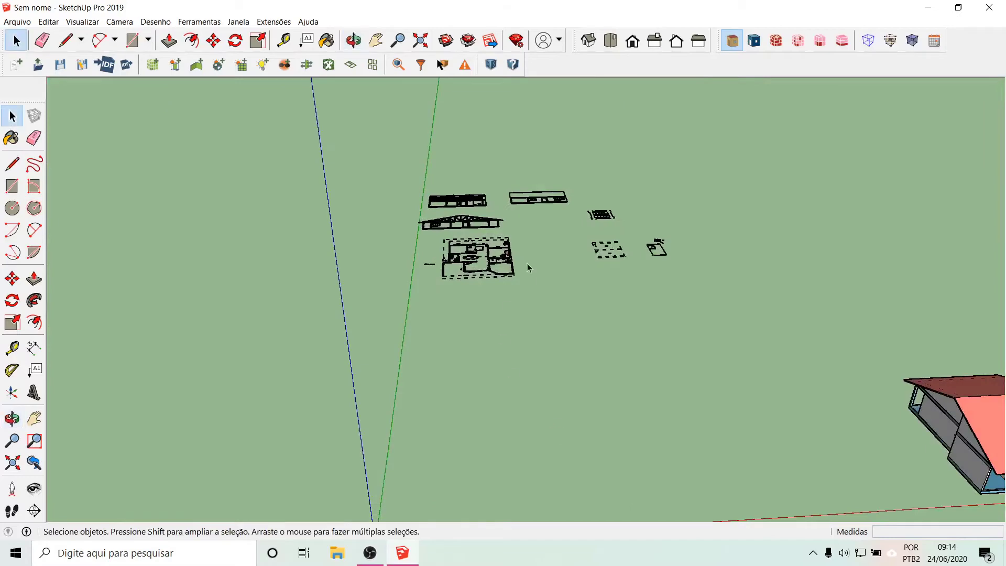
{"action": "scroll", "coordinate": [567, 243], "scroll_direction": "up", "scroll_amount": 5}
{"action": "left_click", "coordinate": [354, 303]}
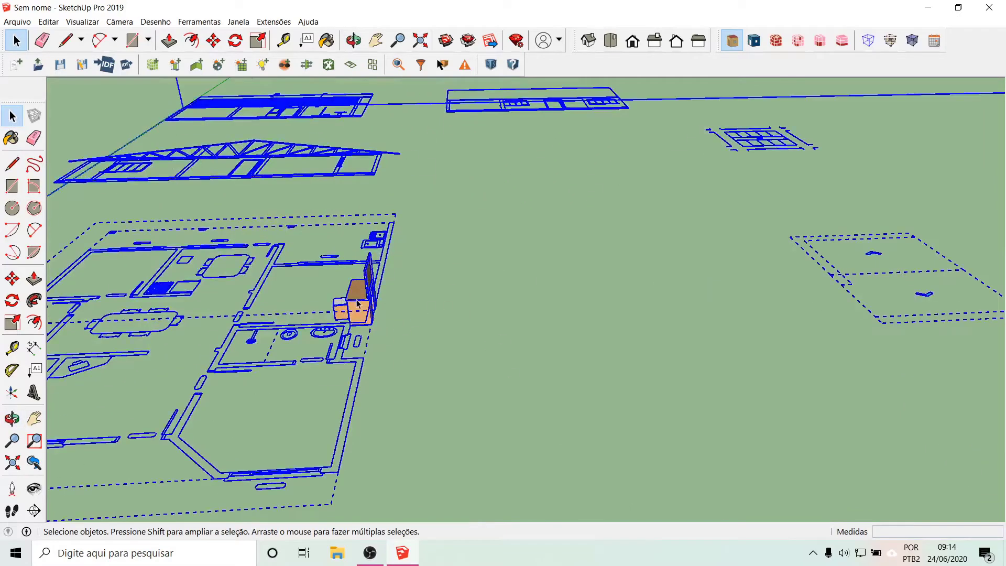
{"action": "left_click", "coordinate": [359, 303]}
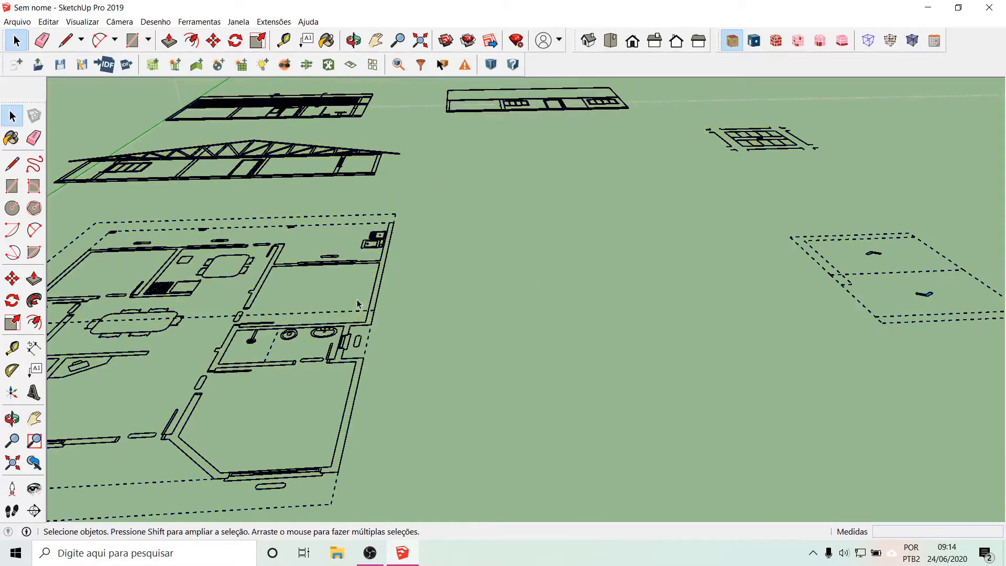
- Scale the whole imported drawing uniformly from its diagonal corner by a factor of 0.393781
{"action": "scroll", "coordinate": [357, 299], "scroll_direction": "down", "scroll_amount": 6}
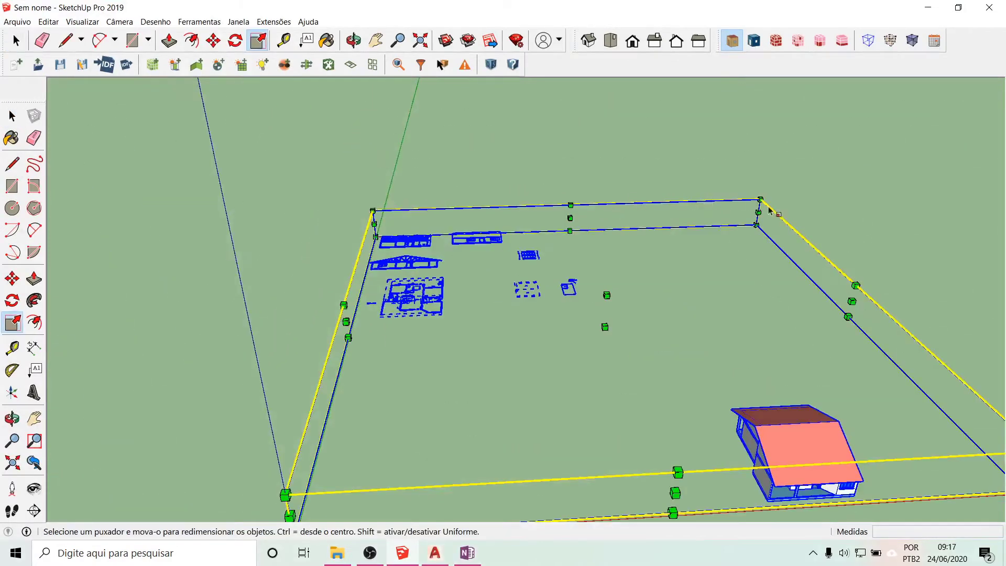
{"action": "left_click_drag", "start_coordinate": [760, 200], "coordinate": [718, 231]}
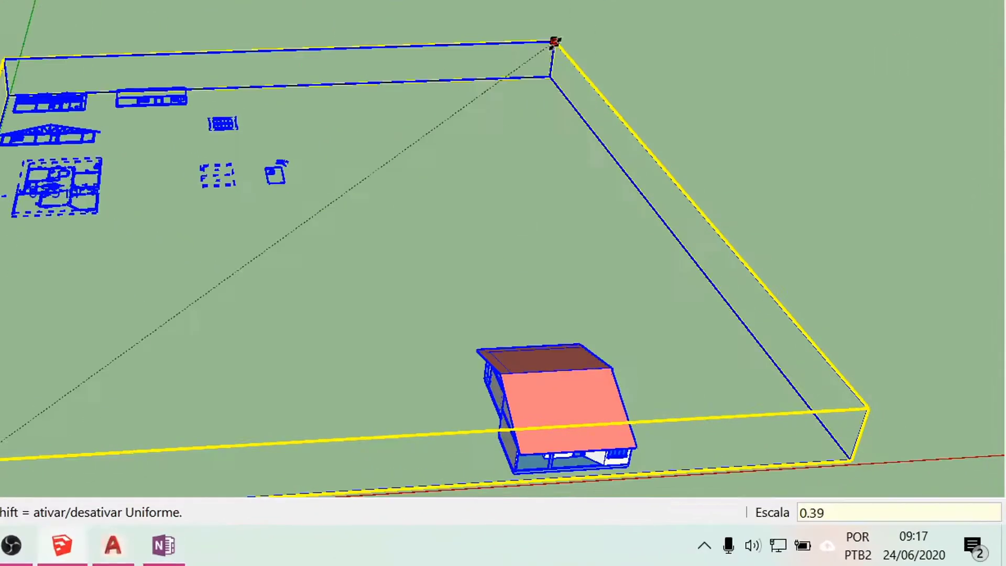
{"action": "type", "text": "3781"}
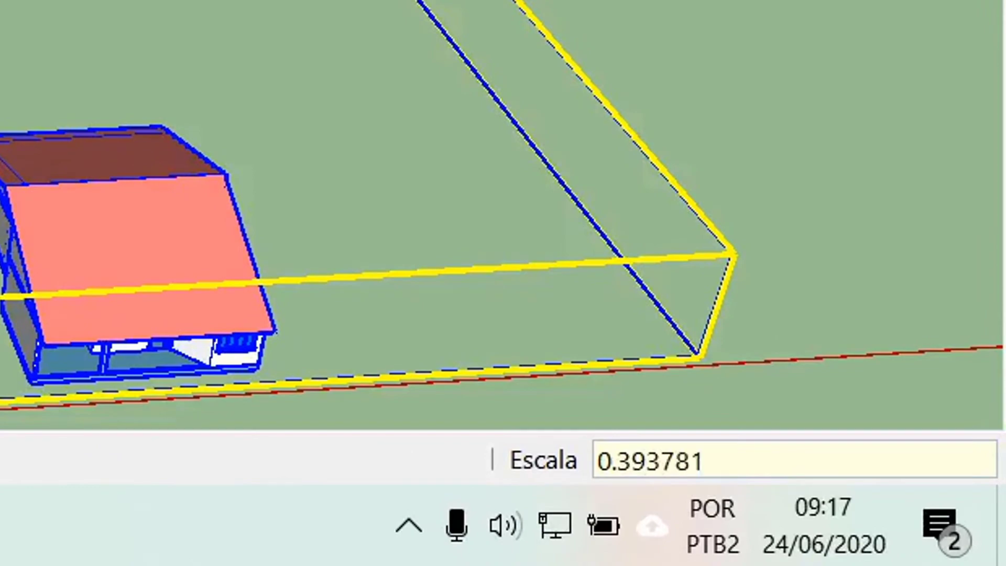
{"action": "key", "text": "Return"}
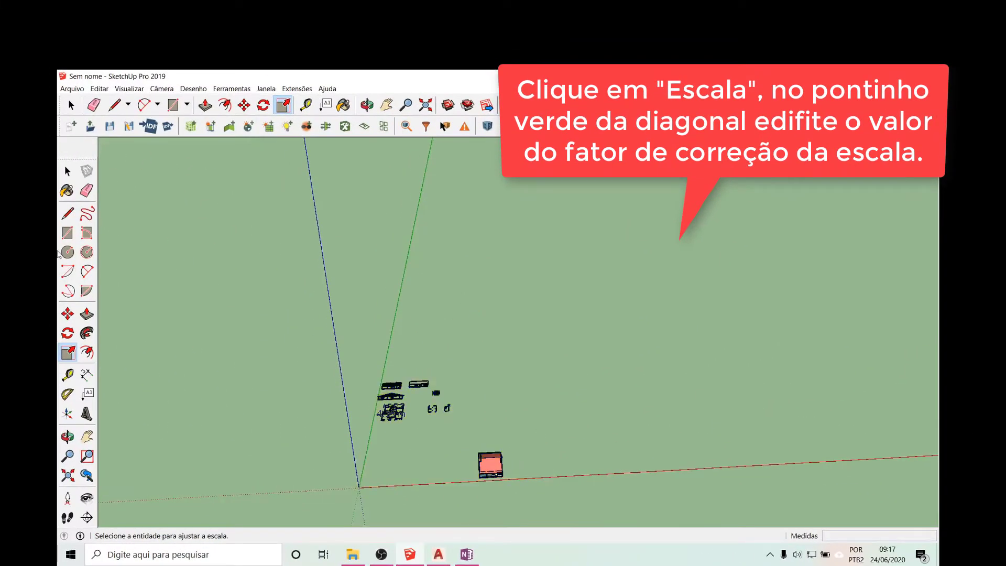
- Open the scaled drawing's group and delete the section, facade and detail drawings behind the floor plan
{"action": "left_click", "coordinate": [71, 105]}
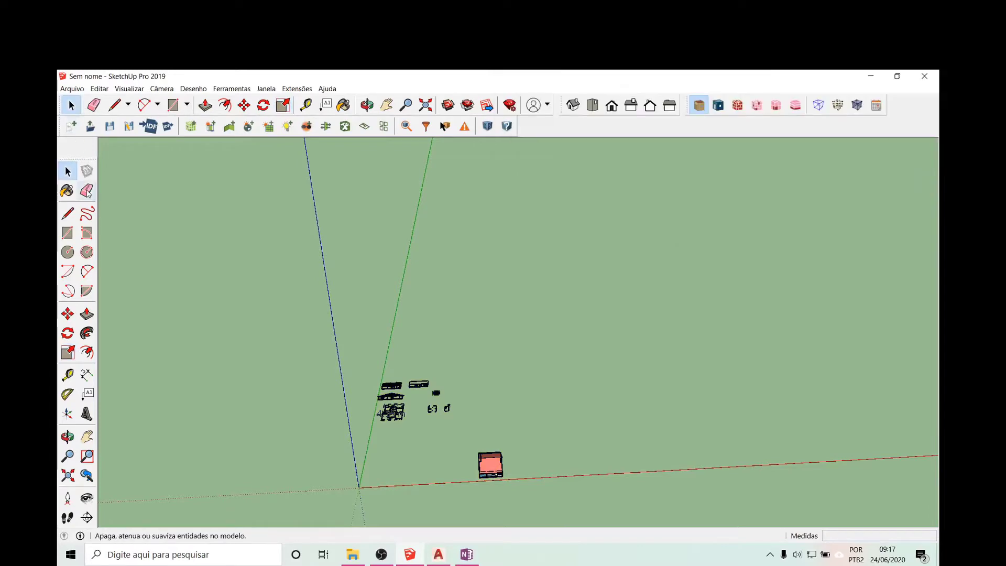
{"action": "double_click", "coordinate": [404, 409]}
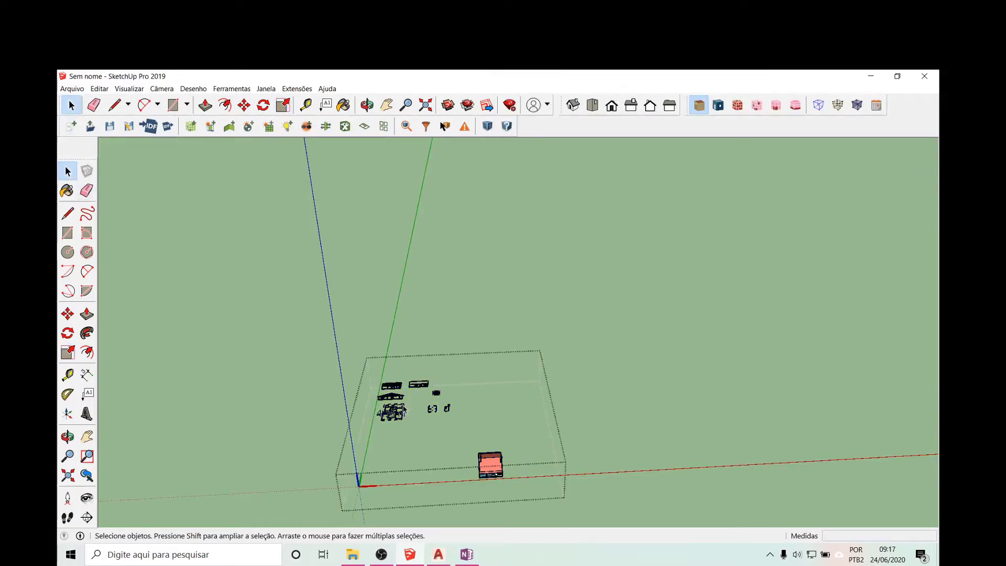
{"action": "scroll", "coordinate": [406, 400], "scroll_direction": "up", "scroll_amount": 8}
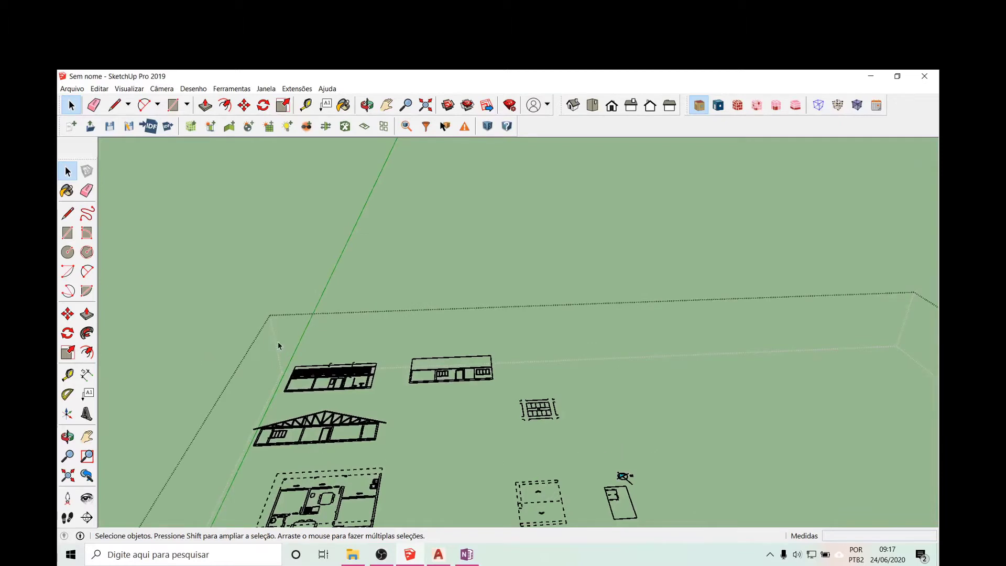
{"action": "left_click_drag", "start_coordinate": [299, 455], "coordinate": [586, 439]}
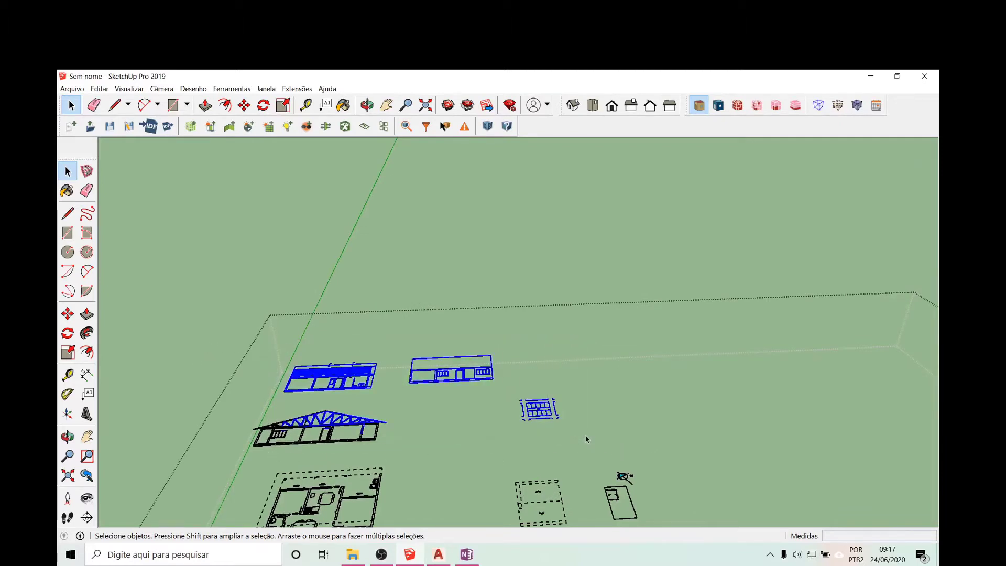
{"action": "key", "text": "Delete"}
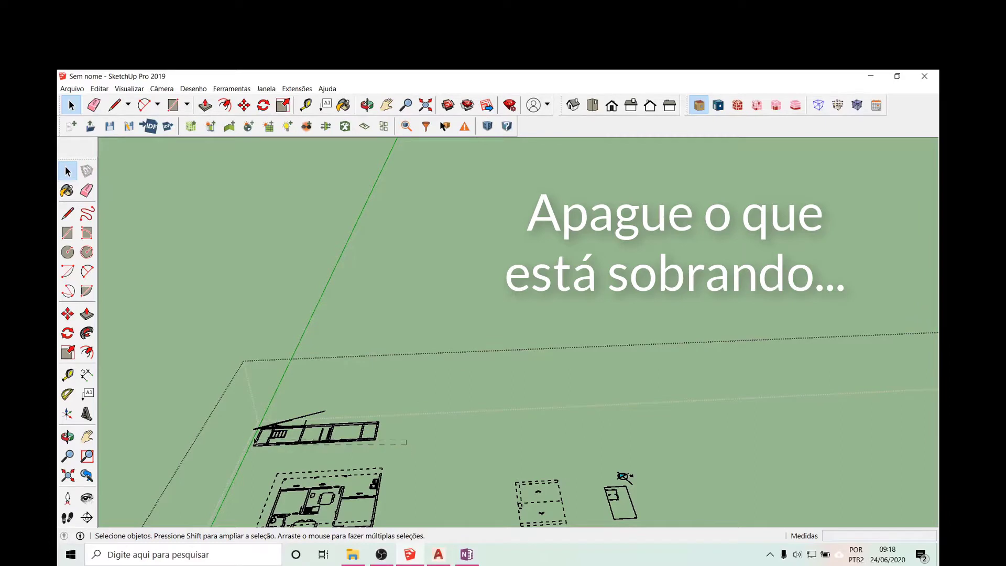
- Delete the remains of the roof section and the two small plans beside the floor plan
{"action": "left_click_drag", "start_coordinate": [232, 400], "coordinate": [233, 397]}
{"action": "key", "text": "Delete"}
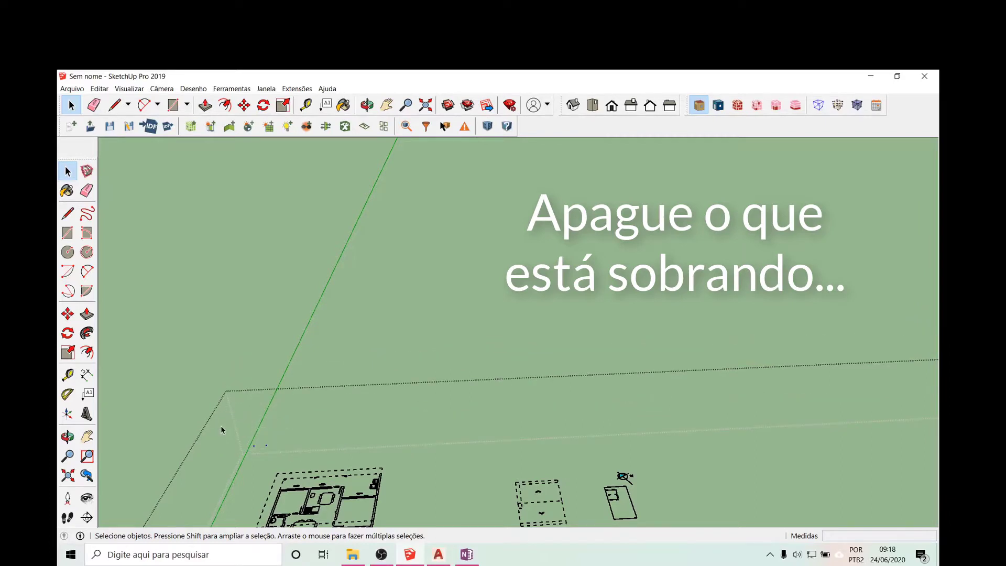
{"action": "key", "text": "Delete"}
{"action": "scroll", "coordinate": [248, 484], "scroll_direction": "down", "scroll_amount": 4}
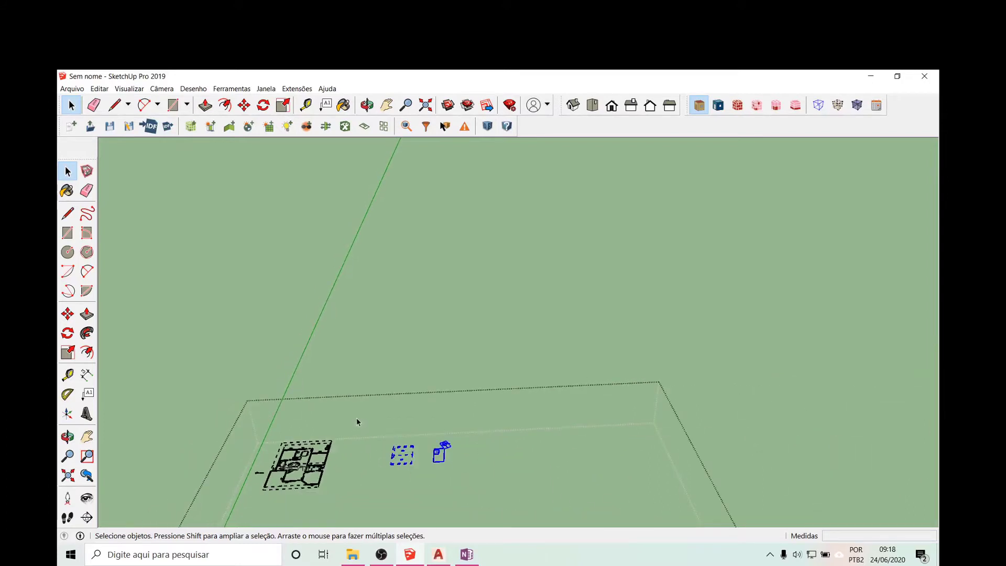
{"action": "key", "text": "Delete"}
- Move the entire floor plan inside the group from its dashed outline's front corner to the origin and deselect it
{"action": "left_click_drag", "start_coordinate": [229, 479], "coordinate": [378, 195]}
{"action": "left_click", "coordinate": [354, 500]}
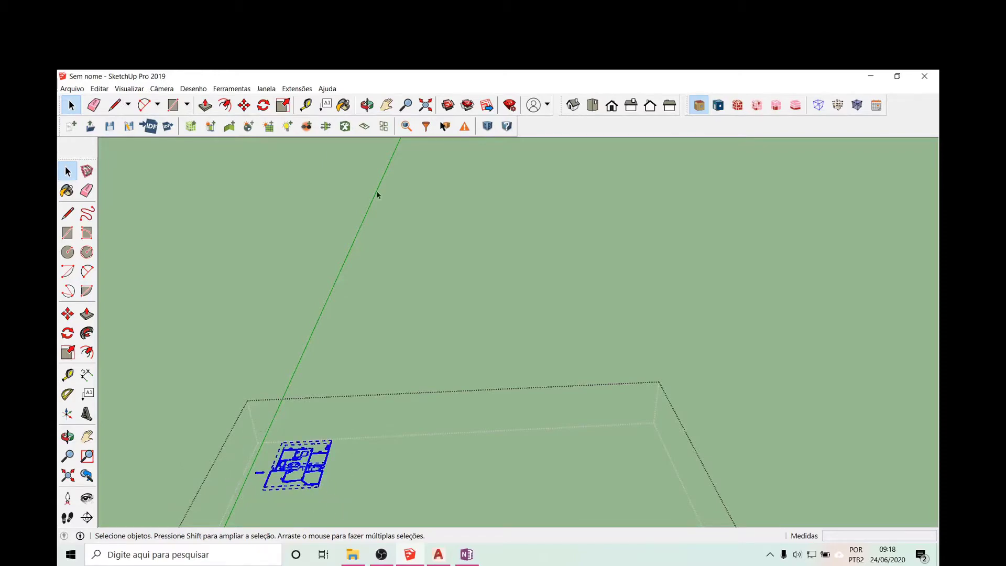
{"action": "left_click", "coordinate": [67, 314]}
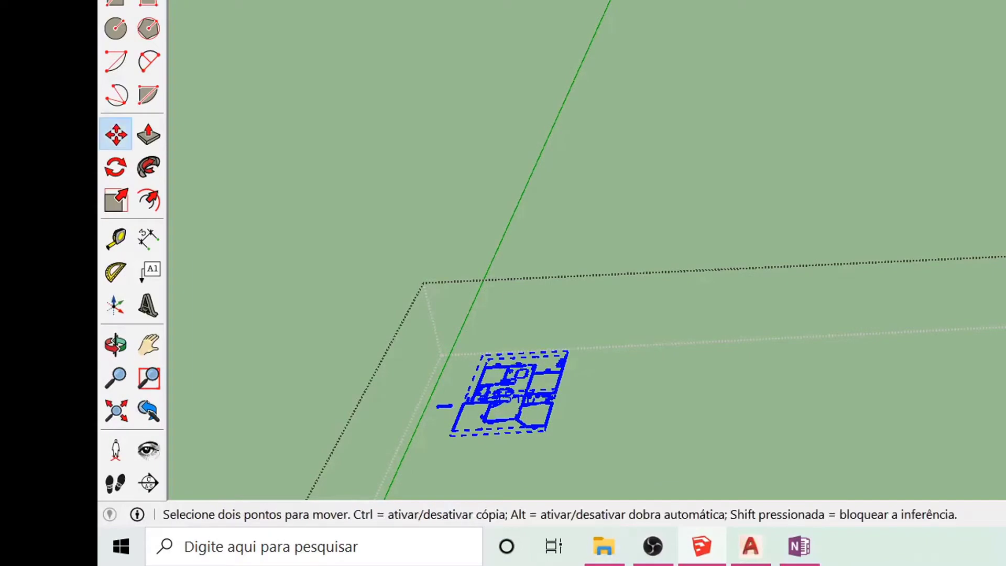
{"action": "scroll", "coordinate": [726, 9], "scroll_direction": "down", "scroll_amount": 4}
{"action": "scroll", "coordinate": [579, 235], "scroll_direction": "up", "scroll_amount": 6}
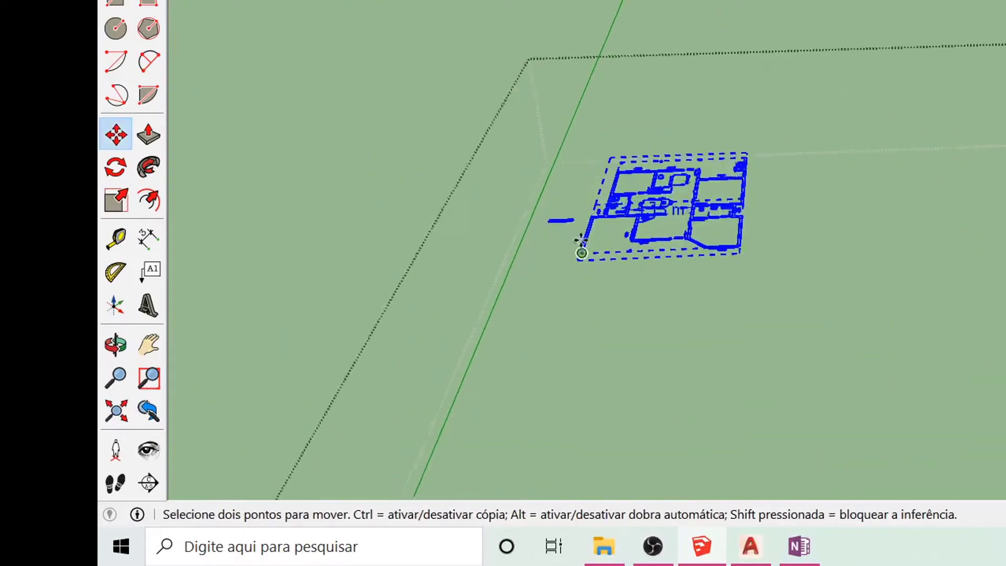
{"action": "scroll", "coordinate": [581, 239], "scroll_direction": "up", "scroll_amount": 2}
{"action": "scroll", "coordinate": [586, 309], "scroll_direction": "up", "scroll_amount": 2}
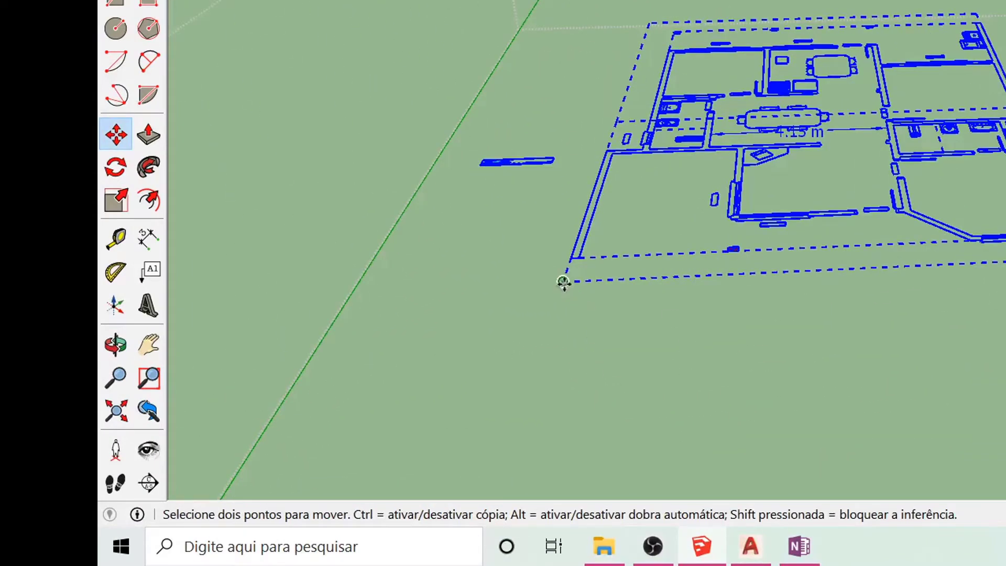
{"action": "scroll", "coordinate": [622, 344], "scroll_direction": "down", "scroll_amount": 10}
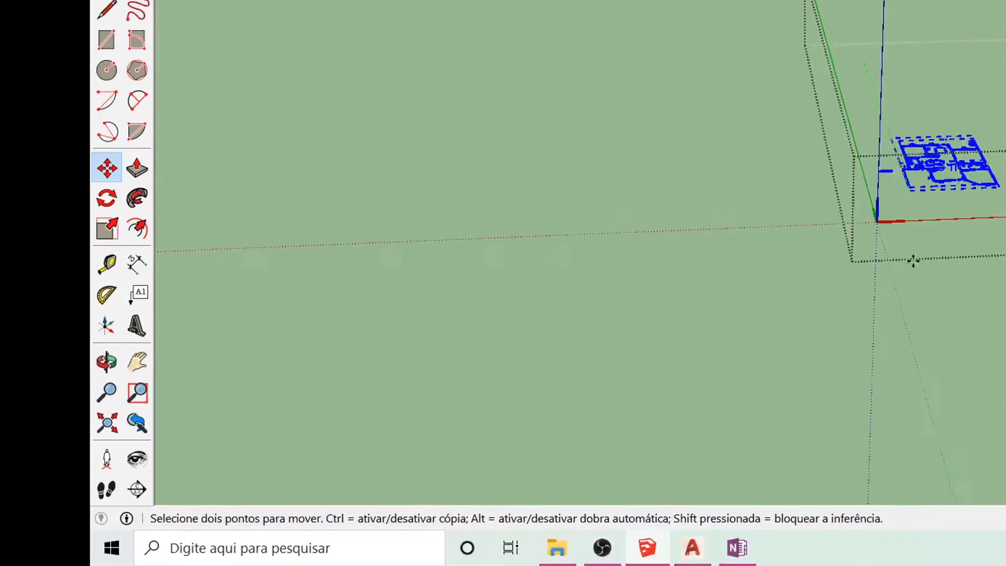
{"action": "scroll", "coordinate": [815, 195], "scroll_direction": "up", "scroll_amount": 3}
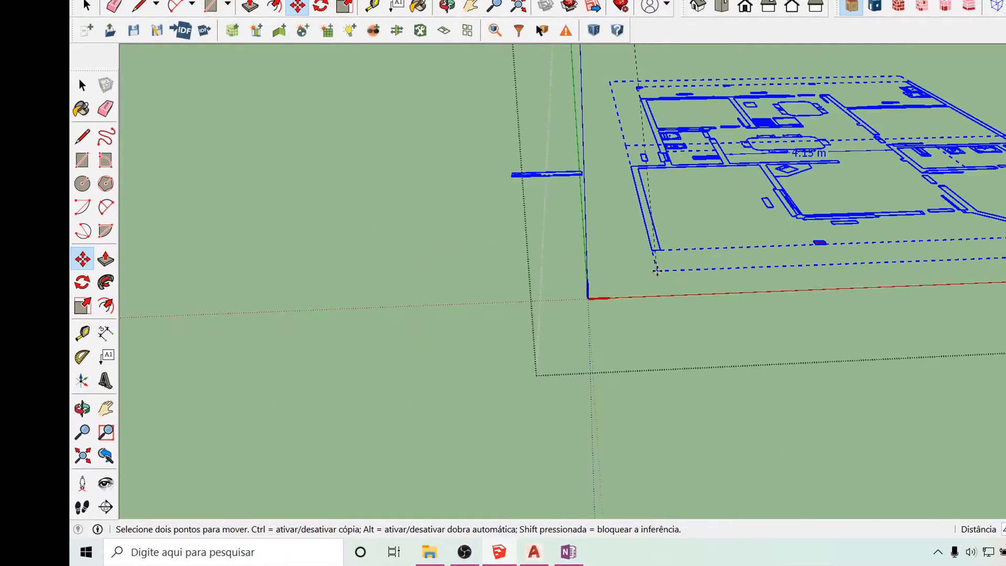
{"action": "scroll", "coordinate": [815, 195], "scroll_direction": "down", "scroll_amount": 3}
{"action": "left_click", "coordinate": [621, 279]}
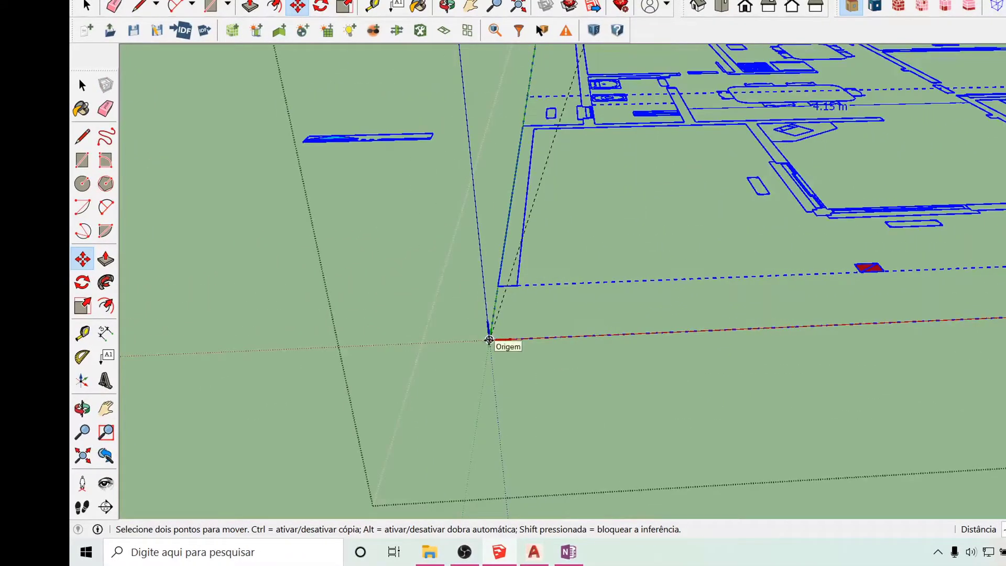
{"action": "left_click", "coordinate": [489, 339]}
{"action": "scroll", "coordinate": [249, 253], "scroll_direction": "down", "scroll_amount": 3}
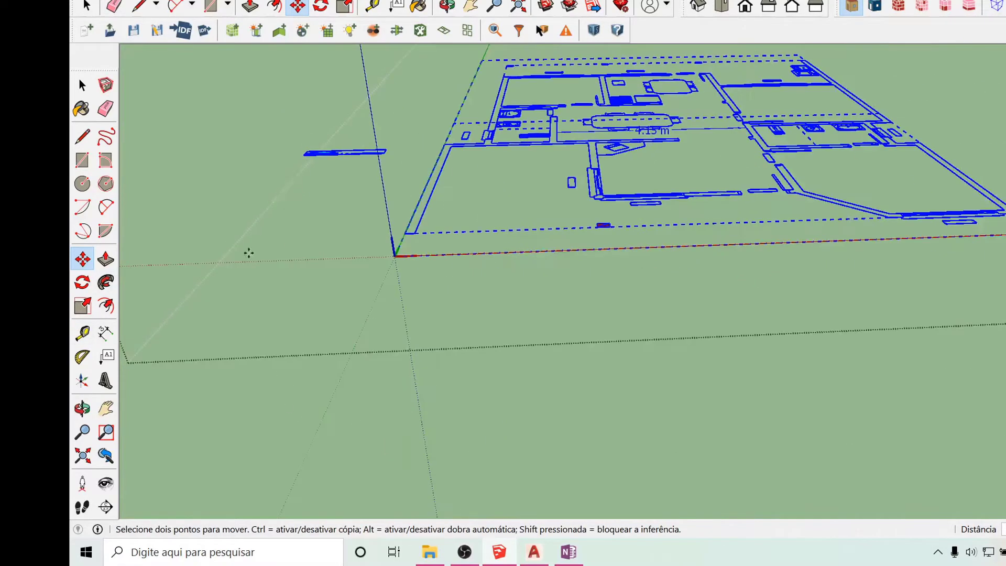
{"action": "scroll", "coordinate": [249, 253], "scroll_direction": "down", "scroll_amount": 5}
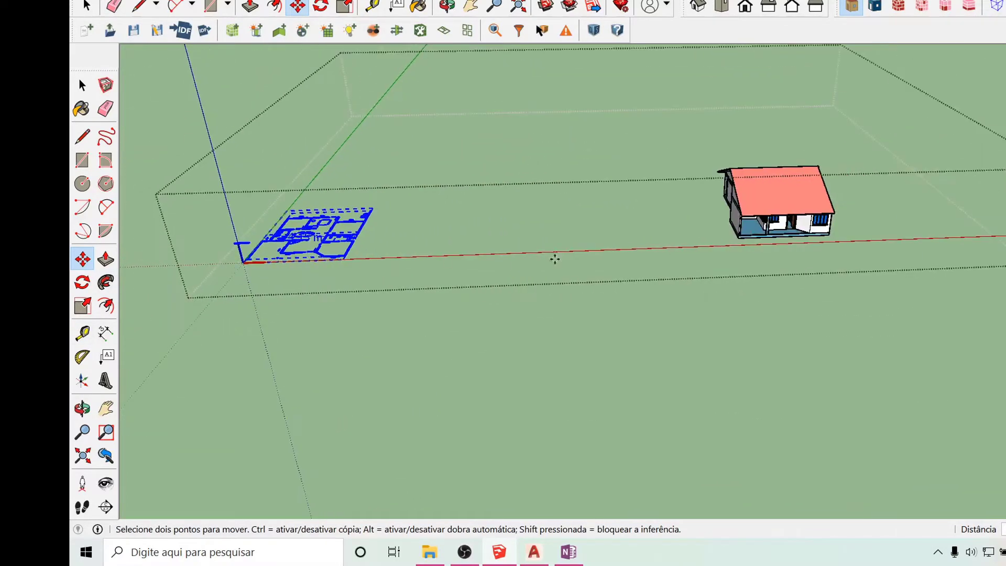
{"action": "key", "text": "Escape"}
{"action": "left_click", "coordinate": [82, 85]}
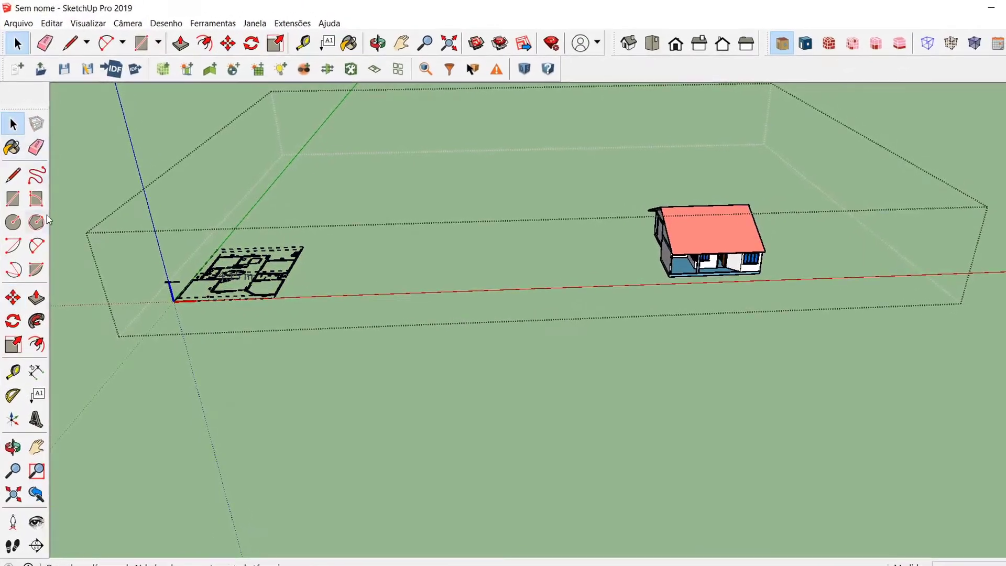
- Close the floor plan's group and start an import with OpenStudio Models (*.osm) as the file type
{"action": "scroll", "coordinate": [331, 363], "scroll_direction": "down", "scroll_amount": 1}
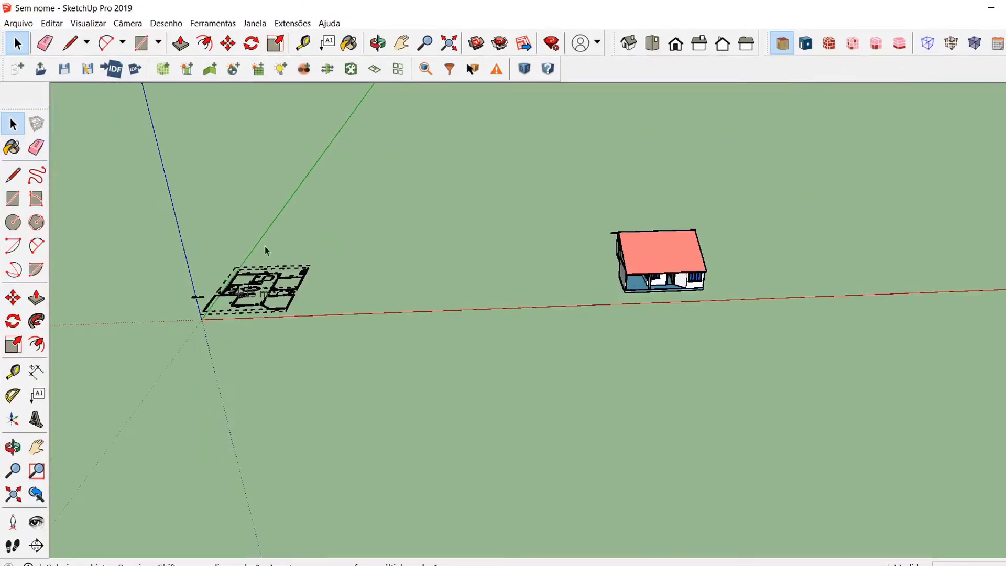
{"action": "scroll", "coordinate": [70, 203], "scroll_direction": "up", "scroll_amount": 1}
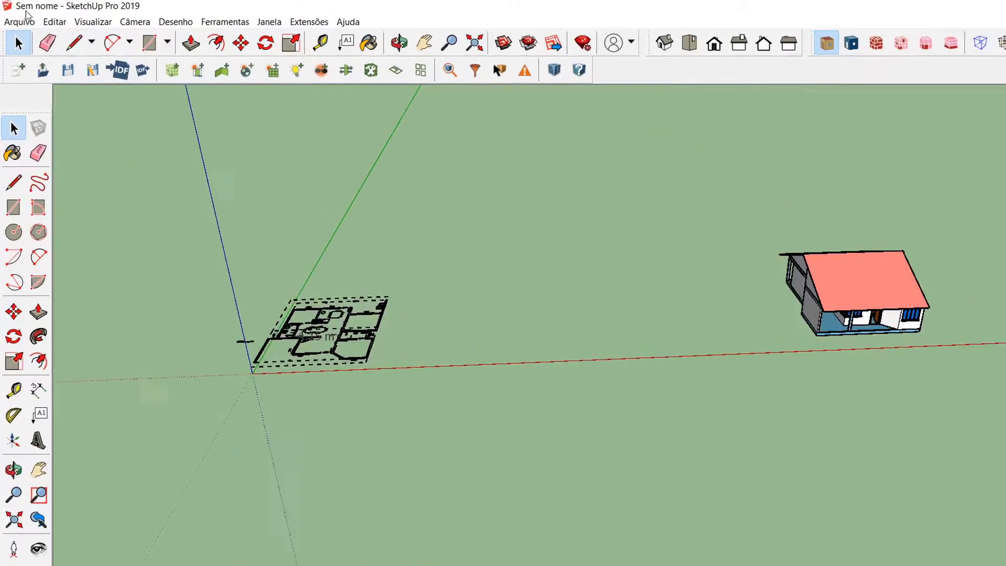
{"action": "left_click", "coordinate": [18, 23]}
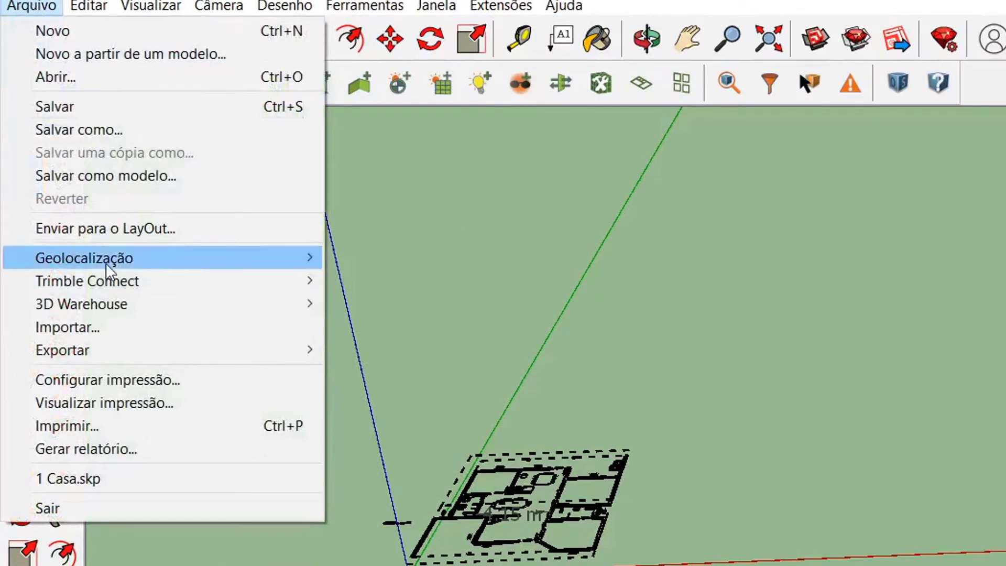
{"action": "left_click", "coordinate": [96, 326]}
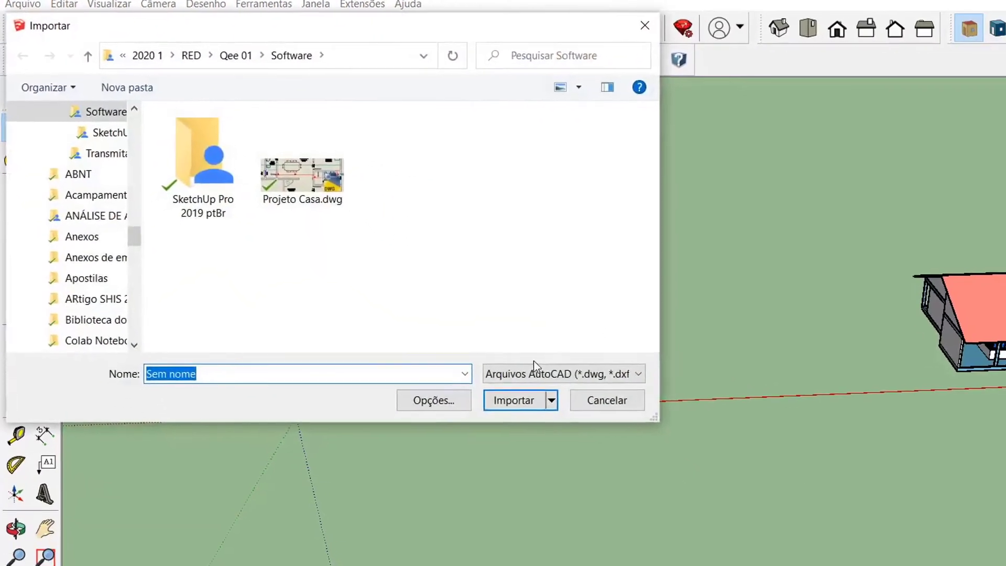
{"action": "left_click", "coordinate": [662, 454]}
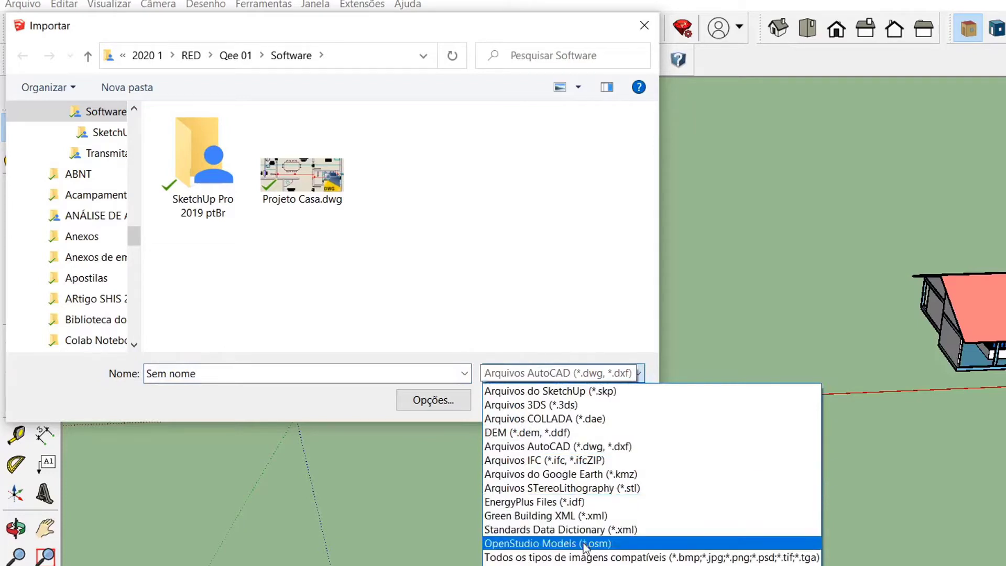
{"action": "left_click", "coordinate": [598, 545]}
- Browse for the import file to the QEE folder inside EnergyPlusV9-3-0 on the local disk (C:)
{"action": "left_click_drag", "start_coordinate": [134, 236], "coordinate": [131, 108]}
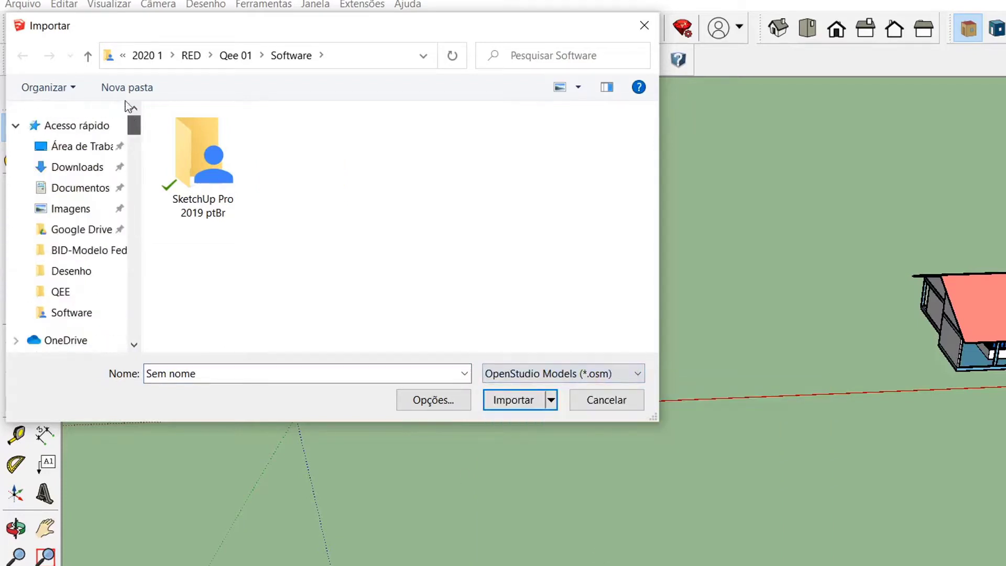
{"action": "scroll", "coordinate": [73, 220], "scroll_direction": "down", "scroll_amount": 3}
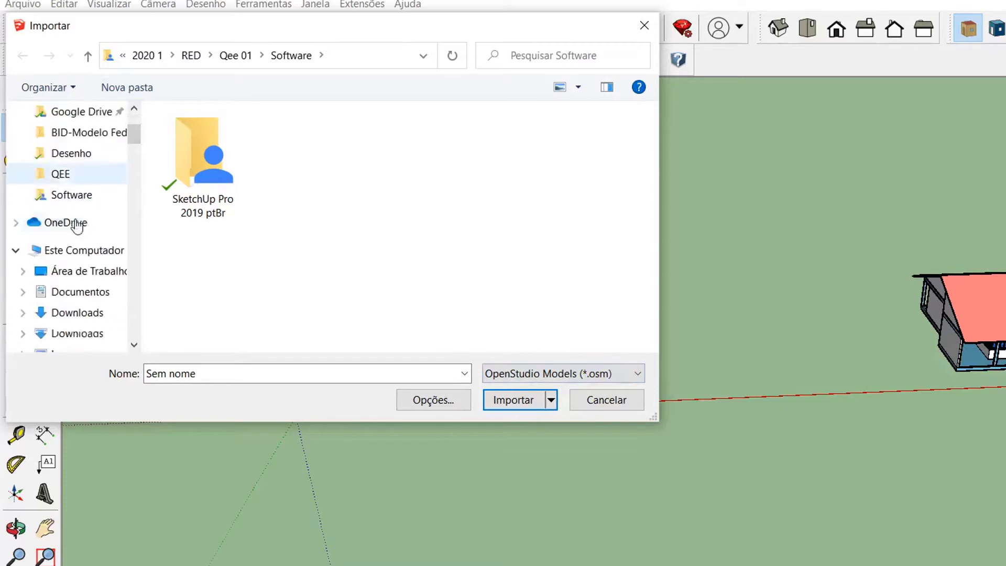
{"action": "left_click", "coordinate": [83, 229]}
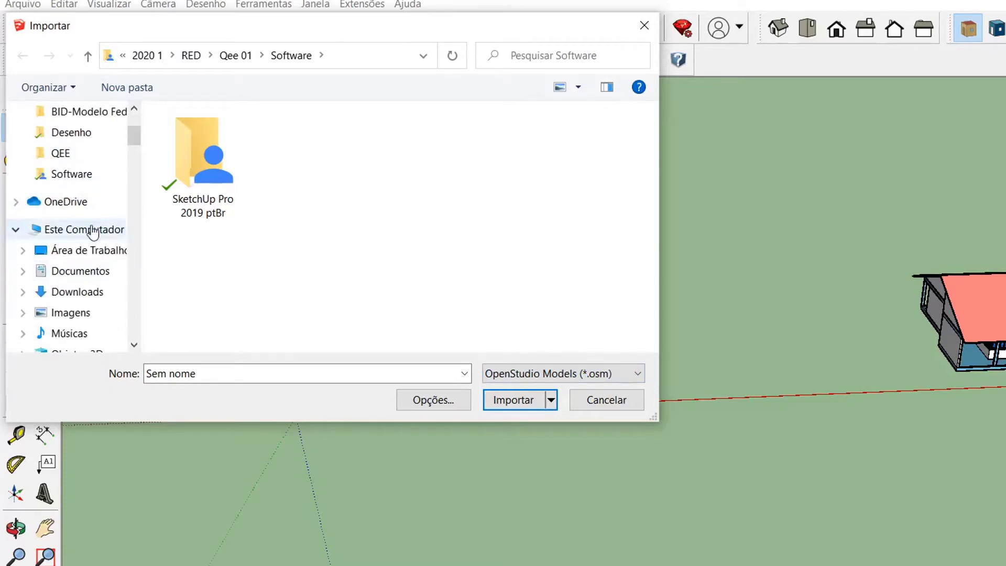
{"action": "double_click", "coordinate": [293, 316]}
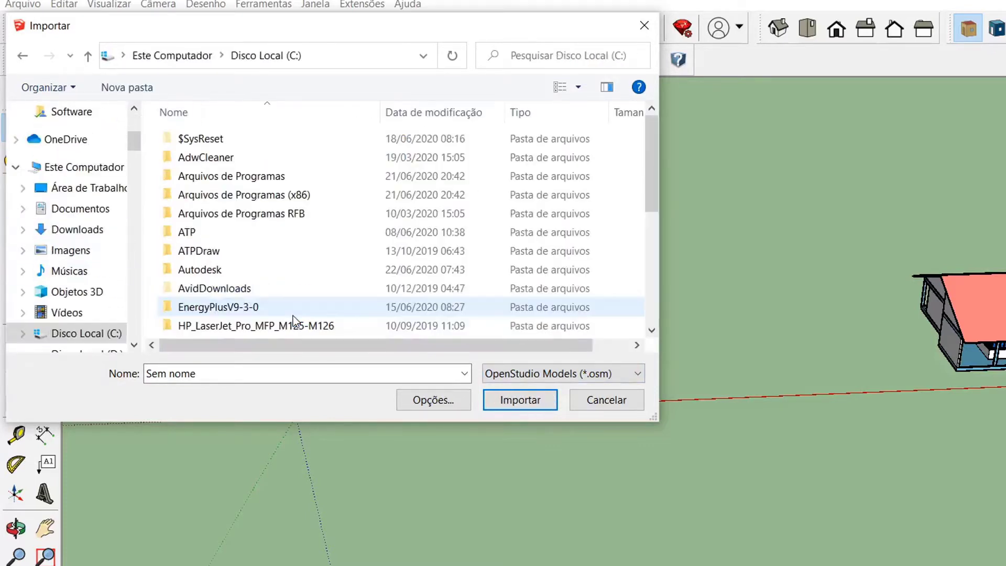
{"action": "scroll", "coordinate": [251, 245], "scroll_direction": "down", "scroll_amount": 2}
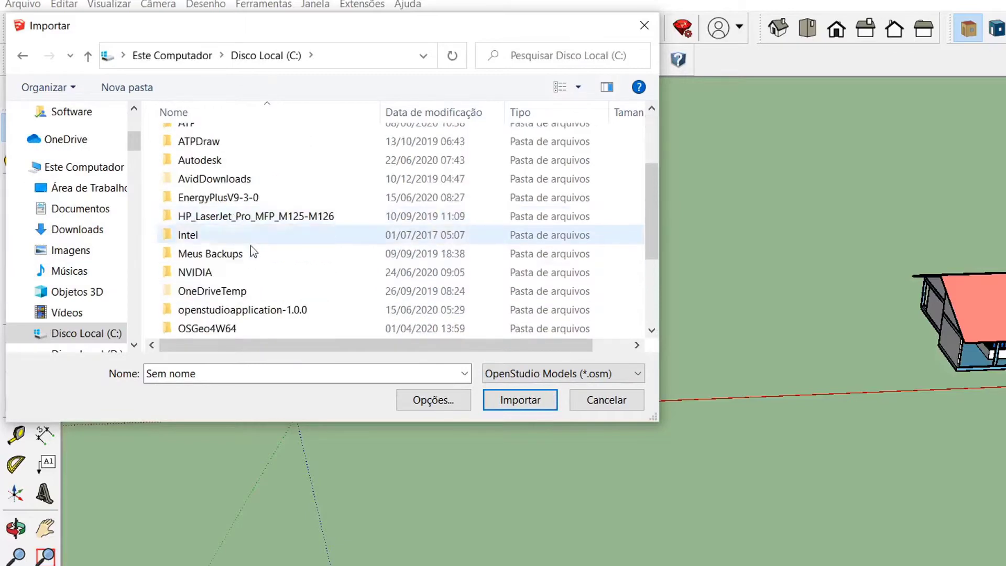
{"action": "left_click", "coordinate": [233, 204]}
{"action": "double_click", "coordinate": [233, 204]}
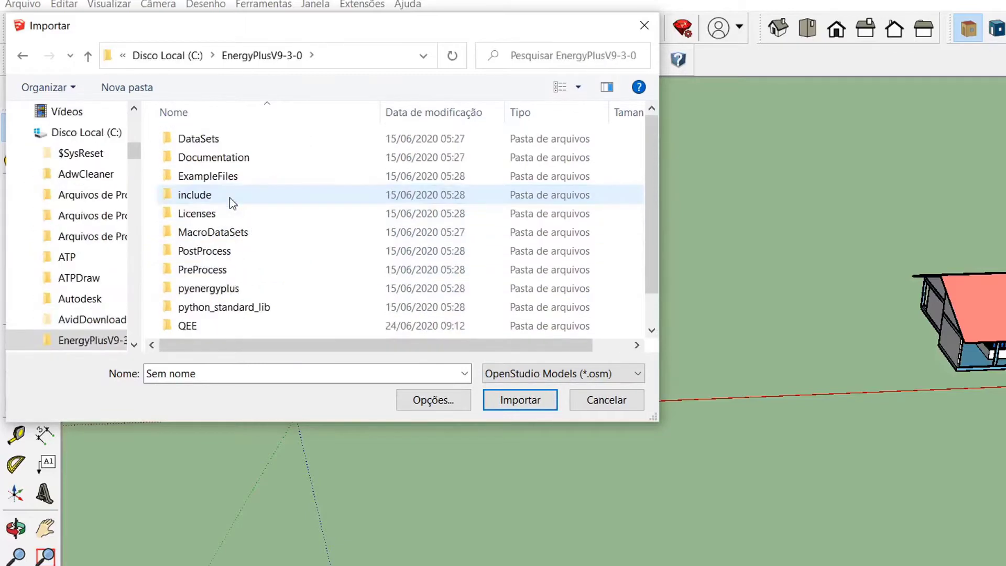
{"action": "double_click", "coordinate": [194, 323]}
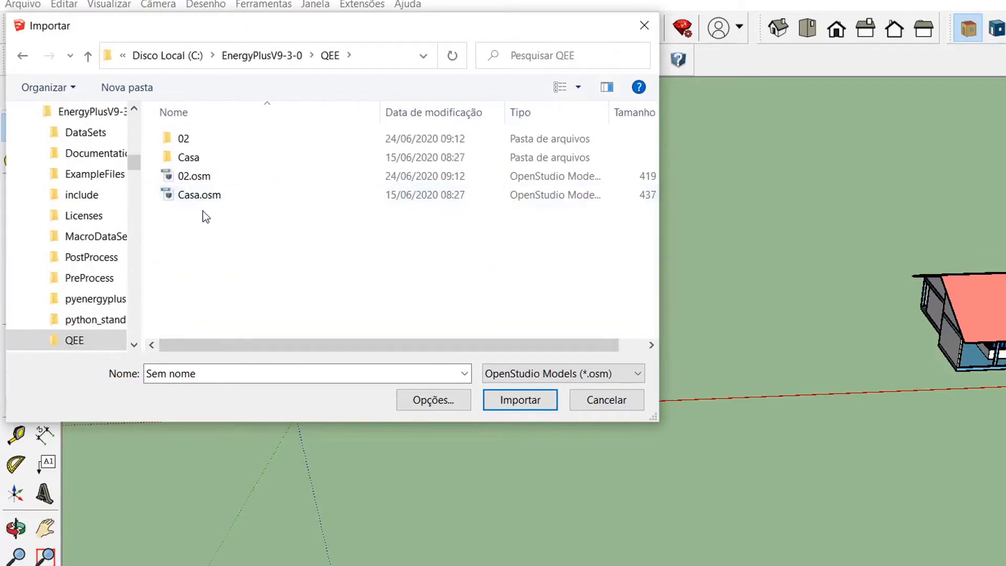
{"action": "left_click", "coordinate": [202, 197]}
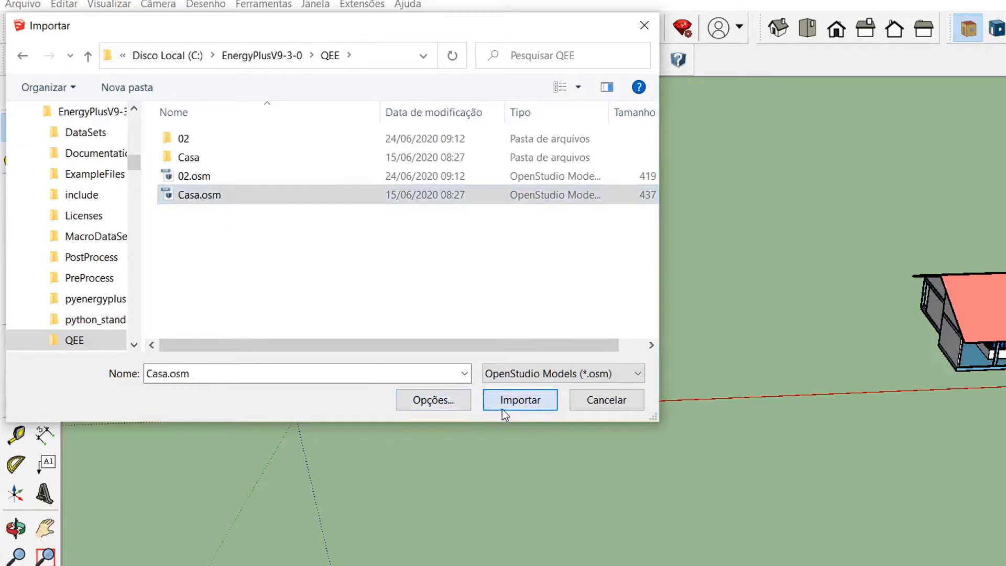
{"action": "left_click", "coordinate": [502, 408]}
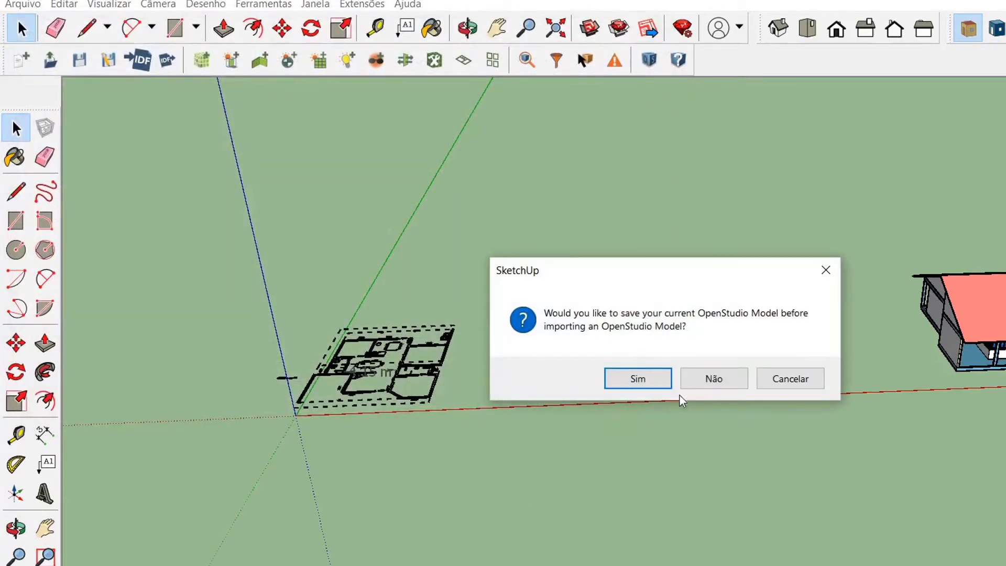
{"action": "left_click", "coordinate": [648, 380]}
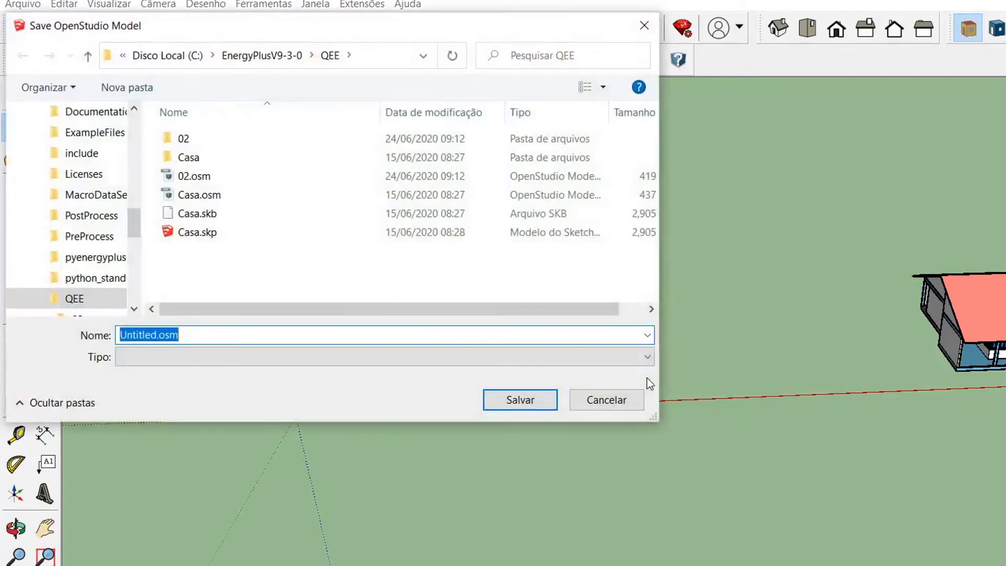
{"action": "left_click", "coordinate": [616, 403]}
- Import the OpenStudio model Casa.osm without saving the current OpenStudio model
{"action": "left_click", "coordinate": [23, 4]}
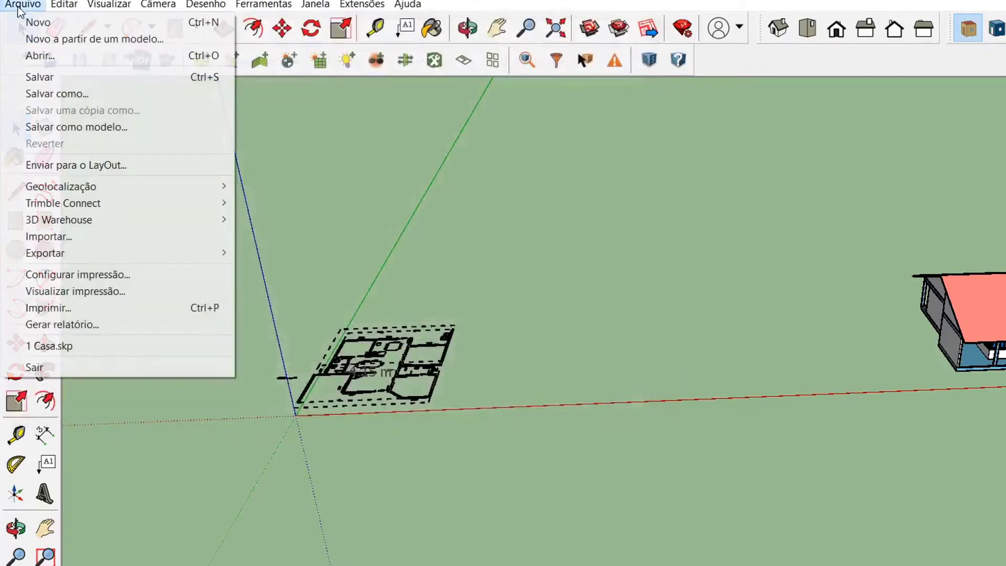
{"action": "left_click", "coordinate": [122, 235]}
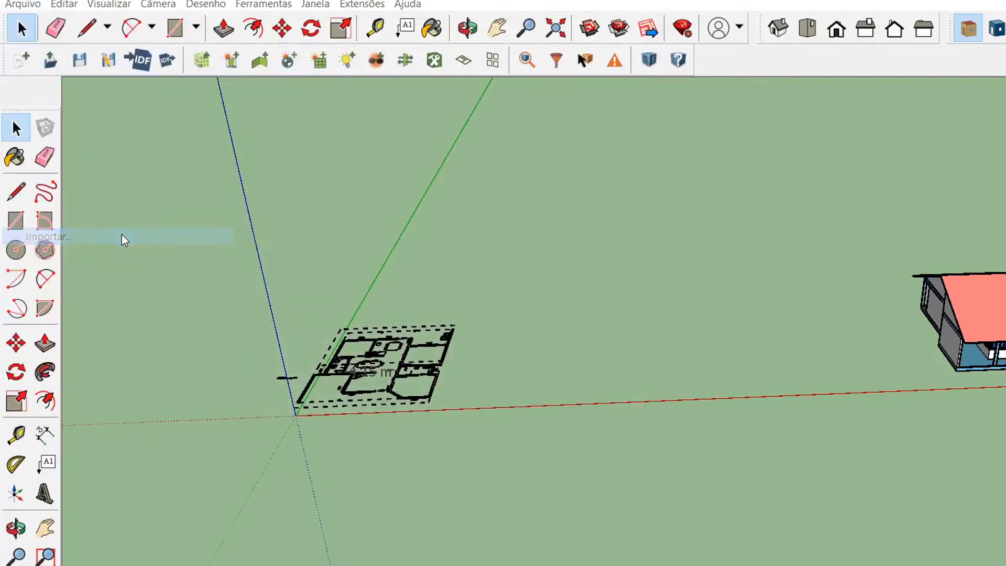
{"action": "left_click", "coordinate": [206, 197]}
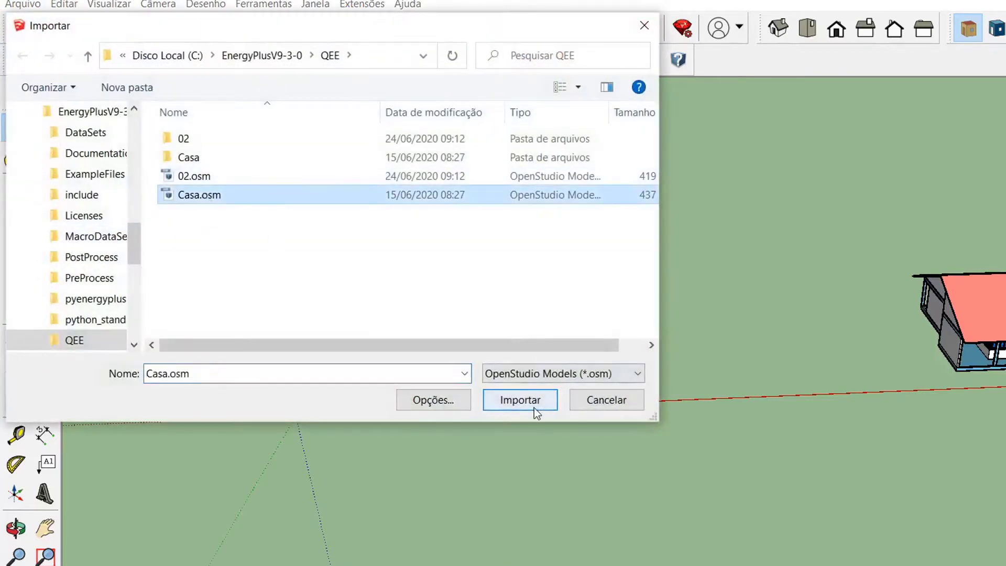
{"action": "left_click", "coordinate": [533, 407]}
{"action": "left_click", "coordinate": [713, 378]}
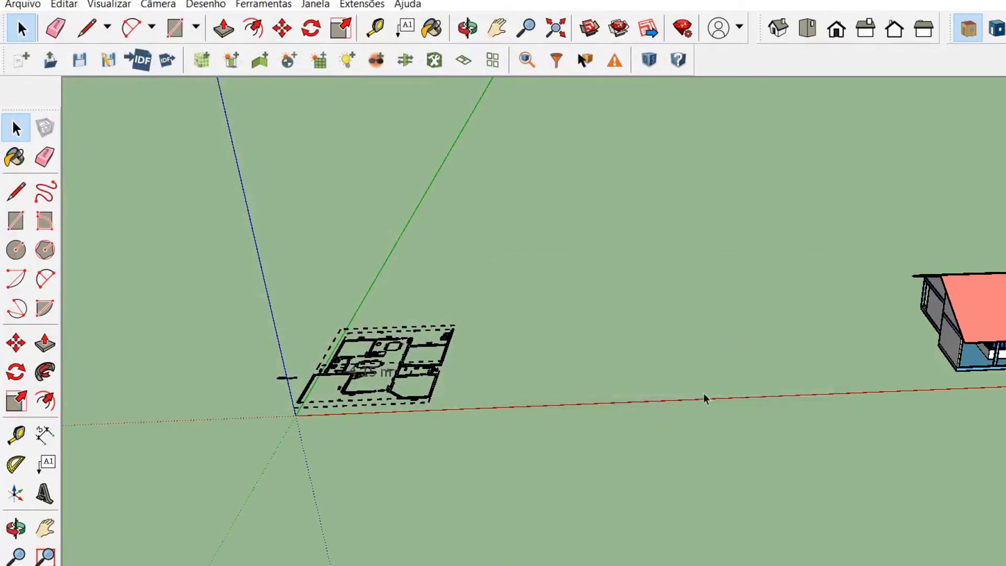
- Open the floor plan's group for editing where it overlaps the imported OpenStudio model
{"action": "scroll", "coordinate": [229, 452], "scroll_direction": "up", "scroll_amount": 10}
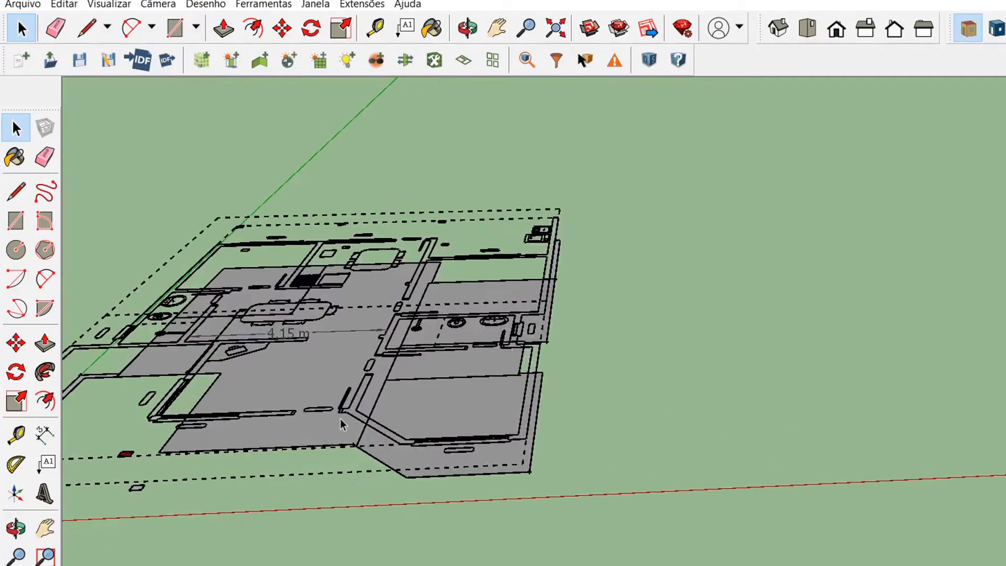
{"action": "scroll", "coordinate": [744, 414], "scroll_direction": "down", "scroll_amount": 5}
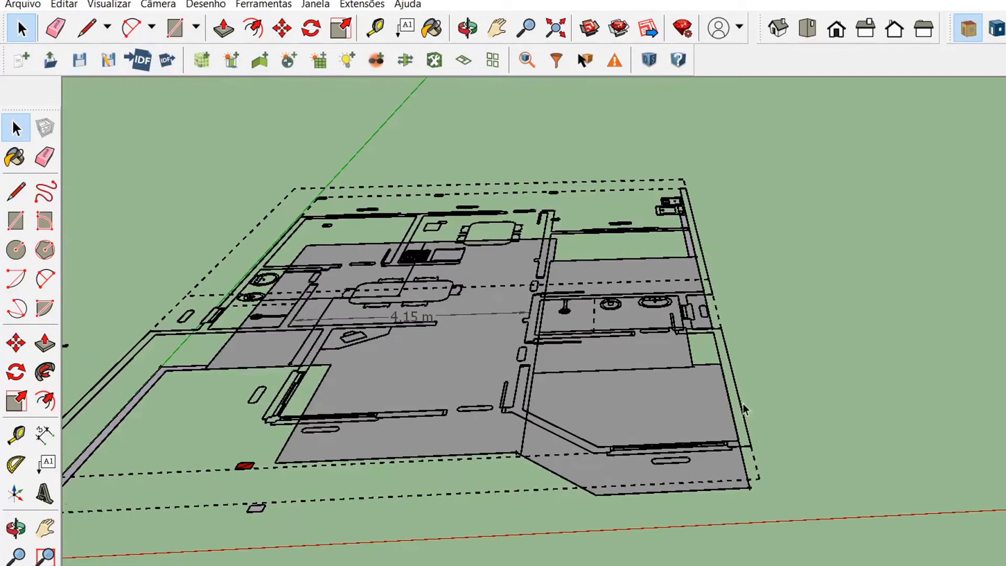
{"action": "middle_click_drag", "start_coordinate": [287, 559], "coordinate": [371, 550]}
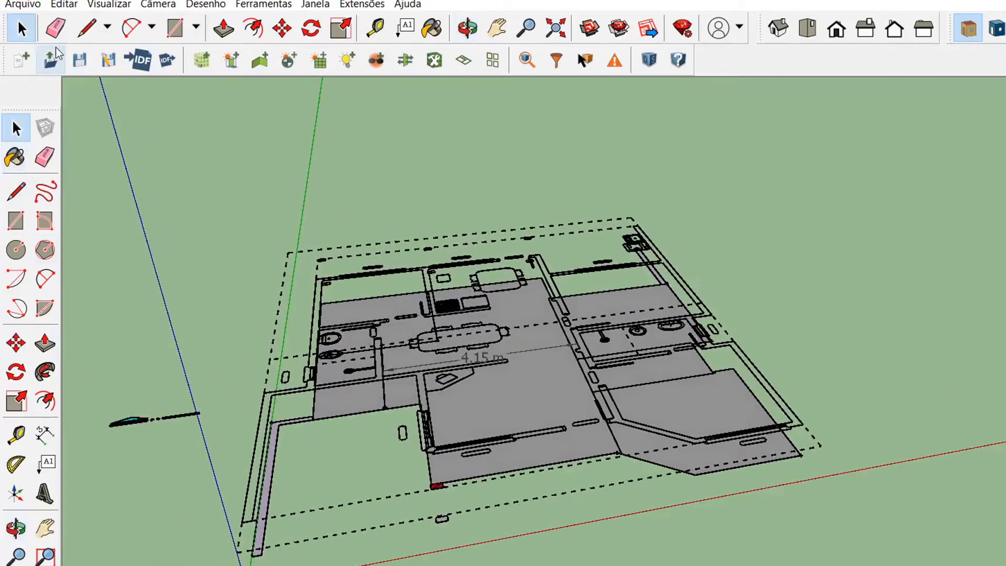
{"action": "left_click", "coordinate": [476, 360]}
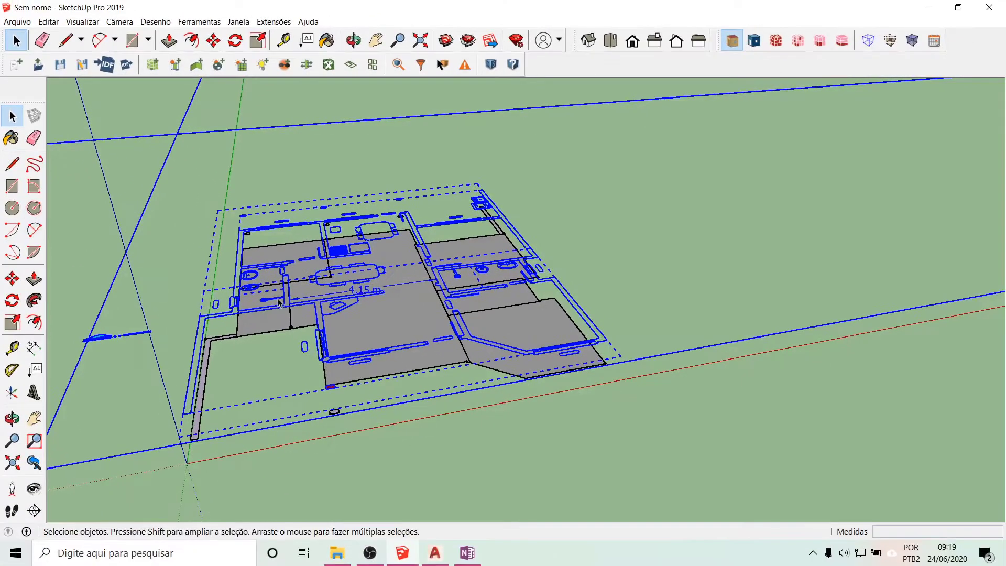
{"action": "left_click", "coordinate": [279, 302]}
{"action": "middle_click_drag", "start_coordinate": [257, 318], "coordinate": [84, 167]}
{"action": "left_click_drag", "start_coordinate": [143, 169], "coordinate": [571, 515]}
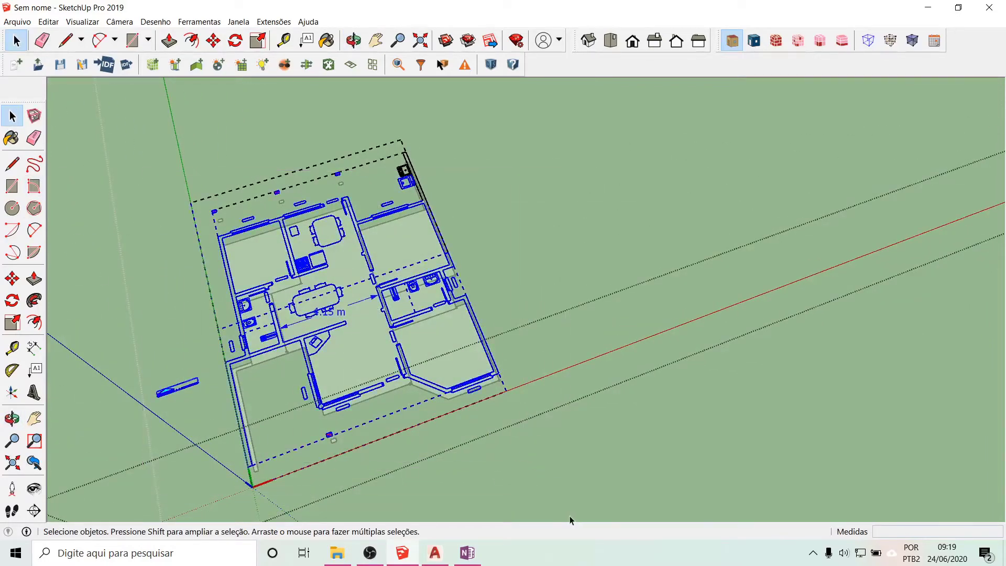
{"action": "left_click", "coordinate": [134, 170]}
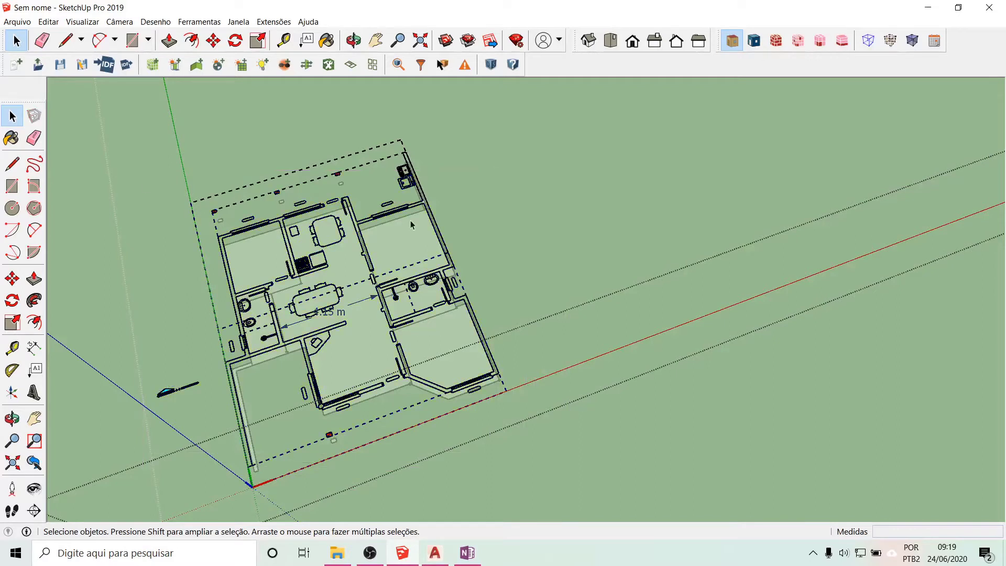
{"action": "left_click_drag", "start_coordinate": [121, 140], "coordinate": [539, 501]}
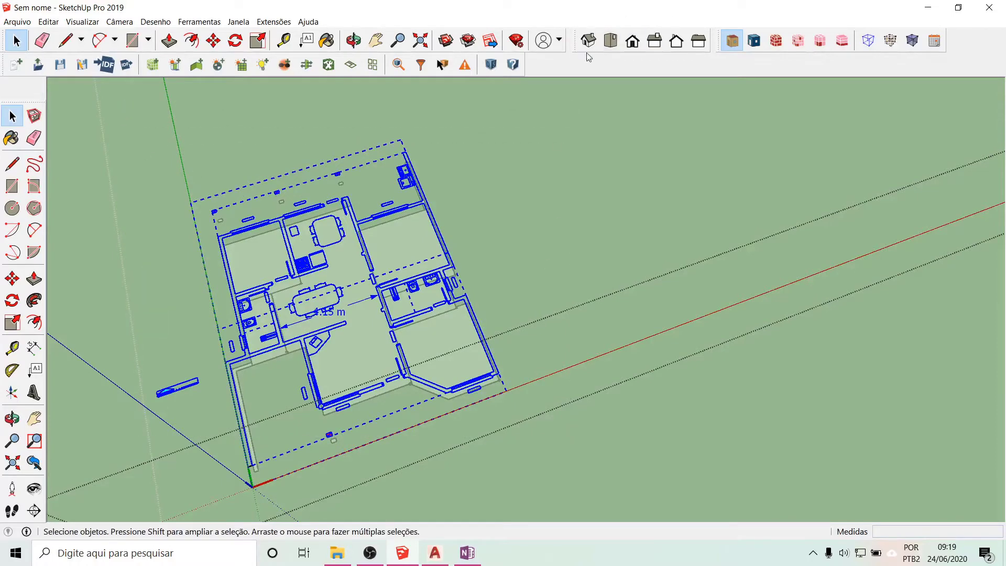
- Select the floor plan without the small detail beside it and move it from its front outer wall corner to the OpenStudio model's matching corner
{"action": "left_click", "coordinate": [611, 41]}
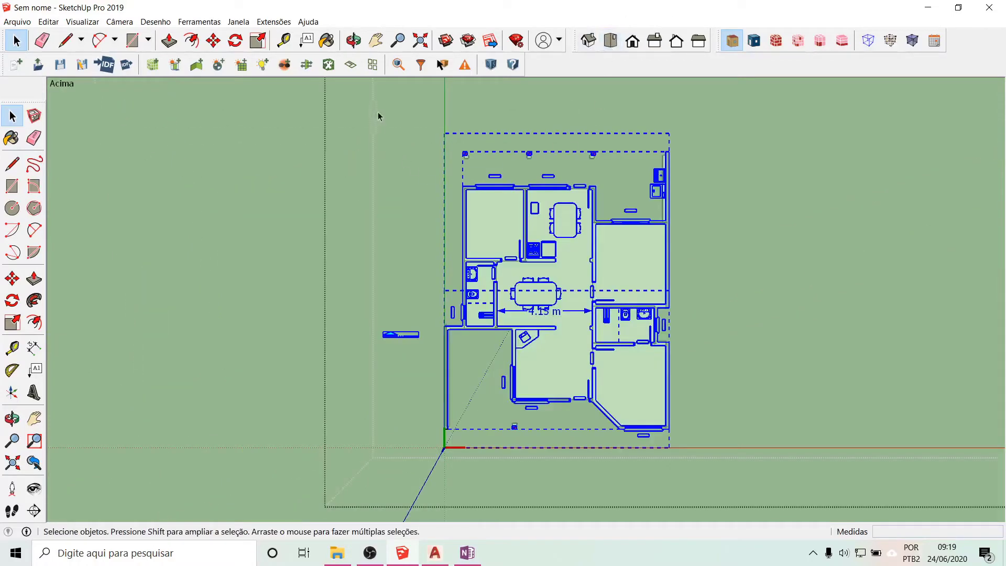
{"action": "left_click", "coordinate": [394, 102]}
{"action": "left_click_drag", "start_coordinate": [414, 276], "coordinate": [733, 473]}
{"action": "middle_click_drag", "start_coordinate": [602, 506], "coordinate": [516, 173]}
{"action": "key", "text": "space"}
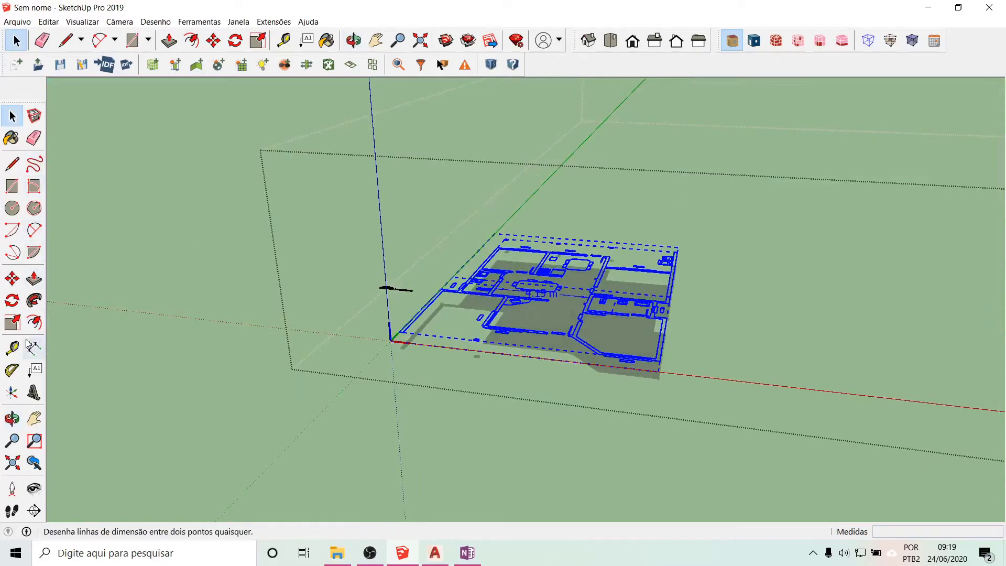
{"action": "left_click", "coordinate": [12, 278]}
{"action": "scroll", "coordinate": [433, 366], "scroll_direction": "up", "scroll_amount": 5}
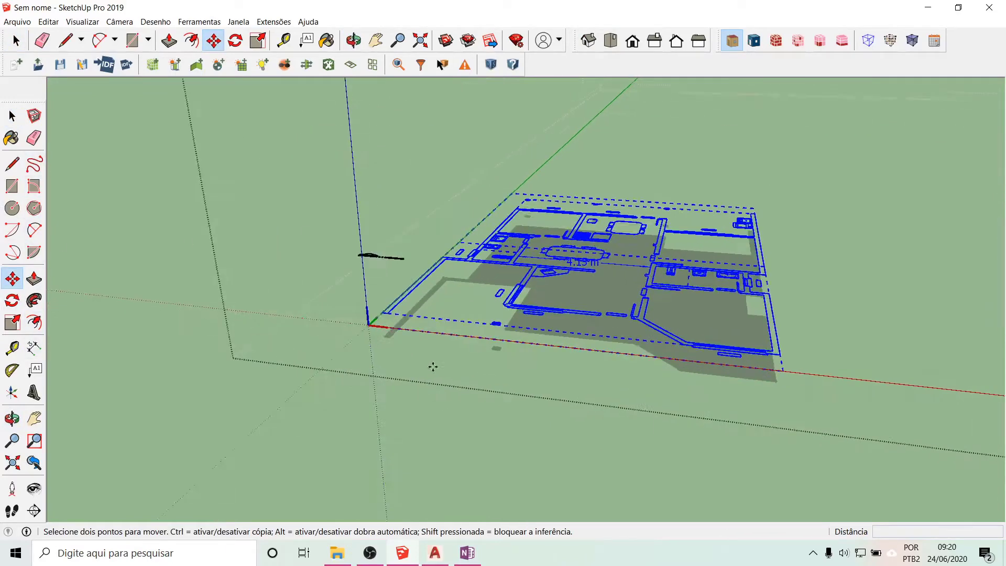
{"action": "scroll", "coordinate": [388, 340], "scroll_direction": "up", "scroll_amount": 6}
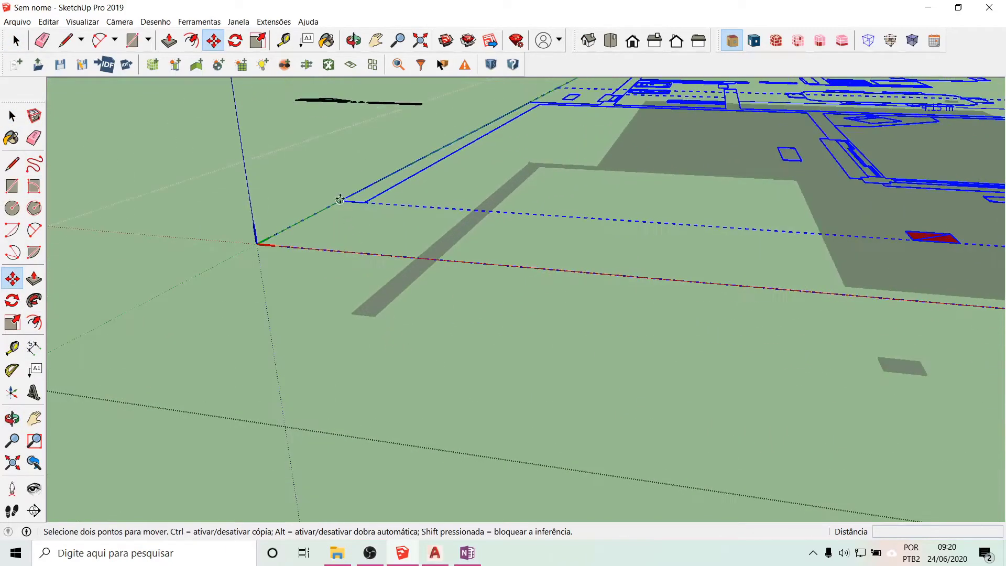
{"action": "left_click", "coordinate": [341, 200]}
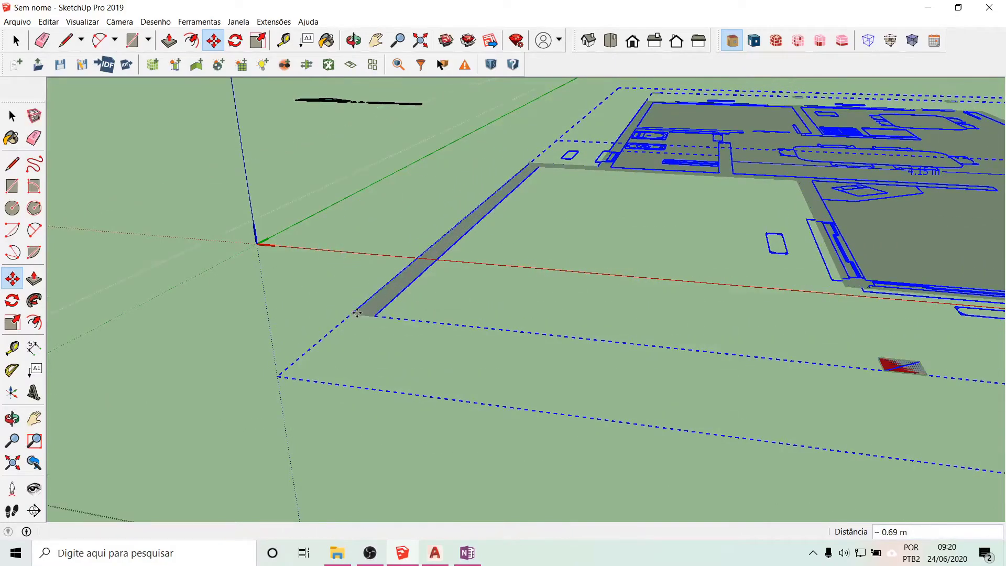
{"action": "left_click", "coordinate": [357, 313]}
- Deselect the floor plan and examine how its walls line up with the OpenStudio model's floors, especially around the angled front room
{"action": "scroll", "coordinate": [292, 364], "scroll_direction": "down", "scroll_amount": 8}
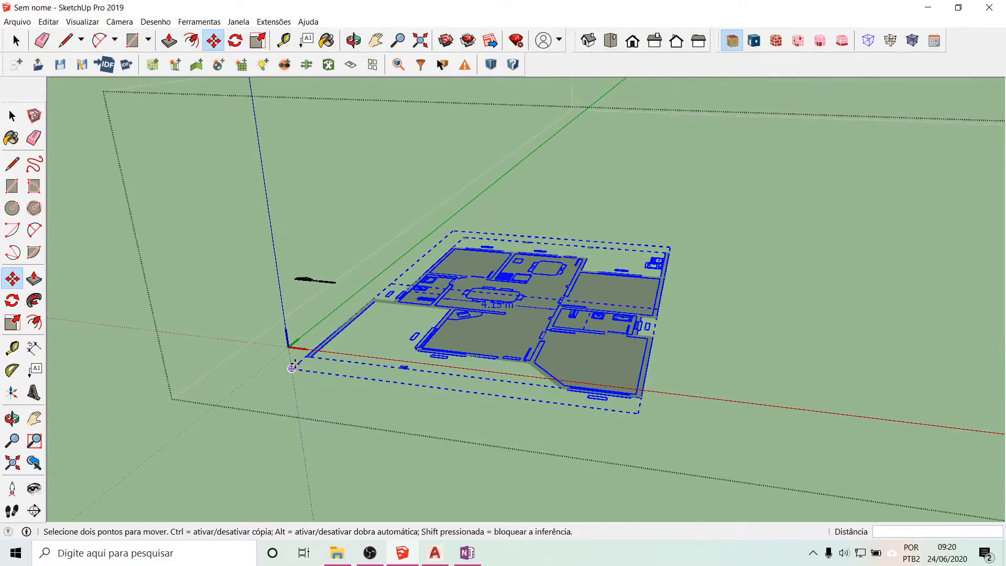
{"action": "scroll", "coordinate": [618, 371], "scroll_direction": "up", "scroll_amount": 8}
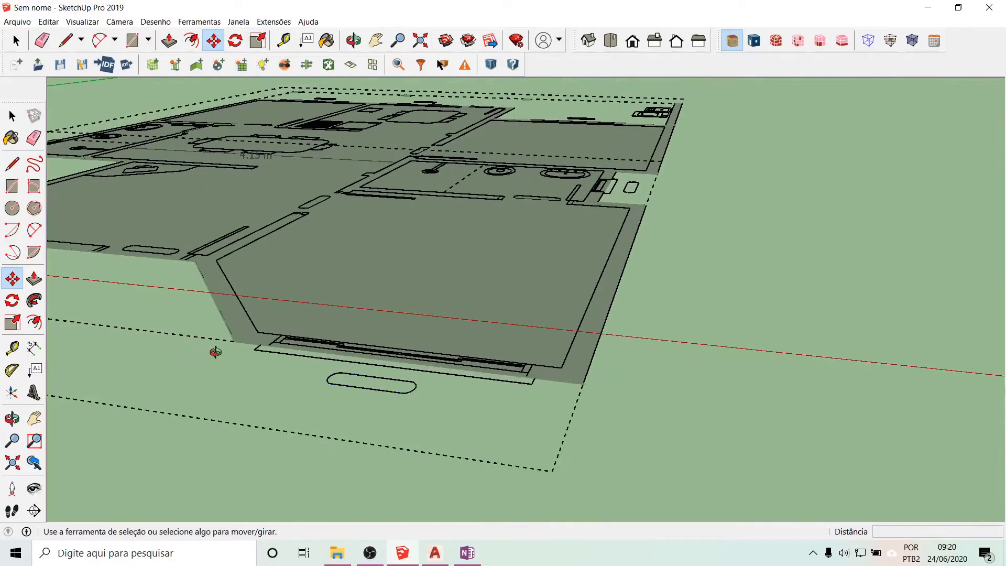
{"action": "middle_click_drag", "start_coordinate": [215, 351], "coordinate": [380, 356]}
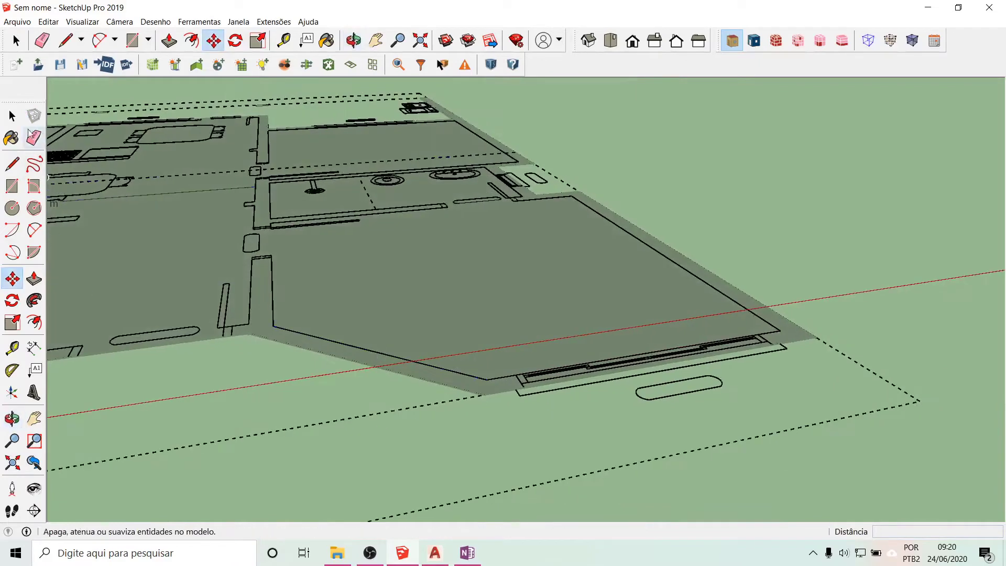
{"action": "left_click", "coordinate": [13, 116]}
{"action": "scroll", "coordinate": [496, 269], "scroll_direction": "down", "scroll_amount": 2}
{"action": "scroll", "coordinate": [488, 254], "scroll_direction": "down", "scroll_amount": 5}
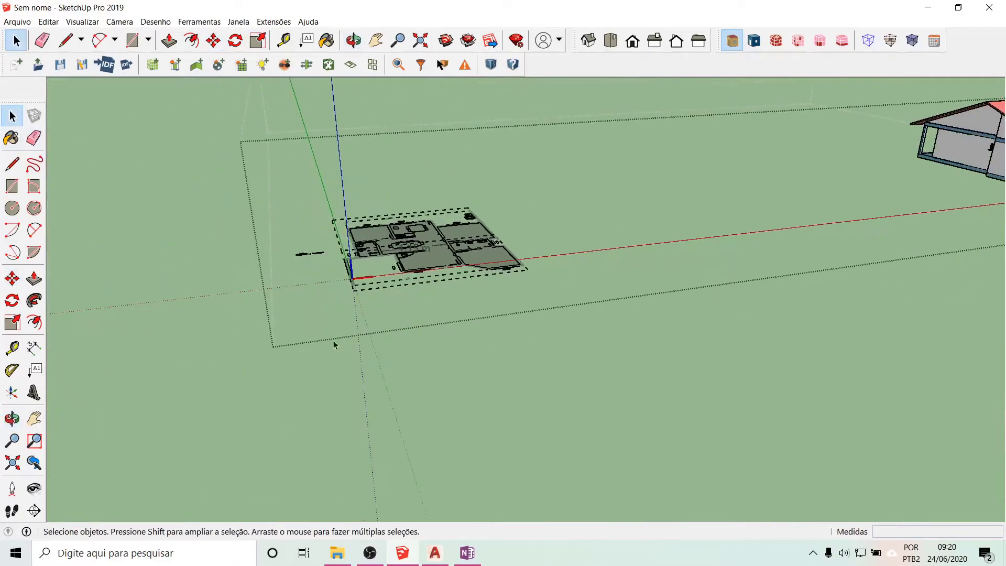
- Close the floor plan's group, then select and copy the whole group containing the plan and the house model
{"action": "scroll", "coordinate": [208, 310], "scroll_direction": "down", "scroll_amount": 2}
{"action": "scroll", "coordinate": [96, 309], "scroll_direction": "down", "scroll_amount": 3}
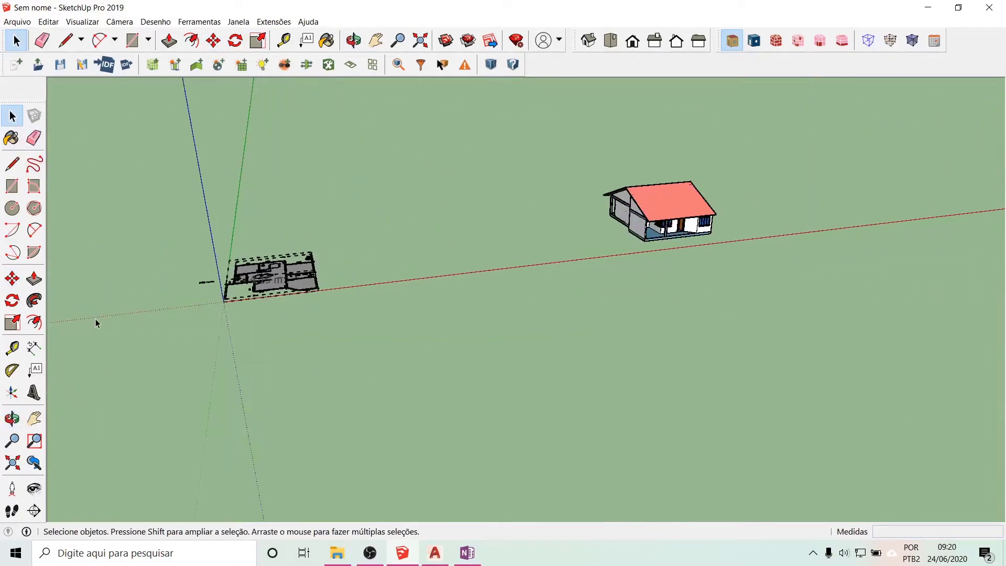
{"action": "scroll", "coordinate": [65, 357], "scroll_direction": "up", "scroll_amount": 10}
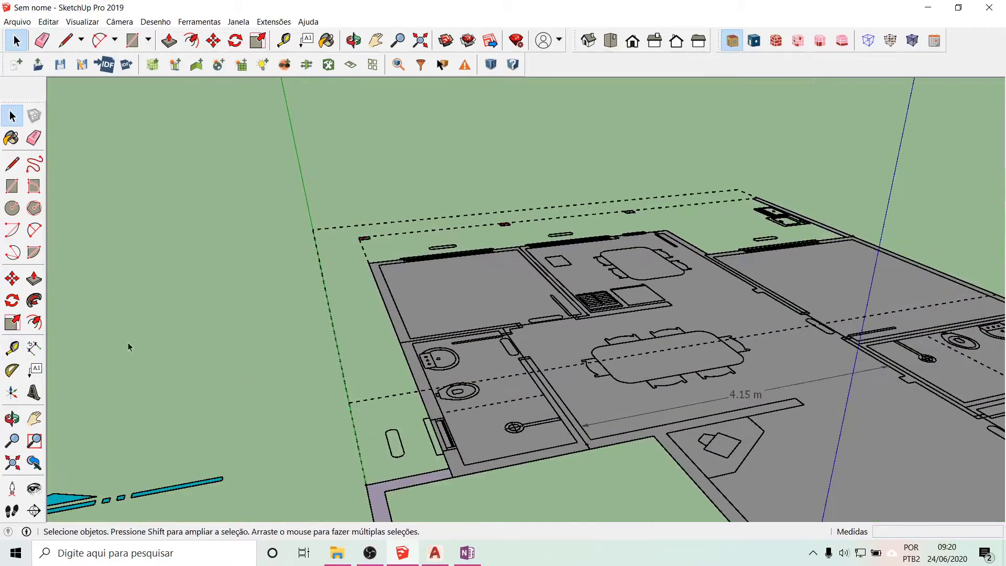
{"action": "left_click_drag", "start_coordinate": [94, 417], "coordinate": [208, 440]}
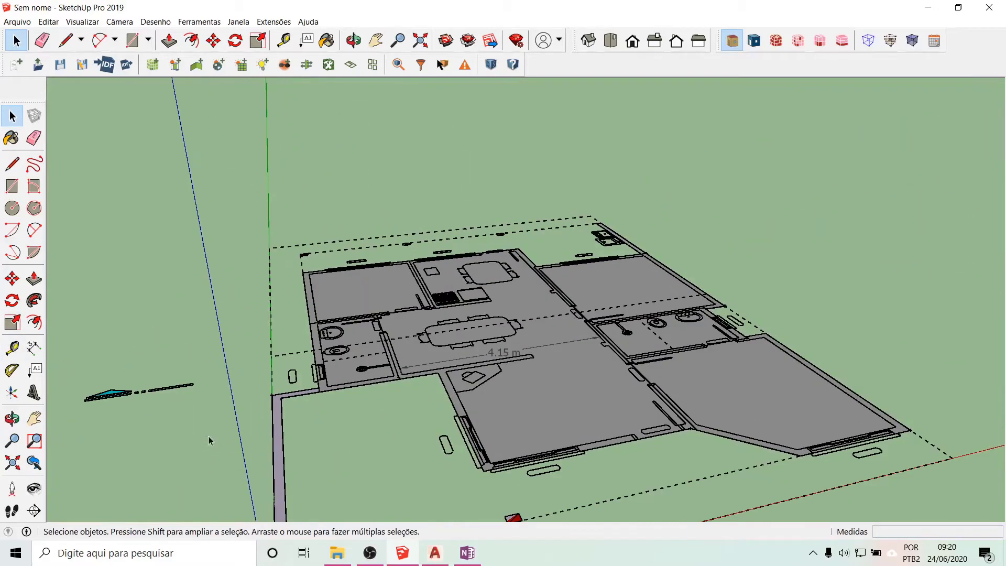
{"action": "triple_click", "coordinate": [116, 394]}
{"action": "left_click", "coordinate": [80, 315]}
{"action": "triple_click", "coordinate": [271, 286]}
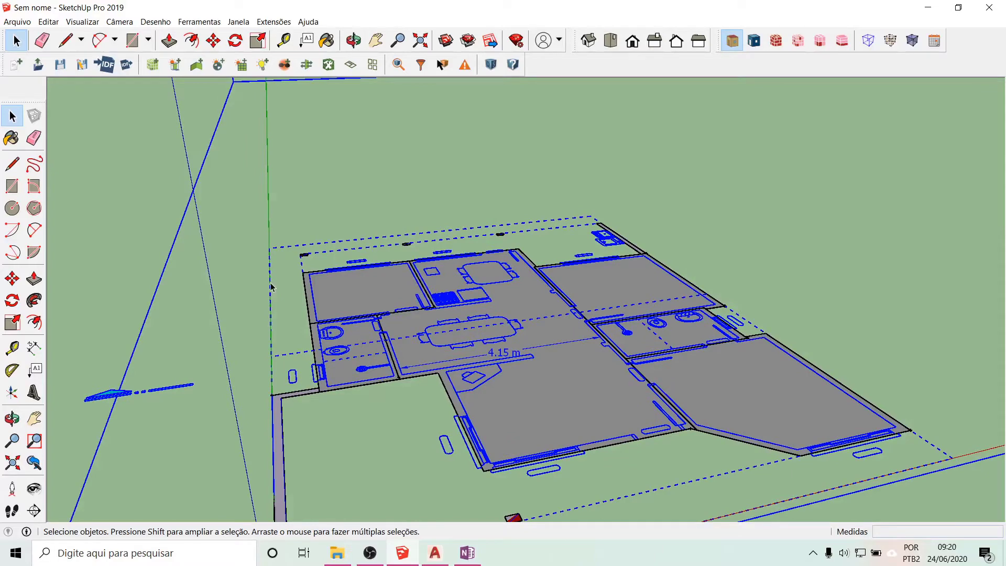
- Minimise the current model, close the note with the scale factor, and start a new SketchUp model from the Simple template in metres
{"action": "left_click", "coordinate": [929, 7]}
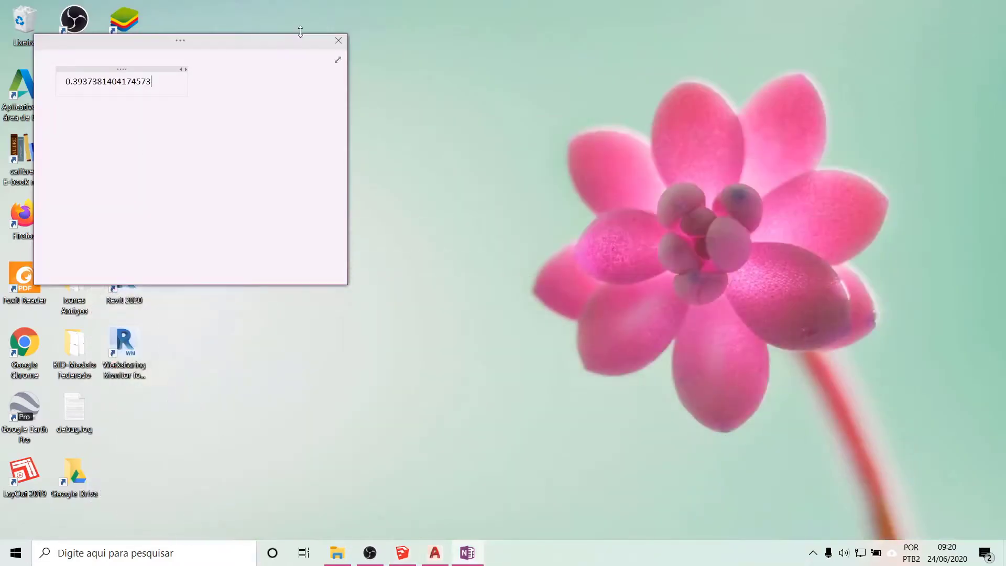
{"action": "left_click", "coordinate": [338, 40]}
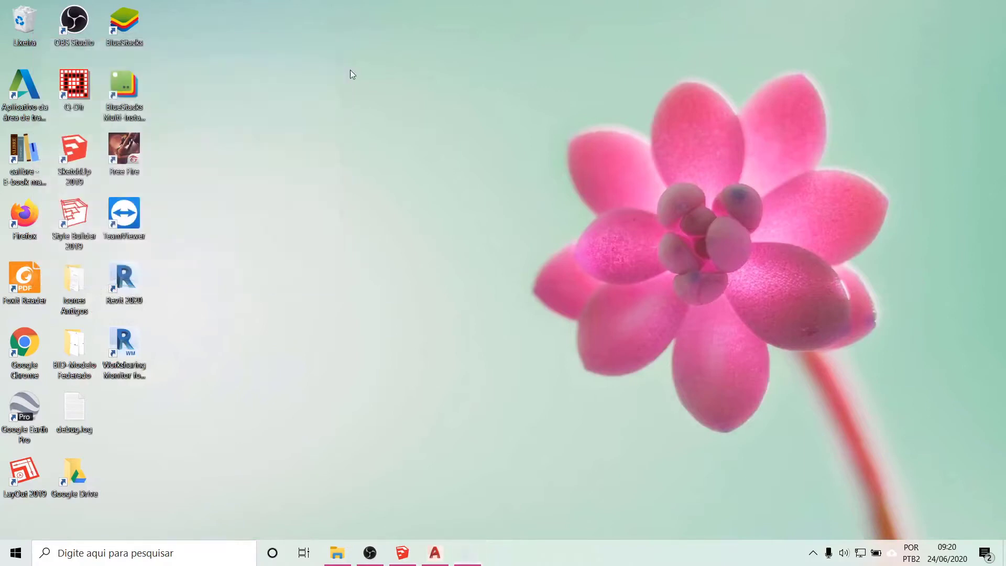
{"action": "left_click", "coordinate": [72, 156]}
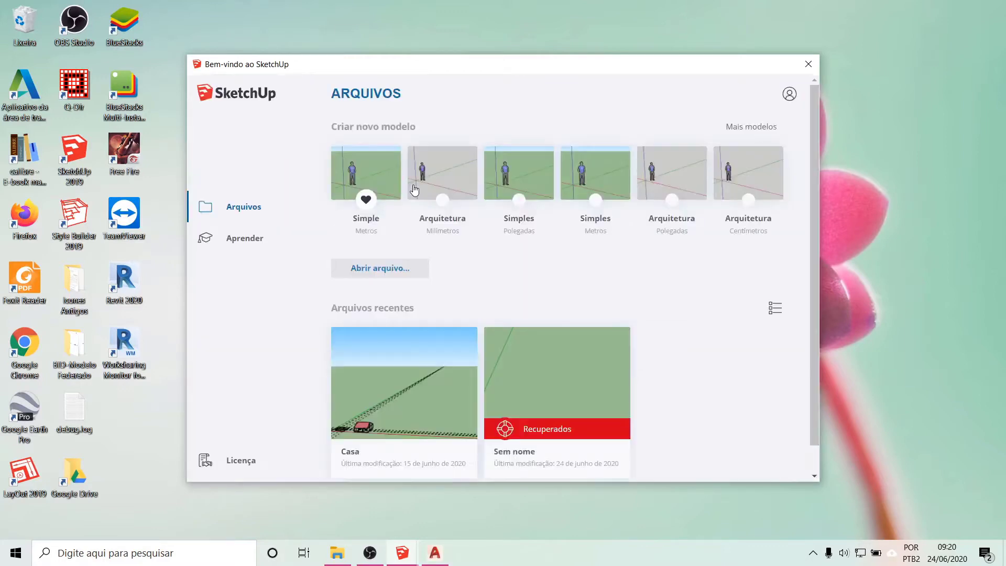
{"action": "left_click", "coordinate": [350, 178]}
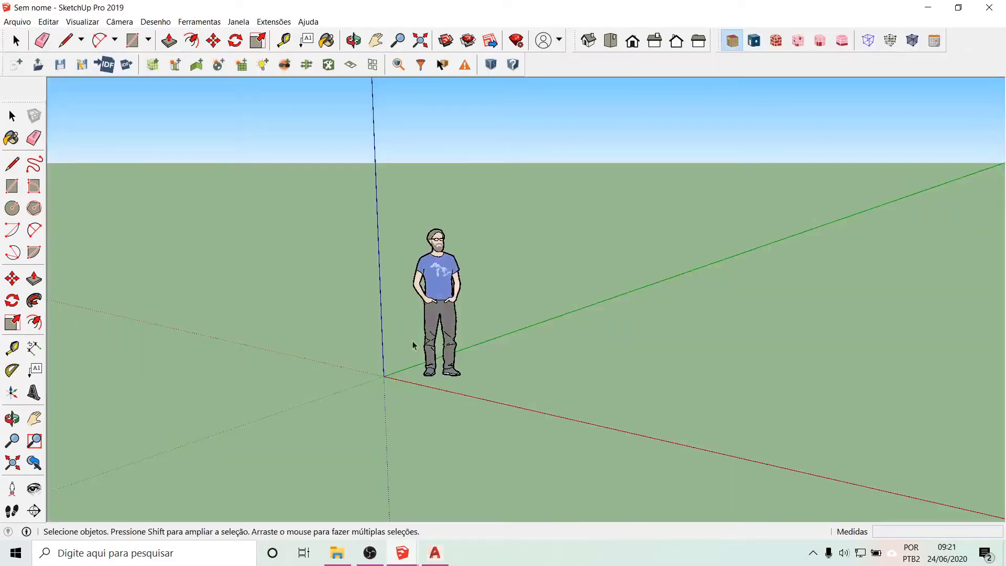
- Delete the default human figure and paste the copied plan and house group at the origin
{"action": "left_click", "coordinate": [440, 294]}
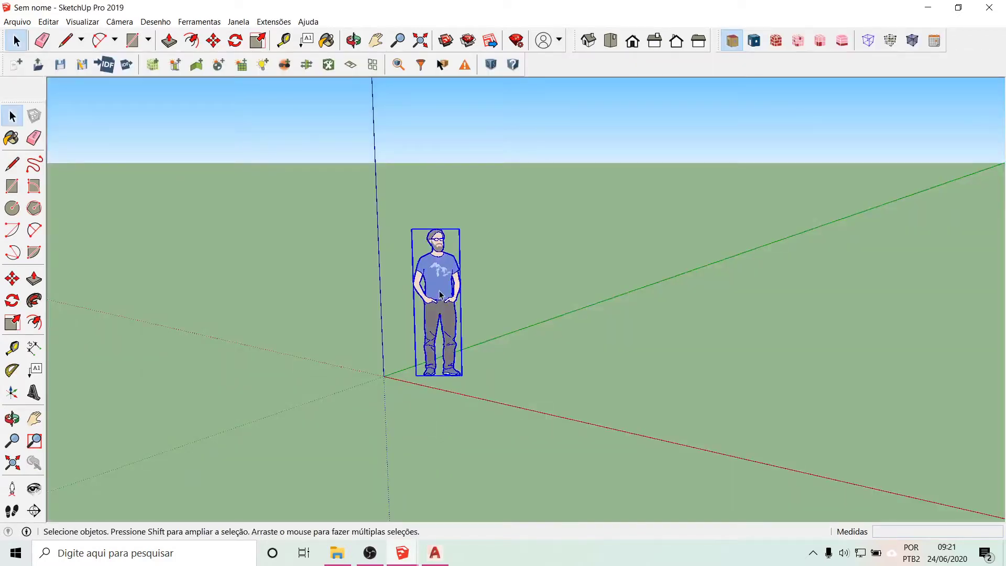
{"action": "key", "text": "Delete"}
{"action": "key", "text": "m"}
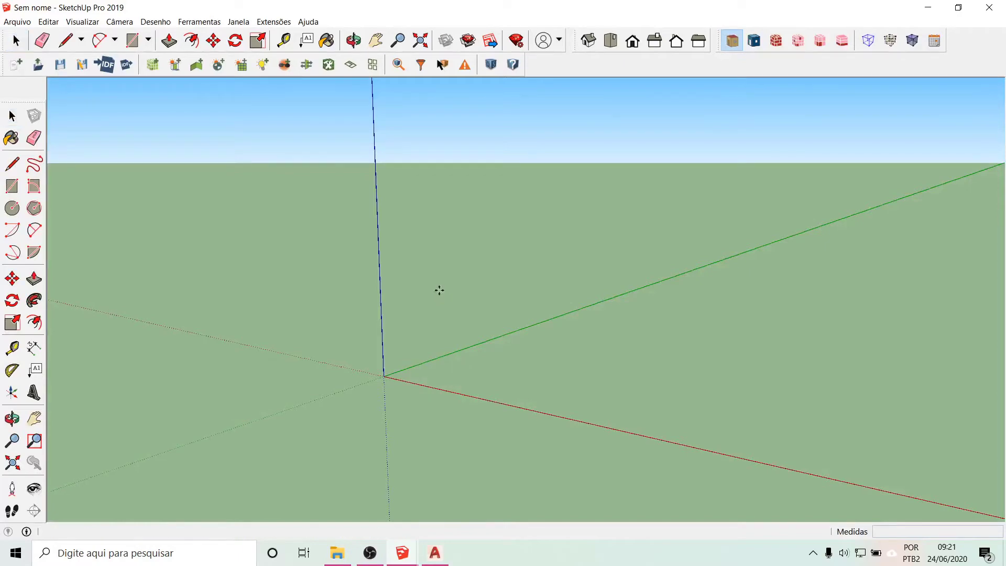
{"action": "key", "text": "ctrl+v"}
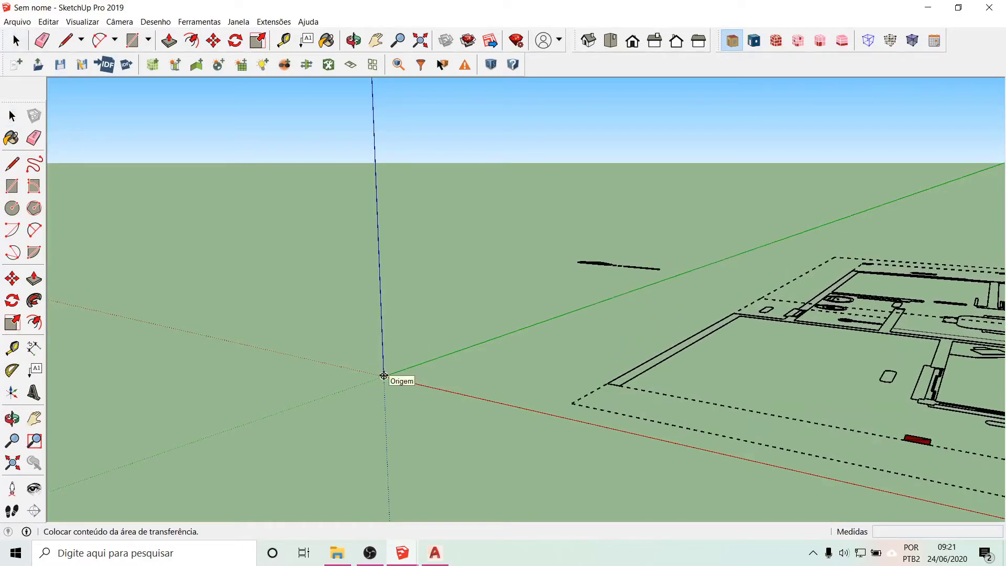
{"action": "left_click", "coordinate": [384, 376]}
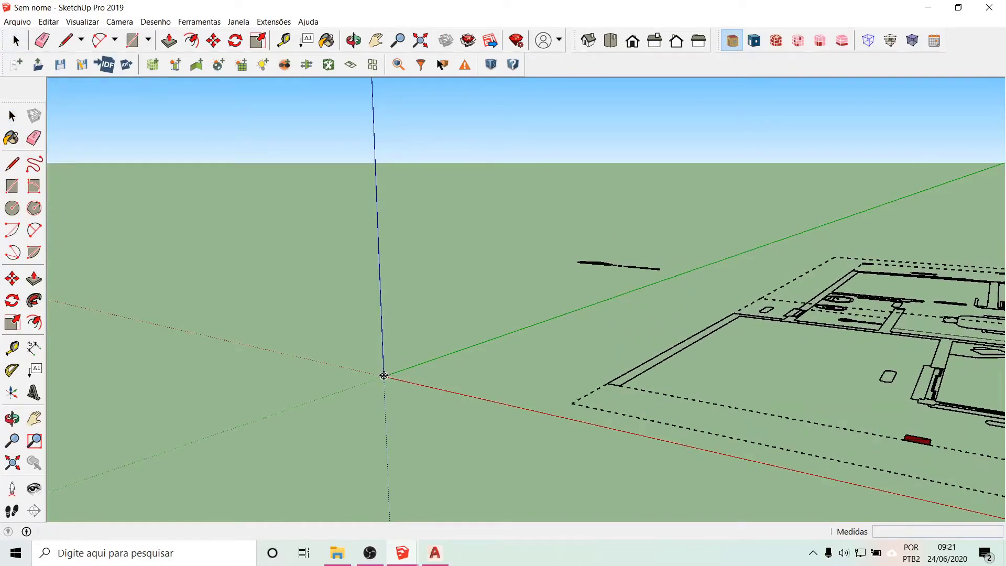
- Move the pasted group from the floor plan's dashed outline corner to the origin, and deselect it
{"action": "scroll", "coordinate": [234, 229], "scroll_direction": "down", "scroll_amount": 5}
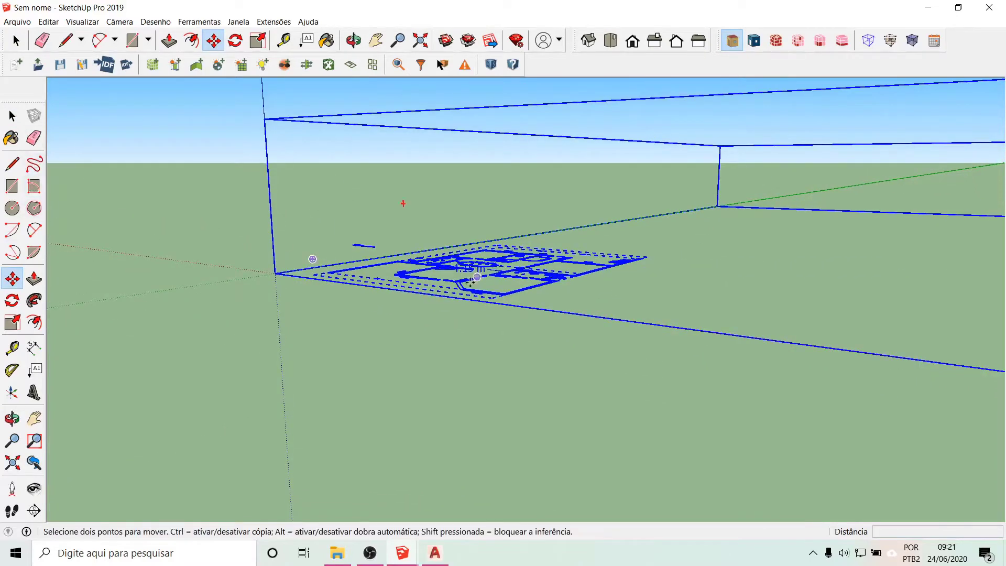
{"action": "scroll", "coordinate": [315, 275], "scroll_direction": "up", "scroll_amount": 3}
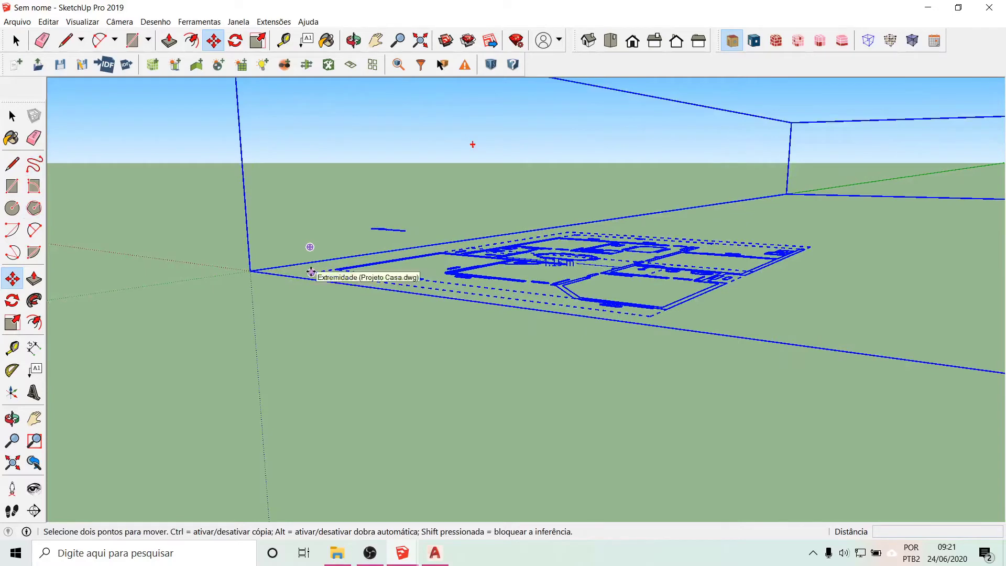
{"action": "left_click", "coordinate": [313, 273]}
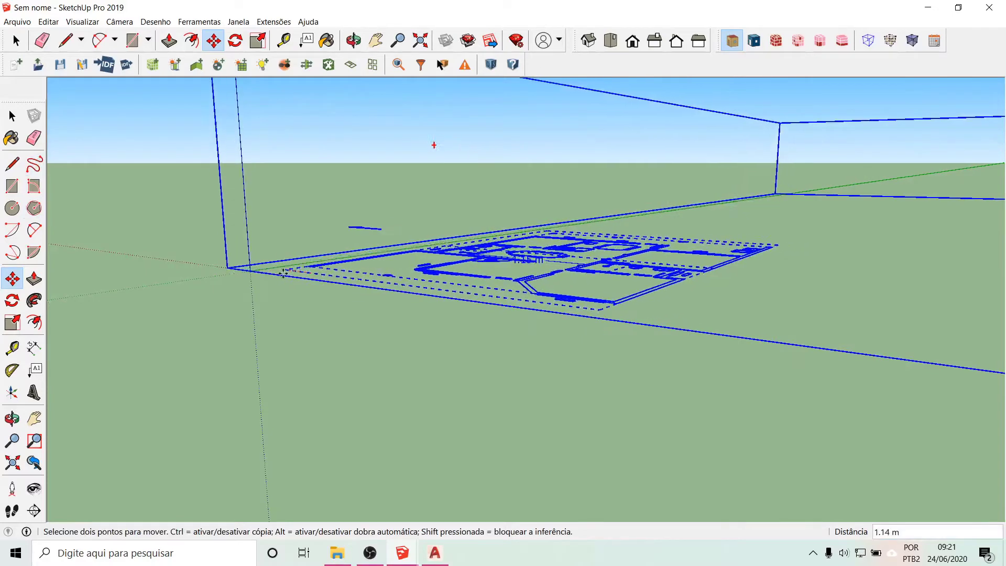
{"action": "left_click", "coordinate": [250, 271]}
{"action": "scroll", "coordinate": [250, 271], "scroll_direction": "down", "scroll_amount": 6}
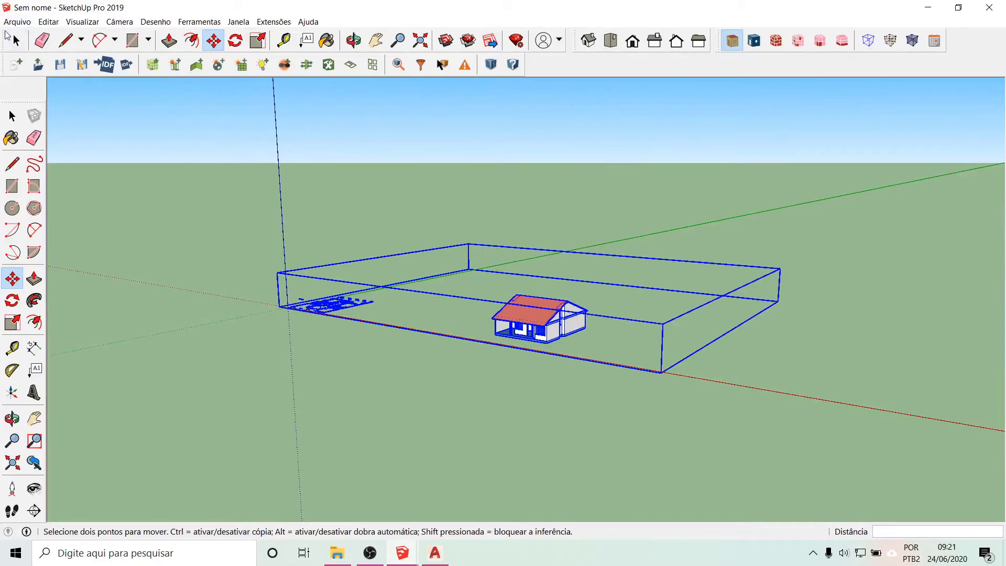
{"action": "left_click", "coordinate": [14, 40]}
{"action": "left_click", "coordinate": [117, 288]}
- Save the new model as CasaEscala in the EnergyPlusV9-3-0 QEE folder and close it
{"action": "left_click", "coordinate": [15, 22]}
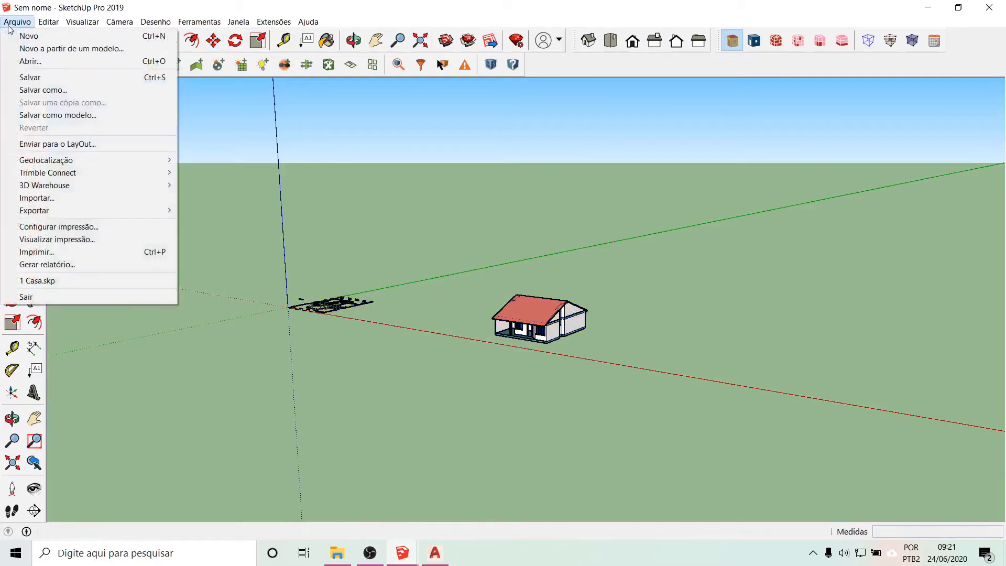
{"action": "left_click", "coordinate": [39, 77]}
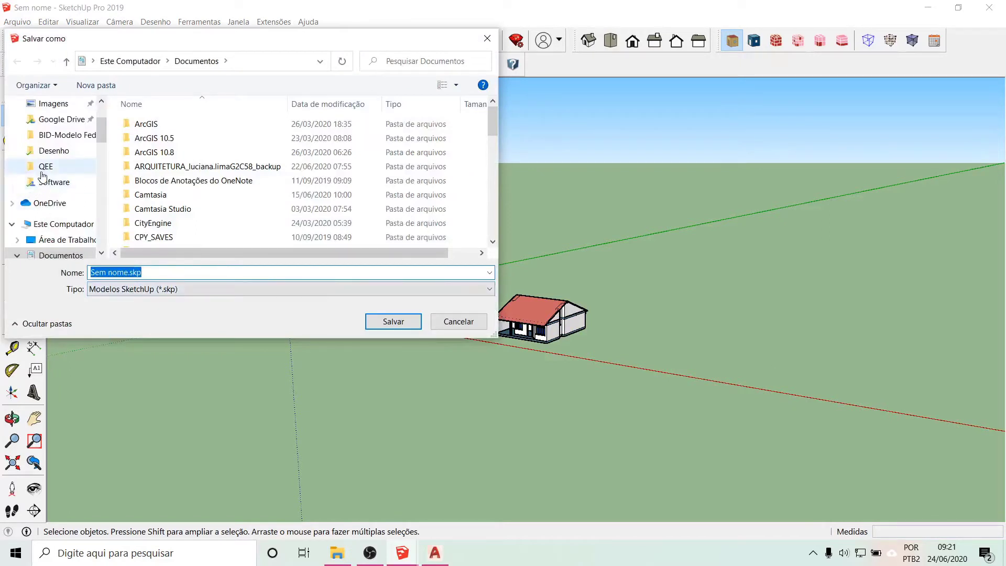
{"action": "scroll", "coordinate": [43, 175], "scroll_direction": "up", "scroll_amount": 2}
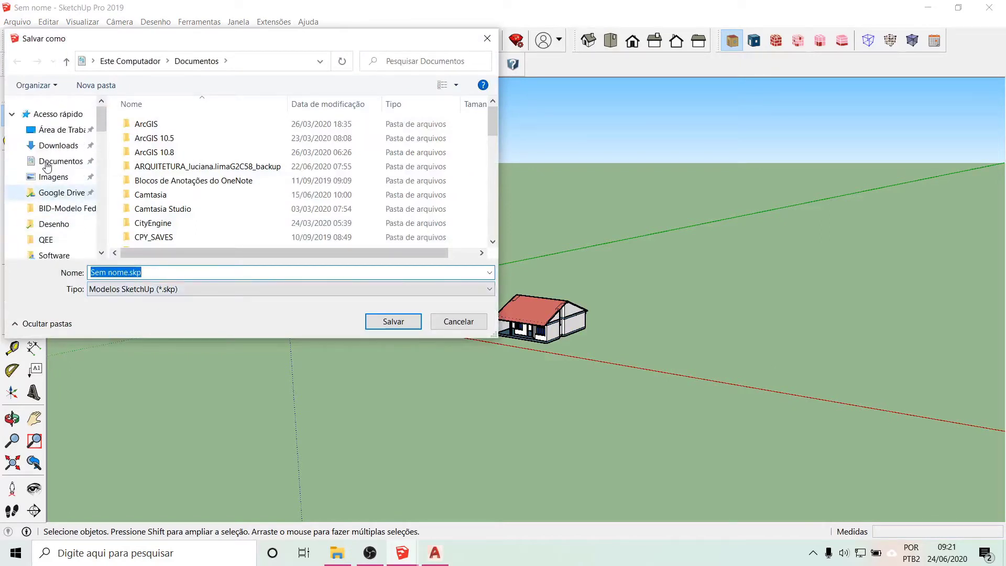
{"action": "left_click", "coordinate": [45, 113]}
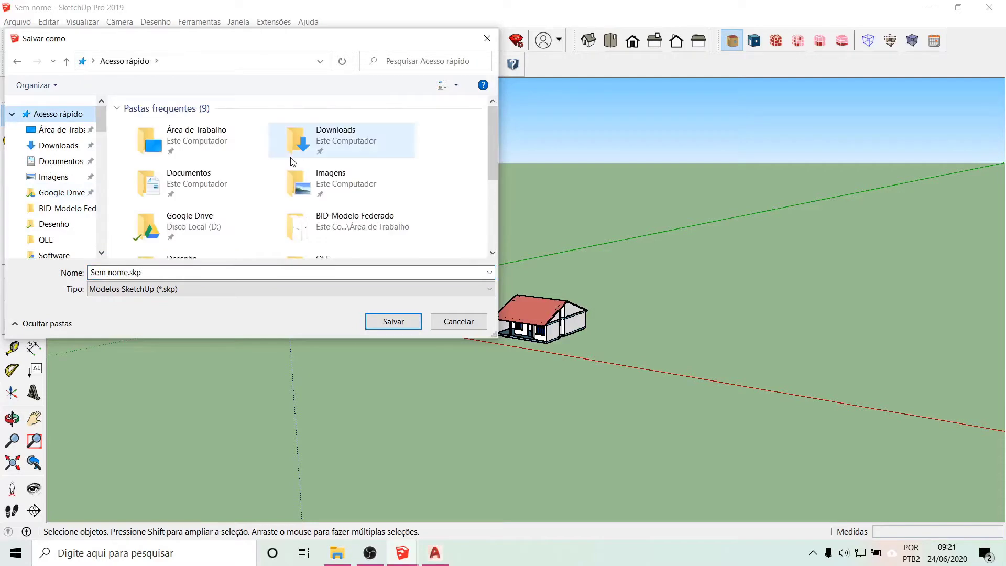
{"action": "scroll", "coordinate": [237, 205], "scroll_direction": "down", "scroll_amount": 3}
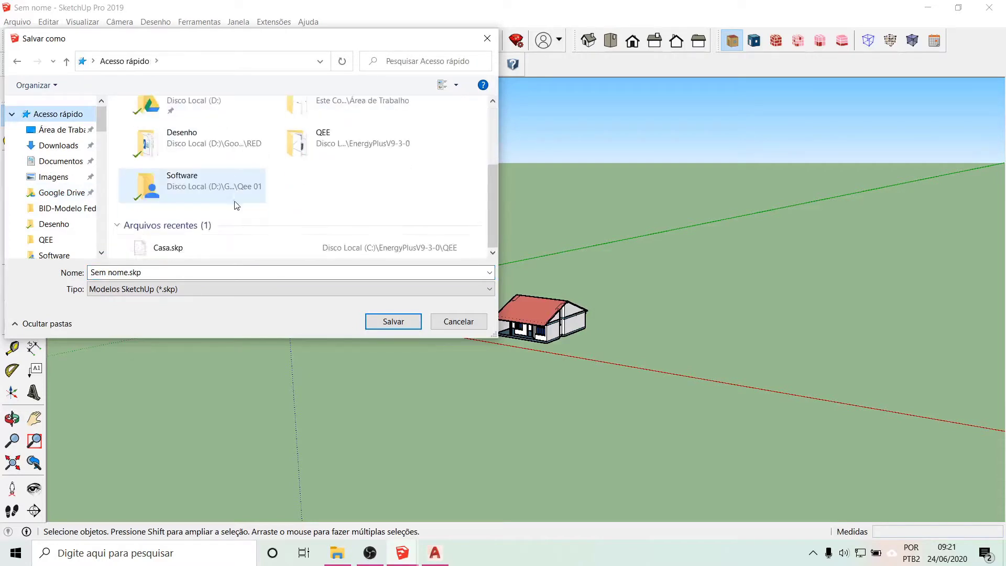
{"action": "double_click", "coordinate": [345, 144]}
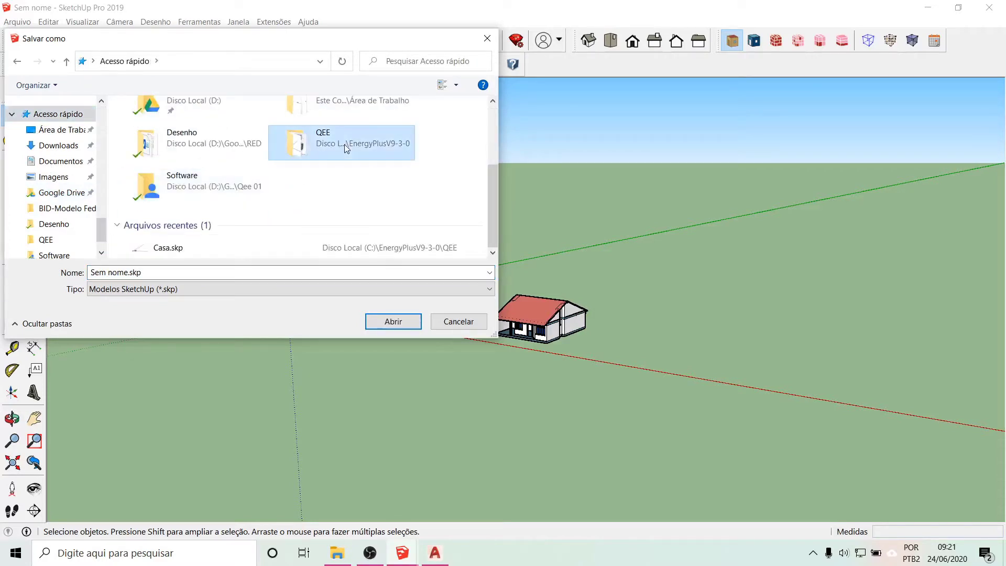
{"action": "left_click", "coordinate": [156, 271]}
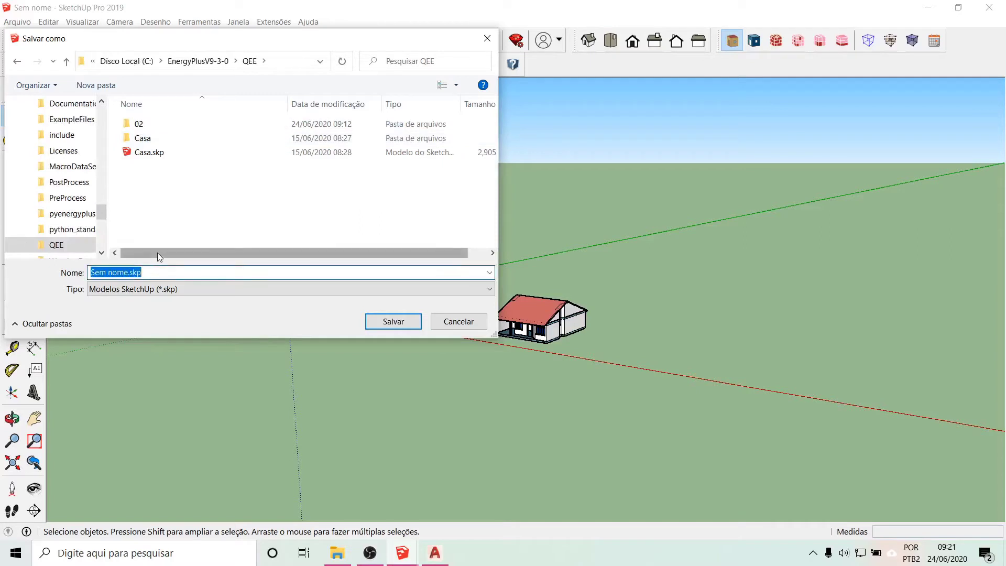
{"action": "type", "text": "Casa"}
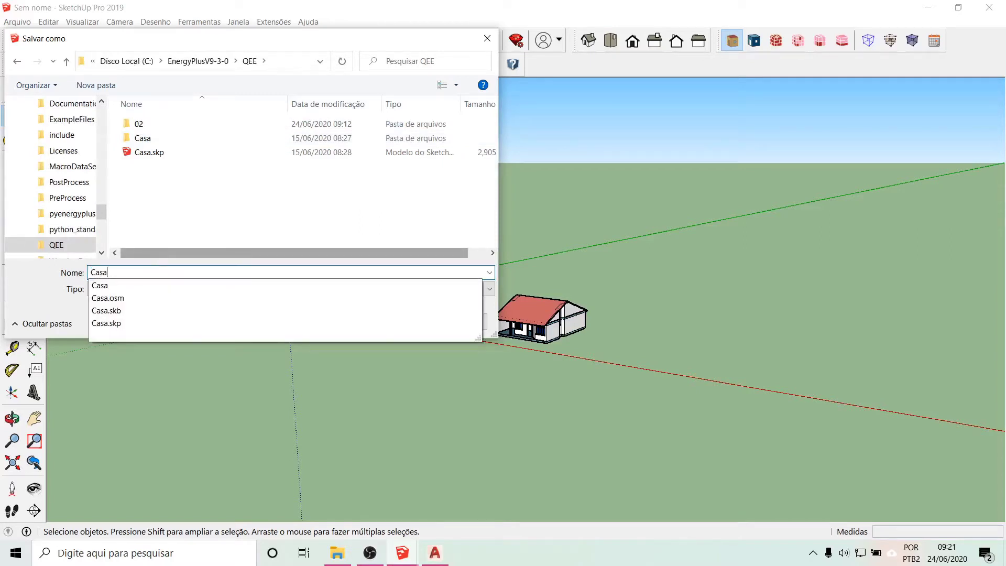
{"action": "type", "text": "Escala"}
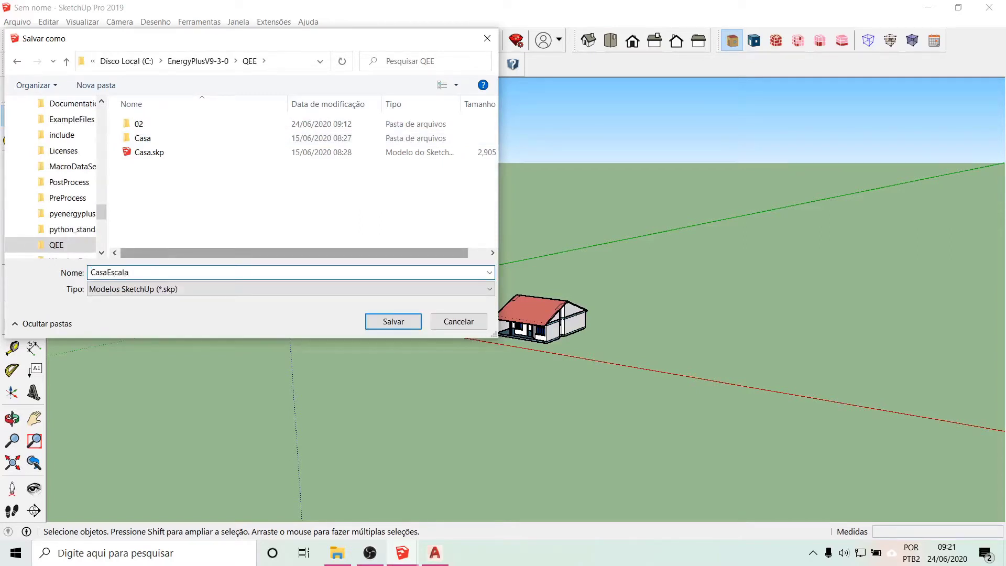
{"action": "key", "text": "Return"}
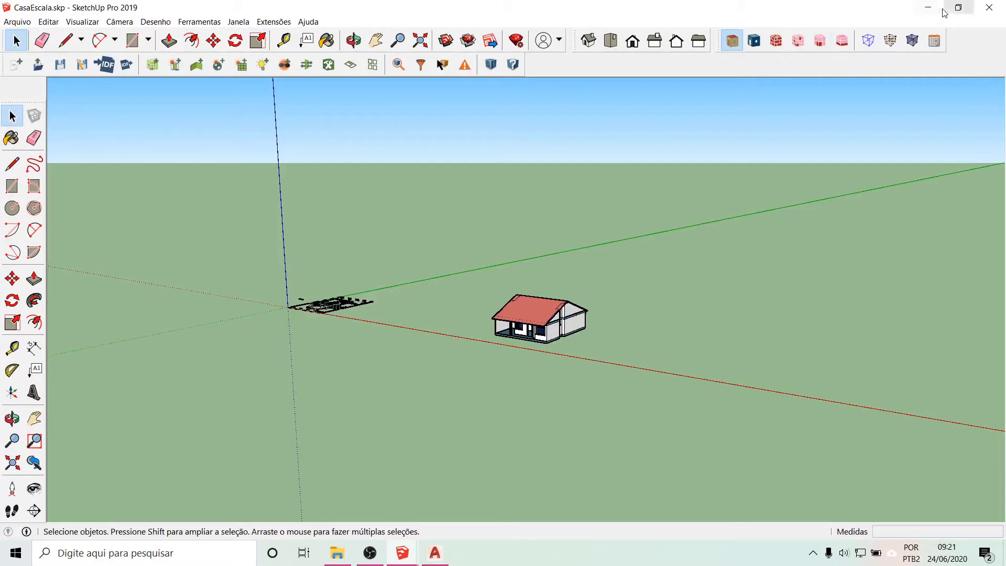
{"action": "left_click", "coordinate": [990, 8]}
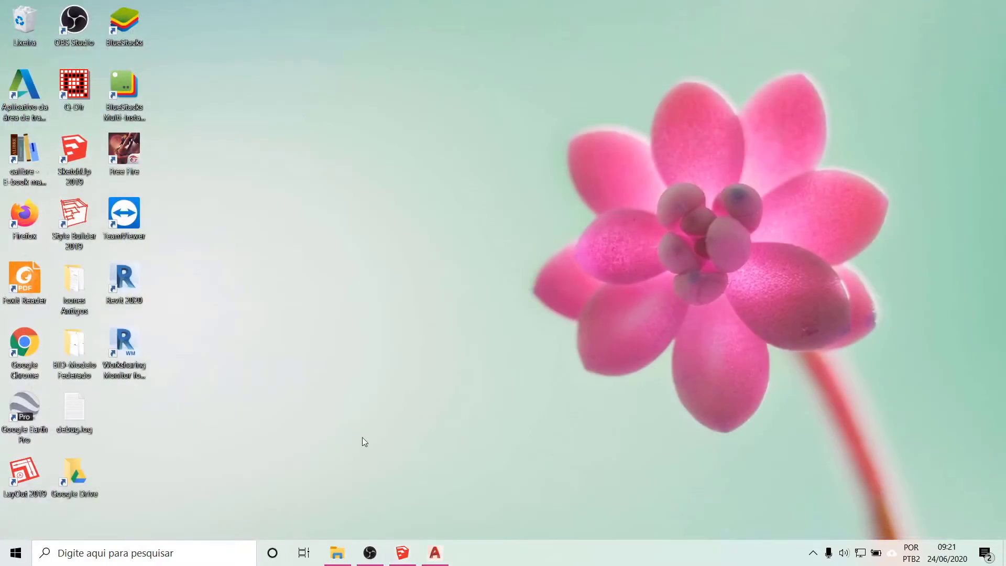
- Return to the original unsaved model, clear the selection, and examine the house's porch floor, base and ceiling
{"action": "left_click", "coordinate": [402, 554]}
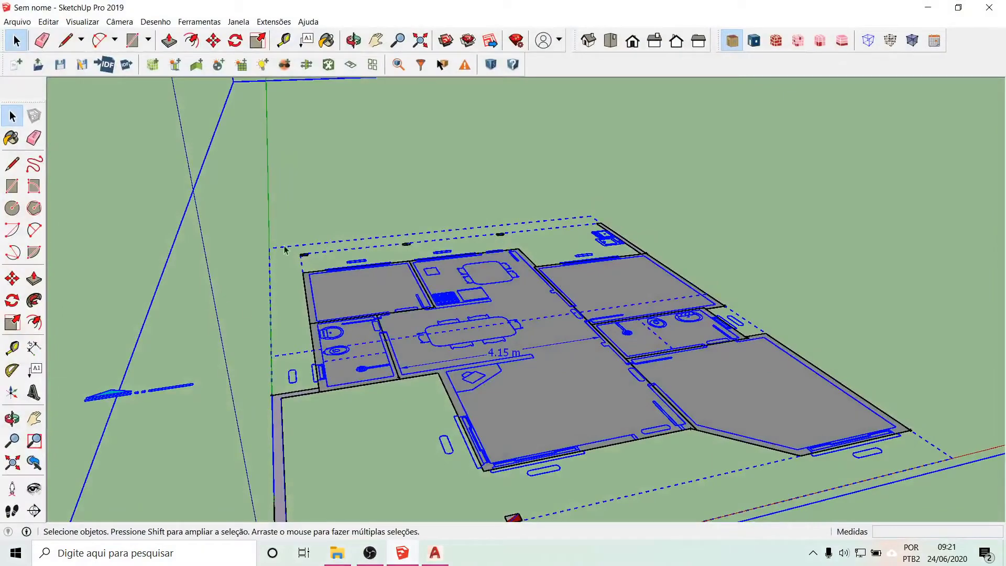
{"action": "middle_click_drag", "start_coordinate": [529, 414], "coordinate": [490, 432]}
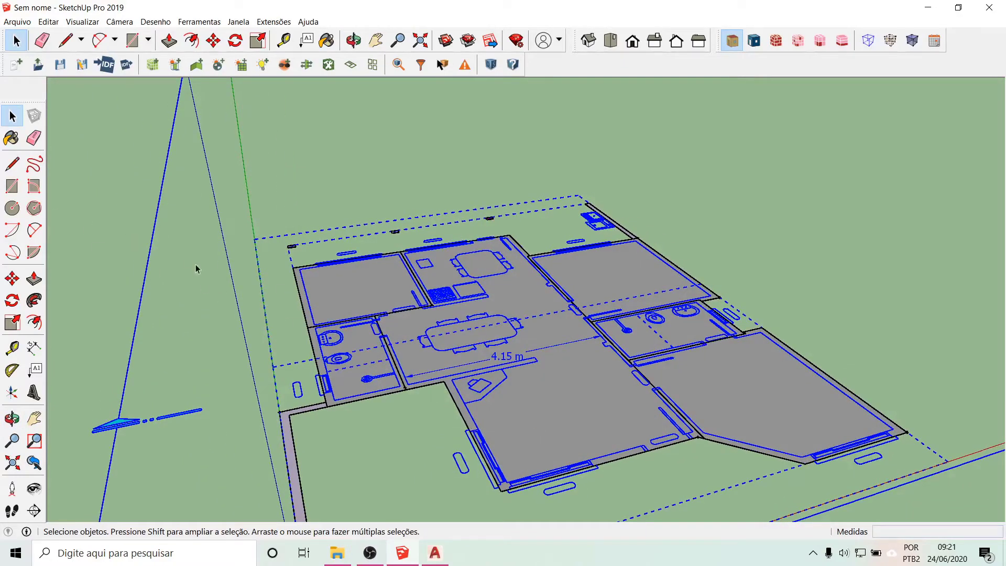
{"action": "scroll", "coordinate": [292, 276], "scroll_direction": "down", "scroll_amount": 5}
{"action": "middle_click_drag", "start_coordinate": [942, 329], "coordinate": [662, 290]}
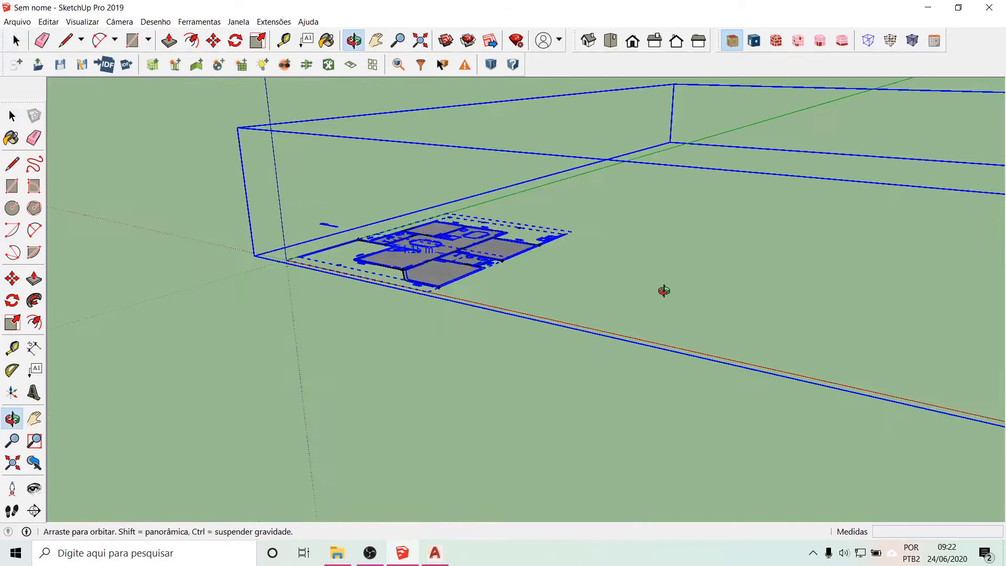
{"action": "left_click", "coordinate": [234, 296]}
{"action": "middle_click_drag", "start_coordinate": [234, 296], "coordinate": [191, 256]}
{"action": "scroll", "coordinate": [177, 314], "scroll_direction": "down", "scroll_amount": 5}
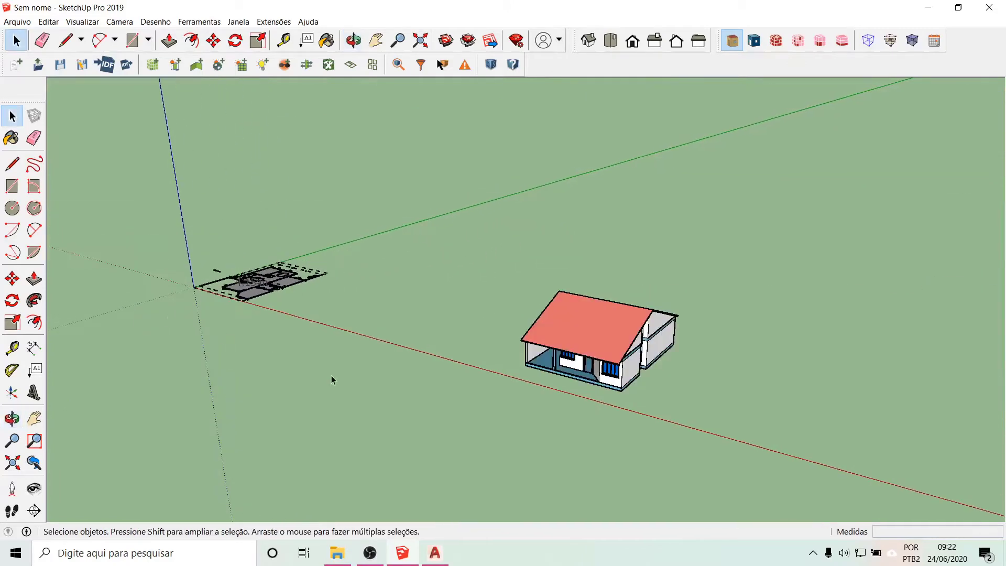
{"action": "middle_click_drag", "start_coordinate": [706, 491], "coordinate": [768, 310]}
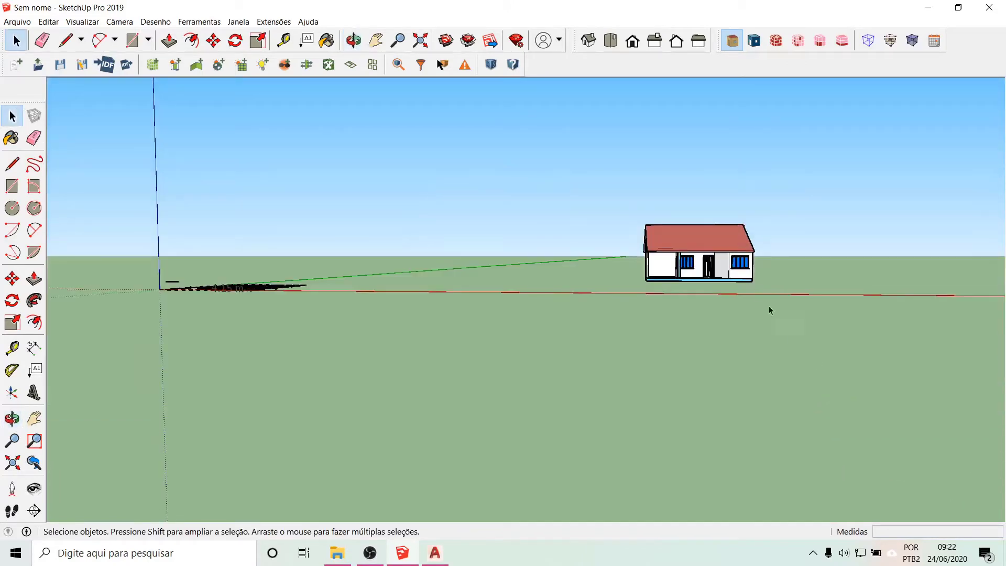
{"action": "scroll", "coordinate": [725, 264], "scroll_direction": "up", "scroll_amount": 3}
{"action": "scroll", "coordinate": [725, 263], "scroll_direction": "up", "scroll_amount": 6}
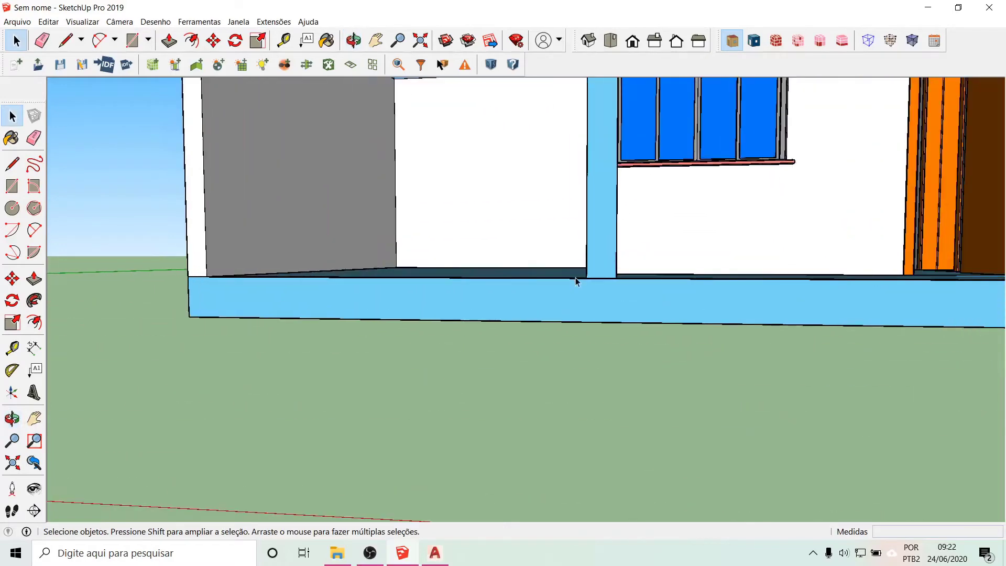
{"action": "middle_click_drag", "start_coordinate": [524, 272], "coordinate": [519, 323]}
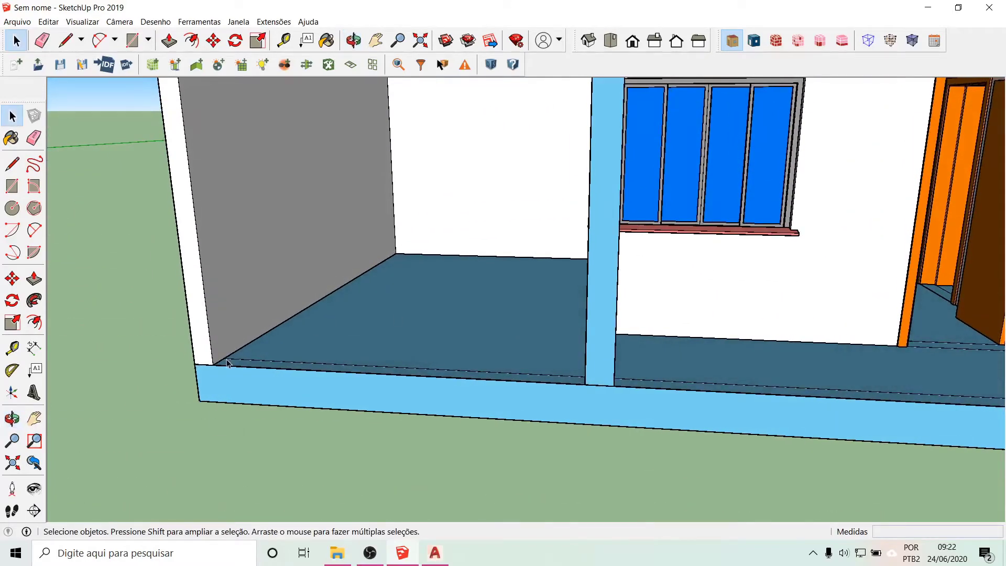
{"action": "middle_click_drag", "start_coordinate": [281, 342], "coordinate": [301, 251]}
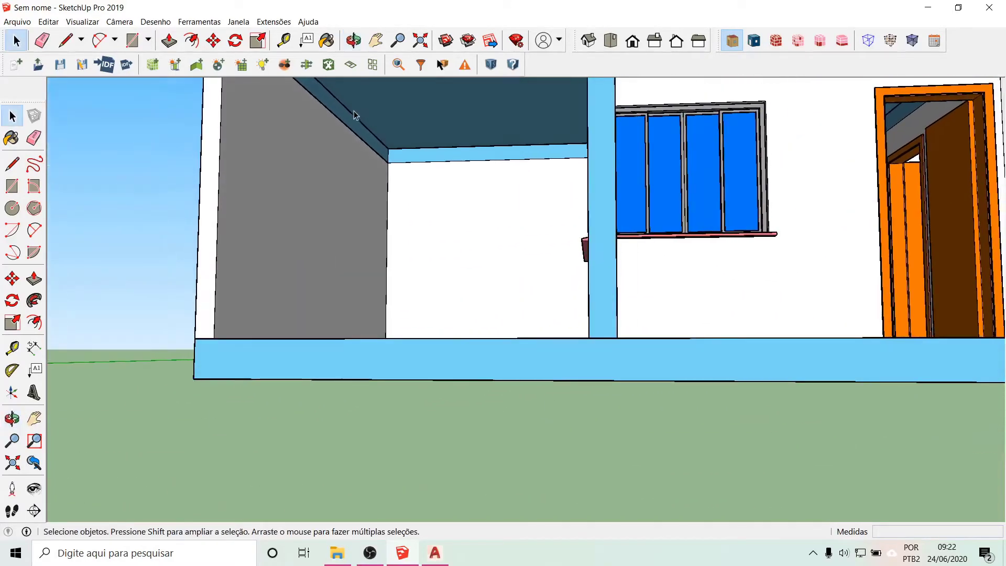
- Dimension the porch wall's height from the floor to the ceiling at its inner corner
{"action": "middle_click_drag", "start_coordinate": [511, 325], "coordinate": [478, 361]}
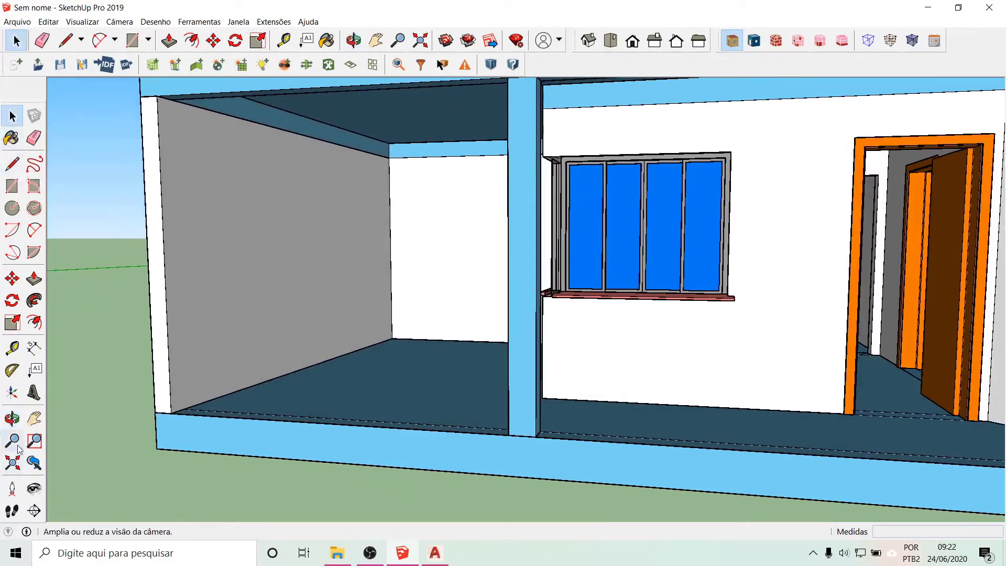
{"action": "left_click", "coordinate": [33, 348]}
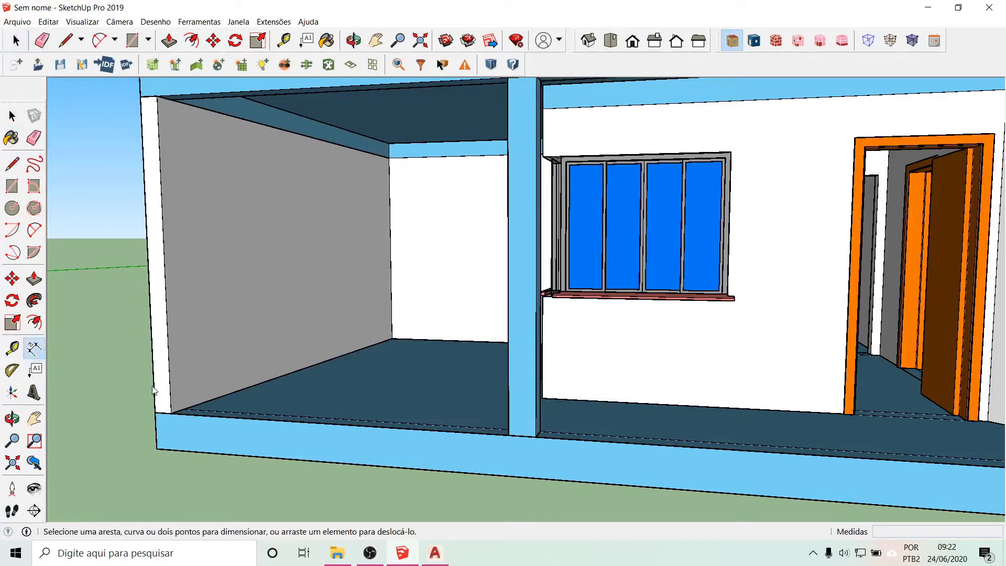
{"action": "left_click", "coordinate": [392, 339]}
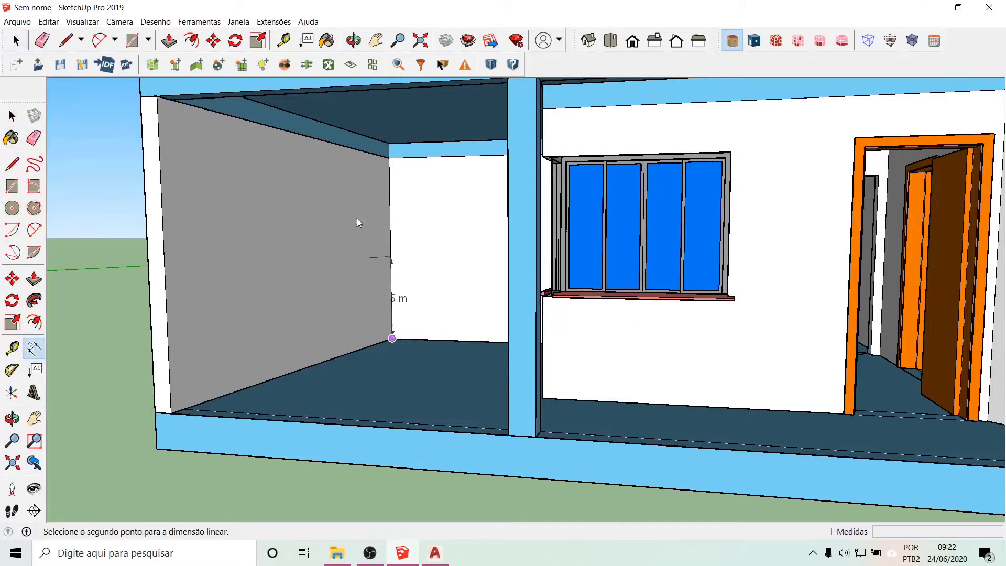
{"action": "left_click", "coordinate": [389, 143]}
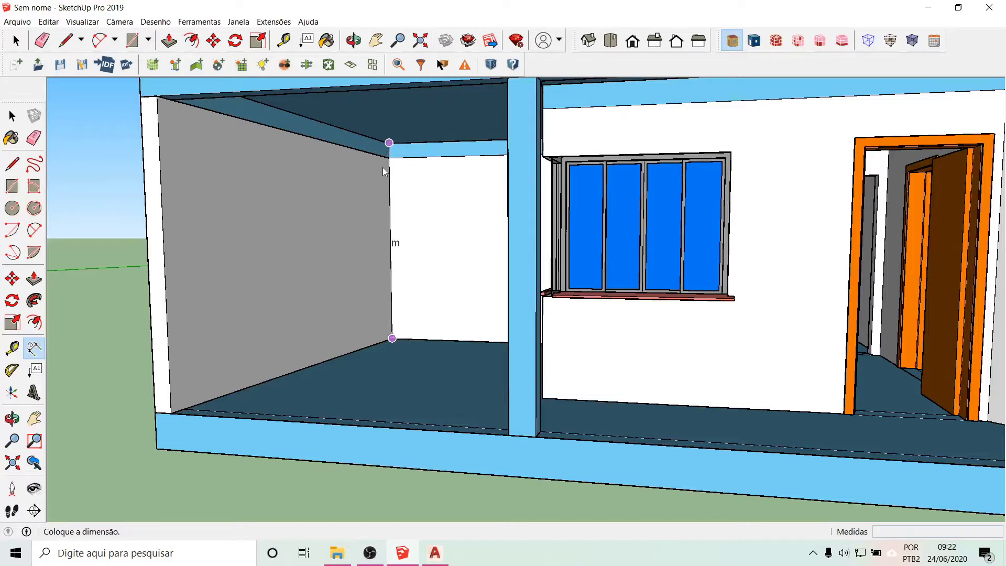
{"action": "left_click", "coordinate": [402, 185]}
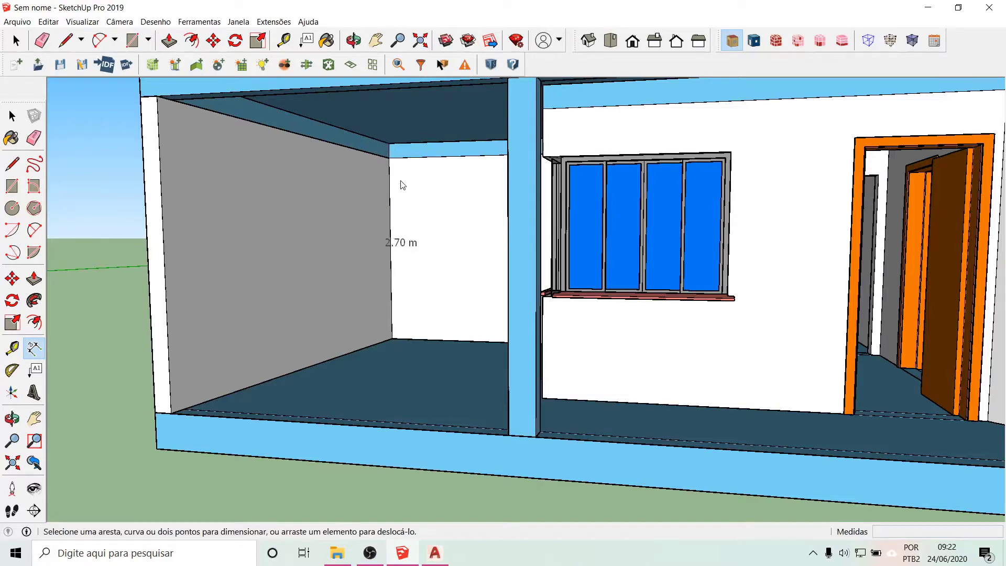
{"action": "middle_click_drag", "start_coordinate": [447, 420], "coordinate": [1001, 410]}
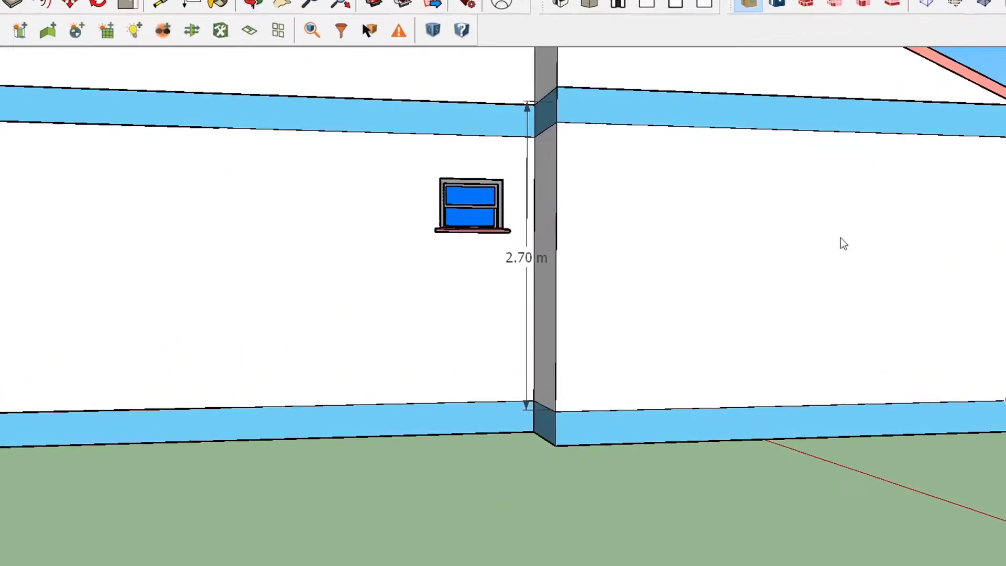
{"action": "scroll", "coordinate": [346, 515], "scroll_direction": "down", "scroll_amount": 10}
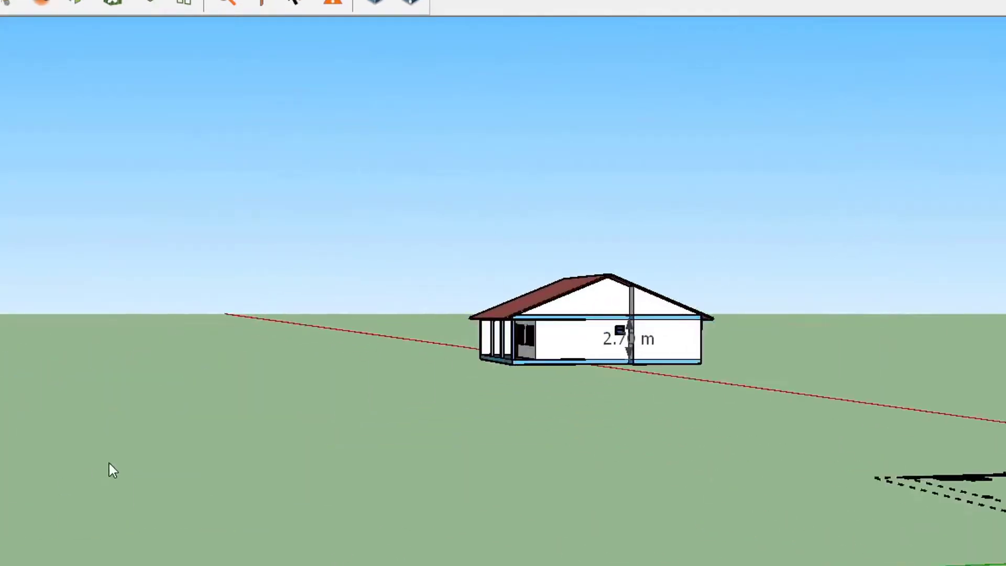
- Examine the CasaEscala1 floor plan's room faces, checking the junction at the angled bedroom wall and the remaining rooms
{"action": "key", "text": "Page_Down"}
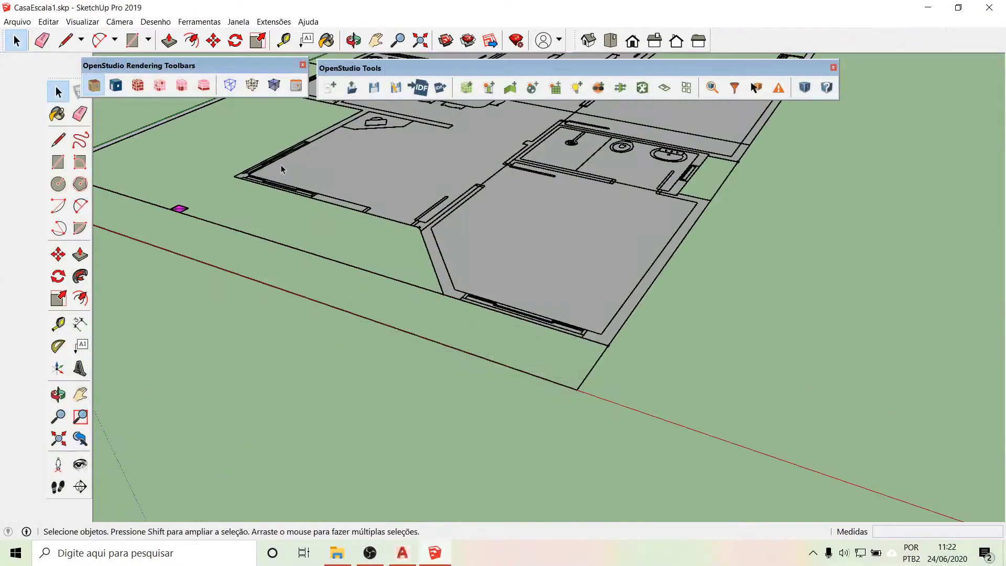
{"action": "scroll", "coordinate": [282, 237], "scroll_direction": "up", "scroll_amount": 2}
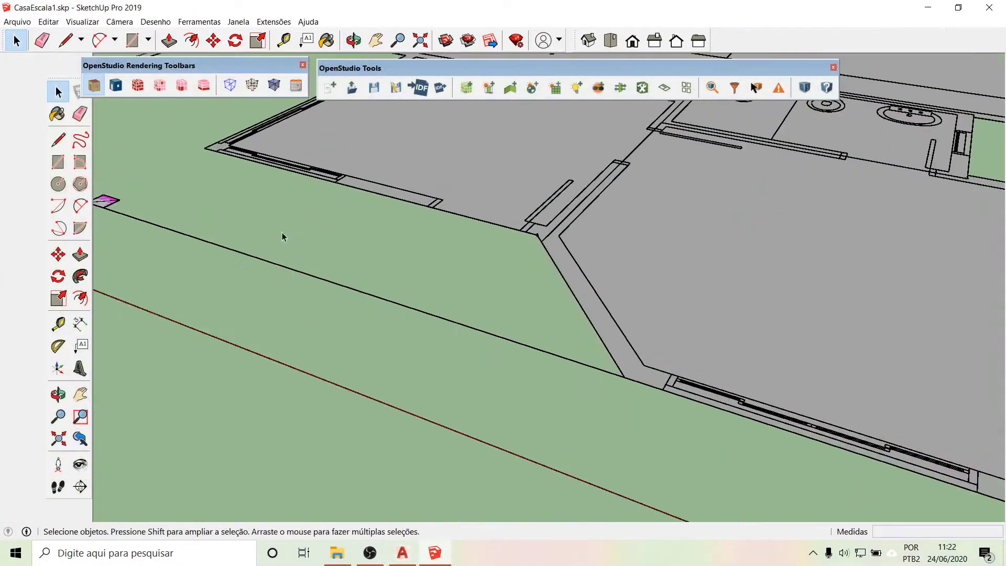
{"action": "scroll", "coordinate": [618, 212], "scroll_direction": "up", "scroll_amount": 2}
{"action": "scroll", "coordinate": [559, 237], "scroll_direction": "up", "scroll_amount": 5}
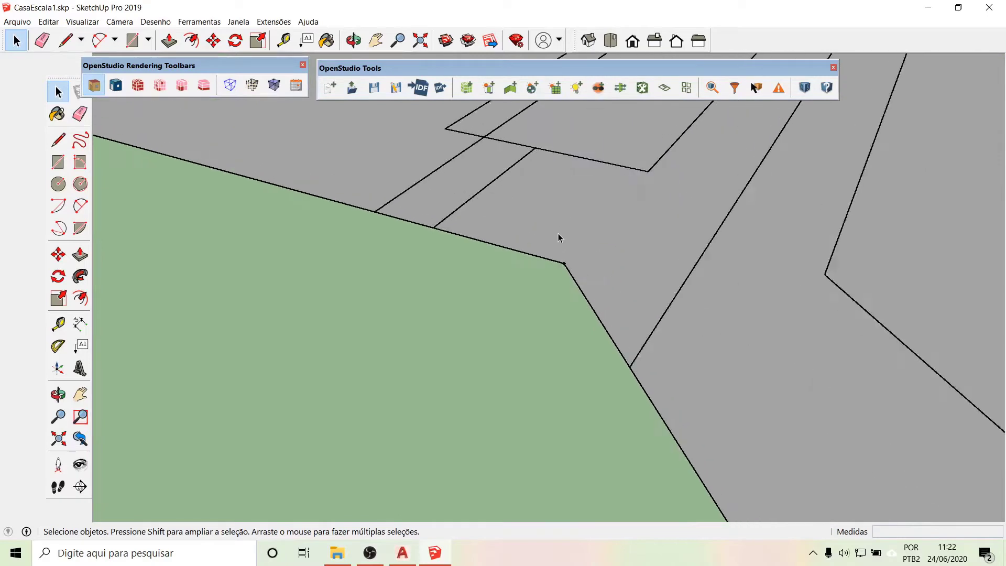
{"action": "scroll", "coordinate": [559, 237], "scroll_direction": "up", "scroll_amount": 5}
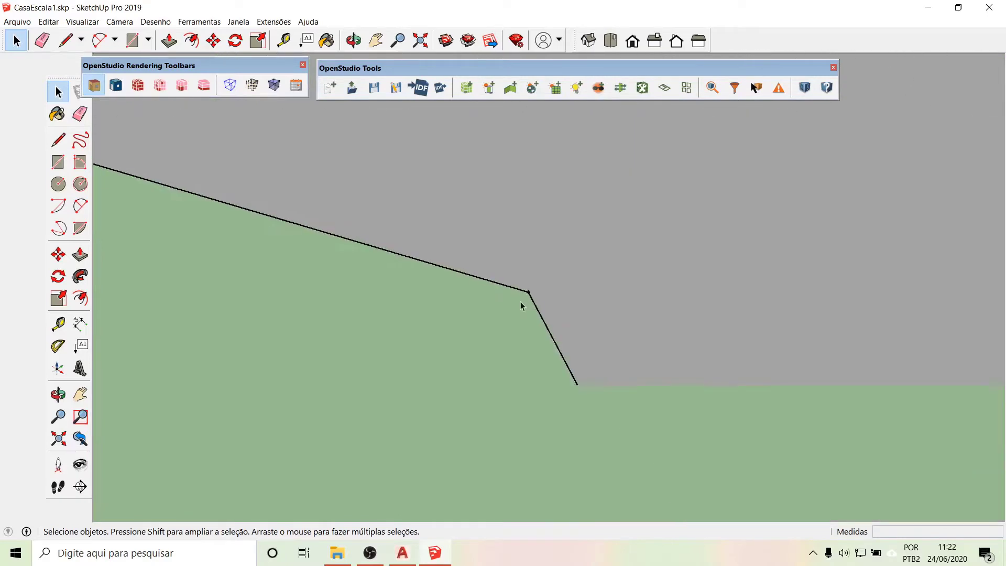
{"action": "scroll", "coordinate": [525, 297], "scroll_direction": "up", "scroll_amount": 3}
{"action": "scroll", "coordinate": [521, 299], "scroll_direction": "down", "scroll_amount": 4}
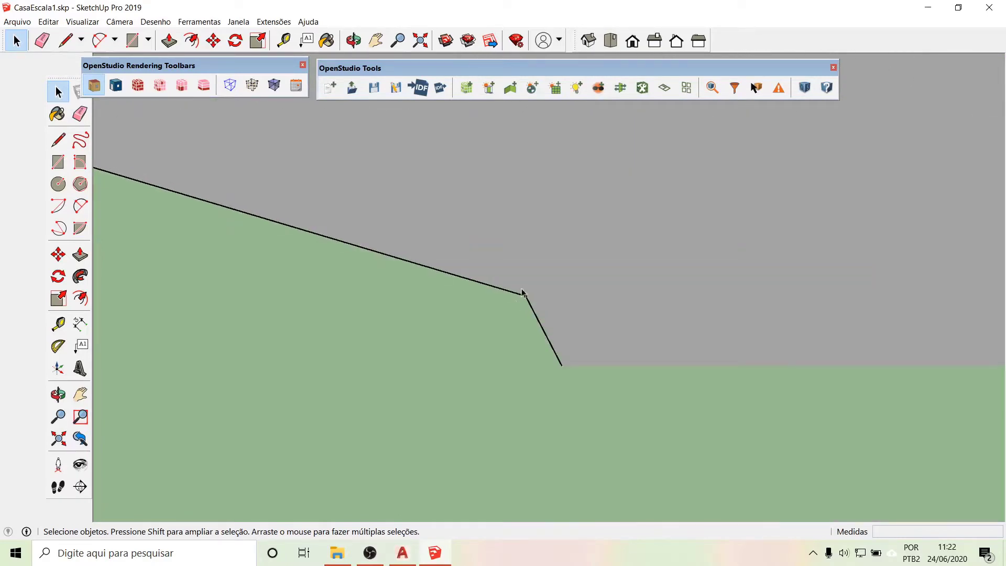
{"action": "scroll", "coordinate": [557, 216], "scroll_direction": "down", "scroll_amount": 4}
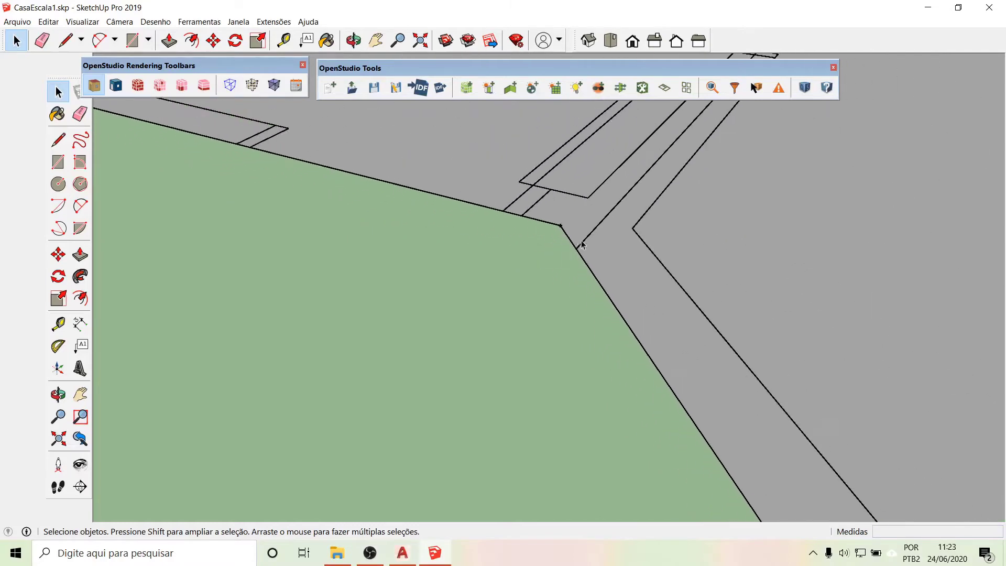
{"action": "scroll", "coordinate": [582, 244], "scroll_direction": "down", "scroll_amount": 10}
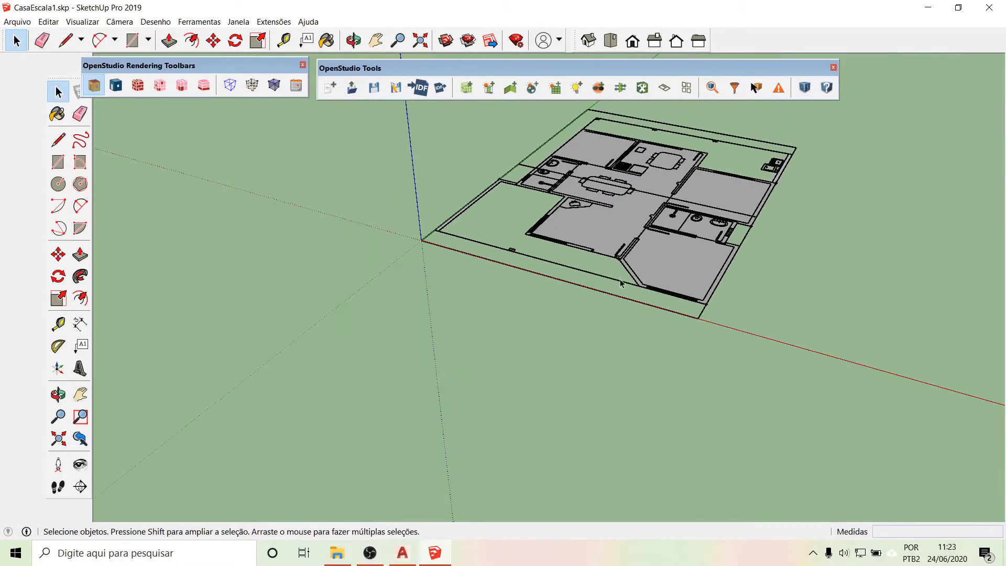
{"action": "scroll", "coordinate": [620, 283], "scroll_direction": "down", "scroll_amount": 3}
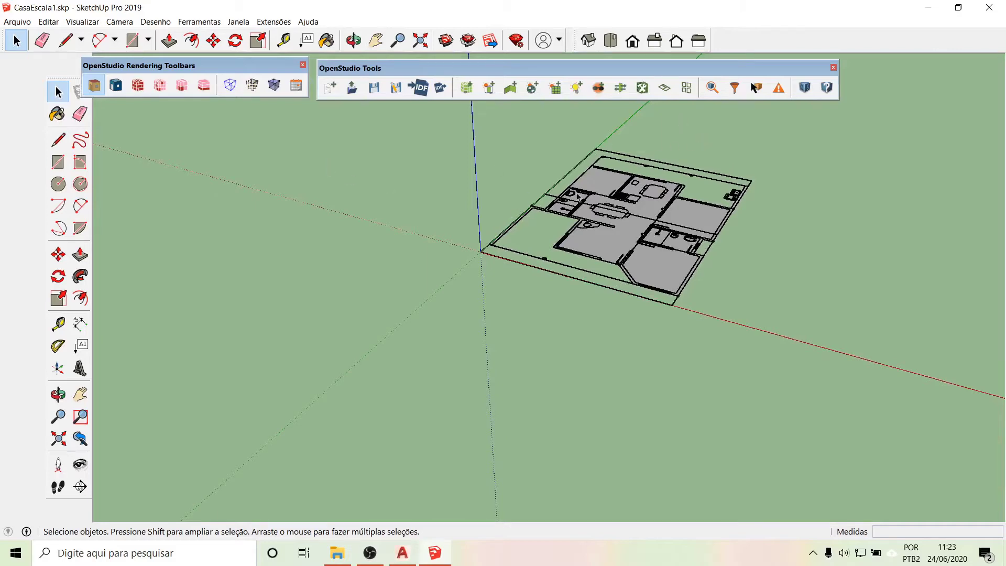
{"action": "scroll", "coordinate": [676, 163], "scroll_direction": "up", "scroll_amount": 5}
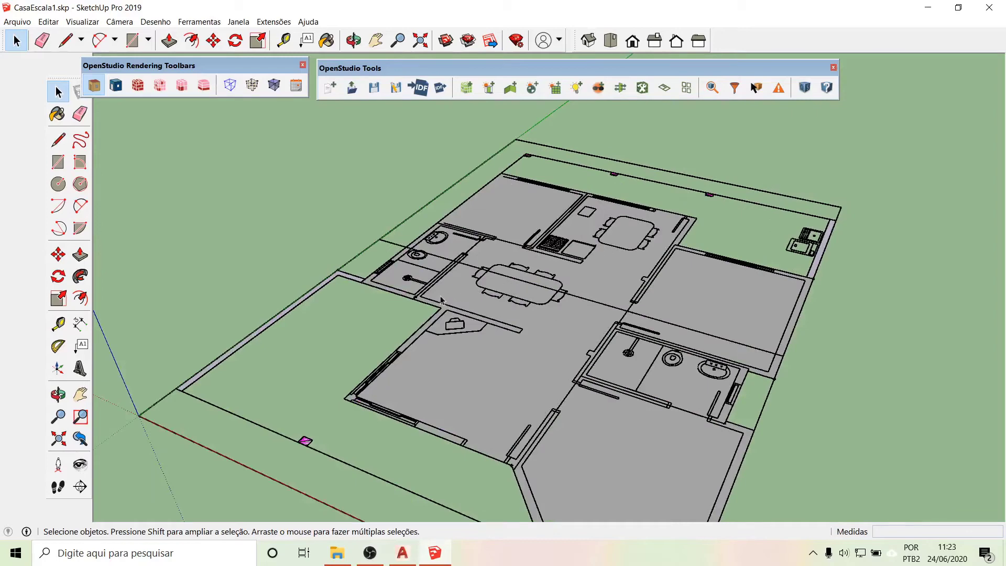
{"action": "scroll", "coordinate": [414, 278], "scroll_direction": "up", "scroll_amount": 3}
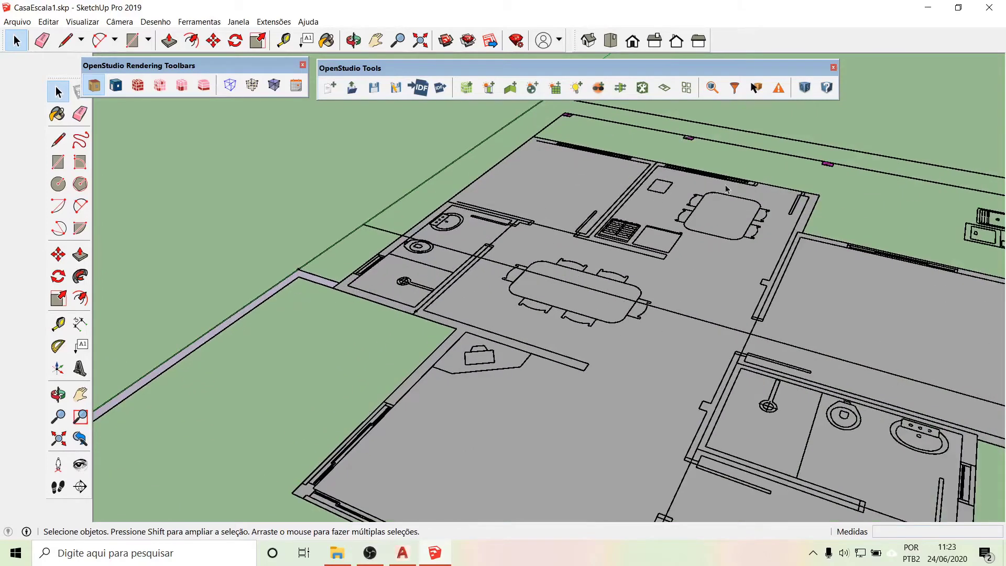
{"action": "scroll", "coordinate": [726, 188], "scroll_direction": "down", "scroll_amount": 6}
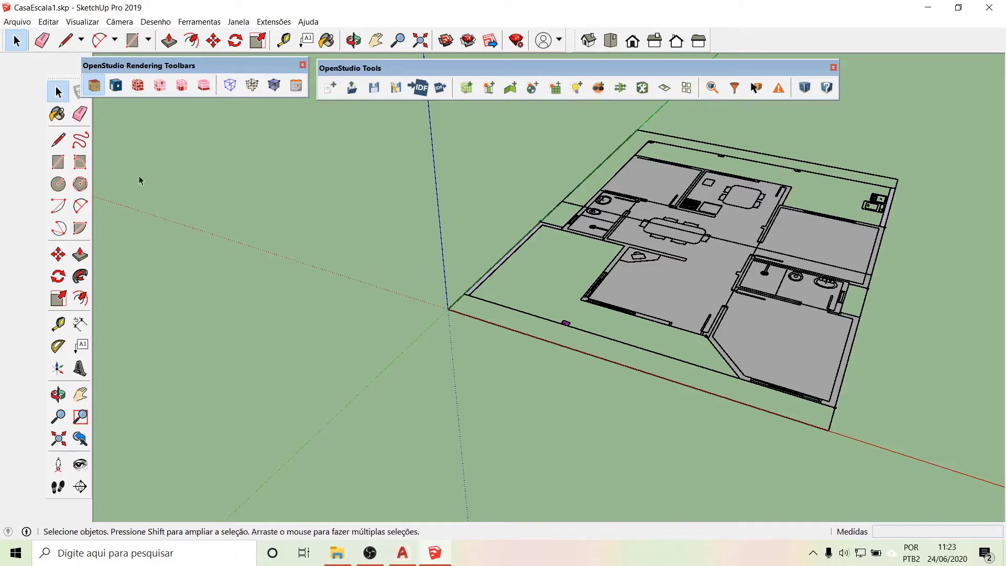
- Open the space of the bedroom with the angled wall and extrude its floor face 2.7 m upward with Push/Pull
{"action": "double_click", "coordinate": [778, 335]}
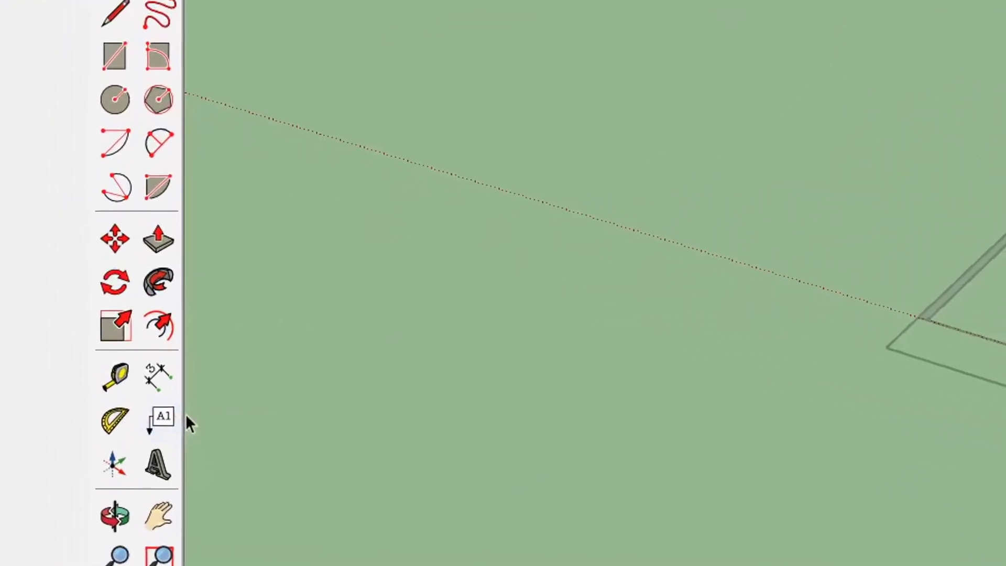
{"action": "left_click", "coordinate": [166, 251]}
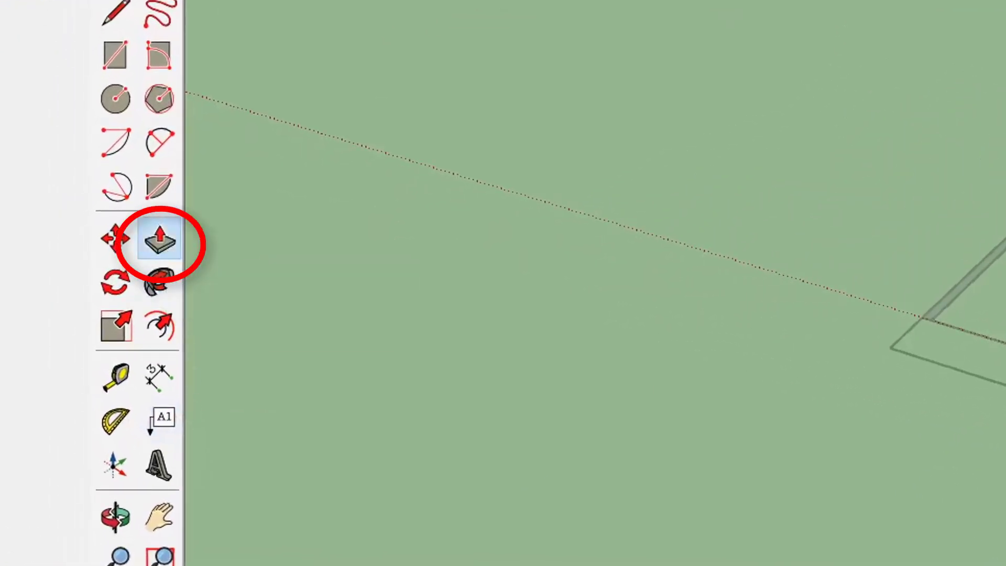
{"action": "left_click", "coordinate": [807, 345]}
{"action": "type", "text": "2.7"}
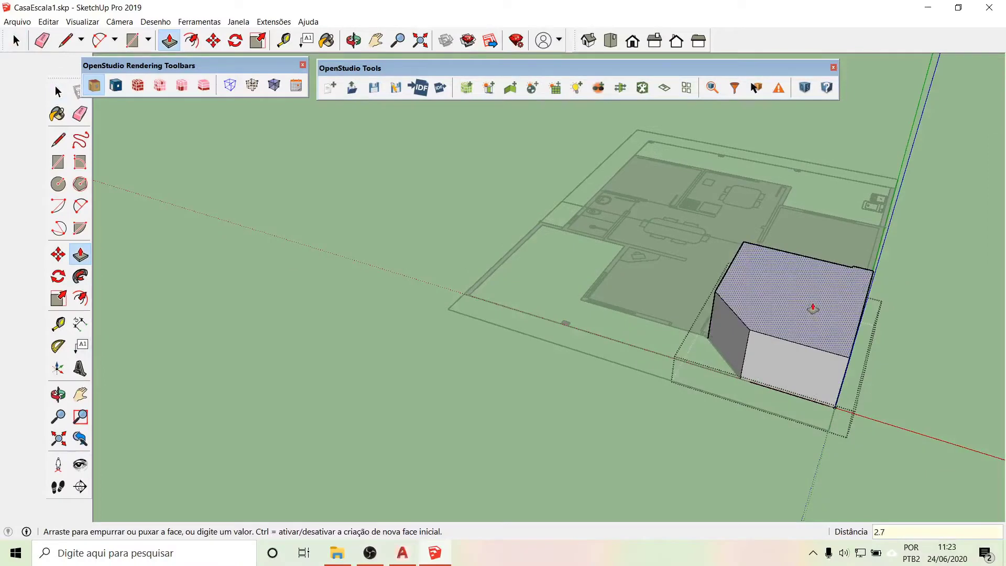
{"action": "key", "text": "Return"}
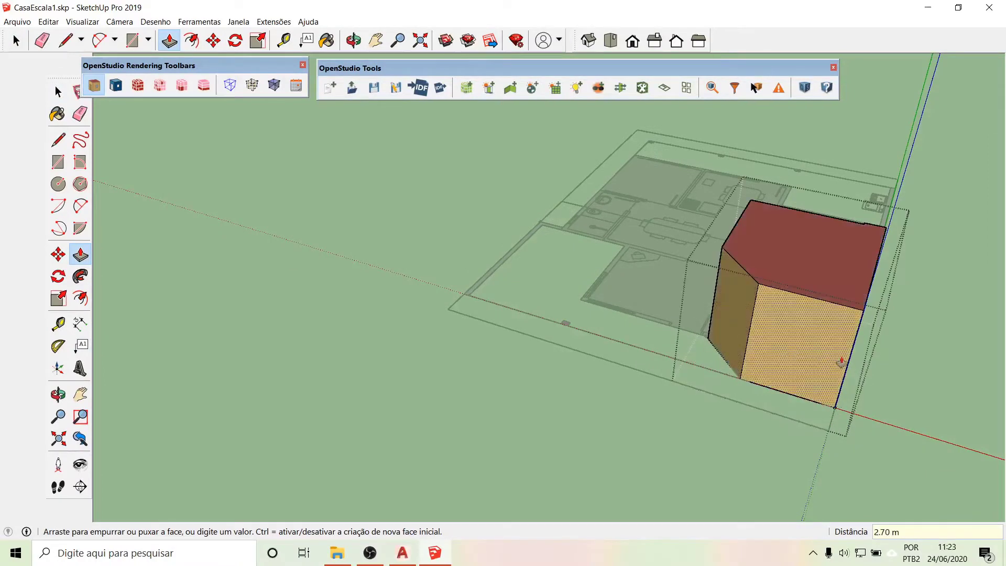
{"action": "key", "text": "o"}
{"action": "left_click_drag", "start_coordinate": [907, 348], "coordinate": [490, 360]}
{"action": "key", "text": "p"}
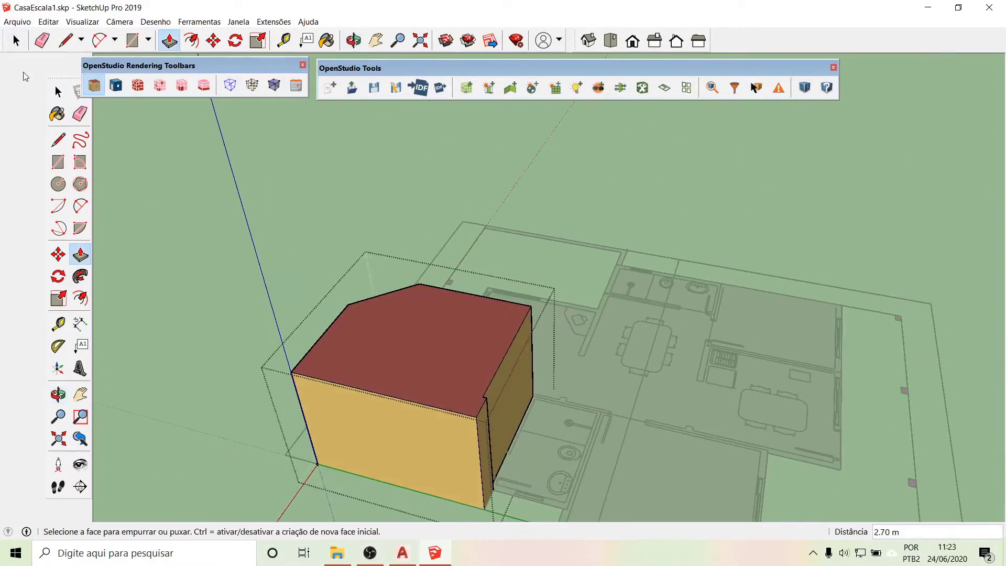
- Try to extrude the floor face of the bathroom next to the bedroom by 2.7 m, and dismiss the Ruby console
{"action": "left_click", "coordinate": [57, 91]}
{"action": "scroll", "coordinate": [341, 112], "scroll_direction": "down", "scroll_amount": 2}
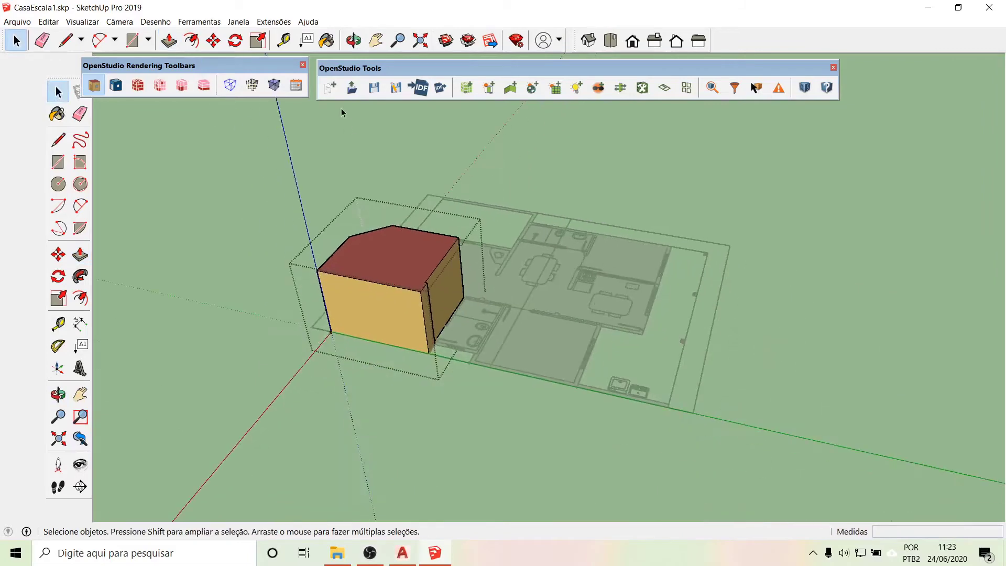
{"action": "double_click", "coordinate": [470, 337]}
{"action": "left_click", "coordinate": [80, 255]}
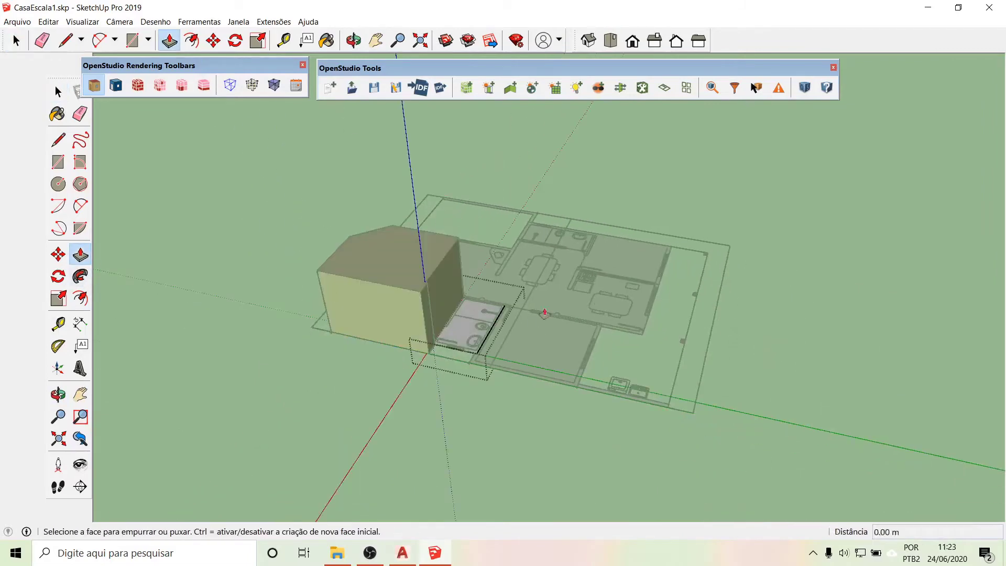
{"action": "left_click", "coordinate": [467, 326]}
{"action": "type", "text": "2"}
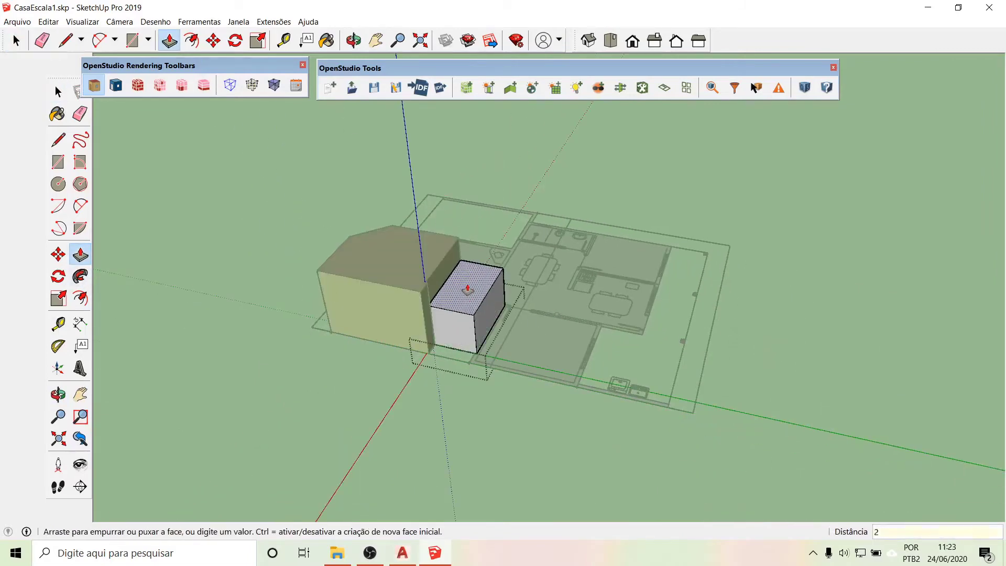
{"action": "type", "text": ".7"}
{"action": "key", "text": "Return"}
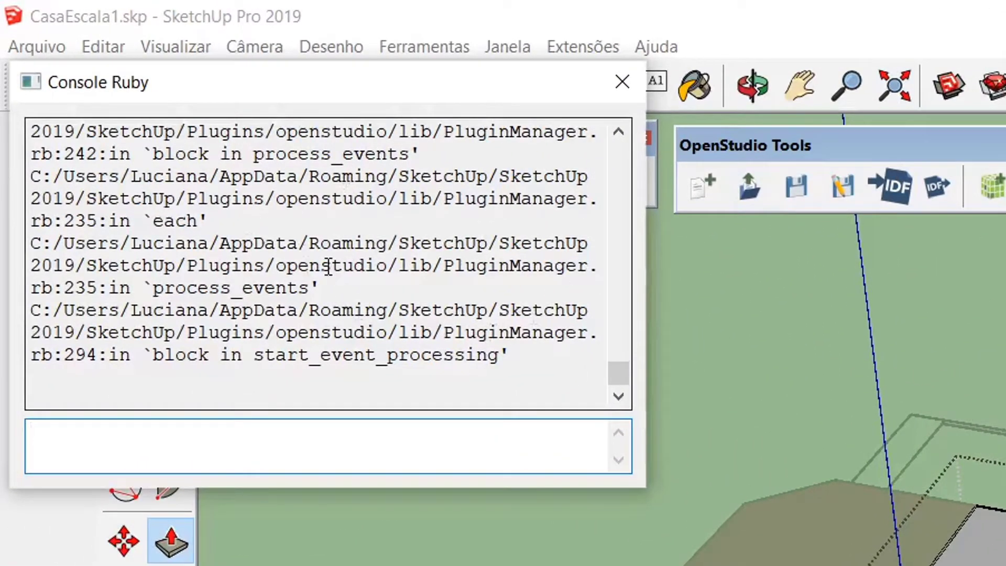
{"action": "left_click", "coordinate": [618, 82]}
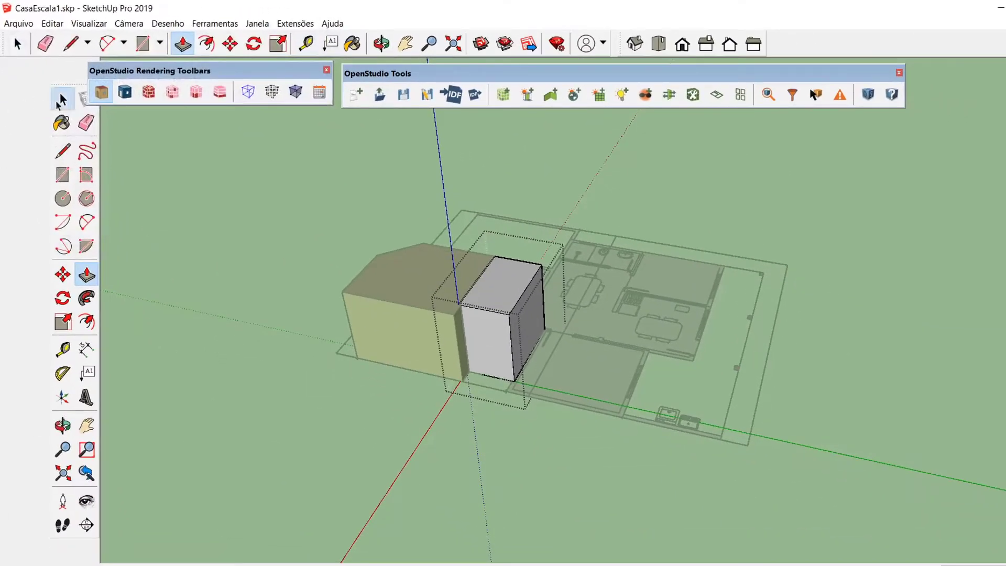
- Leave the bathroom space and delete its extruded volume beside the bedroom
{"action": "left_click", "coordinate": [62, 99]}
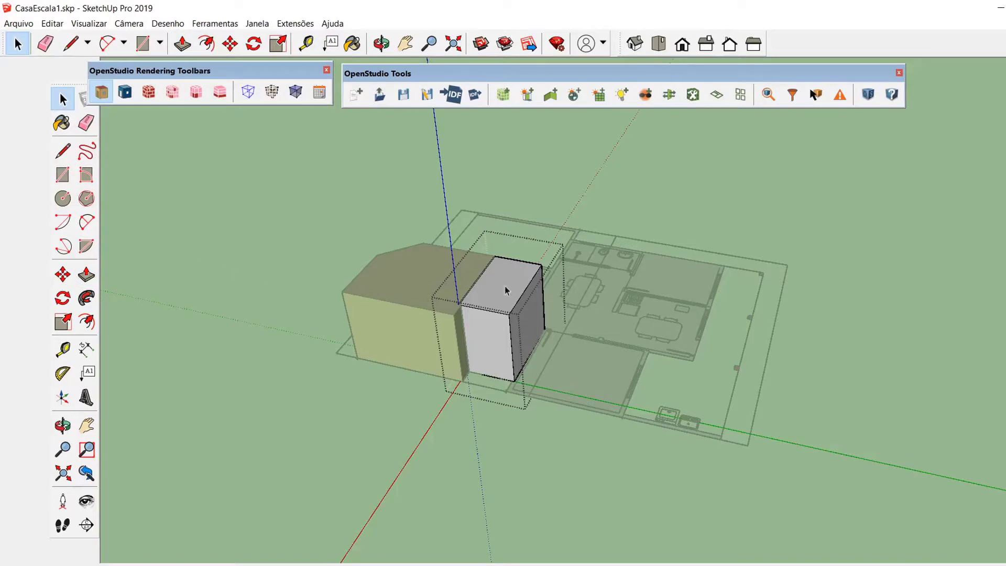
{"action": "left_click", "coordinate": [536, 278]}
{"action": "left_click", "coordinate": [463, 461]}
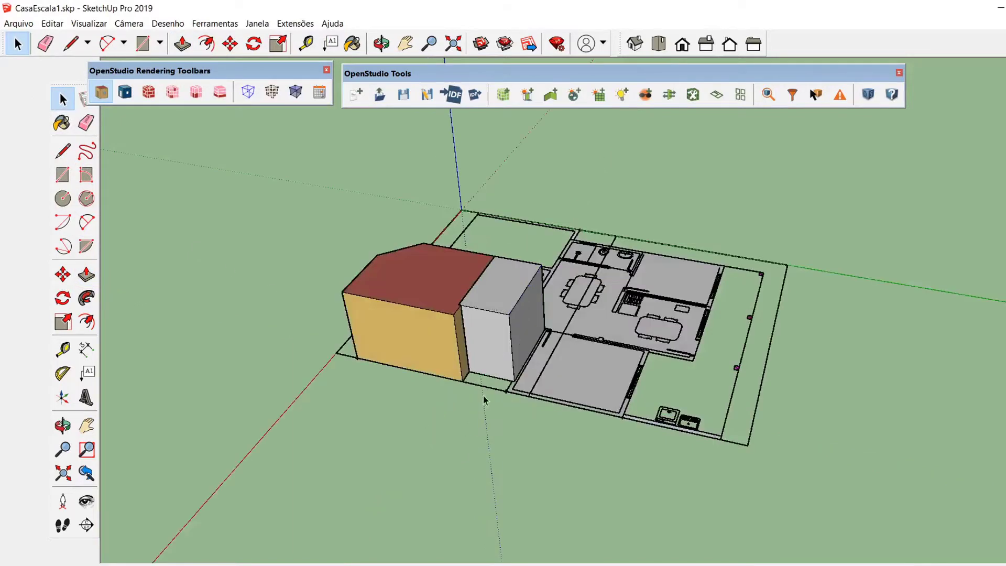
{"action": "left_click", "coordinate": [485, 328]}
{"action": "key", "text": "Delete"}
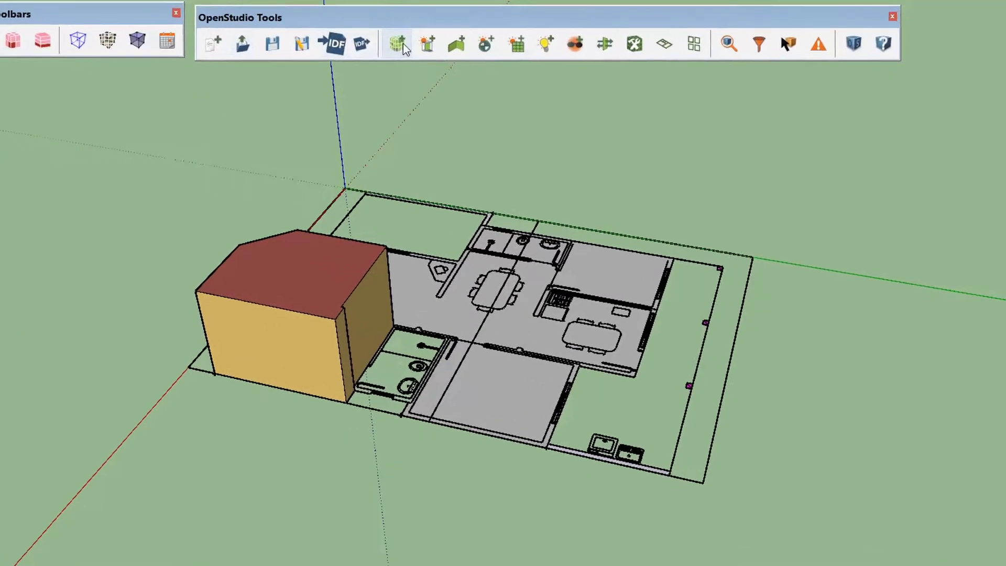
- Create a new OpenStudio space at the angled-wall bedroom's outer corner and draw a rectangle over the adjoining bathroom's floor
{"action": "scroll", "coordinate": [344, 424], "scroll_direction": "up", "scroll_amount": 4}
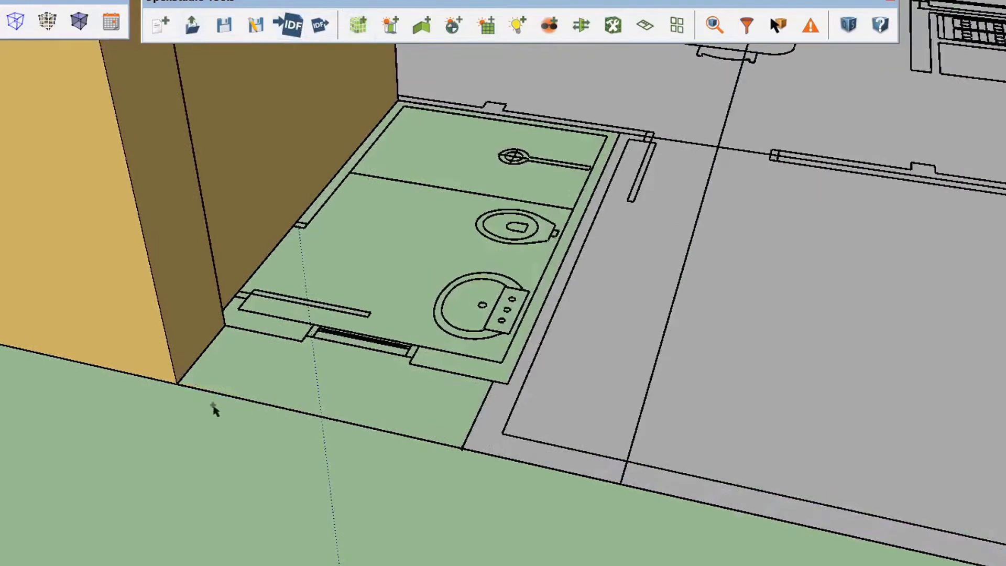
{"action": "left_click", "coordinate": [181, 401]}
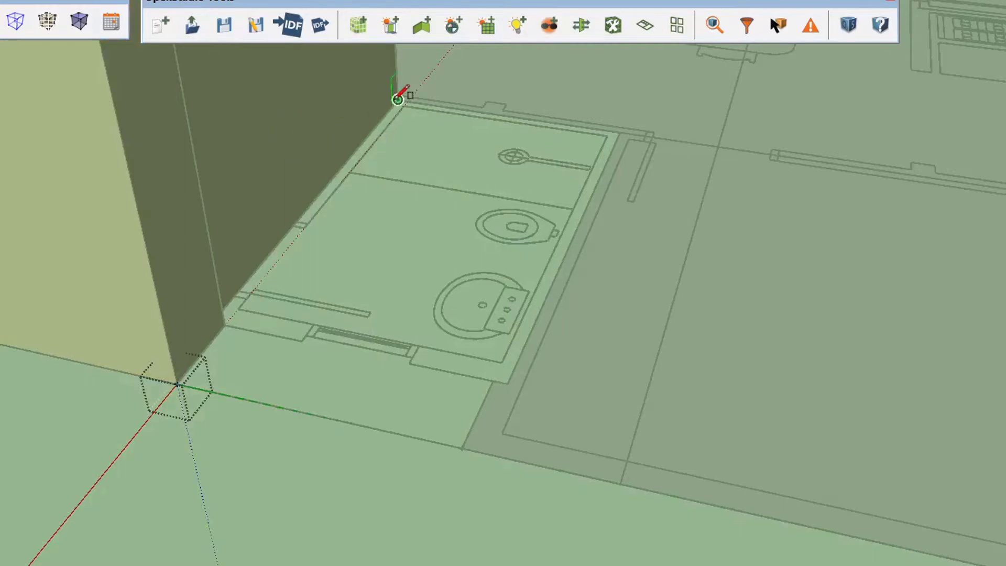
{"action": "scroll", "coordinate": [404, 97], "scroll_direction": "up", "scroll_amount": 4}
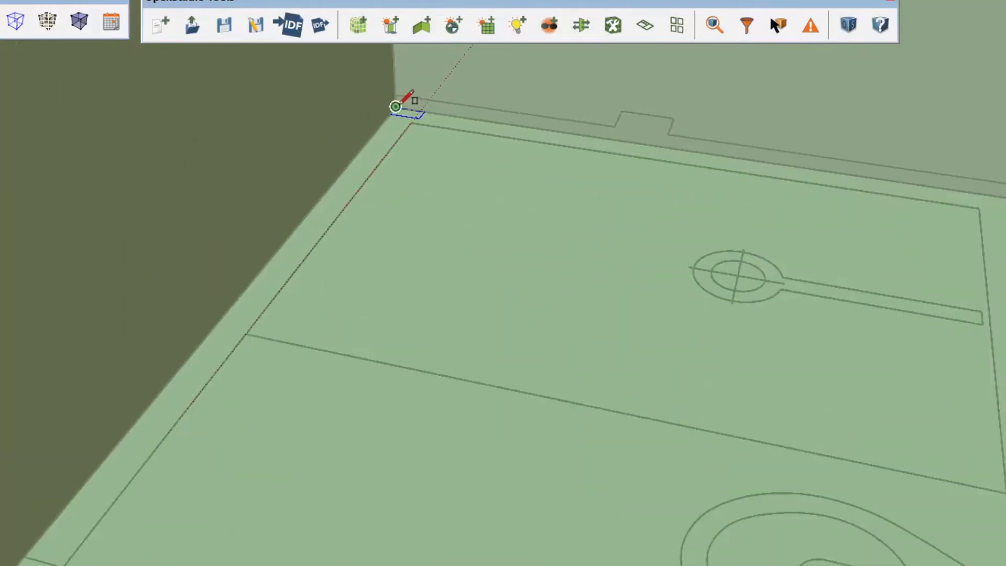
{"action": "scroll", "coordinate": [474, 128], "scroll_direction": "down", "scroll_amount": 5}
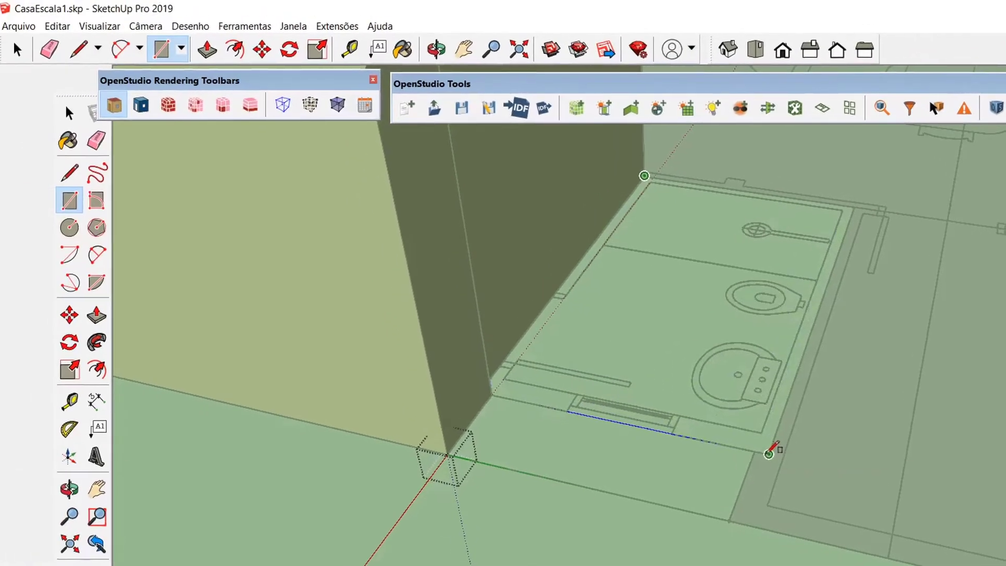
{"action": "left_click", "coordinate": [585, 421]}
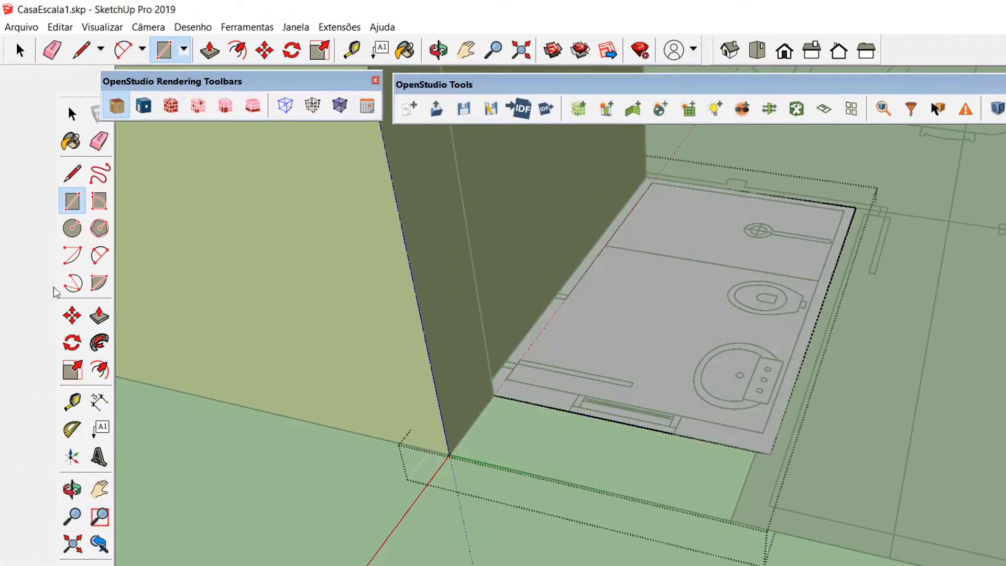
- Extrude the new bathroom rectangle 2.7 m upward with Push/Pull and leave the space
{"action": "left_click", "coordinate": [99, 316]}
{"action": "left_click", "coordinate": [646, 299]}
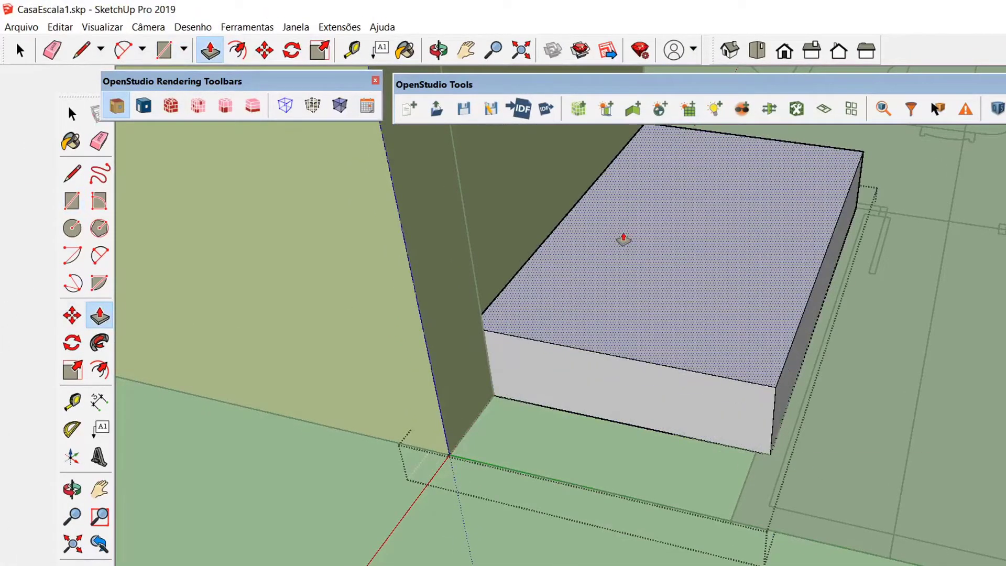
{"action": "left_click", "coordinate": [624, 239]}
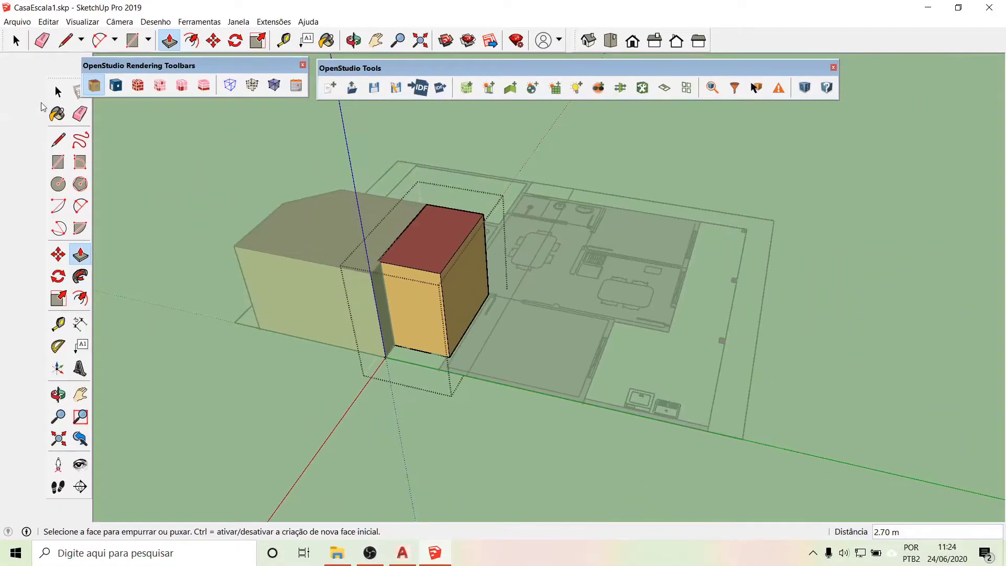
{"action": "left_click", "coordinate": [58, 92]}
{"action": "left_click", "coordinate": [149, 216]}
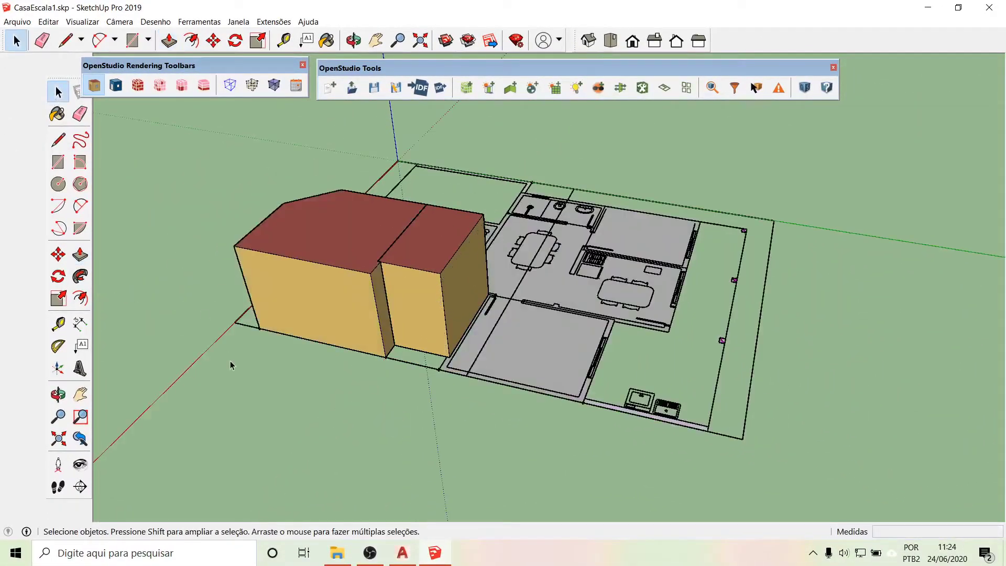
- Open the space of the bedroom on the other side of the bathroom, extrude its floor face 2.7 m upward, and leave the space
{"action": "left_click", "coordinate": [540, 320]}
{"action": "double_click", "coordinate": [540, 357]}
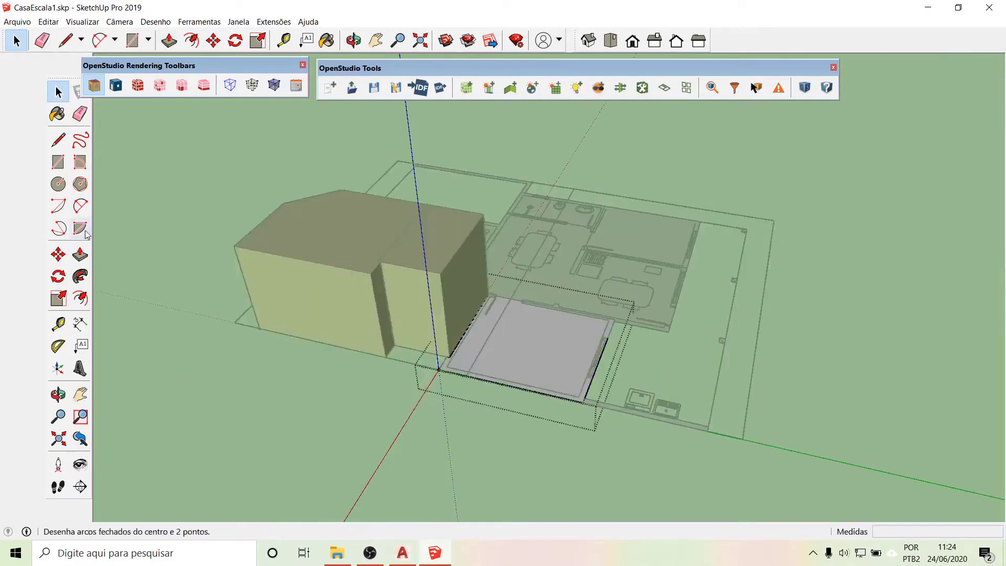
{"action": "left_click", "coordinate": [80, 255]}
{"action": "left_click", "coordinate": [514, 346]}
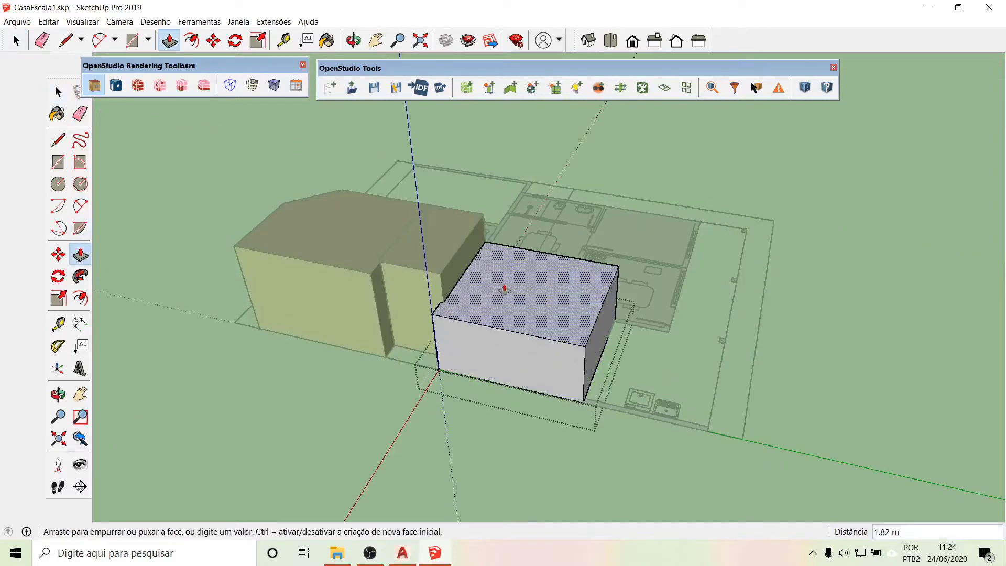
{"action": "key", "text": "Return"}
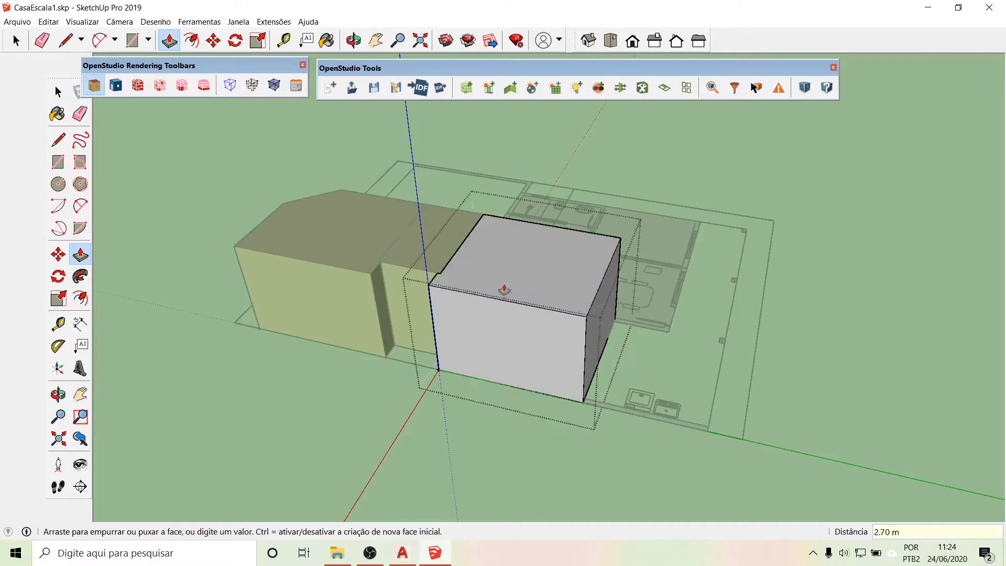
{"action": "key", "text": "space"}
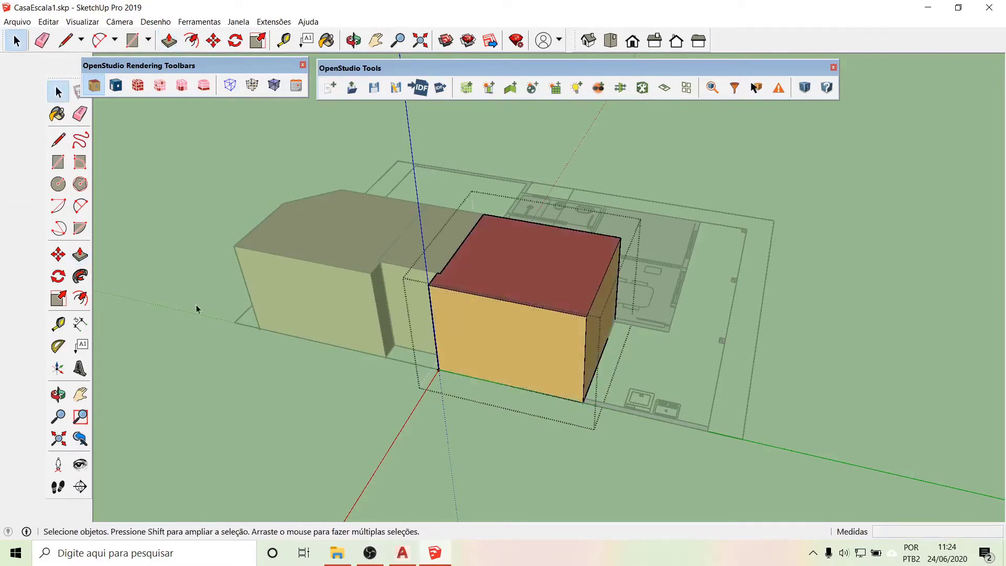
{"action": "left_click", "coordinate": [243, 427]}
- Open the space of the second bathroom, across the house, and extrude its floor face 2.7 m upward with Push/Pull
{"action": "middle_click_drag", "start_coordinate": [243, 427], "coordinate": [231, 355]}
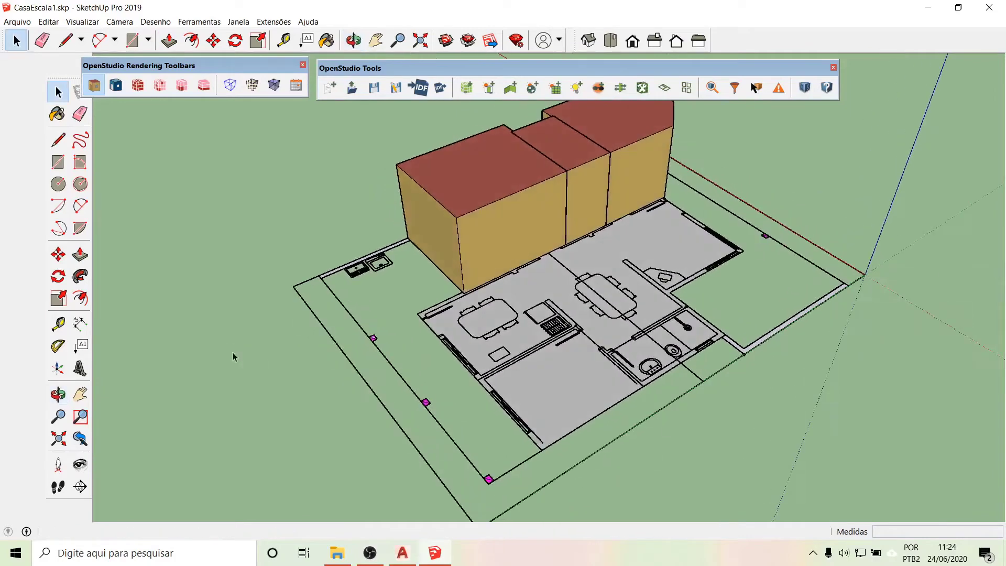
{"action": "left_click", "coordinate": [694, 338]}
{"action": "double_click", "coordinate": [700, 339]}
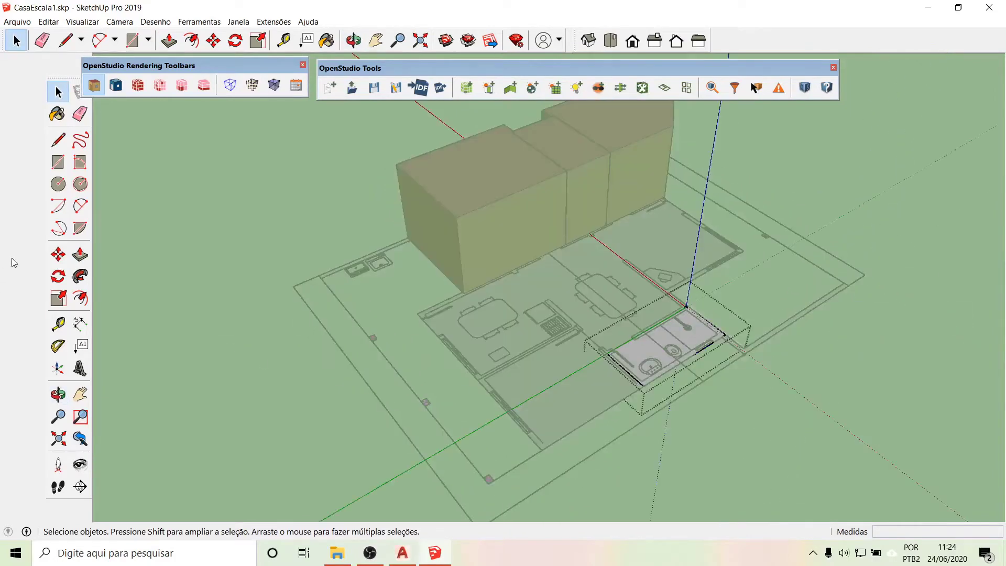
{"action": "left_click", "coordinate": [80, 255]}
{"action": "left_click", "coordinate": [686, 322]}
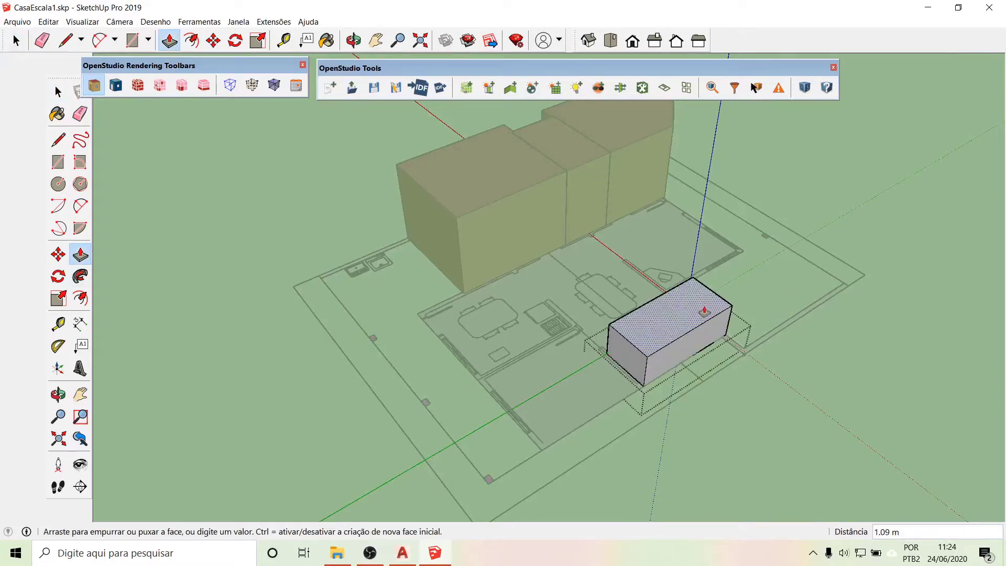
{"action": "key", "text": "Return"}
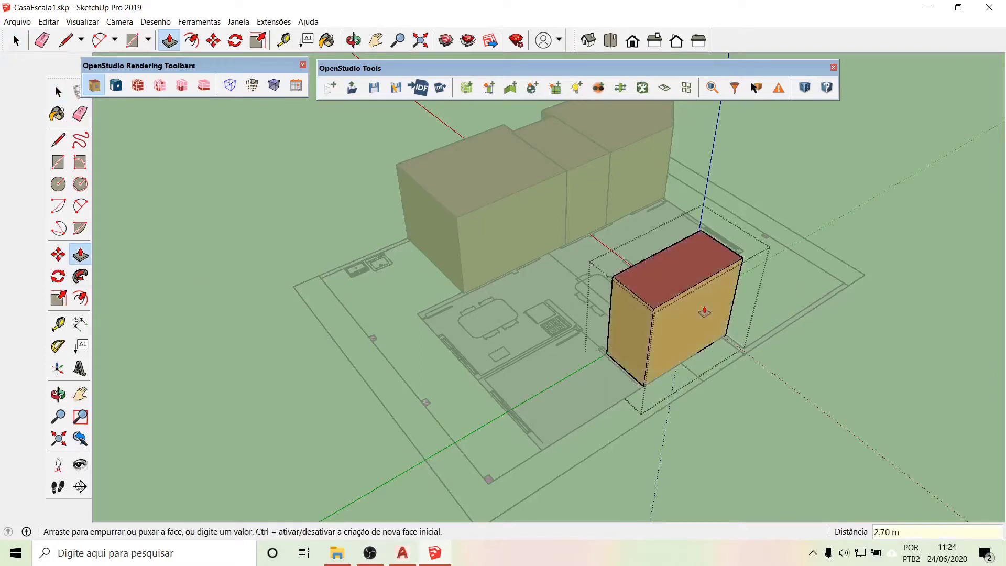
{"action": "left_click", "coordinate": [58, 92]}
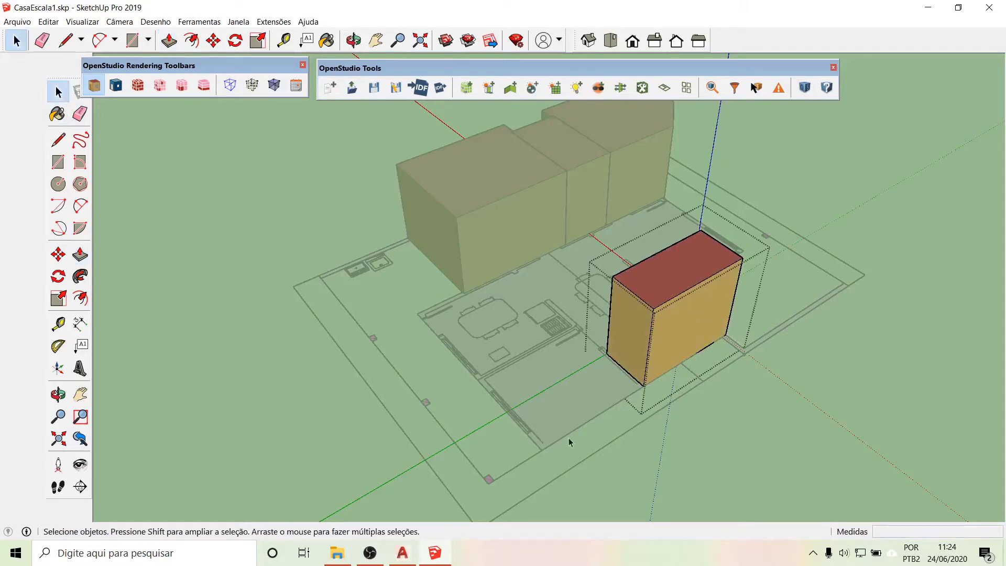
- Open the space of the room beside the second bathroom, extrude its floor face 2.7 m upward, and leave the space
{"action": "double_click", "coordinate": [571, 414]}
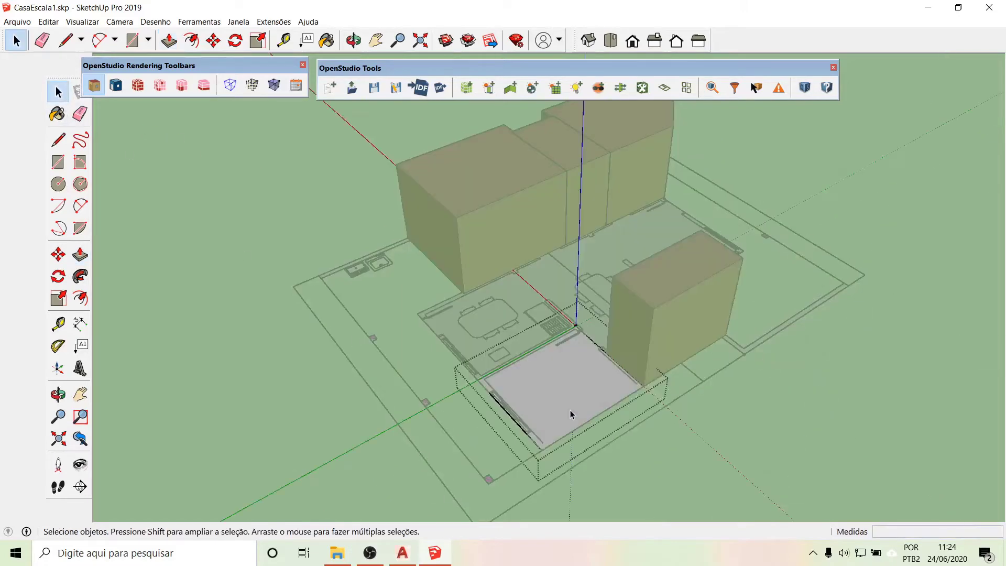
{"action": "left_click", "coordinate": [80, 255]}
{"action": "left_click", "coordinate": [532, 374]}
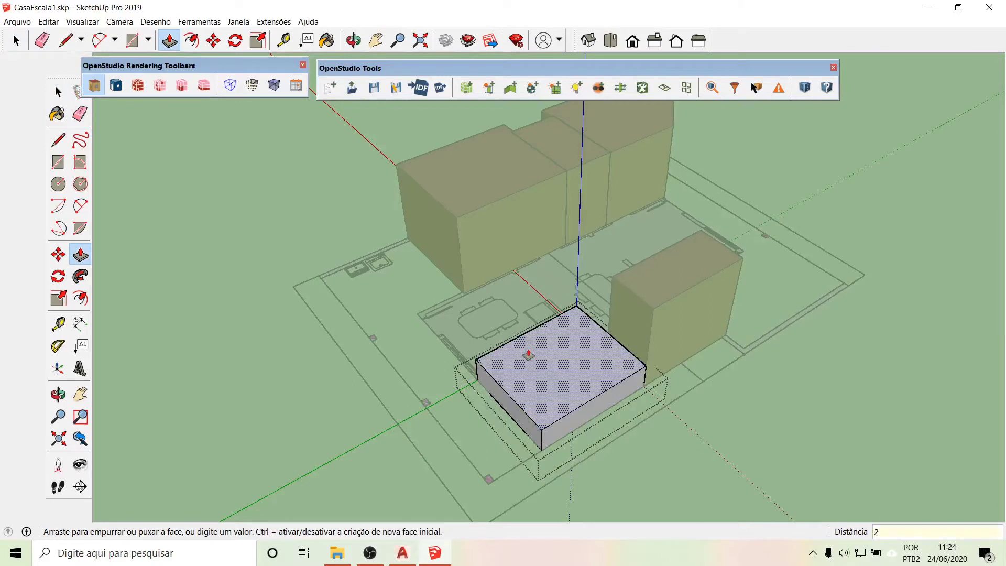
{"action": "type", "text": "2.7"}
{"action": "key", "text": "Return"}
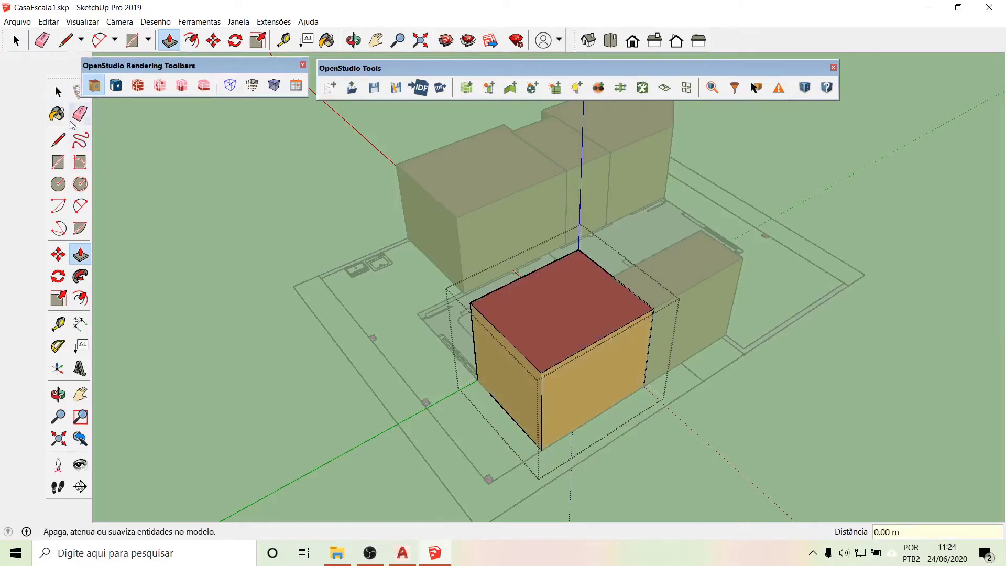
{"action": "left_click", "coordinate": [57, 91]}
{"action": "left_click", "coordinate": [205, 357]}
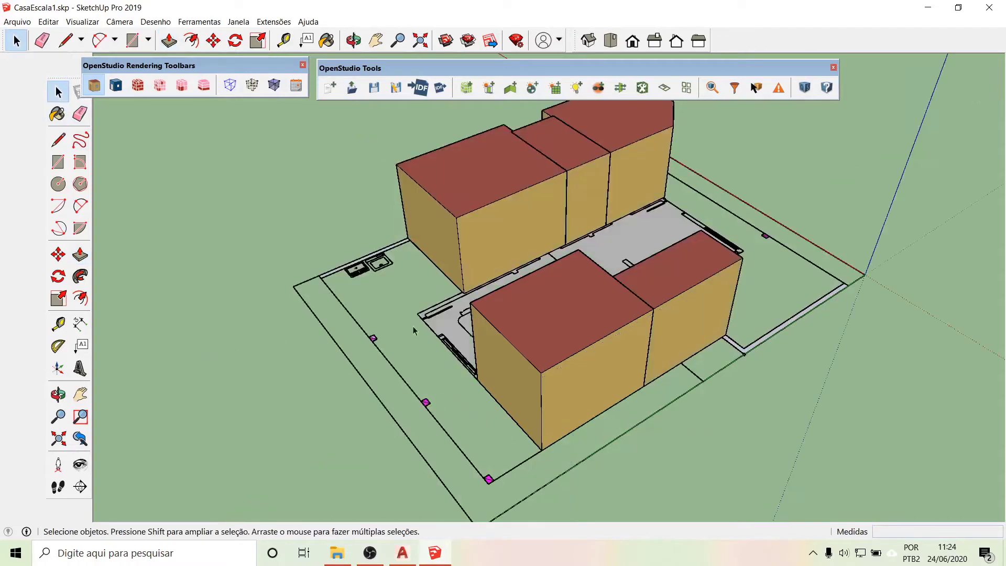
- Open the central living, dining and kitchen space, extrude its floor face 2.7 m upward, and leave the space
{"action": "left_click", "coordinate": [444, 328]}
{"action": "double_click", "coordinate": [444, 329]}
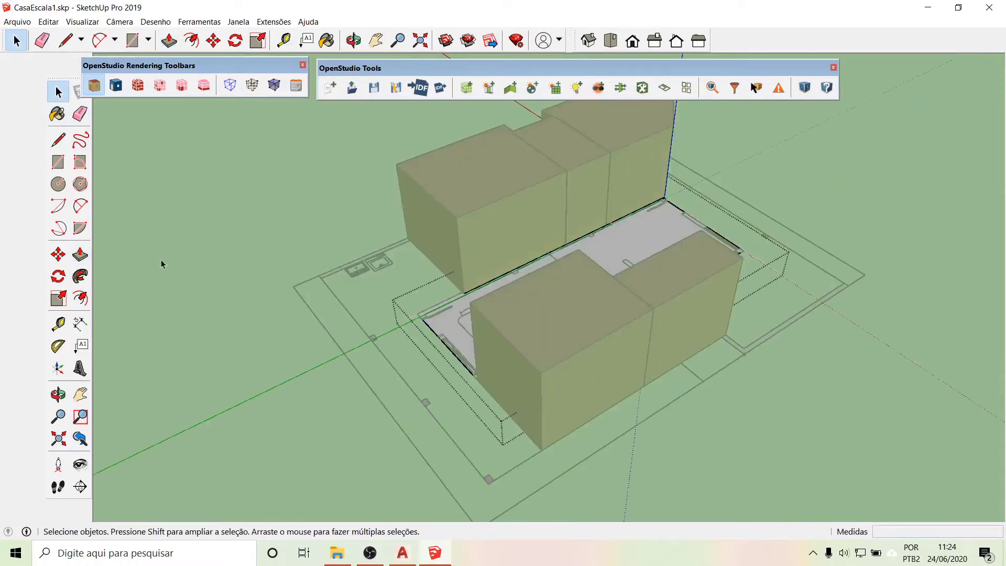
{"action": "key", "text": "p"}
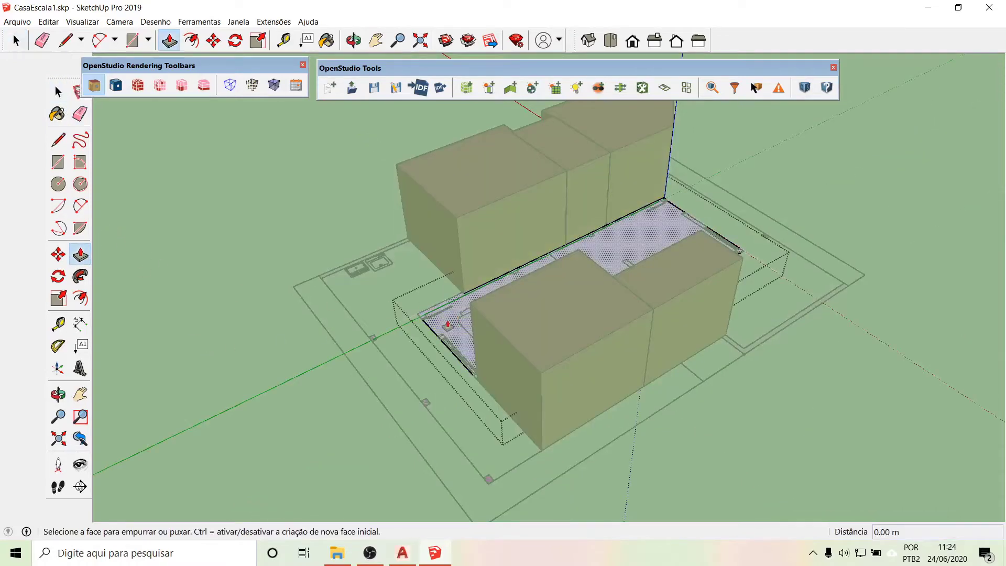
{"action": "left_click_drag", "start_coordinate": [449, 321], "coordinate": [438, 292]}
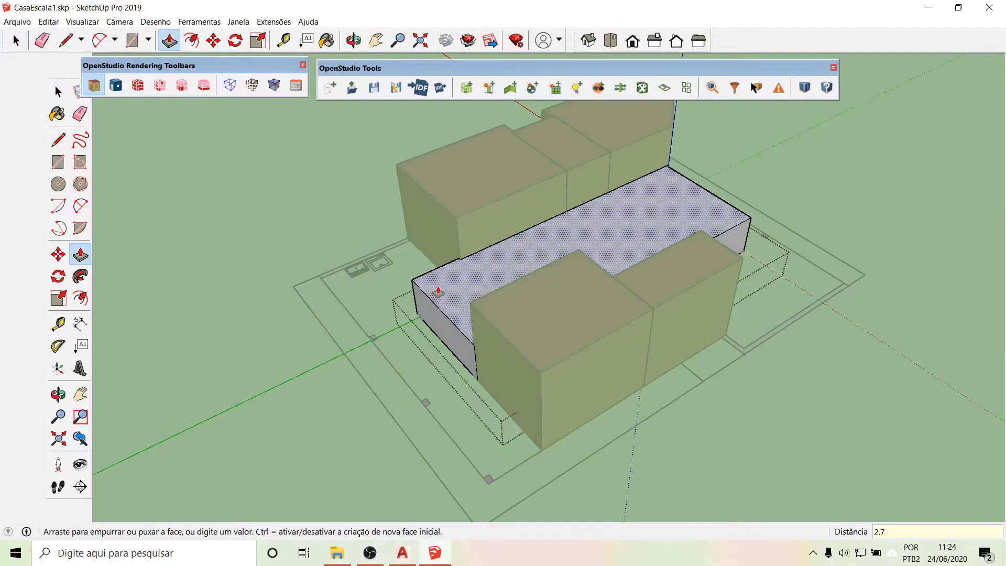
{"action": "key", "text": "Return"}
{"action": "left_click", "coordinate": [58, 94]}
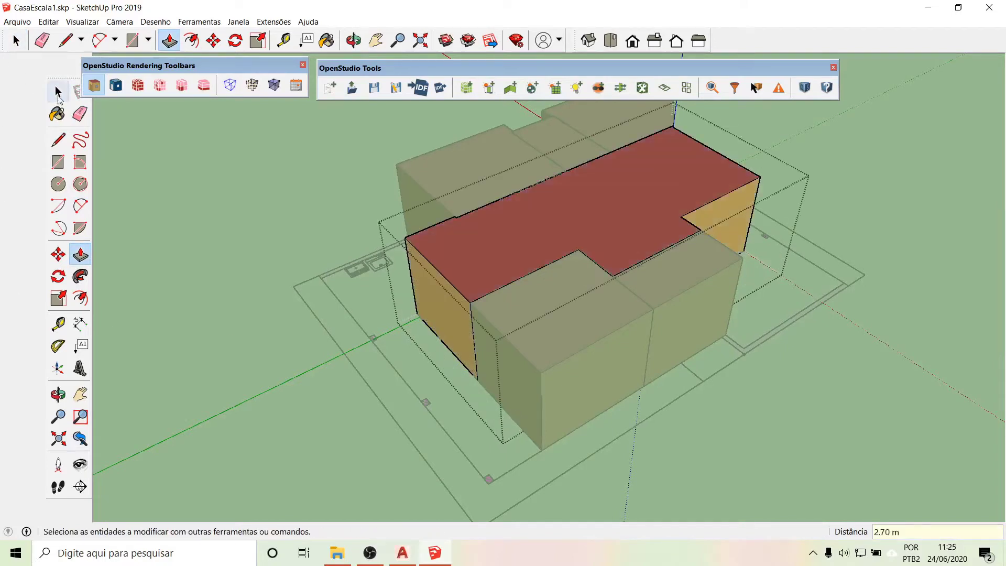
{"action": "left_click", "coordinate": [172, 316]}
- Examine the extruded house from the front, checking the junction at the angled bedroom wall and the finished reference house nearby
{"action": "key", "text": "o"}
{"action": "left_click_drag", "start_coordinate": [792, 306], "coordinate": [158, 164]}
{"action": "key", "text": "space"}
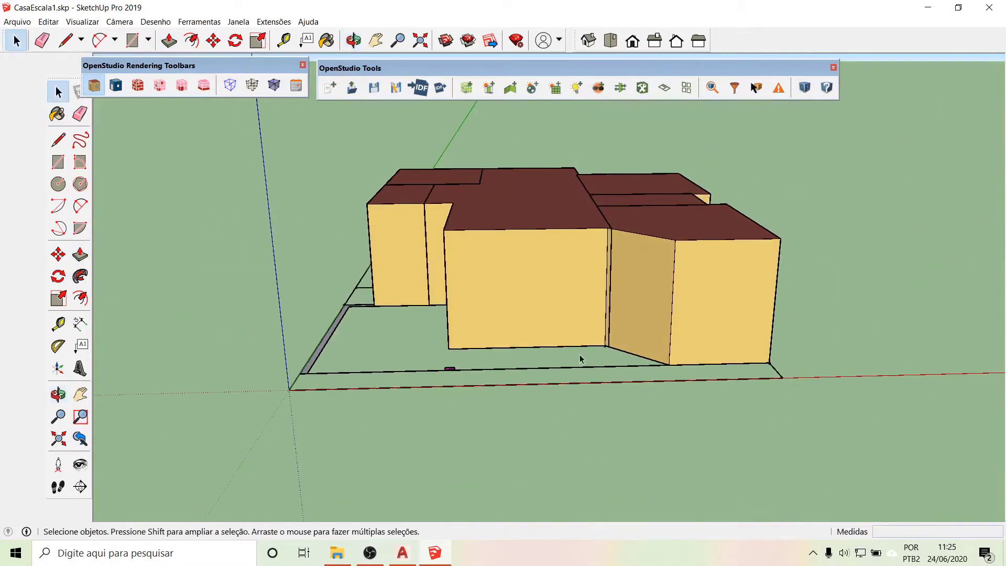
{"action": "scroll", "coordinate": [571, 221], "scroll_direction": "up", "scroll_amount": 5}
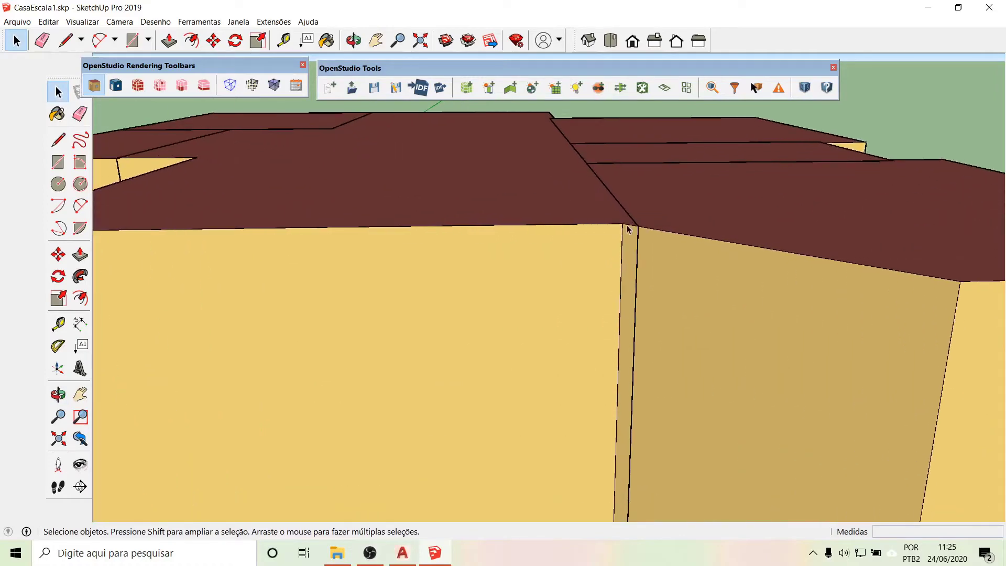
{"action": "scroll", "coordinate": [576, 225], "scroll_direction": "down", "scroll_amount": 3}
{"action": "scroll", "coordinate": [527, 227], "scroll_direction": "down", "scroll_amount": 2}
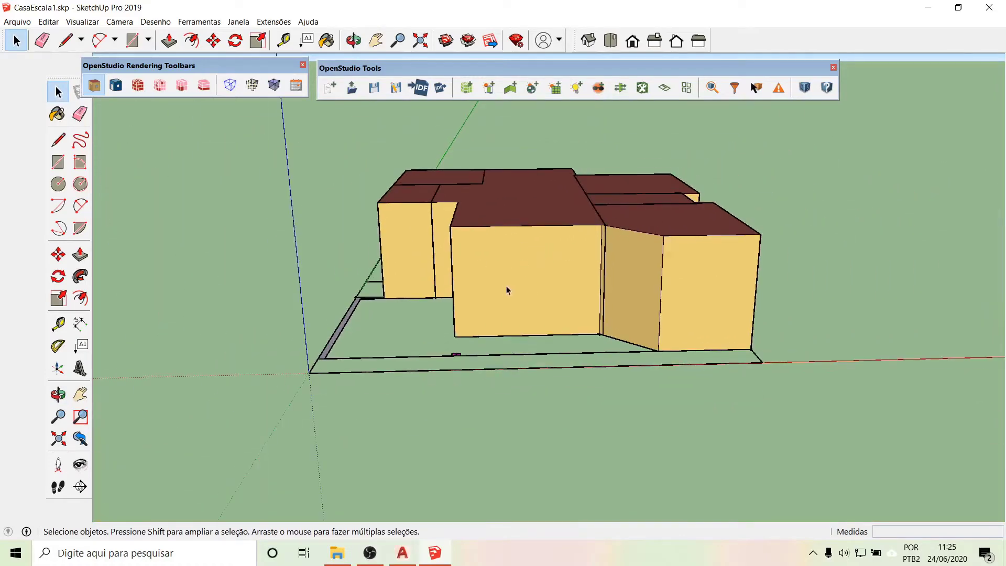
{"action": "scroll", "coordinate": [506, 288], "scroll_direction": "down", "scroll_amount": 6}
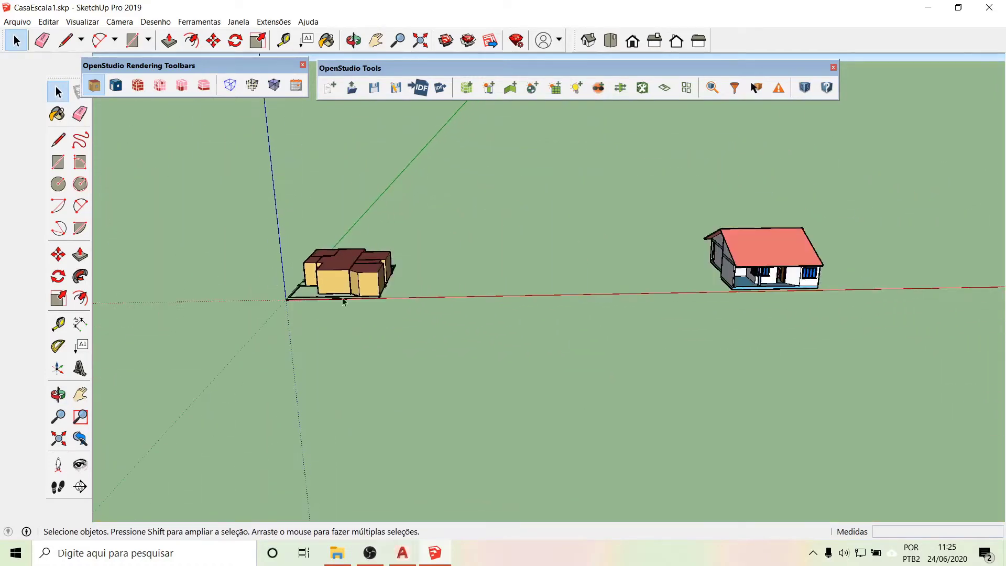
{"action": "scroll", "coordinate": [252, 259], "scroll_direction": "up", "scroll_amount": 6}
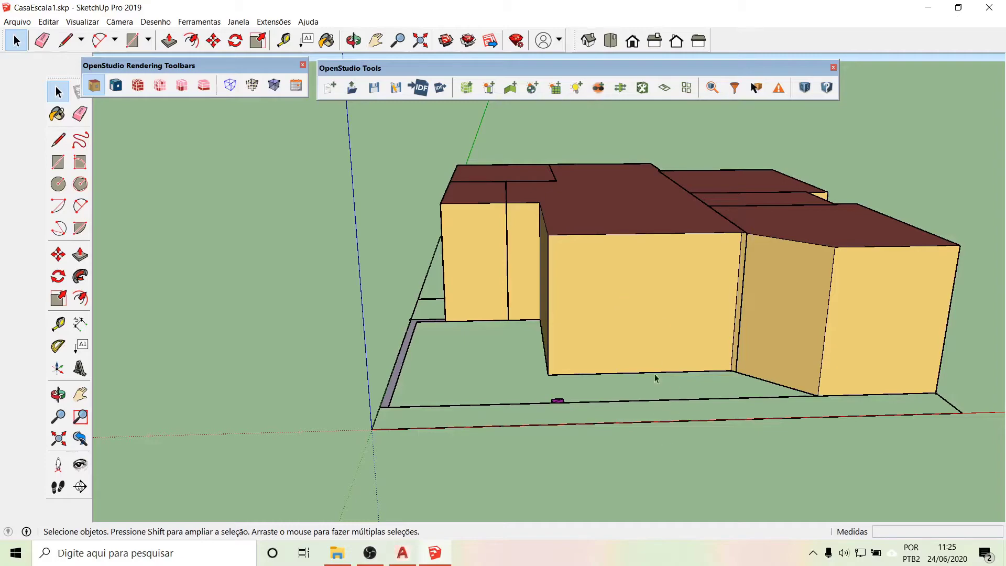
- Place Tape Measure guides through both ends of the window drawn along the living room's front wall, working from below the model
{"action": "middle_click_drag", "start_coordinate": [697, 358], "coordinate": [661, 48]}
{"action": "scroll", "coordinate": [567, 157], "scroll_direction": "up", "scroll_amount": 10}
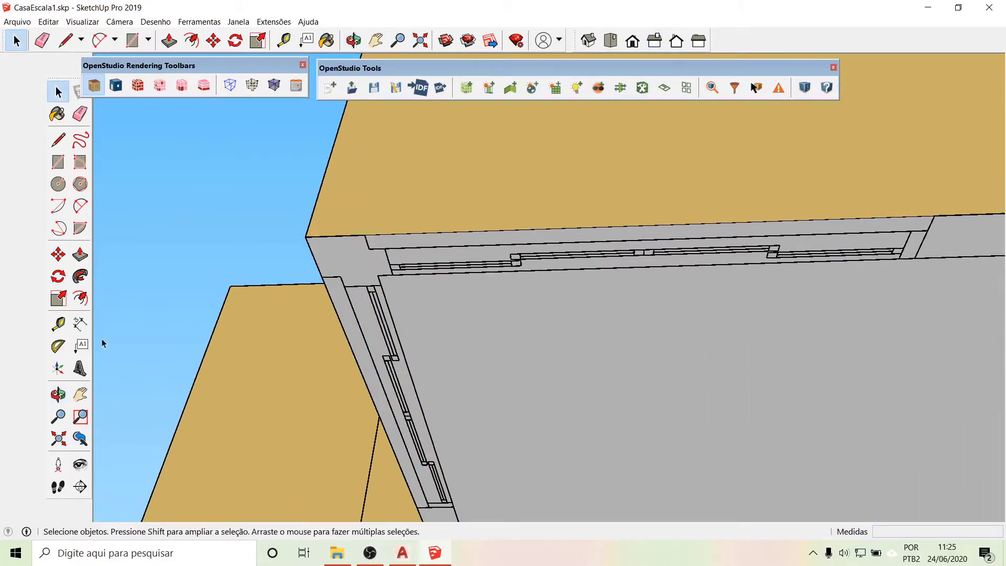
{"action": "left_click", "coordinate": [58, 325]}
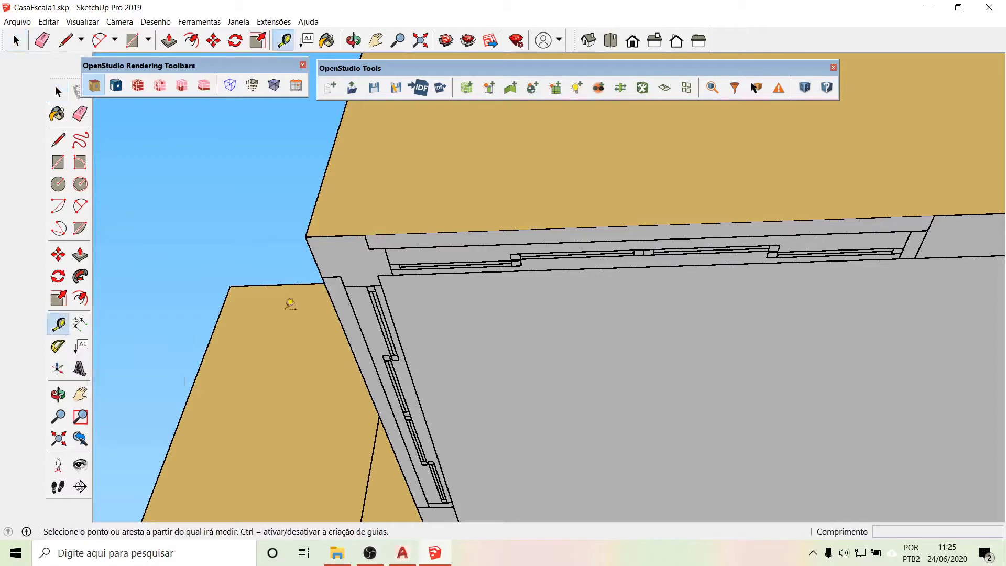
{"action": "left_click", "coordinate": [393, 251]}
{"action": "left_click", "coordinate": [389, 248]}
{"action": "left_click", "coordinate": [388, 257]}
{"action": "left_click", "coordinate": [921, 235]}
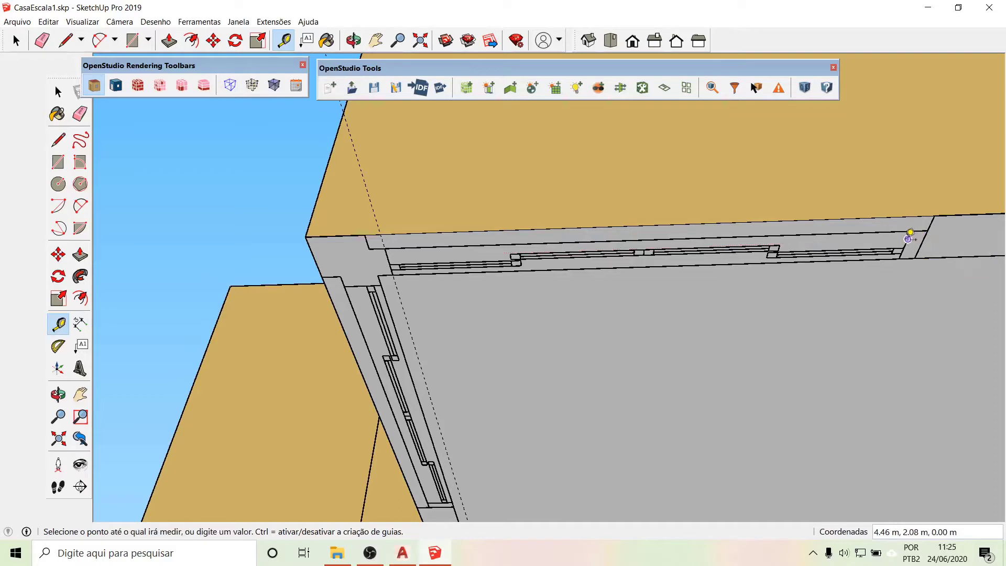
{"action": "scroll", "coordinate": [419, 341], "scroll_direction": "down", "scroll_amount": 2}
{"action": "scroll", "coordinate": [416, 341], "scroll_direction": "down", "scroll_amount": 3}
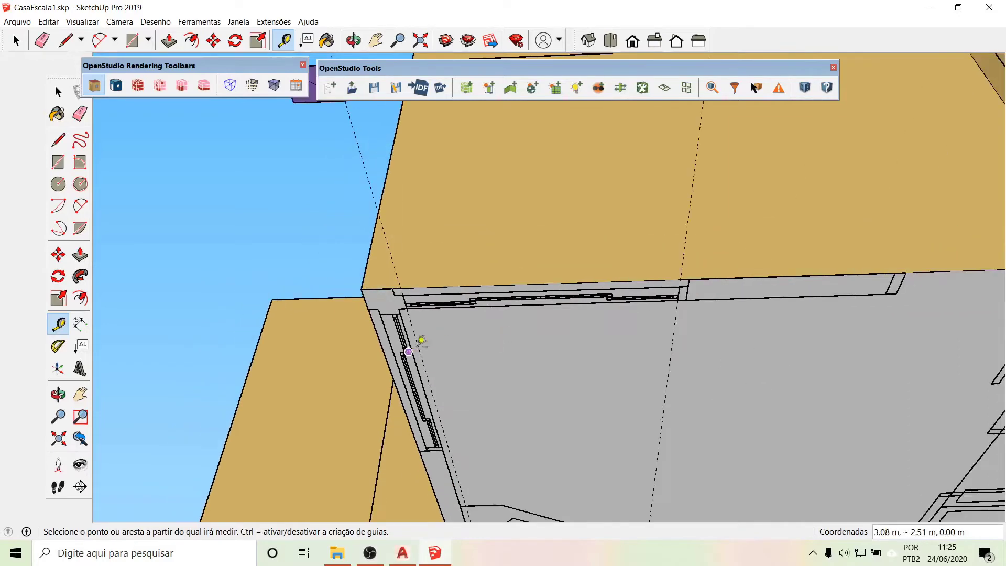
{"action": "scroll", "coordinate": [832, 283], "scroll_direction": "up", "scroll_amount": 2}
{"action": "scroll", "coordinate": [832, 283], "scroll_direction": "up", "scroll_amount": 2}
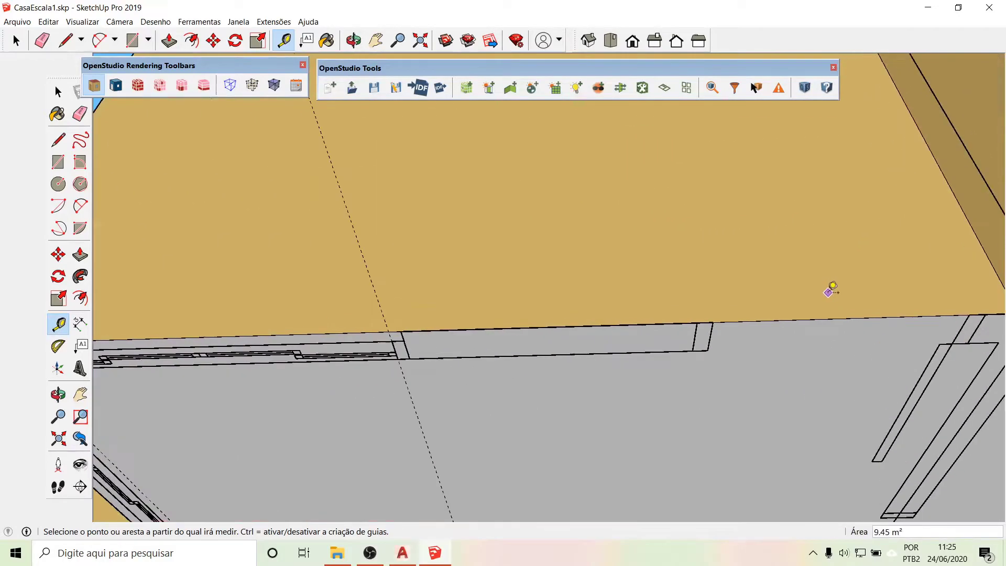
- Place Tape Measure guides through both ends of the front door opening on the living room's plan and measure the distance between them
{"action": "left_click", "coordinate": [717, 326]}
{"action": "left_click", "coordinate": [716, 329]}
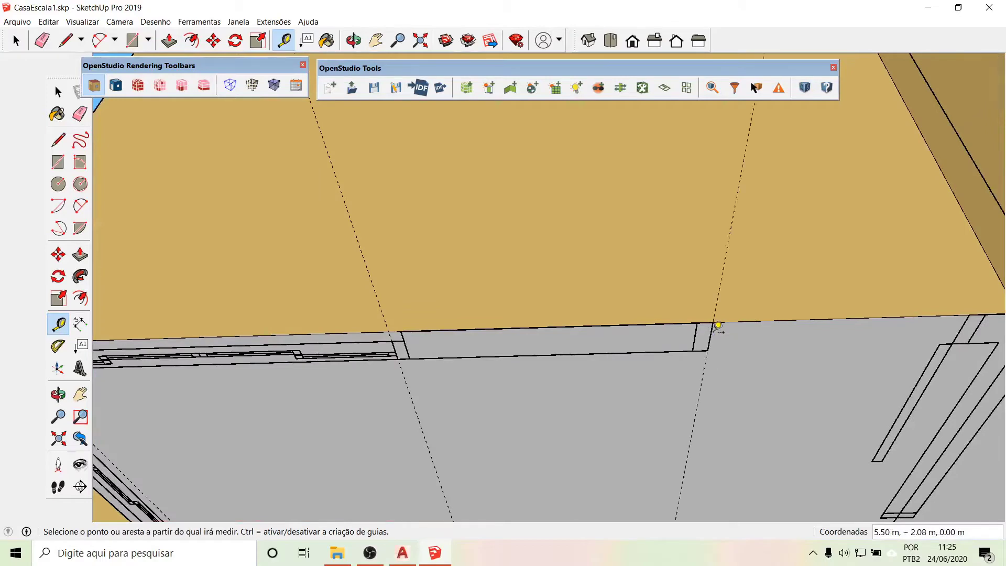
{"action": "scroll", "coordinate": [597, 353], "scroll_direction": "down", "scroll_amount": 1}
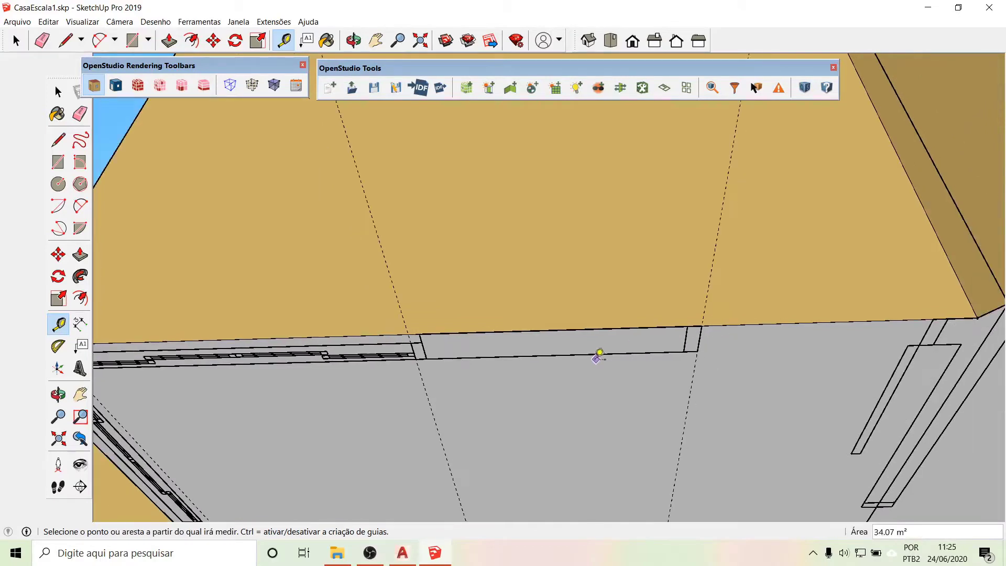
{"action": "left_click", "coordinate": [932, 327]}
{"action": "left_click", "coordinate": [937, 314]}
{"action": "left_click", "coordinate": [935, 318]}
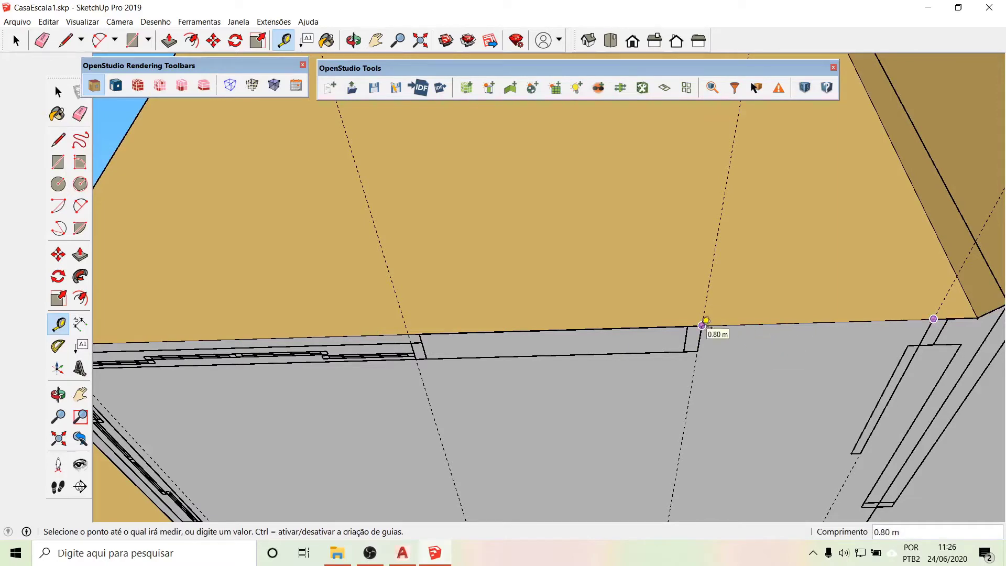
{"action": "left_click", "coordinate": [703, 325]}
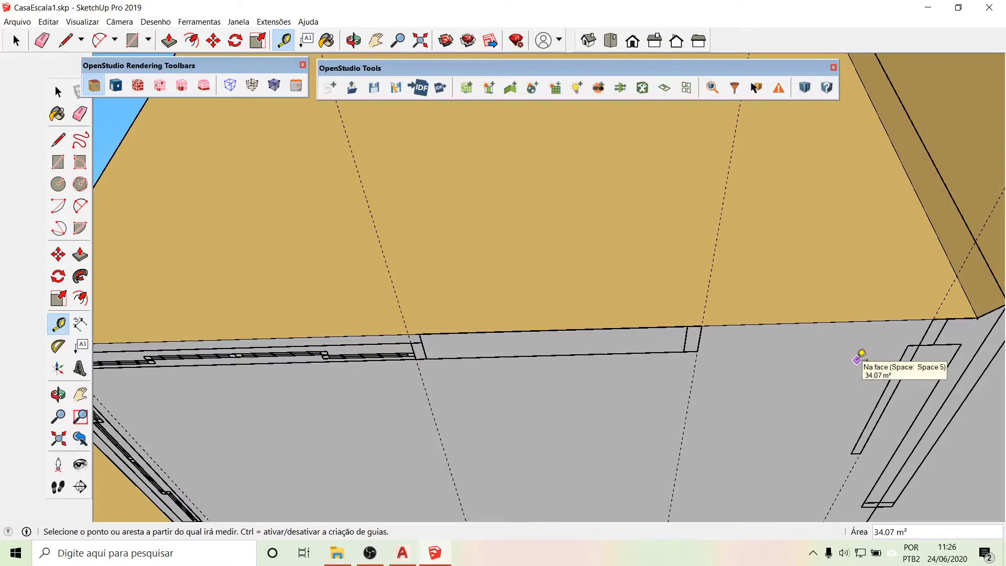
- Place a horizontal Tape Measure guide on the living room's front wall, 1.2 m above its base edge, for the window sill
{"action": "middle_click_drag", "start_coordinate": [804, 261], "coordinate": [814, 444]}
{"action": "scroll", "coordinate": [661, 436], "scroll_direction": "down", "scroll_amount": 6}
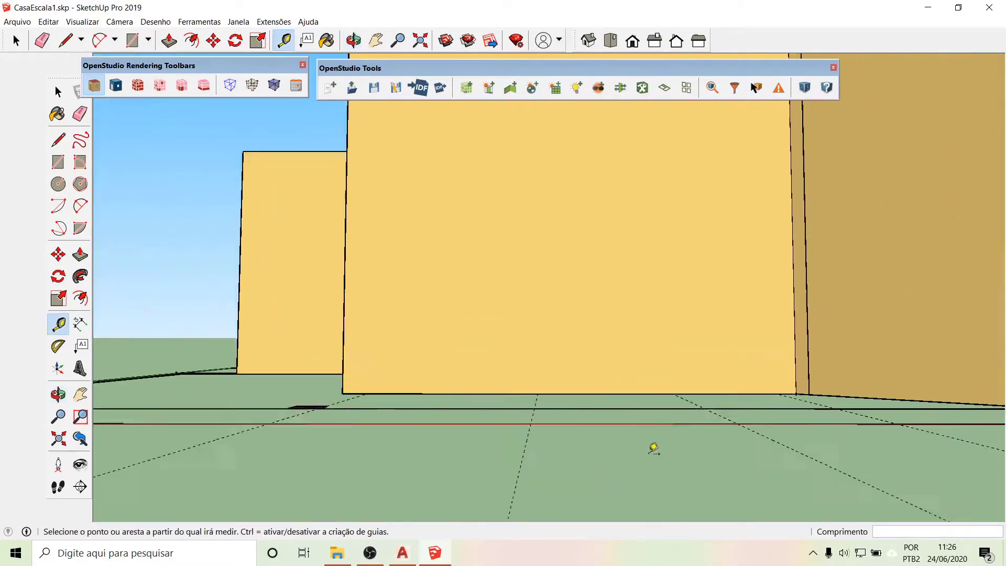
{"action": "scroll", "coordinate": [638, 462], "scroll_direction": "down", "scroll_amount": 3}
{"action": "middle_click_drag", "start_coordinate": [692, 363], "coordinate": [493, 435]}
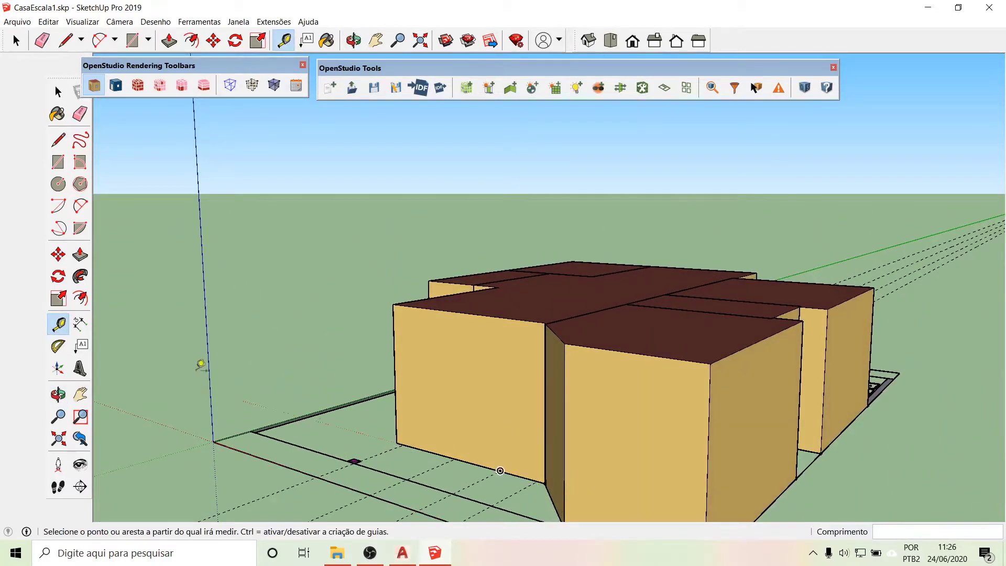
{"action": "scroll", "coordinate": [405, 438], "scroll_direction": "up", "scroll_amount": 4}
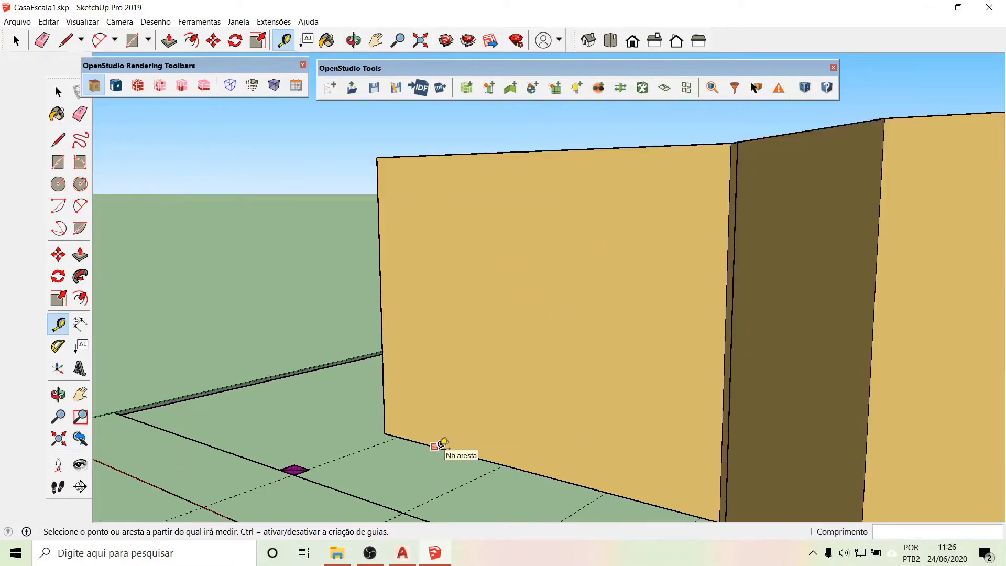
{"action": "left_click", "coordinate": [436, 447]}
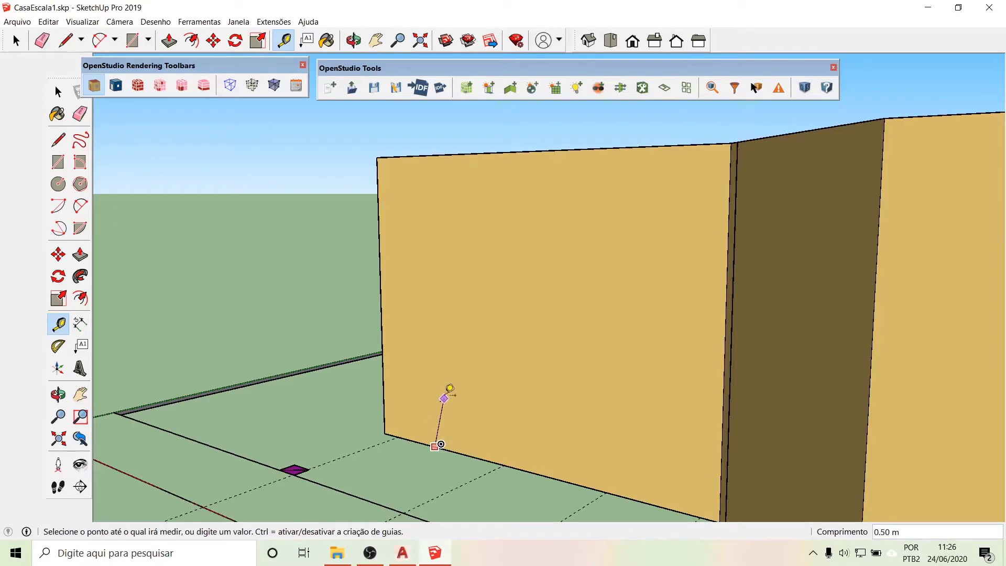
{"action": "key", "text": "Escape"}
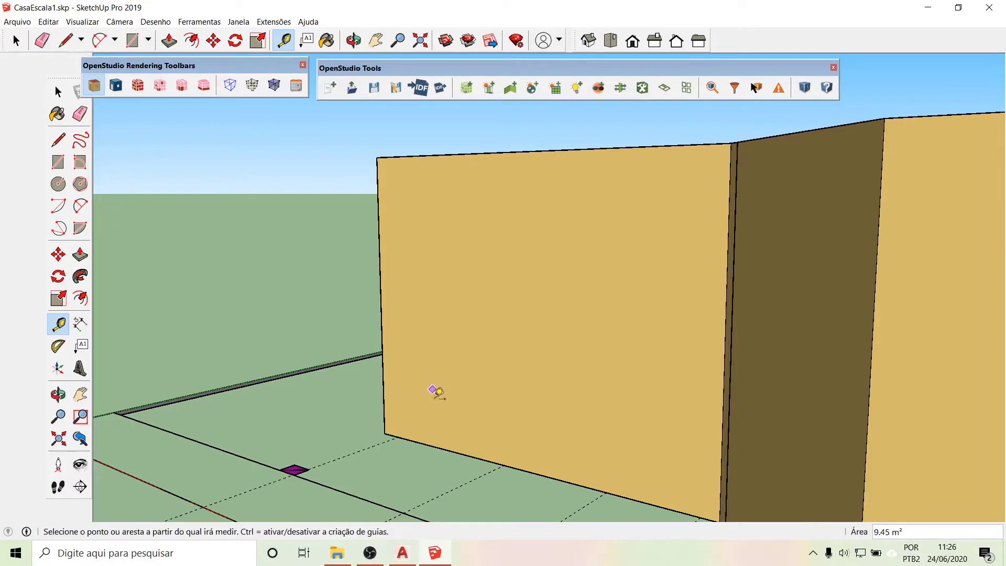
{"action": "left_click", "coordinate": [420, 443]}
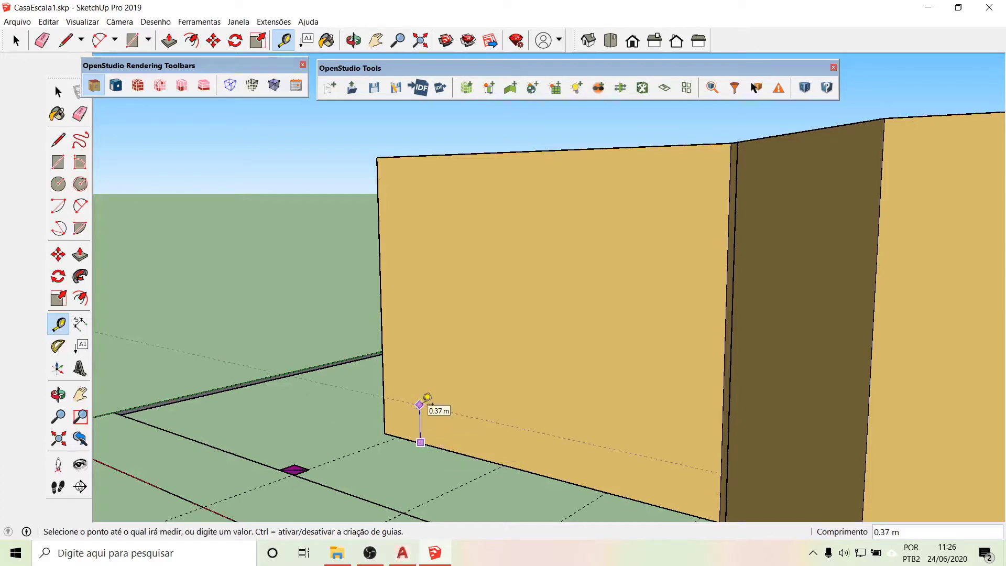
{"action": "key", "text": "Return"}
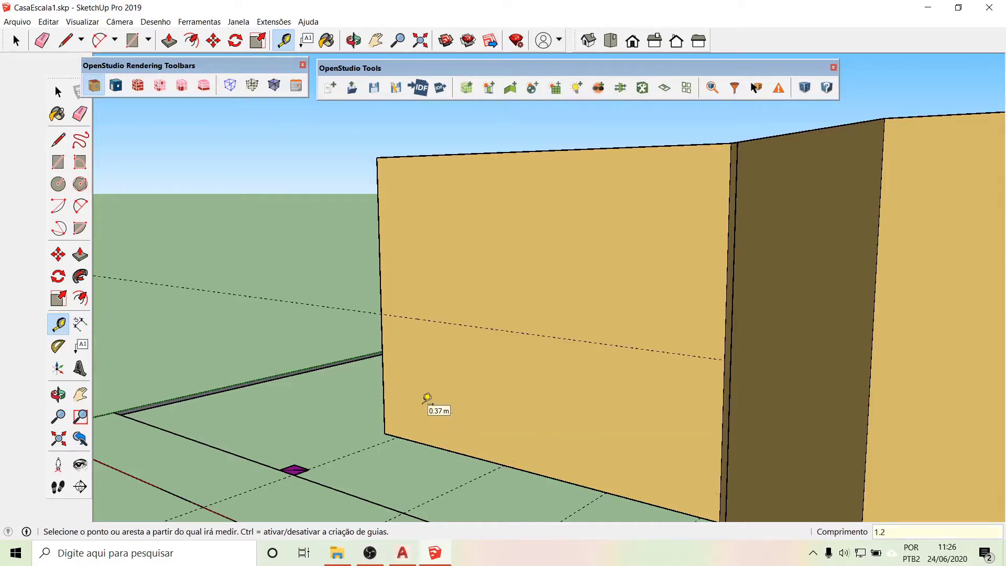
- Place another horizontal guide on the living room's front wall, 2.1 m above its base edge, for the opening heads
{"action": "left_click", "coordinate": [436, 445]}
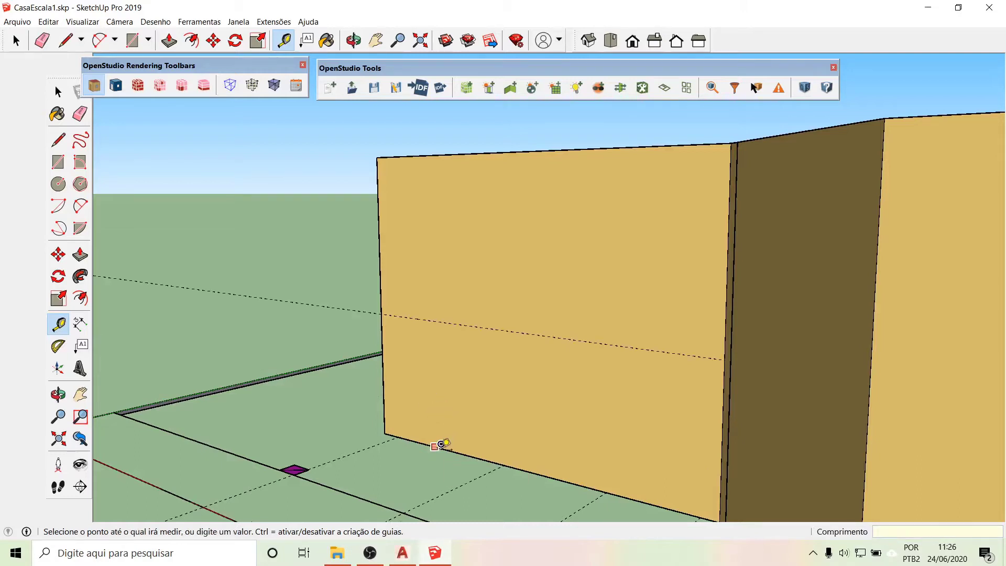
{"action": "left_click", "coordinate": [437, 368]}
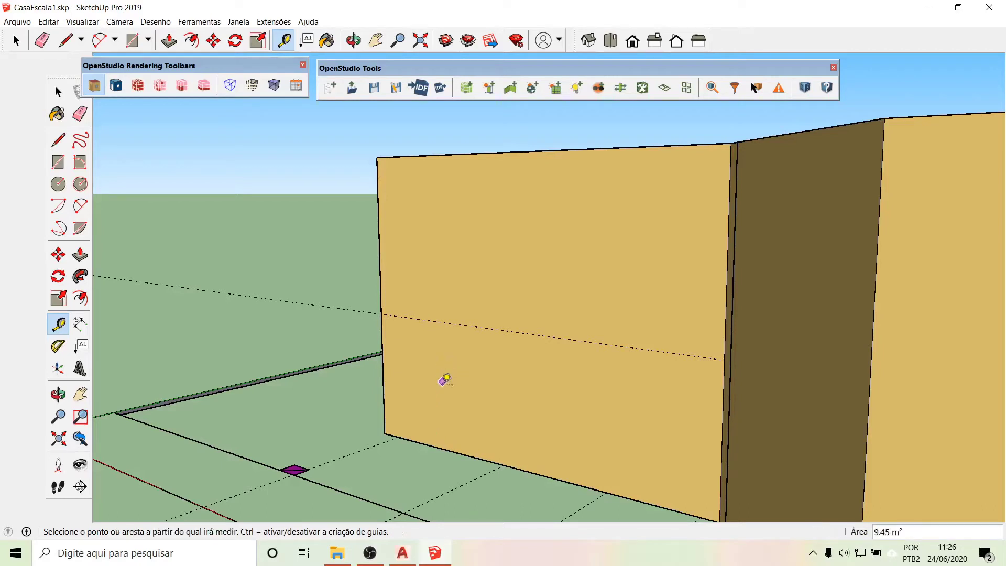
{"action": "left_click", "coordinate": [402, 438]}
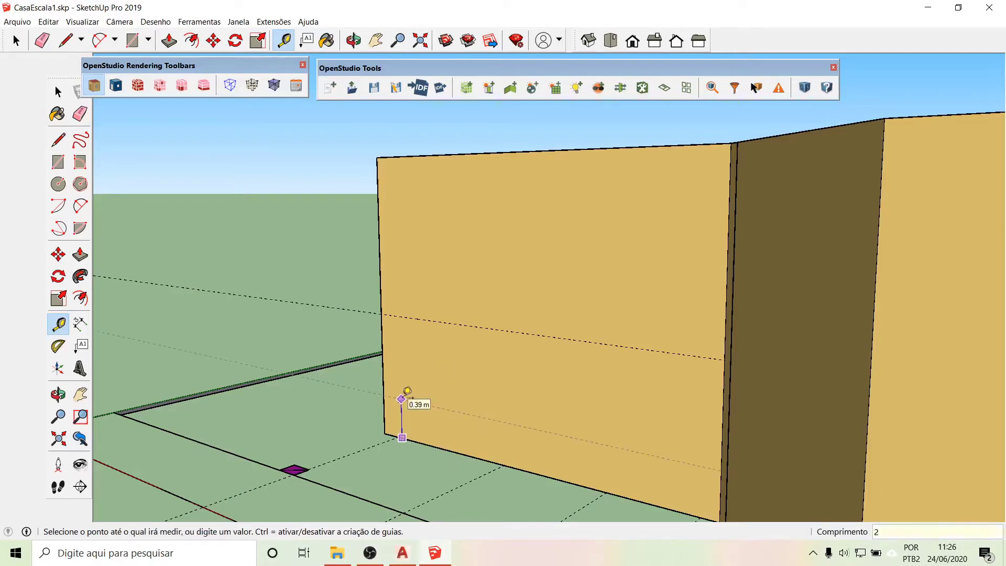
{"action": "type", "text": "2.1"}
{"action": "key", "text": "Return"}
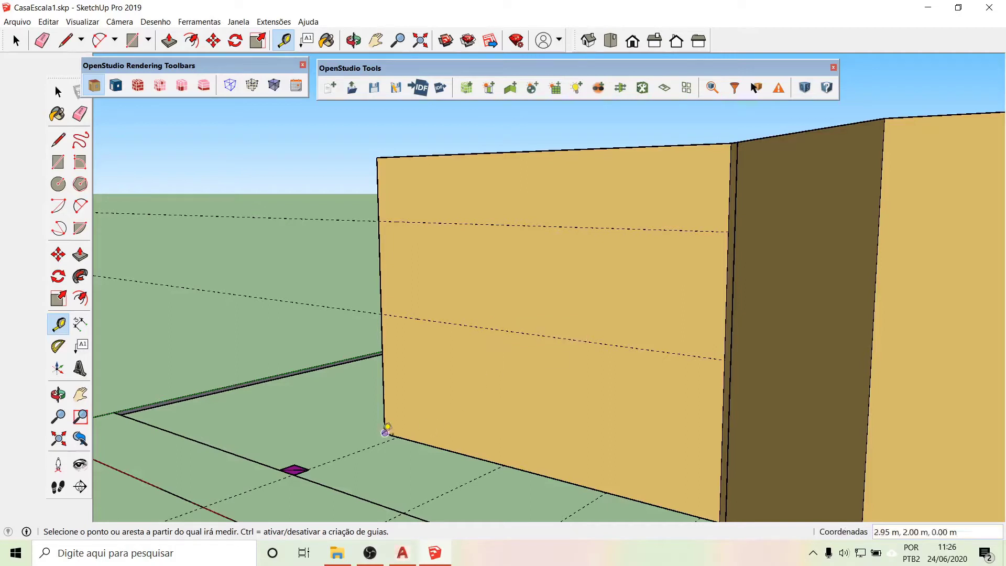
- Place vertical guides on the front wall at both window ends, 0.15 m from the outer corner edge and 1.36 m farther along
{"action": "left_click", "coordinate": [384, 370]}
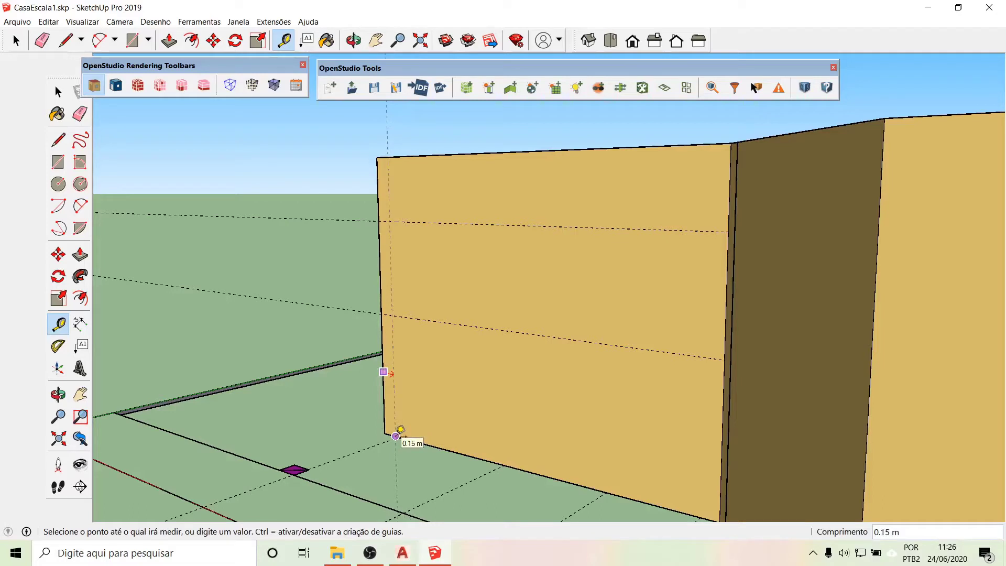
{"action": "left_click", "coordinate": [396, 435]}
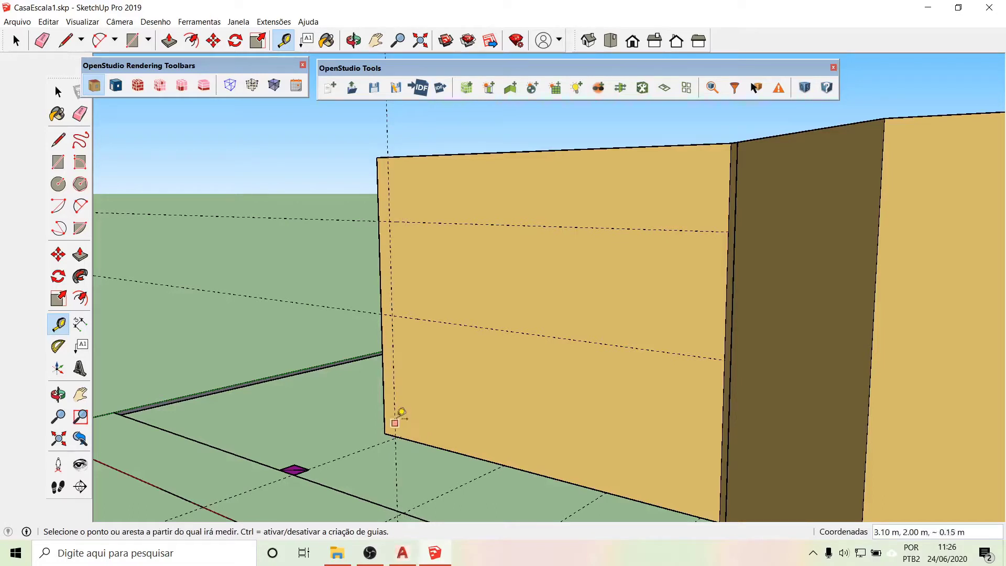
{"action": "left_click", "coordinate": [394, 398]}
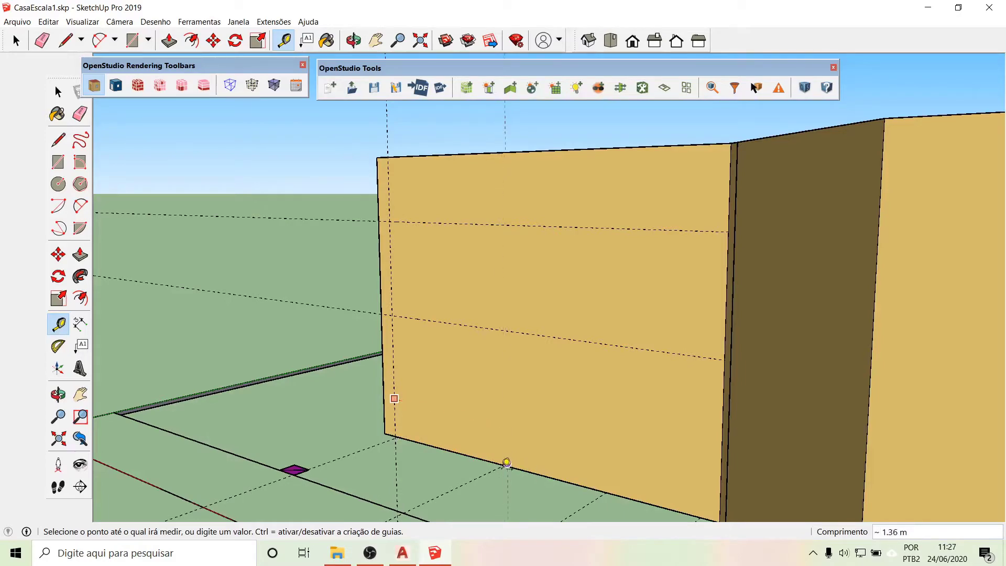
{"action": "scroll", "coordinate": [506, 463], "scroll_direction": "up", "scroll_amount": 5}
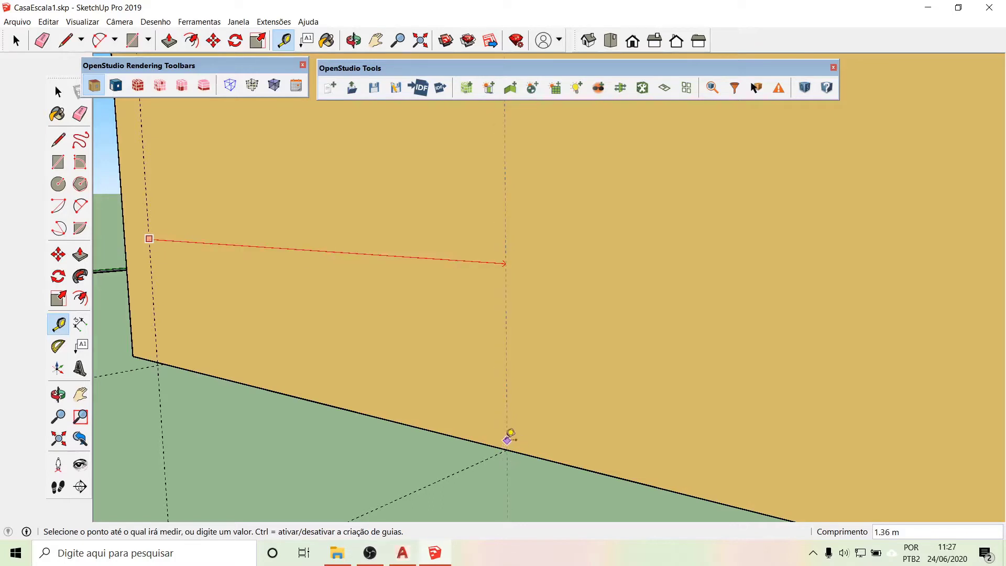
{"action": "left_click", "coordinate": [511, 431]}
{"action": "scroll", "coordinate": [388, 394], "scroll_direction": "down", "scroll_amount": 3}
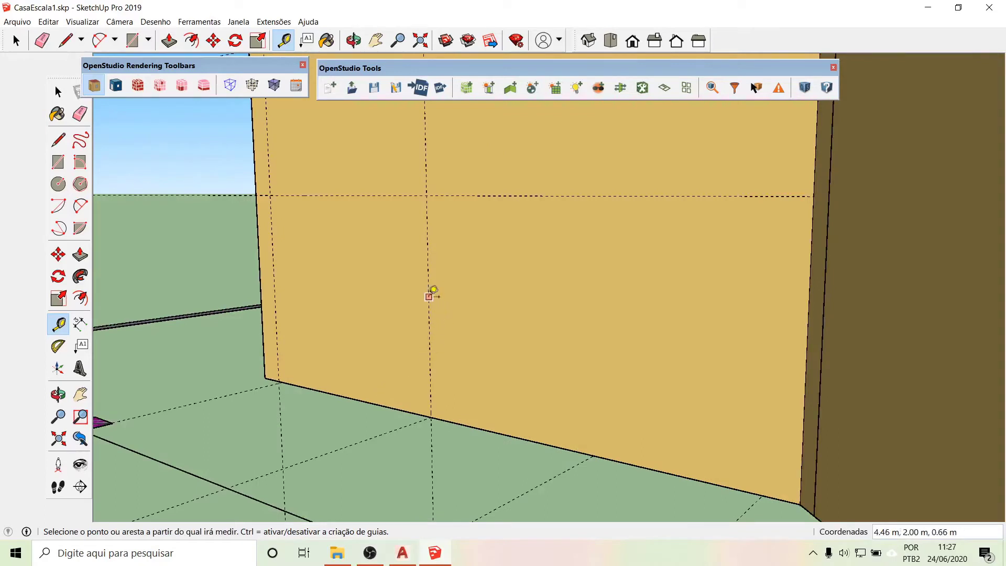
- Place vertical guides on the front wall at both door ends, 1.04 m from the window's inner guide and 0.8 m beyond that
{"action": "left_click", "coordinate": [429, 297]}
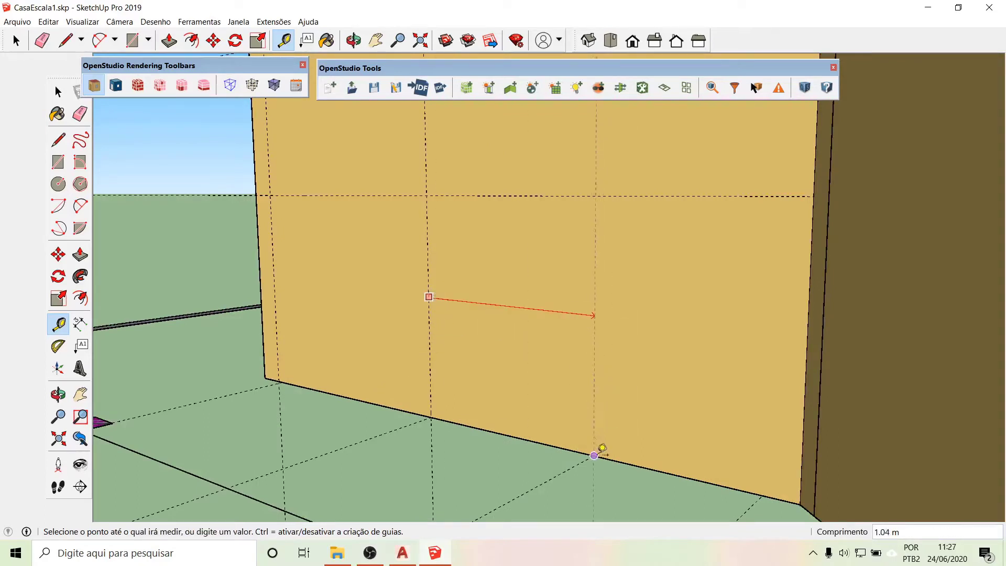
{"action": "left_click", "coordinate": [597, 424]}
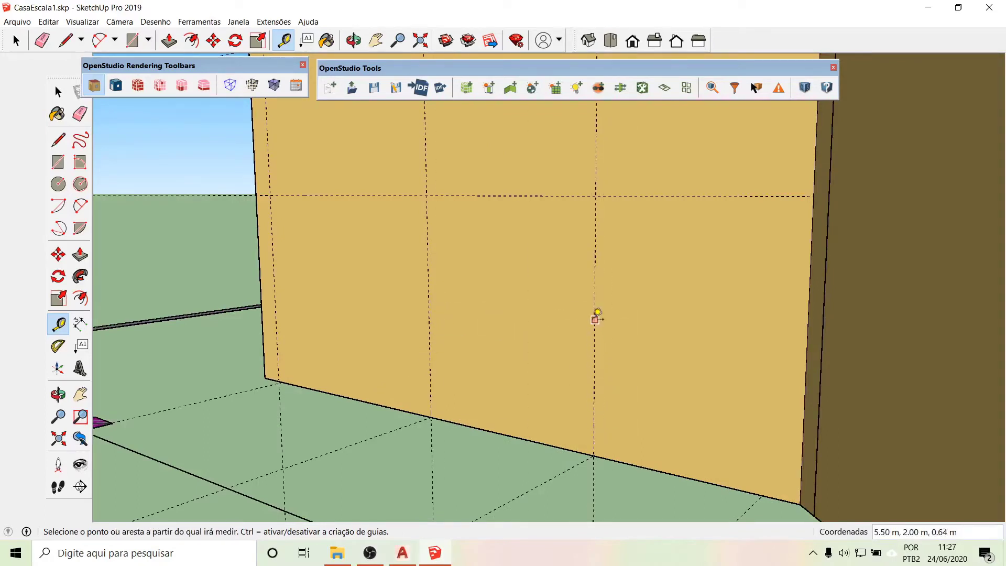
{"action": "left_click", "coordinate": [595, 313]}
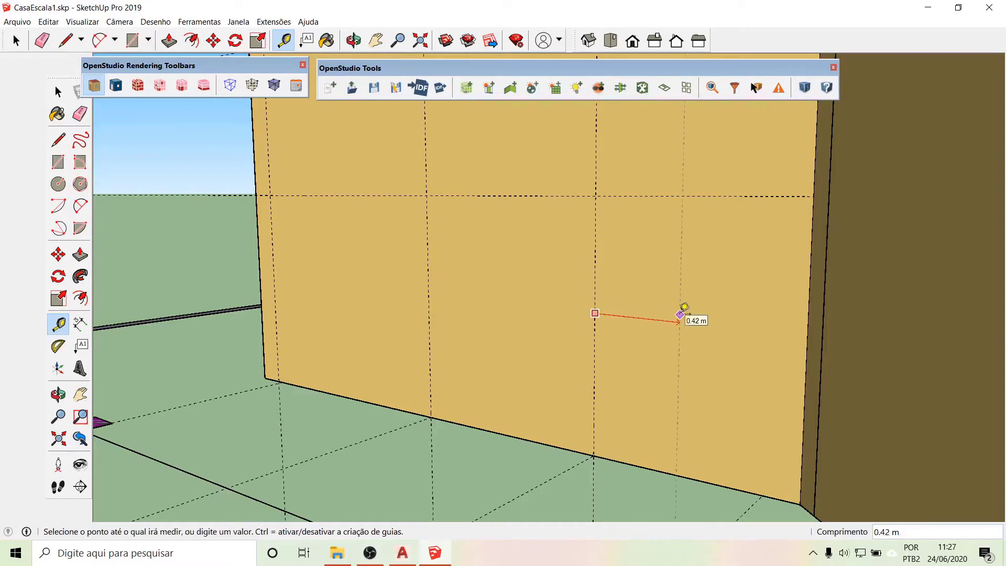
{"action": "type", "text": "0.8"}
{"action": "key", "text": "Return"}
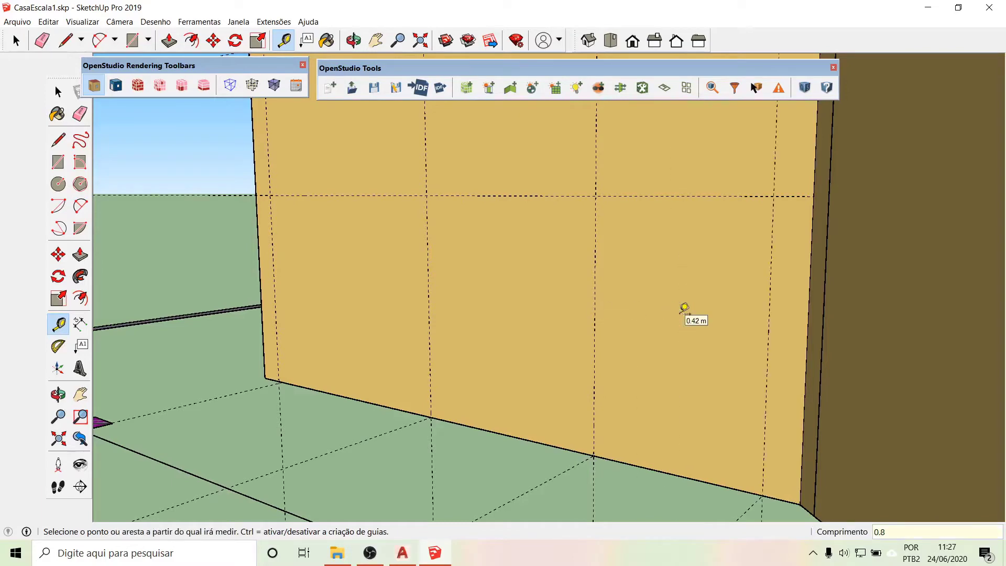
- Open the living room space and draw a 1.36 m by 0.90 m window rectangle on its front wall between the guide intersections
{"action": "scroll", "coordinate": [715, 328], "scroll_direction": "down", "scroll_amount": 5}
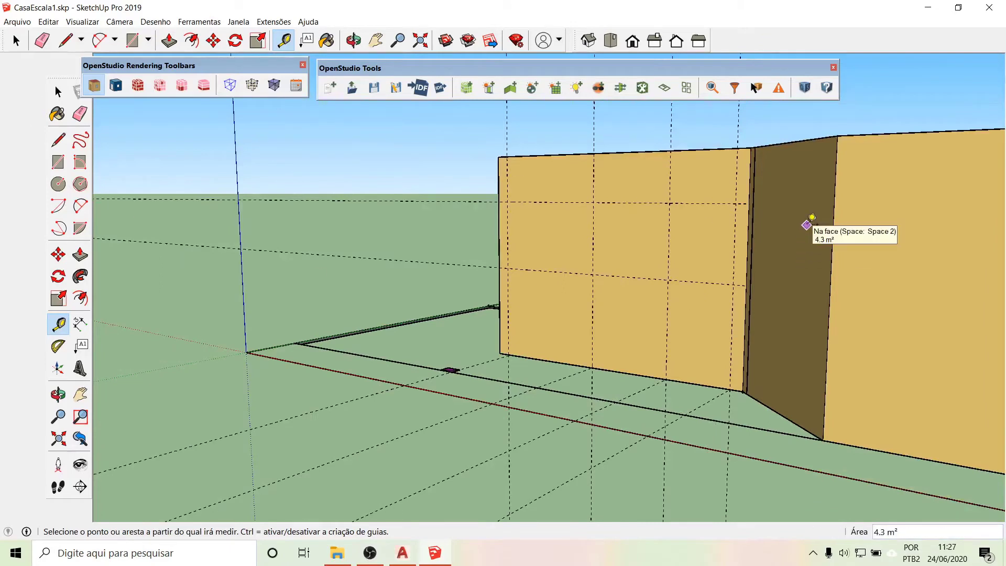
{"action": "left_click", "coordinate": [57, 93]}
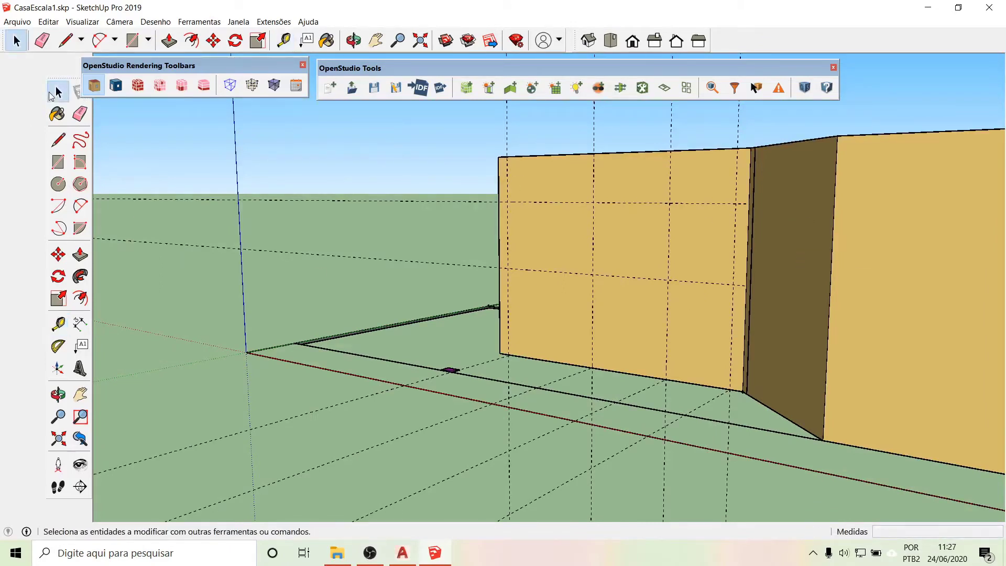
{"action": "double_click", "coordinate": [528, 250]}
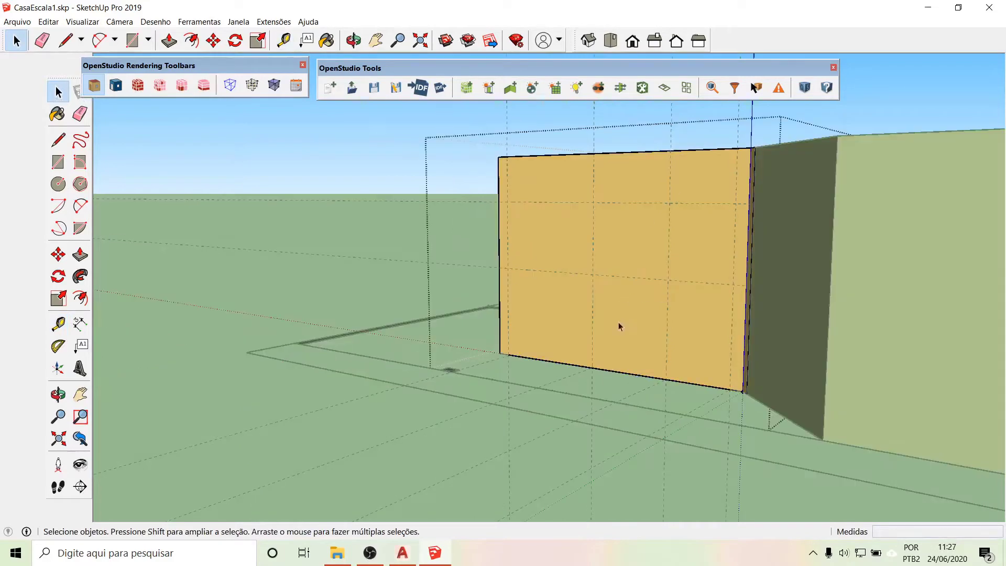
{"action": "middle_click_drag", "start_coordinate": [618, 323], "coordinate": [693, 383]}
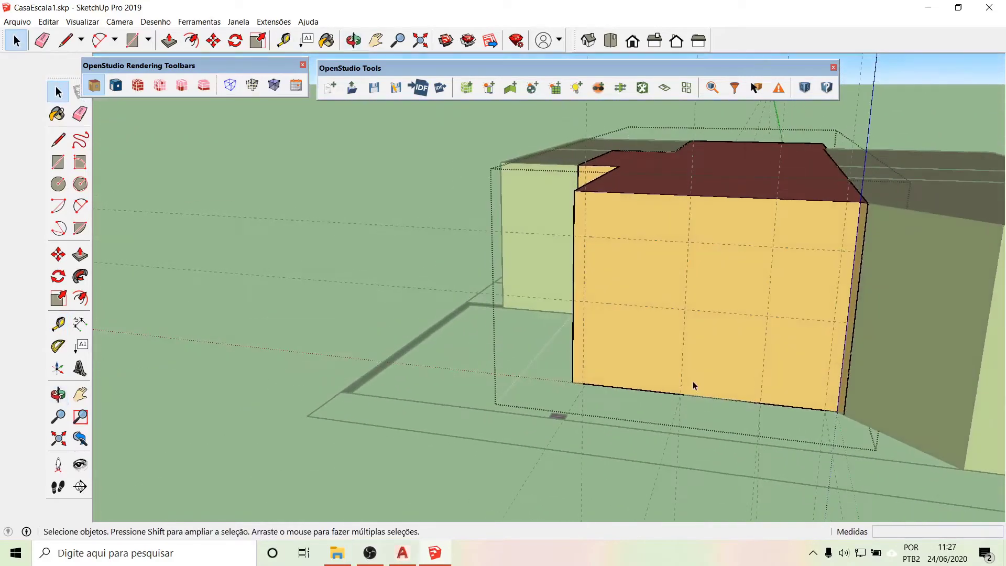
{"action": "left_click", "coordinate": [58, 162]}
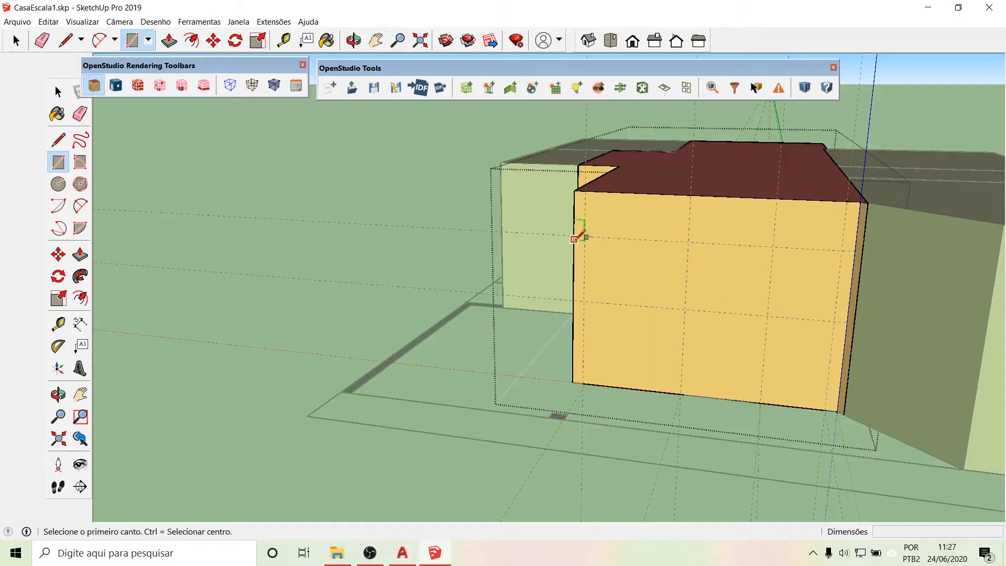
{"action": "scroll", "coordinate": [598, 383], "scroll_direction": "up", "scroll_amount": 3}
{"action": "scroll", "coordinate": [597, 384], "scroll_direction": "up", "scroll_amount": 5}
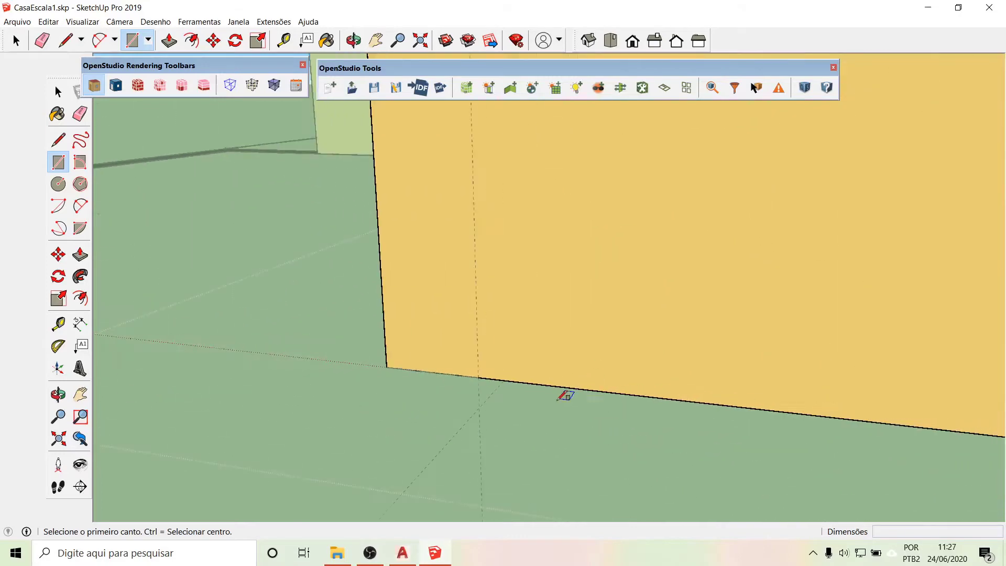
{"action": "middle_click_drag", "start_coordinate": [548, 331], "coordinate": [517, 335]}
{"action": "key", "text": "r"}
{"action": "scroll", "coordinate": [516, 338], "scroll_direction": "down", "scroll_amount": 3}
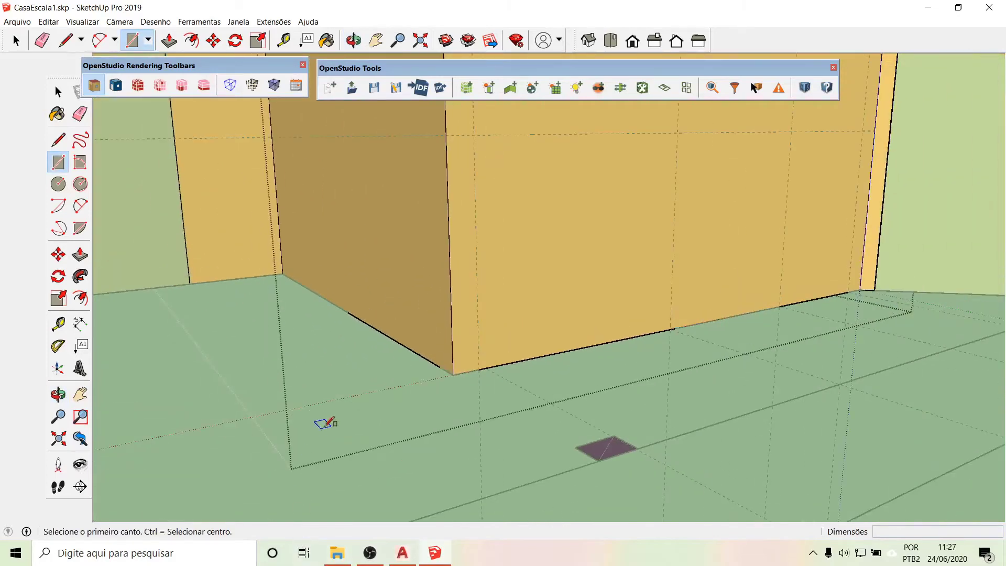
{"action": "scroll", "coordinate": [325, 422], "scroll_direction": "down", "scroll_amount": 5}
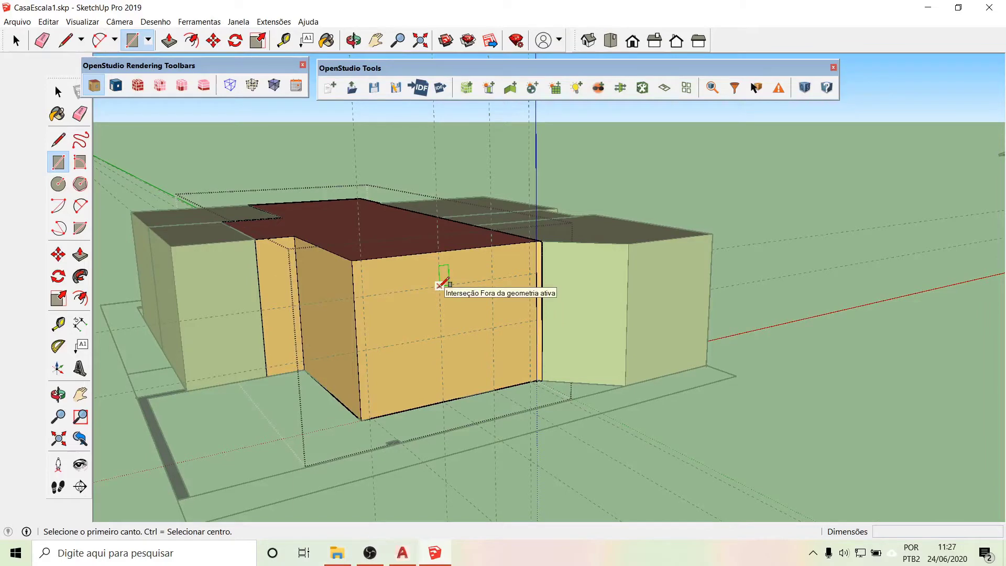
{"action": "left_click", "coordinate": [439, 286]}
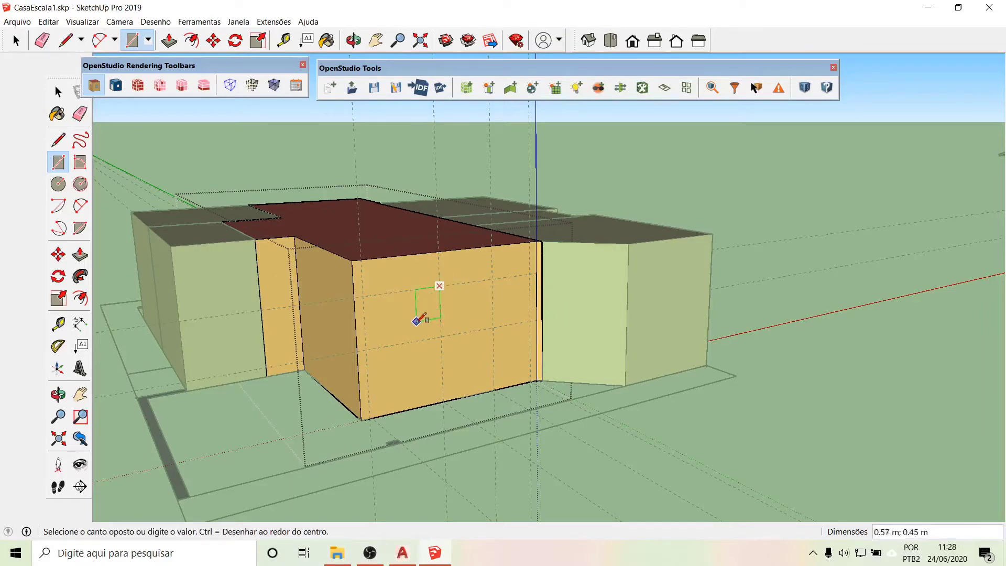
{"action": "left_click", "coordinate": [366, 349]}
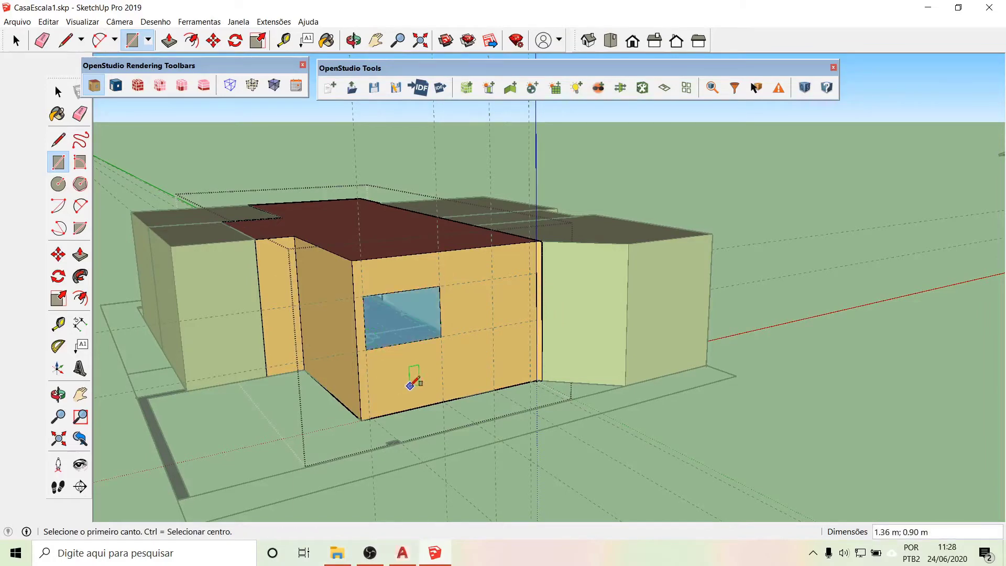
{"action": "scroll", "coordinate": [414, 352], "scroll_direction": "down", "scroll_amount": 5}
{"action": "middle_click_drag", "start_coordinate": [386, 366], "coordinate": [367, 293]}
{"action": "scroll", "coordinate": [353, 218], "scroll_direction": "up", "scroll_amount": 3}
{"action": "scroll", "coordinate": [348, 255], "scroll_direction": "down", "scroll_amount": 7}
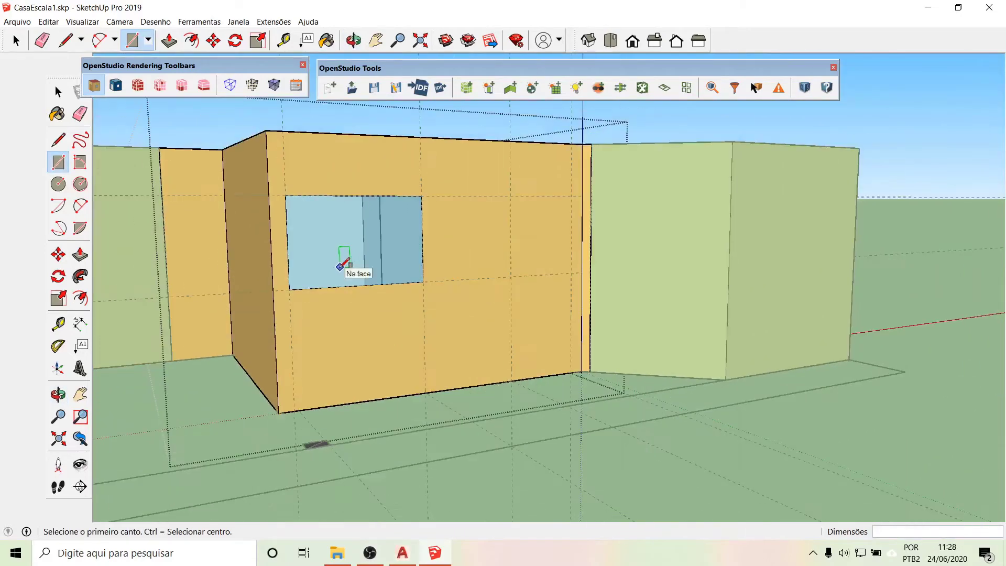
- Draw a 2.10 m by 0.80 m door rectangle between the guides on the living room's front wall and leave the space
{"action": "left_click", "coordinate": [554, 201]}
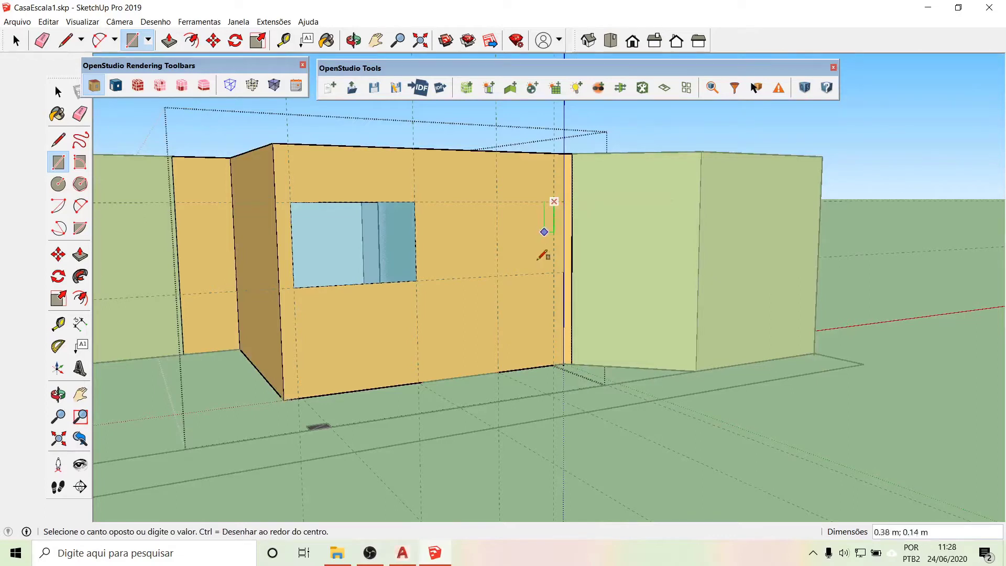
{"action": "left_click", "coordinate": [499, 371]}
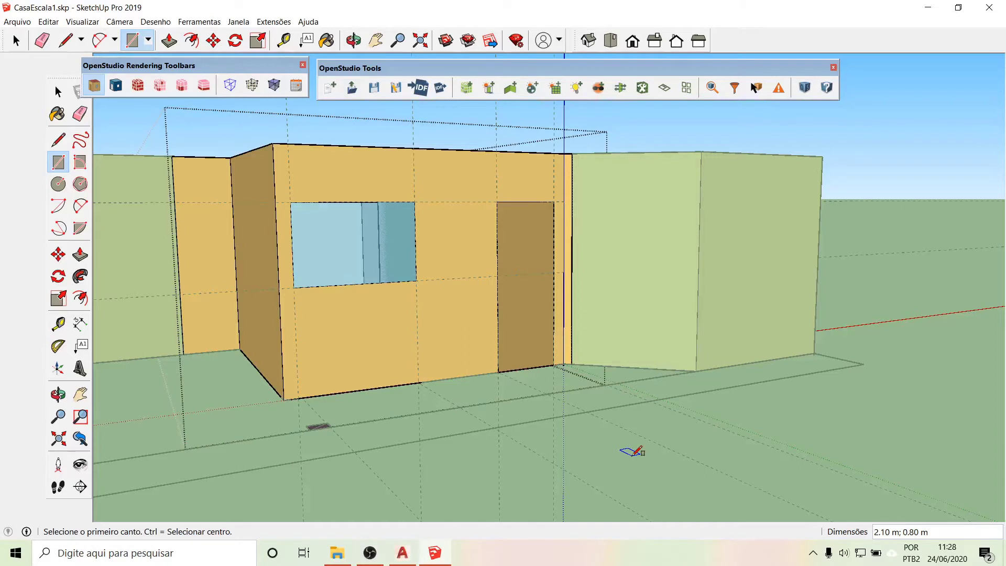
{"action": "left_click", "coordinate": [58, 92]}
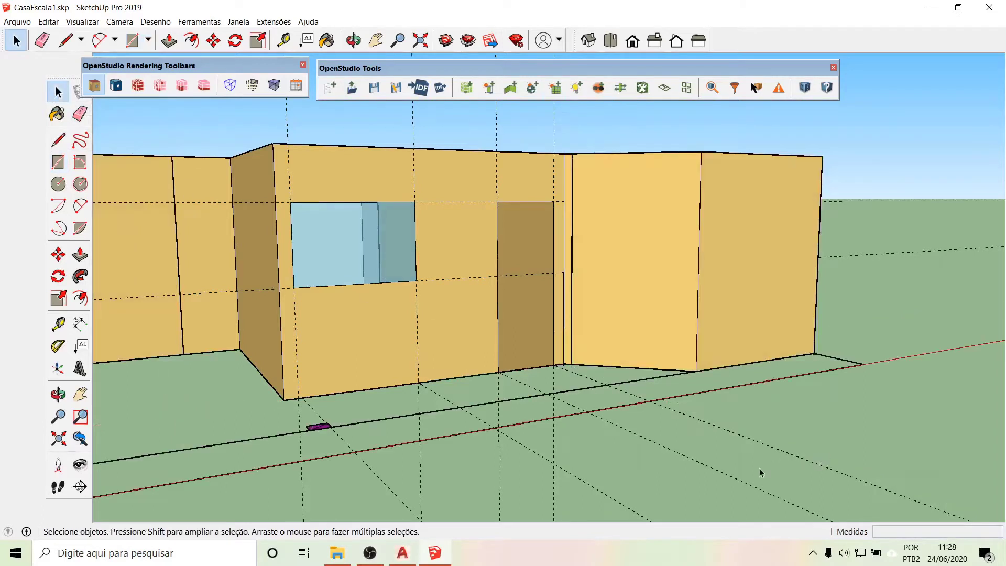
- Compare the house rendered by boundary condition, construction, space type, thermal zone and building story, and return to the surface type rendering
{"action": "scroll", "coordinate": [760, 448], "scroll_direction": "down", "scroll_amount": 6}
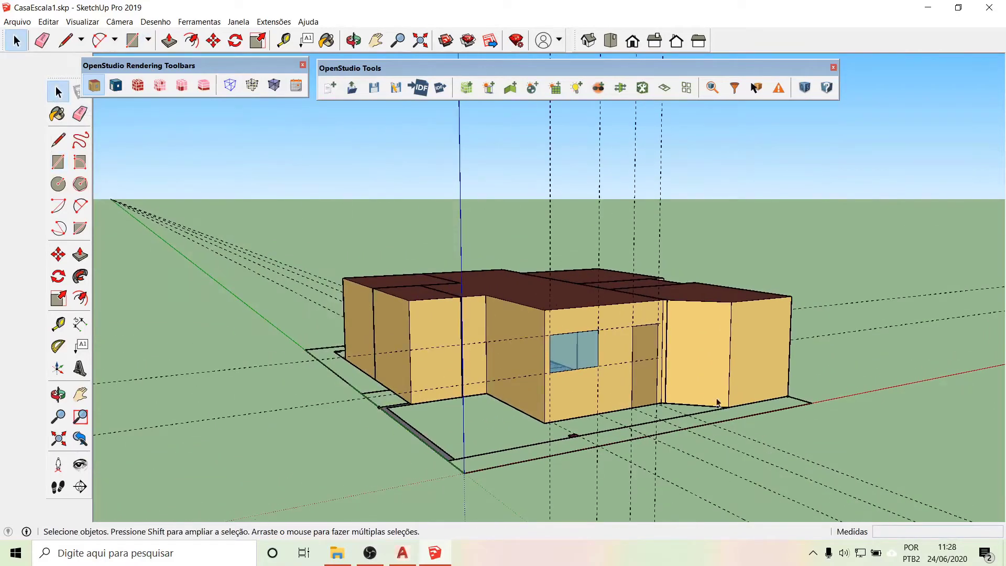
{"action": "left_click", "coordinate": [588, 40]}
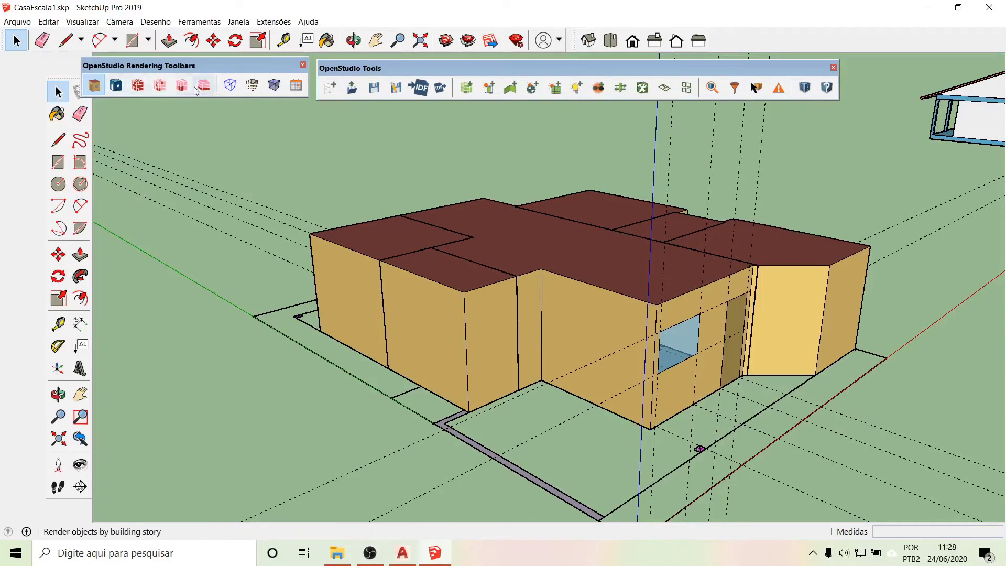
{"action": "left_click", "coordinate": [115, 87]}
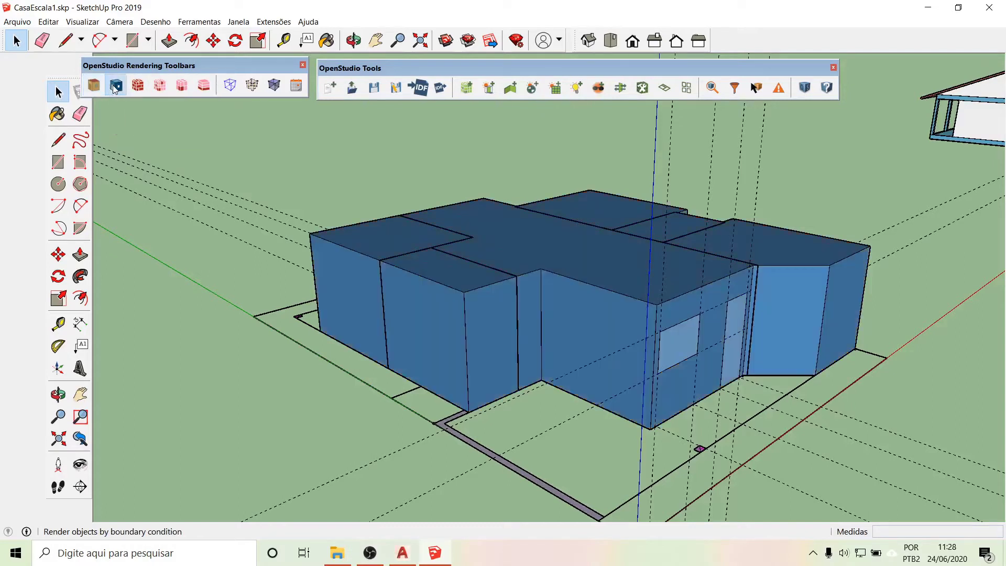
{"action": "left_click", "coordinate": [139, 87]}
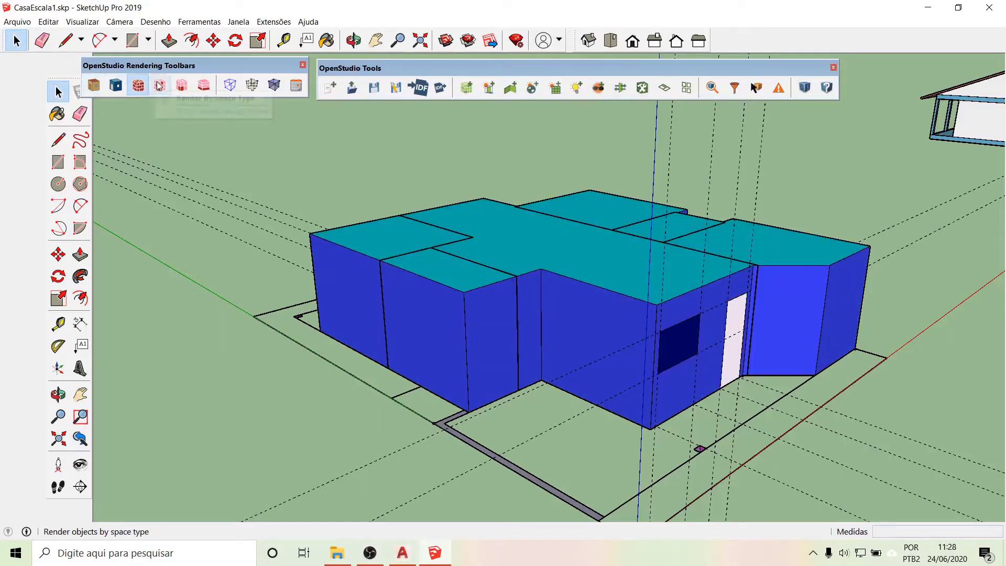
{"action": "left_click", "coordinate": [160, 86]}
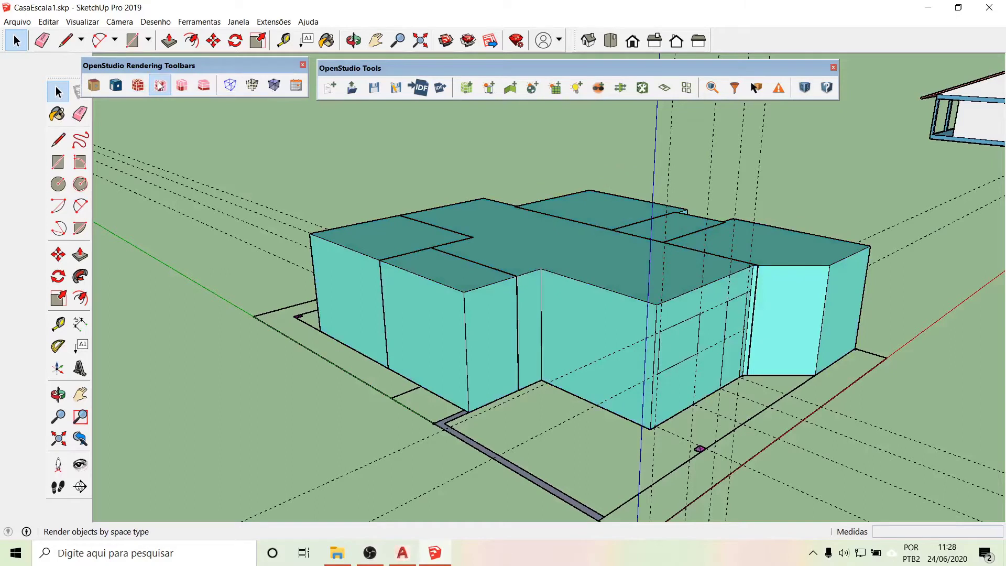
{"action": "left_click", "coordinate": [182, 86]}
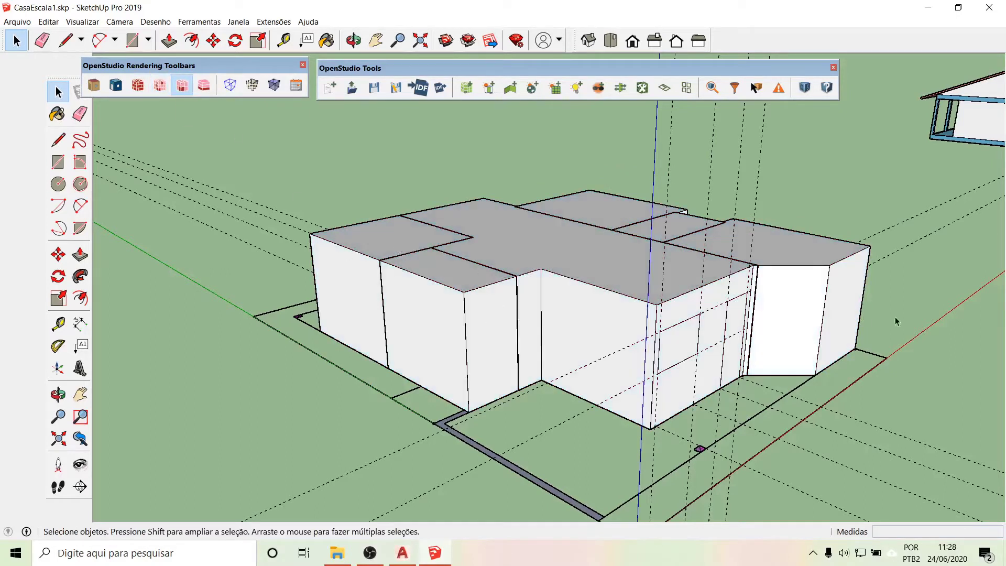
{"action": "left_click", "coordinate": [211, 88]}
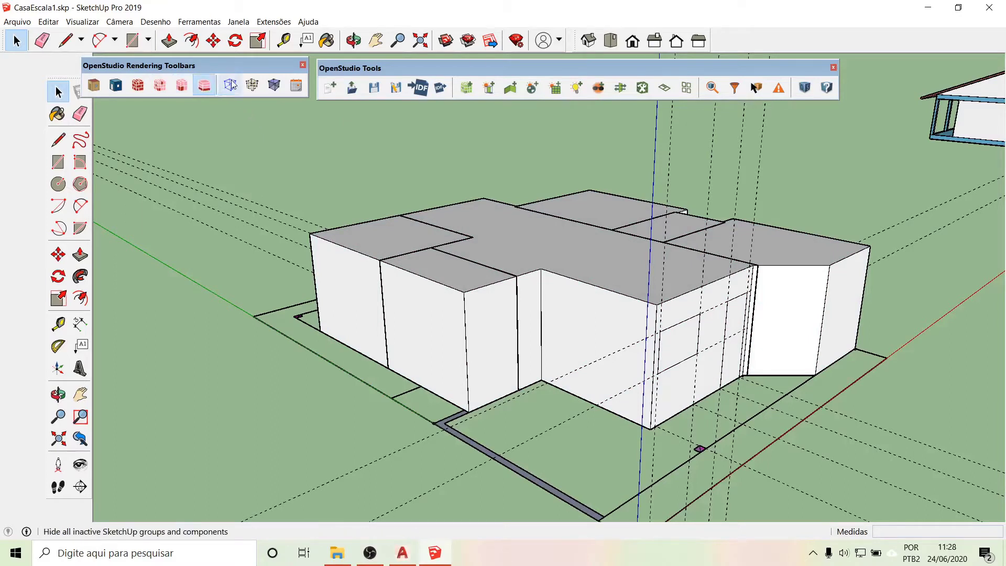
{"action": "left_click", "coordinate": [233, 85]}
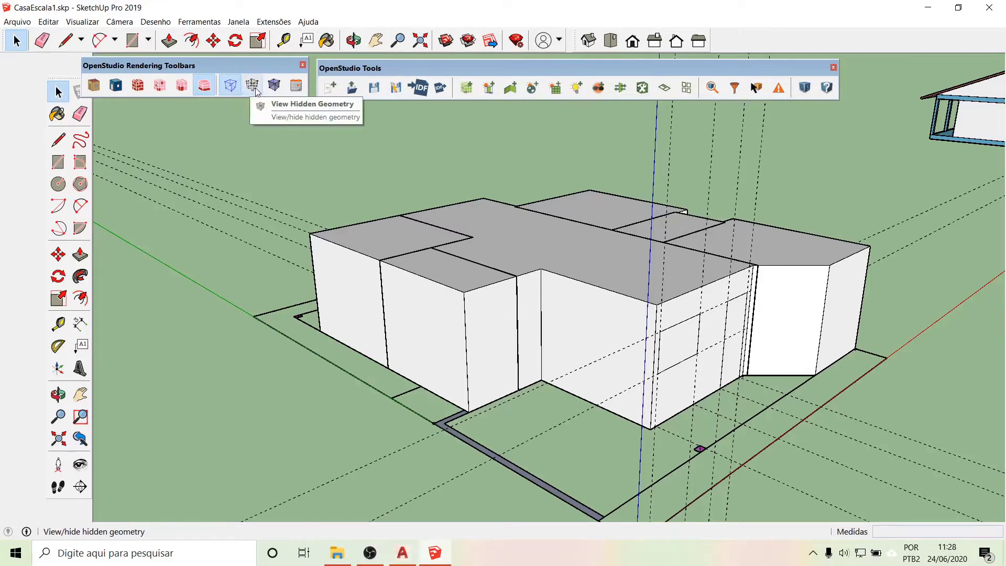
{"action": "left_click", "coordinate": [95, 86]}
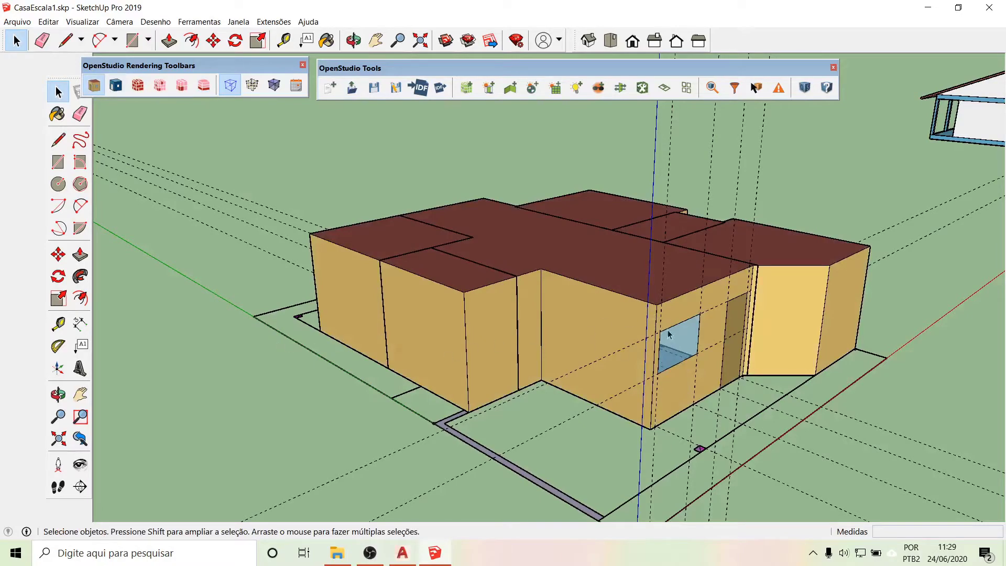
- Examine the front window and door and the adjacent blank walls from several sides of the house
{"action": "middle_click_drag", "start_coordinate": [856, 364], "coordinate": [602, 271]}
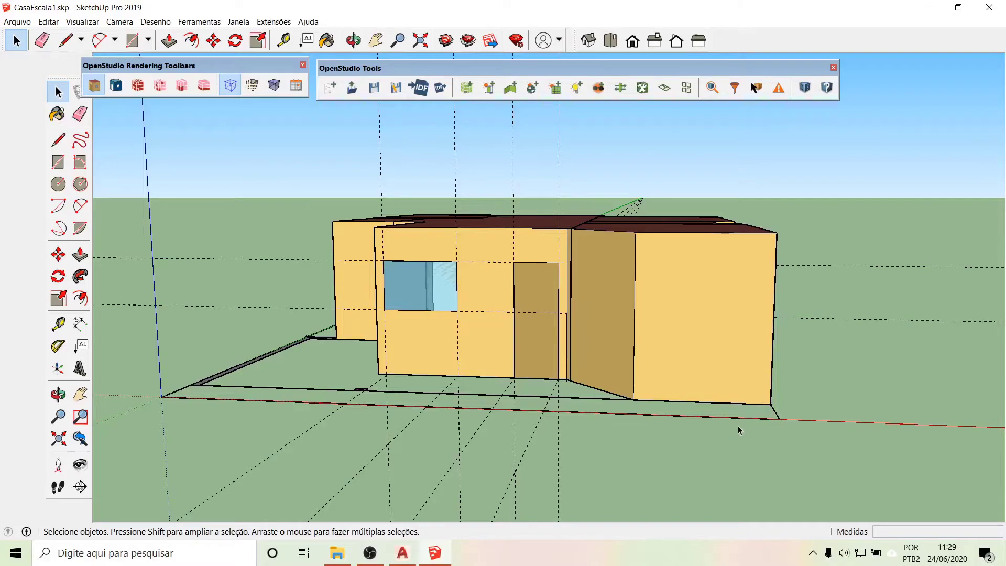
{"action": "middle_click_drag", "start_coordinate": [353, 349], "coordinate": [601, 342]}
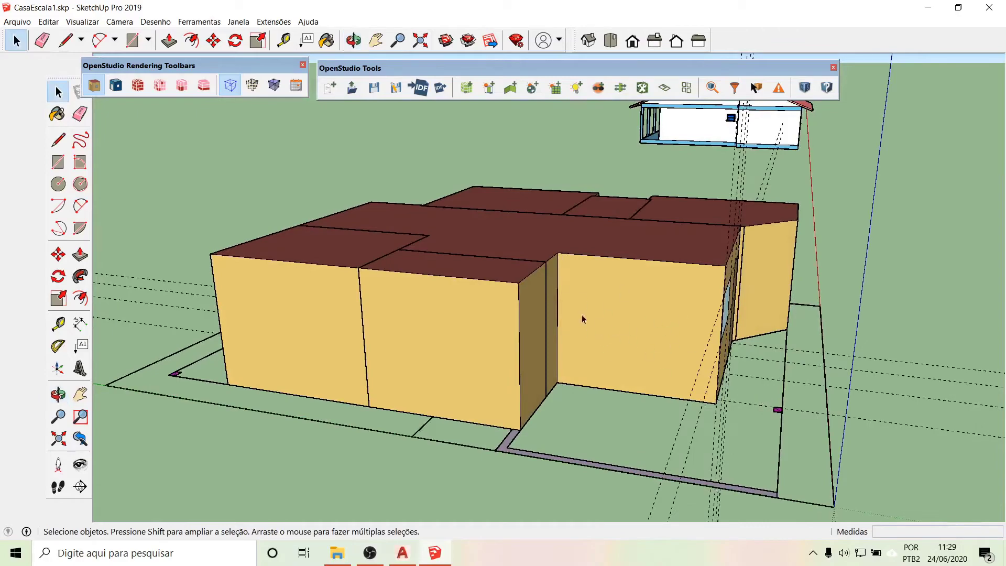
{"action": "middle_click_drag", "start_coordinate": [710, 324], "coordinate": [470, 347]}
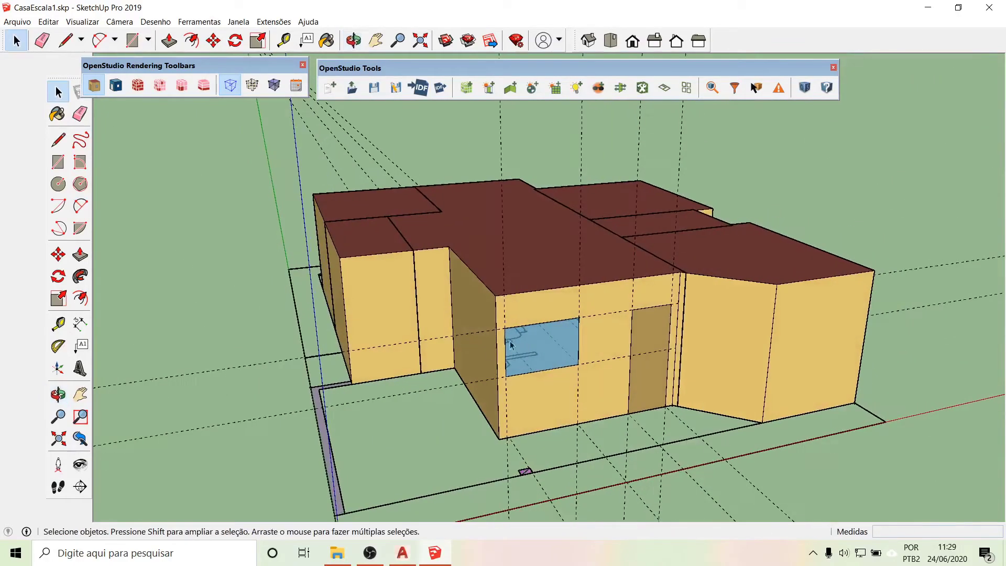
{"action": "middle_click_drag", "start_coordinate": [508, 410], "coordinate": [425, 363]}
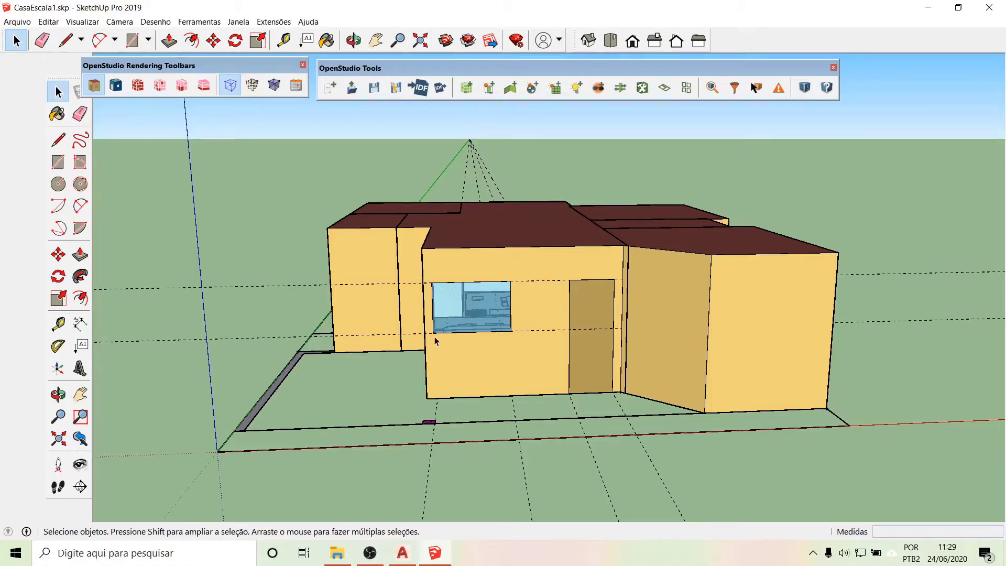
{"action": "middle_click_drag", "start_coordinate": [301, 393], "coordinate": [608, 376]}
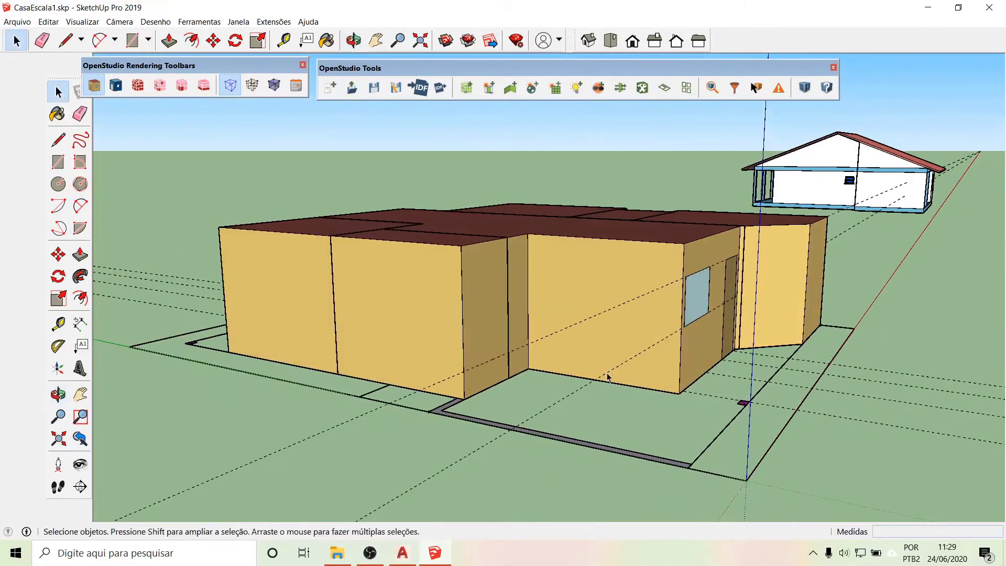
{"action": "middle_click_drag", "start_coordinate": [493, 450], "coordinate": [288, 427]}
{"action": "left_click_drag", "start_coordinate": [251, 281], "coordinate": [250, 281]}
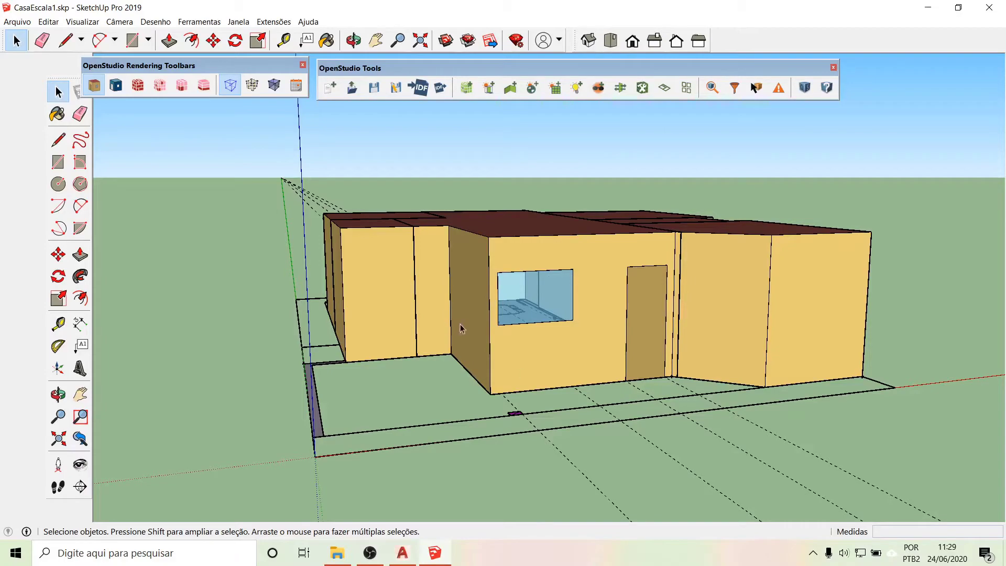
- Place a guide across the floor plan through the inner end of the window drawn along the living room's side wall
{"action": "middle_click_drag", "start_coordinate": [461, 328], "coordinate": [637, 227]}
{"action": "scroll", "coordinate": [584, 254], "scroll_direction": "up", "scroll_amount": 8}
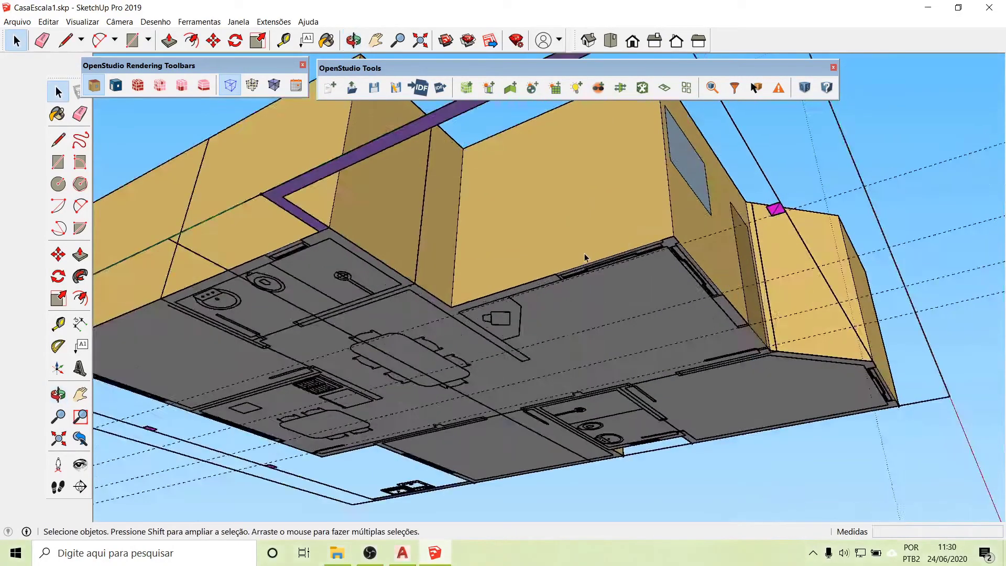
{"action": "left_click", "coordinate": [59, 324]}
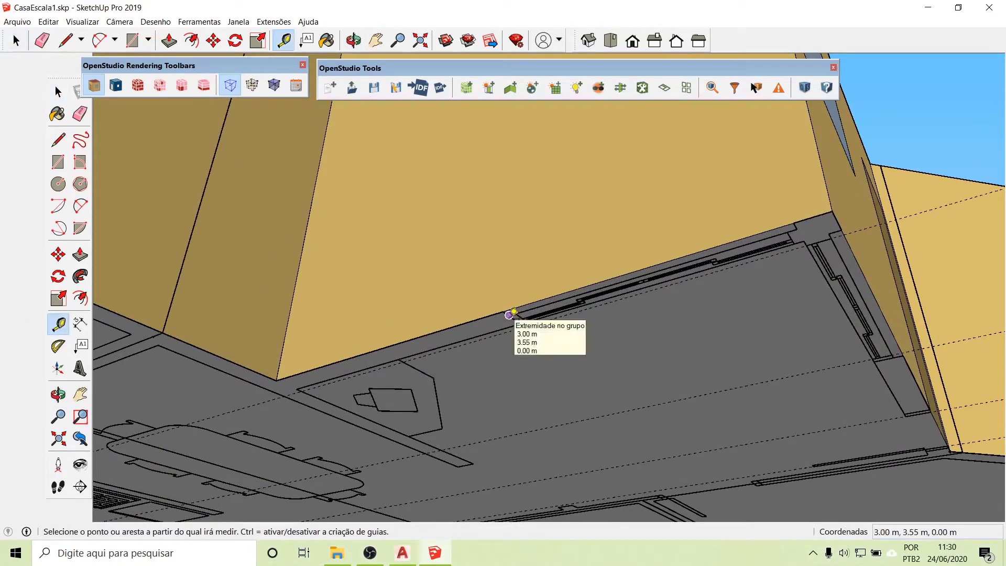
{"action": "left_click", "coordinate": [509, 315]}
{"action": "left_click", "coordinate": [510, 314]}
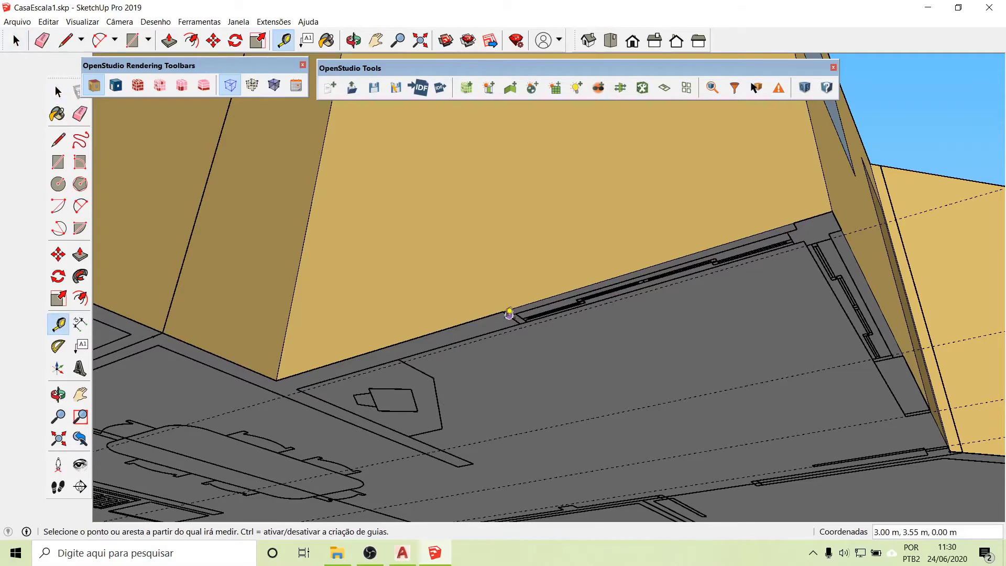
{"action": "scroll", "coordinate": [512, 315], "scroll_direction": "up", "scroll_amount": 5}
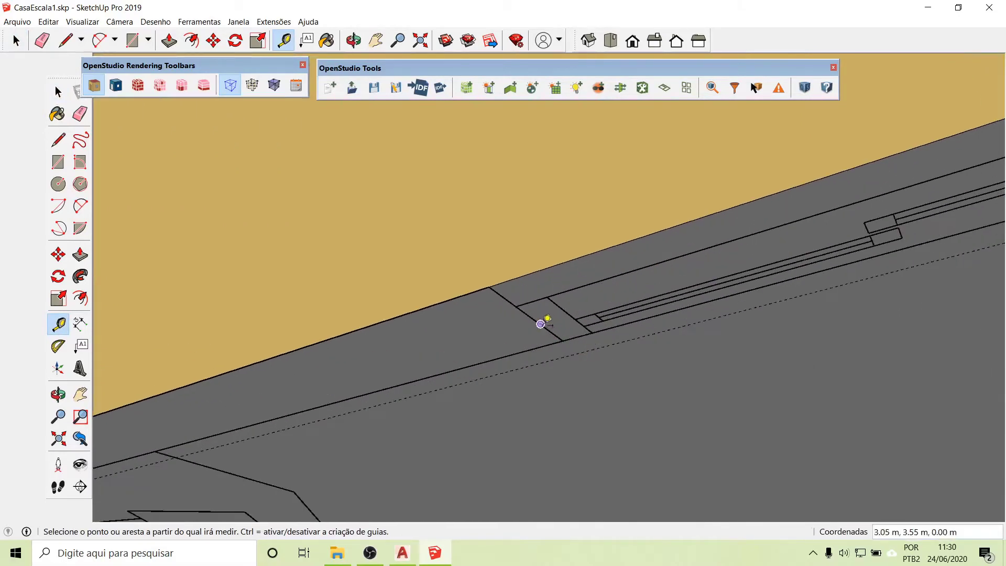
{"action": "left_click", "coordinate": [546, 320]}
{"action": "scroll", "coordinate": [322, 359], "scroll_direction": "down", "scroll_amount": 3}
{"action": "scroll", "coordinate": [314, 365], "scroll_direction": "down", "scroll_amount": 4}
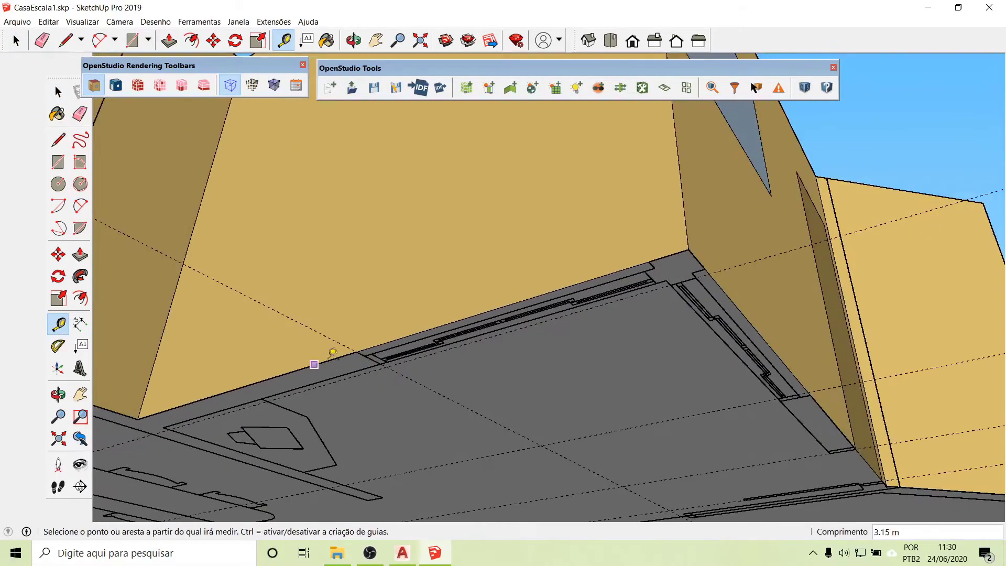
- Place a second floor plan guide through the side-wall window's other end, near the front corner
{"action": "scroll", "coordinate": [608, 272], "scroll_direction": "up", "scroll_amount": 4}
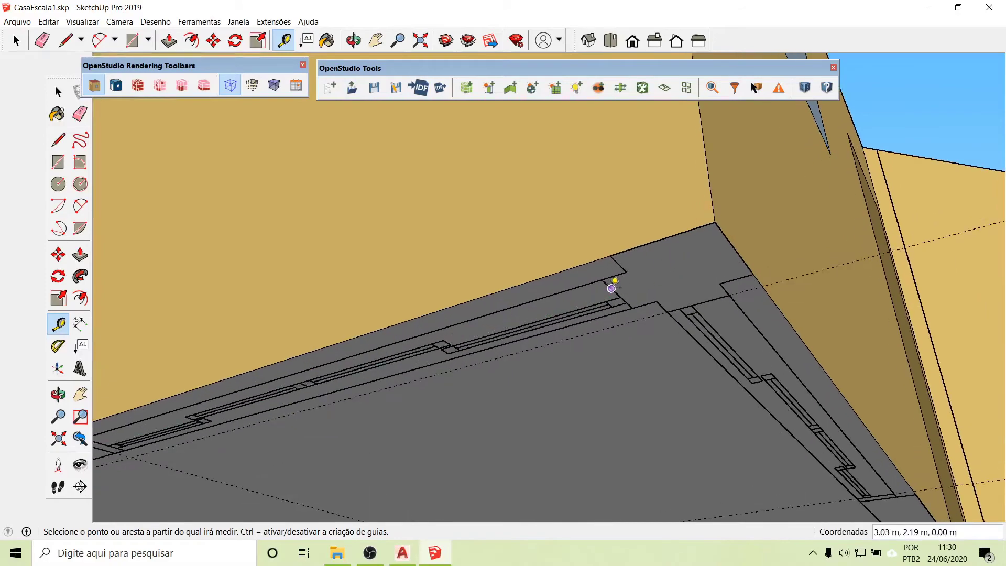
{"action": "left_click", "coordinate": [611, 288]}
{"action": "left_click", "coordinate": [607, 299]}
{"action": "scroll", "coordinate": [677, 355], "scroll_direction": "up", "scroll_amount": 2}
{"action": "scroll", "coordinate": [676, 356], "scroll_direction": "down", "scroll_amount": 5}
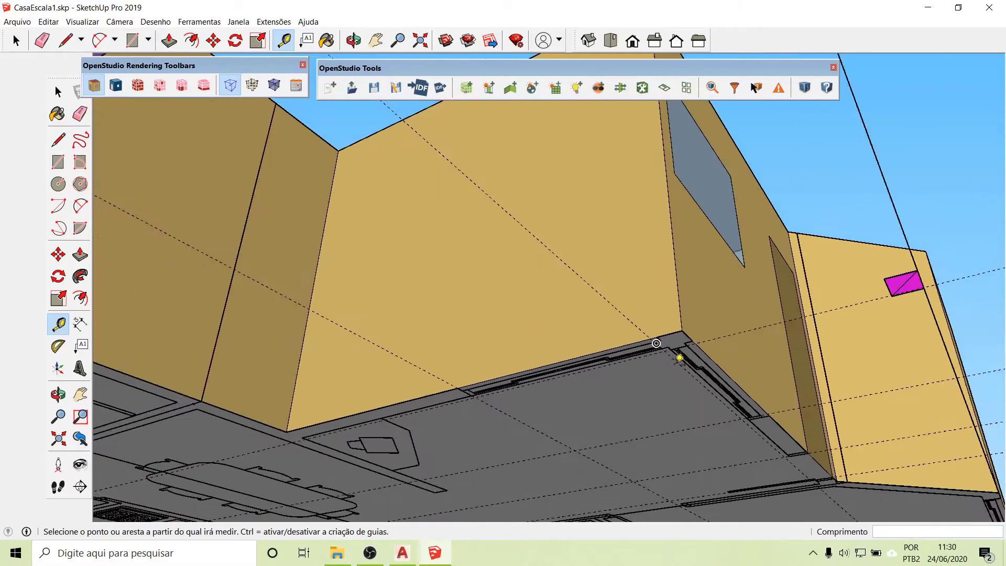
- Place a vertical guide on the living room's side wall, offset from the front corner edge to the nearest floor guide
{"action": "middle_click_drag", "start_coordinate": [674, 353], "coordinate": [480, 397]}
{"action": "scroll", "coordinate": [618, 465], "scroll_direction": "down", "scroll_amount": 2}
{"action": "scroll", "coordinate": [624, 492], "scroll_direction": "up", "scroll_amount": 5}
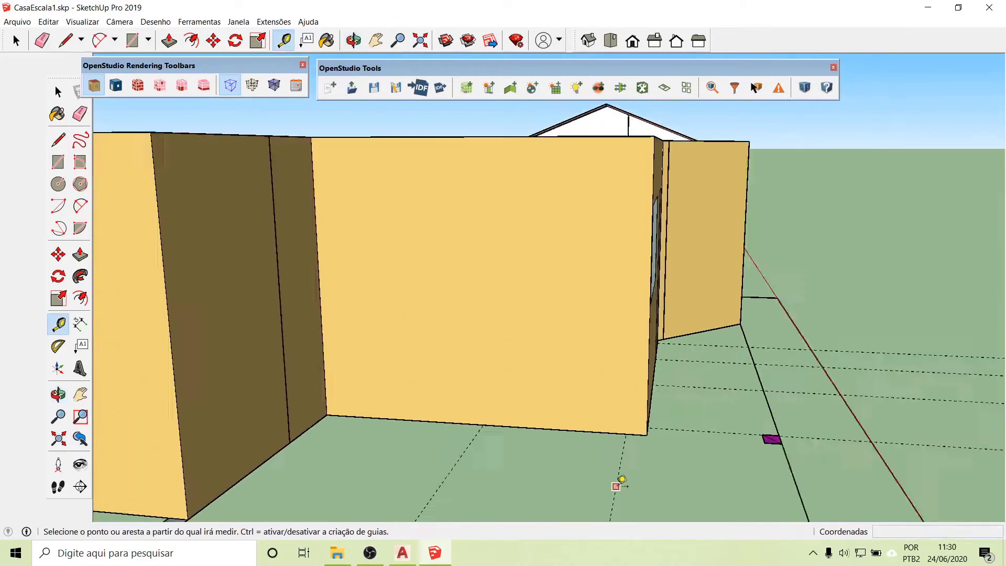
{"action": "middle_click_drag", "start_coordinate": [650, 327], "coordinate": [582, 341]}
{"action": "left_click", "coordinate": [592, 339]}
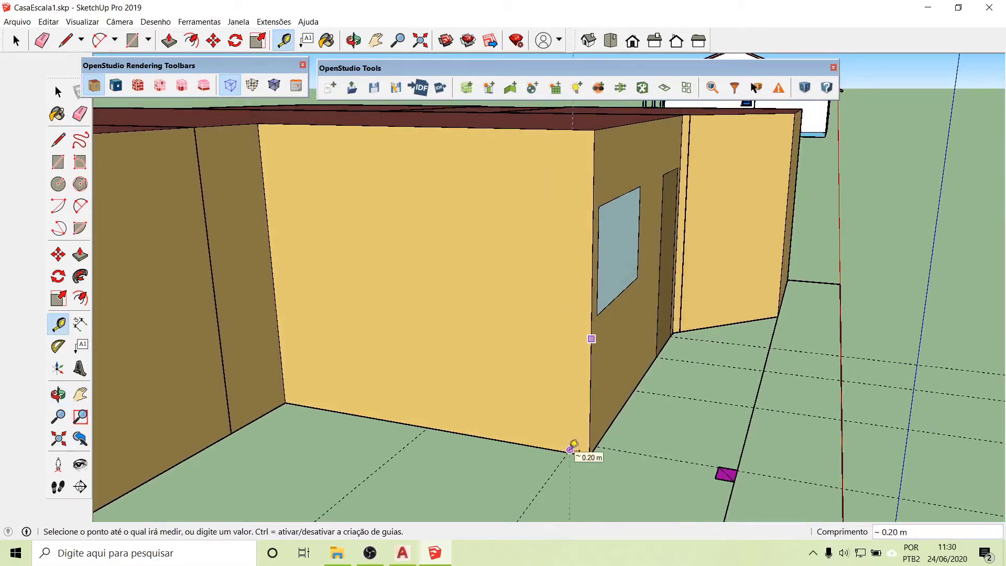
{"action": "middle_click_drag", "start_coordinate": [571, 448], "coordinate": [399, 332]}
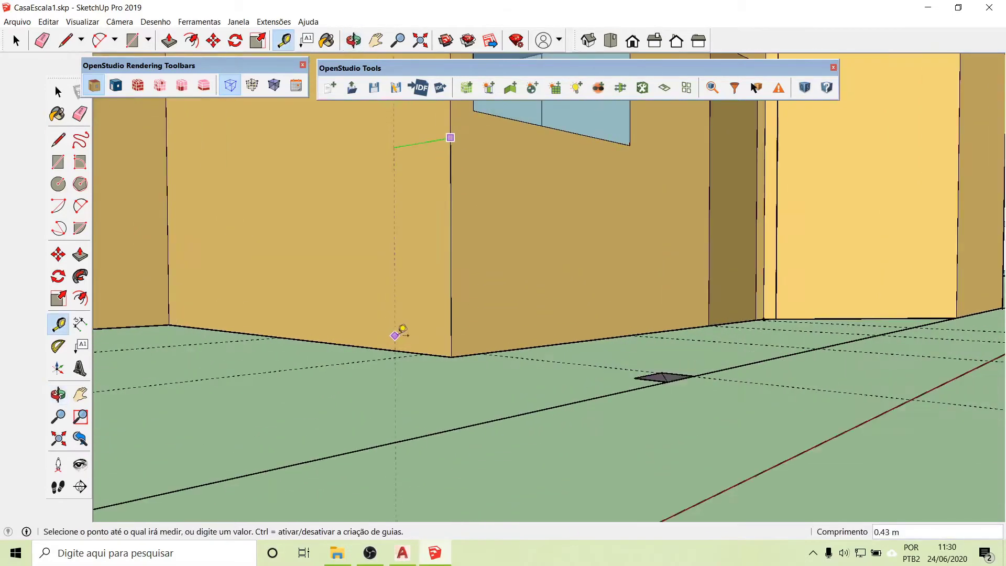
{"action": "left_click", "coordinate": [426, 349]}
- Place another vertical guide on the side wall, 1.36 m from the first, at the window's inner end
{"action": "left_click", "coordinate": [425, 292]}
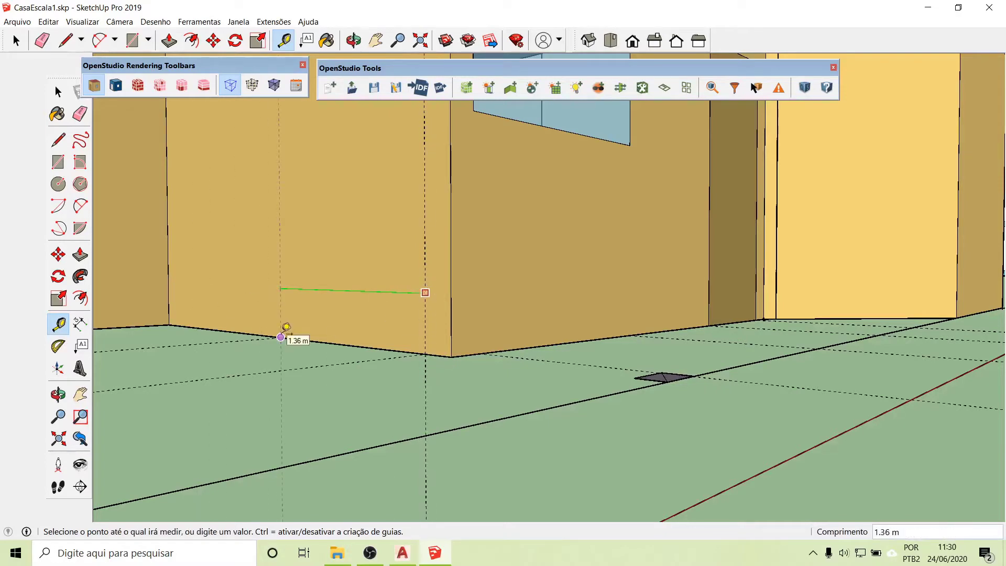
{"action": "key", "text": "o"}
{"action": "left_click_drag", "start_coordinate": [292, 339], "coordinate": [621, 428]}
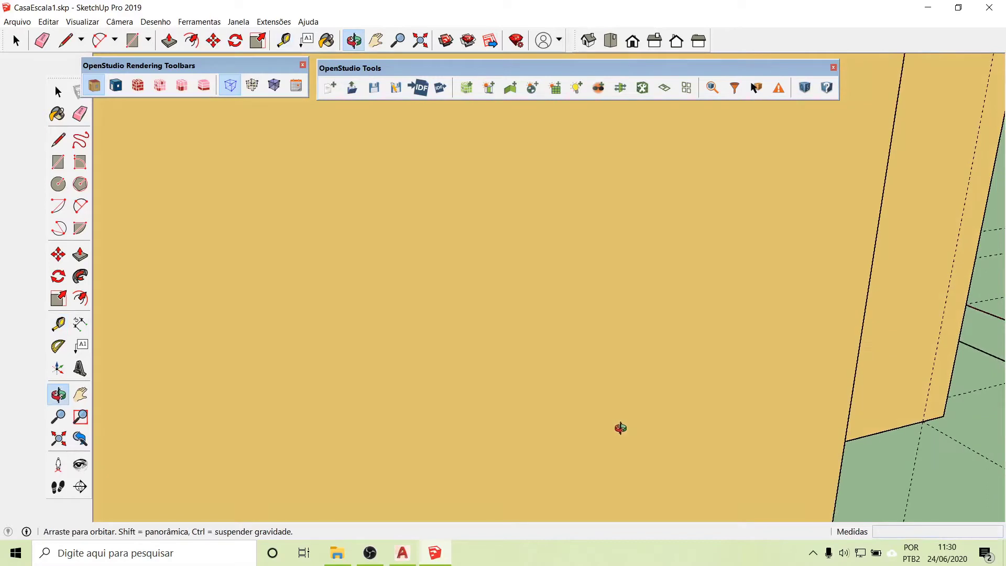
{"action": "key", "text": "Escape"}
{"action": "scroll", "coordinate": [872, 429], "scroll_direction": "down", "scroll_amount": 2}
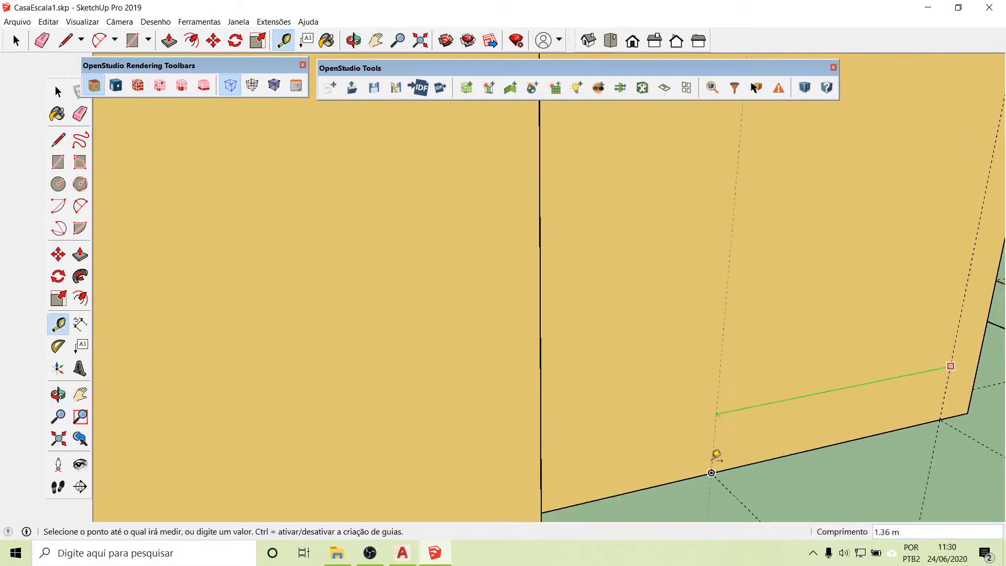
{"action": "left_click", "coordinate": [711, 472]}
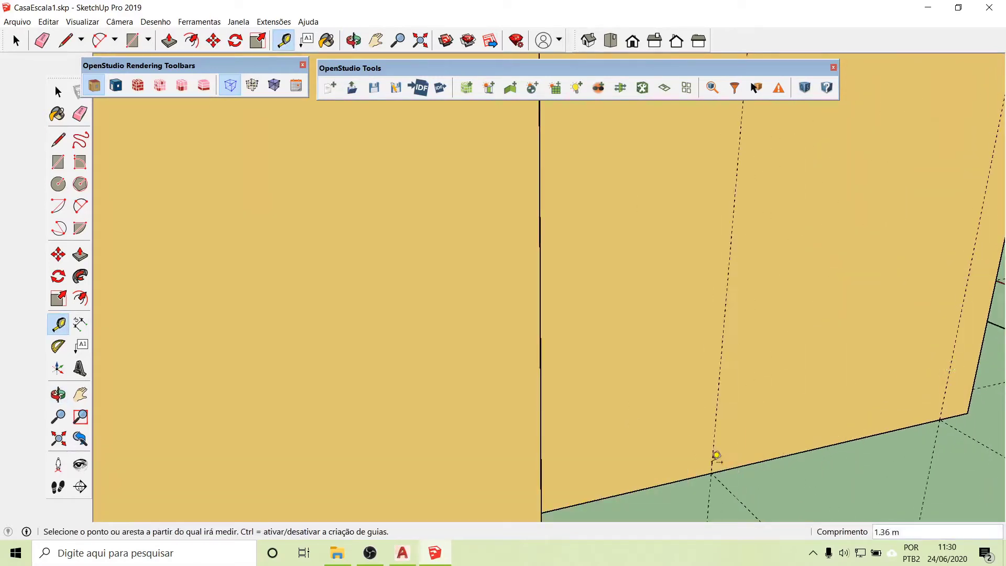
- Place two horizontal guides on the living room's side wall for the window's sill and head, the upper one 2.1 m above the base
{"action": "left_click", "coordinate": [825, 446]}
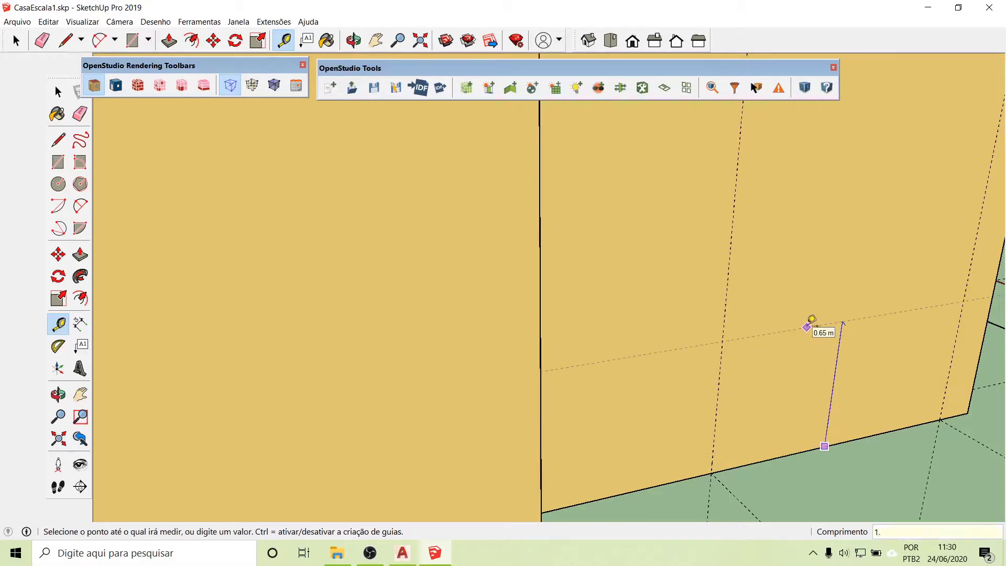
{"action": "key", "text": "Return"}
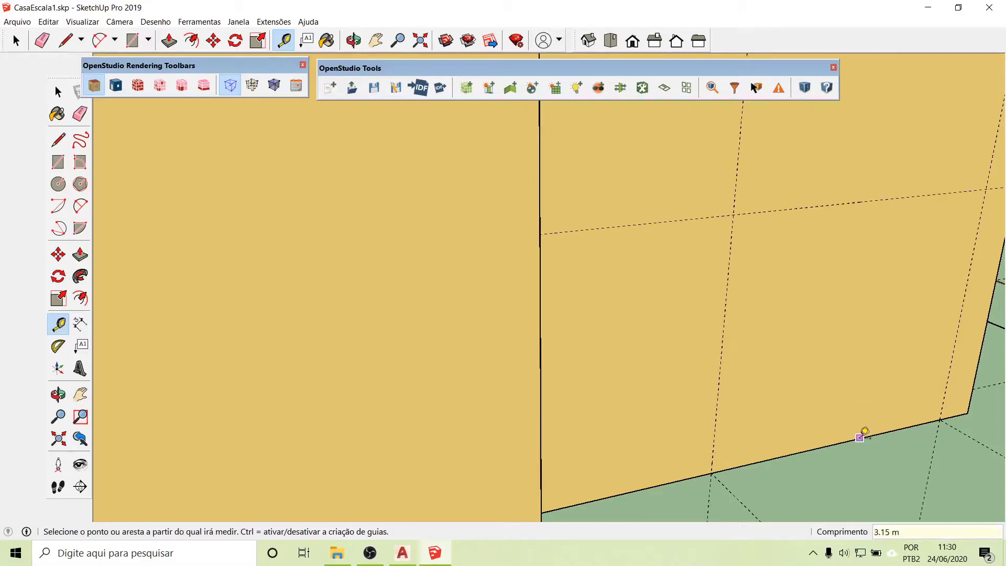
{"action": "left_click", "coordinate": [860, 437]}
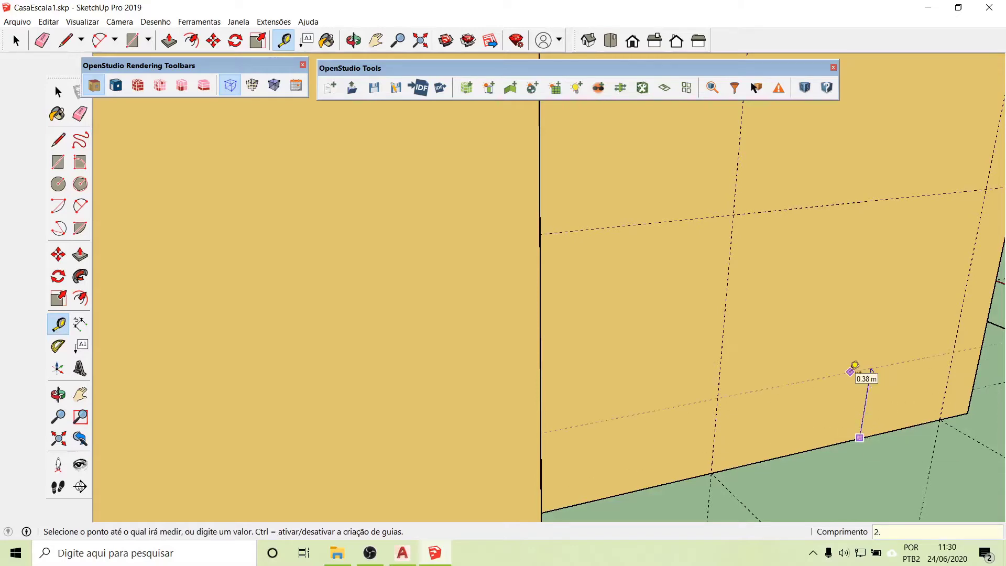
{"action": "type", "text": "2.1"}
{"action": "key", "text": "Return"}
{"action": "middle_click_drag", "start_coordinate": [855, 367], "coordinate": [535, 409]}
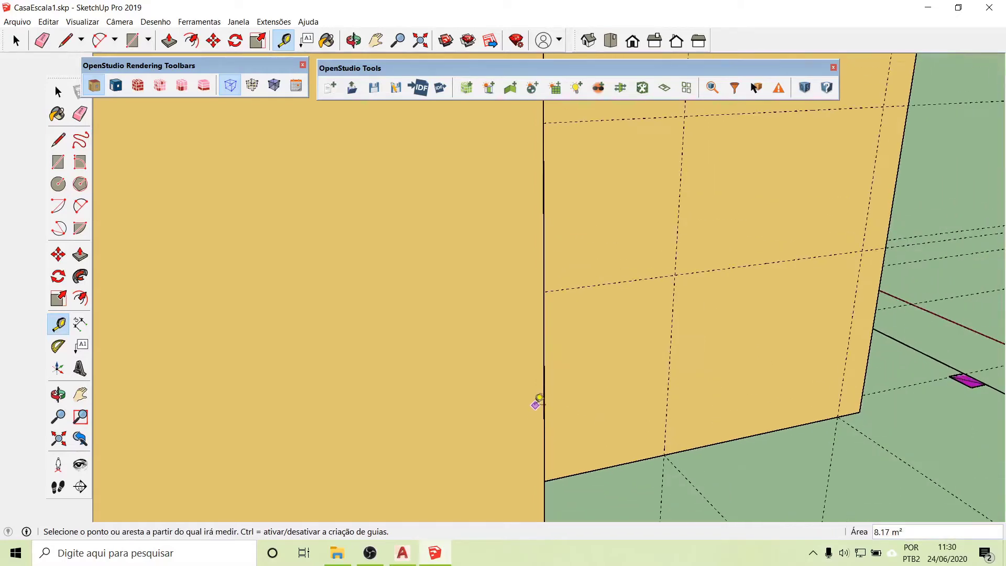
- Open the living room space for editing and show the rest of the model around it
{"action": "key", "text": "space"}
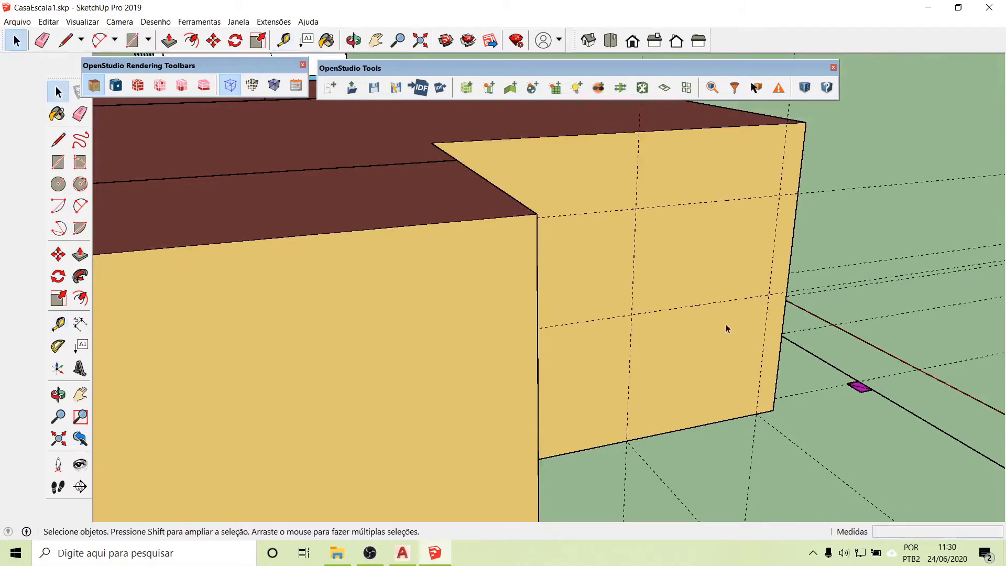
{"action": "key", "text": "ctrl+z"}
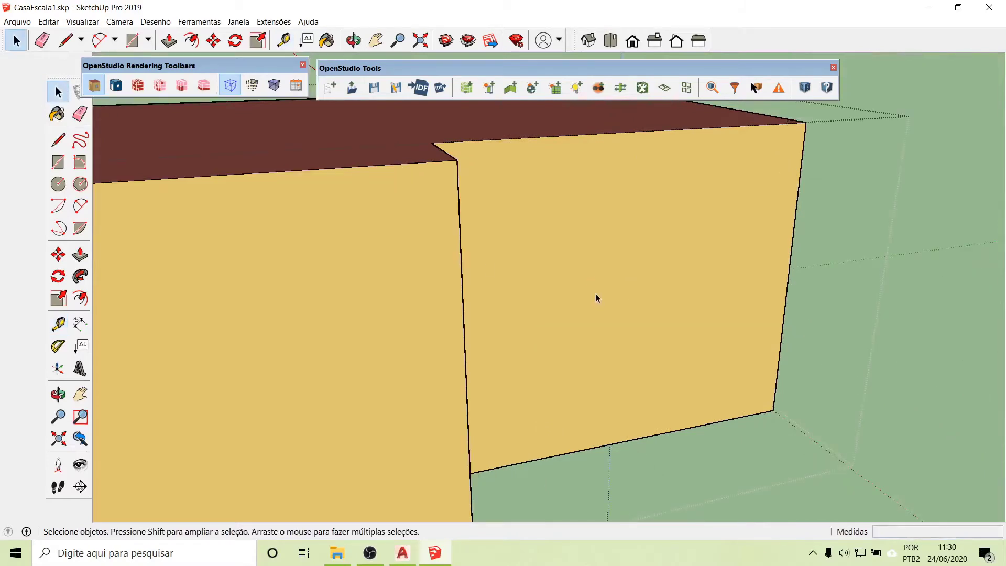
{"action": "middle_click_drag", "start_coordinate": [480, 268], "coordinate": [456, 243]}
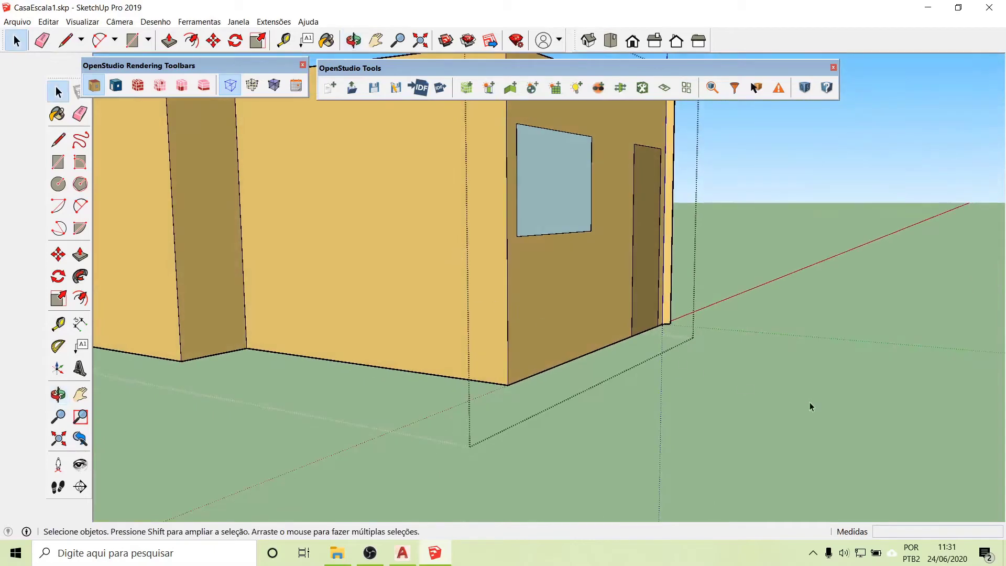
{"action": "scroll", "coordinate": [810, 406], "scroll_direction": "down", "scroll_amount": 6}
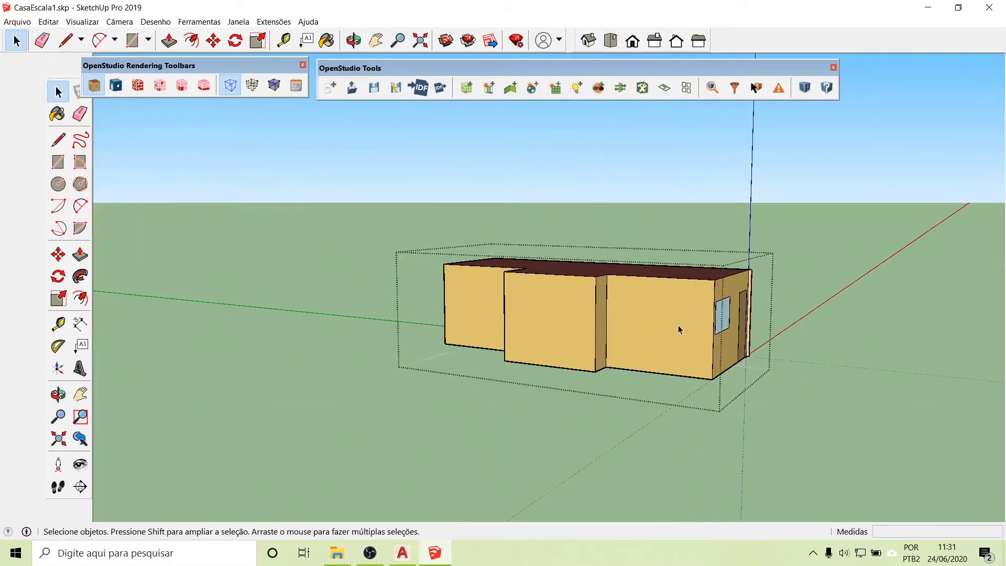
{"action": "left_click", "coordinate": [680, 330]}
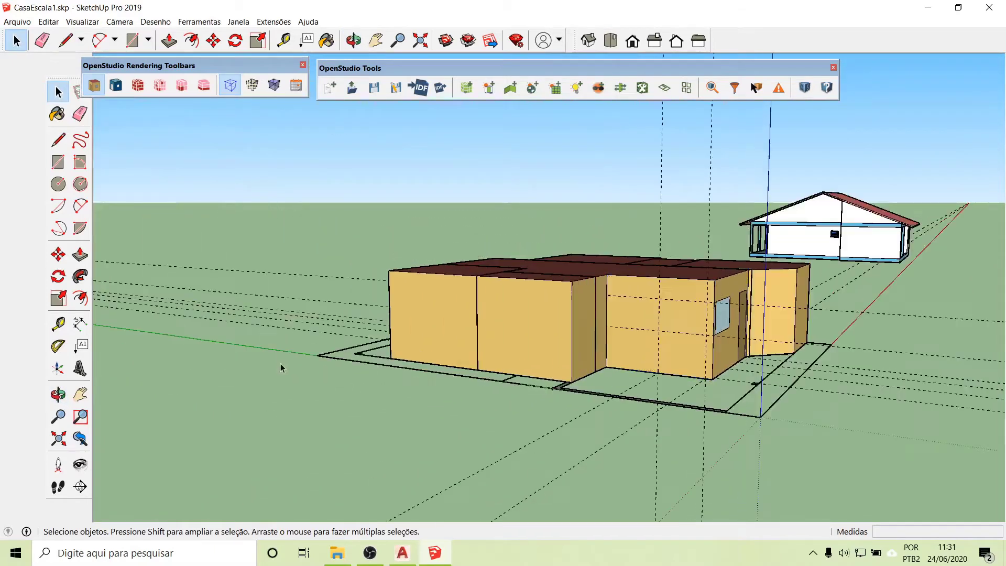
{"action": "middle_click_drag", "start_coordinate": [496, 326], "coordinate": [490, 420]}
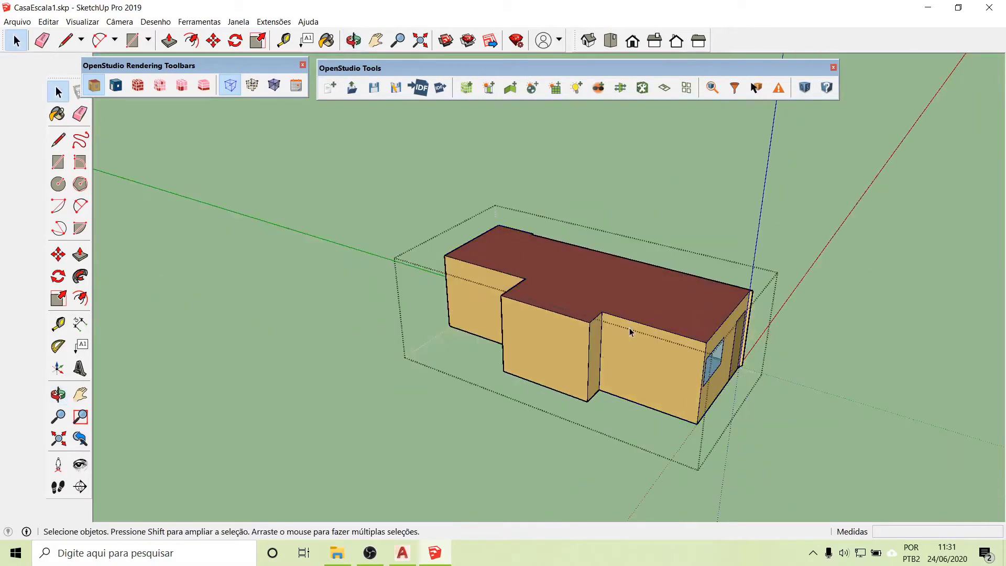
{"action": "left_click", "coordinate": [230, 87]}
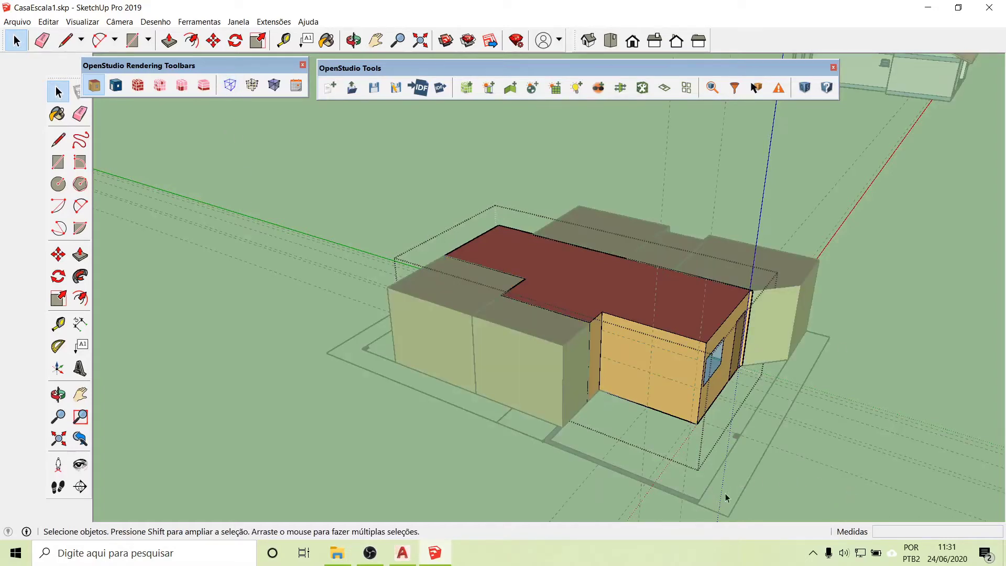
- Draw the 1.36 by 0.90 m window rectangle between the guide intersections on the living room's side wall
{"action": "scroll", "coordinate": [726, 497], "scroll_direction": "up", "scroll_amount": 5}
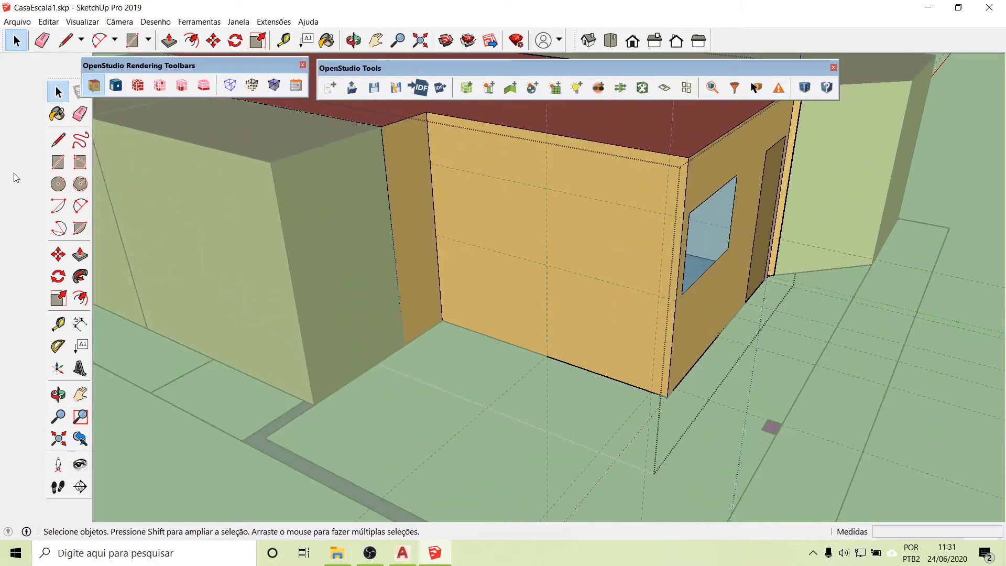
{"action": "left_click", "coordinate": [57, 162]}
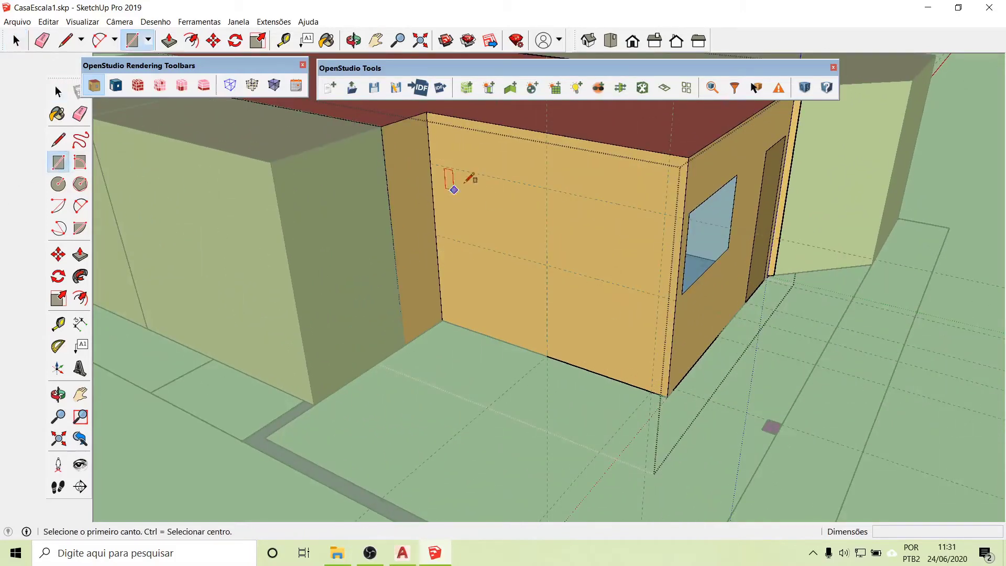
{"action": "left_click", "coordinate": [547, 189]}
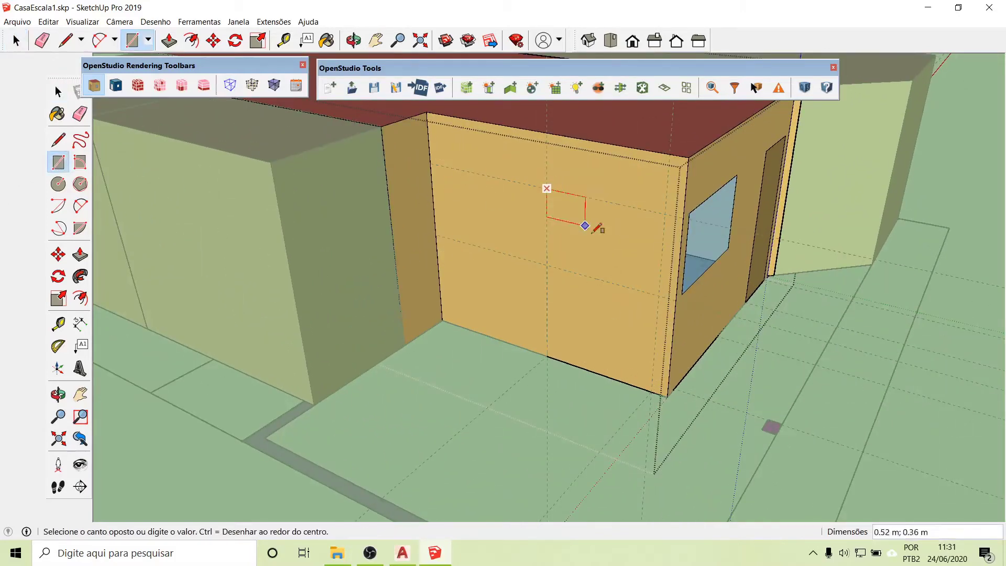
{"action": "left_click", "coordinate": [659, 294]}
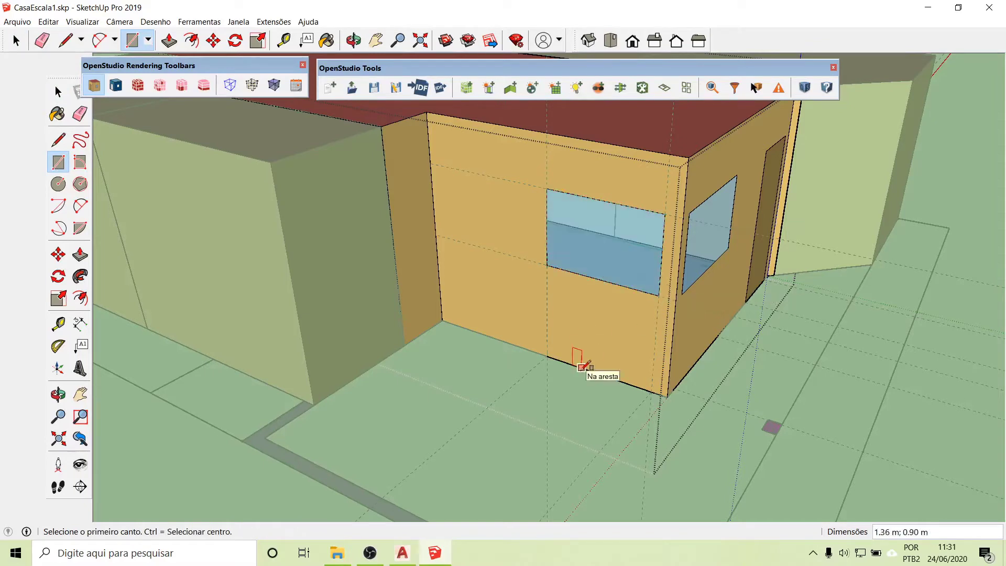
- Close the living room space and delete the guides around the house
{"action": "left_click", "coordinate": [58, 92]}
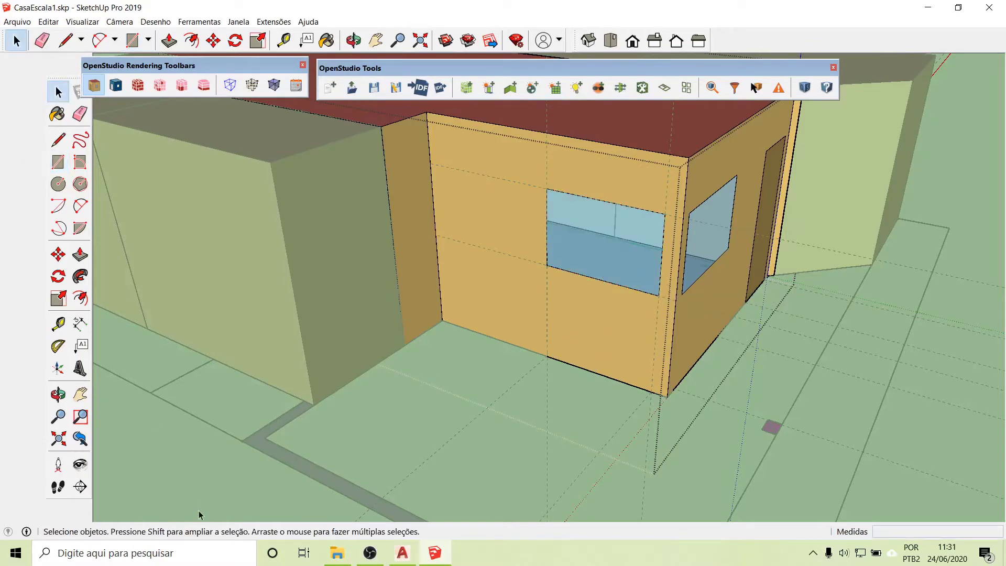
{"action": "left_click", "coordinate": [190, 486]}
{"action": "scroll", "coordinate": [503, 339], "scroll_direction": "down", "scroll_amount": 8}
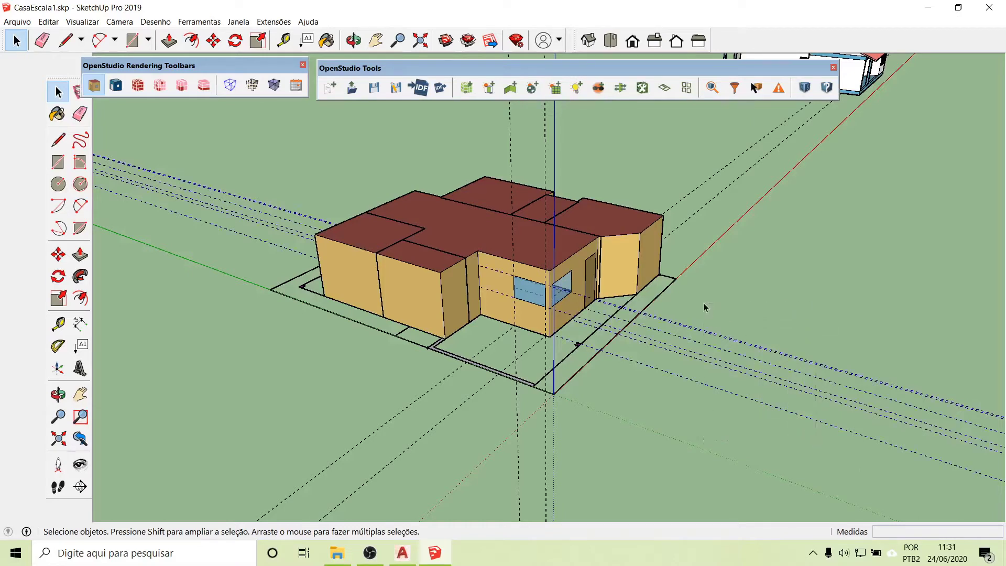
{"action": "key", "text": "Delete"}
- Place floor plan guides through both ends of the bathroom window drawn along the outer wall, viewing the plan from below
{"action": "double_click", "coordinate": [417, 292]}
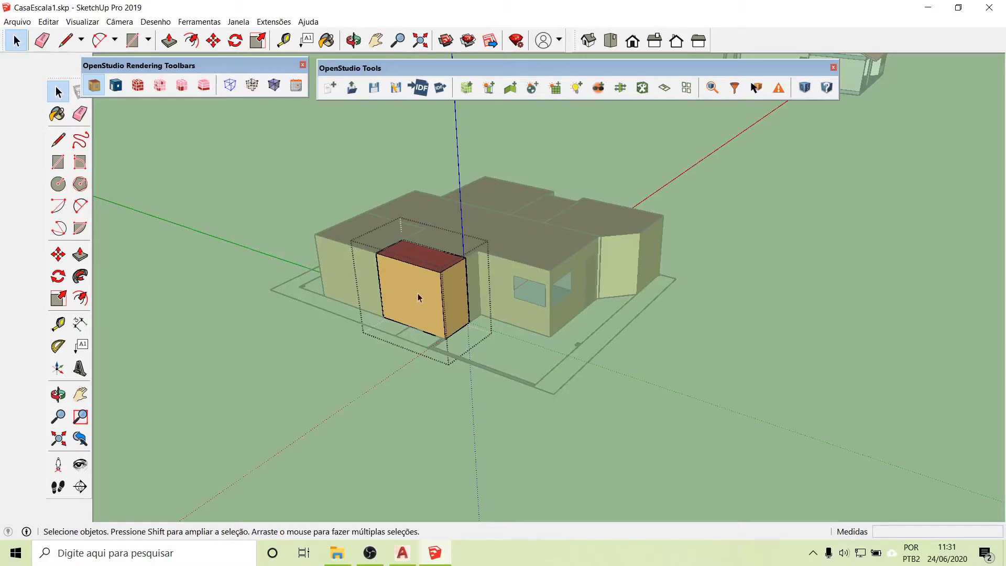
{"action": "left_click", "coordinate": [304, 320]}
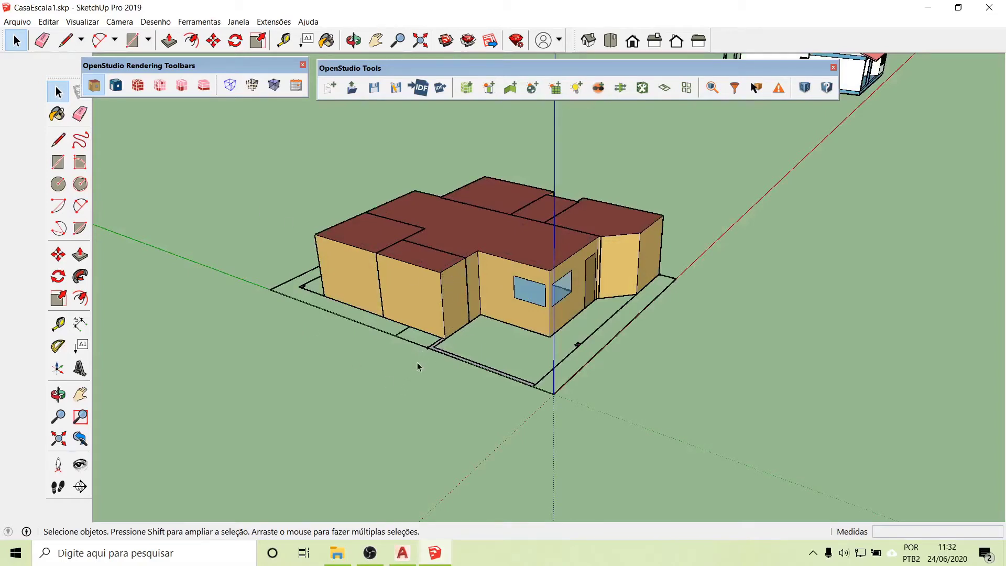
{"action": "middle_click_drag", "start_coordinate": [414, 370], "coordinate": [512, 146]}
{"action": "scroll", "coordinate": [419, 242], "scroll_direction": "up", "scroll_amount": 5}
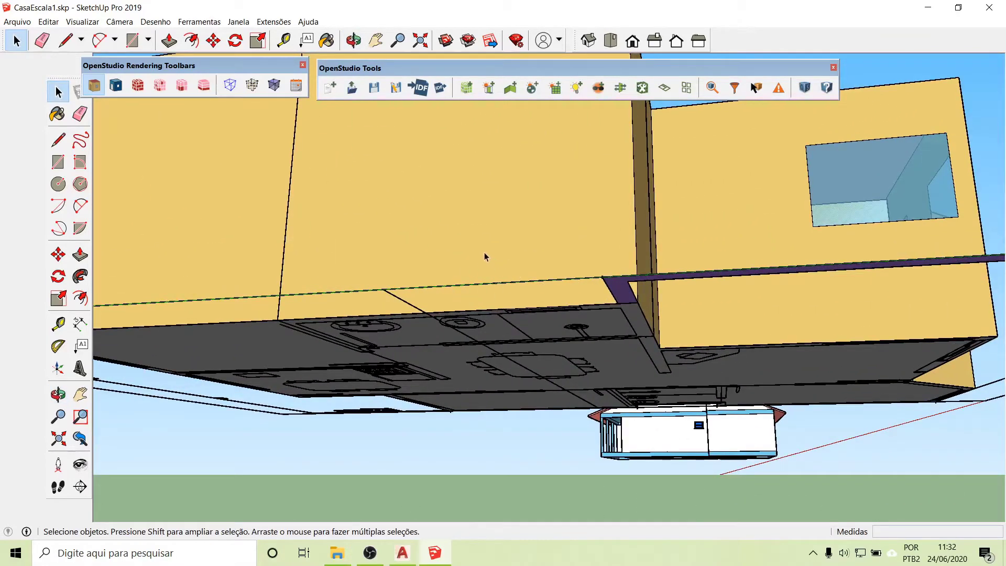
{"action": "middle_click_drag", "start_coordinate": [534, 270], "coordinate": [507, 162]}
{"action": "scroll", "coordinate": [507, 162], "scroll_direction": "up", "scroll_amount": 5}
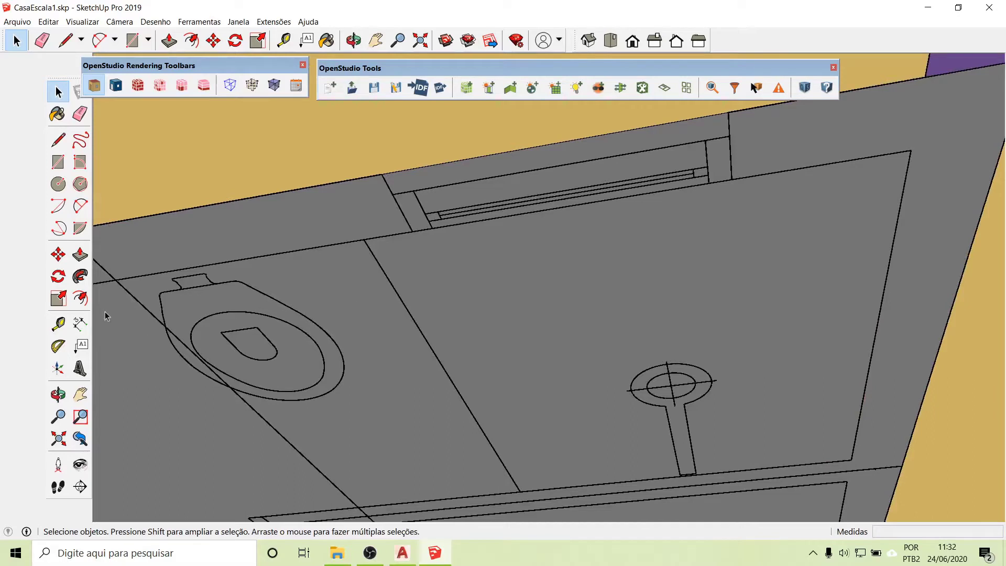
{"action": "left_click", "coordinate": [57, 324]}
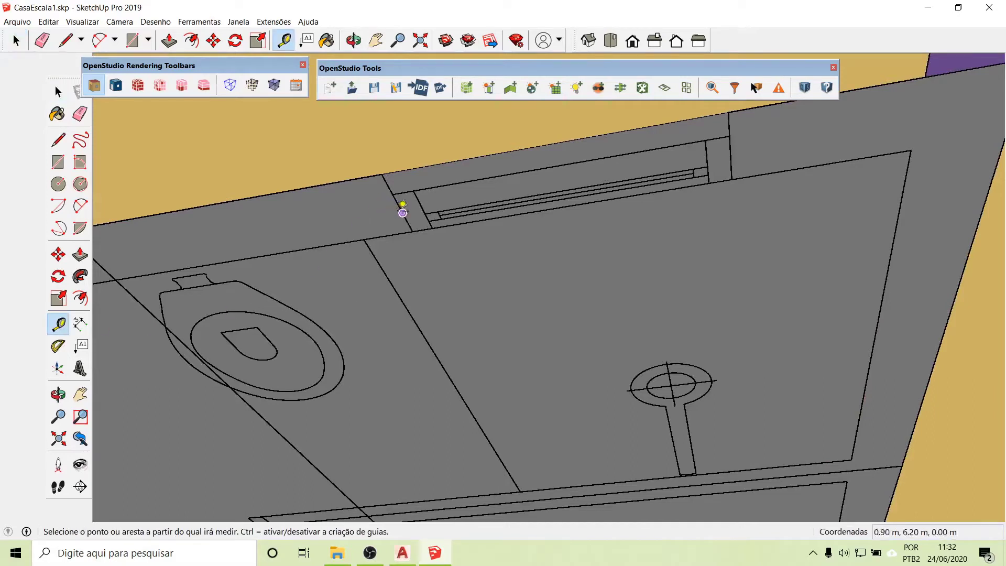
{"action": "left_click", "coordinate": [400, 203]}
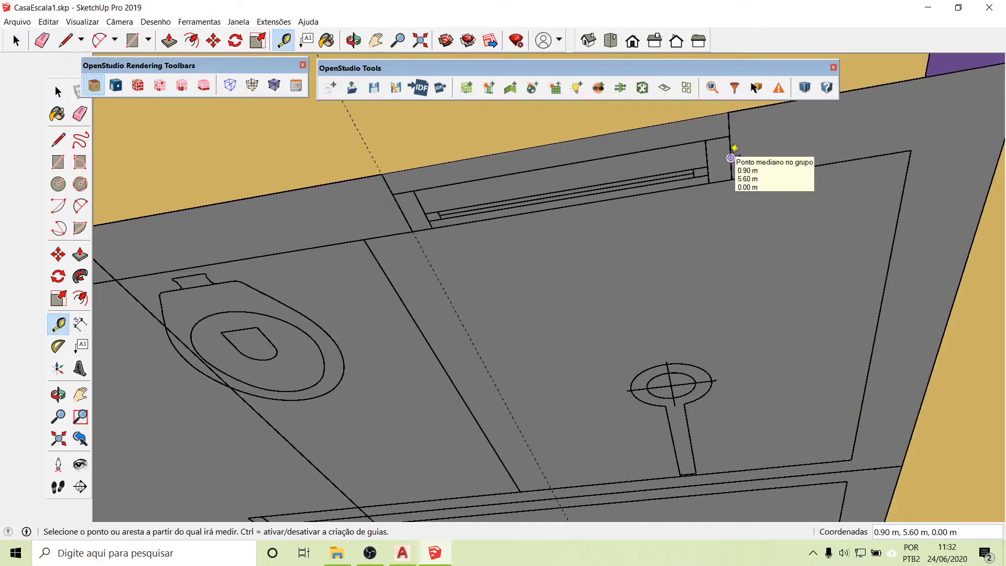
- Place two vertical guides on the bathroom's outer wall, aligned with the floor guides at the window's ends
{"action": "middle_click_drag", "start_coordinate": [575, 134], "coordinate": [582, 379]}
{"action": "scroll", "coordinate": [582, 380], "scroll_direction": "down", "scroll_amount": 6}
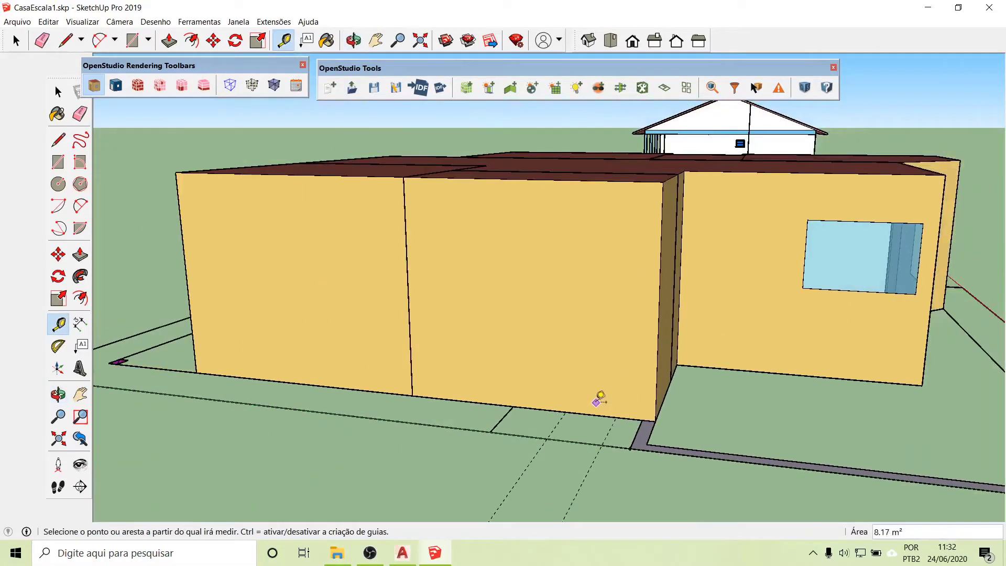
{"action": "scroll", "coordinate": [600, 401], "scroll_direction": "up", "scroll_amount": 5}
{"action": "middle_click_drag", "start_coordinate": [613, 409], "coordinate": [846, 381]}
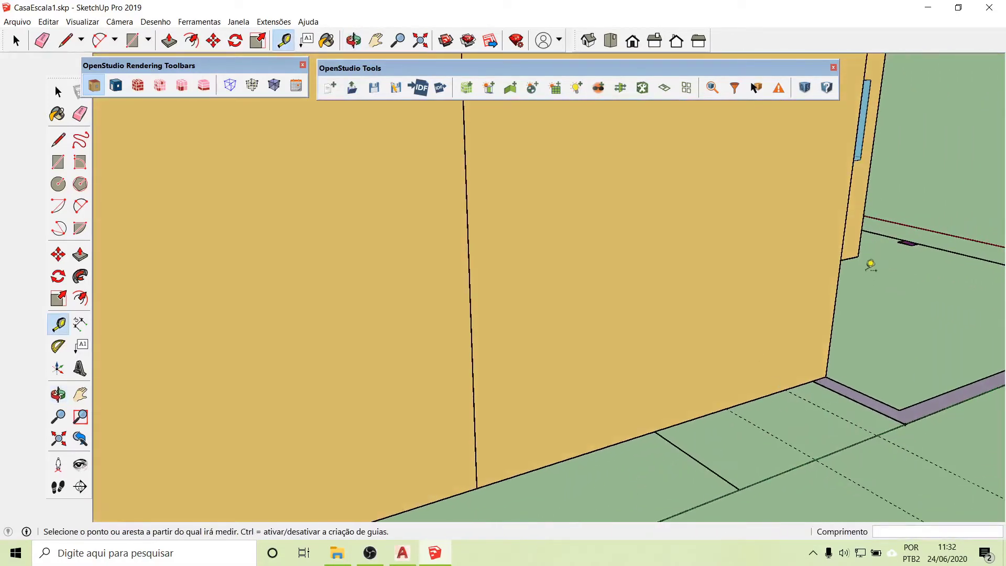
{"action": "left_click", "coordinate": [842, 253]}
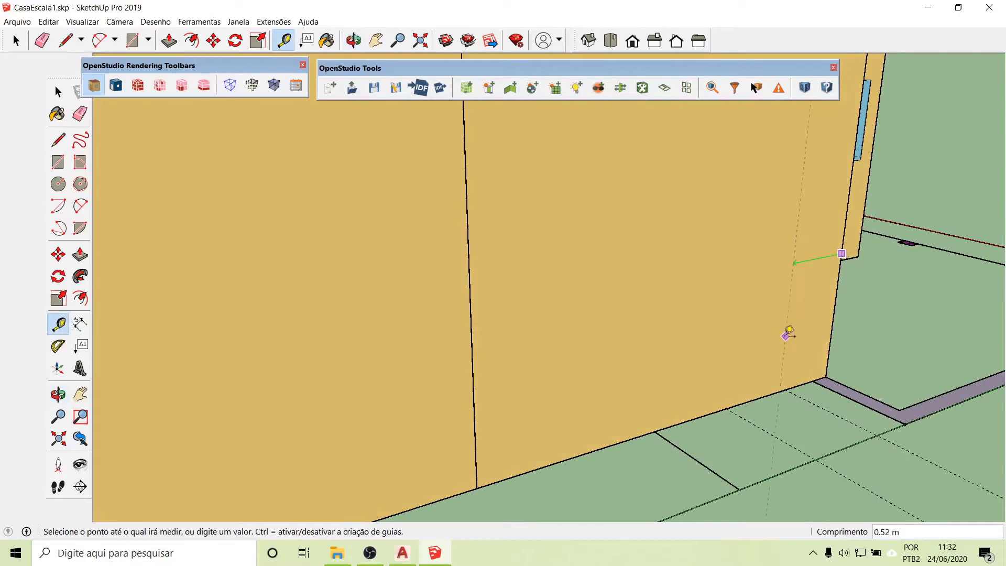
{"action": "left_click", "coordinate": [787, 389]}
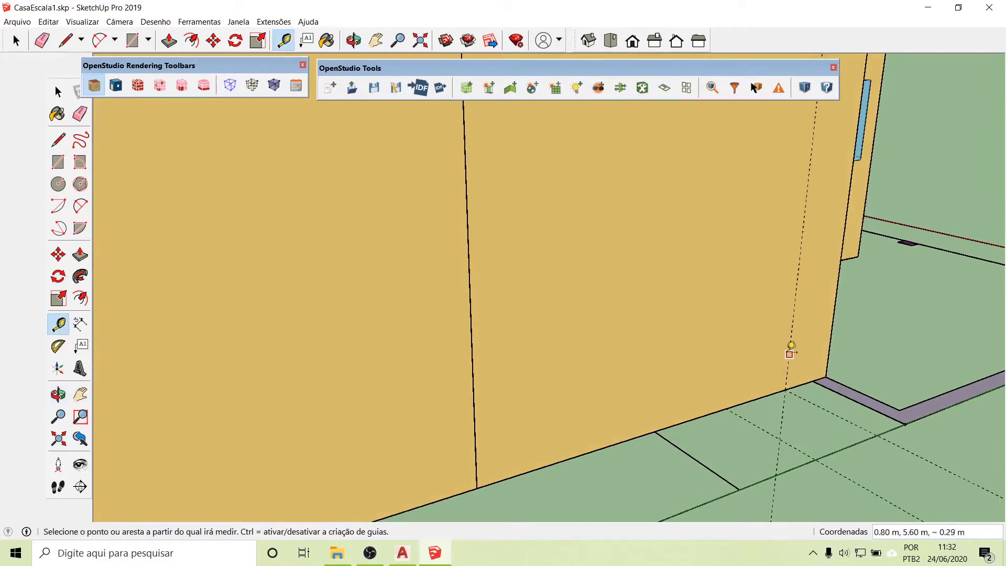
{"action": "left_click", "coordinate": [791, 345]}
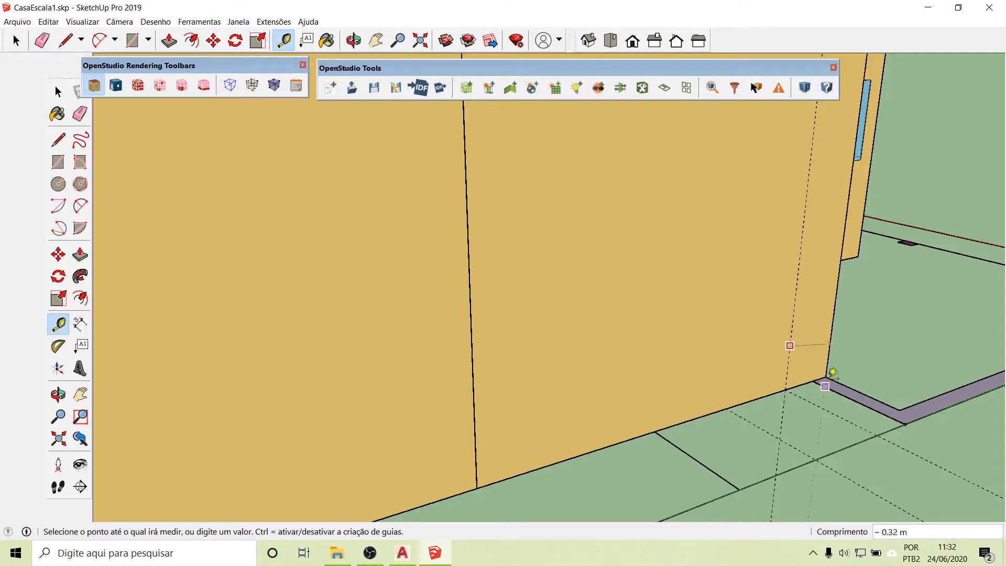
{"action": "left_click", "coordinate": [726, 396]}
- Place horizontal guides on the bathroom's outer wall 1.60 m and 2.1 m above its base edge
{"action": "left_click", "coordinate": [760, 397]}
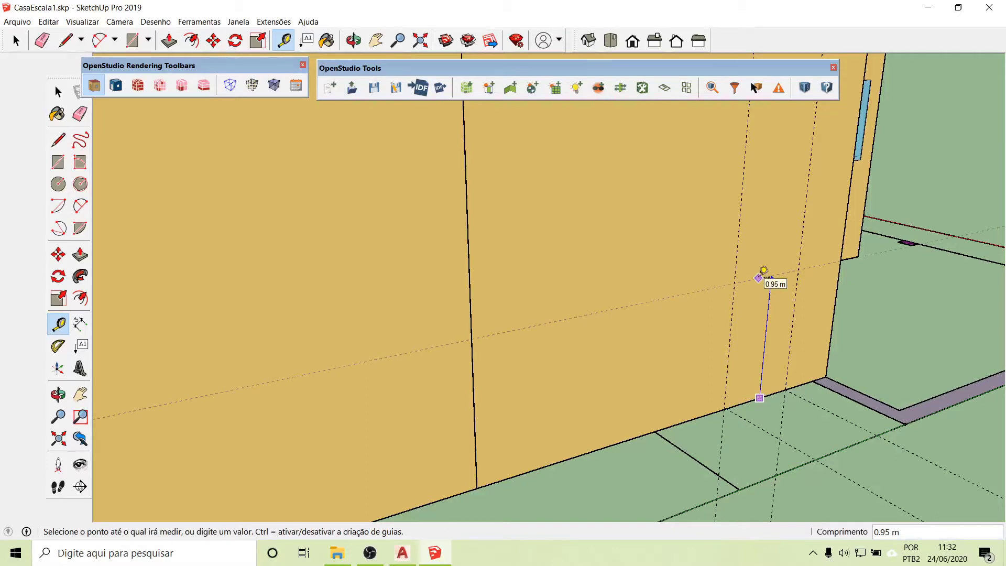
{"action": "type", "text": "1.60"}
{"action": "key", "text": "Return"}
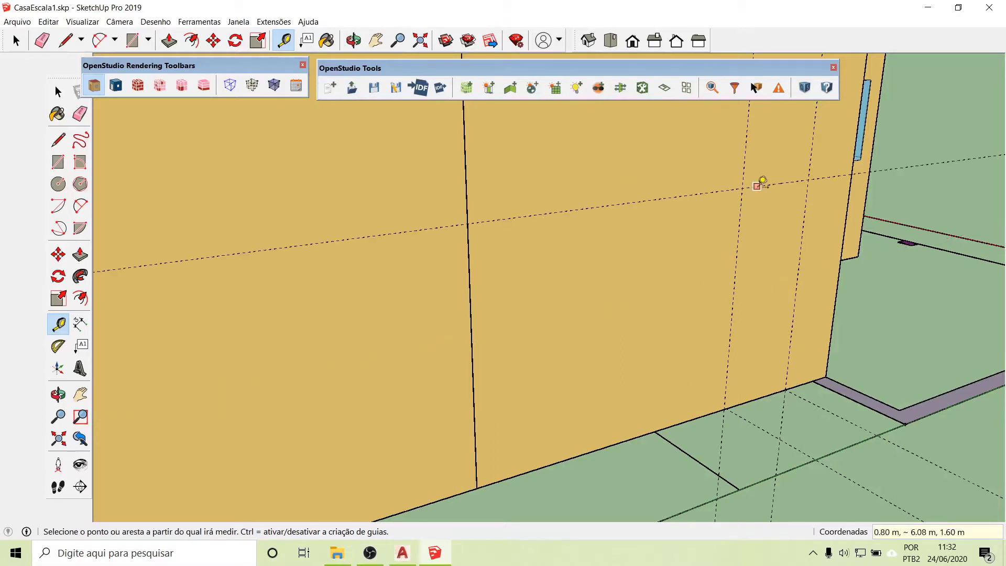
{"action": "left_click", "coordinate": [758, 186]}
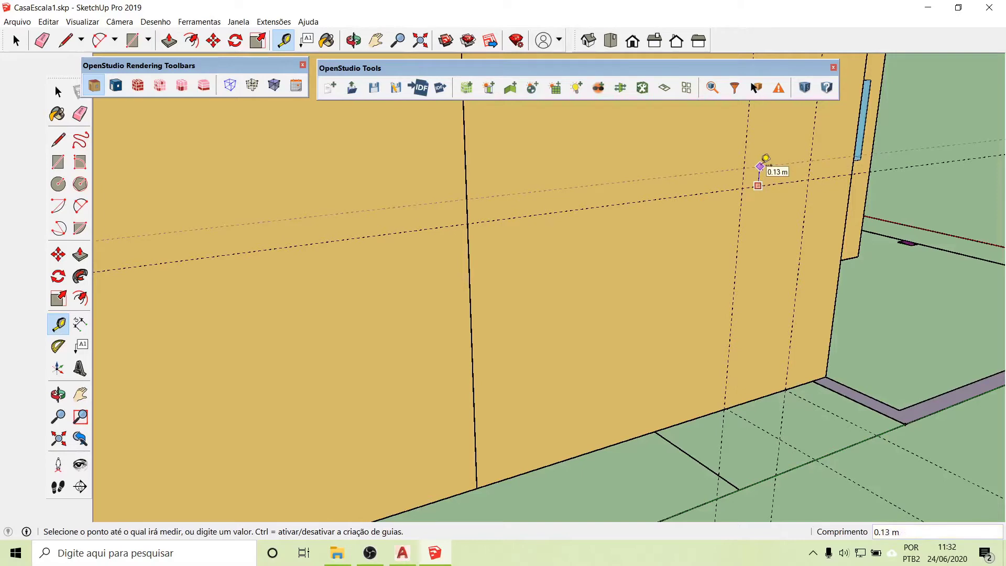
{"action": "key", "text": "Escape"}
{"action": "left_click", "coordinate": [751, 399]}
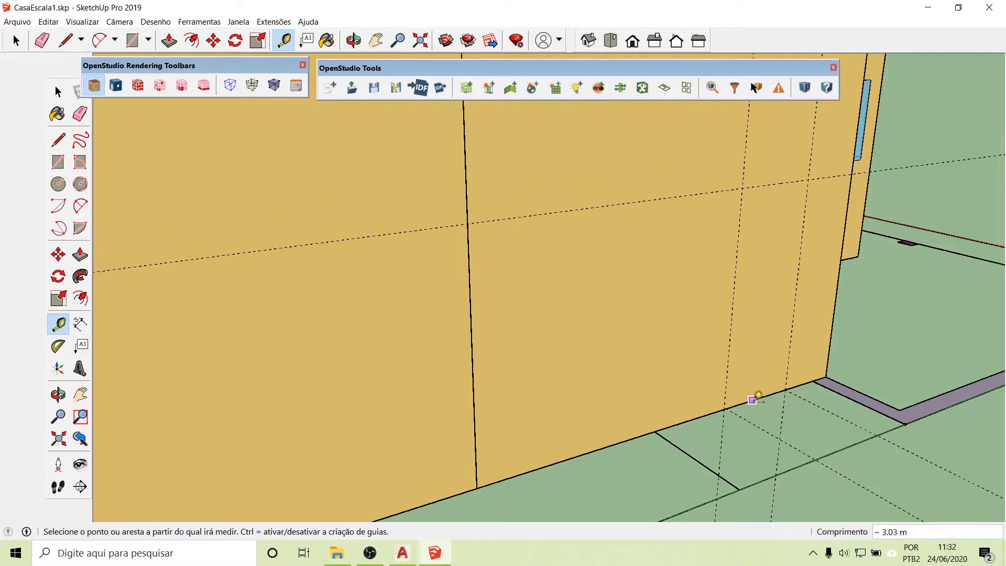
{"action": "type", "text": "2.1"}
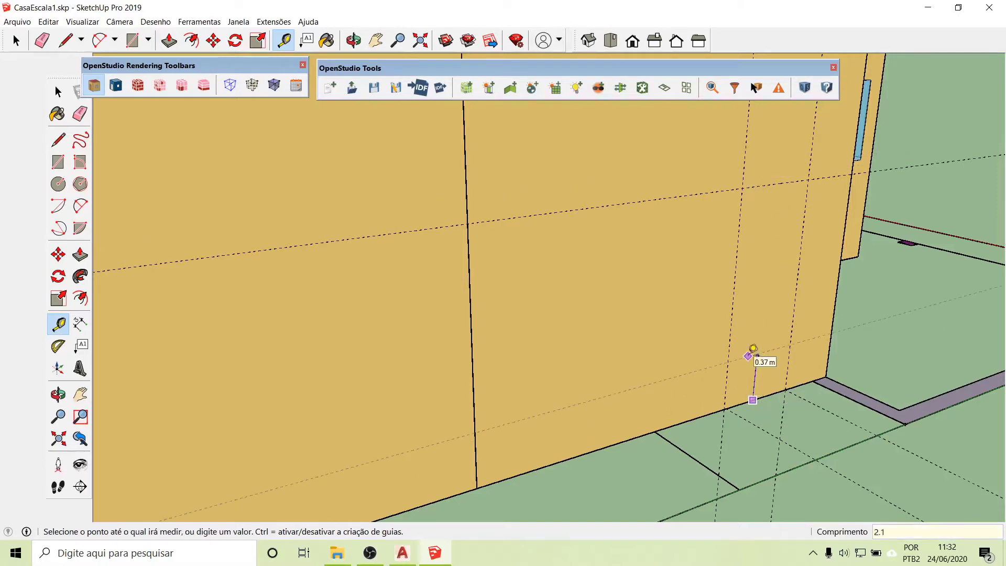
{"action": "key", "text": "Return"}
{"action": "scroll", "coordinate": [741, 370], "scroll_direction": "down", "scroll_amount": 2}
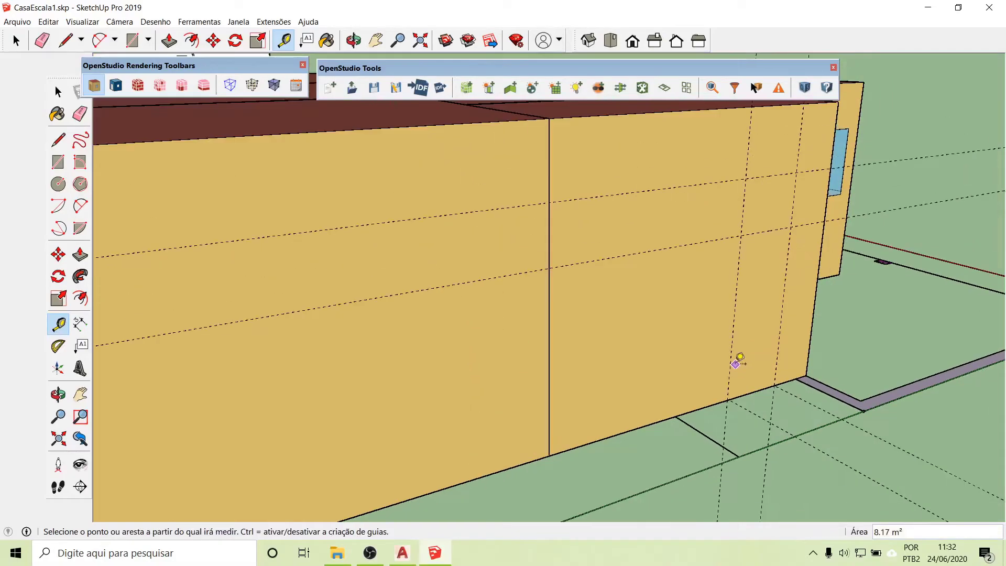
{"action": "scroll", "coordinate": [739, 362], "scroll_direction": "down", "scroll_amount": 4}
{"action": "middle_click_drag", "start_coordinate": [577, 379], "coordinate": [386, 340]}
{"action": "left_click", "coordinate": [57, 92]}
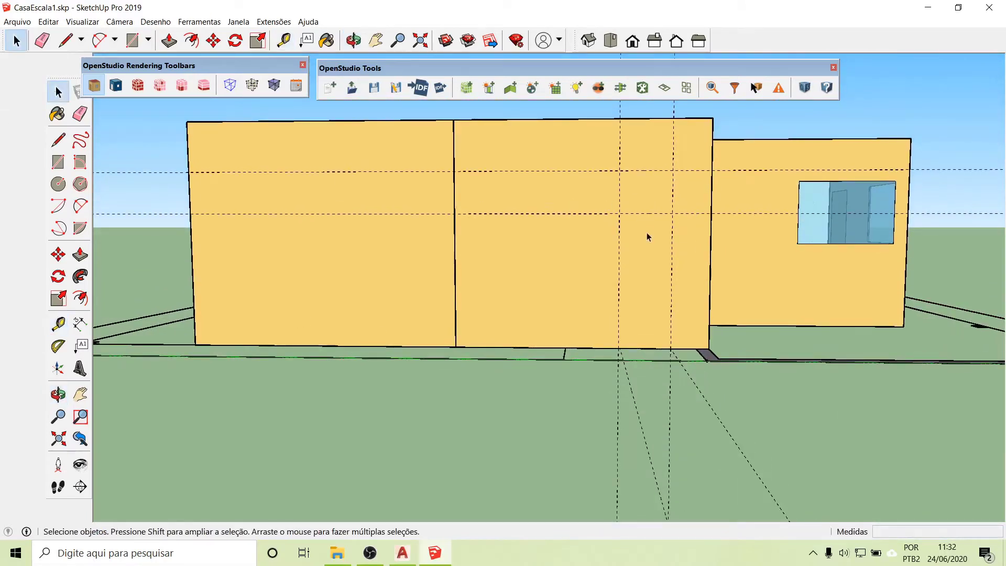
- Inside the bathroom space, draw a 0.62 by 0.50 m window rectangle on the outer wall between the guide intersections, and close the space
{"action": "double_click", "coordinate": [644, 281]}
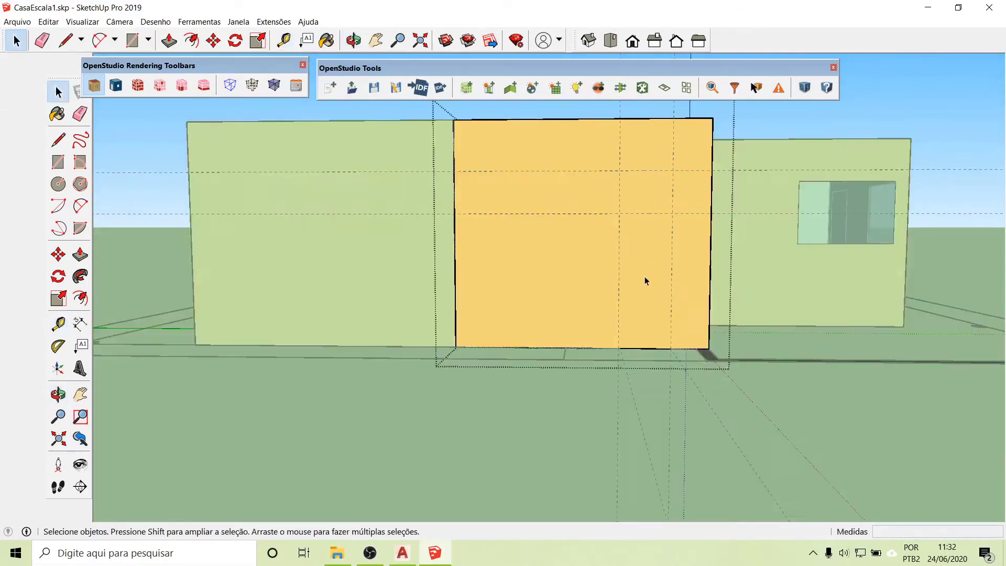
{"action": "left_click", "coordinate": [58, 162]}
{"action": "left_click", "coordinate": [619, 213]}
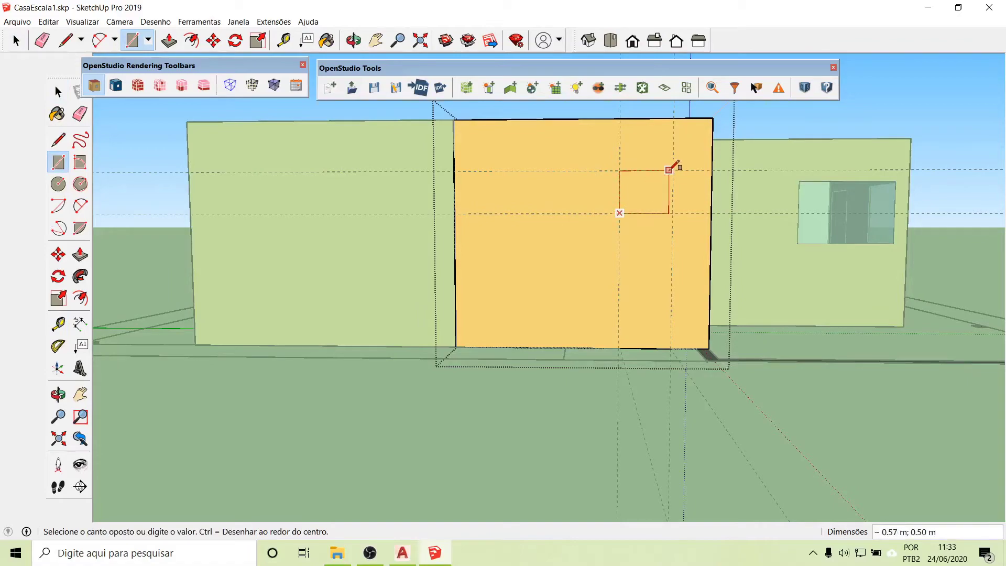
{"action": "left_click", "coordinate": [673, 171]}
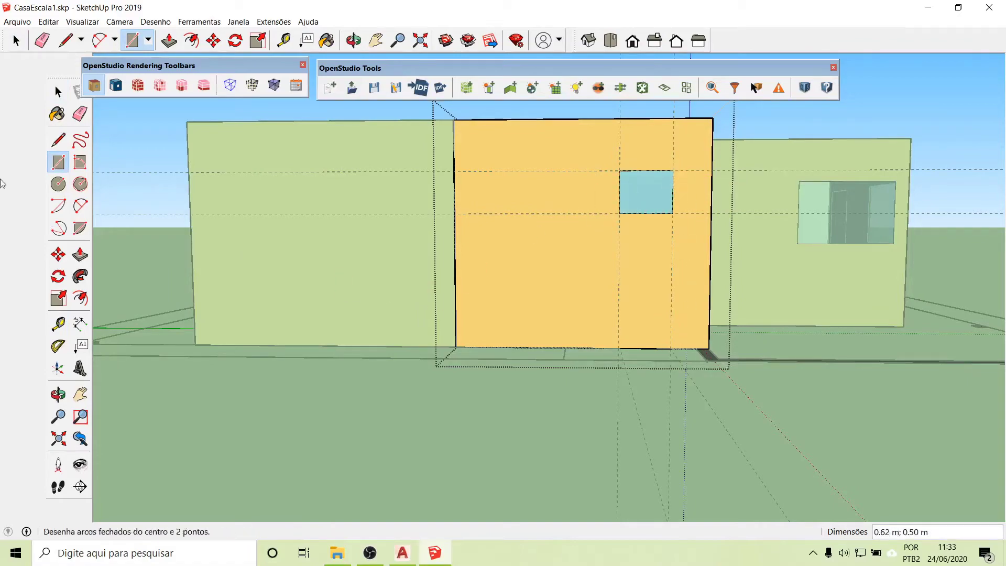
{"action": "left_click", "coordinate": [58, 92]}
{"action": "left_click", "coordinate": [260, 430]}
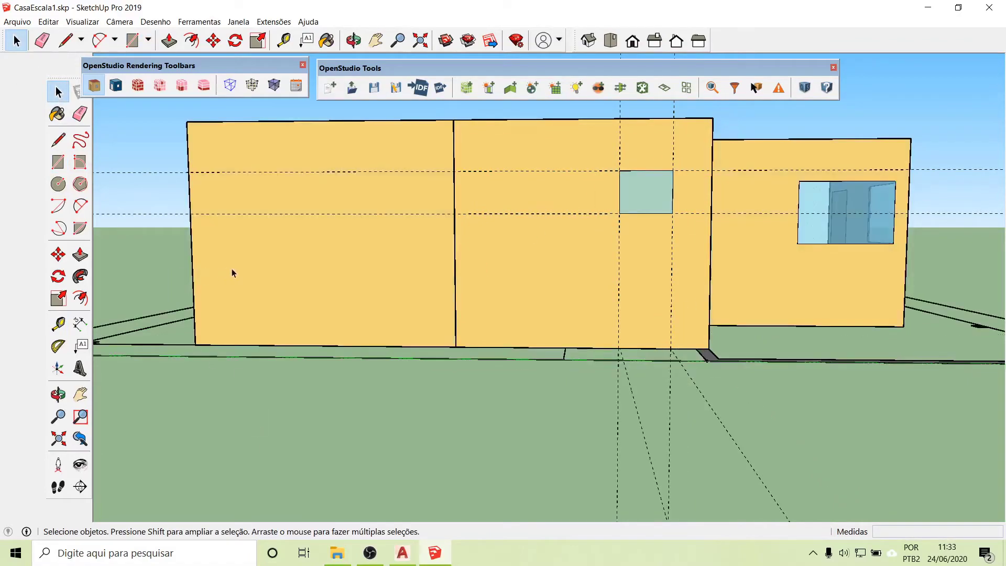
- Examine the floor plan from below for the windows along the outer wall of the dining area and the adjacent room
{"action": "middle_click_drag", "start_coordinate": [231, 268], "coordinate": [730, 337]}
{"action": "scroll", "coordinate": [875, 408], "scroll_direction": "up", "scroll_amount": 3}
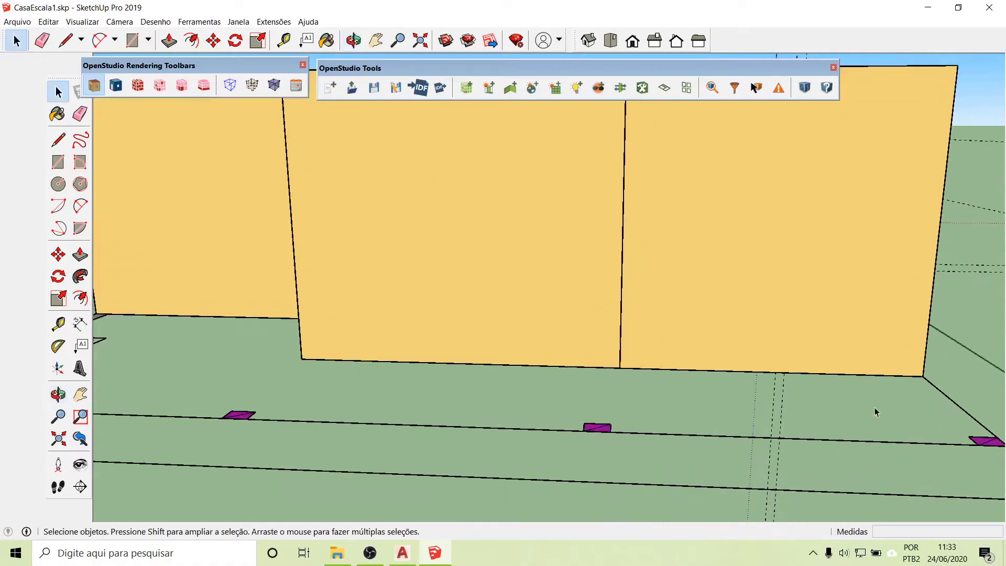
{"action": "middle_click_drag", "start_coordinate": [875, 408], "coordinate": [607, 130]}
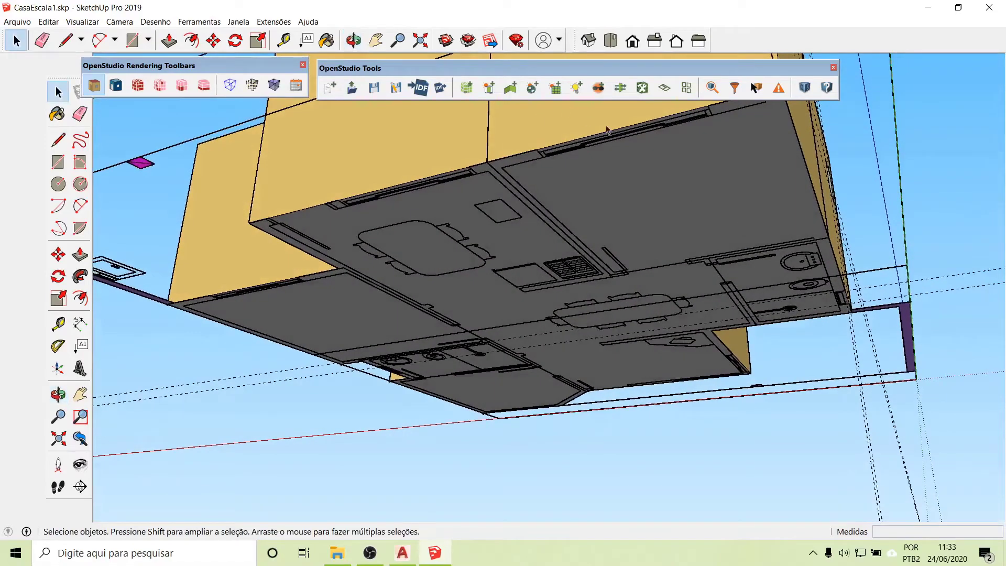
{"action": "scroll", "coordinate": [519, 411], "scroll_direction": "down", "scroll_amount": 5}
{"action": "scroll", "coordinate": [508, 346], "scroll_direction": "up", "scroll_amount": 3}
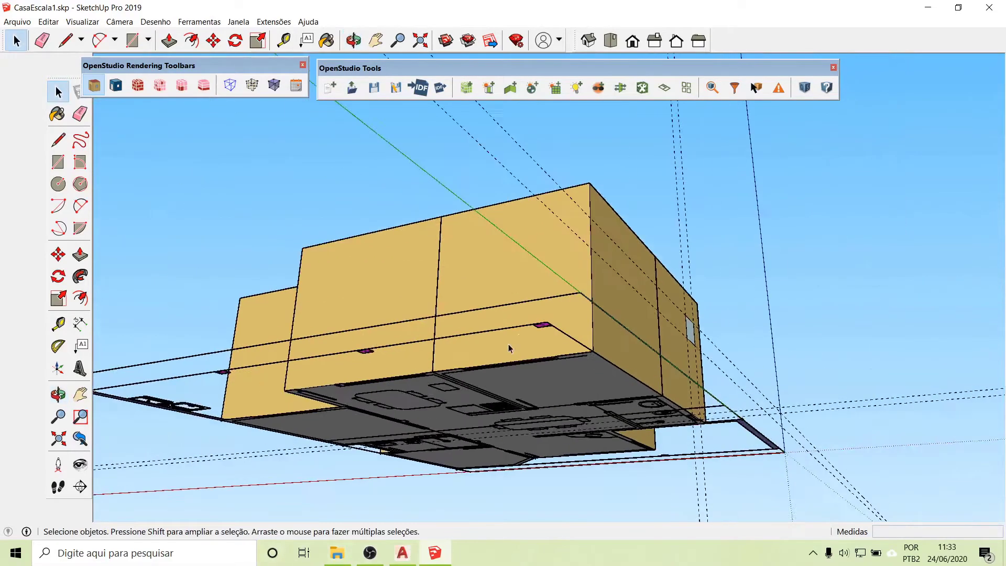
- Create guide lines along both end edges of the corner room's window on the floor plan under the house
{"action": "scroll", "coordinate": [509, 344], "scroll_direction": "up", "scroll_amount": 4}
{"action": "middle_click_drag", "start_coordinate": [507, 386], "coordinate": [464, 272]}
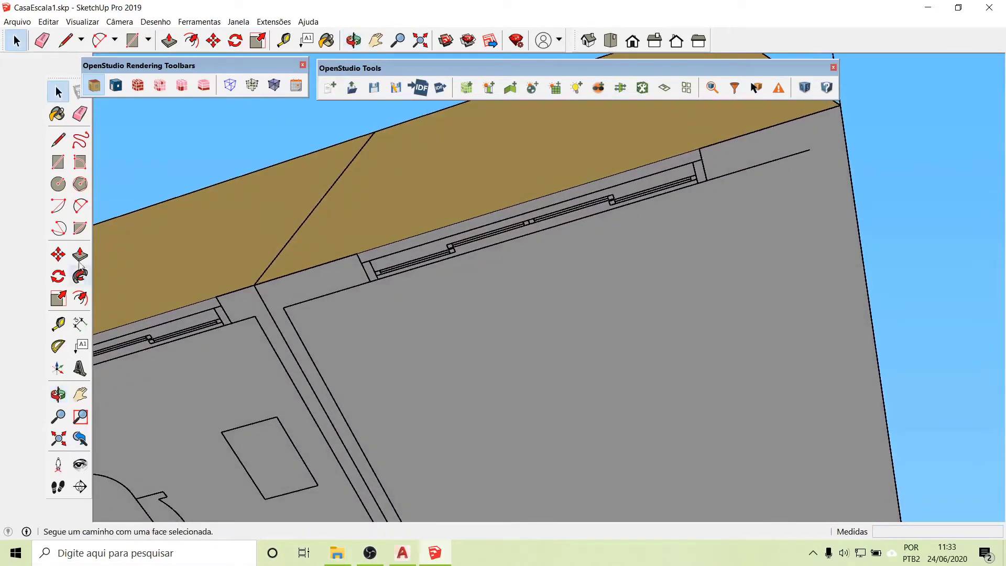
{"action": "left_click", "coordinate": [58, 324]}
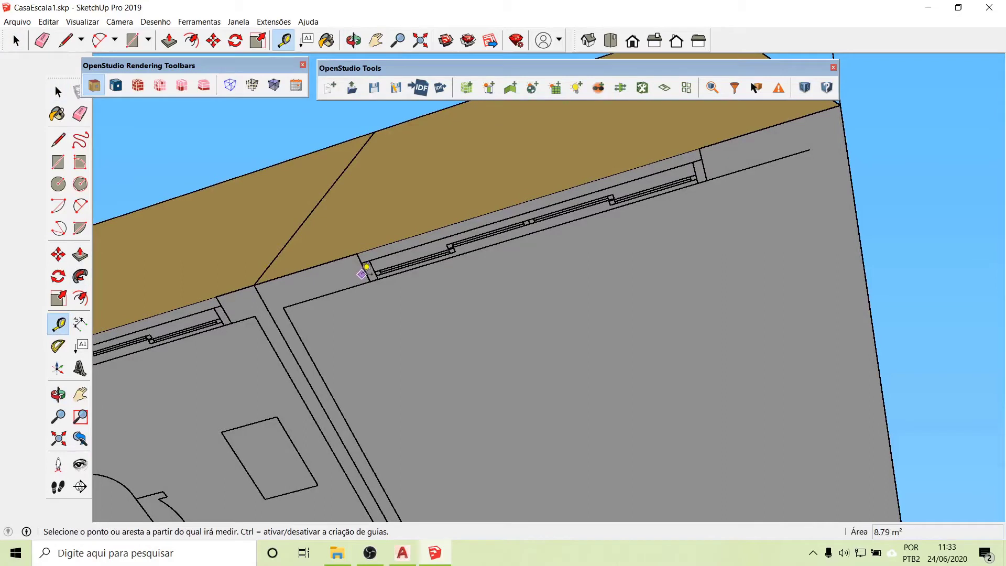
{"action": "double_click", "coordinate": [367, 267]}
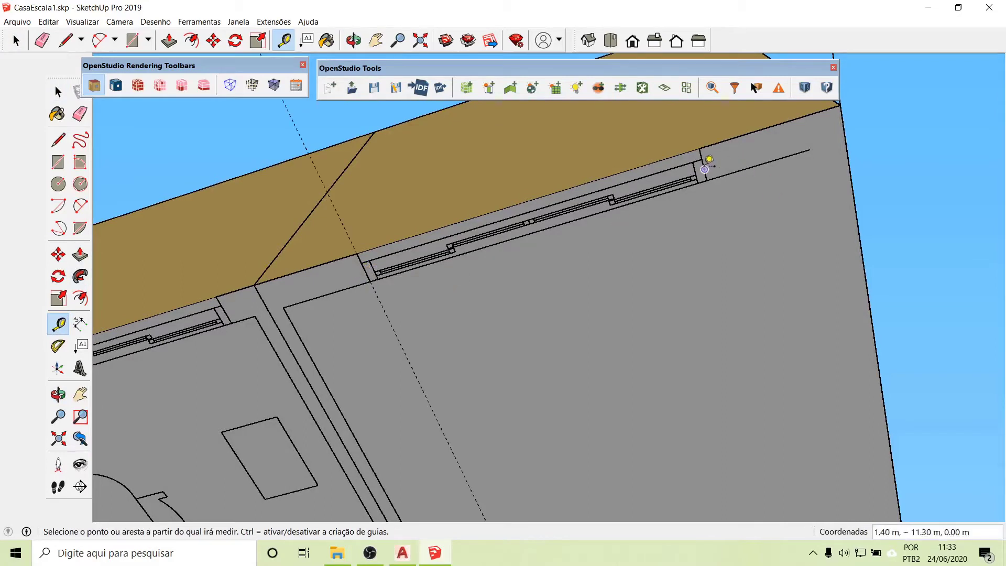
{"action": "double_click", "coordinate": [703, 164]}
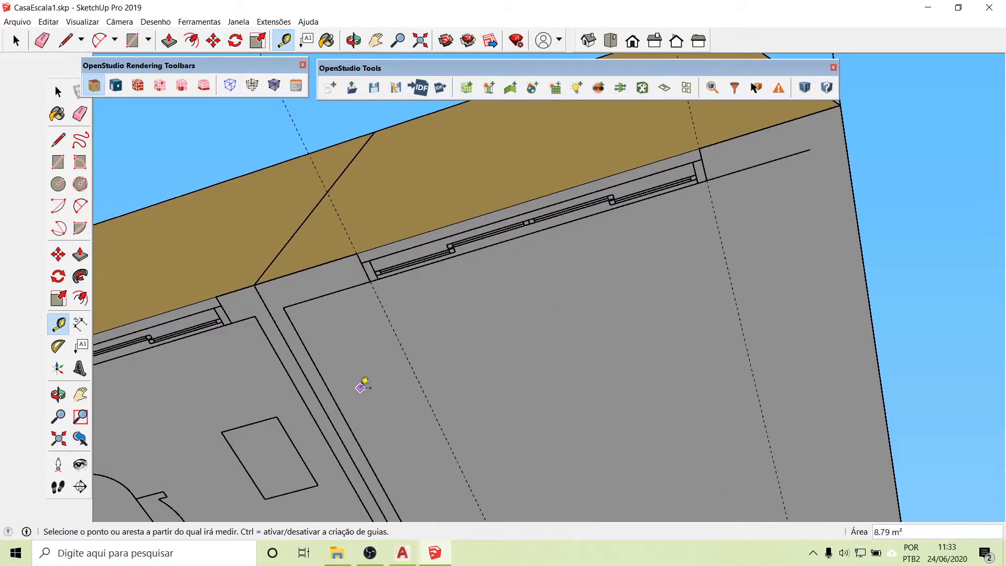
- Add a guide line along the dining room window's end nearest the partition wall on the floor plan
{"action": "scroll", "coordinate": [862, 334], "scroll_direction": "down", "scroll_amount": 1}
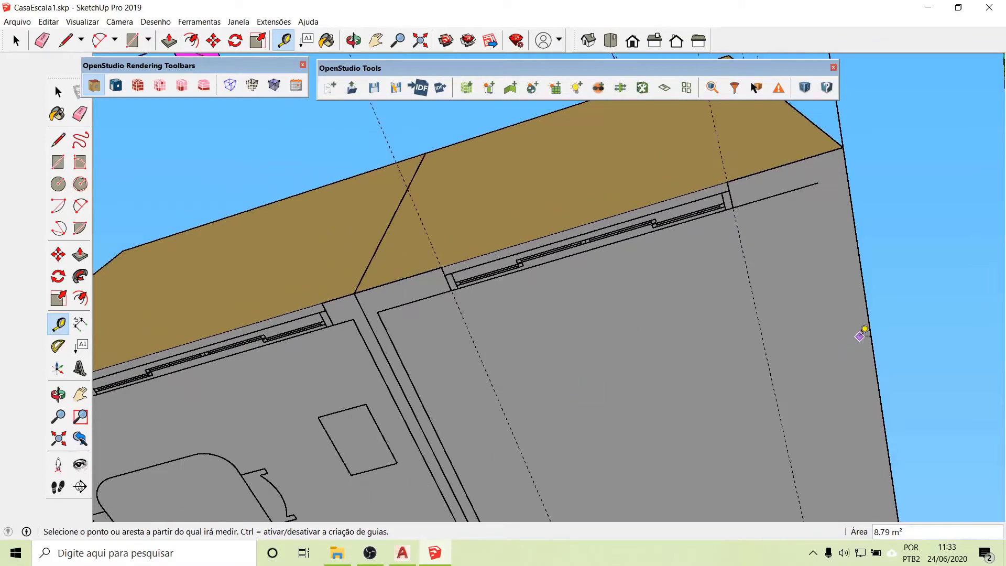
{"action": "scroll", "coordinate": [864, 331], "scroll_direction": "down", "scroll_amount": 2}
{"action": "scroll", "coordinate": [236, 395], "scroll_direction": "up", "scroll_amount": 3}
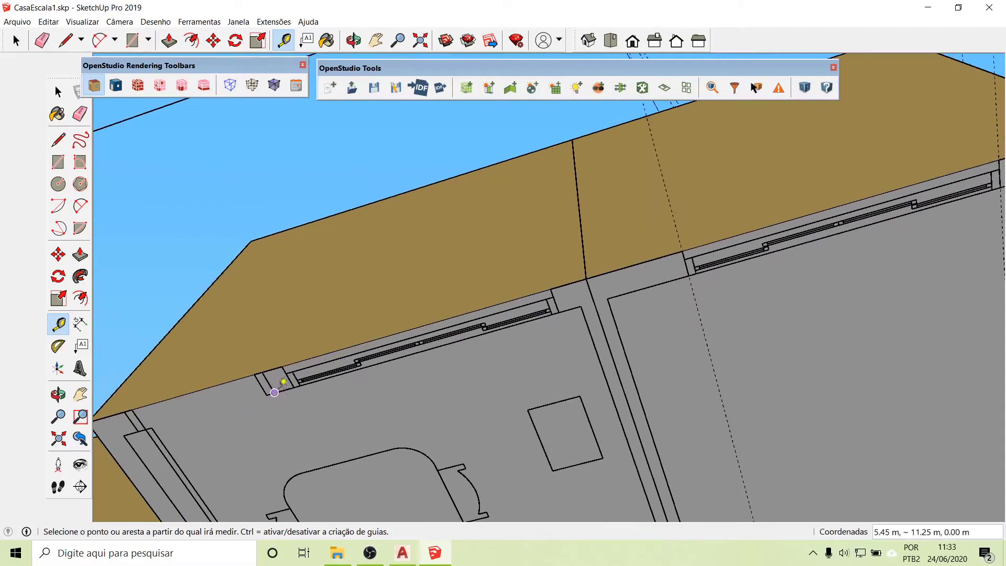
{"action": "left_click", "coordinate": [287, 364]}
{"action": "key", "text": "Escape"}
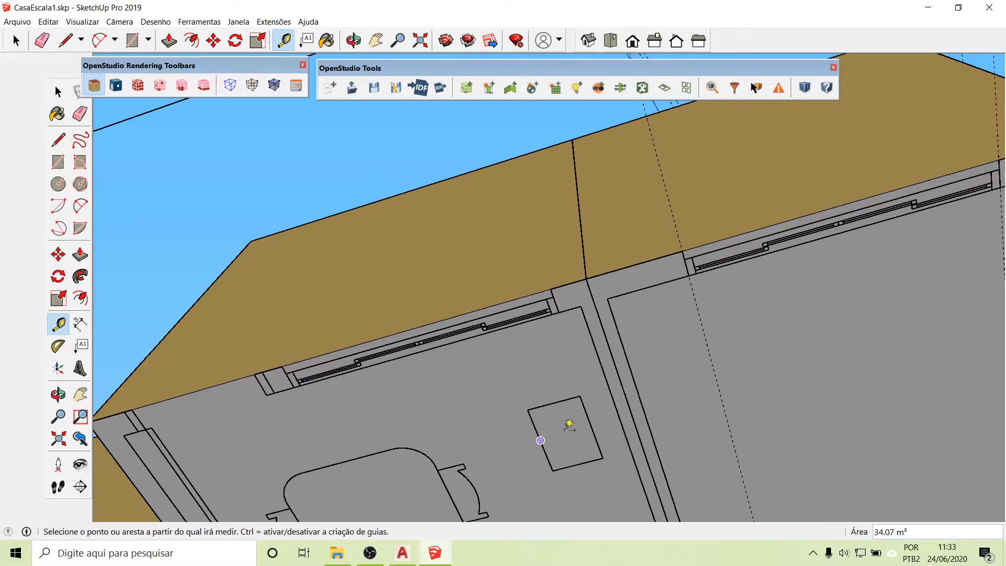
{"action": "scroll", "coordinate": [678, 413], "scroll_direction": "down", "scroll_amount": 4}
{"action": "middle_click_drag", "start_coordinate": [613, 356], "coordinate": [629, 351]}
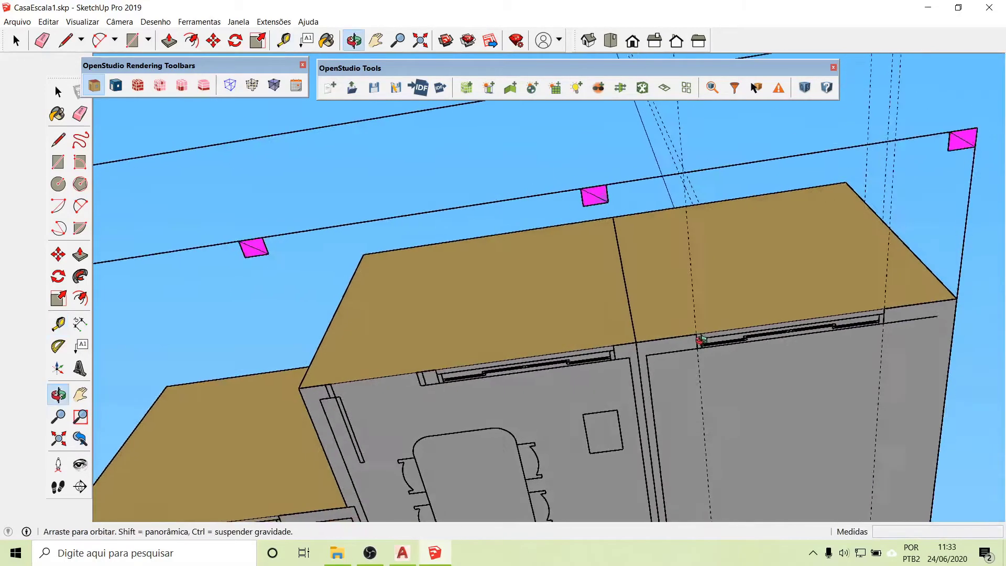
{"action": "scroll", "coordinate": [643, 345], "scroll_direction": "up", "scroll_amount": 5}
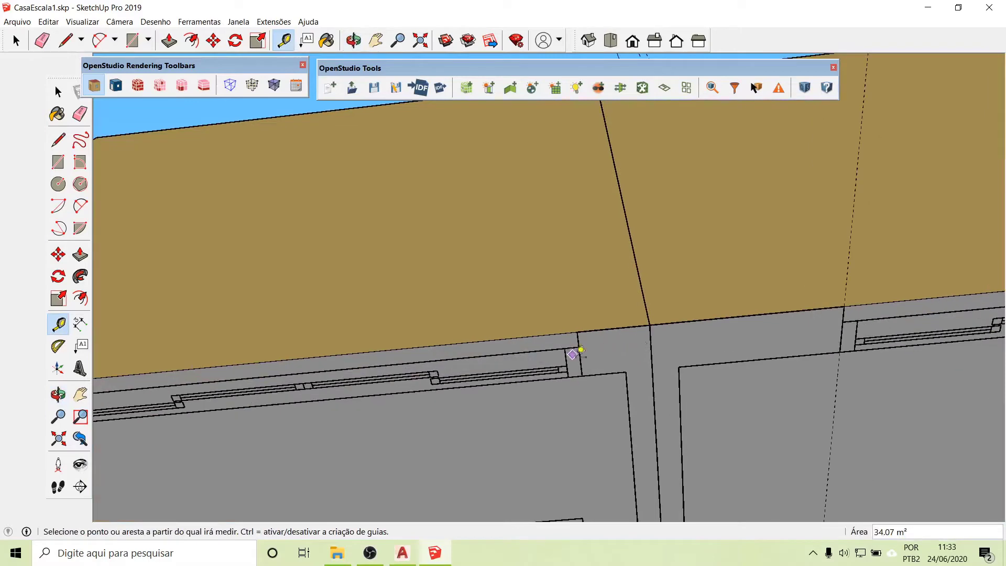
{"action": "left_click", "coordinate": [580, 353]}
{"action": "scroll", "coordinate": [731, 359], "scroll_direction": "down", "scroll_amount": 2}
{"action": "scroll", "coordinate": [732, 360], "scroll_direction": "down", "scroll_amount": 3}
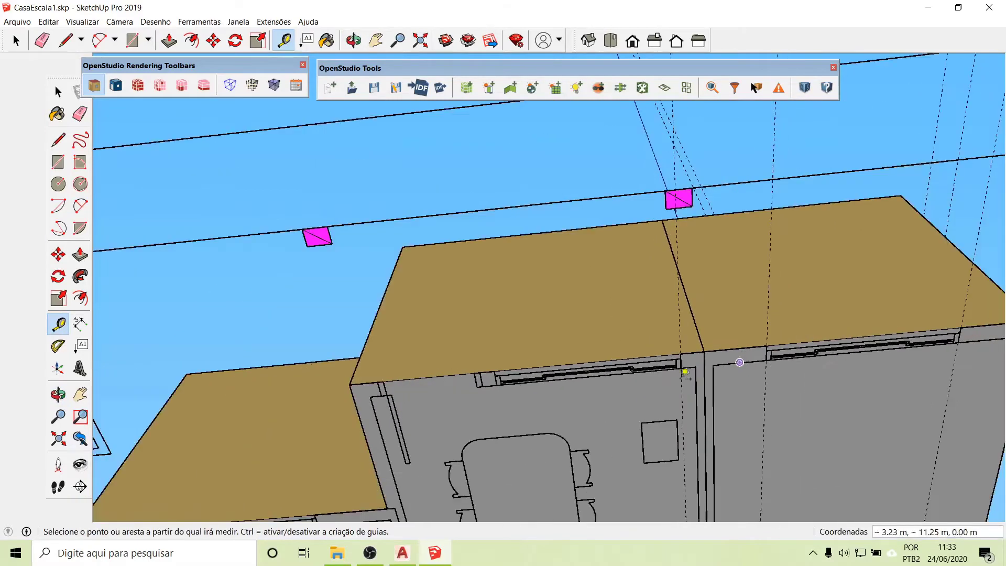
- Add guide lines along the dining room window's other end and both sides of the neighbouring door opening
{"action": "scroll", "coordinate": [516, 380], "scroll_direction": "up", "scroll_amount": 3}
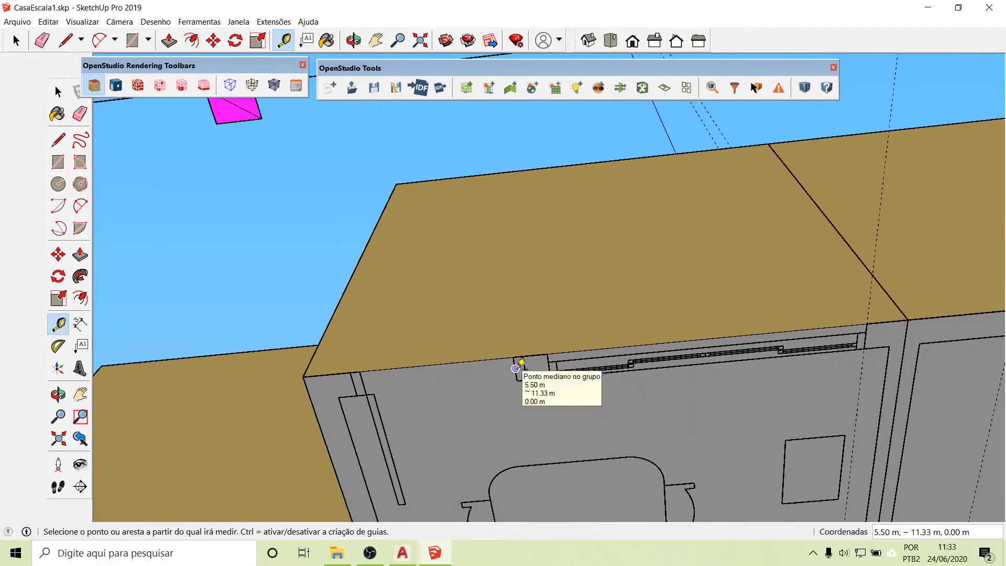
{"action": "double_click", "coordinate": [524, 368]}
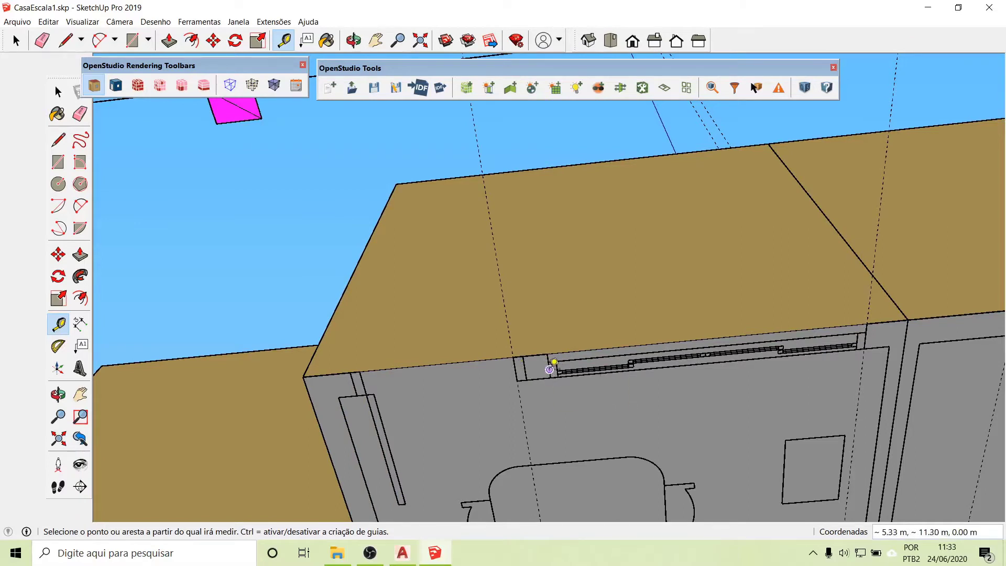
{"action": "double_click", "coordinate": [550, 377]}
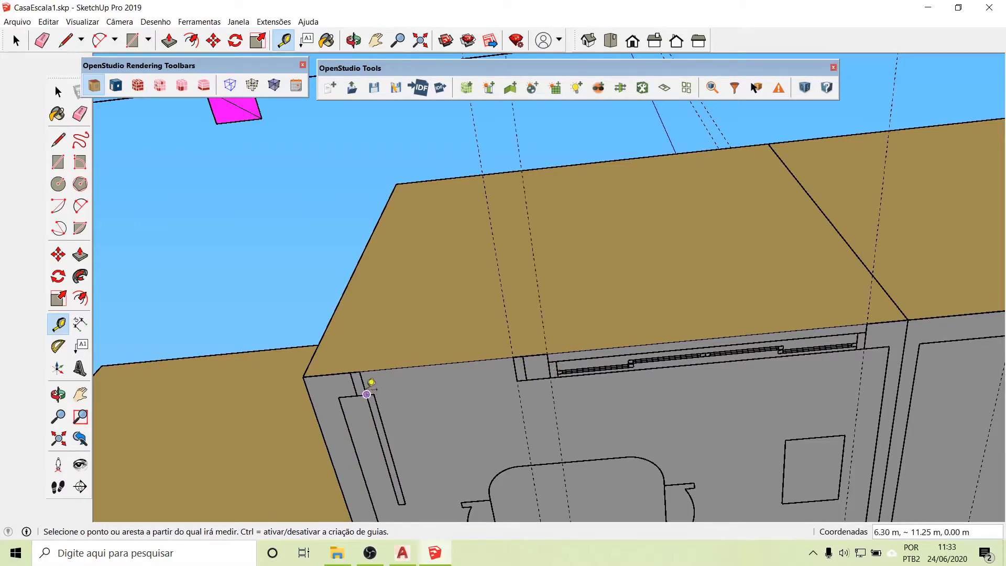
{"action": "double_click", "coordinate": [358, 395]}
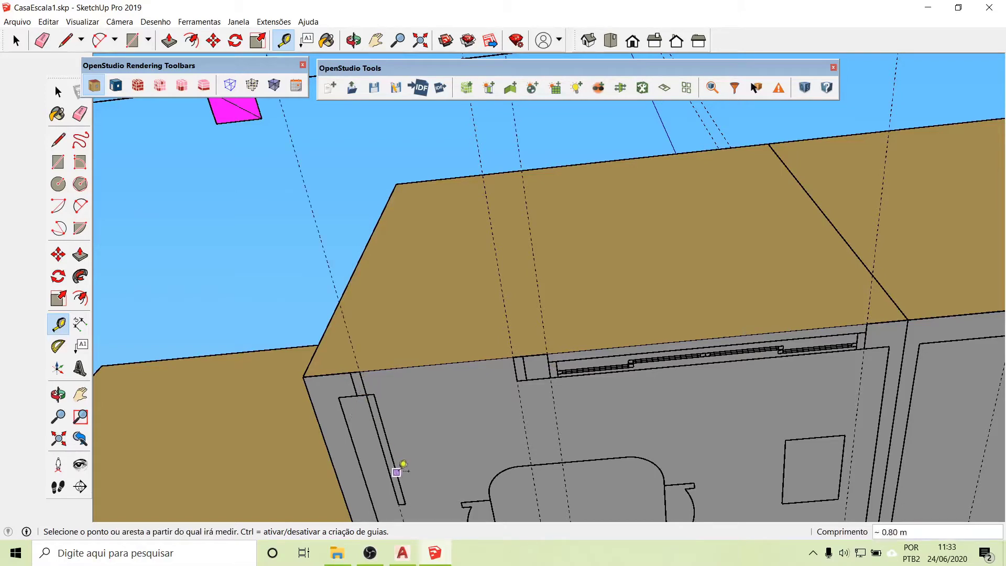
- Place two vertical guides 0.80 m apart on the outer wall, aligned with the floor guides of the door opening
{"action": "middle_click_drag", "start_coordinate": [693, 259], "coordinate": [423, 353]}
{"action": "scroll", "coordinate": [549, 338], "scroll_direction": "down", "scroll_amount": 3}
{"action": "scroll", "coordinate": [549, 338], "scroll_direction": "down", "scroll_amount": 2}
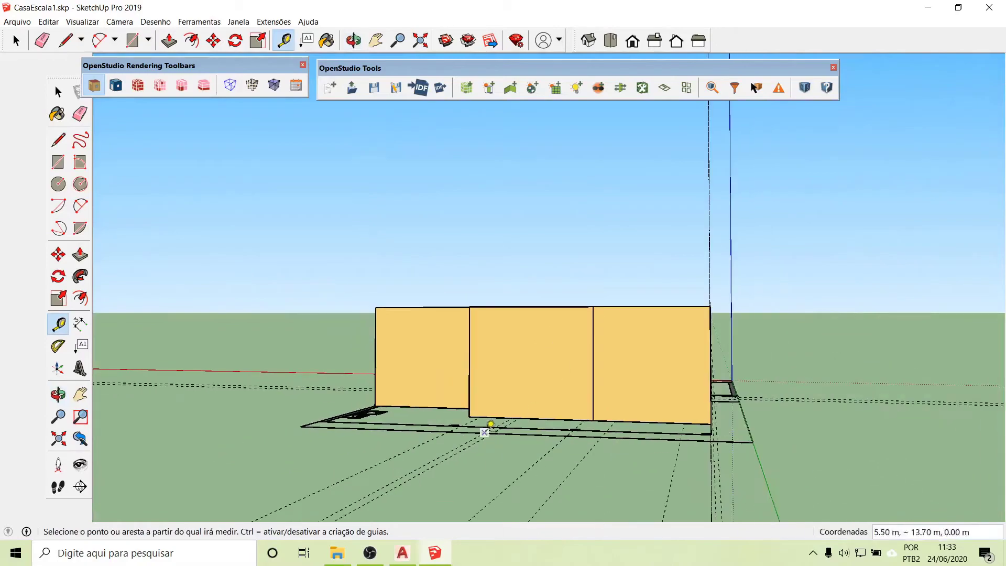
{"action": "scroll", "coordinate": [483, 426], "scroll_direction": "up", "scroll_amount": 3}
{"action": "middle_click_drag", "start_coordinate": [528, 330], "coordinate": [734, 425]}
{"action": "key", "text": "t"}
{"action": "scroll", "coordinate": [800, 416], "scroll_direction": "up", "scroll_amount": 3}
{"action": "scroll", "coordinate": [800, 416], "scroll_direction": "up", "scroll_amount": 3}
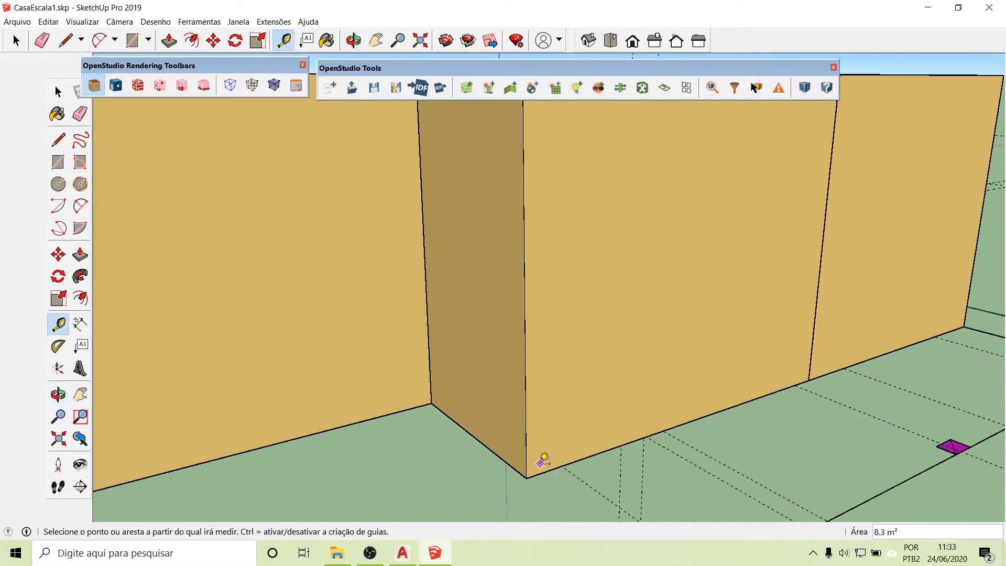
{"action": "left_click", "coordinate": [526, 393]}
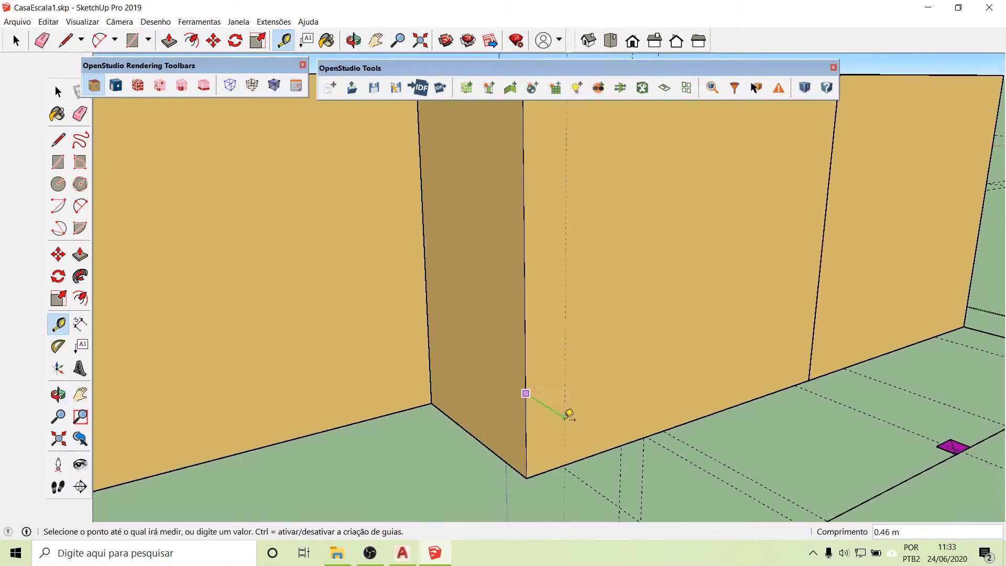
{"action": "left_click", "coordinate": [564, 464]}
{"action": "left_click", "coordinate": [562, 378]}
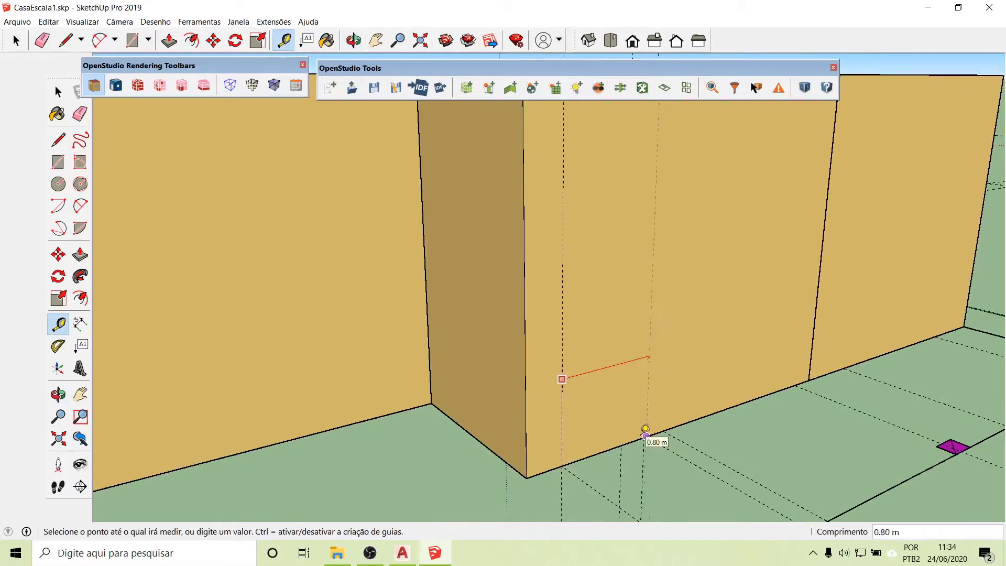
{"action": "left_click", "coordinate": [646, 435]}
- Place two vertical guides on the outer wall where the dining room window's floor guides meet its base edge
{"action": "left_click", "coordinate": [650, 350]}
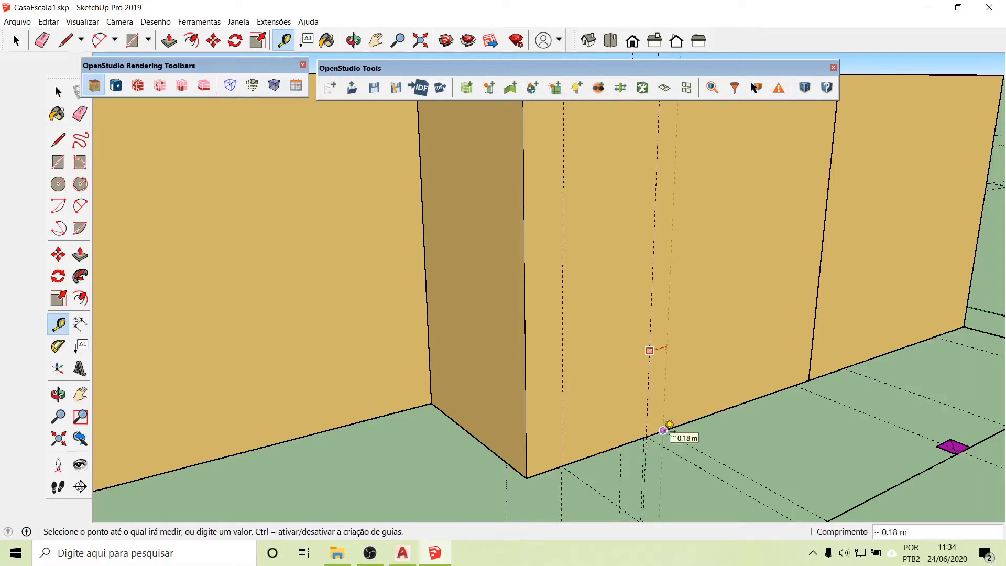
{"action": "scroll", "coordinate": [663, 431], "scroll_direction": "up", "scroll_amount": 1}
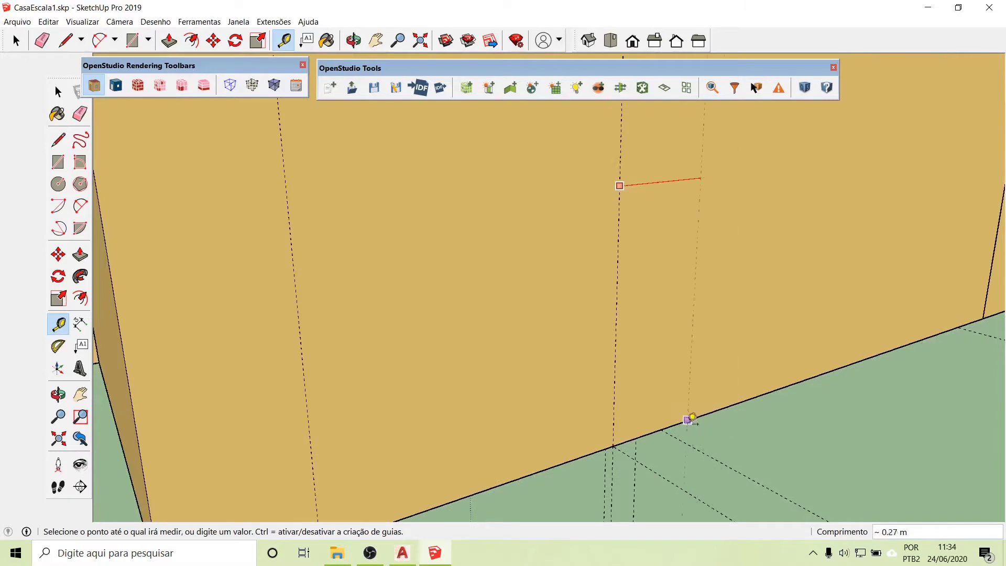
{"action": "left_click", "coordinate": [661, 434]}
{"action": "scroll", "coordinate": [431, 424], "scroll_direction": "down", "scroll_amount": 5}
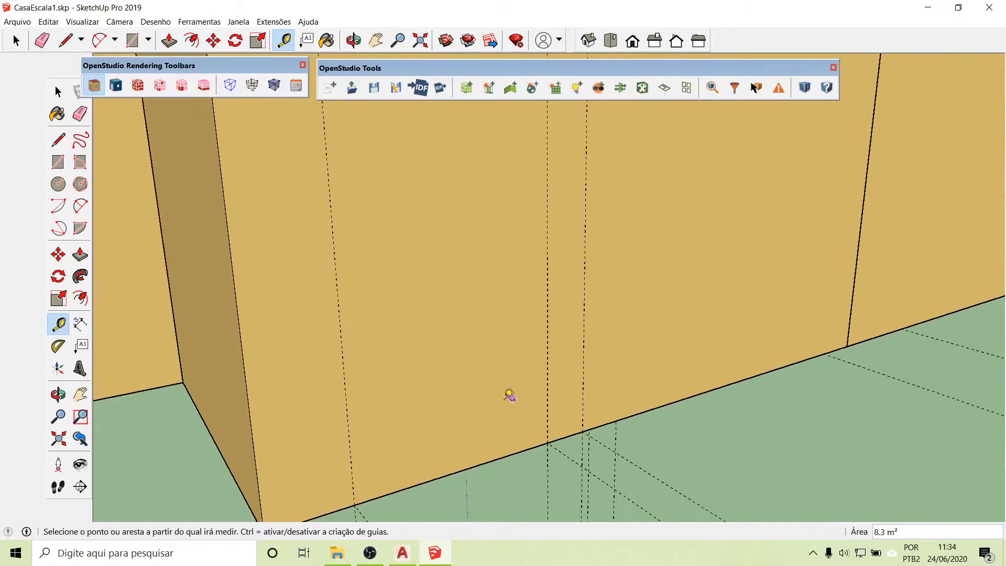
{"action": "left_click", "coordinate": [559, 310]}
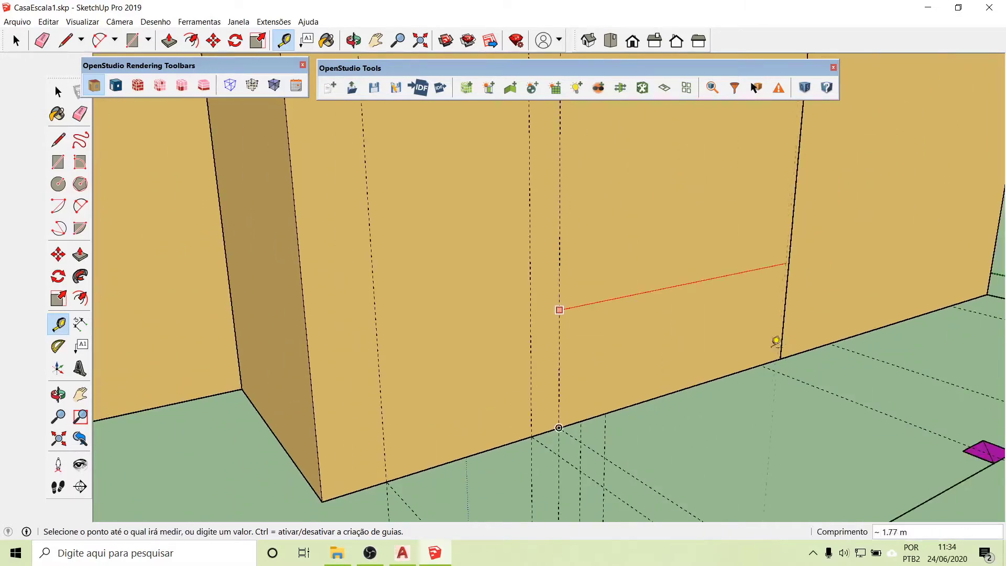
{"action": "left_click", "coordinate": [760, 365]}
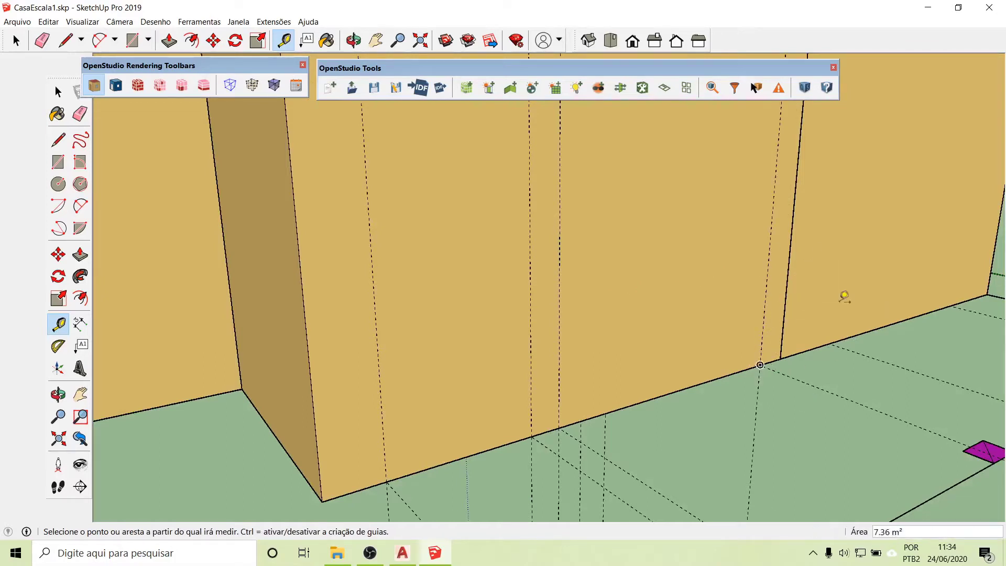
- Place two vertical guides on the corner room's outer wall, aligned with the floor guides of its window
{"action": "scroll", "coordinate": [789, 270], "scroll_direction": "up", "scroll_amount": 5}
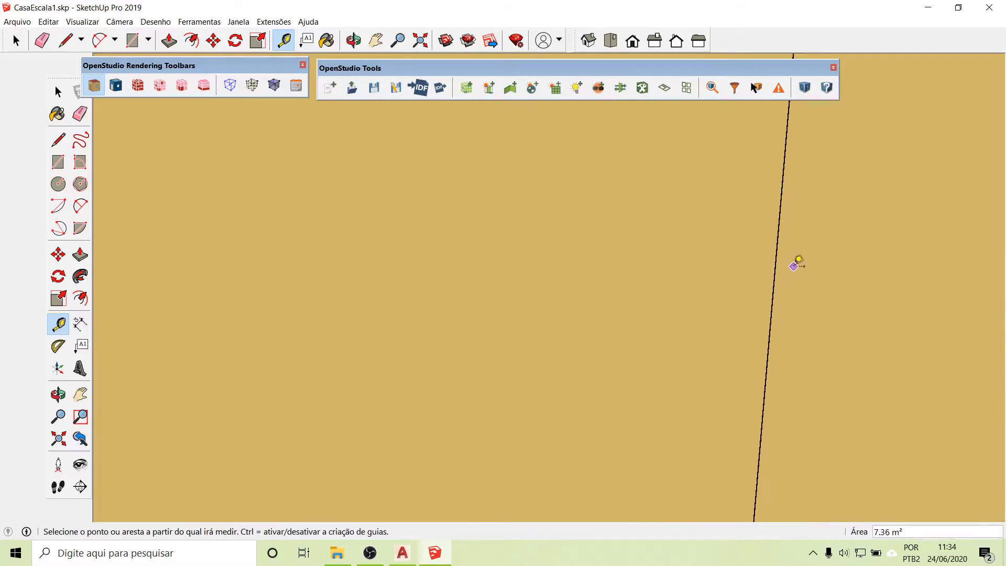
{"action": "scroll", "coordinate": [733, 254], "scroll_direction": "down", "scroll_amount": 2}
{"action": "scroll", "coordinate": [678, 225], "scroll_direction": "down", "scroll_amount": 4}
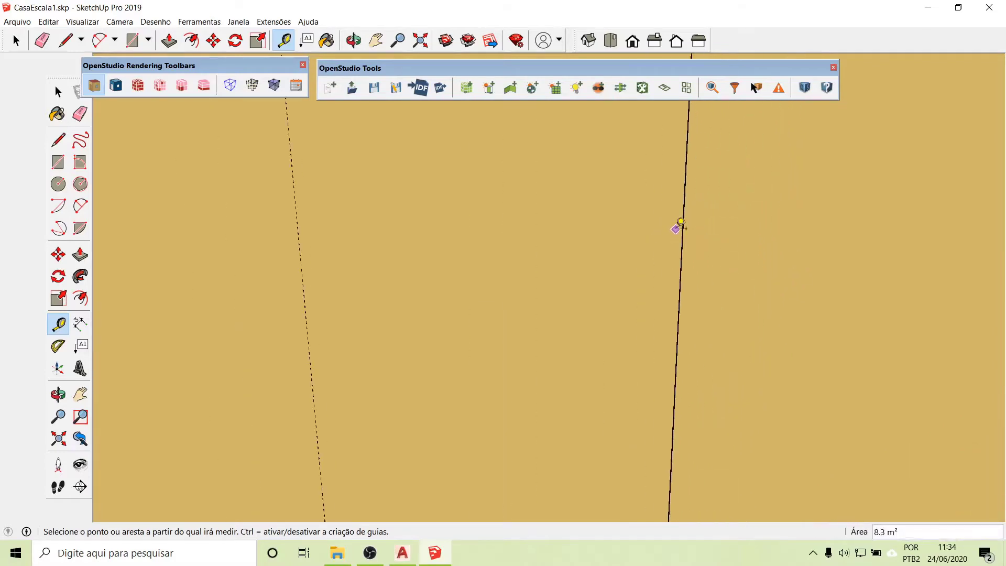
{"action": "scroll", "coordinate": [353, 318], "scroll_direction": "down", "scroll_amount": 4}
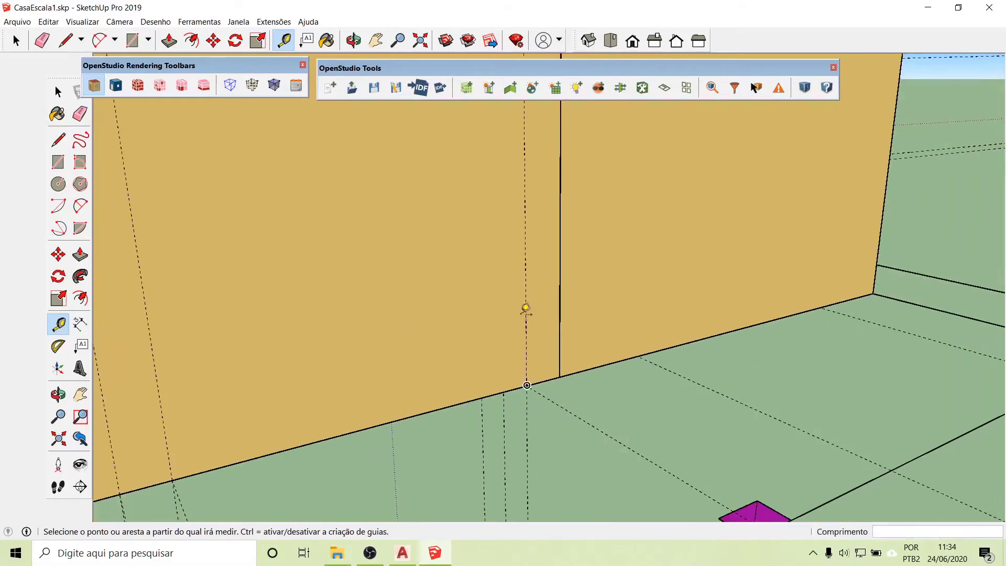
{"action": "left_click", "coordinate": [525, 307]}
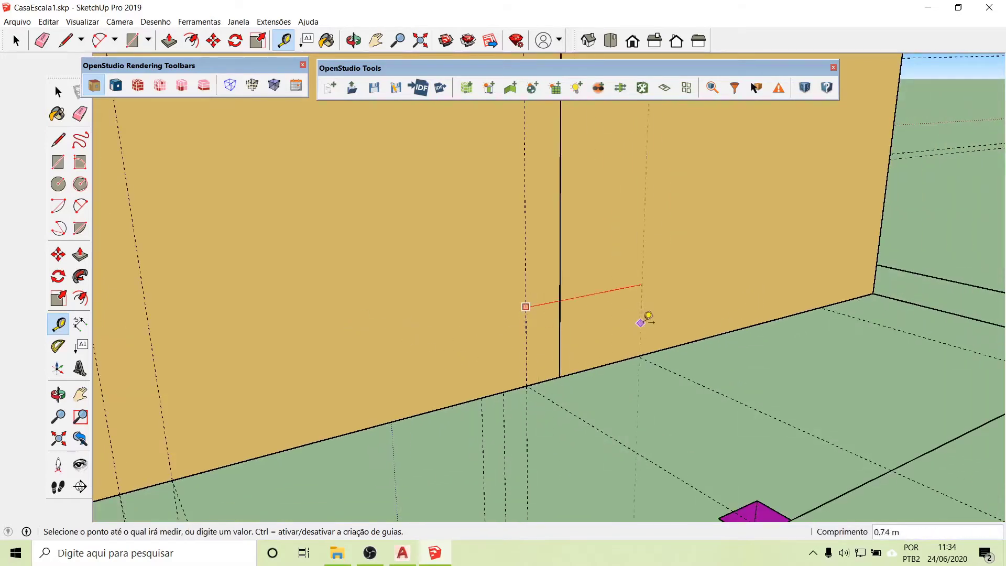
{"action": "left_click", "coordinate": [638, 356]}
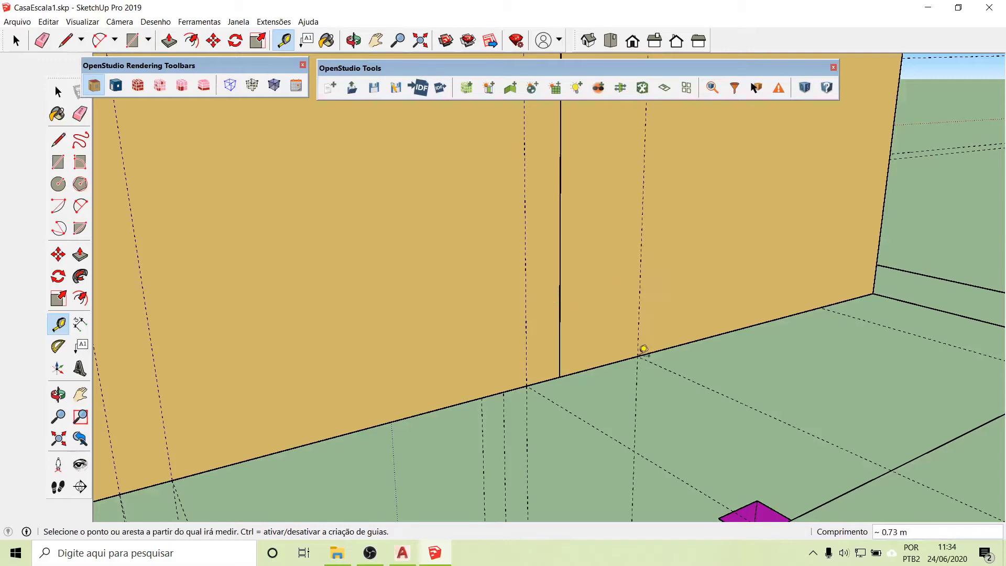
{"action": "left_click", "coordinate": [640, 275]}
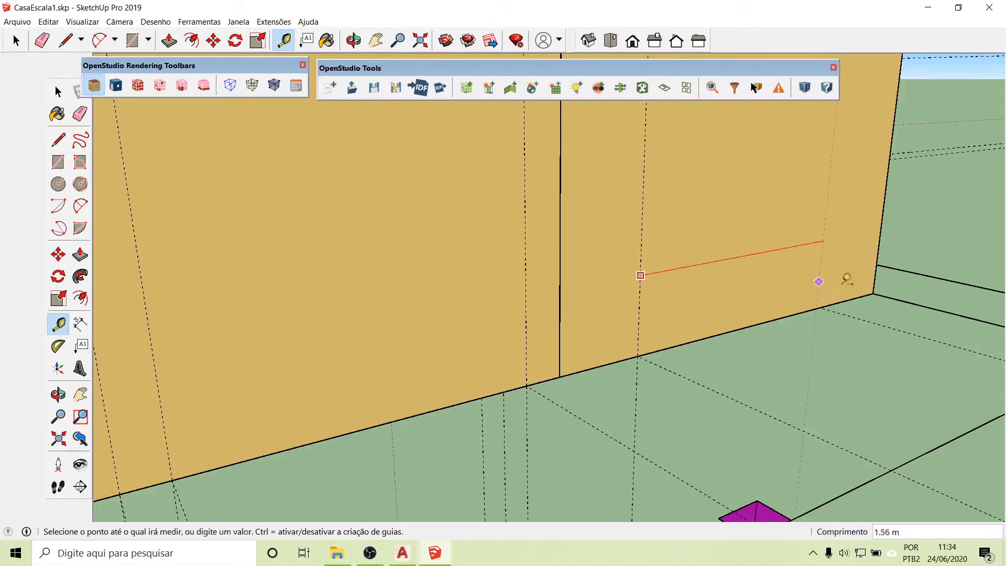
{"action": "left_click", "coordinate": [820, 308]}
- Create horizontal guides 2.10 m and 1.2 m above the outer wall's base edge
{"action": "scroll", "coordinate": [676, 375], "scroll_direction": "down", "scroll_amount": 8}
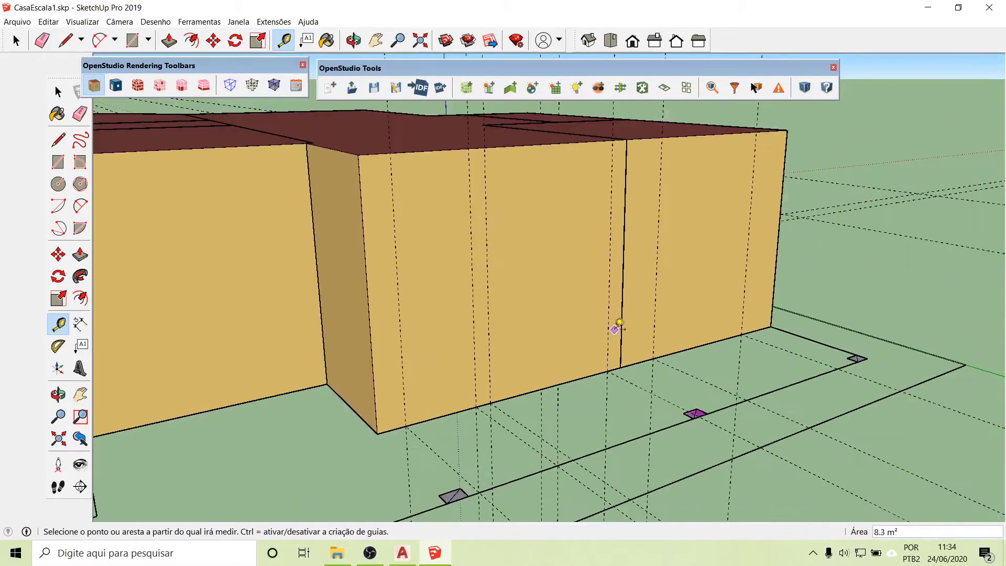
{"action": "left_click", "coordinate": [490, 395]}
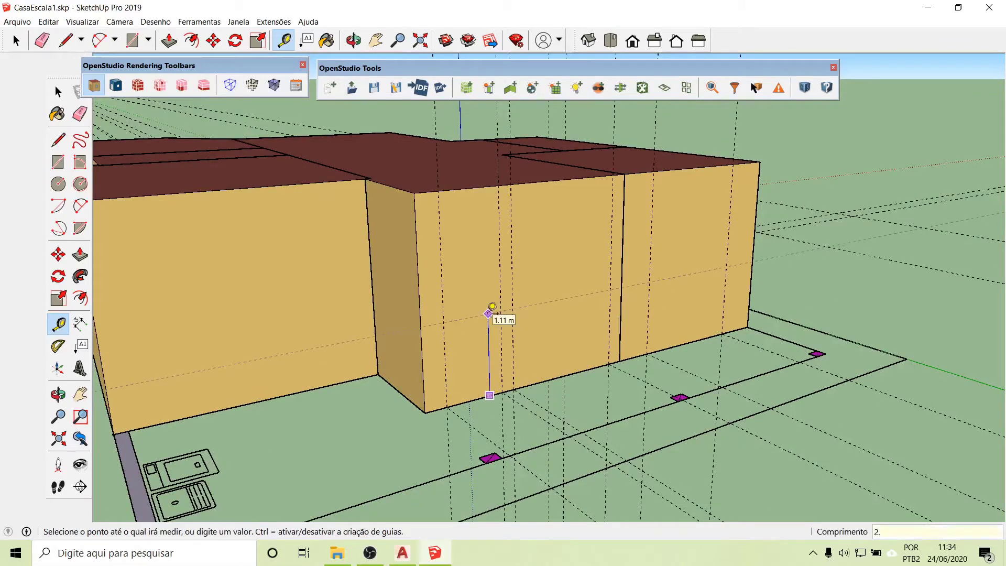
{"action": "left_click", "coordinate": [489, 313]}
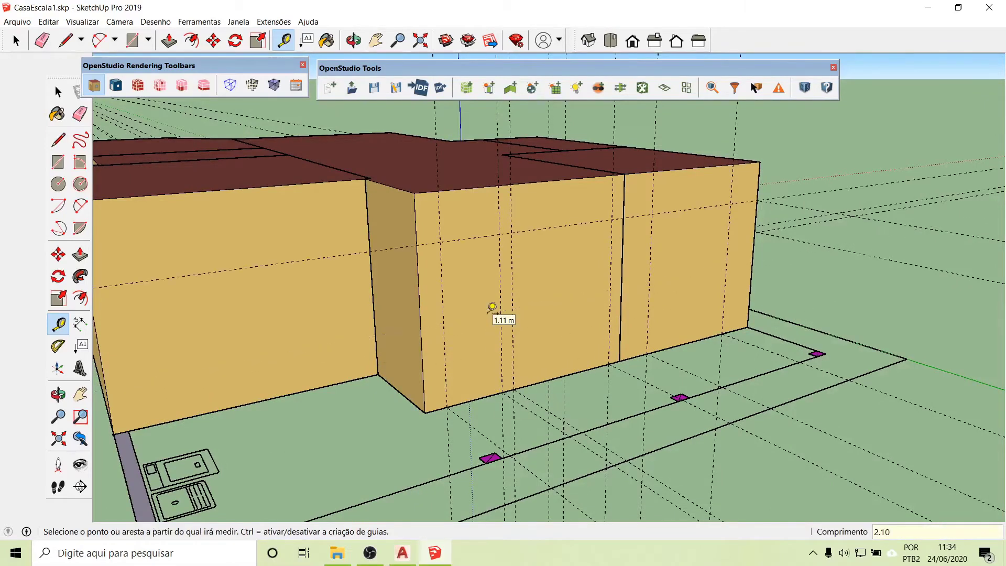
{"action": "left_click", "coordinate": [478, 398]}
{"action": "type", "text": "1."}
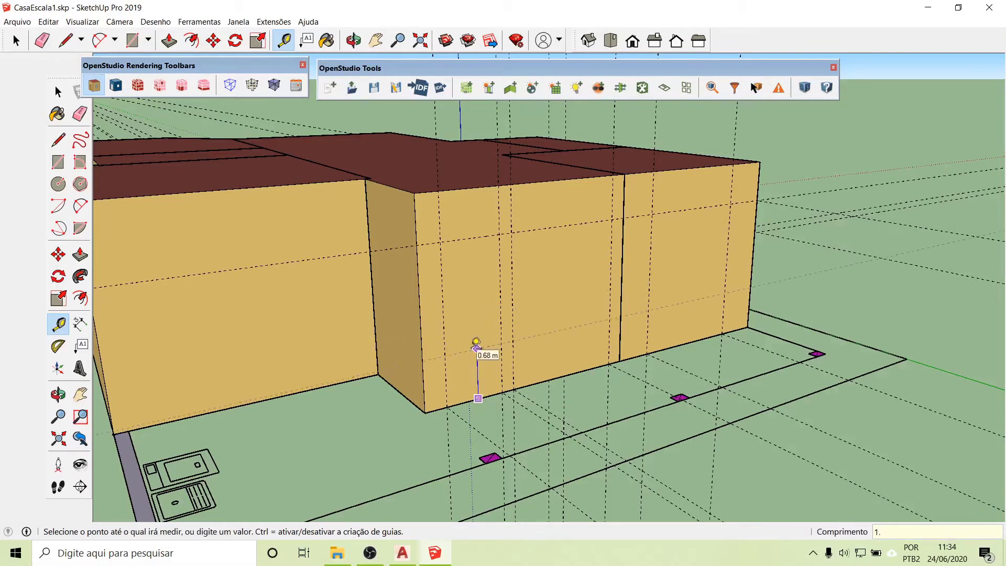
{"action": "type", "text": "2"}
{"action": "key", "text": "Return"}
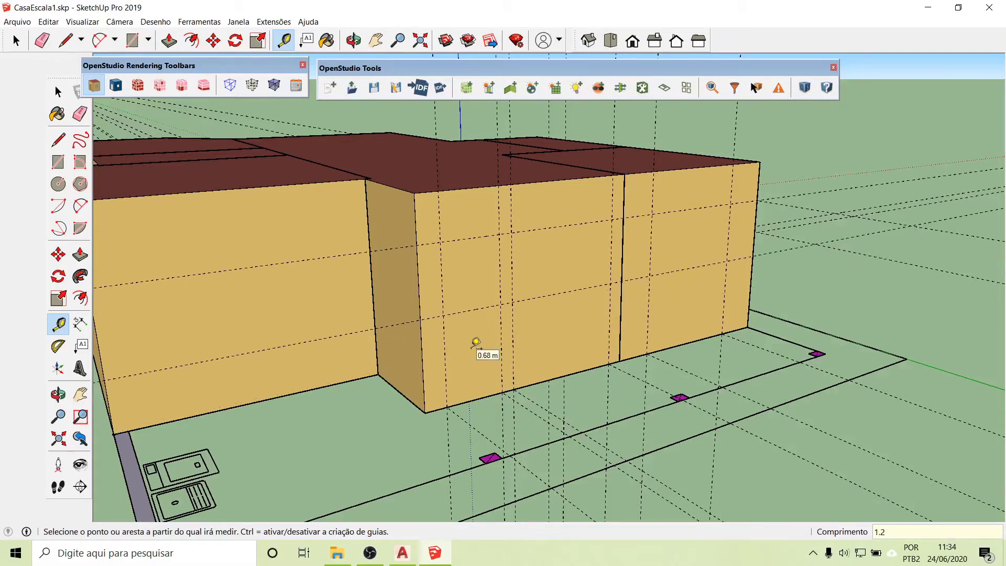
{"action": "left_click", "coordinate": [57, 92]}
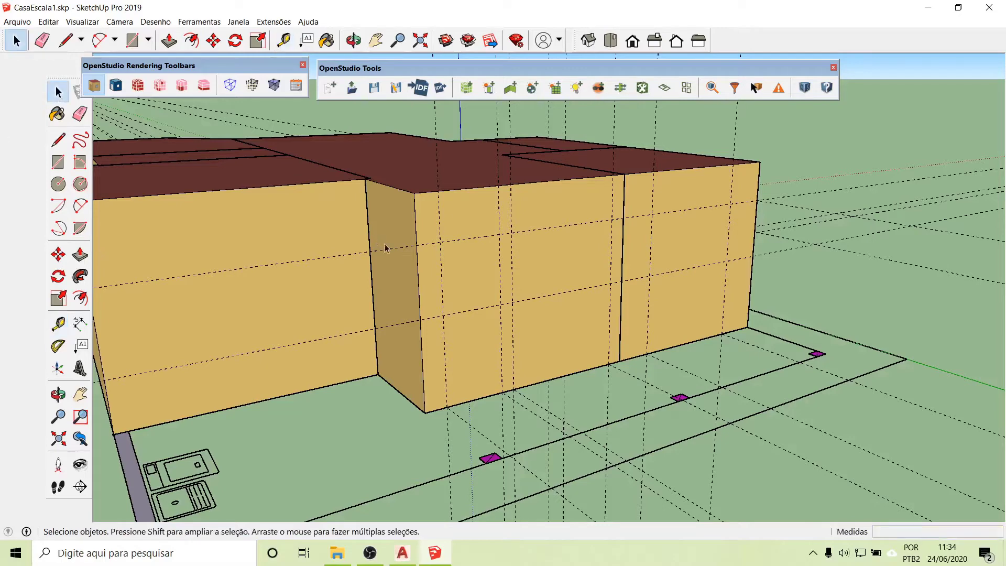
- Open the dining room space and draw a 0.80 m wide by 2.10 m high door rectangle on its outer wall along the guides
{"action": "double_click", "coordinate": [435, 285]}
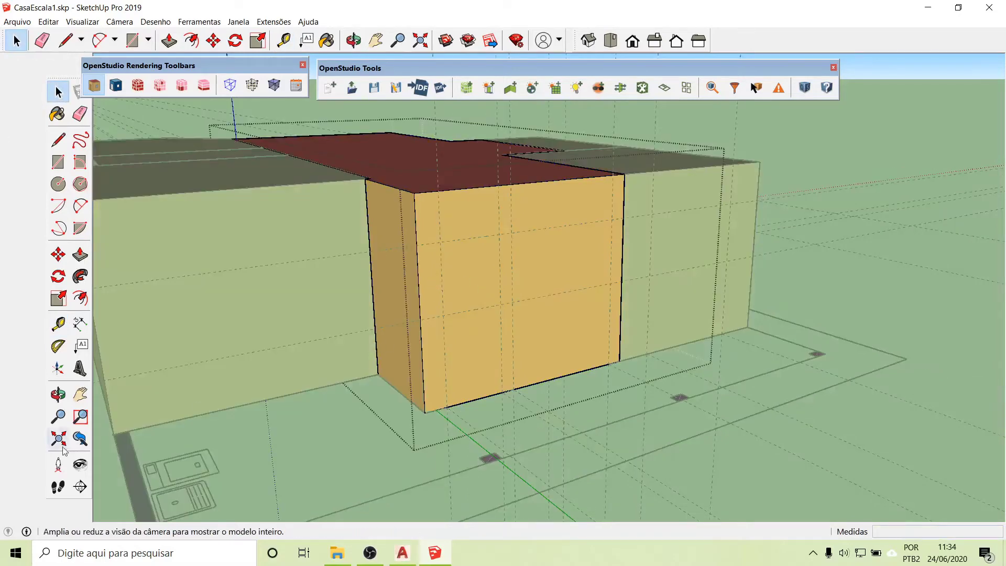
{"action": "left_click", "coordinate": [59, 171]}
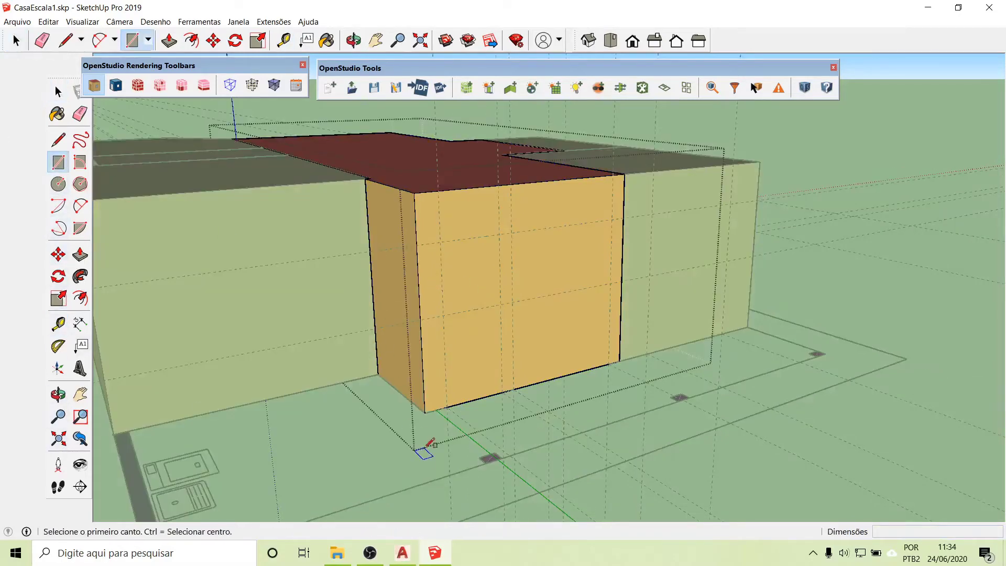
{"action": "left_click", "coordinate": [448, 407]}
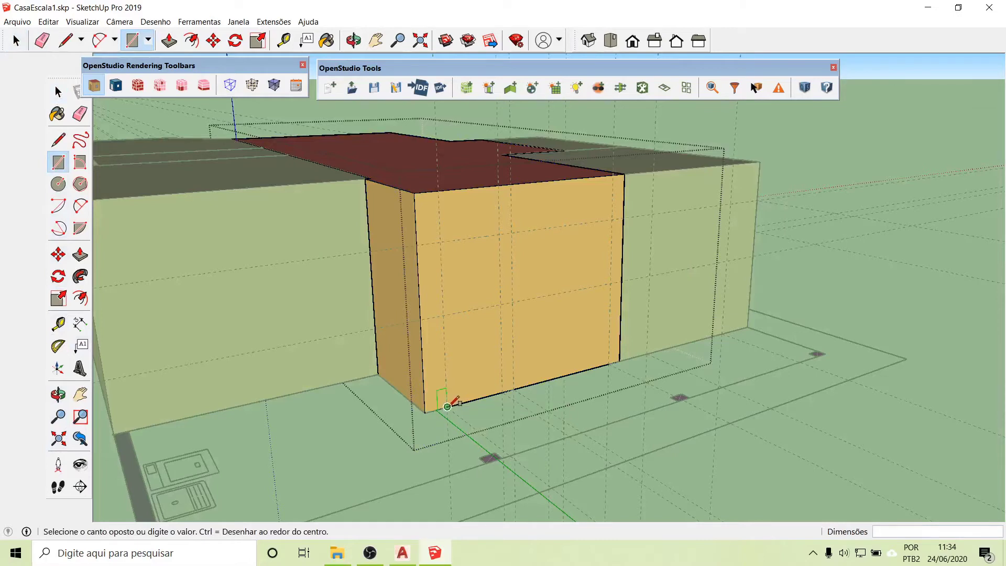
{"action": "left_click", "coordinate": [501, 236]}
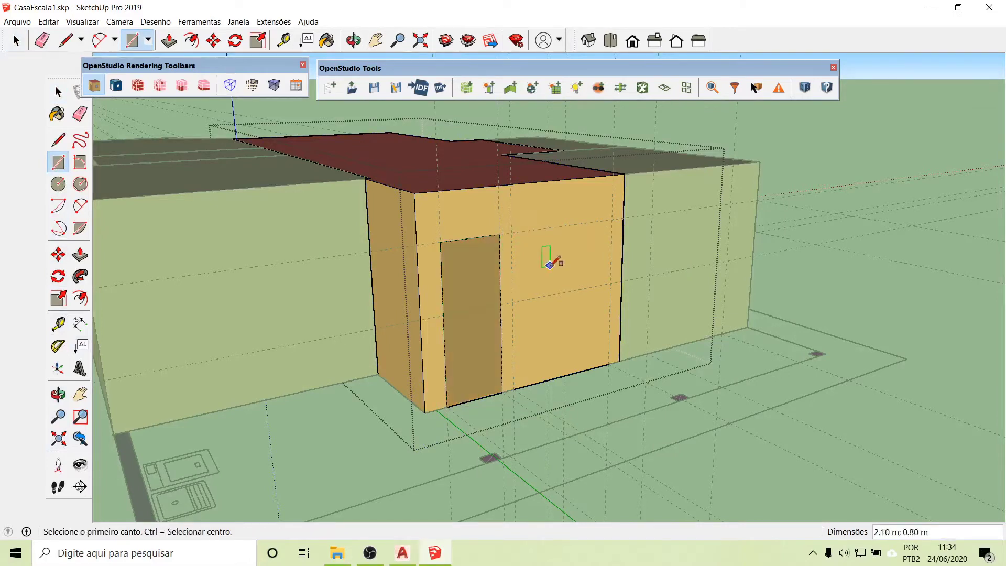
- Draw a 1.60 m by 0.90 m window rectangle beside the door, between the dining room wall's guide intersections
{"action": "left_click", "coordinate": [512, 302]}
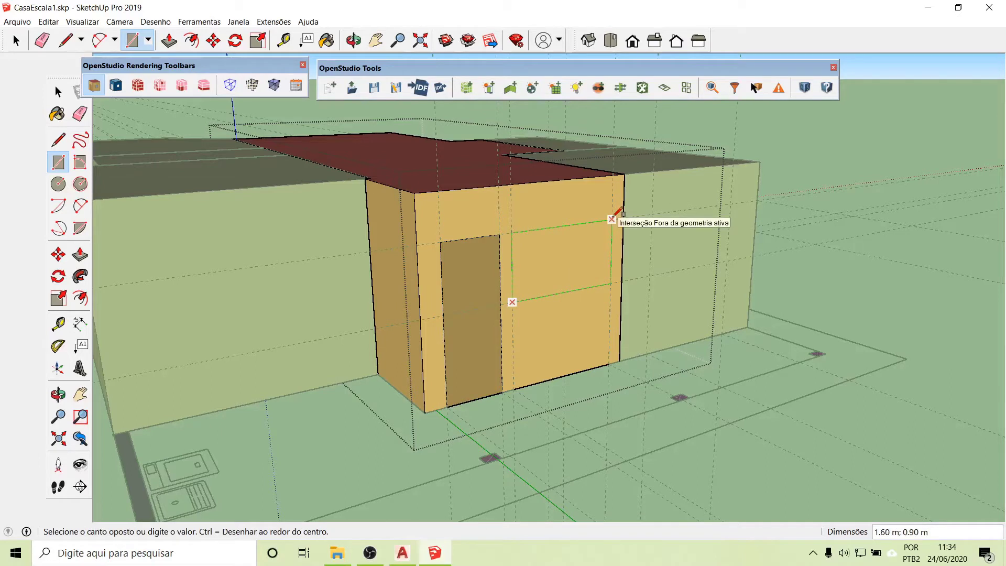
{"action": "left_click", "coordinate": [617, 219]}
{"action": "left_click", "coordinate": [55, 99]}
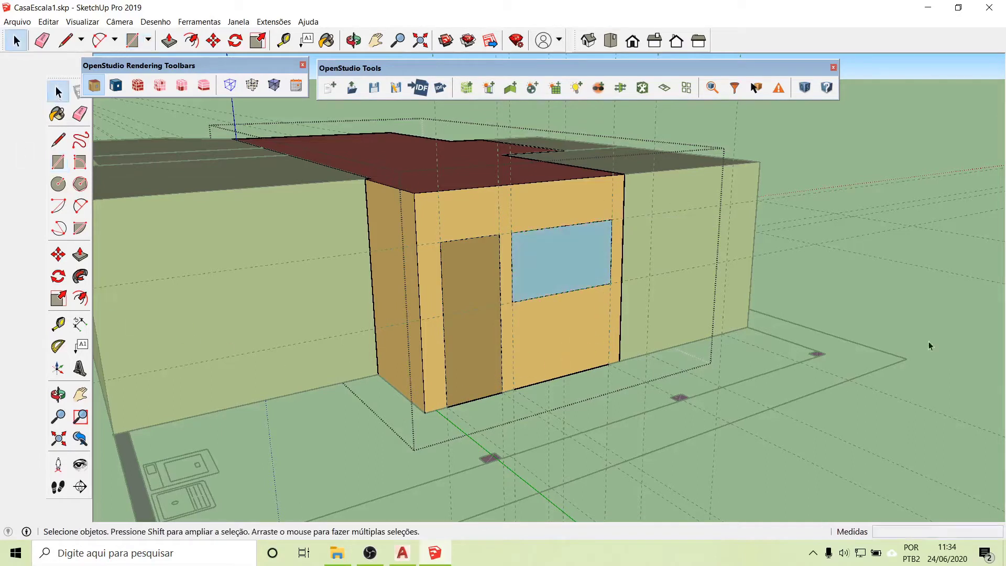
- Try to draw a 1.60 m by 0.90 m window on the corner room's outer wall, inside its space, along the guides
{"action": "double_click", "coordinate": [679, 234]}
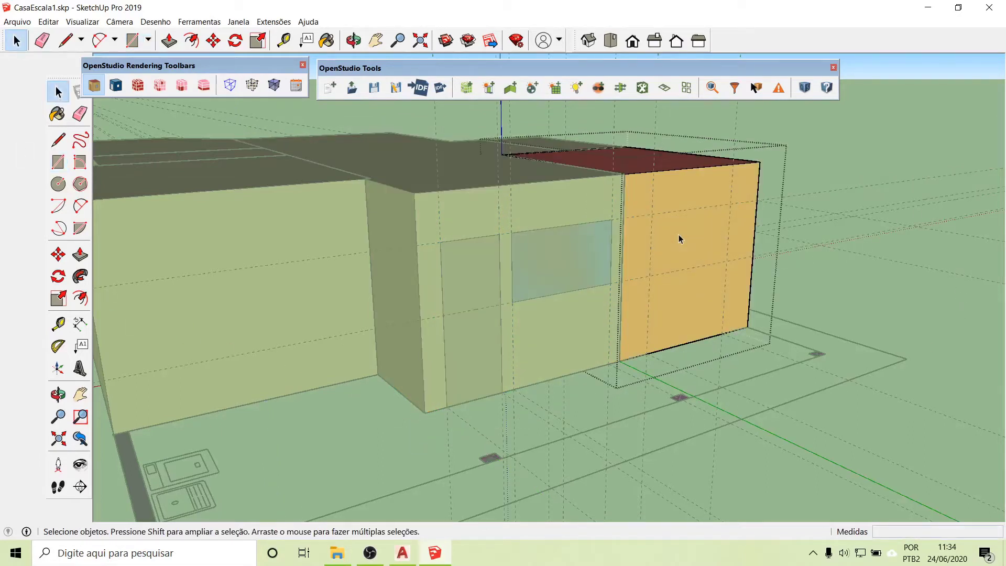
{"action": "left_click", "coordinate": [58, 162]}
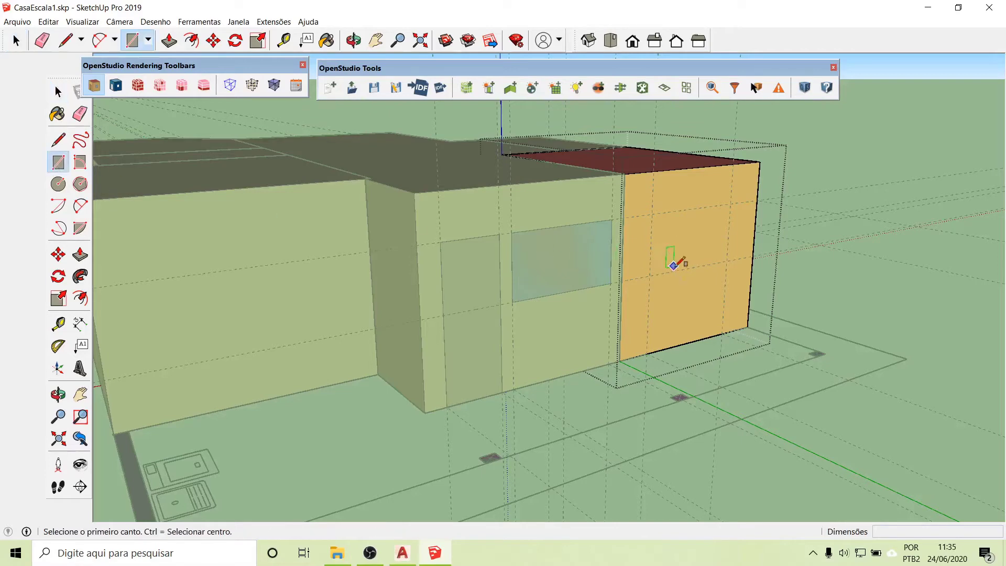
{"action": "left_click", "coordinate": [650, 275]}
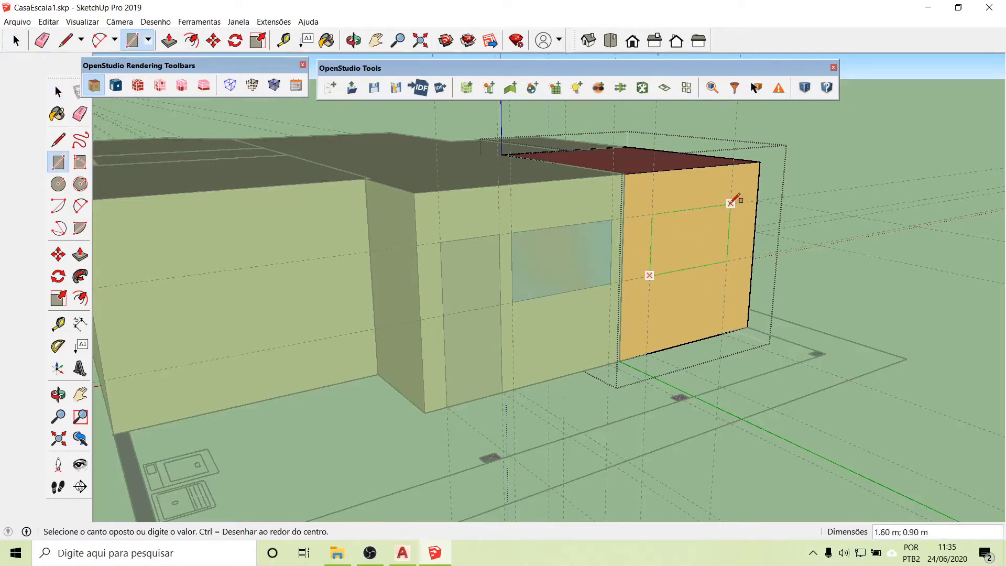
{"action": "left_click", "coordinate": [731, 204]}
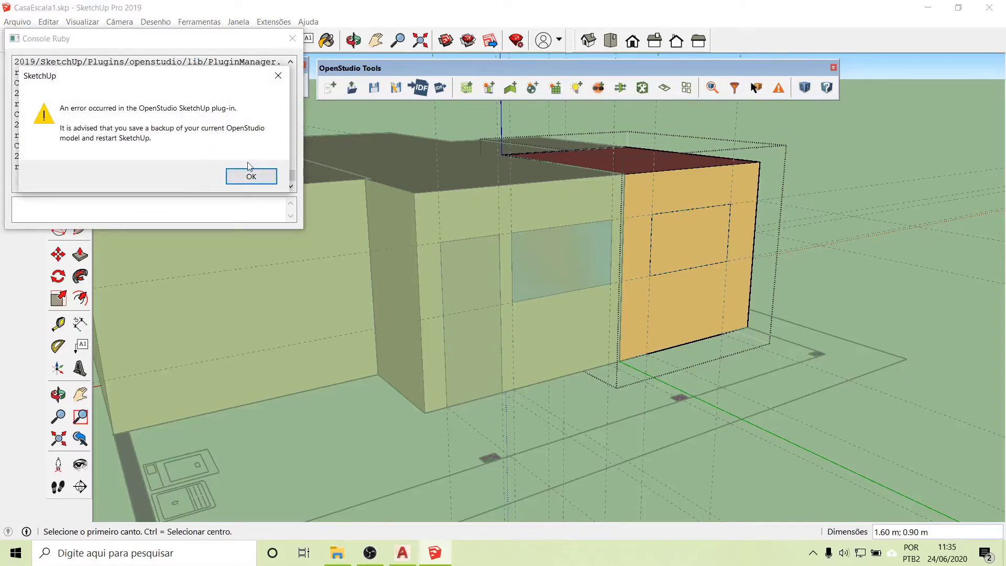
{"action": "left_click", "coordinate": [250, 175]}
{"action": "left_click", "coordinate": [292, 39]}
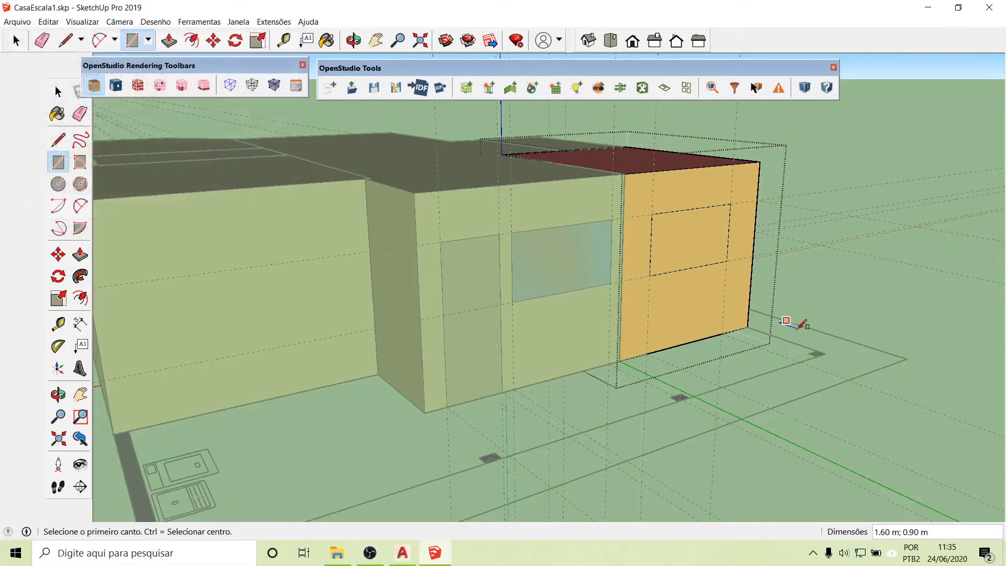
{"action": "left_click", "coordinate": [59, 92]}
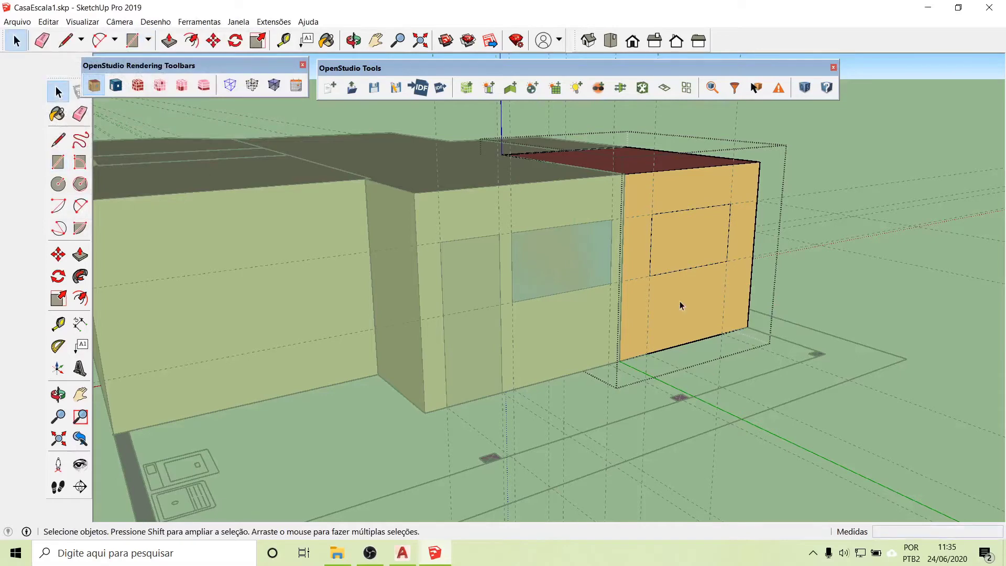
- Delete the edges of the window rectangle on the corner room's outer wall and close the Ruby console
{"action": "scroll", "coordinate": [748, 315], "scroll_direction": "up", "scroll_amount": 3}
{"action": "left_click", "coordinate": [587, 246]}
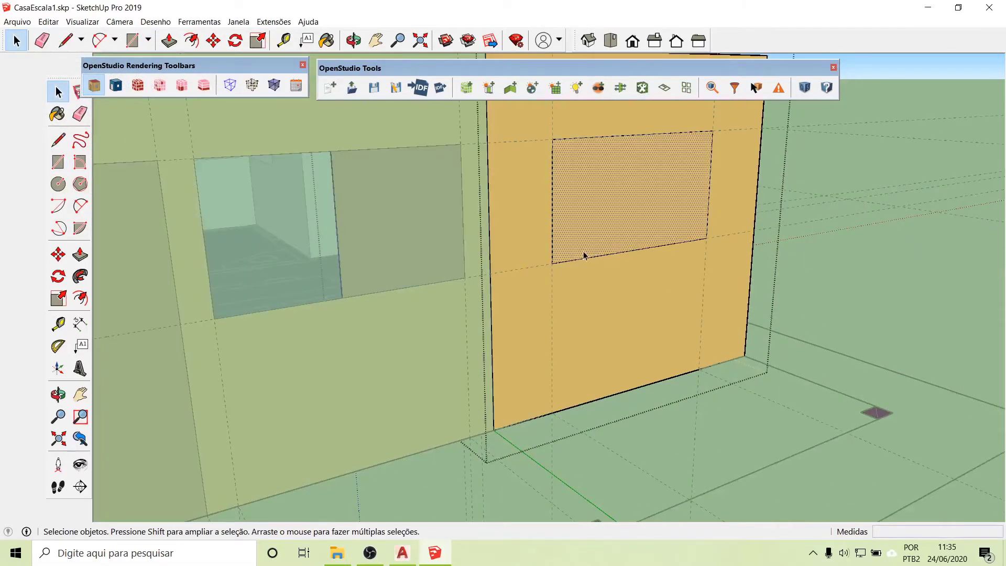
{"action": "left_click", "coordinate": [587, 261]}
{"action": "key", "text": "Delete"}
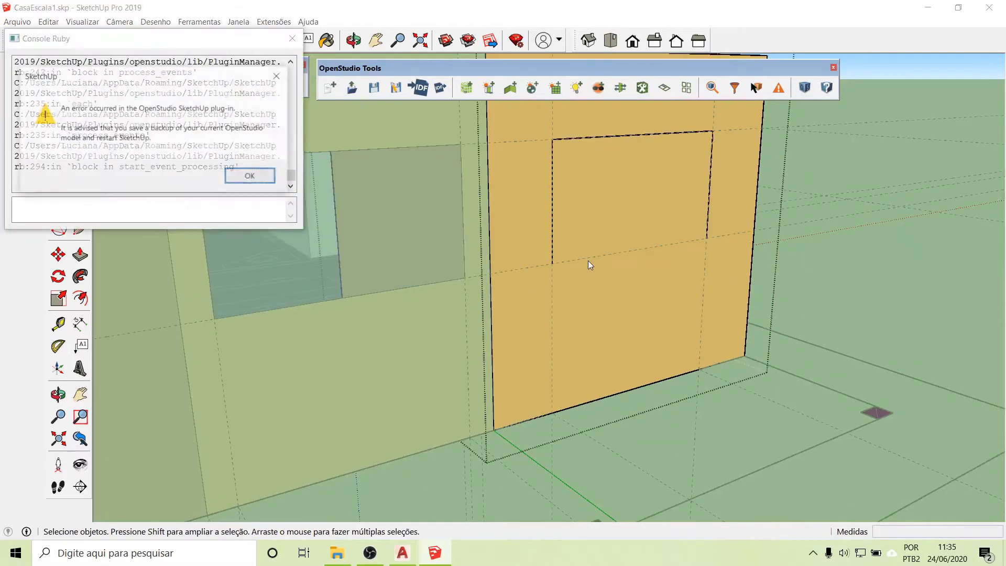
{"action": "left_click", "coordinate": [252, 176]}
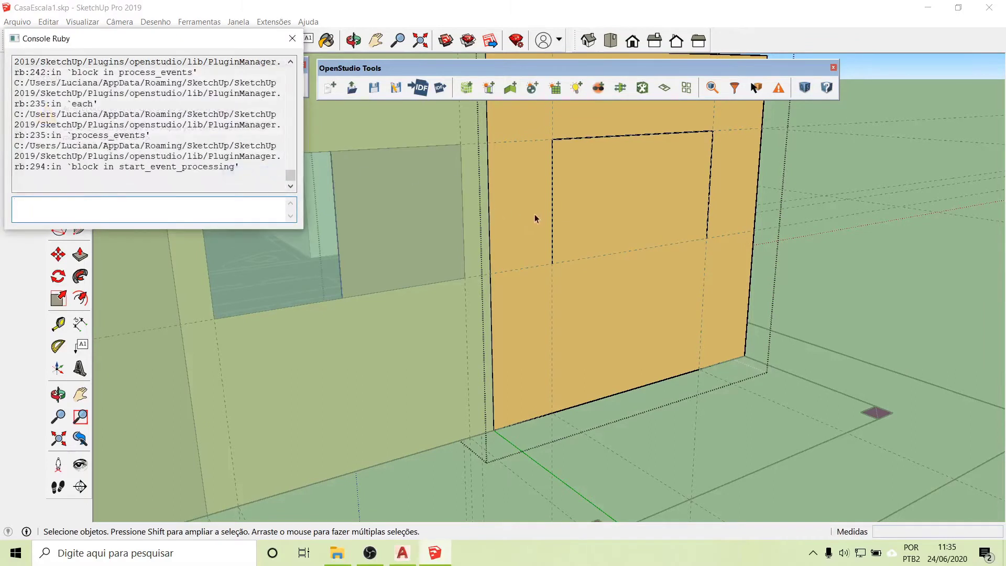
{"action": "left_click", "coordinate": [554, 221]}
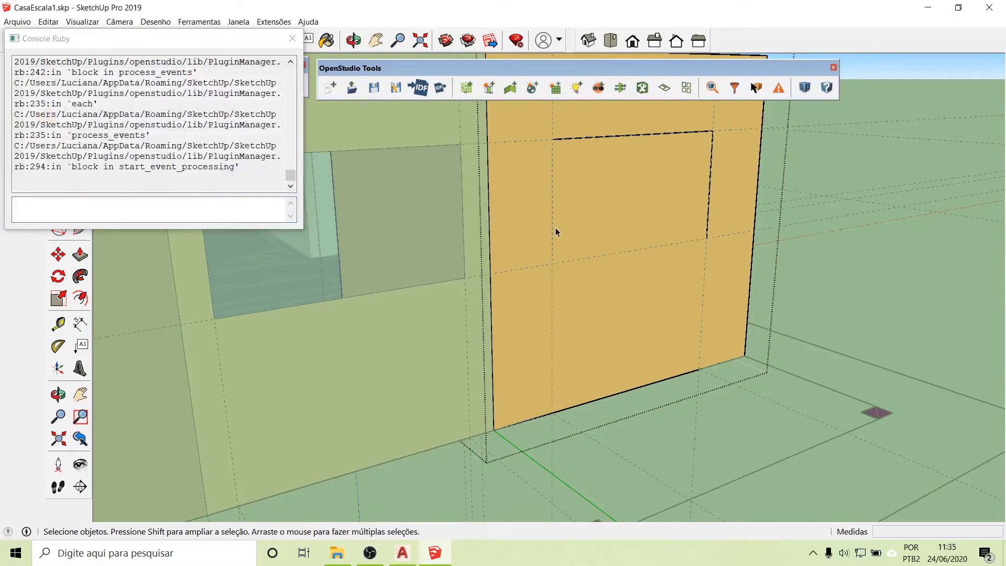
{"action": "key", "text": "Delete"}
{"action": "left_click", "coordinate": [292, 39]}
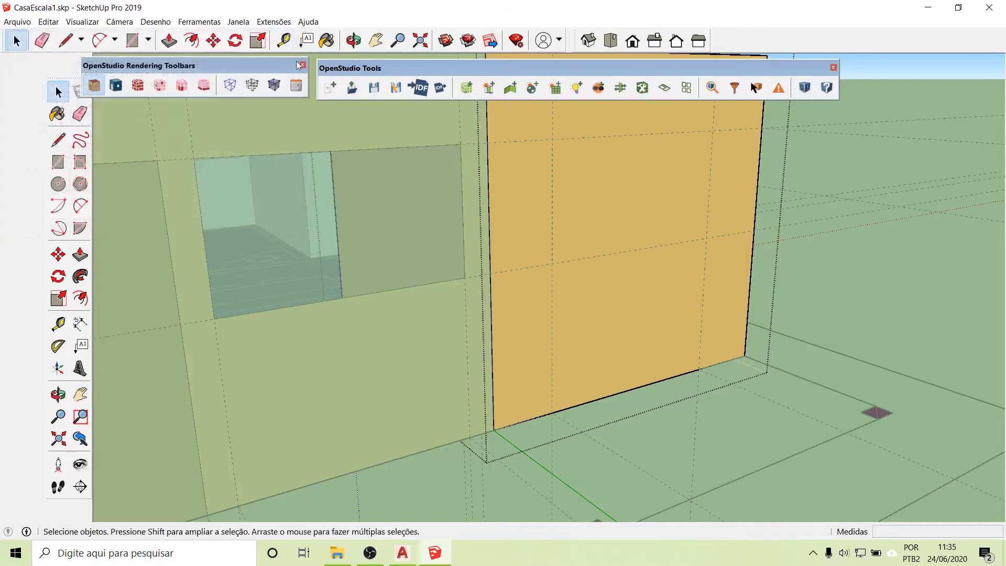
- Redraw the 1.60 m by 0.90 m window rectangle on the corner room's outer wall, between opposite guide intersections
{"action": "left_click", "coordinate": [57, 162]}
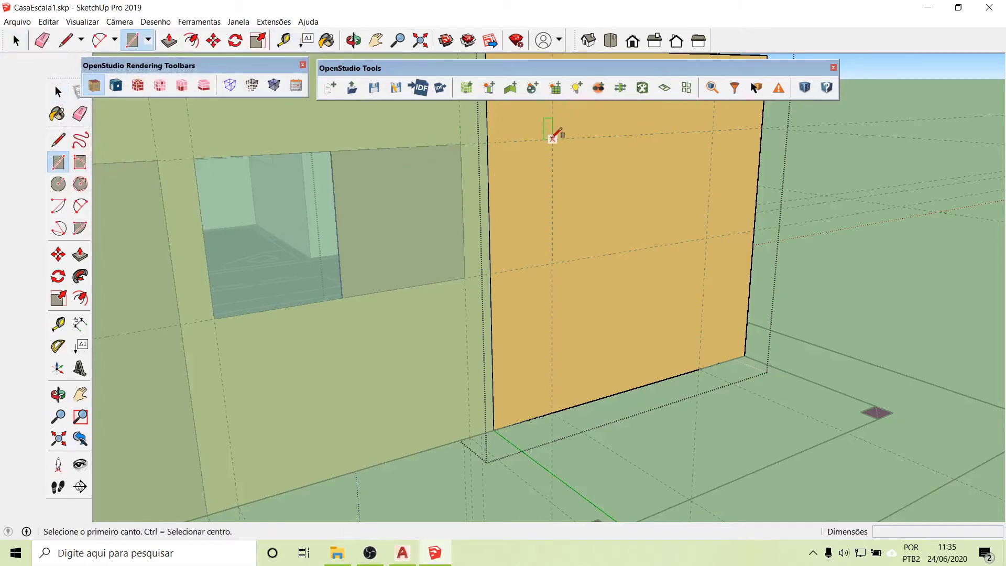
{"action": "left_click", "coordinate": [552, 139]}
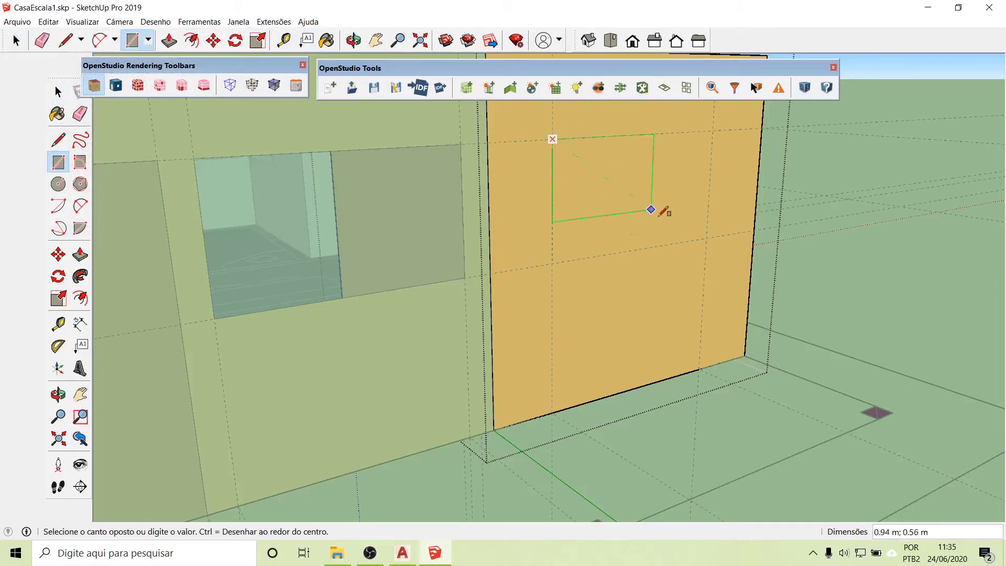
{"action": "left_click", "coordinate": [708, 239]}
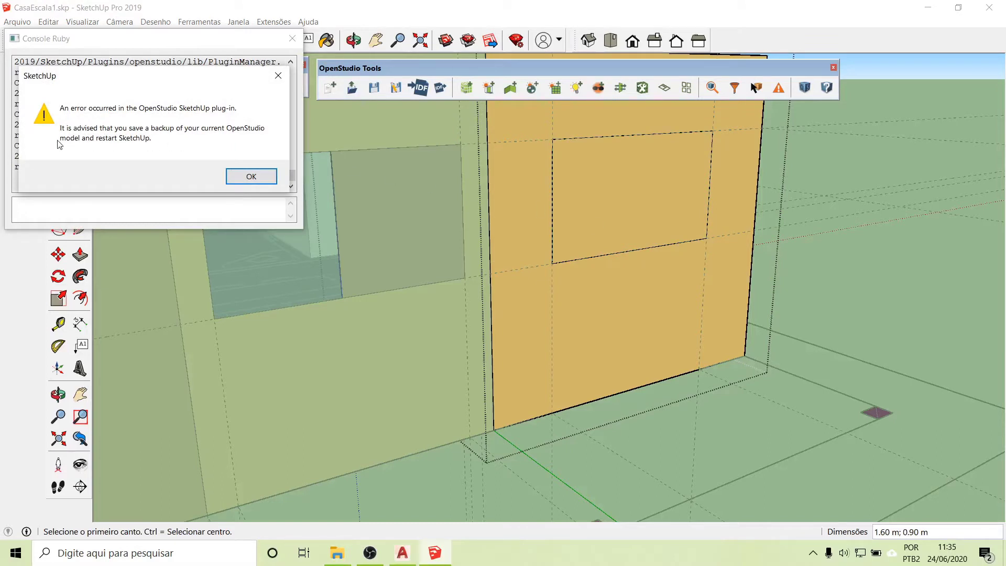
{"action": "left_click", "coordinate": [233, 176]}
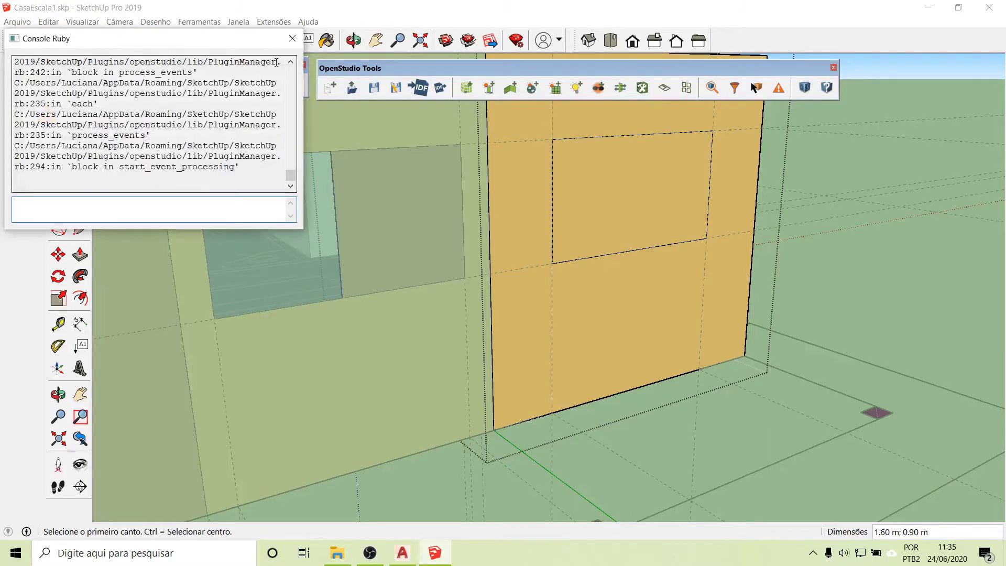
{"action": "left_click", "coordinate": [293, 38]}
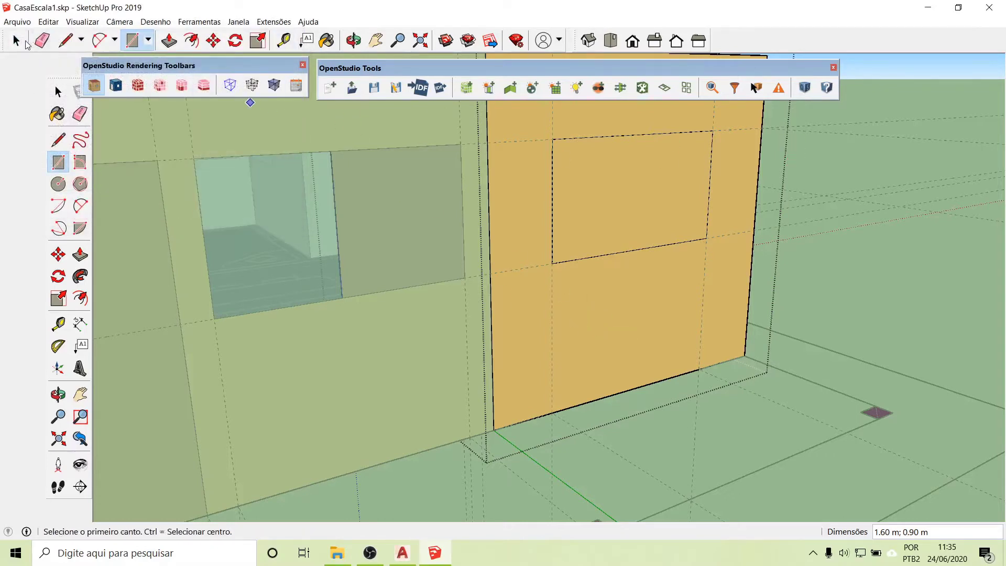
{"action": "left_click", "coordinate": [25, 43]}
- Save the OpenStudio model as CasaEscala1.osm in the QEE folder
{"action": "scroll", "coordinate": [904, 294], "scroll_direction": "down", "scroll_amount": 10}
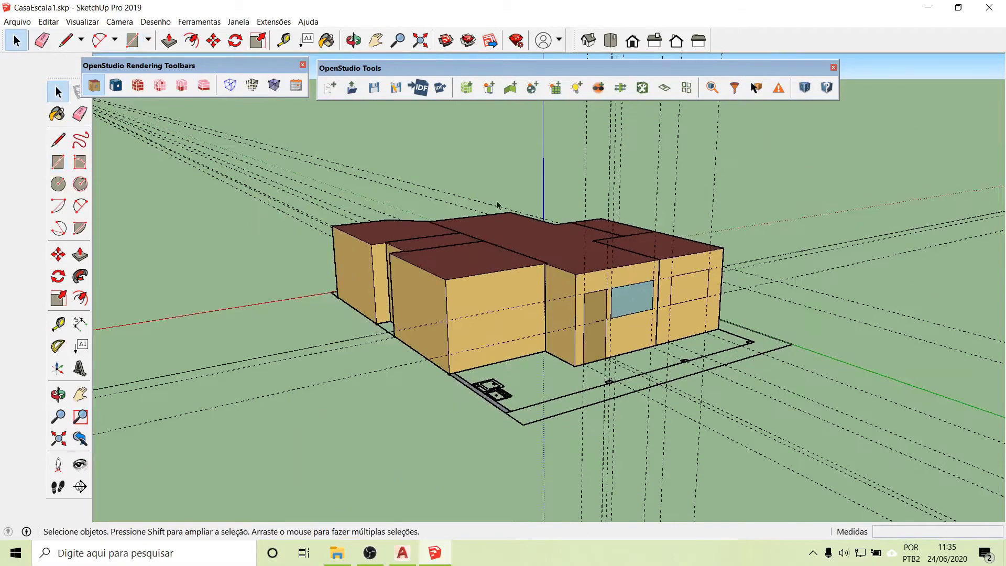
{"action": "left_click", "coordinate": [17, 22]}
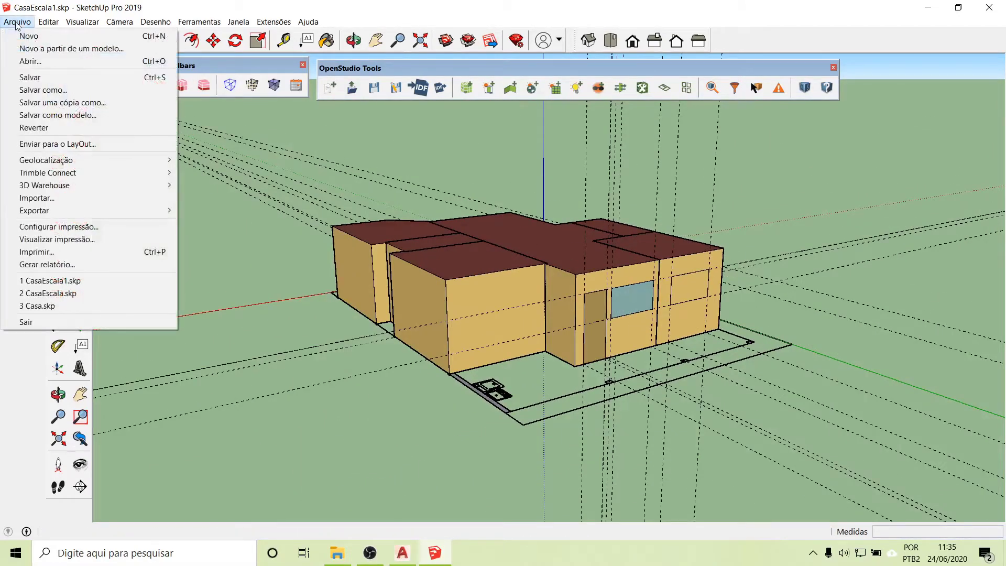
{"action": "left_click", "coordinate": [298, 464]}
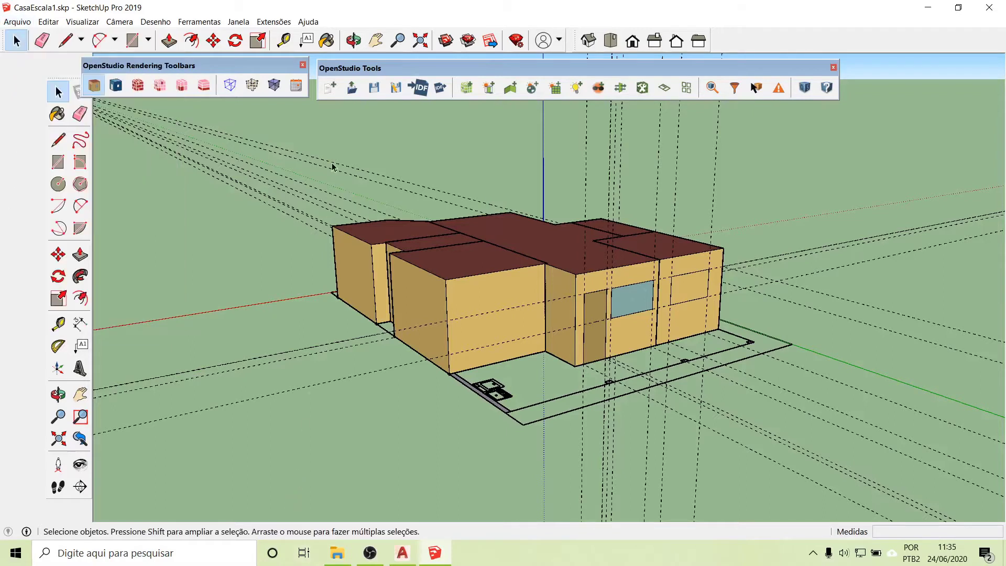
{"action": "left_click", "coordinate": [375, 89]}
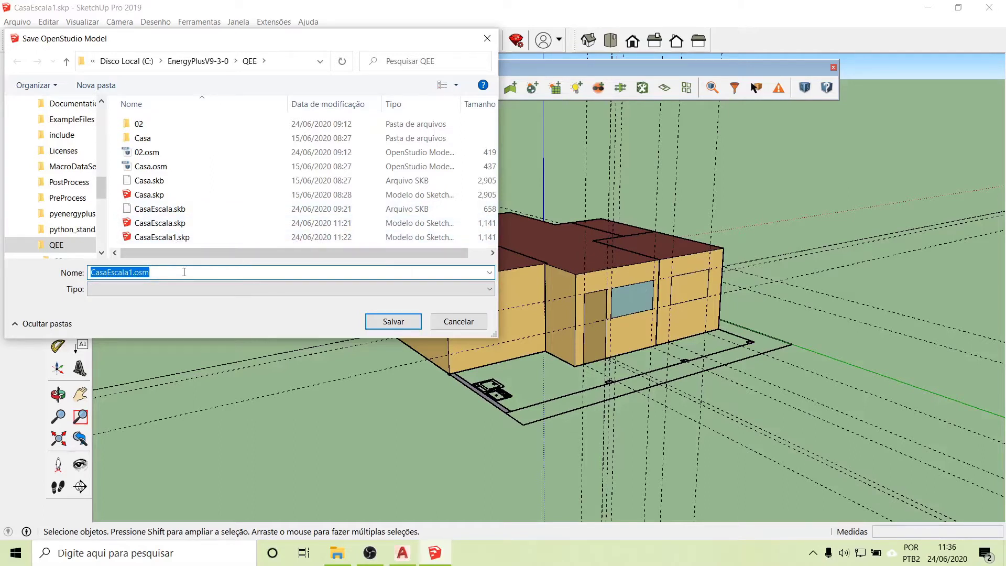
{"action": "left_click", "coordinate": [376, 325]}
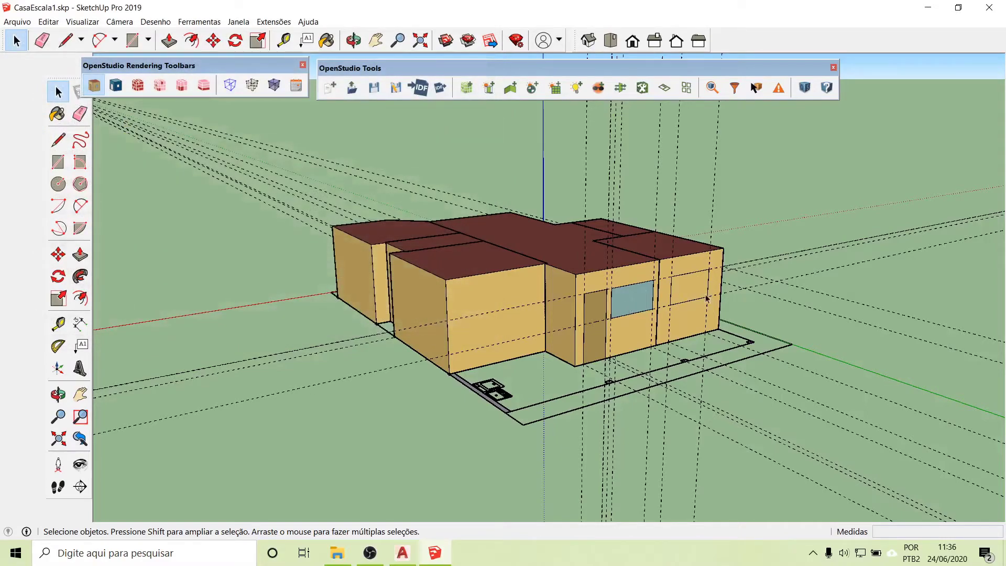
- Examine the corner room's window outline and the wall edges shared with the dining room up close
{"action": "scroll", "coordinate": [760, 296], "scroll_direction": "up", "scroll_amount": 5}
{"action": "middle_click_drag", "start_coordinate": [832, 308], "coordinate": [461, 316]}
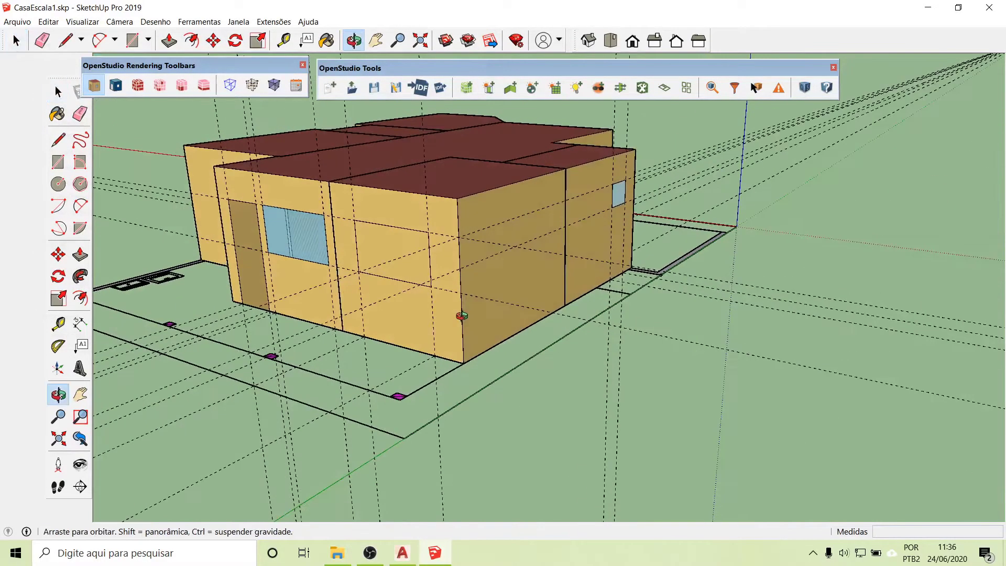
{"action": "scroll", "coordinate": [388, 285], "scroll_direction": "up", "scroll_amount": 8}
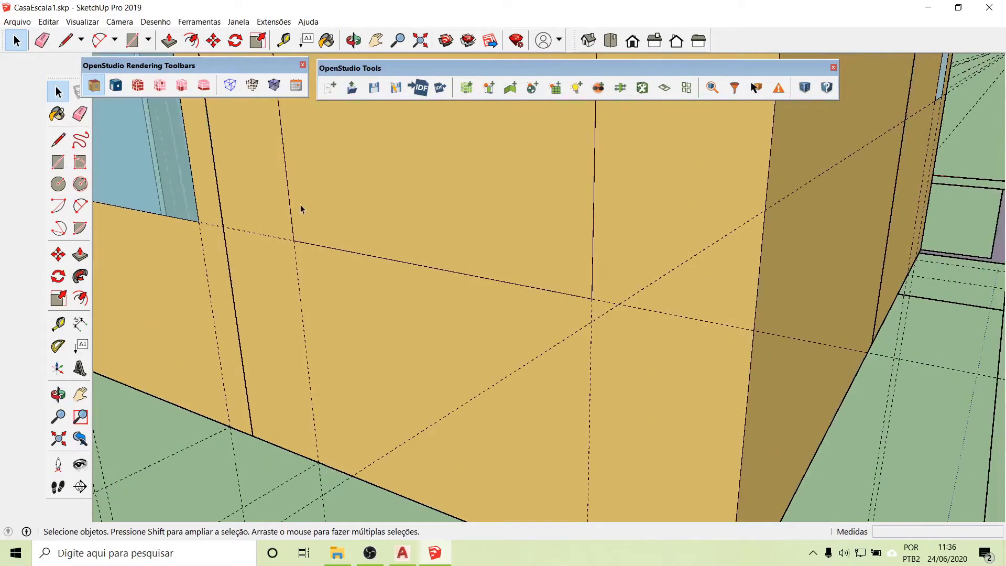
{"action": "left_click", "coordinate": [219, 267]}
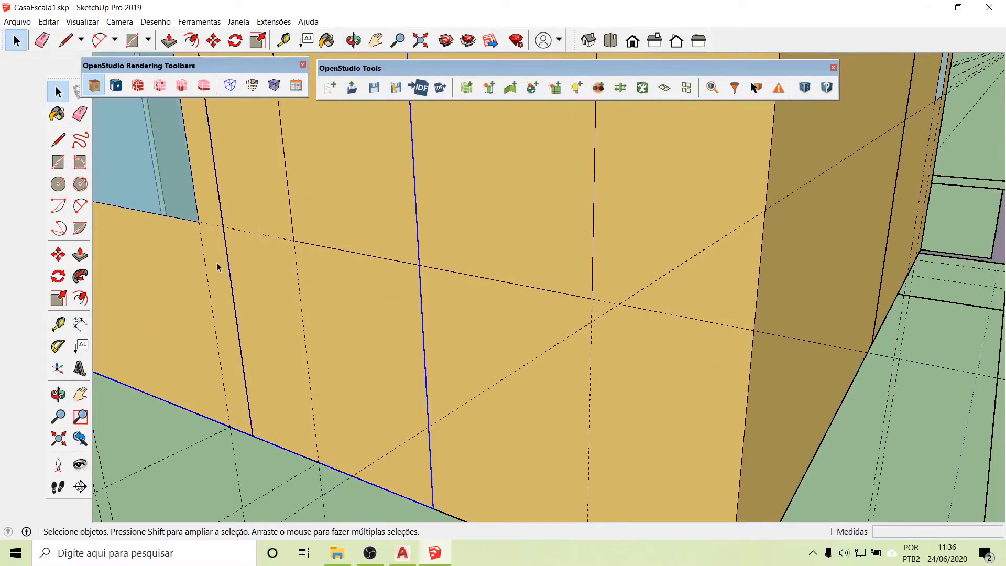
{"action": "scroll", "coordinate": [579, 337], "scroll_direction": "down", "scroll_amount": 6}
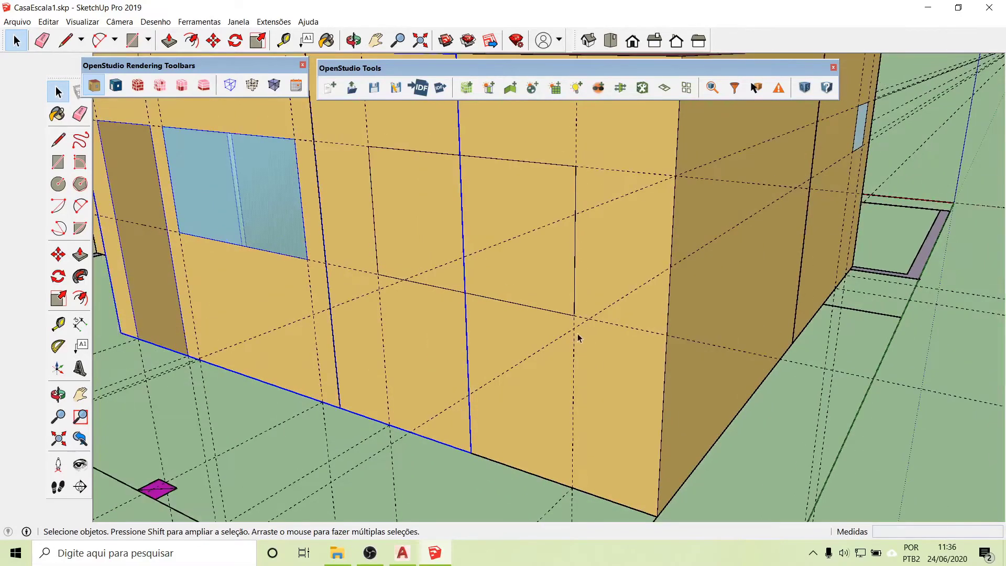
{"action": "scroll", "coordinate": [343, 233], "scroll_direction": "up", "scroll_amount": 10}
{"action": "scroll", "coordinate": [346, 291], "scroll_direction": "down", "scroll_amount": 5}
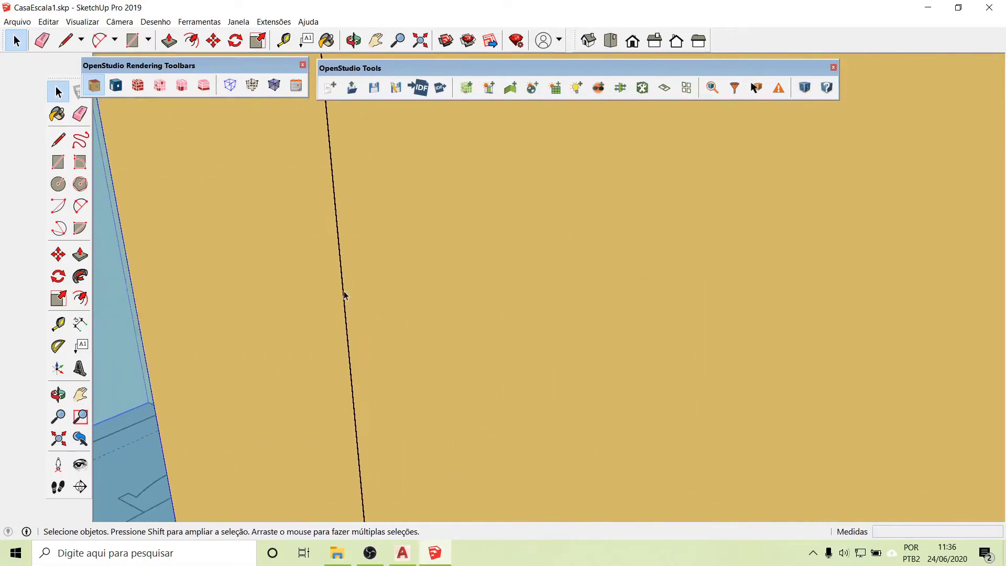
{"action": "scroll", "coordinate": [339, 295], "scroll_direction": "up", "scroll_amount": 5}
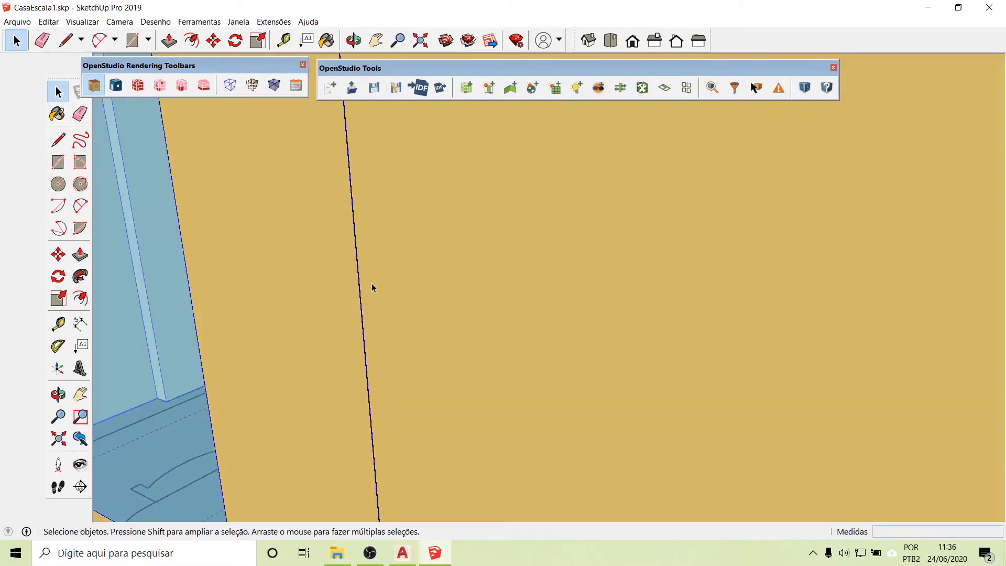
- Delete the whole corner room space from the house model
{"action": "middle_click_drag", "start_coordinate": [373, 287], "coordinate": [350, 403]}
{"action": "left_click", "coordinate": [850, 376]}
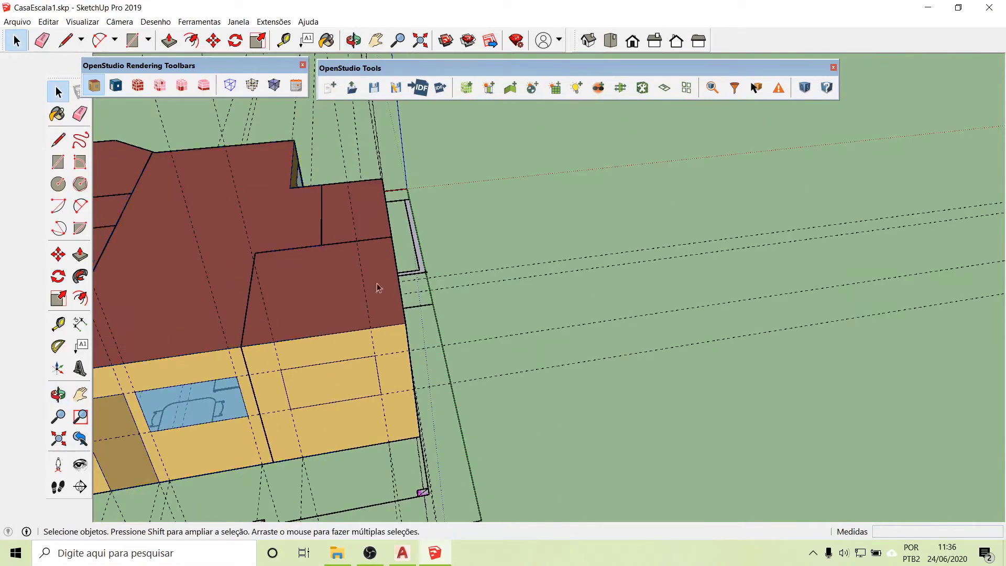
{"action": "left_click", "coordinate": [377, 286]}
{"action": "key", "text": "Delete"}
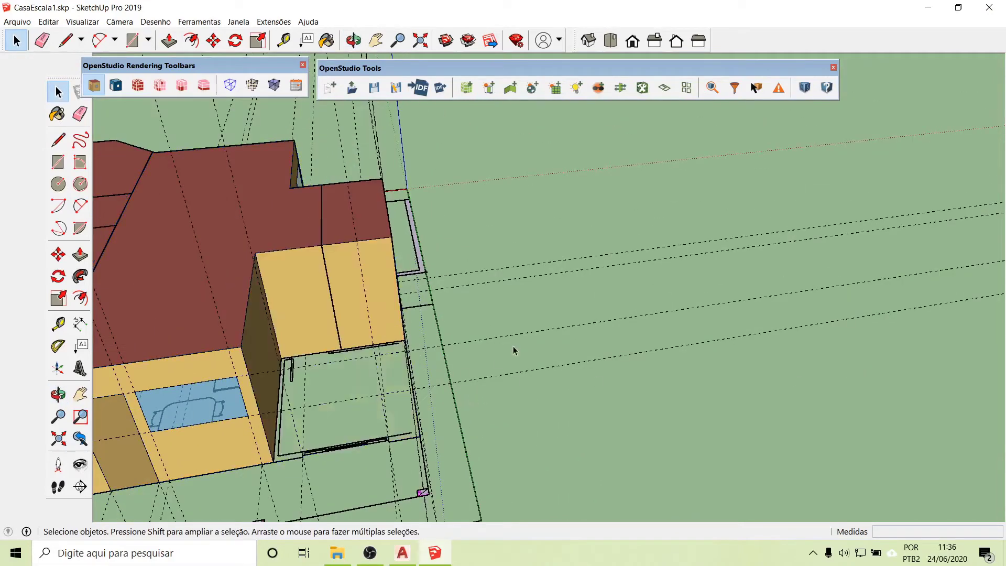
- Create a new OpenStudio space at the empty corner room's inner corner and draw its floor rectangle, about 3.23 by 2.73 m, over the plan
{"action": "left_click", "coordinate": [466, 88]}
{"action": "left_click", "coordinate": [282, 358]}
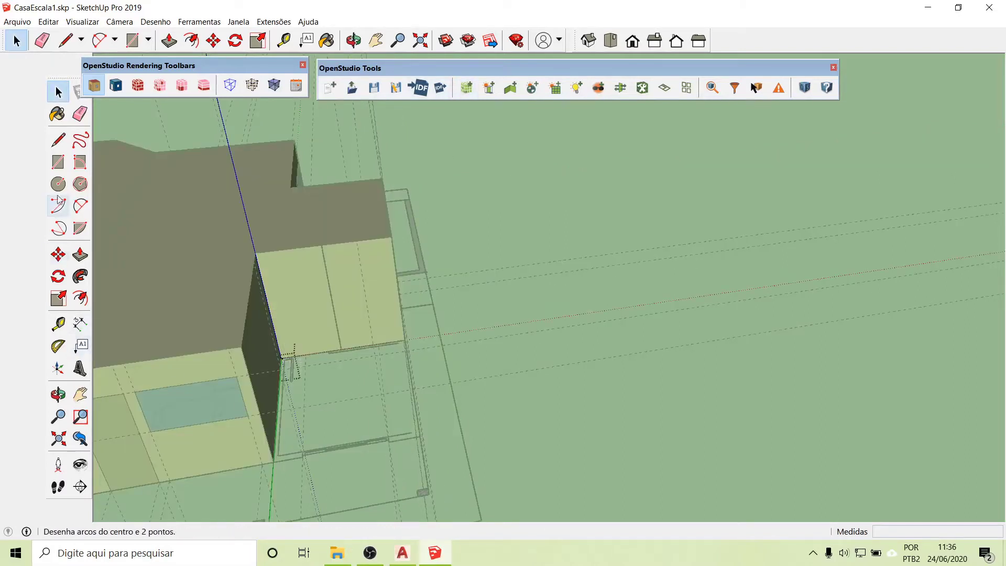
{"action": "left_click", "coordinate": [58, 162]}
{"action": "scroll", "coordinate": [283, 354], "scroll_direction": "up", "scroll_amount": 5}
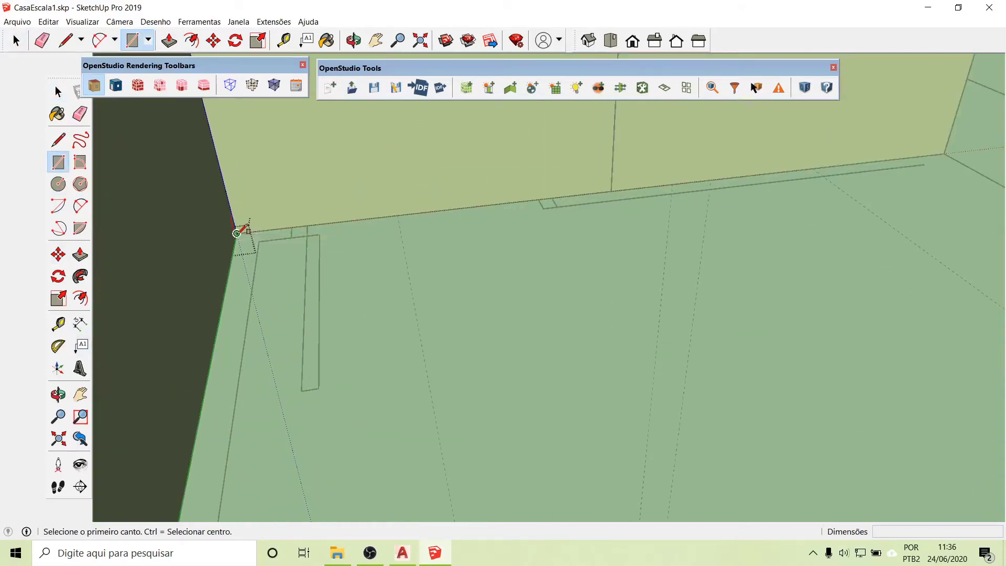
{"action": "left_click", "coordinate": [236, 233]}
{"action": "scroll", "coordinate": [249, 256], "scroll_direction": "down", "scroll_amount": 2}
{"action": "scroll", "coordinate": [256, 261], "scroll_direction": "down", "scroll_amount": 4}
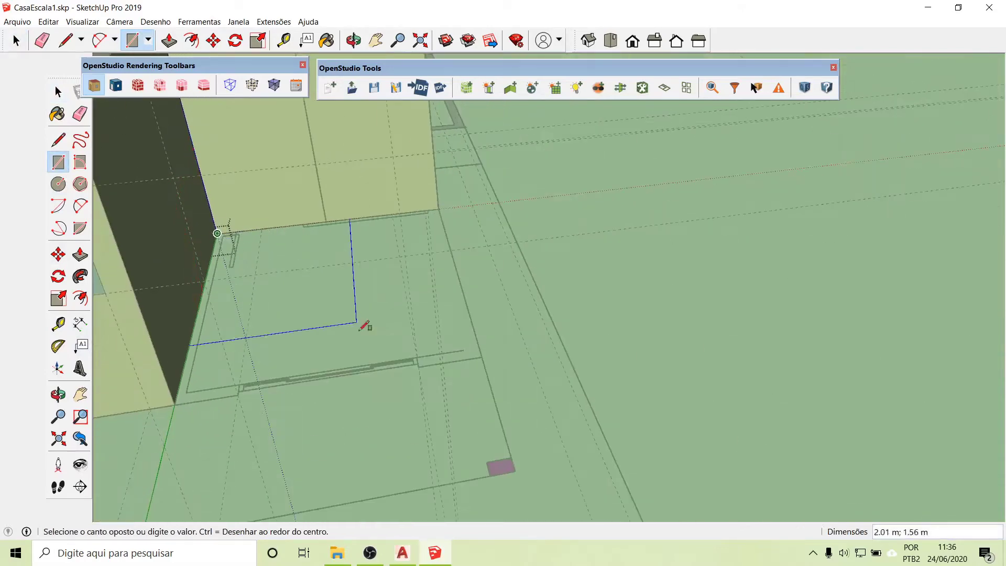
{"action": "scroll", "coordinate": [503, 381], "scroll_direction": "up", "scroll_amount": 4}
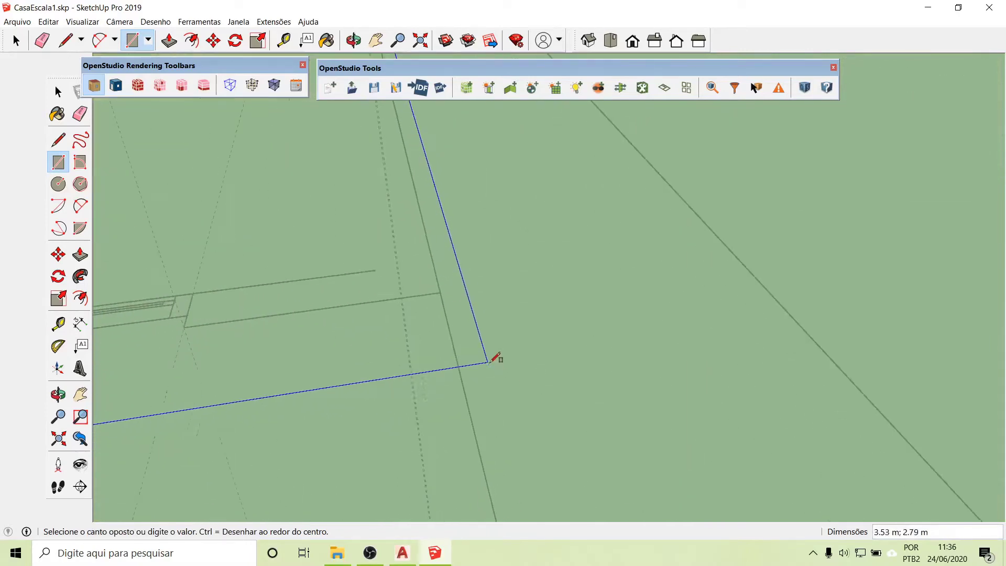
{"action": "left_click", "coordinate": [441, 291]}
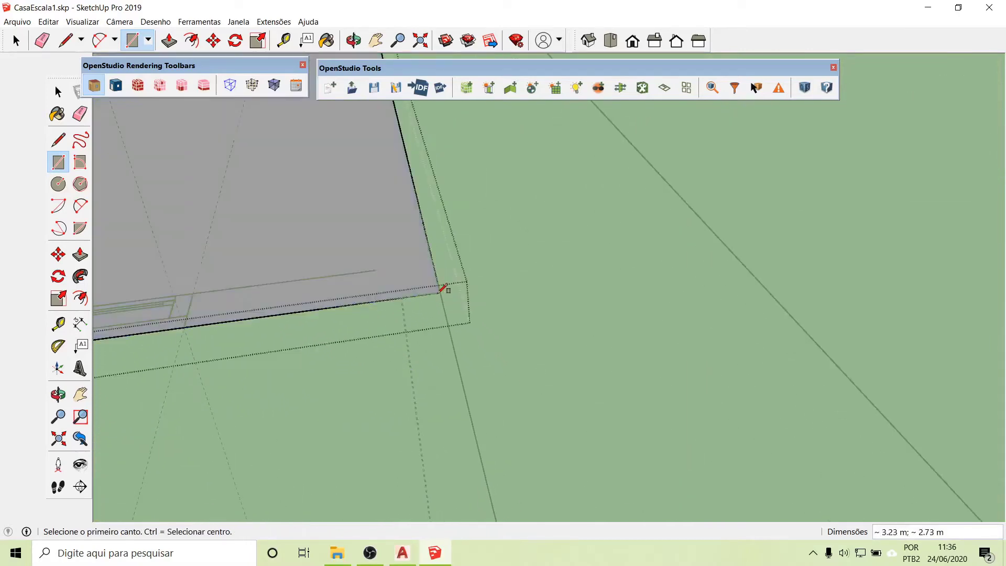
- Extrude the new corner room floor upward 2.7 m
{"action": "scroll", "coordinate": [586, 329], "scroll_direction": "down", "scroll_amount": 6}
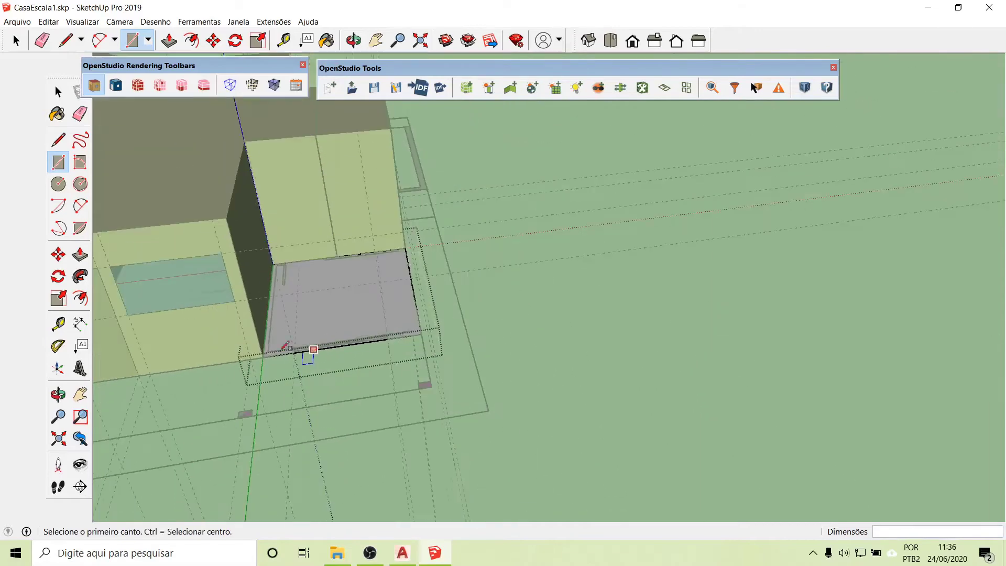
{"action": "left_click", "coordinate": [80, 255]}
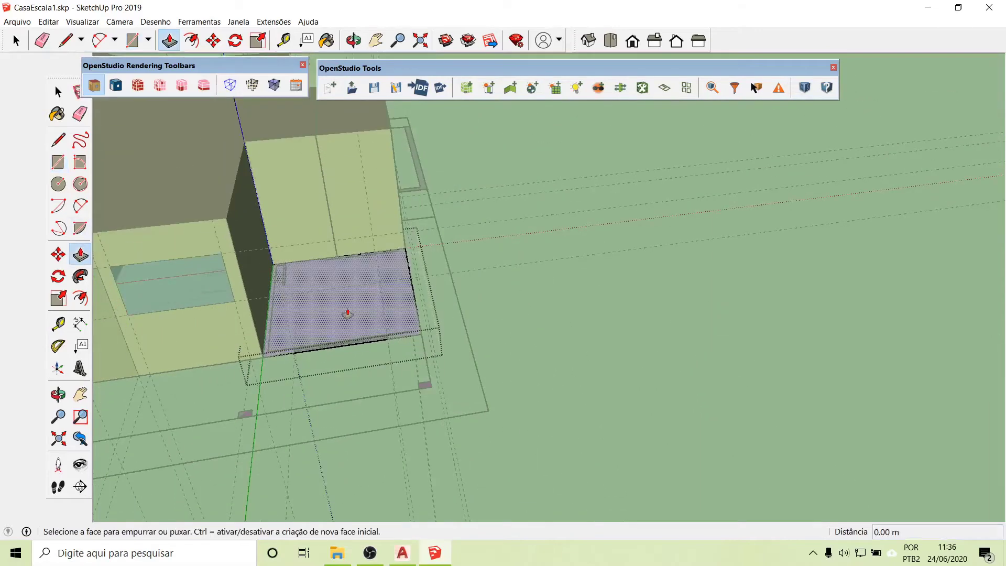
{"action": "left_click_drag", "start_coordinate": [349, 310], "coordinate": [324, 235]}
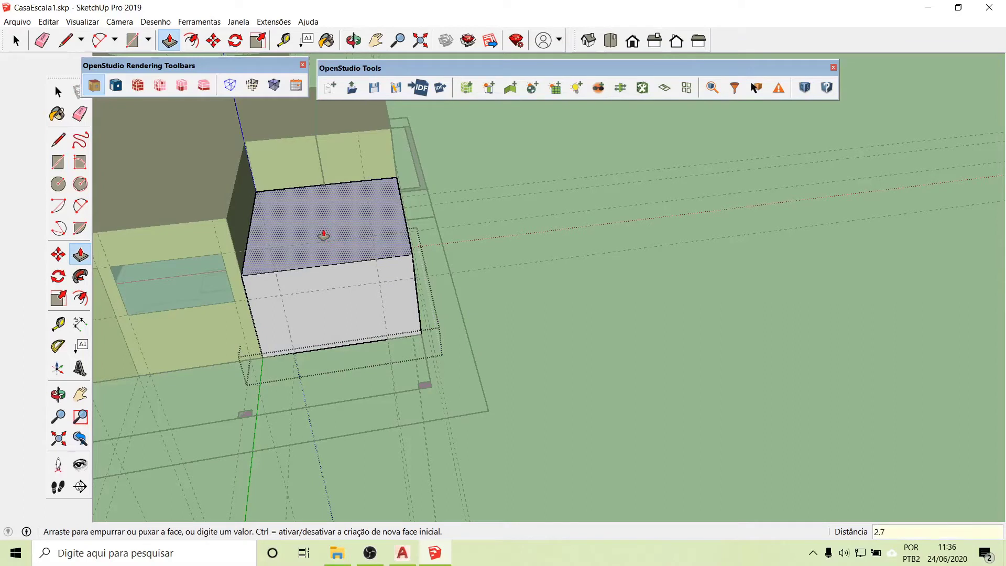
{"action": "key", "text": "Return"}
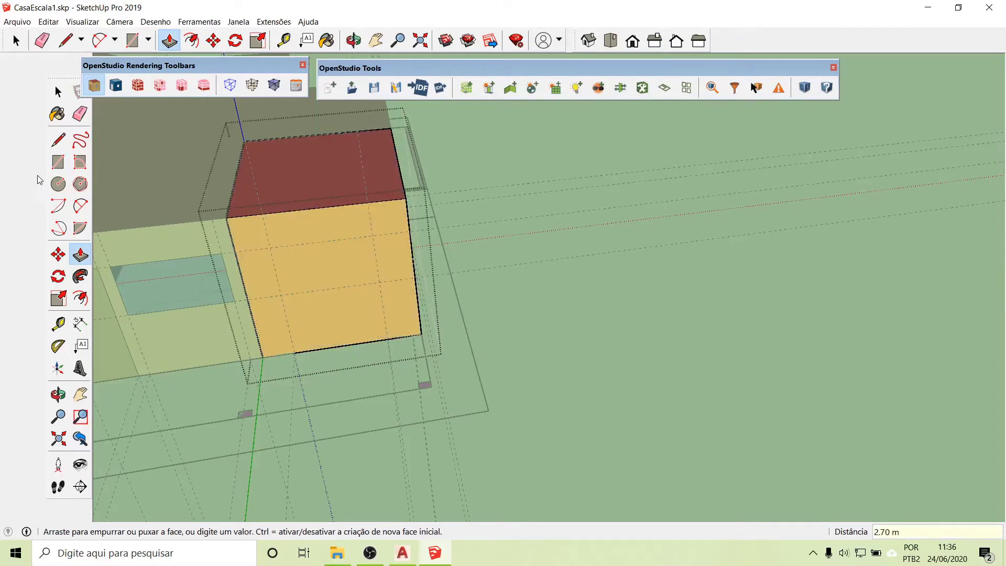
- Draw a 1.60 m by 0.90 m window rectangle on the rebuilt corner room's outer wall, between opposite guide intersections
{"action": "left_click", "coordinate": [58, 162]}
{"action": "left_click", "coordinate": [270, 248]}
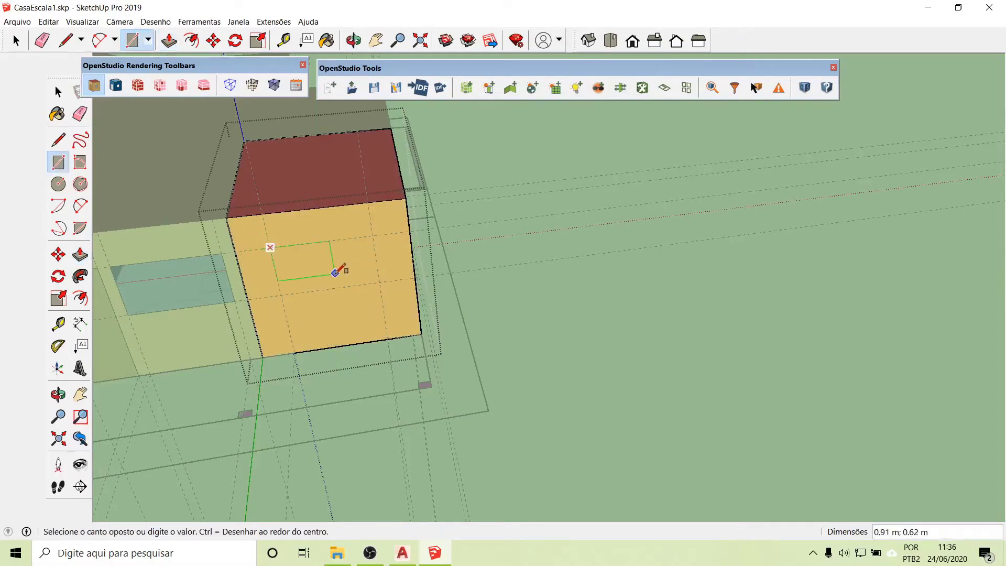
{"action": "left_click", "coordinate": [377, 284]}
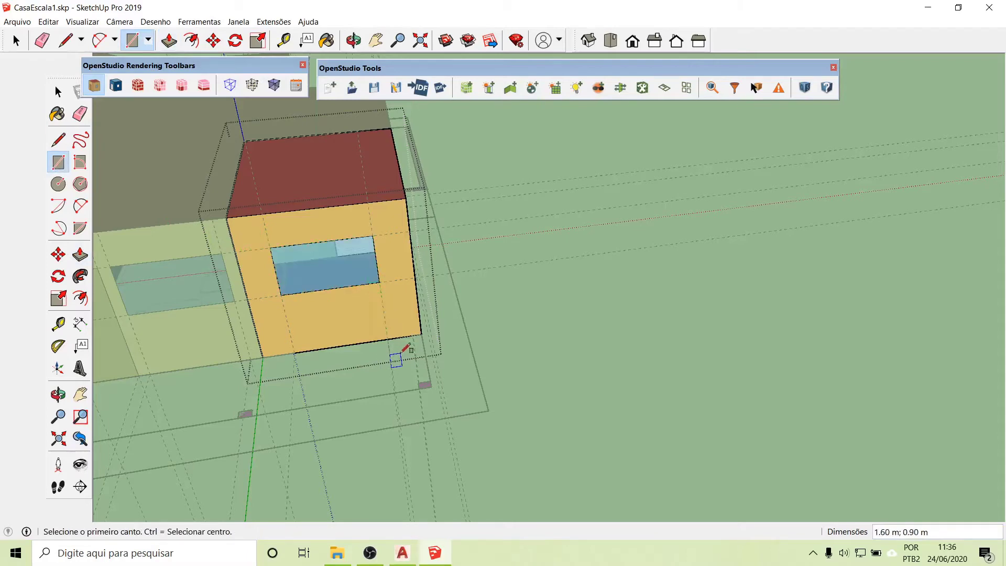
{"action": "left_click", "coordinate": [49, 98]}
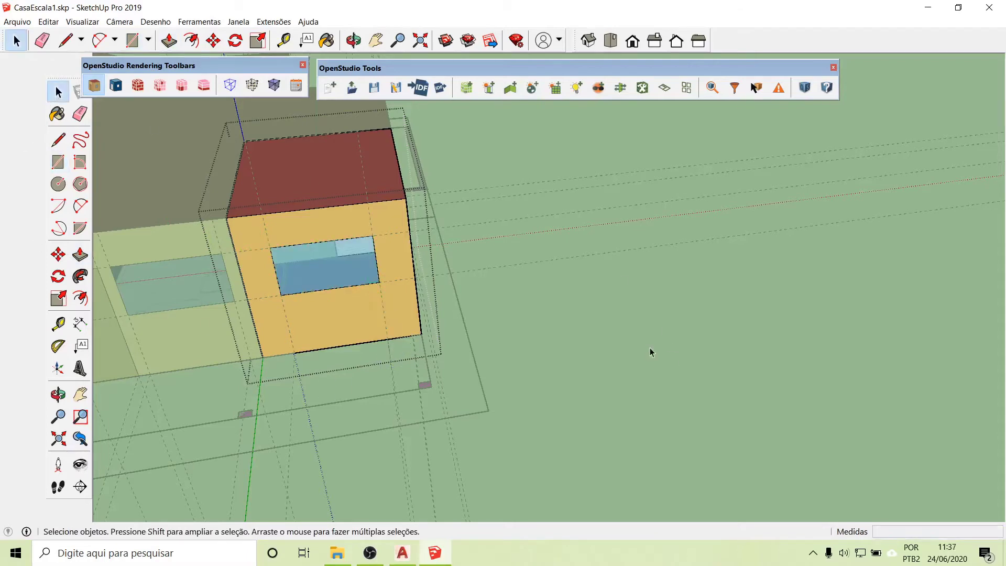
- Examine the whole house model from its other sides, including the room walls that still lack openings
{"action": "scroll", "coordinate": [393, 334], "scroll_direction": "down", "scroll_amount": 6}
{"action": "middle_click_drag", "start_coordinate": [374, 338], "coordinate": [317, 338]}
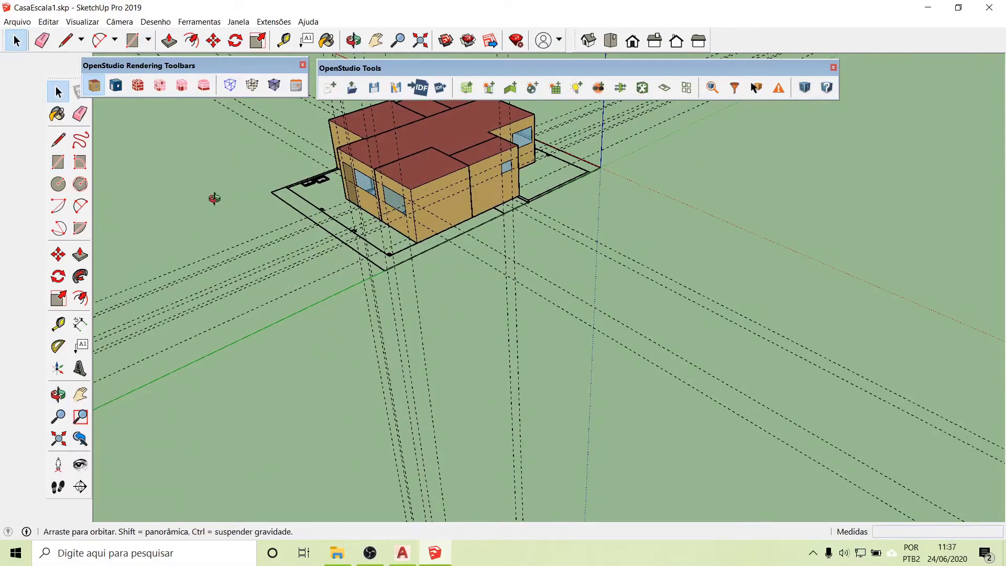
{"action": "middle_click_drag", "start_coordinate": [213, 197], "coordinate": [714, 177]}
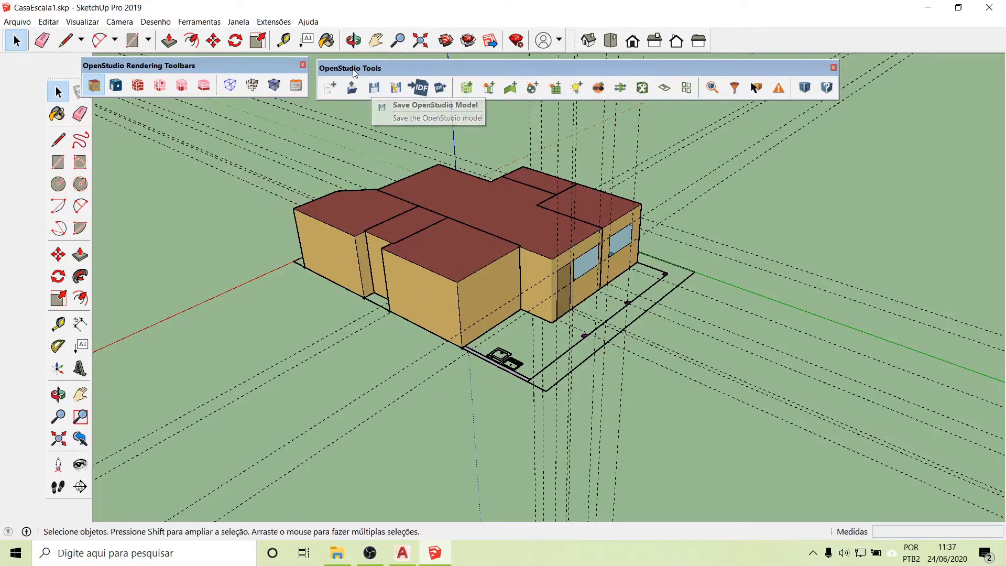
{"action": "scroll", "coordinate": [365, 267], "scroll_direction": "down", "scroll_amount": 10}
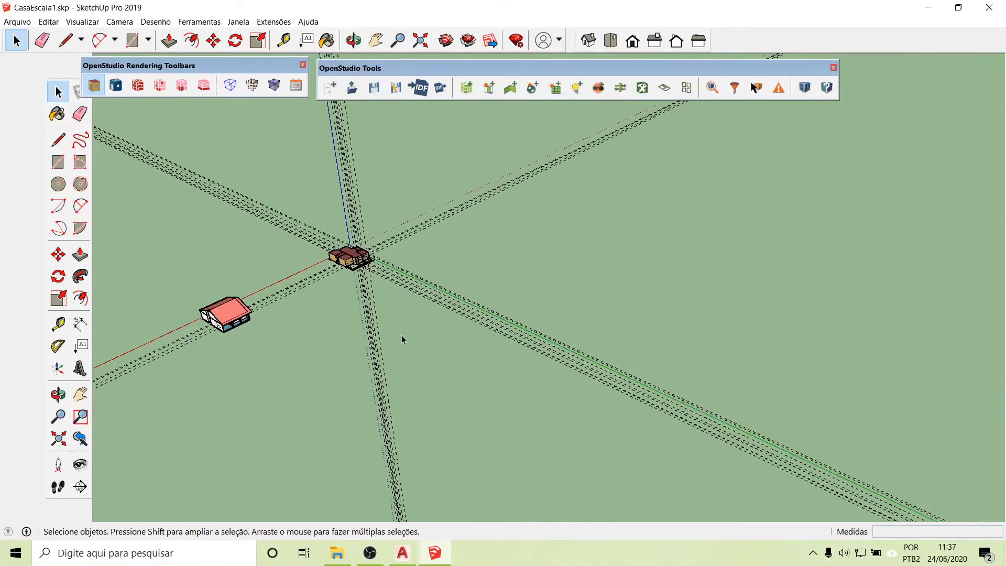
{"action": "scroll", "coordinate": [352, 256], "scroll_direction": "up", "scroll_amount": 5}
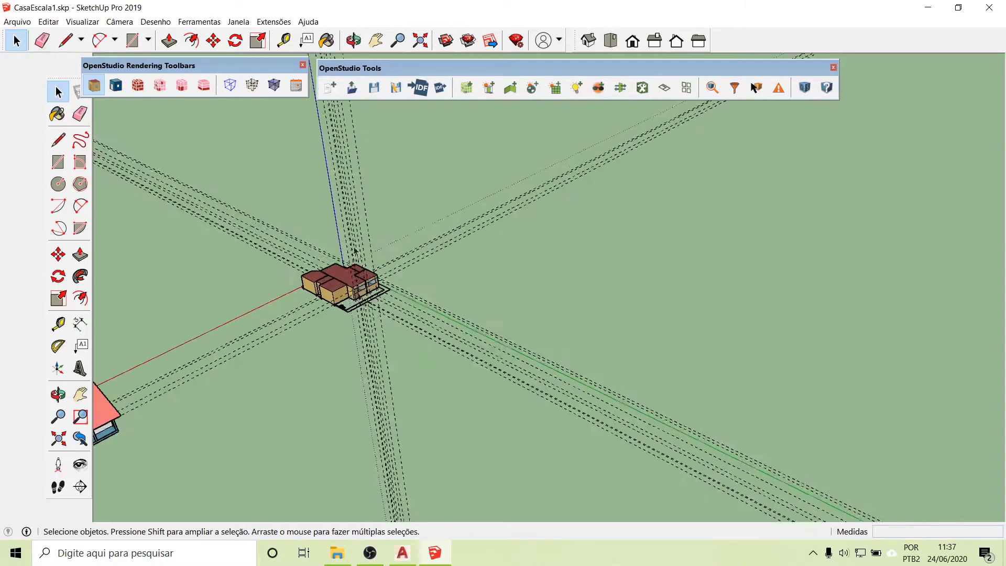
{"action": "scroll", "coordinate": [348, 291], "scroll_direction": "up", "scroll_amount": 2}
{"action": "scroll", "coordinate": [356, 299], "scroll_direction": "down", "scroll_amount": 4}
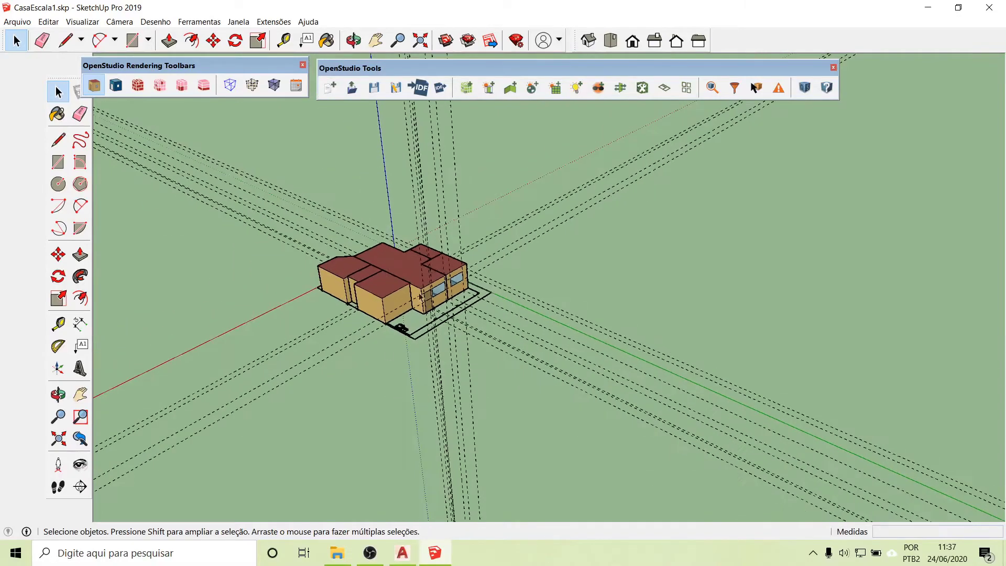
{"action": "scroll", "coordinate": [362, 356], "scroll_direction": "down", "scroll_amount": 3}
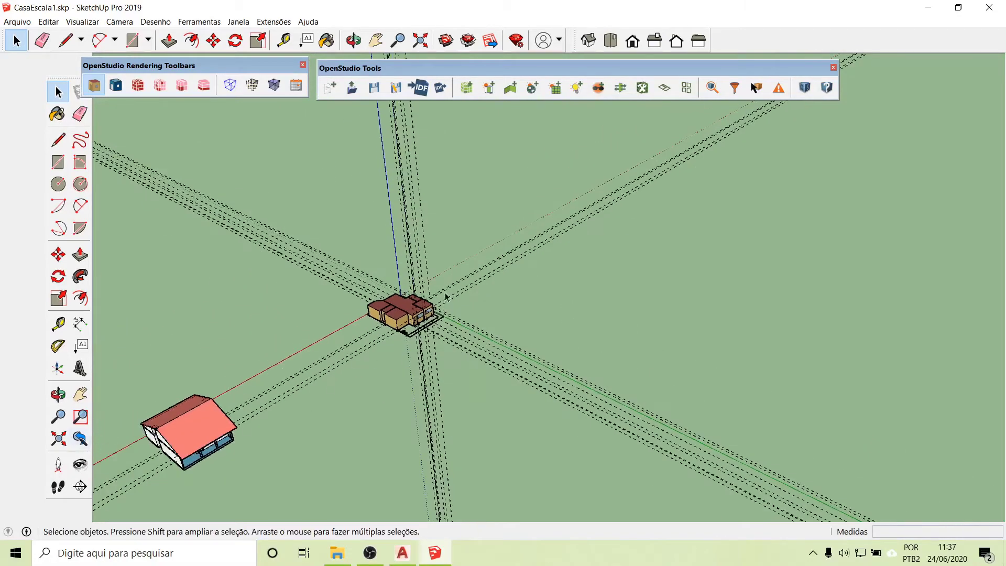
{"action": "scroll", "coordinate": [382, 333], "scroll_direction": "up", "scroll_amount": 5}
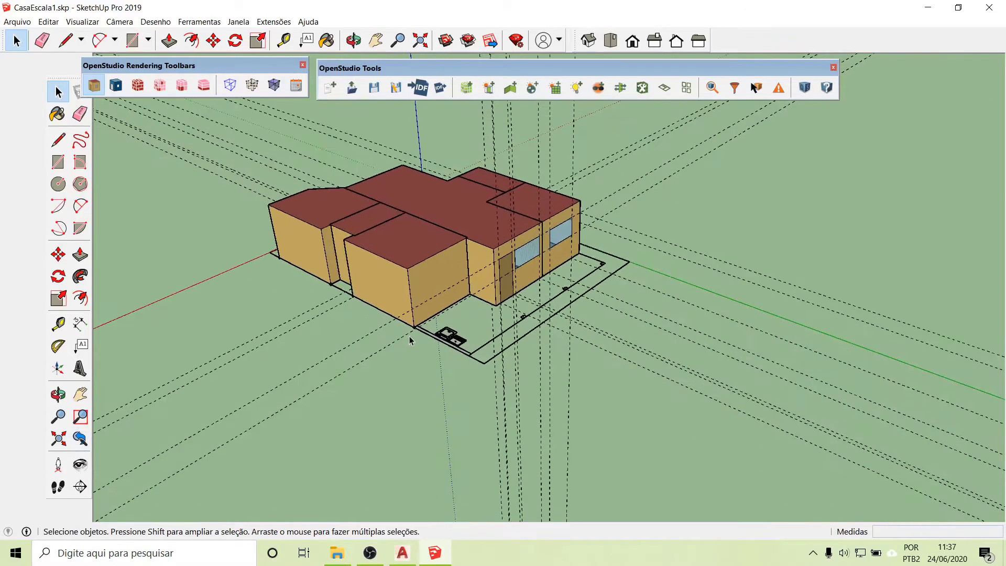
{"action": "scroll", "coordinate": [471, 357], "scroll_direction": "up", "scroll_amount": 2}
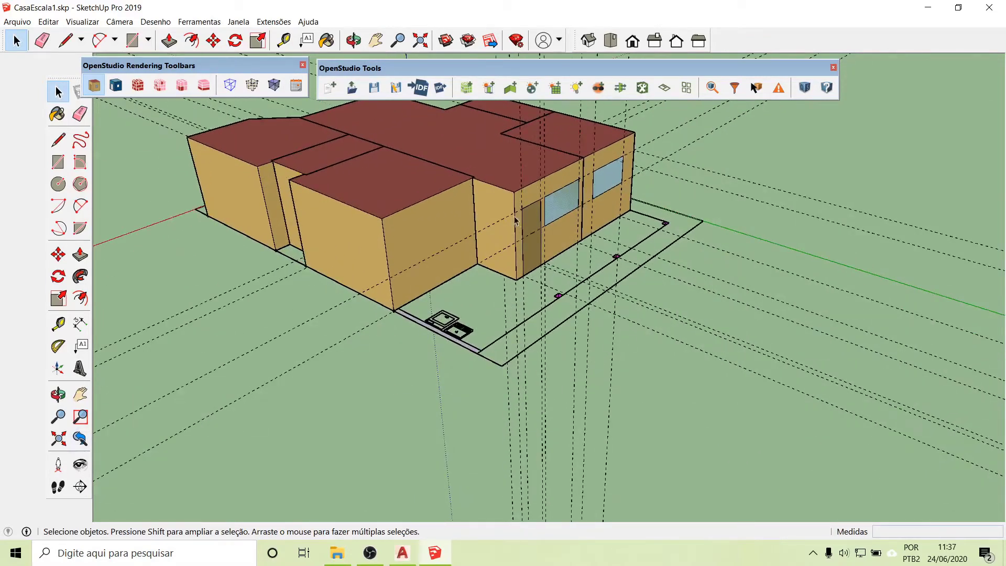
- Place guide lines through both ends of the floor plan window below the blank outer wall of the room beside the laundry sink
{"action": "middle_click_drag", "start_coordinate": [314, 346], "coordinate": [455, 165]}
{"action": "scroll", "coordinate": [455, 165], "scroll_direction": "up", "scroll_amount": 5}
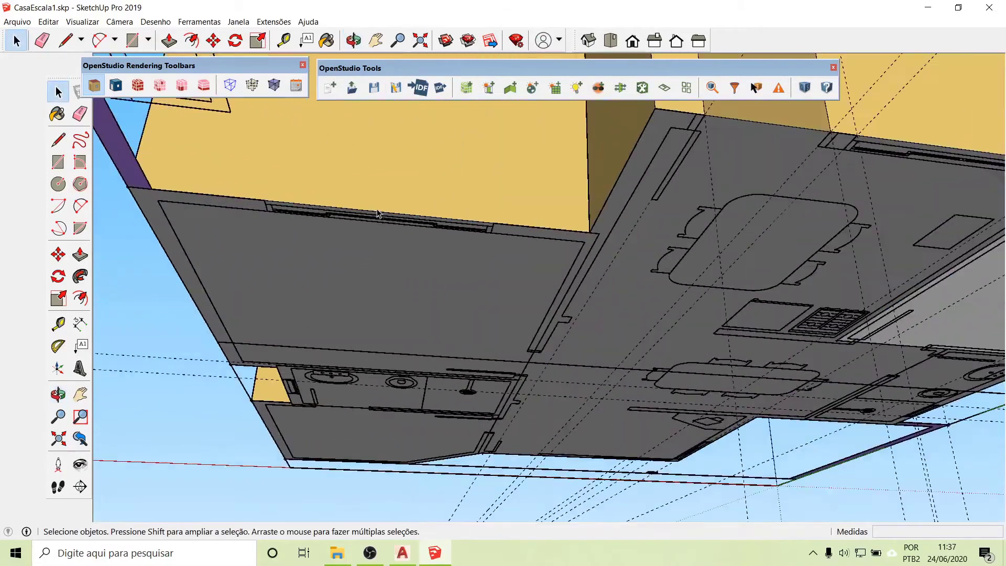
{"action": "left_click", "coordinate": [58, 323]}
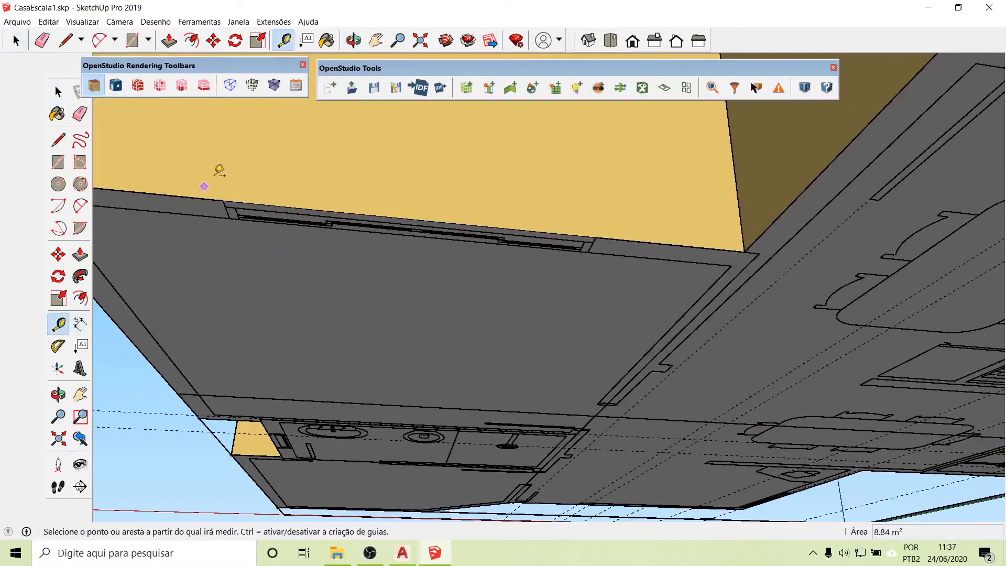
{"action": "scroll", "coordinate": [225, 231], "scroll_direction": "up", "scroll_amount": 4}
{"action": "left_click", "coordinate": [242, 231]}
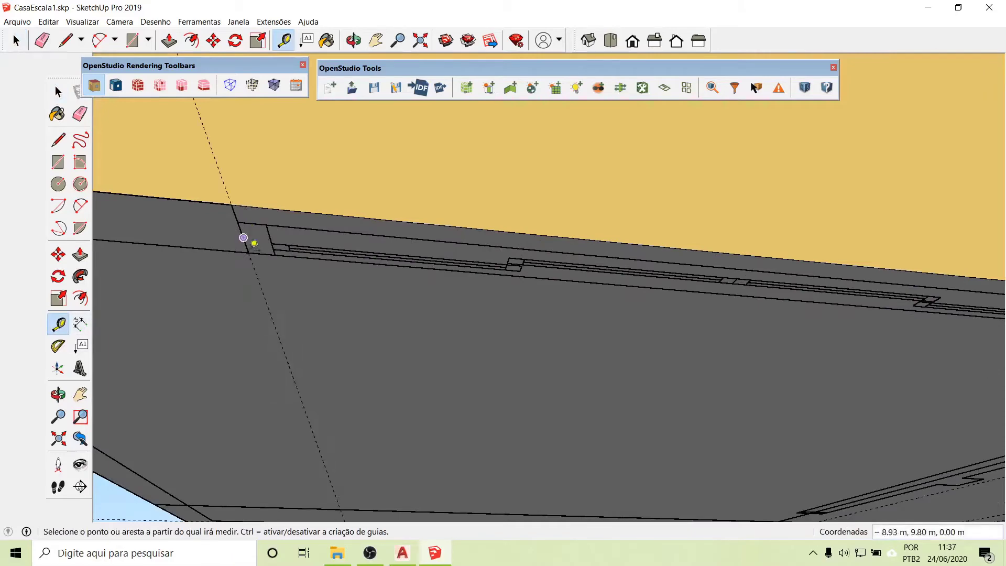
{"action": "left_click", "coordinate": [246, 238]}
{"action": "scroll", "coordinate": [97, 297], "scroll_direction": "down", "scroll_amount": 2}
{"action": "scroll", "coordinate": [330, 215], "scroll_direction": "down", "scroll_amount": 1}
{"action": "scroll", "coordinate": [826, 294], "scroll_direction": "up", "scroll_amount": 3}
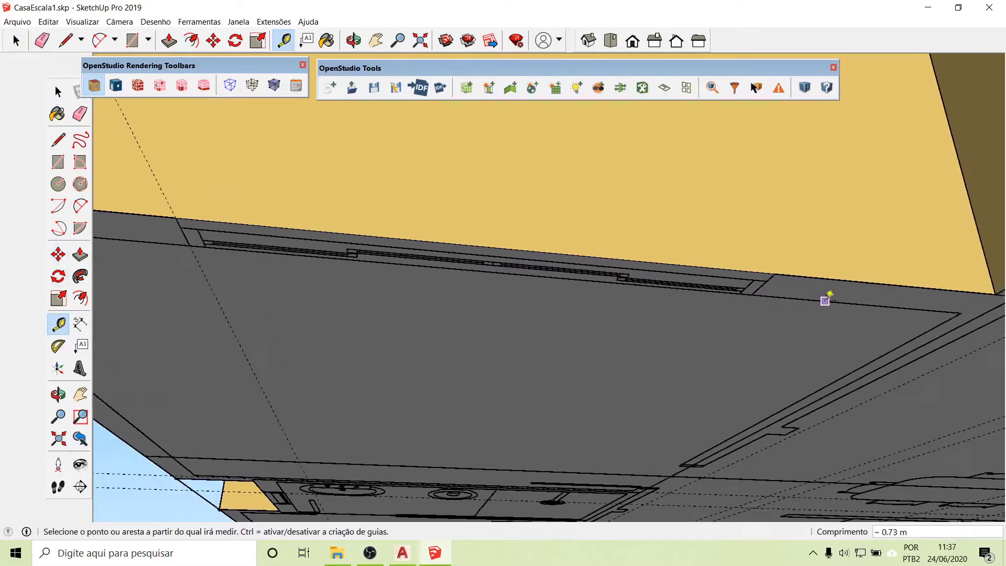
{"action": "double_click", "coordinate": [726, 276]}
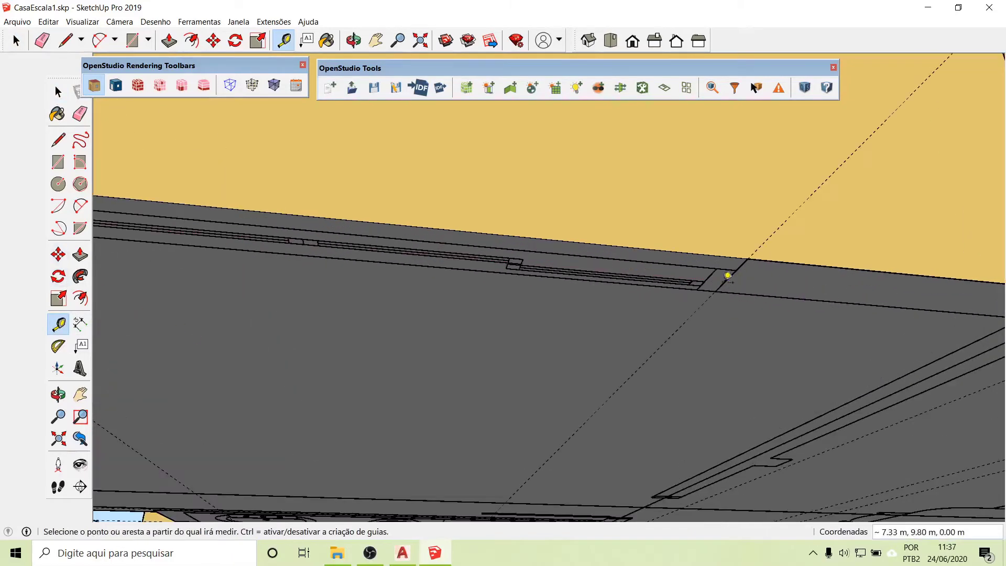
- Place two vertical guides on the blank wall beside the laundry sink, aligned with the guides marking the plan window's ends
{"action": "scroll", "coordinate": [662, 341], "scroll_direction": "down", "scroll_amount": 3}
{"action": "scroll", "coordinate": [662, 341], "scroll_direction": "down", "scroll_amount": 2}
{"action": "middle_click_drag", "start_coordinate": [656, 259], "coordinate": [634, 428]}
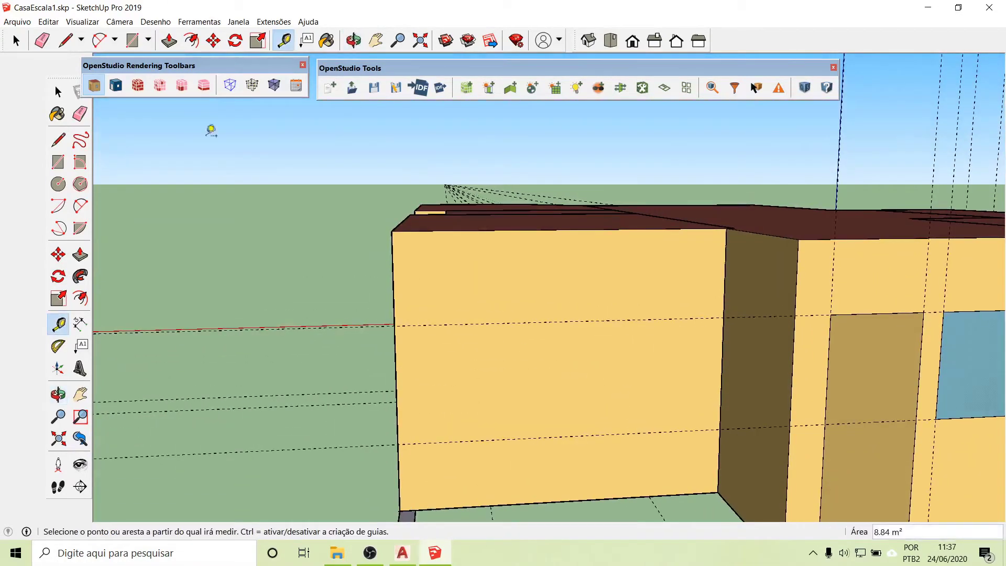
{"action": "left_click", "coordinate": [58, 92]}
{"action": "scroll", "coordinate": [550, 158], "scroll_direction": "down", "scroll_amount": 5}
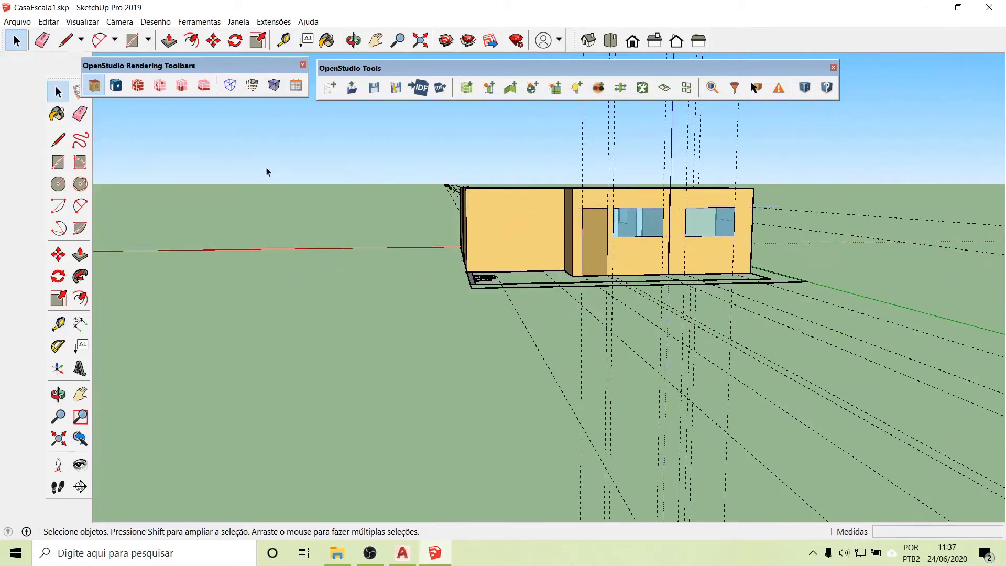
{"action": "scroll", "coordinate": [534, 315], "scroll_direction": "up", "scroll_amount": 4}
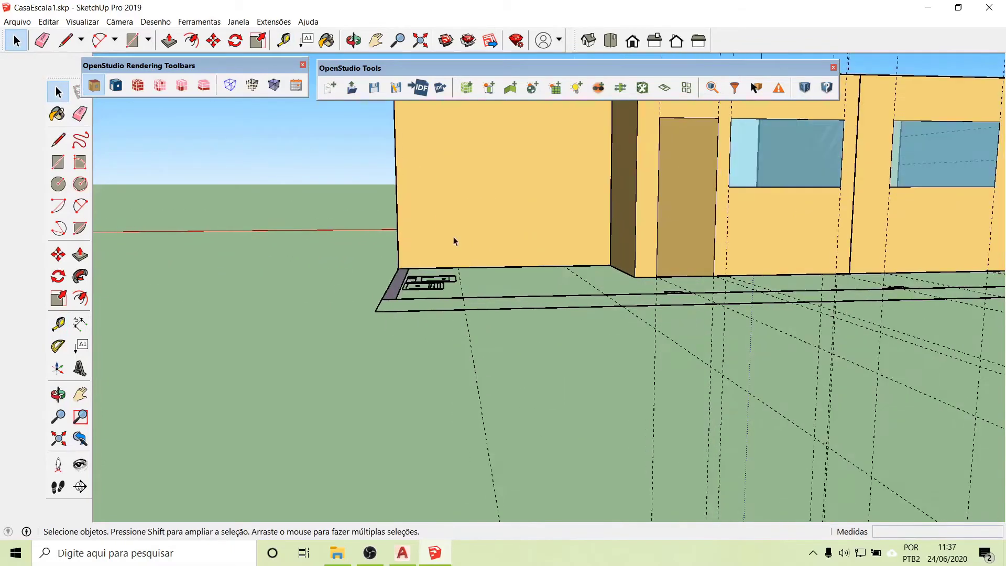
{"action": "middle_click_drag", "start_coordinate": [454, 238], "coordinate": [524, 347]}
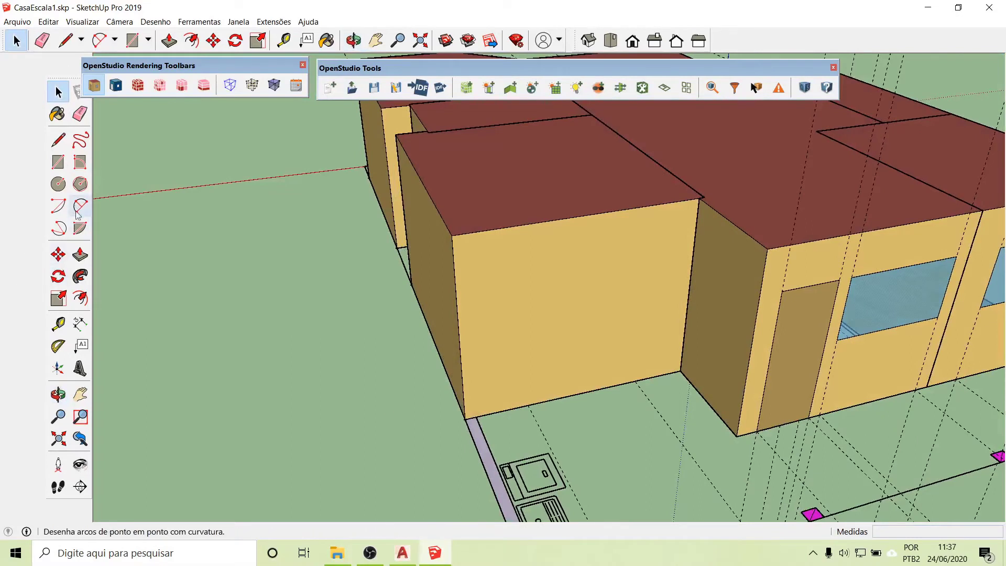
{"action": "left_click", "coordinate": [57, 324]}
{"action": "left_click", "coordinate": [459, 334]}
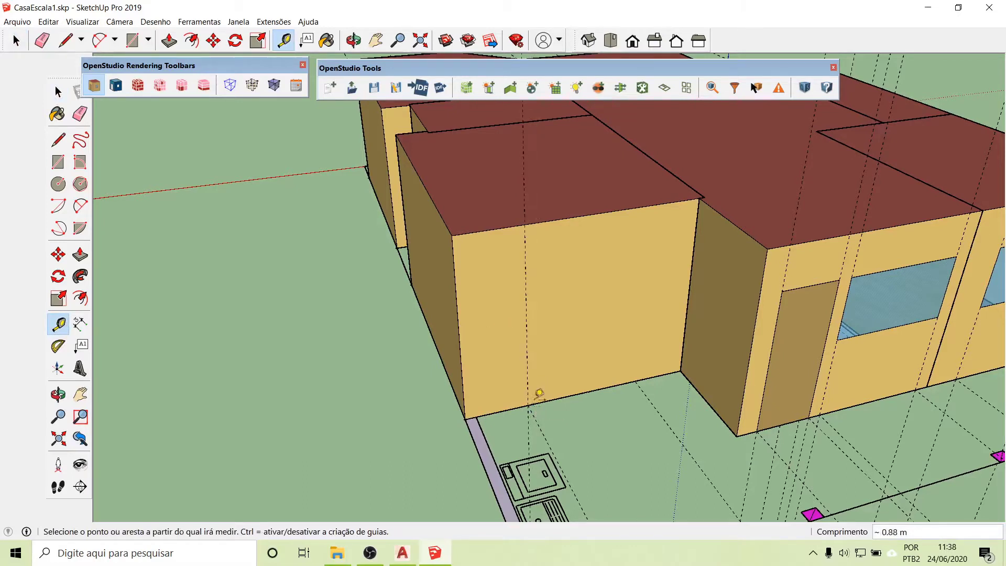
{"action": "left_click", "coordinate": [529, 405]}
{"action": "left_click", "coordinate": [527, 338]}
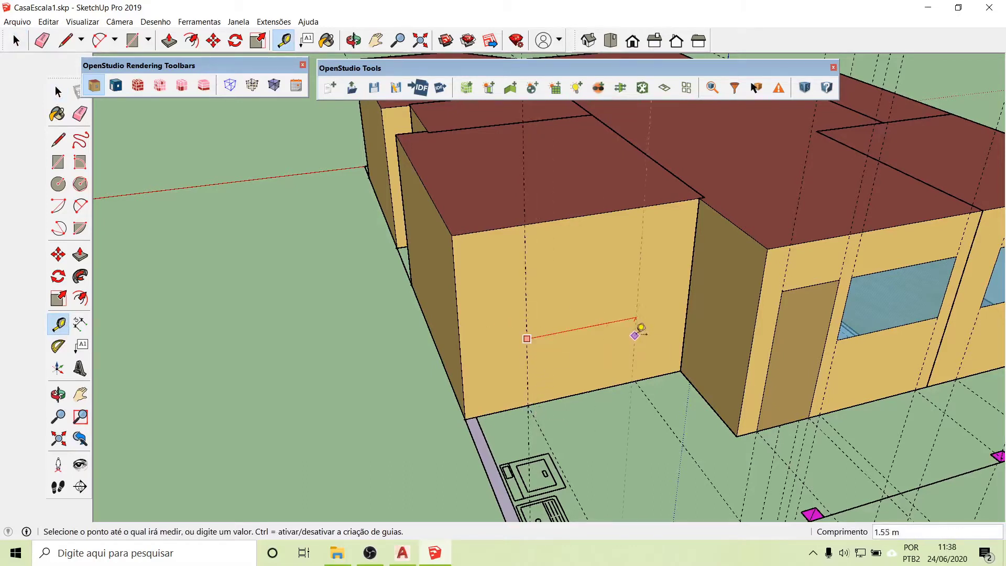
{"action": "left_click", "coordinate": [635, 381]}
- Place a horizontal guide on the same wall, 1.2 m above its base edge
{"action": "left_click", "coordinate": [609, 387]}
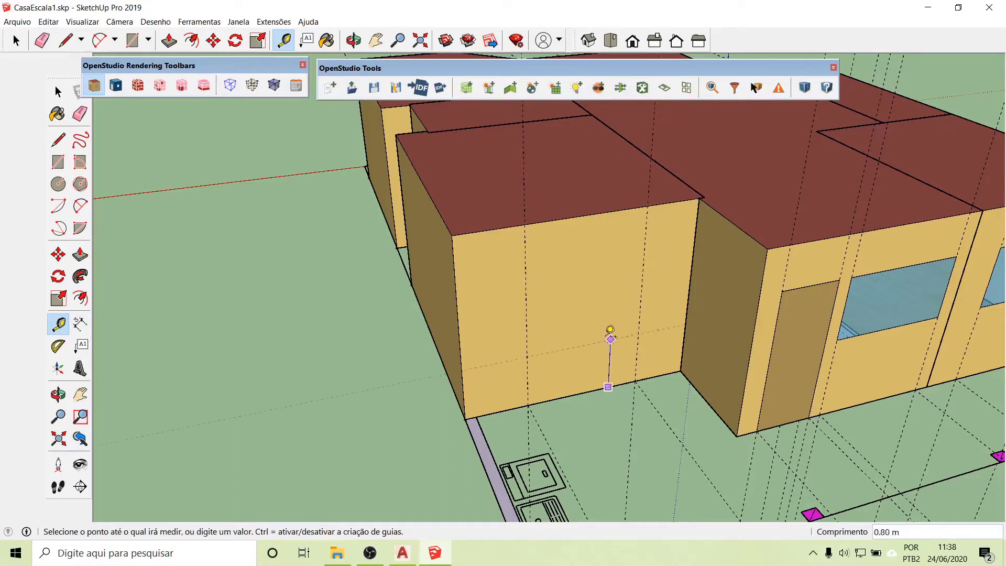
{"action": "type", "text": "1.2"}
{"action": "key", "text": "Return"}
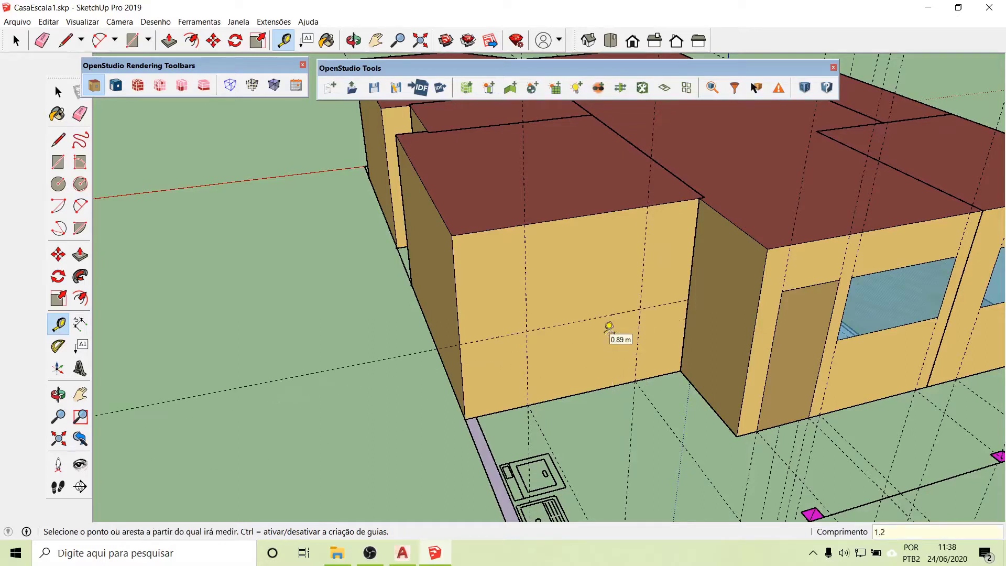
- Place a second horizontal guide on the blank wall beside the laundry sink, 2.1 m above its base edge
{"action": "left_click", "coordinate": [573, 322]}
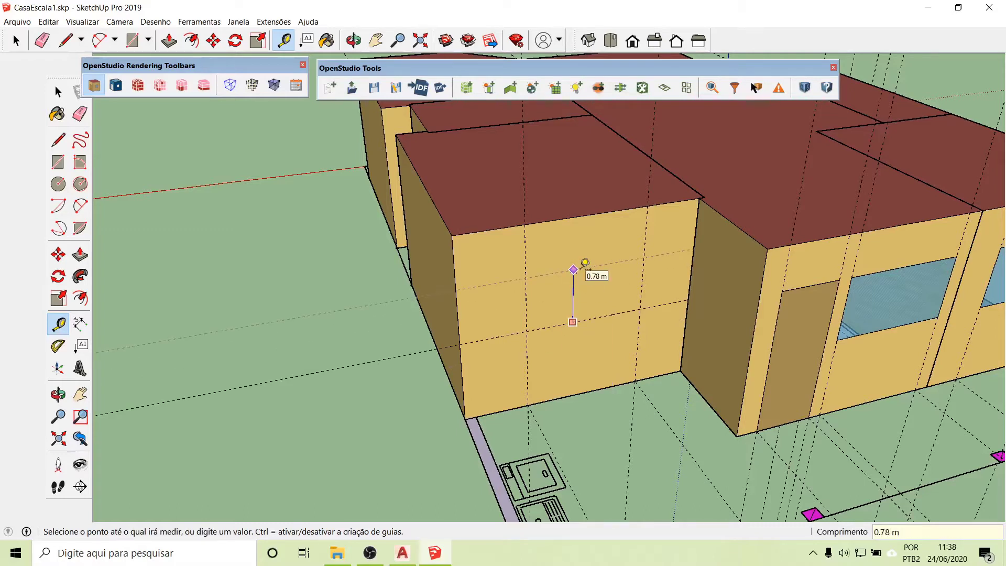
{"action": "left_click", "coordinate": [585, 263]}
{"action": "left_click", "coordinate": [597, 390]}
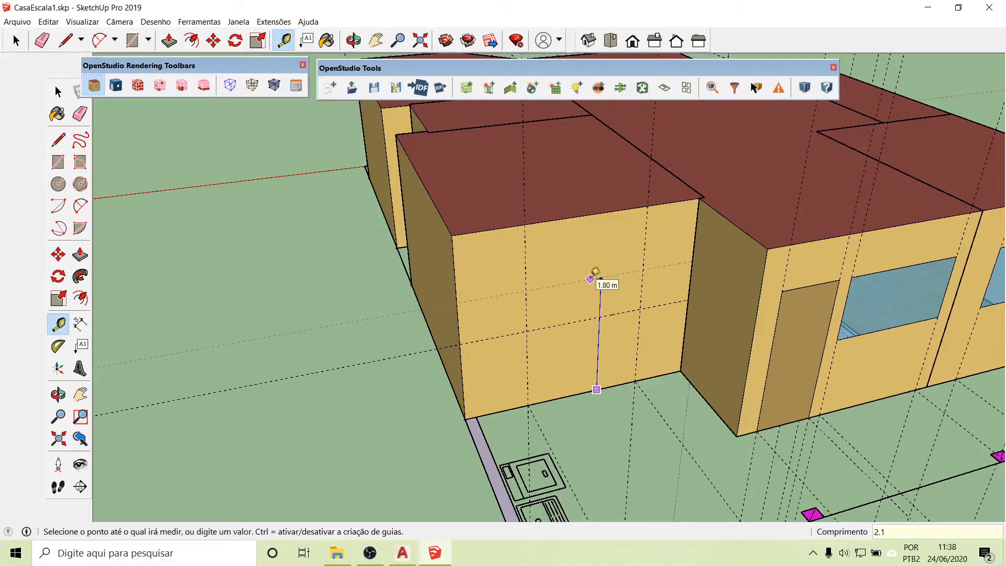
{"action": "left_click", "coordinate": [596, 271]}
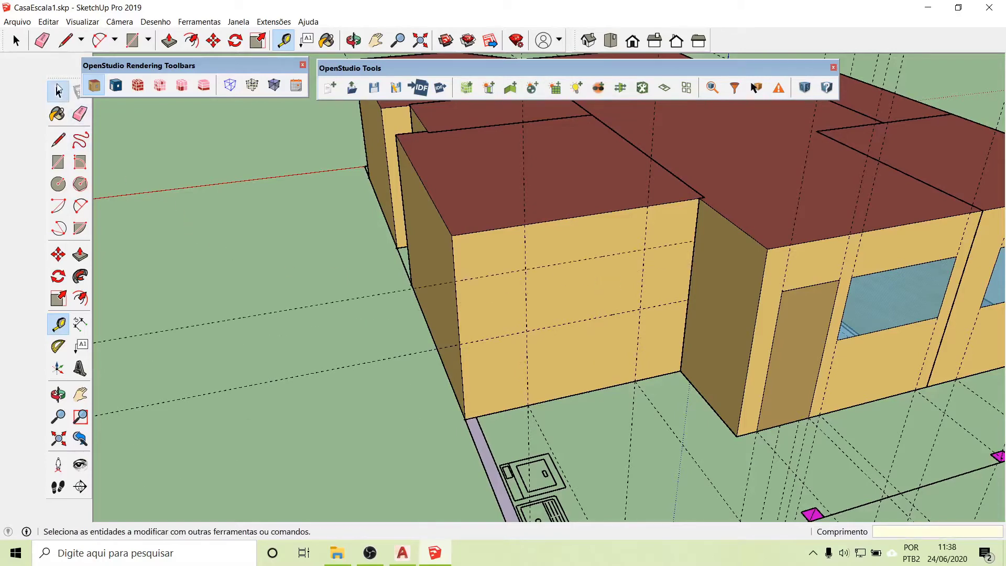
- Draw a 1.60 by 0.90 m window rectangle between the guides inside that room's space, and leave the space
{"action": "left_click", "coordinate": [58, 91]}
{"action": "double_click", "coordinate": [492, 320]}
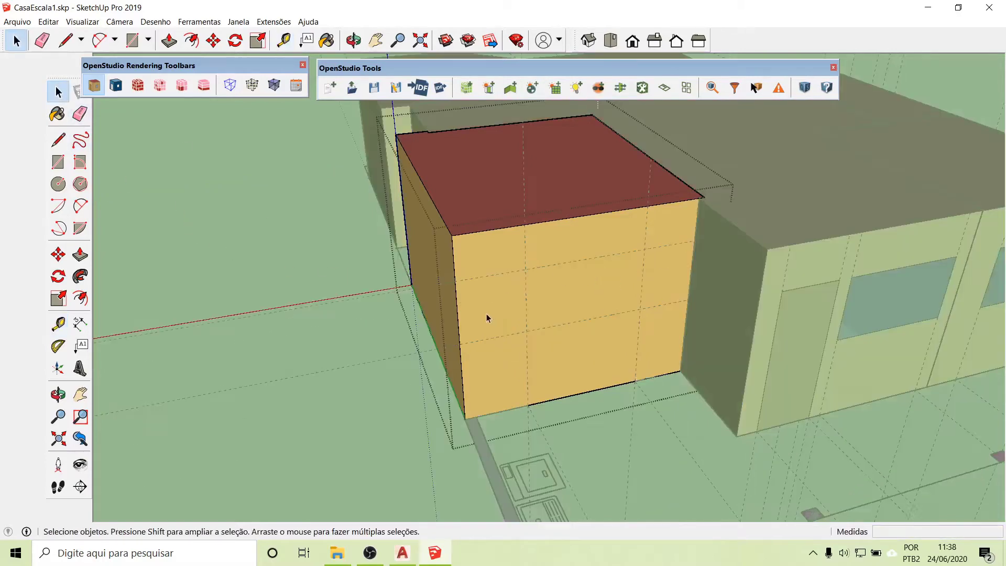
{"action": "left_click", "coordinate": [59, 162]}
{"action": "left_click", "coordinate": [527, 331]}
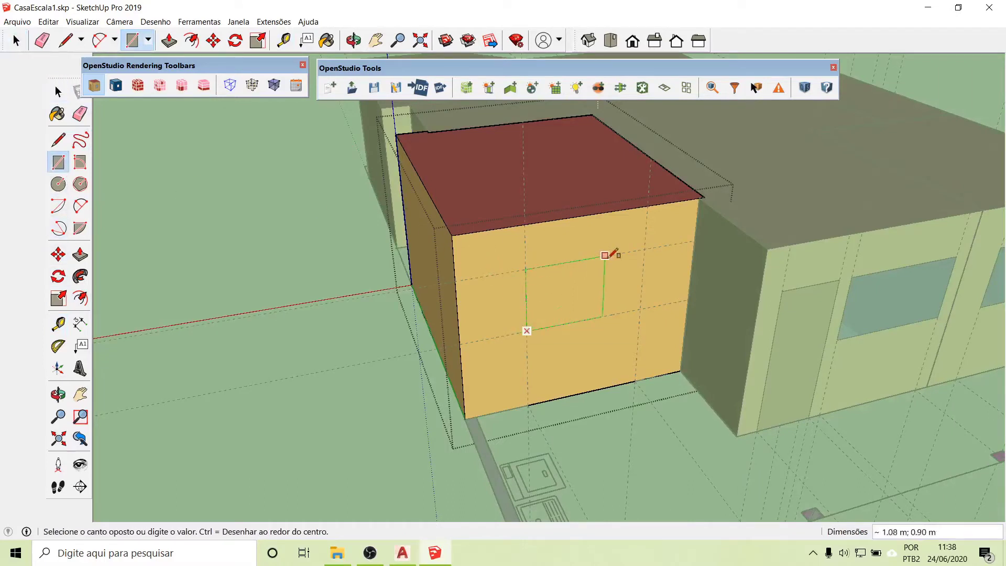
{"action": "left_click", "coordinate": [643, 252]}
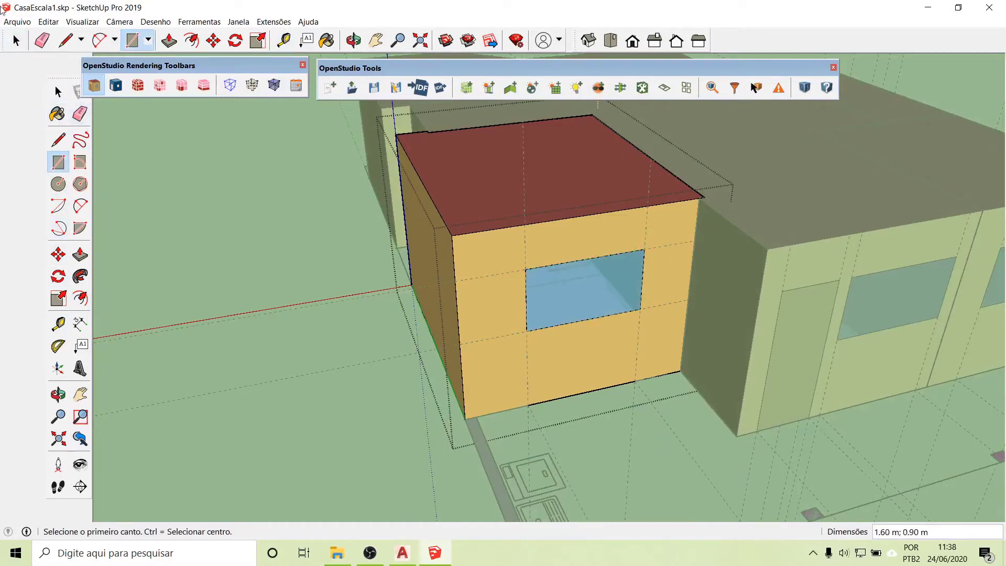
{"action": "left_click", "coordinate": [58, 93]}
{"action": "left_click", "coordinate": [196, 253]}
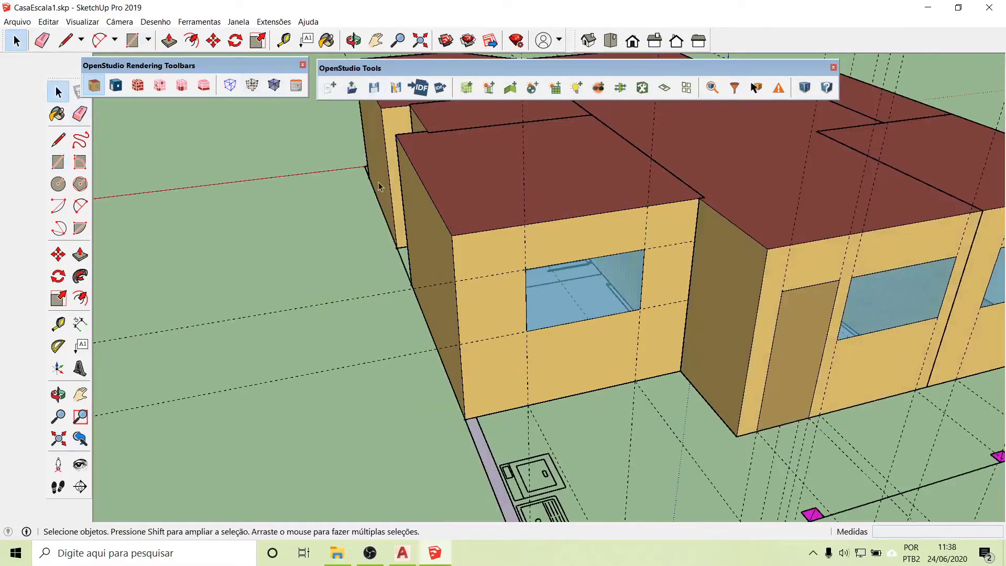
- Place guide lines through both ends of the bathroom's floor plan window, below its recessed outer wall
{"action": "middle_click_drag", "start_coordinate": [385, 311], "coordinate": [829, 213]}
{"action": "middle_click_drag", "start_coordinate": [589, 151], "coordinate": [510, 200]}
{"action": "scroll", "coordinate": [510, 199], "scroll_direction": "up", "scroll_amount": 3}
{"action": "scroll", "coordinate": [520, 197], "scroll_direction": "up", "scroll_amount": 3}
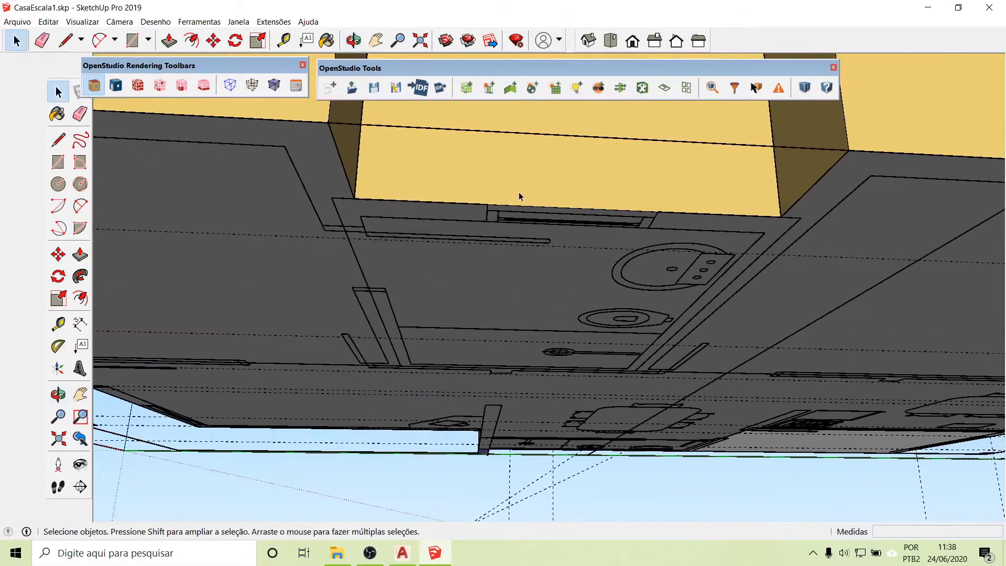
{"action": "scroll", "coordinate": [592, 228], "scroll_direction": "up", "scroll_amount": 3}
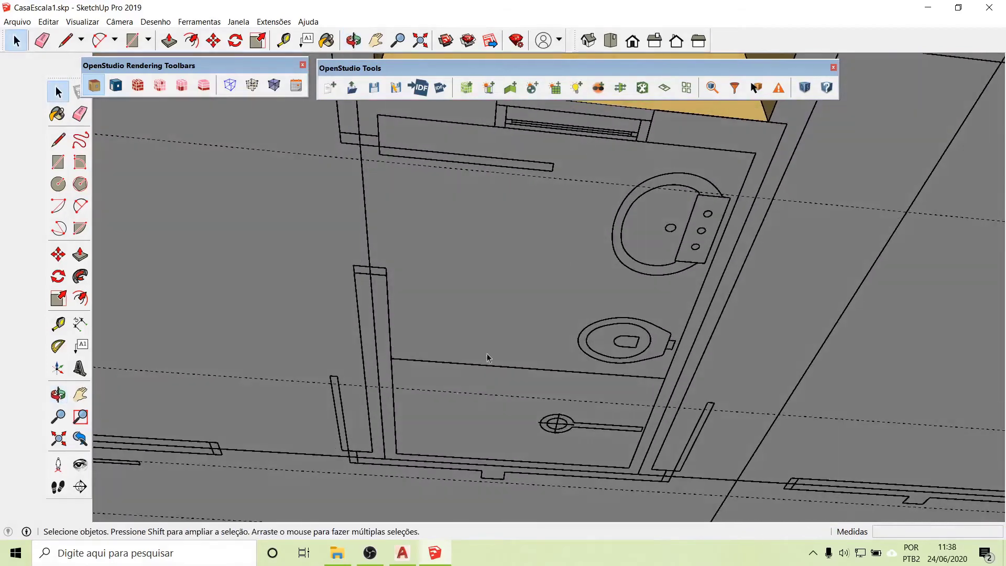
{"action": "scroll", "coordinate": [487, 354], "scroll_direction": "down", "scroll_amount": 3}
{"action": "scroll", "coordinate": [510, 259], "scroll_direction": "up", "scroll_amount": 2}
{"action": "scroll", "coordinate": [506, 227], "scroll_direction": "up", "scroll_amount": 4}
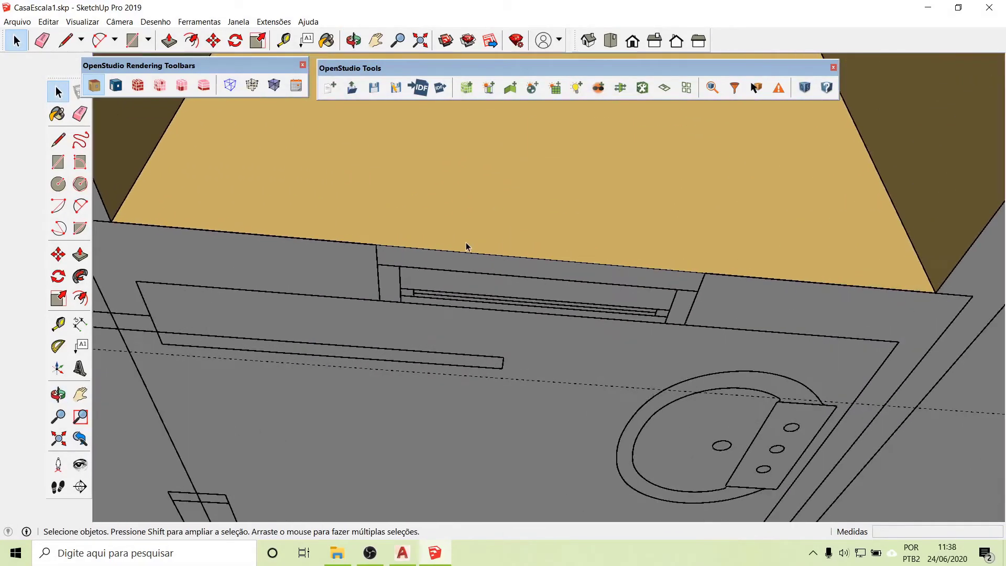
{"action": "left_click", "coordinate": [58, 325]}
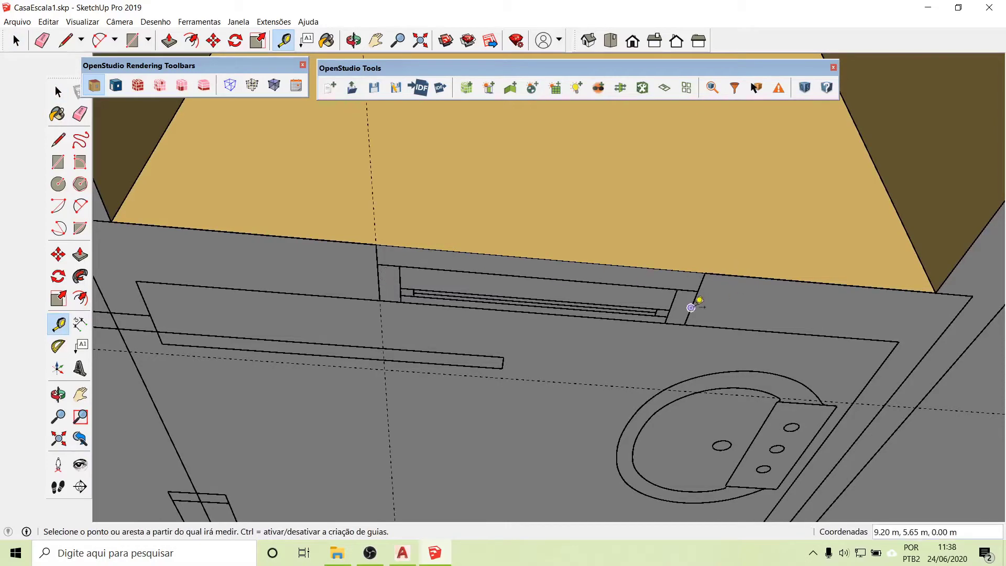
{"action": "left_click", "coordinate": [692, 298]}
{"action": "left_click", "coordinate": [690, 301]}
- Place a horizontal guide on the recessed bathroom wall, 1.60 m above its base edge
{"action": "middle_click_drag", "start_coordinate": [573, 203], "coordinate": [438, 472]}
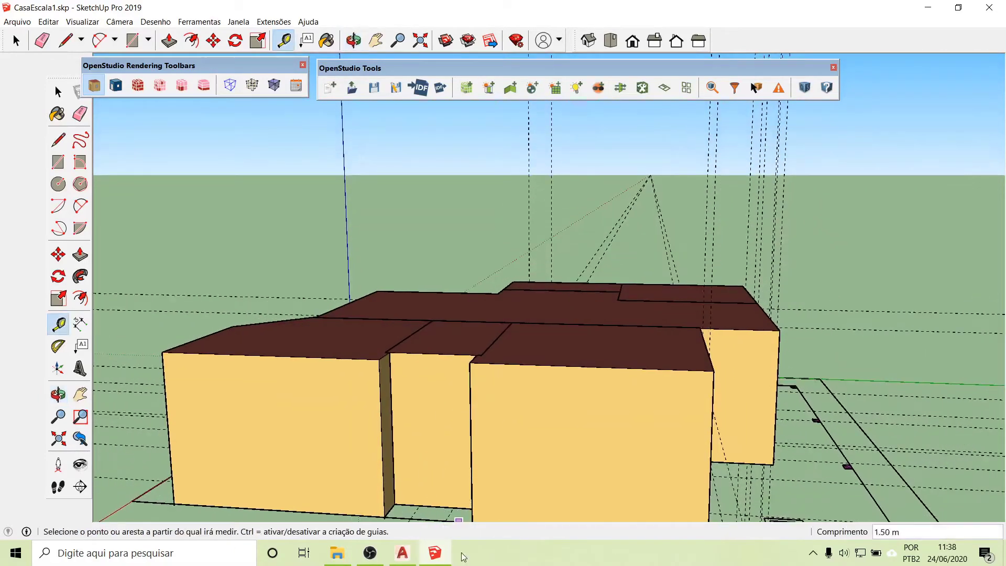
{"action": "scroll", "coordinate": [454, 476], "scroll_direction": "up", "scroll_amount": 2}
{"action": "scroll", "coordinate": [521, 343], "scroll_direction": "down", "scroll_amount": 2}
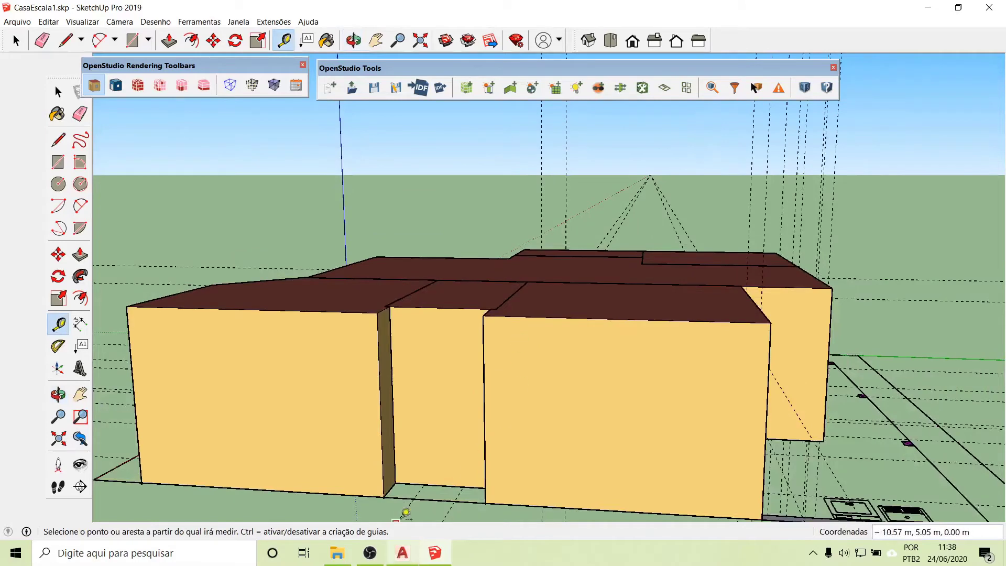
{"action": "scroll", "coordinate": [414, 511], "scroll_direction": "up", "scroll_amount": 5}
{"action": "scroll", "coordinate": [438, 496], "scroll_direction": "up", "scroll_amount": 1}
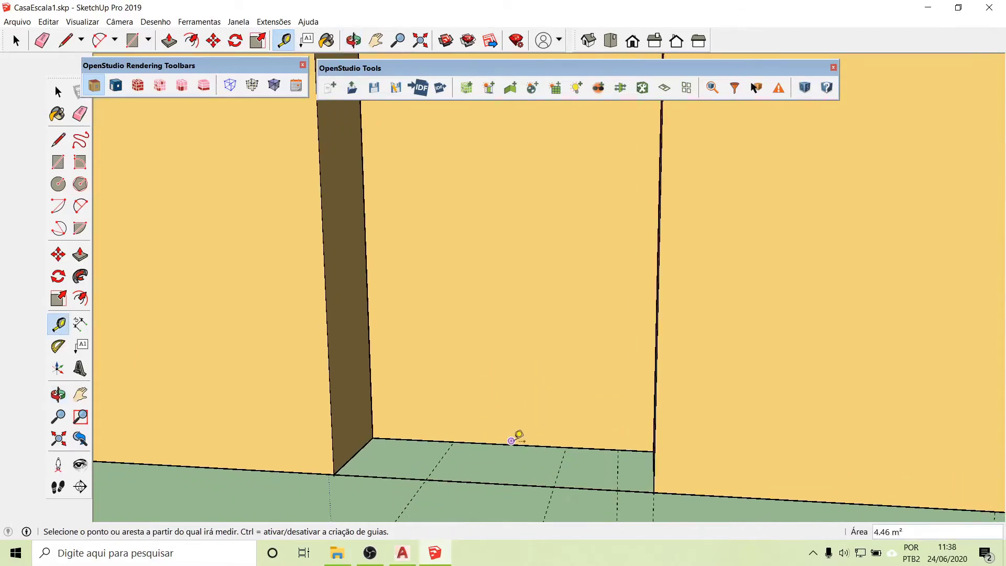
{"action": "left_click", "coordinate": [509, 444]}
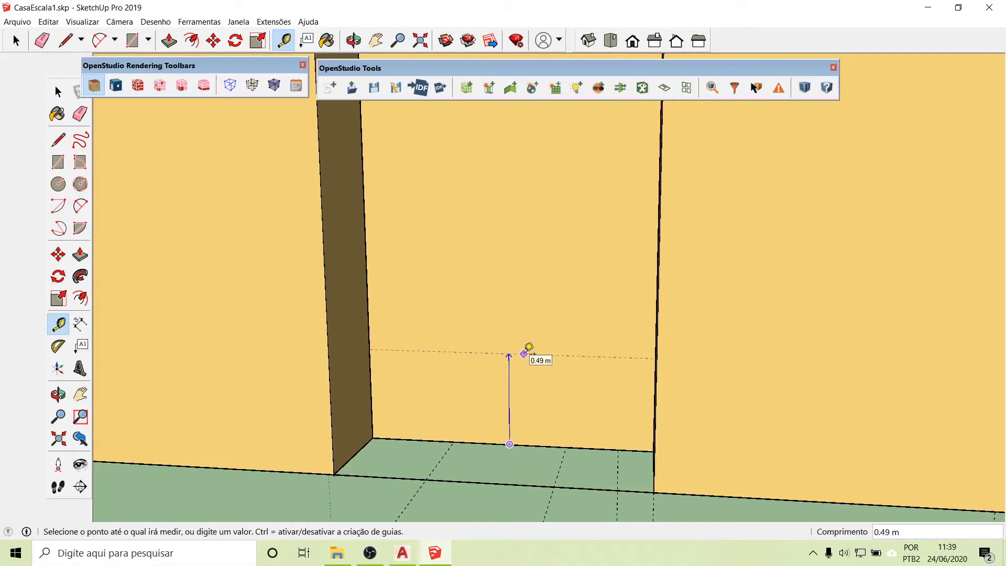
{"action": "key", "text": "Return"}
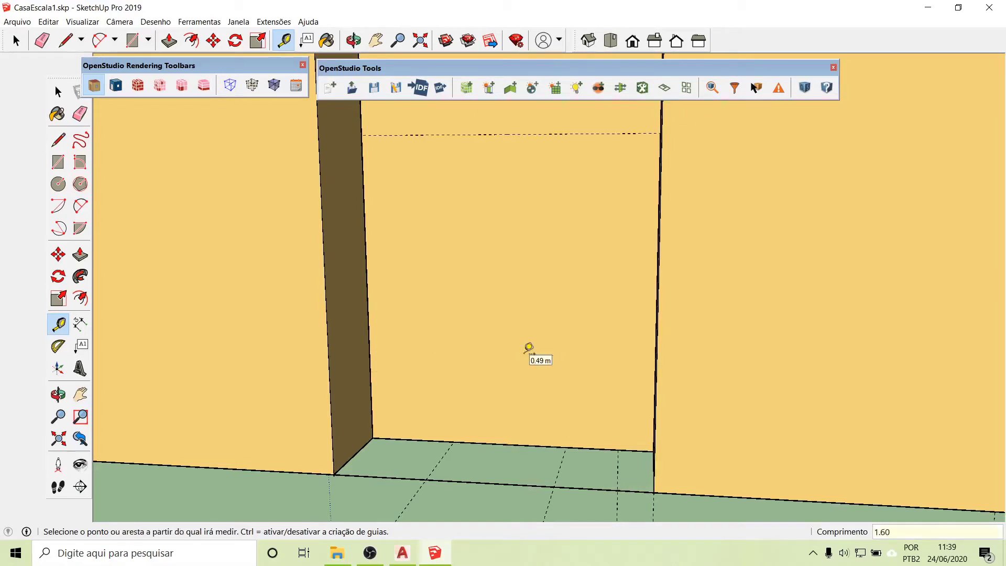
- Place two vertical guides on the recessed bathroom wall, aligned with the guides marking the plan window's ends
{"action": "left_click", "coordinate": [369, 333]}
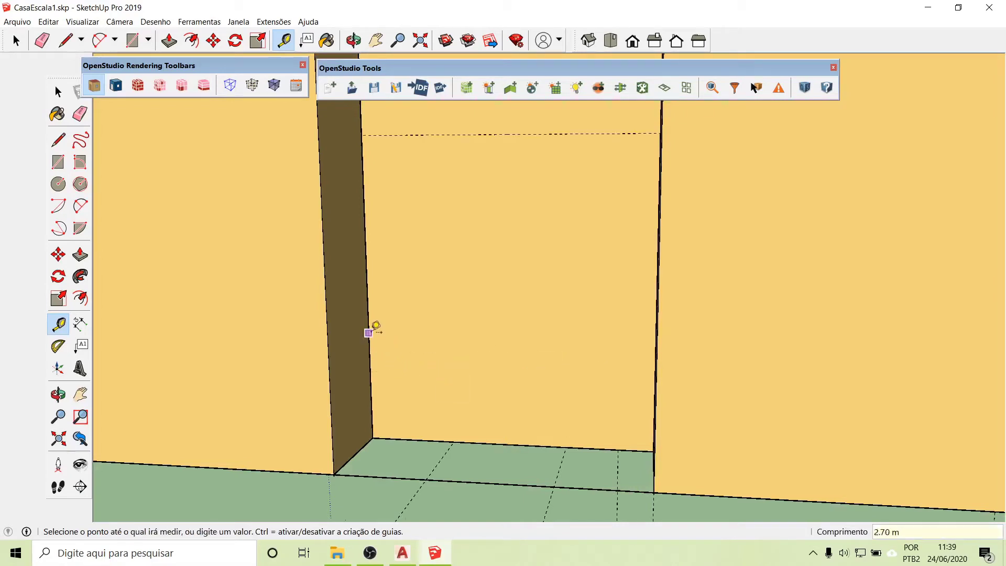
{"action": "left_click", "coordinate": [454, 441]}
{"action": "left_click", "coordinate": [452, 375]}
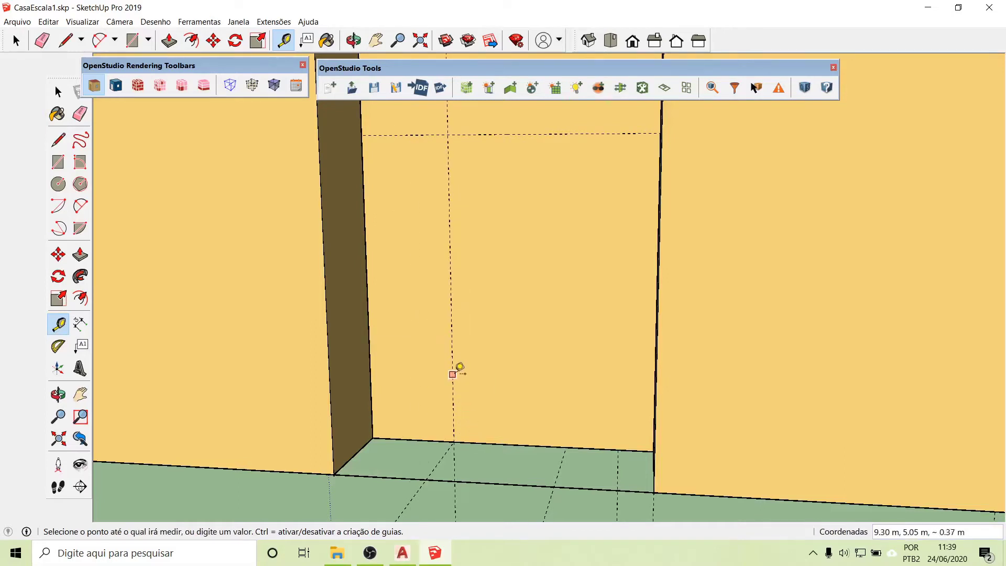
{"action": "left_click", "coordinate": [567, 446]}
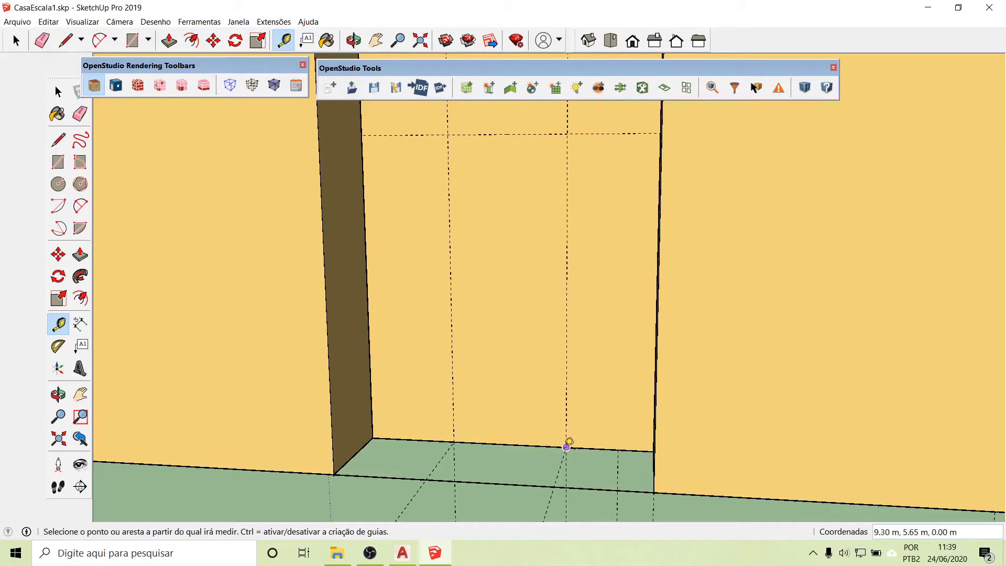
- Place another horizontal guide on the recessed bathroom wall, 2.1 m above its base edge
{"action": "scroll", "coordinate": [496, 355], "scroll_direction": "down", "scroll_amount": 2}
{"action": "scroll", "coordinate": [495, 355], "scroll_direction": "down", "scroll_amount": 1}
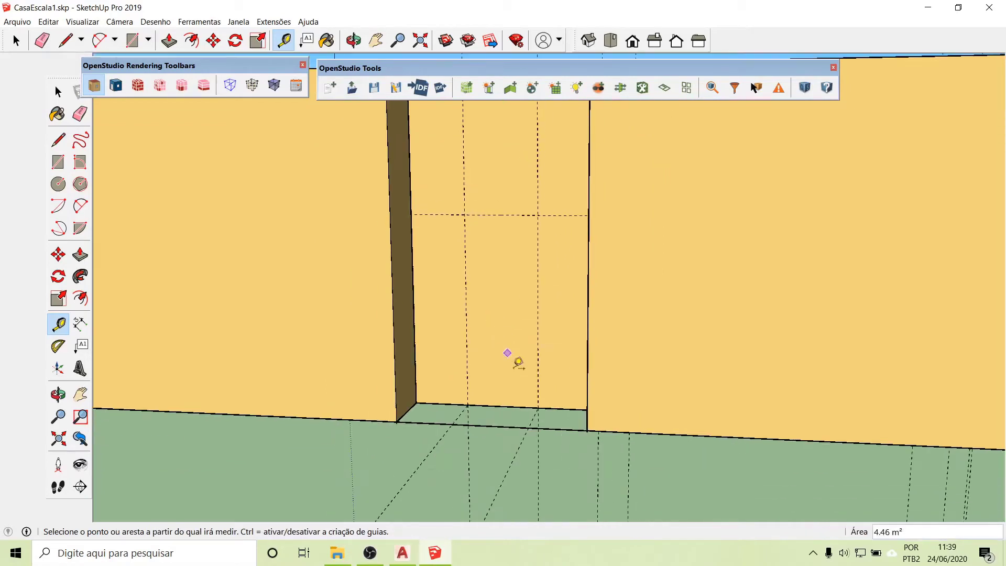
{"action": "left_click", "coordinate": [503, 405]}
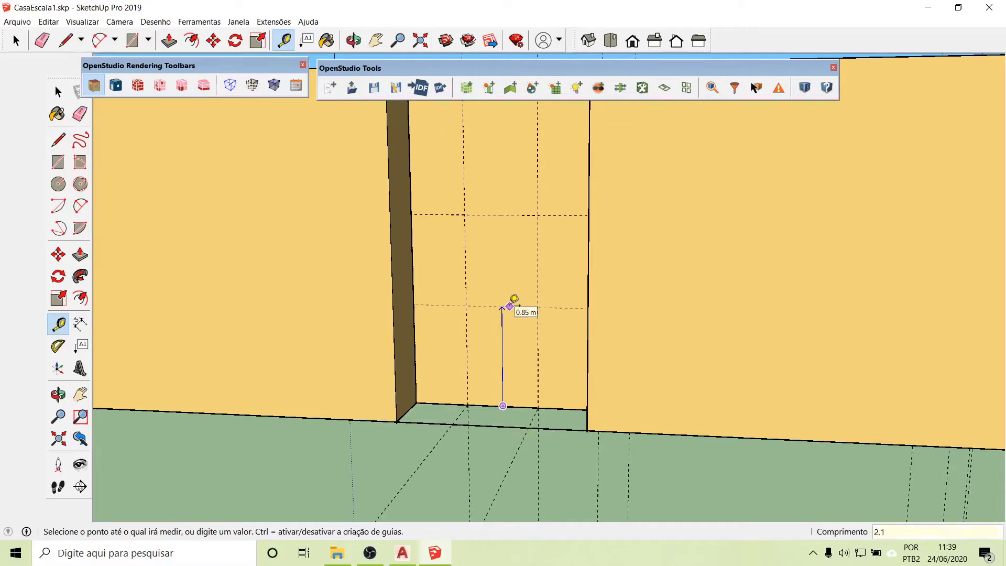
{"action": "left_click", "coordinate": [511, 305]}
- Draw a 0.60 by 0.50 m window rectangle between the guides inside the bathroom space, and leave the space
{"action": "scroll", "coordinate": [572, 293], "scroll_direction": "down", "scroll_amount": 2}
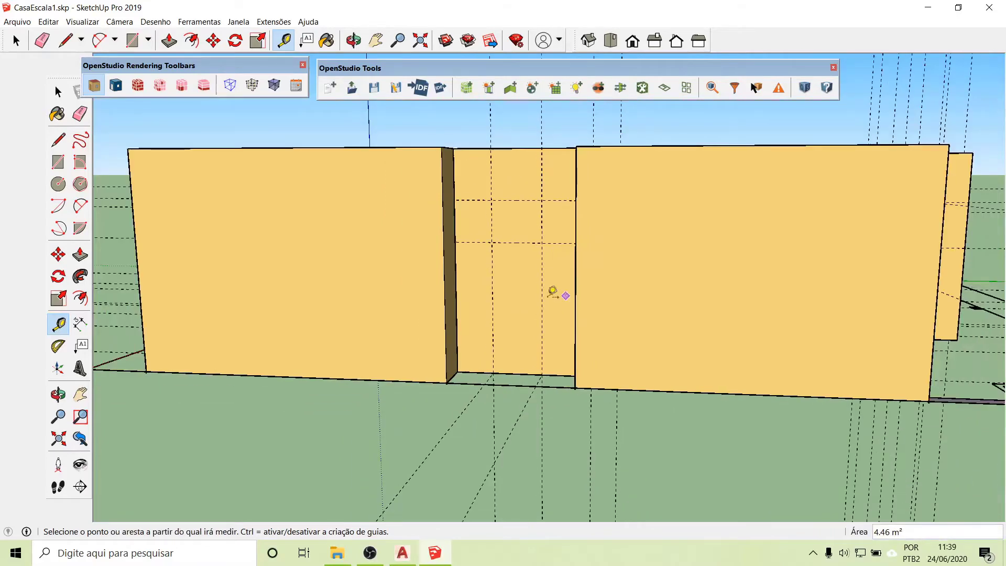
{"action": "key", "text": "space"}
{"action": "double_click", "coordinate": [528, 284]}
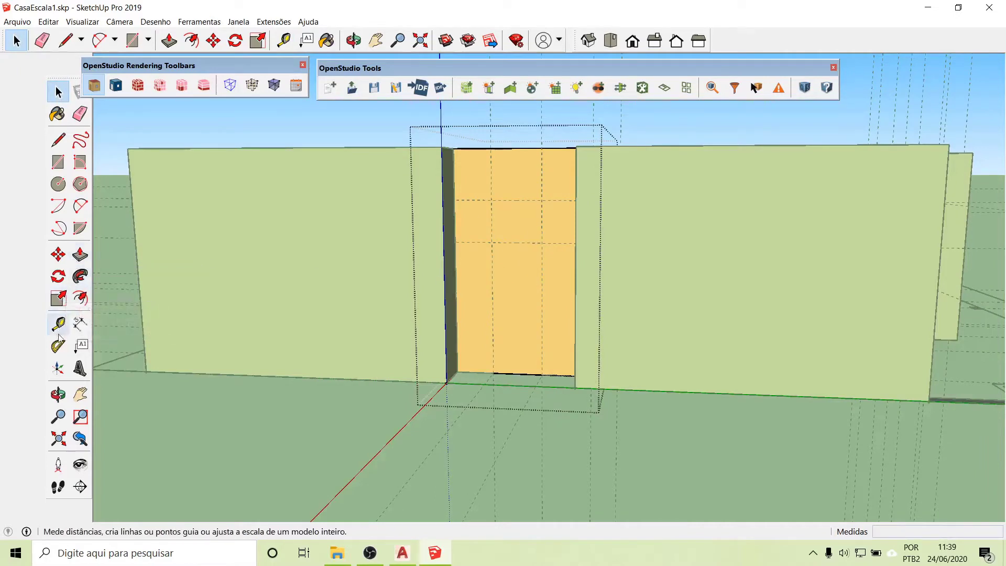
{"action": "left_click", "coordinate": [66, 164]}
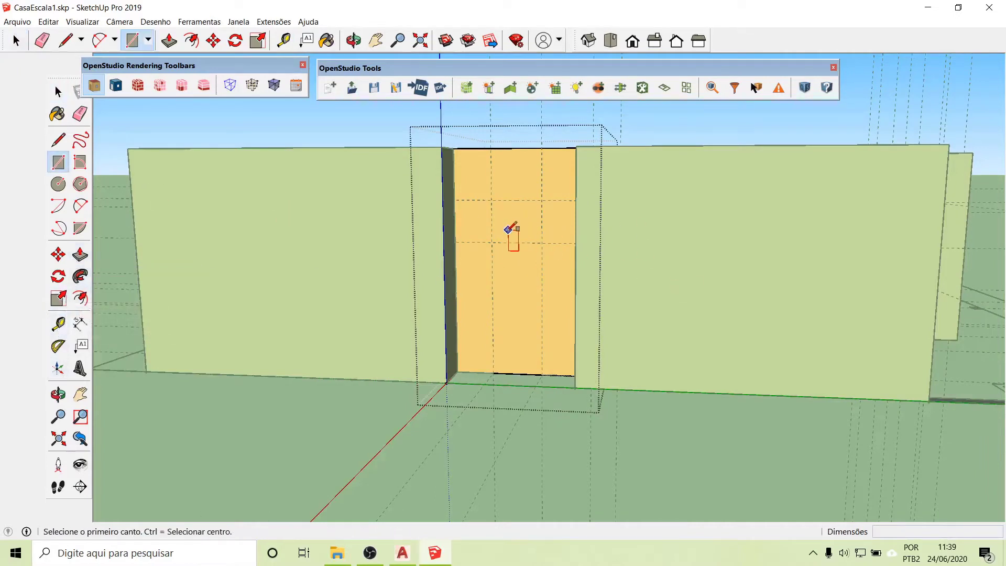
{"action": "left_click", "coordinate": [492, 242]}
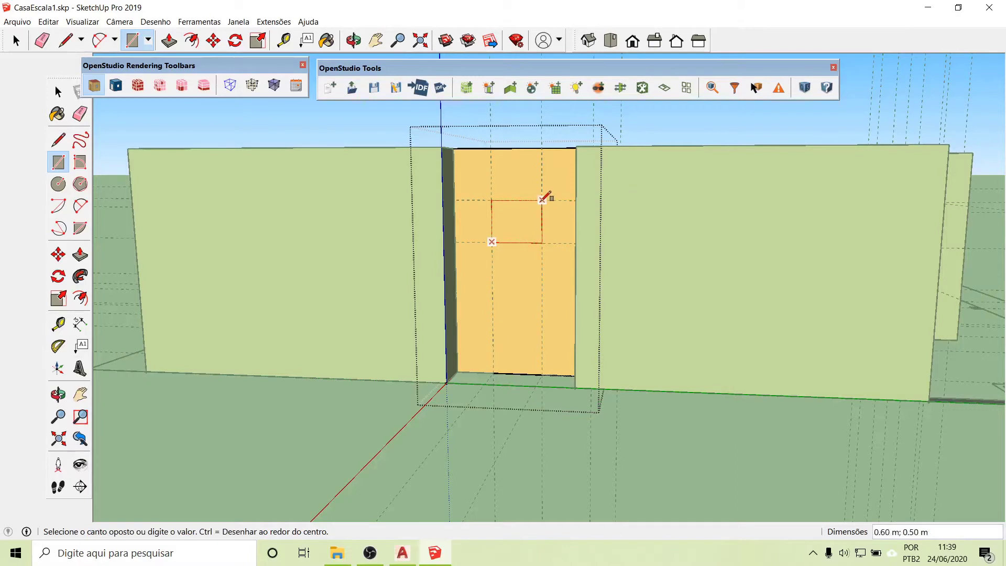
{"action": "left_click", "coordinate": [543, 200]}
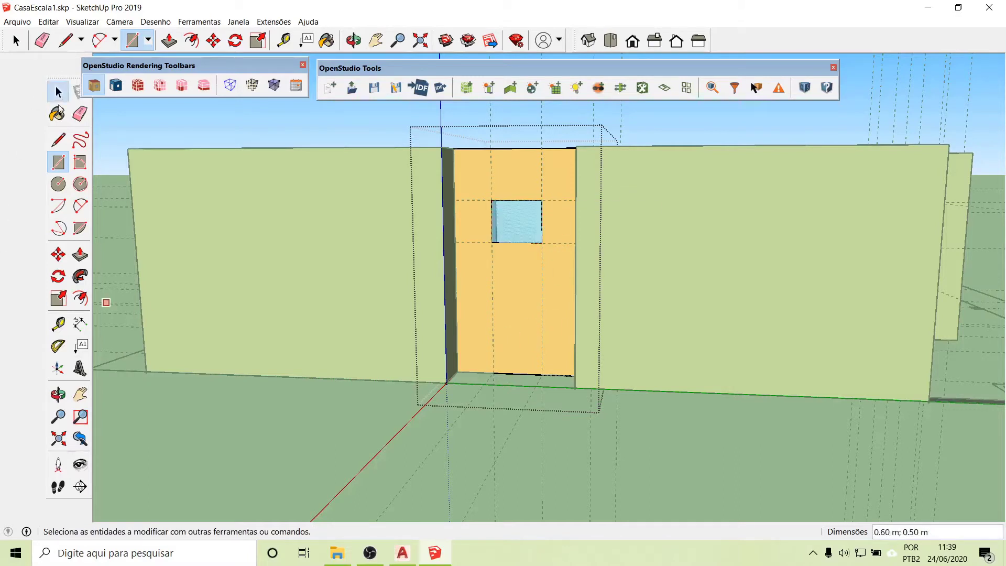
{"action": "left_click", "coordinate": [58, 92]}
{"action": "left_click", "coordinate": [183, 437]}
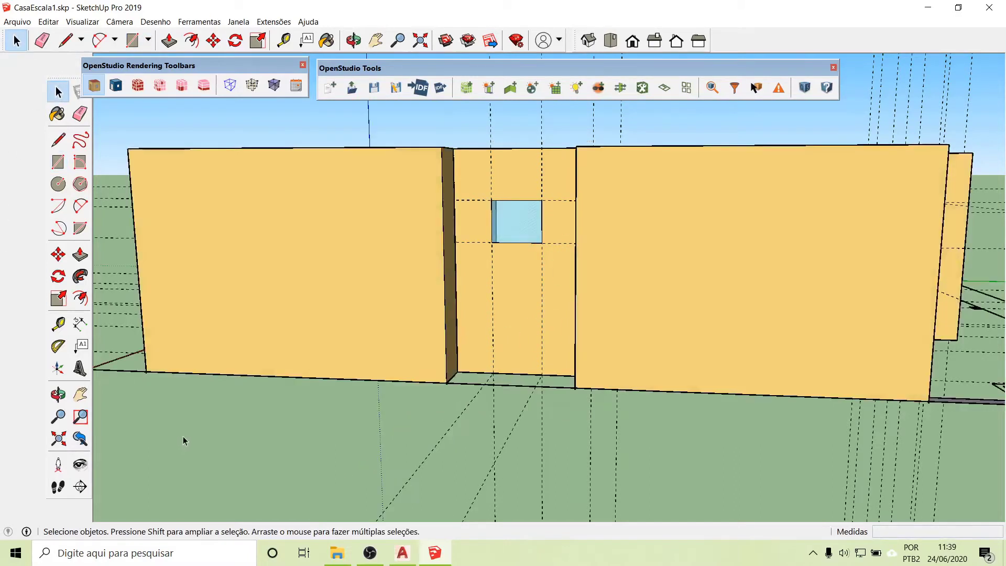
{"action": "left_click", "coordinate": [502, 267]}
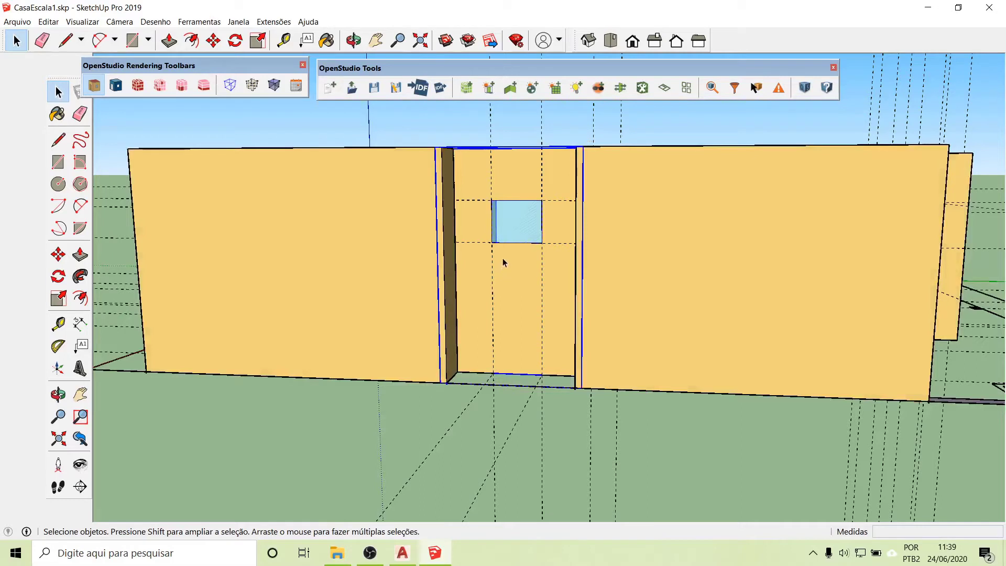
{"action": "left_click", "coordinate": [323, 462]}
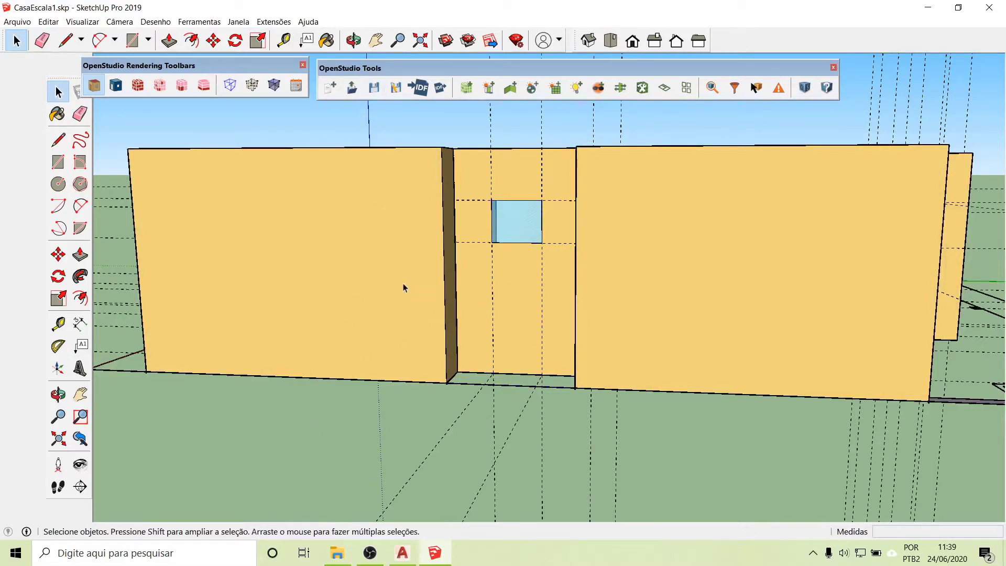
- Select all the guide lines around the house and delete them, keeping the rooms and floor plan
{"action": "middle_click_drag", "start_coordinate": [403, 288], "coordinate": [863, 223]}
{"action": "middle_click_drag", "start_coordinate": [749, 281], "coordinate": [683, 353]}
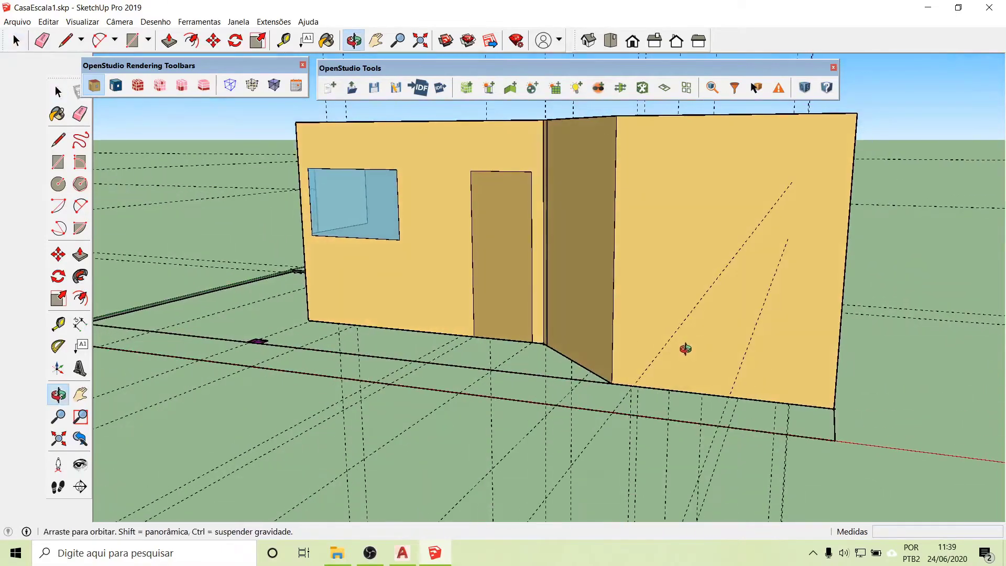
{"action": "middle_click_drag", "start_coordinate": [587, 372], "coordinate": [397, 301]}
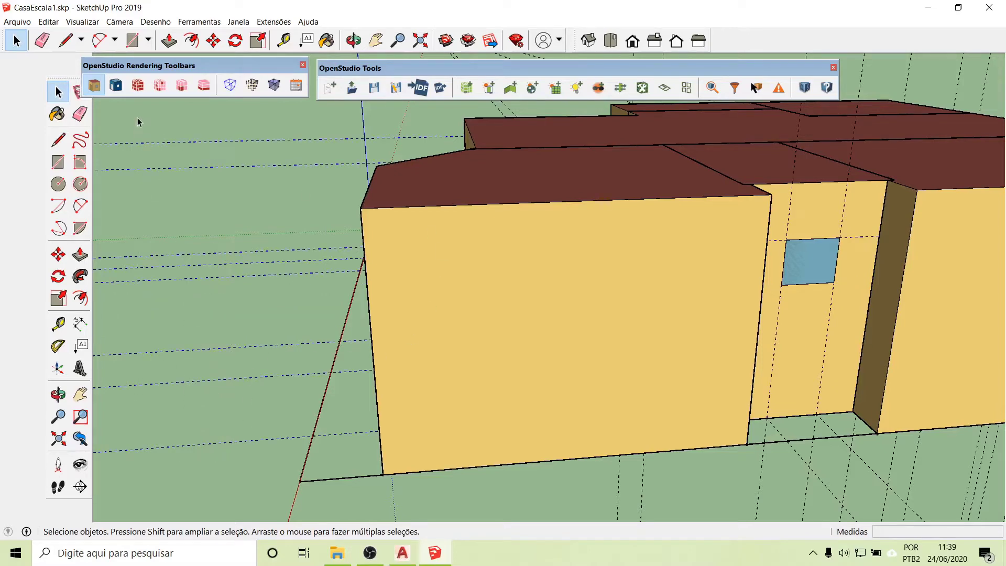
{"action": "middle_click_drag", "start_coordinate": [520, 384], "coordinate": [515, 313]}
{"action": "scroll", "coordinate": [518, 315], "scroll_direction": "down", "scroll_amount": 6}
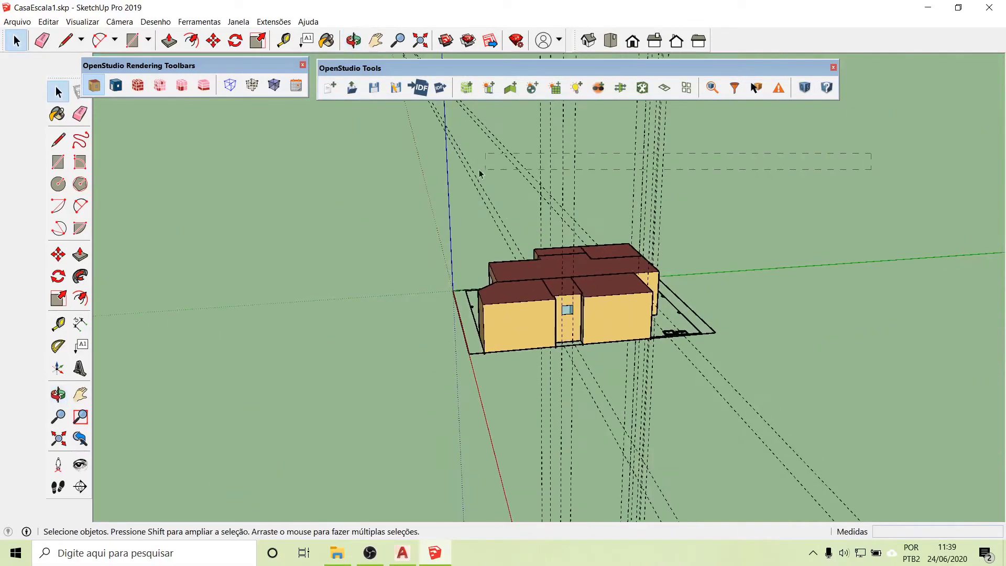
{"action": "left_click_drag", "start_coordinate": [603, 146], "coordinate": [530, 179]}
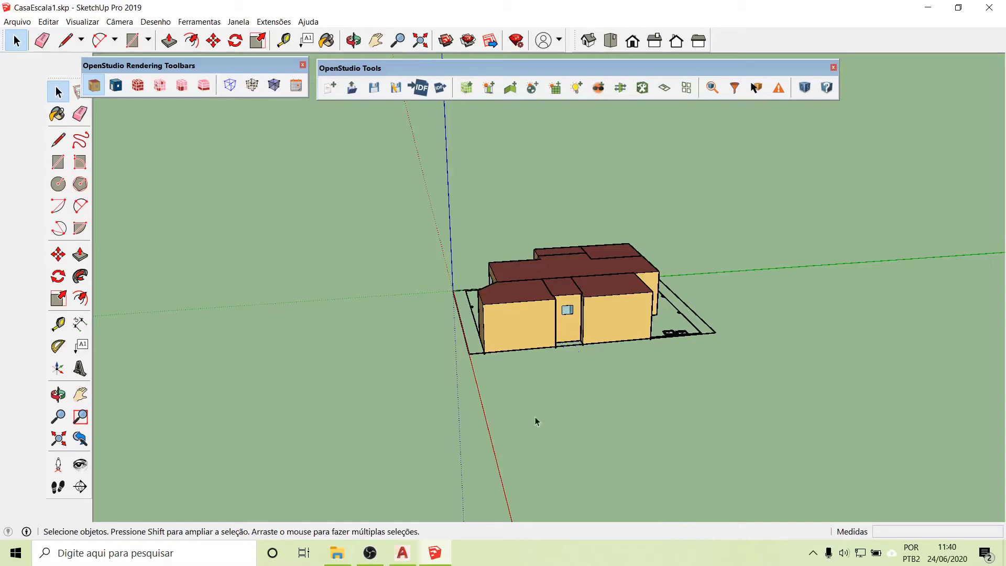
- Place two floor-level guides through the ends of the plan window along the blank front wall of the angled-corner room
{"action": "scroll", "coordinate": [500, 378], "scroll_direction": "up", "scroll_amount": 6}
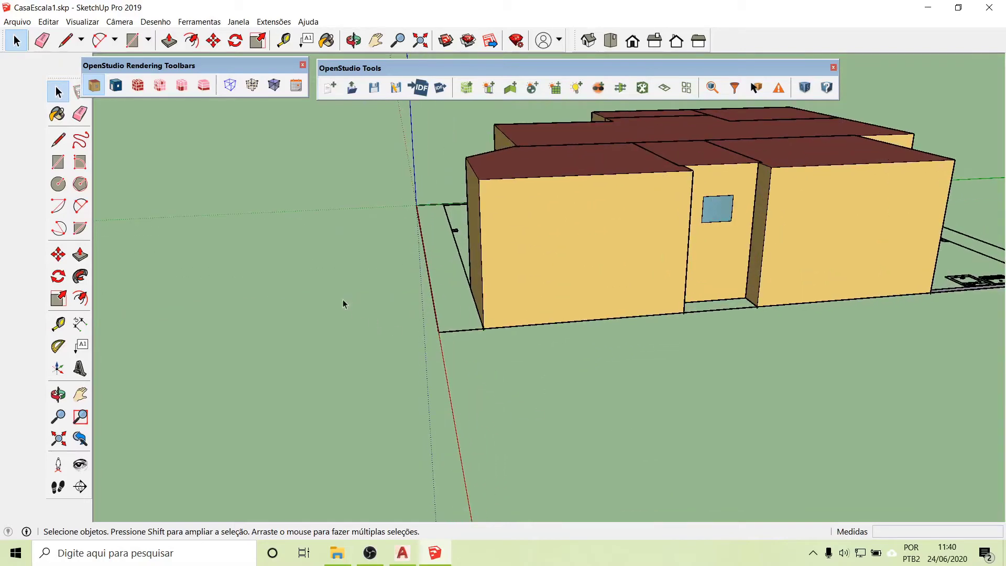
{"action": "middle_click_drag", "start_coordinate": [344, 303], "coordinate": [671, 141]}
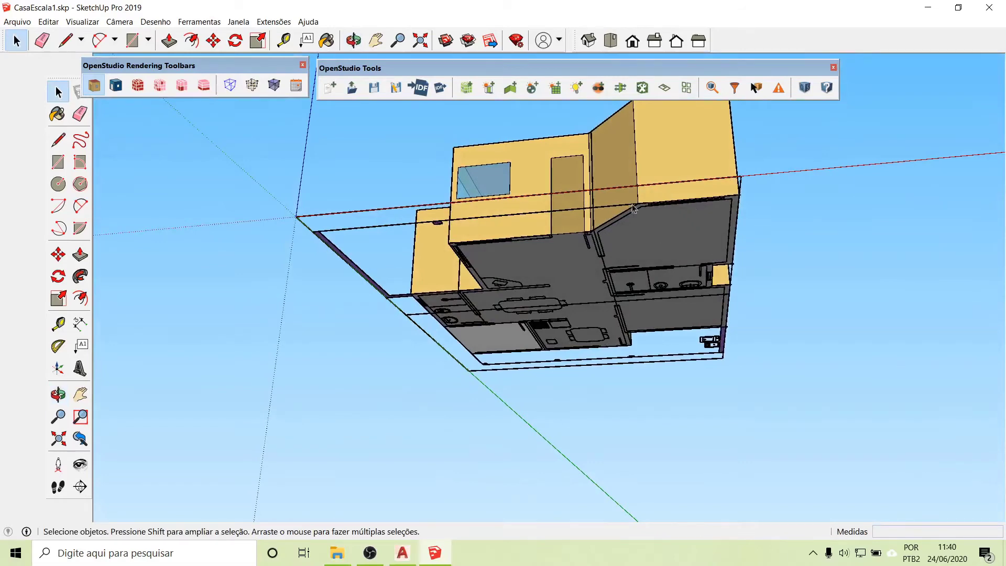
{"action": "scroll", "coordinate": [683, 184], "scroll_direction": "up", "scroll_amount": 5}
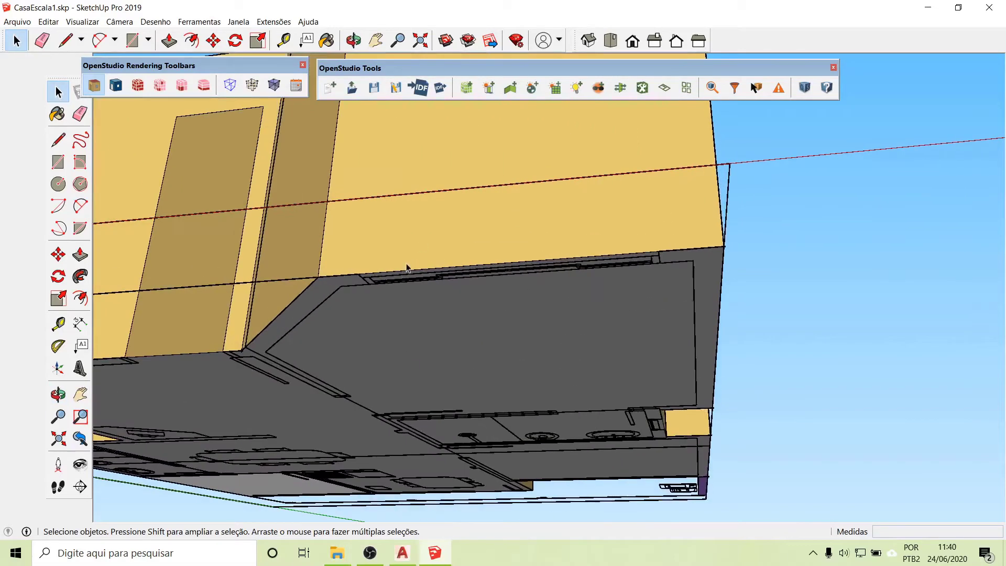
{"action": "middle_click_drag", "start_coordinate": [408, 268], "coordinate": [405, 193]}
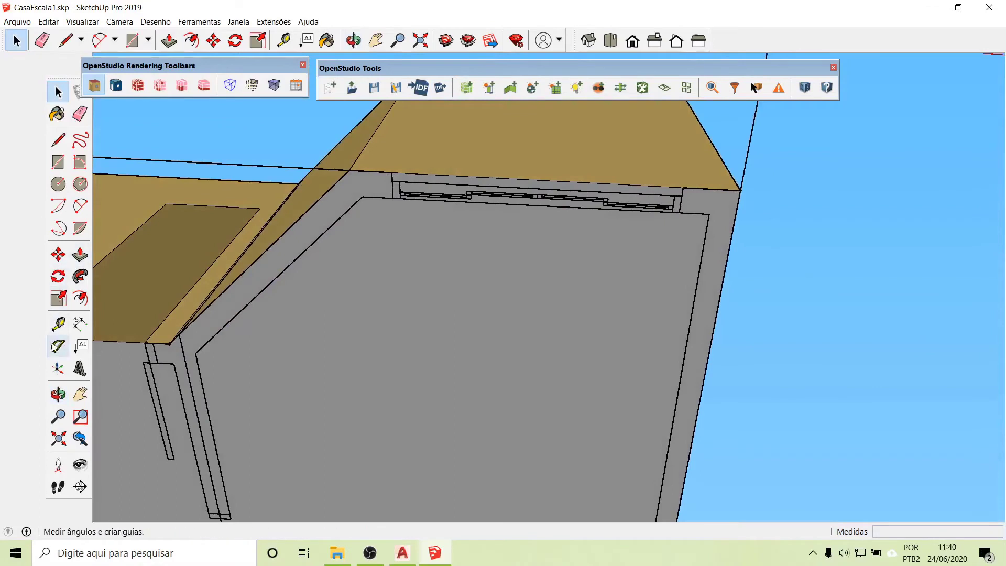
{"action": "left_click", "coordinate": [58, 324]}
{"action": "left_click", "coordinate": [399, 181]}
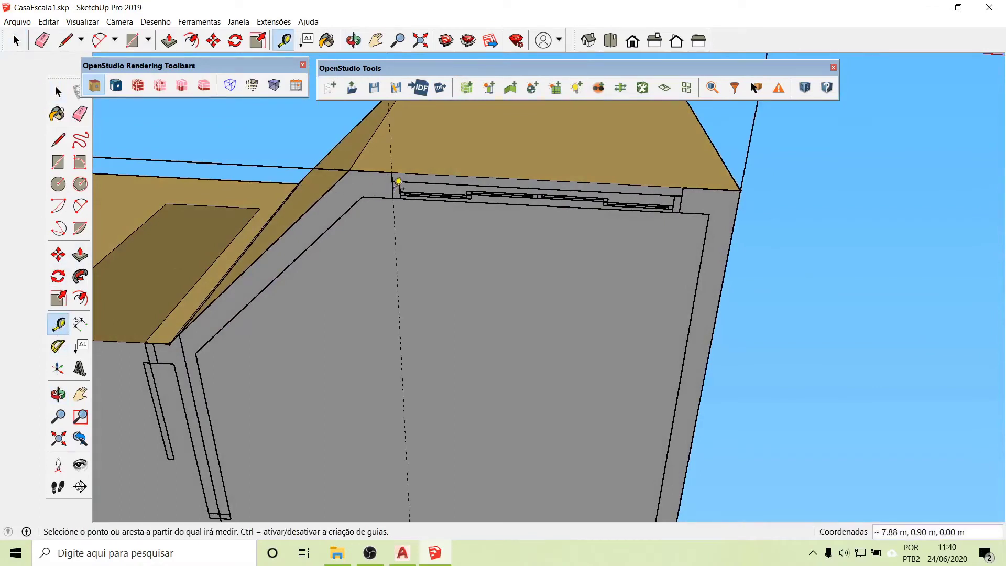
{"action": "left_click", "coordinate": [687, 195]}
- Place two vertical guides on the angled-corner room's front wall, aligned with the floor guides marking the plan window's ends
{"action": "middle_click_drag", "start_coordinate": [636, 148], "coordinate": [605, 410]}
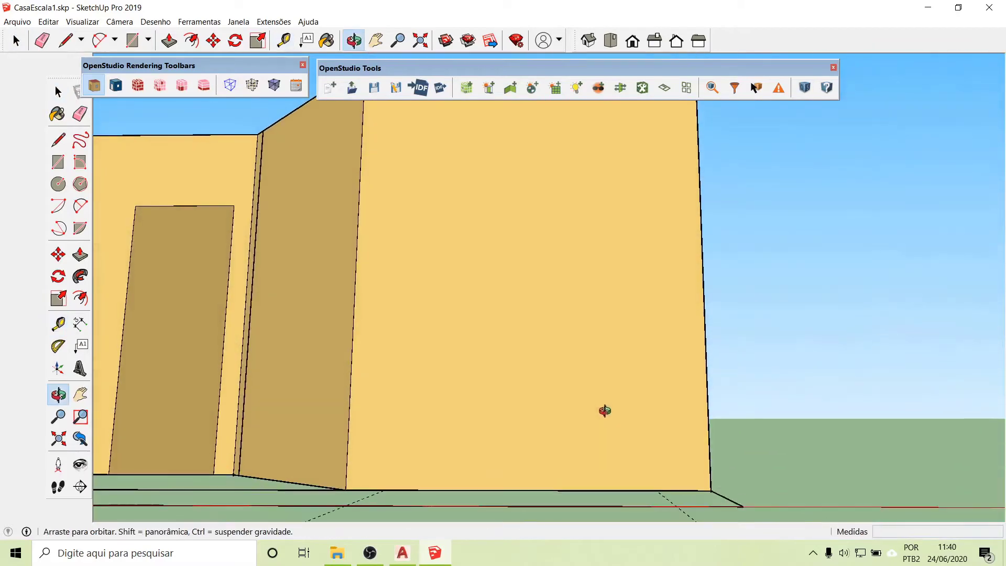
{"action": "scroll", "coordinate": [592, 377], "scroll_direction": "down", "scroll_amount": 5}
{"action": "middle_click_drag", "start_coordinate": [584, 334], "coordinate": [379, 410]}
{"action": "left_click", "coordinate": [336, 409]}
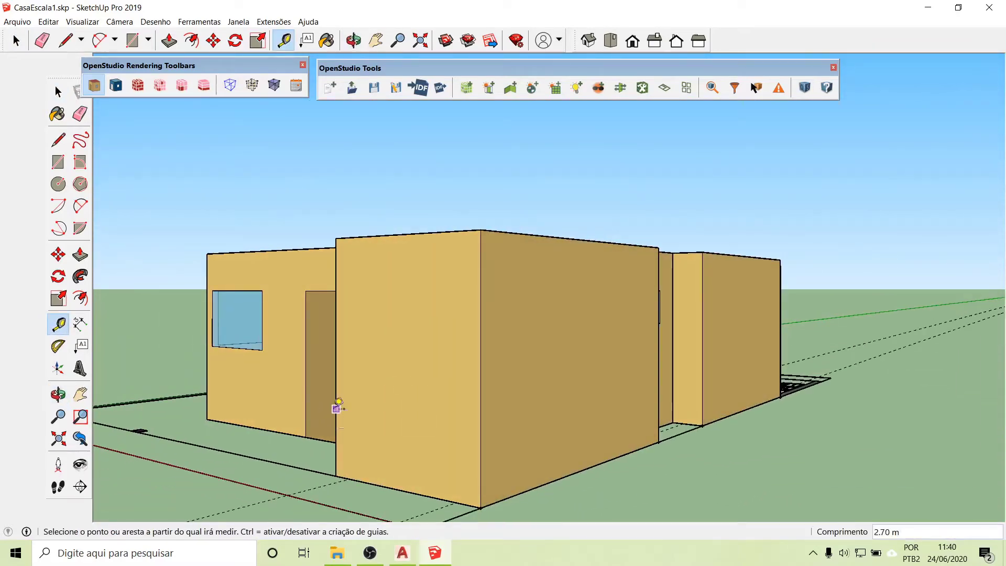
{"action": "left_click", "coordinate": [353, 475]}
{"action": "left_click", "coordinate": [481, 490]}
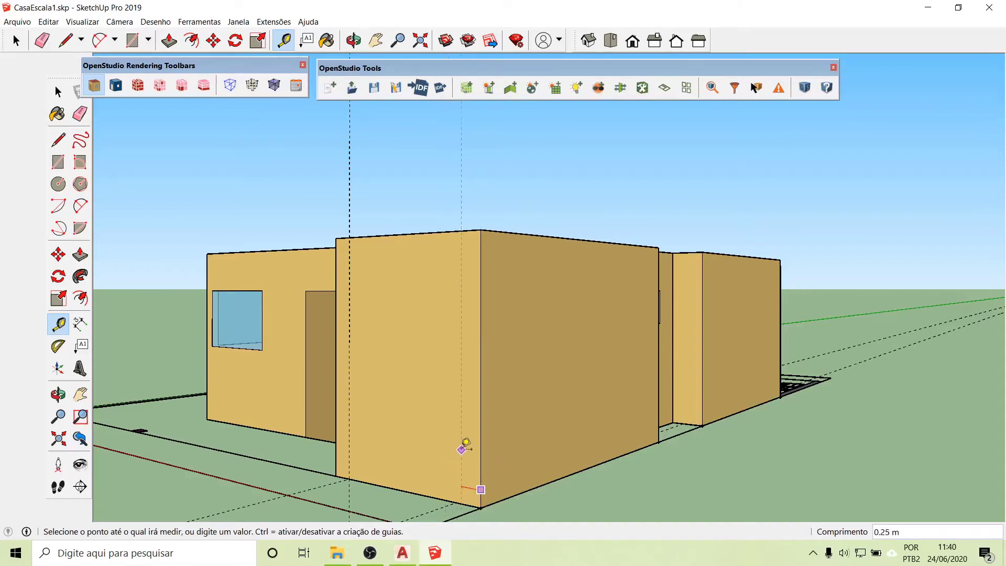
{"action": "key", "text": "Escape"}
{"action": "middle_click_drag", "start_coordinate": [465, 440], "coordinate": [779, 395]}
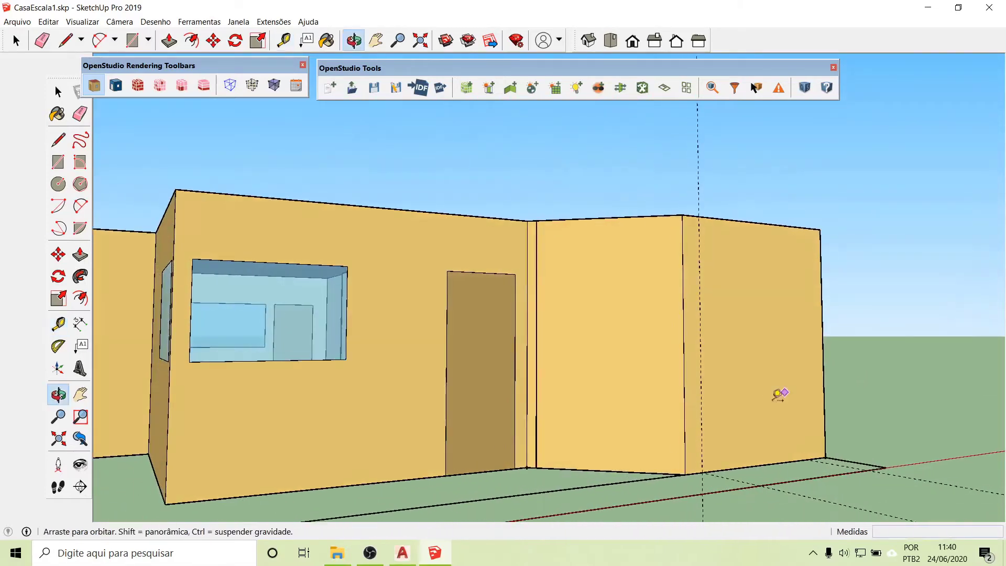
{"action": "left_click", "coordinate": [702, 387]}
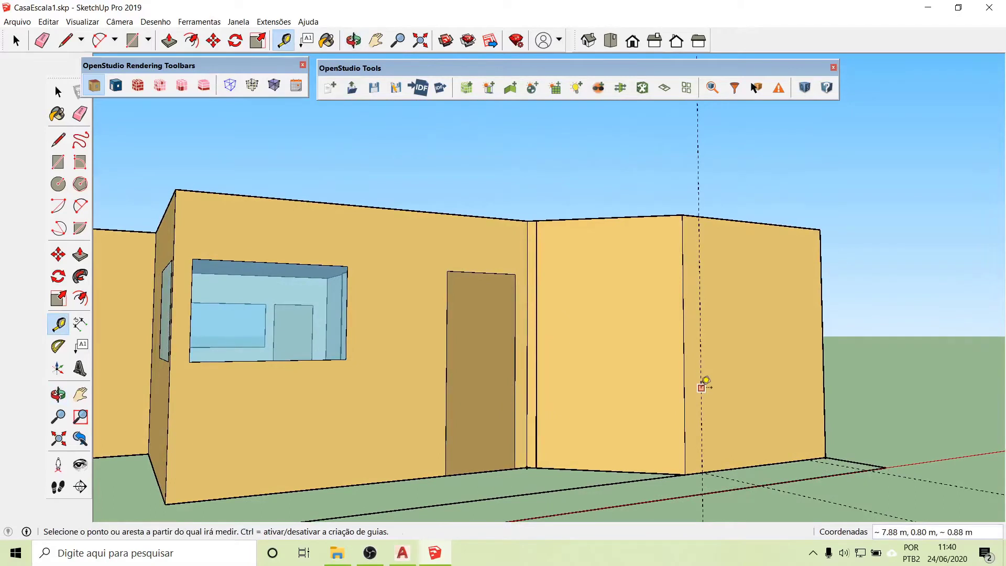
{"action": "left_click", "coordinate": [807, 458]}
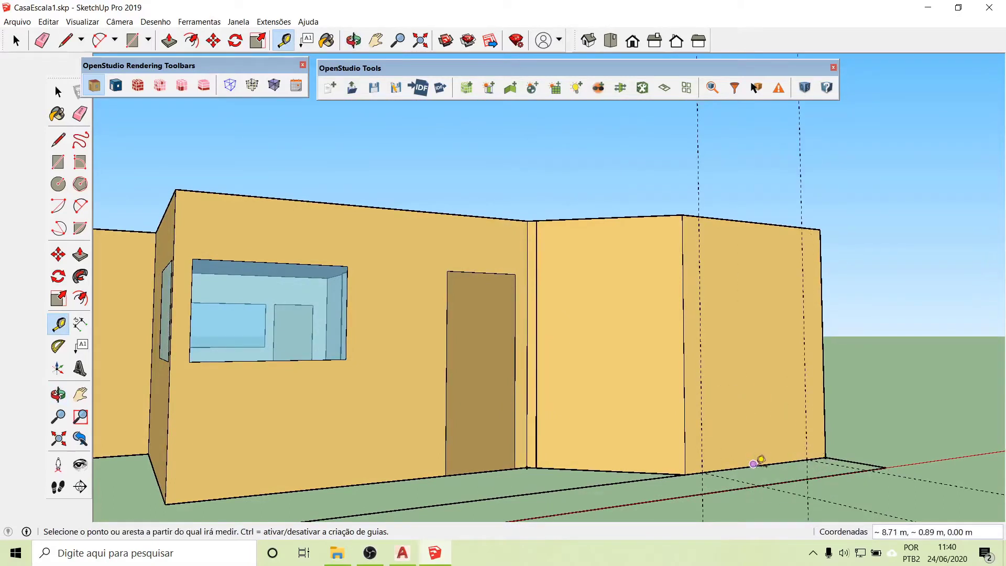
- Place horizontal guides on the same front wall, 1.2 m and 2.1 m above its base edge
{"action": "left_click", "coordinate": [755, 463]}
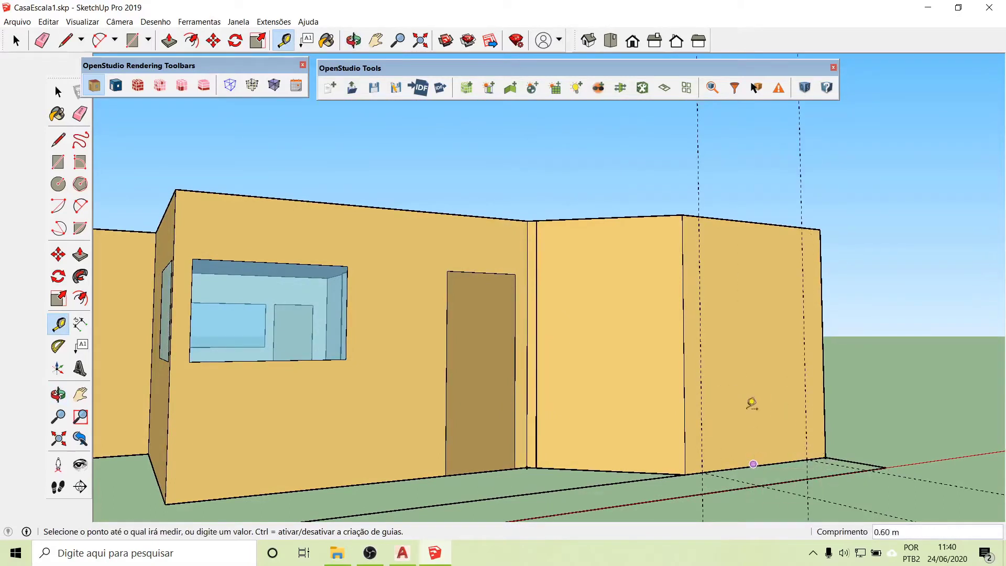
{"action": "left_click", "coordinate": [777, 464]}
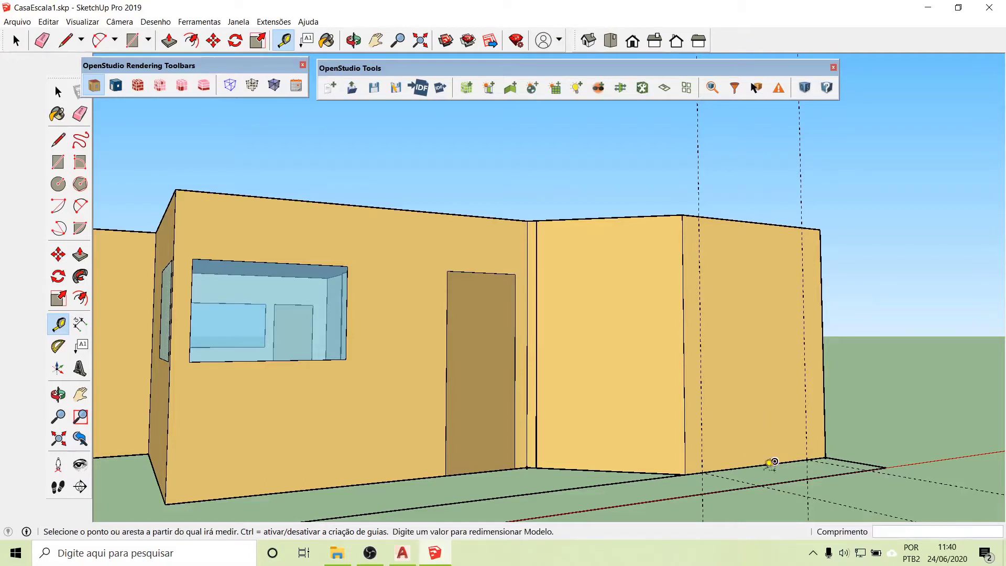
{"action": "scroll", "coordinate": [766, 463], "scroll_direction": "up", "scroll_amount": 6}
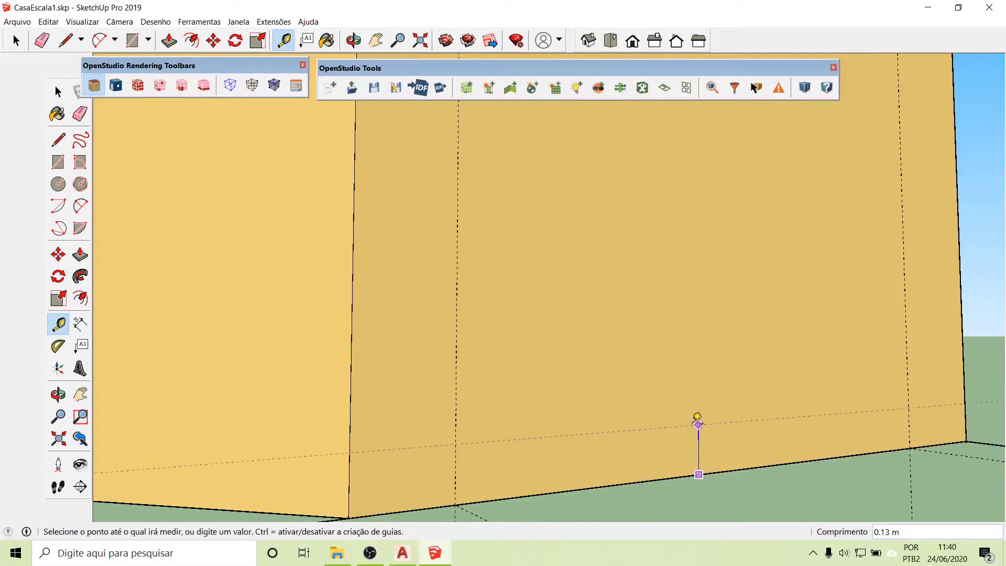
{"action": "type", "text": "1.2"}
{"action": "key", "text": "Return"}
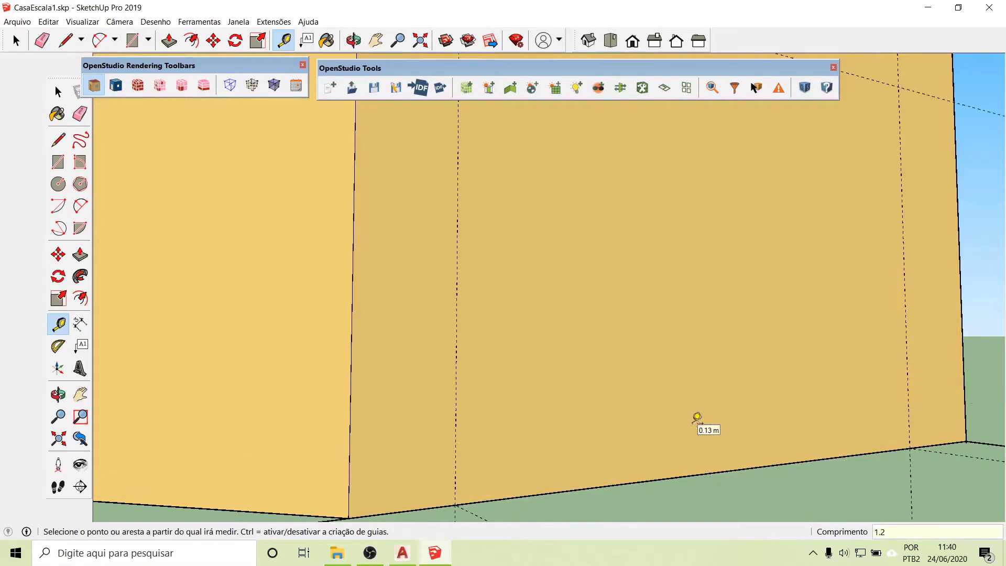
{"action": "left_click", "coordinate": [664, 479]}
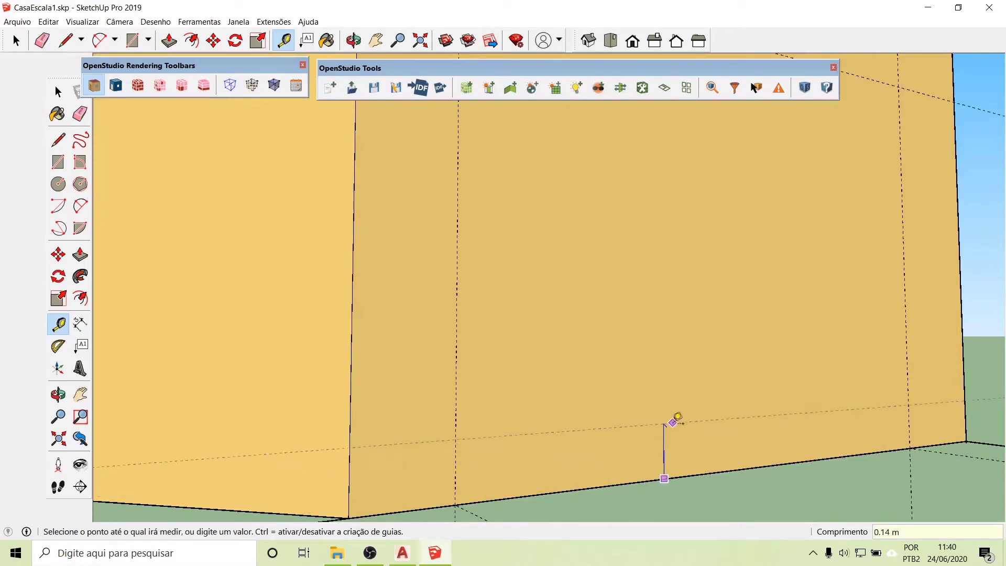
{"action": "type", "text": "2.1"}
{"action": "key", "text": "Return"}
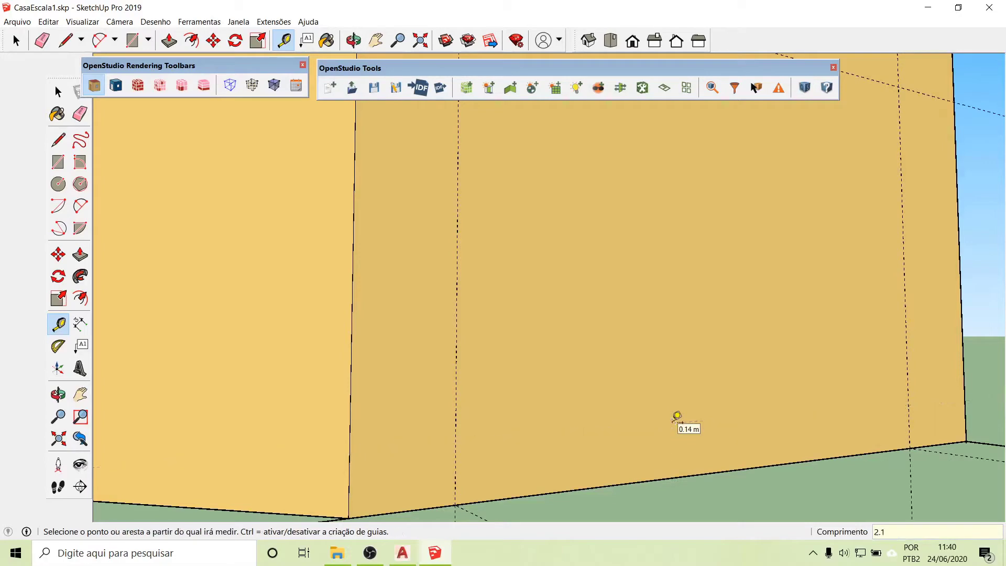
- Draw a 1.60 by 0.90 m window rectangle between the guides inside the angled-corner room's space, and leave the space
{"action": "scroll", "coordinate": [474, 449], "scroll_direction": "down", "scroll_amount": 6}
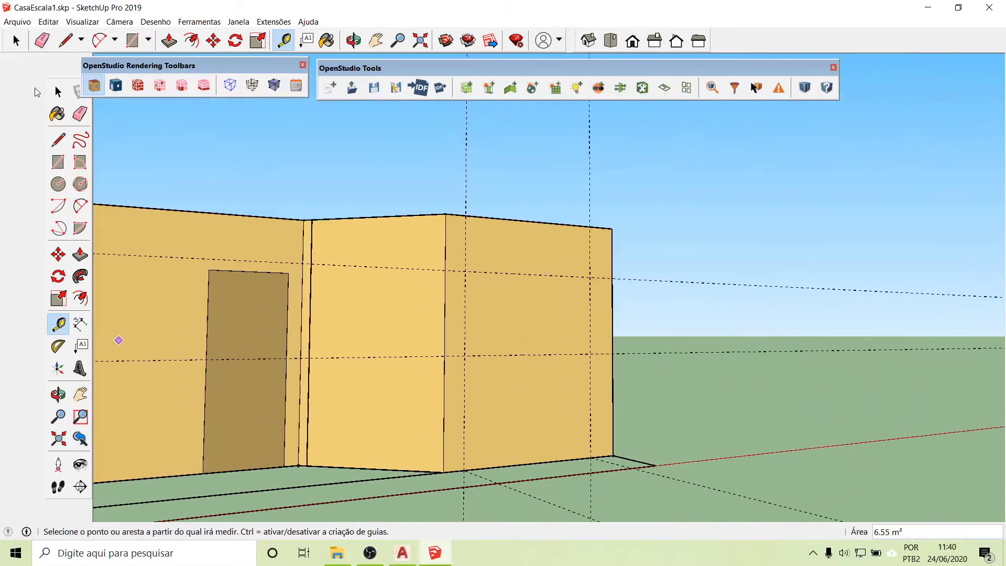
{"action": "left_click", "coordinate": [58, 92]}
{"action": "double_click", "coordinate": [509, 395]}
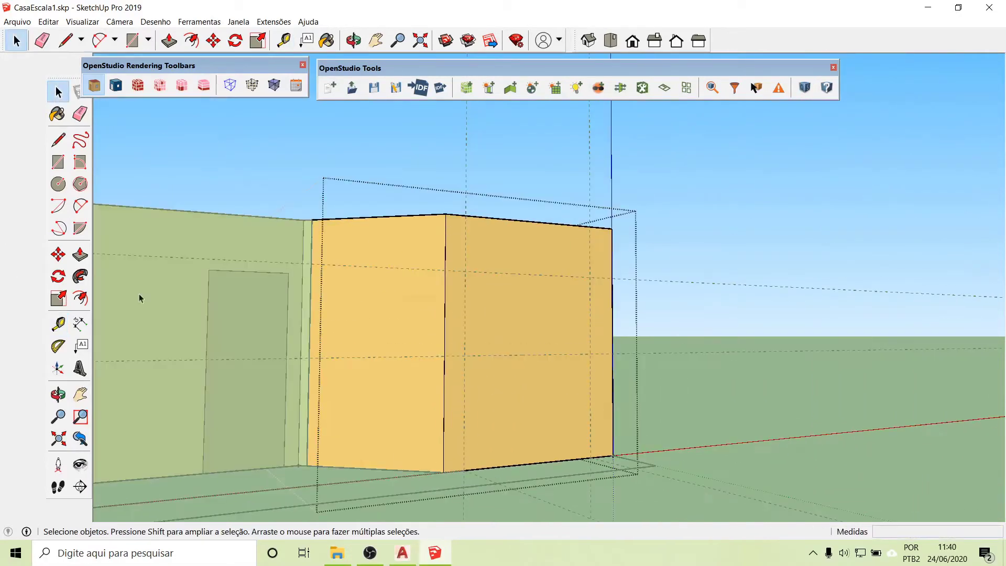
{"action": "left_click", "coordinate": [57, 162]}
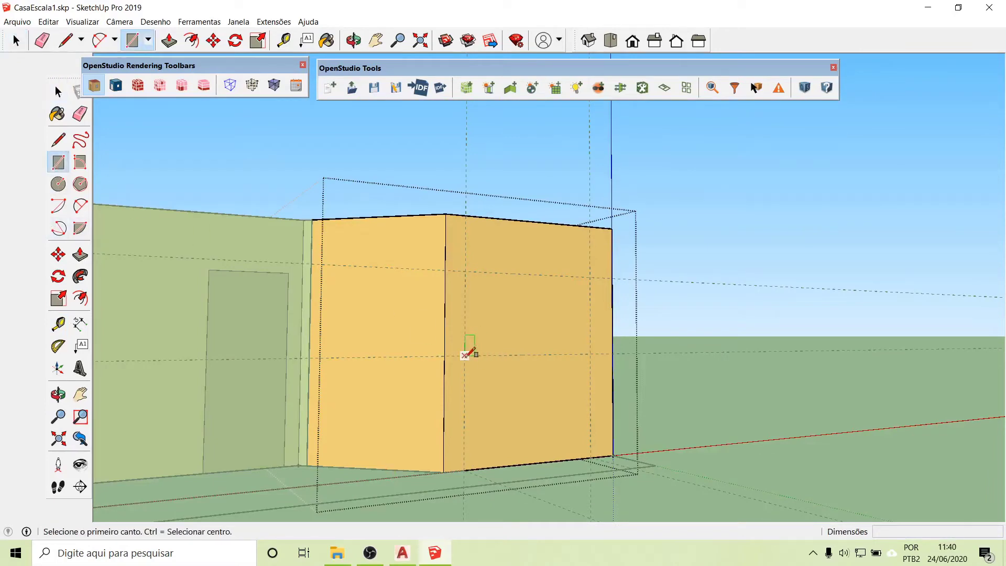
{"action": "left_click", "coordinate": [465, 356]}
{"action": "left_click", "coordinate": [591, 277]}
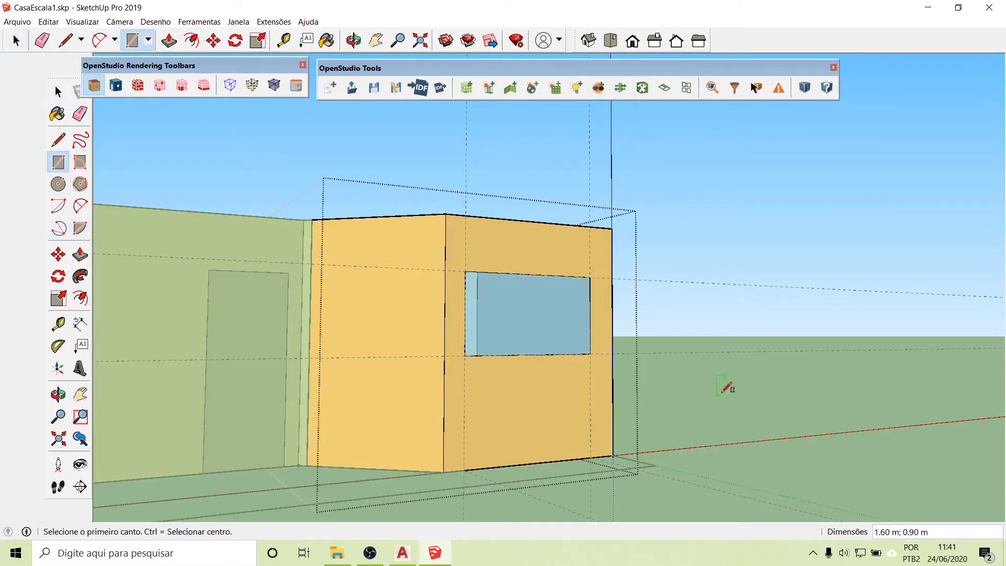
{"action": "middle_click_drag", "start_coordinate": [723, 407], "coordinate": [577, 400]}
{"action": "left_click", "coordinate": [58, 93]}
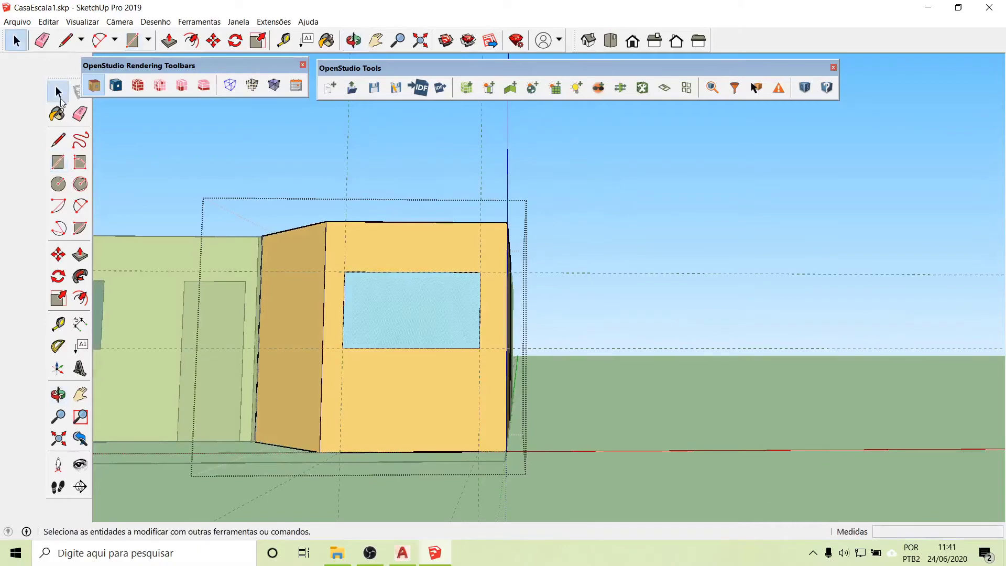
{"action": "scroll", "coordinate": [586, 348], "scroll_direction": "down", "scroll_amount": 6}
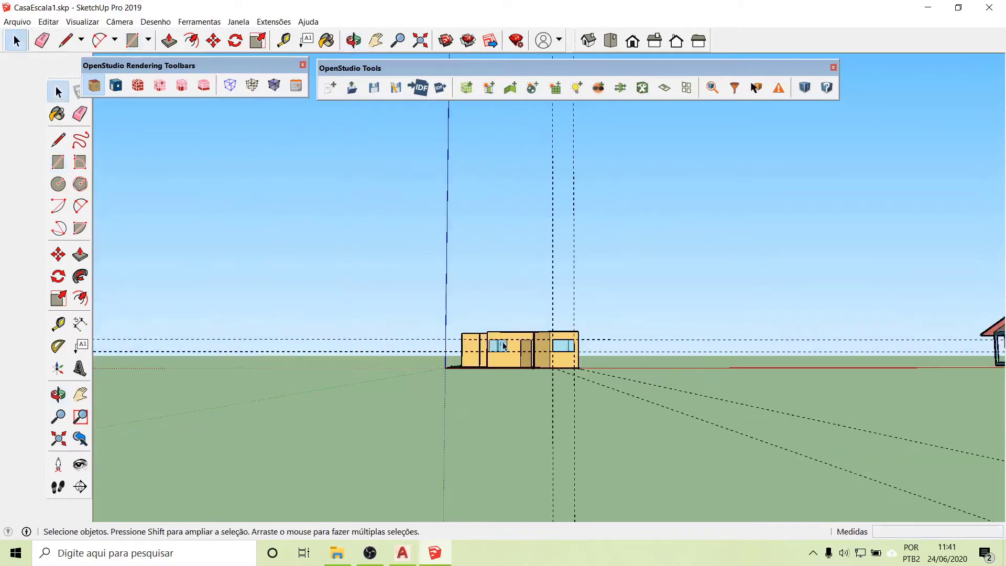
- Hide the large central space with the two corner windows and the door, exposing the interior walls of the neighbouring rooms
{"action": "middle_click_drag", "start_coordinate": [597, 364], "coordinate": [741, 461]}
{"action": "scroll", "coordinate": [534, 415], "scroll_direction": "up", "scroll_amount": 2}
{"action": "scroll", "coordinate": [534, 416], "scroll_direction": "up", "scroll_amount": 3}
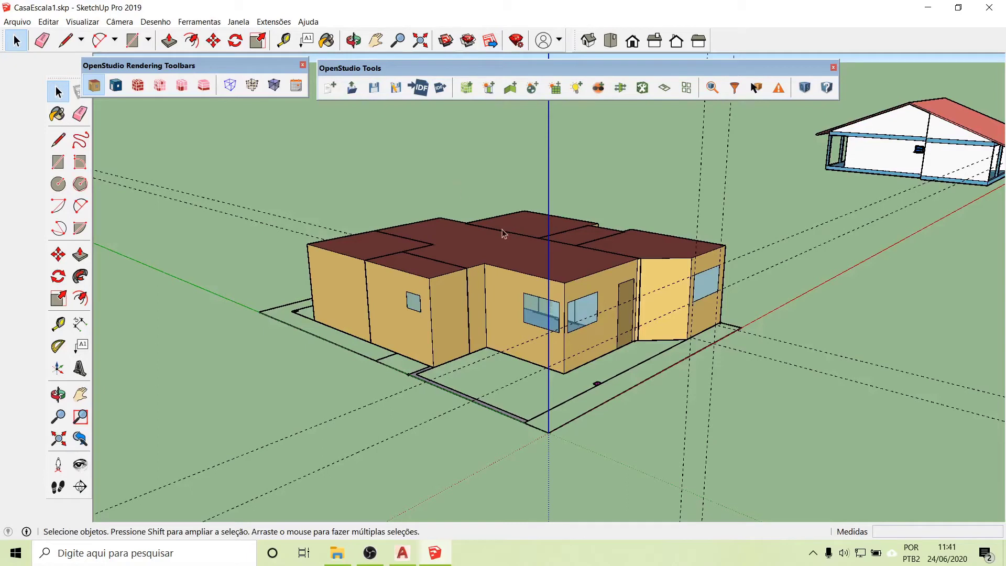
{"action": "left_click", "coordinate": [490, 242]}
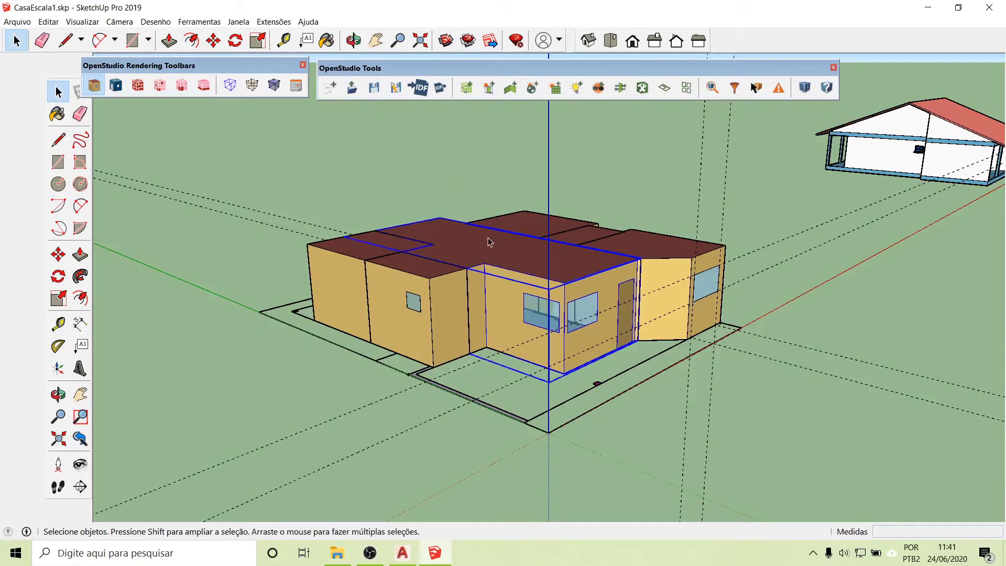
{"action": "double_click", "coordinate": [483, 251]}
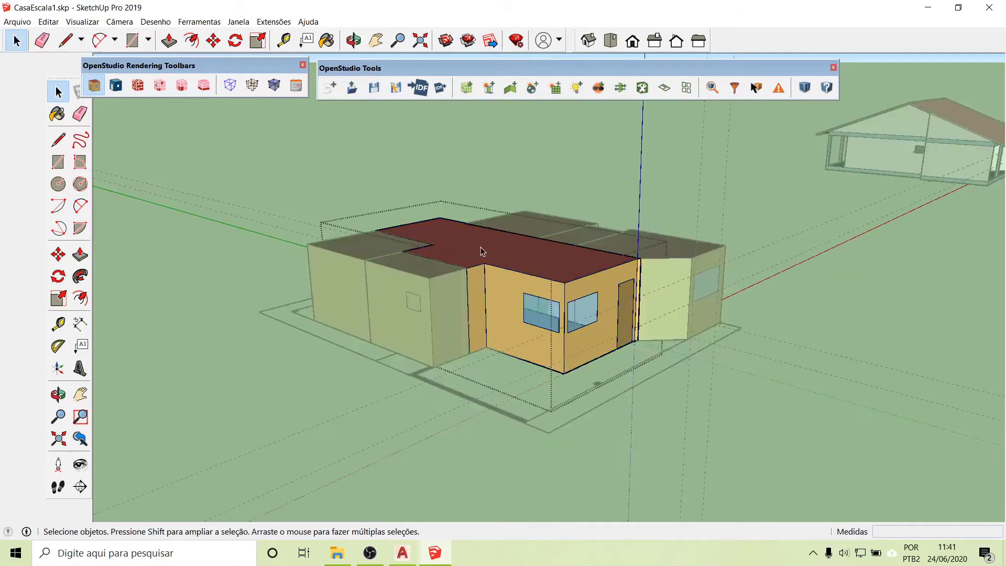
{"action": "left_click", "coordinate": [257, 203]}
{"action": "left_click", "coordinate": [500, 254]}
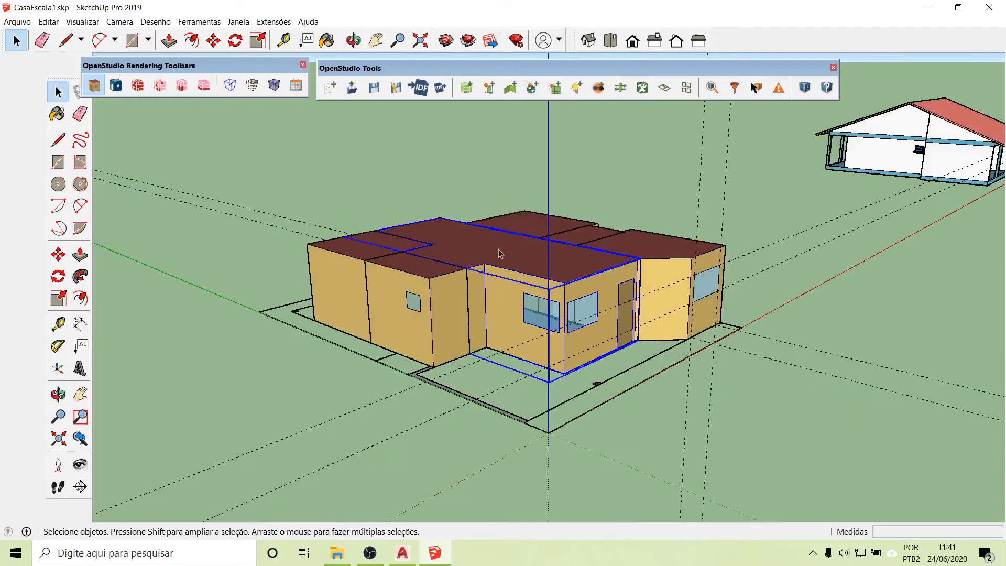
{"action": "right_click", "coordinate": [499, 254]}
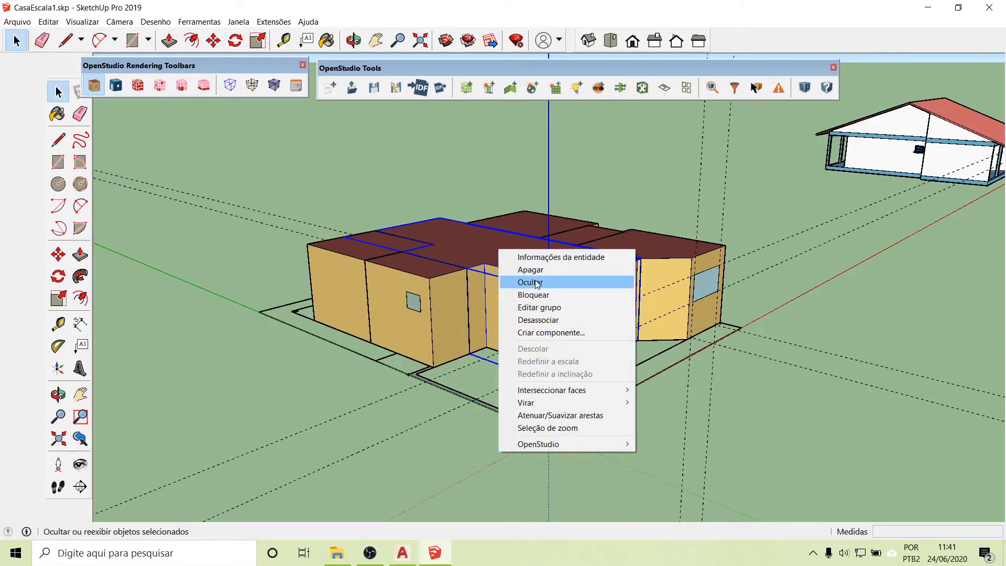
{"action": "left_click", "coordinate": [570, 283]}
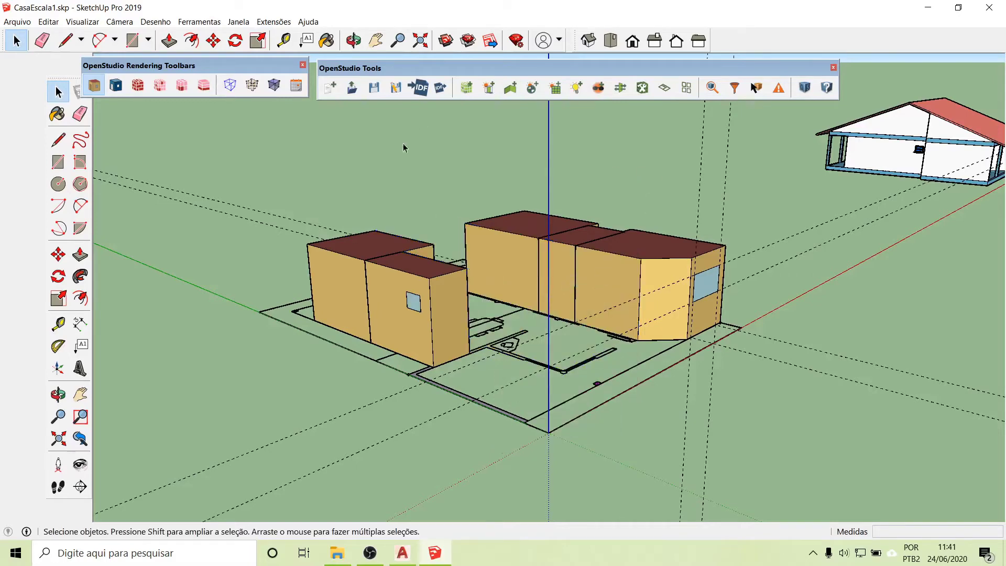
- Clear all the guide lines around the house, keeping the central space hidden
{"action": "scroll", "coordinate": [588, 360], "scroll_direction": "up", "scroll_amount": 3}
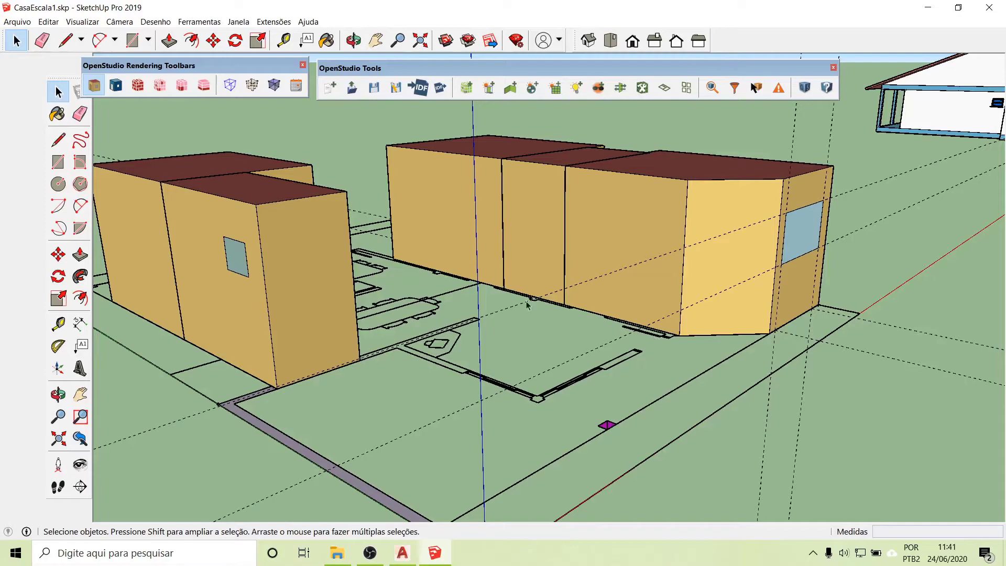
{"action": "middle_click_drag", "start_coordinate": [527, 305], "coordinate": [373, 312]}
{"action": "middle_click_drag", "start_coordinate": [589, 318], "coordinate": [555, 326]}
{"action": "scroll", "coordinate": [555, 325], "scroll_direction": "down", "scroll_amount": 5}
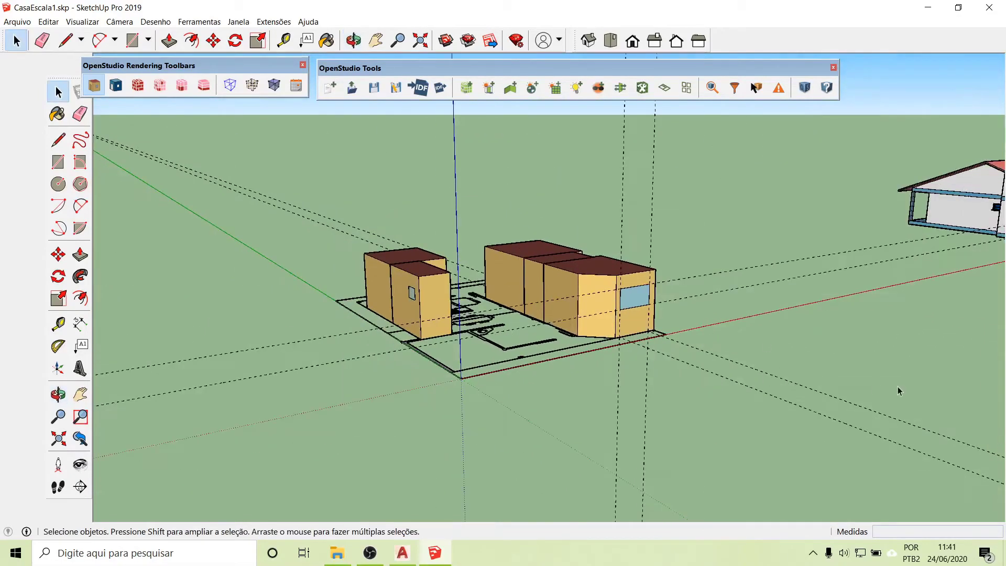
{"action": "key", "text": "ctrl+z"}
{"action": "key", "text": "ctrl+z"}
{"action": "left_click_drag", "start_coordinate": [764, 298], "coordinate": [743, 247]}
{"action": "scroll", "coordinate": [532, 325], "scroll_direction": "up", "scroll_amount": 8}
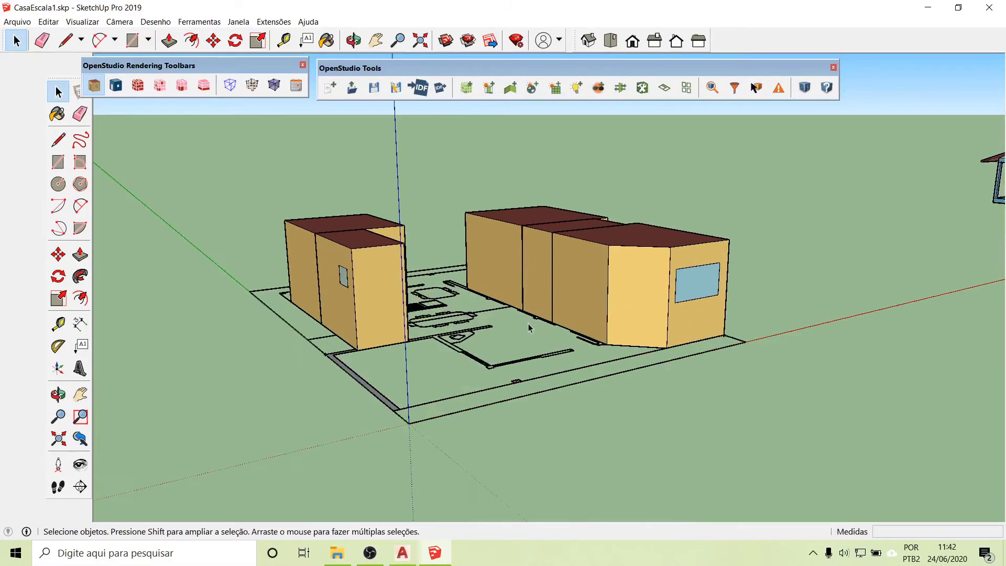
- Measure the width of the door opening on the floor plan, along the angled-corner room's interior wall
{"action": "scroll", "coordinate": [583, 320], "scroll_direction": "up", "scroll_amount": 4}
{"action": "middle_click_drag", "start_coordinate": [555, 348], "coordinate": [690, 337]}
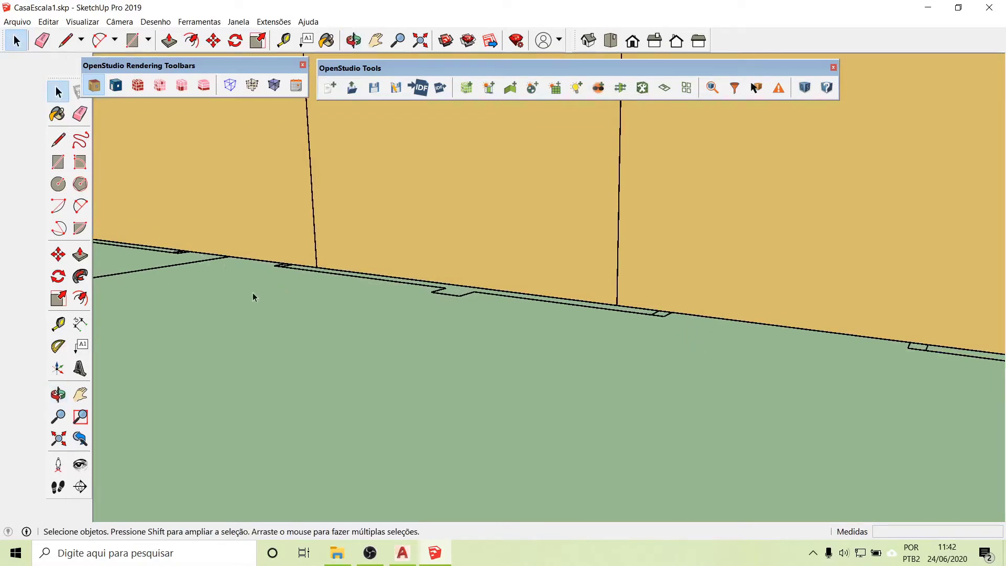
{"action": "left_click", "coordinate": [57, 324]}
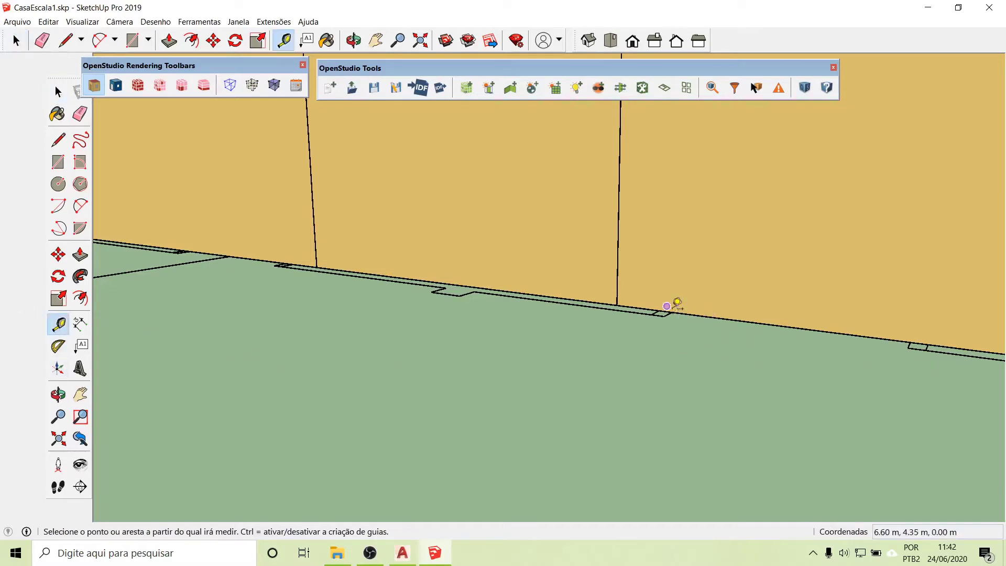
{"action": "scroll", "coordinate": [707, 328], "scroll_direction": "up", "scroll_amount": 3}
{"action": "scroll", "coordinate": [696, 321], "scroll_direction": "up", "scroll_amount": 2}
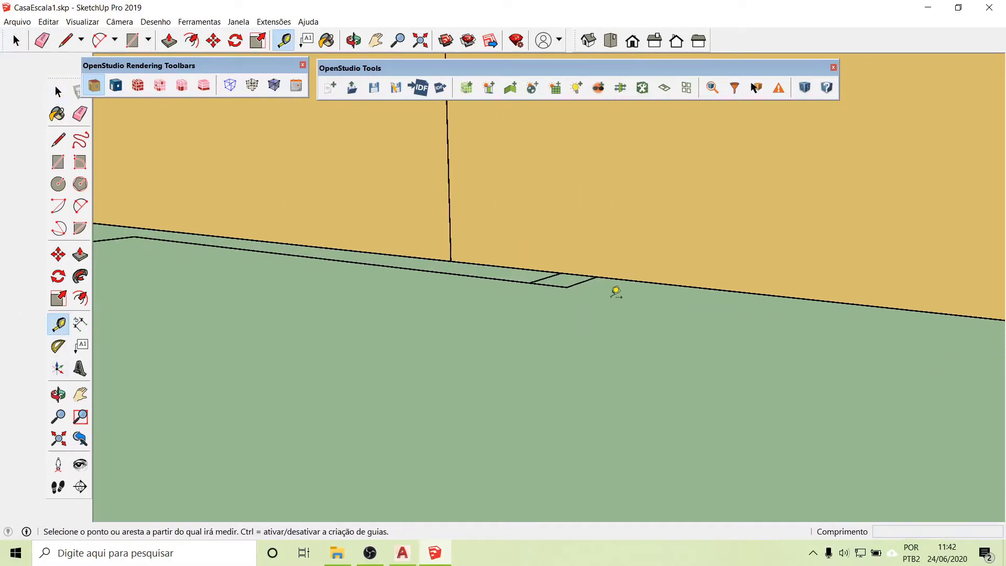
{"action": "left_click", "coordinate": [564, 282]}
{"action": "scroll", "coordinate": [329, 340], "scroll_direction": "down", "scroll_amount": 2}
{"action": "scroll", "coordinate": [284, 324], "scroll_direction": "down", "scroll_amount": 1}
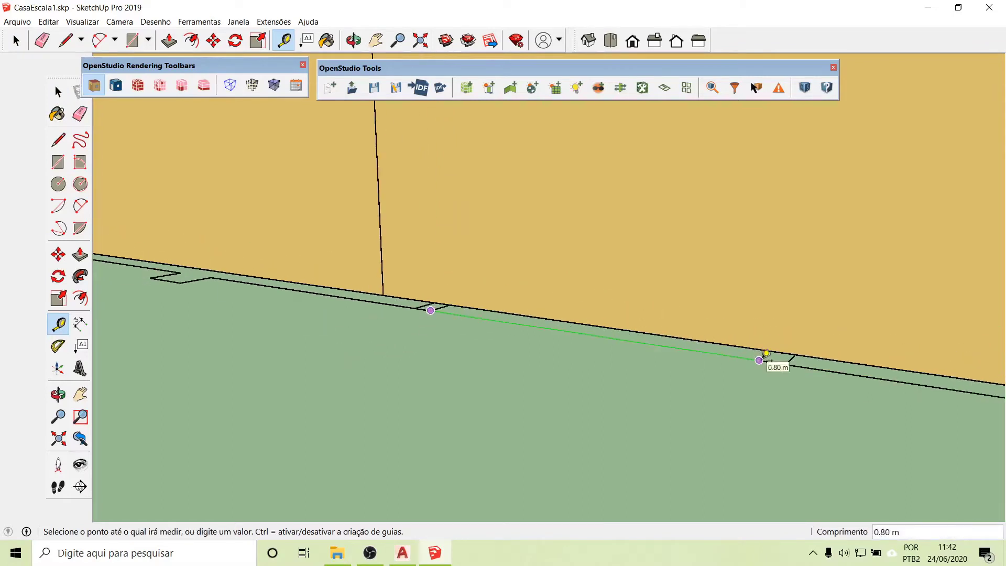
{"action": "scroll", "coordinate": [705, 401], "scroll_direction": "down", "scroll_amount": 3}
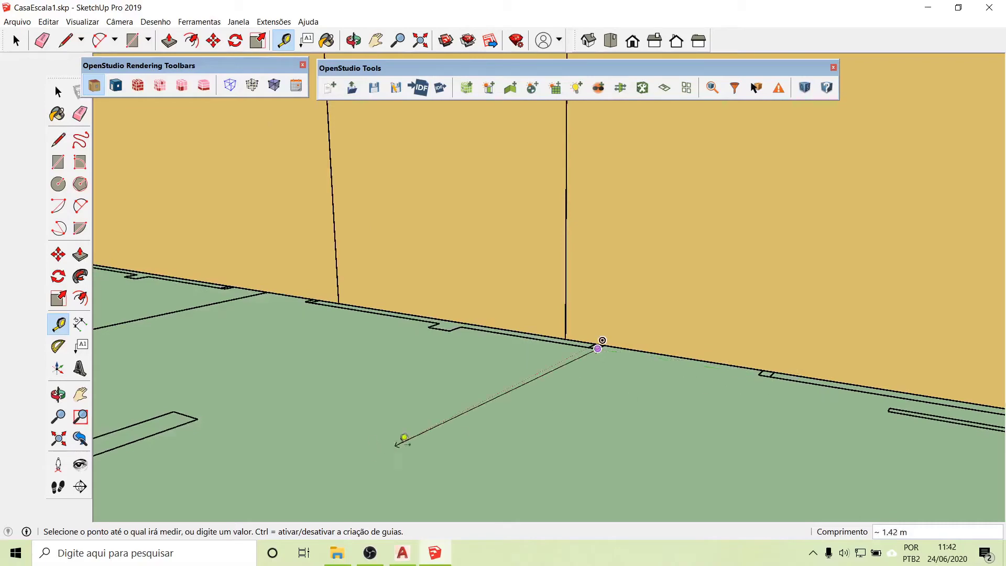
{"action": "key", "text": "Escape"}
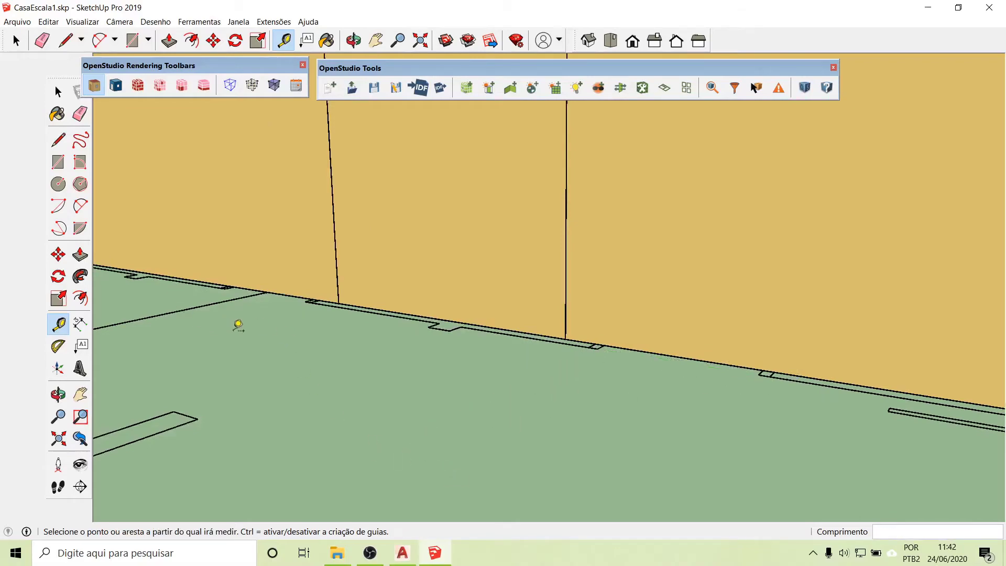
- Measure the width of the bathroom's door opening on the floor plan, viewing the house from below
{"action": "middle_click_drag", "start_coordinate": [239, 326], "coordinate": [242, 348]}
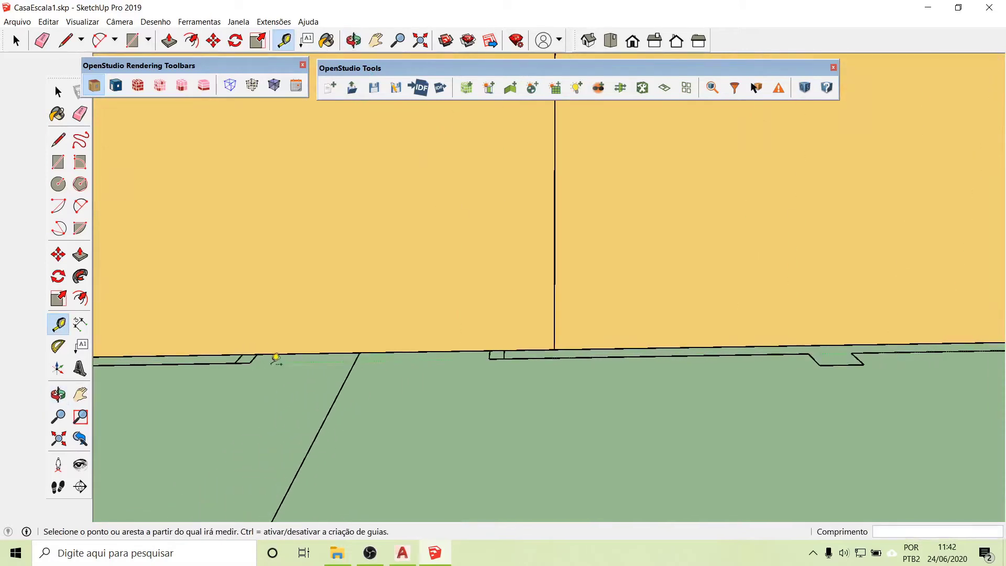
{"action": "scroll", "coordinate": [222, 330], "scroll_direction": "down", "scroll_amount": 3}
{"action": "scroll", "coordinate": [348, 337], "scroll_direction": "up", "scroll_amount": 5}
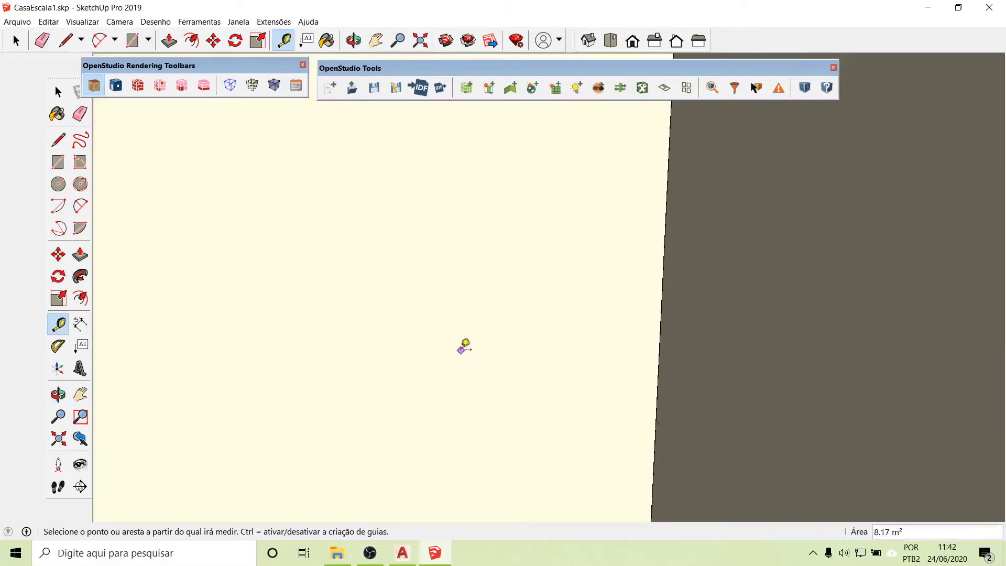
{"action": "scroll", "coordinate": [465, 346], "scroll_direction": "down", "scroll_amount": 8}
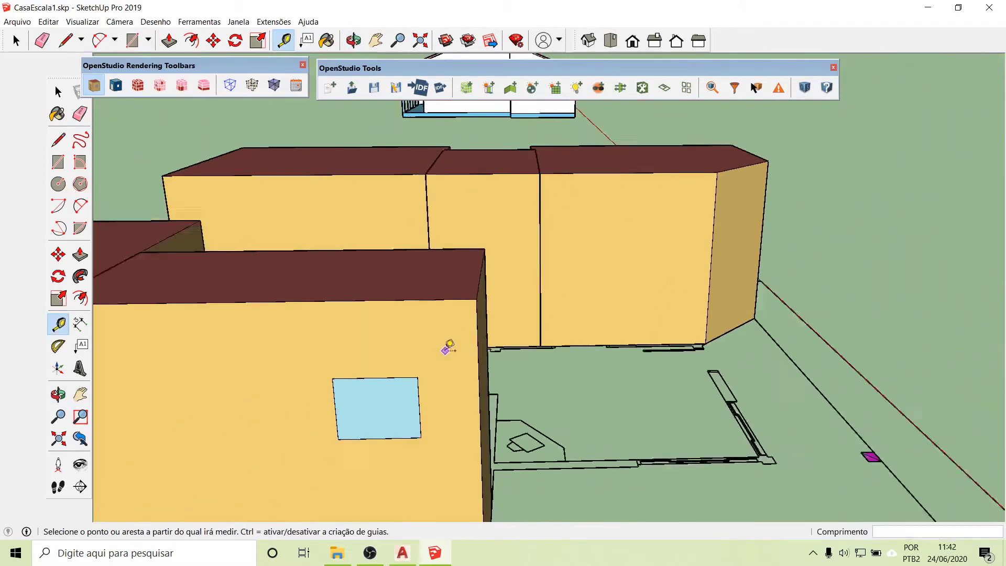
{"action": "scroll", "coordinate": [448, 348], "scroll_direction": "down", "scroll_amount": 3}
{"action": "middle_click_drag", "start_coordinate": [448, 348], "coordinate": [196, 15]}
{"action": "key", "text": "t"}
{"action": "scroll", "coordinate": [352, 376], "scroll_direction": "up", "scroll_amount": 6}
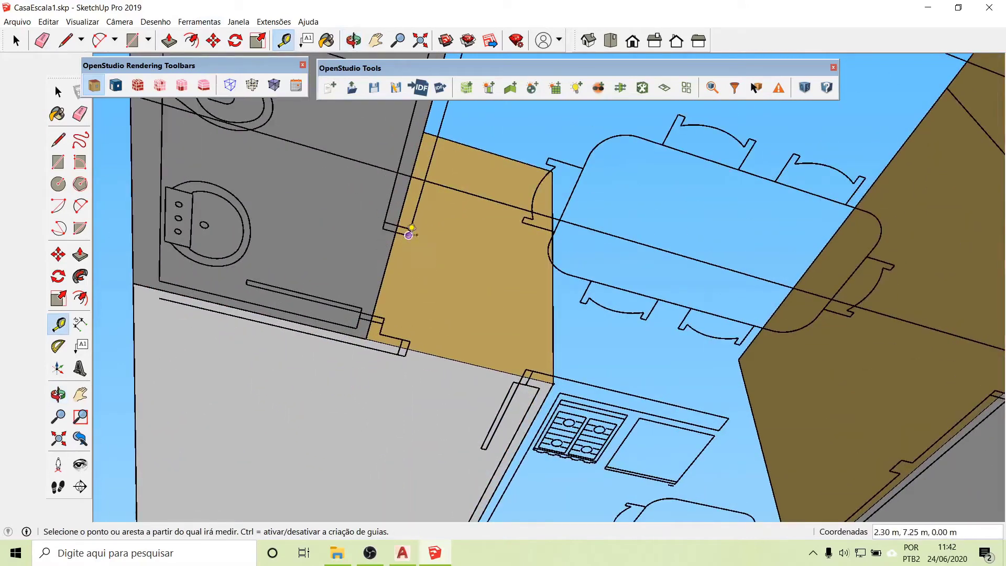
{"action": "left_click", "coordinate": [408, 236]}
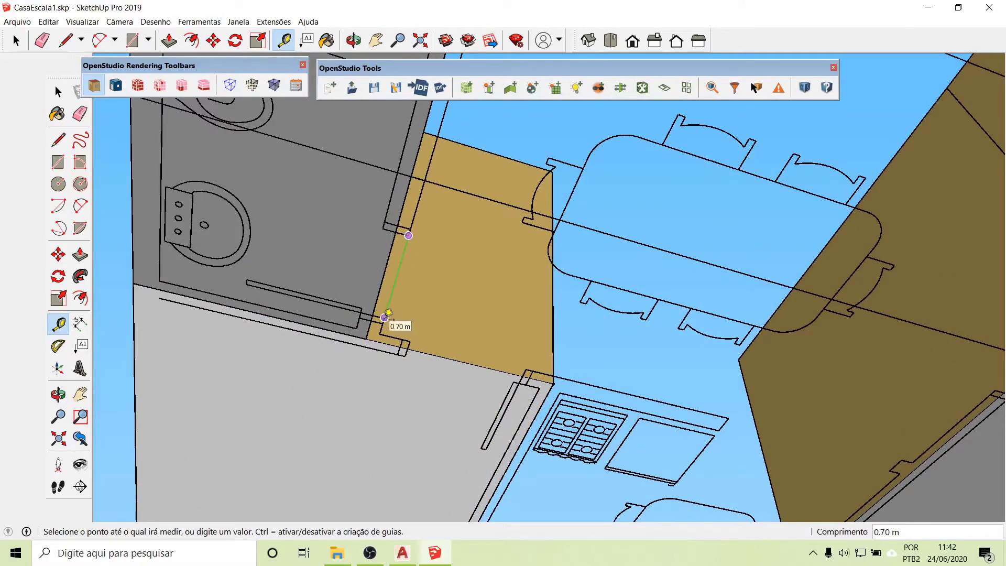
{"action": "left_click", "coordinate": [388, 318]}
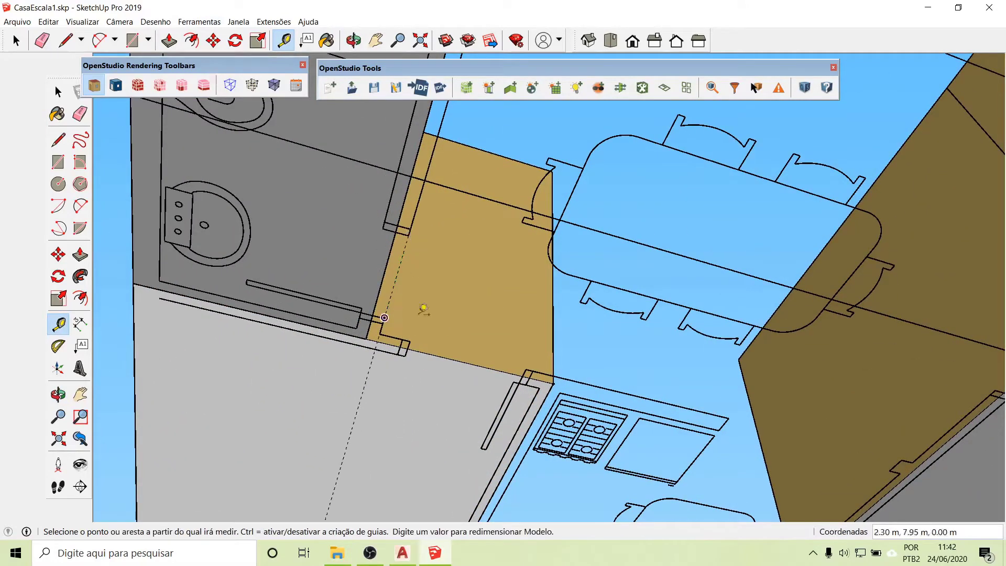
{"action": "left_click", "coordinate": [384, 317]}
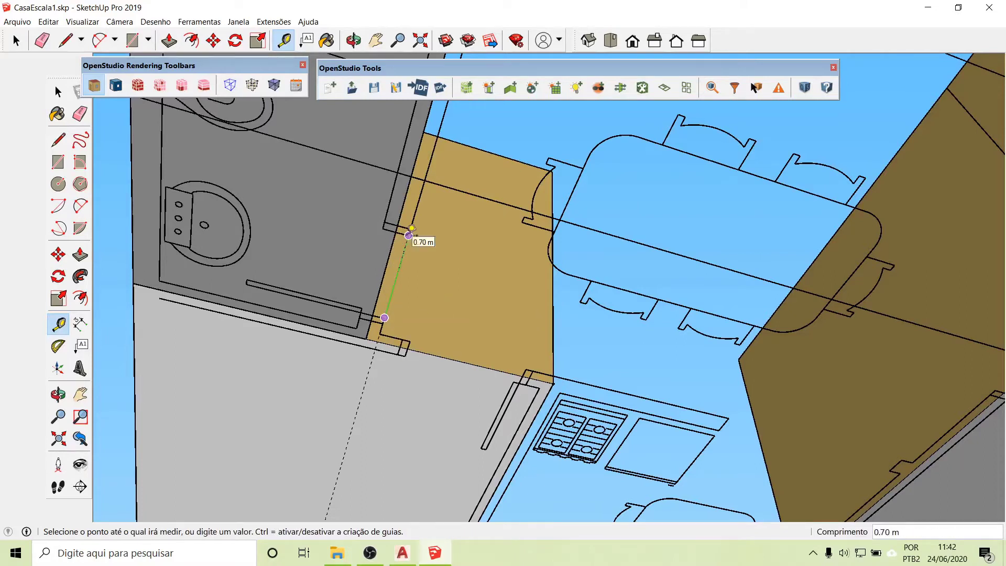
{"action": "key", "text": "Escape"}
- Delete the stray guide line running along the bathroom's door opening
{"action": "left_click", "coordinate": [57, 93]}
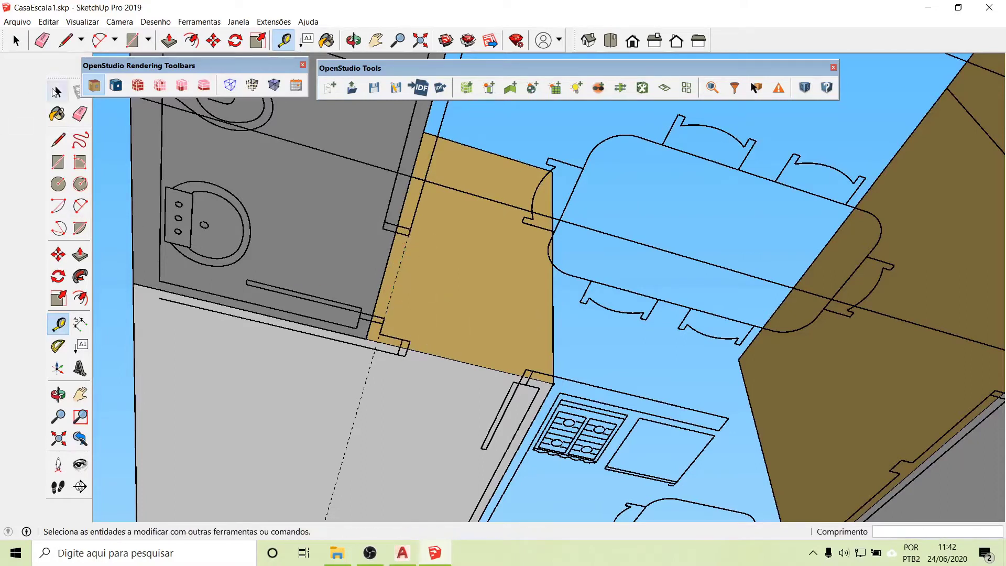
{"action": "left_click", "coordinate": [56, 92]}
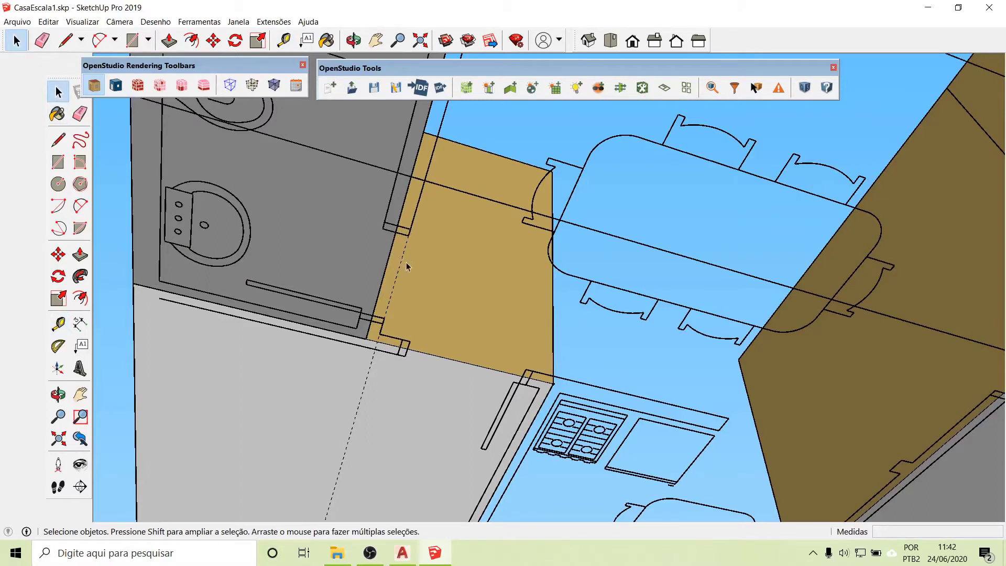
{"action": "left_click", "coordinate": [402, 265]}
{"action": "key", "text": "Delete"}
- Draw a 0.82 by 2.1 m door rectangle inside the angled-corner room's space, on its interior wall from the plan's door jamb, and leave the space
{"action": "scroll", "coordinate": [452, 359], "scroll_direction": "down", "scroll_amount": 10}
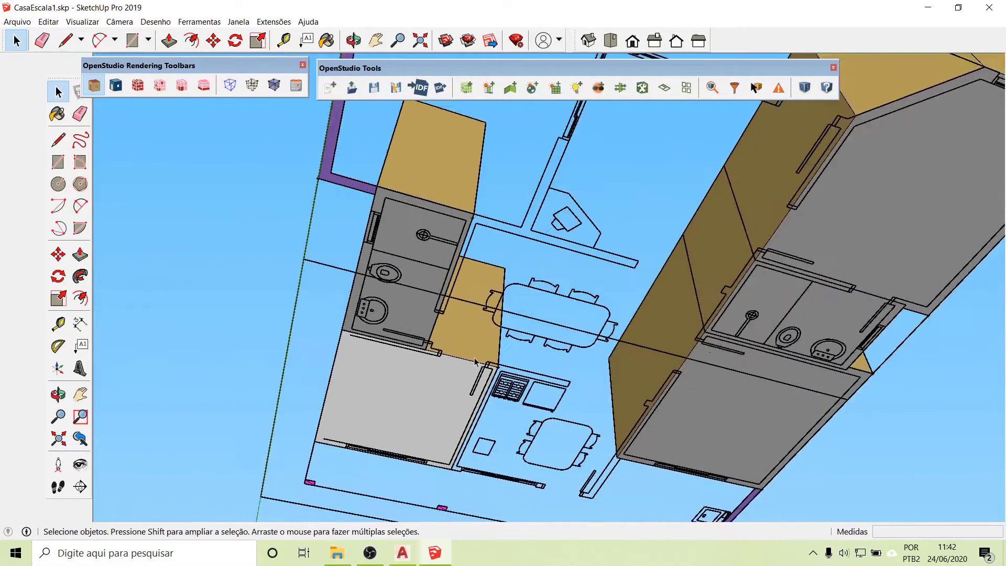
{"action": "middle_click_drag", "start_coordinate": [555, 300], "coordinate": [659, 283]}
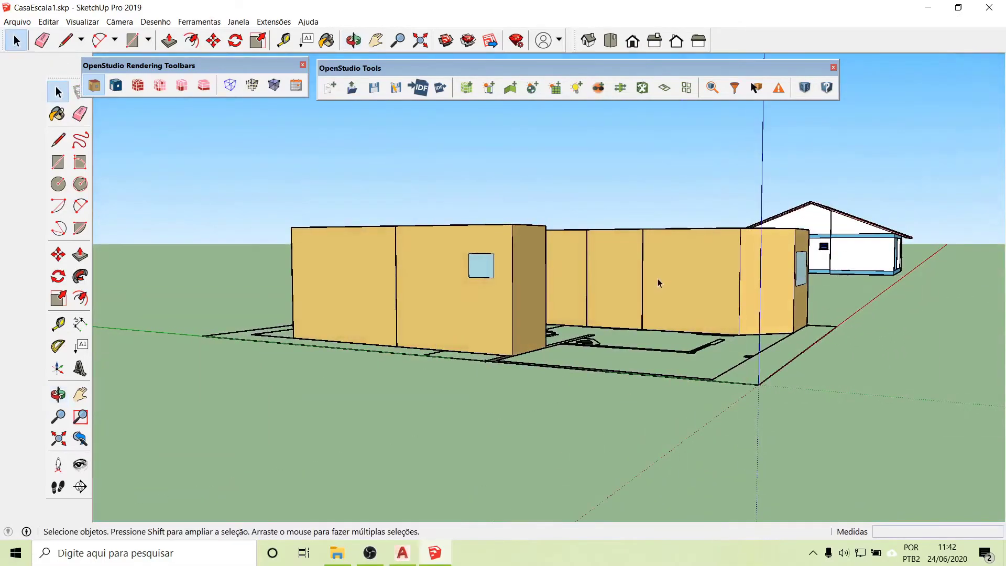
{"action": "scroll", "coordinate": [612, 322], "scroll_direction": "up", "scroll_amount": 5}
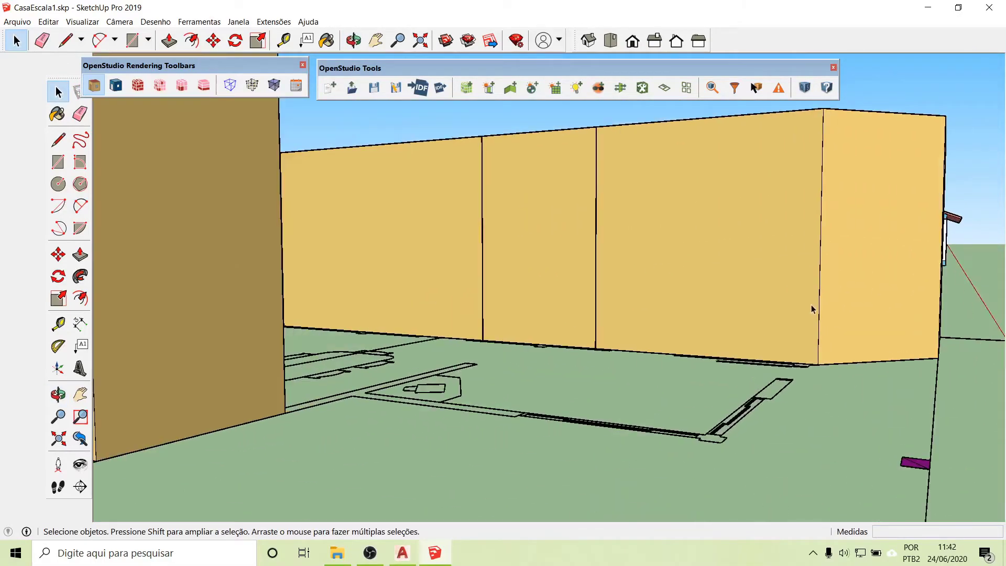
{"action": "middle_click_drag", "start_coordinate": [643, 308], "coordinate": [704, 405]}
{"action": "scroll", "coordinate": [672, 378], "scroll_direction": "up", "scroll_amount": 5}
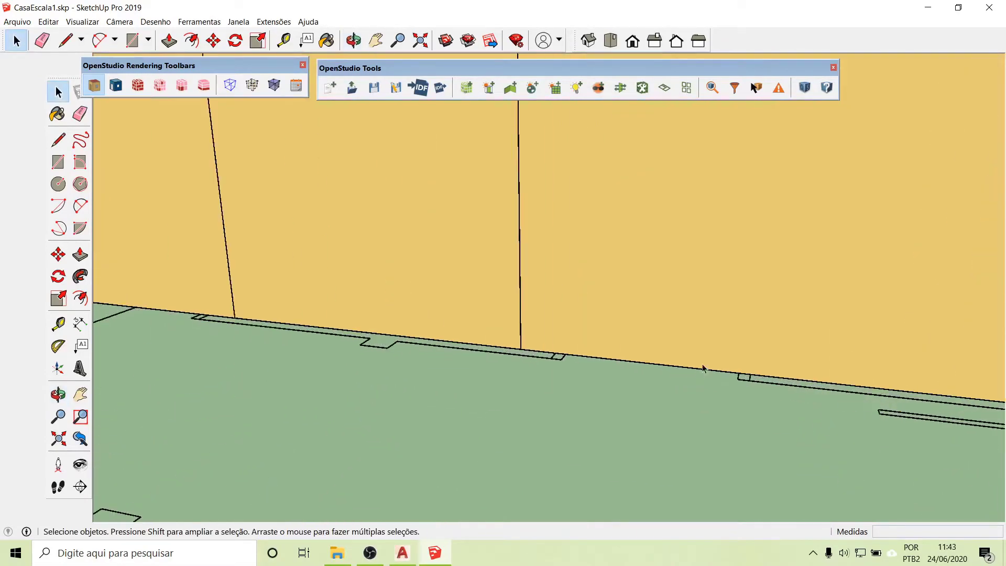
{"action": "double_click", "coordinate": [712, 275]}
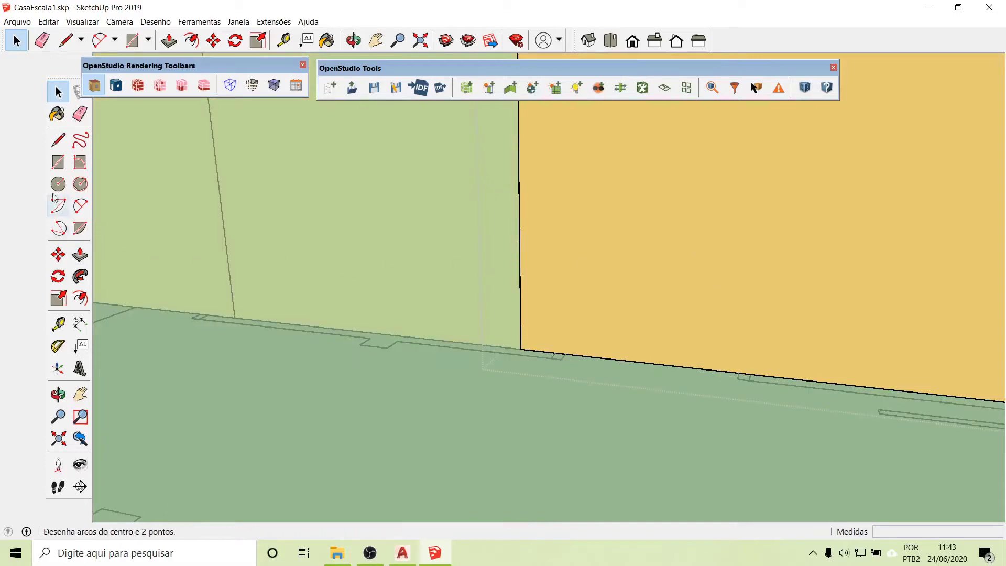
{"action": "left_click", "coordinate": [58, 162]}
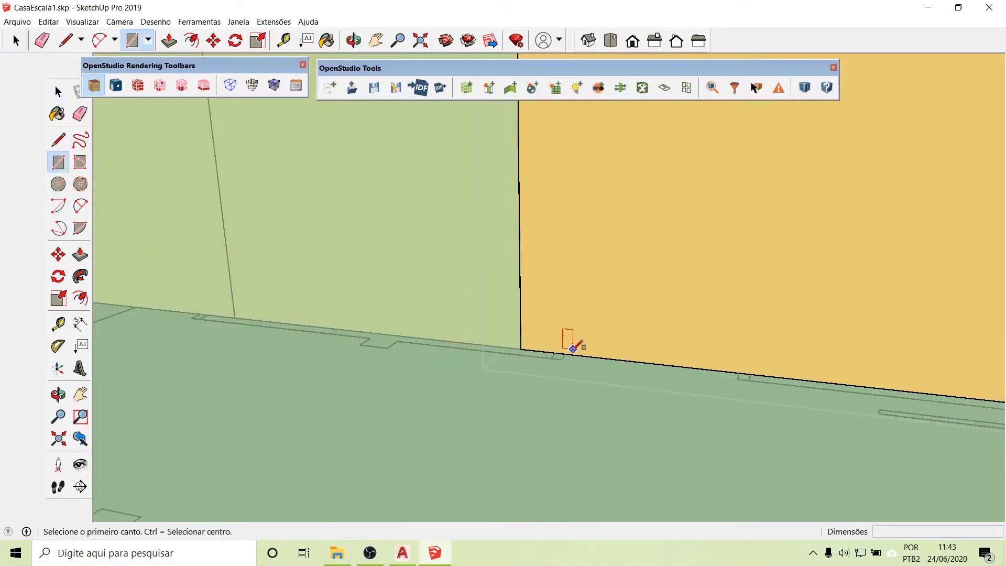
{"action": "scroll", "coordinate": [567, 360], "scroll_direction": "up", "scroll_amount": 3}
{"action": "scroll", "coordinate": [563, 352], "scroll_direction": "up", "scroll_amount": 2}
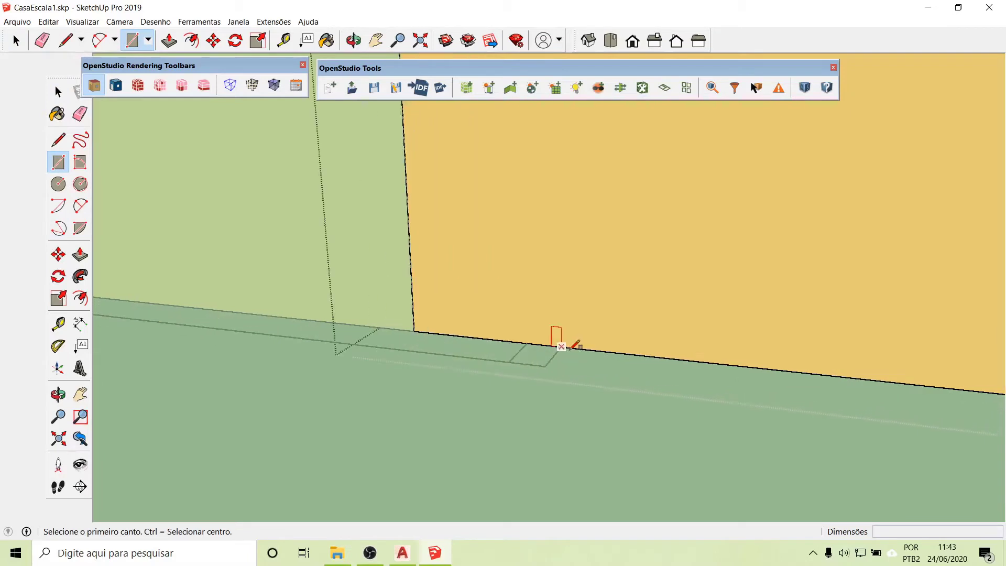
{"action": "left_click", "coordinate": [562, 346]}
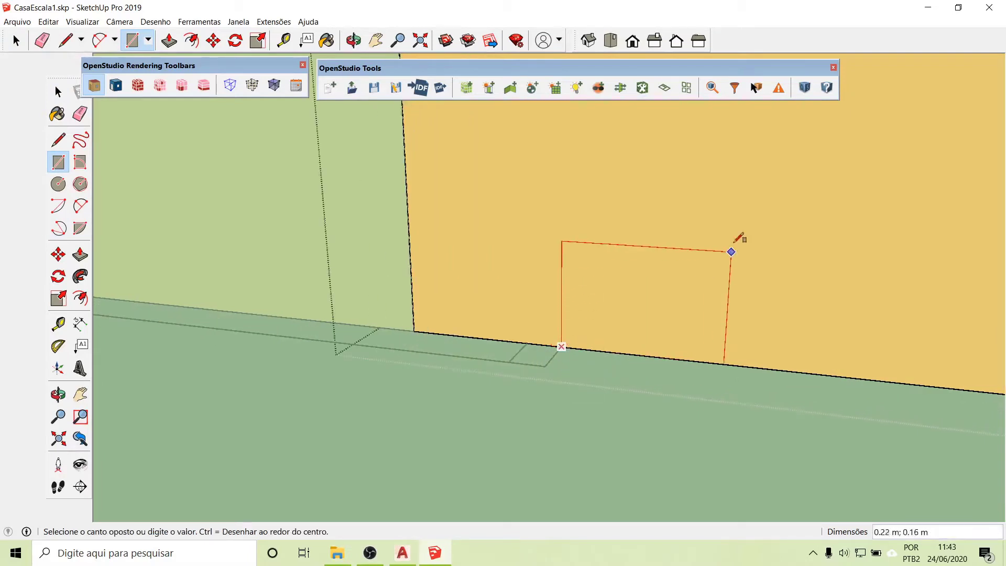
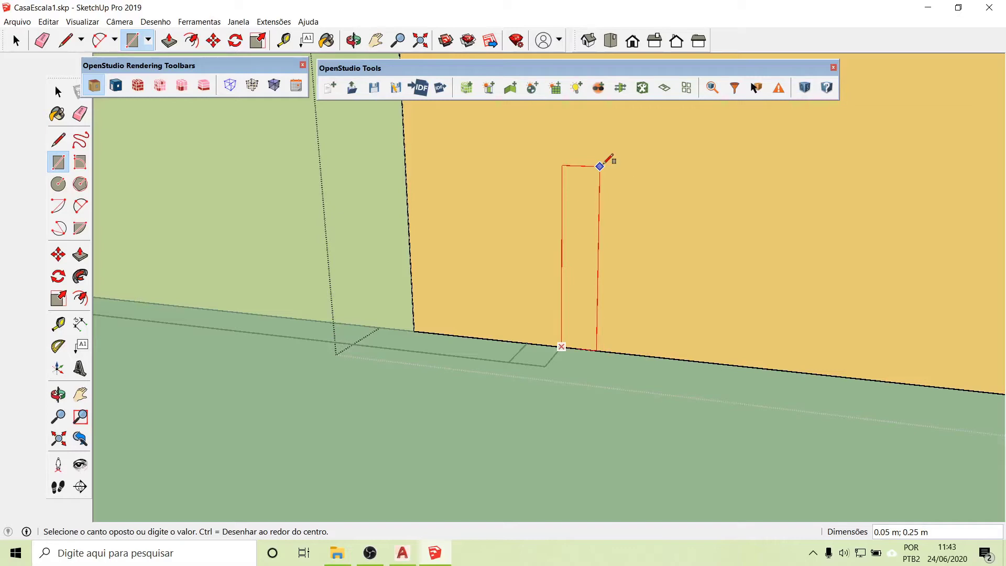
{"action": "type", "text": "0.82;2.1"}
{"action": "key", "text": "Return"}
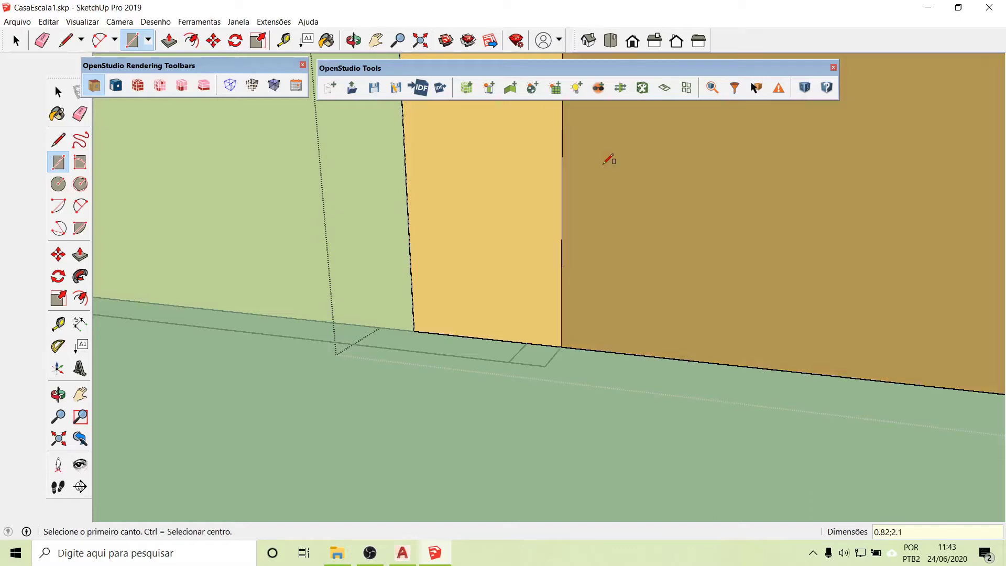
{"action": "scroll", "coordinate": [490, 353], "scroll_direction": "down", "scroll_amount": 3}
{"action": "scroll", "coordinate": [598, 360], "scroll_direction": "down", "scroll_amount": 5}
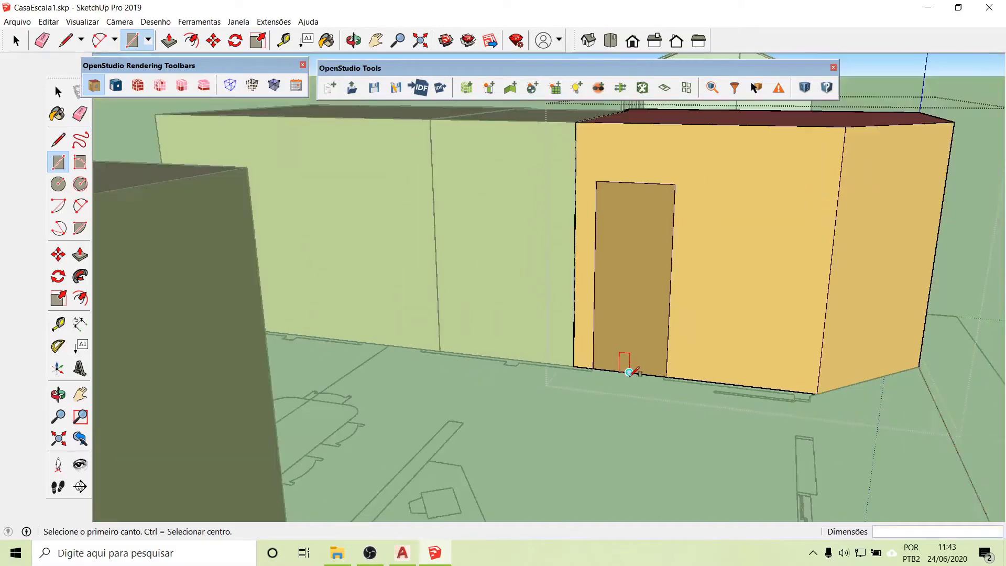
{"action": "left_click", "coordinate": [57, 92]}
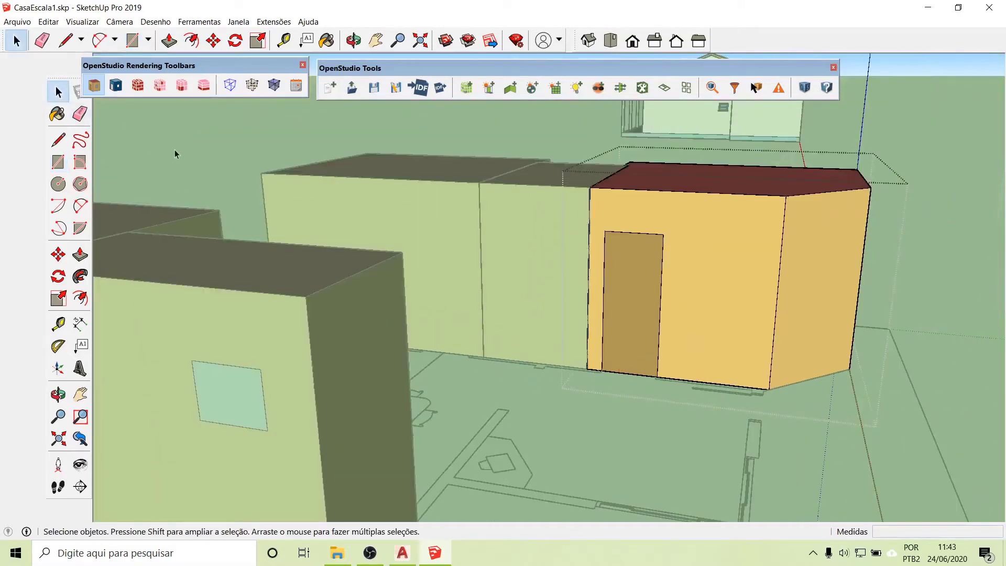
{"action": "left_click", "coordinate": [178, 150]}
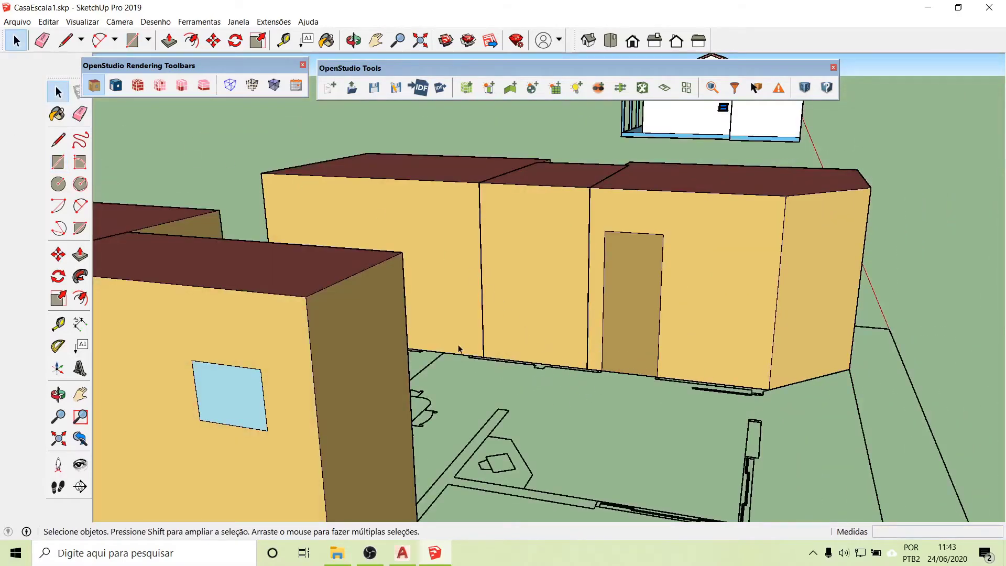
- Inside the rear room's space in the same row, draw a 0.8 by 2.1 m door rectangle on the interior wall, starting at the plan's door jamb
{"action": "scroll", "coordinate": [445, 356], "scroll_direction": "up", "scroll_amount": 6}
{"action": "double_click", "coordinate": [454, 267]}
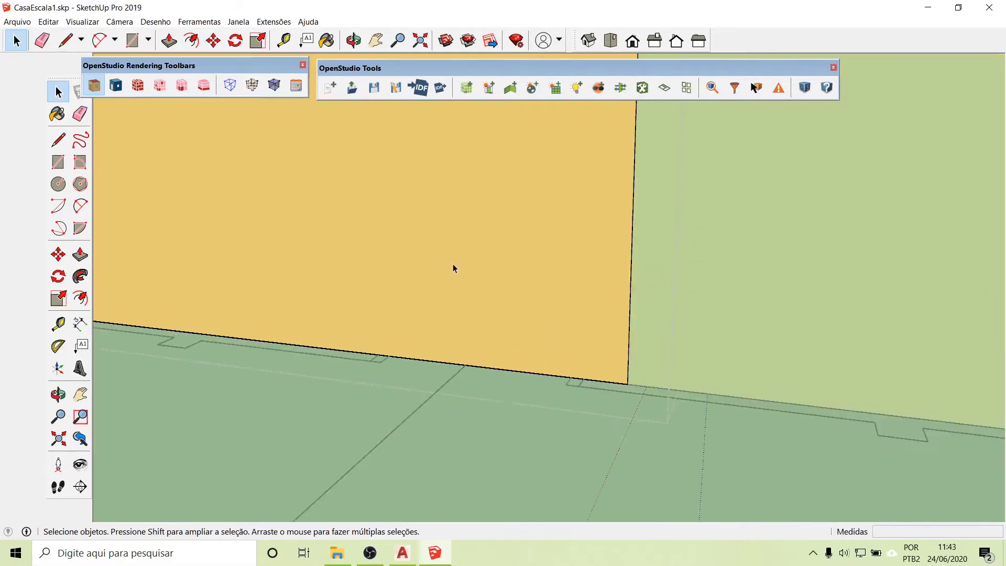
{"action": "left_click", "coordinate": [57, 162]}
{"action": "scroll", "coordinate": [362, 383], "scroll_direction": "up", "scroll_amount": 4}
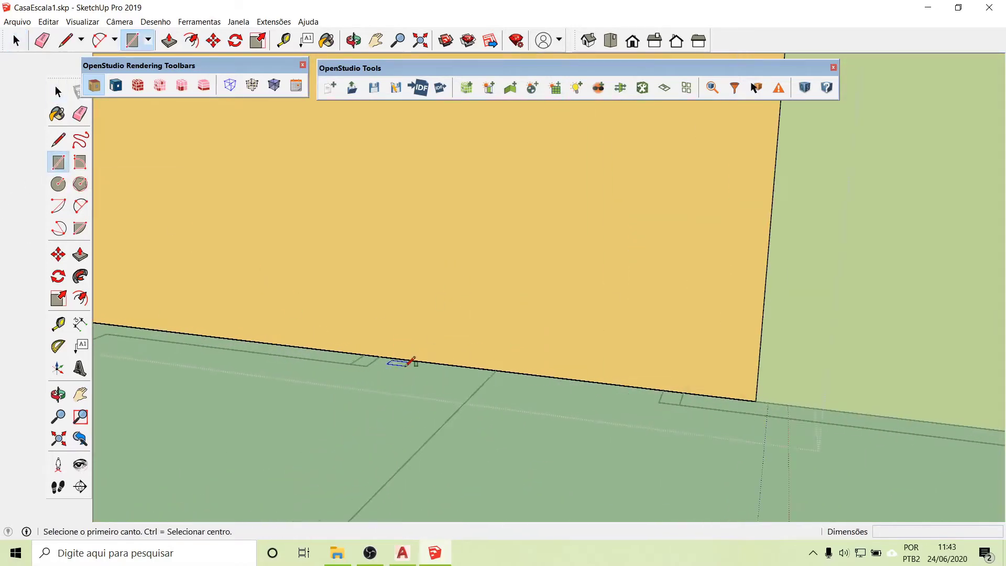
{"action": "left_click", "coordinate": [365, 350]}
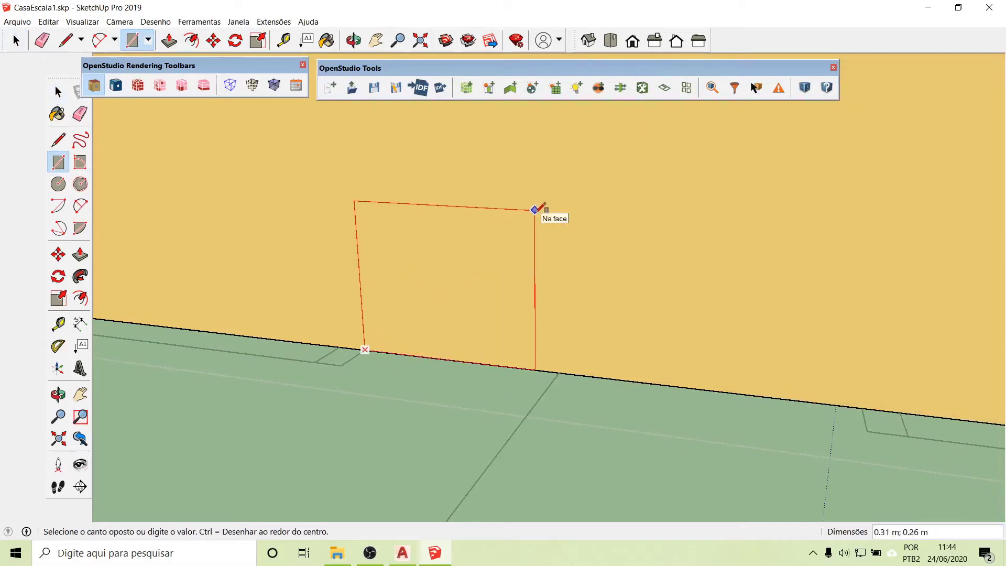
{"action": "type", "text": "0.8;2.1"}
{"action": "left_click", "coordinate": [535, 209]}
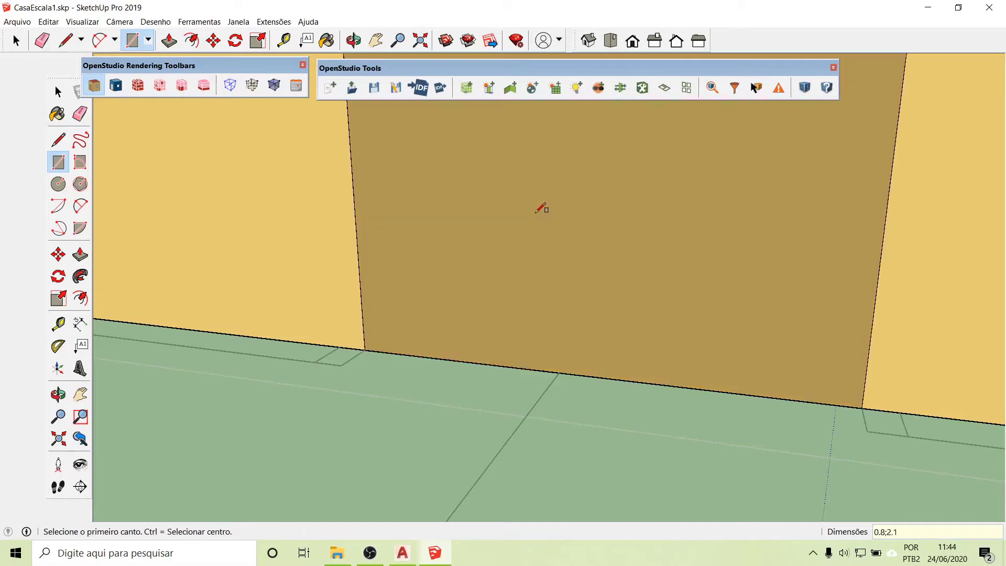
{"action": "scroll", "coordinate": [508, 294], "scroll_direction": "up", "scroll_amount": 5}
{"action": "scroll", "coordinate": [512, 309], "scroll_direction": "down", "scroll_amount": 5}
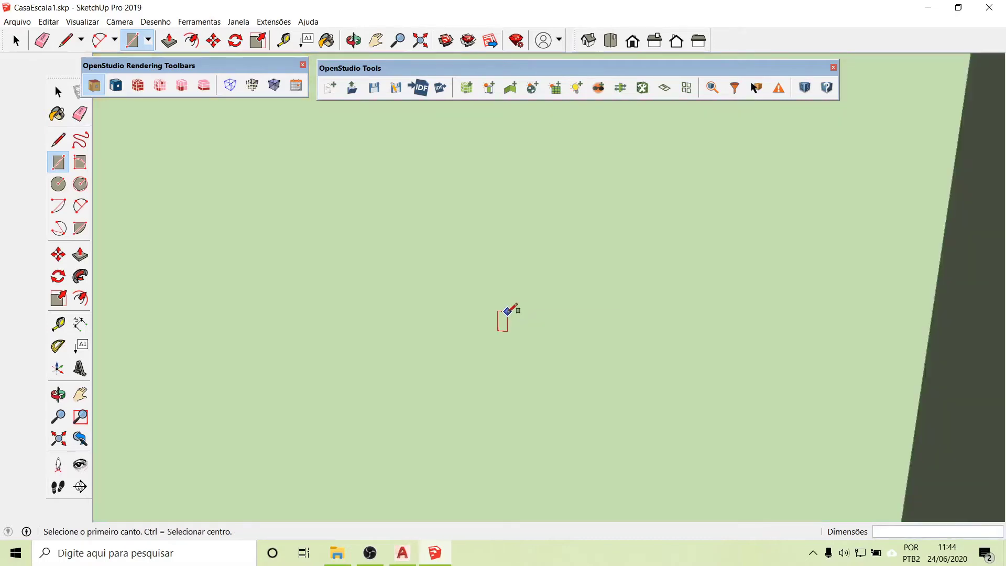
{"action": "scroll", "coordinate": [519, 341], "scroll_direction": "down", "scroll_amount": 6}
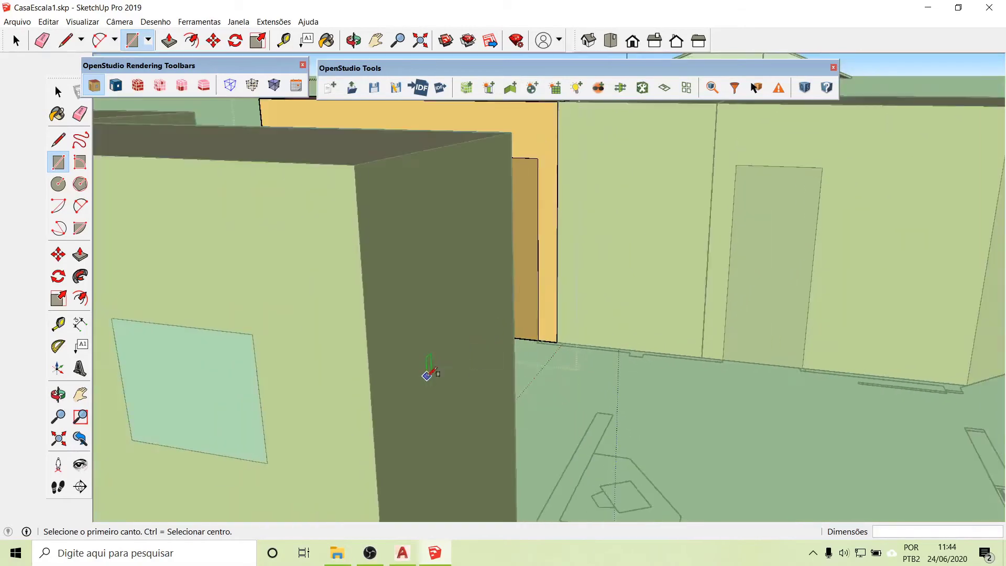
{"action": "middle_click_drag", "start_coordinate": [585, 275], "coordinate": [508, 286]}
{"action": "middle_click_drag", "start_coordinate": [590, 274], "coordinate": [473, 319]}
{"action": "key", "text": "r"}
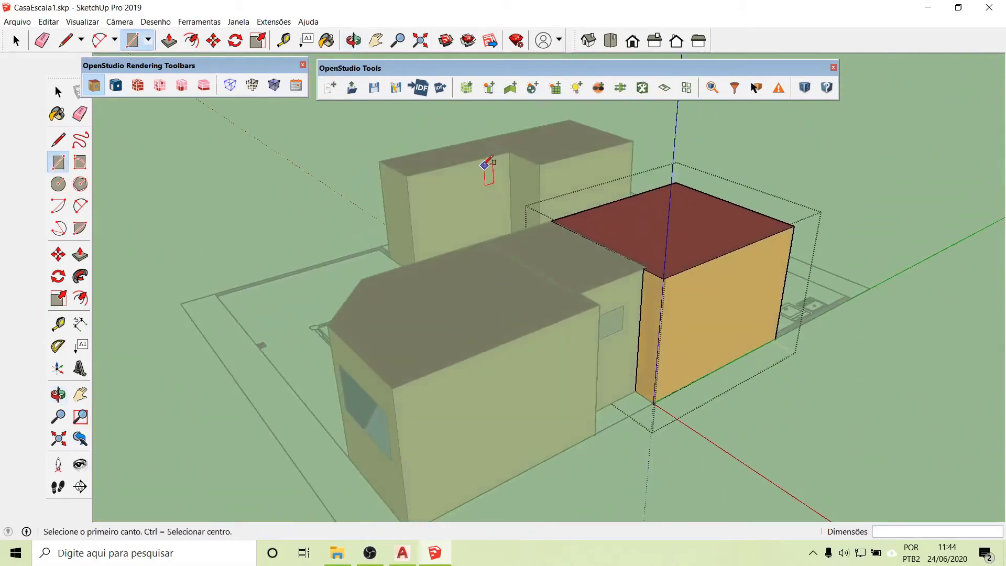
- Inside the narrower room's space across from the angled-corner row, draw a 0.7 by 2.1 m door rectangle on the interior wall from the plan's door jamb
{"action": "scroll", "coordinate": [514, 243], "scroll_direction": "up", "scroll_amount": 10}
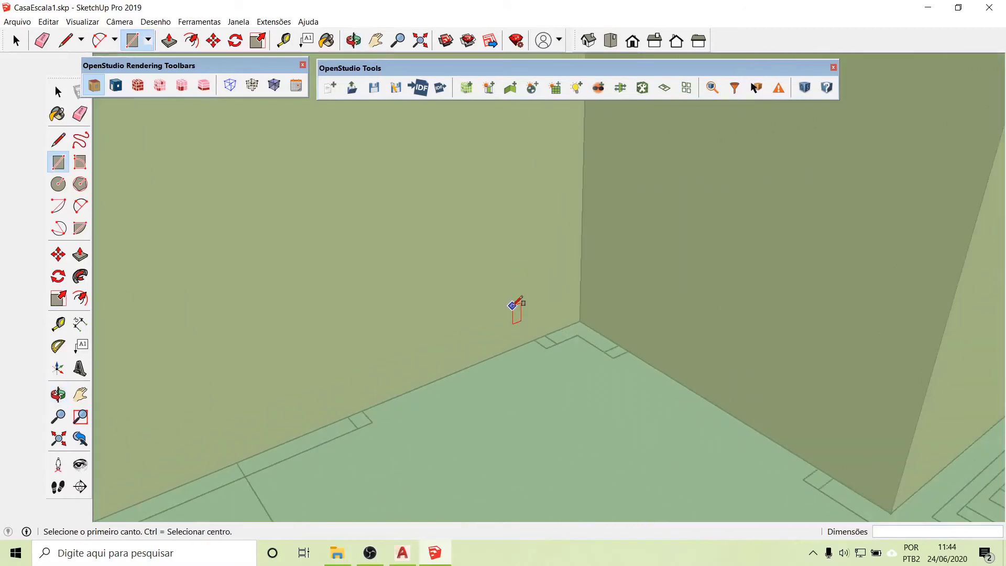
{"action": "left_click", "coordinate": [58, 92]}
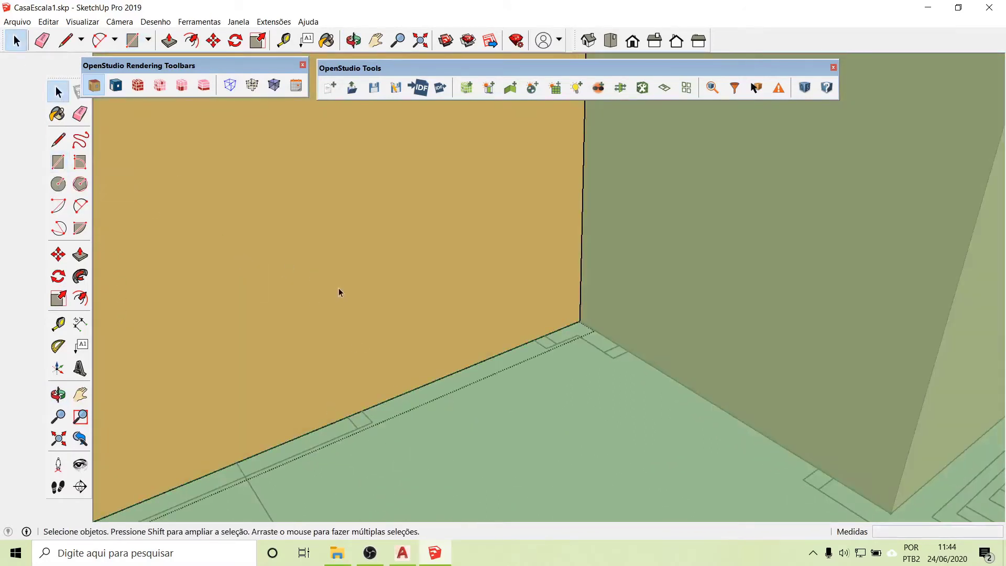
{"action": "left_click", "coordinate": [57, 162]}
{"action": "scroll", "coordinate": [540, 406], "scroll_direction": "up", "scroll_amount": 3}
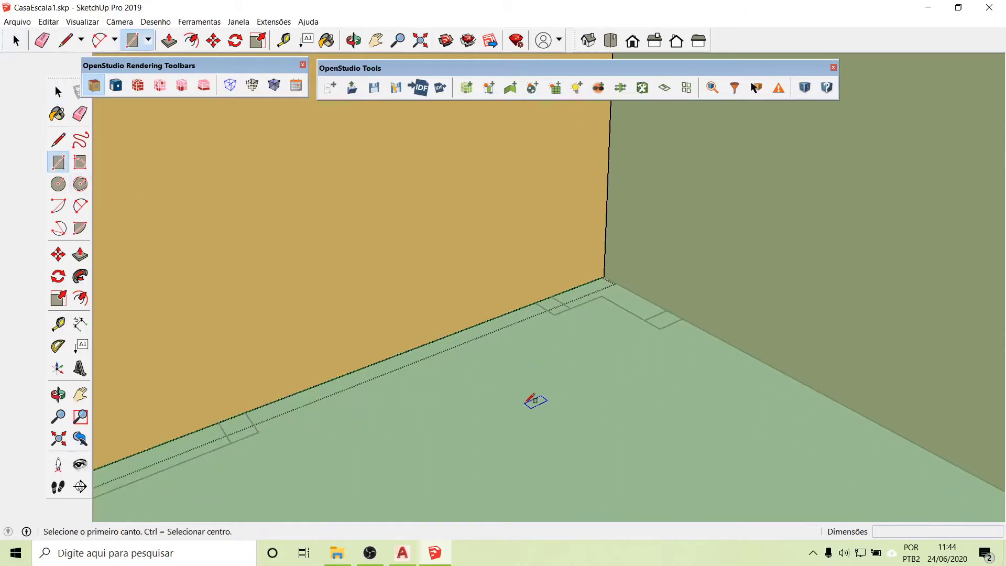
{"action": "scroll", "coordinate": [454, 393], "scroll_direction": "up", "scroll_amount": 3}
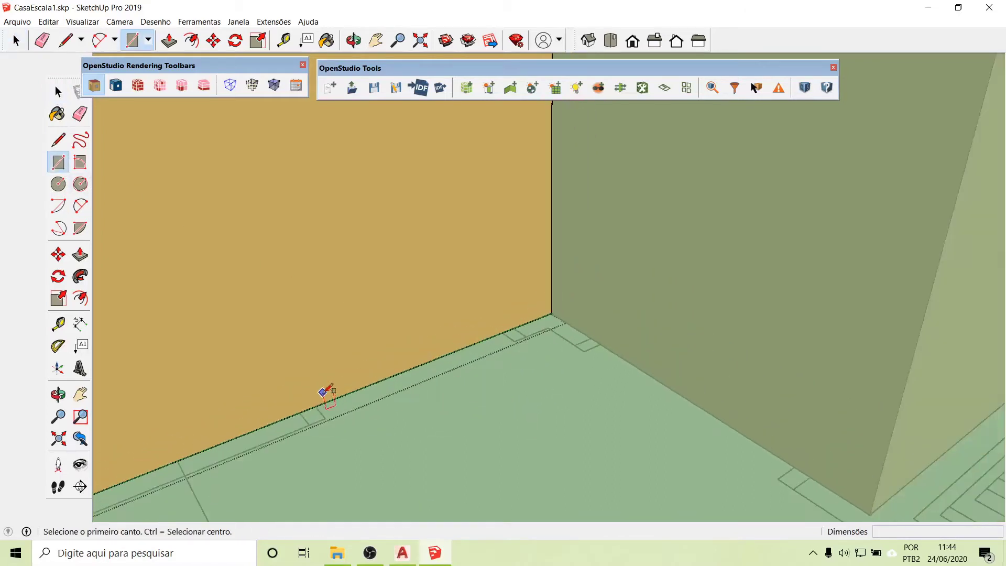
{"action": "left_click", "coordinate": [315, 406]}
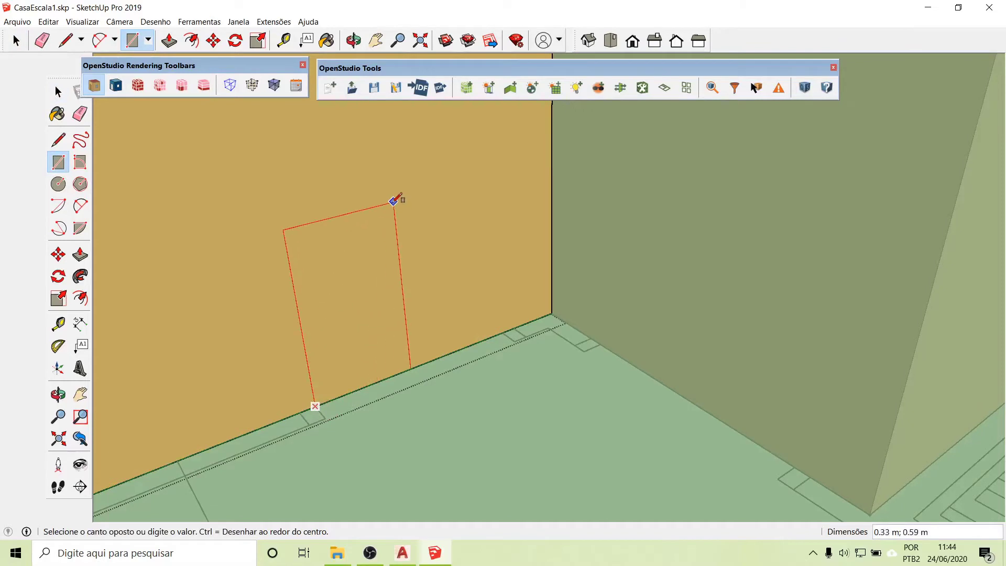
{"action": "type", "text": "0.7;2.1"}
{"action": "key", "text": "Return"}
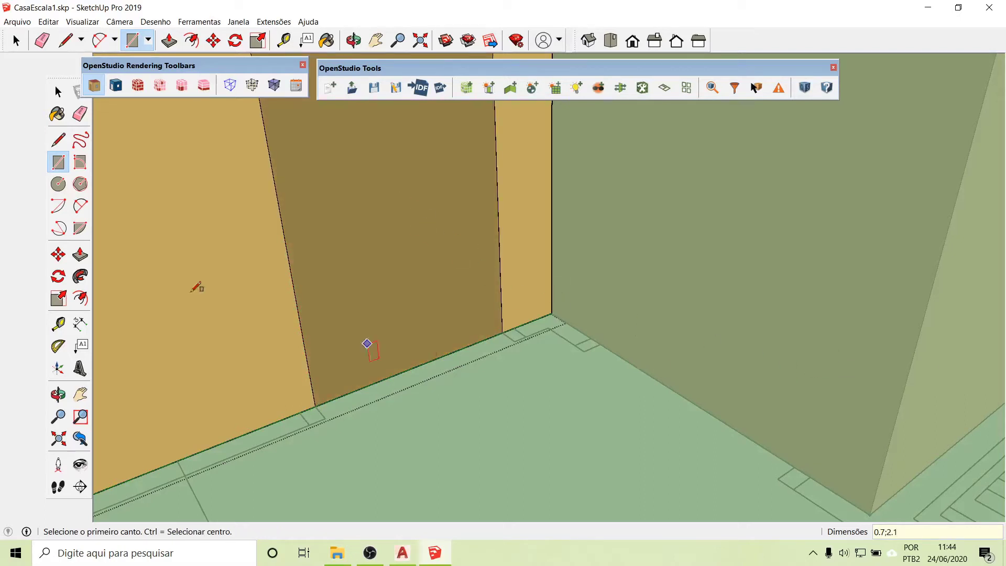
- Inside the adjoining larger room's space, draw a 0.8 by 2.1 m door rectangle on the short wall at the inner corner, starting at the door jamb, and leave the space
{"action": "left_click", "coordinate": [58, 93]}
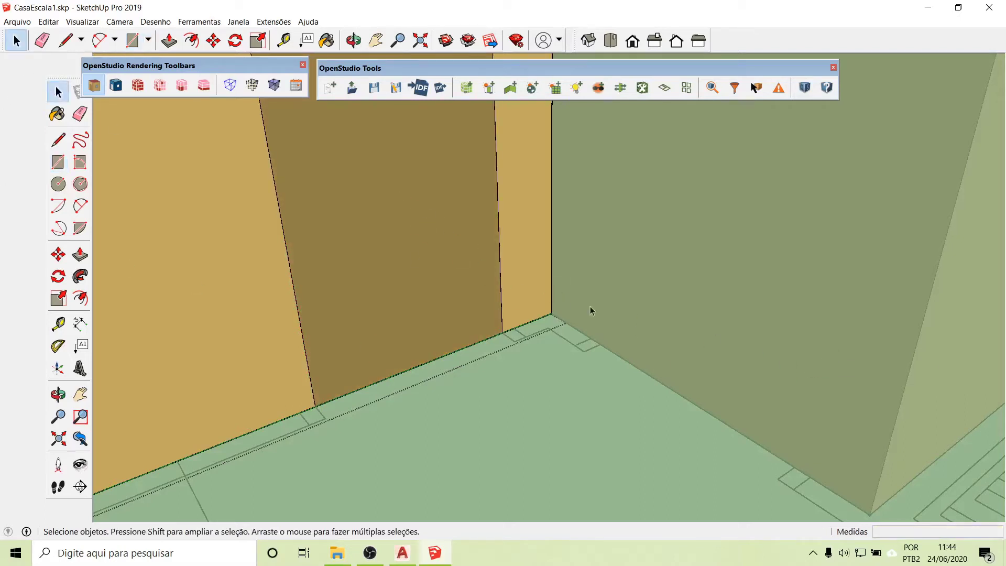
{"action": "double_click", "coordinate": [727, 282]}
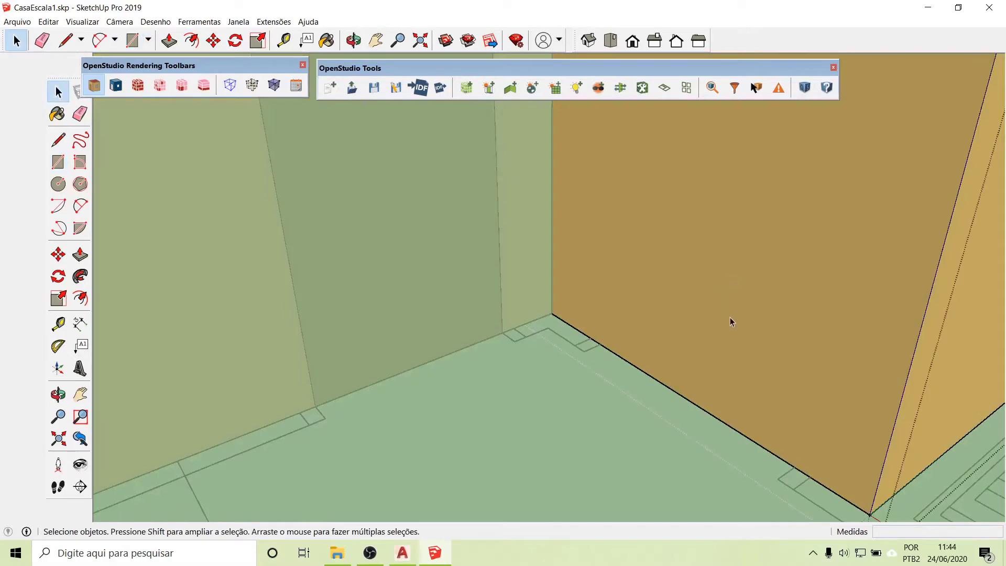
{"action": "left_click", "coordinate": [65, 165]}
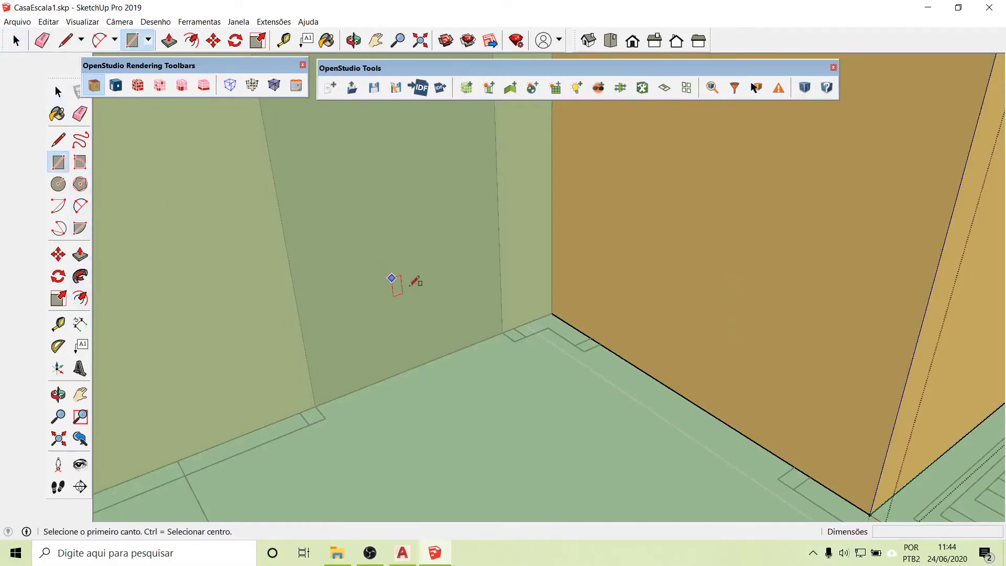
{"action": "left_click", "coordinate": [601, 344]}
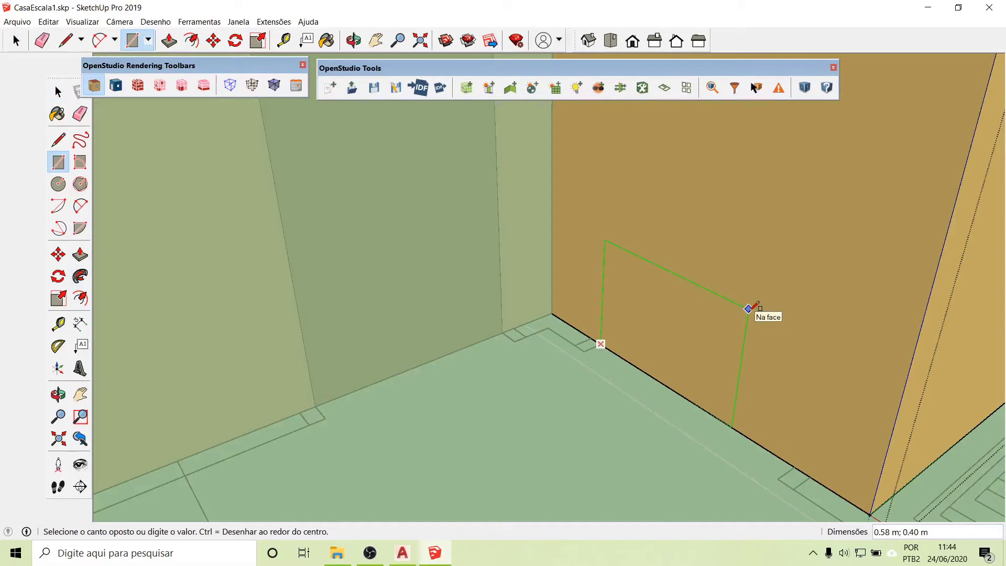
{"action": "type", "text": "0.8;2.1"}
{"action": "key", "text": "Return"}
{"action": "scroll", "coordinate": [579, 325], "scroll_direction": "down", "scroll_amount": 2}
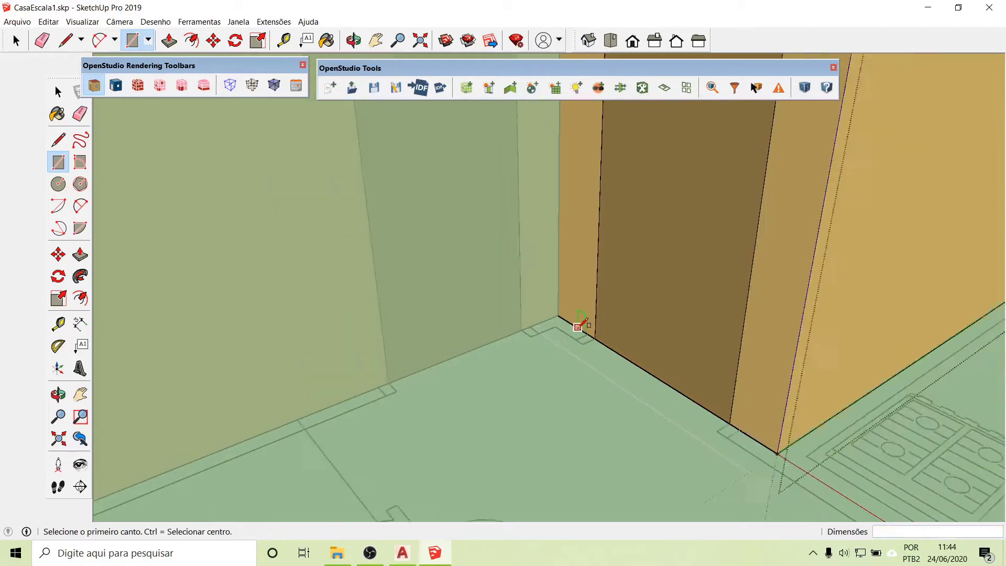
{"action": "scroll", "coordinate": [579, 325], "scroll_direction": "down", "scroll_amount": 5}
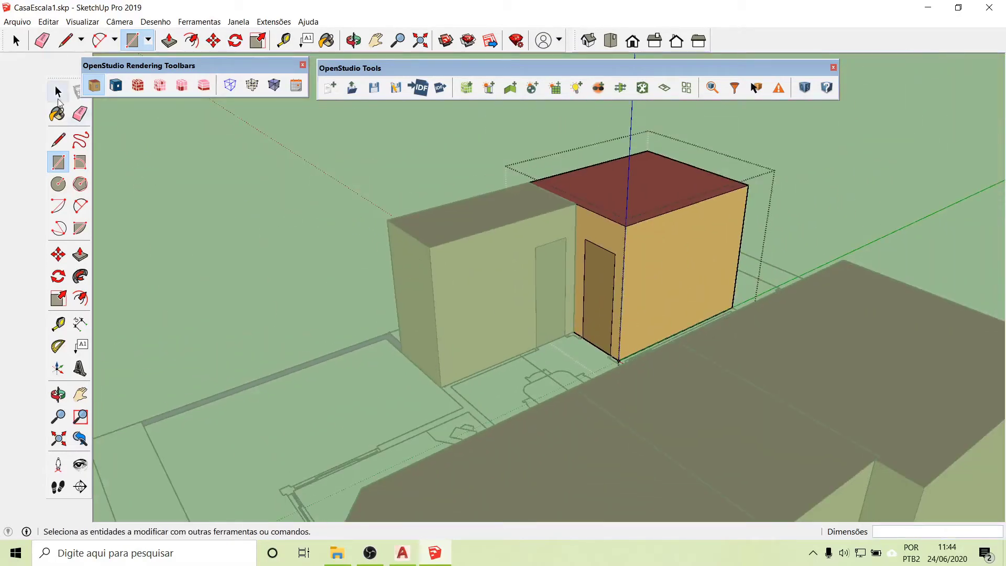
{"action": "left_click", "coordinate": [57, 91]}
{"action": "left_click", "coordinate": [215, 269]}
{"action": "scroll", "coordinate": [527, 354], "scroll_direction": "down", "scroll_amount": 3}
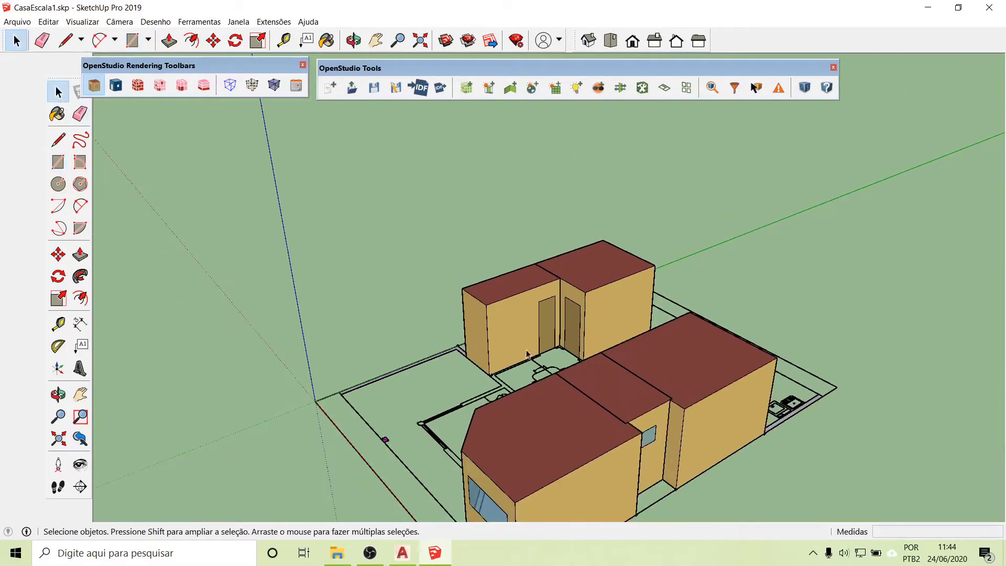
- Hide the angled-corner room's space to expose the bathroom's side wall
{"action": "middle_click_drag", "start_coordinate": [591, 456], "coordinate": [643, 448]}
{"action": "left_click", "coordinate": [640, 443]}
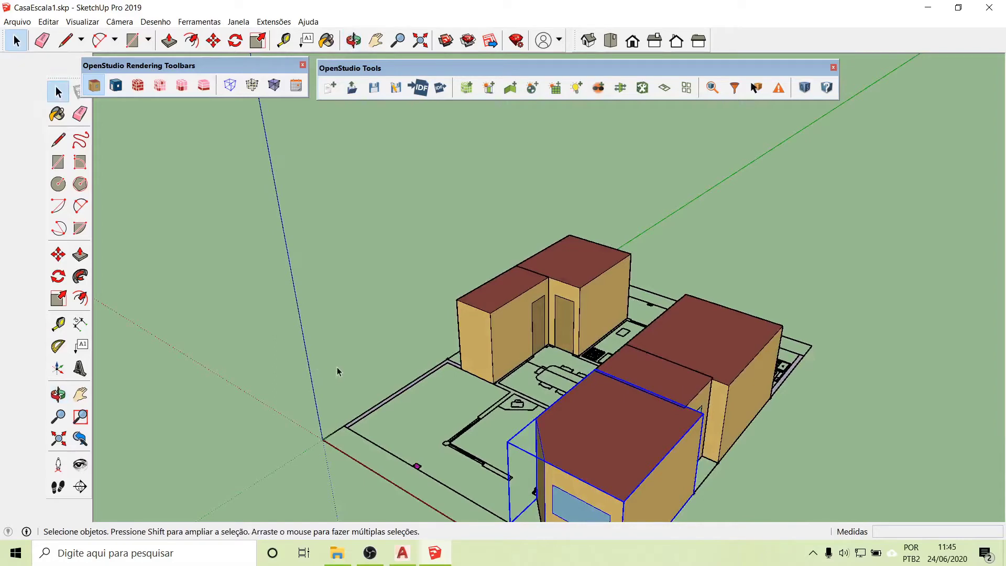
{"action": "right_click", "coordinate": [615, 444]}
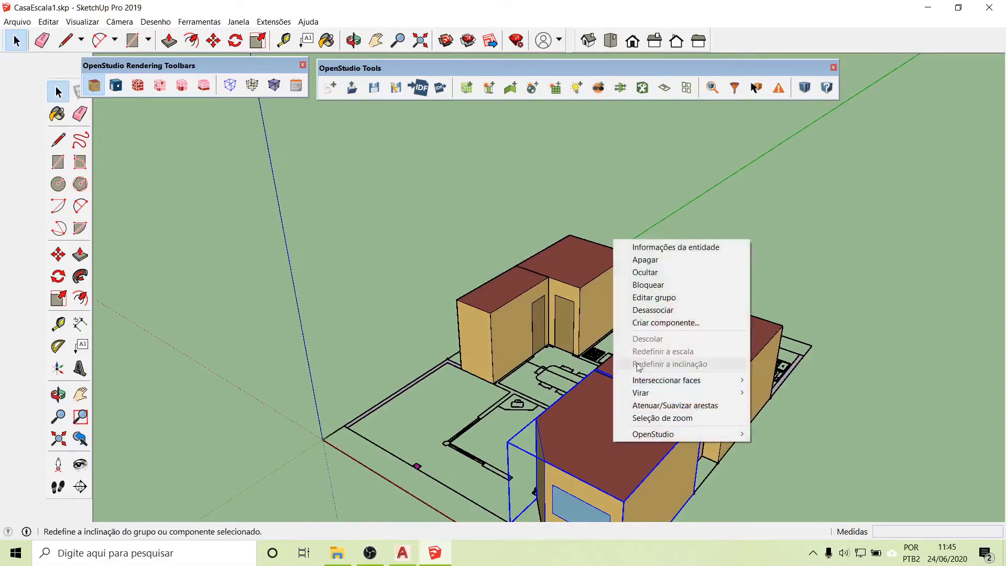
{"action": "left_click", "coordinate": [680, 273]}
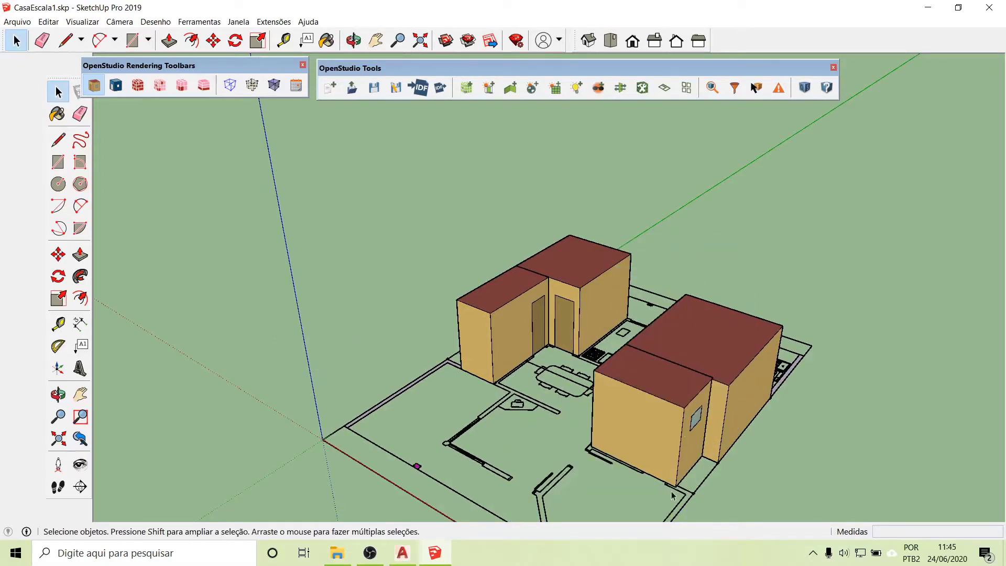
- Draw a 0.7 by 2.1 m door rectangle inside the bathroom's space, on the exposed side wall from the plan's door jamb, and leave the space
{"action": "middle_click_drag", "start_coordinate": [664, 494], "coordinate": [745, 425]}
{"action": "scroll", "coordinate": [728, 443], "scroll_direction": "up", "scroll_amount": 10}
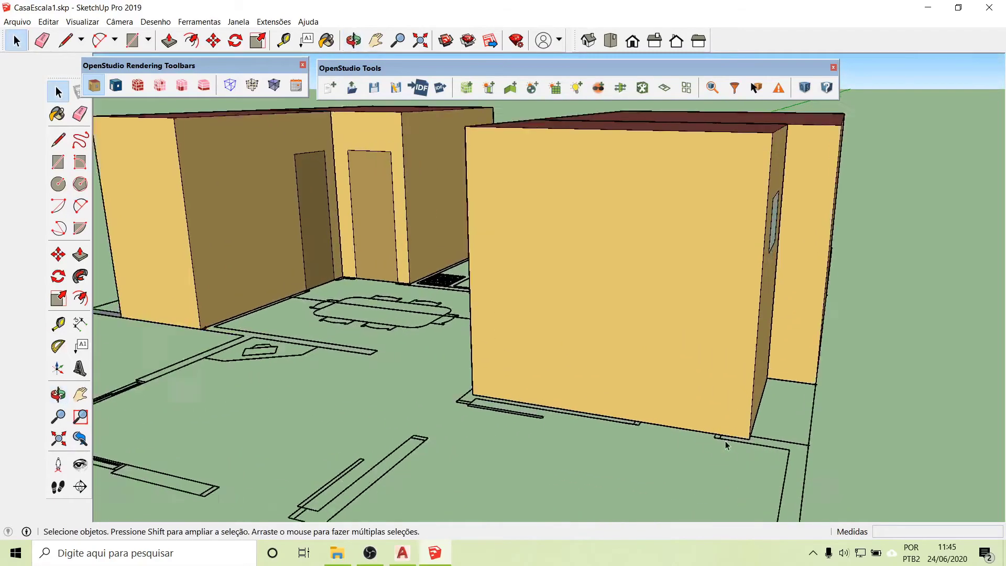
{"action": "key", "text": "alt+h"}
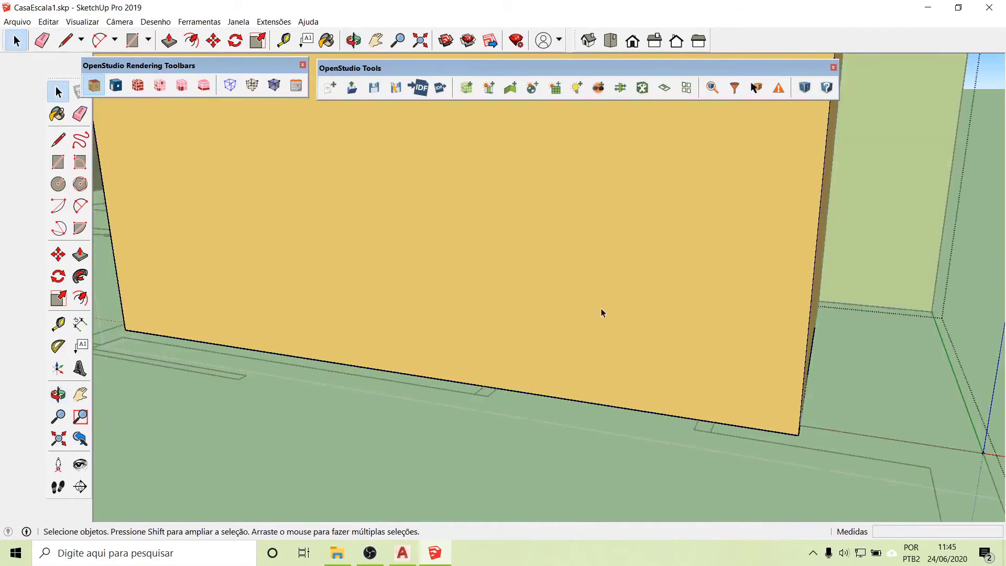
{"action": "left_click", "coordinate": [58, 162]}
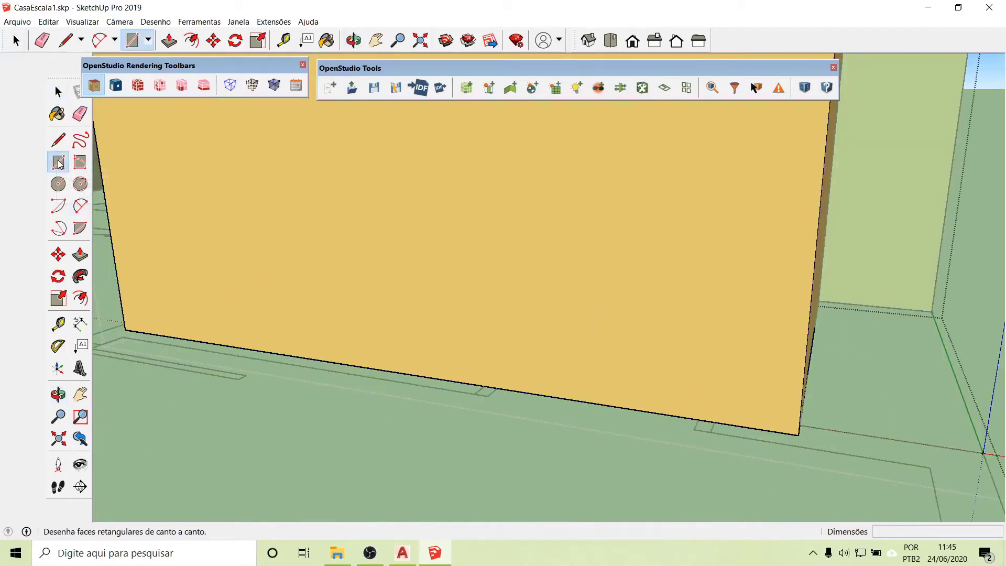
{"action": "left_click", "coordinate": [497, 388]}
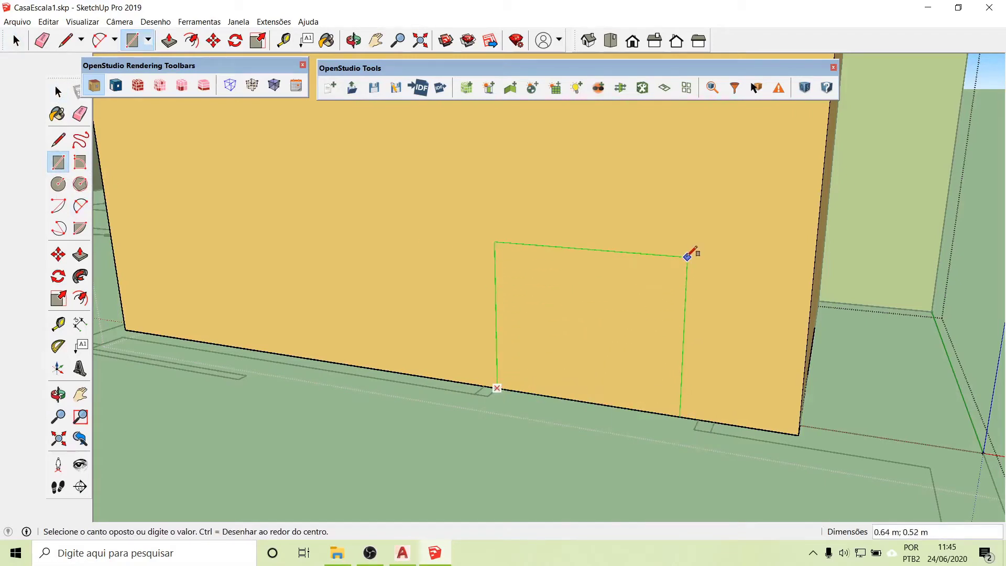
{"action": "type", "text": "0.7;2.1"}
{"action": "key", "text": "Return"}
{"action": "scroll", "coordinate": [692, 247], "scroll_direction": "down", "scroll_amount": 5}
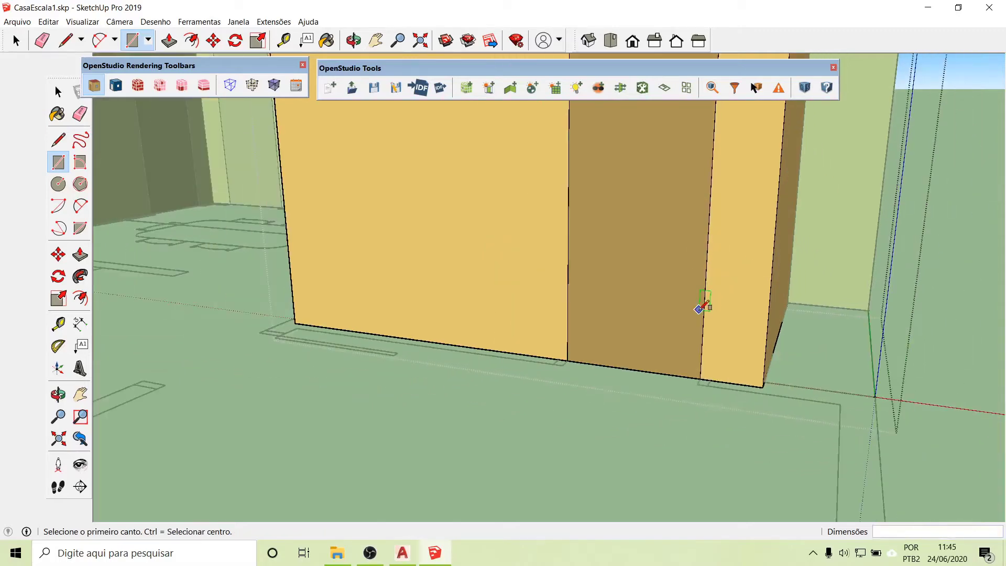
{"action": "scroll", "coordinate": [698, 311], "scroll_direction": "down", "scroll_amount": 6}
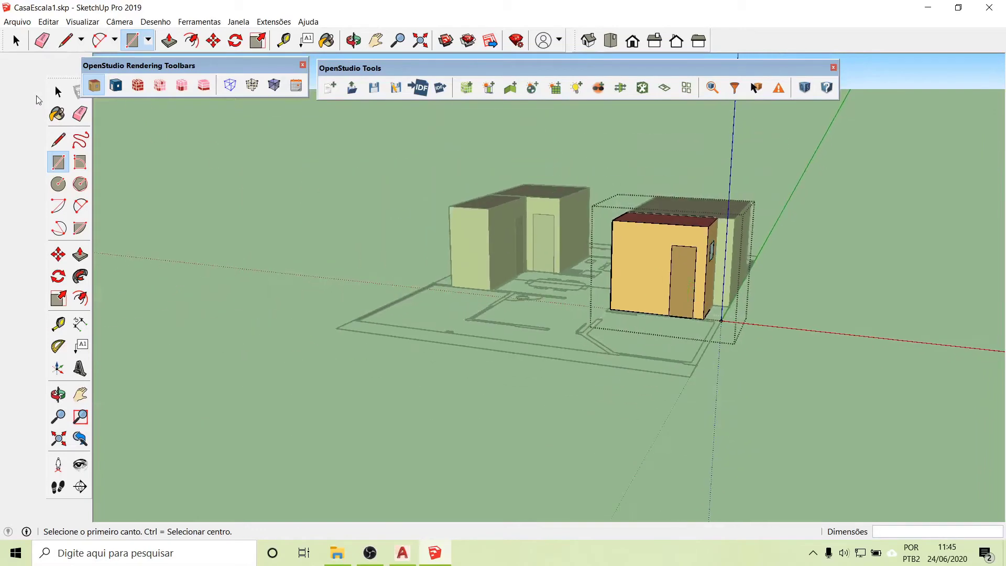
{"action": "left_click", "coordinate": [57, 92]}
{"action": "left_click", "coordinate": [249, 306]}
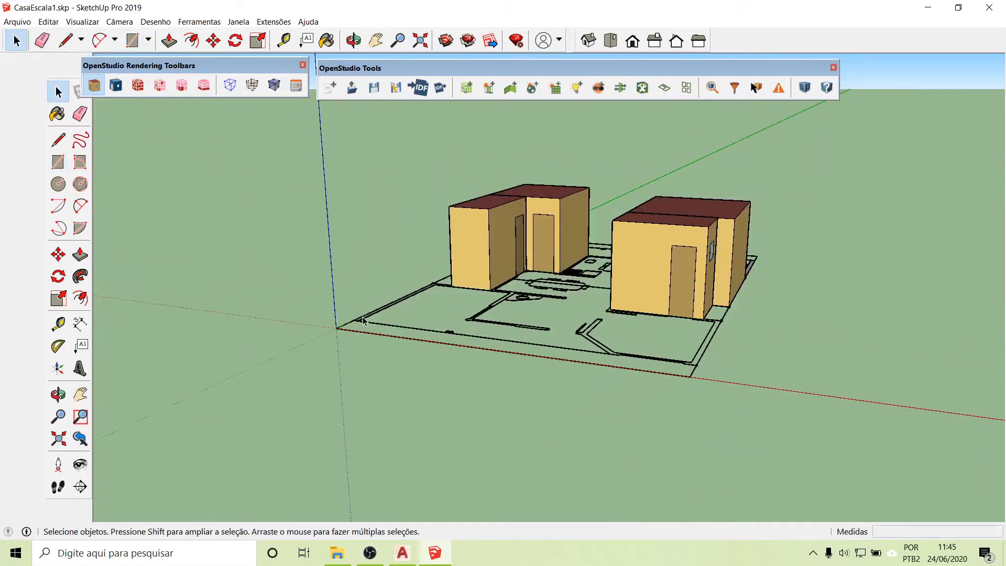
- Display hidden geometry, unhide the angled-corner room's space and the central space, and clear the selection
{"action": "left_click", "coordinate": [252, 86]}
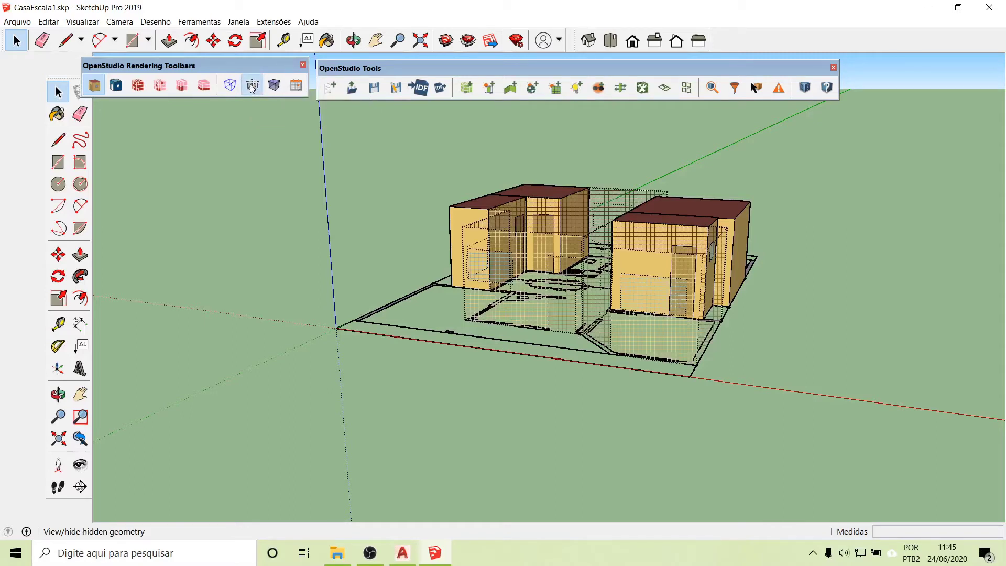
{"action": "middle_click_drag", "start_coordinate": [846, 314], "coordinate": [606, 447]}
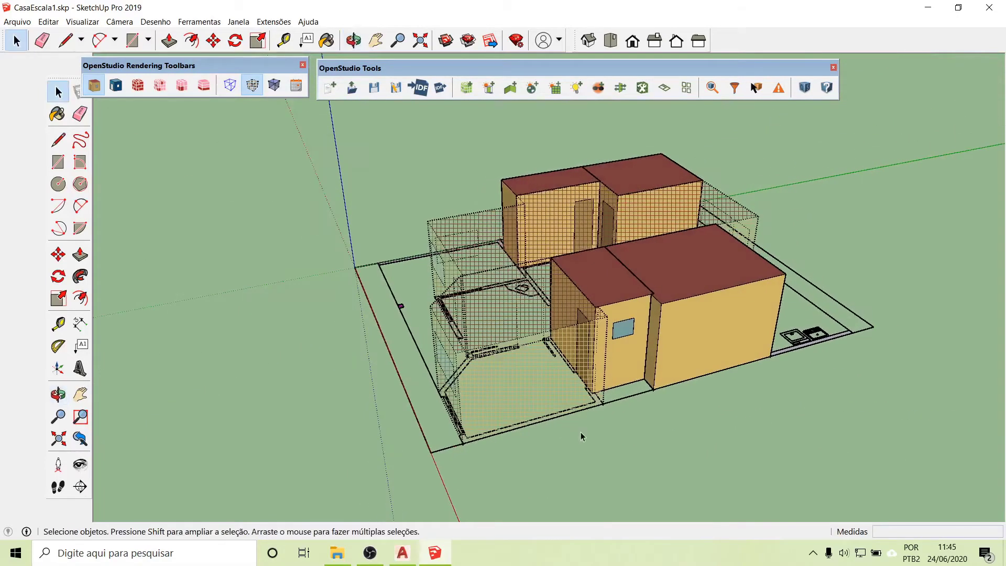
{"action": "right_click", "coordinate": [498, 291]}
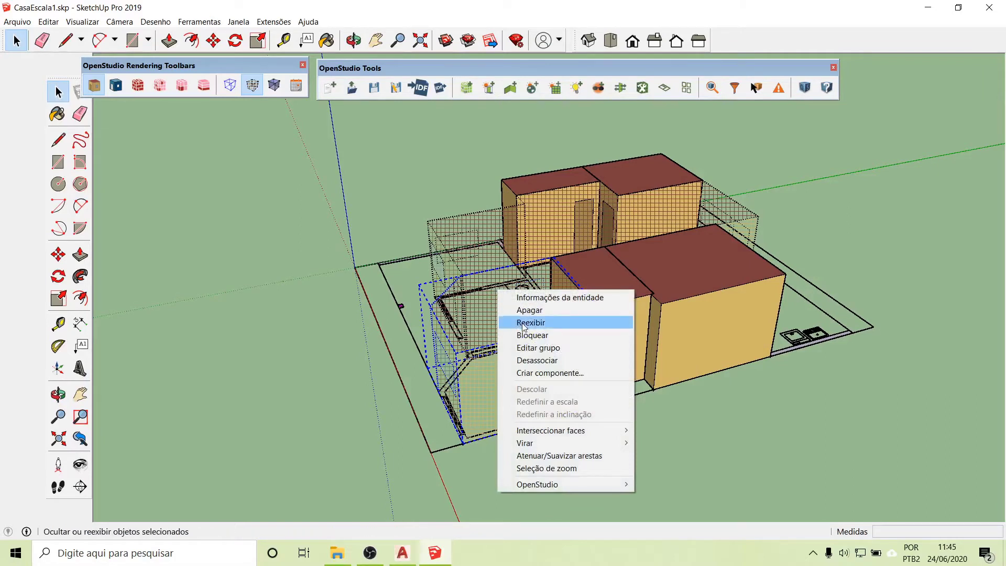
{"action": "left_click", "coordinate": [575, 326]}
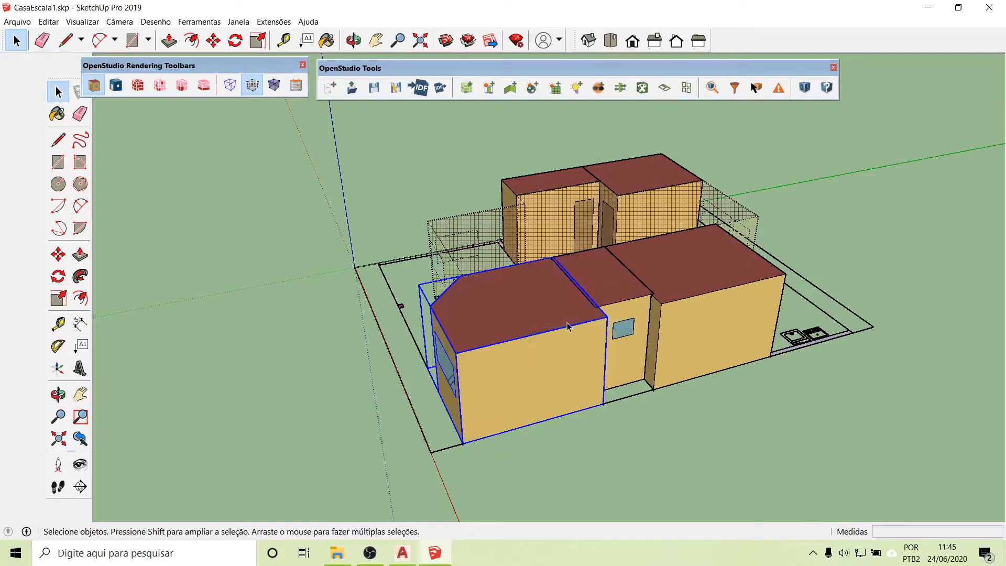
{"action": "right_click", "coordinate": [461, 229]}
{"action": "left_click", "coordinate": [501, 259]}
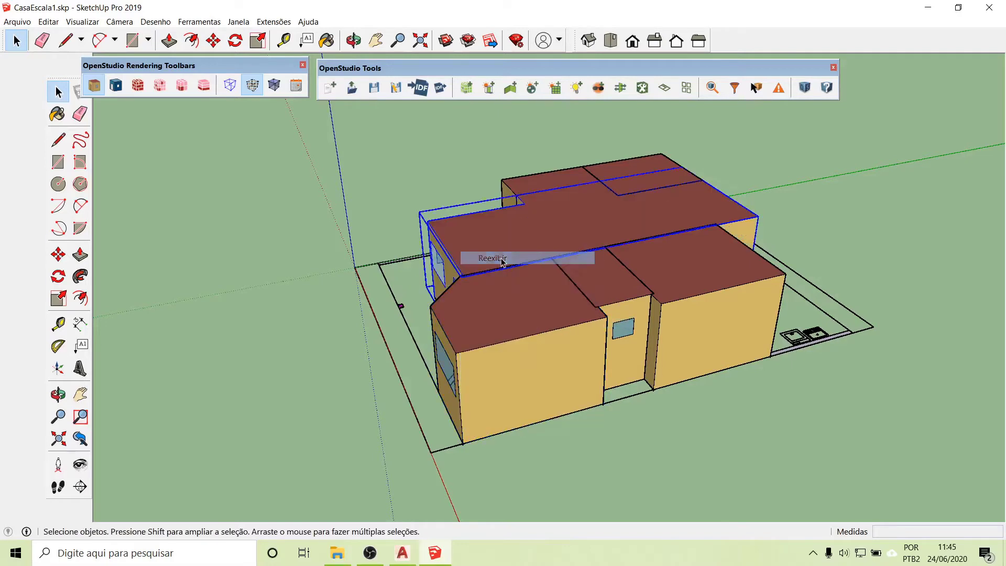
{"action": "left_click", "coordinate": [322, 313]}
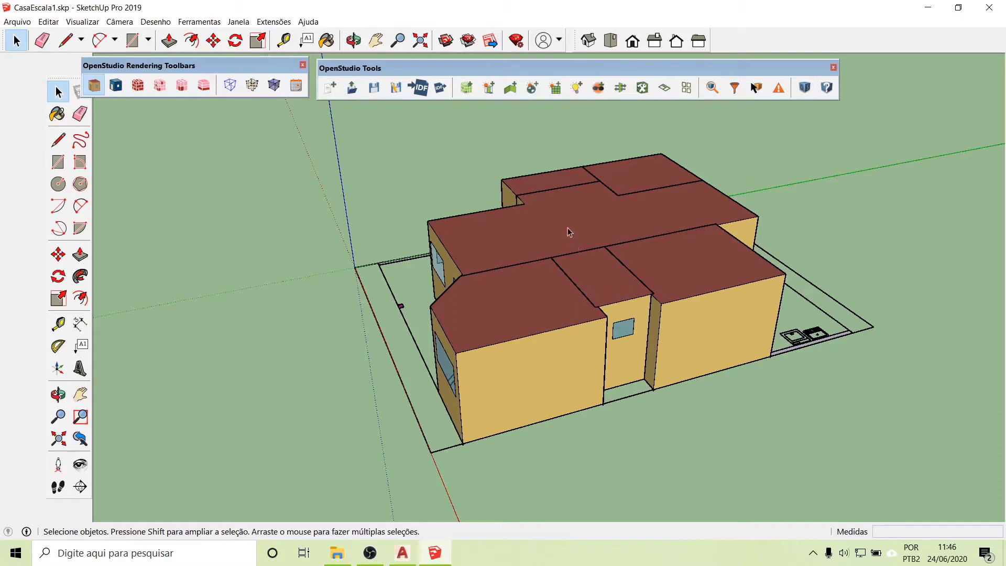
- Hide the bathroom's space and the rear room's space in the same row
{"action": "left_click", "coordinate": [612, 286]}
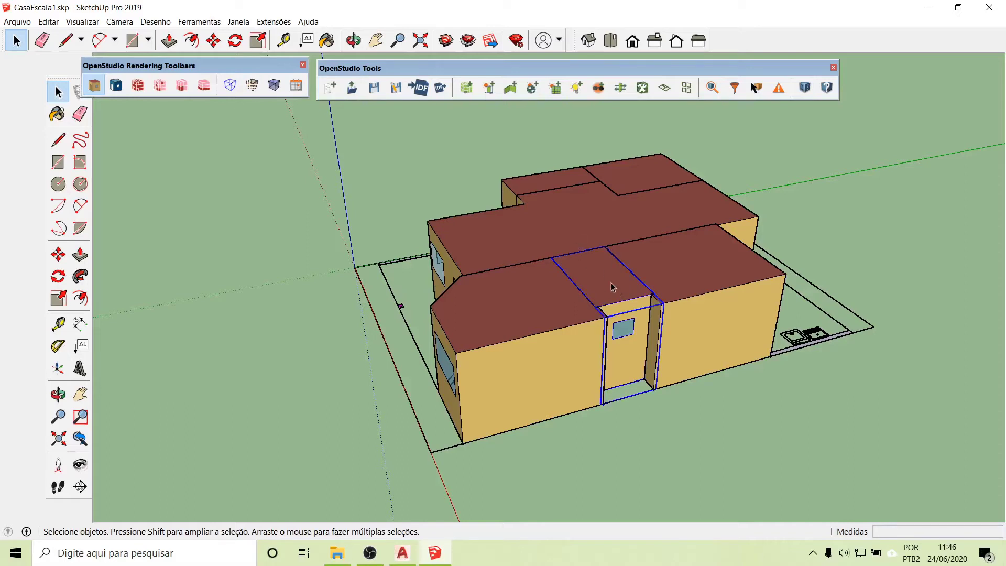
{"action": "right_click", "coordinate": [612, 286]}
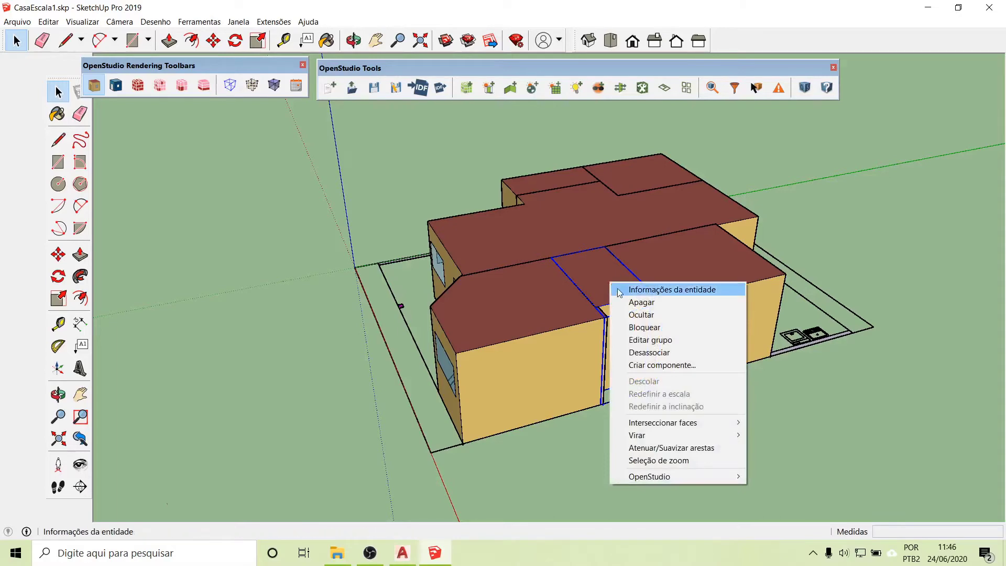
{"action": "left_click", "coordinate": [641, 314]}
{"action": "right_click", "coordinate": [671, 273]}
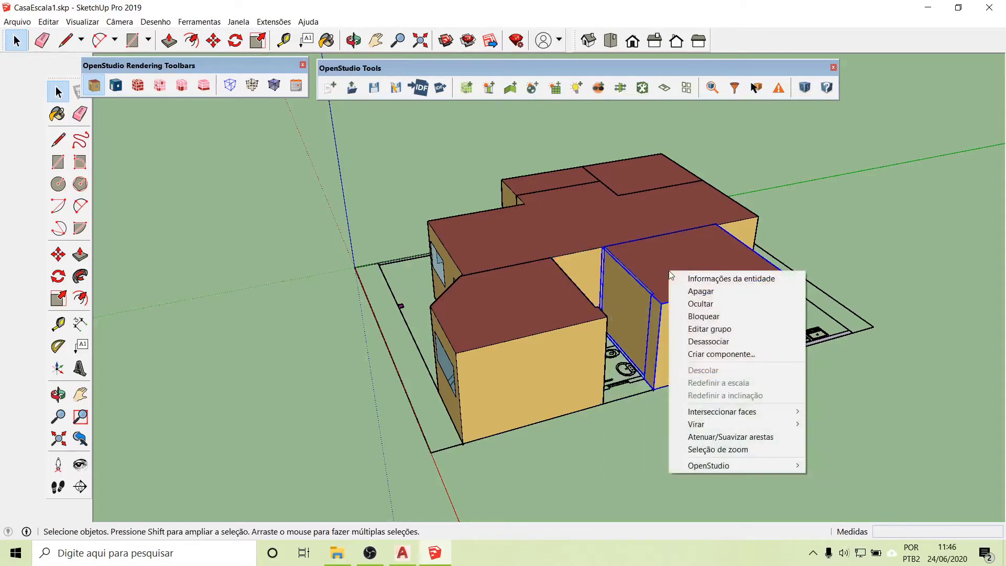
{"action": "left_click", "coordinate": [706, 305]}
- Hide the windowed corner room's space beside the central space, and the second bathroom's space next to it
{"action": "middle_click_drag", "start_coordinate": [849, 243], "coordinate": [190, 361]}
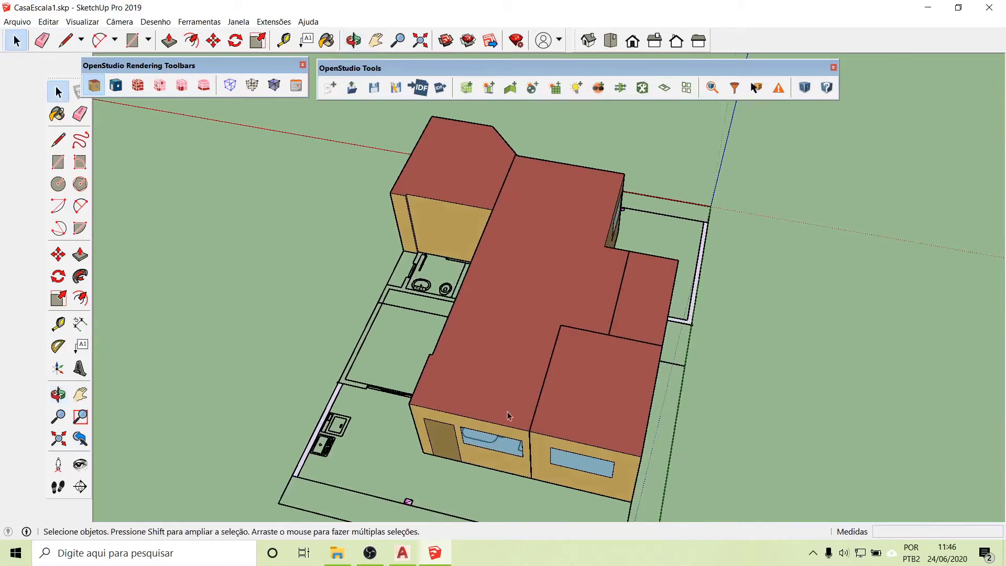
{"action": "left_click", "coordinate": [573, 379]}
{"action": "right_click", "coordinate": [572, 378]}
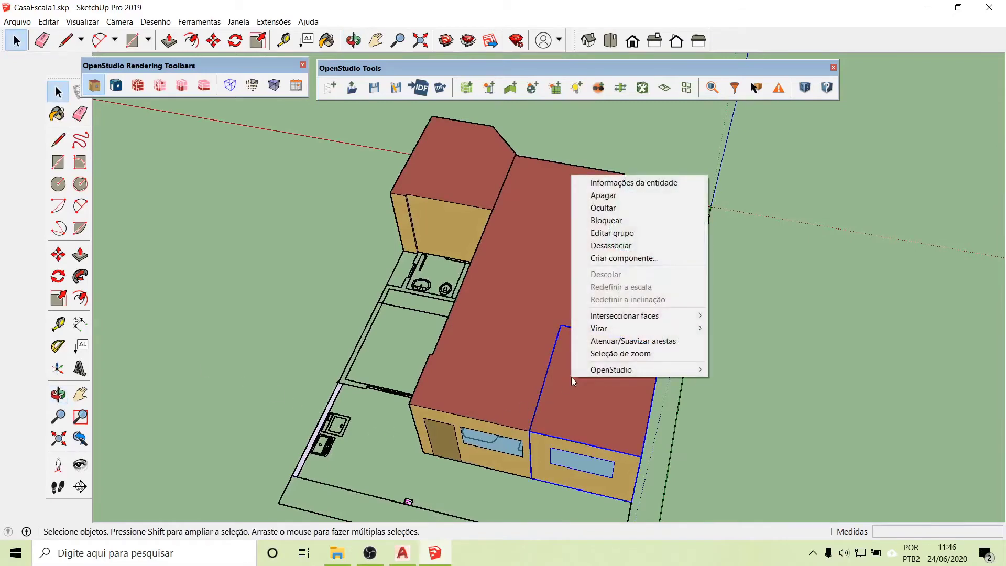
{"action": "left_click", "coordinate": [615, 210]}
{"action": "middle_click_drag", "start_coordinate": [809, 364], "coordinate": [522, 373]}
{"action": "left_click", "coordinate": [522, 373]}
{"action": "right_click", "coordinate": [523, 370]}
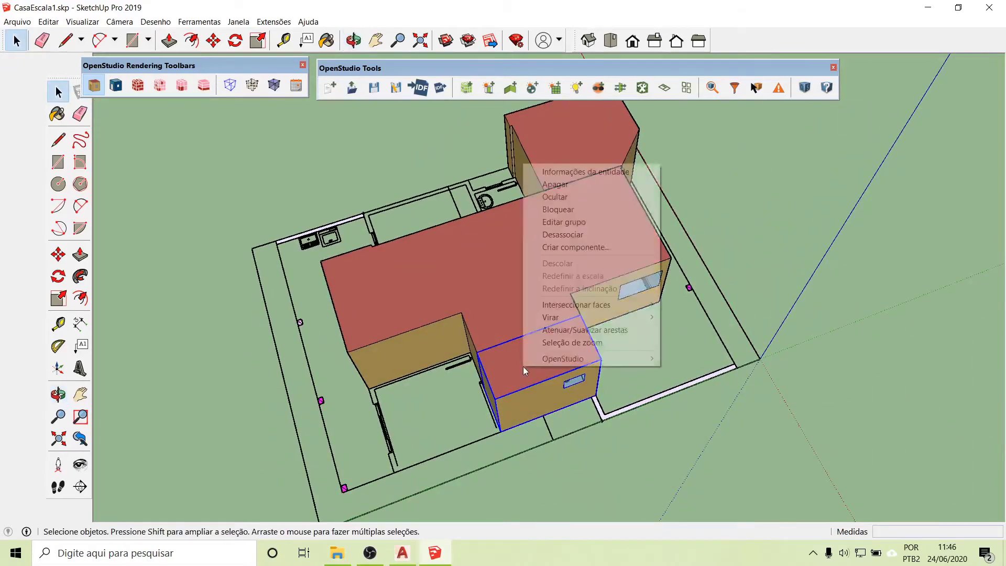
{"action": "left_click", "coordinate": [561, 202]}
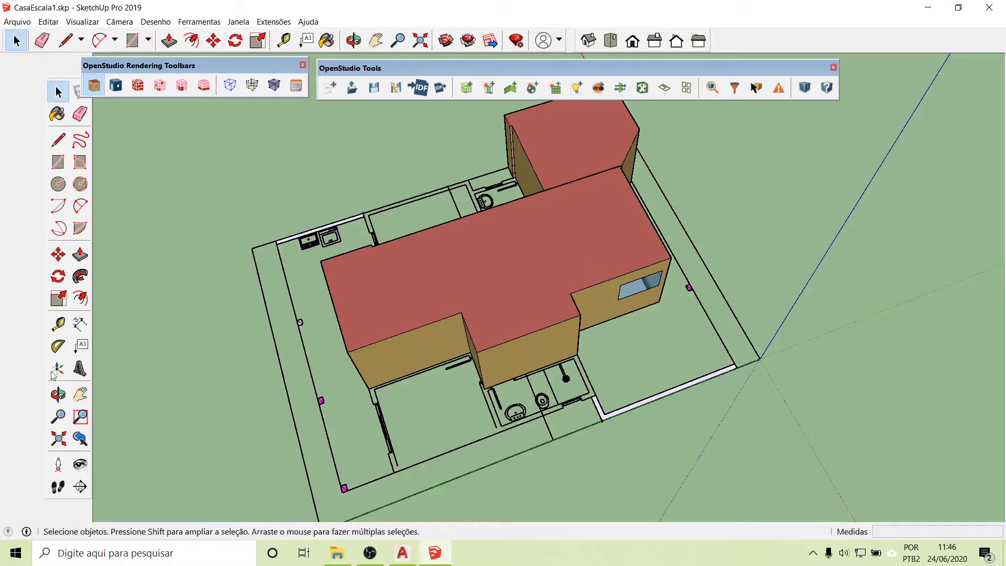
- Draw a 0.7 by 2.1 m door rectangle inside the angled-corner room's space, on the wall facing the bathroom from the plan's jamb, and leave the space
{"action": "middle_click_drag", "start_coordinate": [209, 355], "coordinate": [632, 234]}
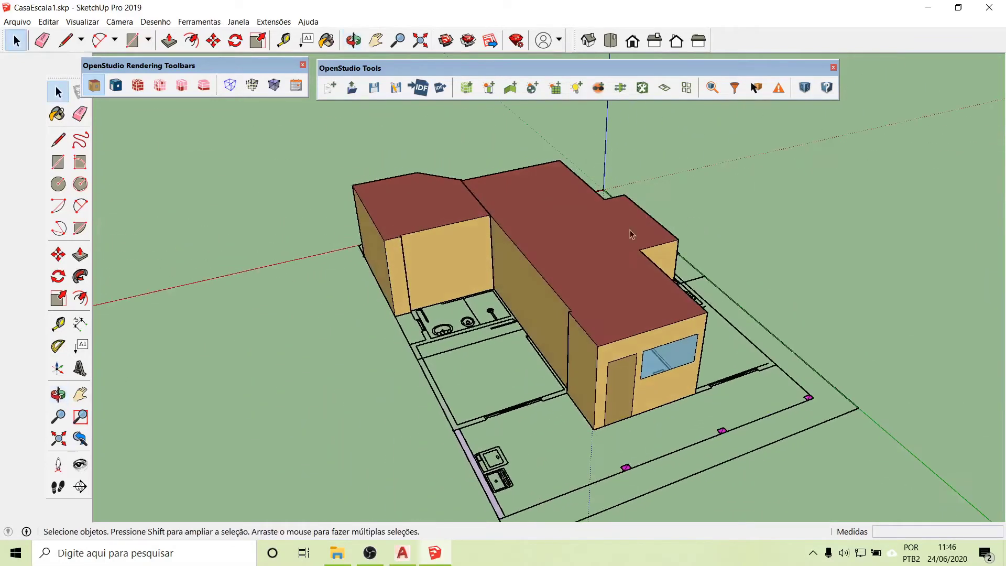
{"action": "scroll", "coordinate": [438, 308], "scroll_direction": "up", "scroll_amount": 5}
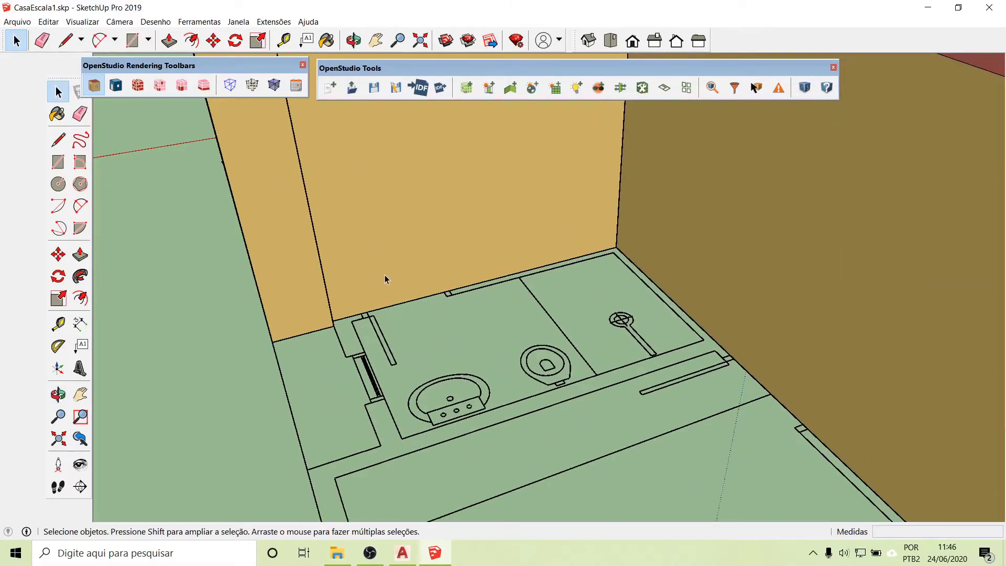
{"action": "double_click", "coordinate": [392, 259]}
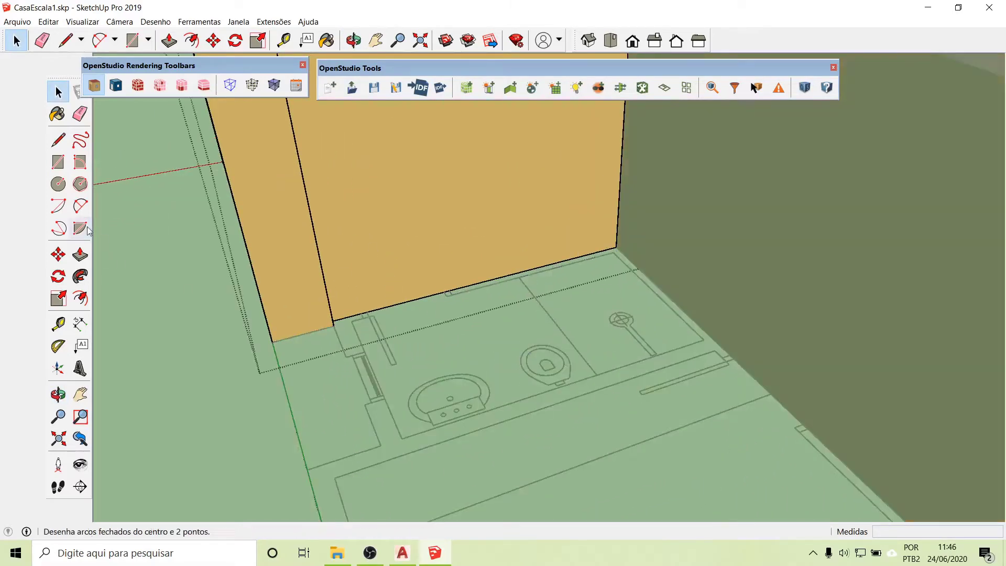
{"action": "left_click", "coordinate": [58, 161]}
{"action": "scroll", "coordinate": [369, 323], "scroll_direction": "up", "scroll_amount": 5}
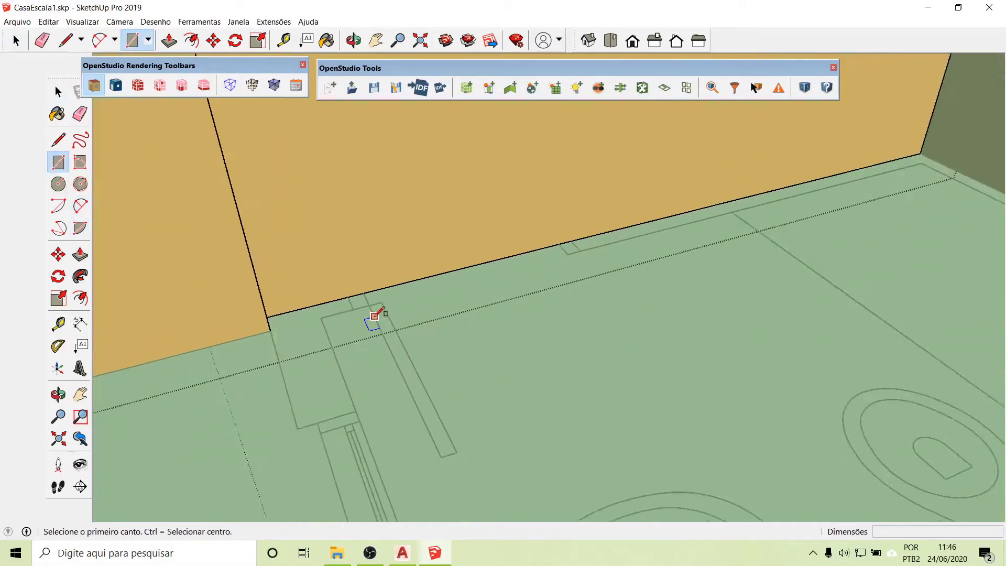
{"action": "left_click", "coordinate": [357, 279]}
{"action": "type", "text": "0."}
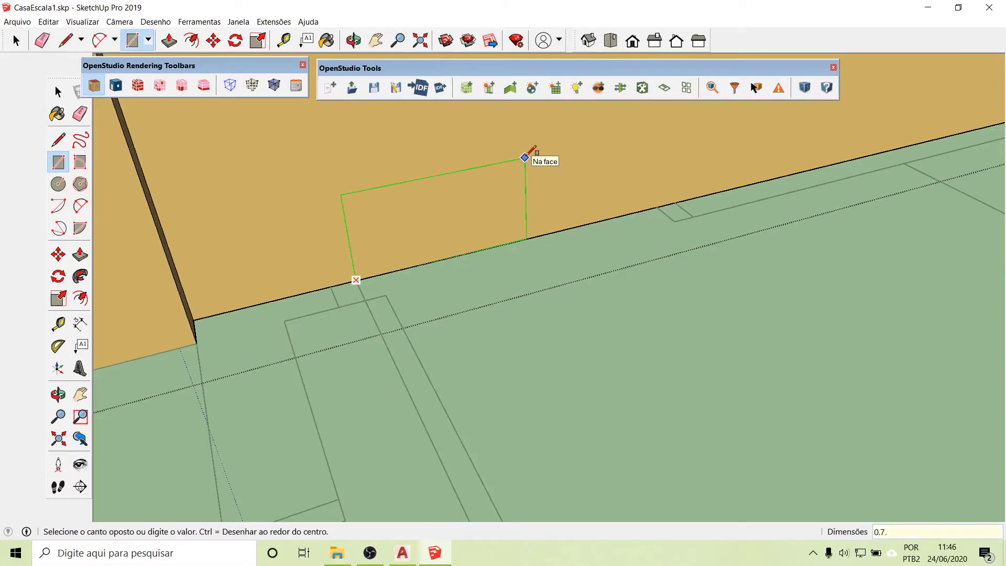
{"action": "type", "text": "7;2"}
{"action": "key", "text": "Return"}
{"action": "scroll", "coordinate": [503, 288], "scroll_direction": "down", "scroll_amount": 8}
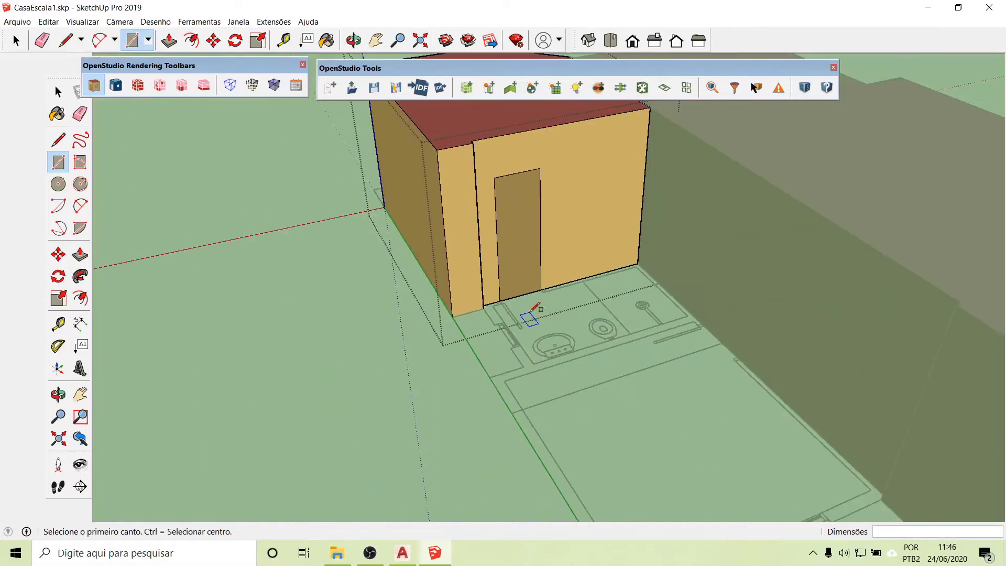
{"action": "left_click", "coordinate": [57, 92]}
{"action": "left_click", "coordinate": [203, 219]}
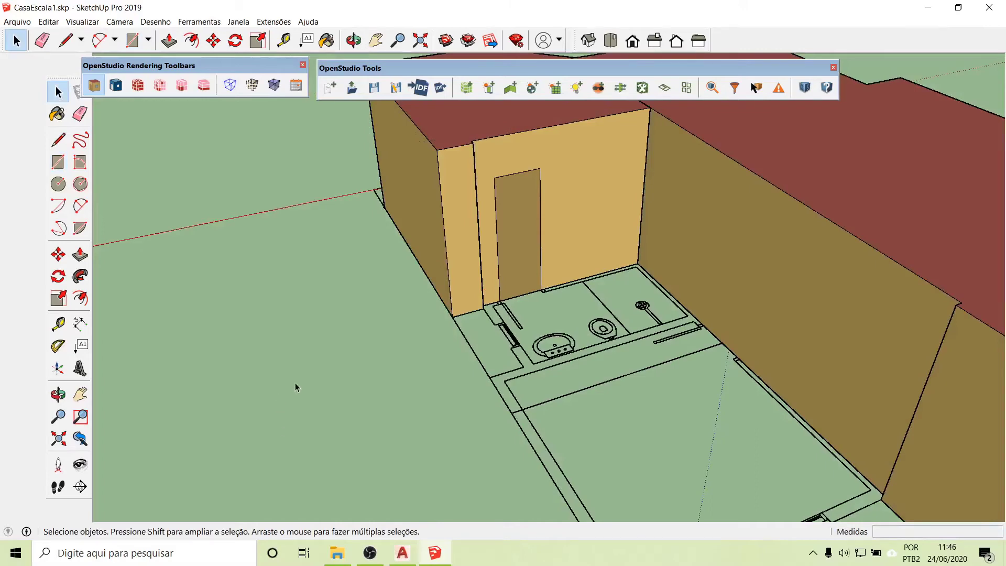
- Hide the angled-corner room's space to expose the central space's long side wall
{"action": "scroll", "coordinate": [351, 385], "scroll_direction": "down", "scroll_amount": 3}
{"action": "left_click", "coordinate": [464, 157]}
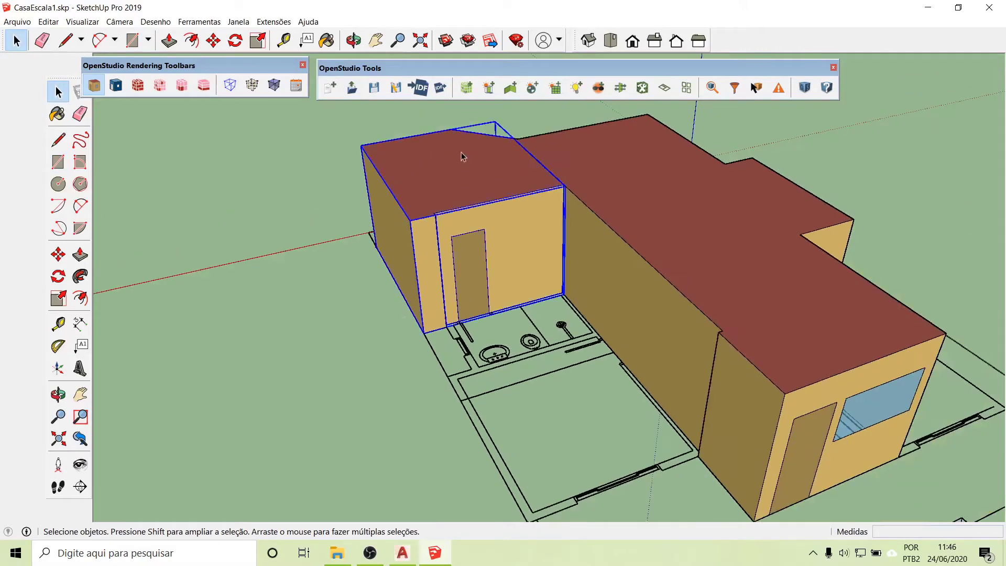
{"action": "right_click", "coordinate": [461, 156]}
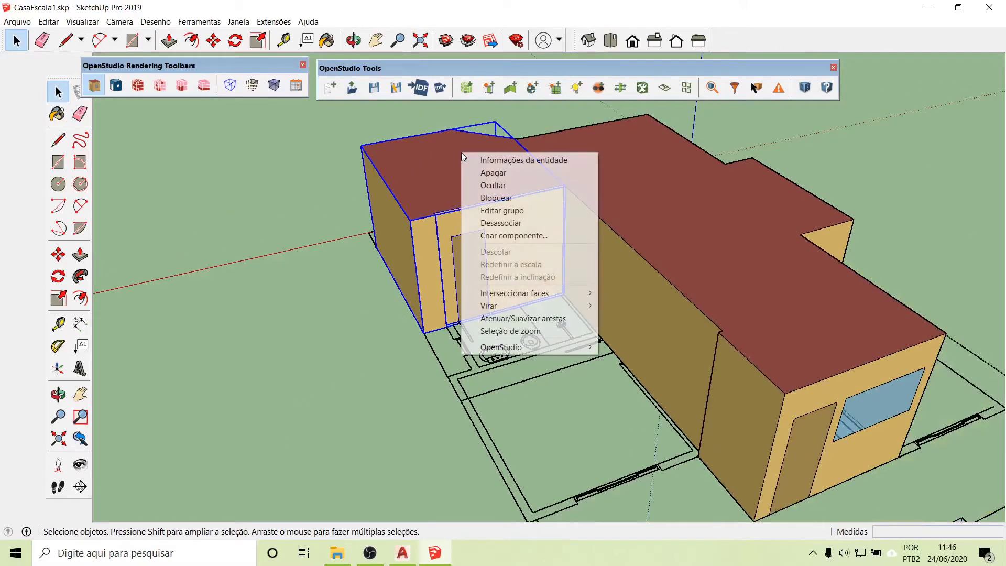
{"action": "left_click", "coordinate": [491, 186]}
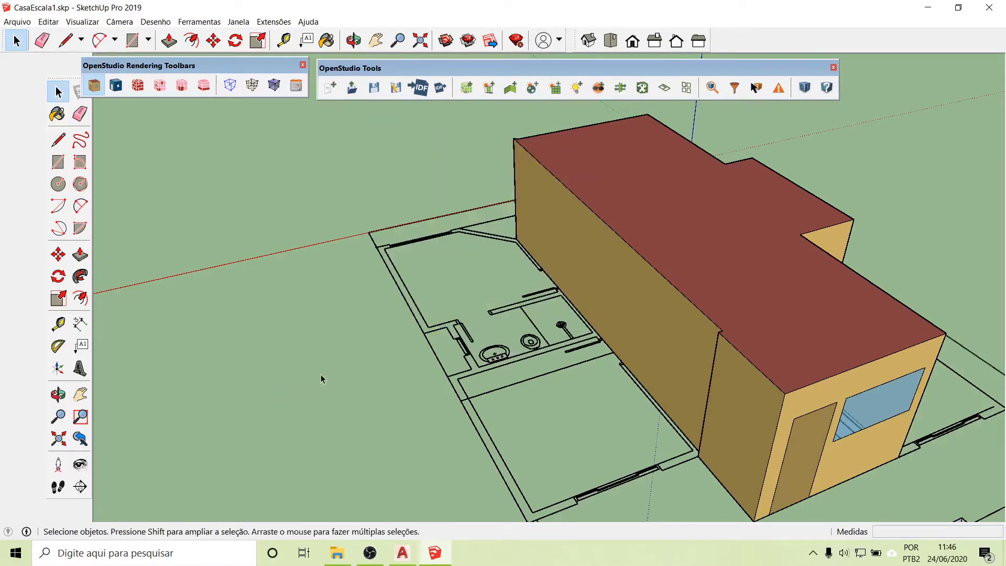
- Open the central space and draw a 0.8 by 2.1 m door rectangle on its long wall, from the angled-corner room's door jamb
{"action": "middle_click_drag", "start_coordinate": [351, 390], "coordinate": [553, 375]}
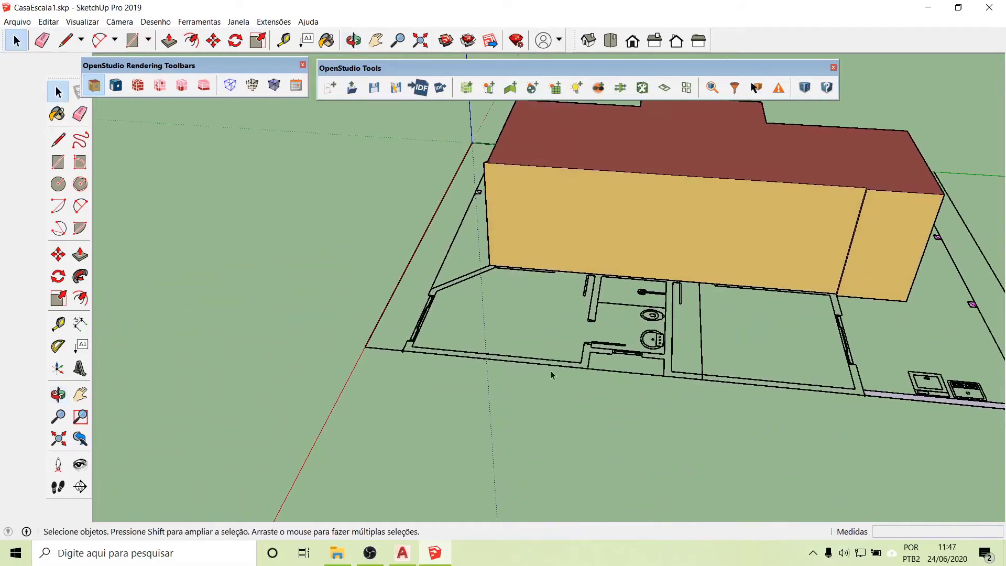
{"action": "scroll", "coordinate": [593, 247], "scroll_direction": "up", "scroll_amount": 5}
{"action": "scroll", "coordinate": [593, 247], "scroll_direction": "up", "scroll_amount": 2}
{"action": "scroll", "coordinate": [484, 339], "scroll_direction": "up", "scroll_amount": 2}
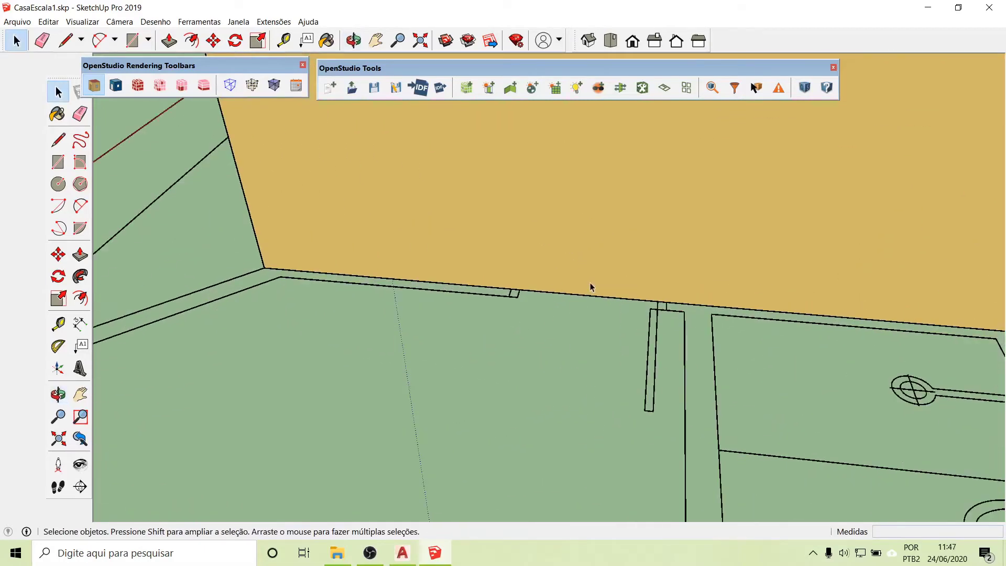
{"action": "key", "text": "k"}
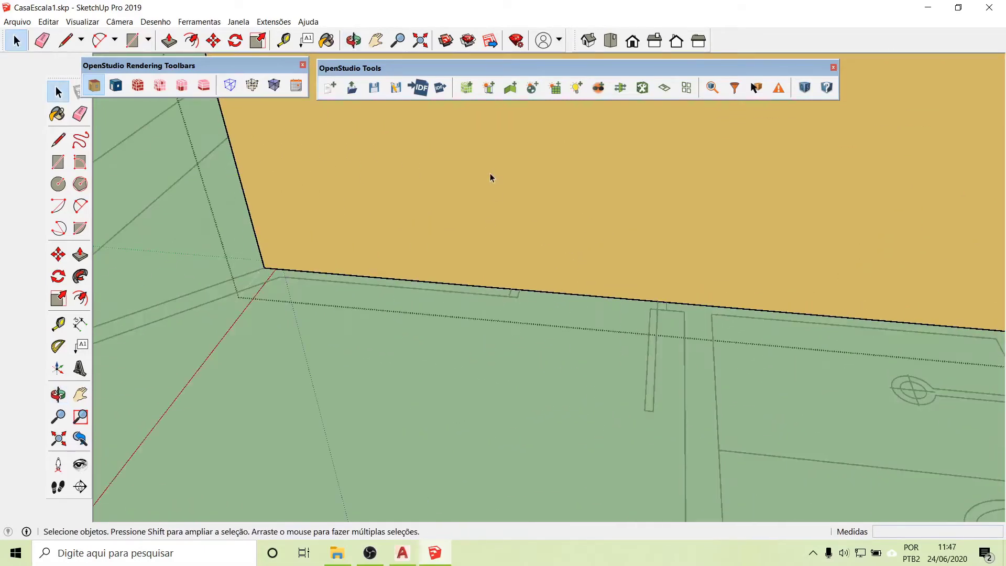
{"action": "left_click", "coordinate": [58, 162]}
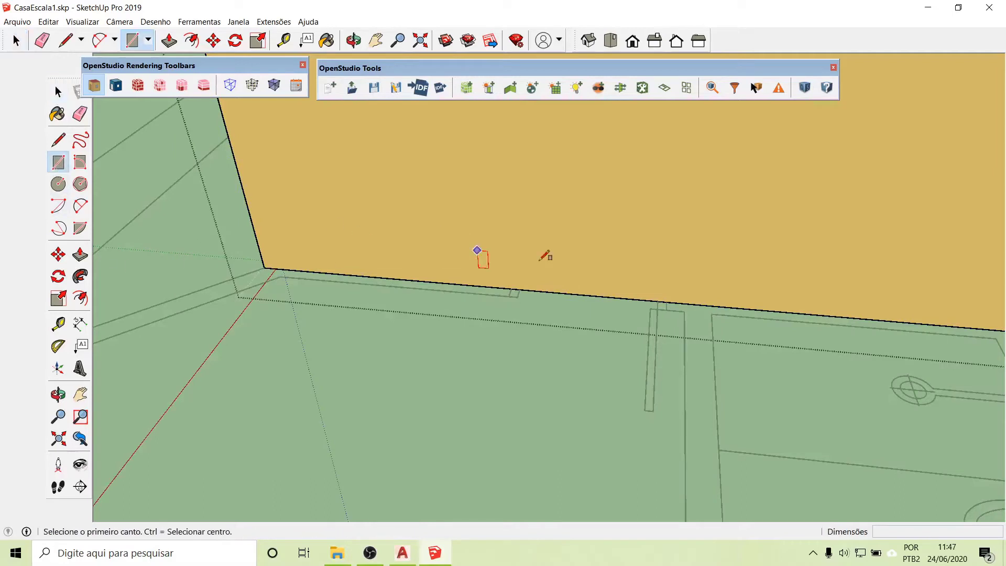
{"action": "scroll", "coordinate": [523, 286], "scroll_direction": "up", "scroll_amount": 3}
{"action": "scroll", "coordinate": [519, 287], "scroll_direction": "up", "scroll_amount": 1}
{"action": "left_click", "coordinate": [518, 283]}
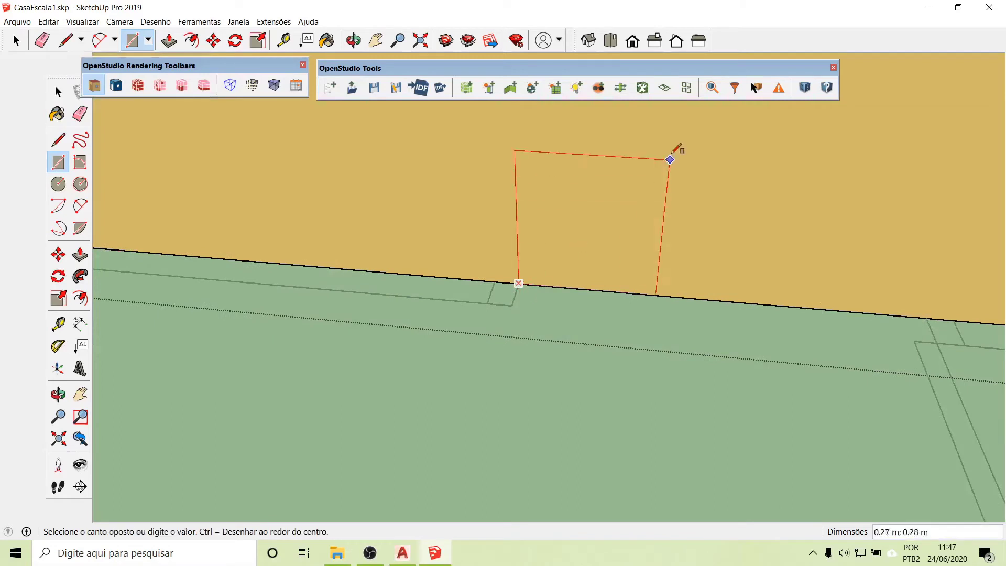
{"action": "type", "text": "0.8;"}
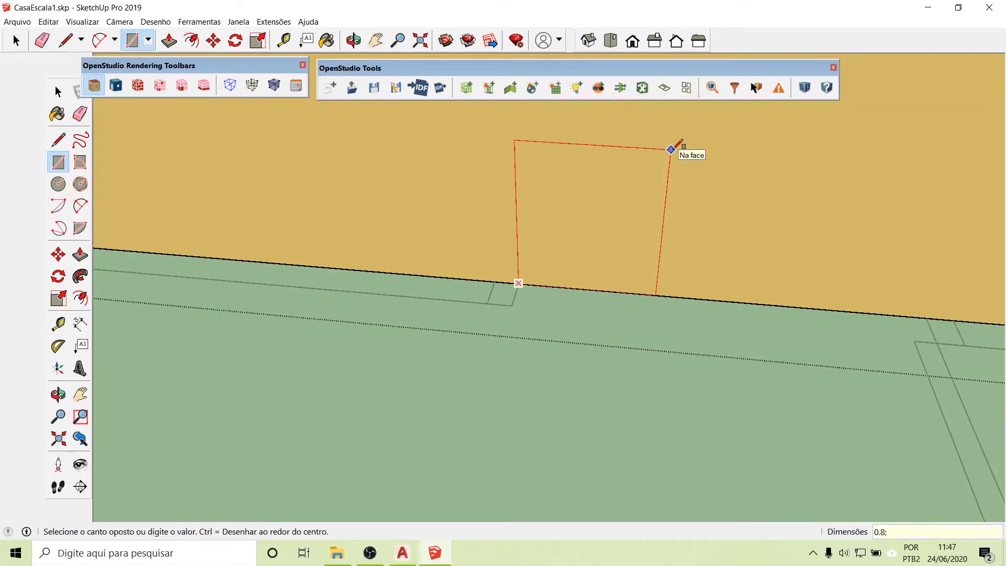
{"action": "type", "text": "2.1"}
{"action": "key", "text": "Return"}
- Draw a 0.8 by 2.1 m door rectangle on the same long wall, from the door jamb of the room beyond the bathroom
{"action": "scroll", "coordinate": [376, 348], "scroll_direction": "down", "scroll_amount": 8}
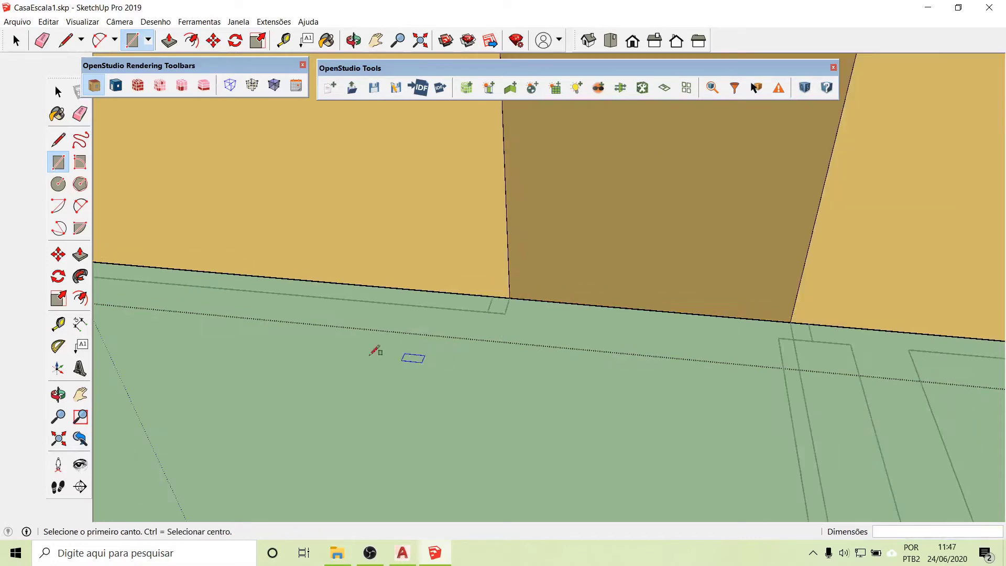
{"action": "scroll", "coordinate": [739, 333], "scroll_direction": "up", "scroll_amount": 5}
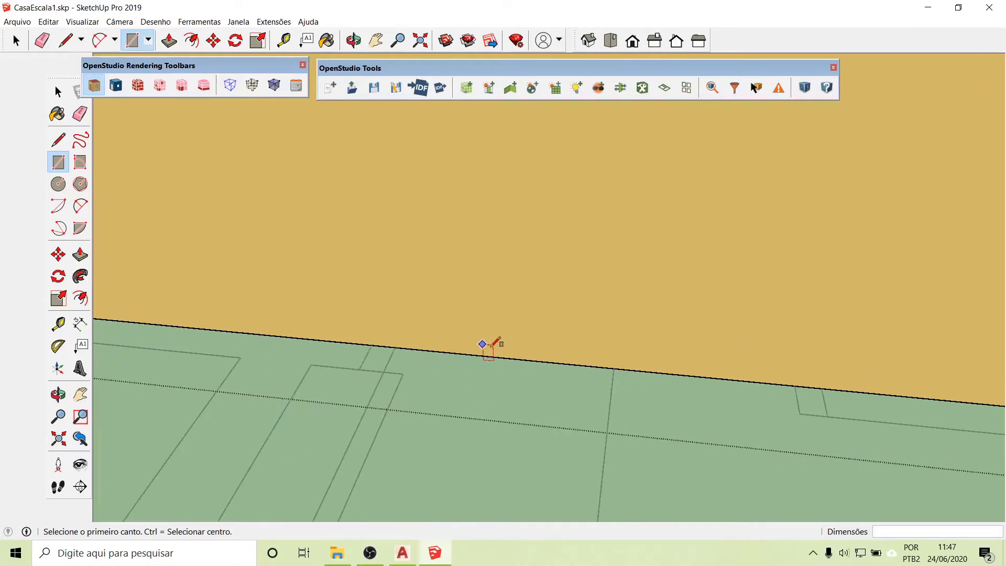
{"action": "left_click", "coordinate": [396, 347]}
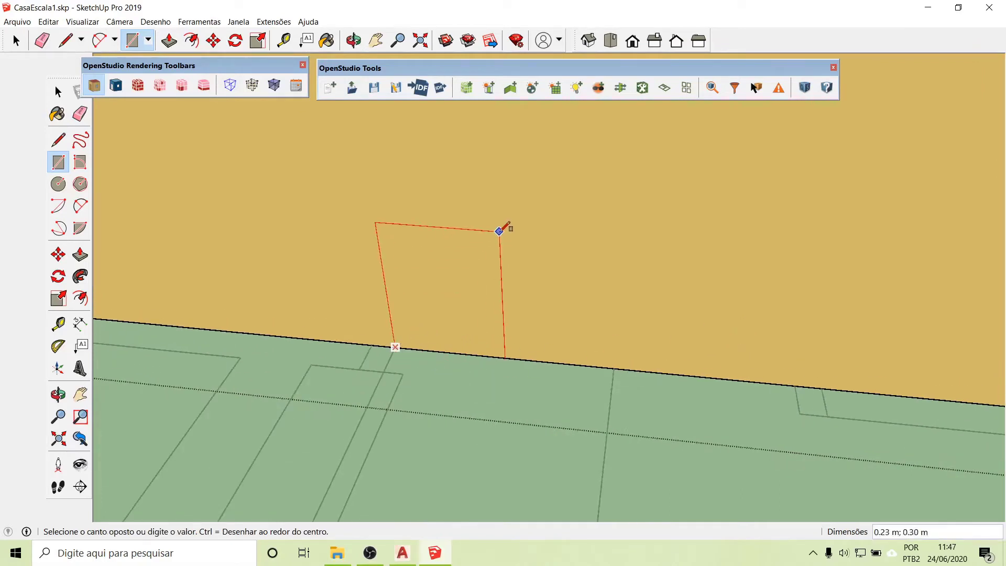
{"action": "type", "text": "0.8;2.1"}
{"action": "left_click", "coordinate": [499, 231]}
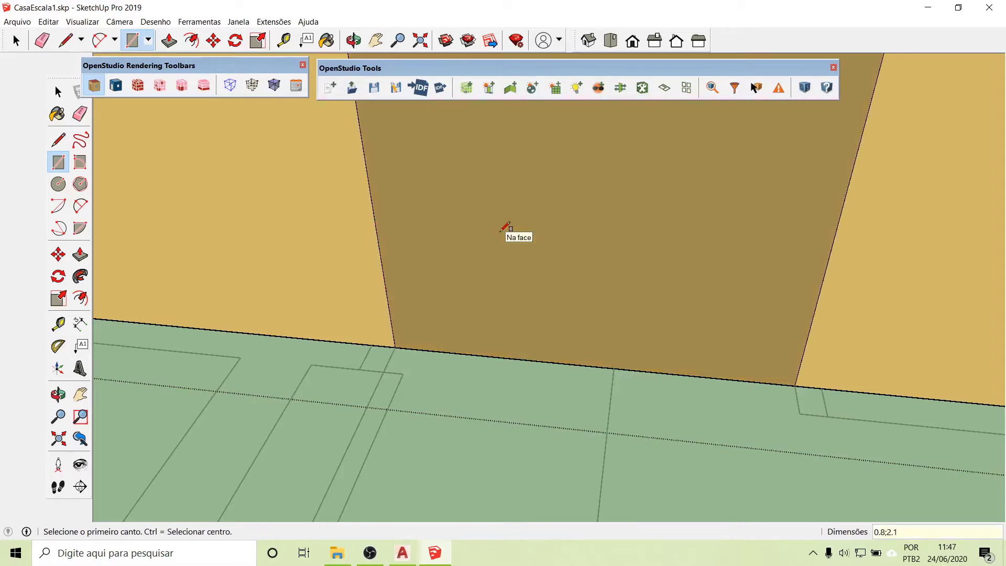
- Draw a 0.8 by 2.1 m door rectangle on the central space's short recessed wall facing the hidden windowed corner room, from the plan's jamb
{"action": "scroll", "coordinate": [377, 307], "scroll_direction": "down", "scroll_amount": 5}
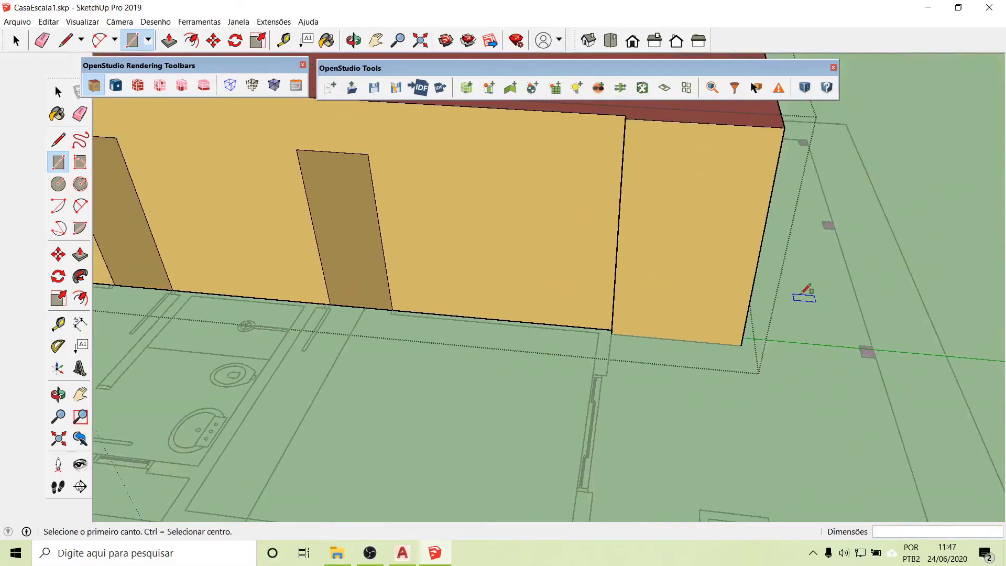
{"action": "middle_click_drag", "start_coordinate": [804, 292], "coordinate": [382, 265]}
{"action": "scroll", "coordinate": [512, 180], "scroll_direction": "up", "scroll_amount": 8}
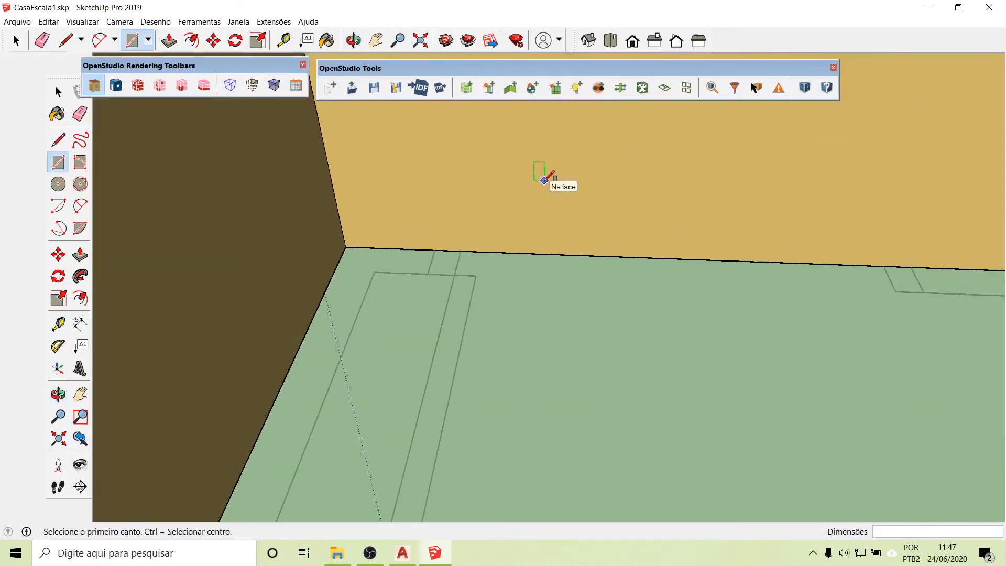
{"action": "left_click", "coordinate": [460, 250]}
{"action": "type", "text": "2"}
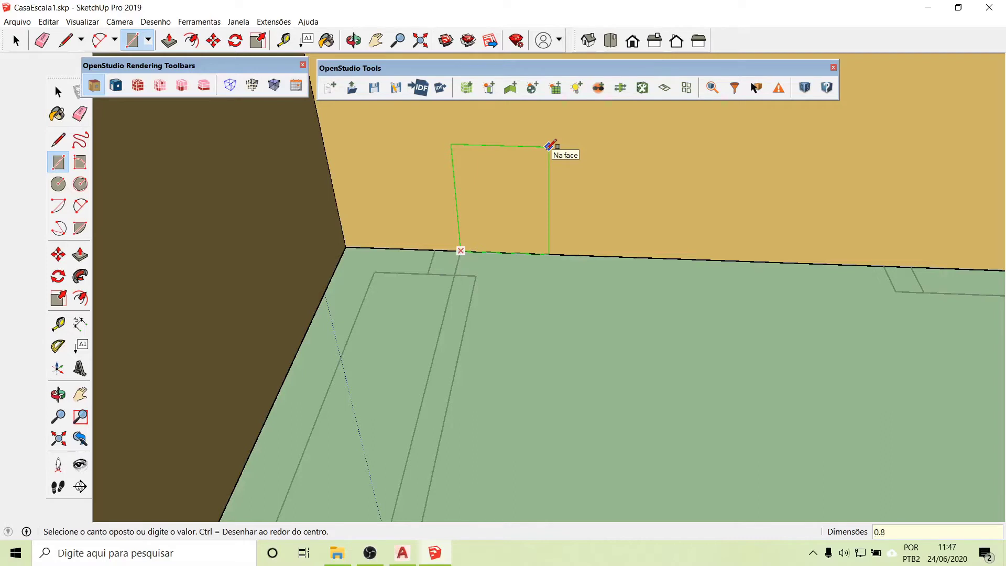
{"action": "type", "text": ";2.1"}
{"action": "key", "text": "Return"}
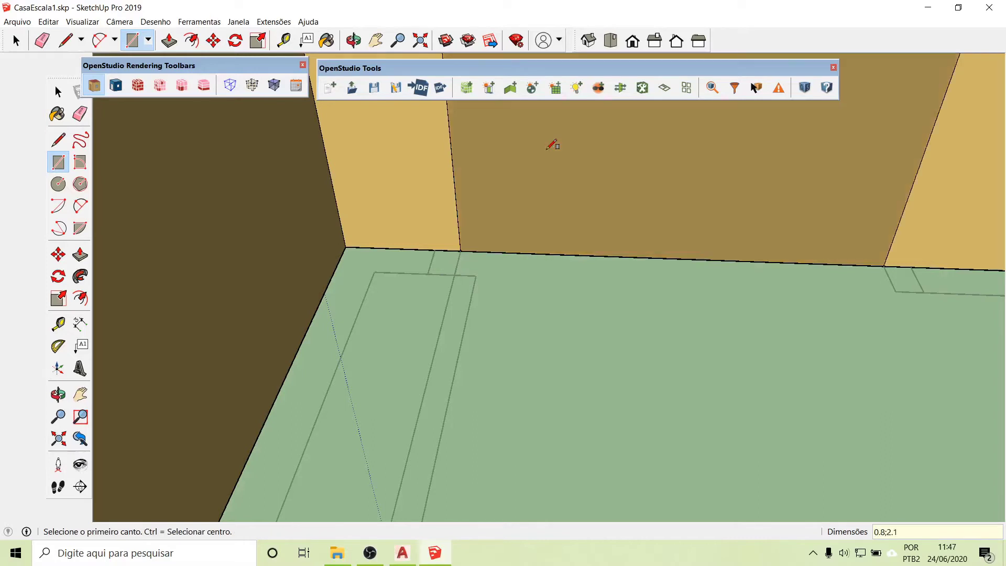
- Draw a 0.7 by 2.1 m door rectangle on the central space's wall facing the second bathroom, from the plan's jamb, and leave the space
{"action": "scroll", "coordinate": [384, 352], "scroll_direction": "down", "scroll_amount": 5}
{"action": "scroll", "coordinate": [384, 353], "scroll_direction": "down", "scroll_amount": 3}
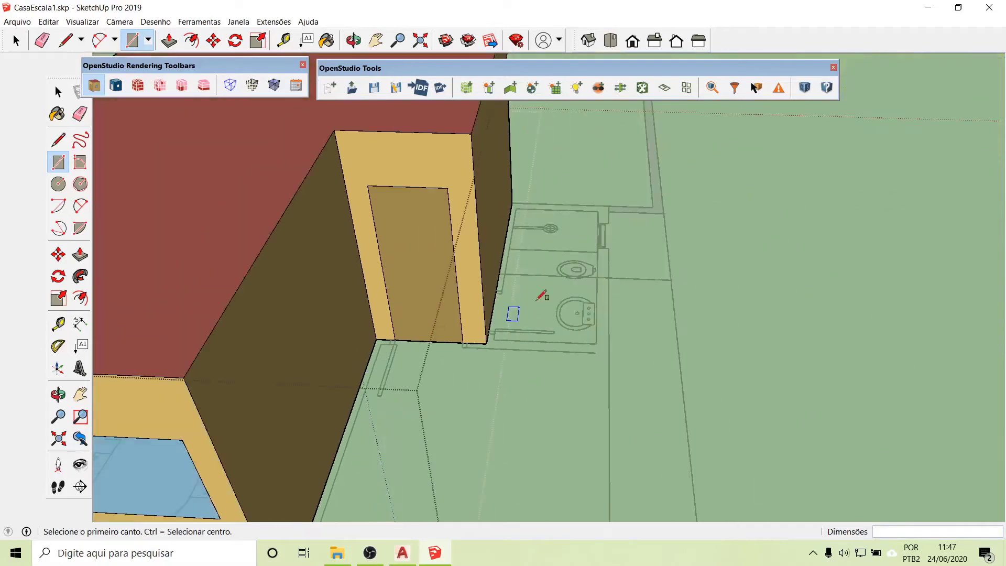
{"action": "middle_click_drag", "start_coordinate": [581, 238], "coordinate": [299, 202]}
{"action": "scroll", "coordinate": [333, 198], "scroll_direction": "up", "scroll_amount": 6}
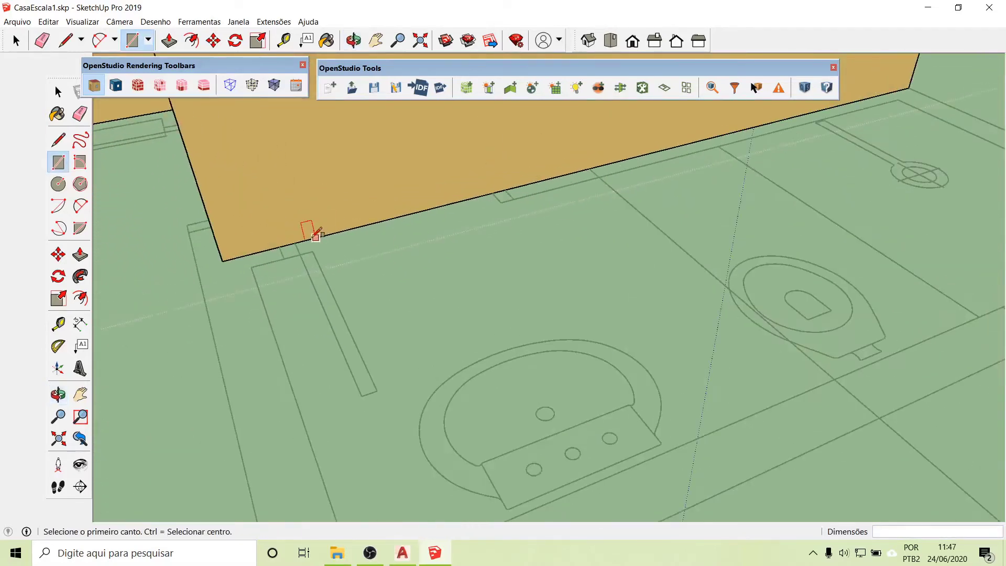
{"action": "left_click", "coordinate": [295, 243]}
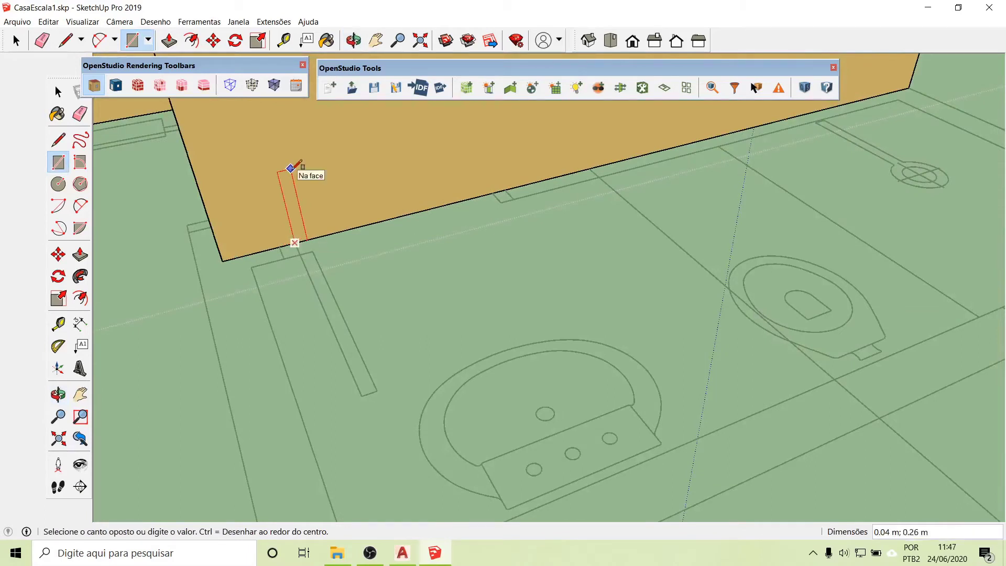
{"action": "type", "text": "0.7;2.1"}
{"action": "key", "text": "Return"}
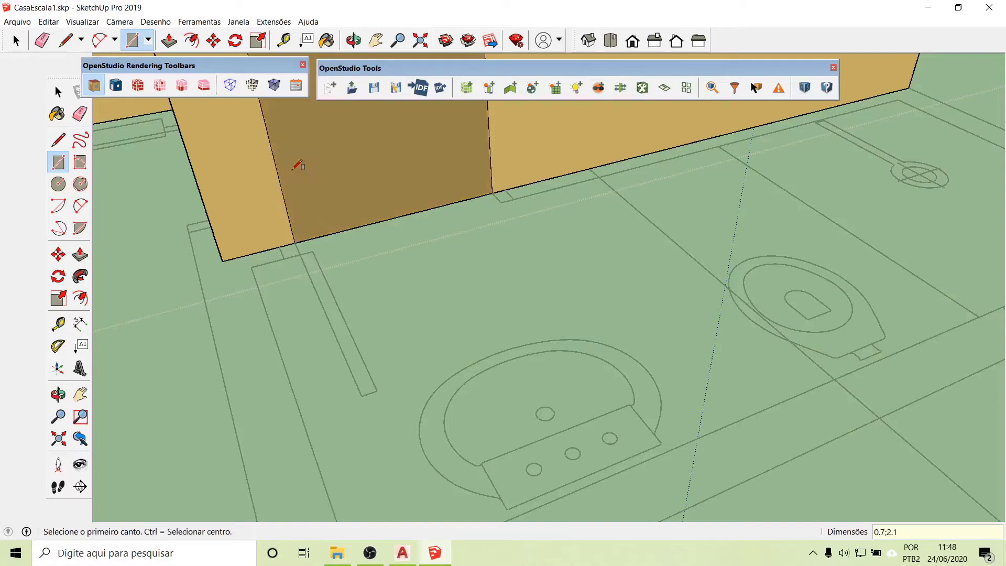
{"action": "scroll", "coordinate": [252, 326], "scroll_direction": "down", "scroll_amount": 2}
{"action": "scroll", "coordinate": [250, 326], "scroll_direction": "down", "scroll_amount": 6}
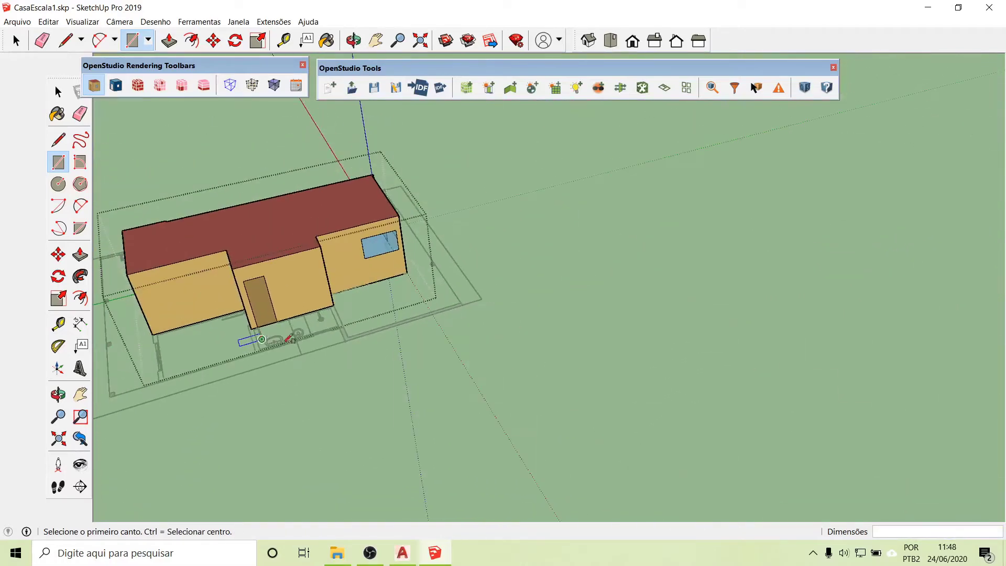
{"action": "left_click", "coordinate": [58, 92]}
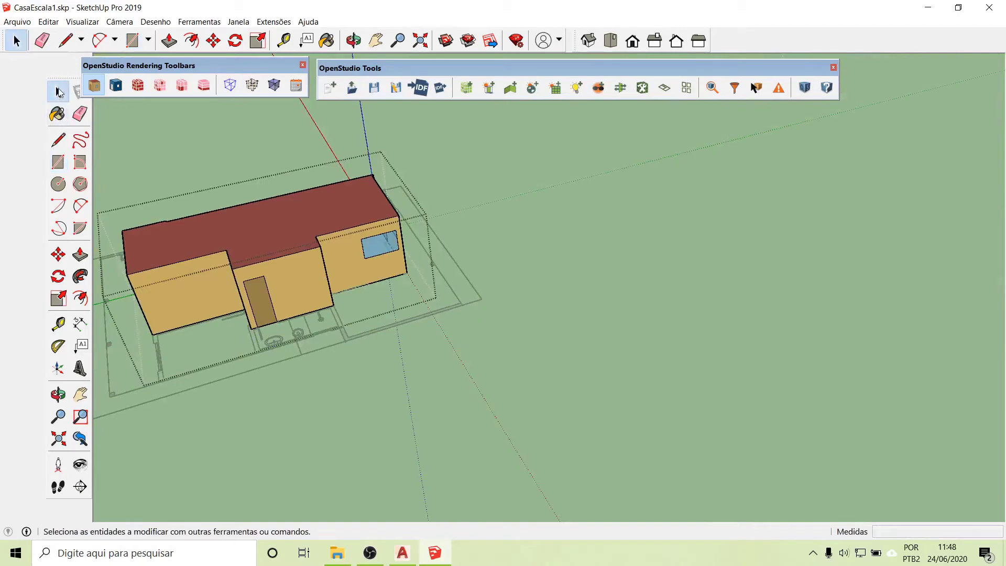
{"action": "scroll", "coordinate": [382, 370], "scroll_direction": "down", "scroll_amount": 1}
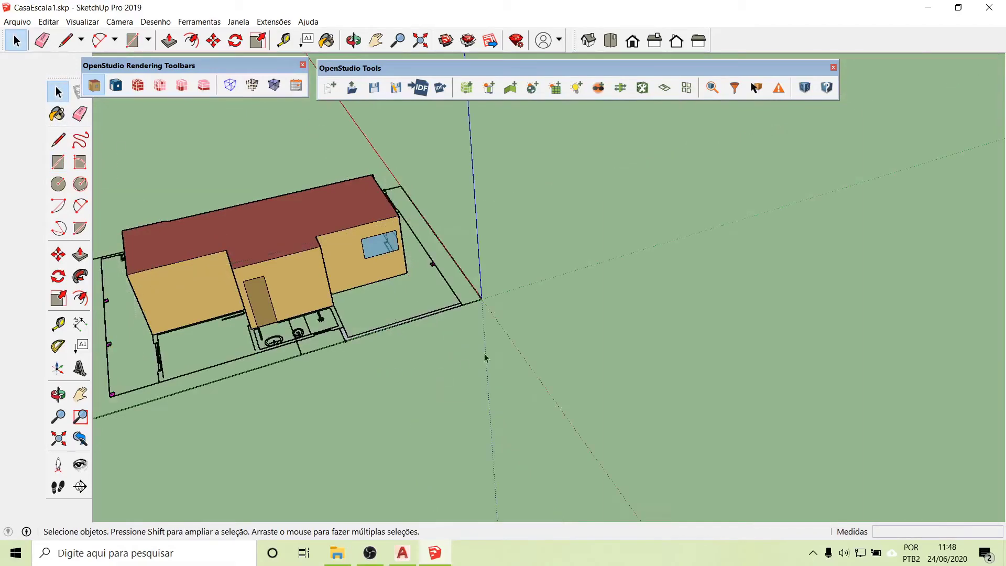
- Display the hidden geometry as wireframe and unhide the windowed corner room and the adjacent bathroom
{"action": "scroll", "coordinate": [705, 281], "scroll_direction": "down", "scroll_amount": 4}
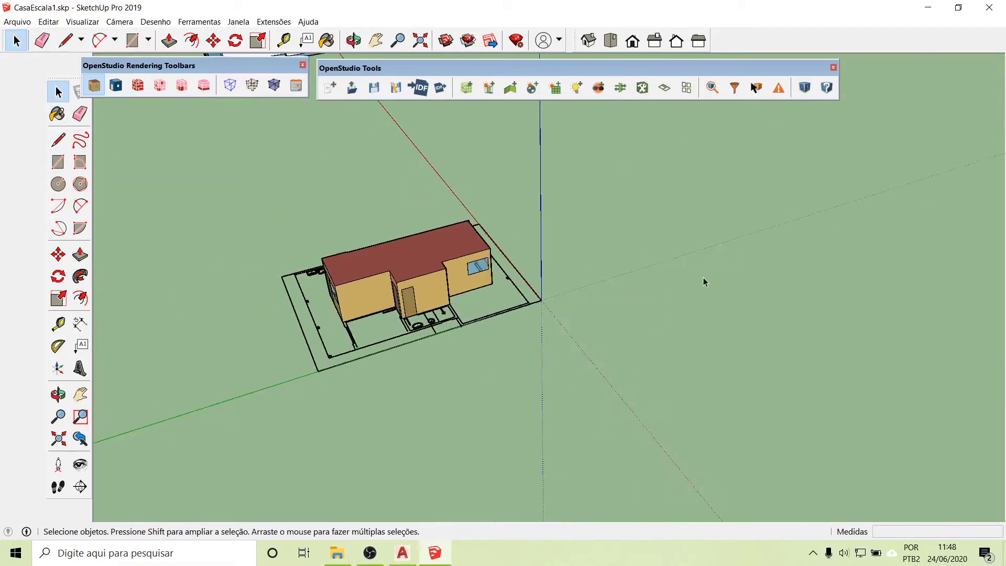
{"action": "left_click", "coordinate": [252, 85]}
{"action": "scroll", "coordinate": [485, 289], "scroll_direction": "up", "scroll_amount": 4}
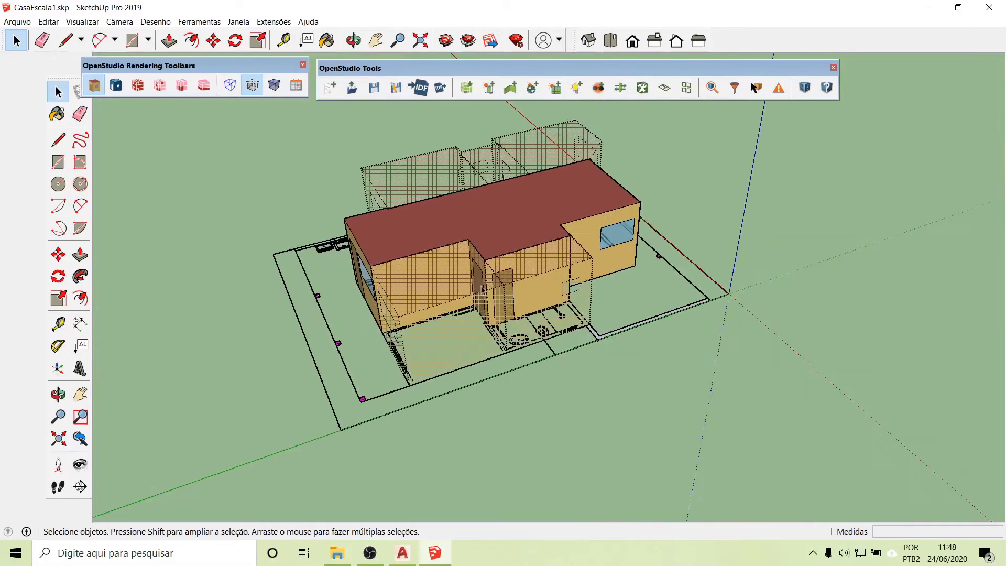
{"action": "right_click", "coordinate": [432, 277]}
{"action": "left_click", "coordinate": [456, 308]}
{"action": "right_click", "coordinate": [517, 267]}
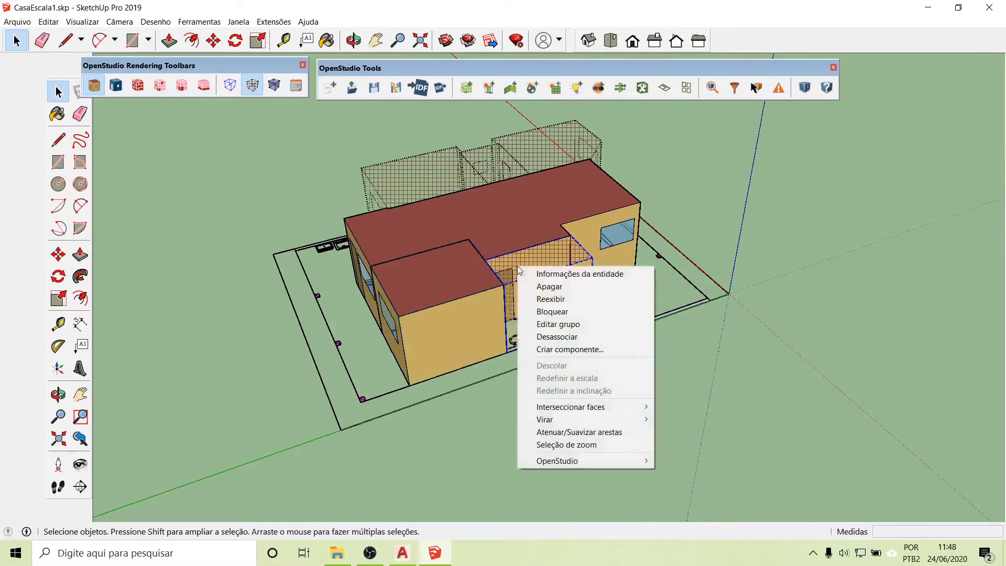
{"action": "left_click", "coordinate": [556, 303]}
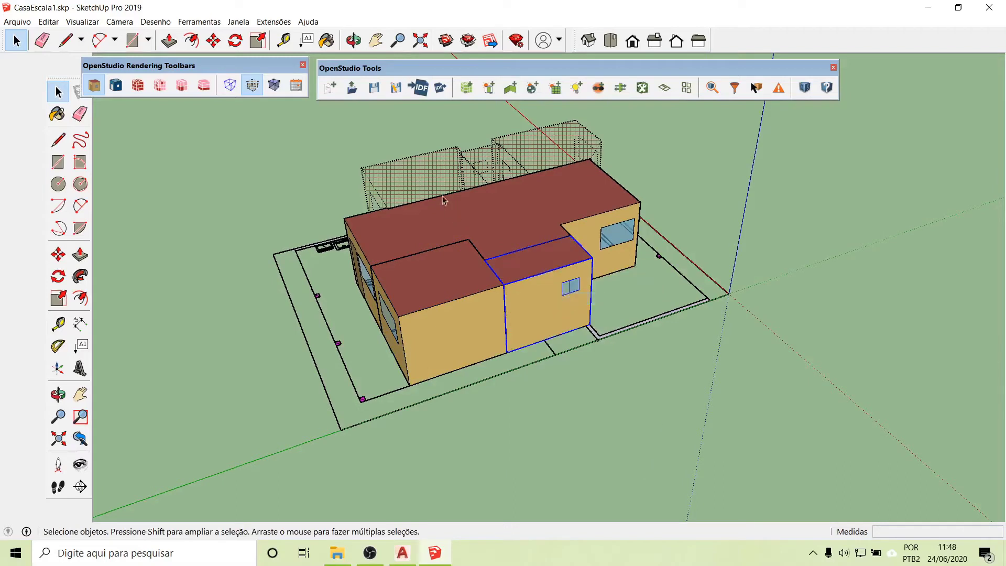
- Unhide the three rooms on the far side of the central space and clear the selection
{"action": "right_click", "coordinate": [430, 175]}
{"action": "left_click", "coordinate": [468, 208]}
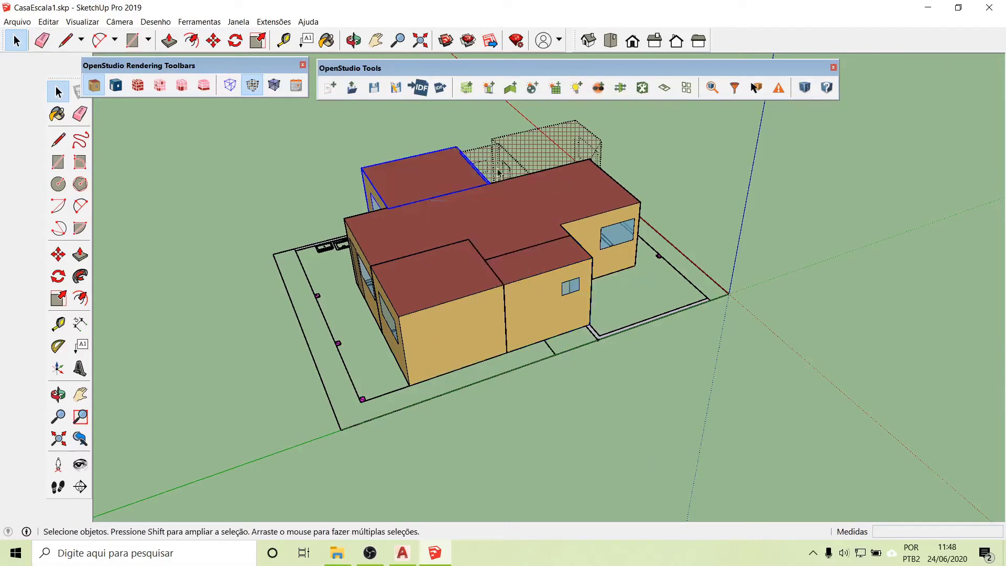
{"action": "right_click", "coordinate": [494, 165]}
{"action": "left_click", "coordinate": [520, 200]}
{"action": "right_click", "coordinate": [529, 148]}
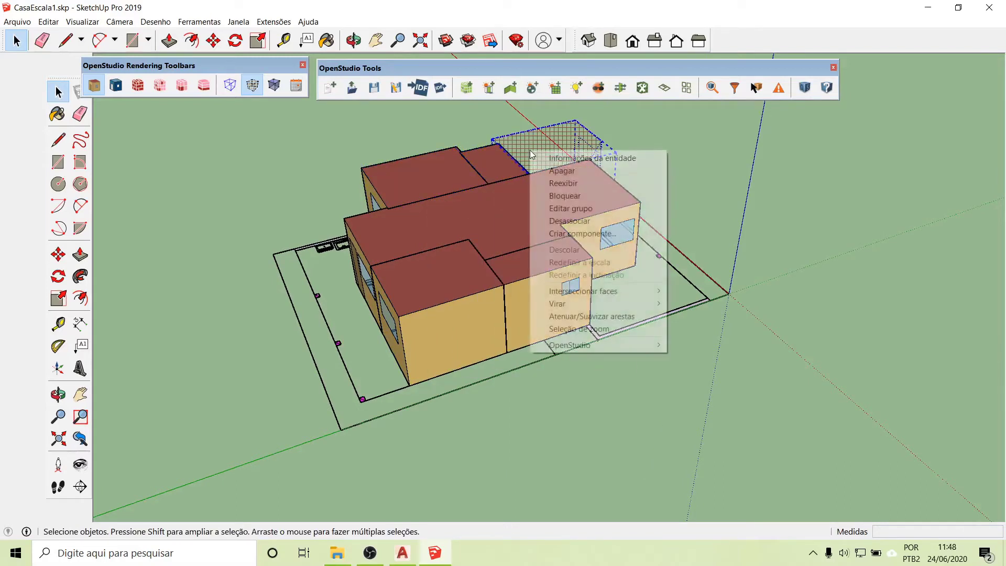
{"action": "left_click", "coordinate": [557, 184]}
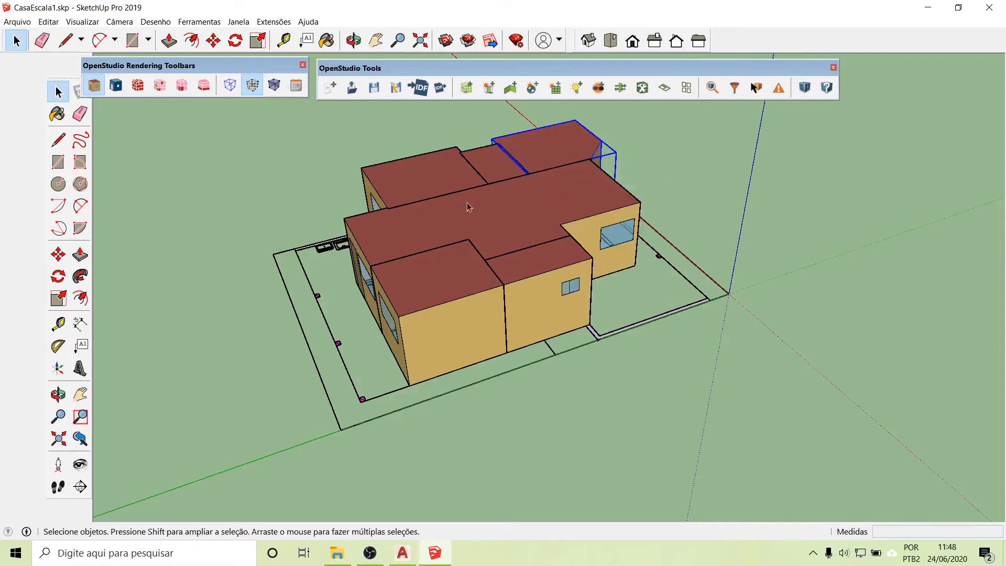
{"action": "left_click", "coordinate": [267, 216]}
{"action": "middle_click_drag", "start_coordinate": [906, 307], "coordinate": [433, 340]}
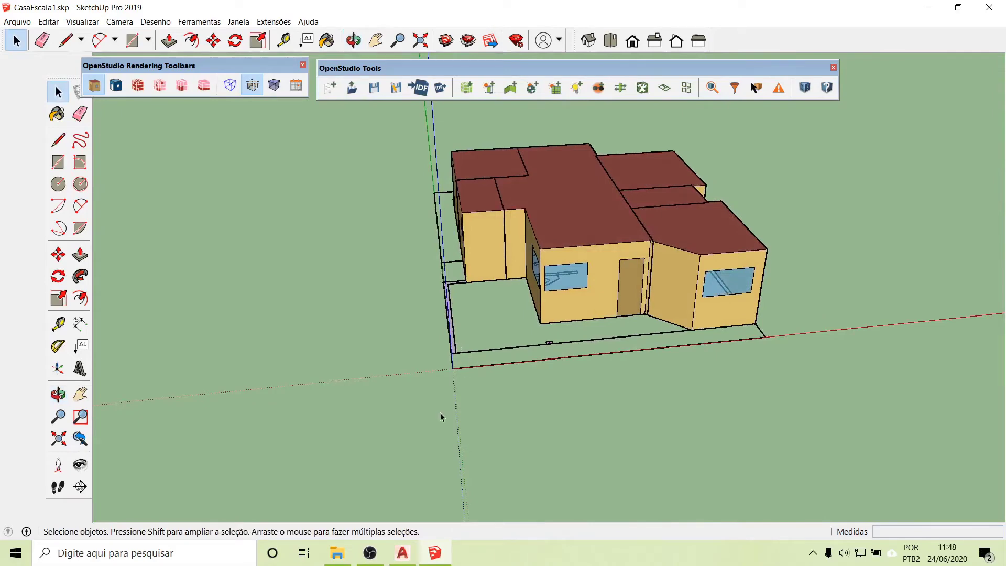
{"action": "left_click", "coordinate": [369, 554]}
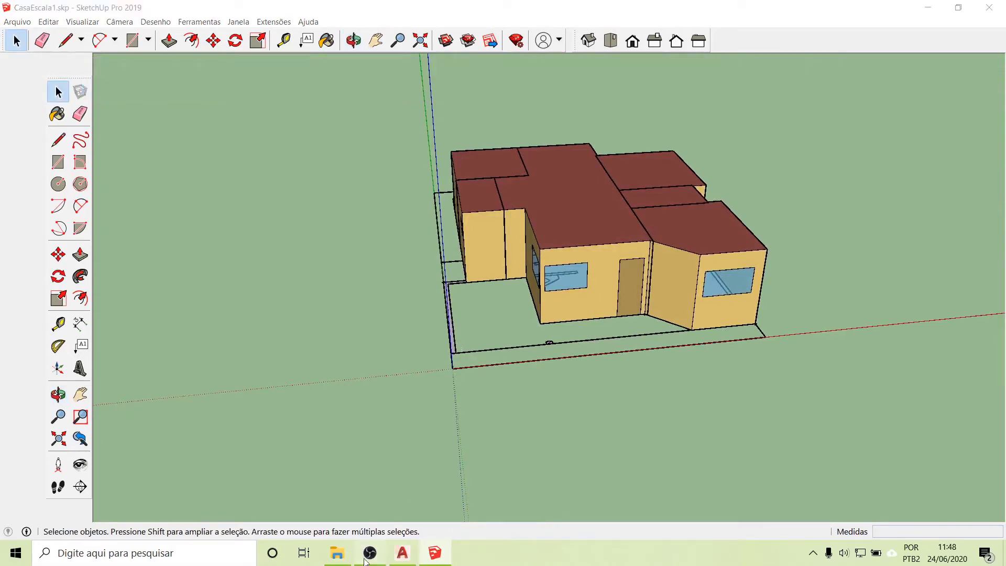
{"action": "left_click", "coordinate": [370, 554]}
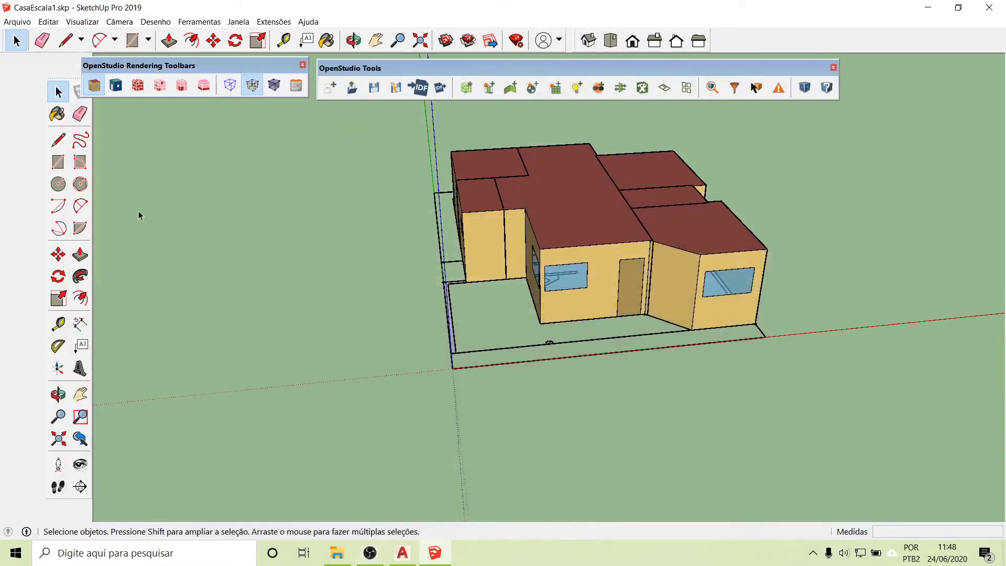
- Open the detailed reference house group and delete its front roof slope to expose the interior
{"action": "scroll", "coordinate": [139, 210], "scroll_direction": "down", "scroll_amount": 3}
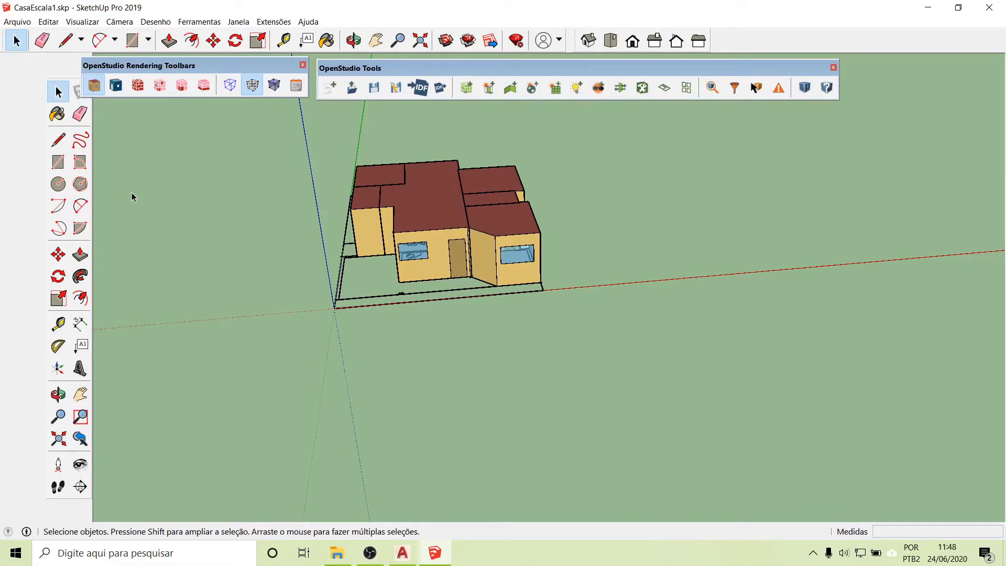
{"action": "scroll", "coordinate": [94, 176], "scroll_direction": "down", "scroll_amount": 1}
{"action": "scroll", "coordinate": [427, 256], "scroll_direction": "down", "scroll_amount": 2}
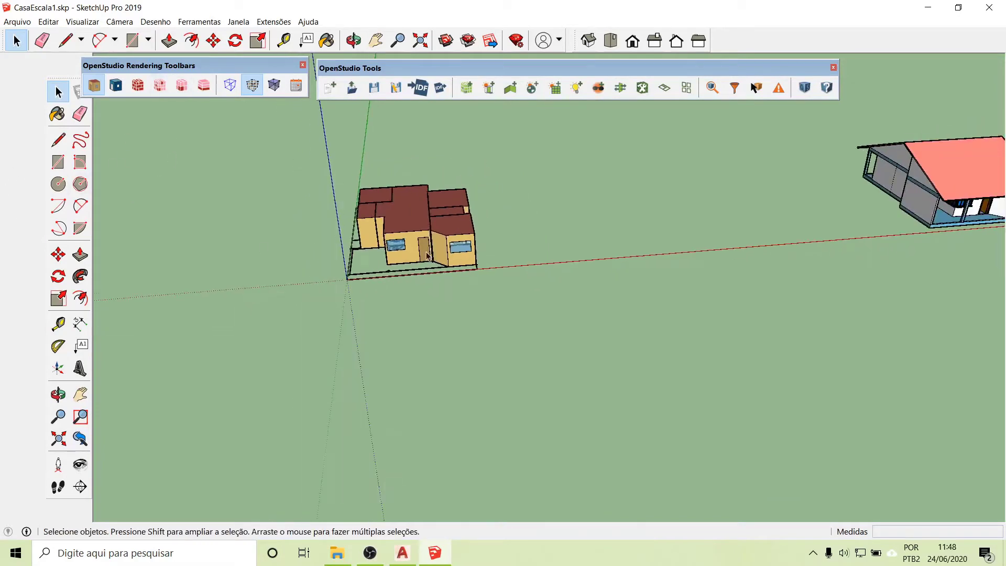
{"action": "scroll", "coordinate": [427, 256], "scroll_direction": "down", "scroll_amount": 2}
{"action": "scroll", "coordinate": [781, 193], "scroll_direction": "up", "scroll_amount": 5}
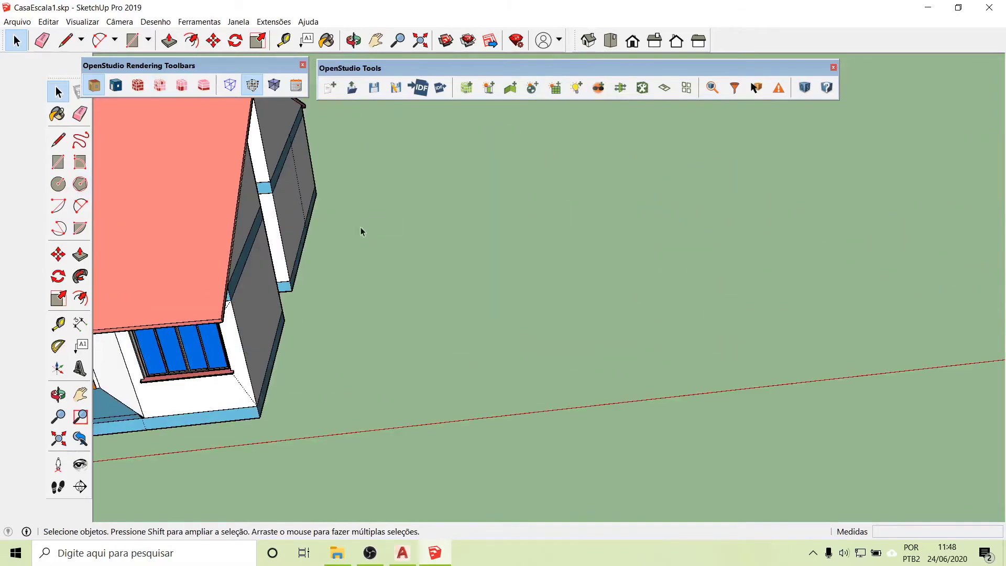
{"action": "scroll", "coordinate": [361, 231], "scroll_direction": "down", "scroll_amount": 2}
{"action": "left_click", "coordinate": [186, 199]}
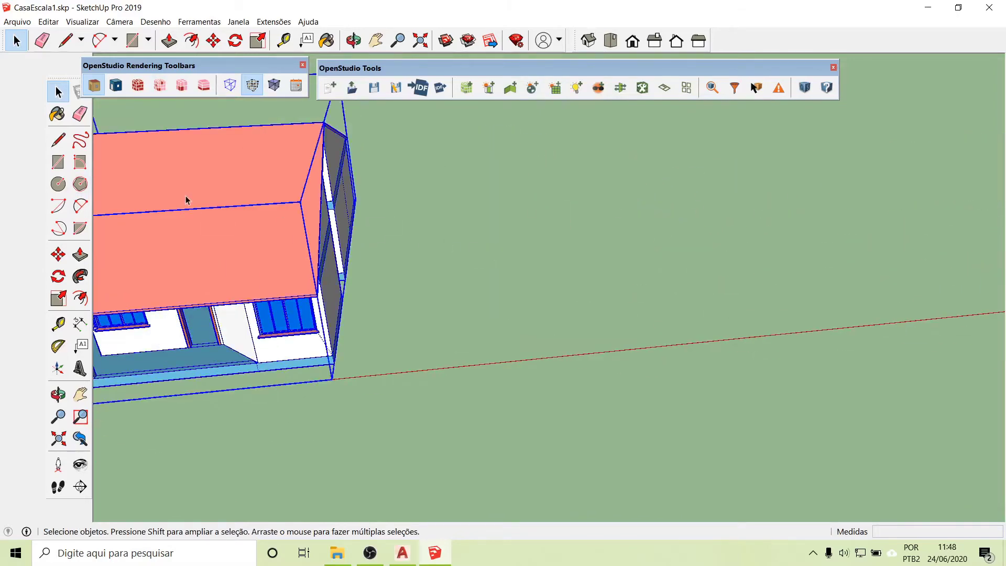
{"action": "double_click", "coordinate": [199, 246]}
{"action": "left_click", "coordinate": [199, 246]}
{"action": "double_click", "coordinate": [200, 244]}
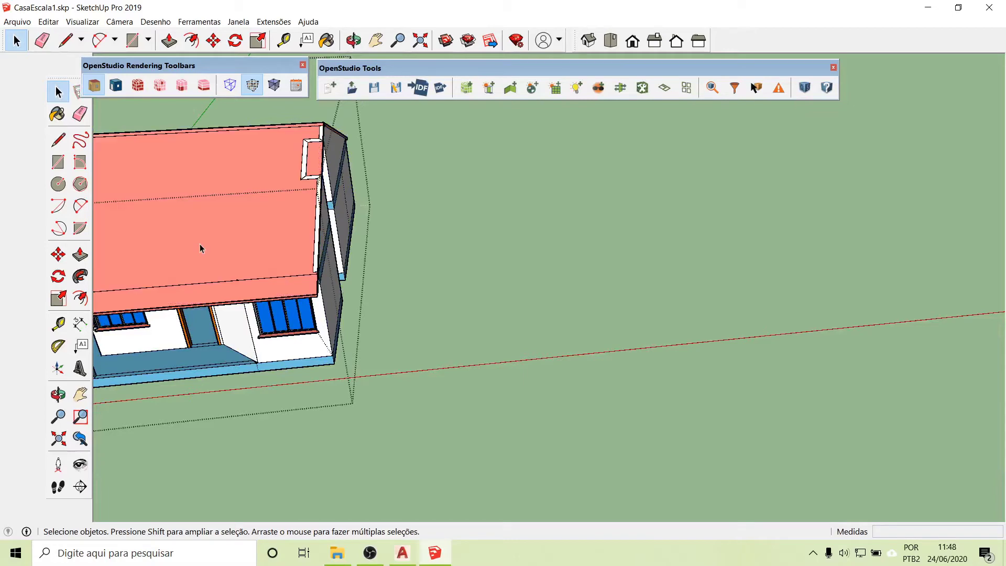
{"action": "double_click", "coordinate": [218, 252]}
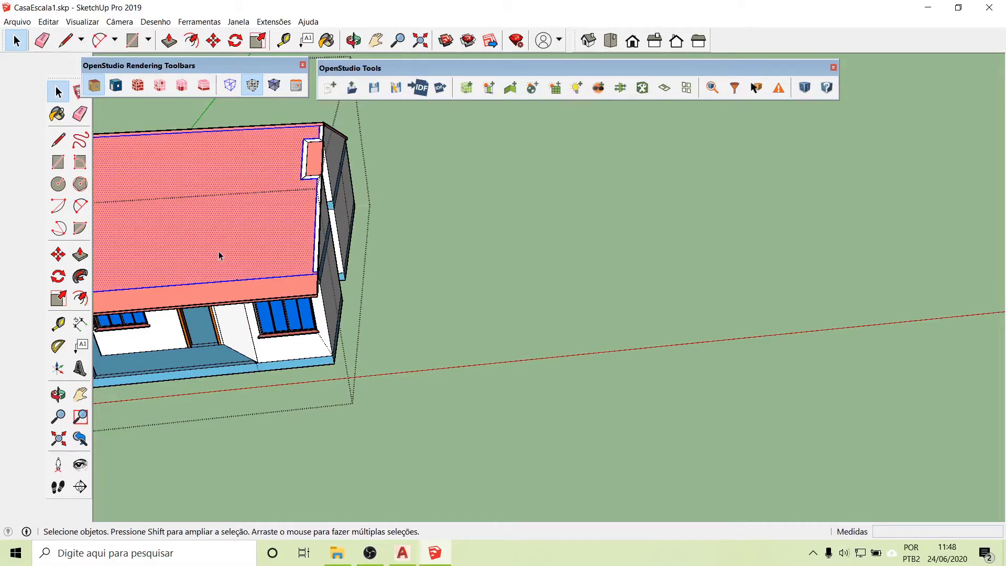
{"action": "key", "text": "Delete"}
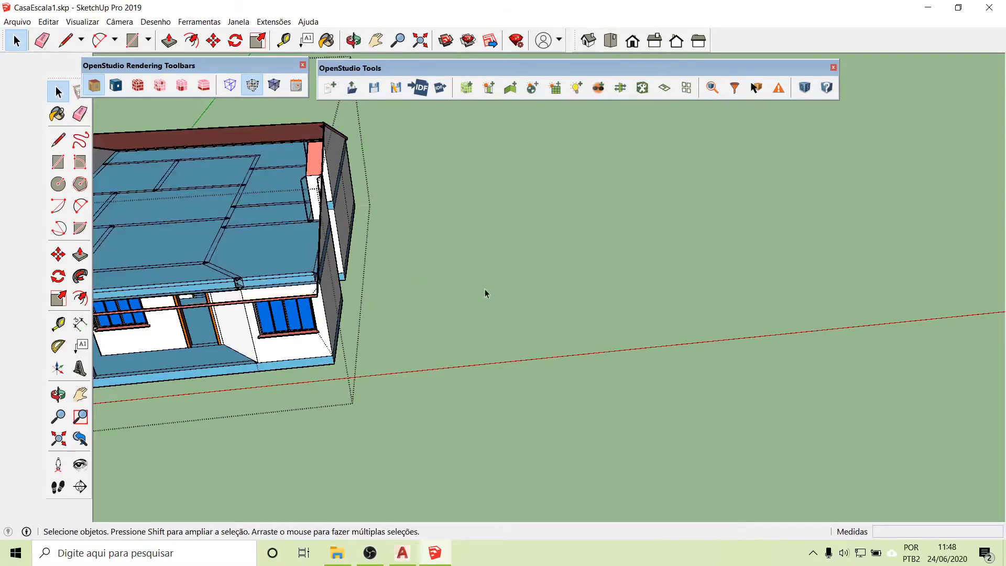
- Examine the opened reference house's porch, side wall and pillar from several angles, and return to the OpenStudio model
{"action": "scroll", "coordinate": [486, 289], "scroll_direction": "down", "scroll_amount": 4}
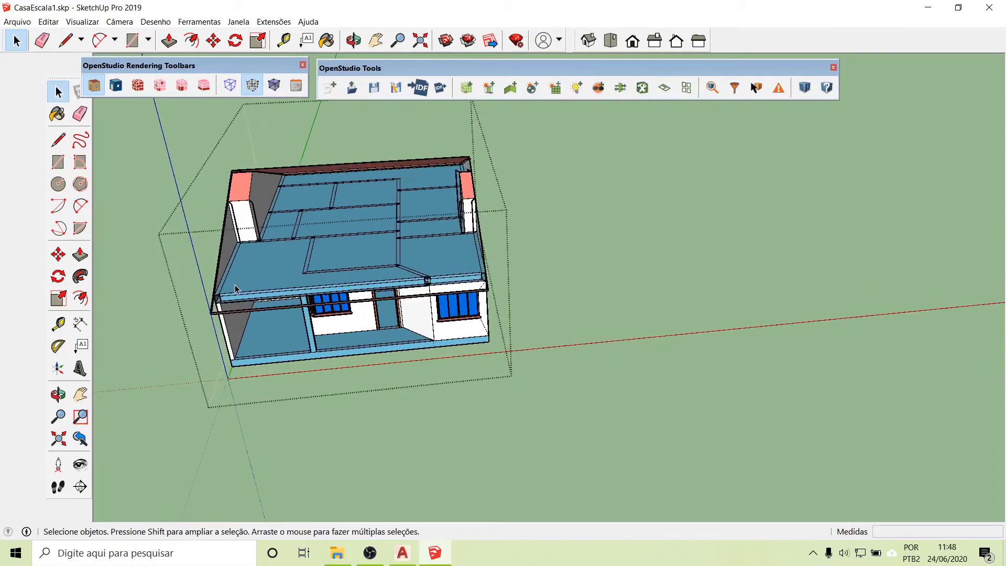
{"action": "middle_click_drag", "start_coordinate": [226, 248], "coordinate": [251, 273]}
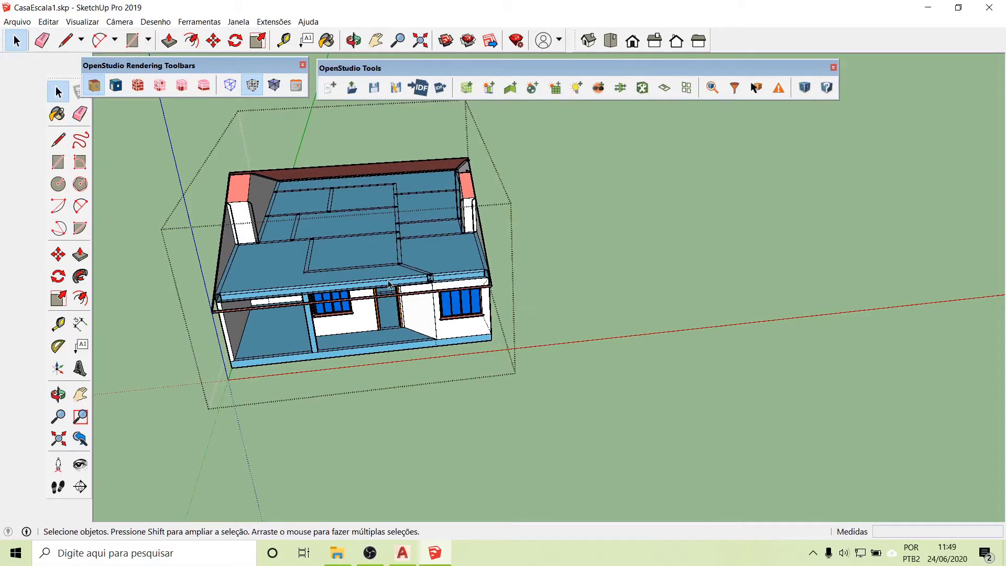
{"action": "middle_click_drag", "start_coordinate": [389, 257], "coordinate": [190, 174]}
{"action": "middle_click_drag", "start_coordinate": [486, 219], "coordinate": [587, 297]}
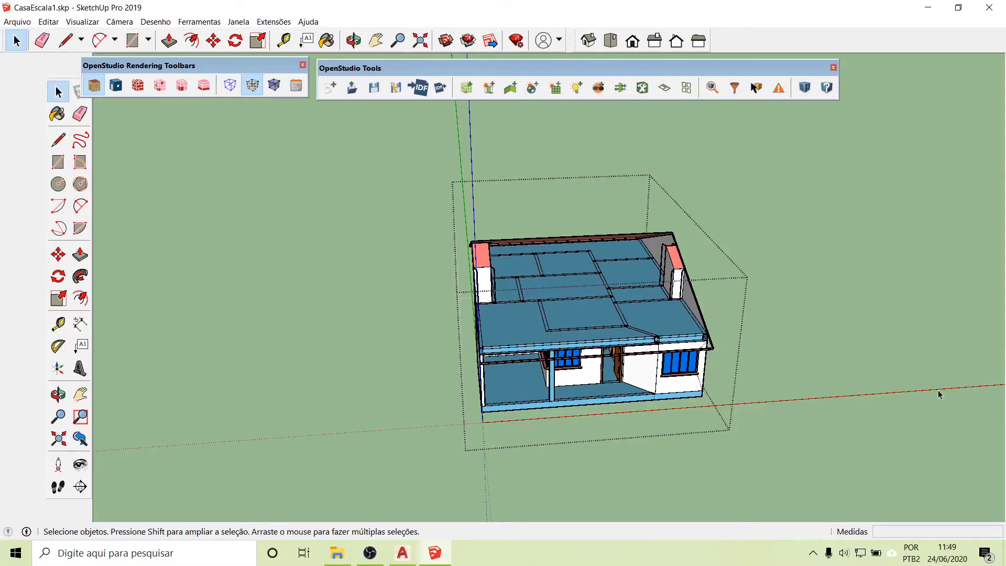
{"action": "middle_click_drag", "start_coordinate": [939, 394], "coordinate": [623, 346]}
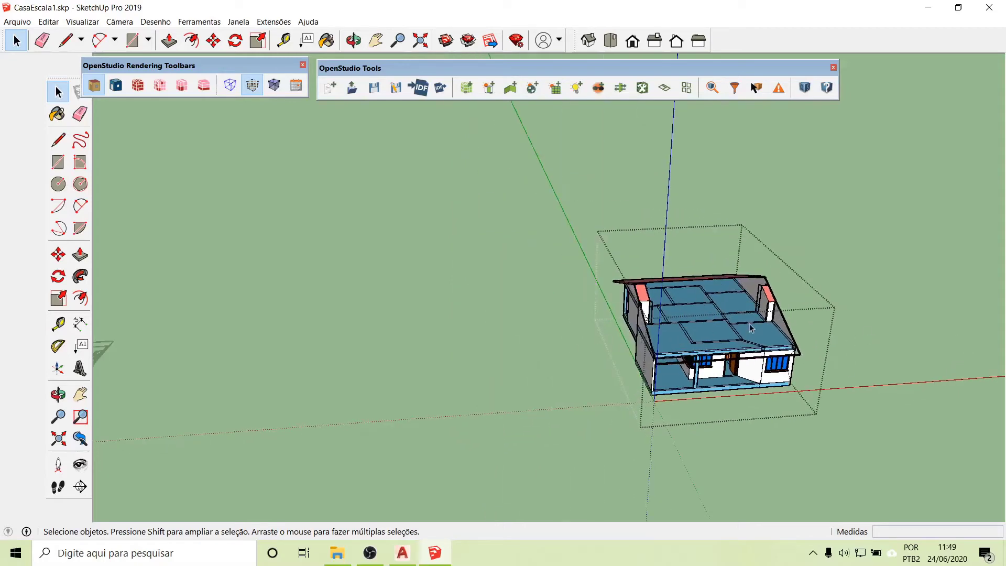
{"action": "scroll", "coordinate": [942, 289], "scroll_direction": "down", "scroll_amount": 3}
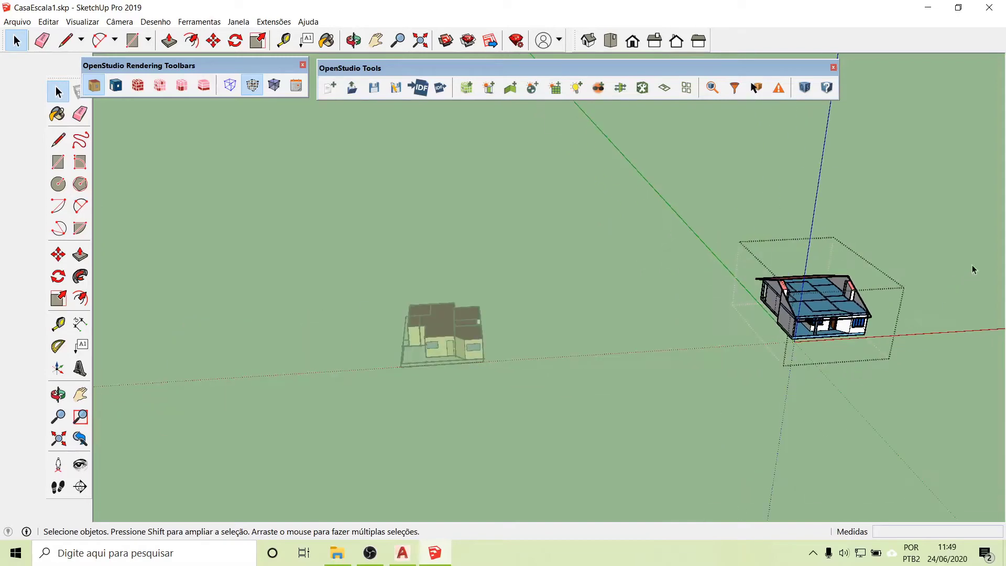
{"action": "key", "text": "ctrl+z"}
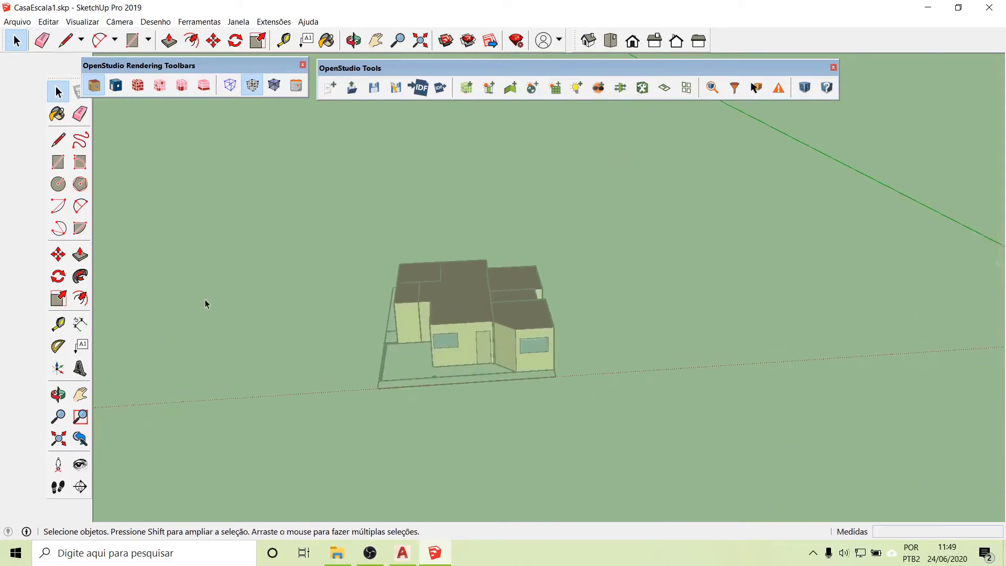
{"action": "middle_click_drag", "start_coordinate": [237, 318], "coordinate": [467, 339]}
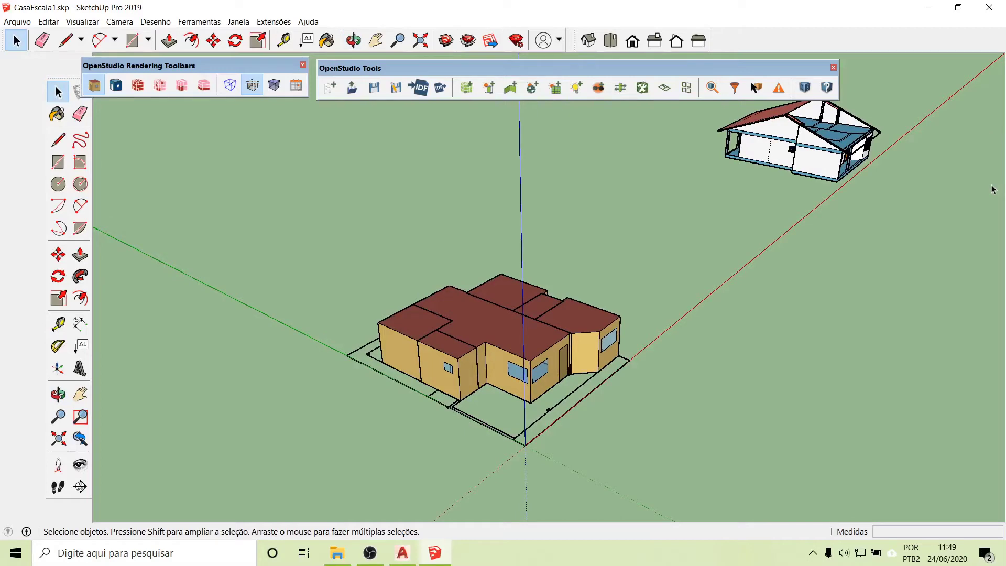
- Open the porch's shading surface group and extrude the L-shaped wall footprint upward by 2.7 m
{"action": "scroll", "coordinate": [482, 436], "scroll_direction": "up", "scroll_amount": 2}
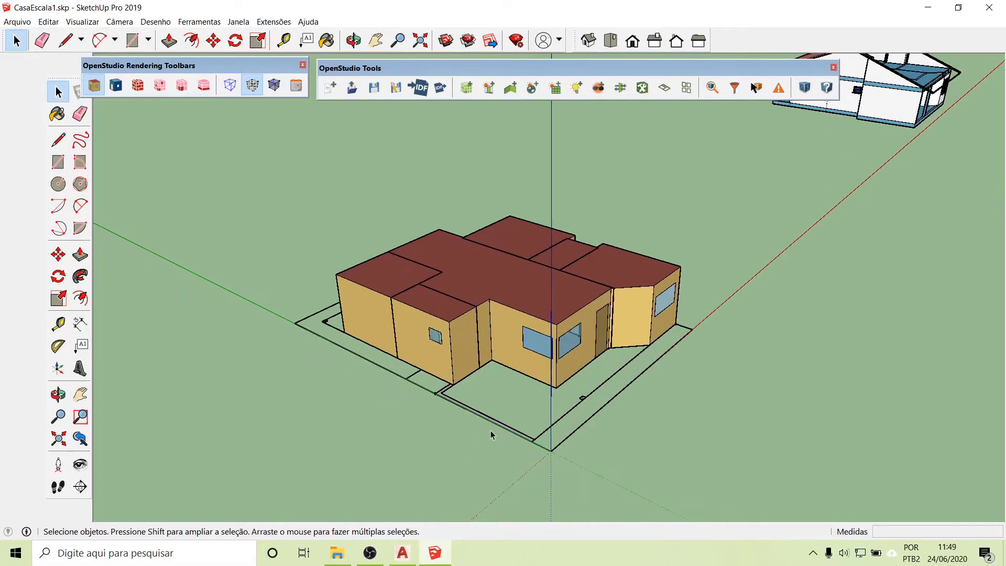
{"action": "scroll", "coordinate": [491, 434], "scroll_direction": "up", "scroll_amount": 1}
{"action": "scroll", "coordinate": [447, 400], "scroll_direction": "up", "scroll_amount": 2}
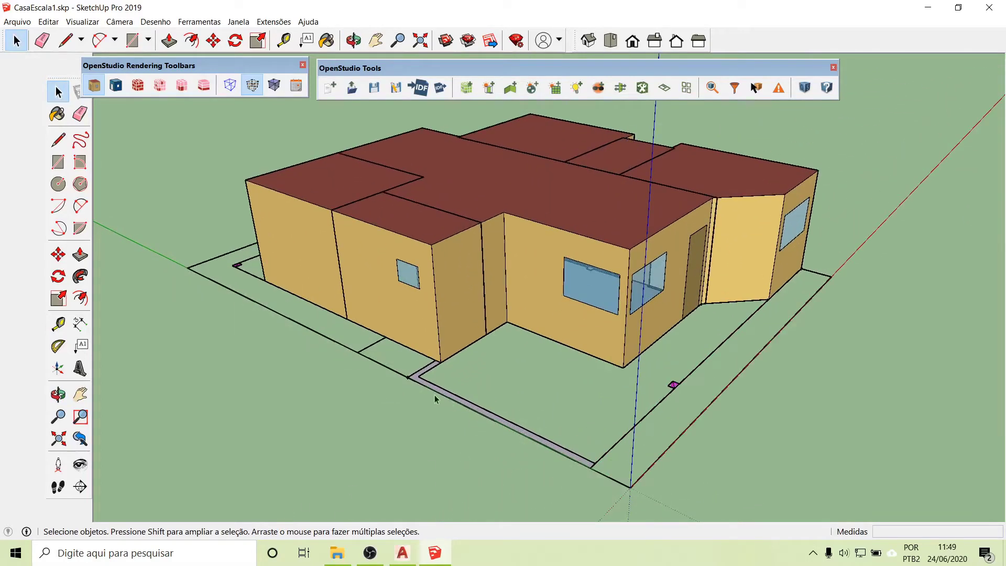
{"action": "double_click", "coordinate": [418, 382]}
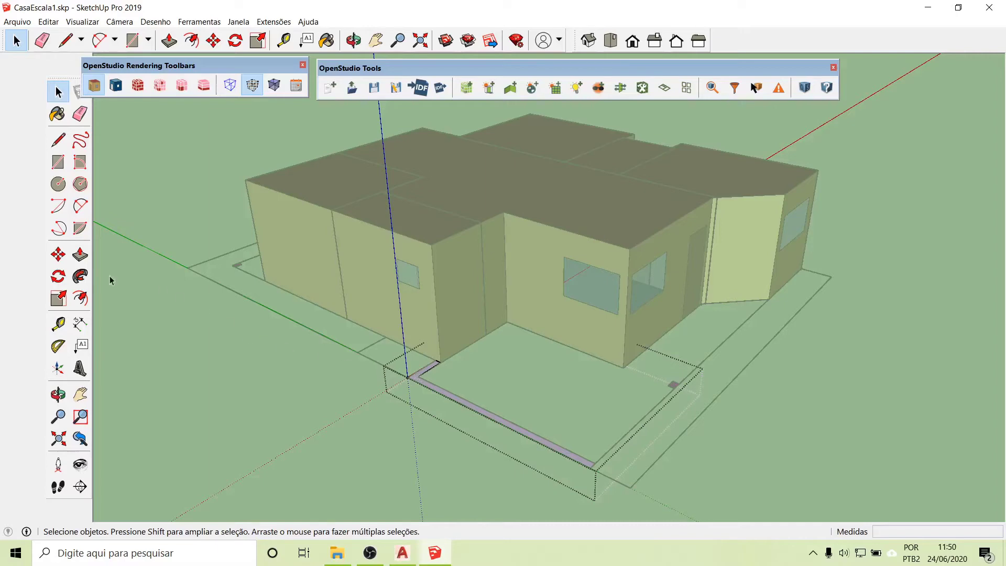
{"action": "left_click", "coordinate": [80, 256]}
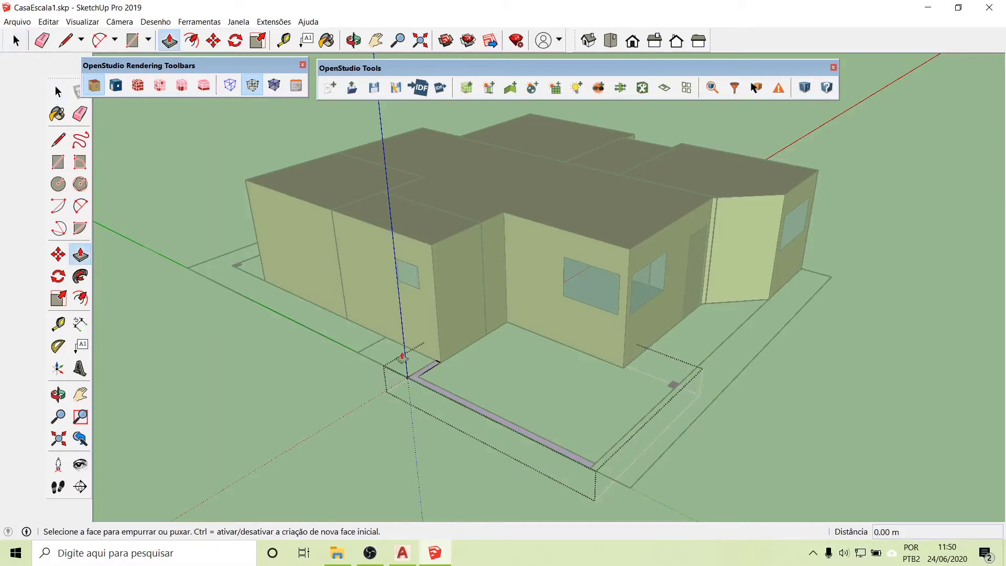
{"action": "scroll", "coordinate": [472, 409], "scroll_direction": "up", "scroll_amount": 5}
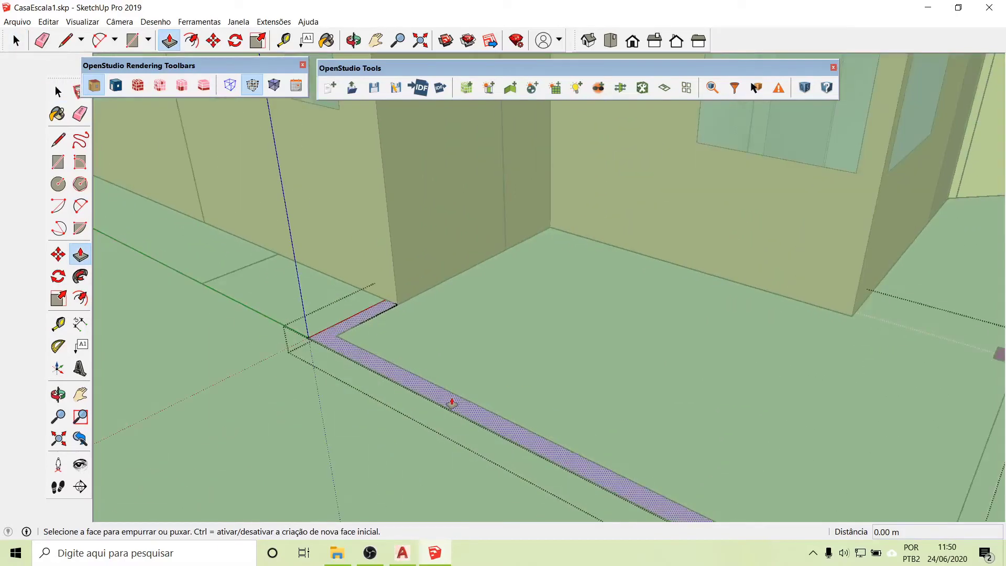
{"action": "left_click", "coordinate": [449, 407]}
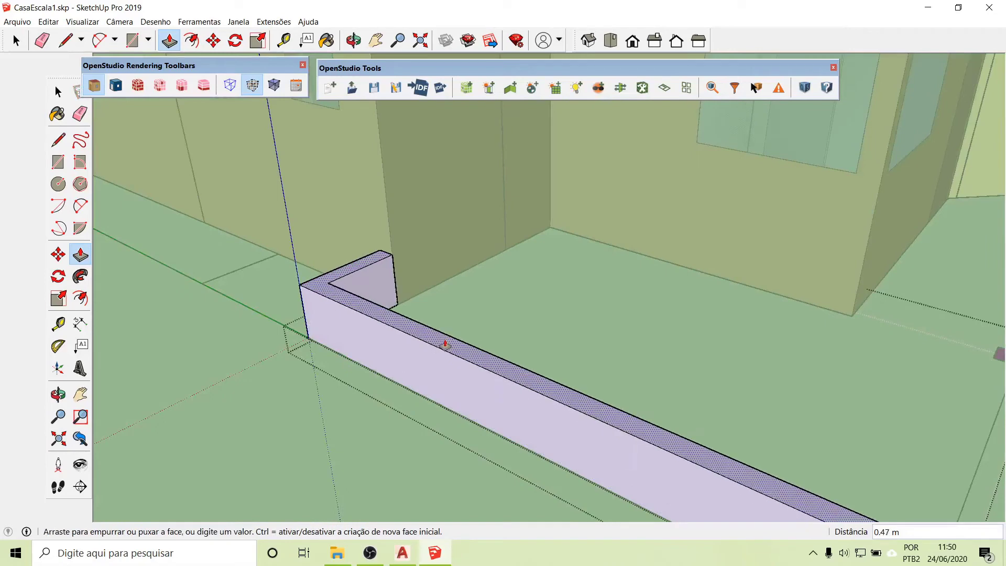
{"action": "type", "text": "2.7"}
{"action": "key", "text": "Return"}
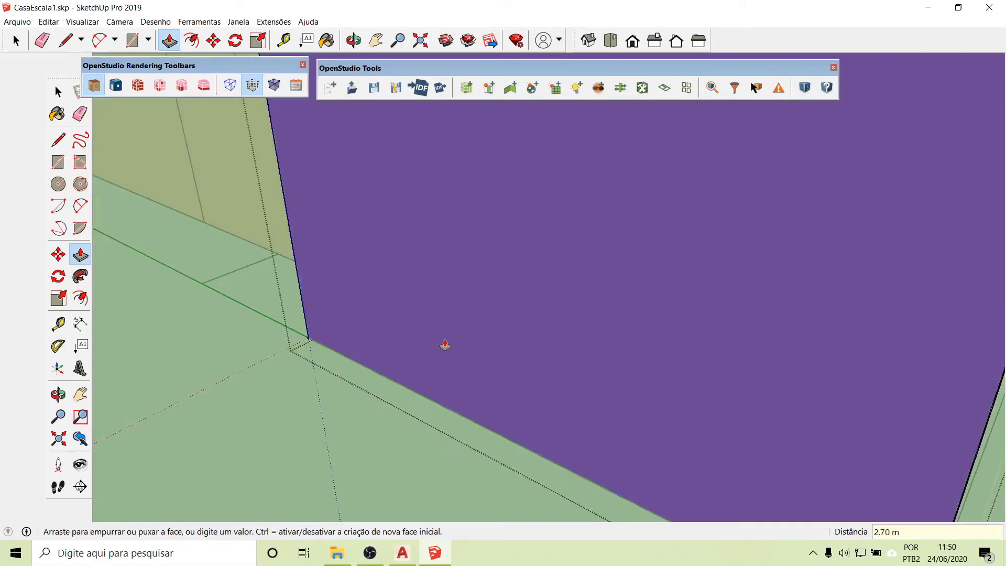
- Extrude the square pillar footprint of the porch upward by 2.7 m and leave the shading group
{"action": "scroll", "coordinate": [445, 346], "scroll_direction": "down", "scroll_amount": 6}
{"action": "scroll", "coordinate": [729, 408], "scroll_direction": "up", "scroll_amount": 6}
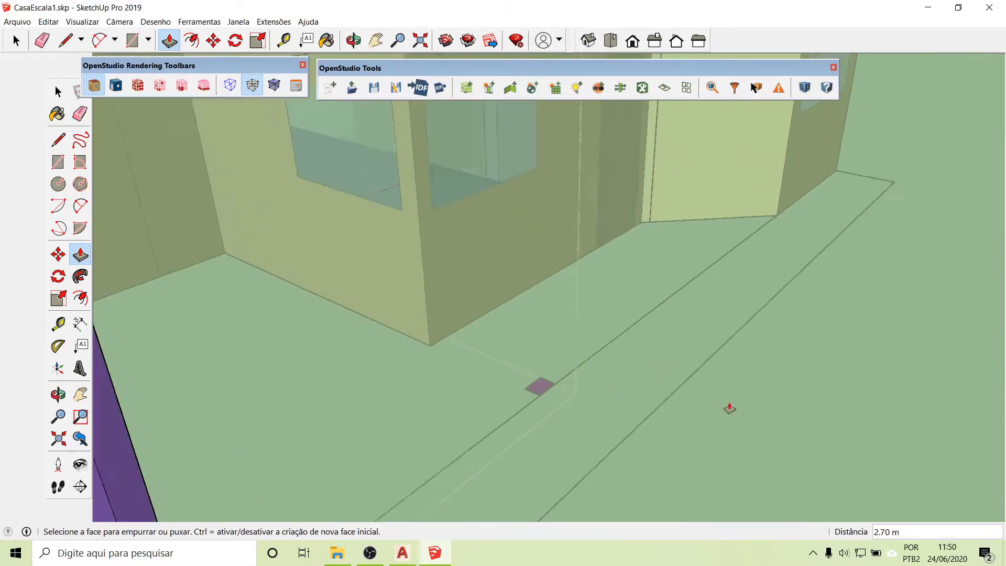
{"action": "scroll", "coordinate": [730, 409], "scroll_direction": "up", "scroll_amount": 2}
{"action": "left_click", "coordinate": [480, 378]}
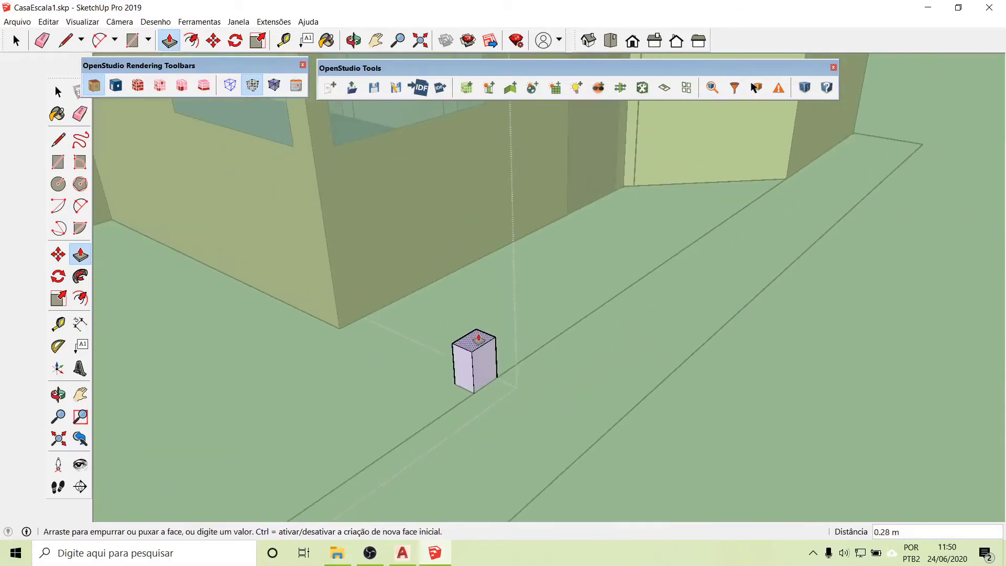
{"action": "type", "text": "2.7"}
{"action": "key", "text": "Return"}
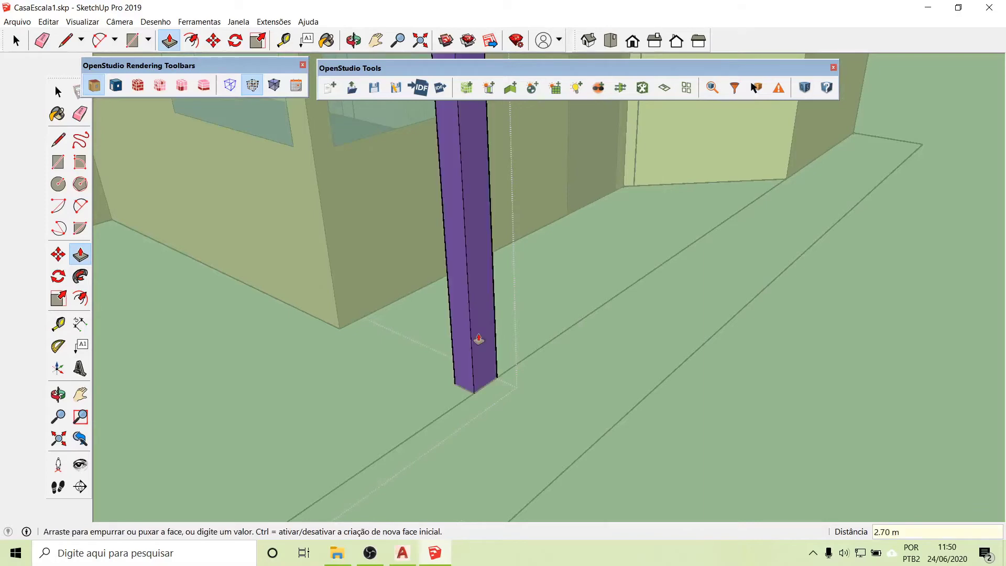
{"action": "scroll", "coordinate": [537, 462], "scroll_direction": "down", "scroll_amount": 5}
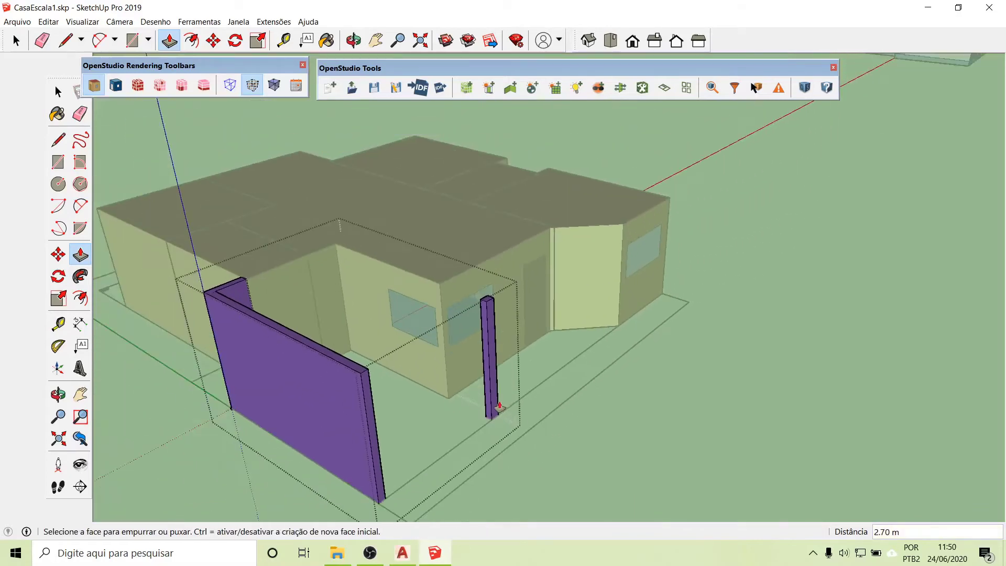
{"action": "scroll", "coordinate": [500, 407], "scroll_direction": "down", "scroll_amount": 5}
{"action": "middle_click_drag", "start_coordinate": [314, 422], "coordinate": [849, 456]}
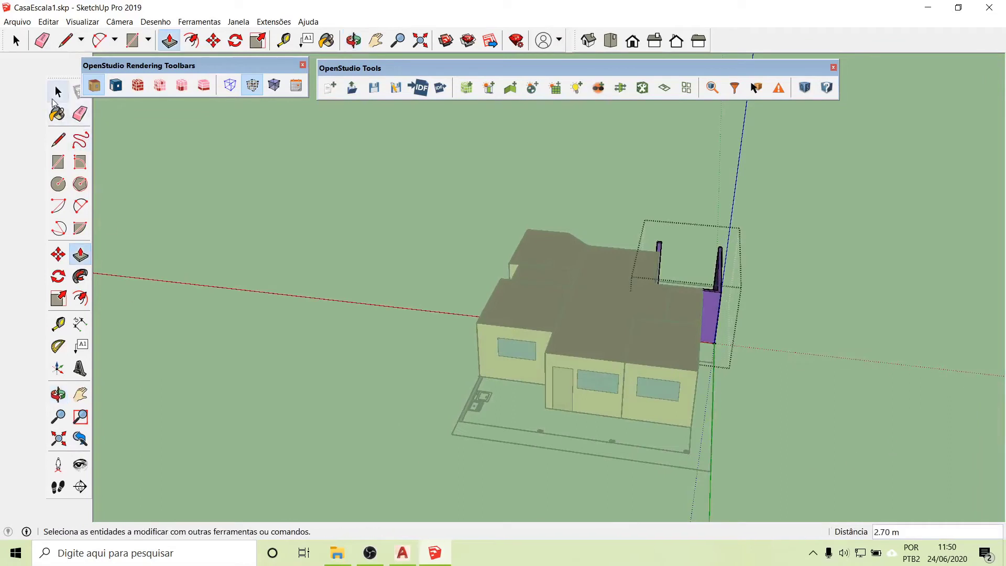
{"action": "left_click", "coordinate": [57, 93]}
{"action": "left_click", "coordinate": [245, 357]}
- Open the shading group on the house's opposite side and extrude the narrow wall footprint beside the sinks upward
{"action": "scroll", "coordinate": [470, 414], "scroll_direction": "up", "scroll_amount": 2}
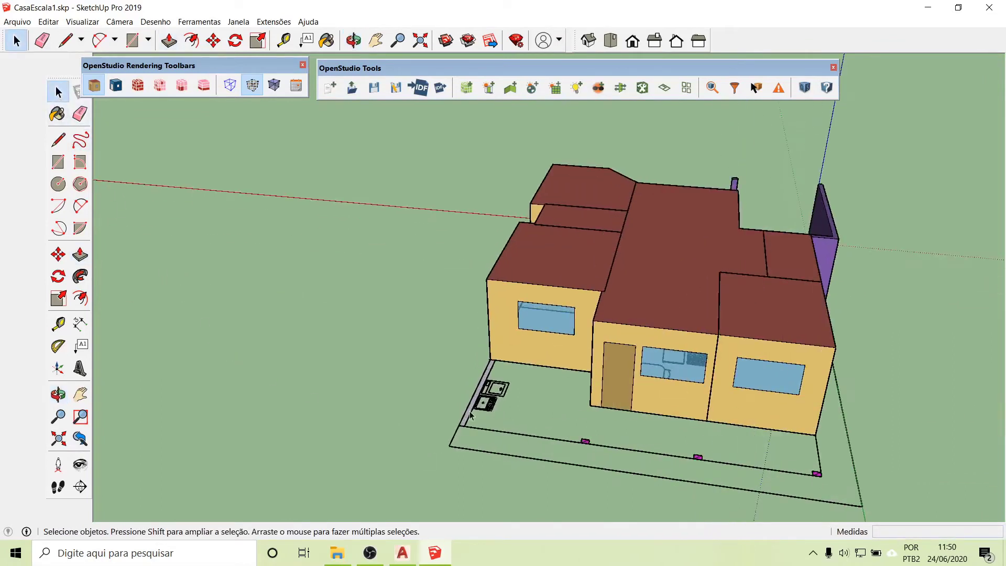
{"action": "double_click", "coordinate": [471, 411]}
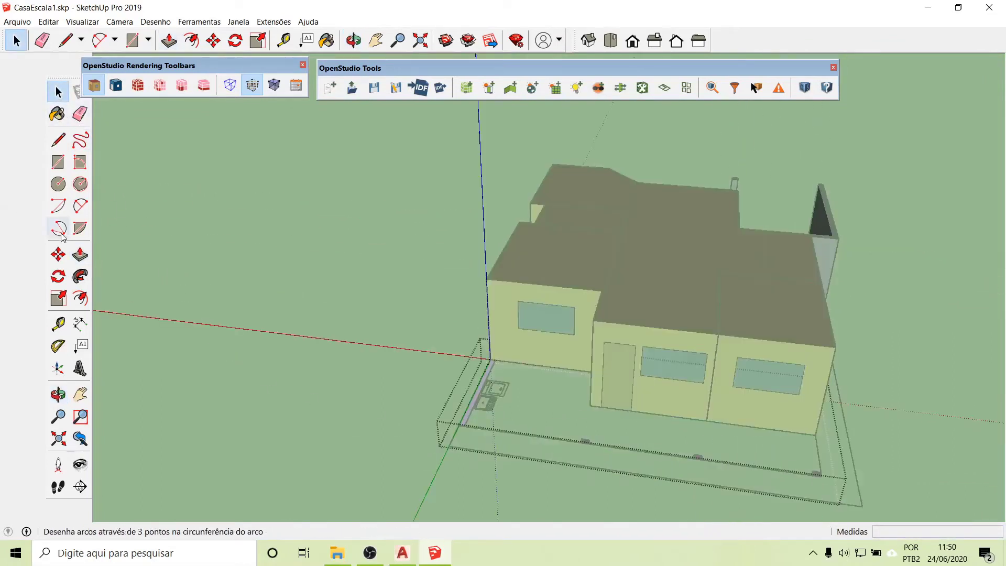
{"action": "left_click", "coordinate": [80, 255]}
{"action": "scroll", "coordinate": [458, 408], "scroll_direction": "up", "scroll_amount": 3}
{"action": "scroll", "coordinate": [469, 390], "scroll_direction": "up", "scroll_amount": 2}
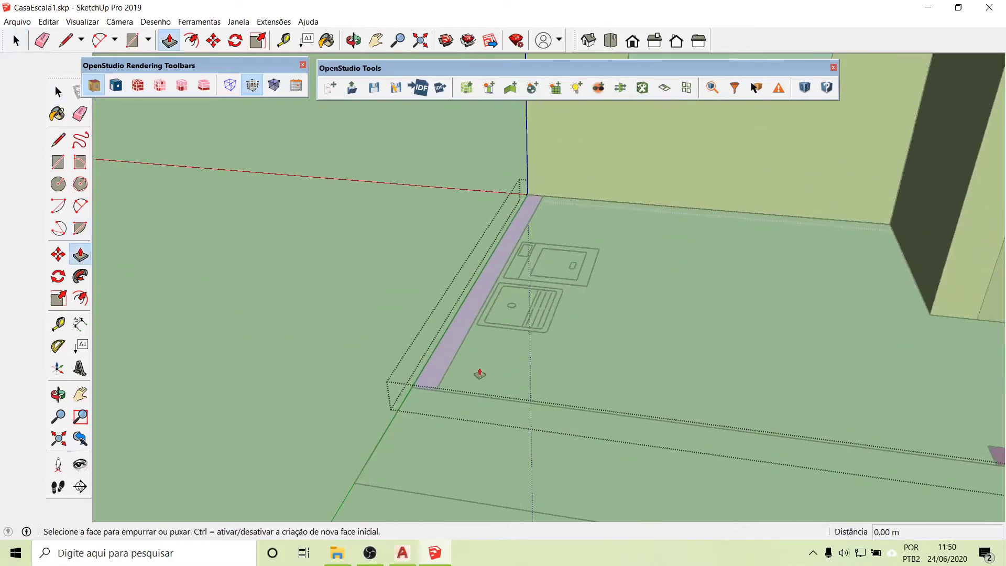
{"action": "left_click", "coordinate": [461, 335]}
{"action": "type", "text": "2"}
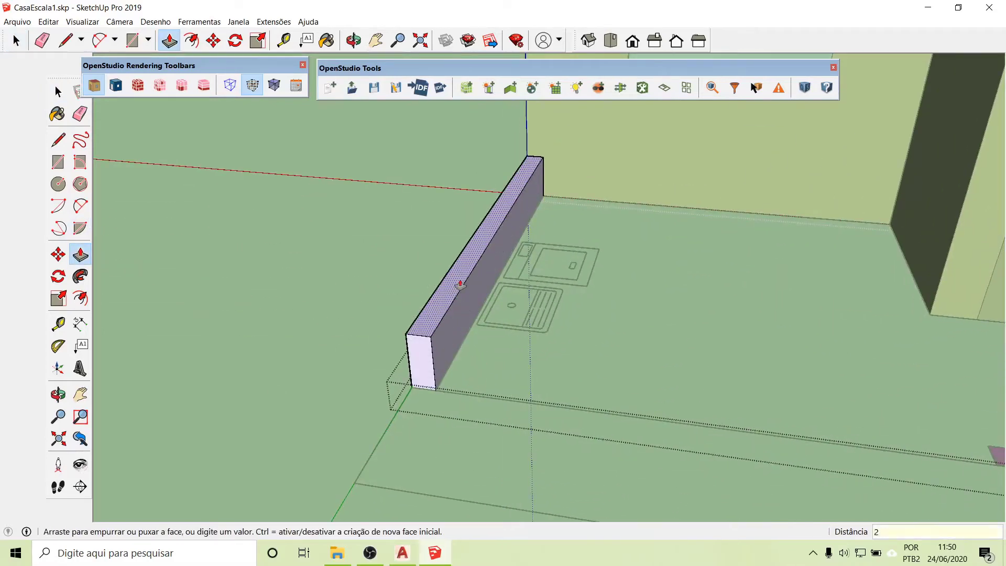
- Extrude the side wall's footprint and the neighbouring pillar's footprint to a height of 2.7 m
{"action": "type", "text": ".7"}
{"action": "key", "text": "Return"}
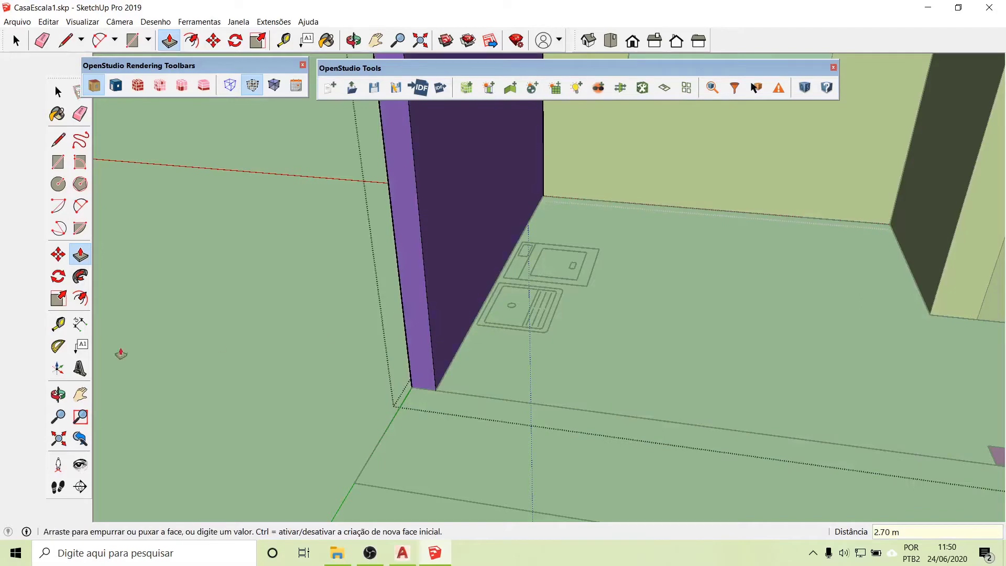
{"action": "middle_click_drag", "start_coordinate": [298, 254], "coordinate": [141, 241], "text": "shift"}
{"action": "scroll", "coordinate": [546, 310], "scroll_direction": "down", "scroll_amount": 2}
{"action": "scroll", "coordinate": [553, 333], "scroll_direction": "up", "scroll_amount": 5}
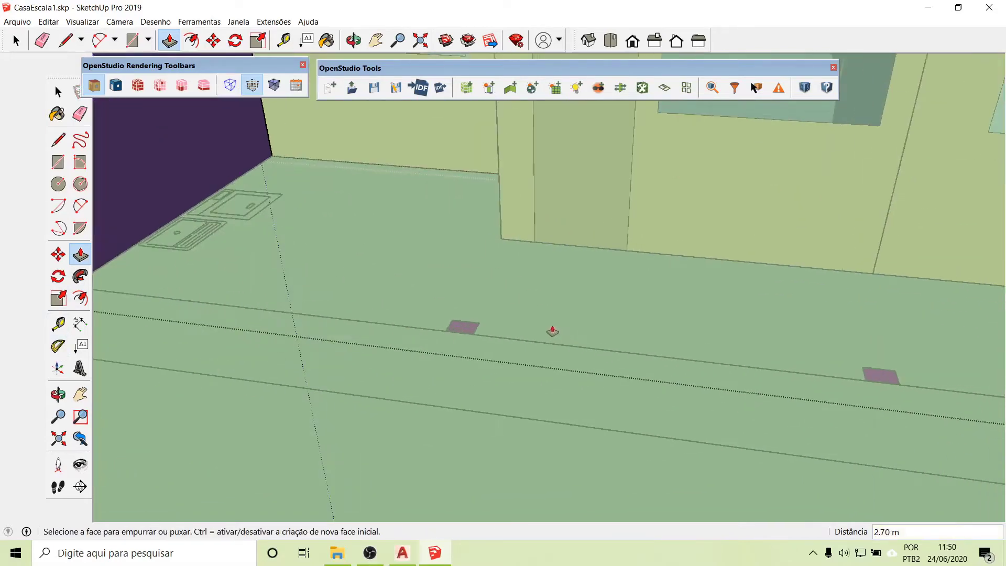
{"action": "left_click", "coordinate": [423, 328]}
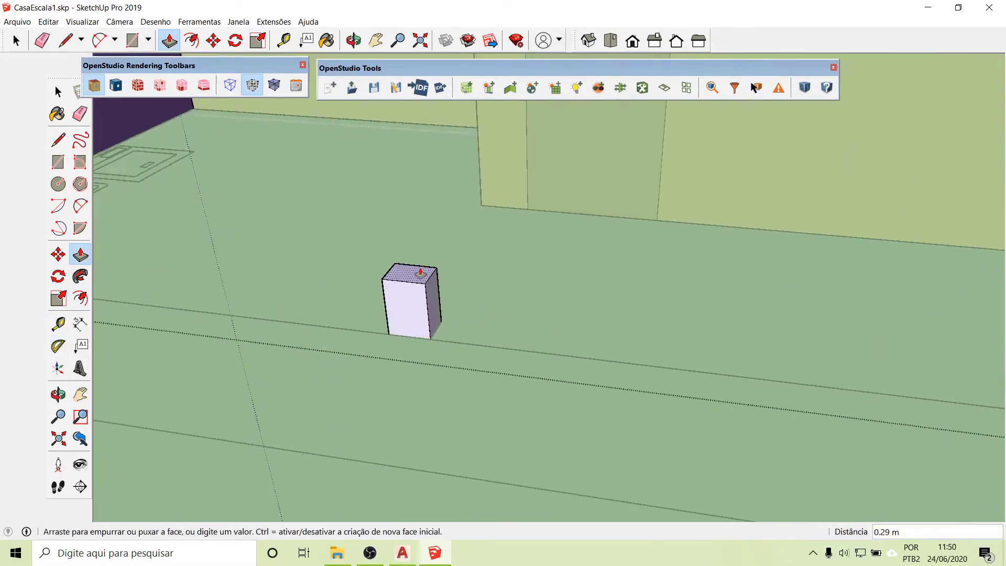
{"action": "type", "text": "2.7"}
{"action": "key", "text": "Return"}
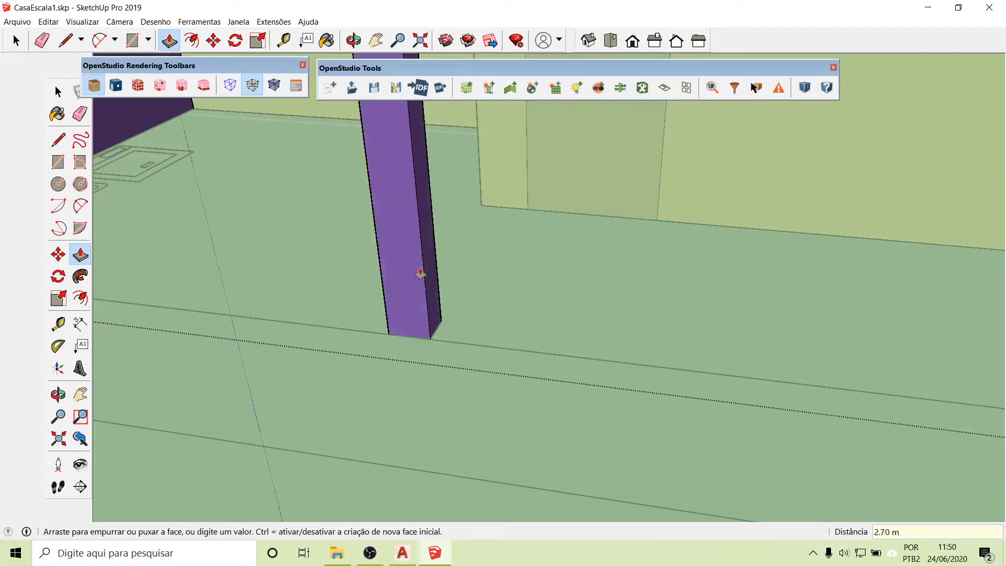
{"action": "scroll", "coordinate": [313, 301], "scroll_direction": "down", "scroll_amount": 3}
{"action": "scroll", "coordinate": [472, 357], "scroll_direction": "up", "scroll_amount": 3}
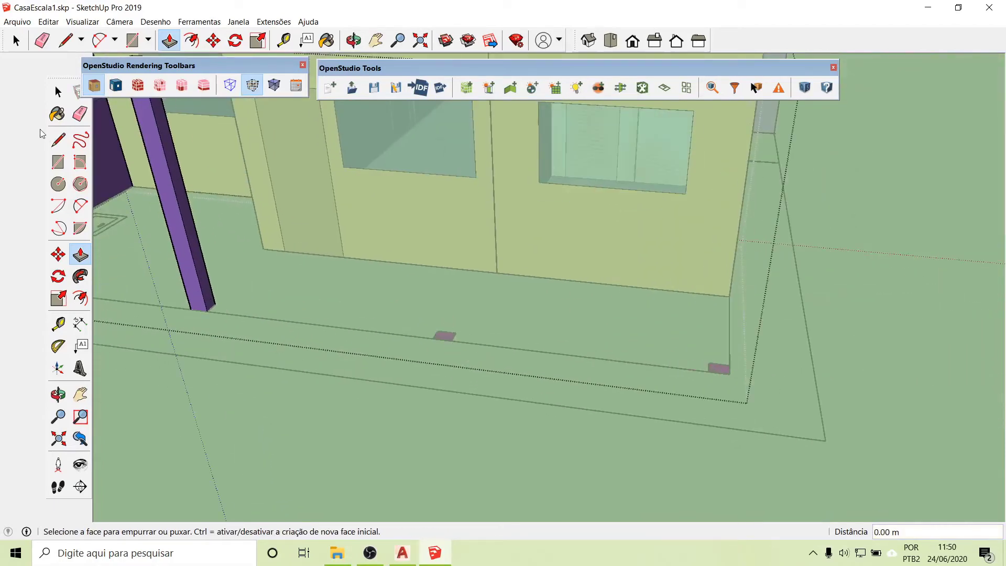
{"action": "left_click", "coordinate": [58, 91]}
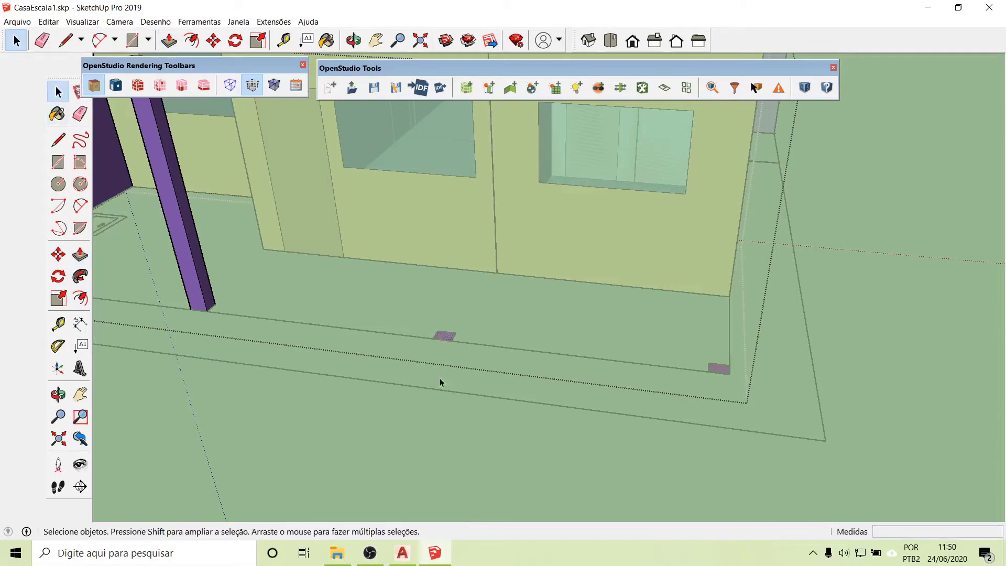
{"action": "left_click", "coordinate": [436, 408]}
{"action": "double_click", "coordinate": [443, 336]}
{"action": "double_click", "coordinate": [444, 336]}
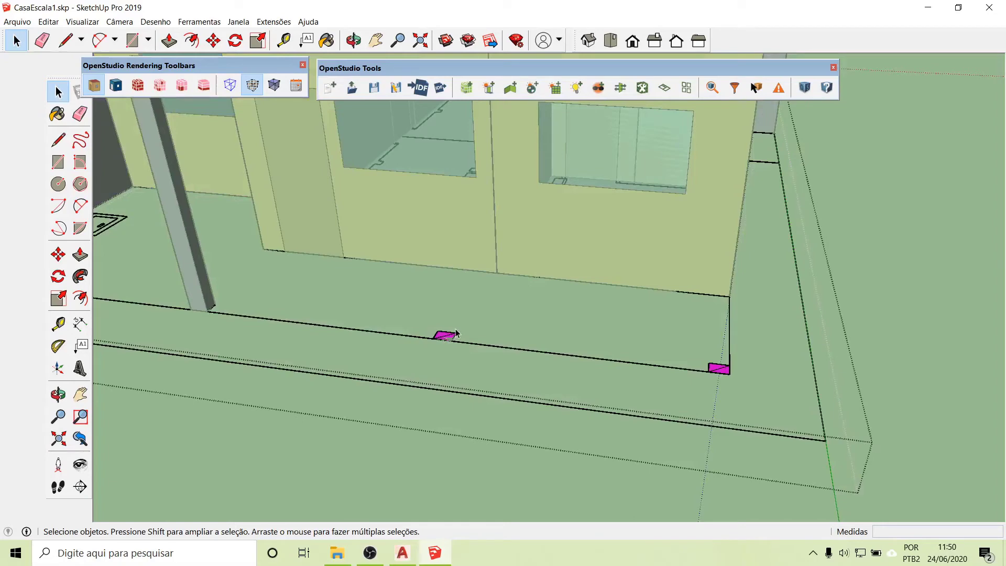
{"action": "scroll", "coordinate": [407, 382], "scroll_direction": "down", "scroll_amount": 5}
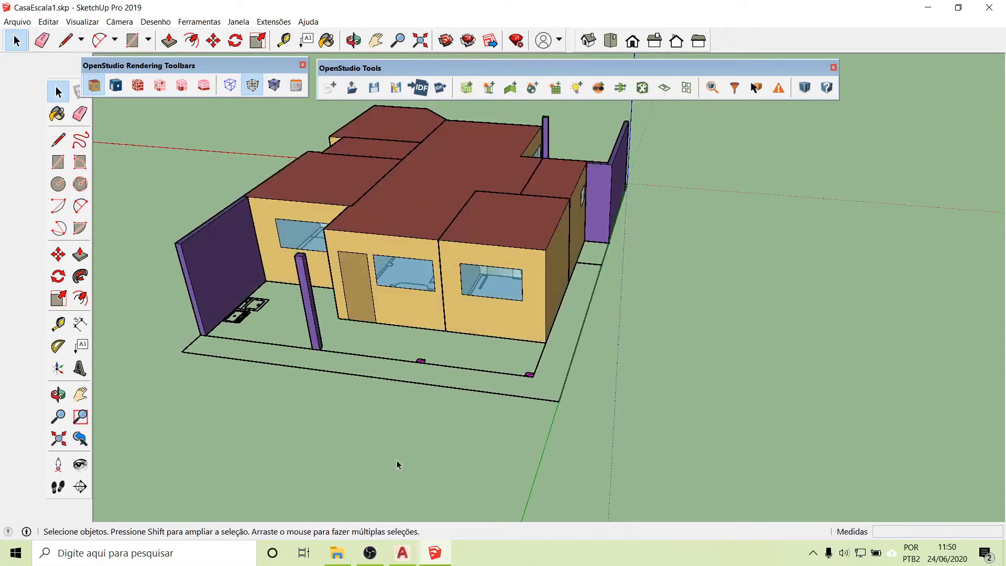
{"action": "scroll", "coordinate": [414, 361], "scroll_direction": "up", "scroll_amount": 8}
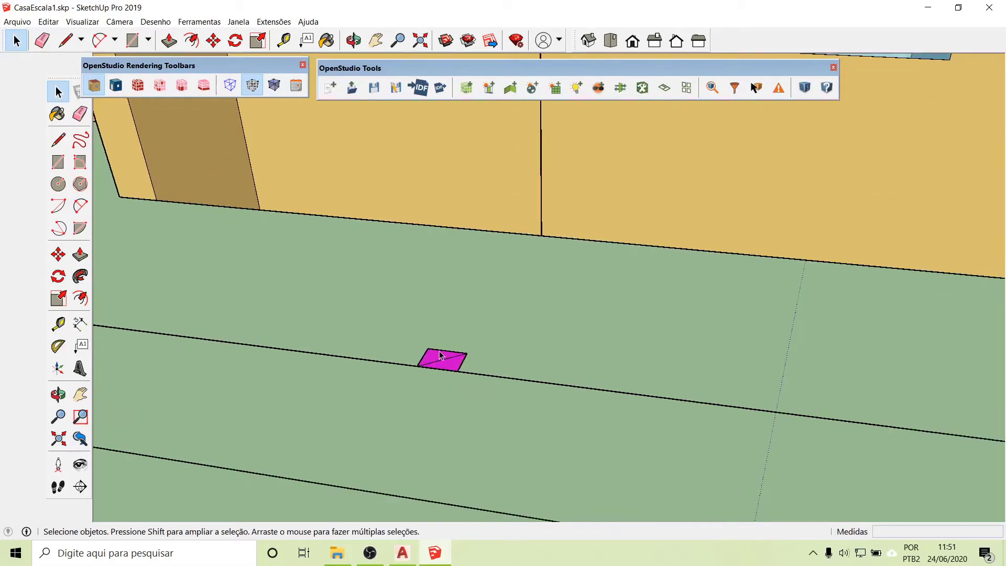
{"action": "scroll", "coordinate": [413, 362], "scroll_direction": "down", "scroll_amount": 8}
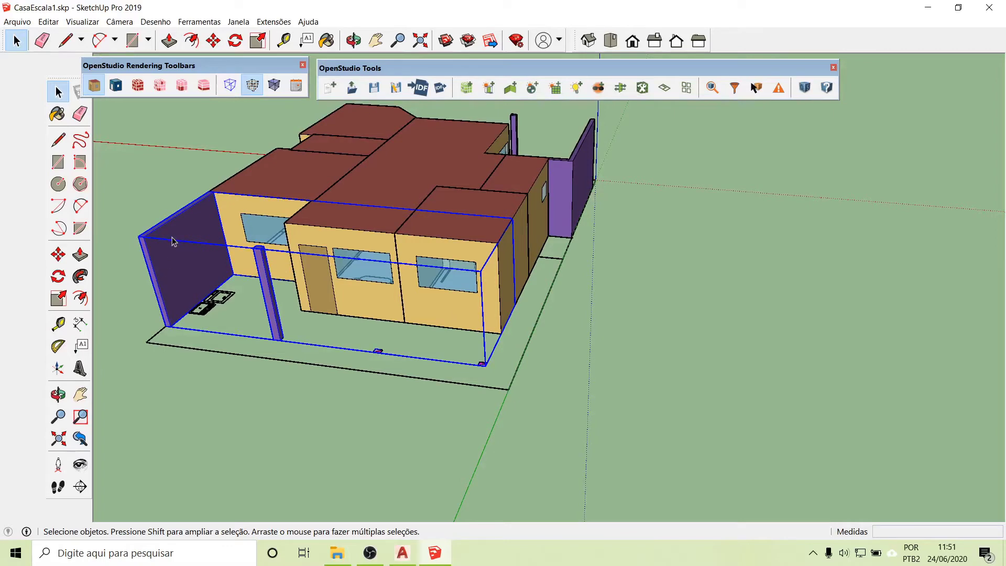
{"action": "double_click", "coordinate": [177, 279]}
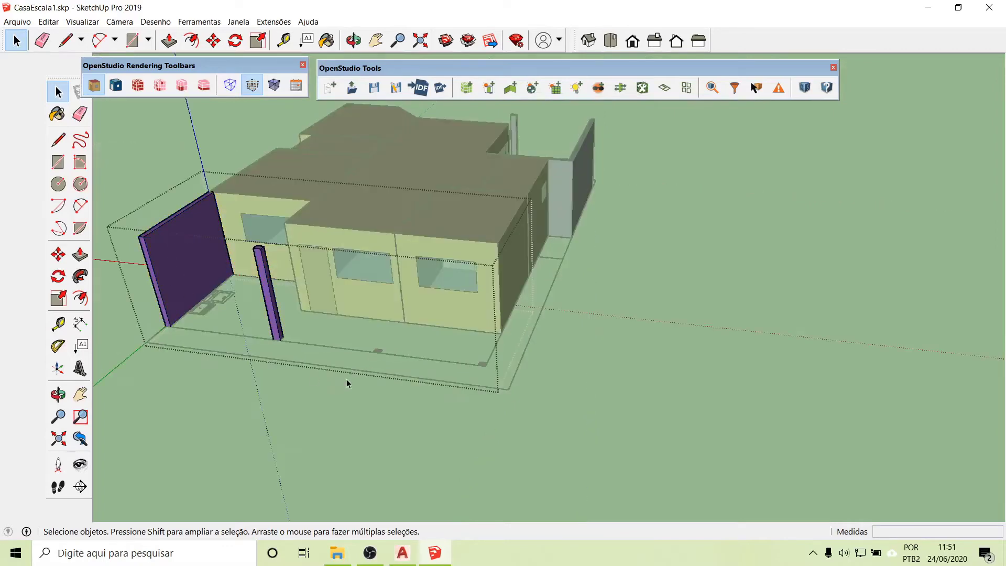
- Extrude the middle pillar's footprint in front of the house upward by 2.70 m
{"action": "scroll", "coordinate": [382, 353], "scroll_direction": "up", "scroll_amount": 6}
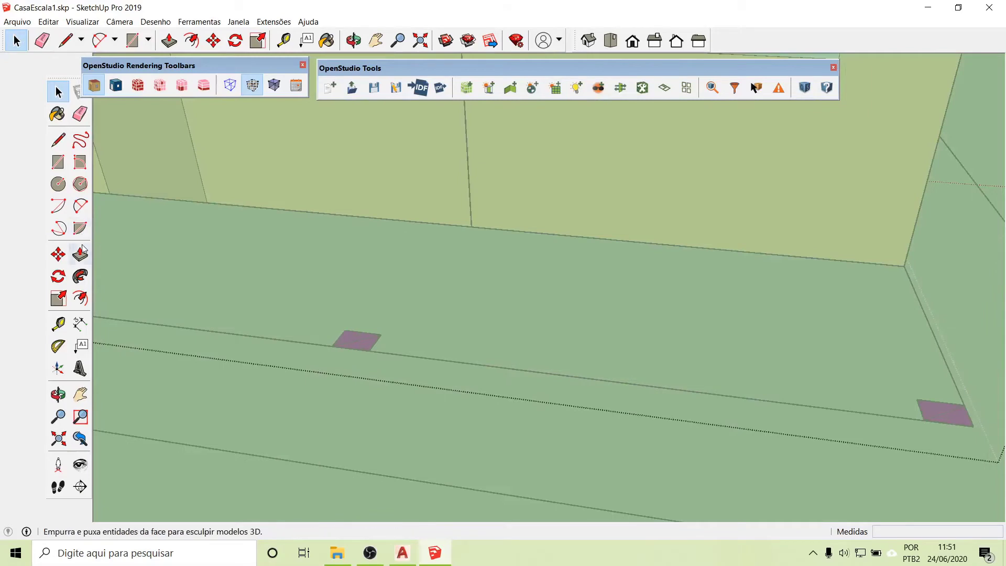
{"action": "left_click", "coordinate": [80, 255]}
{"action": "left_click", "coordinate": [350, 338]}
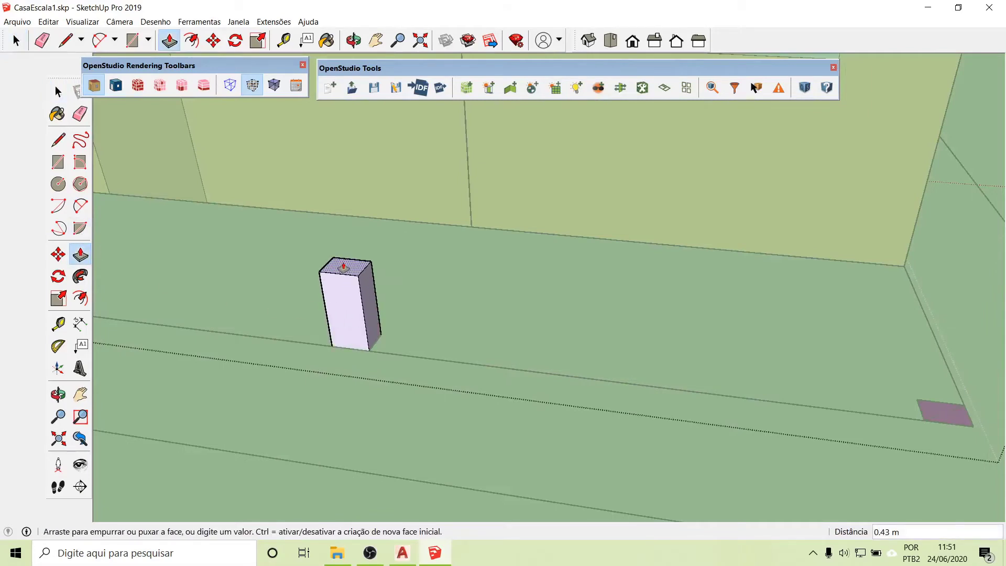
{"action": "type", "text": "2.70"}
{"action": "key", "text": "Return"}
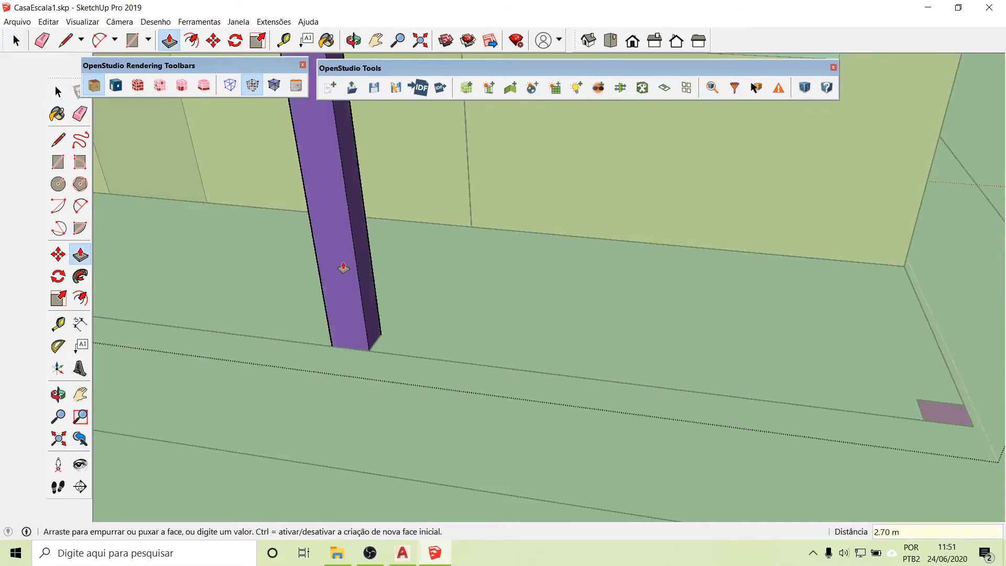
- Pull the corner pillar's footprint partway up by eye with Push/Pull
{"action": "scroll", "coordinate": [223, 331], "scroll_direction": "down", "scroll_amount": 5}
{"action": "scroll", "coordinate": [653, 377], "scroll_direction": "up", "scroll_amount": 3}
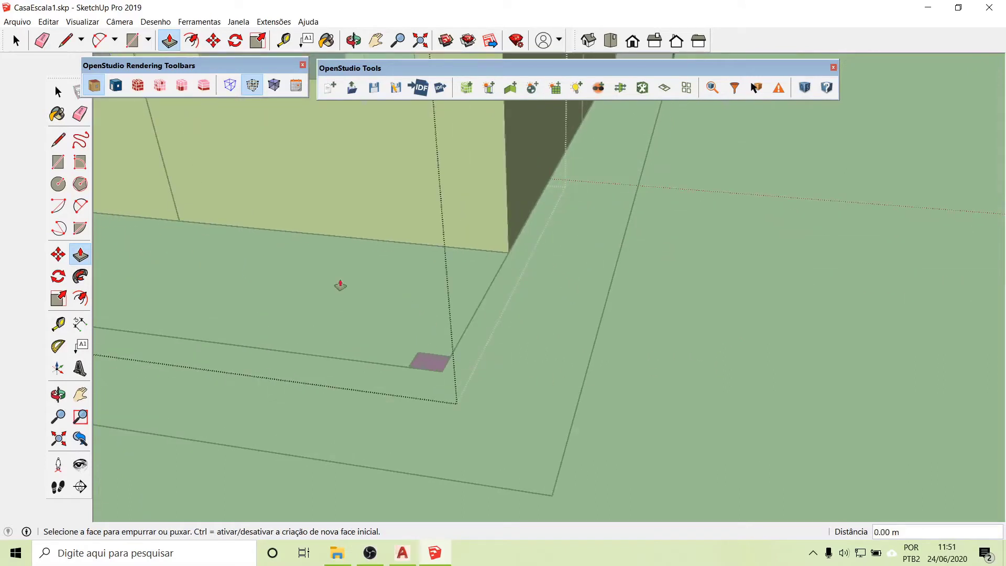
{"action": "left_click", "coordinate": [57, 93]}
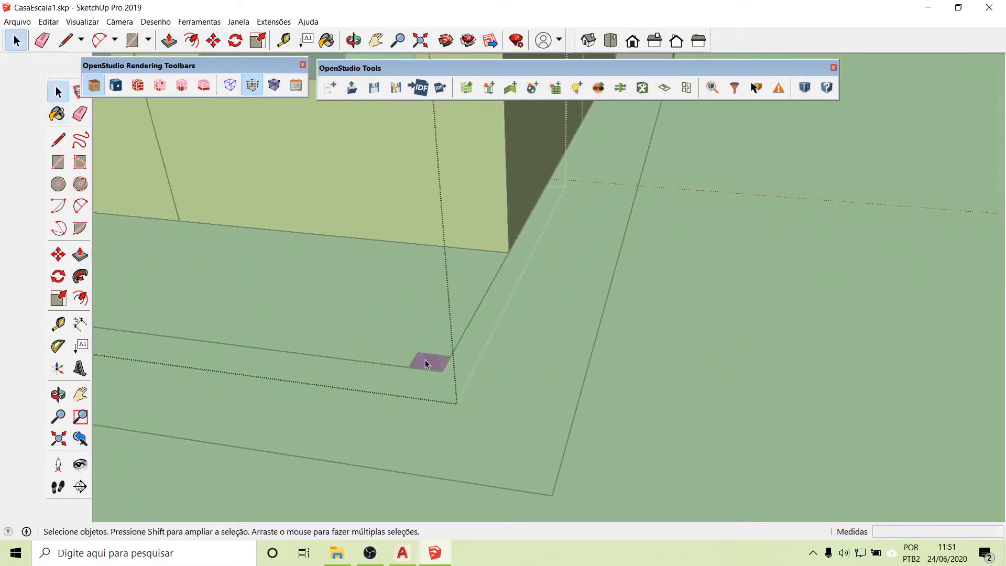
{"action": "left_click", "coordinate": [80, 254]}
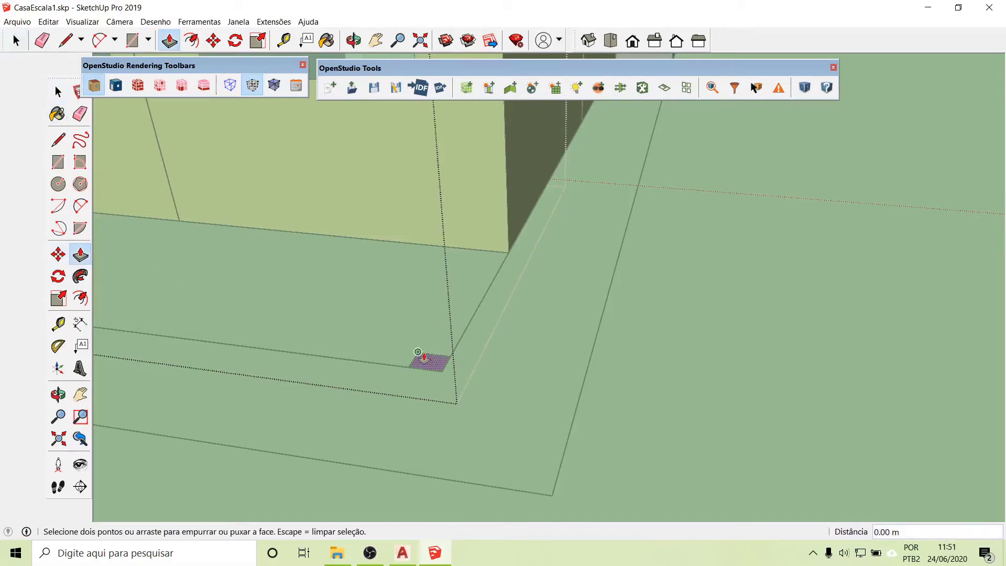
{"action": "left_click", "coordinate": [419, 356]}
{"action": "left_click", "coordinate": [425, 308]}
{"action": "left_click", "coordinate": [423, 307]}
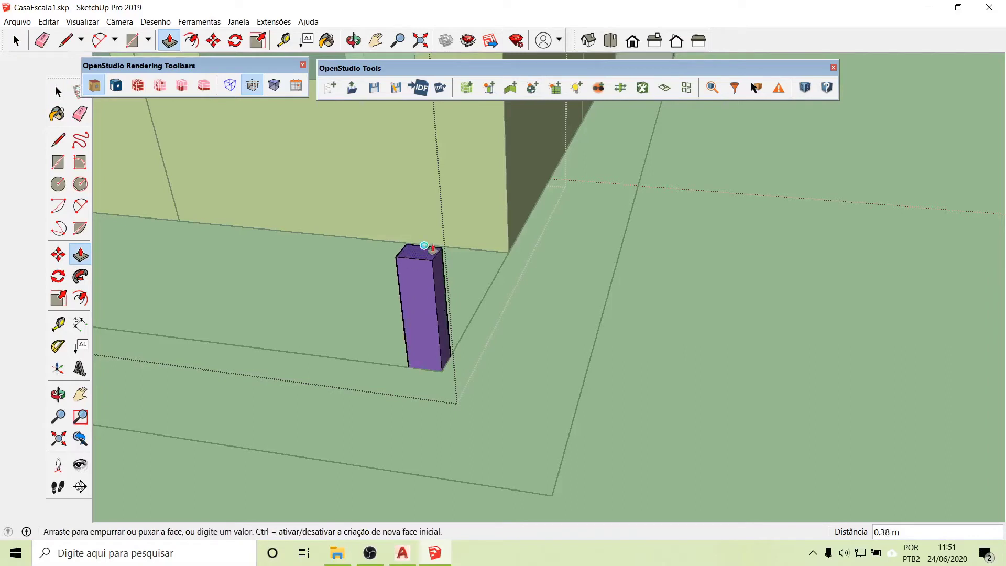
{"action": "left_click", "coordinate": [425, 242]}
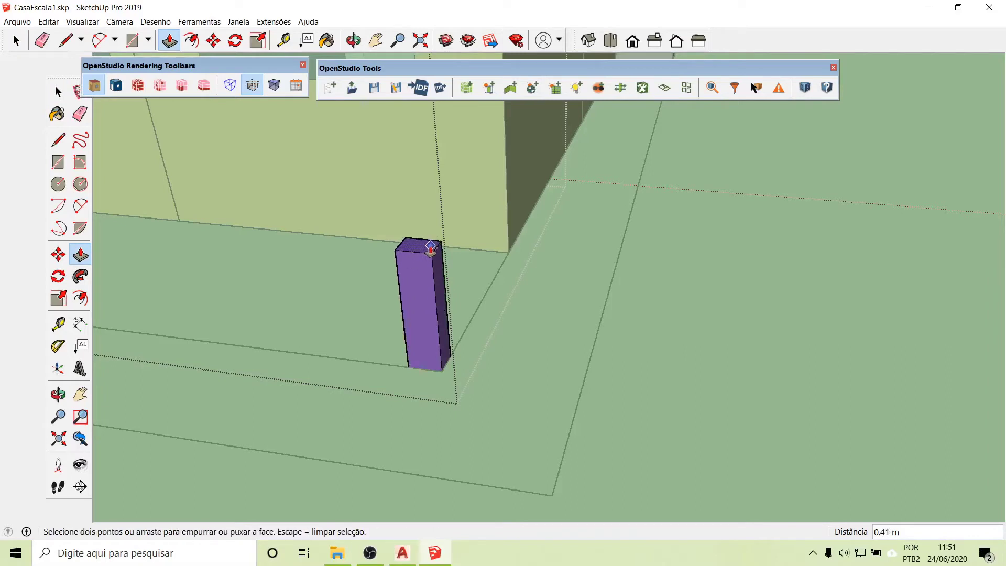
{"action": "key", "text": "Escape"}
- Raise the corner pillar by 2.36 m to the top endpoint of the middle pillar and leave the group
{"action": "left_click", "coordinate": [426, 310]}
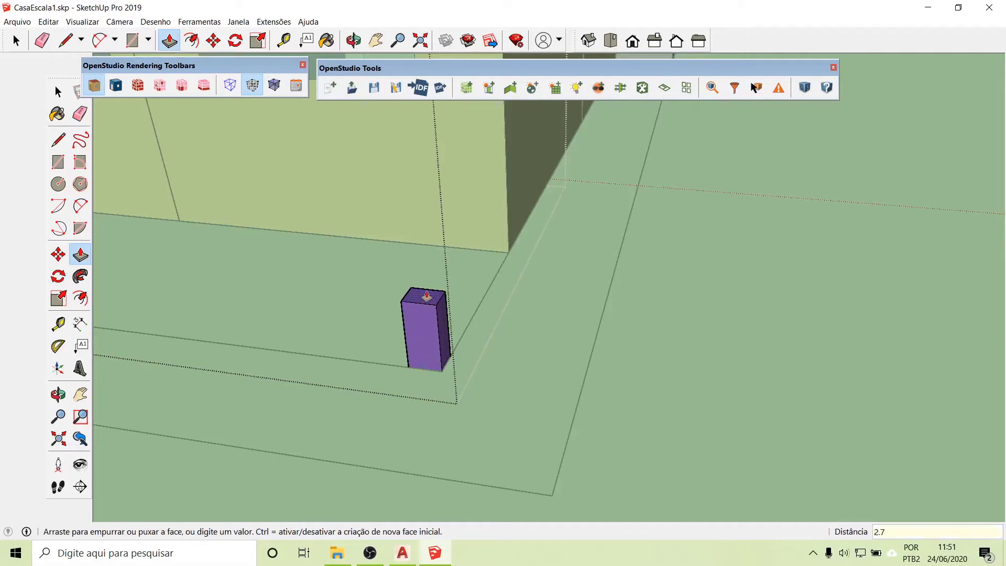
{"action": "scroll", "coordinate": [428, 294], "scroll_direction": "down", "scroll_amount": 5}
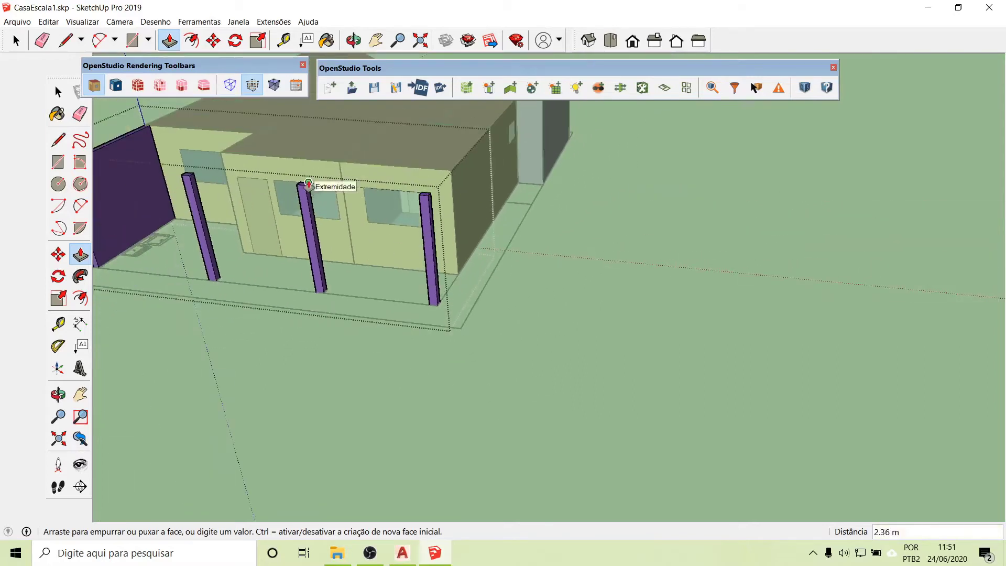
{"action": "left_click", "coordinate": [308, 184]}
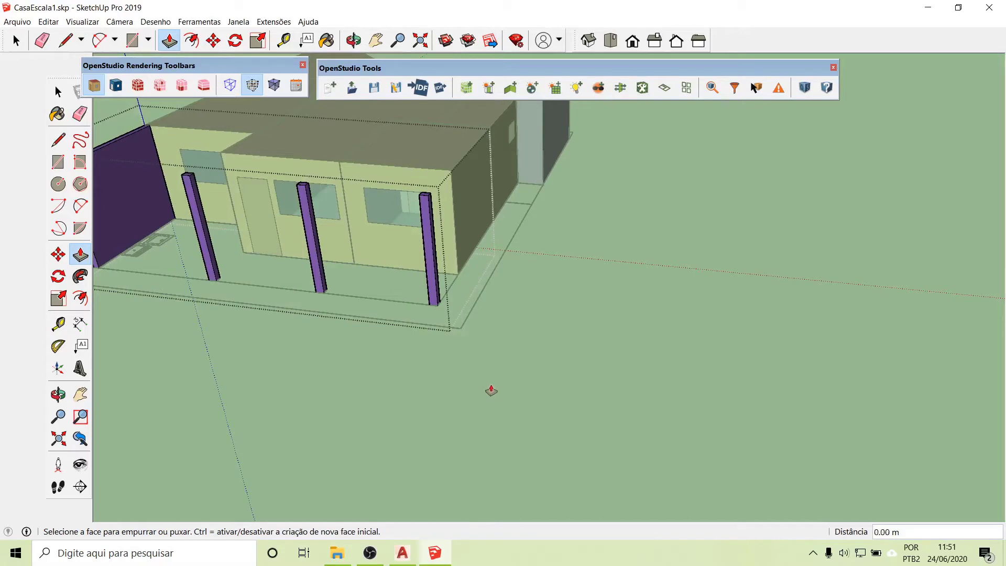
{"action": "left_click", "coordinate": [58, 92]}
{"action": "left_click", "coordinate": [306, 441]}
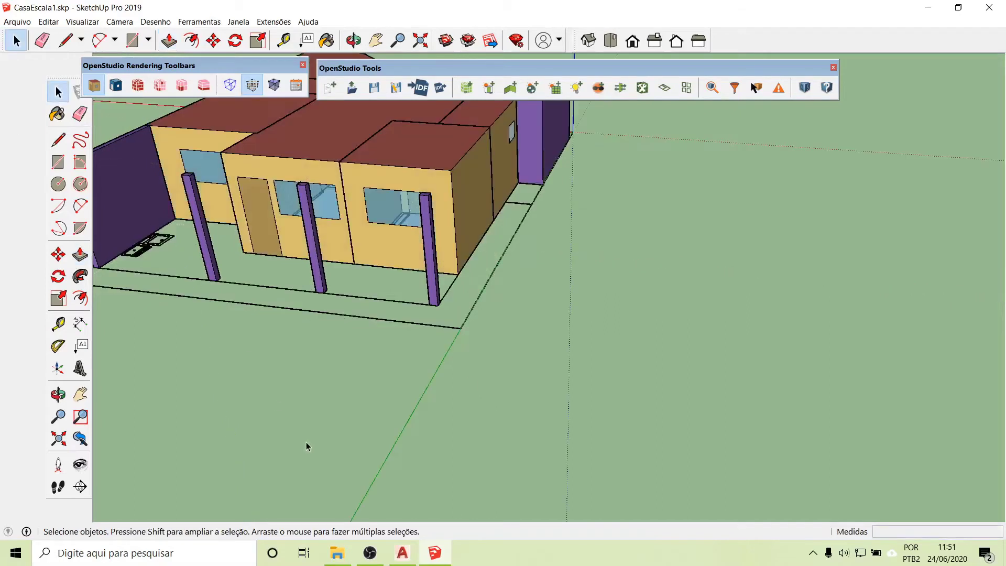
- Examine the walls and pillars around the house from all sides
{"action": "scroll", "coordinate": [553, 439], "scroll_direction": "down", "scroll_amount": 1}
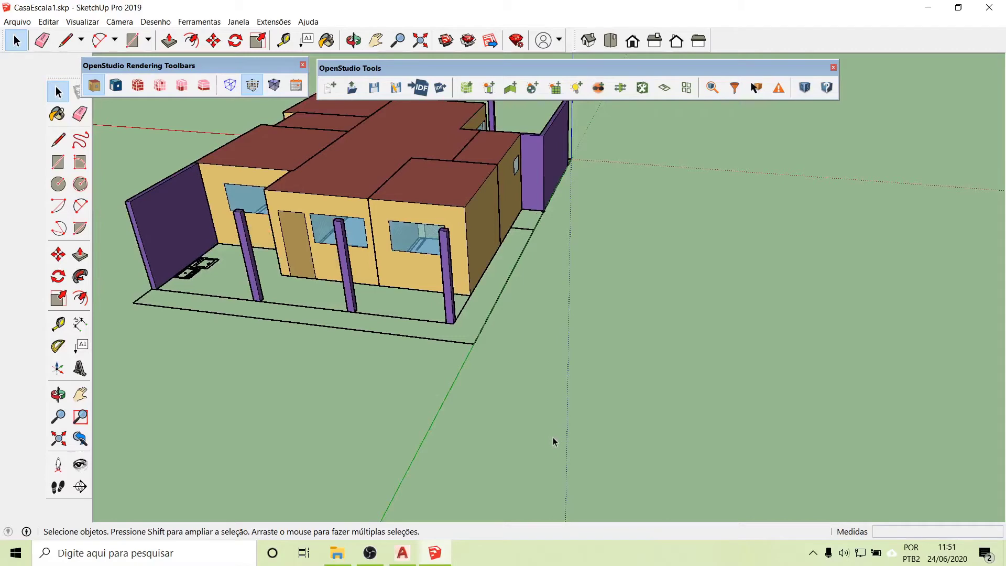
{"action": "scroll", "coordinate": [553, 437], "scroll_direction": "down", "scroll_amount": 3}
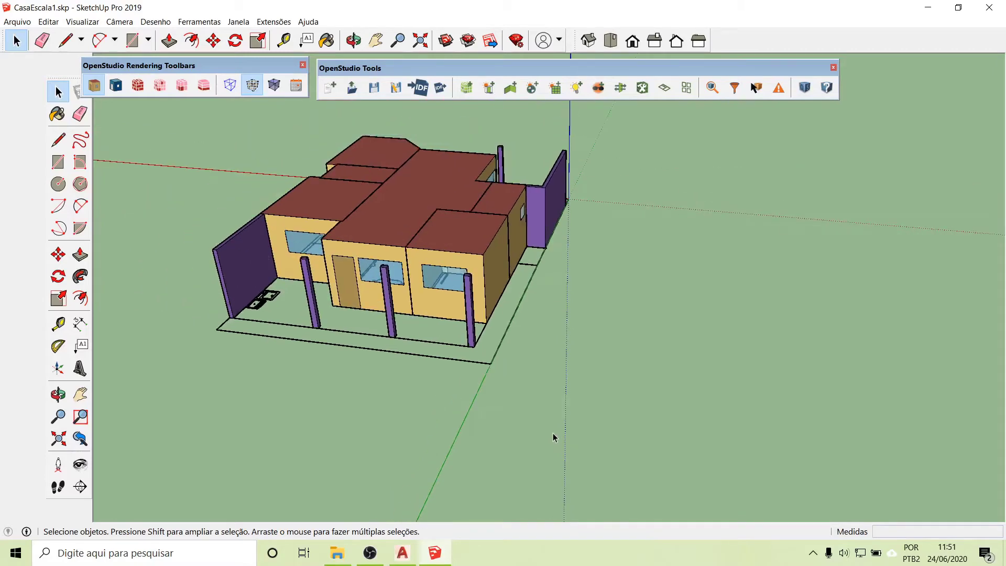
{"action": "middle_click_drag", "start_coordinate": [395, 406], "coordinate": [652, 333]}
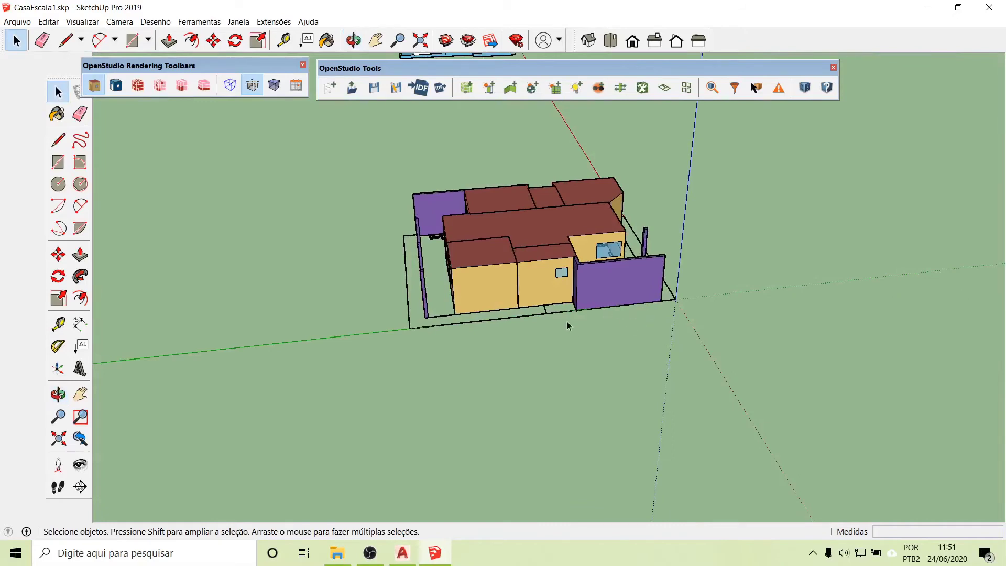
{"action": "scroll", "coordinate": [568, 325], "scroll_direction": "up", "scroll_amount": 6}
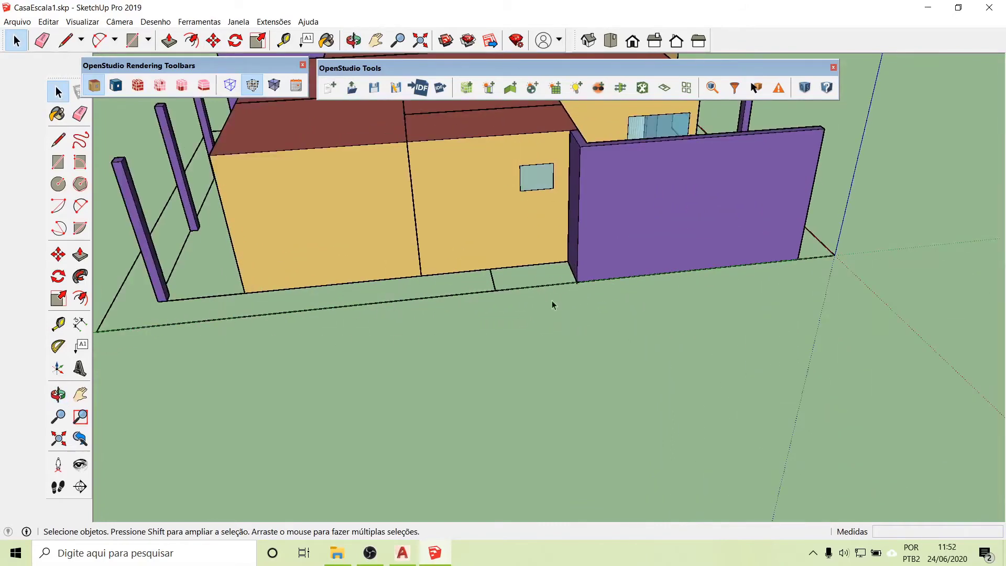
{"action": "scroll", "coordinate": [413, 396], "scroll_direction": "down", "scroll_amount": 5}
{"action": "middle_click_drag", "start_coordinate": [412, 396], "coordinate": [584, 355]}
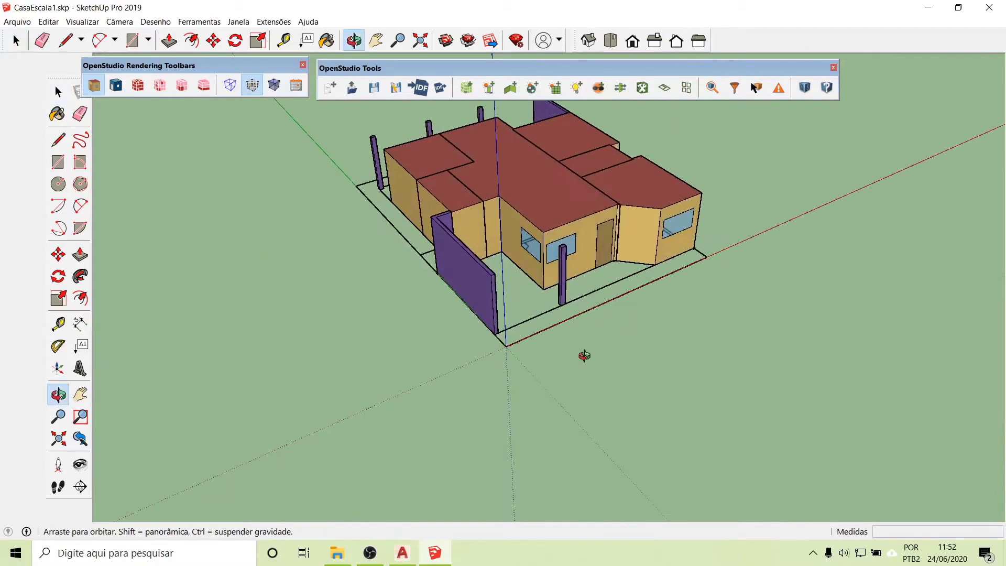
{"action": "scroll", "coordinate": [596, 346], "scroll_direction": "up", "scroll_amount": 5}
{"action": "scroll", "coordinate": [595, 346], "scroll_direction": "up", "scroll_amount": 2}
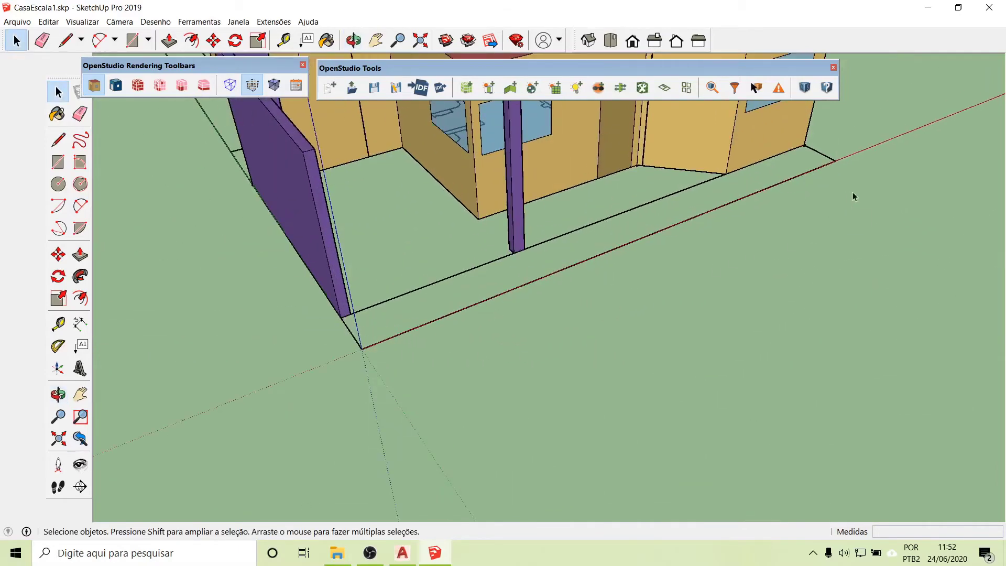
{"action": "middle_click_drag", "start_coordinate": [853, 197], "coordinate": [236, 302]}
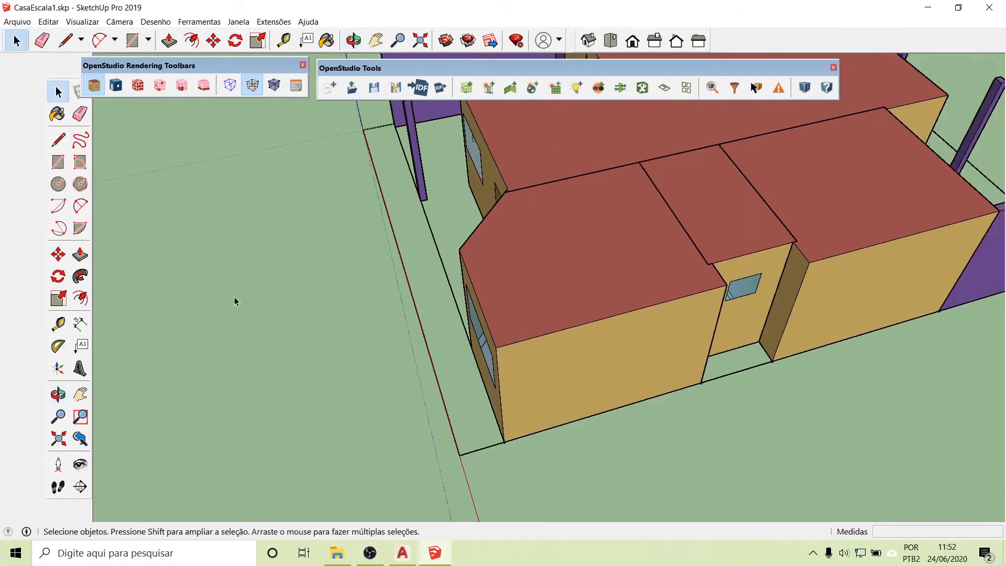
{"action": "scroll", "coordinate": [770, 356], "scroll_direction": "down", "scroll_amount": 1}
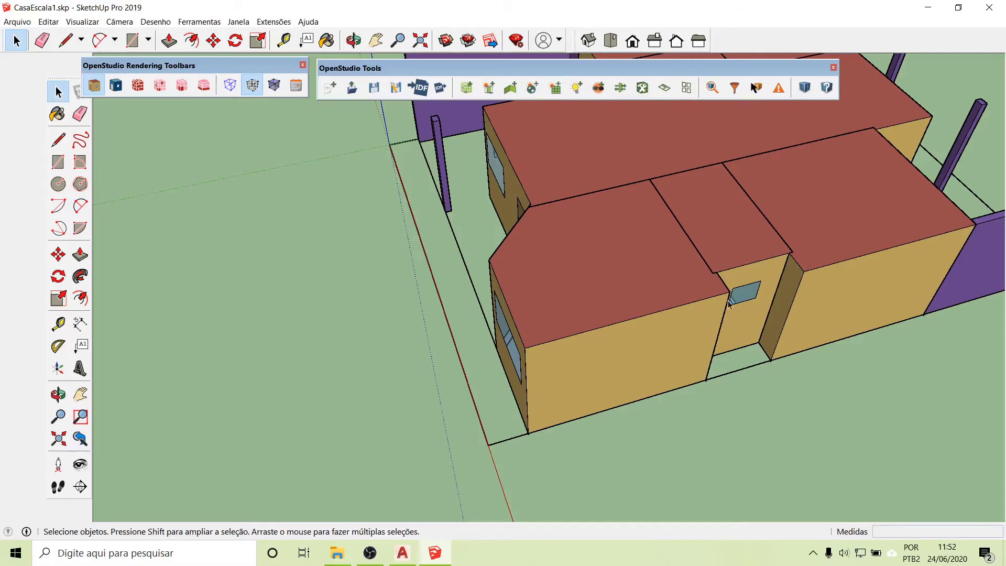
{"action": "scroll", "coordinate": [730, 304], "scroll_direction": "down", "scroll_amount": 4}
{"action": "middle_click_drag", "start_coordinate": [652, 337], "coordinate": [656, 258]}
{"action": "scroll", "coordinate": [492, 208], "scroll_direction": "up", "scroll_amount": 2}
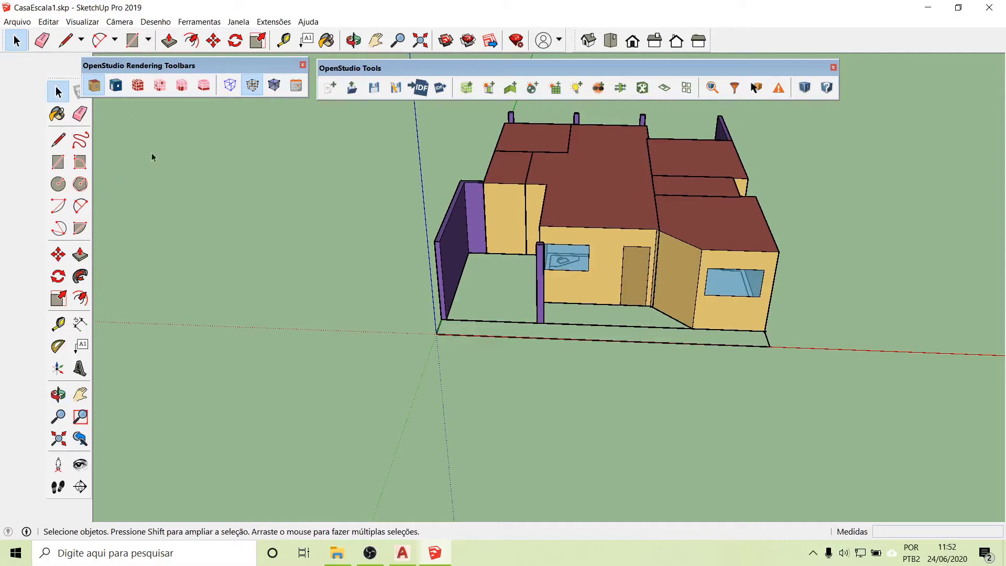
- Create a new OpenStudio space with its origin at the top outer front corner of the purple side wall and open it for editing
{"action": "left_click", "coordinate": [466, 87]}
{"action": "scroll", "coordinate": [440, 227], "scroll_direction": "up", "scroll_amount": 3}
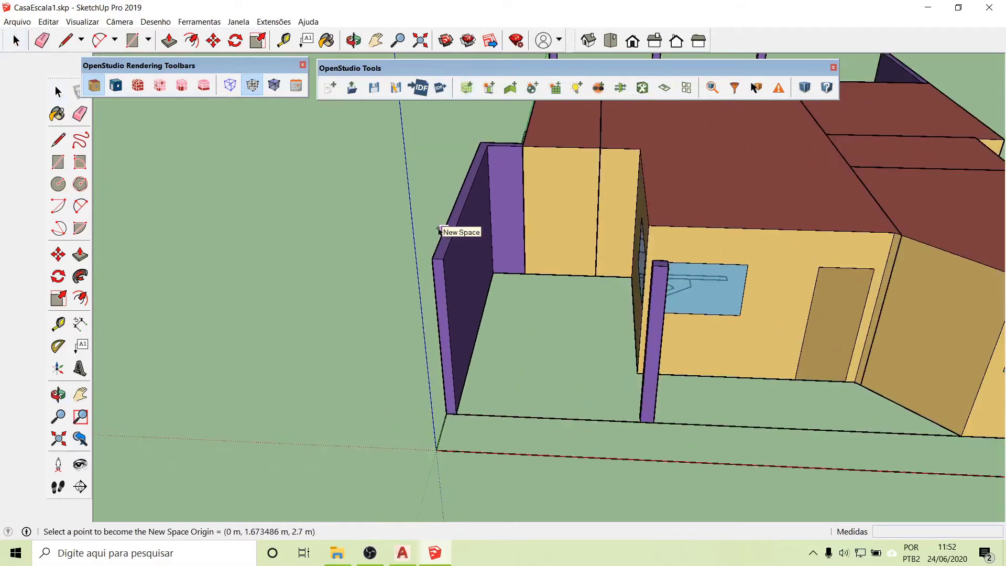
{"action": "scroll", "coordinate": [410, 238], "scroll_direction": "down", "scroll_amount": 3}
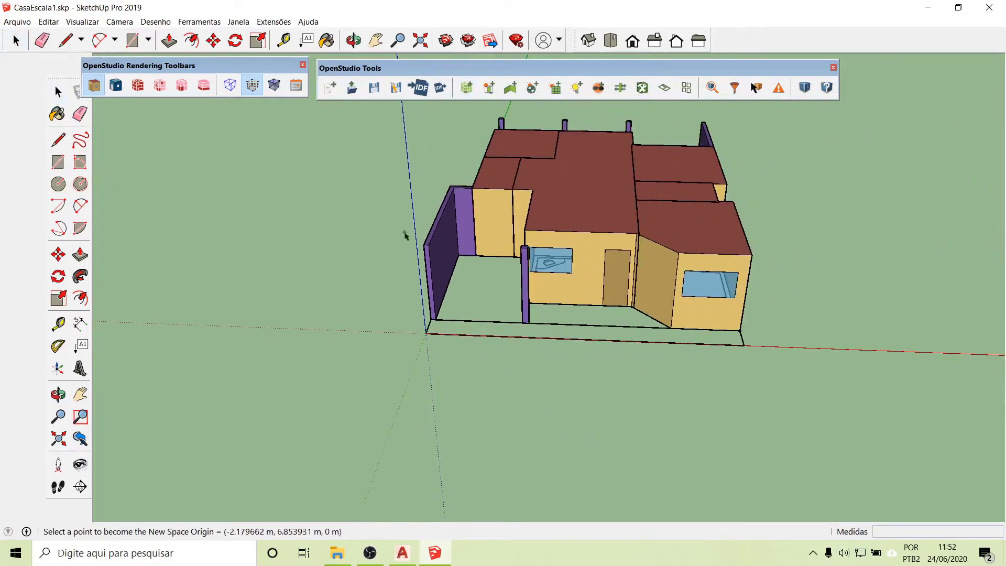
{"action": "scroll", "coordinate": [422, 230], "scroll_direction": "up", "scroll_amount": 3}
{"action": "scroll", "coordinate": [428, 229], "scroll_direction": "up", "scroll_amount": 3}
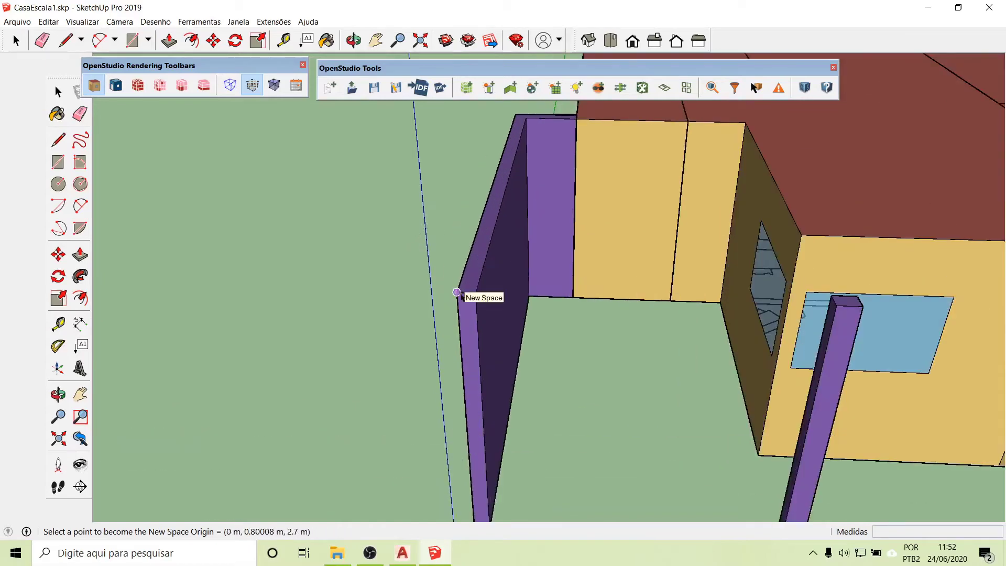
{"action": "left_click", "coordinate": [460, 295]}
{"action": "double_click", "coordinate": [406, 273]}
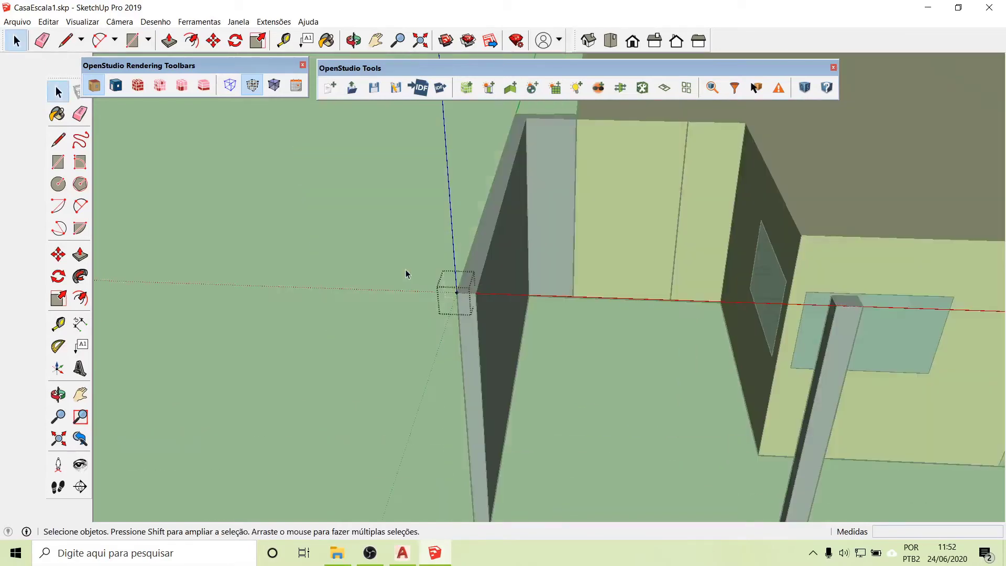
- Draw a 9.80 m line from the space origin along the red axis to the house's opposite front top corner
{"action": "middle_click_drag", "start_coordinate": [369, 381], "coordinate": [270, 385]}
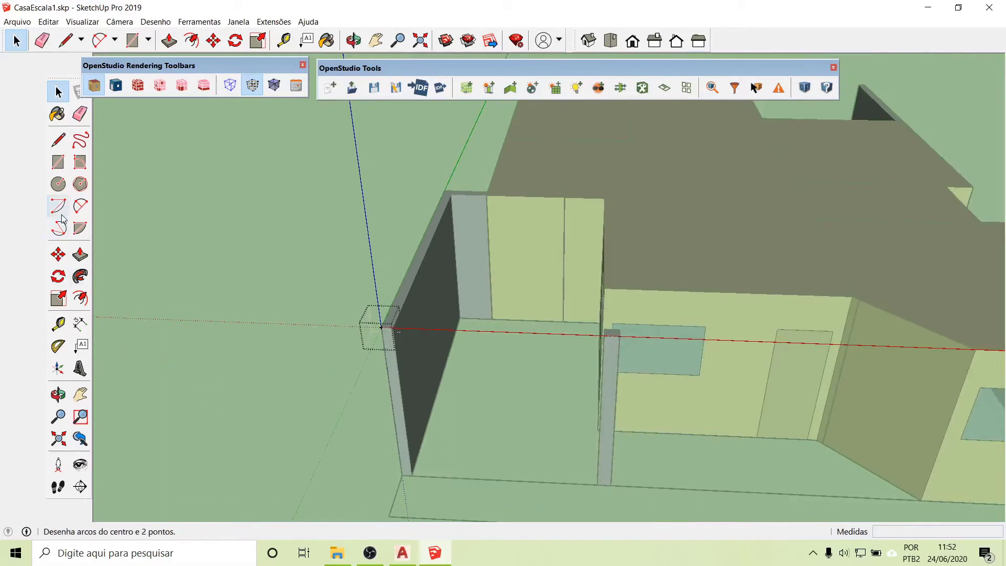
{"action": "left_click", "coordinate": [58, 140]}
{"action": "scroll", "coordinate": [432, 341], "scroll_direction": "up", "scroll_amount": 2}
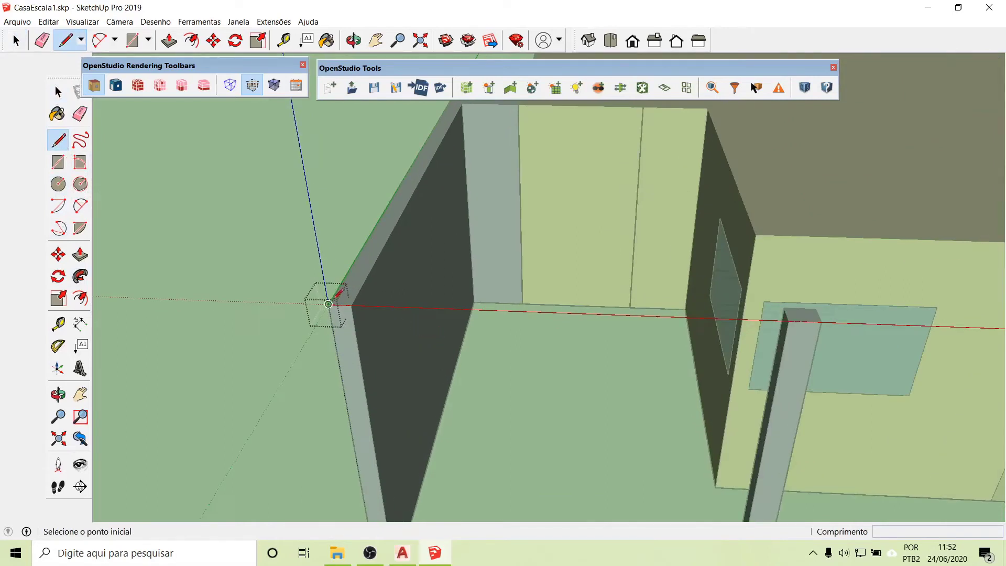
{"action": "left_click", "coordinate": [329, 304]}
{"action": "scroll", "coordinate": [262, 323], "scroll_direction": "down", "scroll_amount": 3}
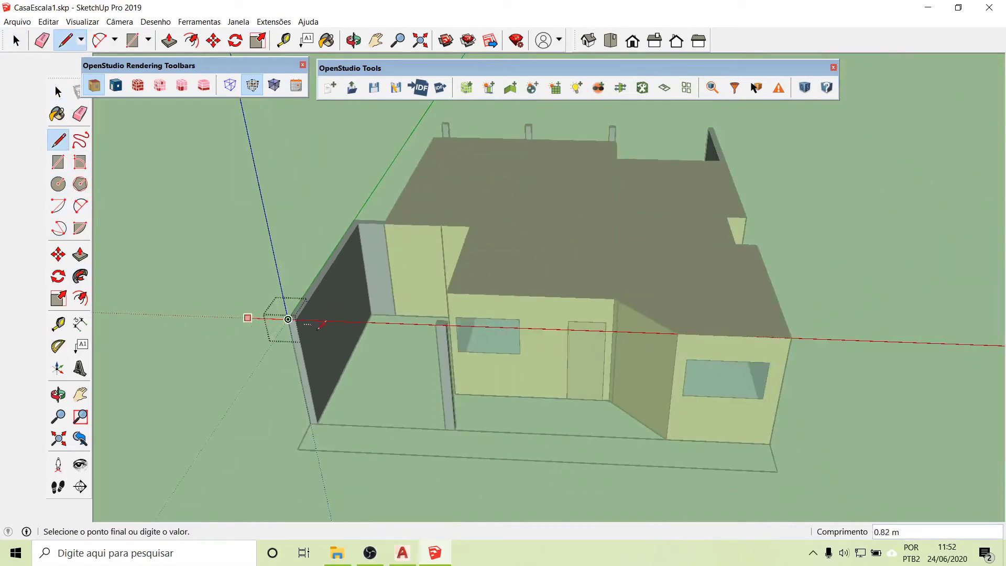
{"action": "scroll", "coordinate": [816, 330], "scroll_direction": "up", "scroll_amount": 3}
{"action": "scroll", "coordinate": [807, 329], "scroll_direction": "up", "scroll_amount": 3}
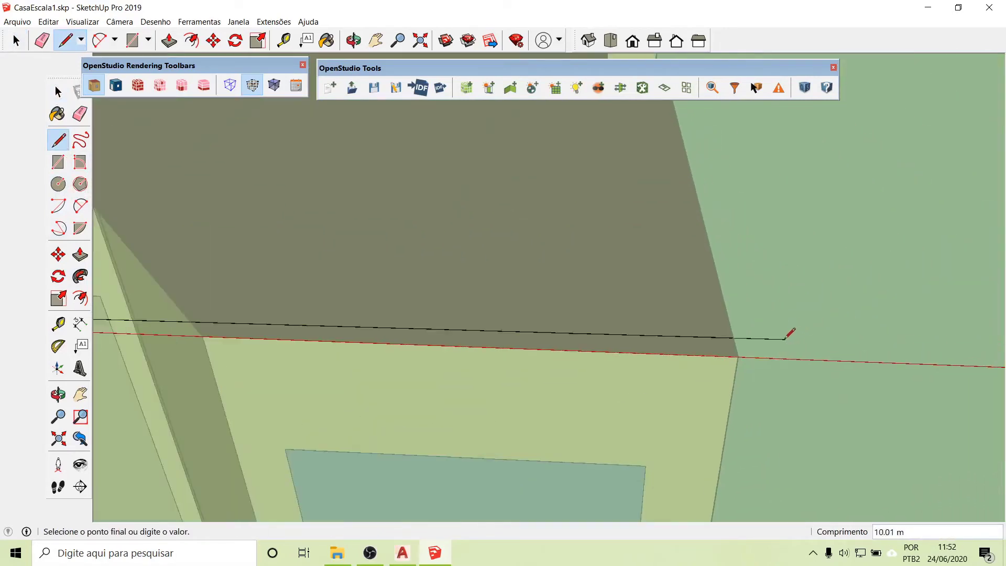
{"action": "scroll", "coordinate": [753, 352], "scroll_direction": "down", "scroll_amount": 2}
{"action": "left_click", "coordinate": [625, 387]}
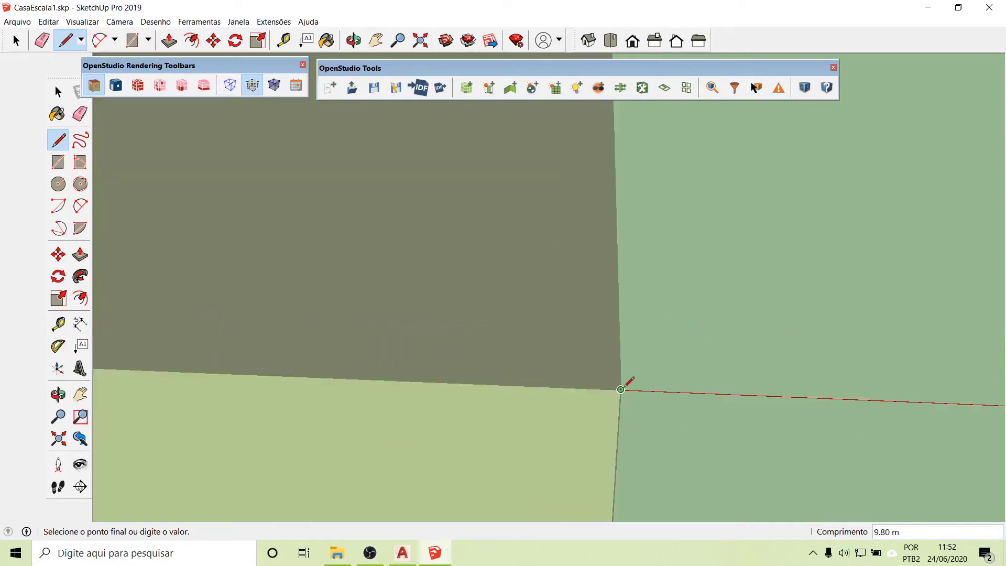
- Continue the outline 3.80 m along the side wall's top edge and around the recess to the outer corner beyond it
{"action": "scroll", "coordinate": [623, 390], "scroll_direction": "down", "scroll_amount": 3}
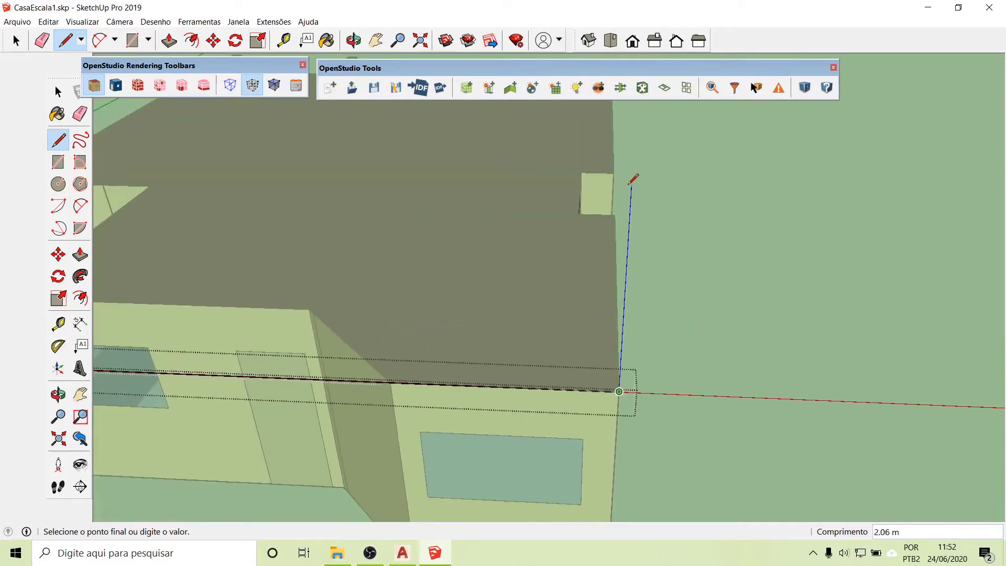
{"action": "scroll", "coordinate": [593, 206], "scroll_direction": "up", "scroll_amount": 4}
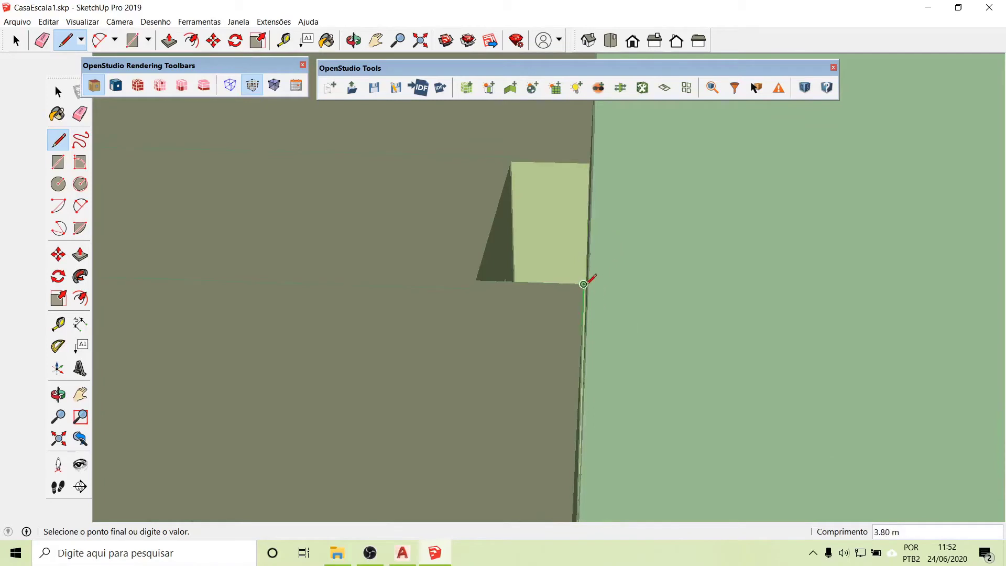
{"action": "middle_click_drag", "start_coordinate": [592, 282], "coordinate": [506, 306]}
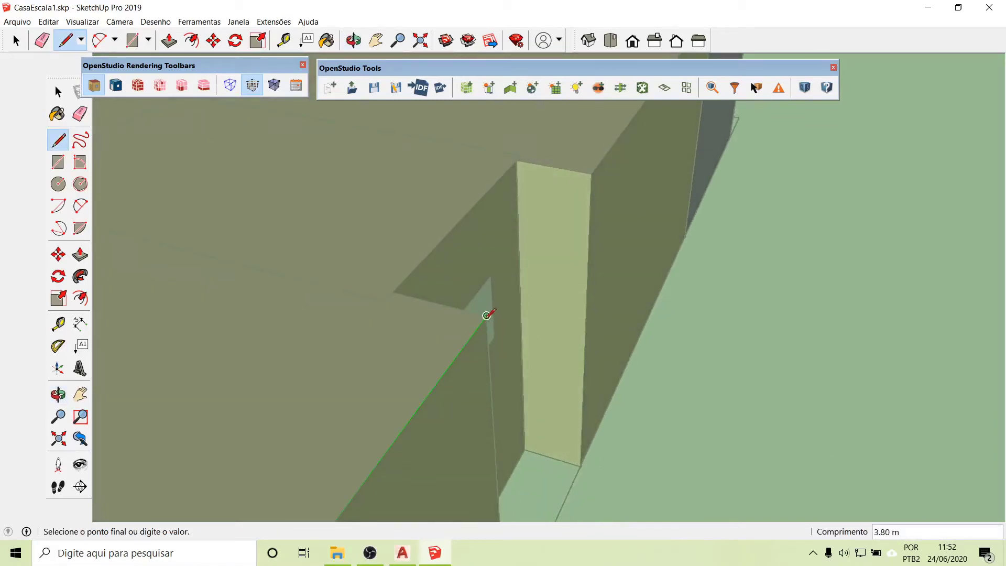
{"action": "left_click", "coordinate": [486, 315]}
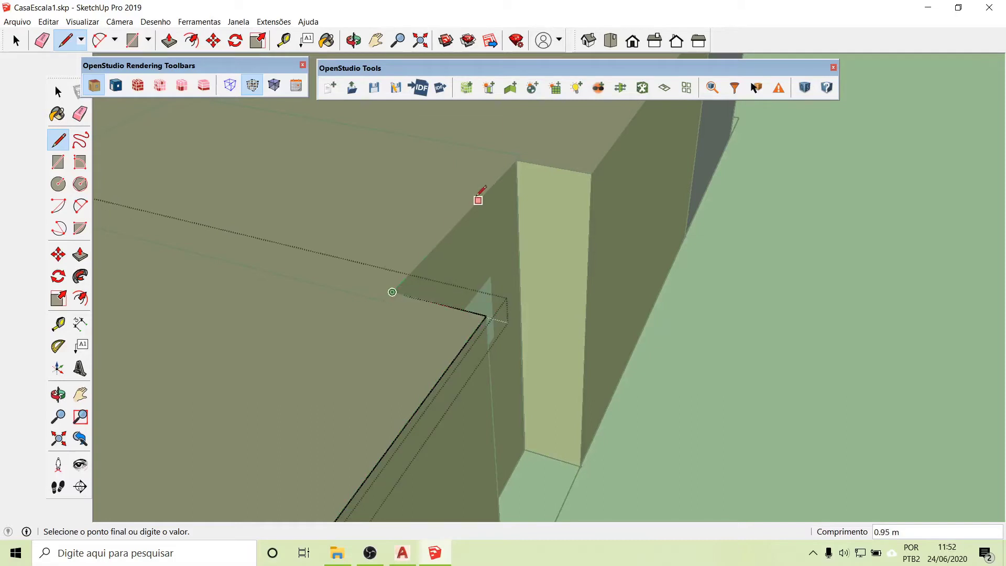
{"action": "left_click", "coordinate": [517, 160]}
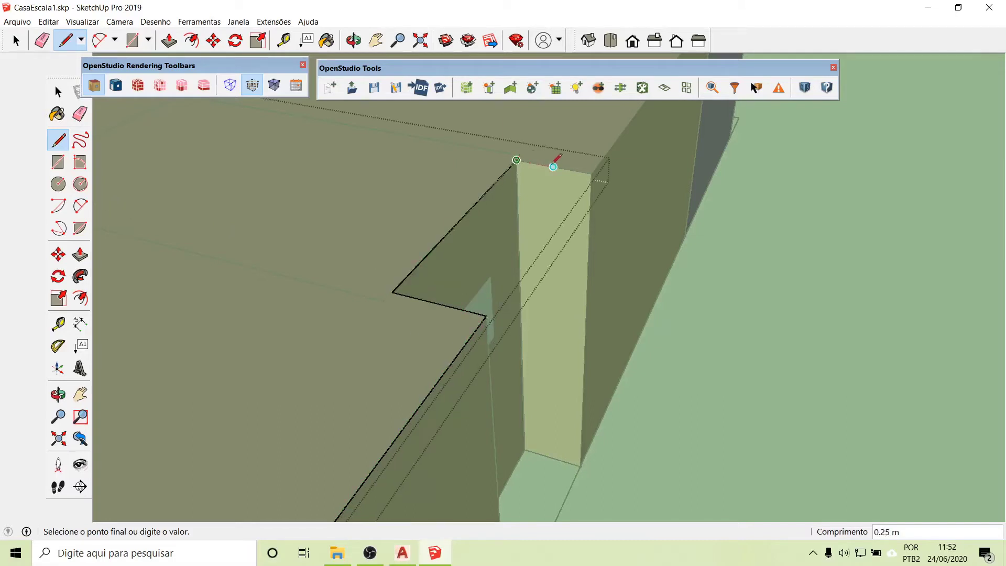
{"action": "left_click", "coordinate": [591, 173]}
- Extend the outline along the side wall's top to the outer corner at the far end of the purple wall
{"action": "scroll", "coordinate": [504, 341], "scroll_direction": "down", "scroll_amount": 5}
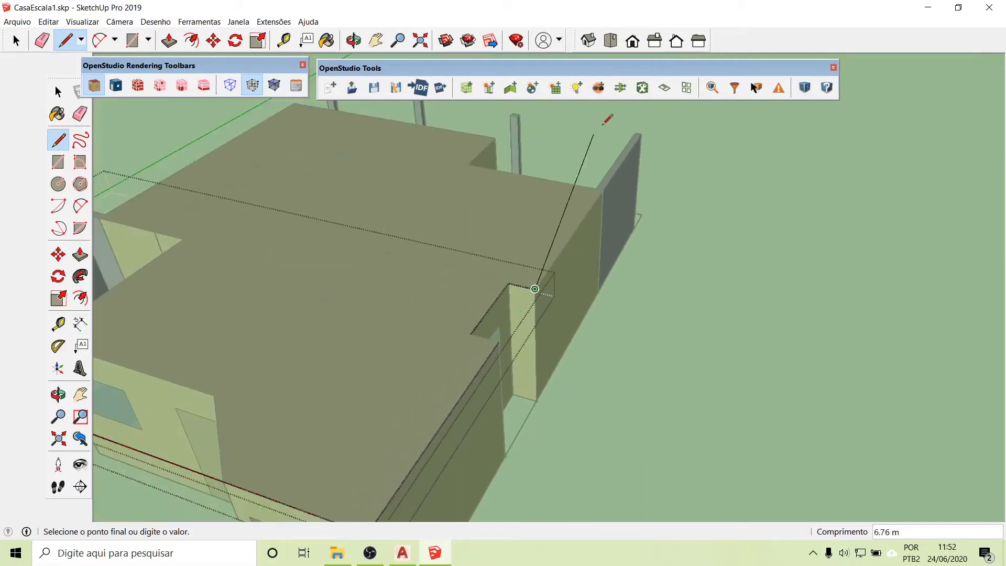
{"action": "scroll", "coordinate": [640, 113], "scroll_direction": "up", "scroll_amount": 6}
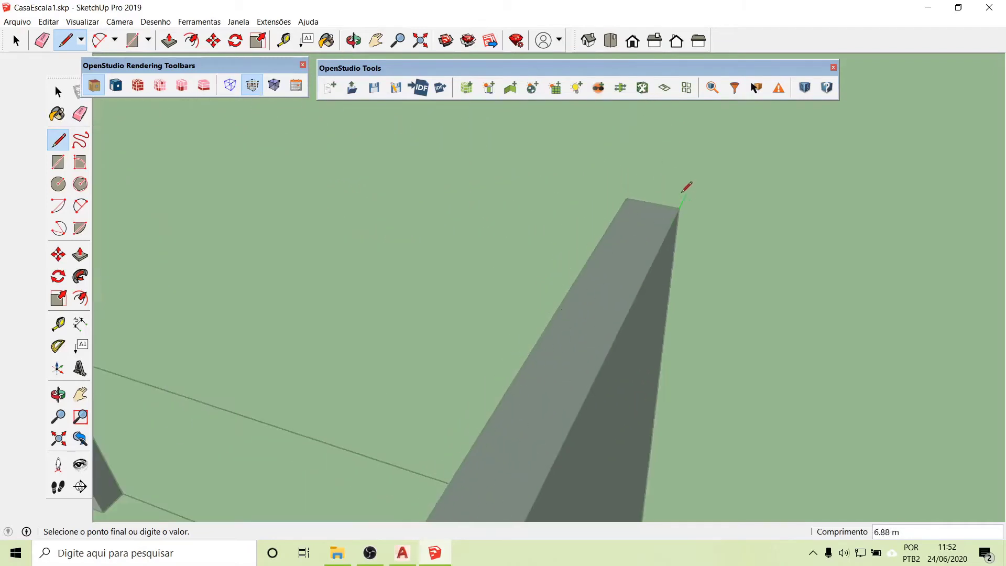
{"action": "left_click", "coordinate": [680, 207]}
- Draw the rear edge of the outline across the pillar tops to the outer corner of the last pillar
{"action": "scroll", "coordinate": [568, 288], "scroll_direction": "down", "scroll_amount": 4}
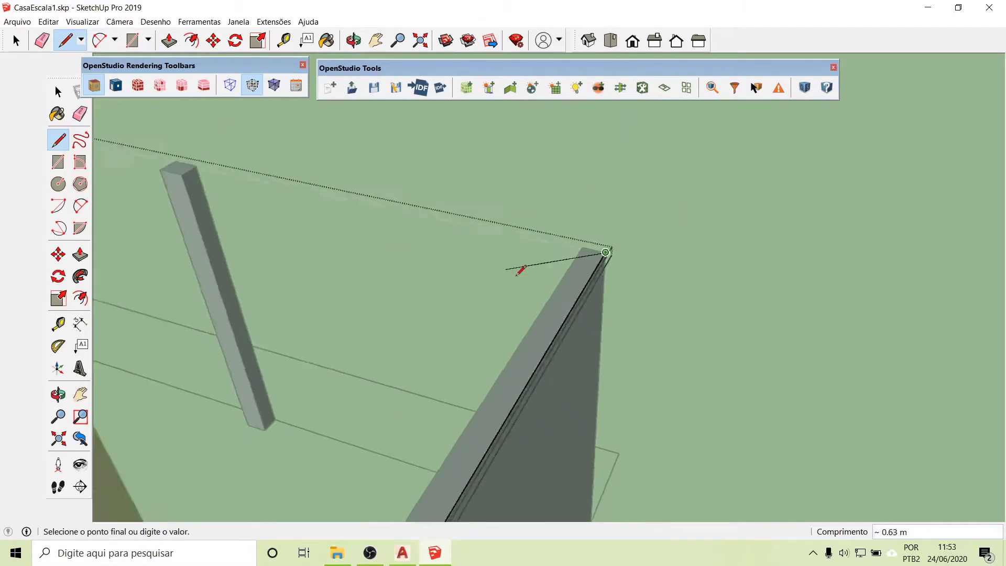
{"action": "middle_click_drag", "start_coordinate": [519, 236], "coordinate": [898, 222]}
{"action": "scroll", "coordinate": [918, 205], "scroll_direction": "down", "scroll_amount": 6}
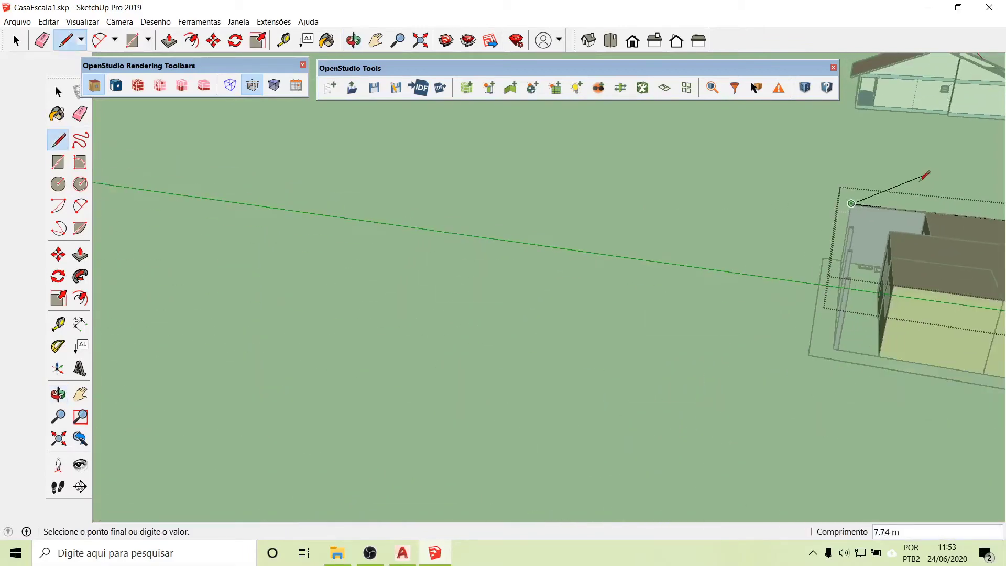
{"action": "scroll", "coordinate": [891, 242], "scroll_direction": "up", "scroll_amount": 2}
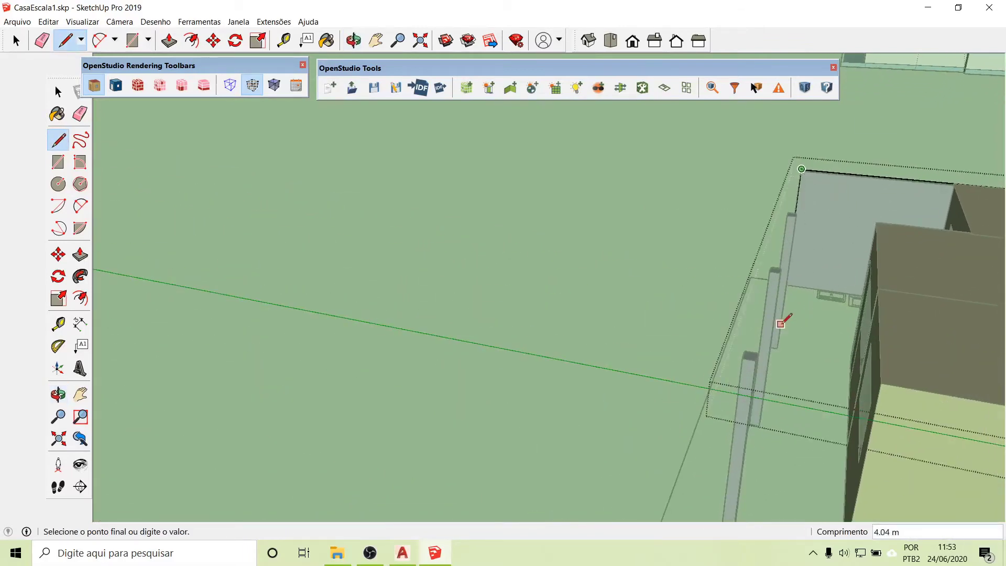
{"action": "scroll", "coordinate": [773, 328], "scroll_direction": "up", "scroll_amount": 1}
{"action": "scroll", "coordinate": [764, 334], "scroll_direction": "up", "scroll_amount": 2}
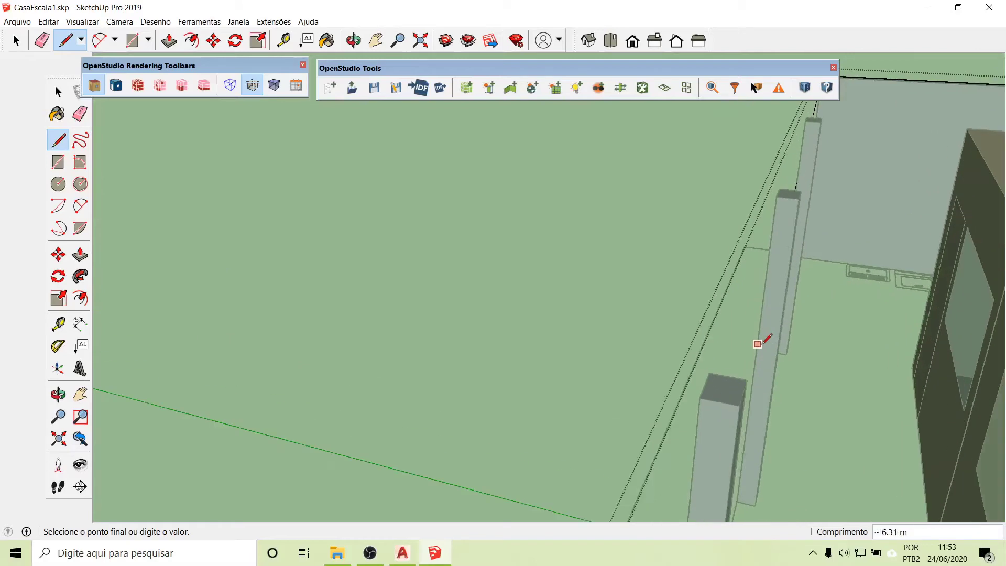
{"action": "left_click", "coordinate": [705, 394]}
- Trace the outline from the corner pillar along the house's top edge, with a 0.80 m jog out to the purple wall's outer corner
{"action": "scroll", "coordinate": [582, 347], "scroll_direction": "down", "scroll_amount": 3}
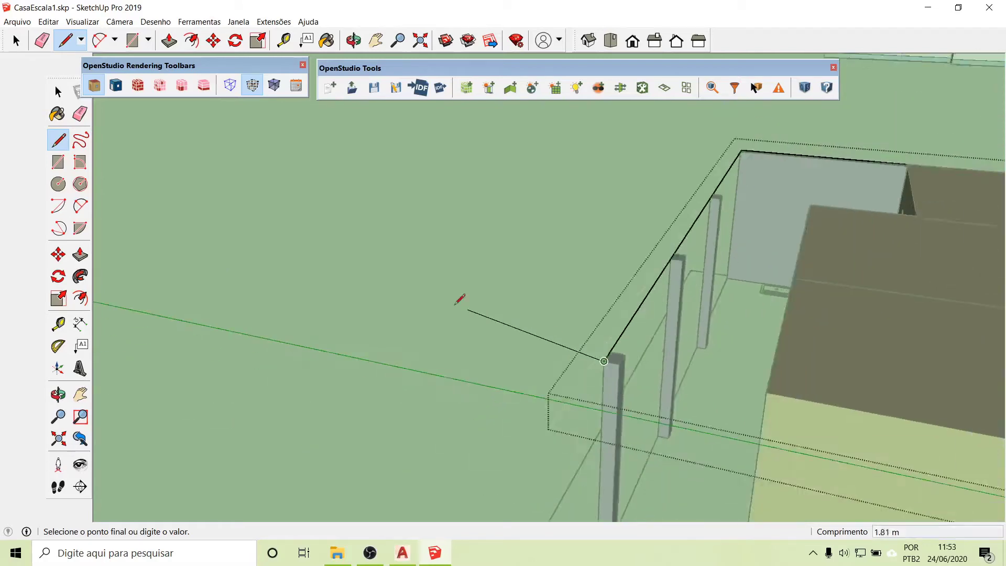
{"action": "scroll", "coordinate": [264, 252], "scroll_direction": "down", "scroll_amount": 2}
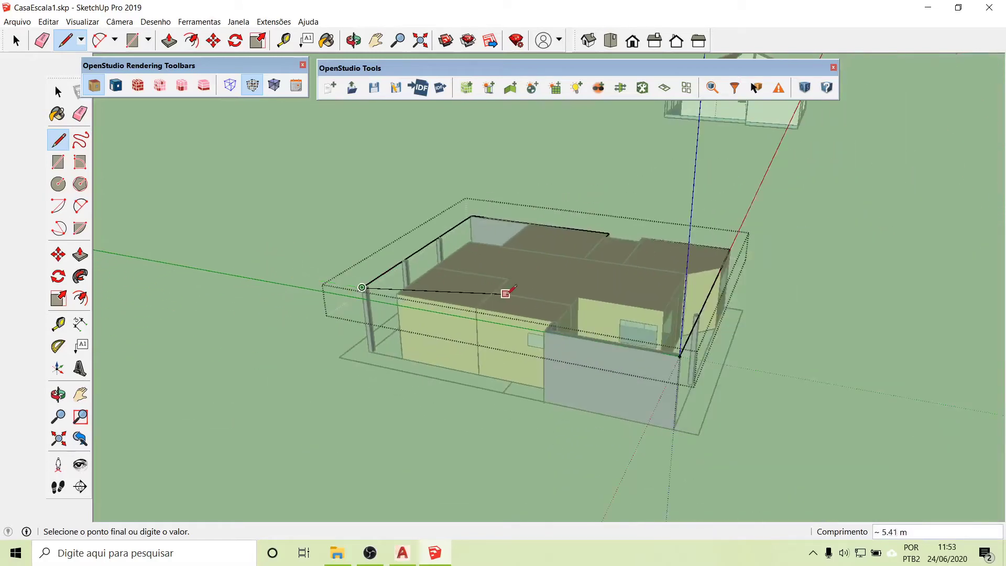
{"action": "scroll", "coordinate": [534, 302], "scroll_direction": "up", "scroll_amount": 5}
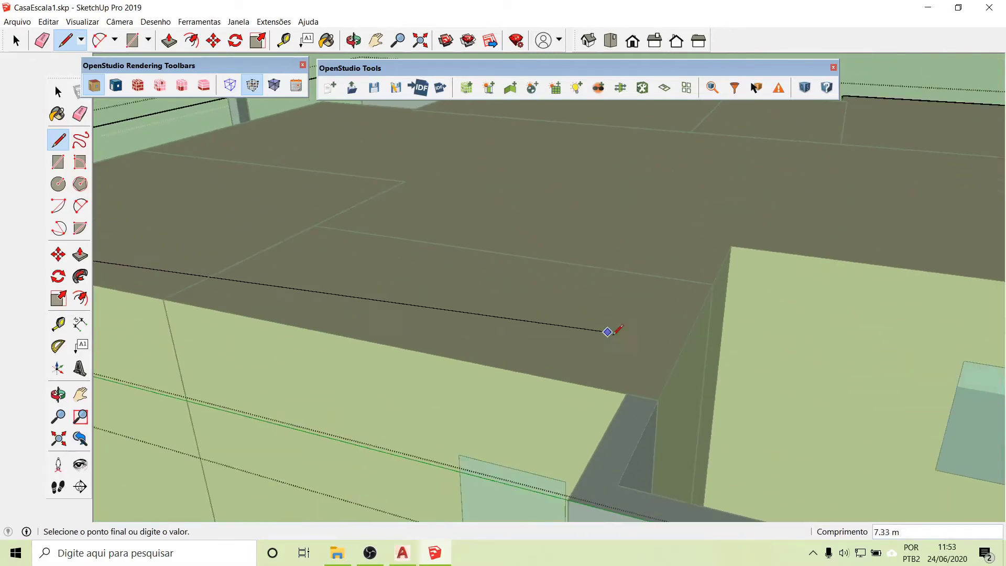
{"action": "left_click", "coordinate": [628, 393]}
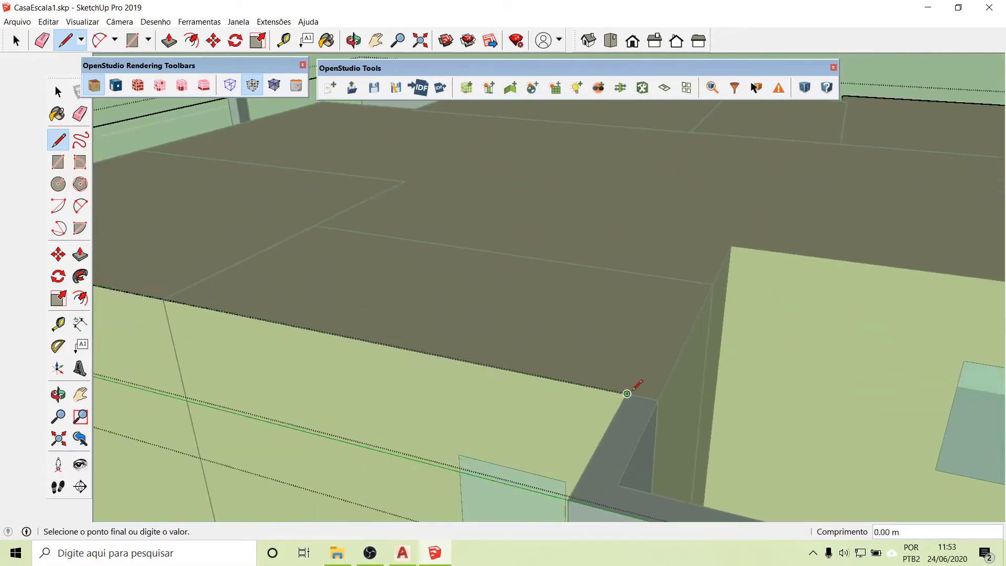
{"action": "scroll", "coordinate": [635, 384], "scroll_direction": "down", "scroll_amount": 3}
{"action": "scroll", "coordinate": [640, 348], "scroll_direction": "down", "scroll_amount": 1}
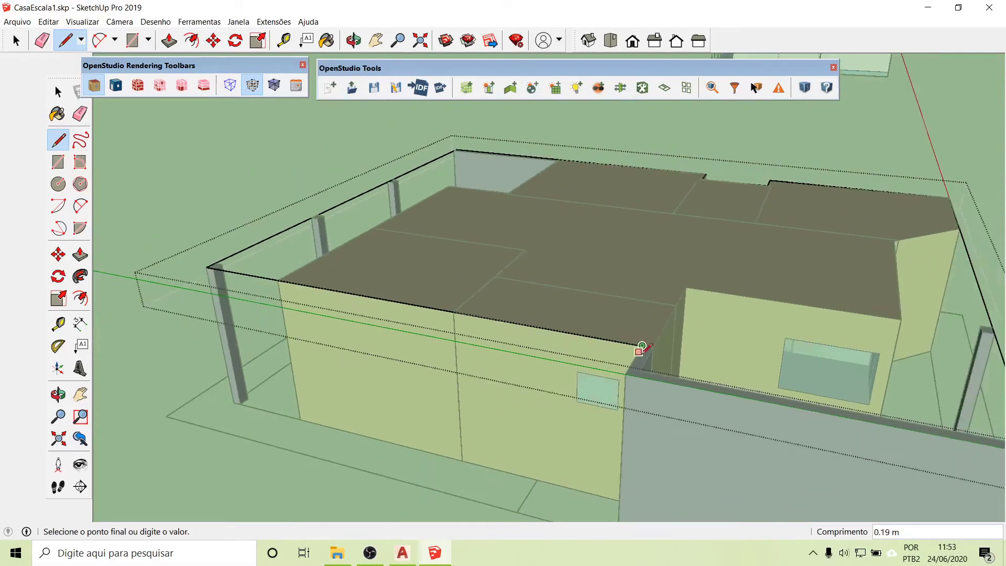
{"action": "scroll", "coordinate": [635, 362], "scroll_direction": "up", "scroll_amount": 3}
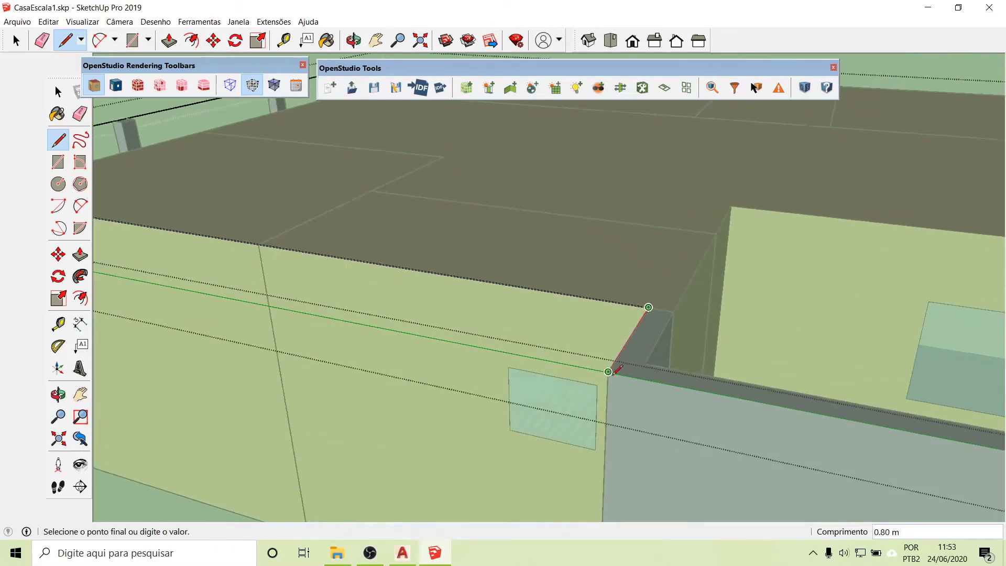
{"action": "left_click", "coordinate": [619, 373]}
- Close the outline with a 4.50 m line along the purple wall back to the space origin and leave the space
{"action": "scroll", "coordinate": [370, 350], "scroll_direction": "down", "scroll_amount": 4}
{"action": "scroll", "coordinate": [231, 302], "scroll_direction": "down", "scroll_amount": 2}
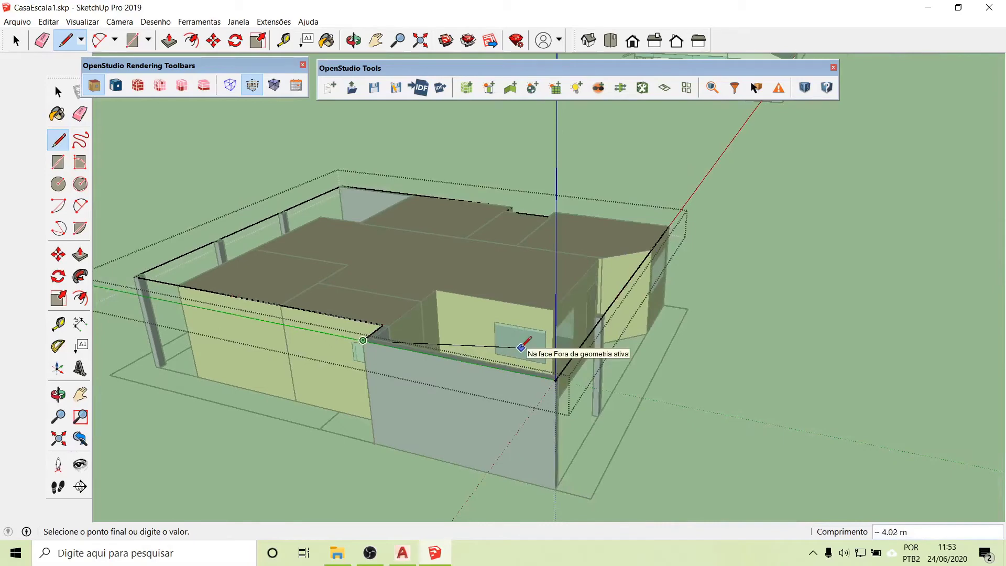
{"action": "scroll", "coordinate": [522, 348], "scroll_direction": "up", "scroll_amount": 5}
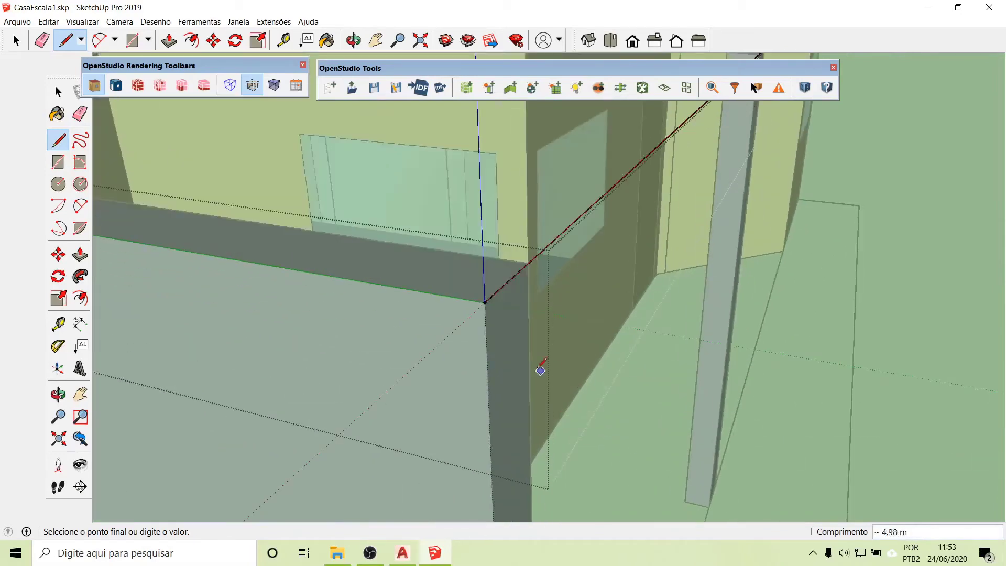
{"action": "left_click", "coordinate": [484, 302]}
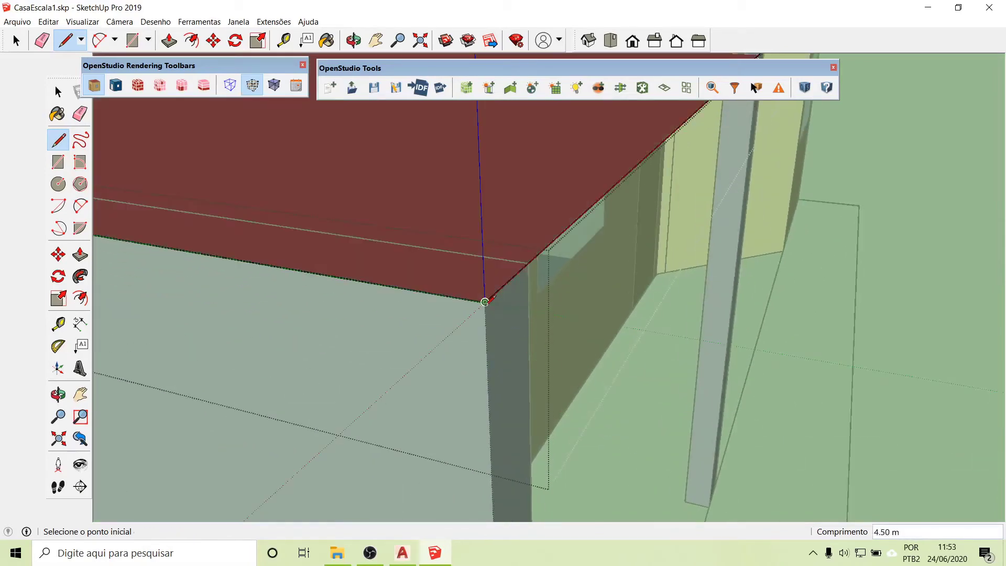
{"action": "scroll", "coordinate": [545, 406], "scroll_direction": "down", "scroll_amount": 5}
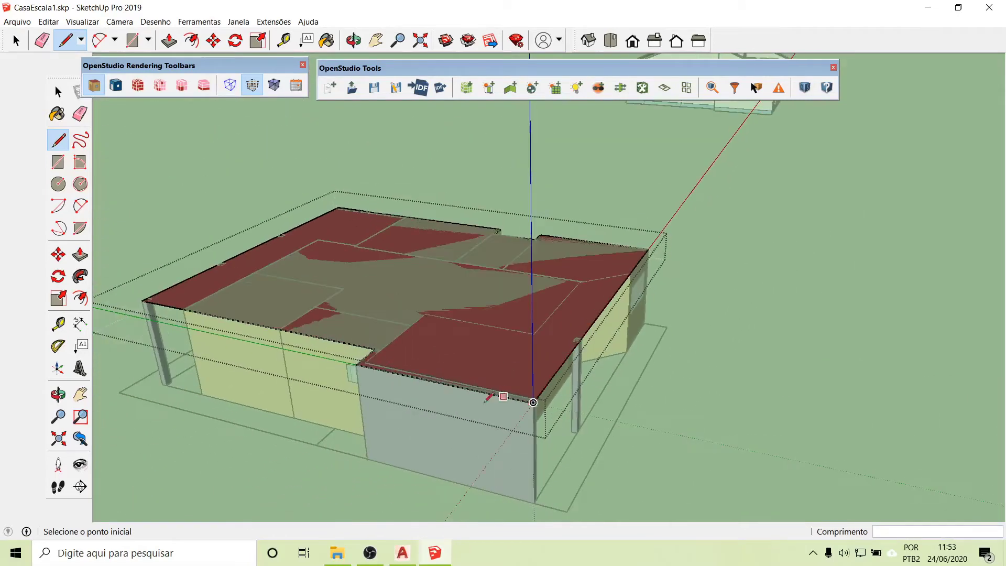
{"action": "key", "text": "space"}
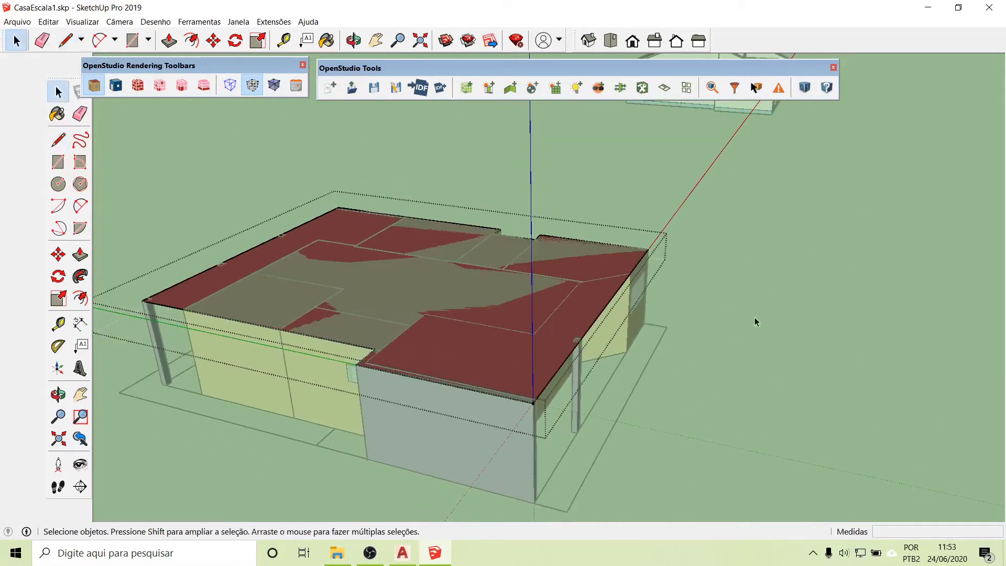
{"action": "left_click", "coordinate": [777, 295]}
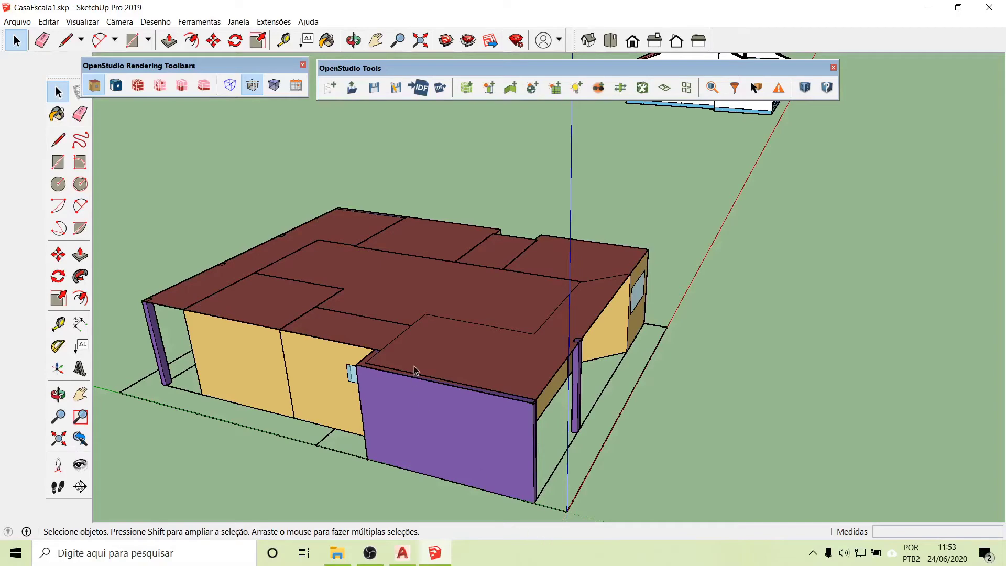
- Examine the gable end and ridge under the roof of the separate reference house model
{"action": "scroll", "coordinate": [262, 440], "scroll_direction": "down", "scroll_amount": 6}
{"action": "scroll", "coordinate": [559, 172], "scroll_direction": "up", "scroll_amount": 3}
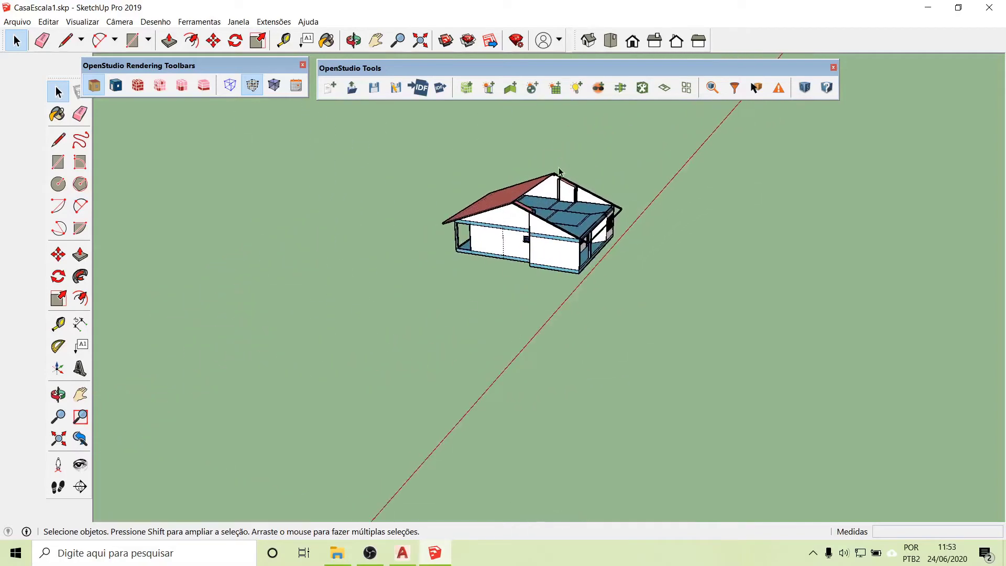
{"action": "scroll", "coordinate": [559, 172], "scroll_direction": "up", "scroll_amount": 4}
{"action": "middle_click_drag", "start_coordinate": [559, 173], "coordinate": [246, 221]}
{"action": "scroll", "coordinate": [450, 175], "scroll_direction": "up", "scroll_amount": 5}
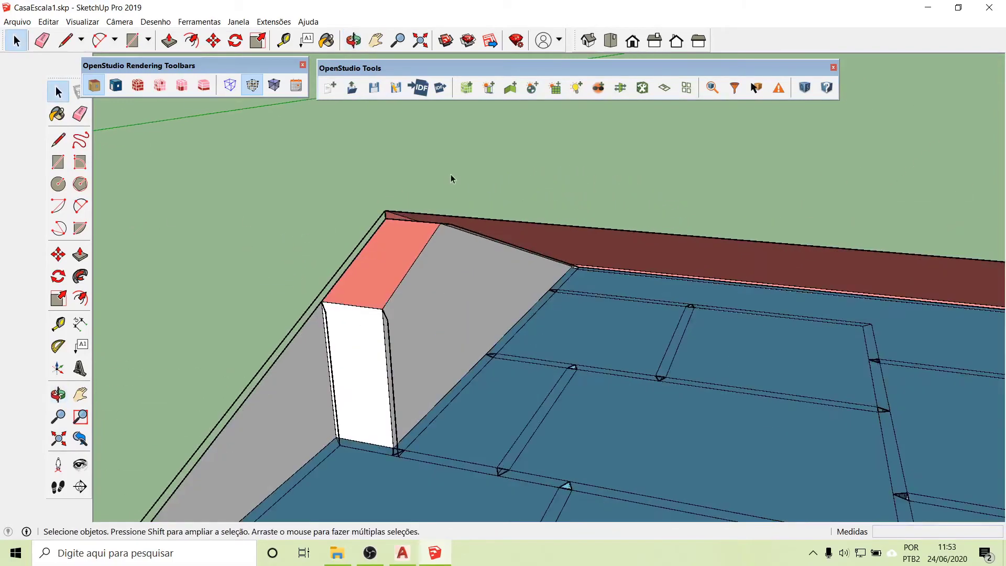
{"action": "scroll", "coordinate": [452, 175], "scroll_direction": "down", "scroll_amount": 2}
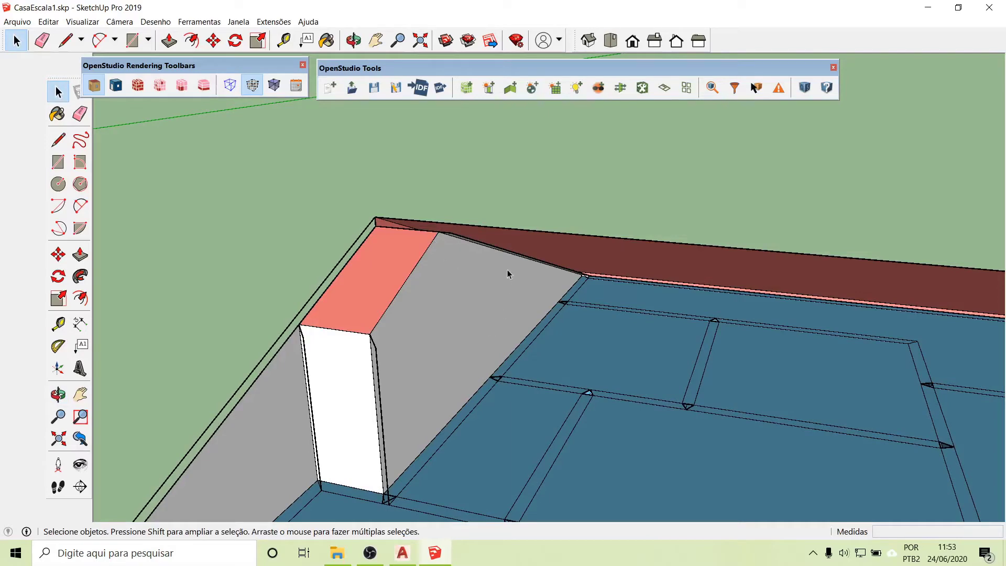
- Compare the reference house's ridge, eaves and both gable walls from the outside with the simplified house model
{"action": "middle_click_drag", "start_coordinate": [430, 344], "coordinate": [832, 177]}
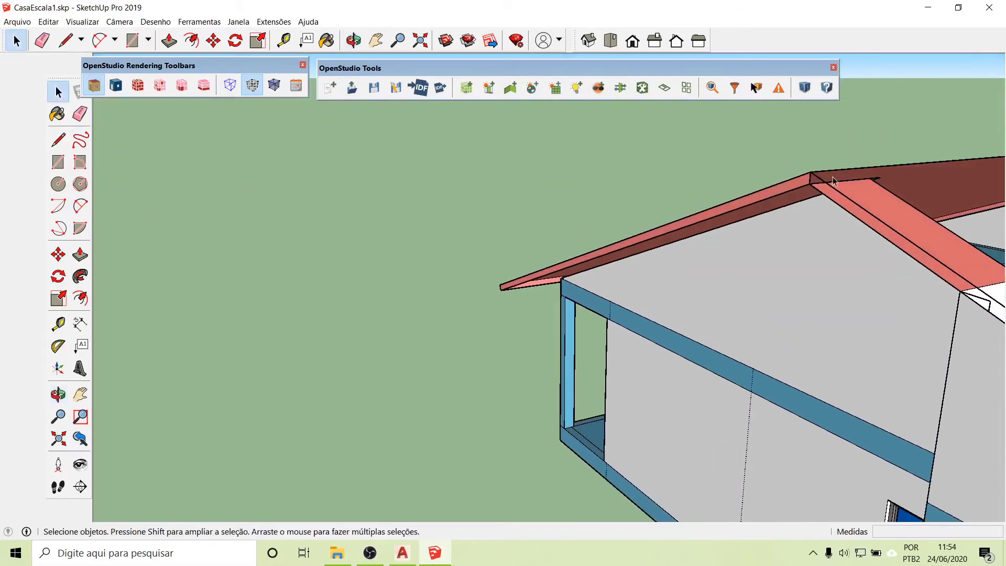
{"action": "scroll", "coordinate": [833, 178], "scroll_direction": "up", "scroll_amount": 3}
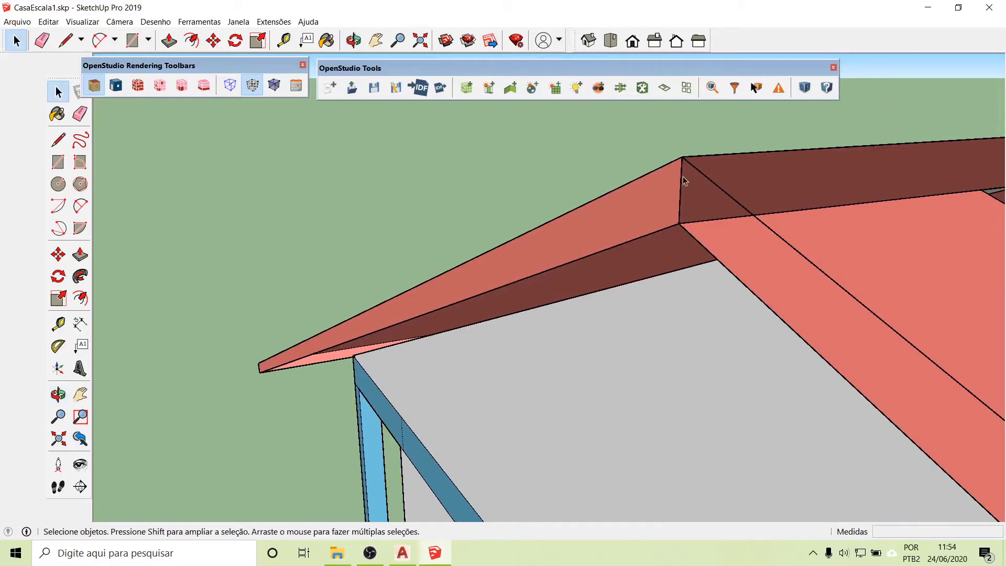
{"action": "middle_click_drag", "start_coordinate": [683, 165], "coordinate": [510, 552]}
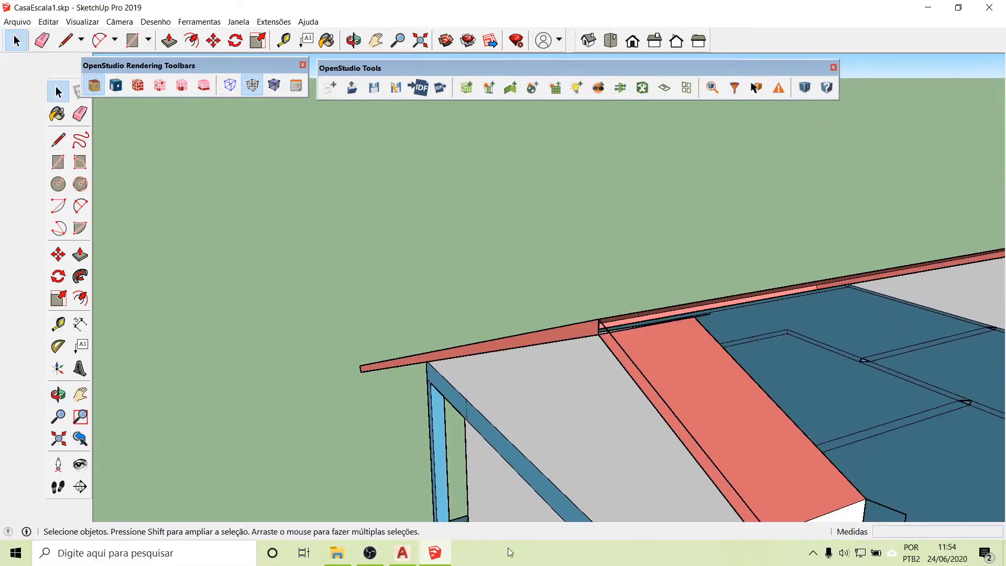
{"action": "scroll", "coordinate": [536, 439], "scroll_direction": "down", "scroll_amount": 8}
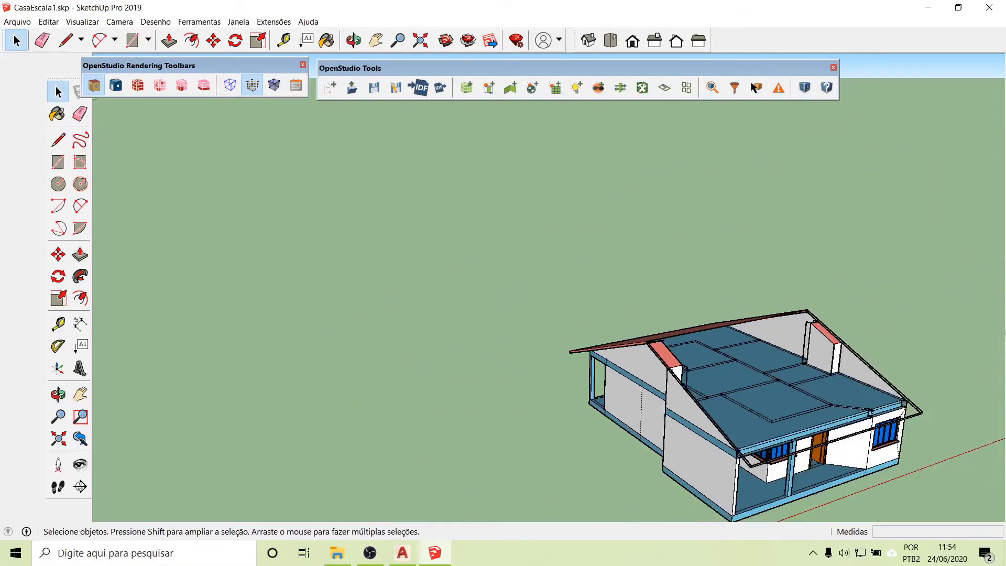
{"action": "scroll", "coordinate": [989, 367], "scroll_direction": "up", "scroll_amount": 3}
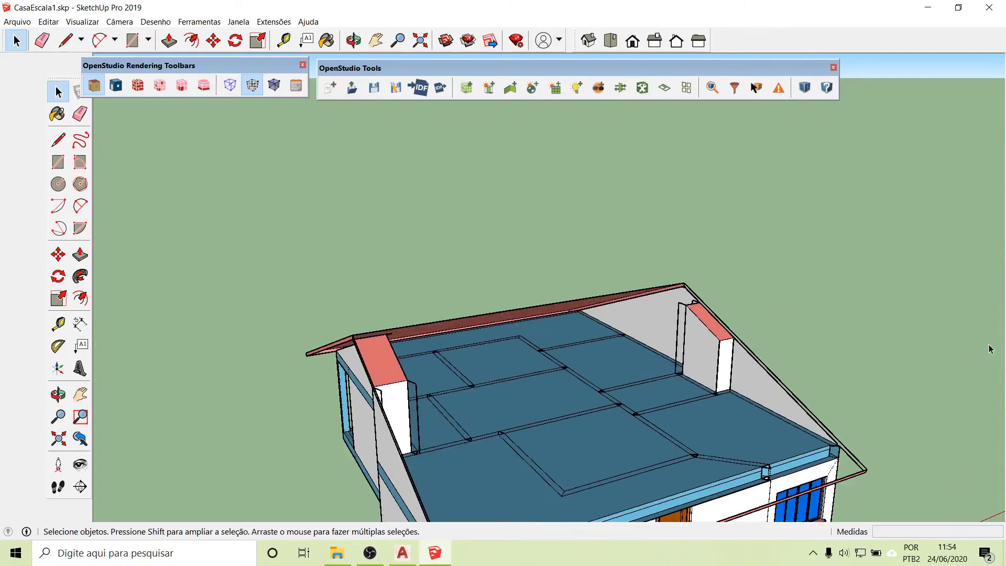
{"action": "scroll", "coordinate": [992, 347], "scroll_direction": "down", "scroll_amount": 8}
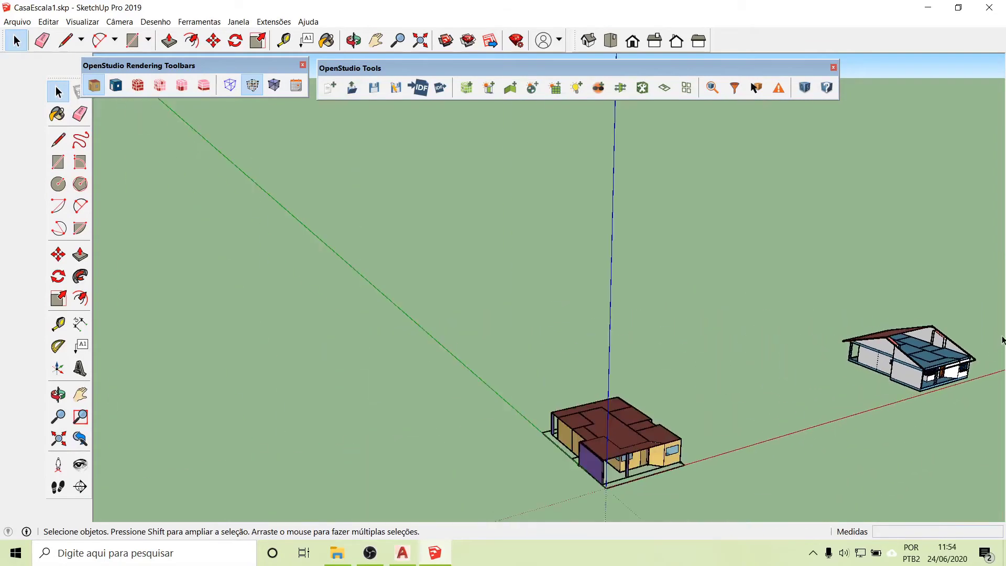
{"action": "middle_click_drag", "start_coordinate": [486, 455], "coordinate": [715, 333]}
{"action": "scroll", "coordinate": [702, 303], "scroll_direction": "up", "scroll_amount": 3}
{"action": "scroll", "coordinate": [703, 303], "scroll_direction": "up", "scroll_amount": 4}
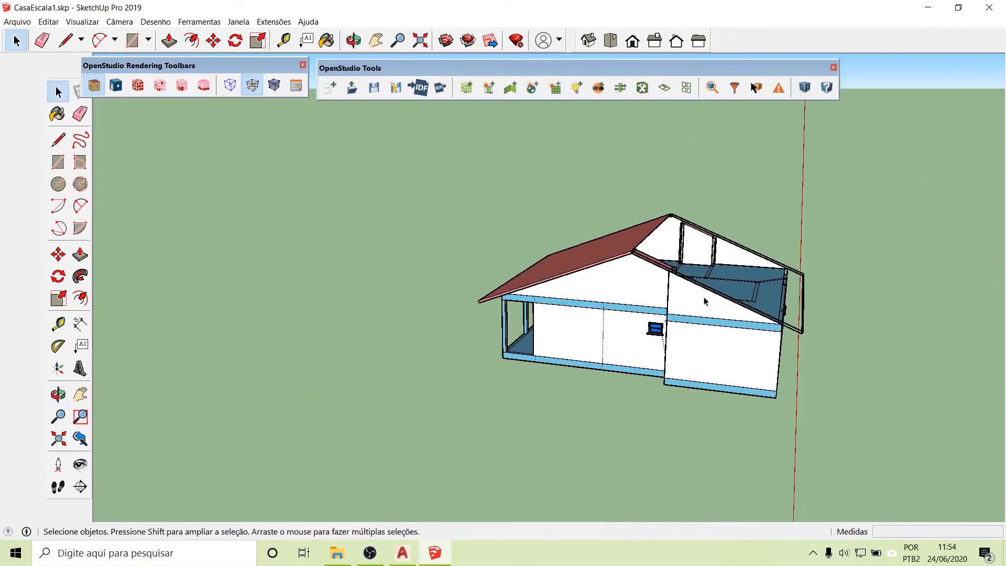
{"action": "scroll", "coordinate": [706, 295], "scroll_direction": "down", "scroll_amount": 6}
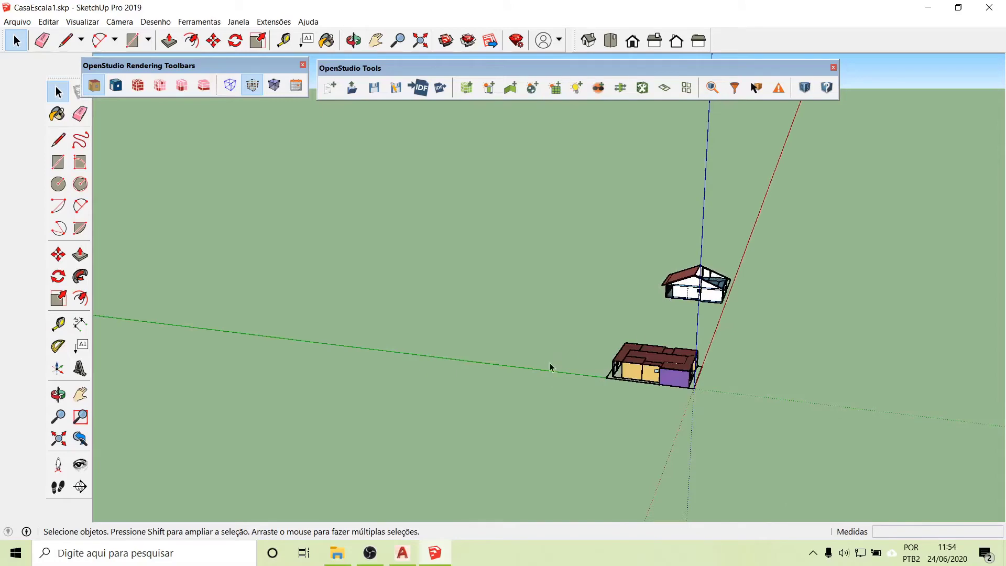
- Place a vertical guide on the yellow side wall through the short floor line at its base, about 1.33 m from the wall joint
{"action": "scroll", "coordinate": [551, 367], "scroll_direction": "up", "scroll_amount": 3}
{"action": "scroll", "coordinate": [673, 388], "scroll_direction": "up", "scroll_amount": 6}
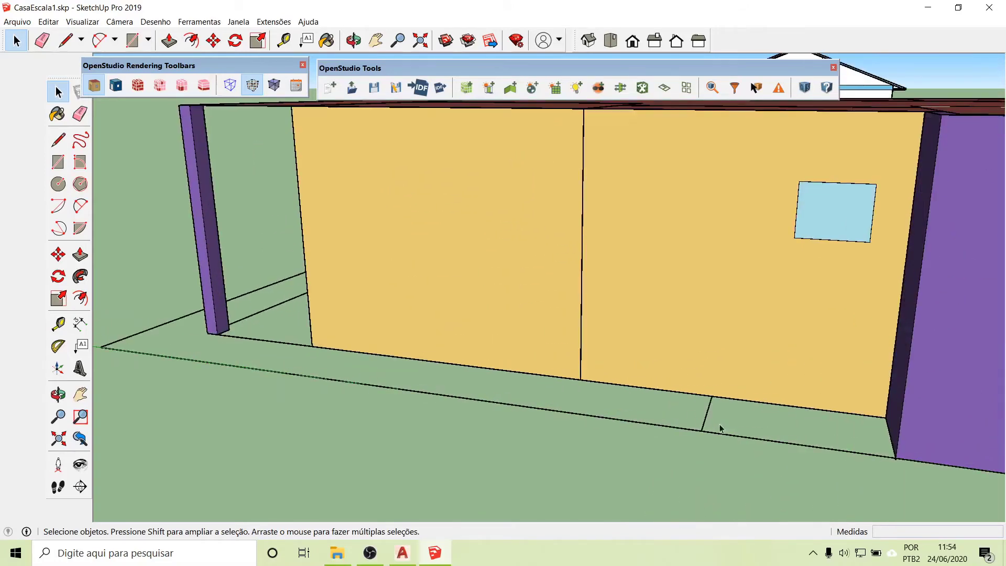
{"action": "scroll", "coordinate": [720, 429], "scroll_direction": "up", "scroll_amount": 2}
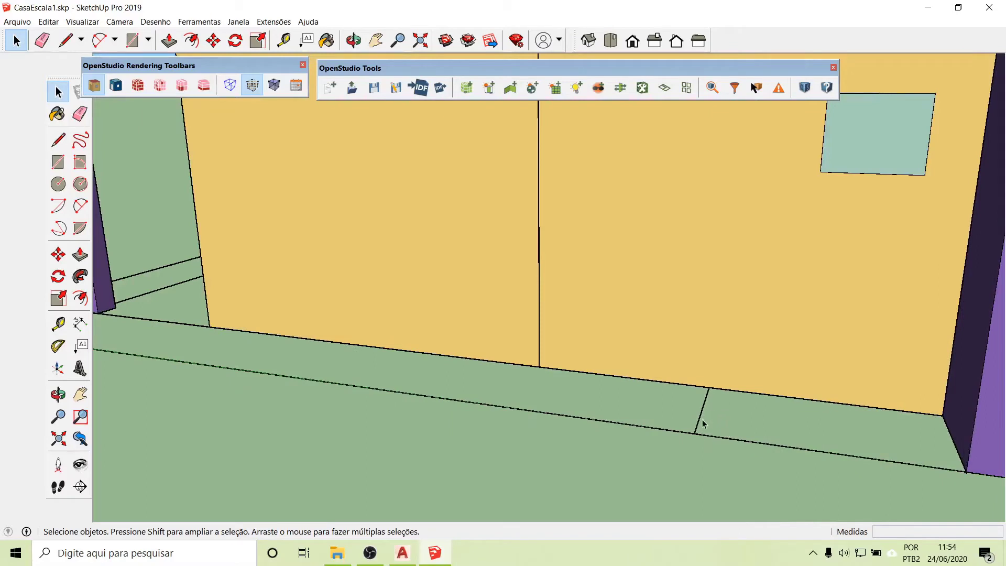
{"action": "scroll", "coordinate": [703, 423], "scroll_direction": "down", "scroll_amount": 3}
{"action": "triple_click", "coordinate": [703, 422]}
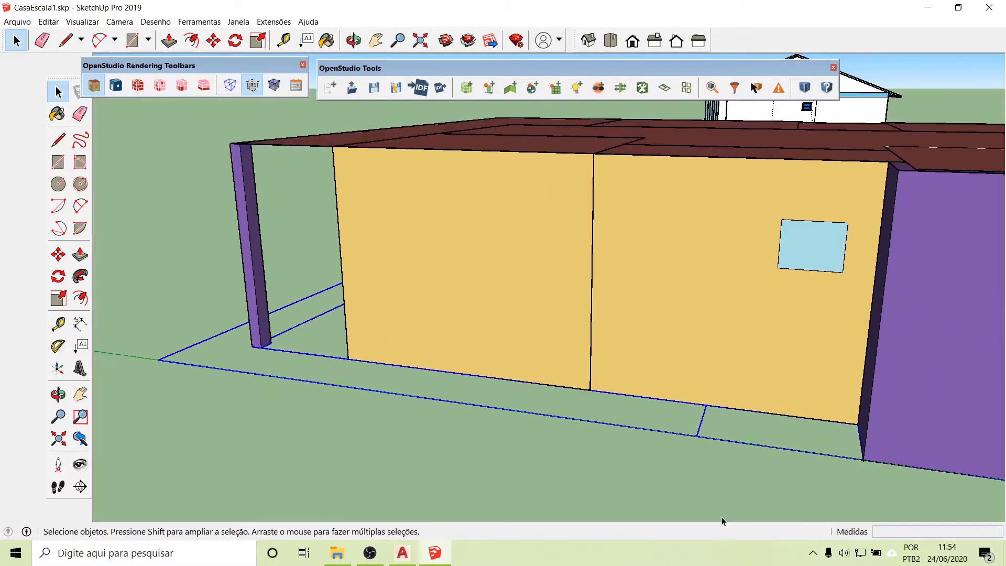
{"action": "left_click", "coordinate": [643, 465]}
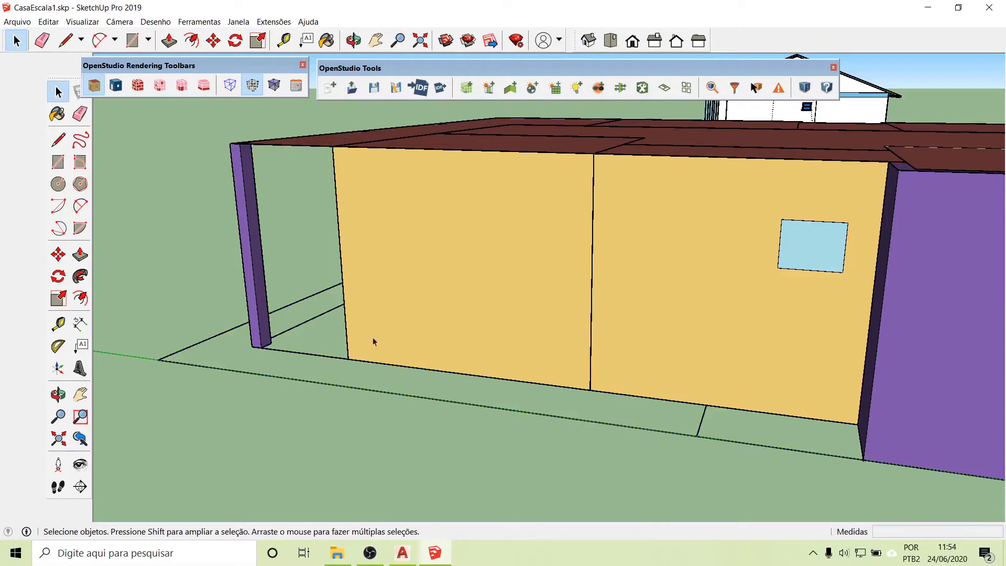
{"action": "left_click", "coordinate": [58, 324]}
{"action": "left_click", "coordinate": [592, 288]}
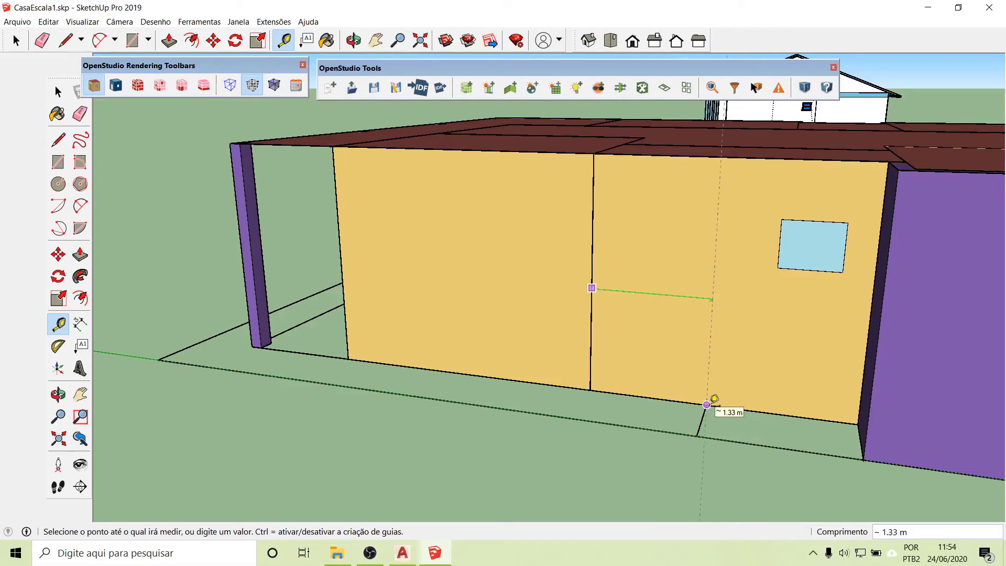
{"action": "left_click", "coordinate": [707, 405]}
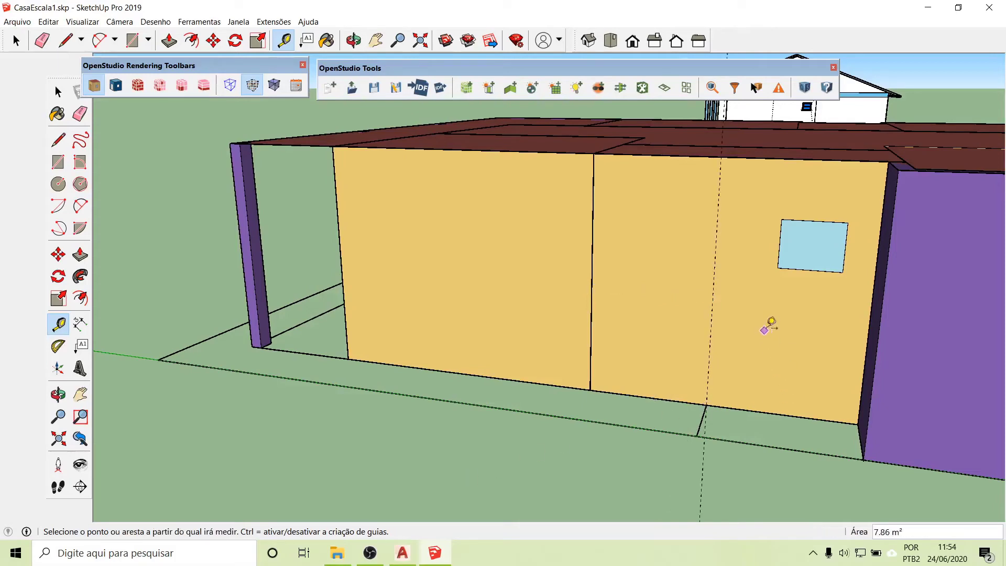
- Place a guide across the underside of the house from the base of the vertical guide to the opposite wall
{"action": "middle_click_drag", "start_coordinate": [765, 323], "coordinate": [367, 395]}
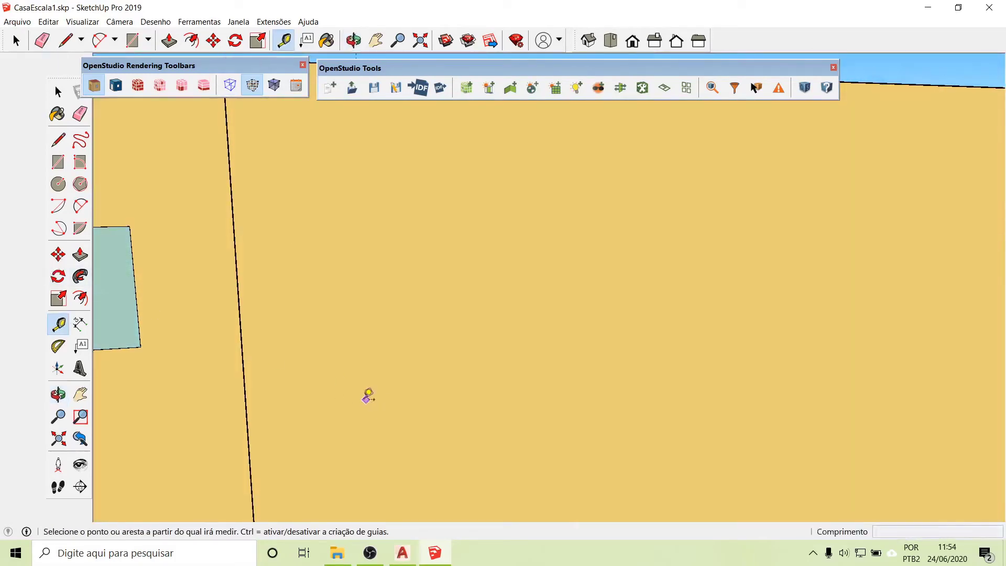
{"action": "scroll", "coordinate": [355, 381], "scroll_direction": "down", "scroll_amount": 3}
{"action": "scroll", "coordinate": [355, 381], "scroll_direction": "down", "scroll_amount": 2}
{"action": "scroll", "coordinate": [461, 401], "scroll_direction": "down", "scroll_amount": 2}
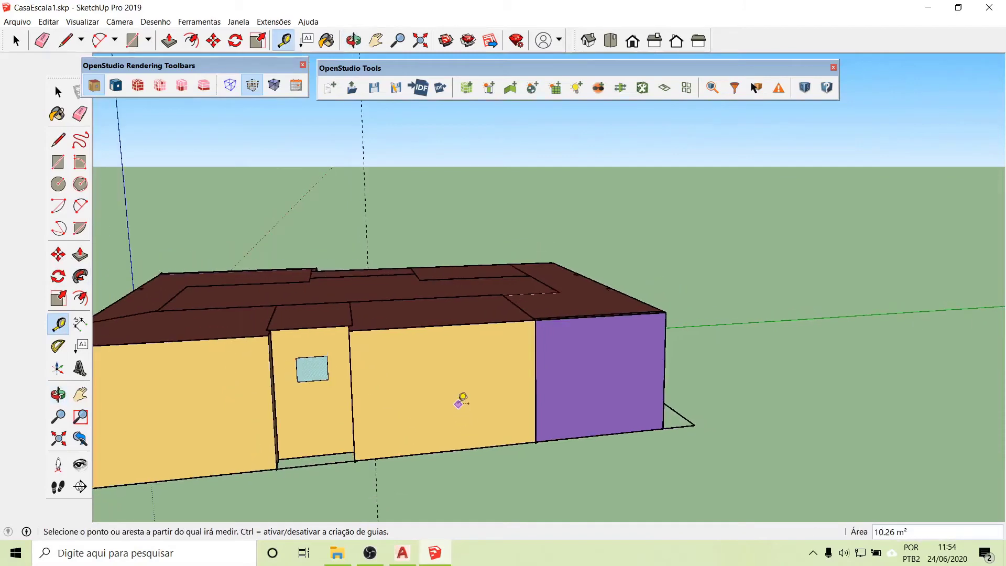
{"action": "middle_click_drag", "start_coordinate": [458, 416], "coordinate": [417, 220]}
{"action": "left_click", "coordinate": [374, 212]}
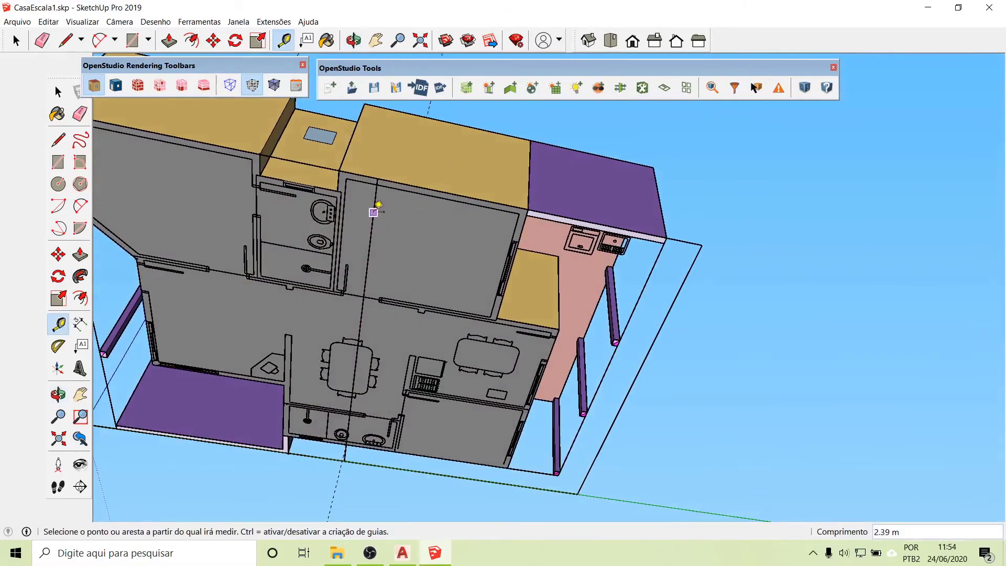
- Place a vertical guide on the opposite yellow wall where the floor guide meets its base, 0.75 m from the recess corner
{"action": "middle_click_drag", "start_coordinate": [404, 247], "coordinate": [461, 351]}
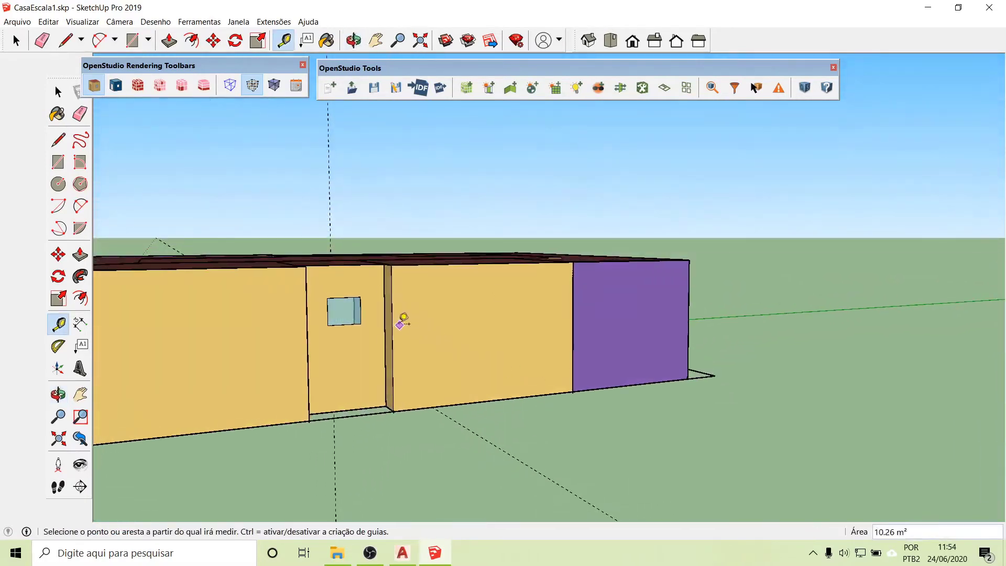
{"action": "left_click", "coordinate": [392, 324]}
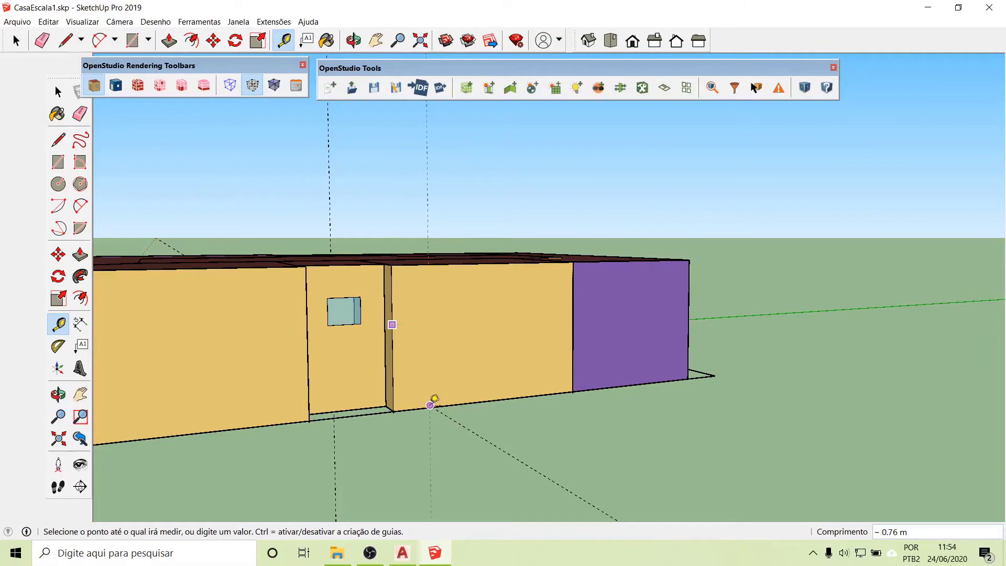
{"action": "scroll", "coordinate": [433, 406], "scroll_direction": "up", "scroll_amount": 5}
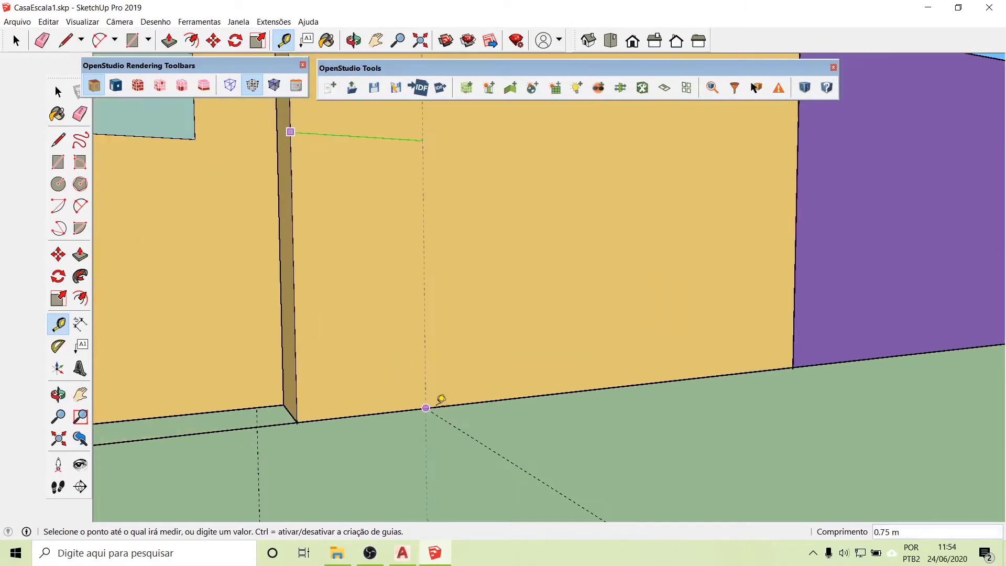
{"action": "left_click", "coordinate": [418, 410]}
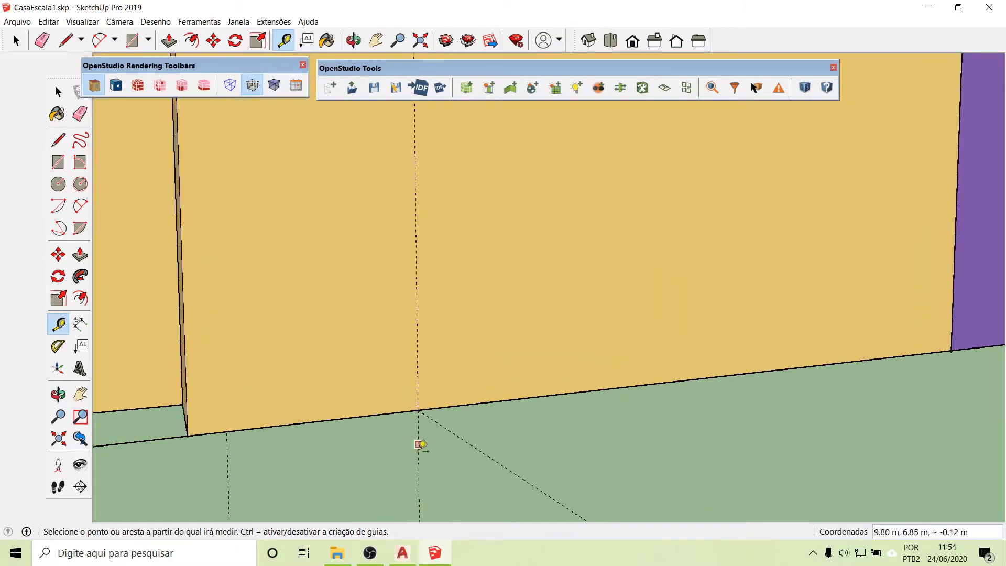
{"action": "scroll", "coordinate": [423, 442], "scroll_direction": "down", "scroll_amount": 5}
{"action": "middle_click_drag", "start_coordinate": [418, 466], "coordinate": [536, 407]}
{"action": "scroll", "coordinate": [536, 407], "scroll_direction": "down", "scroll_amount": 5}
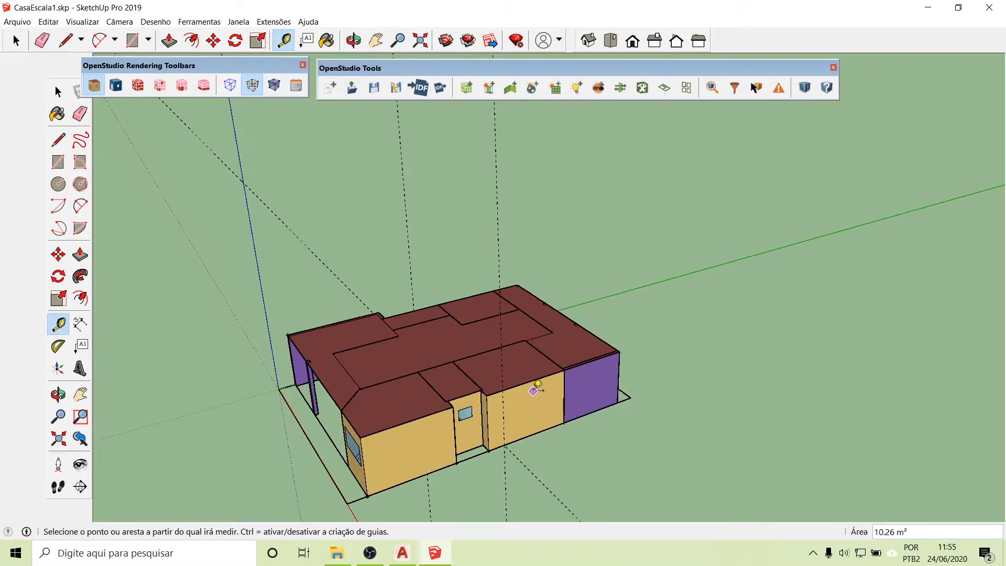
- Switch to AutoCAD and open the recent drawing Projeto Casa
{"action": "left_click", "coordinate": [406, 557]}
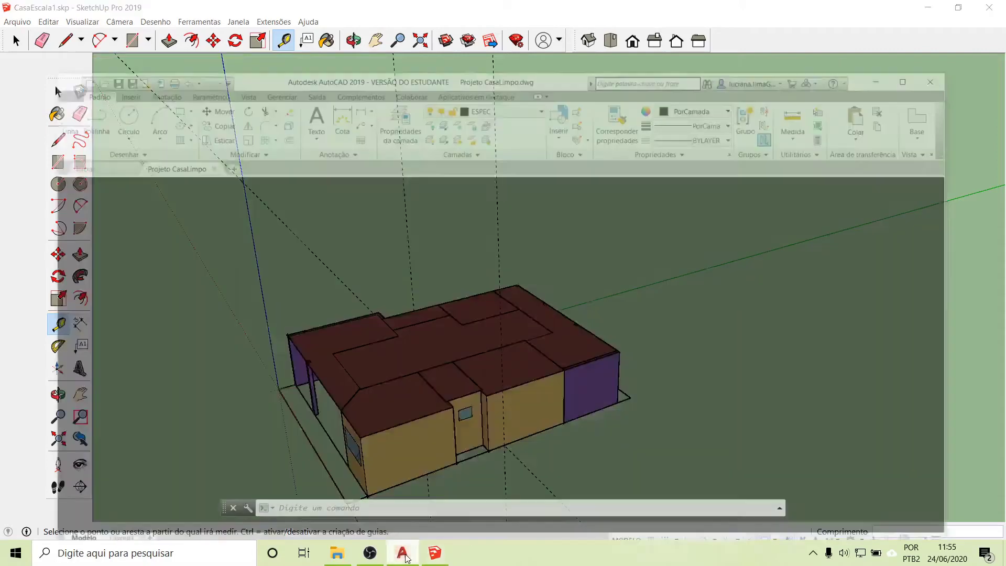
{"action": "scroll", "coordinate": [499, 377], "scroll_direction": "down", "scroll_amount": 3}
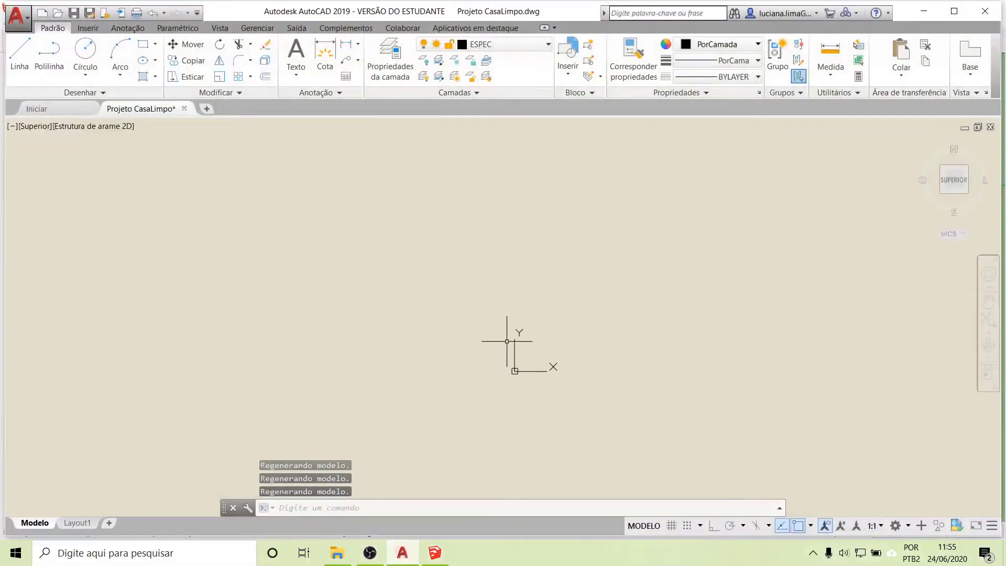
{"action": "left_click", "coordinate": [61, 106]}
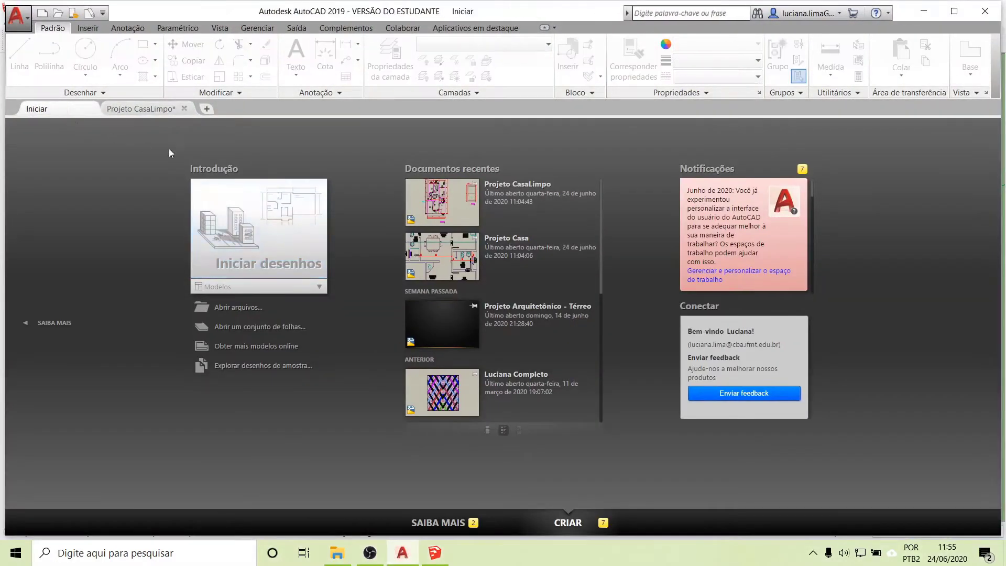
{"action": "left_click", "coordinate": [442, 257]}
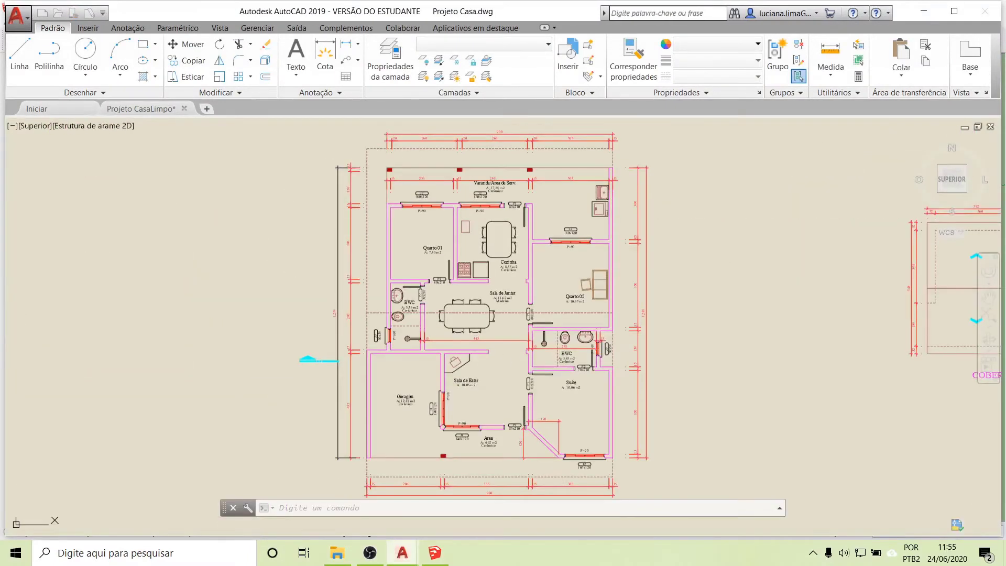
- Read the dimension for the ridge height above the slab in the roof truss section CORTE AA
{"action": "scroll", "coordinate": [477, 316], "scroll_direction": "up", "scroll_amount": 8}
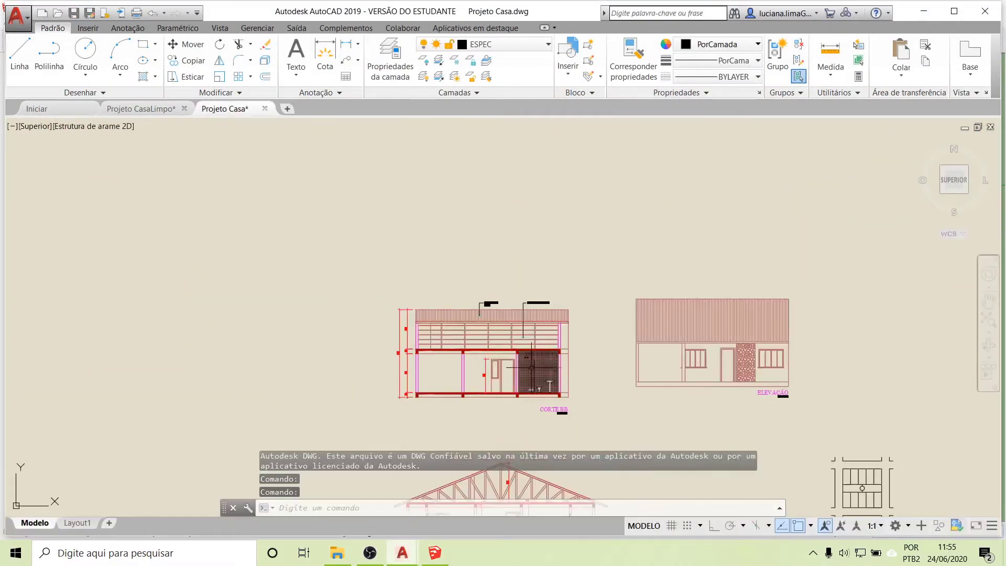
{"action": "scroll", "coordinate": [490, 337], "scroll_direction": "down", "scroll_amount": 3}
{"action": "scroll", "coordinate": [490, 337], "scroll_direction": "down", "scroll_amount": 3}
{"action": "scroll", "coordinate": [498, 319], "scroll_direction": "up", "scroll_amount": 5}
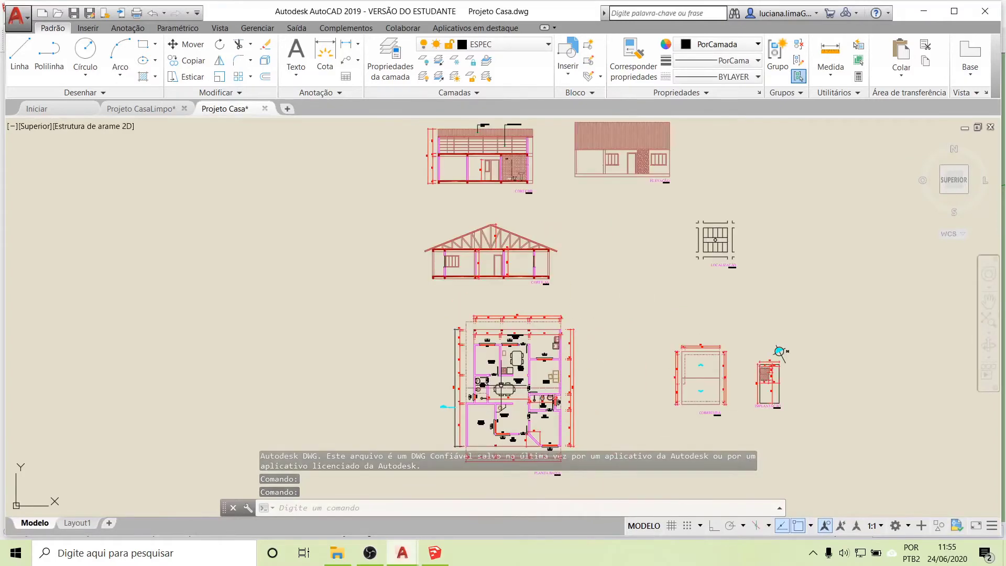
{"action": "scroll", "coordinate": [495, 231], "scroll_direction": "up", "scroll_amount": 8}
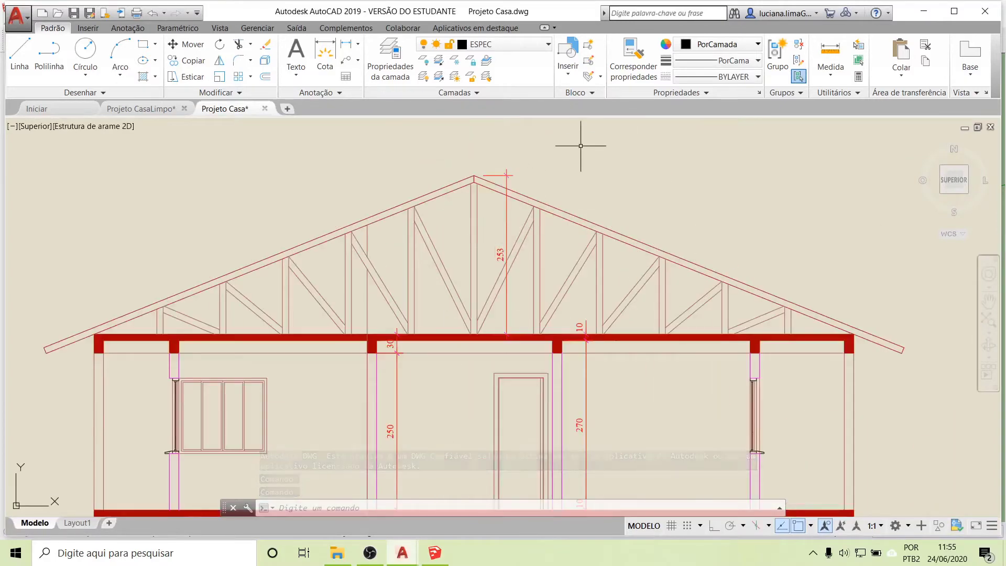
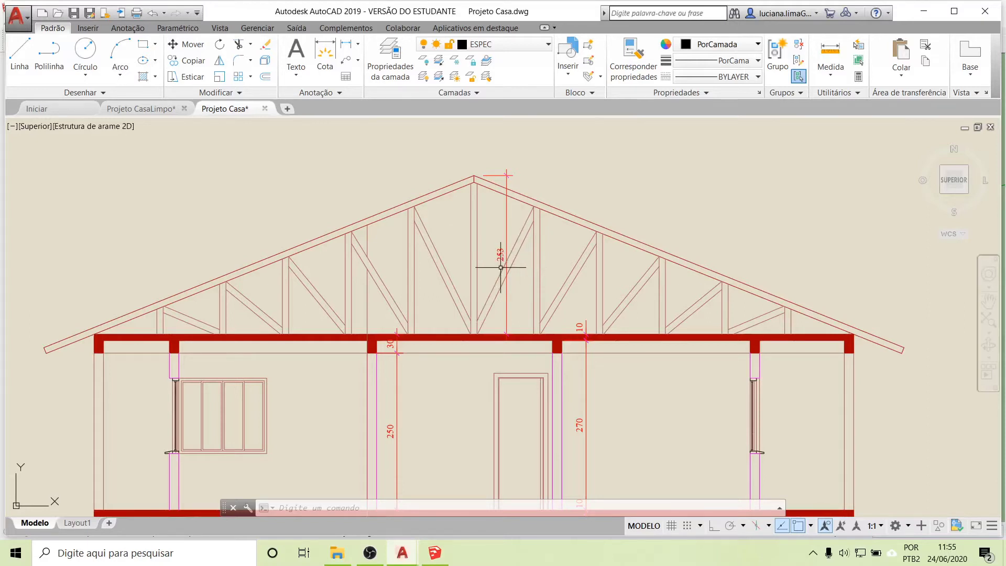
{"action": "scroll", "coordinate": [500, 267], "scroll_direction": "up", "scroll_amount": 4}
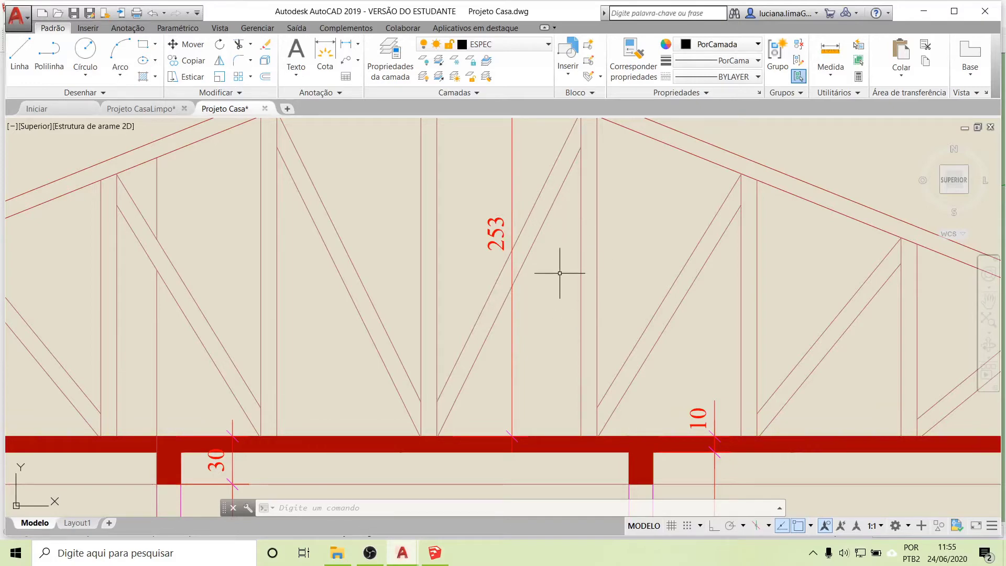
{"action": "scroll", "coordinate": [550, 265], "scroll_direction": "down", "scroll_amount": 6}
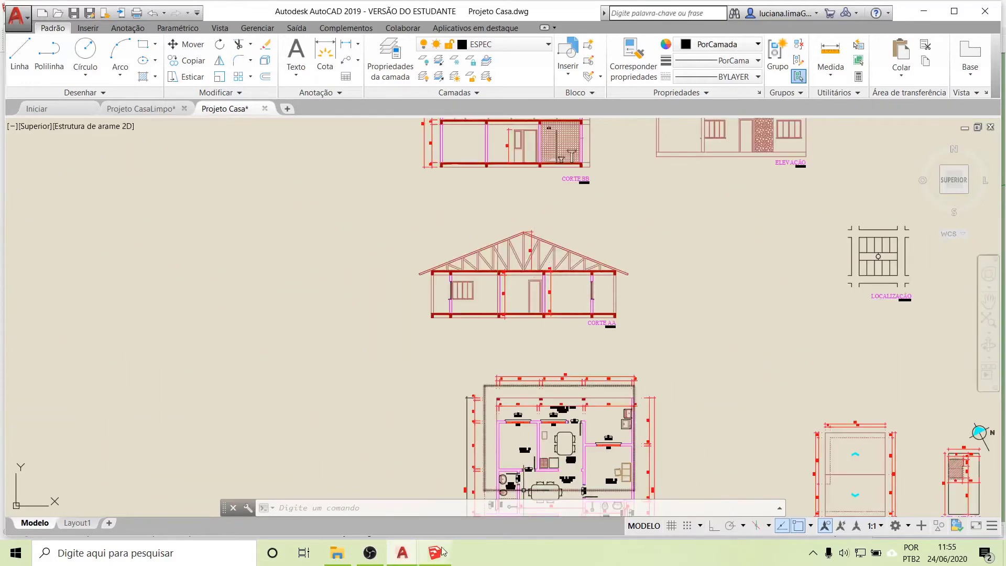
- Switch back to SketchUp and place a guide 2.53 m above the top edge of the yellow wall with the small window
{"action": "left_click", "coordinate": [439, 553]}
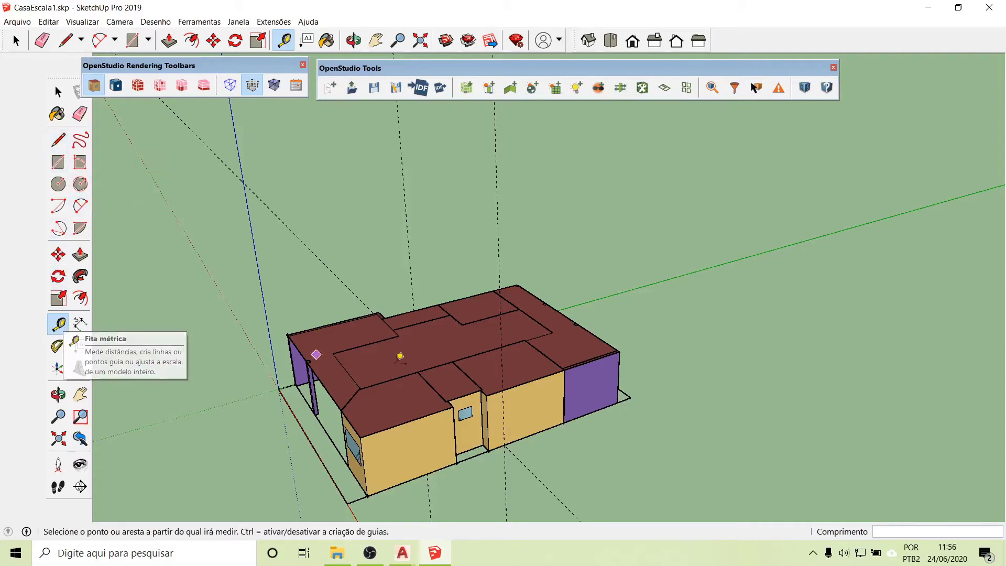
{"action": "middle_click_drag", "start_coordinate": [321, 344], "coordinate": [1003, 310]}
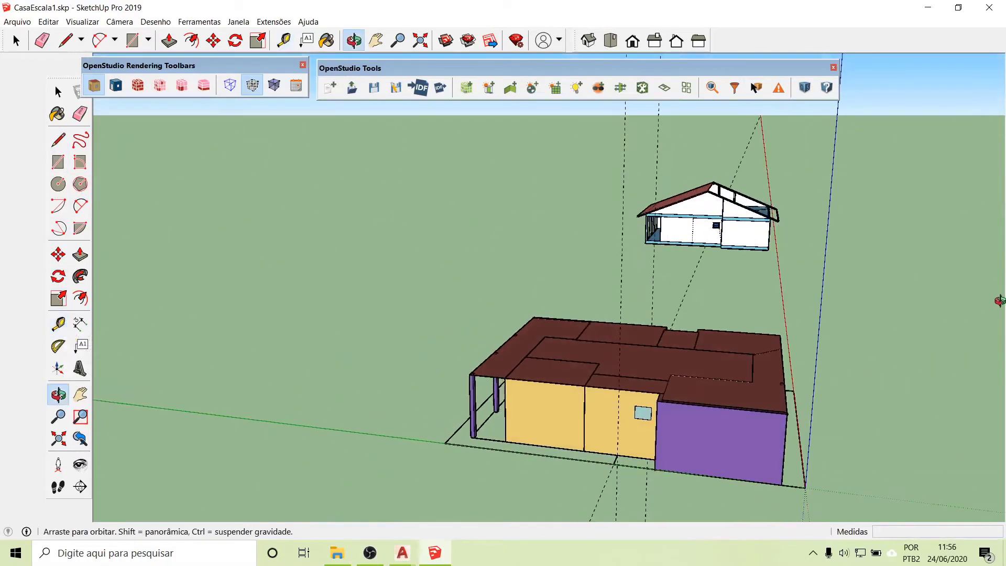
{"action": "scroll", "coordinate": [597, 367], "scroll_direction": "up", "scroll_amount": 5}
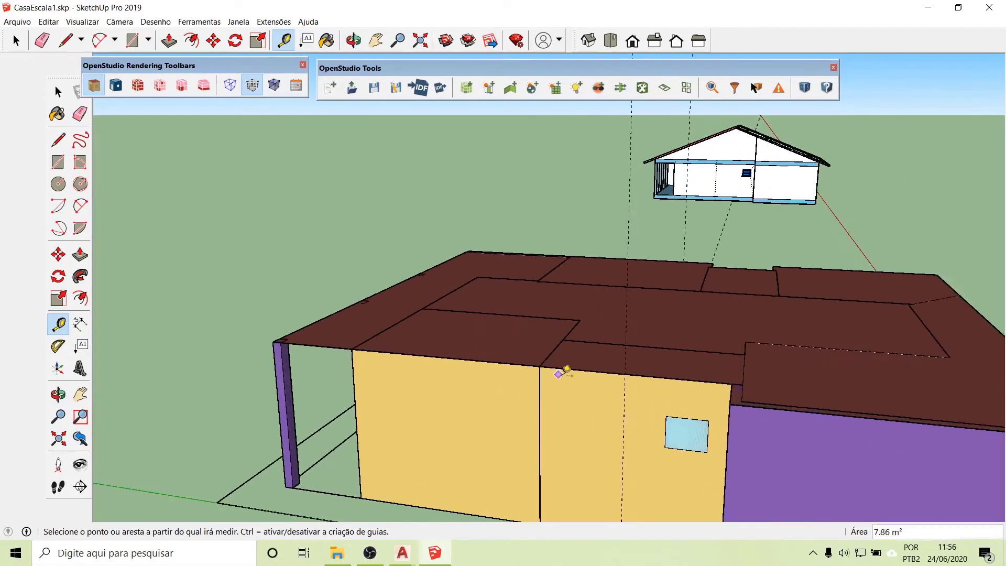
{"action": "left_click", "coordinate": [597, 366]}
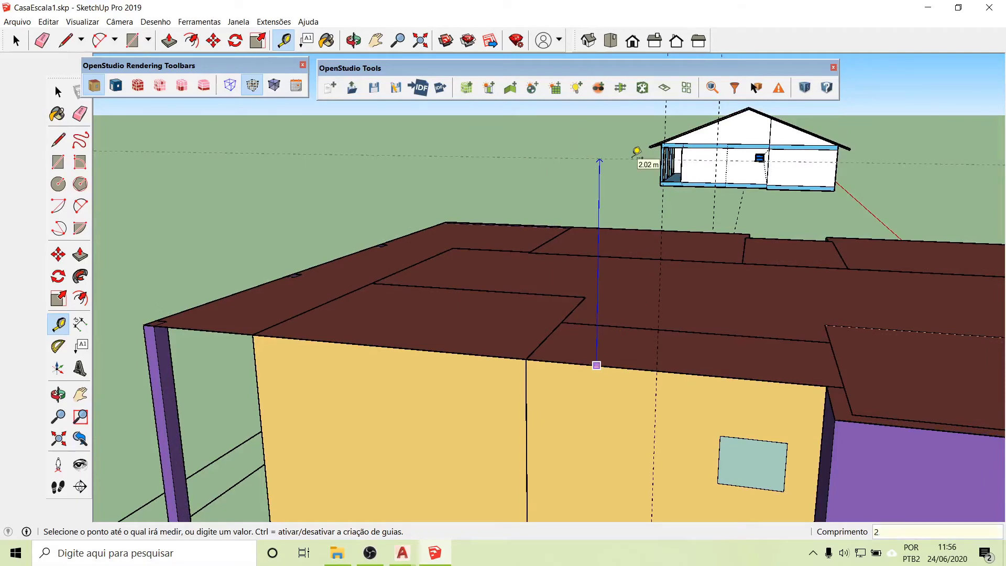
{"action": "left_click", "coordinate": [635, 154]}
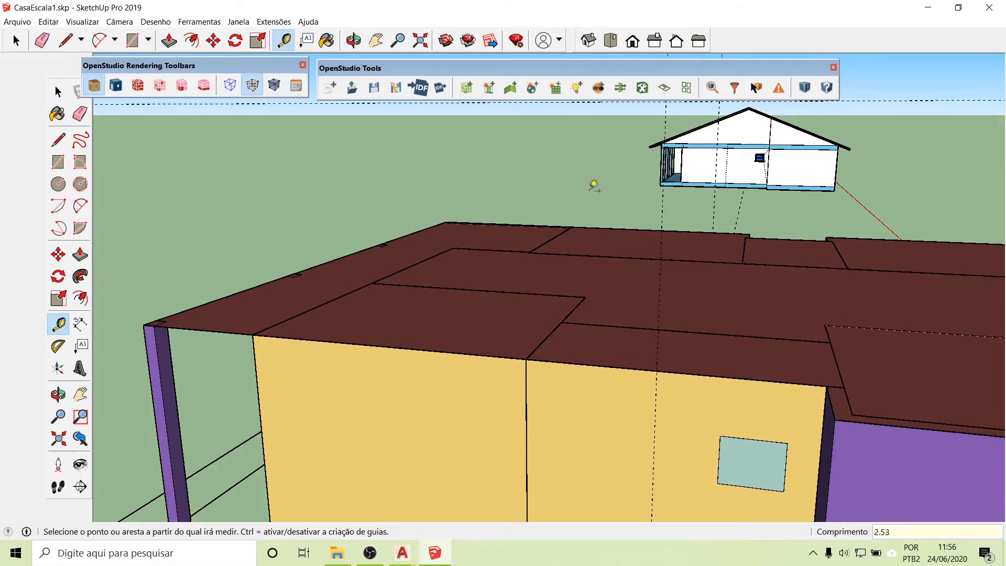
- Place a matching guide 2.53 m above the top edge of the yellow wall on the opposite side of the house
{"action": "scroll", "coordinate": [595, 187], "scroll_direction": "down", "scroll_amount": 4}
{"action": "mouse_move", "coordinate": [684, 211]}
{"action": "middle_mouse_down"}
{"action": "mouse_move", "coordinate": [471, 220]}
{"action": "mouse_move", "coordinate": [346, 210]}
{"action": "mouse_move", "coordinate": [219, 228]}
{"action": "middle_mouse_up"}
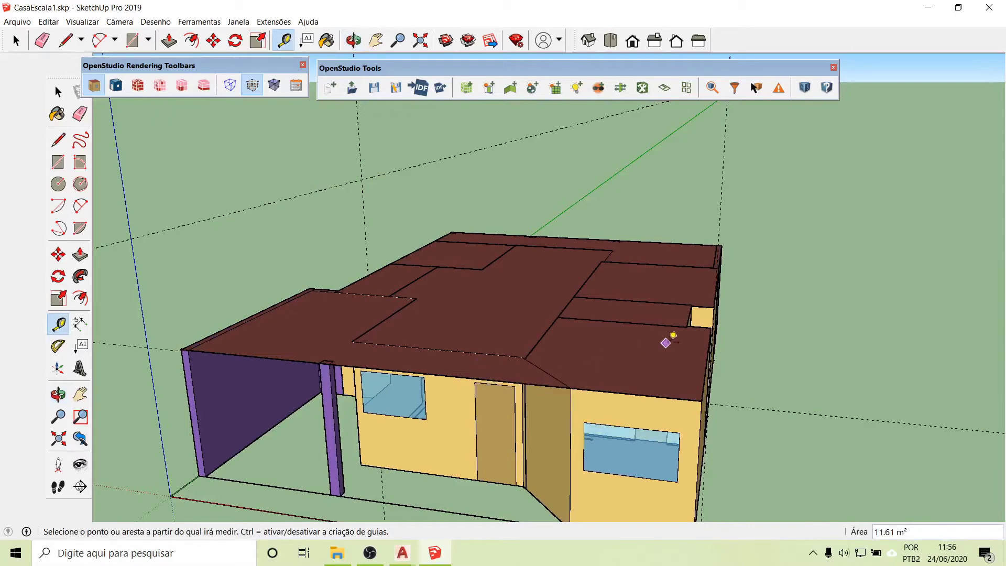
{"action": "middle_click_drag", "start_coordinate": [695, 338], "coordinate": [382, 284]}
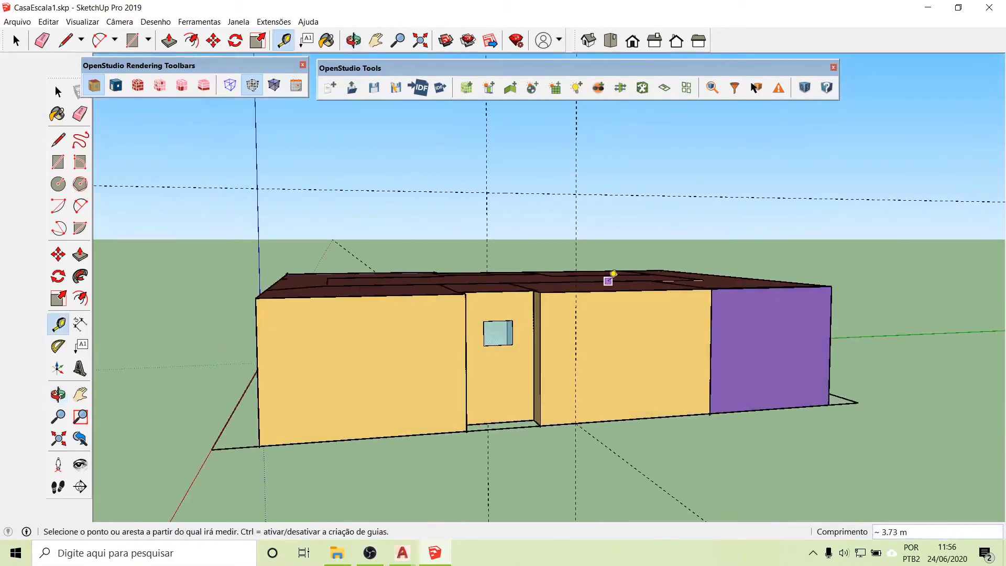
{"action": "scroll", "coordinate": [612, 281], "scroll_direction": "up", "scroll_amount": 3}
{"action": "left_click", "coordinate": [580, 298]}
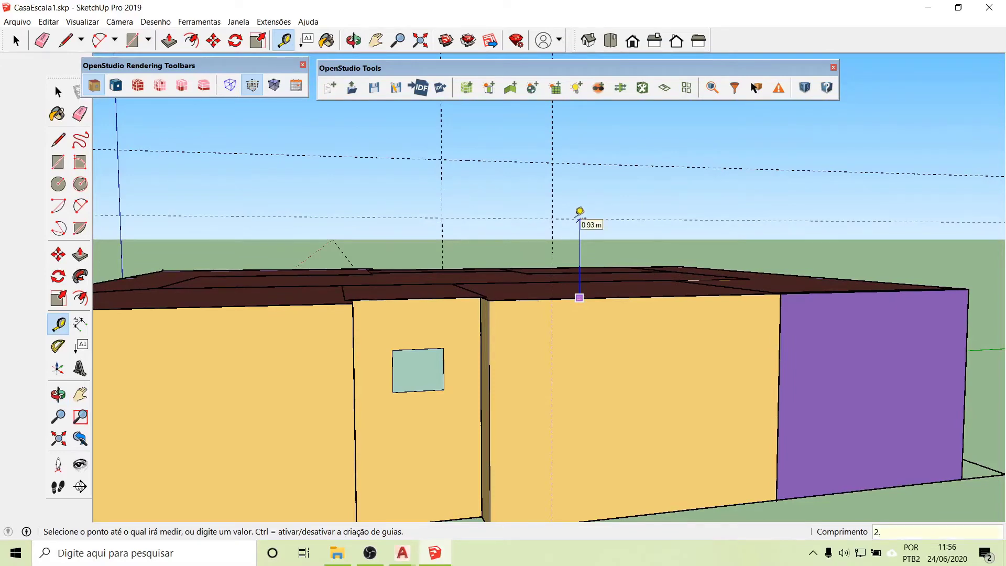
{"action": "left_click", "coordinate": [580, 212]}
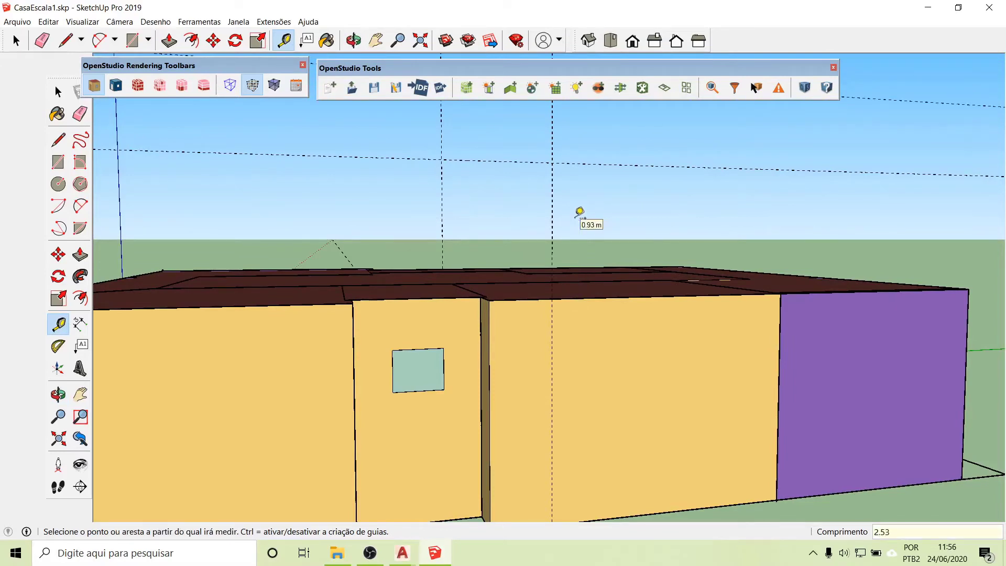
{"action": "scroll", "coordinate": [676, 353], "scroll_direction": "down", "scroll_amount": 6}
{"action": "middle_click_drag", "start_coordinate": [568, 315], "coordinate": [1002, 317]}
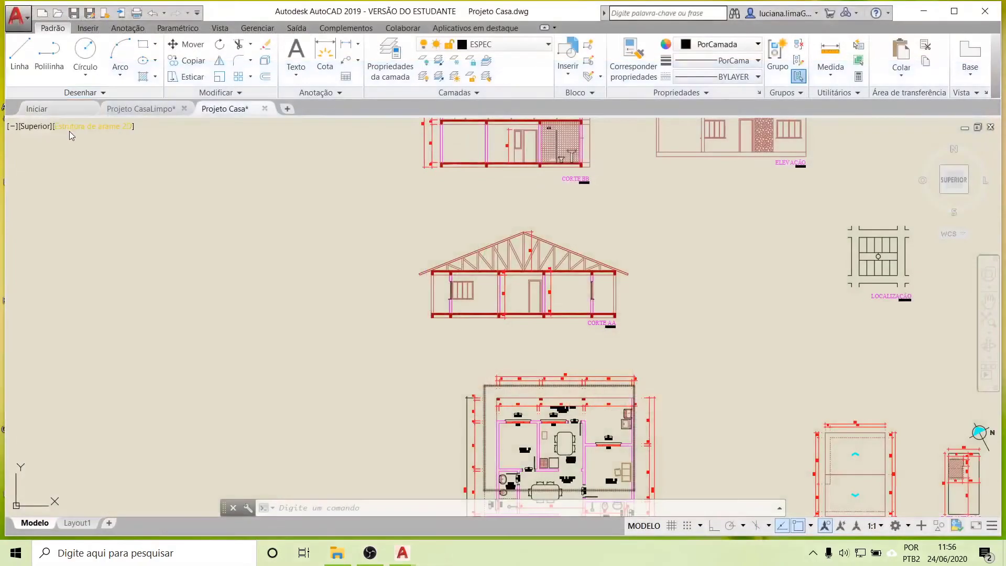
- Relaunch SketchUp from the desktop with a new Simples model in metres and delete the default human figure
{"action": "left_click", "coordinate": [934, 13]}
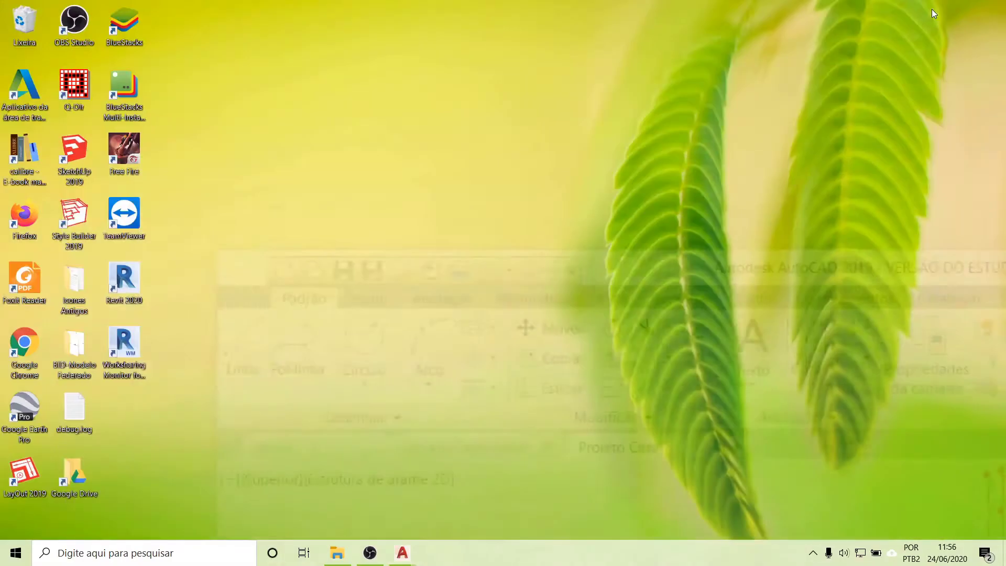
{"action": "left_click", "coordinate": [87, 153]}
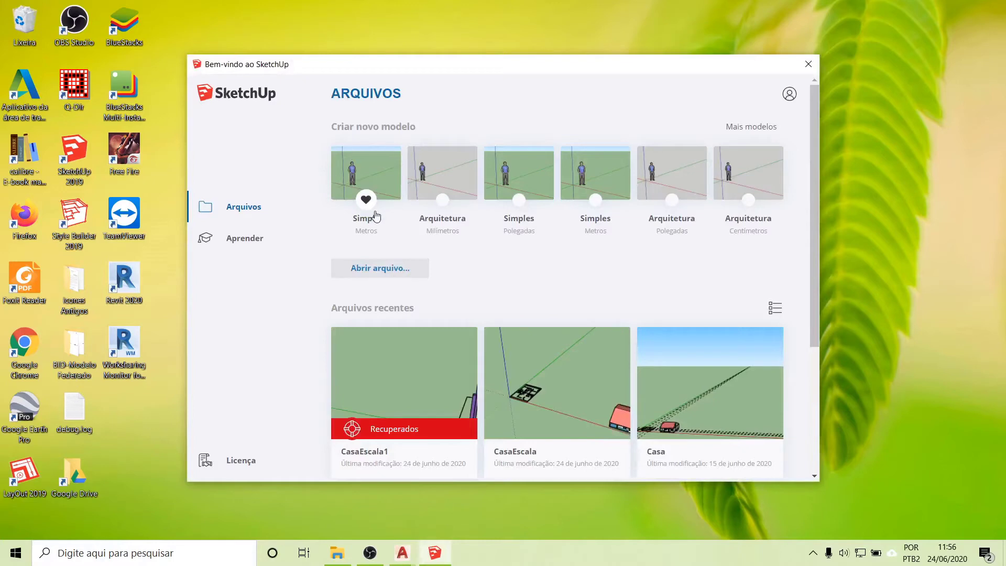
{"action": "left_click", "coordinate": [366, 177]}
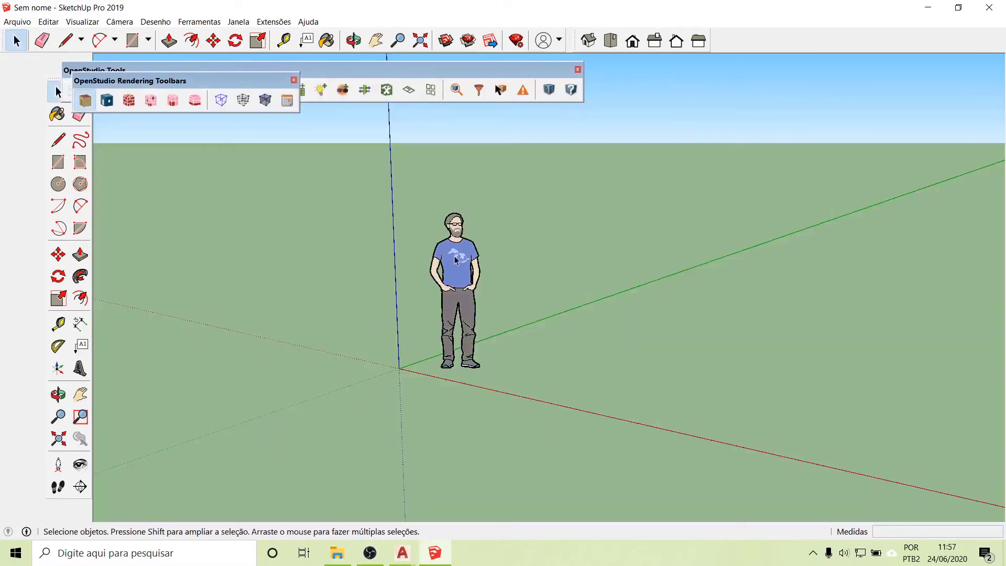
{"action": "left_click", "coordinate": [456, 260]}
{"action": "key", "text": "Delete"}
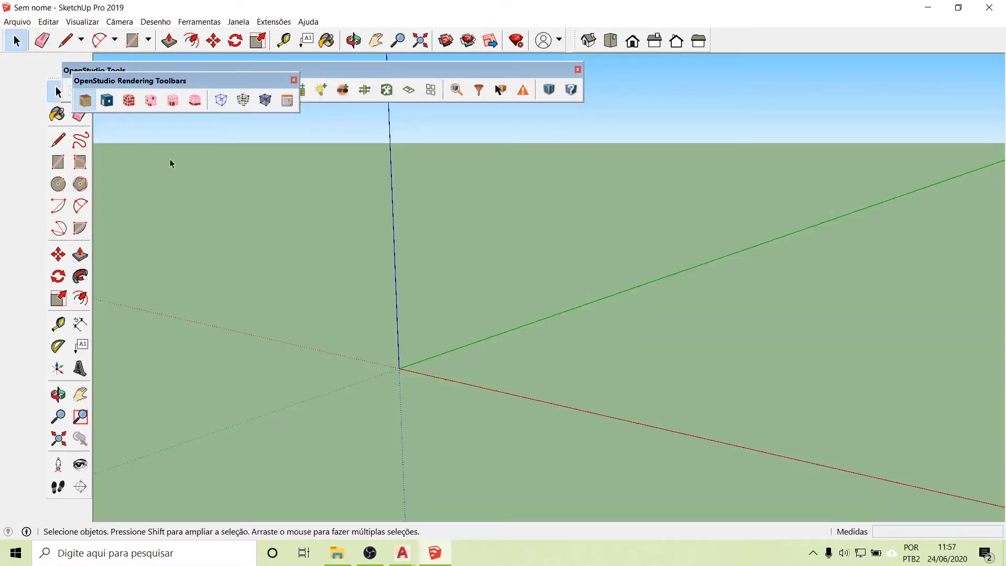
- Try to import the OpenStudio model CasaEscala1.osm from the QEE folder
{"action": "left_click", "coordinate": [24, 22]}
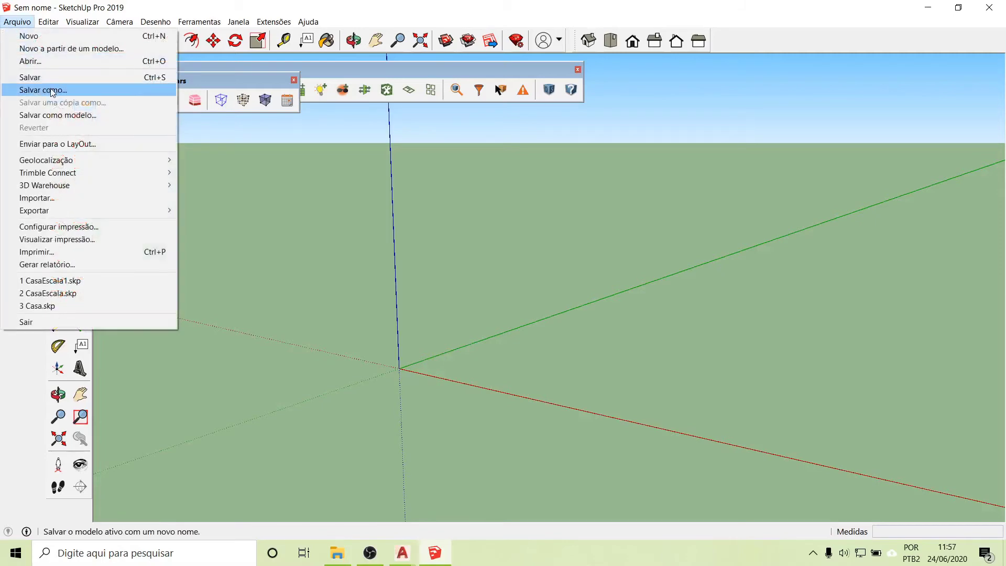
{"action": "left_click", "coordinate": [37, 198]}
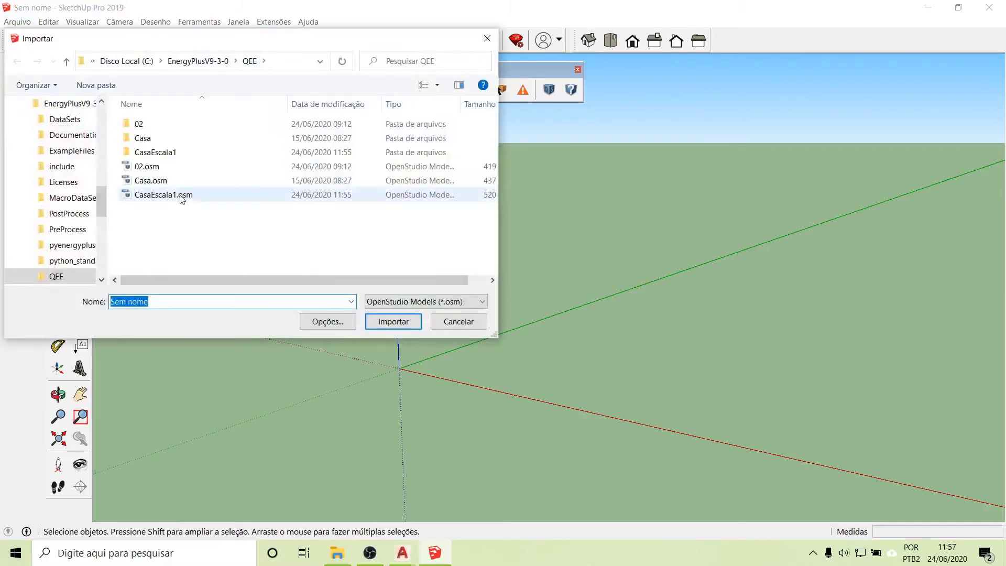
{"action": "left_click", "coordinate": [181, 196]}
{"action": "left_click", "coordinate": [393, 322]}
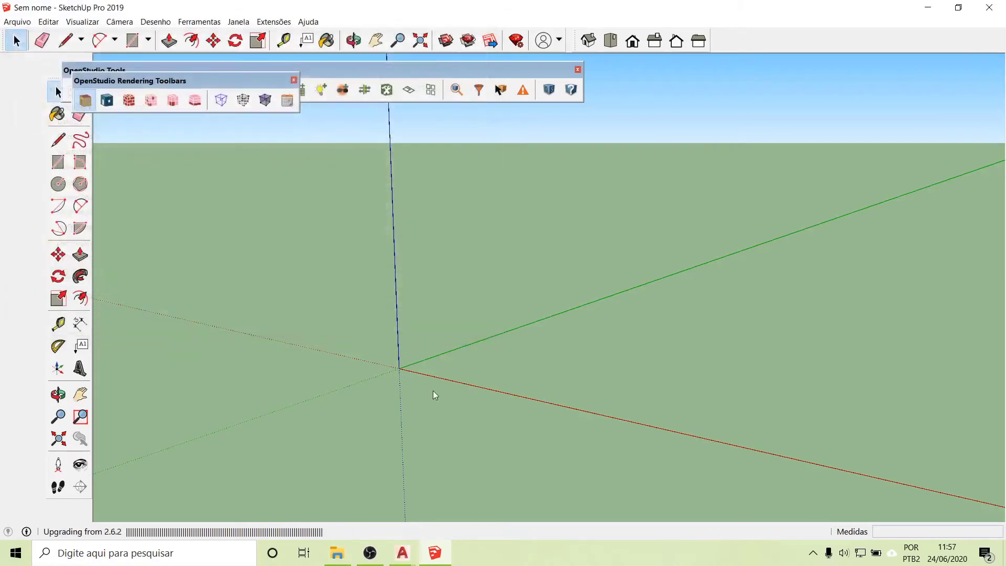
{"action": "left_click", "coordinate": [476, 299]}
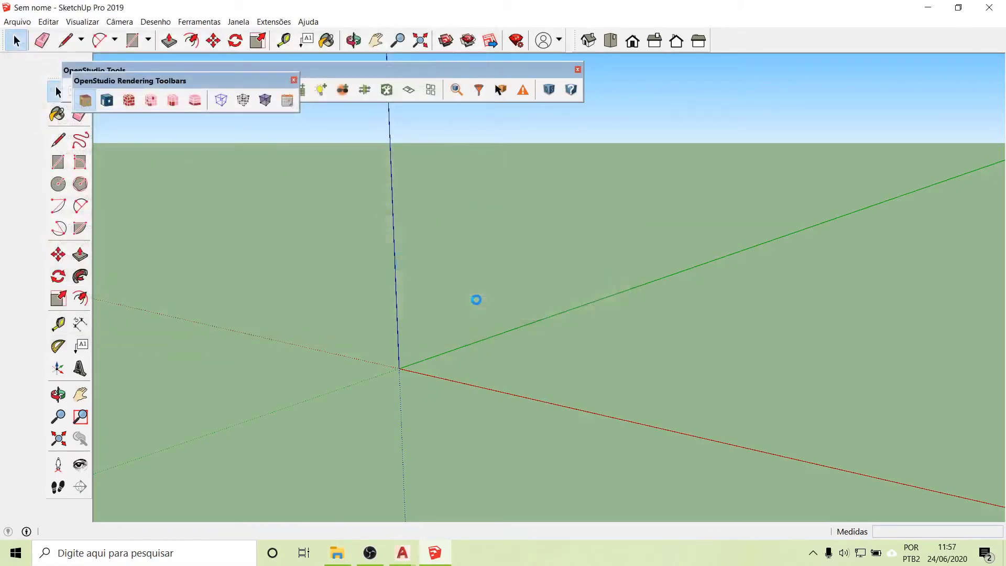
{"action": "left_click", "coordinate": [462, 324]}
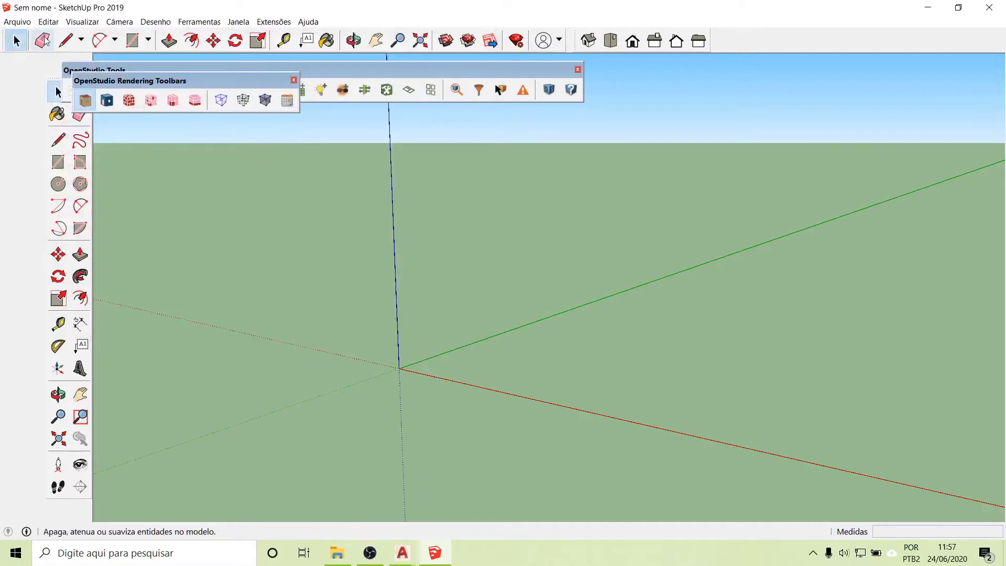
- Import CasaEscala1.osm from the QEE folder again and inspect the house from several sides
{"action": "left_click", "coordinate": [18, 21]}
{"action": "left_click", "coordinate": [63, 200]}
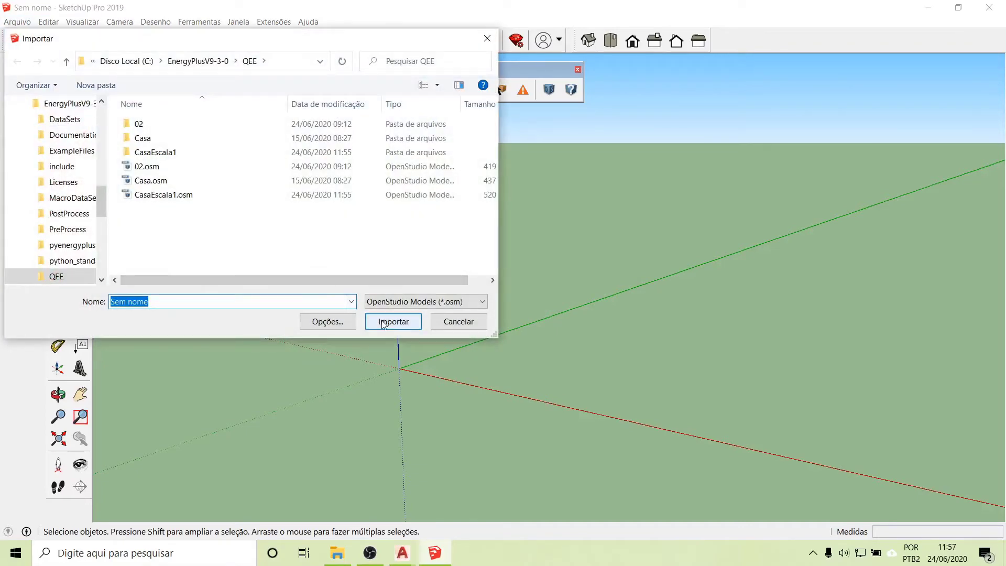
{"action": "left_click", "coordinate": [176, 198]}
{"action": "left_click", "coordinate": [387, 322]}
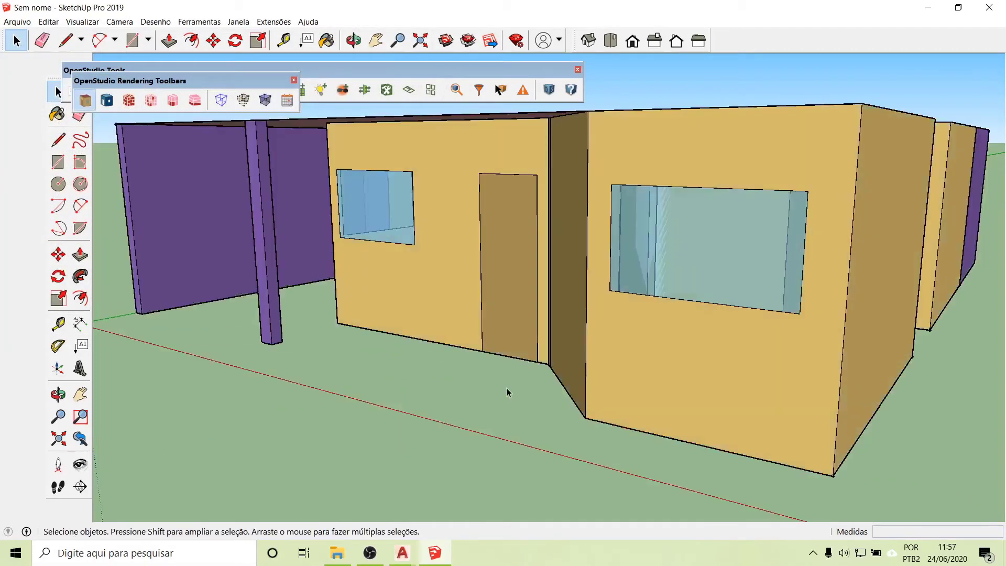
{"action": "scroll", "coordinate": [524, 389], "scroll_direction": "down", "scroll_amount": 5}
{"action": "scroll", "coordinate": [528, 388], "scroll_direction": "down", "scroll_amount": 2}
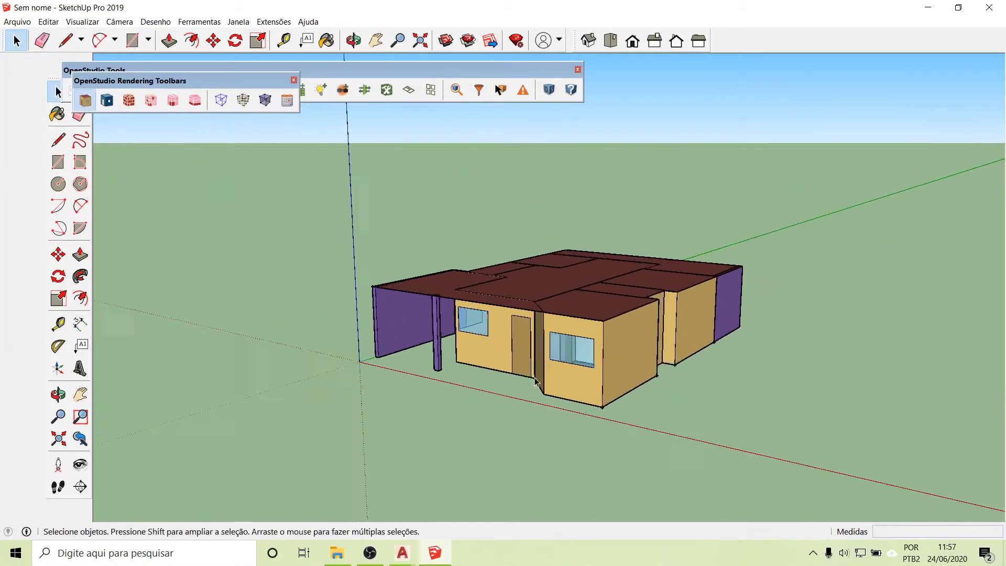
{"action": "middle_click_drag", "start_coordinate": [511, 278], "coordinate": [936, 427]}
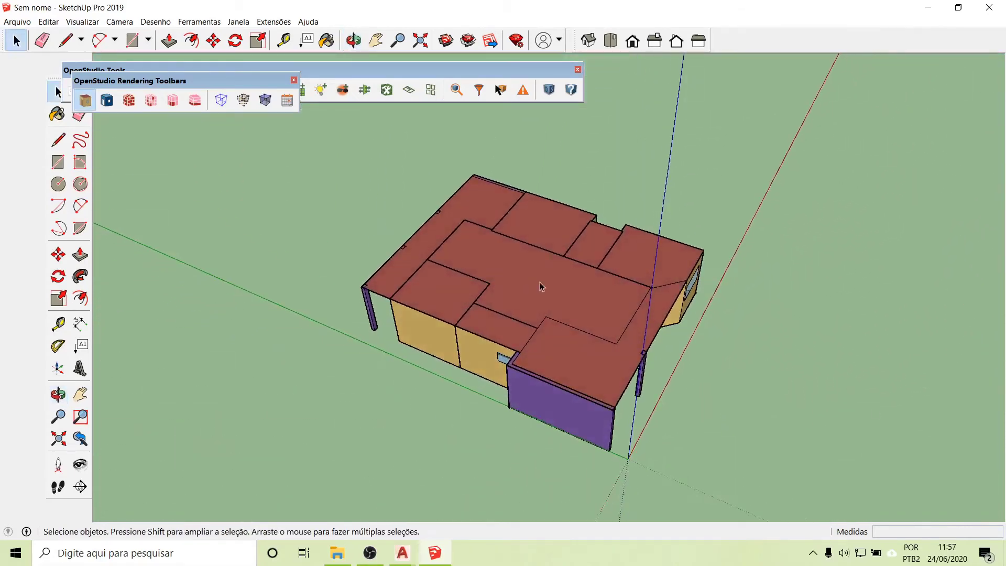
{"action": "middle_click_drag", "start_coordinate": [542, 286], "coordinate": [231, 177]}
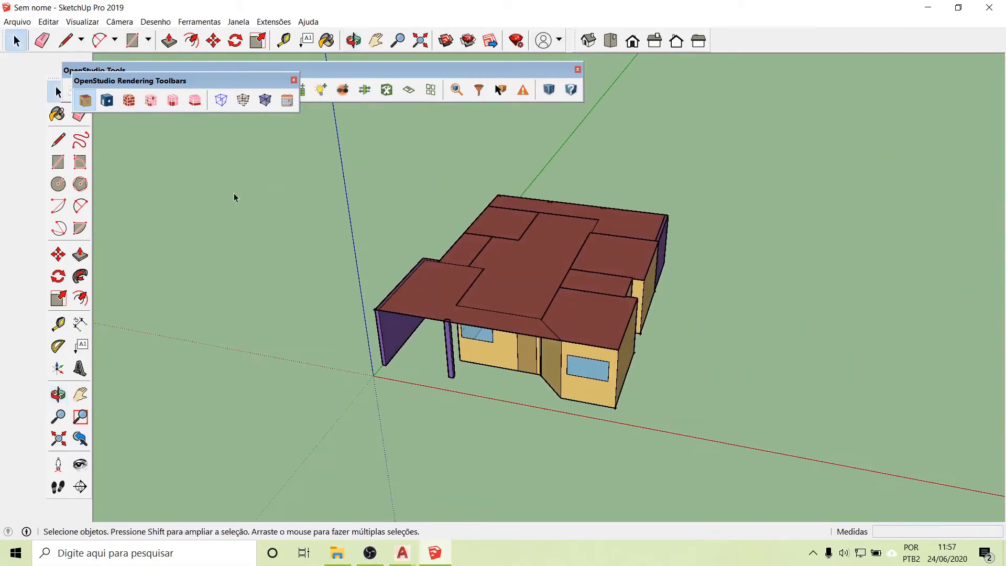
- Import the SketchUp file CasaEscala.skp from the QEE folder as a component, using the SketchUp file type filter
{"action": "left_click", "coordinate": [8, 24]}
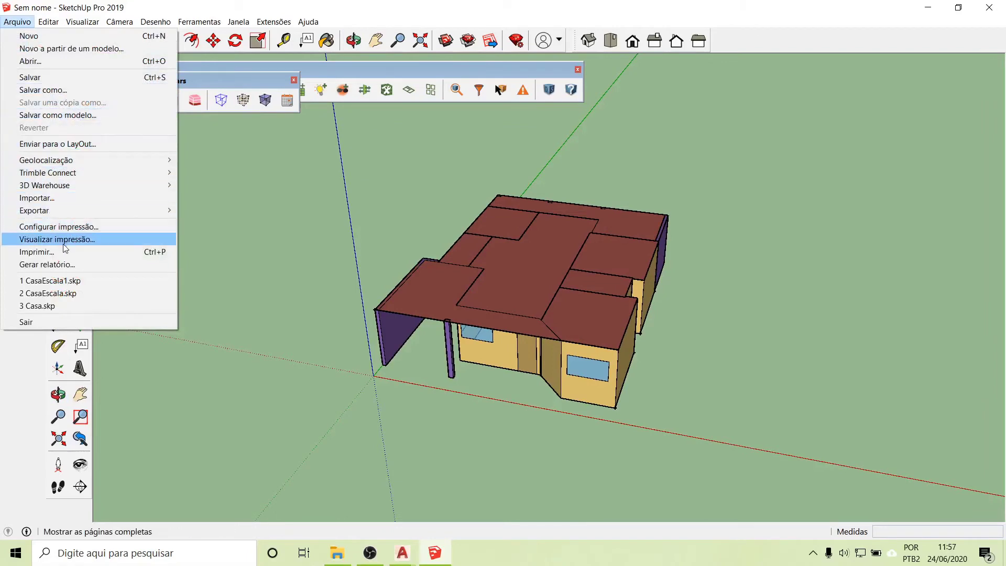
{"action": "left_click", "coordinate": [72, 198]}
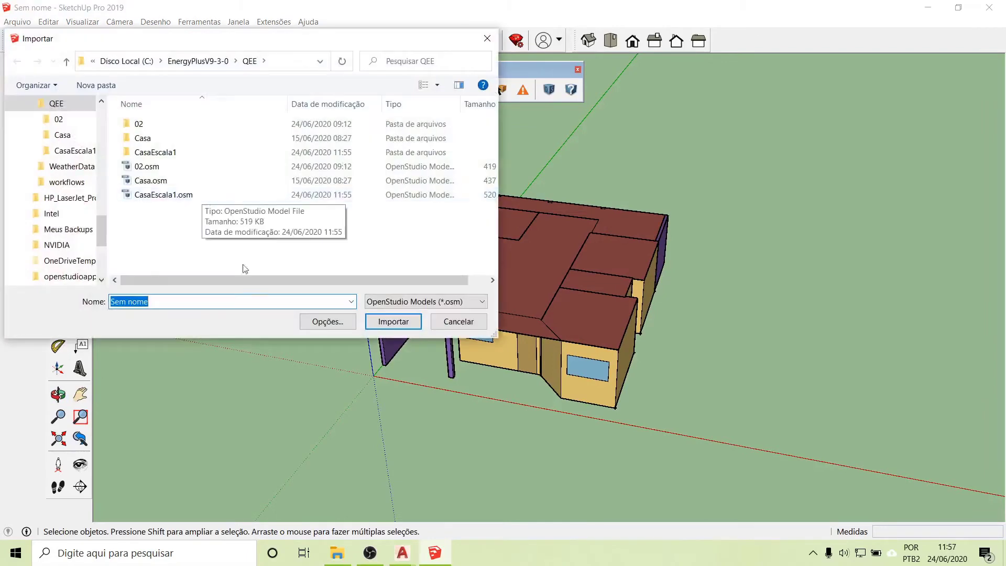
{"action": "left_click", "coordinate": [398, 302]}
{"action": "left_click", "coordinate": [422, 315]}
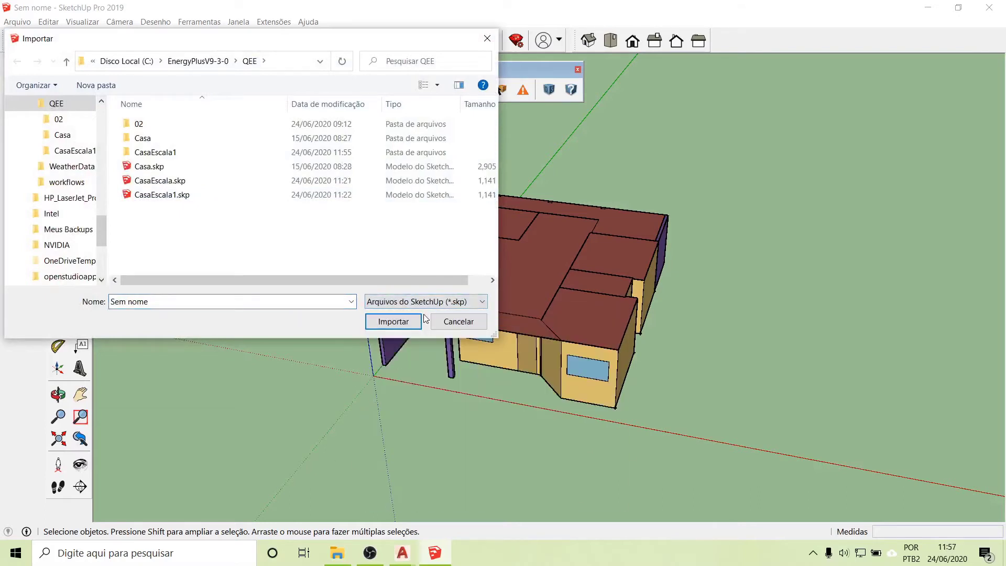
{"action": "left_click", "coordinate": [171, 196]}
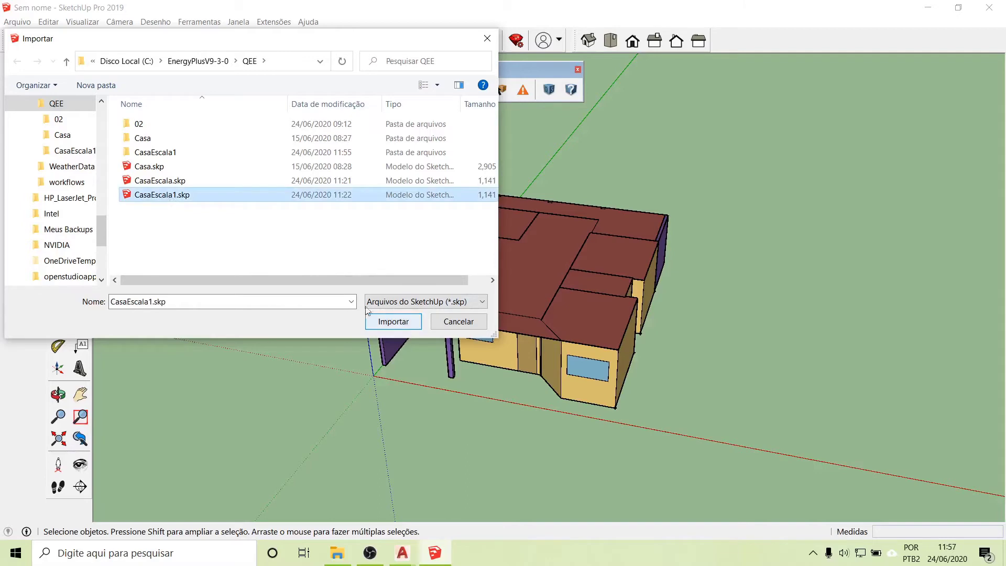
{"action": "left_click", "coordinate": [157, 183]}
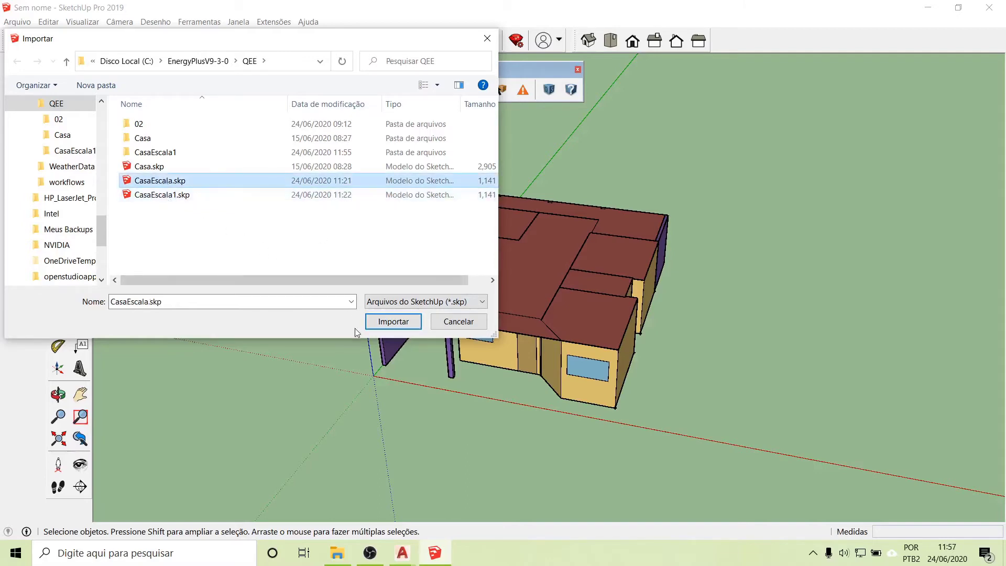
{"action": "left_click", "coordinate": [393, 322]}
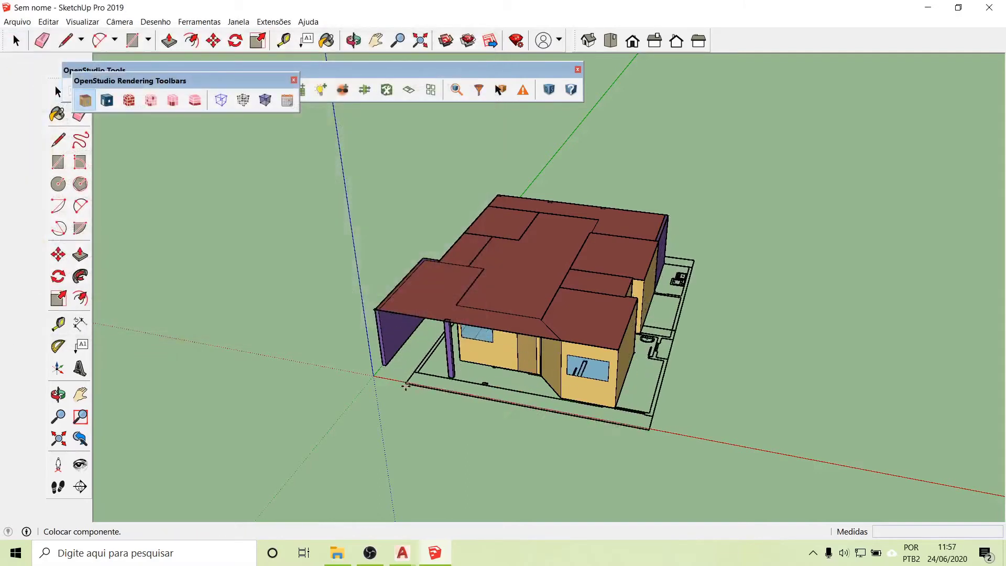
- Place the imported floor plan component at the axes origin, deselect it and check its alignment with the house
{"action": "scroll", "coordinate": [395, 376], "scroll_direction": "up", "scroll_amount": 6}
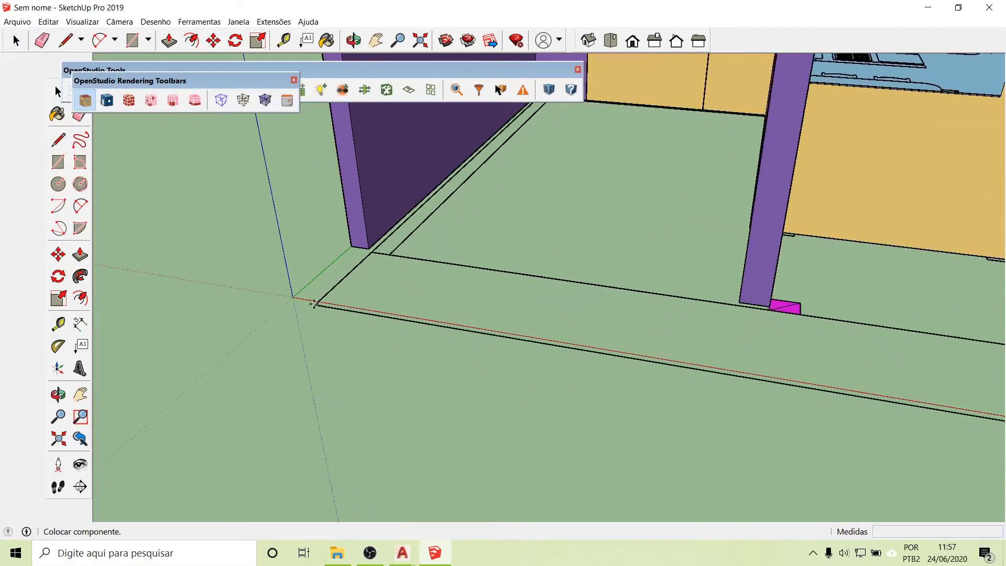
{"action": "left_click", "coordinate": [295, 296]}
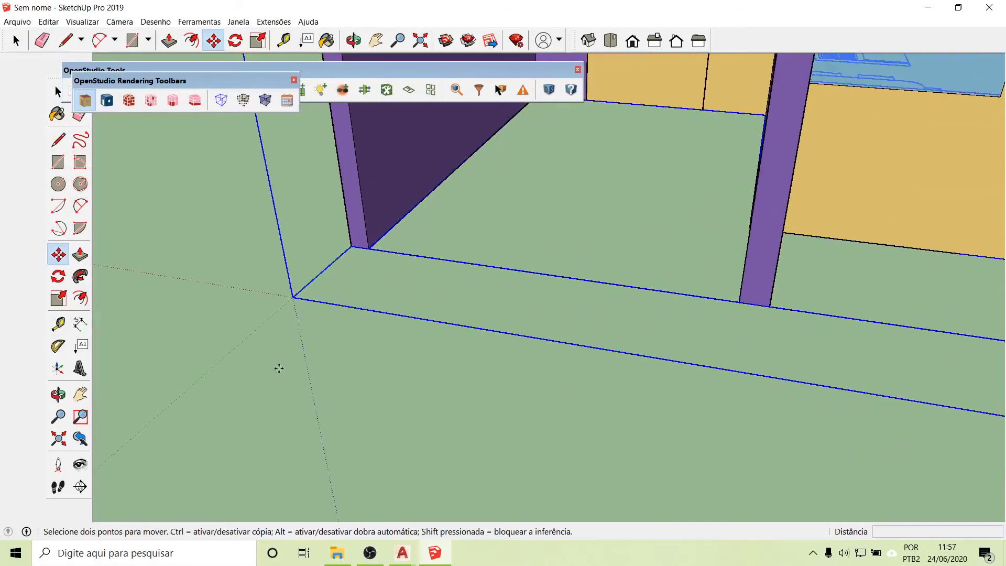
{"action": "scroll", "coordinate": [314, 372], "scroll_direction": "down", "scroll_amount": 8}
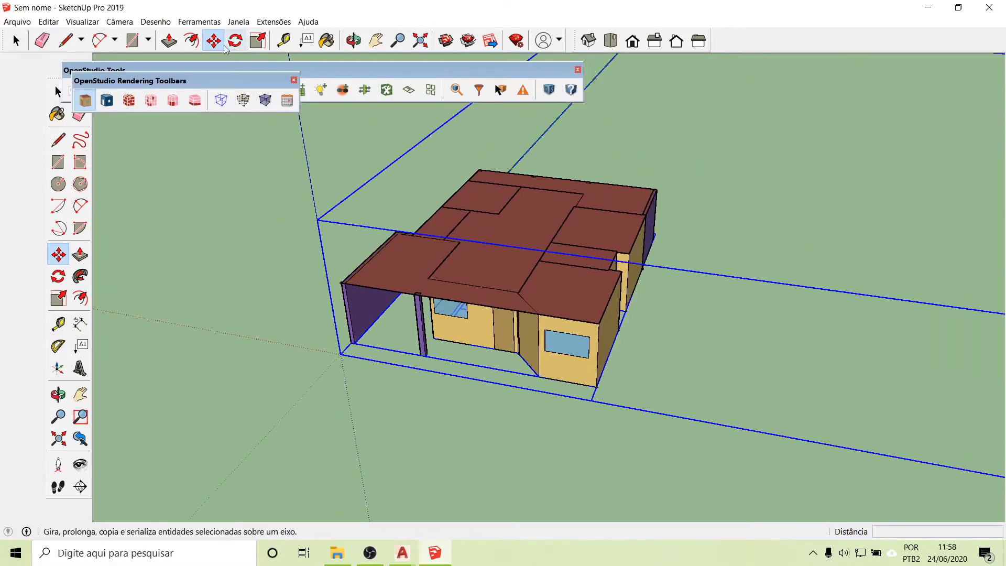
{"action": "left_click", "coordinate": [58, 92]}
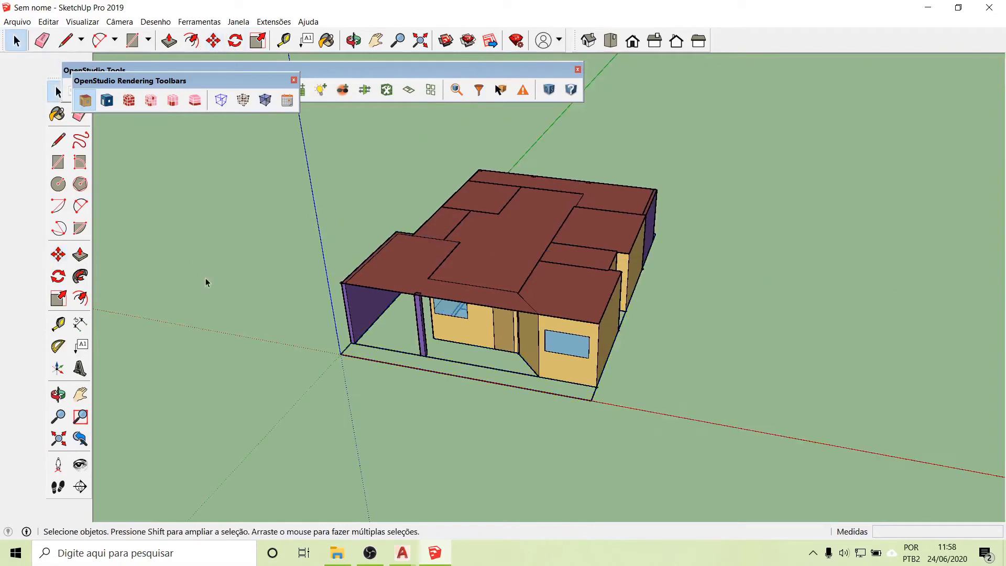
{"action": "key", "text": "o"}
{"action": "left_click_drag", "start_coordinate": [249, 325], "coordinate": [737, 343]}
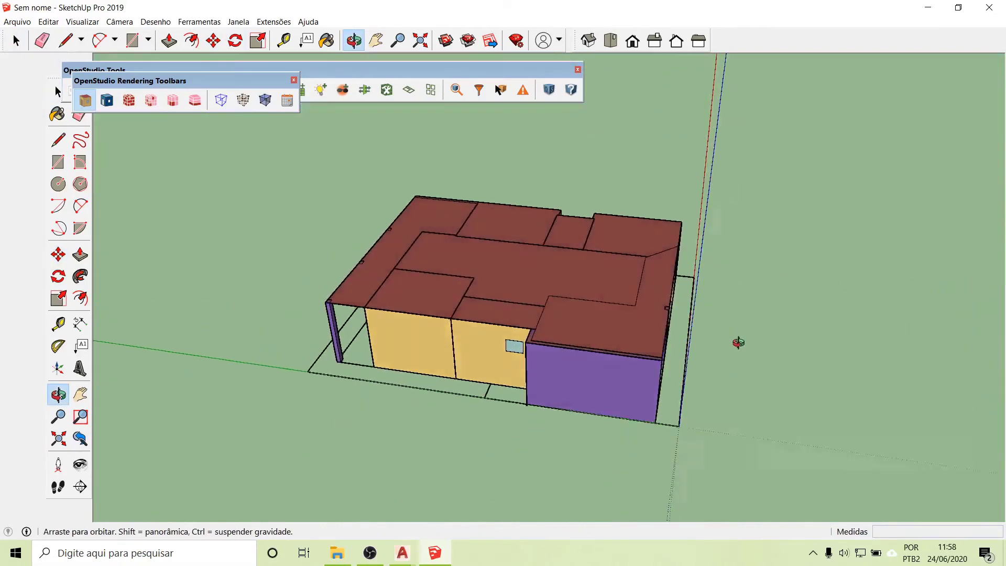
- Examine the gable and roof ridge of the detailed reference house behind the simplified model
{"action": "key", "text": "space"}
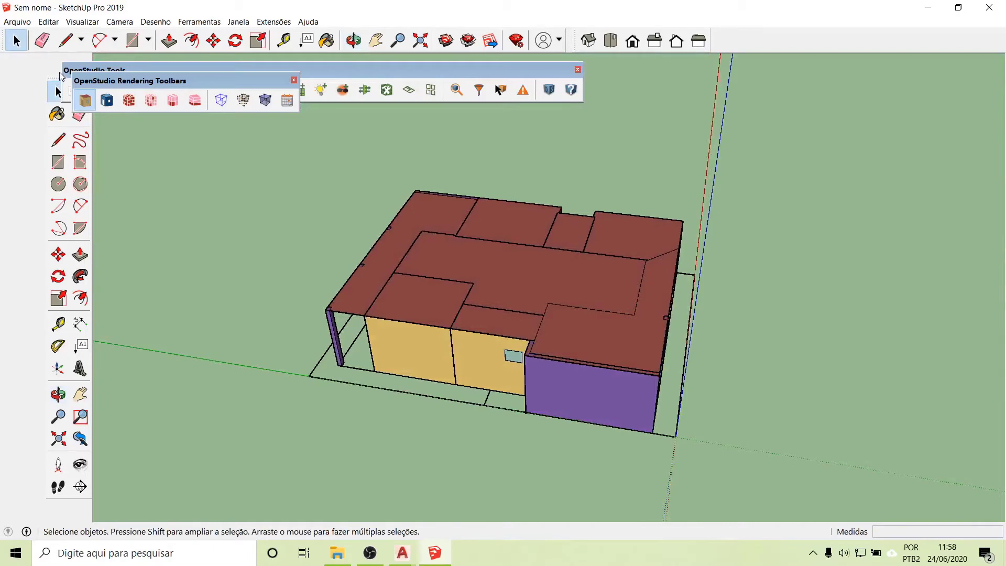
{"action": "key", "text": "o"}
{"action": "left_click_drag", "start_coordinate": [469, 436], "coordinate": [396, 364]}
{"action": "key", "text": "space"}
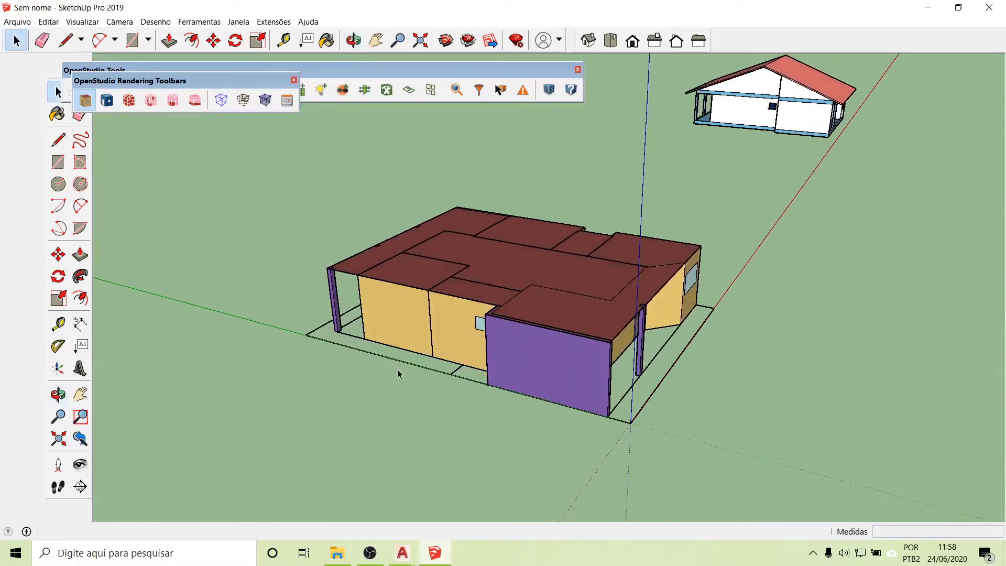
{"action": "scroll", "coordinate": [838, 83], "scroll_direction": "up", "scroll_amount": 10}
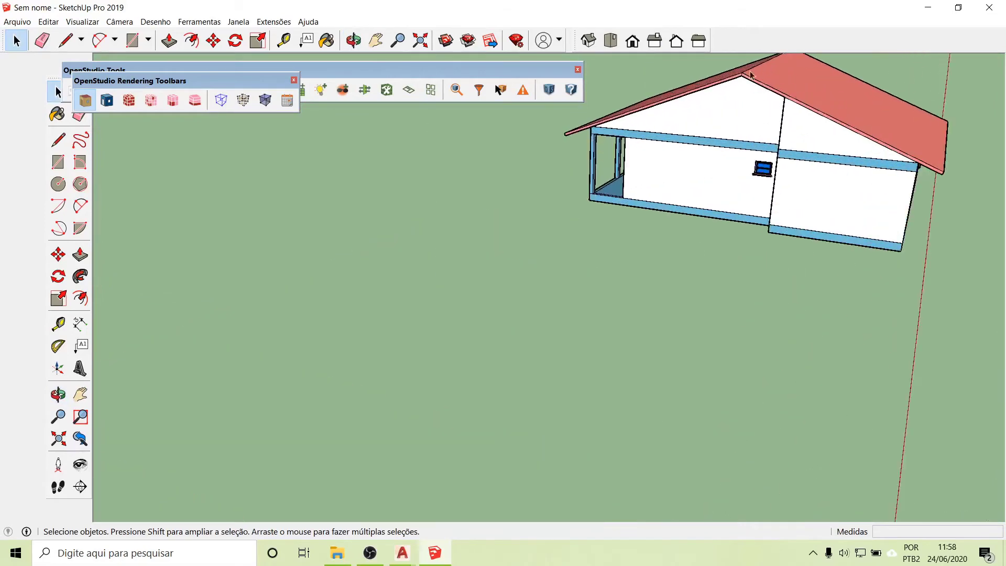
{"action": "middle_click_drag", "start_coordinate": [769, 135], "coordinate": [789, 1]}
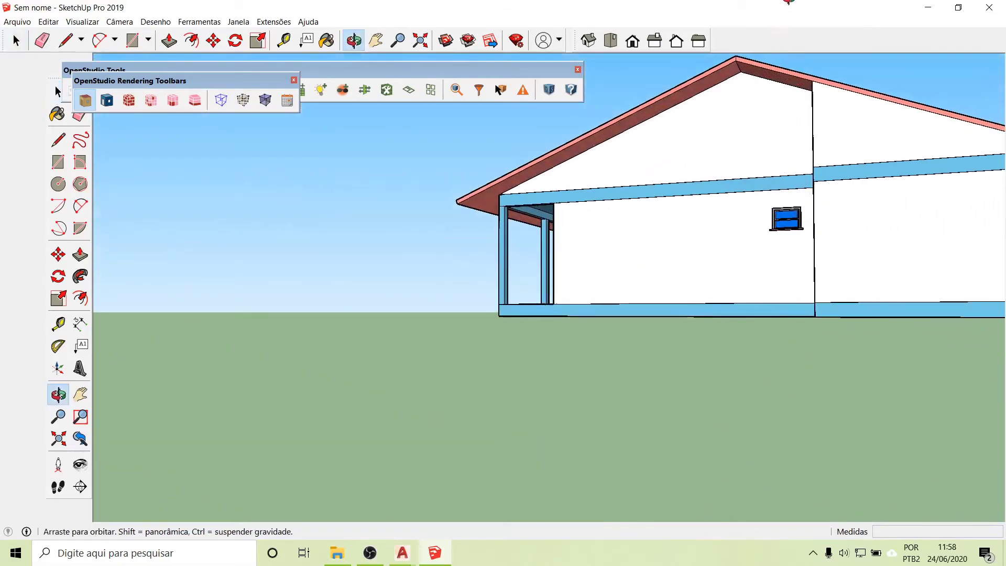
{"action": "key", "text": "space"}
{"action": "middle_click_drag", "start_coordinate": [746, 103], "coordinate": [780, 218]}
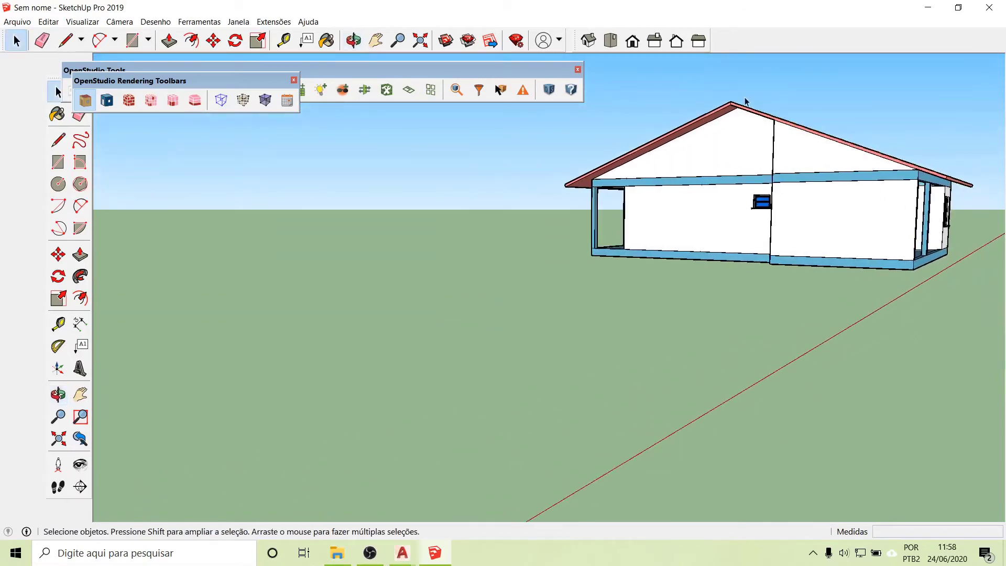
{"action": "middle_click_drag", "start_coordinate": [747, 102], "coordinate": [722, 118]}
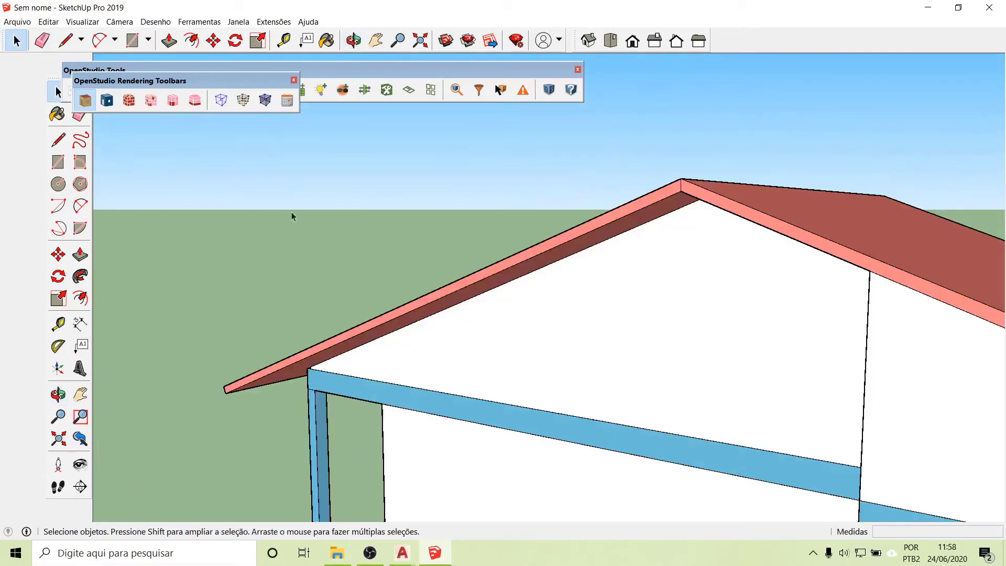
{"action": "left_click", "coordinate": [79, 324]}
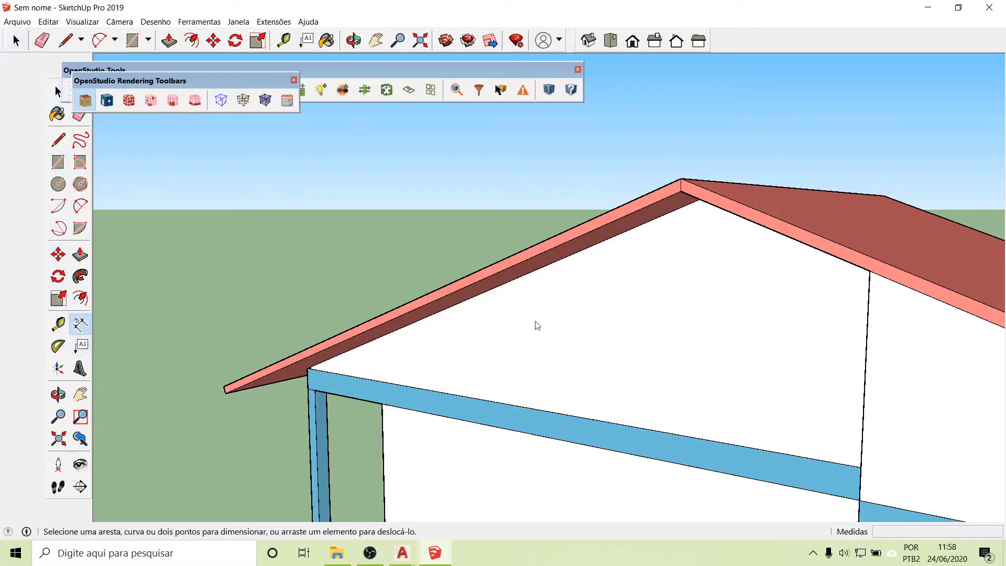
{"action": "scroll", "coordinate": [696, 209], "scroll_direction": "up", "scroll_amount": 2}
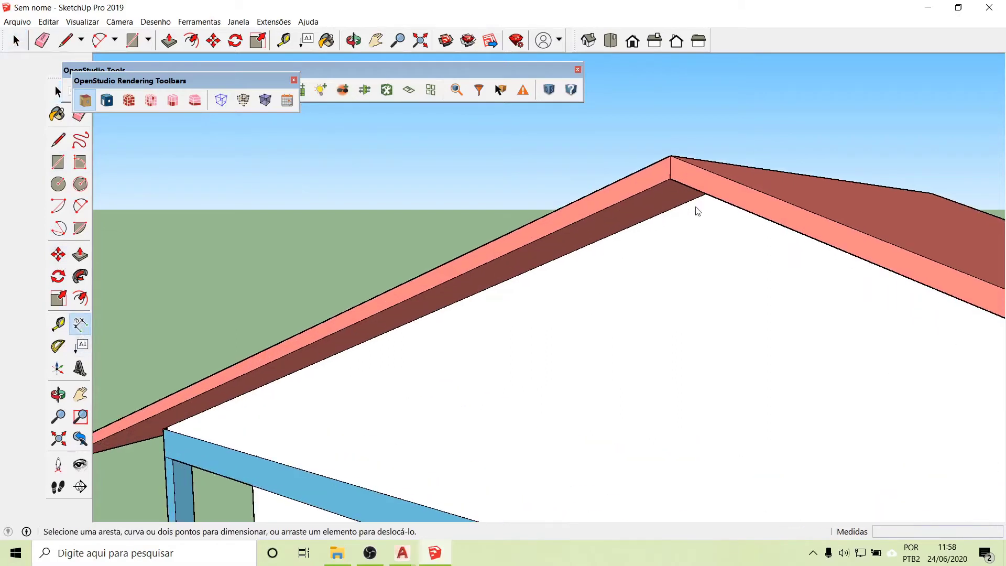
{"action": "left_click", "coordinate": [674, 159]}
{"action": "scroll", "coordinate": [656, 303], "scroll_direction": "down", "scroll_amount": 3}
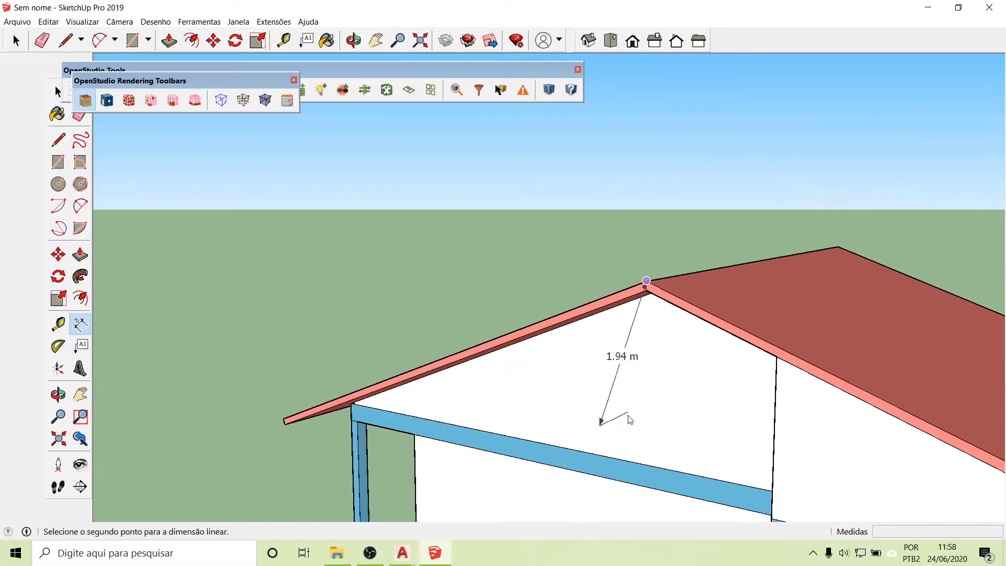
{"action": "middle_click_drag", "start_coordinate": [652, 470], "coordinate": [569, 470]}
{"action": "scroll", "coordinate": [629, 474], "scroll_direction": "up", "scroll_amount": 5}
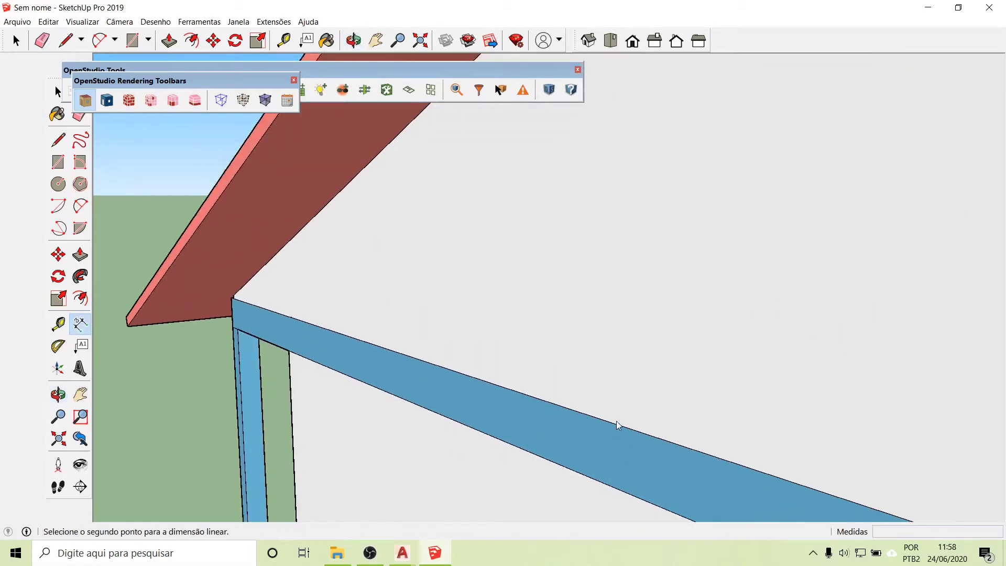
{"action": "scroll", "coordinate": [618, 425], "scroll_direction": "down", "scroll_amount": 6}
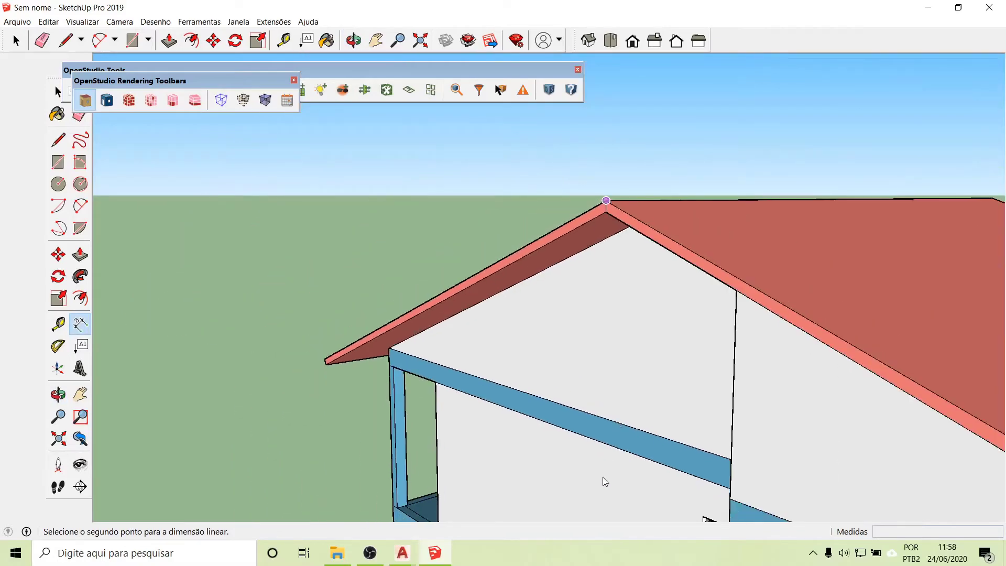
{"action": "middle_click_drag", "start_coordinate": [656, 382], "coordinate": [760, 409]}
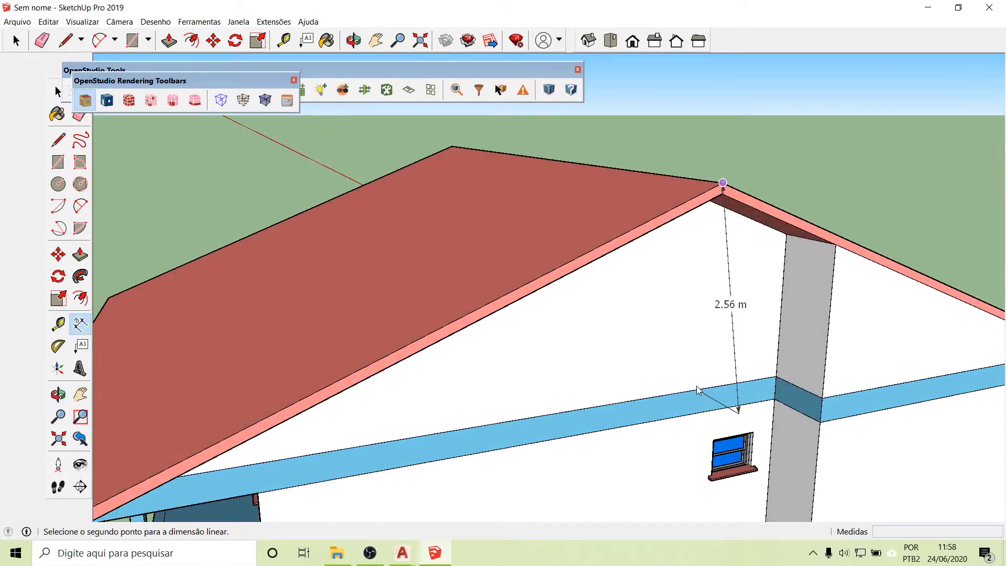
{"action": "key", "text": "Escape"}
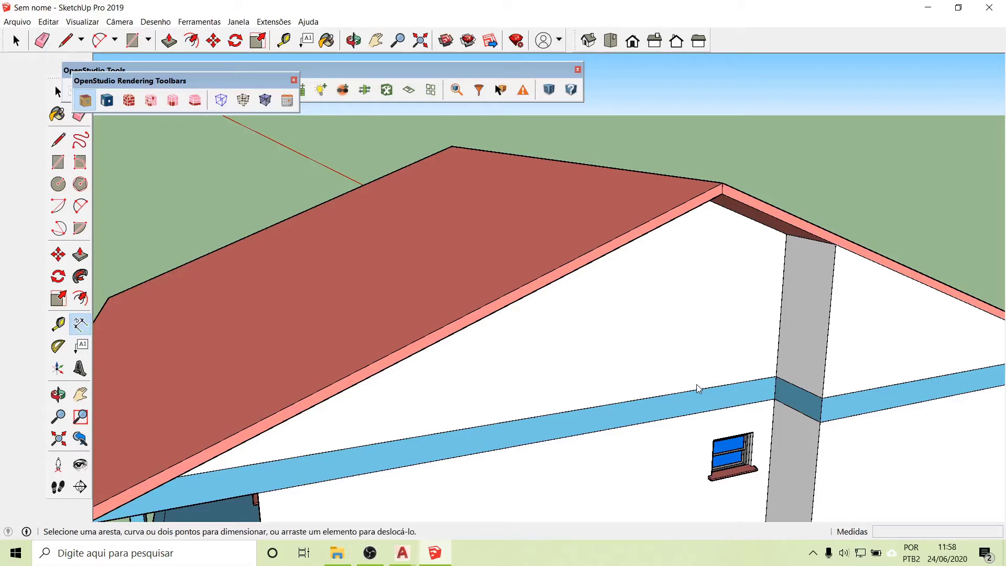
- Switch to Projeto Casa.dwg in AutoCAD, read the ridge height dimension in section CORTE AA, and return to SketchUp
{"action": "left_click", "coordinate": [402, 555]}
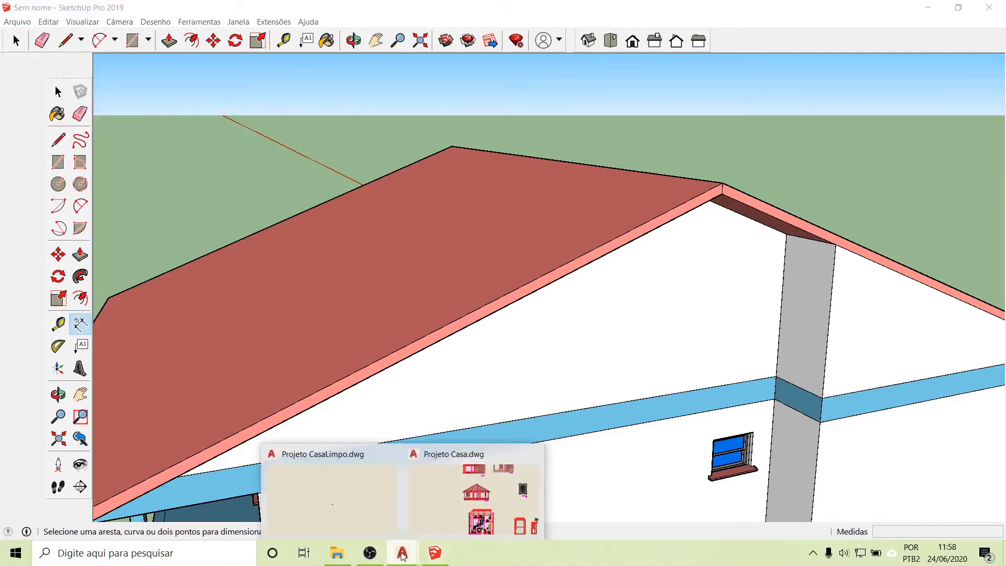
{"action": "left_click", "coordinate": [433, 484]}
{"action": "scroll", "coordinate": [503, 278], "scroll_direction": "up", "scroll_amount": 6}
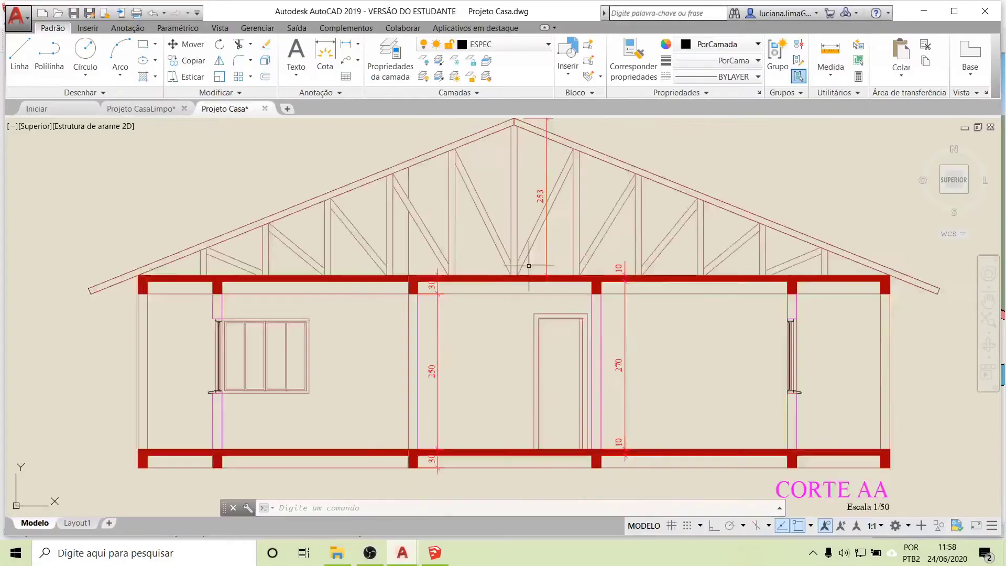
{"action": "scroll", "coordinate": [576, 244], "scroll_direction": "down", "scroll_amount": 4}
{"action": "scroll", "coordinate": [562, 241], "scroll_direction": "up", "scroll_amount": 6}
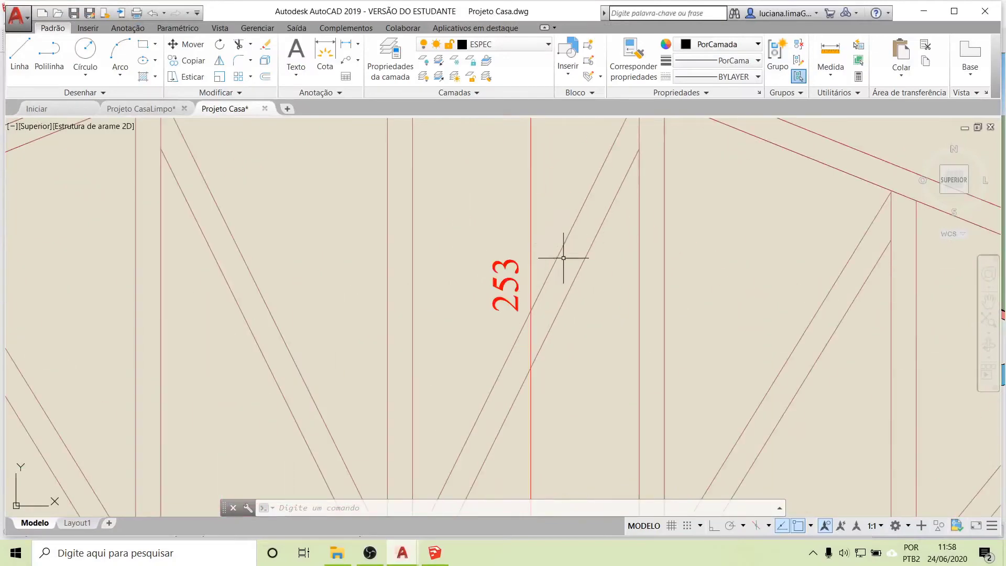
{"action": "left_click", "coordinate": [437, 554]}
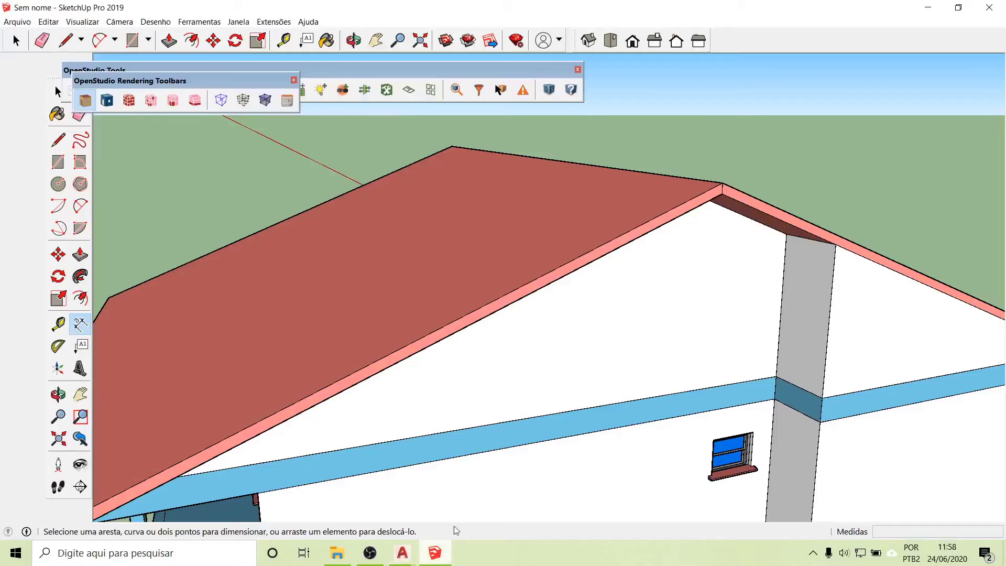
- Select the roof group on the simplified house to inspect its outline from above, and clear the selection
{"action": "scroll", "coordinate": [304, 247], "scroll_direction": "down", "scroll_amount": 10}
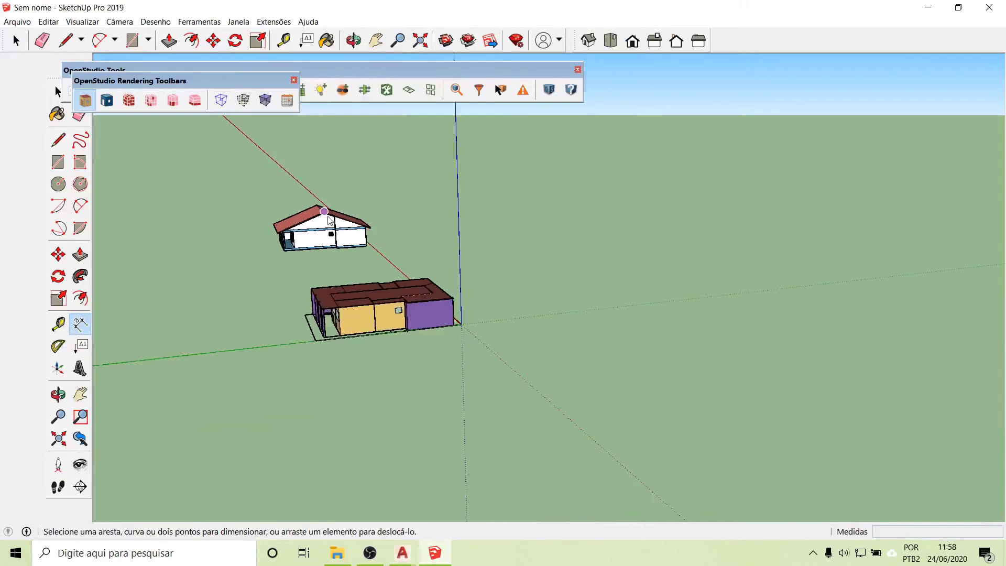
{"action": "scroll", "coordinate": [394, 283], "scroll_direction": "up", "scroll_amount": 2}
{"action": "scroll", "coordinate": [404, 320], "scroll_direction": "up", "scroll_amount": 2}
{"action": "middle_click_drag", "start_coordinate": [305, 379], "coordinate": [412, 376]}
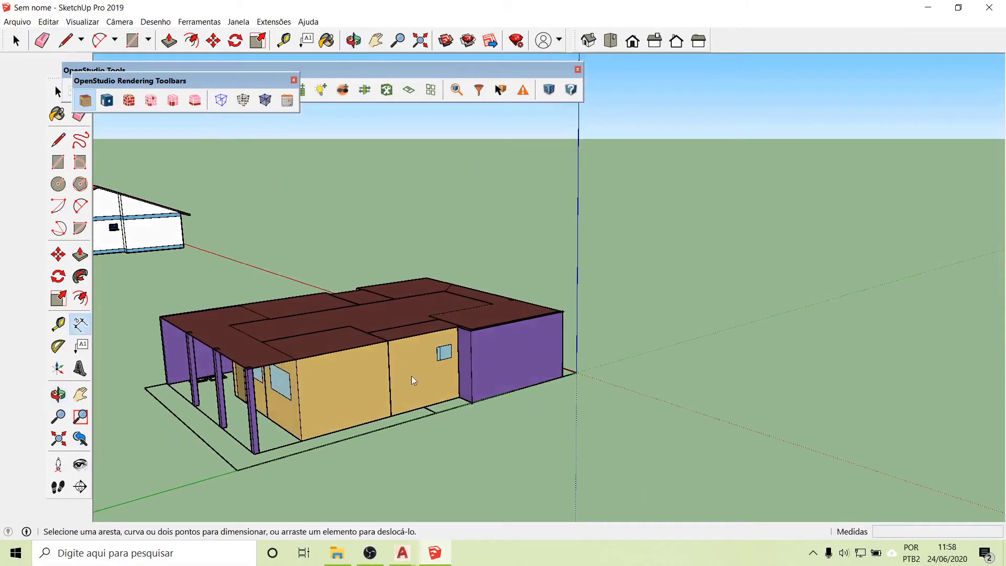
{"action": "left_click", "coordinate": [57, 92]}
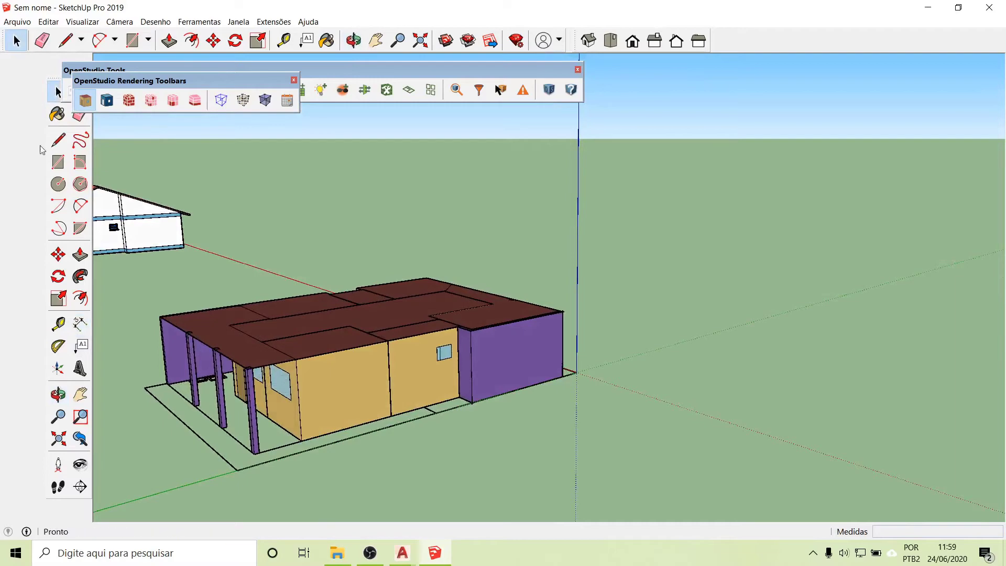
{"action": "left_click", "coordinate": [337, 321]}
{"action": "left_click", "coordinate": [222, 325]}
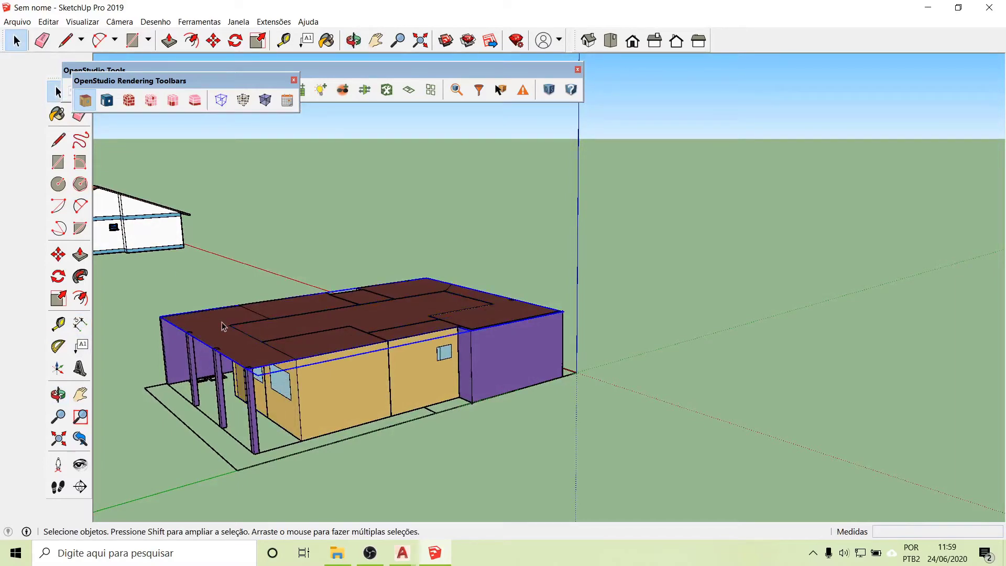
{"action": "middle_click_drag", "start_coordinate": [276, 335], "coordinate": [280, 506]}
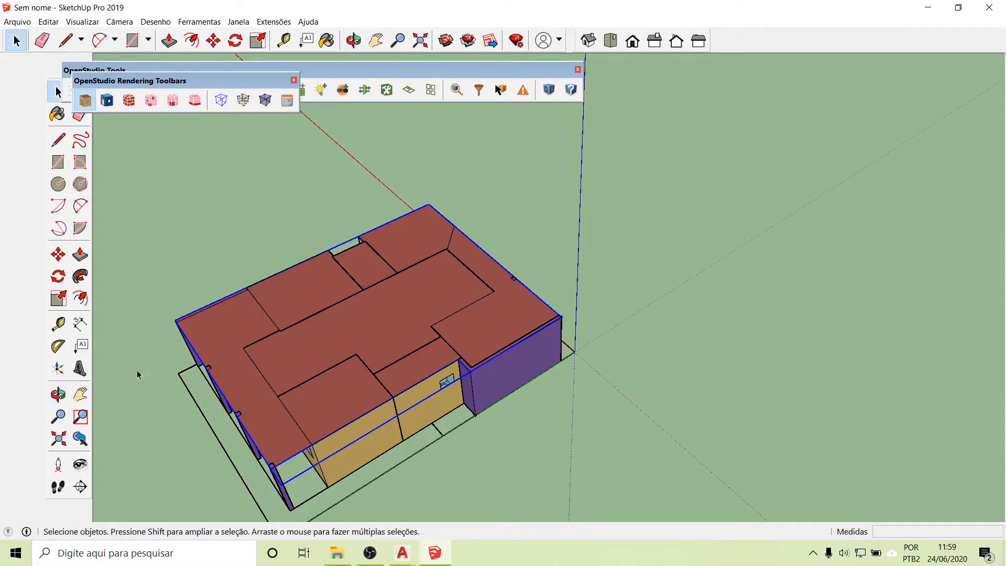
{"action": "left_click", "coordinate": [533, 455]}
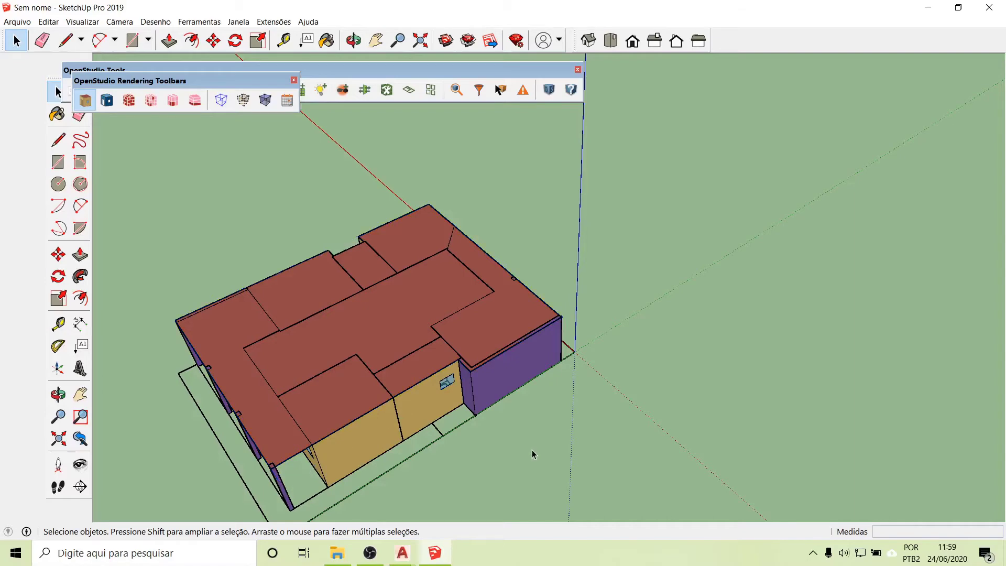
- Place a horizontal guide above the side wall's top edge at the ridge height dimensioned in the section drawing
{"action": "scroll", "coordinate": [451, 470], "scroll_direction": "up", "scroll_amount": 5}
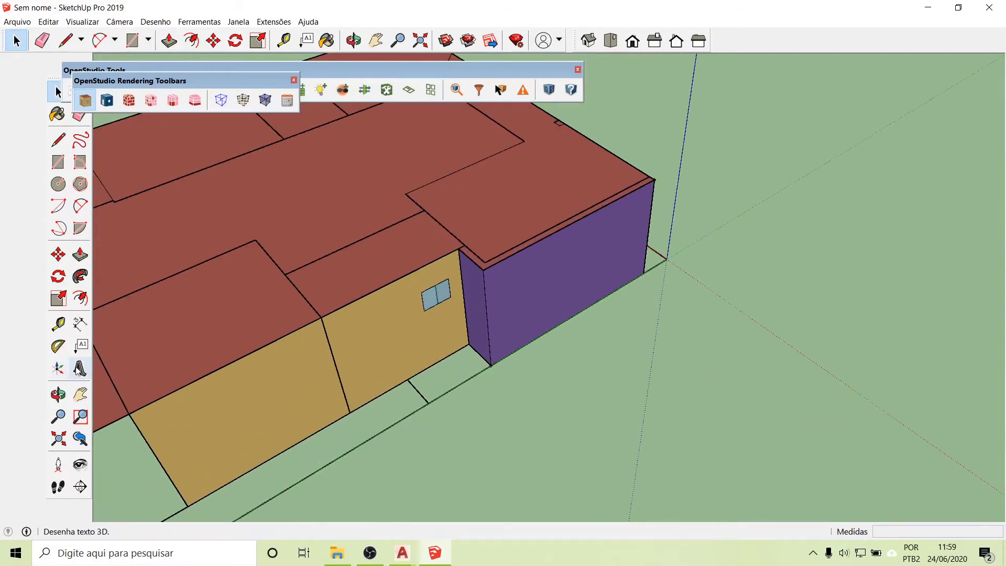
{"action": "left_click", "coordinate": [59, 325]}
{"action": "left_click", "coordinate": [244, 356]}
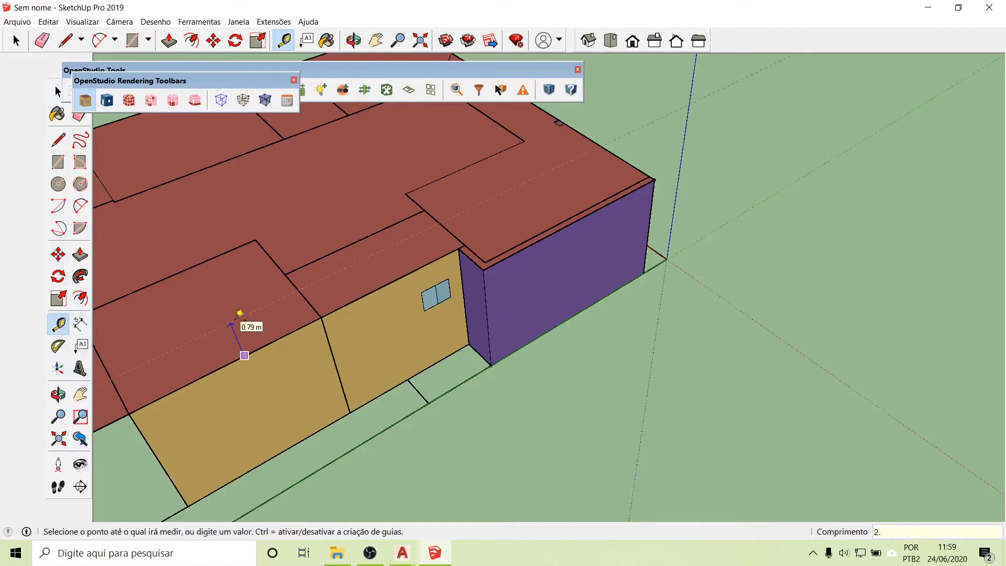
{"action": "key", "text": "Return"}
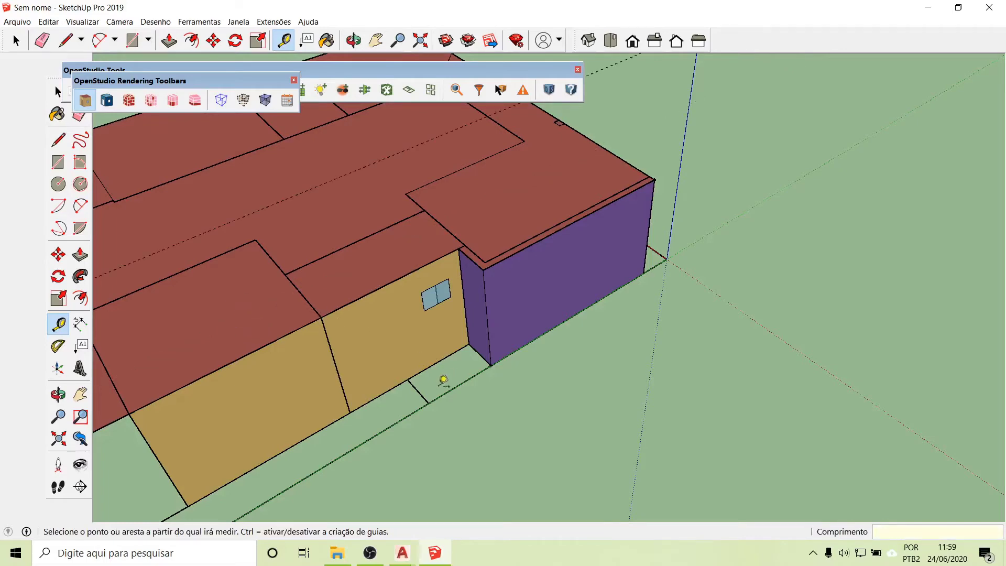
- Place a vertical guide on the side wall, offset from the wall's edge to the end of the floor plan's ridge line
{"action": "middle_click_drag", "start_coordinate": [441, 382], "coordinate": [377, 303]}
{"action": "scroll", "coordinate": [399, 301], "scroll_direction": "up", "scroll_amount": 5}
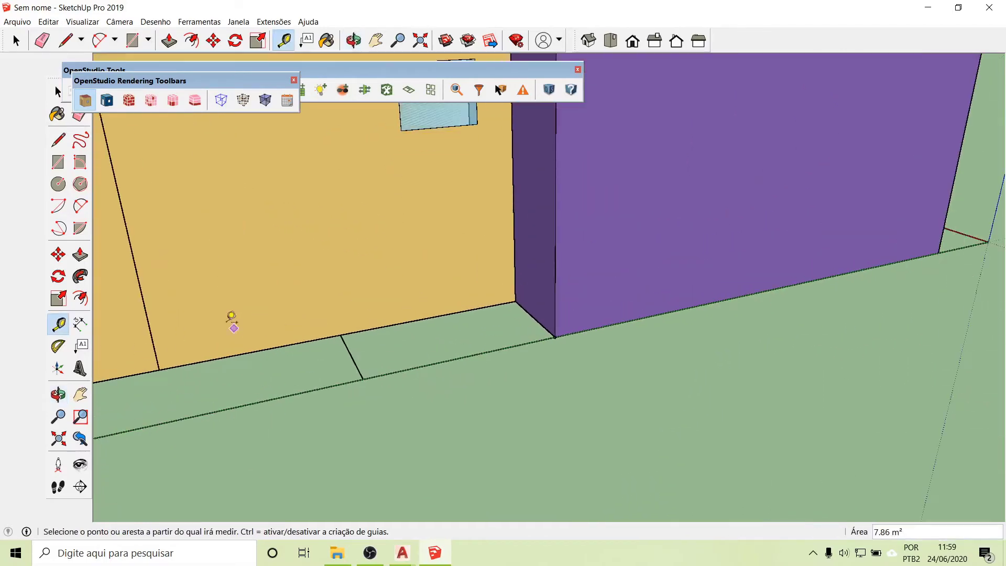
{"action": "left_click", "coordinate": [140, 284]}
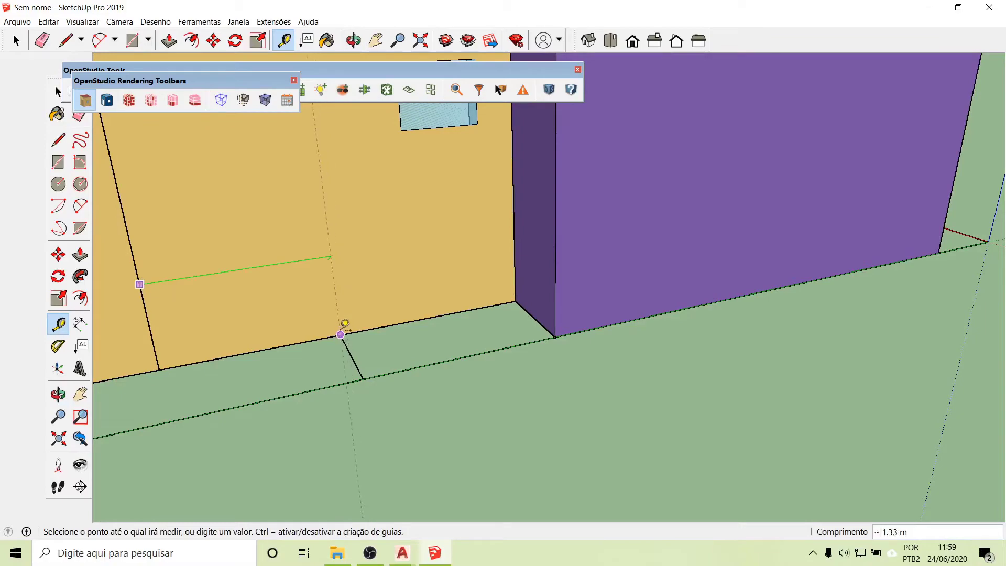
{"action": "left_click", "coordinate": [341, 335]}
{"action": "scroll", "coordinate": [417, 412], "scroll_direction": "down", "scroll_amount": 8}
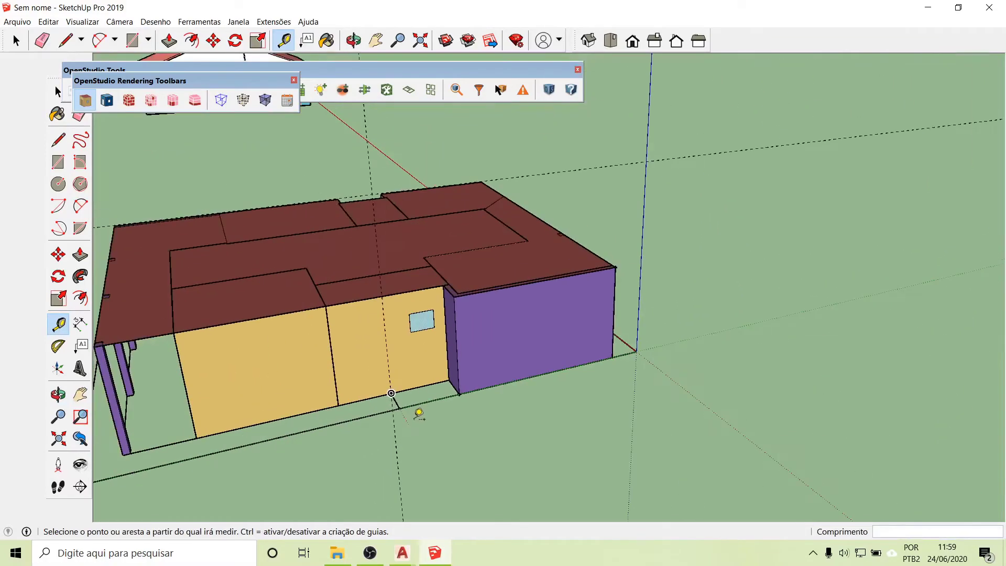
- Place a guide along the floor plan's ridge line from beneath the house so it extends past the opposite wall
{"action": "scroll", "coordinate": [243, 346], "scroll_direction": "down", "scroll_amount": 2}
{"action": "middle_click_drag", "start_coordinate": [180, 337], "coordinate": [928, 361]}
{"action": "scroll", "coordinate": [802, 455], "scroll_direction": "up", "scroll_amount": 1}
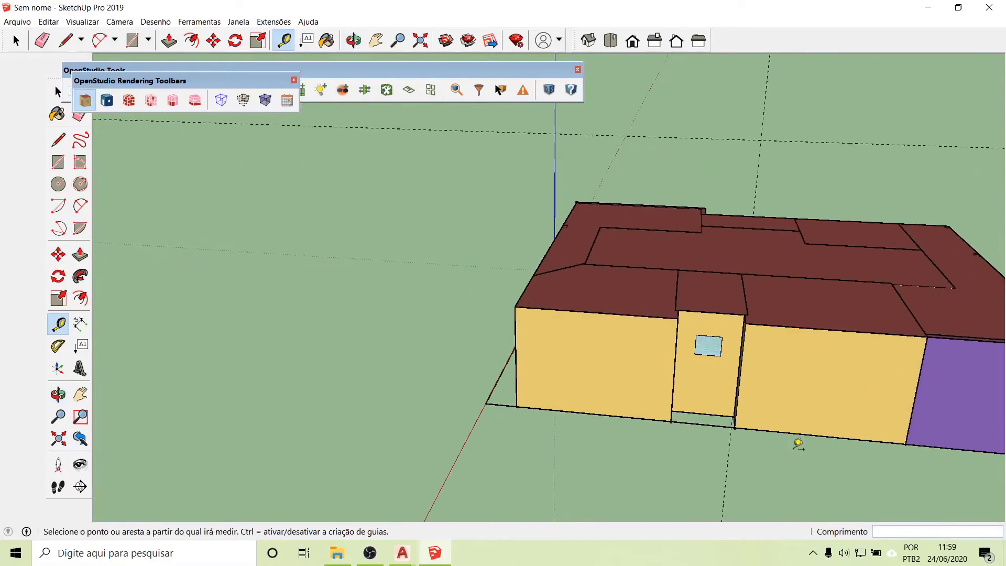
{"action": "middle_click_drag", "start_coordinate": [789, 414], "coordinate": [808, 66]}
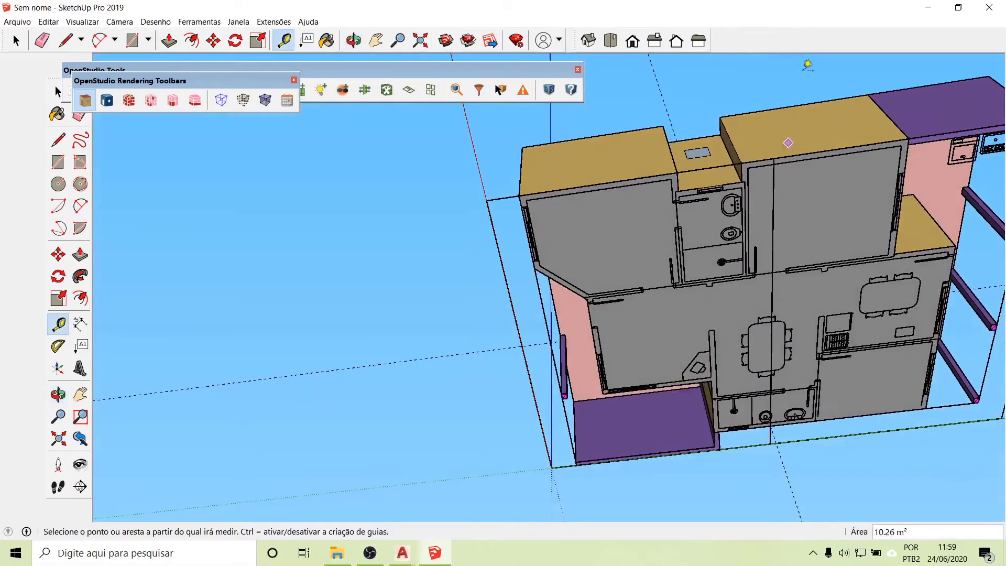
{"action": "left_click", "coordinate": [771, 178]}
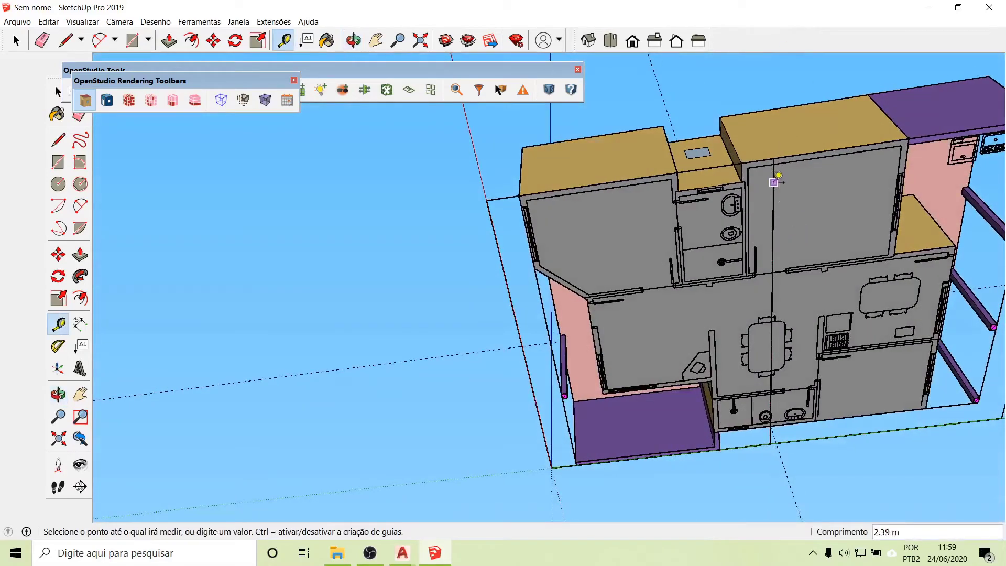
{"action": "left_click", "coordinate": [772, 177]}
{"action": "middle_click_drag", "start_coordinate": [837, 119], "coordinate": [829, 455]}
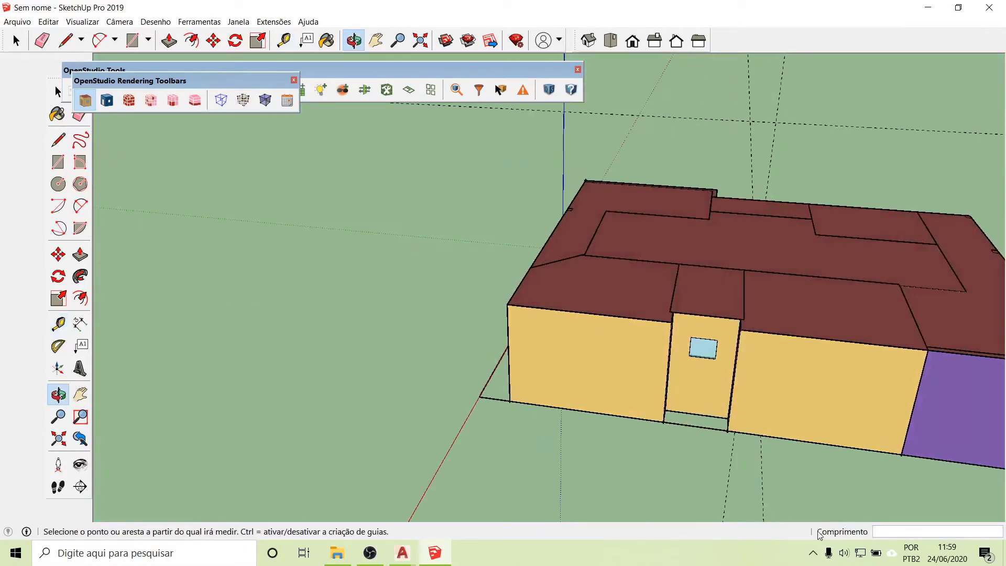
{"action": "key", "text": "o"}
{"action": "key", "text": "t"}
{"action": "scroll", "coordinate": [880, 418], "scroll_direction": "up", "scroll_amount": 10}
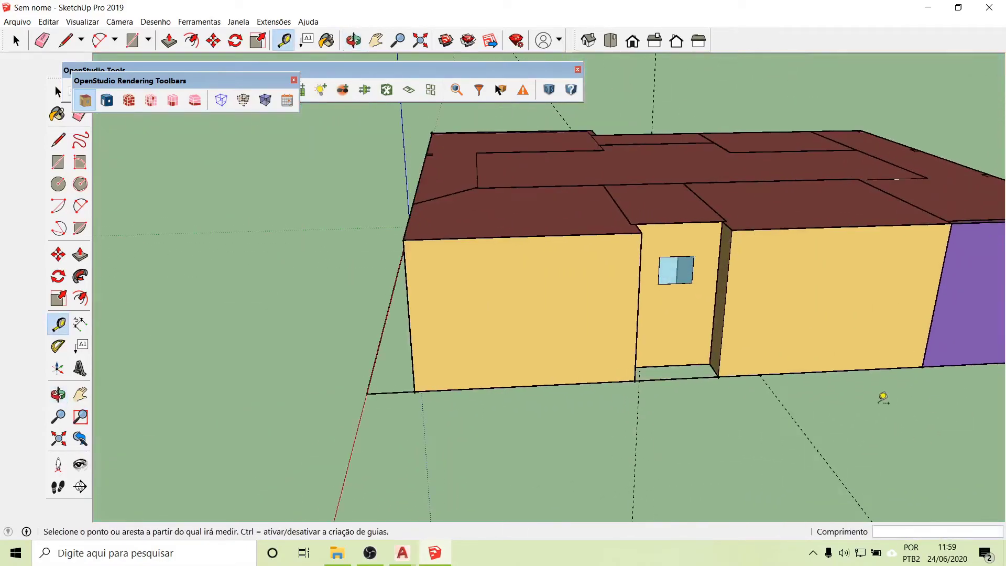
{"action": "left_click", "coordinate": [589, 256]}
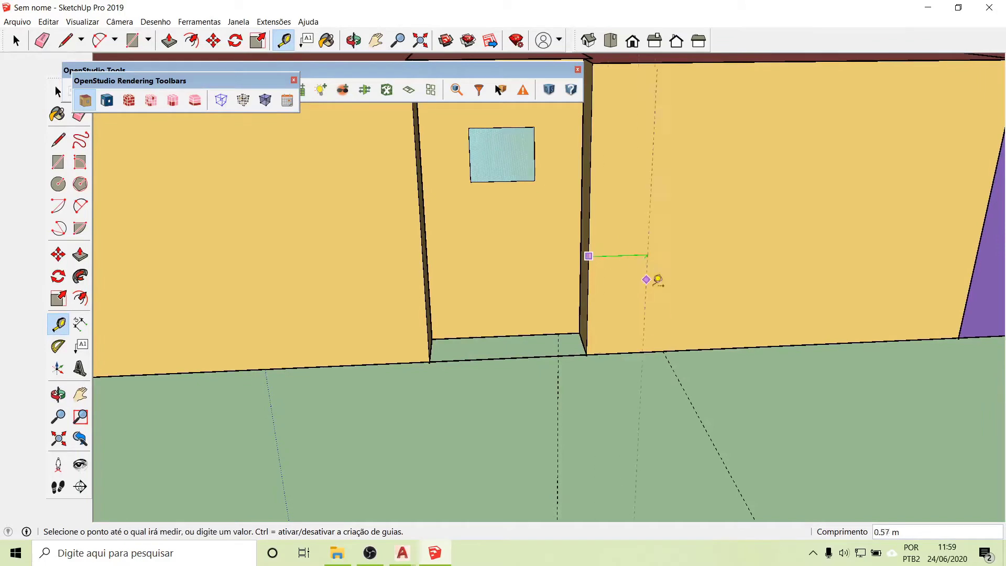
{"action": "key", "text": "Escape"}
{"action": "scroll", "coordinate": [620, 438], "scroll_direction": "down", "scroll_amount": 8}
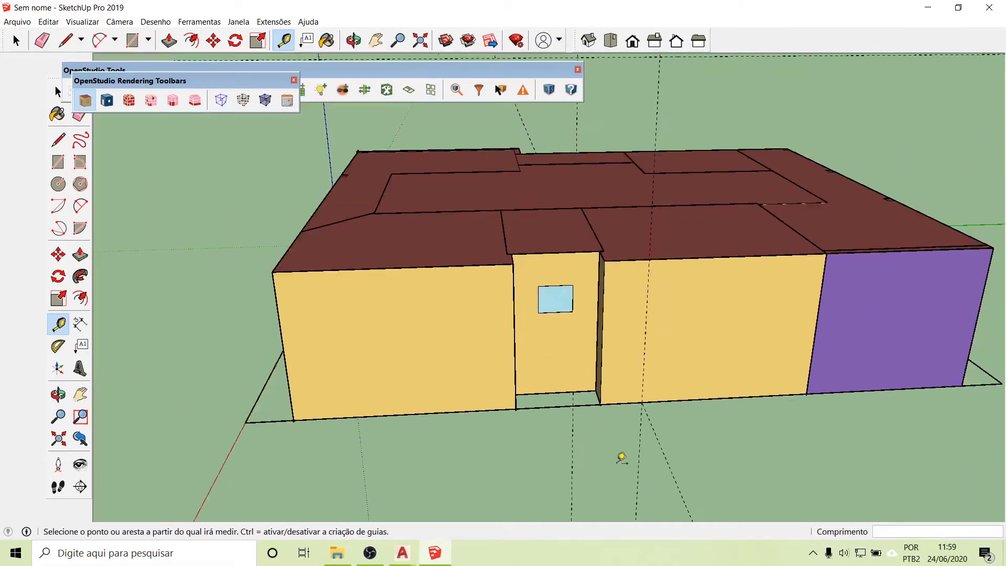
- Place a horizontal guide 2.53 m above the side wall's top edge, on the side with the recessed window
{"action": "scroll", "coordinate": [670, 283], "scroll_direction": "down", "scroll_amount": 2}
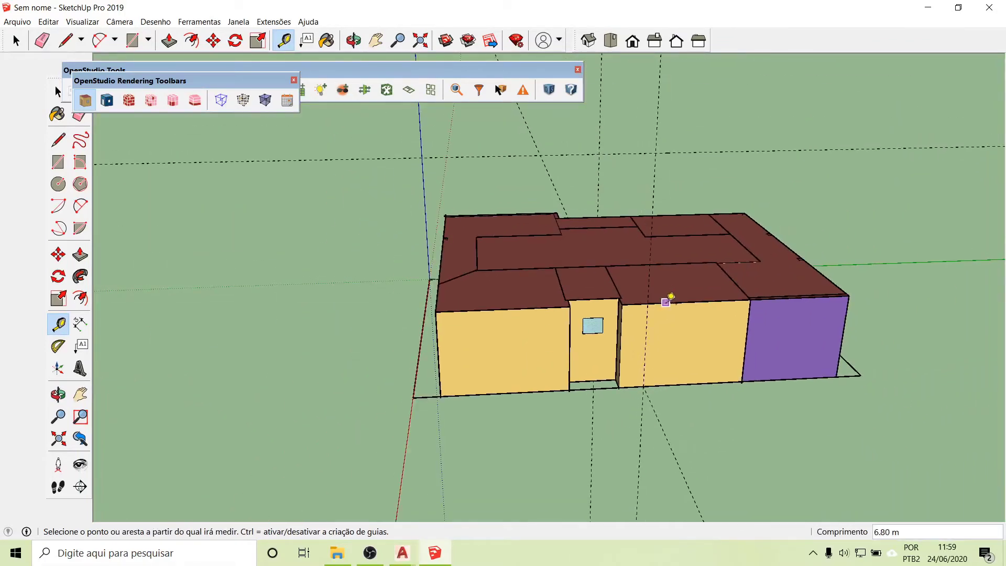
{"action": "left_click", "coordinate": [666, 302]}
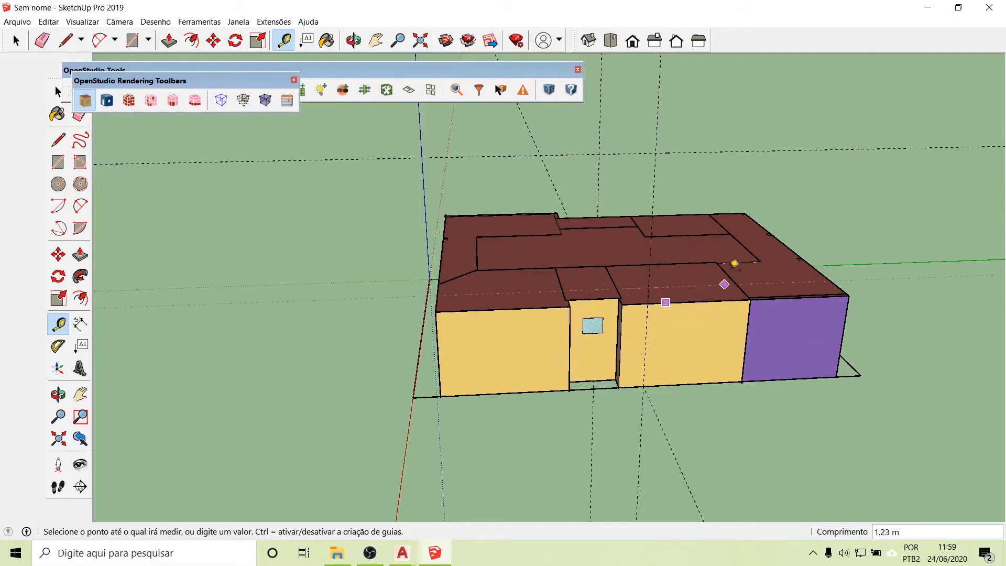
{"action": "key", "text": "o"}
{"action": "middle_click_drag", "start_coordinate": [716, 332], "coordinate": [898, 222]}
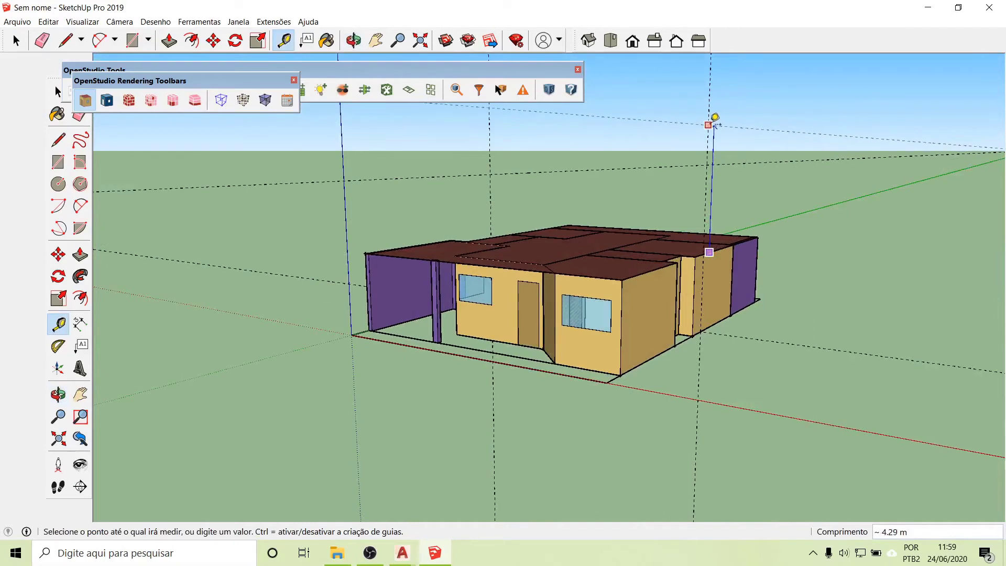
{"action": "type", "text": "2.5"}
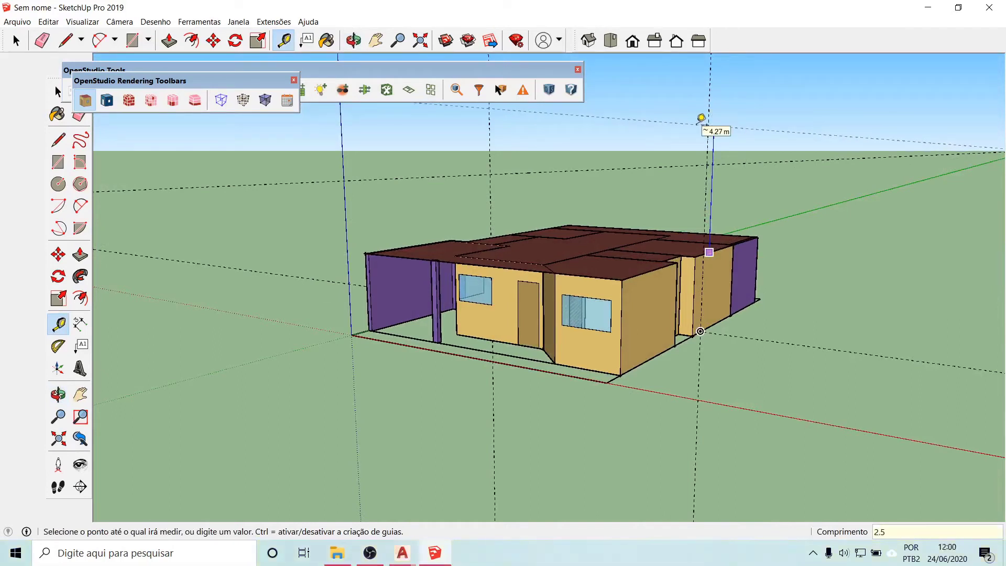
{"action": "type", "text": "3"}
{"action": "key", "text": "Return"}
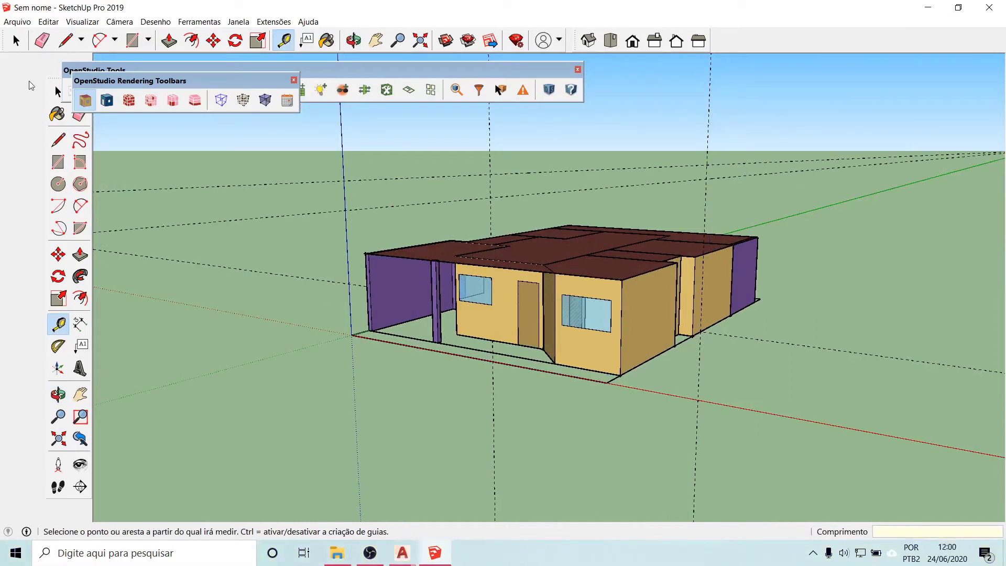
- Move the OpenStudio Rendering toolbar beside the OpenStudio Tools toolbar so the two no longer overlap
{"action": "key", "text": "space"}
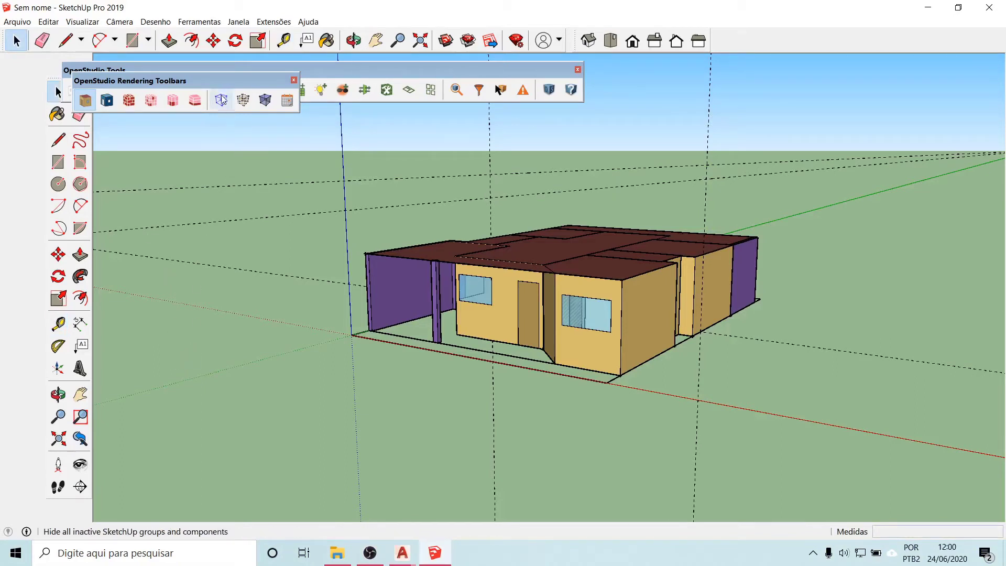
{"action": "left_click_drag", "start_coordinate": [219, 80], "coordinate": [738, 69]}
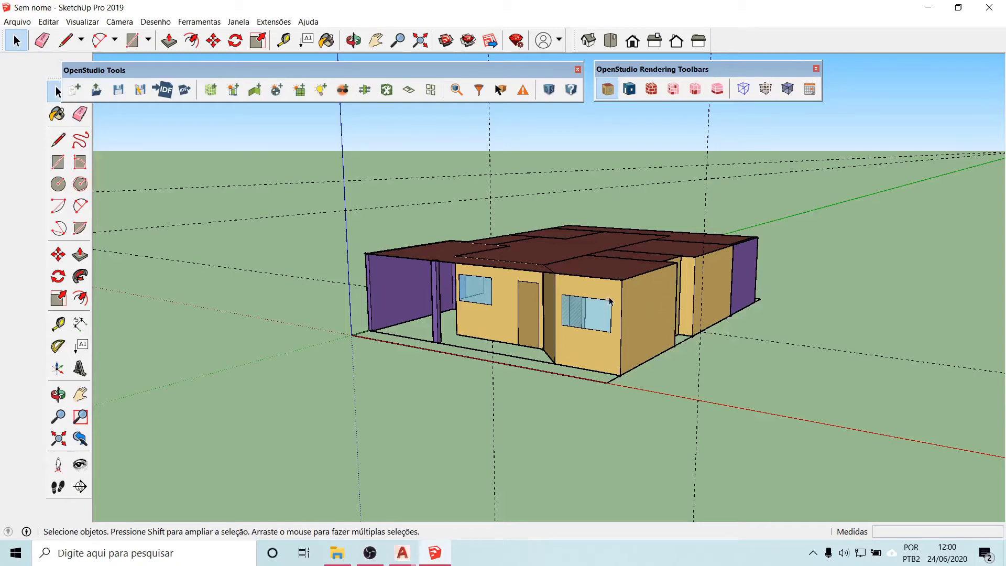
- Select and open the roof group to examine which roof surfaces it covers, and leave it again
{"action": "middle_click_drag", "start_coordinate": [610, 301], "coordinate": [544, 396]}
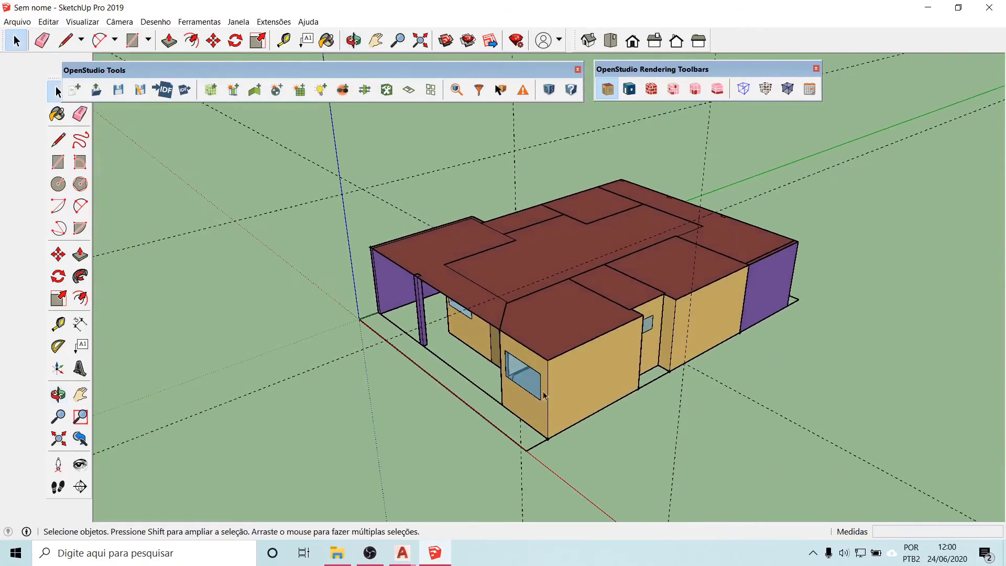
{"action": "left_click", "coordinate": [406, 260]}
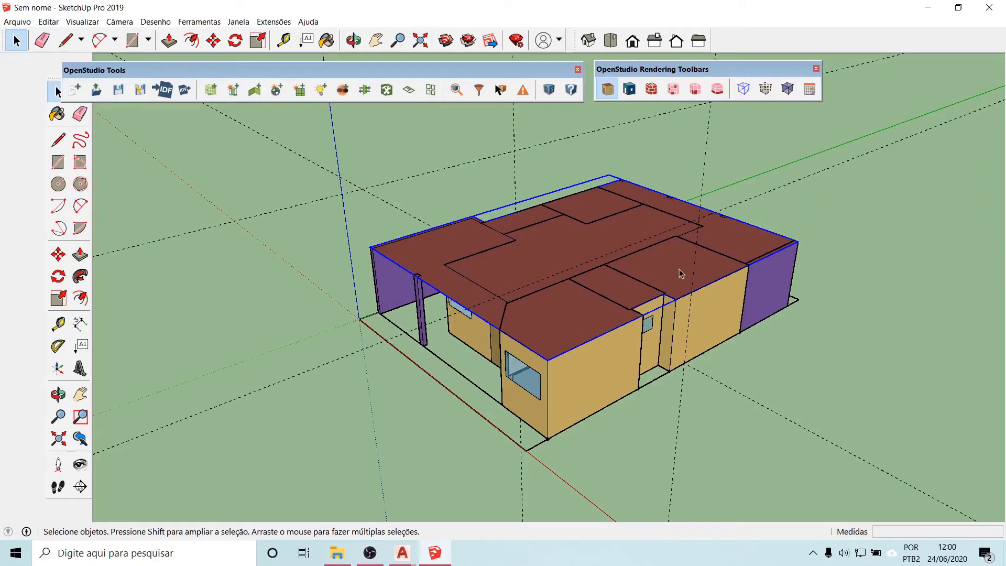
{"action": "double_click", "coordinate": [400, 252]}
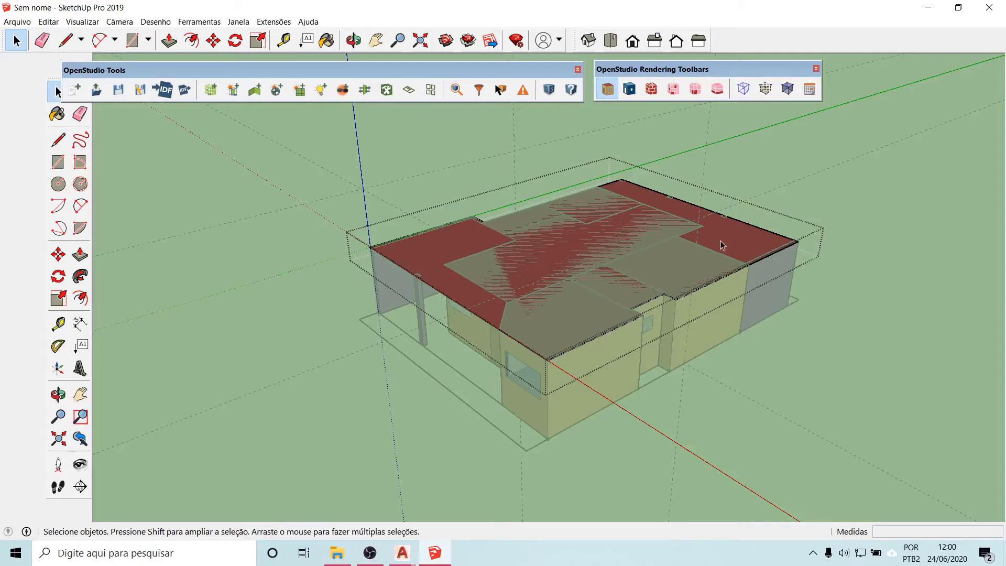
{"action": "scroll", "coordinate": [722, 245], "scroll_direction": "up", "scroll_amount": 3}
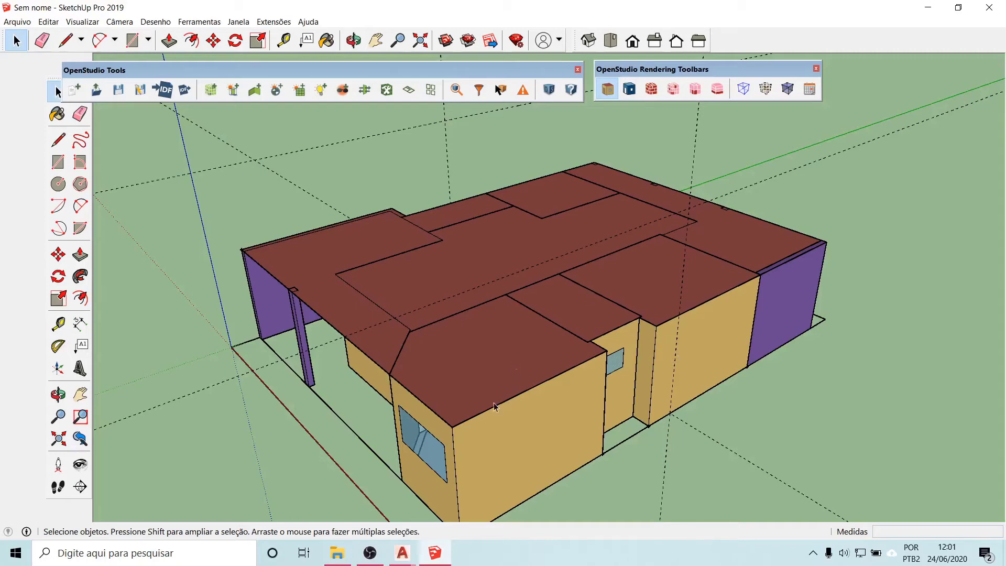
- Draw a line from the ridge-height guide intersection down to the roof corner above the front windowed room
{"action": "left_click", "coordinate": [58, 139]}
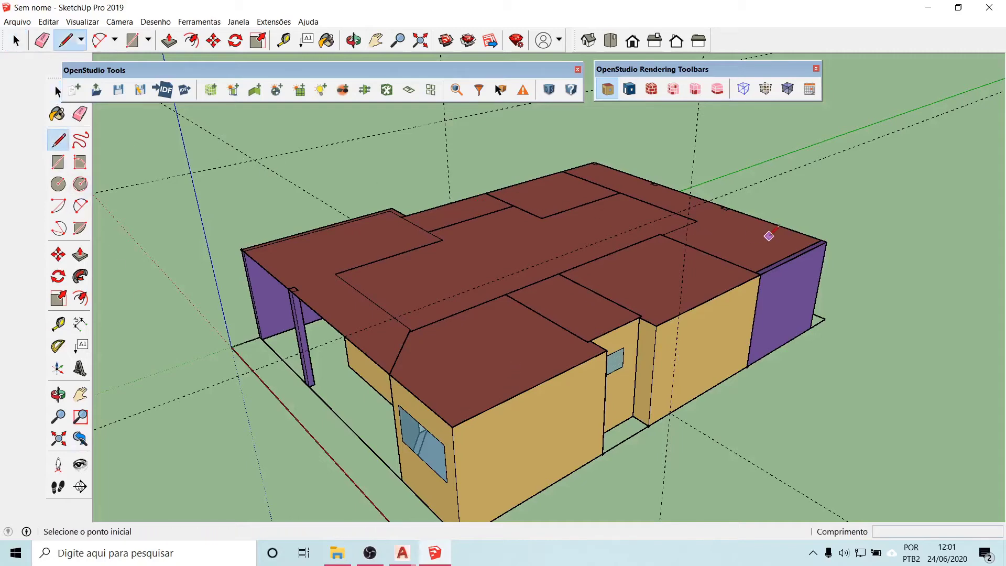
{"action": "scroll", "coordinate": [727, 215], "scroll_direction": "up", "scroll_amount": 2}
{"action": "left_click", "coordinate": [665, 202]}
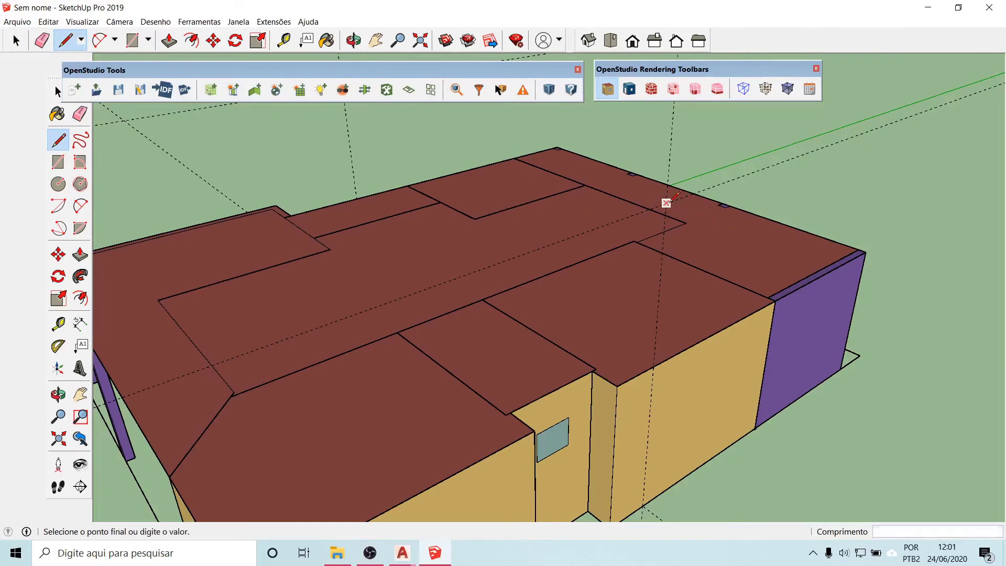
{"action": "scroll", "coordinate": [750, 225], "scroll_direction": "down", "scroll_amount": 2}
{"action": "scroll", "coordinate": [749, 224], "scroll_direction": "down", "scroll_amount": 2}
{"action": "middle_click_drag", "start_coordinate": [675, 258], "coordinate": [597, 332]}
{"action": "scroll", "coordinate": [579, 335], "scroll_direction": "up", "scroll_amount": 2}
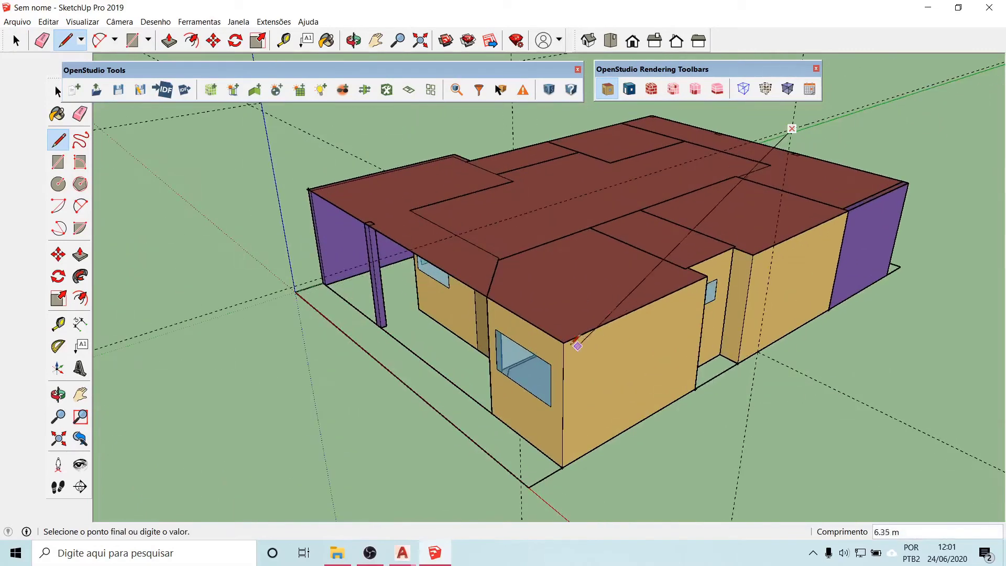
{"action": "left_click", "coordinate": [564, 342]}
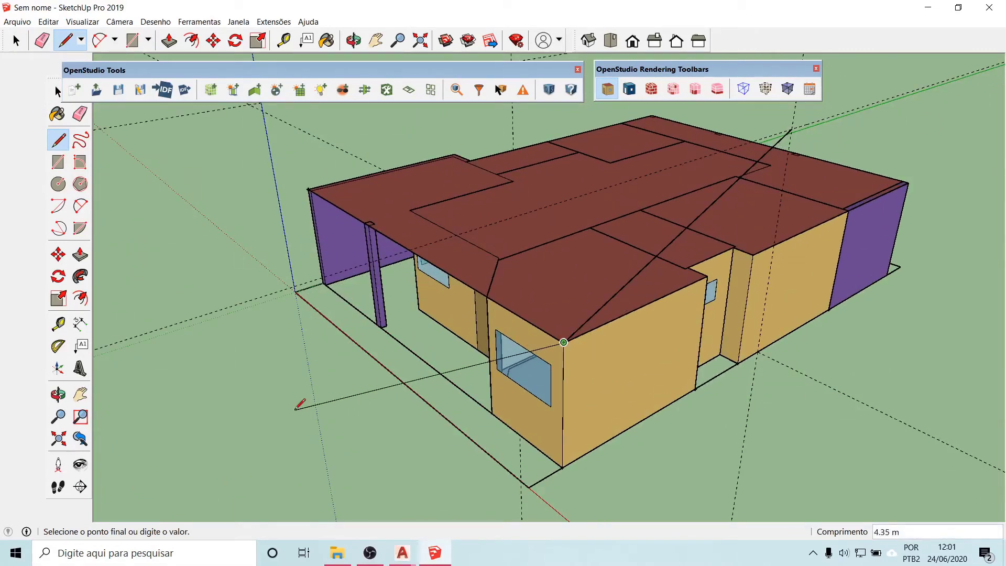
{"action": "key", "text": "Escape"}
- Draw the ridge line from the sloped line's upper end to the ridge-height guide intersection on the opposite side of the house
{"action": "middle_click_drag", "start_coordinate": [325, 323], "coordinate": [947, 206]}
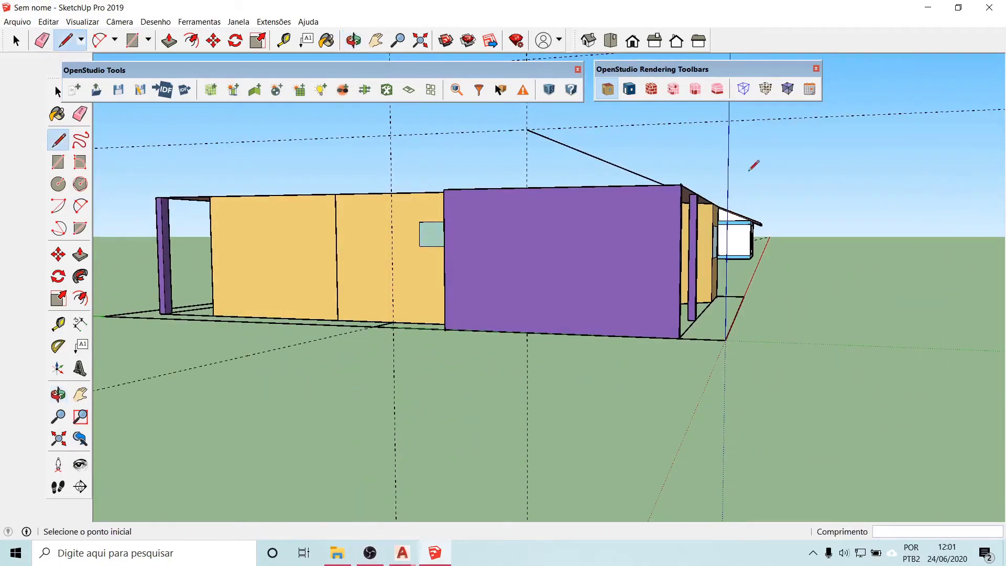
{"action": "middle_click_drag", "start_coordinate": [566, 176], "coordinate": [531, 244]}
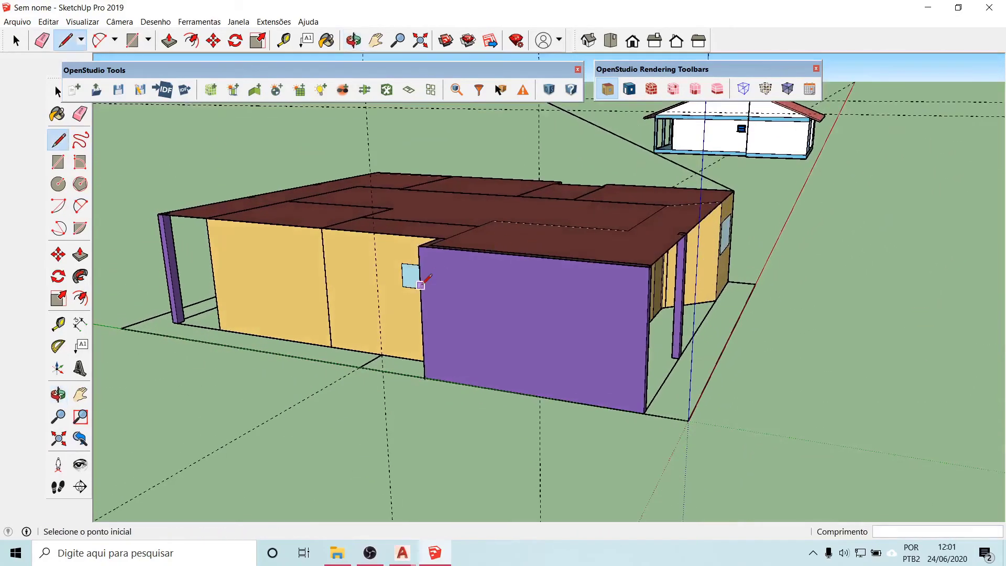
{"action": "scroll", "coordinate": [411, 275], "scroll_direction": "down", "scroll_amount": 3}
{"action": "scroll", "coordinate": [519, 111], "scroll_direction": "up", "scroll_amount": 5}
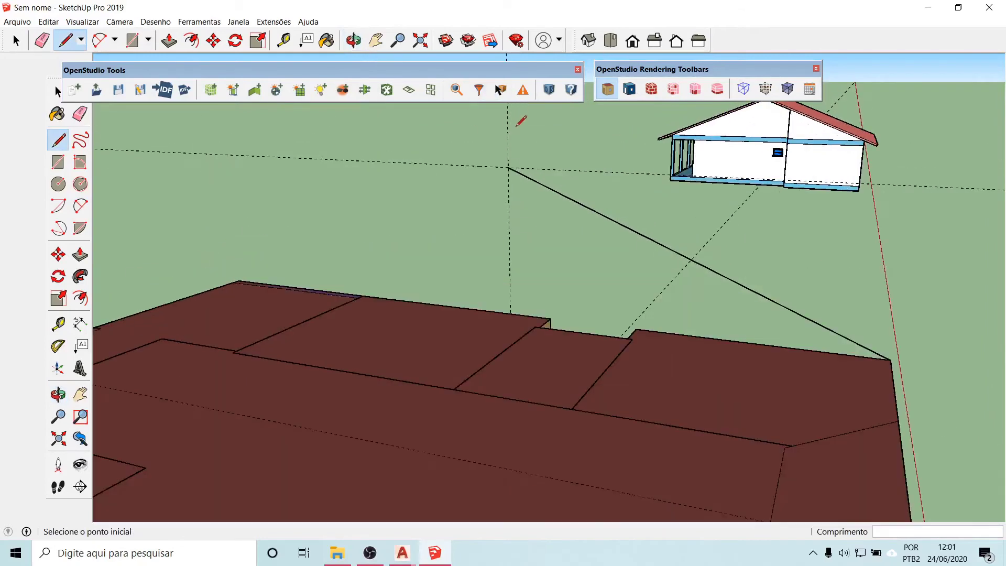
{"action": "left_click", "coordinate": [509, 167]}
{"action": "scroll", "coordinate": [564, 137], "scroll_direction": "down", "scroll_amount": 5}
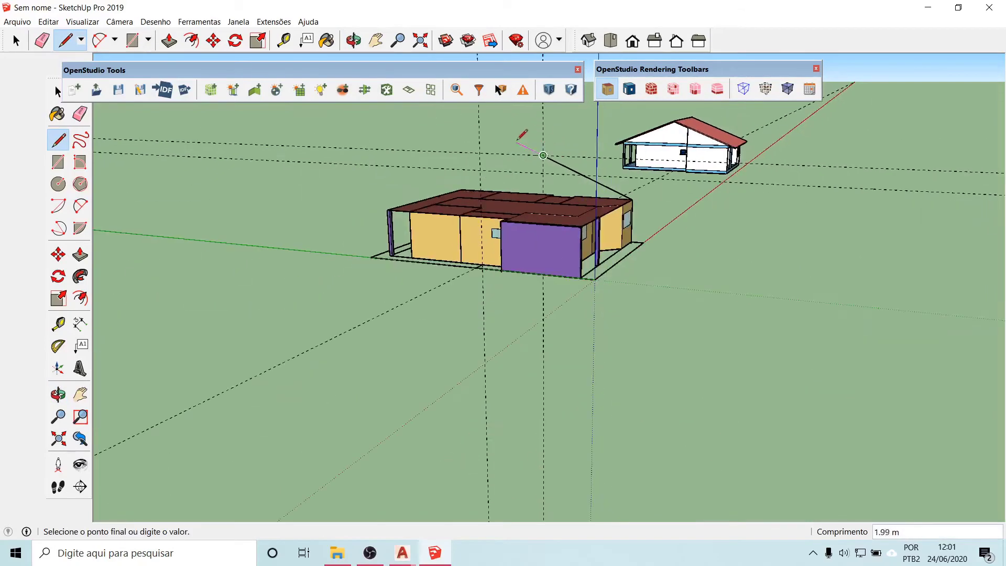
{"action": "left_click", "coordinate": [480, 170]}
{"action": "key", "text": "Escape"}
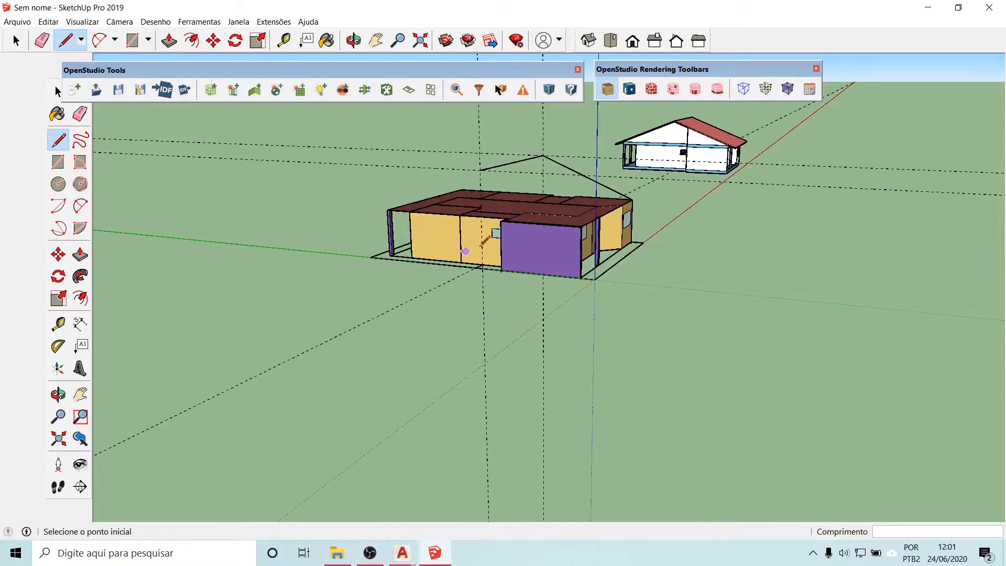
- Open the roof group around the house's outer edge for editing
{"action": "middle_click_drag", "start_coordinate": [779, 234], "coordinate": [294, 245]}
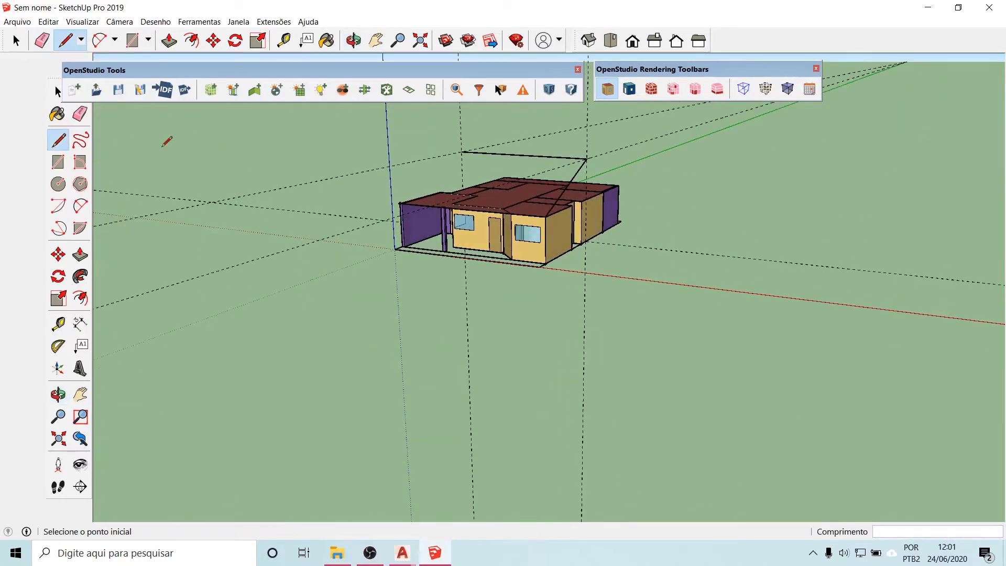
{"action": "left_click", "coordinate": [58, 93]}
{"action": "scroll", "coordinate": [582, 232], "scroll_direction": "up", "scroll_amount": 3}
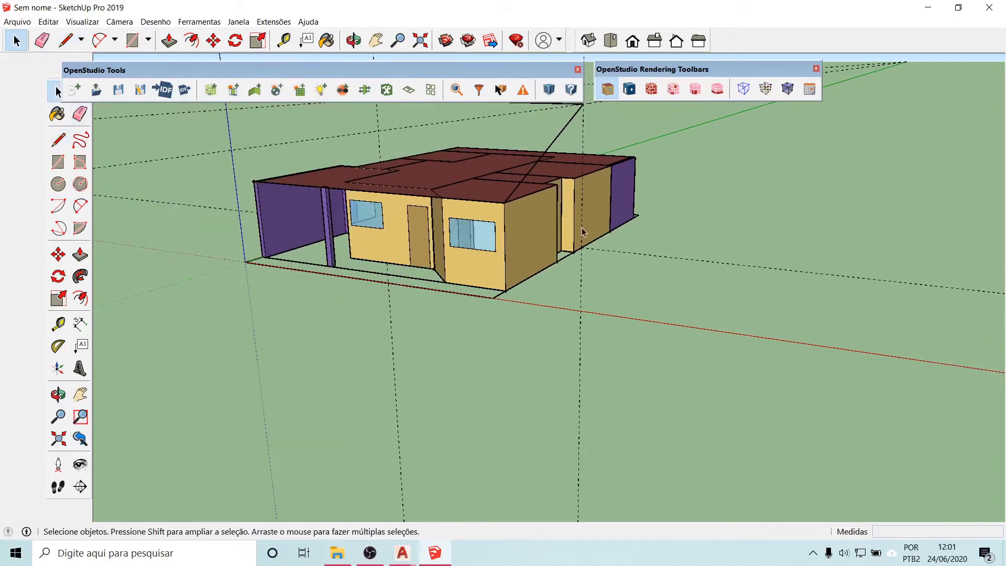
{"action": "double_click", "coordinate": [495, 193]}
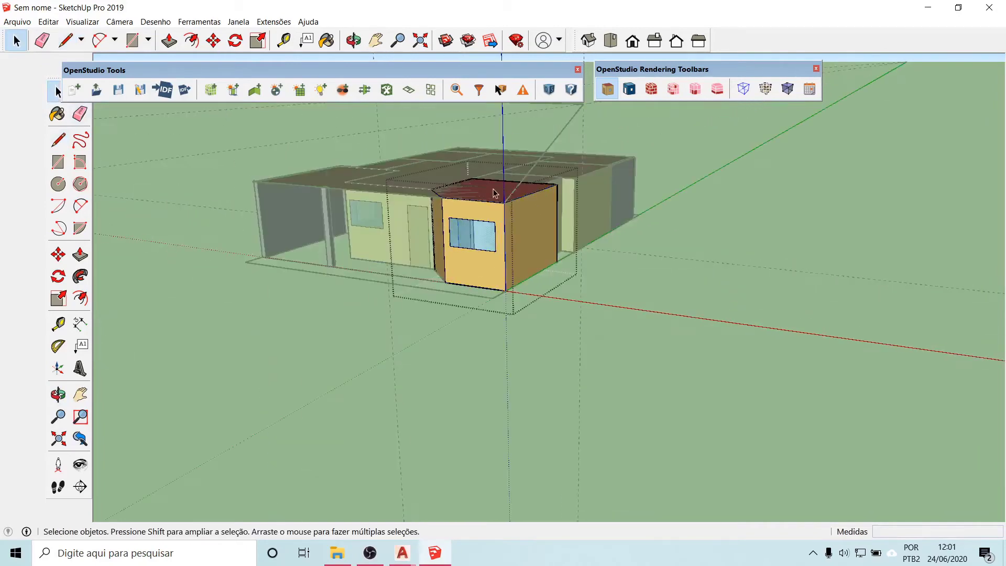
{"action": "left_click", "coordinate": [345, 341]}
{"action": "left_click", "coordinate": [296, 183]}
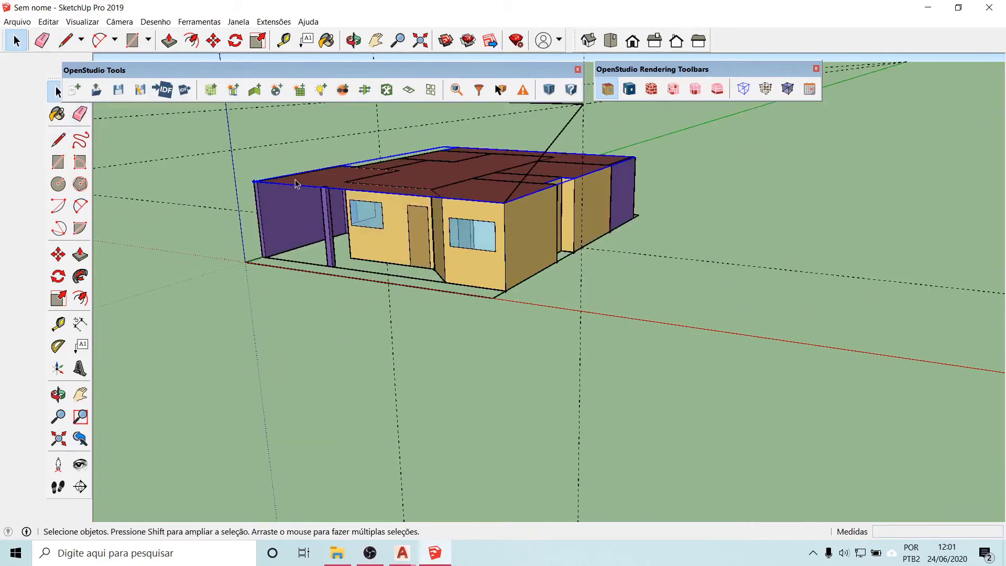
{"action": "double_click", "coordinate": [296, 184]}
- Draw a sloped line inside the roof group from the ridge's far end down to the roof corner above the porch's corner column
{"action": "middle_click_drag", "start_coordinate": [331, 375], "coordinate": [359, 324]}
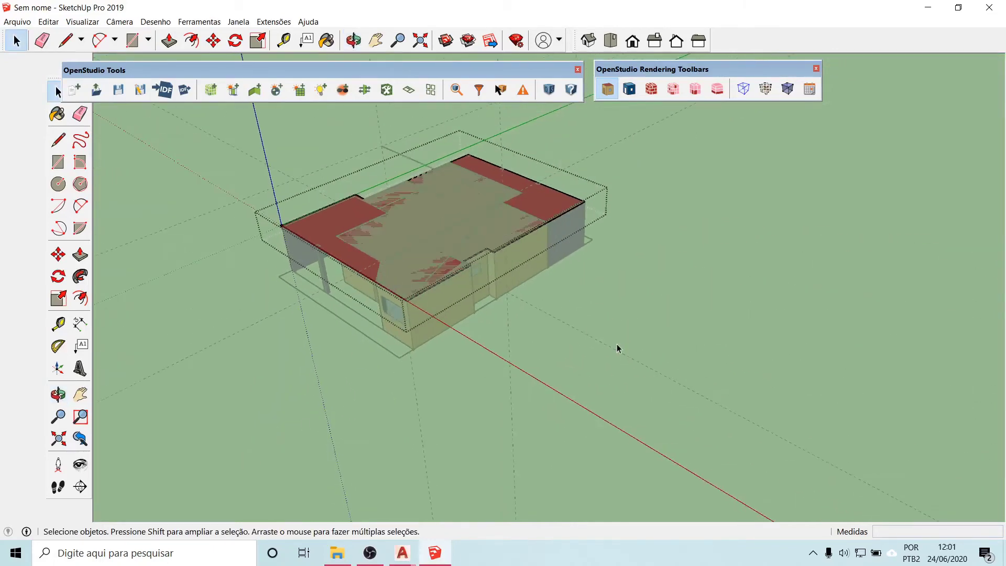
{"action": "middle_click_drag", "start_coordinate": [617, 348], "coordinate": [900, 274]}
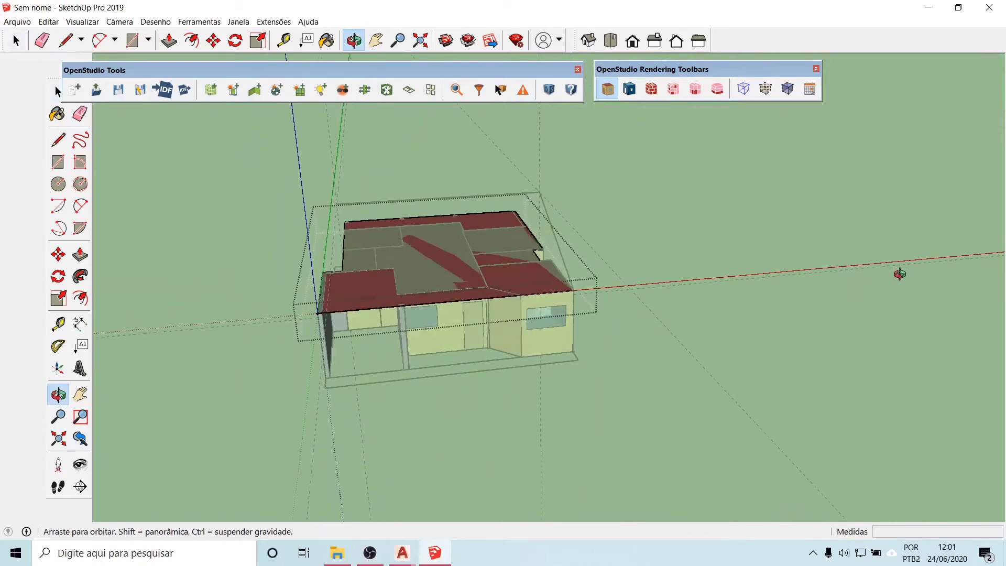
{"action": "middle_click_drag", "start_coordinate": [900, 273], "coordinate": [906, 274]}
{"action": "key", "text": "space"}
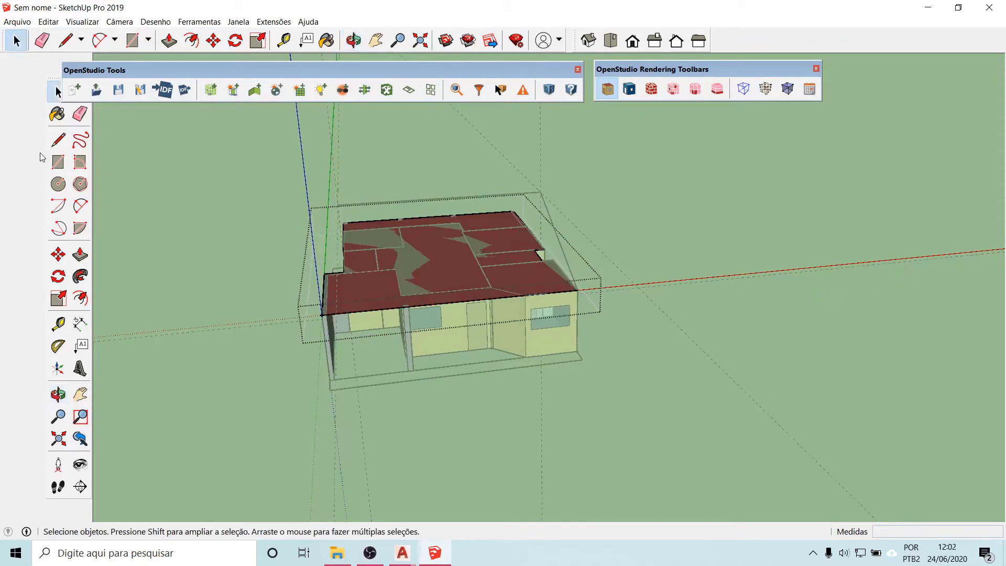
{"action": "left_click", "coordinate": [57, 140]}
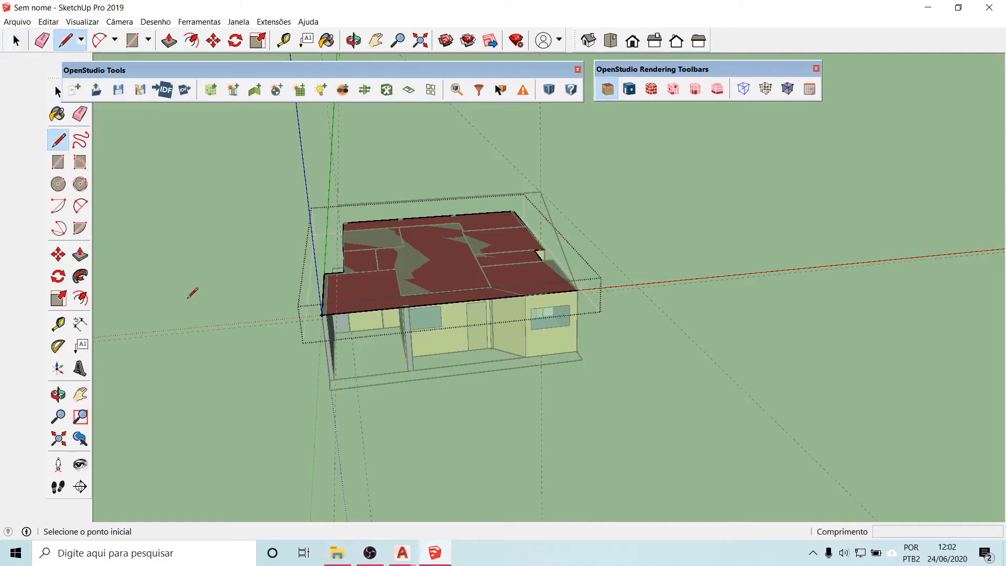
{"action": "middle_click_drag", "start_coordinate": [198, 280], "coordinate": [700, 248]}
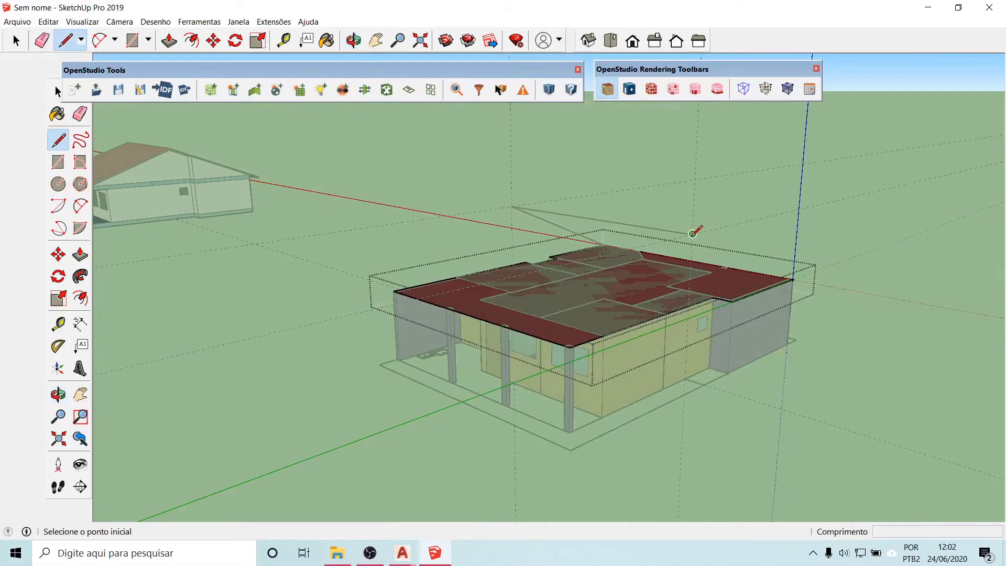
{"action": "left_click", "coordinate": [693, 233]}
{"action": "scroll", "coordinate": [570, 356], "scroll_direction": "up", "scroll_amount": 1}
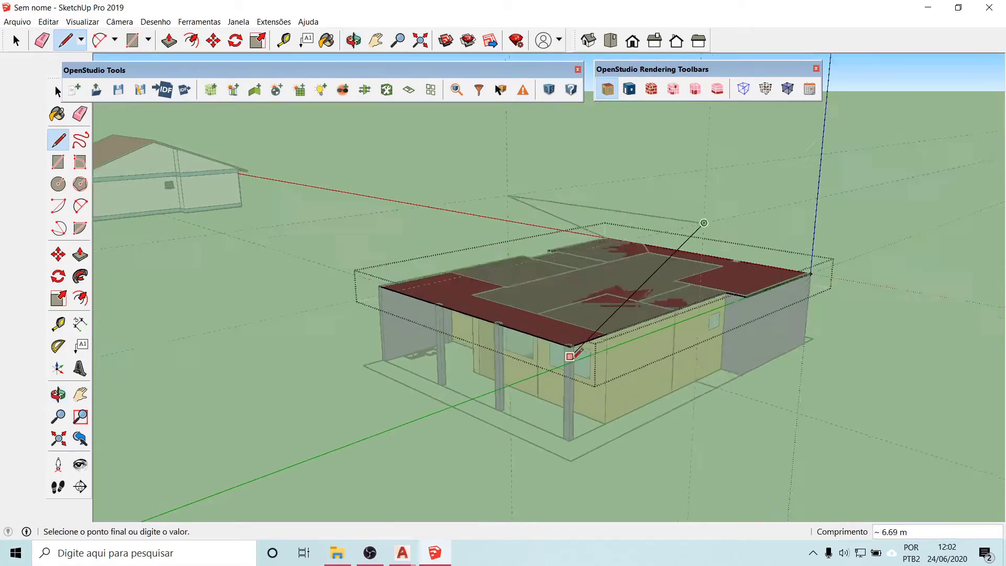
{"action": "scroll", "coordinate": [571, 357], "scroll_direction": "up", "scroll_amount": 4}
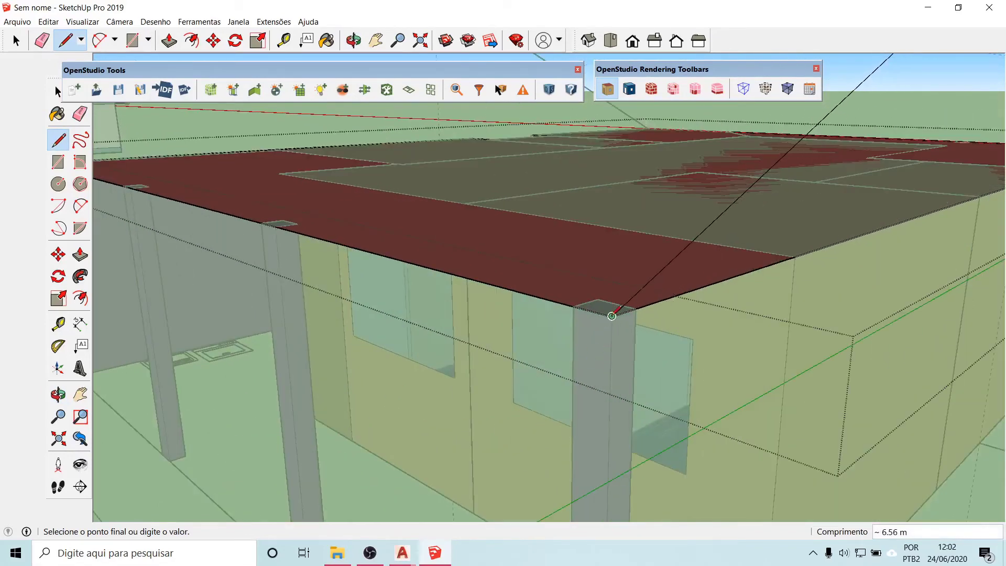
{"action": "left_click", "coordinate": [612, 316]}
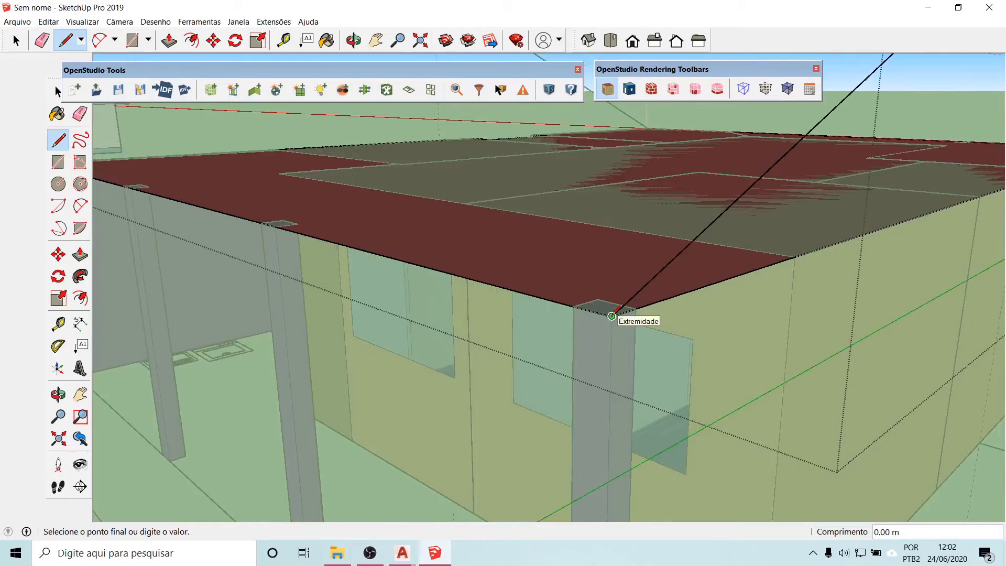
{"action": "scroll", "coordinate": [522, 374], "scroll_direction": "down", "scroll_amount": 2}
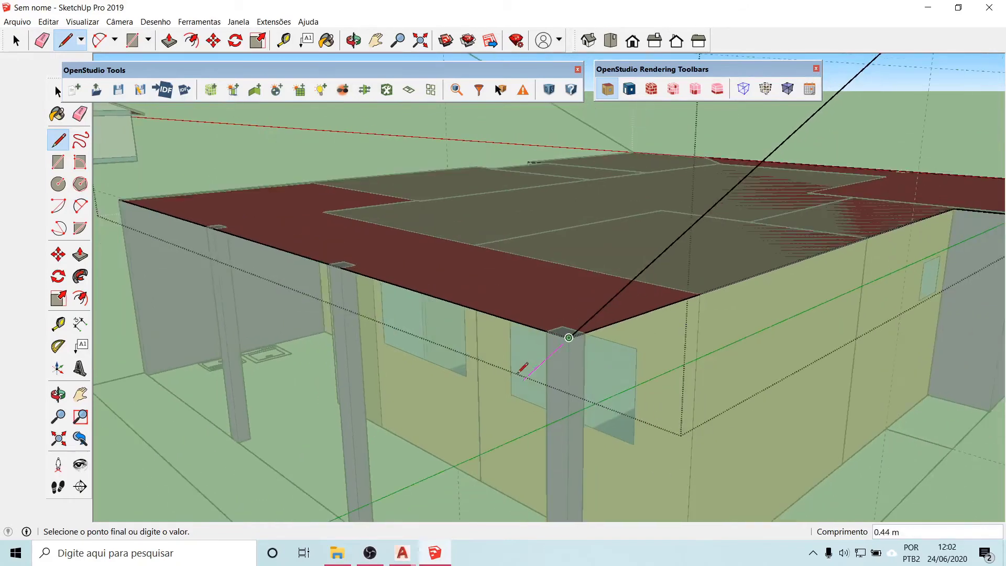
{"action": "scroll", "coordinate": [522, 374], "scroll_direction": "down", "scroll_amount": 3}
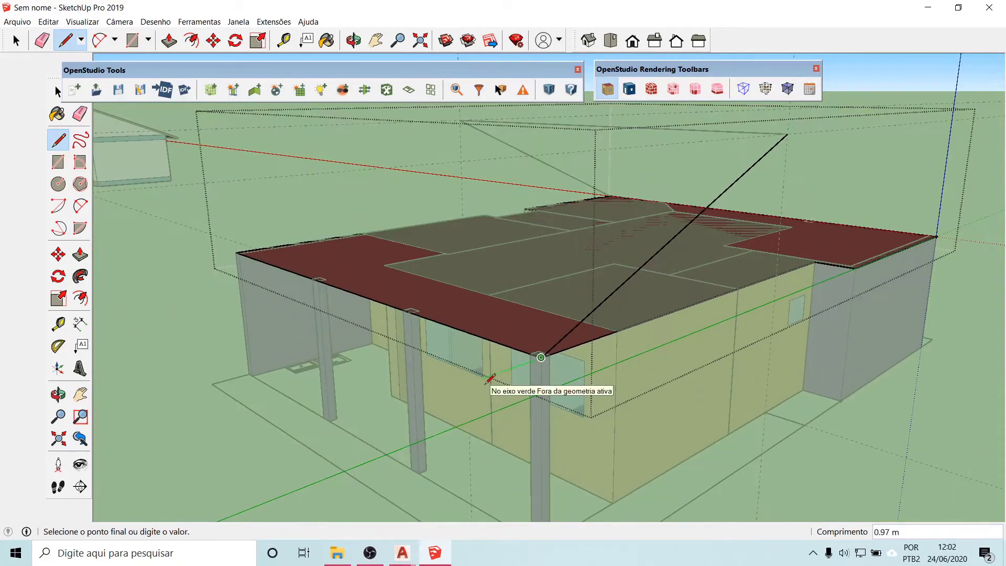
{"action": "key", "text": "Escape"}
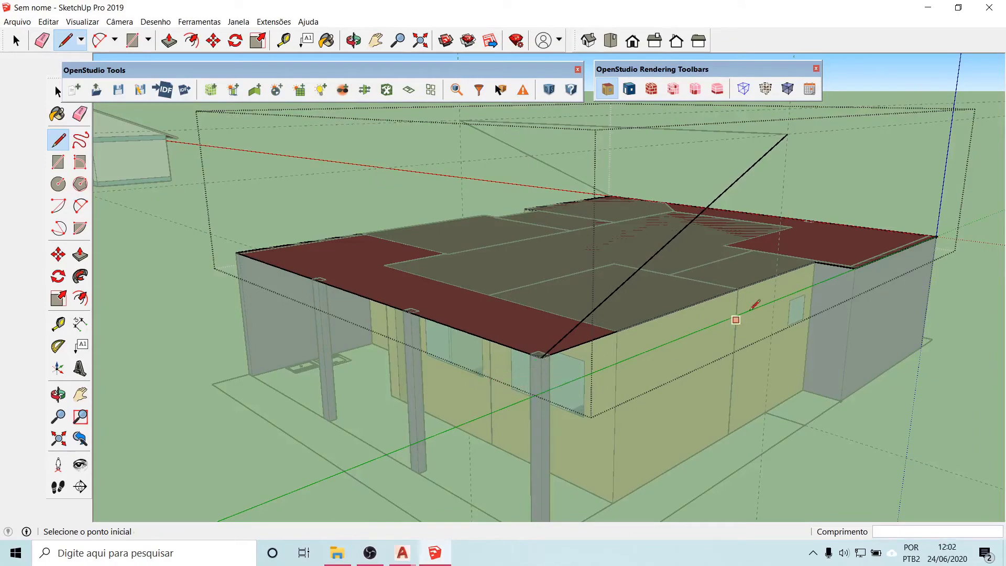
{"action": "key", "text": "o"}
{"action": "mouse_move", "coordinate": [744, 309]}
{"action": "left_mouse_down"}
{"action": "mouse_move", "coordinate": [238, 288]}
{"action": "mouse_move", "coordinate": [241, 231]}
{"action": "left_mouse_up"}
{"action": "key", "text": "l"}
{"action": "left_click", "coordinate": [282, 130]}
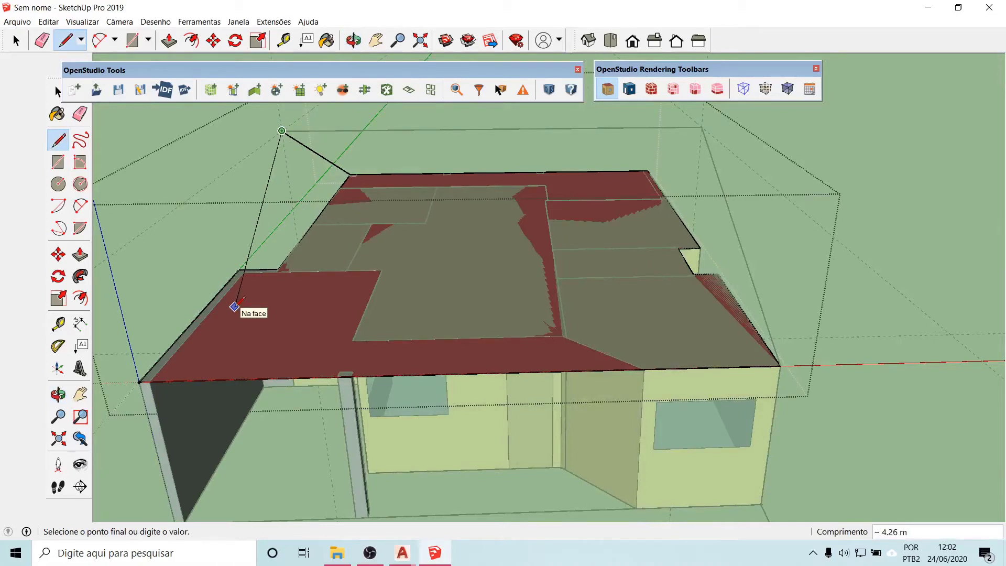
{"action": "key", "text": "Escape"}
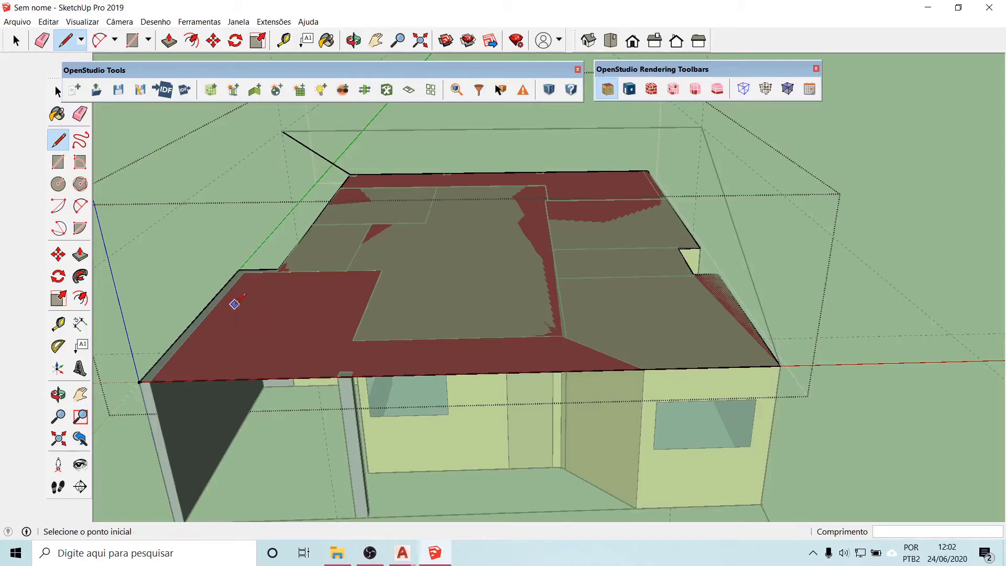
{"action": "mouse_move", "coordinate": [149, 263]}
{"action": "middle_mouse_down"}
{"action": "mouse_move", "coordinate": [303, 271]}
{"action": "mouse_move", "coordinate": [465, 253]}
{"action": "mouse_move", "coordinate": [528, 261]}
{"action": "middle_mouse_up"}
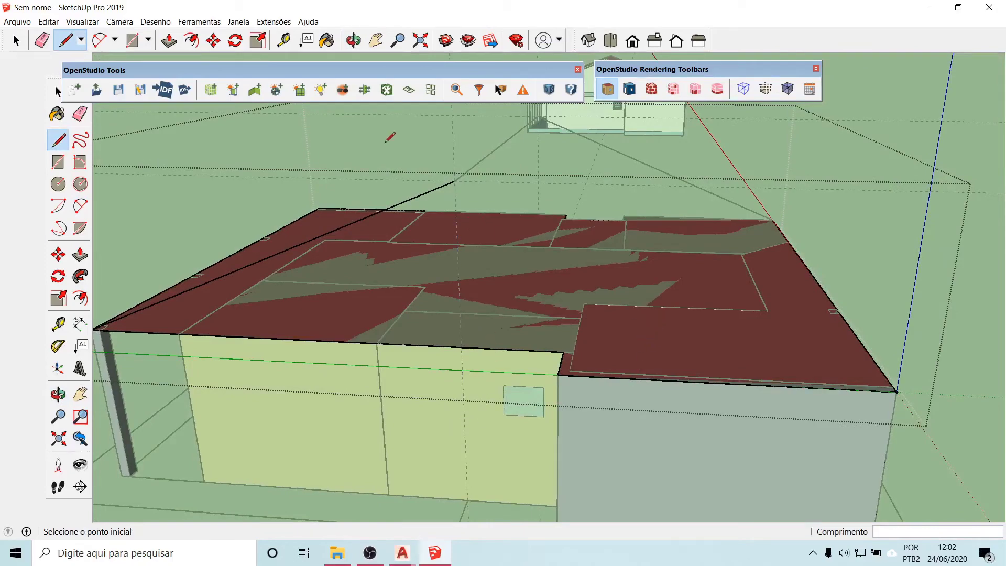
{"action": "mouse_move", "coordinate": [685, 339]}
{"action": "middle_mouse_down"}
{"action": "mouse_move", "coordinate": [348, 381]}
{"action": "mouse_move", "coordinate": [333, 420]}
{"action": "mouse_move", "coordinate": [366, 444]}
{"action": "middle_mouse_up"}
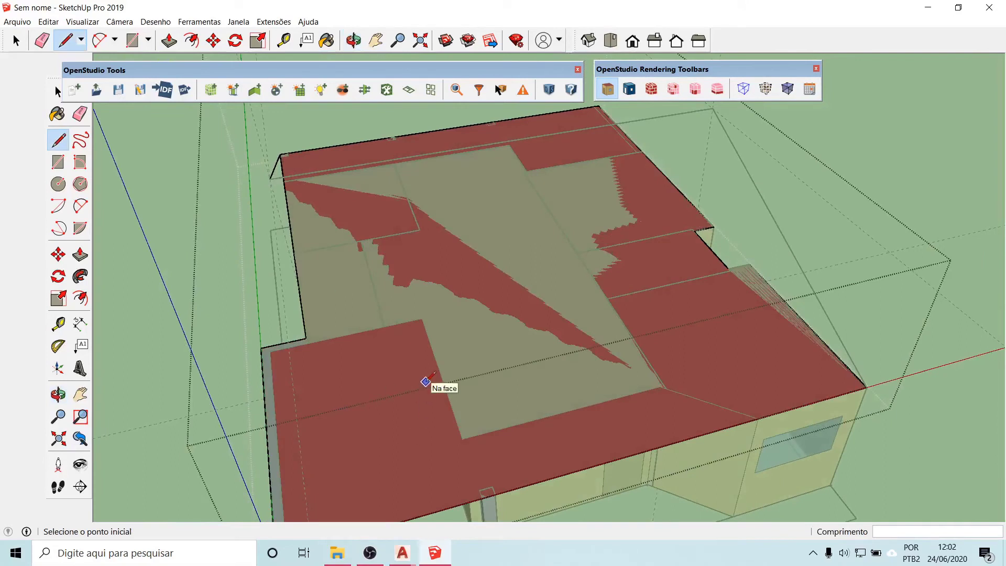
{"action": "left_click", "coordinate": [58, 323]}
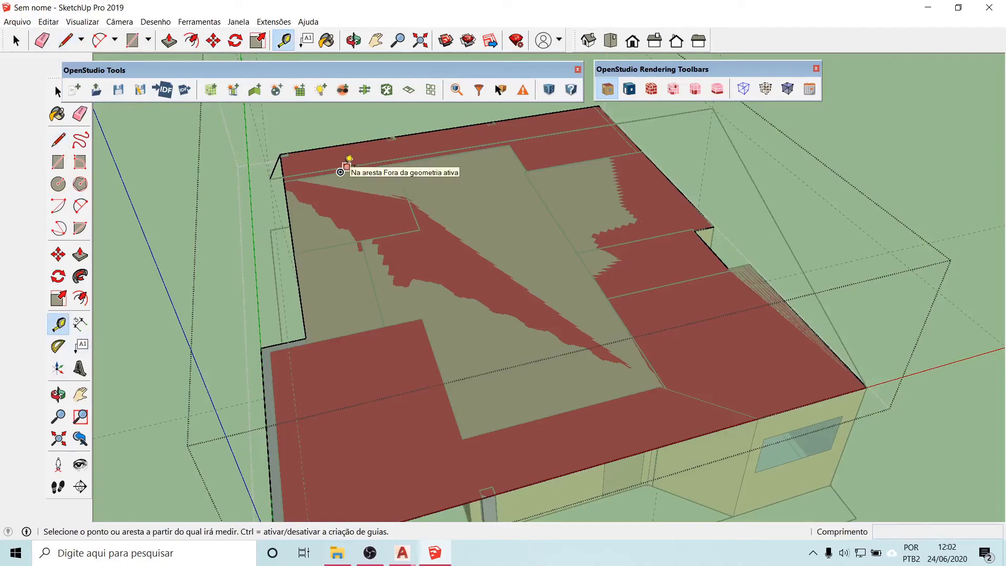
{"action": "left_click", "coordinate": [349, 159]}
{"action": "key", "text": "Escape"}
- Leave the roof group and delete the separate ridge line that runs across the house above the roof
{"action": "middle_click_drag", "start_coordinate": [360, 146], "coordinate": [1001, 223]}
{"action": "mouse_move", "coordinate": [708, 298]}
{"action": "middle_mouse_down"}
{"action": "mouse_move", "coordinate": [766, 279]}
{"action": "mouse_move", "coordinate": [573, 249]}
{"action": "middle_mouse_up"}
{"action": "left_click", "coordinate": [58, 91]}
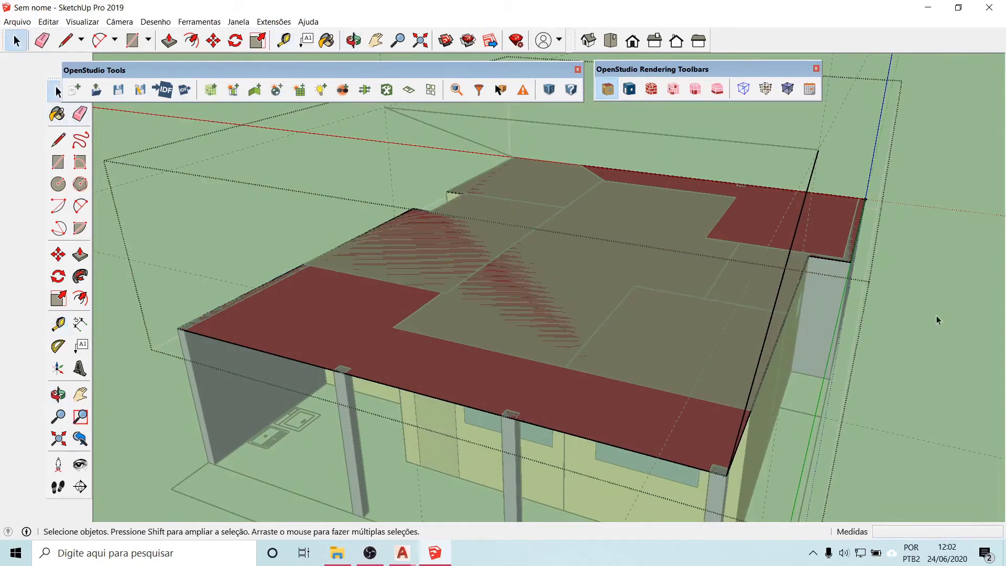
{"action": "left_click", "coordinate": [765, 145]}
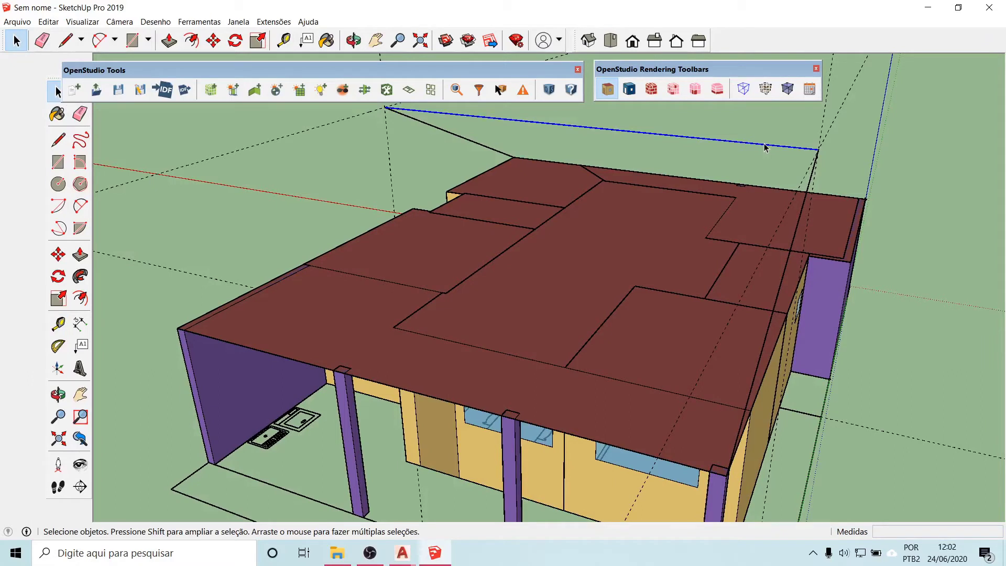
{"action": "key", "text": "Delete"}
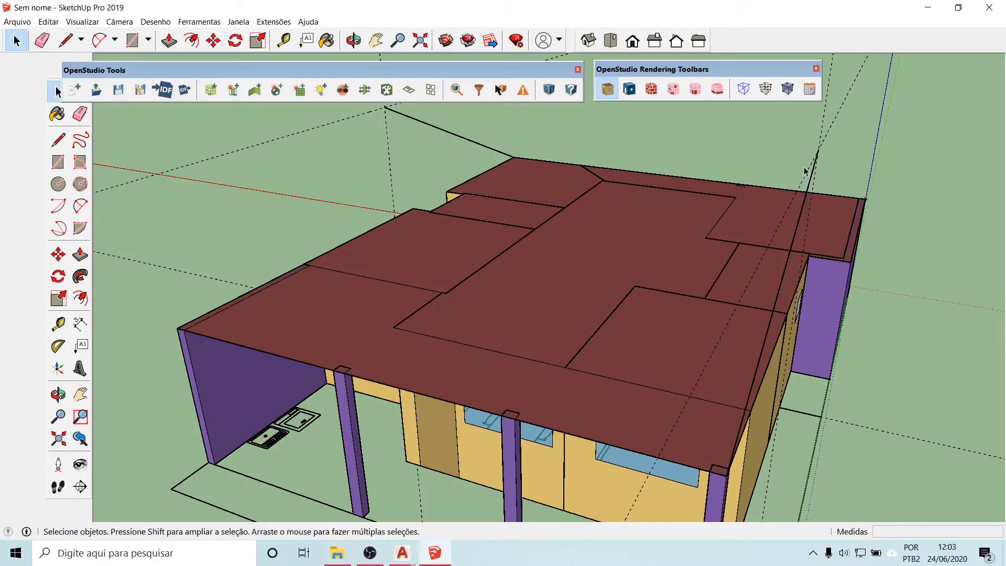
- Place a guide parallel to the roof edge above the porch columns, passing through the upper end of the far sloped line
{"action": "left_click", "coordinate": [57, 321]}
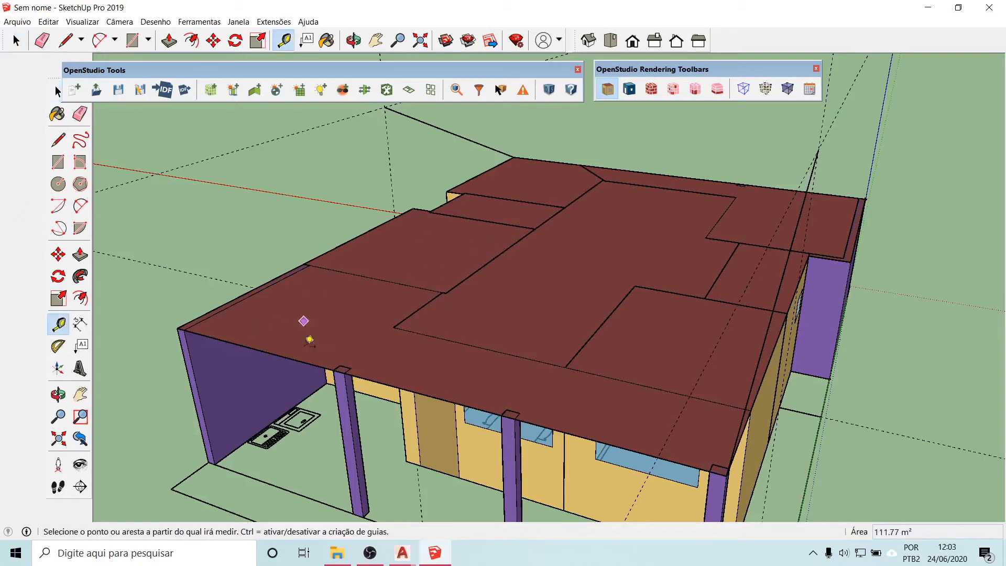
{"action": "left_click", "coordinate": [303, 359]}
{"action": "scroll", "coordinate": [415, 178], "scroll_direction": "down", "scroll_amount": 2}
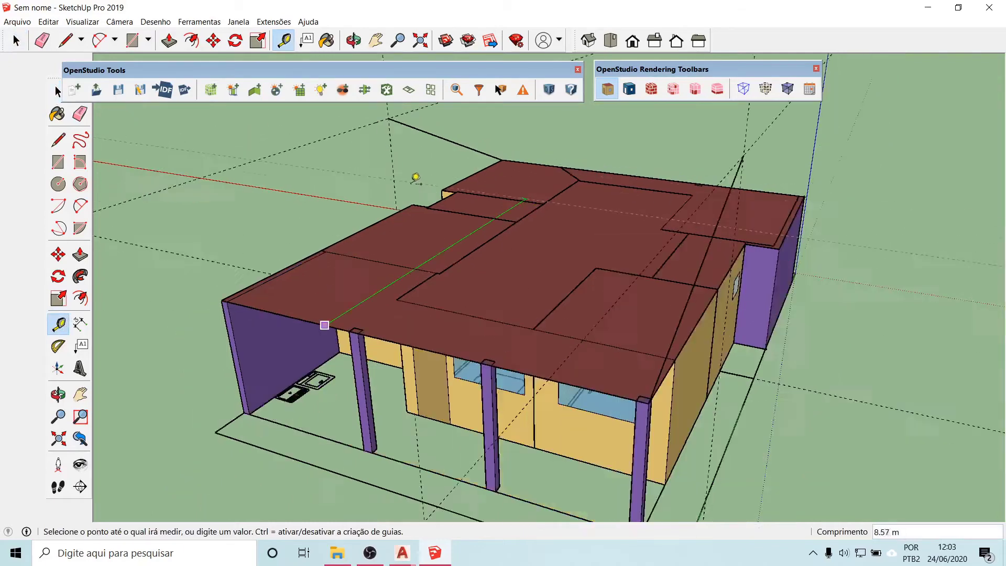
{"action": "scroll", "coordinate": [415, 179], "scroll_direction": "down", "scroll_amount": 2}
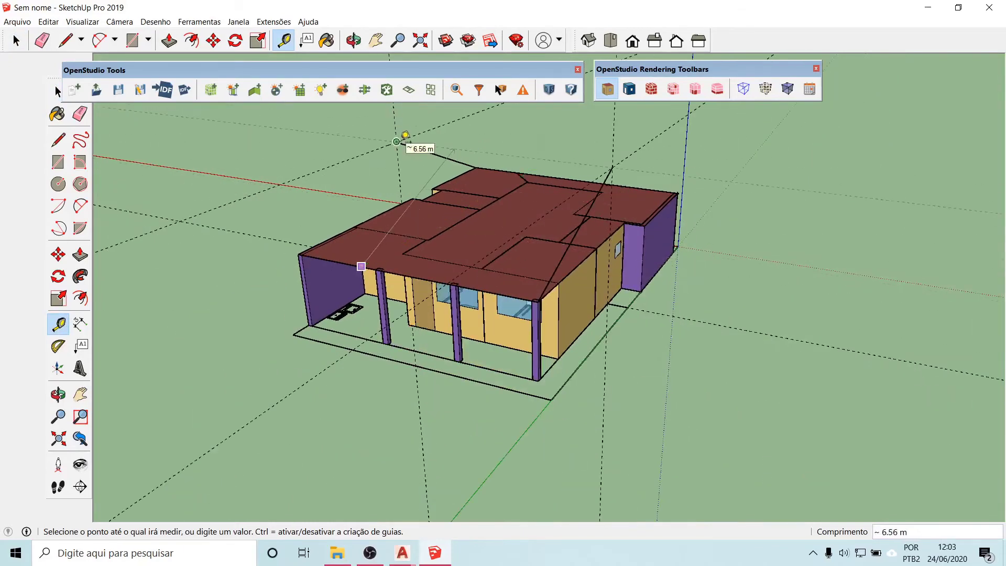
{"action": "left_click", "coordinate": [397, 142]}
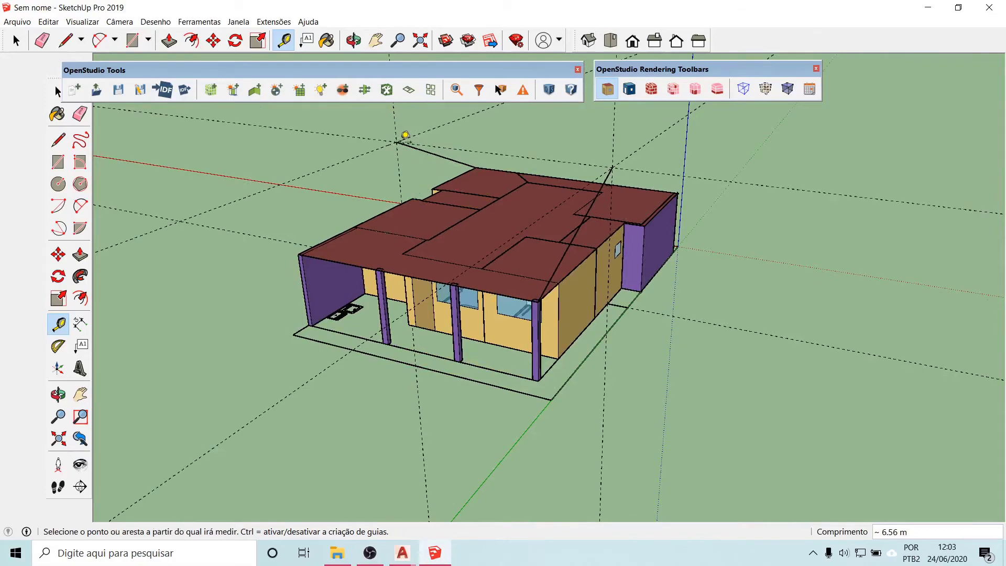
- Place a vertical guide at the outer edge of the purple shading wall near the origin
{"action": "mouse_move", "coordinate": [671, 385]}
{"action": "middle_mouse_down"}
{"action": "mouse_move", "coordinate": [648, 398]}
{"action": "mouse_move", "coordinate": [375, 404]}
{"action": "mouse_move", "coordinate": [162, 388]}
{"action": "mouse_move", "coordinate": [12, 360]}
{"action": "middle_mouse_up"}
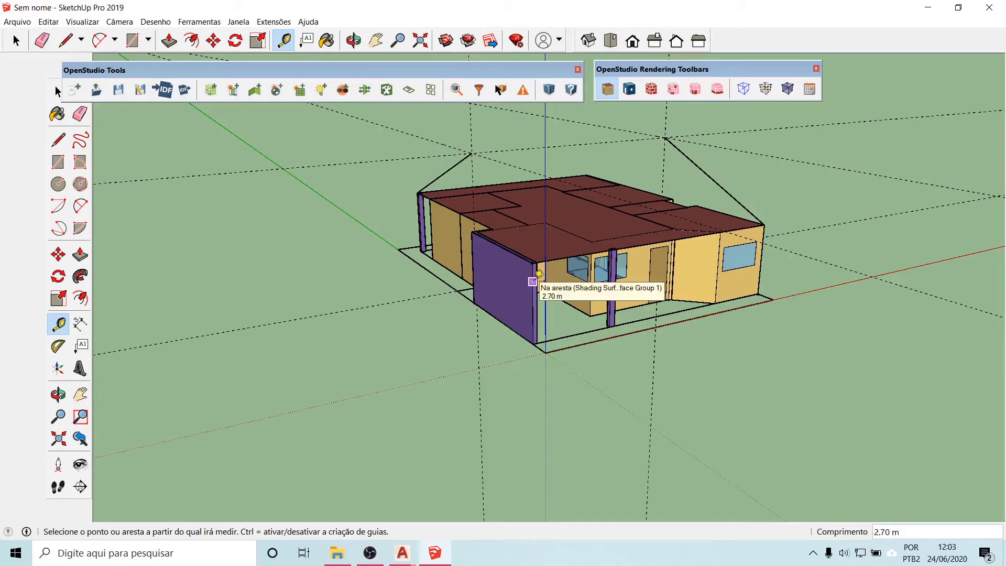
{"action": "left_click", "coordinate": [534, 278]}
{"action": "left_click", "coordinate": [540, 273]}
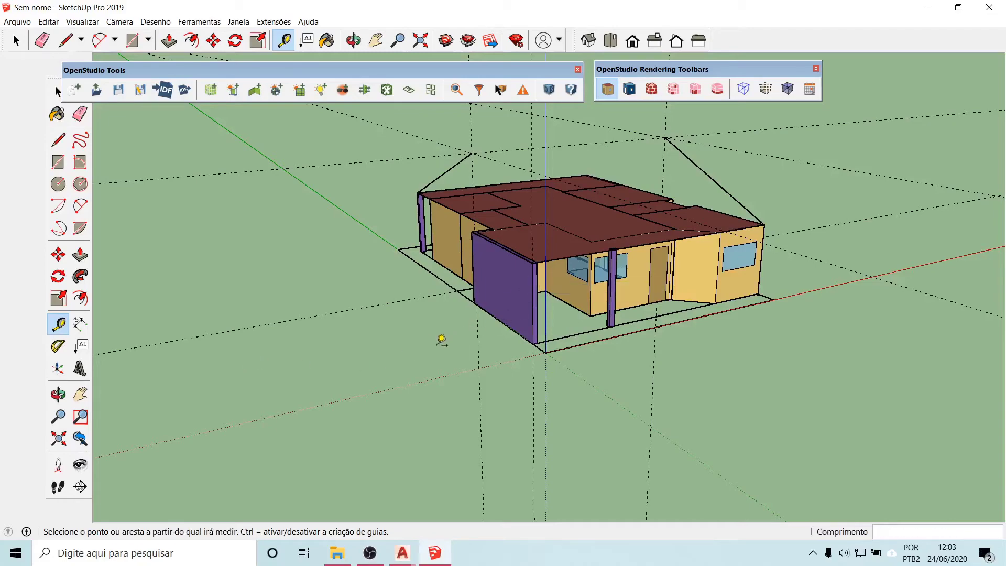
- Measure the short ground line between the yellow side wall and the outer floor outline
{"action": "middle_click_drag", "start_coordinate": [440, 342], "coordinate": [622, 456]}
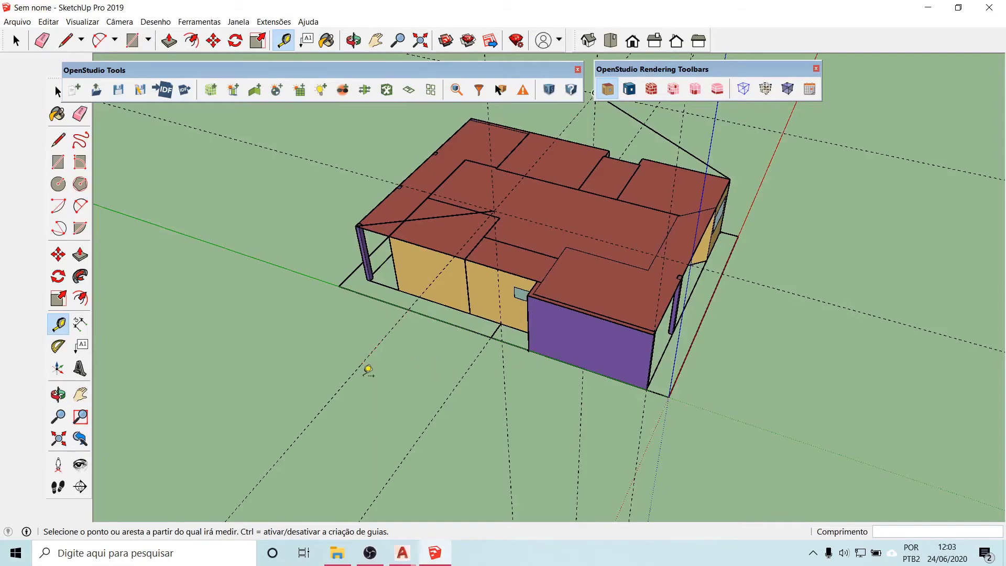
{"action": "scroll", "coordinate": [658, 474], "scroll_direction": "up", "scroll_amount": 1}
{"action": "scroll", "coordinate": [449, 364], "scroll_direction": "up", "scroll_amount": 3}
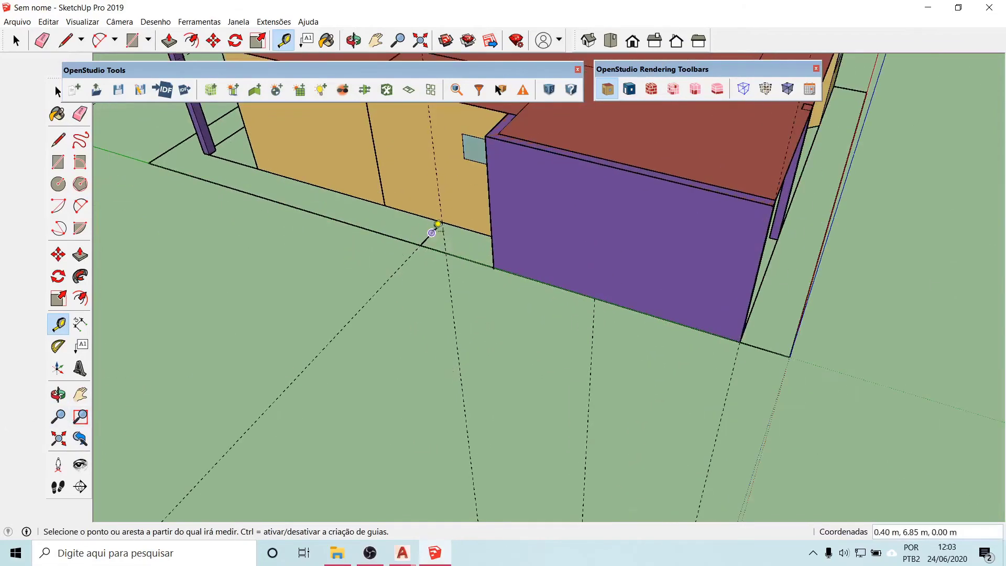
{"action": "left_click", "coordinate": [443, 221]}
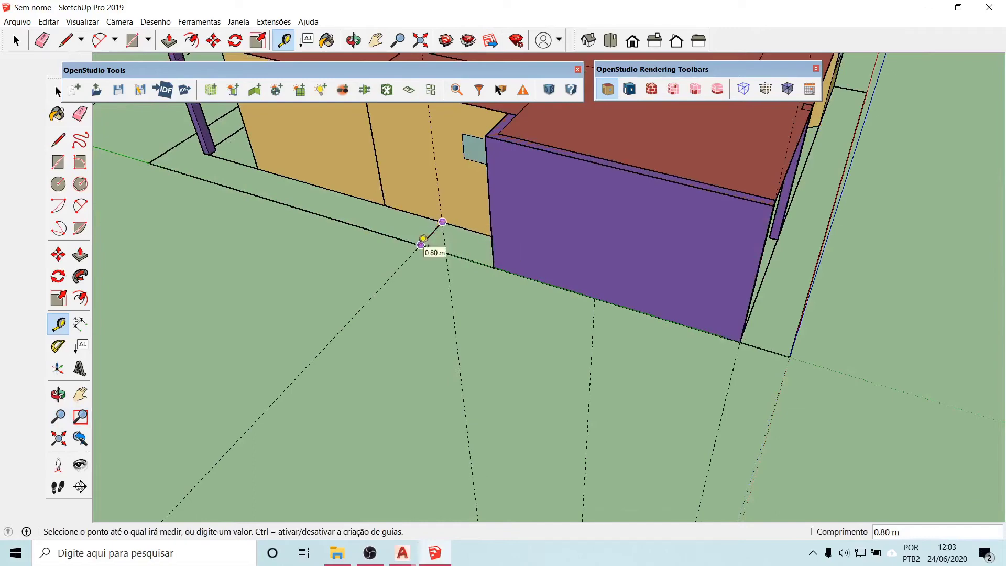
{"action": "left_click", "coordinate": [422, 244]}
{"action": "scroll", "coordinate": [405, 317], "scroll_direction": "down", "scroll_amount": 4}
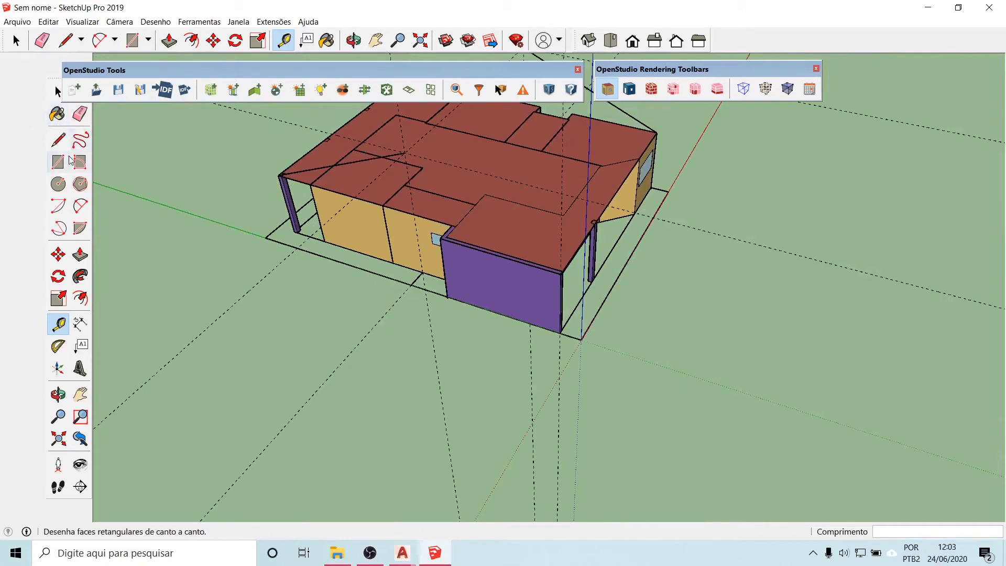
- Open the roof group and draw a 0.8 m horizontal line outward along the red axis from the sloped line's upper end
{"action": "left_click", "coordinate": [58, 92]}
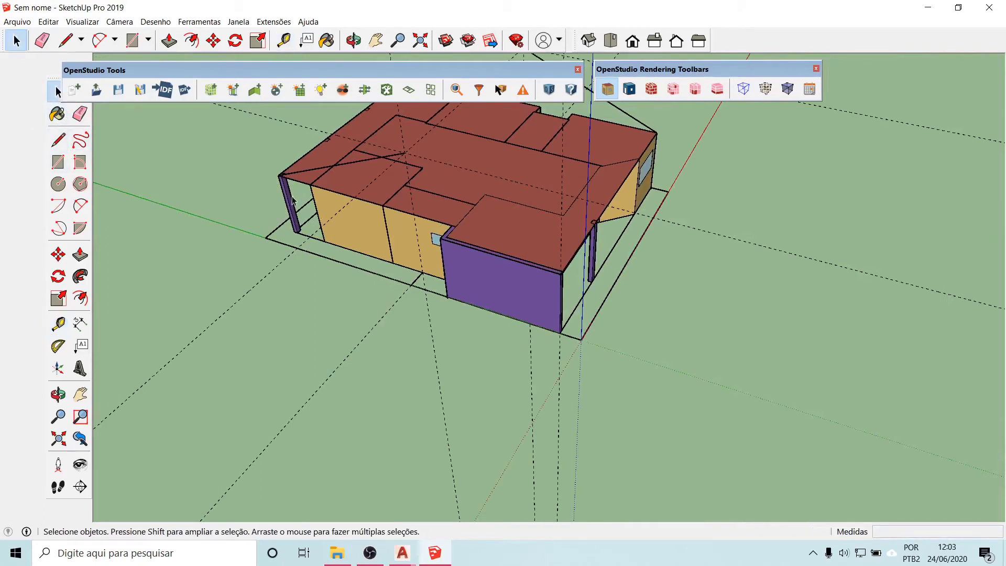
{"action": "double_click", "coordinate": [311, 166]}
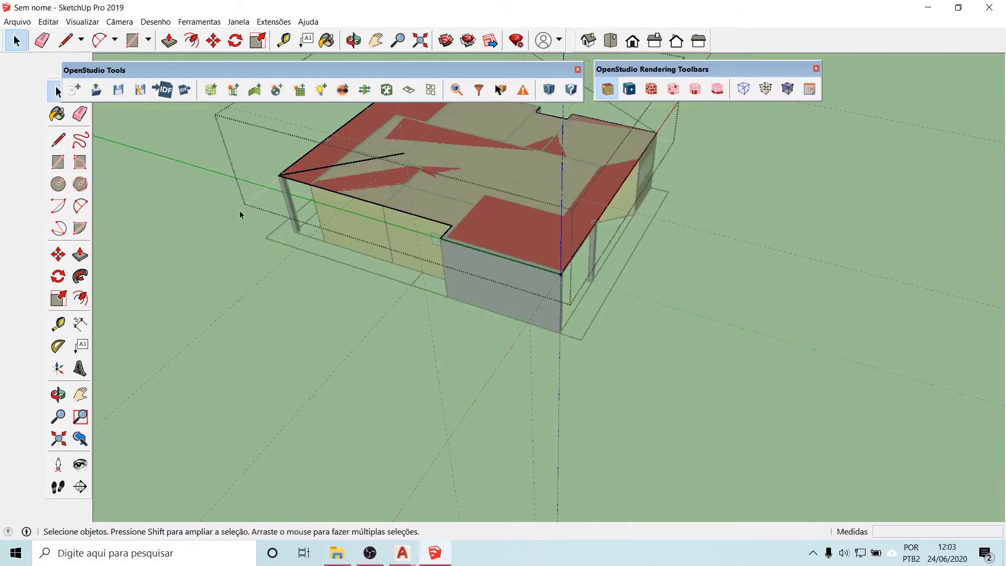
{"action": "left_click", "coordinate": [58, 140]}
{"action": "middle_click_drag", "start_coordinate": [542, 217], "coordinate": [386, 224]}
{"action": "scroll", "coordinate": [362, 357], "scroll_direction": "down", "scroll_amount": 5}
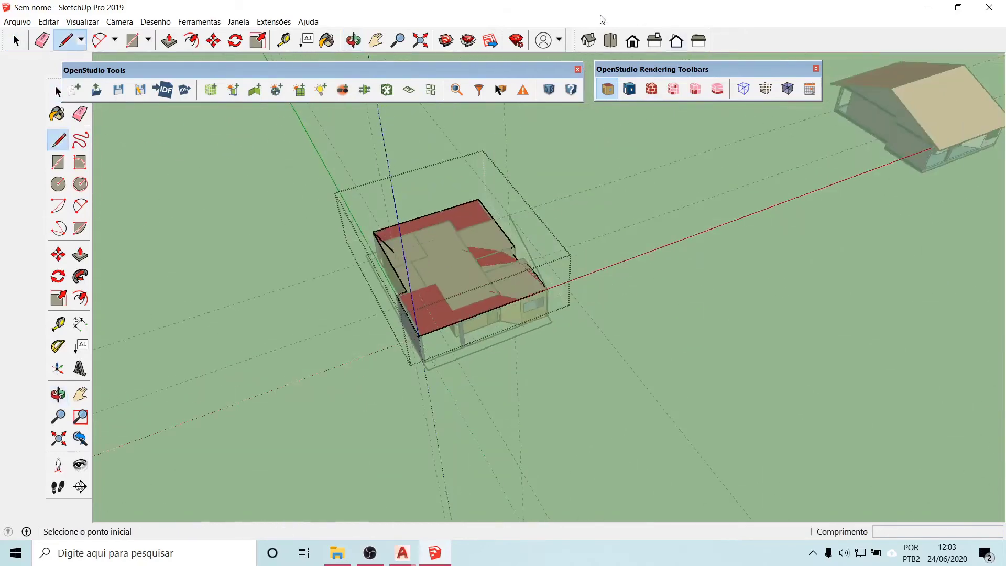
{"action": "left_click", "coordinate": [588, 41]}
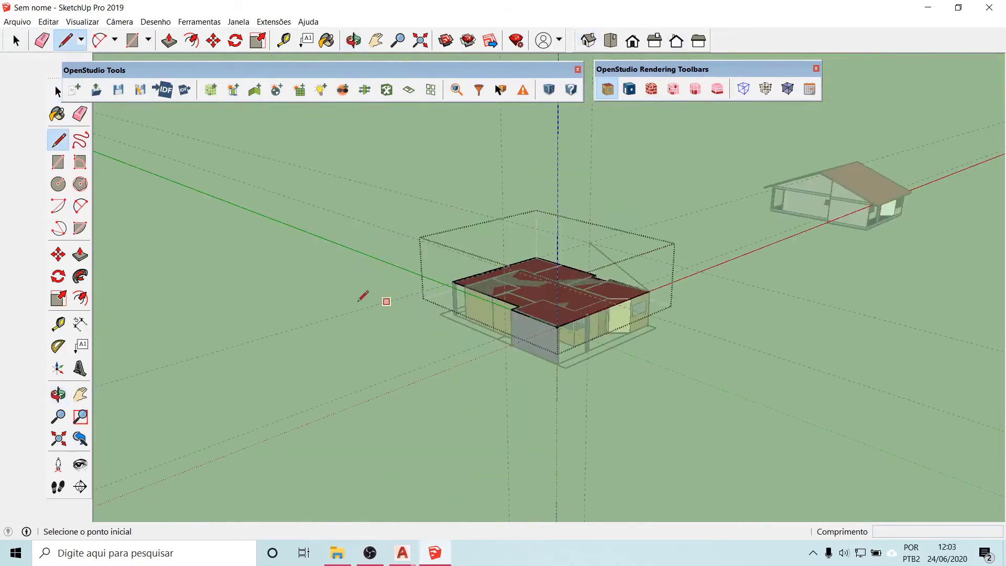
{"action": "middle_click_drag", "start_coordinate": [353, 333], "coordinate": [147, 275]}
{"action": "scroll", "coordinate": [367, 257], "scroll_direction": "up", "scroll_amount": 3}
{"action": "scroll", "coordinate": [574, 225], "scroll_direction": "up", "scroll_amount": 5}
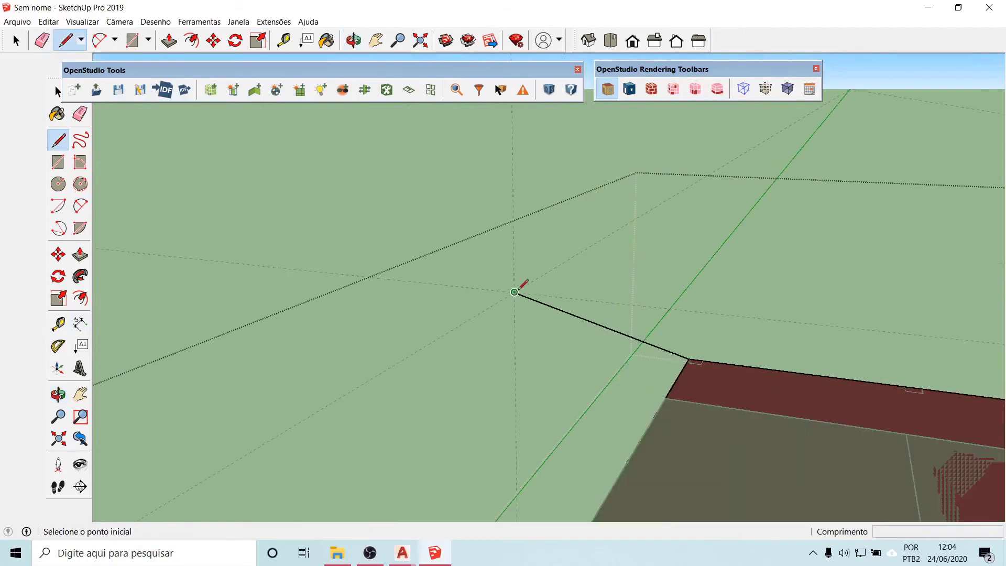
{"action": "left_click", "coordinate": [515, 291]}
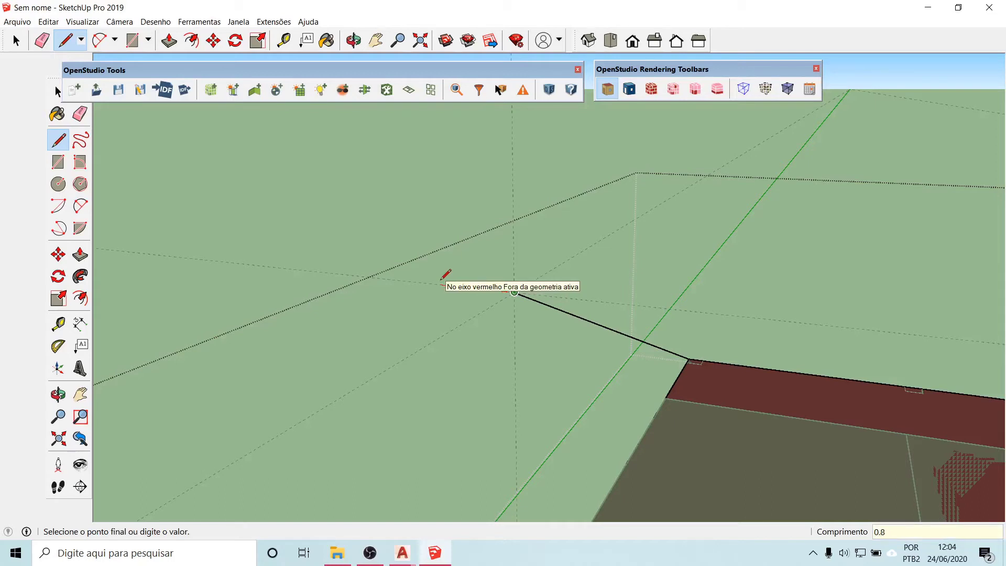
{"action": "key", "text": "Return"}
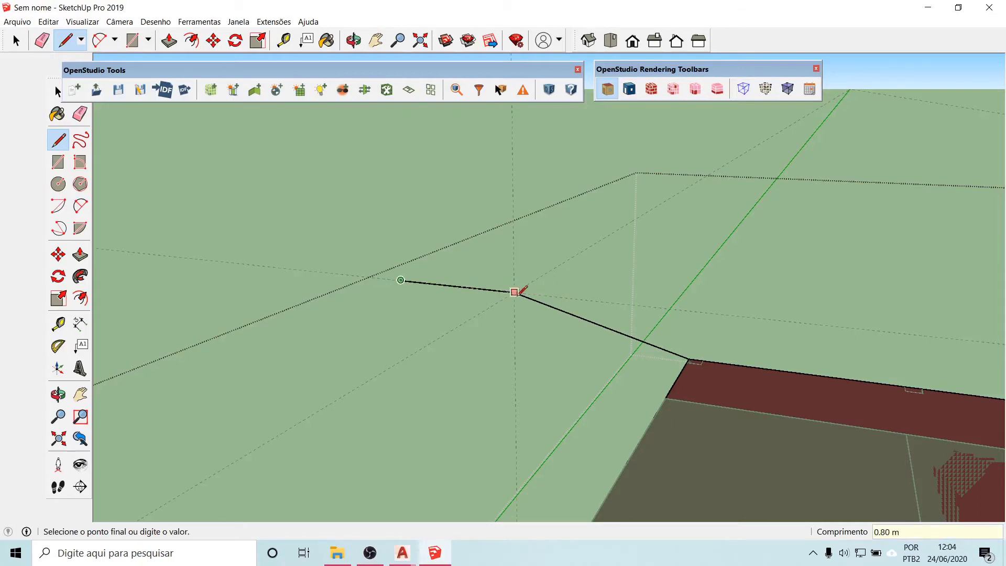
- Draw a sloped line from the outer end of the 0.8 m line down to the roof corner above the shading wall
{"action": "scroll", "coordinate": [514, 292], "scroll_direction": "down", "scroll_amount": 5}
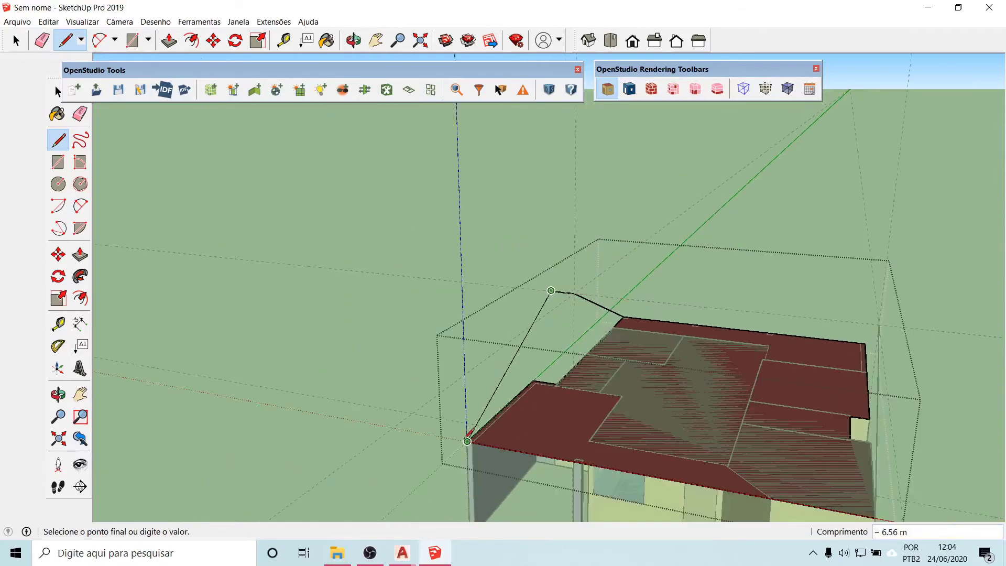
{"action": "left_click", "coordinate": [467, 442]}
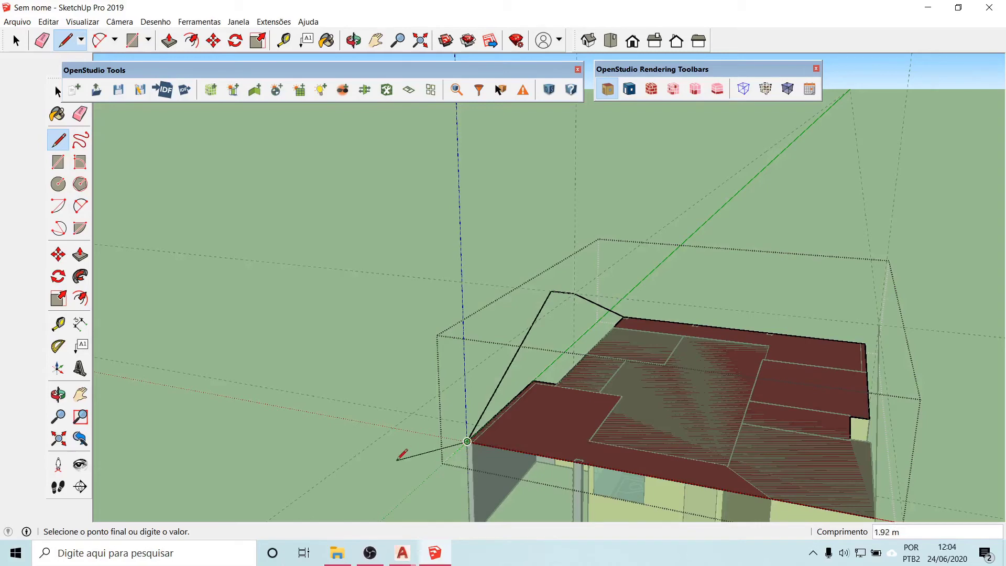
{"action": "key", "text": "Escape"}
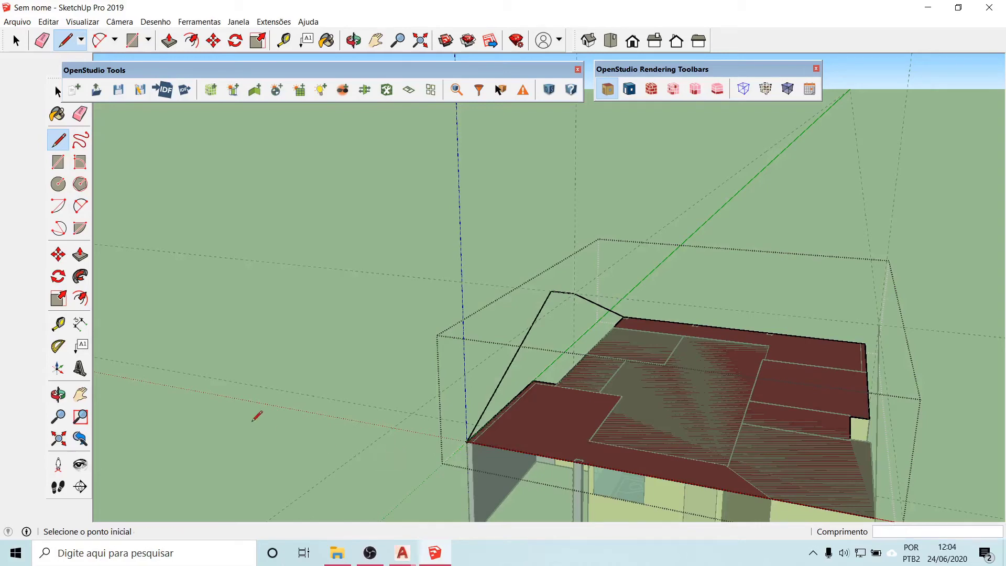
- Draw a vertical line from the first sloped line's upper end down to the roof edge above the yellow side wall
{"action": "middle_click_drag", "start_coordinate": [257, 416], "coordinate": [683, 379]}
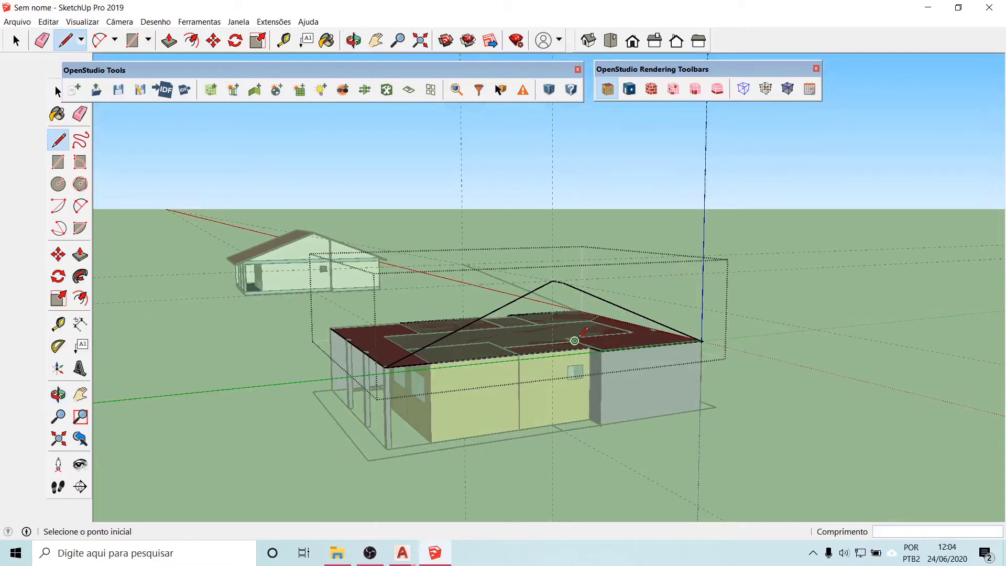
{"action": "scroll", "coordinate": [574, 340], "scroll_direction": "up", "scroll_amount": 3}
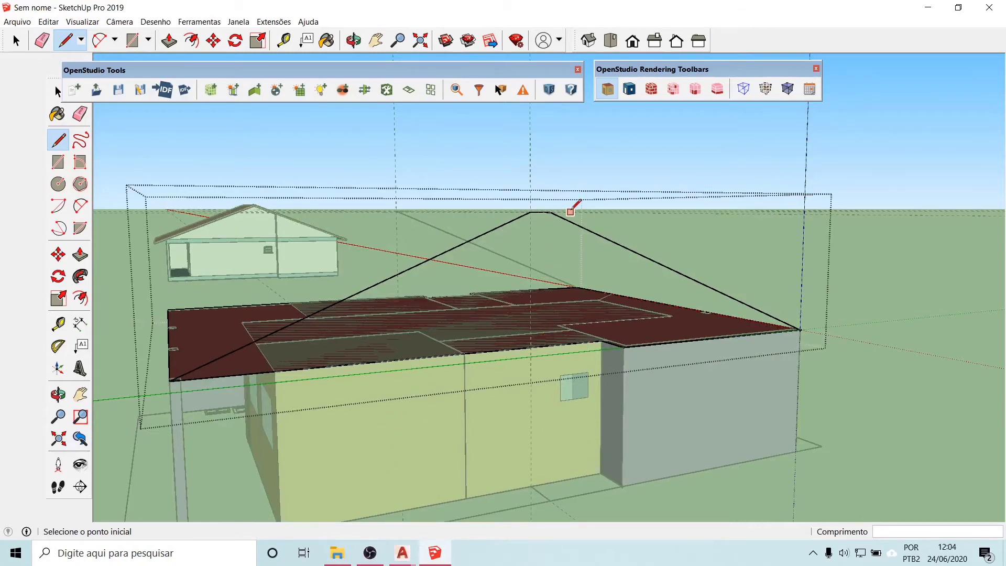
{"action": "scroll", "coordinate": [568, 220], "scroll_direction": "up", "scroll_amount": 3}
{"action": "scroll", "coordinate": [568, 229], "scroll_direction": "down", "scroll_amount": 2}
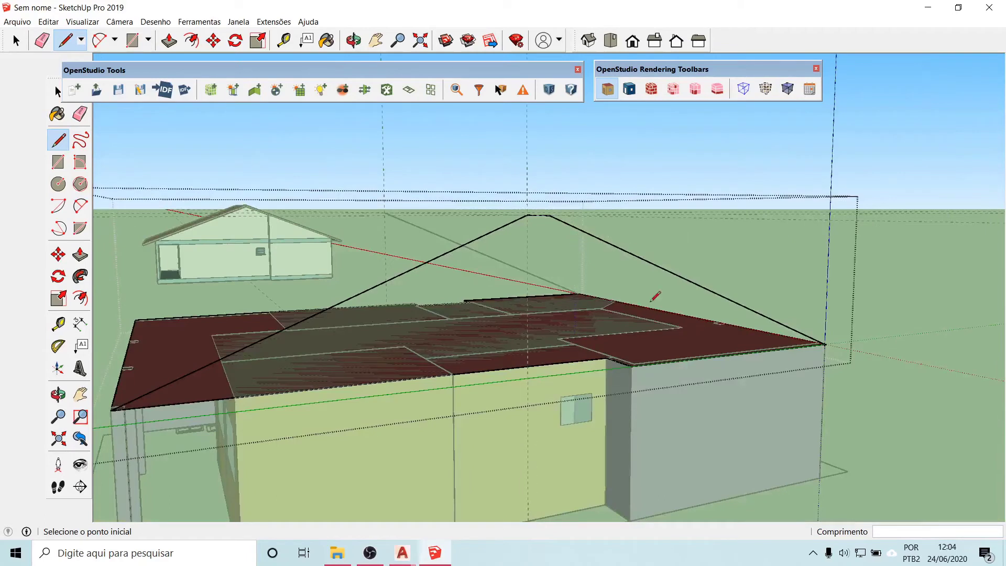
{"action": "left_click", "coordinate": [528, 215]}
{"action": "left_click", "coordinate": [527, 366]}
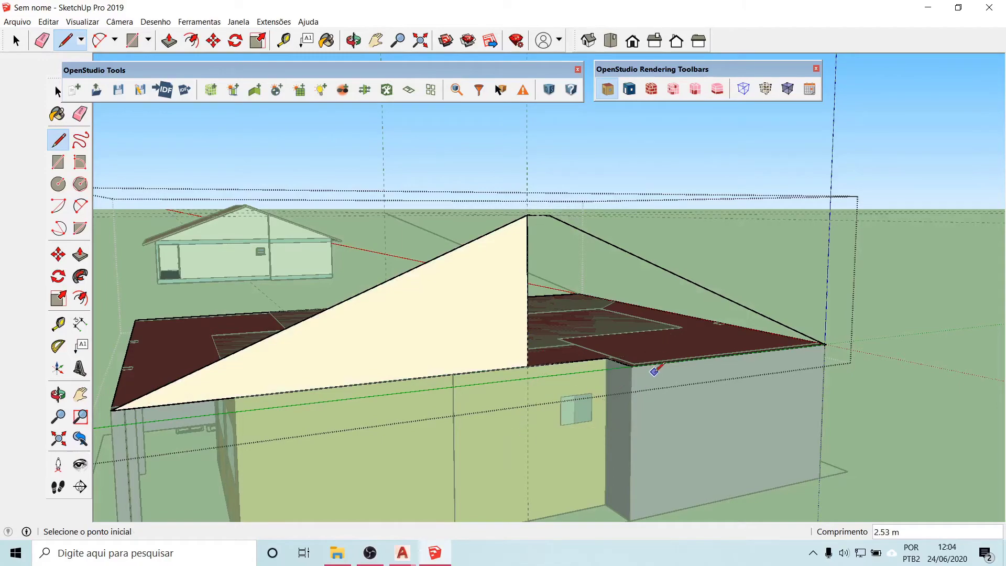
- Draw a 0.8 m line along the front roof edge from the shading wall's corner and connect its end to the ridge line's inner end
{"action": "middle_click_drag", "start_coordinate": [658, 362], "coordinate": [262, 388]}
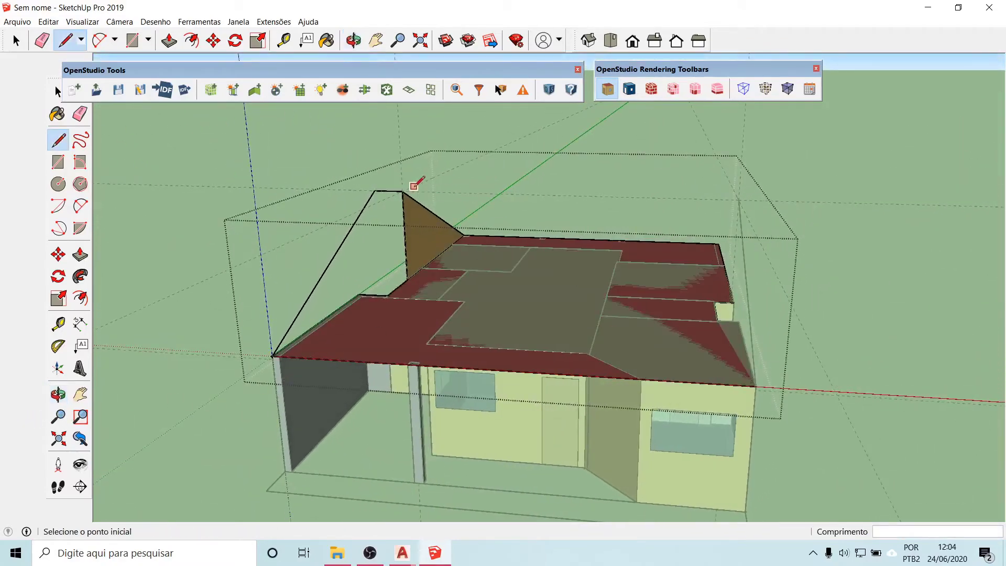
{"action": "left_click", "coordinate": [273, 356]}
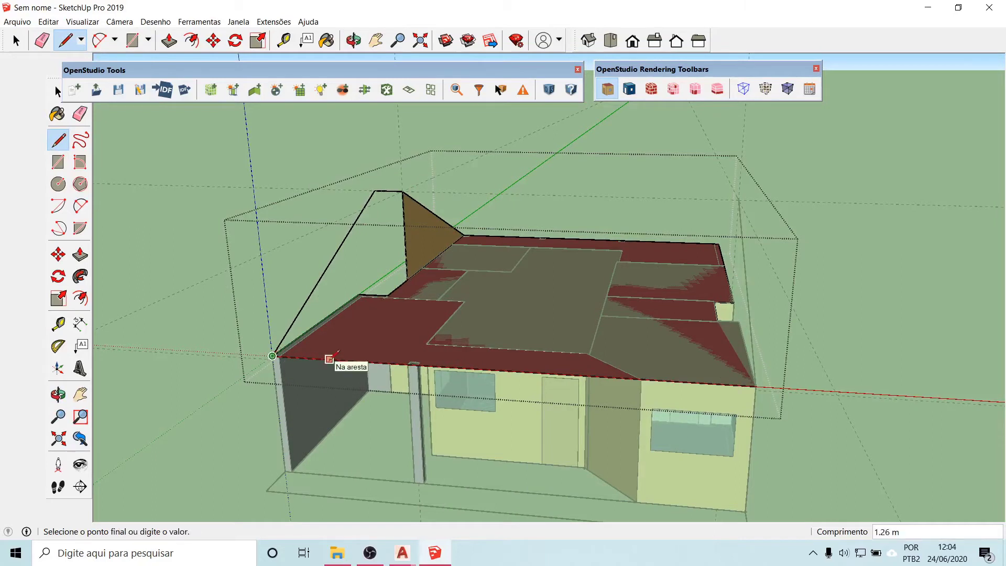
{"action": "left_click", "coordinate": [329, 359]}
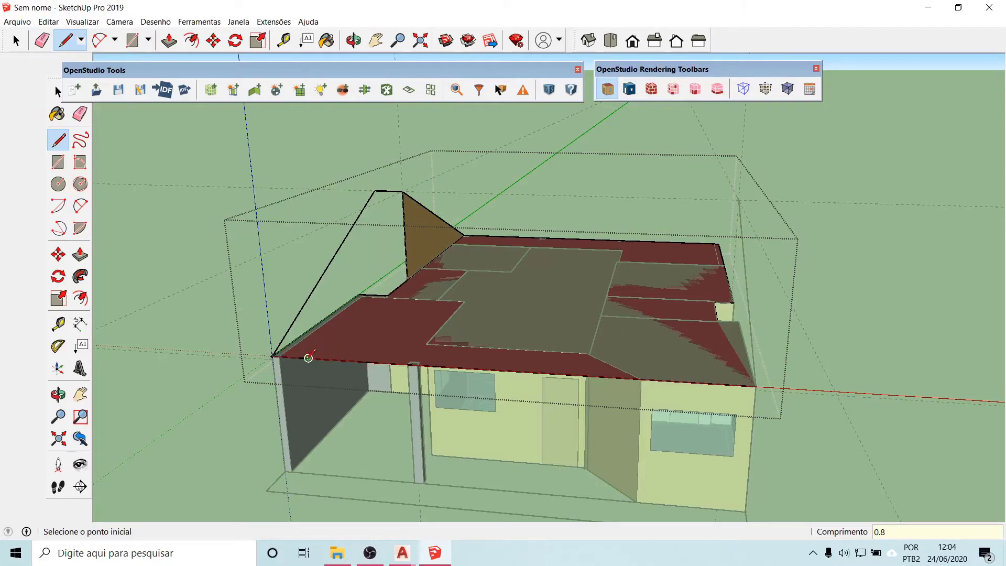
{"action": "left_click", "coordinate": [308, 358]}
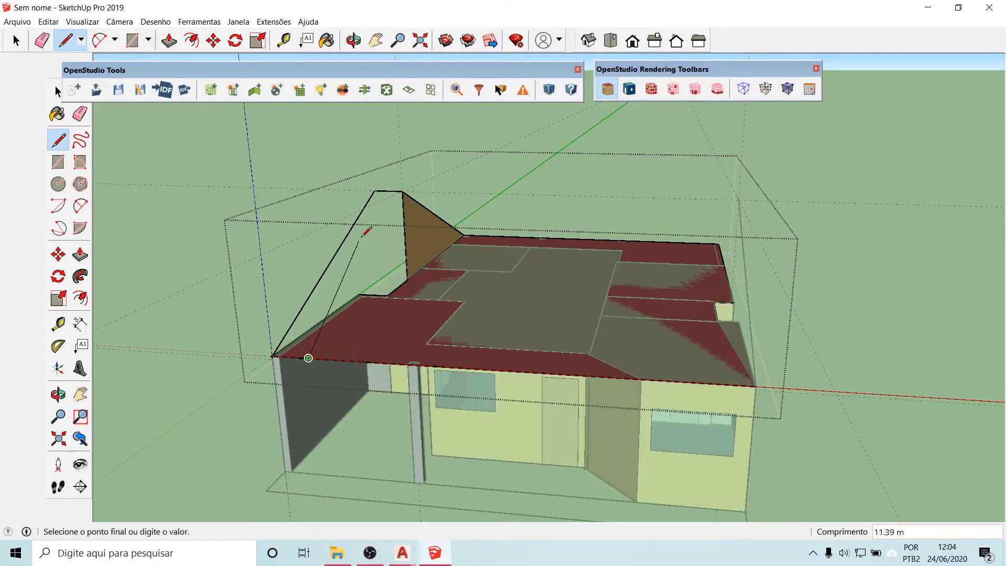
{"action": "left_click", "coordinate": [402, 190]}
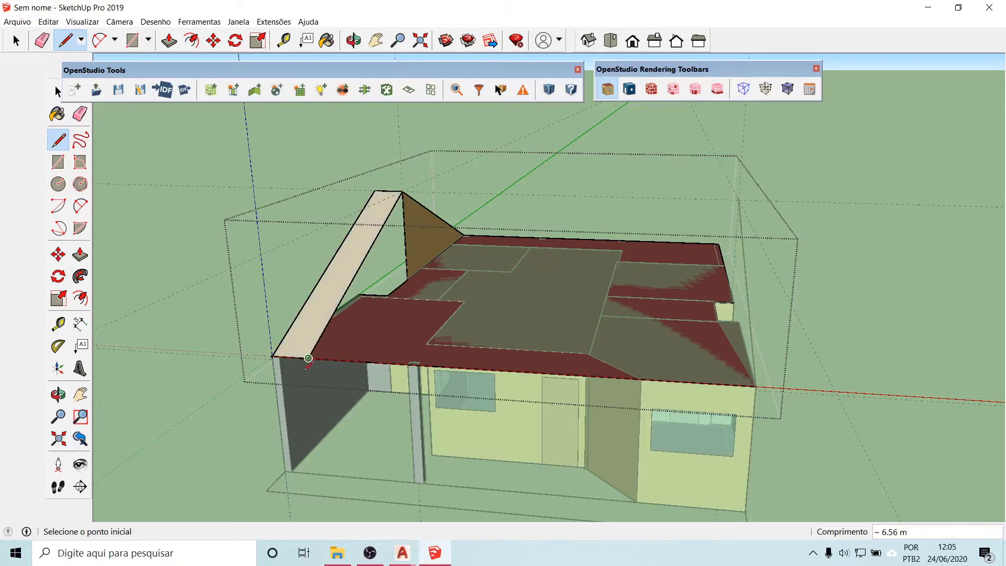
- Draw a vertical line from the roof corner at the shading wall's recess up to the outer sloped edge of the strip
{"action": "middle_click_drag", "start_coordinate": [201, 330], "coordinate": [782, 311]}
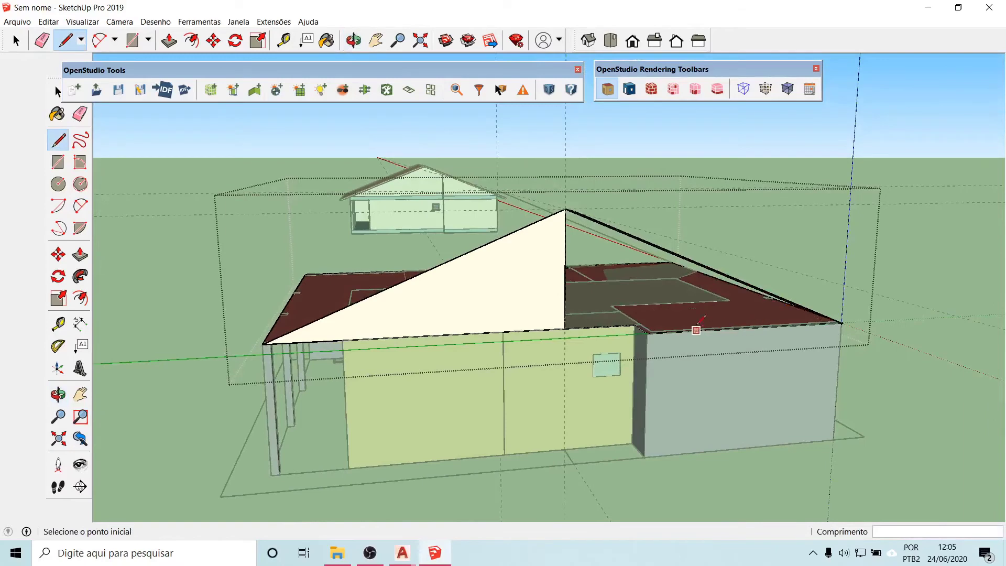
{"action": "middle_click_drag", "start_coordinate": [715, 329], "coordinate": [665, 240]}
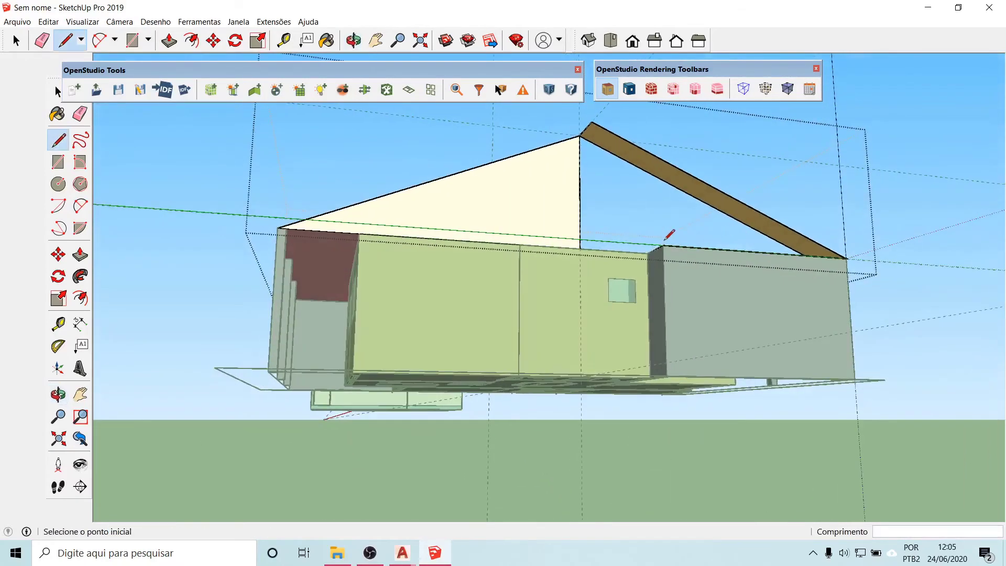
{"action": "left_click", "coordinate": [664, 245]}
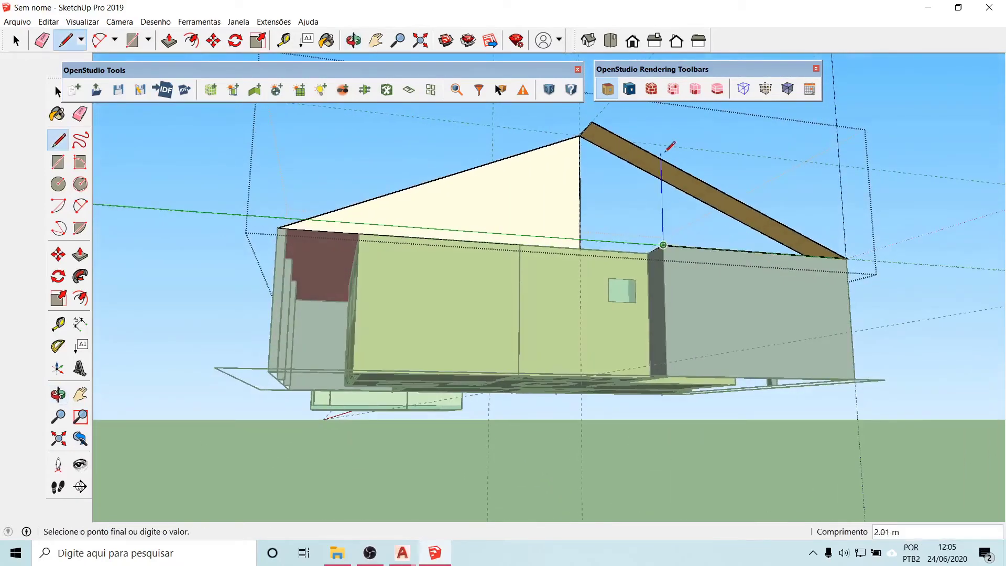
{"action": "left_click", "coordinate": [661, 159]}
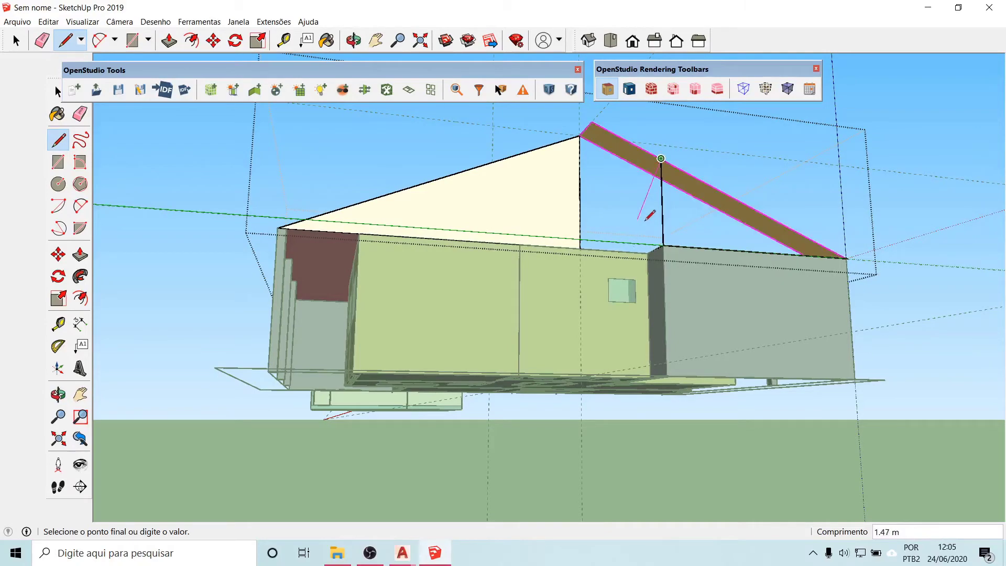
{"action": "key", "text": "Escape"}
- Draw a vertical line from the recess's inner corner to the inner sloped edge and join the upper ends of both vertical lines across the strip
{"action": "mouse_move", "coordinate": [652, 264]}
{"action": "middle_mouse_down"}
{"action": "mouse_move", "coordinate": [674, 319]}
{"action": "mouse_move", "coordinate": [786, 341]}
{"action": "mouse_move", "coordinate": [822, 337]}
{"action": "middle_mouse_up"}
{"action": "scroll", "coordinate": [736, 283], "scroll_direction": "up", "scroll_amount": 5}
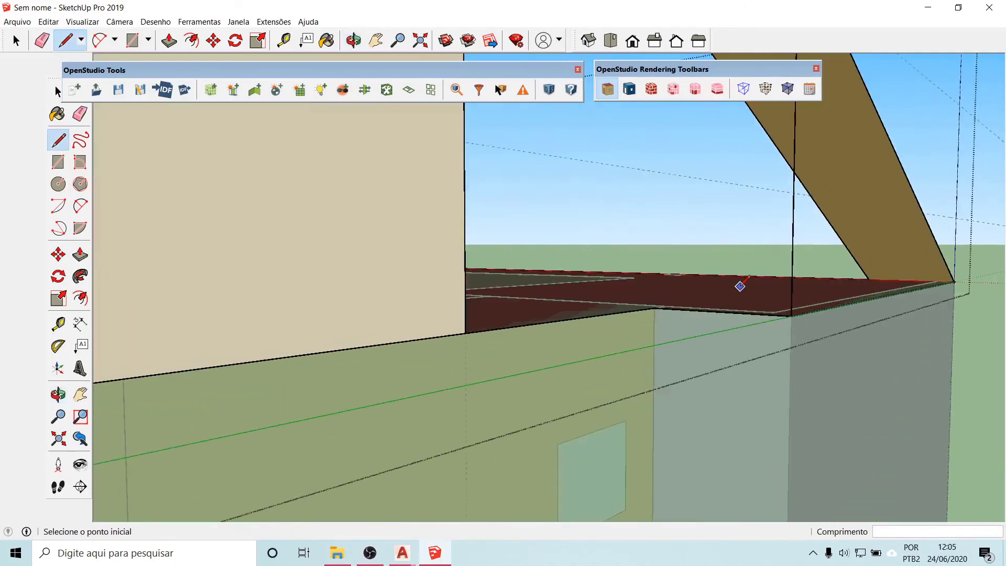
{"action": "left_click", "coordinate": [654, 308]}
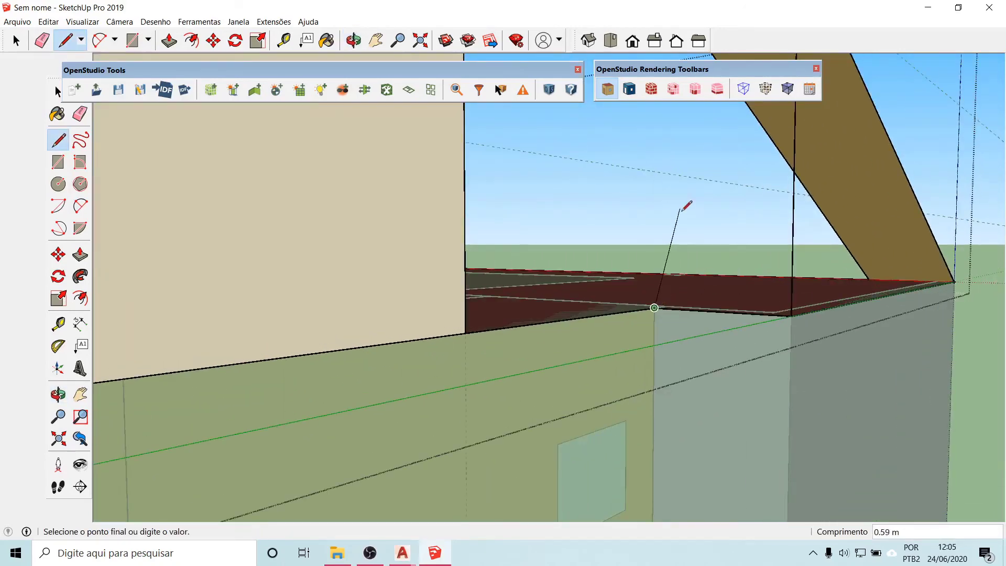
{"action": "scroll", "coordinate": [681, 206], "scroll_direction": "down", "scroll_amount": 5}
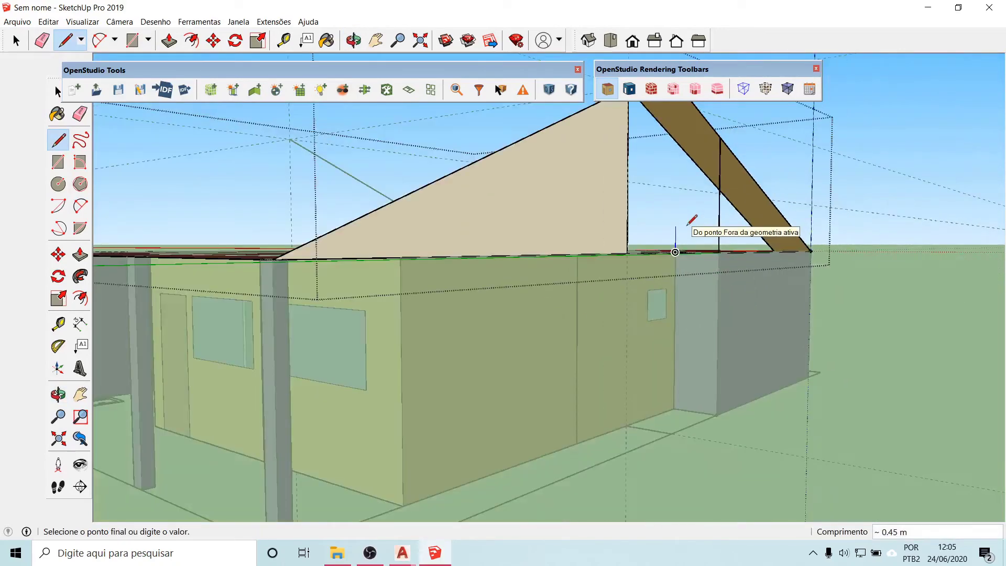
{"action": "left_click", "coordinate": [676, 142]}
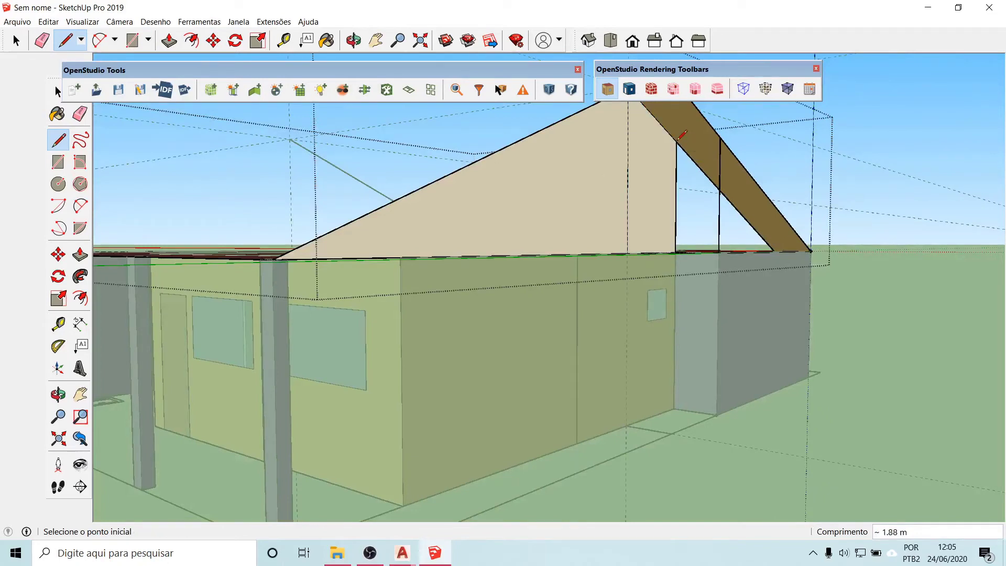
{"action": "left_click", "coordinate": [720, 138]}
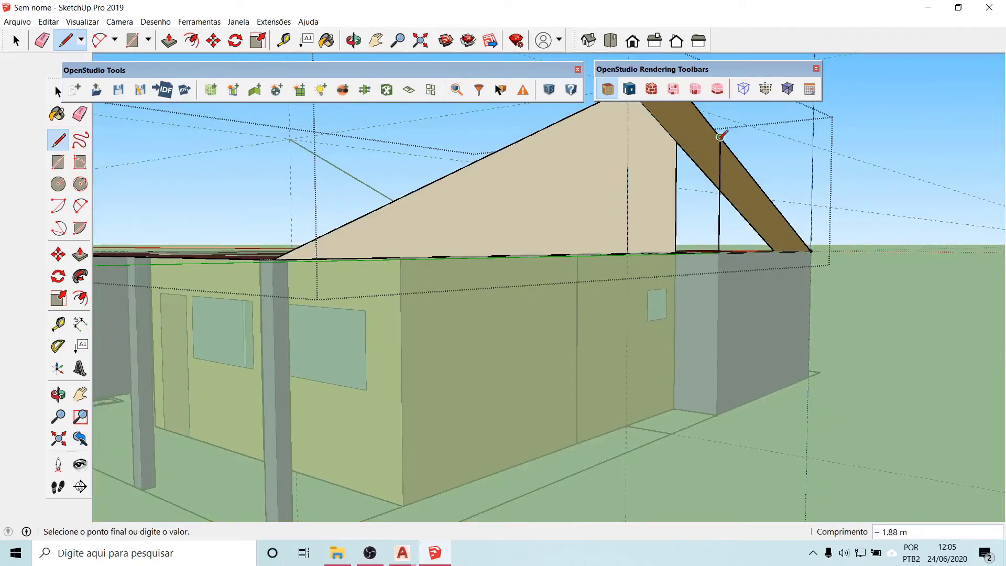
{"action": "left_click", "coordinate": [677, 141]}
- Trace the roof edge above the shading wall and the outer vertical line to close the triangular gable face
{"action": "mouse_move", "coordinate": [738, 290]}
{"action": "middle_mouse_down"}
{"action": "mouse_move", "coordinate": [697, 269]}
{"action": "mouse_move", "coordinate": [606, 299]}
{"action": "mouse_move", "coordinate": [482, 391]}
{"action": "mouse_move", "coordinate": [454, 283]}
{"action": "middle_mouse_up"}
{"action": "mouse_move", "coordinate": [797, 316]}
{"action": "middle_mouse_down"}
{"action": "mouse_move", "coordinate": [759, 294]}
{"action": "mouse_move", "coordinate": [572, 242]}
{"action": "mouse_move", "coordinate": [561, 254]}
{"action": "mouse_move", "coordinate": [580, 247]}
{"action": "mouse_move", "coordinate": [717, 265]}
{"action": "middle_mouse_up"}
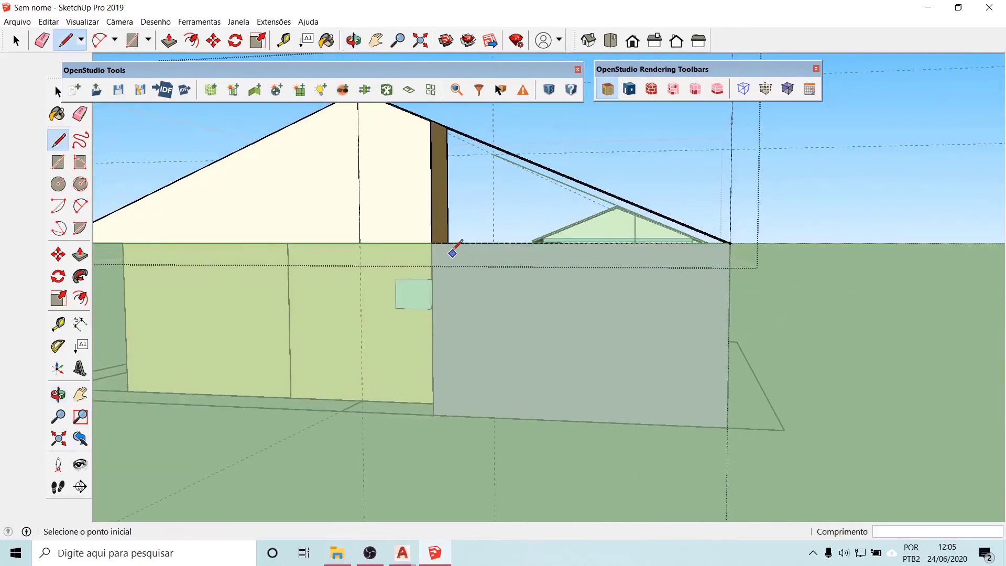
{"action": "left_click", "coordinate": [432, 242]}
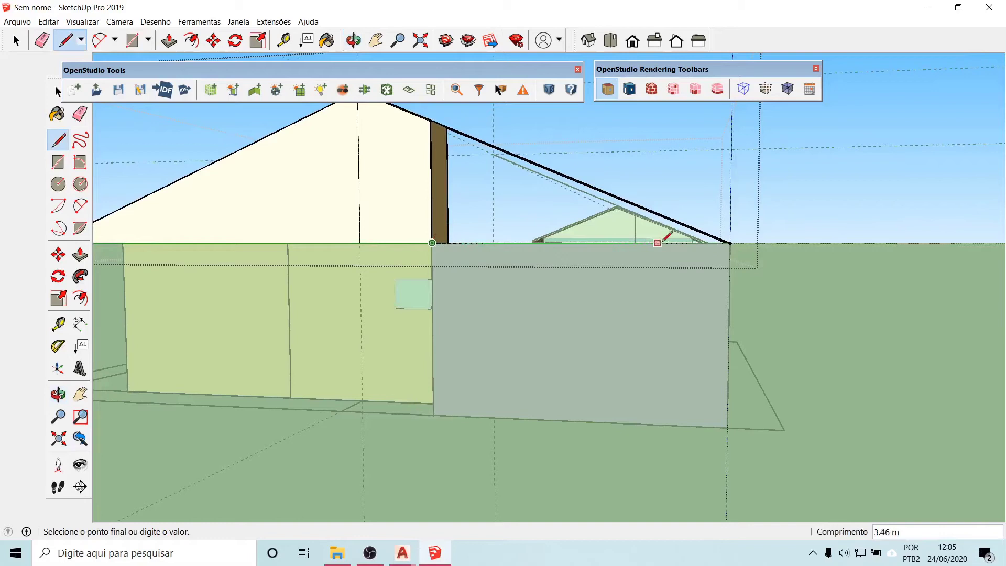
{"action": "left_click", "coordinate": [730, 243]}
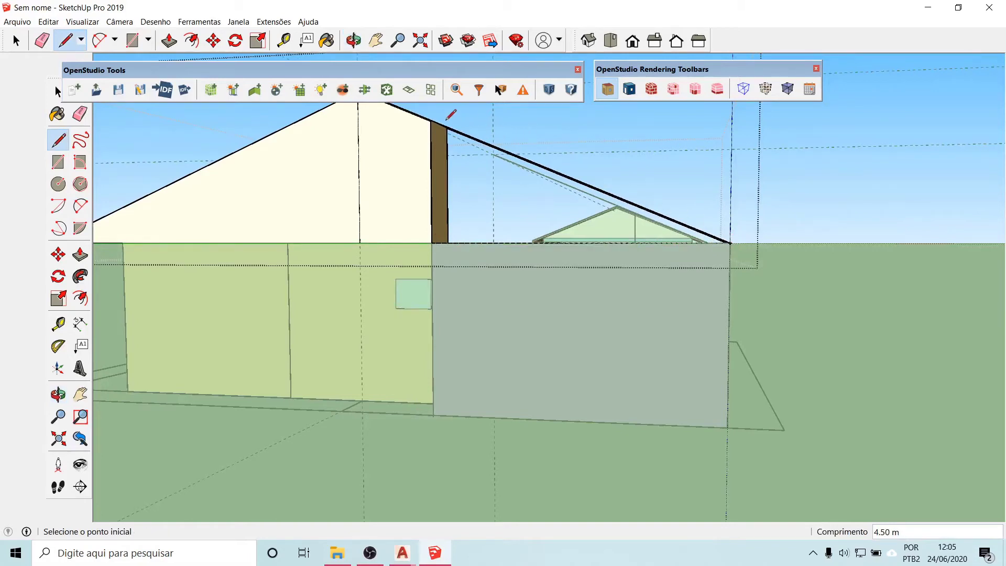
{"action": "left_click", "coordinate": [432, 120]}
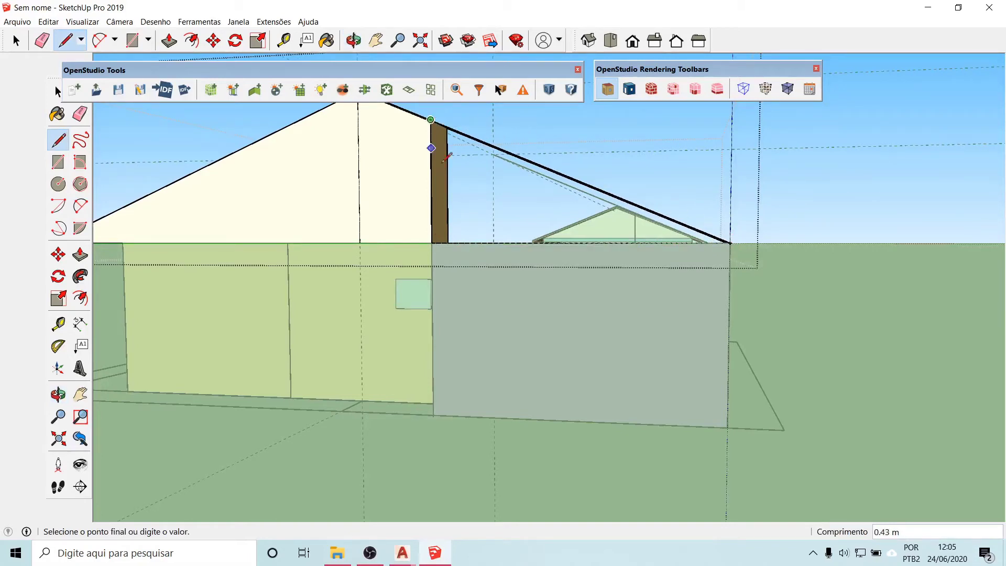
{"action": "left_click", "coordinate": [432, 243]}
{"action": "key", "text": "o"}
{"action": "left_click_drag", "start_coordinate": [697, 272], "coordinate": [939, 309]}
{"action": "key", "text": "l"}
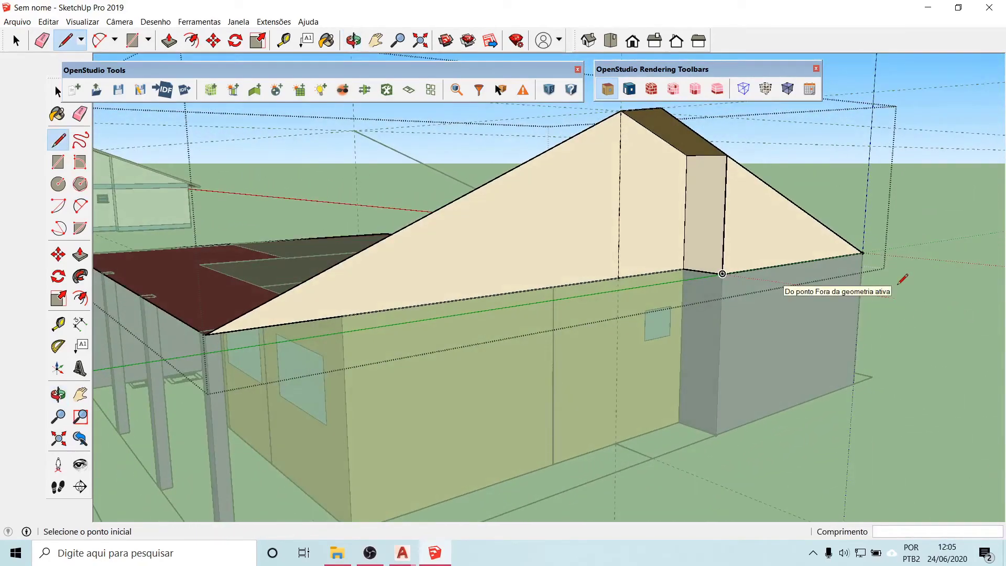
- Delete the upper part of the narrow sloped strip between the gable peak and the recess, together with its leftover edges
{"action": "left_click", "coordinate": [56, 91]}
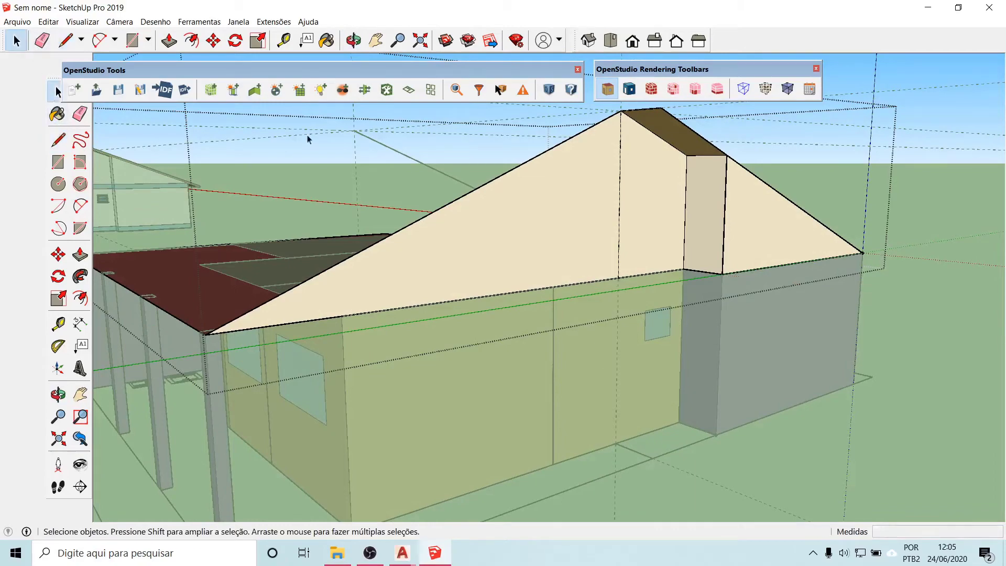
{"action": "middle_click_drag", "start_coordinate": [704, 146], "coordinate": [650, 296]}
{"action": "left_click", "coordinate": [627, 279]}
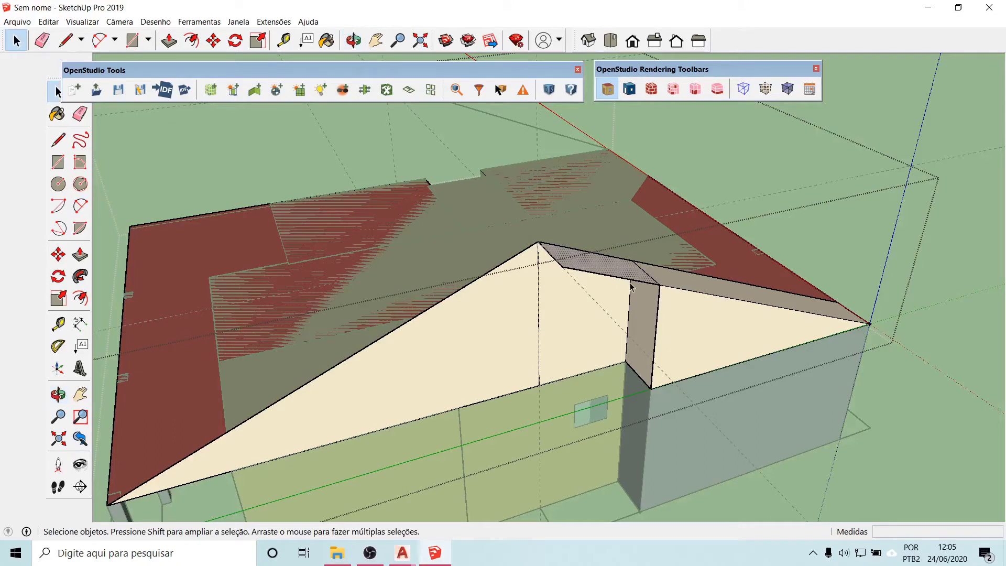
{"action": "left_click", "coordinate": [625, 281]}
{"action": "key", "text": "Delete"}
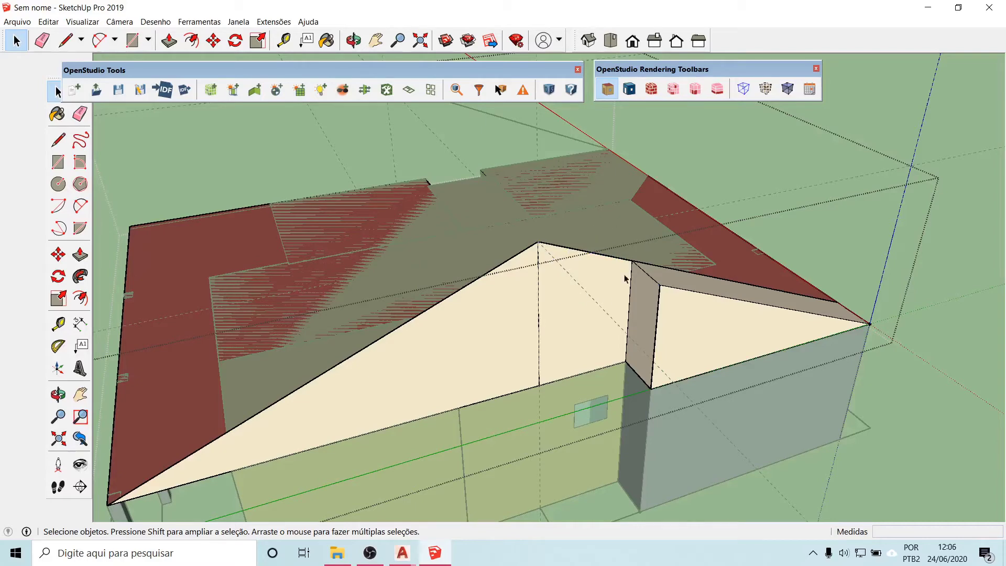
- Draw the ridge line from the upper end of the opposite side's sloped line to the peak of the closed gable
{"action": "left_click", "coordinate": [59, 140]}
{"action": "scroll", "coordinate": [652, 407], "scroll_direction": "down", "scroll_amount": 3}
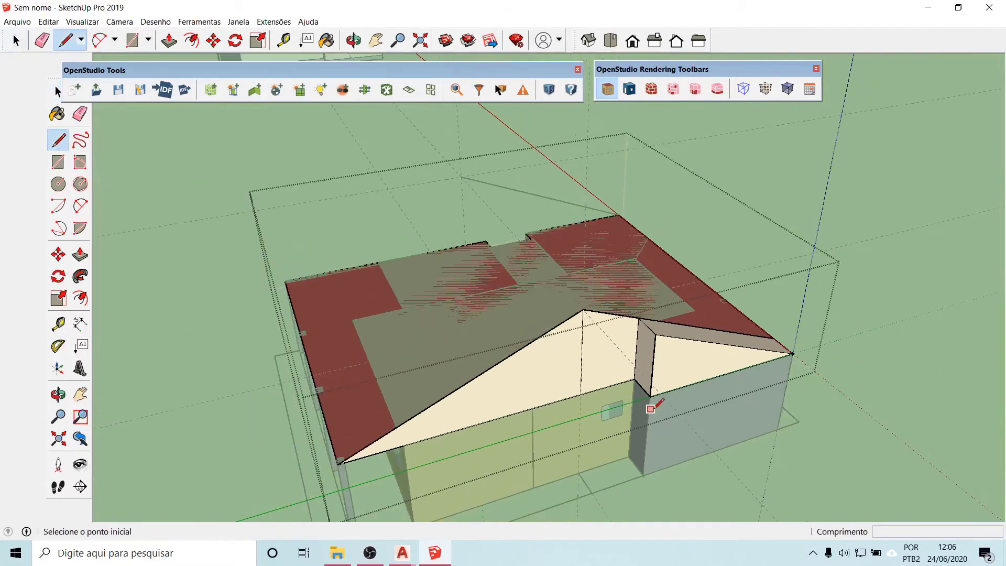
{"action": "left_click", "coordinate": [461, 176]}
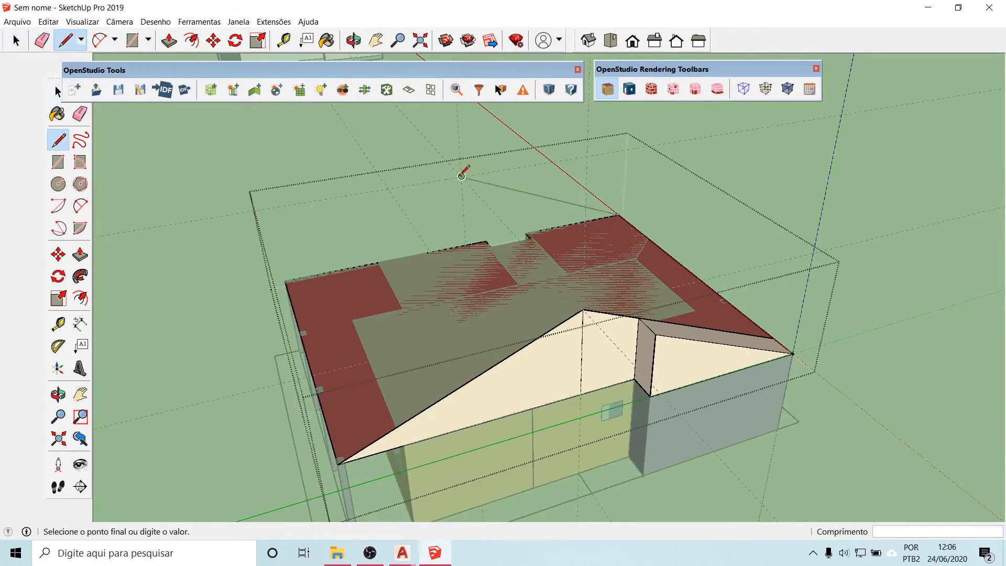
{"action": "left_click", "coordinate": [583, 309]}
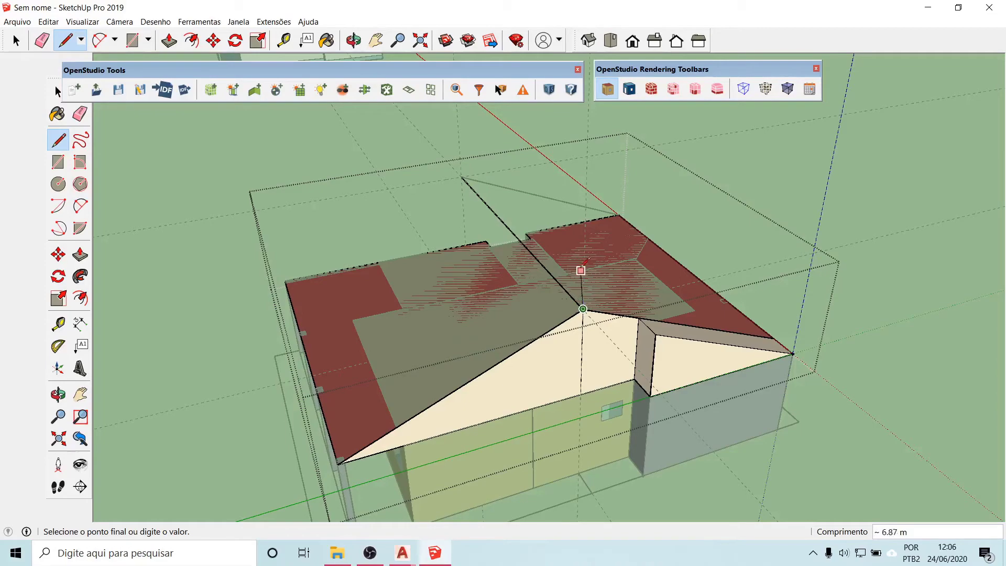
{"action": "key", "text": "Escape"}
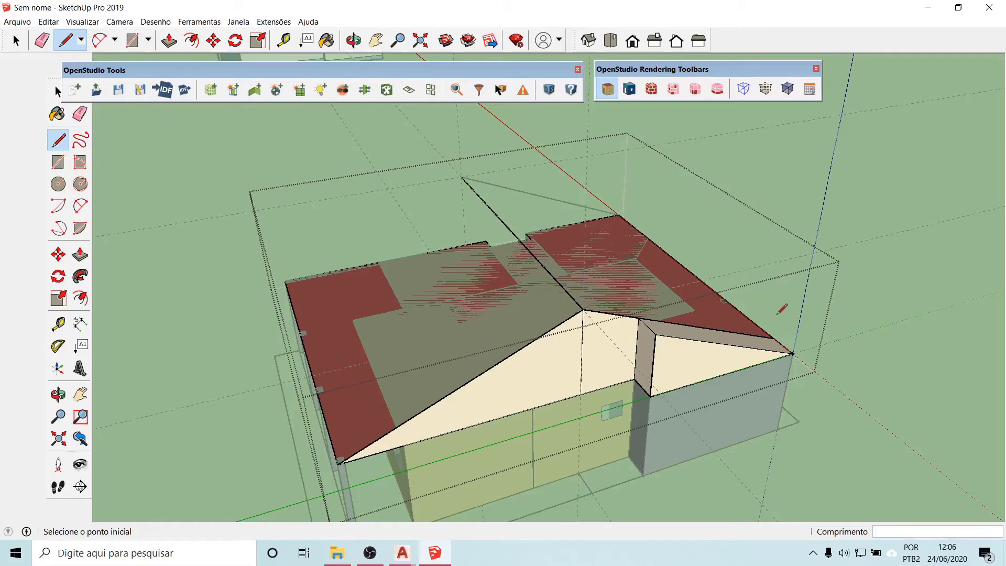
- Draw a sloped line from the ridge's far end to the front roof corner and a vertical line from that end to the roof edge
{"action": "middle_click_drag", "start_coordinate": [783, 310], "coordinate": [146, 248]}
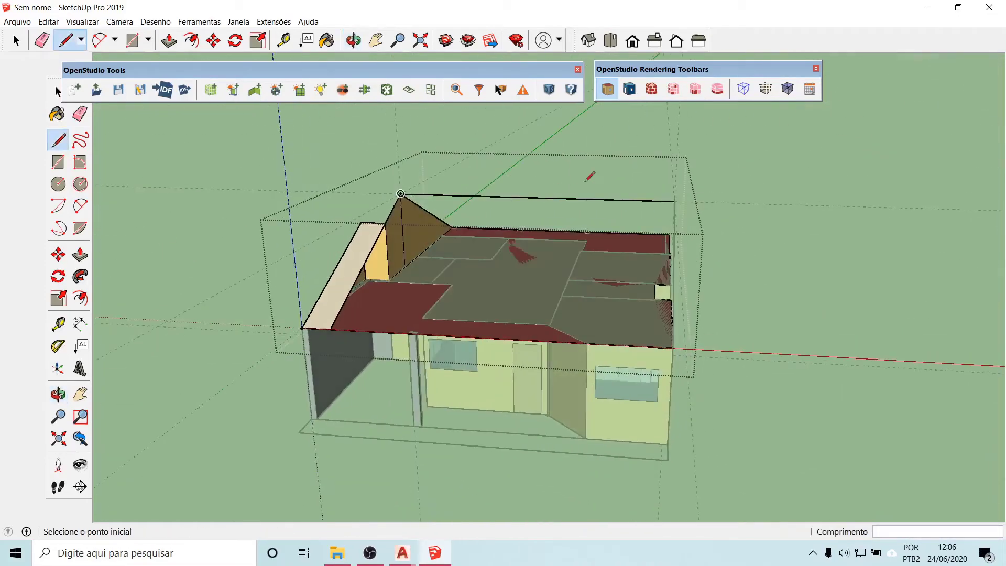
{"action": "left_click", "coordinate": [675, 201]}
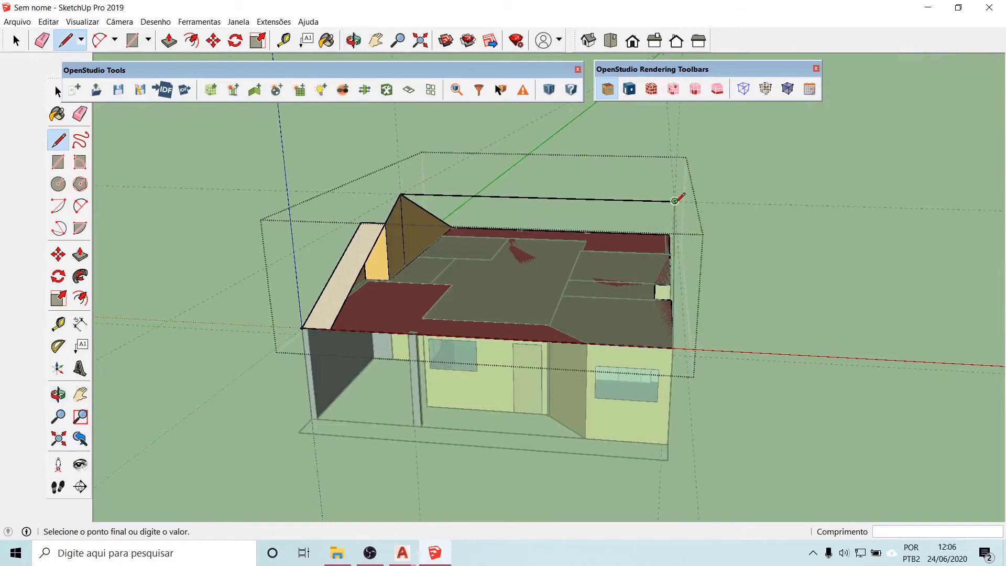
{"action": "left_click", "coordinate": [674, 347]}
{"action": "middle_click_drag", "start_coordinate": [655, 321], "coordinate": [354, 239]}
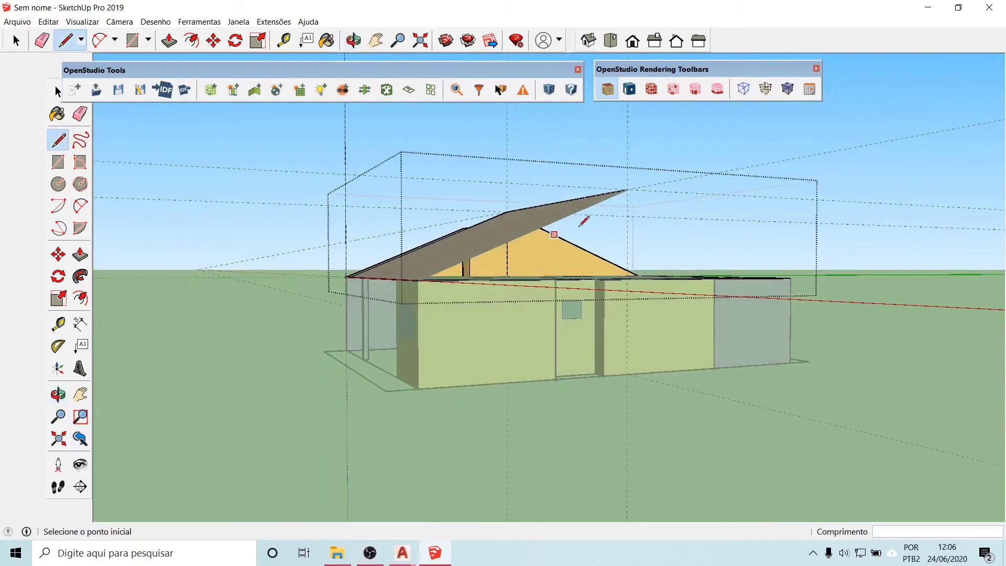
{"action": "left_click", "coordinate": [628, 189]}
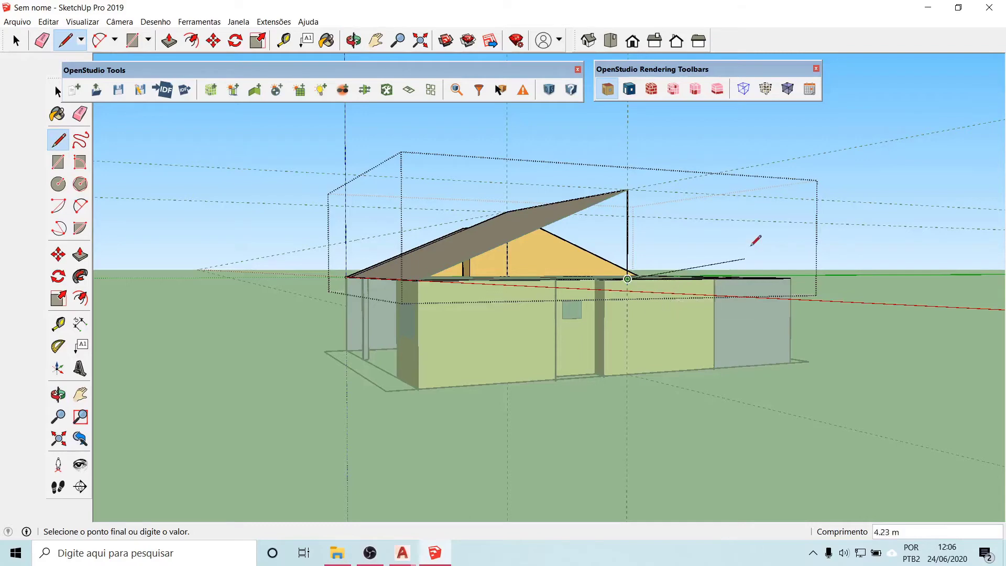
{"action": "left_click", "coordinate": [628, 279]}
- Draw a vertical line from the front outer corner of the window recess up to the new sloped roof edge
{"action": "middle_click_drag", "start_coordinate": [610, 257], "coordinate": [612, 378]}
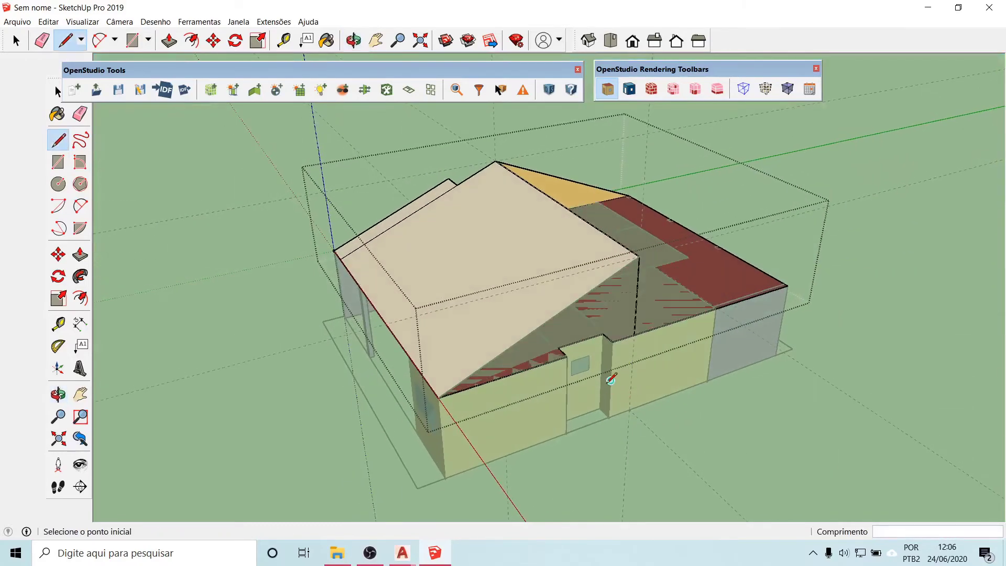
{"action": "scroll", "coordinate": [581, 361], "scroll_direction": "up", "scroll_amount": 5}
{"action": "scroll", "coordinate": [581, 357], "scroll_direction": "up", "scroll_amount": 2}
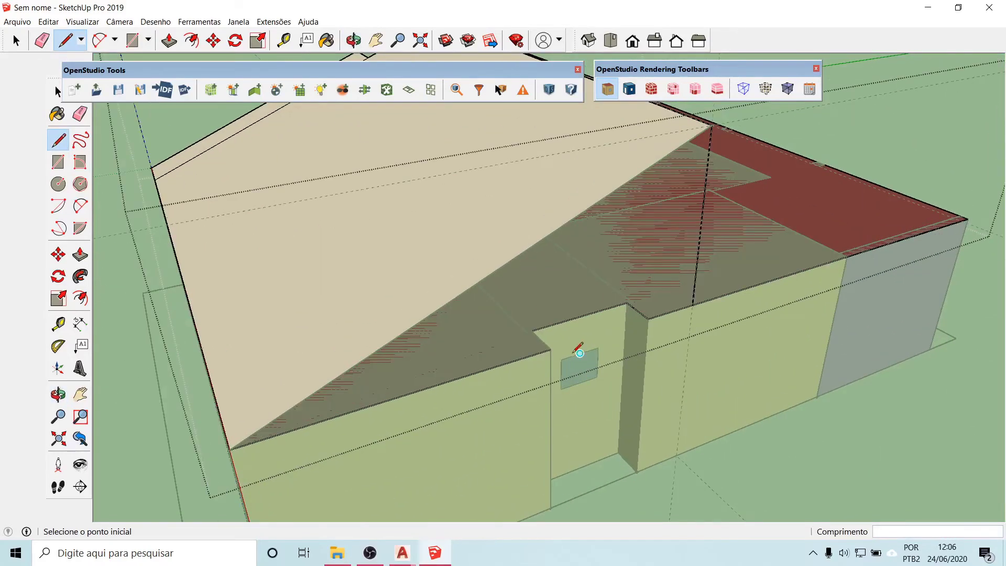
{"action": "left_click", "coordinate": [550, 349]}
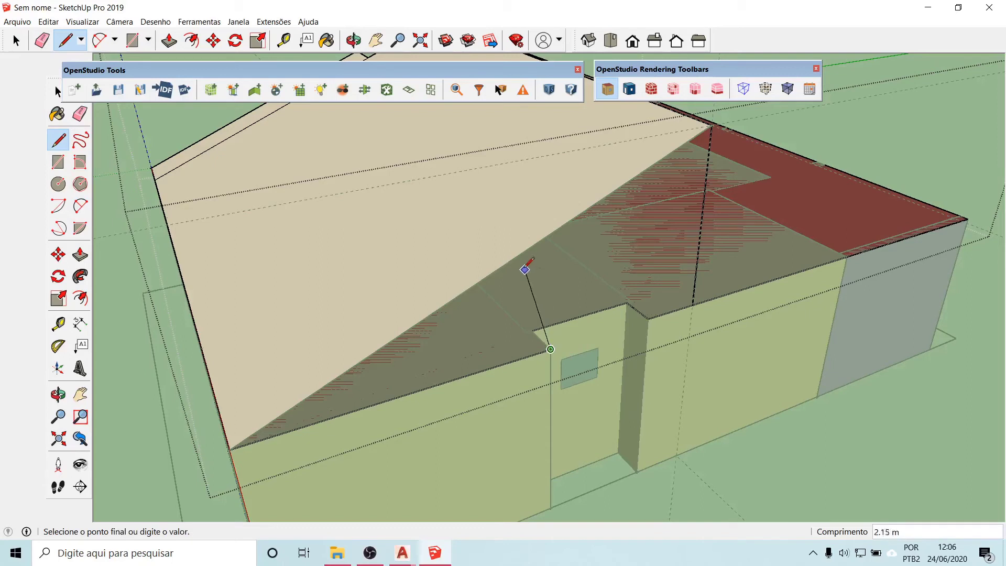
{"action": "left_click", "coordinate": [551, 233]}
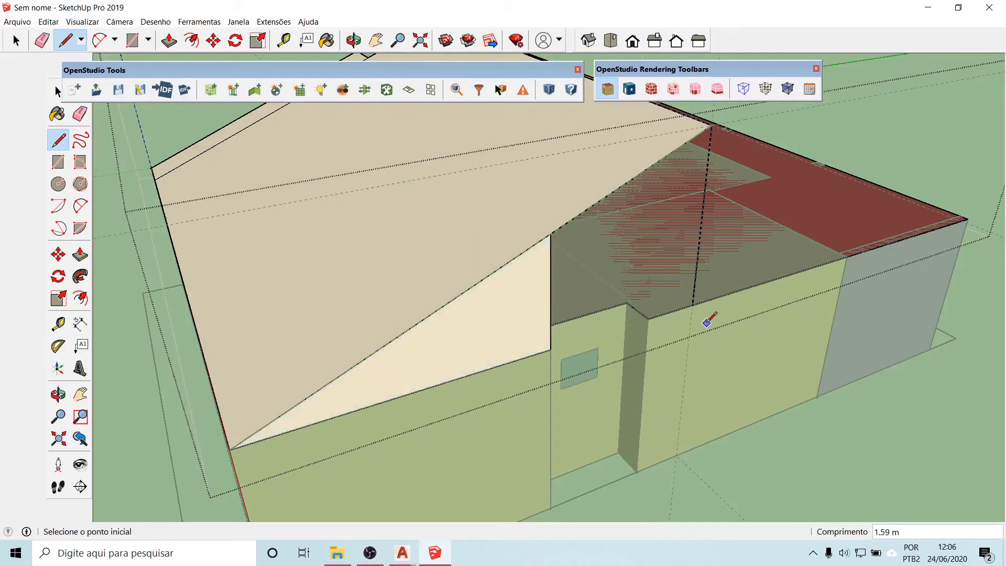
- Draw a vertical line about 1.59 m from the window recess's inner corner and join its upper end to the outer corner line, about 0.50 m away
{"action": "mouse_move", "coordinate": [710, 319]}
{"action": "middle_mouse_down"}
{"action": "mouse_move", "coordinate": [366, 312]}
{"action": "mouse_move", "coordinate": [252, 209]}
{"action": "middle_mouse_up"}
{"action": "scroll", "coordinate": [252, 208], "scroll_direction": "up", "scroll_amount": 5}
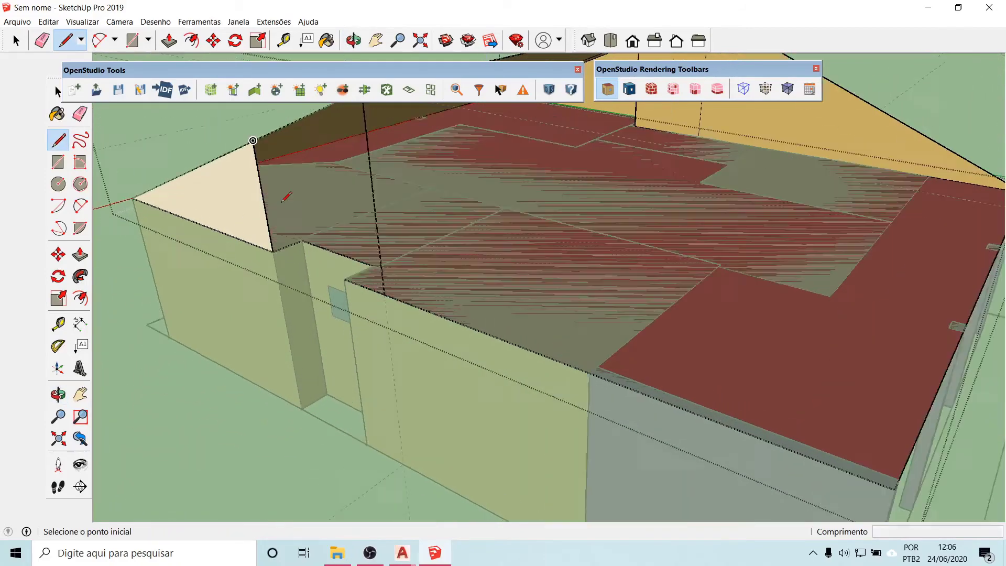
{"action": "left_click", "coordinate": [319, 268]}
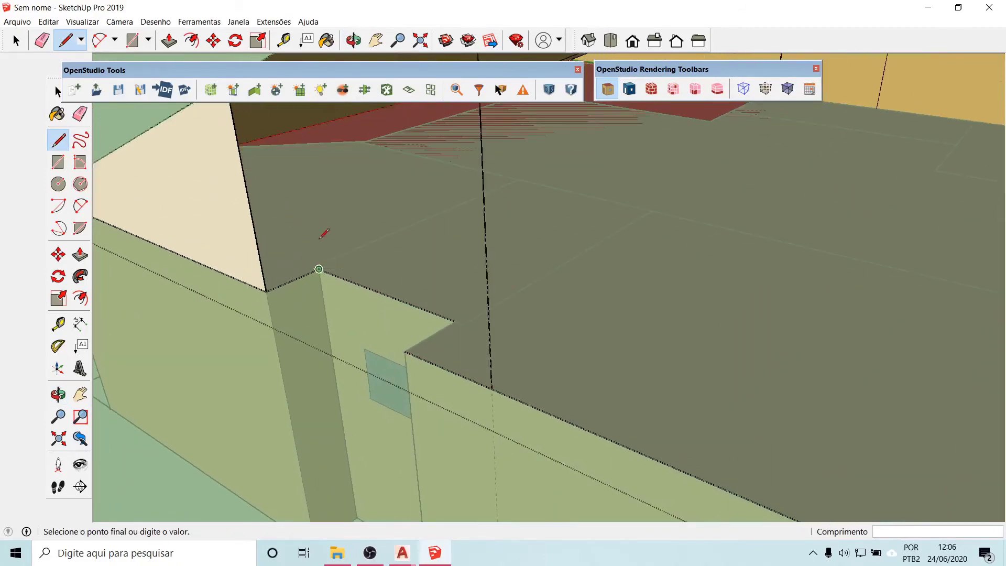
{"action": "scroll", "coordinate": [304, 118], "scroll_direction": "down", "scroll_amount": 4}
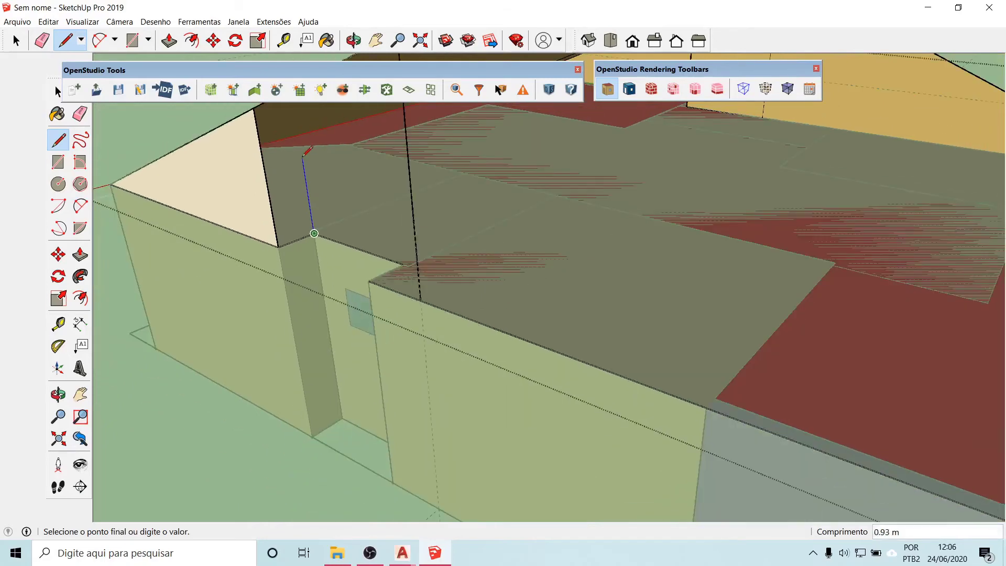
{"action": "left_click", "coordinate": [295, 112]}
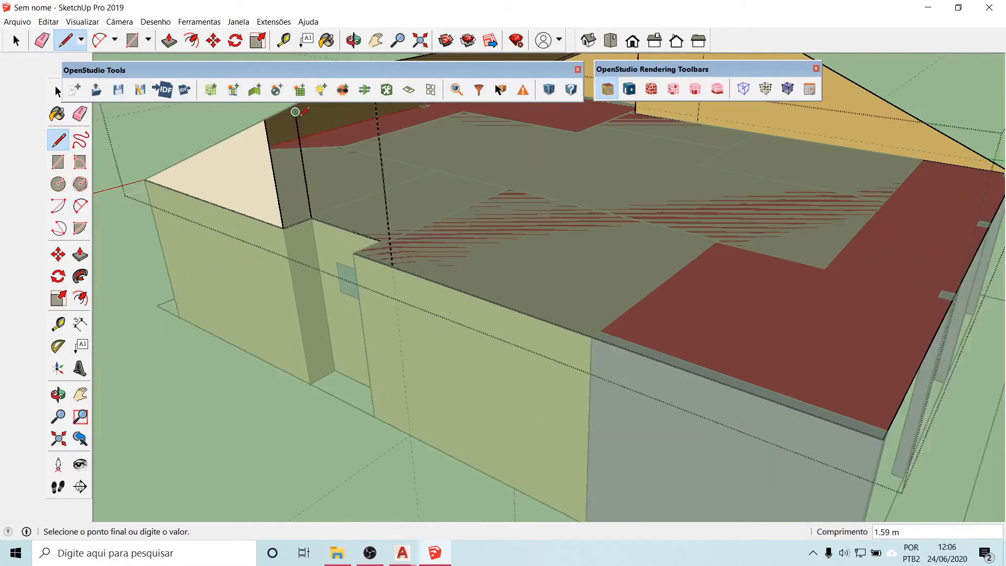
{"action": "key", "text": "Escape"}
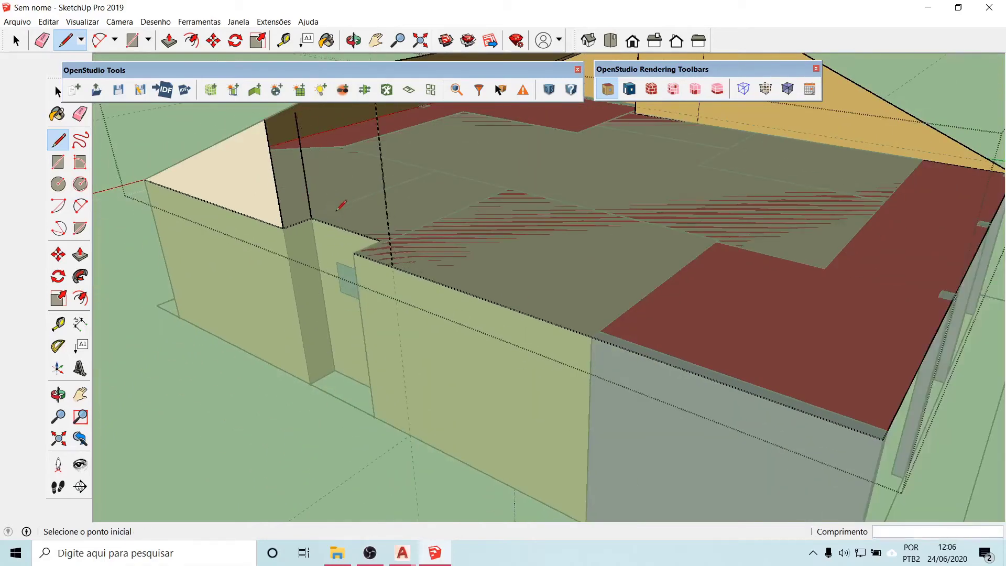
{"action": "left_click", "coordinate": [295, 111]}
{"action": "left_click", "coordinate": [266, 120]}
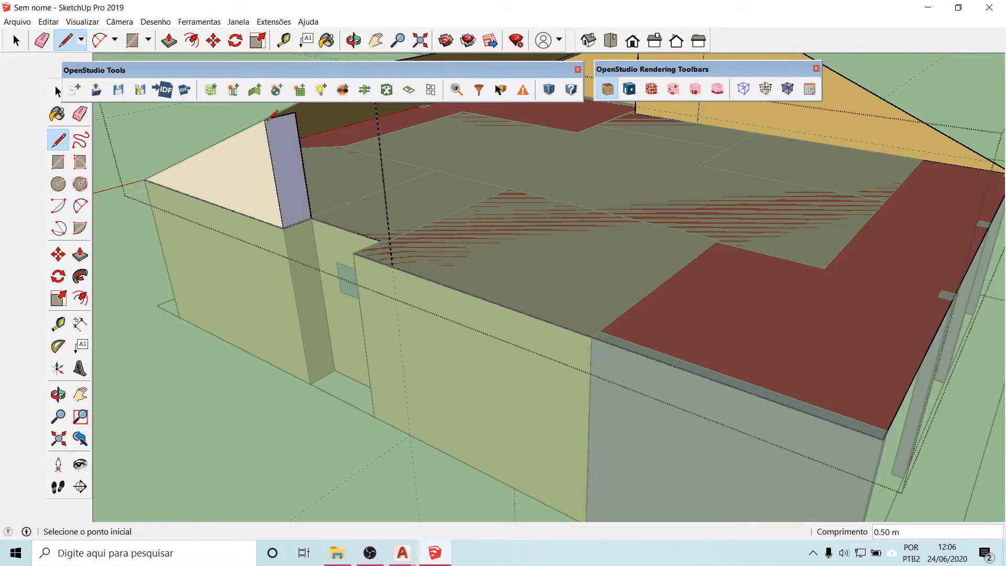
- Draw a line about 2.44 m across the roof slope from the recess side face's inner upper corner to the ridge
{"action": "mouse_move", "coordinate": [326, 282]}
{"action": "middle_mouse_down"}
{"action": "mouse_move", "coordinate": [460, 340]}
{"action": "mouse_move", "coordinate": [741, 393]}
{"action": "mouse_move", "coordinate": [672, 324]}
{"action": "middle_mouse_up"}
{"action": "left_click", "coordinate": [672, 323]}
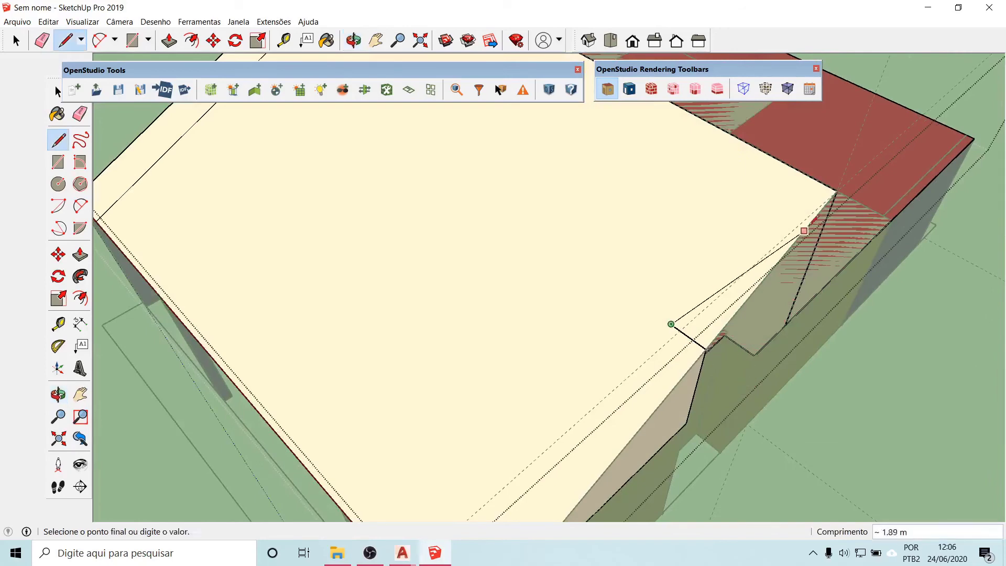
{"action": "left_click", "coordinate": [801, 172]}
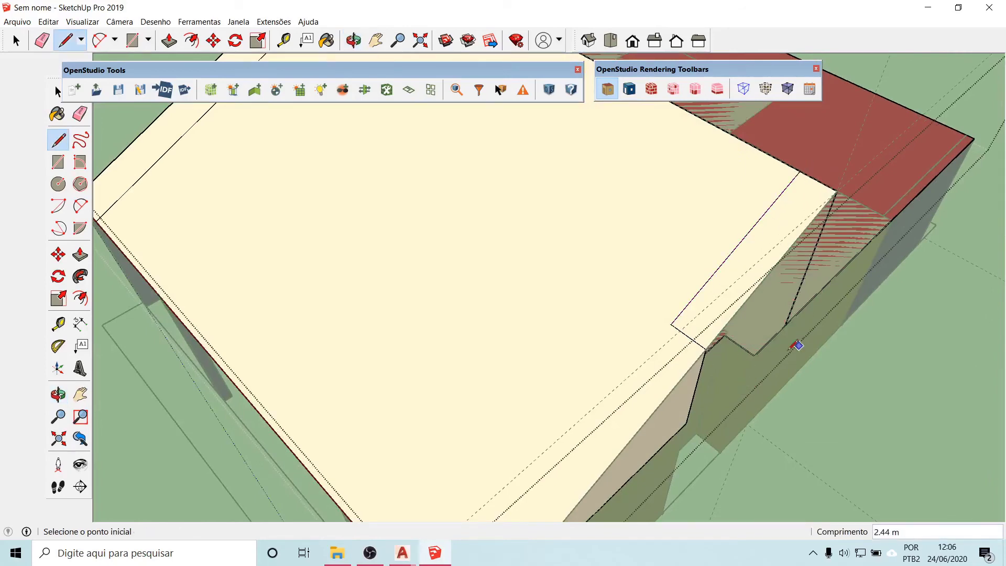
- Draw a vertical line from the recess's other inner corner up to the slope line, then close that side face through the sloped edge to the outer corner
{"action": "mouse_move", "coordinate": [757, 367]}
{"action": "middle_mouse_down"}
{"action": "mouse_move", "coordinate": [710, 310]}
{"action": "mouse_move", "coordinate": [714, 292]}
{"action": "middle_mouse_up"}
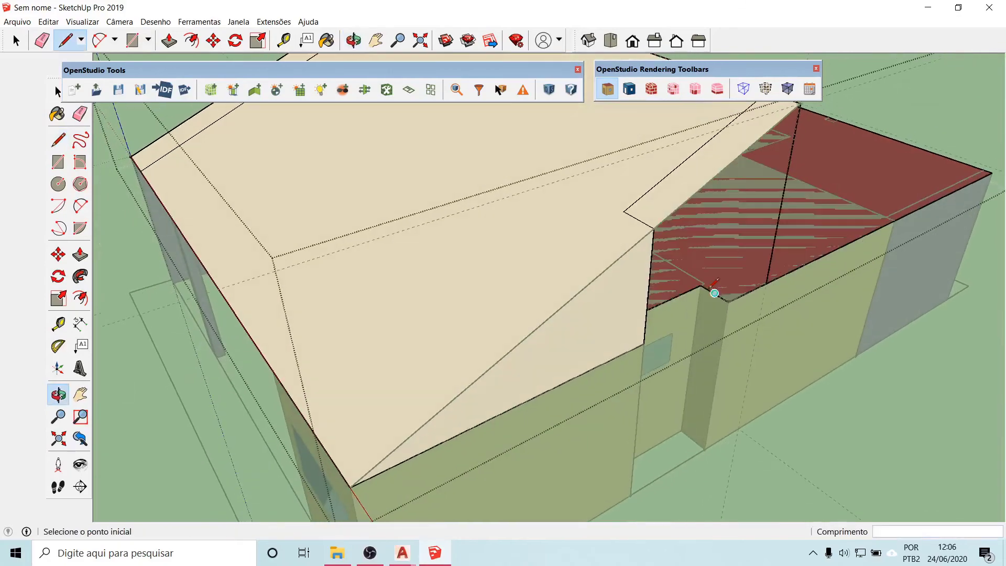
{"action": "left_click", "coordinate": [701, 286]}
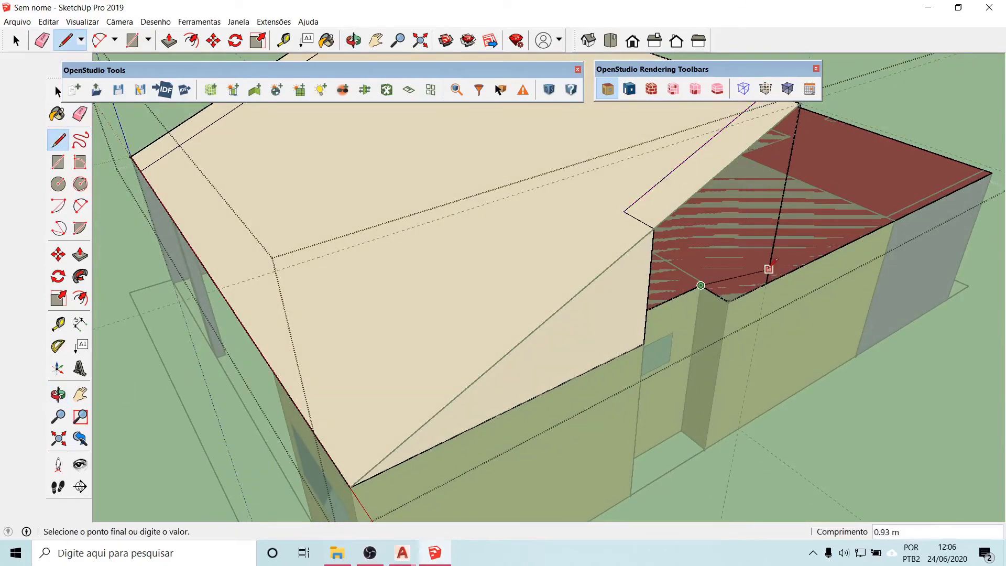
{"action": "mouse_move", "coordinate": [769, 269]}
{"action": "middle_mouse_down"}
{"action": "mouse_move", "coordinate": [659, 213]}
{"action": "mouse_move", "coordinate": [532, 347]}
{"action": "mouse_move", "coordinate": [461, 328]}
{"action": "mouse_move", "coordinate": [472, 236]}
{"action": "middle_mouse_up"}
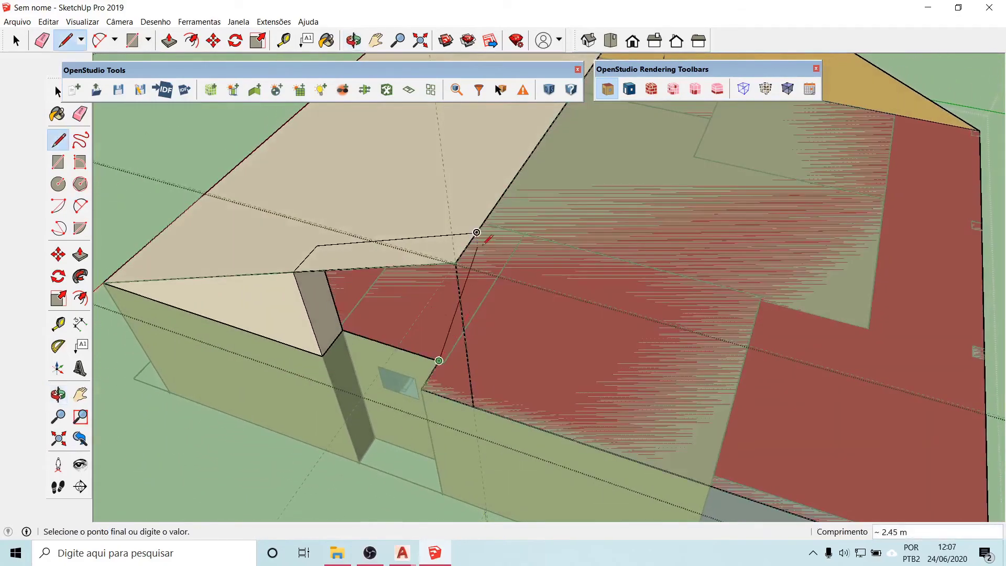
{"action": "left_click", "coordinate": [423, 235]}
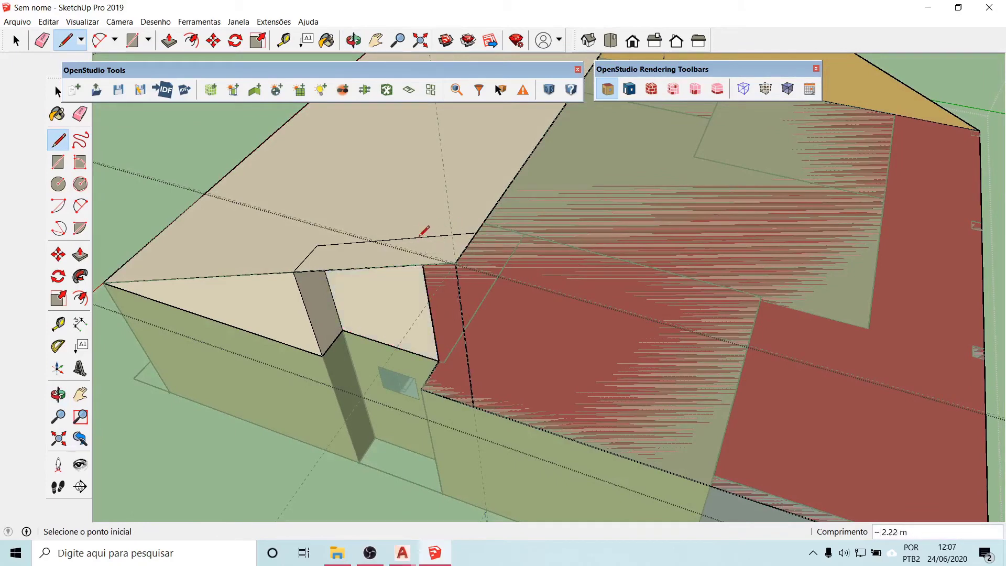
{"action": "left_click", "coordinate": [418, 237]}
{"action": "left_click", "coordinate": [395, 266]}
{"action": "left_click", "coordinate": [421, 389]}
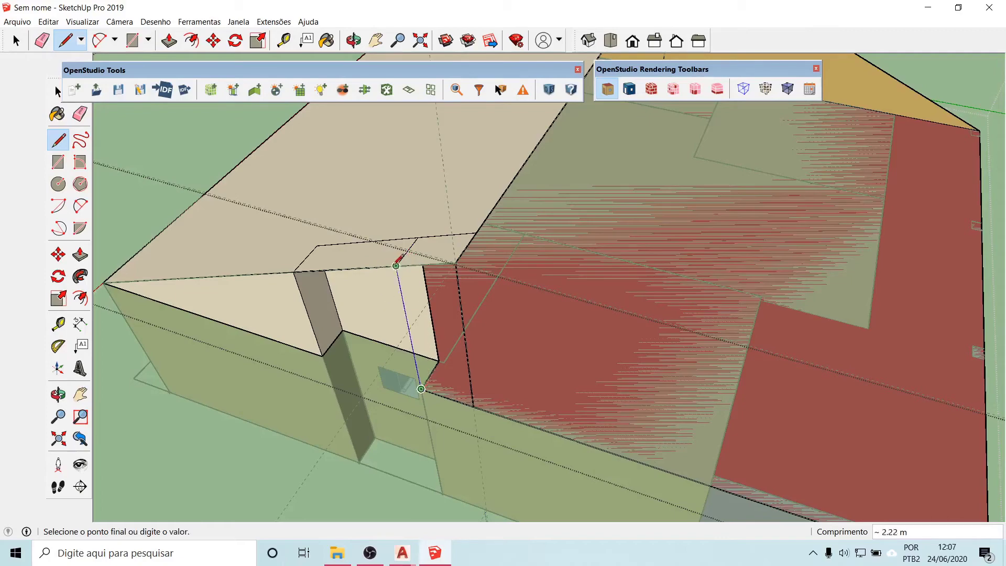
{"action": "left_click", "coordinate": [396, 265]}
- Draw a sloped line about 6.56 m from the ridge's near end to the remaining roof corner to close the second slope, and exit the roof group
{"action": "mouse_move", "coordinate": [503, 362]}
{"action": "middle_mouse_down"}
{"action": "mouse_move", "coordinate": [624, 375]}
{"action": "mouse_move", "coordinate": [734, 275]}
{"action": "mouse_move", "coordinate": [474, 317]}
{"action": "mouse_move", "coordinate": [337, 320]}
{"action": "mouse_move", "coordinate": [422, 420]}
{"action": "middle_mouse_up"}
{"action": "scroll", "coordinate": [459, 351], "scroll_direction": "down", "scroll_amount": 4}
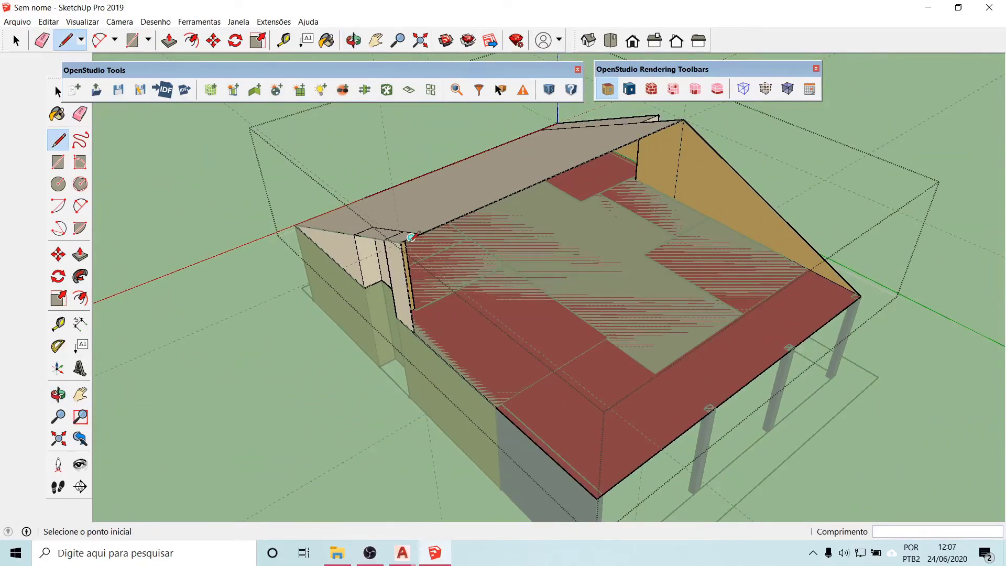
{"action": "left_click", "coordinate": [400, 243]}
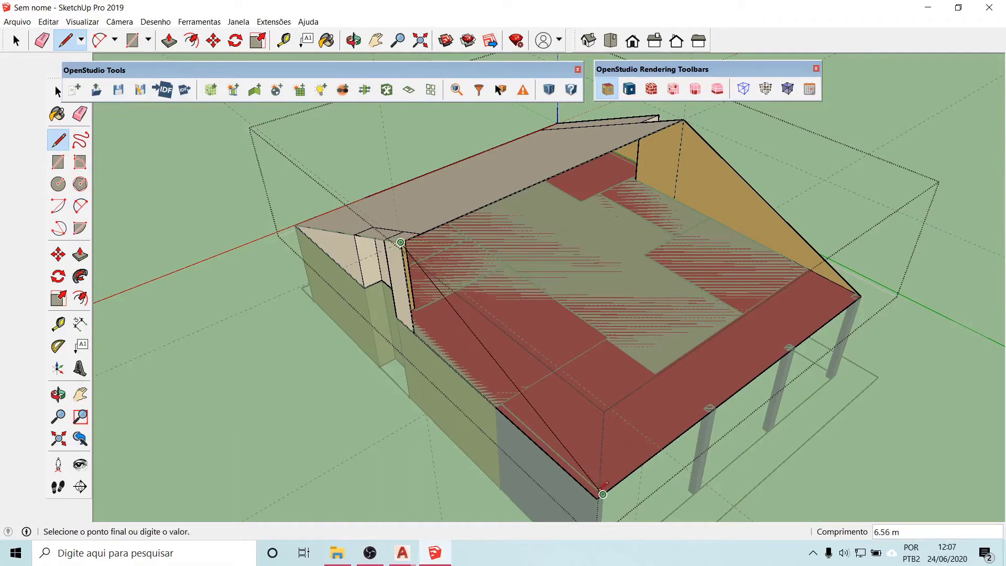
{"action": "left_click", "coordinate": [603, 495]}
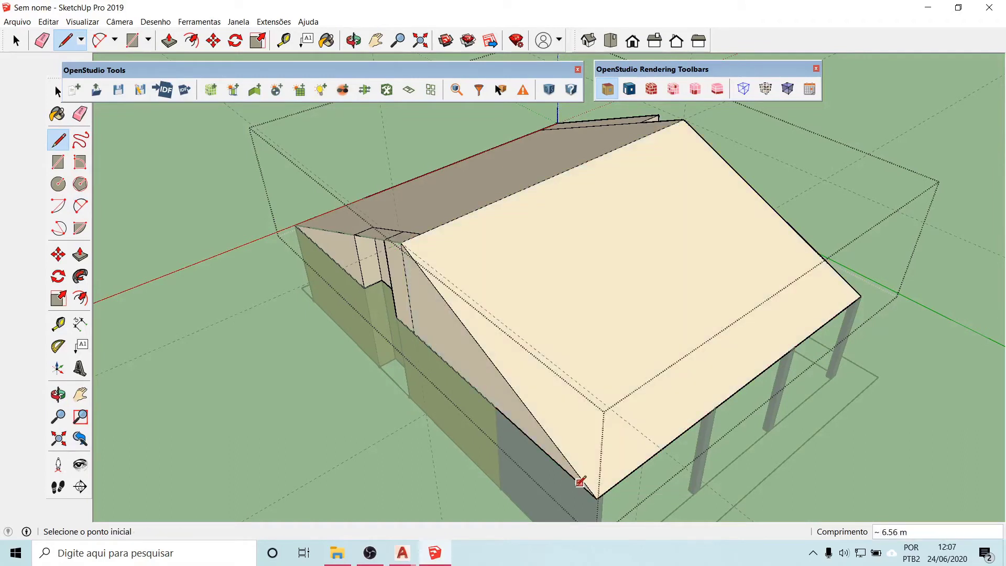
{"action": "left_click", "coordinate": [279, 351]}
- Delete the stray sloped line lying outside the roof group along the gable edge above the window recess
{"action": "middle_click_drag", "start_coordinate": [294, 350], "coordinate": [508, 414]}
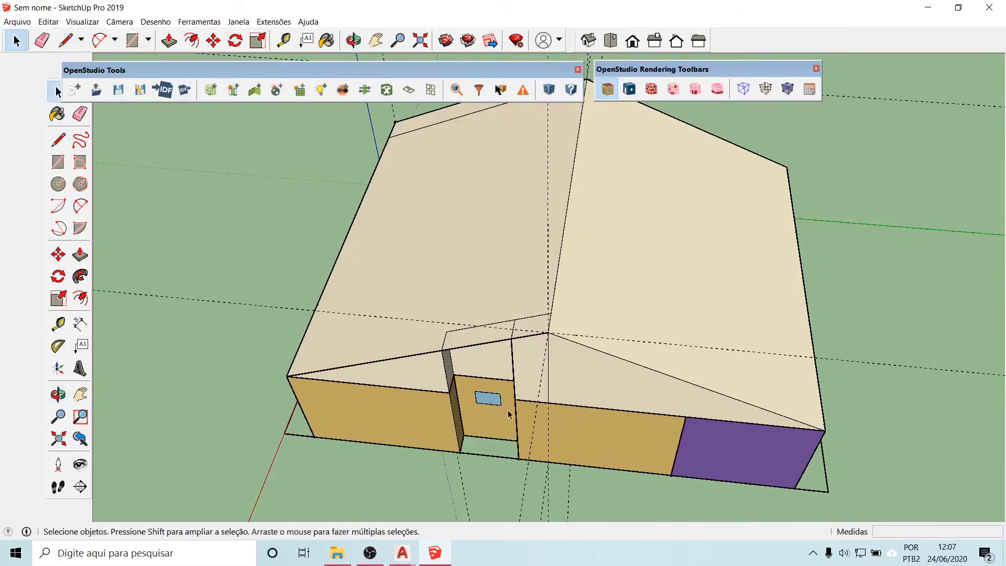
{"action": "left_click", "coordinate": [484, 347]}
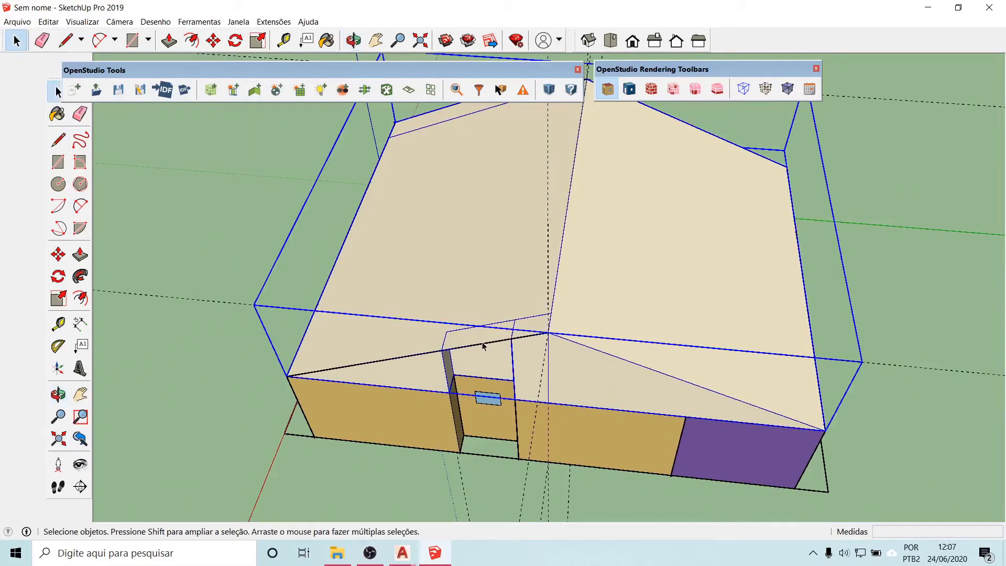
{"action": "double_click", "coordinate": [483, 346]}
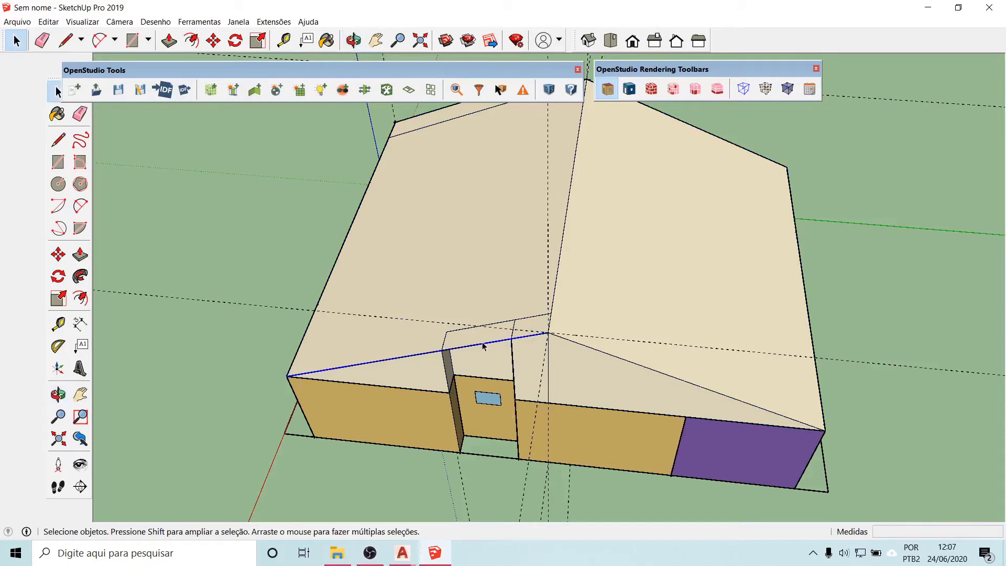
{"action": "left_click", "coordinate": [463, 331]}
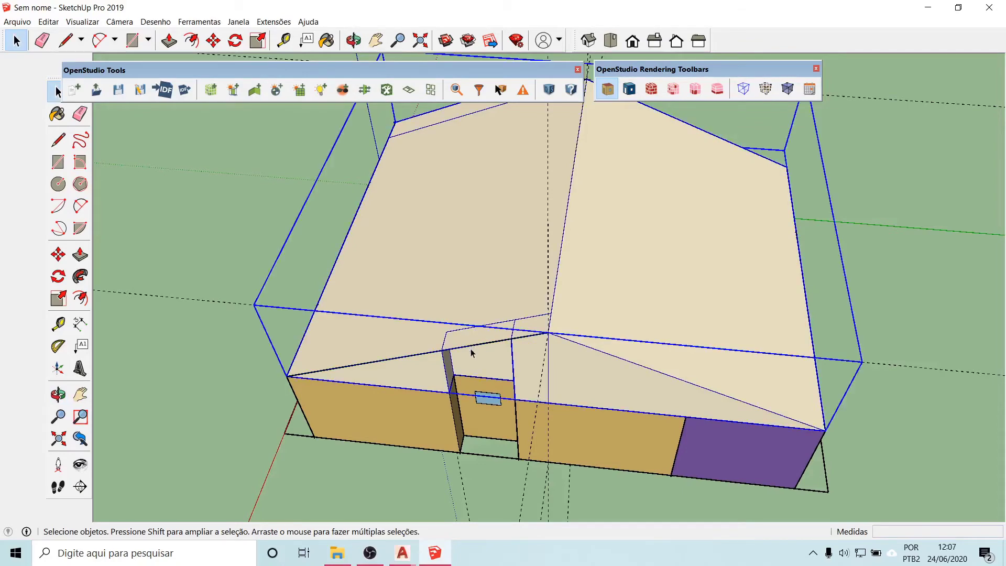
{"action": "middle_click_drag", "start_coordinate": [471, 353], "coordinate": [561, 353]}
{"action": "scroll", "coordinate": [573, 330], "scroll_direction": "up", "scroll_amount": 3}
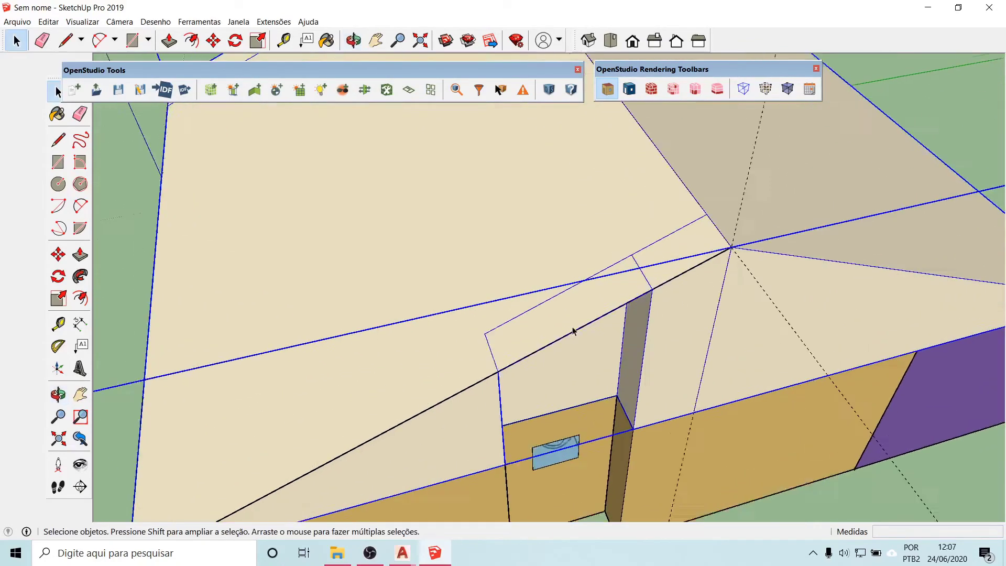
{"action": "scroll", "coordinate": [573, 330], "scroll_direction": "up", "scroll_amount": 1}
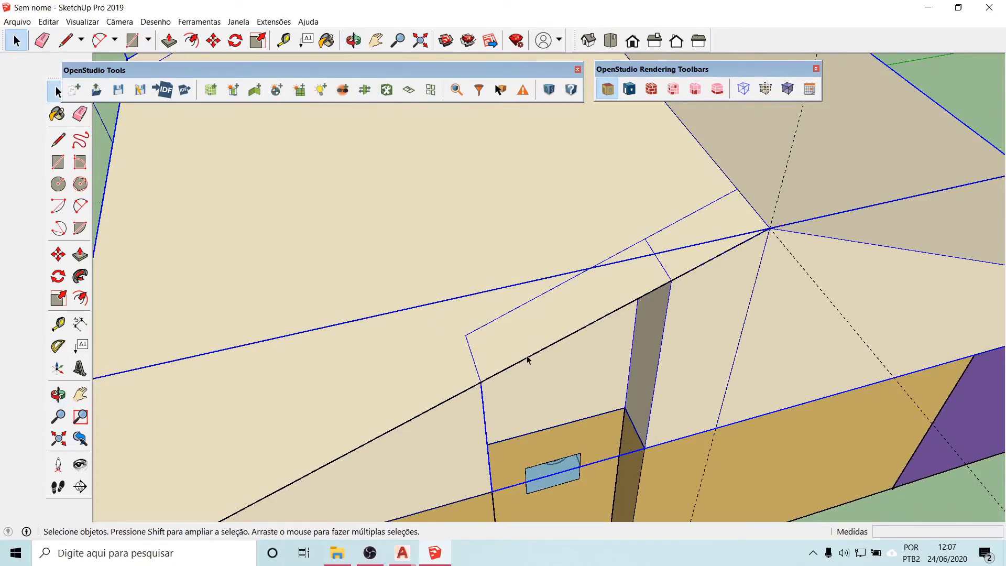
{"action": "double_click", "coordinate": [528, 359]}
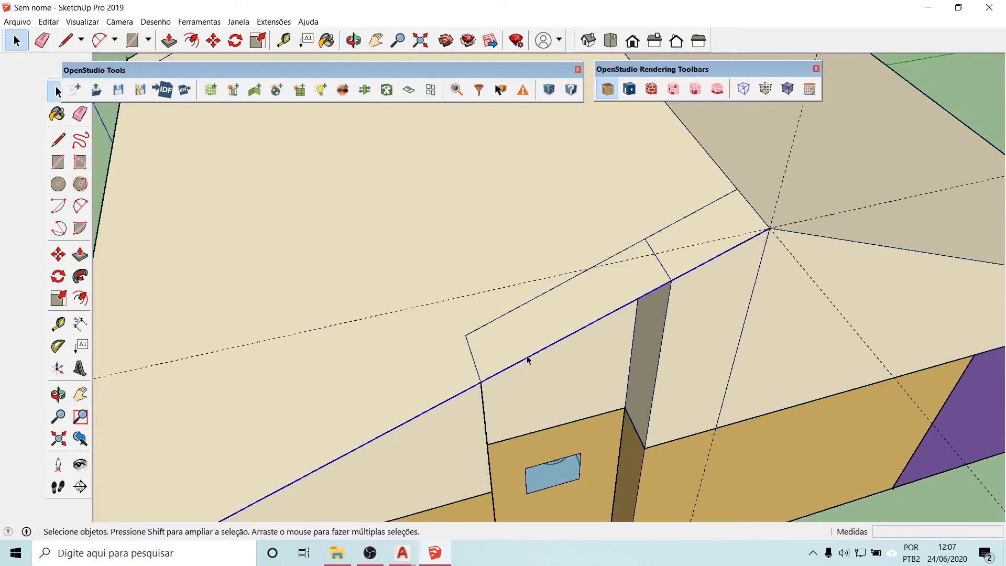
{"action": "key", "text": "Escape"}
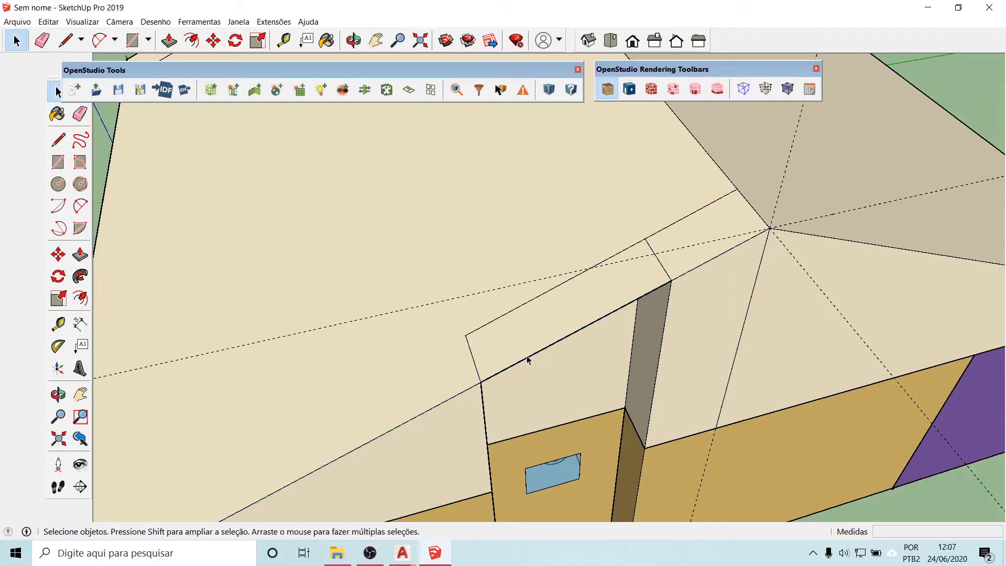
- Open the roof group and delete the sloped edge segment spanning the window recess to remove the roof strip above it
{"action": "triple_click", "coordinate": [528, 360]}
{"action": "key", "text": "h"}
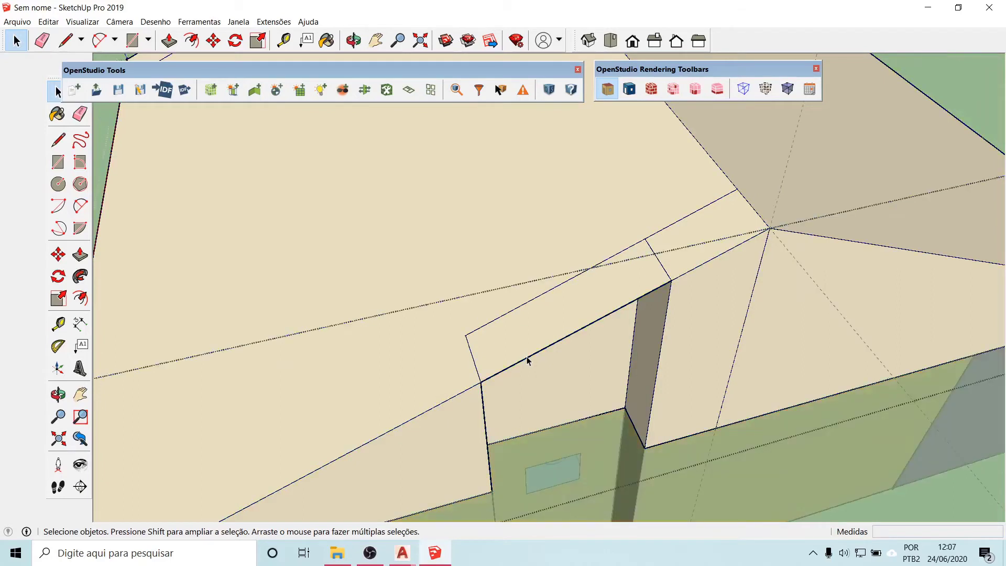
{"action": "key", "text": "Delete"}
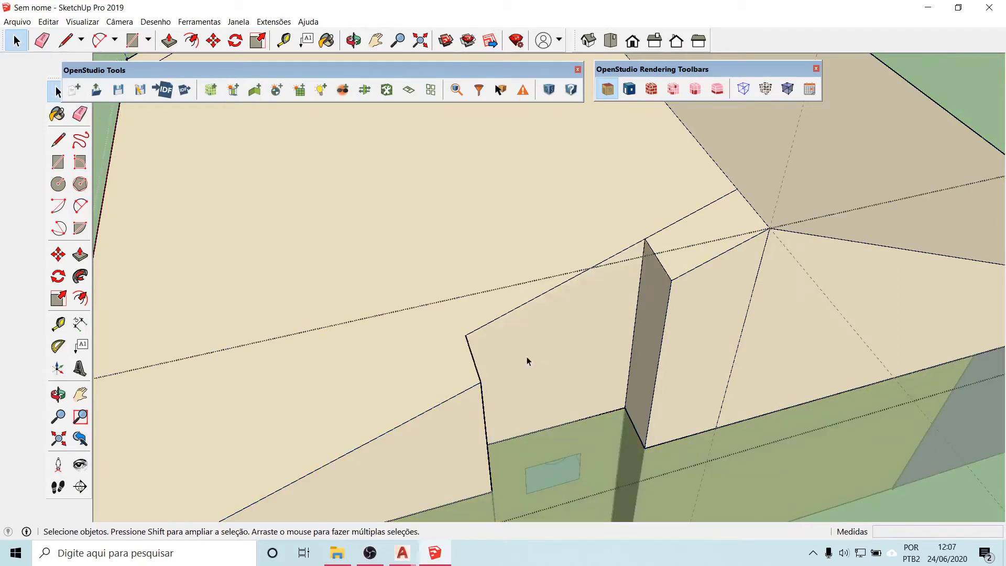
- Delete the leftover line running down the roof slope beside the opposite gable's recess and exit the roof group
{"action": "scroll", "coordinate": [526, 357], "scroll_direction": "down", "scroll_amount": 4}
{"action": "scroll", "coordinate": [527, 322], "scroll_direction": "down", "scroll_amount": 3}
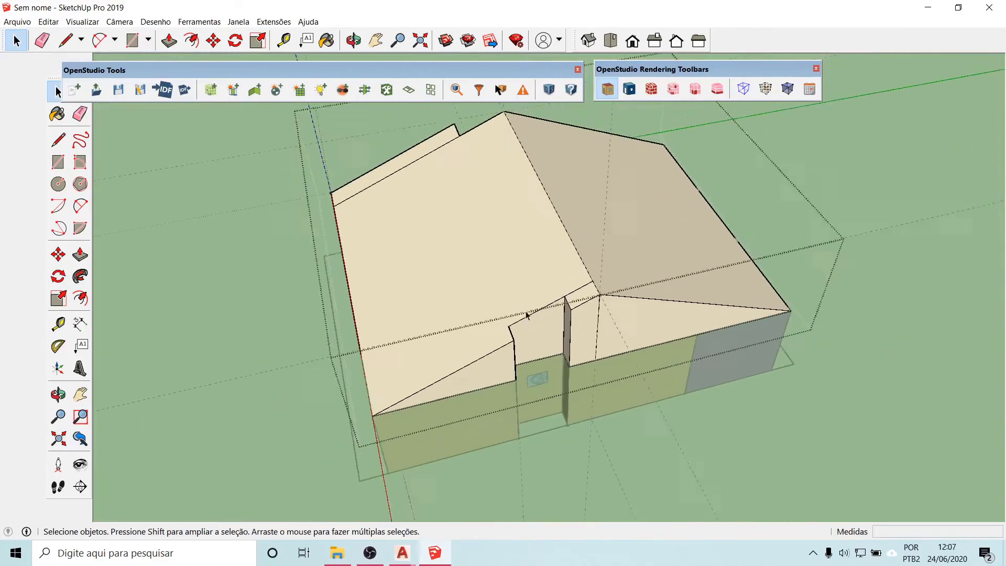
{"action": "middle_click_drag", "start_coordinate": [378, 261], "coordinate": [902, 240]}
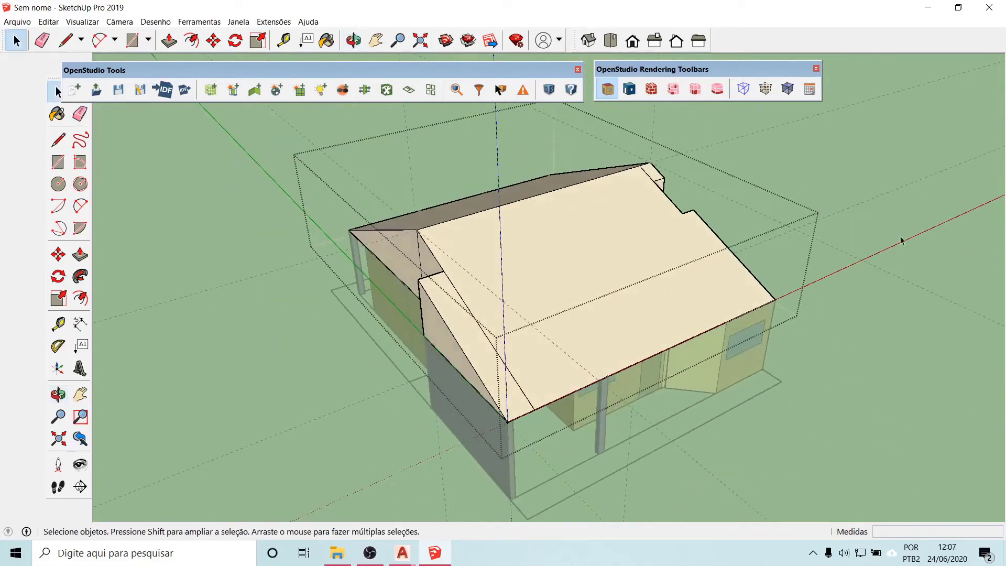
{"action": "left_click", "coordinate": [456, 290]}
{"action": "key", "text": "Delete"}
{"action": "middle_click_drag", "start_coordinate": [387, 230], "coordinate": [574, 256]}
{"action": "middle_click_drag", "start_coordinate": [388, 281], "coordinate": [143, 282]}
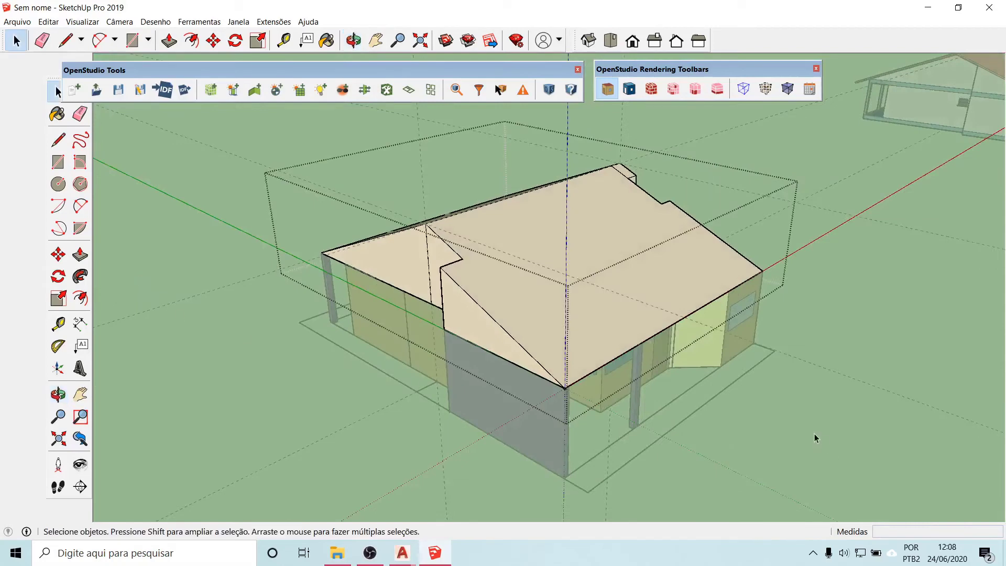
{"action": "left_click", "coordinate": [292, 404]}
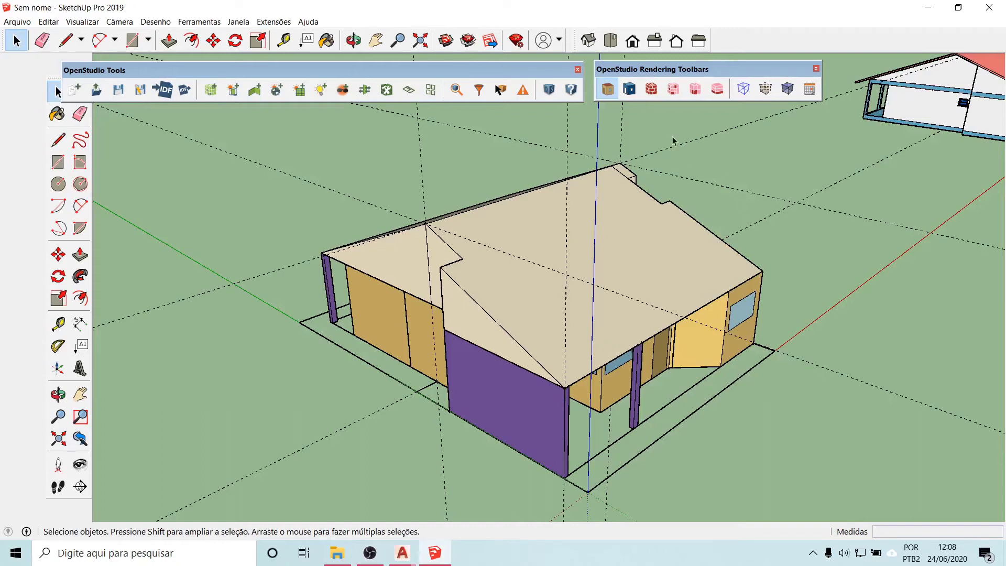
- Save the OpenStudio model in the QEE folder as CasaEscala2.osm
{"action": "left_click", "coordinate": [118, 90]}
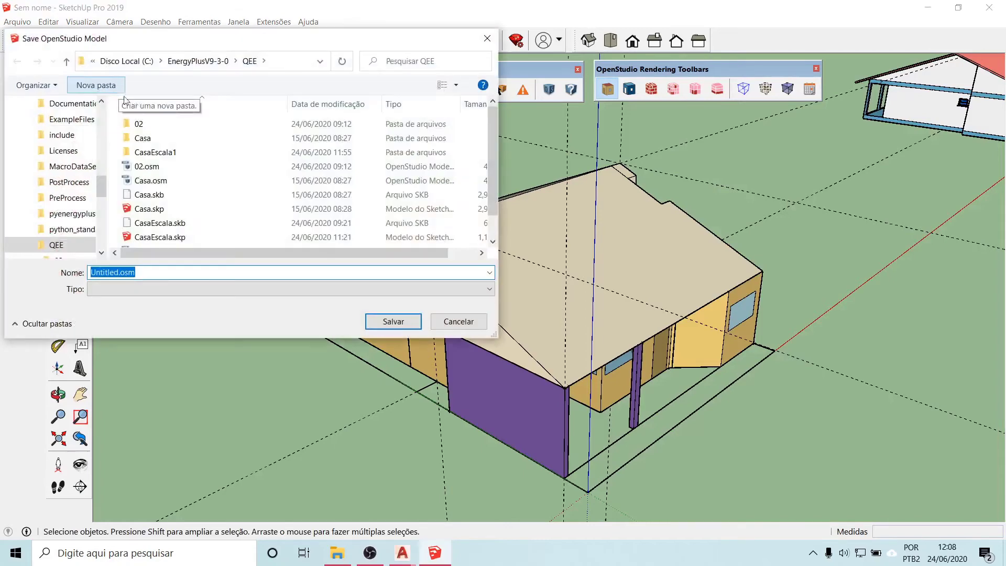
{"action": "scroll", "coordinate": [206, 181], "scroll_direction": "down", "scroll_amount": 1}
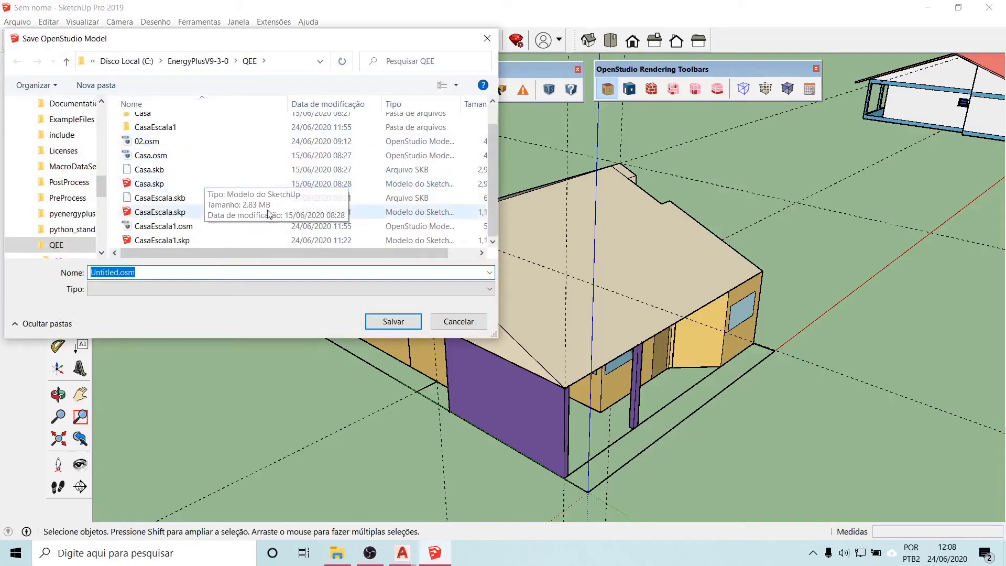
{"action": "left_click", "coordinate": [179, 232]}
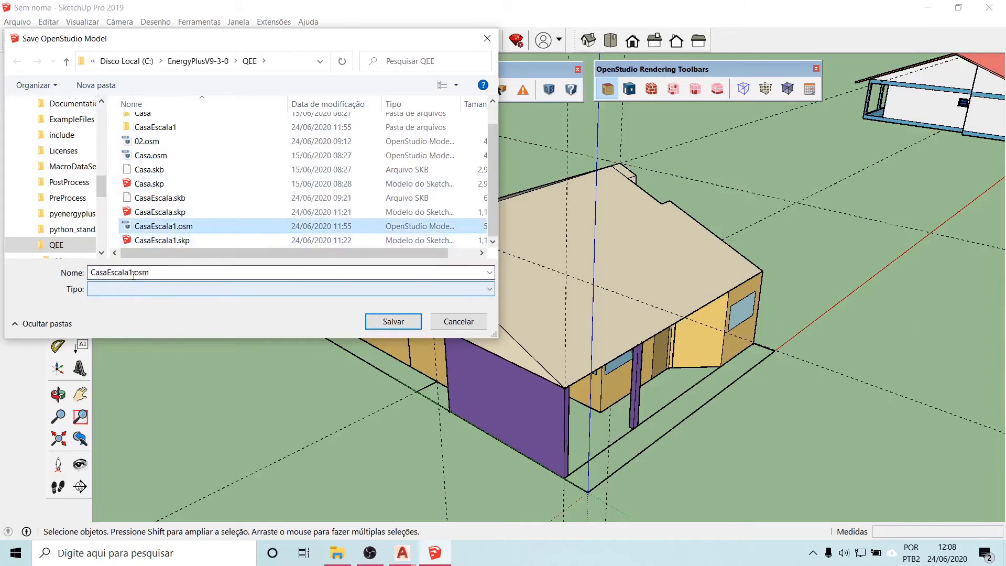
{"action": "left_click", "coordinate": [132, 274]}
{"action": "key", "text": "Right"}
{"action": "key", "text": "Left"}
{"action": "key", "text": "Left"}
{"action": "key", "text": "Left"}
{"action": "key", "text": "Left"}
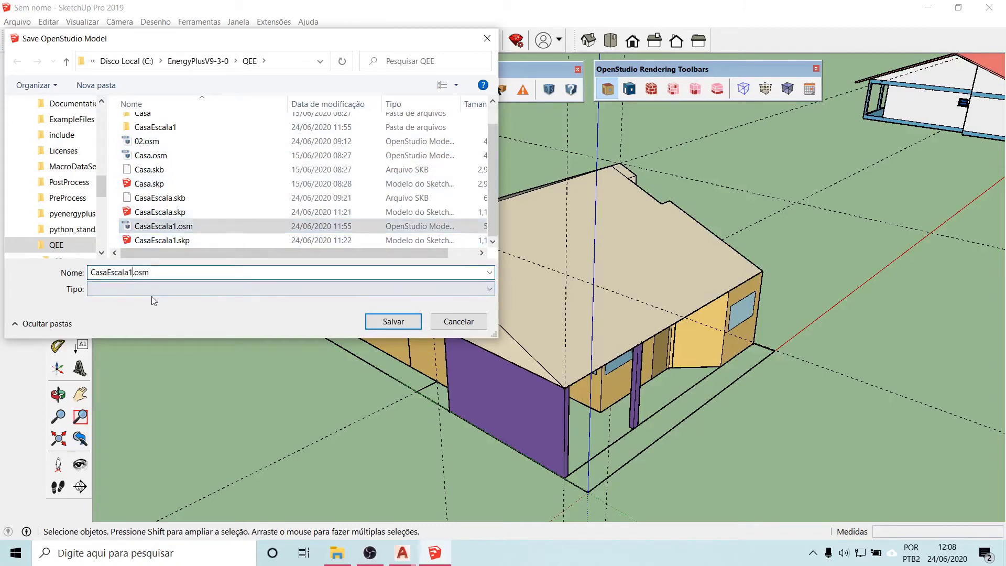
{"action": "key", "text": "BackSpace"}
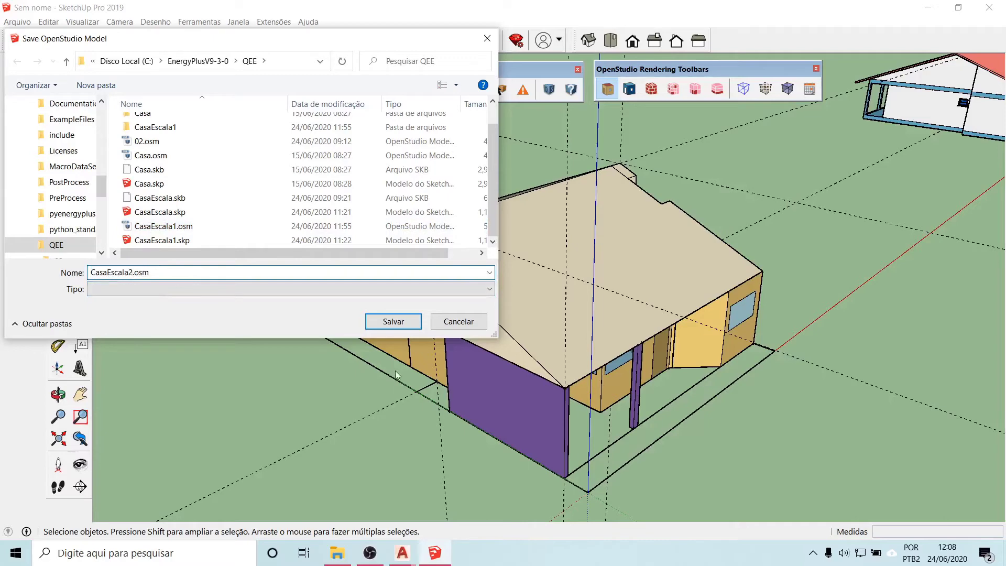
{"action": "left_click", "coordinate": [396, 321]}
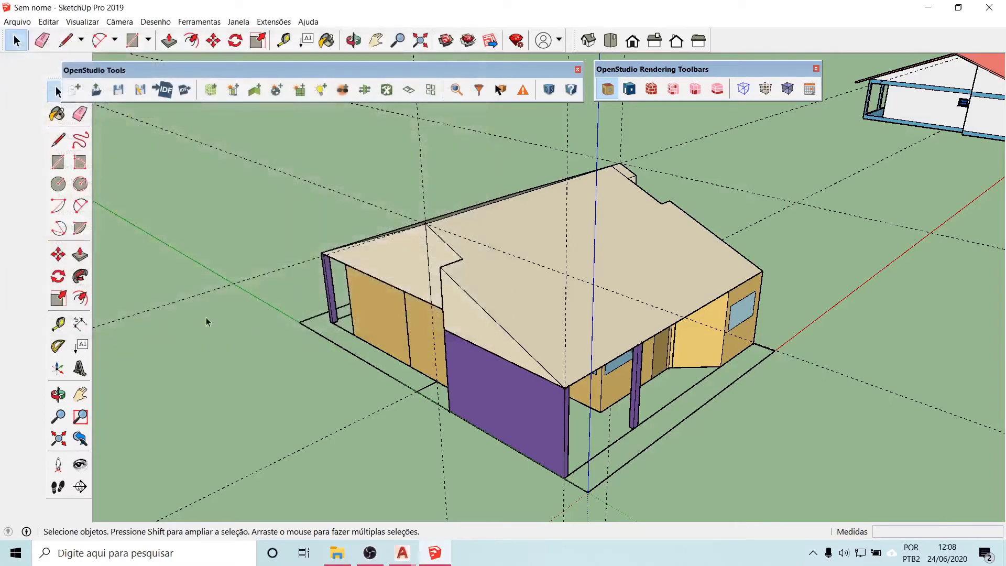
- Activate the Tape Measure tool and bring the gable with the stepped wall into view
{"action": "left_click", "coordinate": [58, 324]}
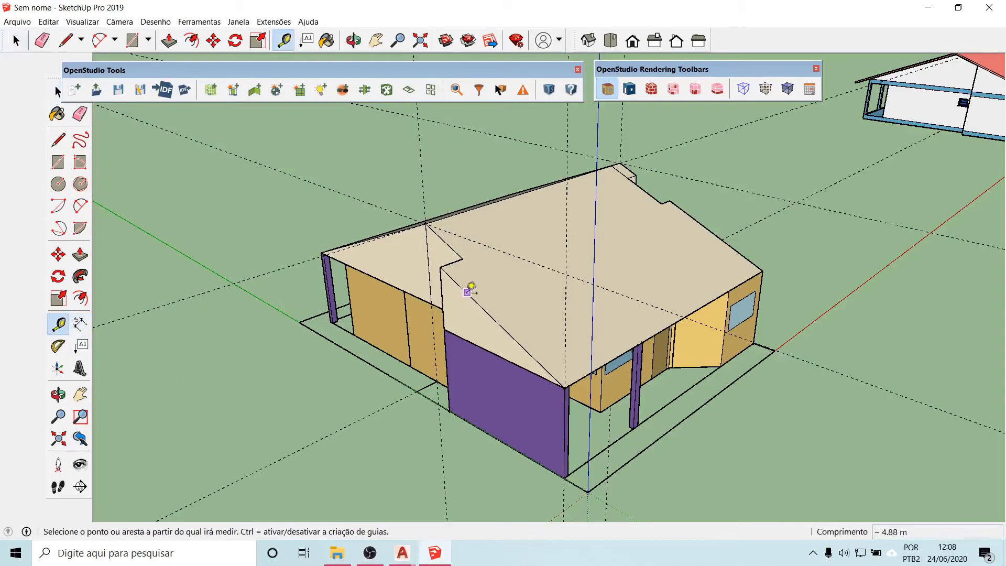
{"action": "middle_click_drag", "start_coordinate": [335, 270], "coordinate": [3, 225]}
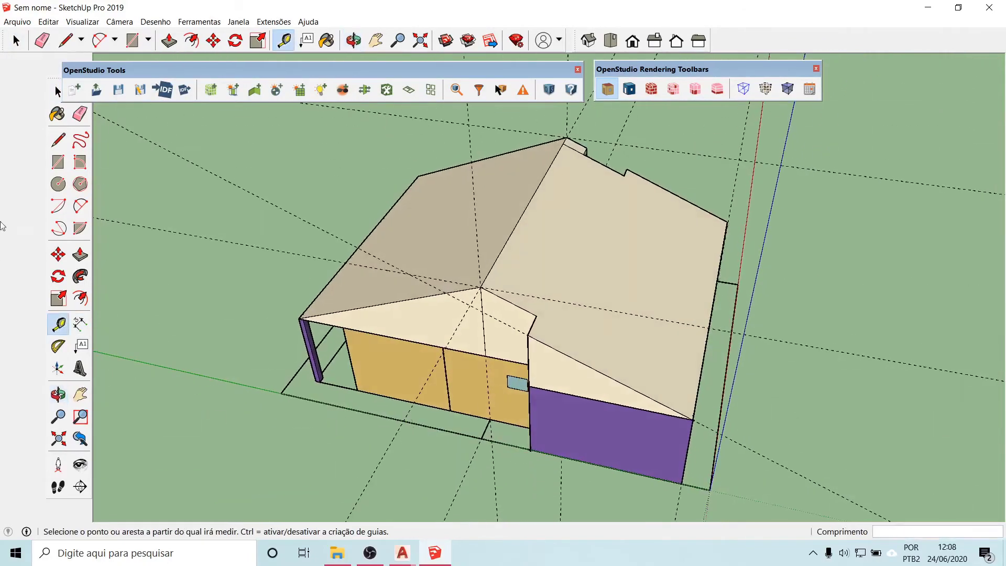
- Open the purple shading group containing the veranda columns for editing
{"action": "left_click", "coordinate": [58, 92]}
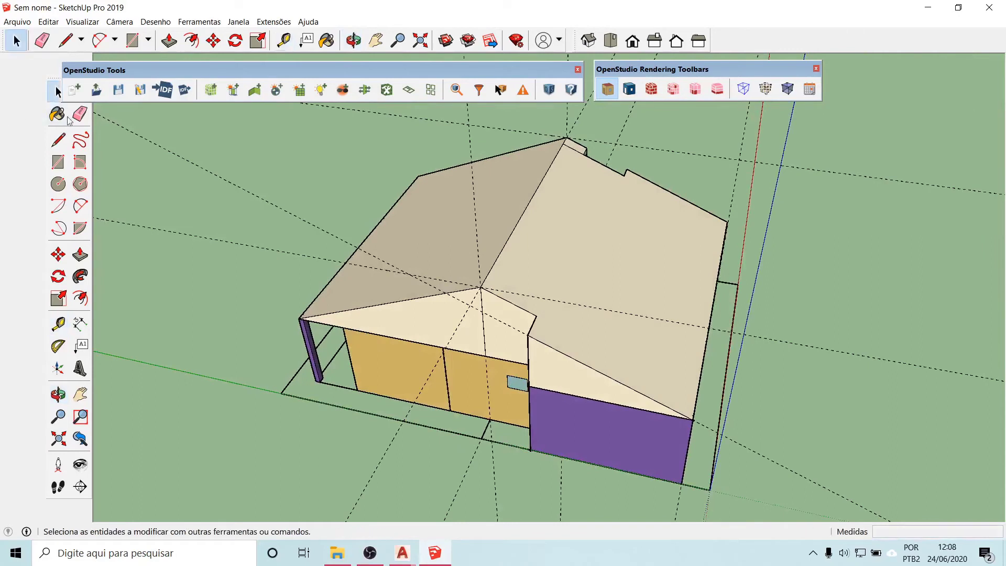
{"action": "double_click", "coordinate": [310, 352]}
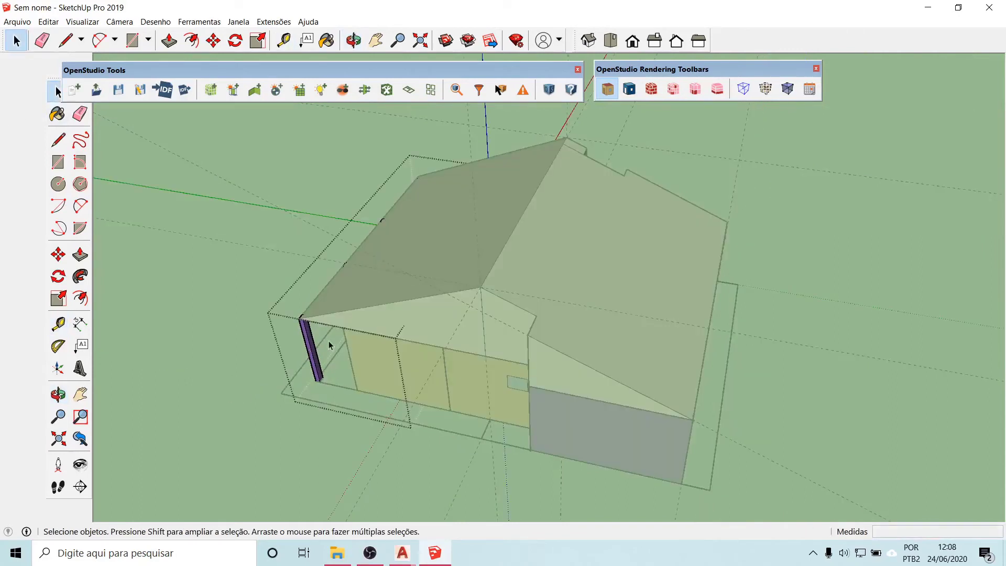
{"action": "left_click", "coordinate": [58, 161]}
{"action": "left_click", "coordinate": [481, 286]}
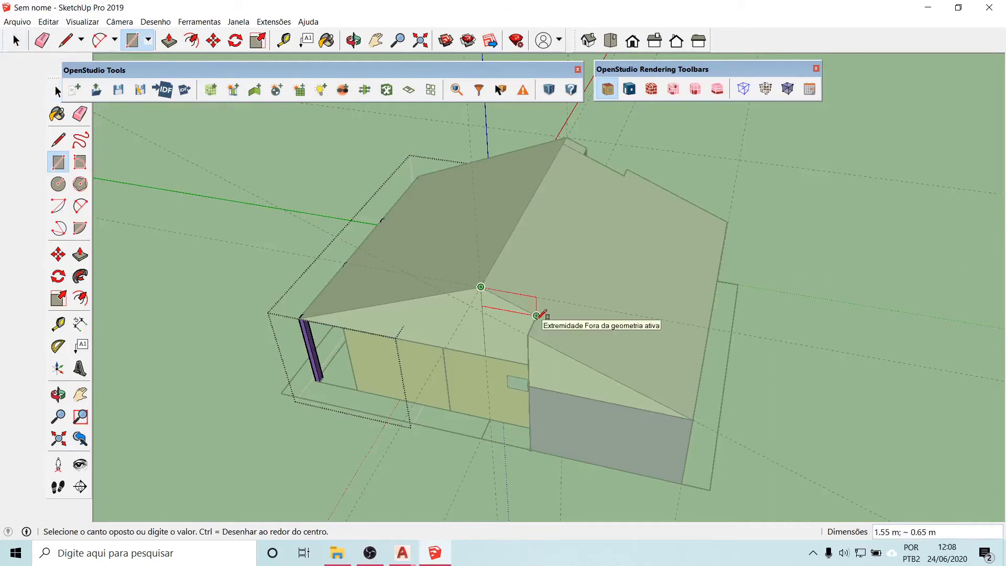
{"action": "key", "text": "Escape"}
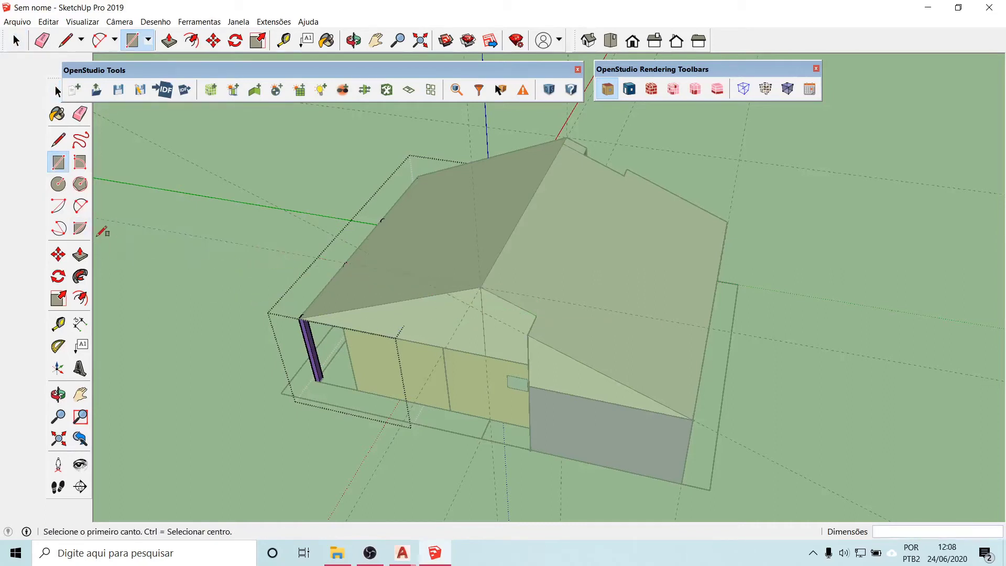
- Trace a closed four-sided shading face about 1.68 m long beside the ridge end, filling the notch in the sloped roof edge
{"action": "left_click", "coordinate": [59, 139]}
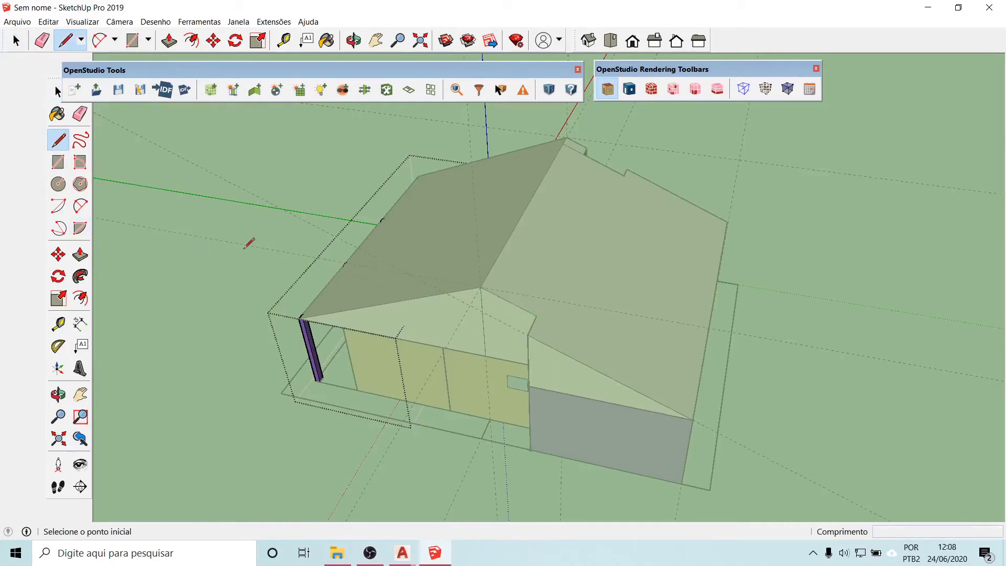
{"action": "left_click", "coordinate": [530, 332]}
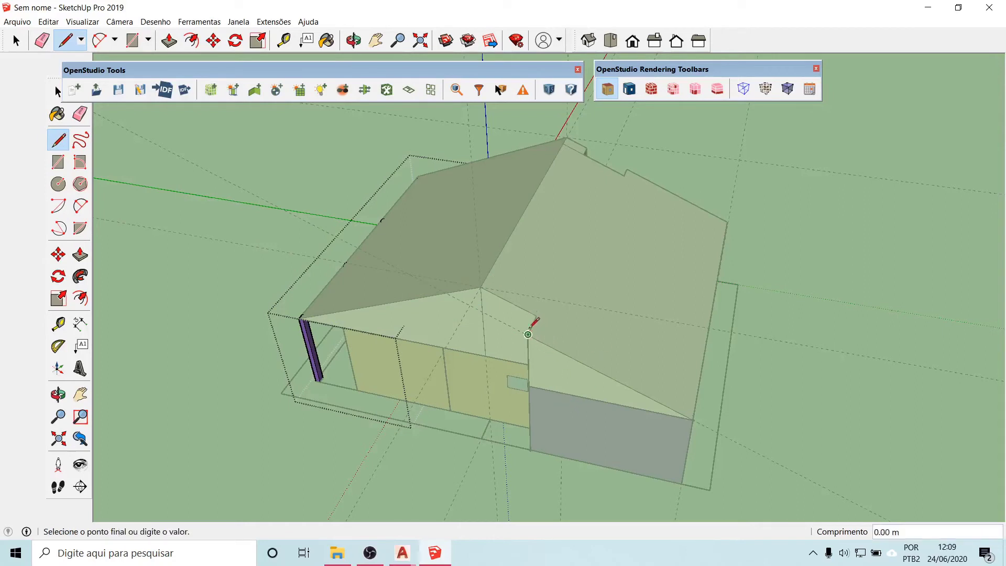
{"action": "left_click", "coordinate": [536, 315]}
{"action": "left_click", "coordinate": [480, 287]}
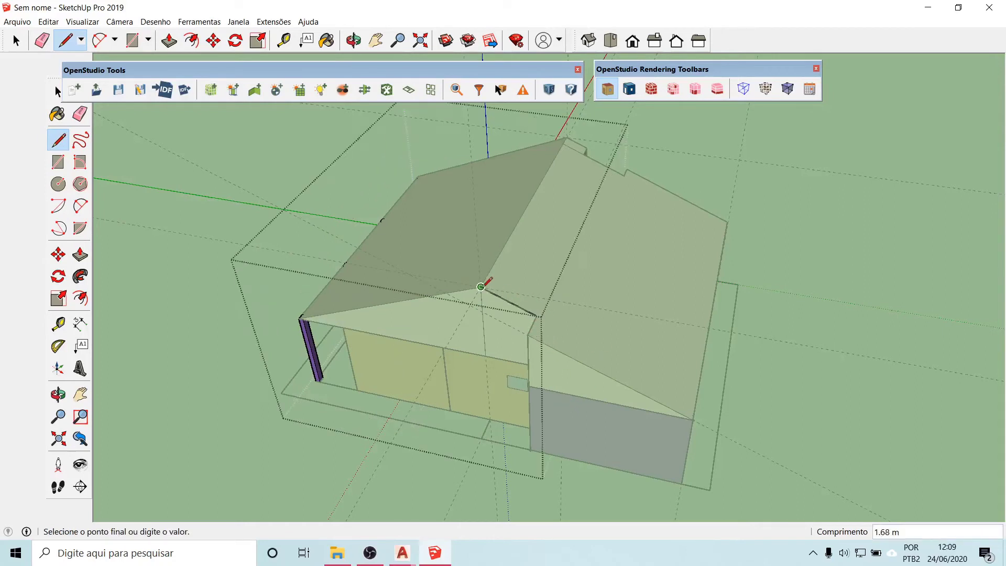
{"action": "left_click", "coordinate": [471, 305]}
{"action": "left_click", "coordinate": [529, 333]}
- Draw a 0.8 m wide overhang strip along the veranda-side gable slope, from the corner column up to the ridge patch
{"action": "middle_click_drag", "start_coordinate": [405, 383], "coordinate": [752, 340]}
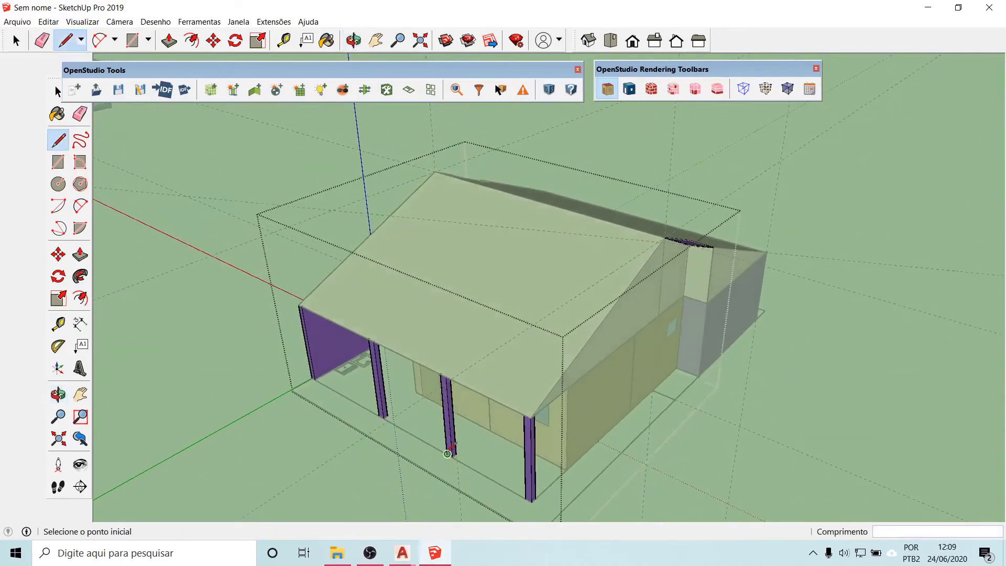
{"action": "left_click", "coordinate": [531, 418]}
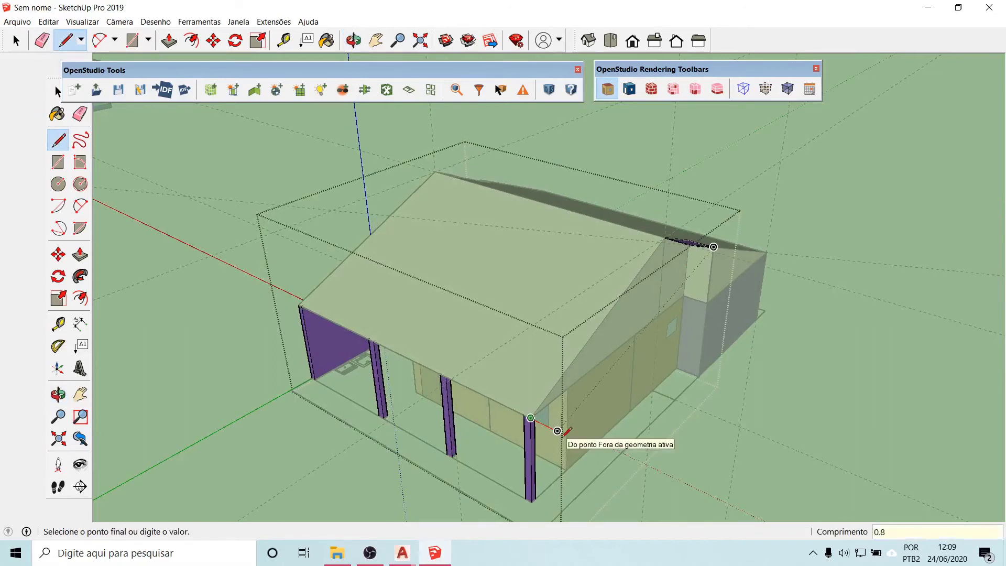
{"action": "left_click", "coordinate": [557, 431]}
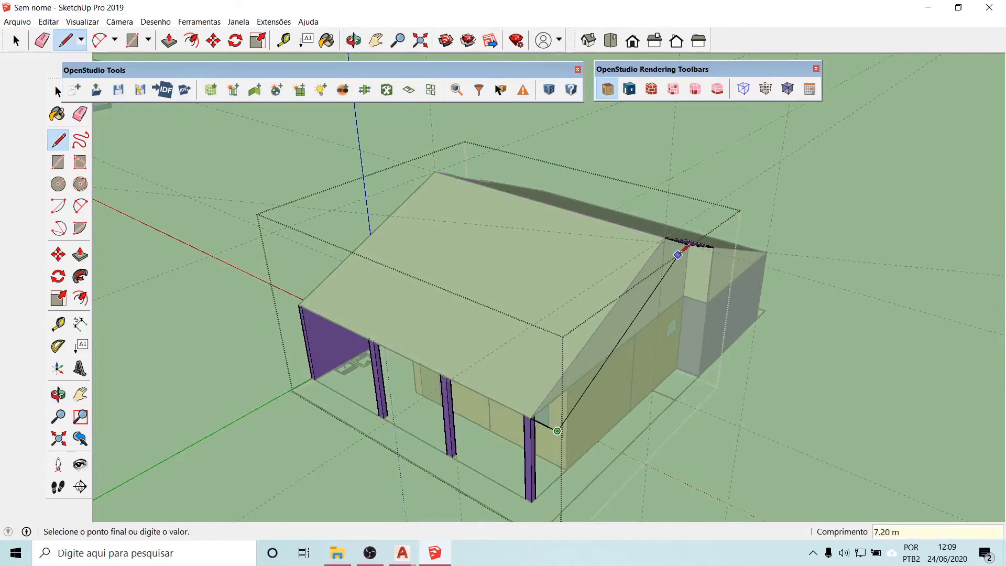
{"action": "middle_click_drag", "start_coordinate": [731, 242], "coordinate": [650, 348]}
{"action": "left_click", "coordinate": [646, 342]}
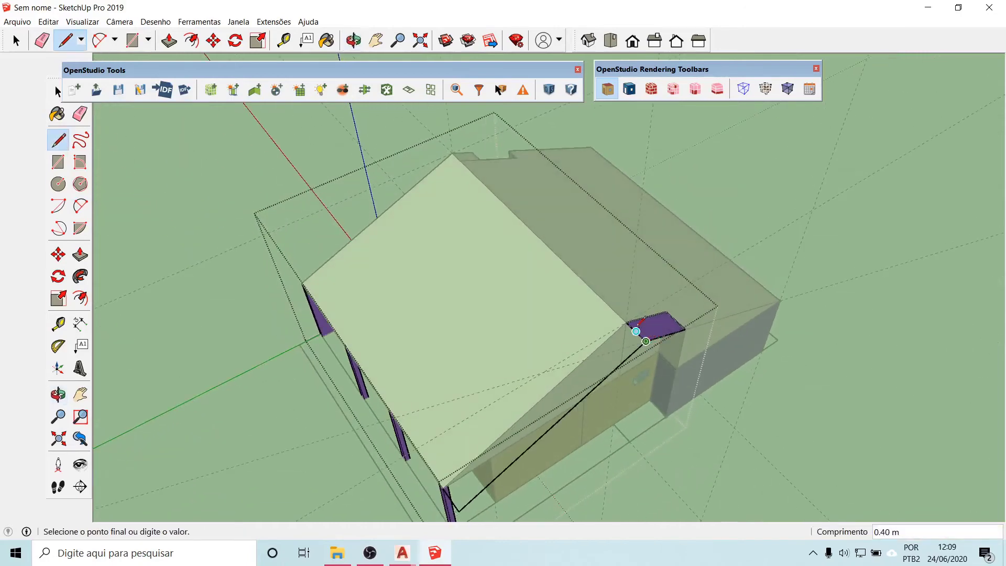
{"action": "left_click", "coordinate": [627, 324]}
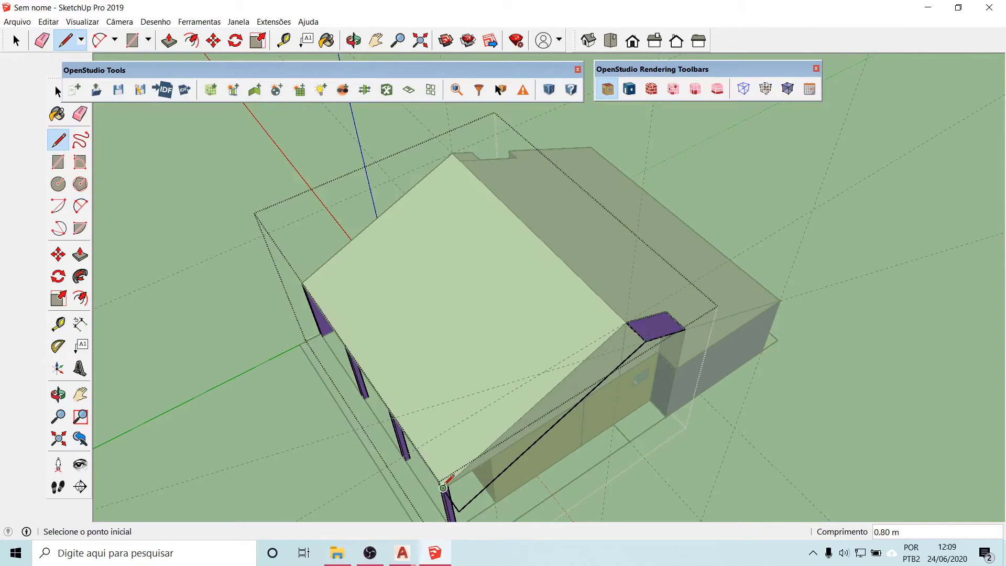
{"action": "left_click", "coordinate": [443, 488]}
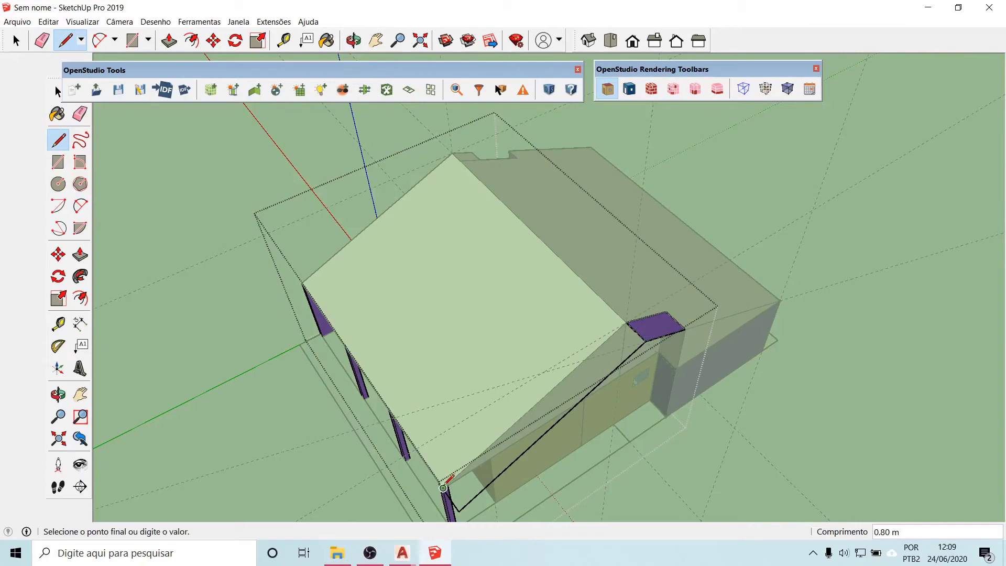
{"action": "left_click", "coordinate": [629, 323]}
- Trace a closed four-sided shading face about 1.63 m long over the roof notch at the opposite gable, below the ridge
{"action": "middle_click_drag", "start_coordinate": [674, 427], "coordinate": [811, 319]}
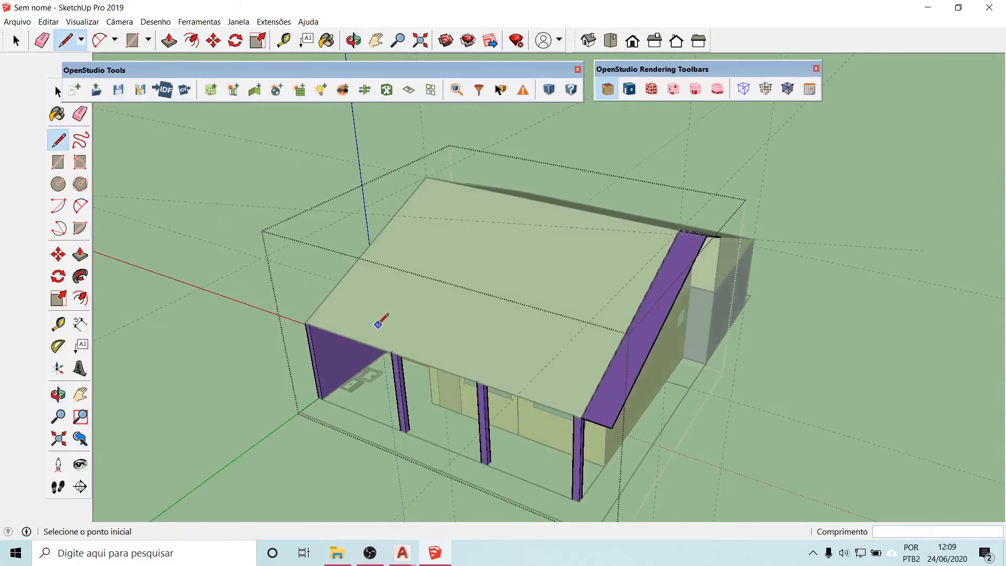
{"action": "middle_click_drag", "start_coordinate": [440, 327], "coordinate": [567, 353]}
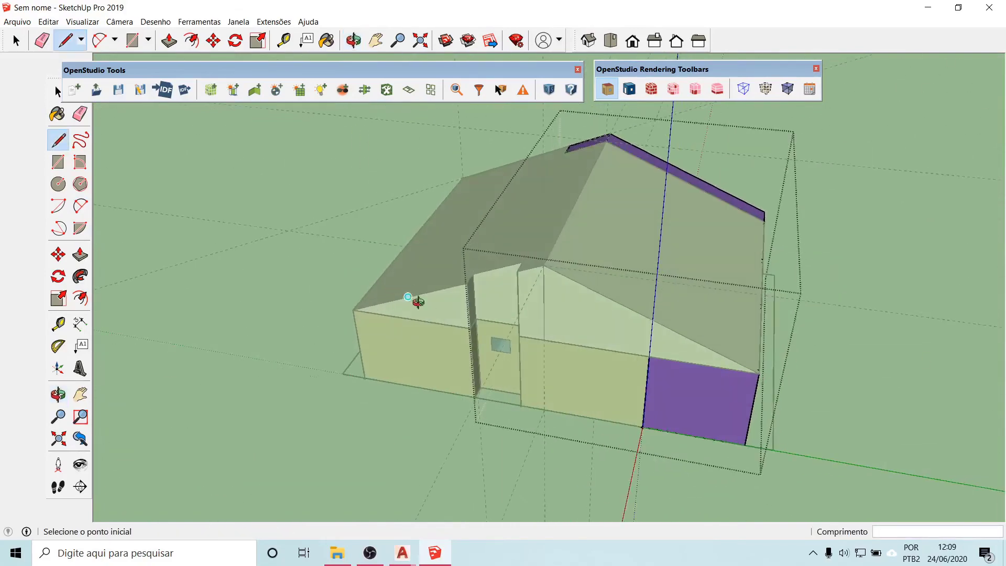
{"action": "middle_click_drag", "start_coordinate": [416, 298], "coordinate": [840, 308]}
{"action": "scroll", "coordinate": [737, 199], "scroll_direction": "up", "scroll_amount": 3}
{"action": "scroll", "coordinate": [682, 201], "scroll_direction": "up", "scroll_amount": 1}
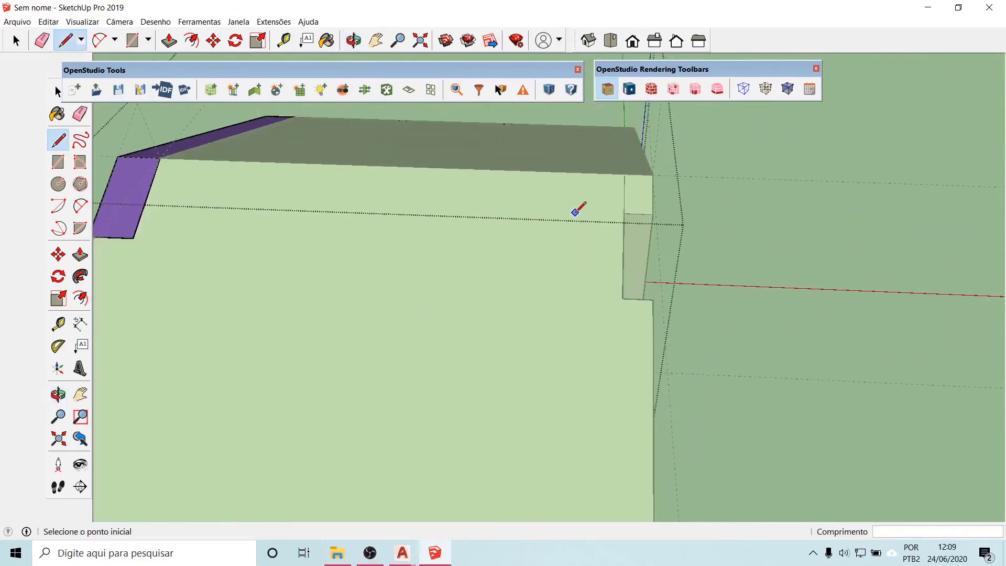
{"action": "scroll", "coordinate": [582, 206], "scroll_direction": "up", "scroll_amount": 1}
{"action": "scroll", "coordinate": [618, 204], "scroll_direction": "up", "scroll_amount": 1}
{"action": "left_click", "coordinate": [691, 215]}
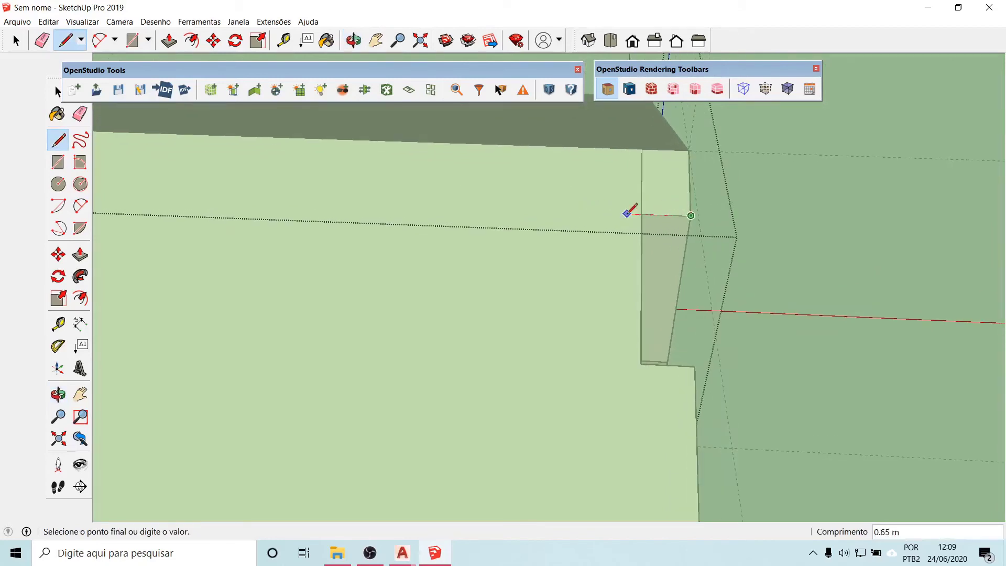
{"action": "left_click", "coordinate": [642, 214]}
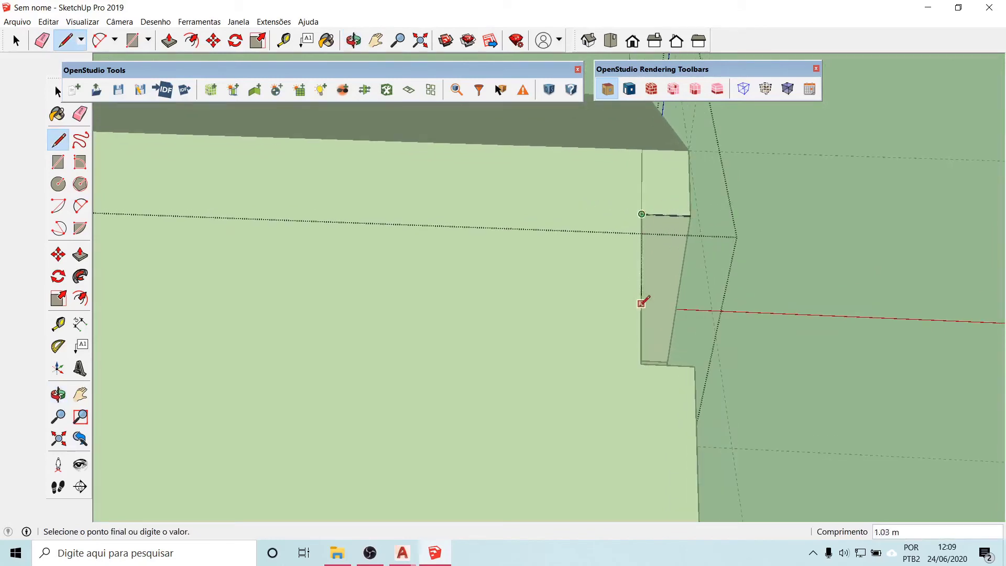
{"action": "left_click", "coordinate": [642, 364]}
{"action": "left_click", "coordinate": [696, 365]}
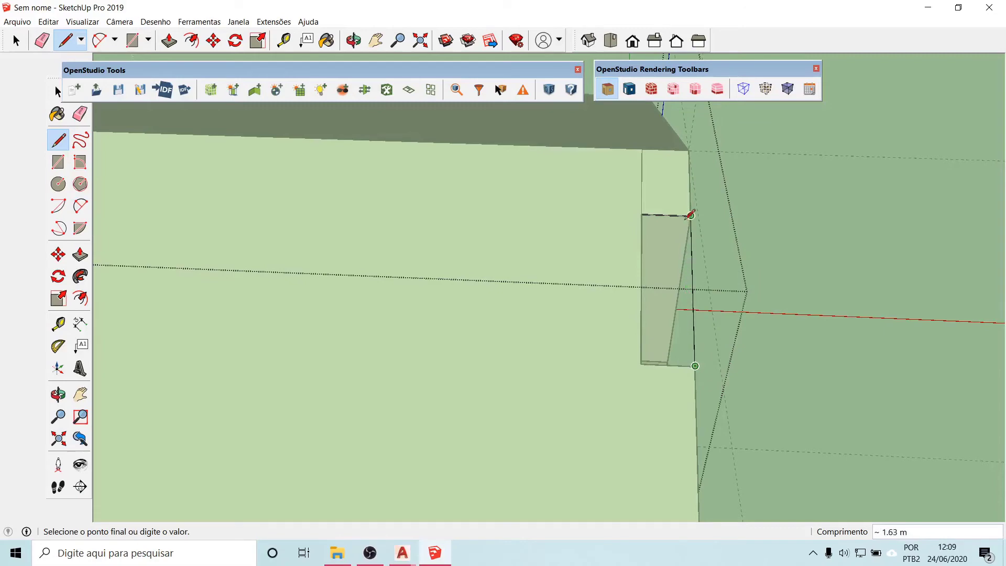
{"action": "left_click", "coordinate": [691, 215]}
- Finish editing the shading group and return to the whole model
{"action": "middle_click_drag", "start_coordinate": [763, 365], "coordinate": [418, 250]}
{"action": "middle_click_drag", "start_coordinate": [771, 331], "coordinate": [135, 333]}
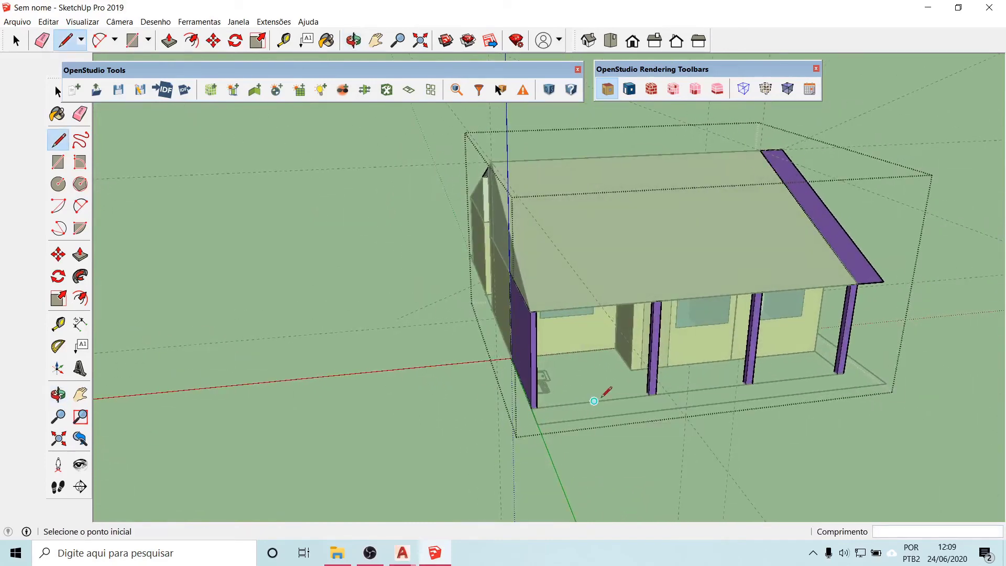
{"action": "left_click", "coordinate": [57, 92]}
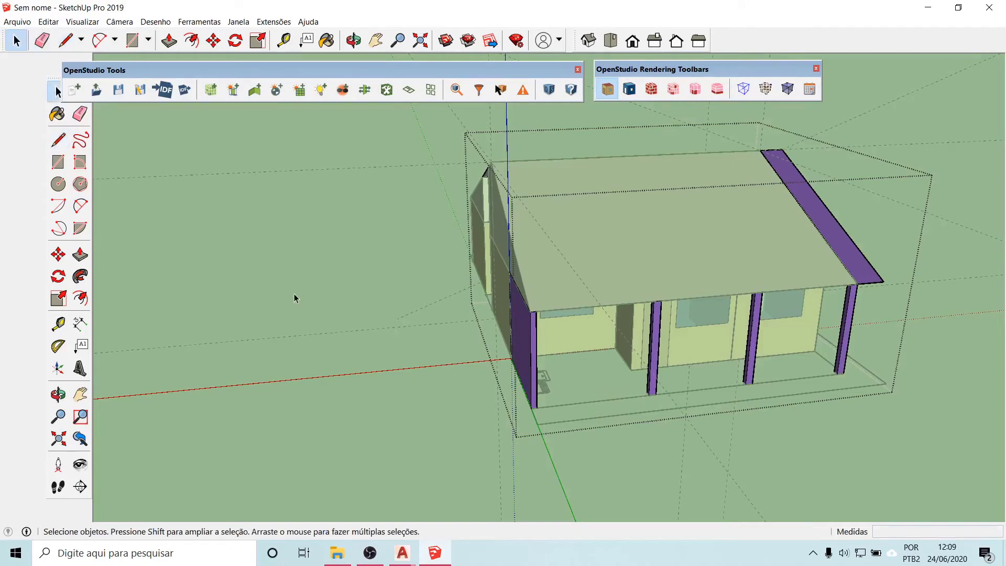
{"action": "left_click", "coordinate": [320, 310]}
- Place a vertical guide through the outer slab corner beside the purple veranda wall, parallel to that wall's outer edge
{"action": "middle_click_drag", "start_coordinate": [524, 302], "coordinate": [832, 342]}
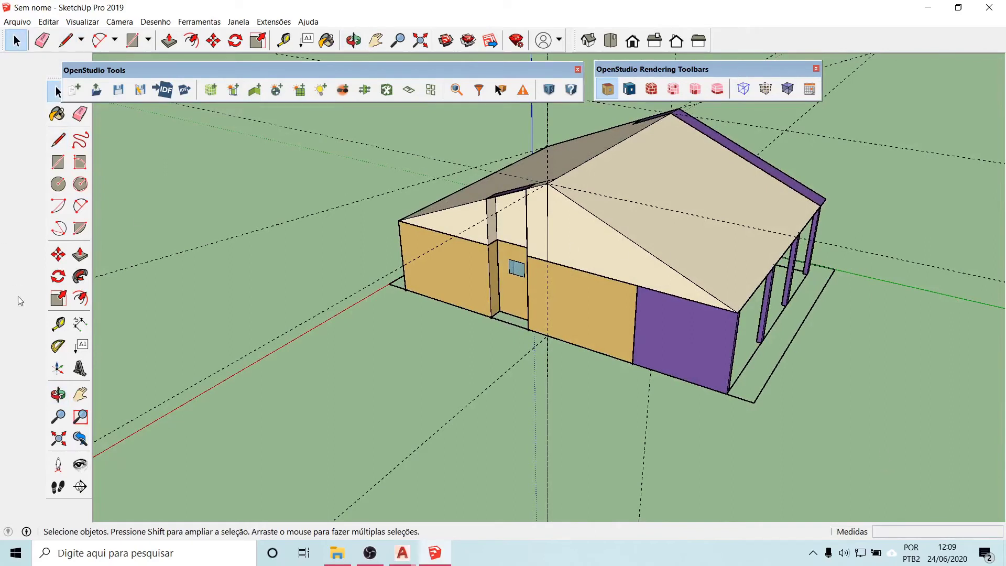
{"action": "left_click", "coordinate": [57, 323]}
{"action": "left_click", "coordinate": [675, 292]}
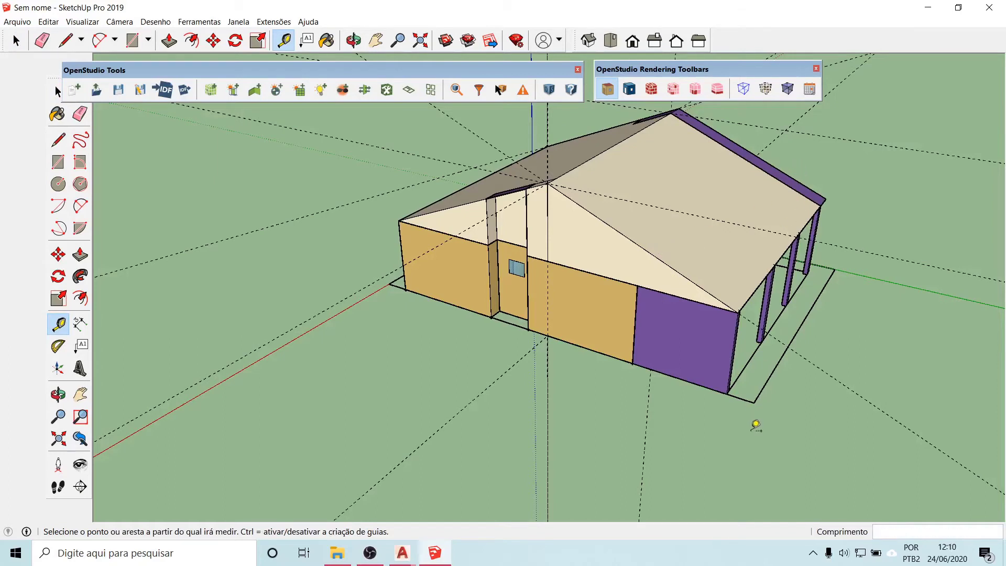
{"action": "left_click", "coordinate": [732, 364]}
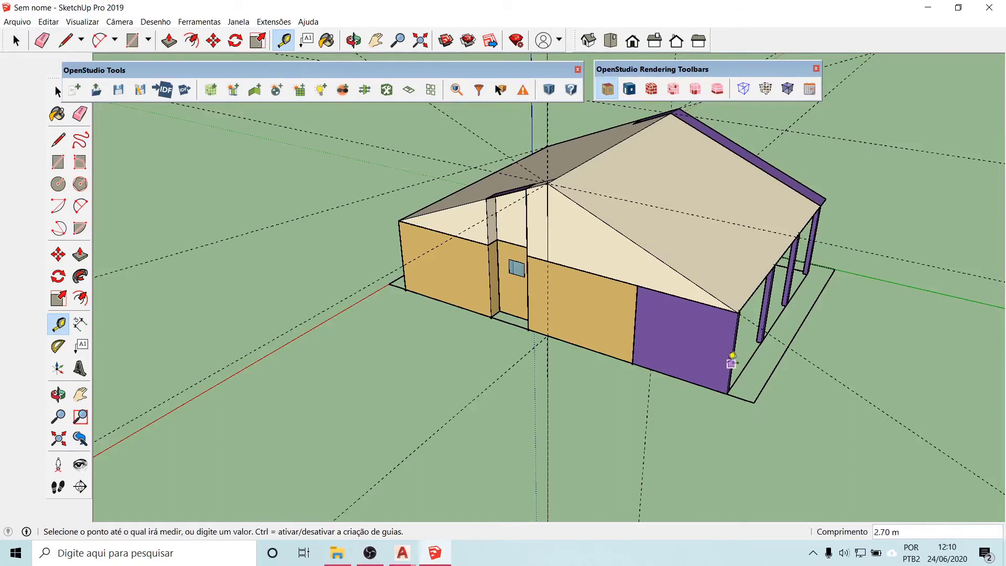
{"action": "scroll", "coordinate": [764, 406], "scroll_direction": "up", "scroll_amount": 5}
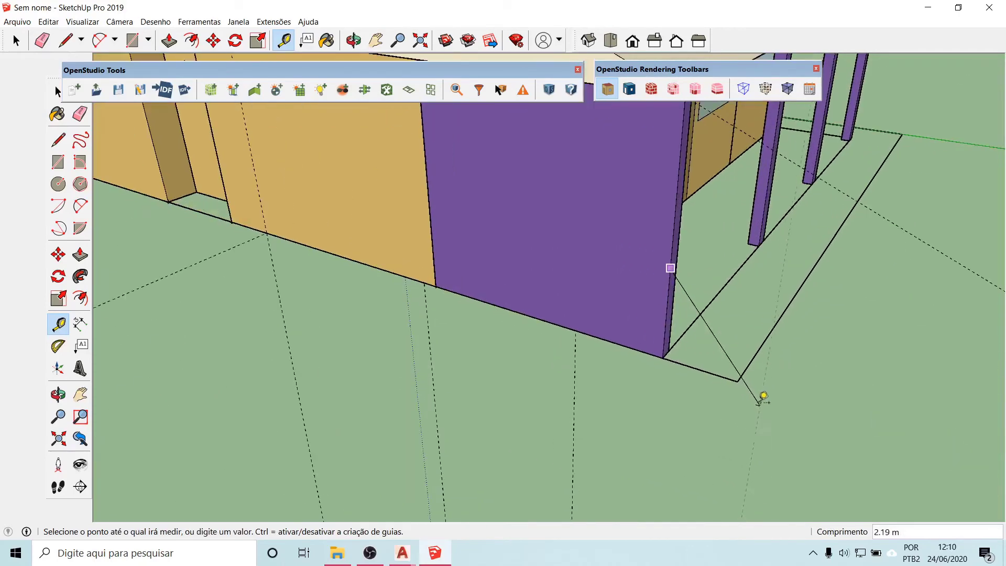
{"action": "key", "text": "Escape"}
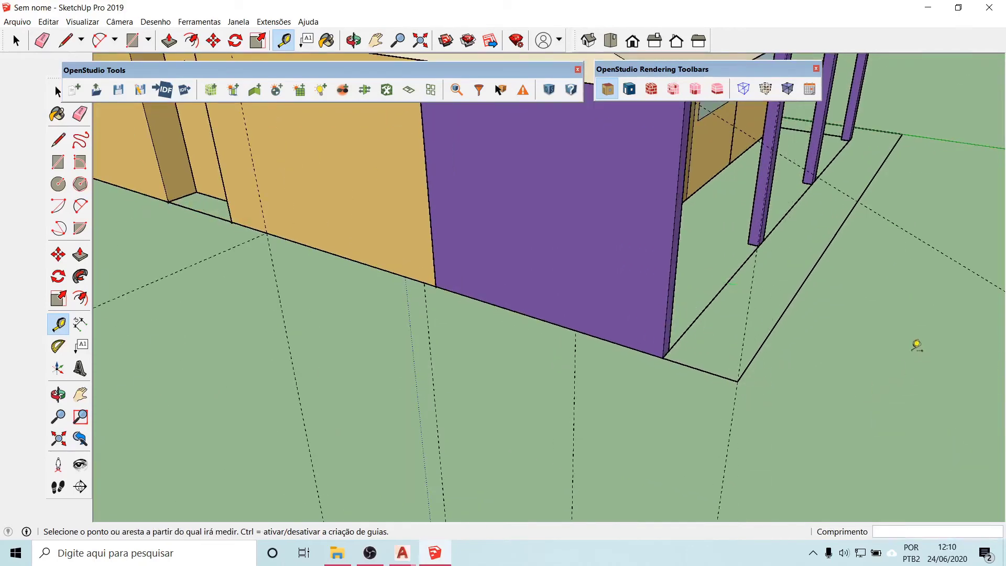
- Place a second guide through the slab corner at the far end of the veranda, parallel to the recessed wall's vertical edge
{"action": "middle_click_drag", "start_coordinate": [917, 344], "coordinate": [310, 360]}
{"action": "scroll", "coordinate": [309, 360], "scroll_direction": "down", "scroll_amount": 3}
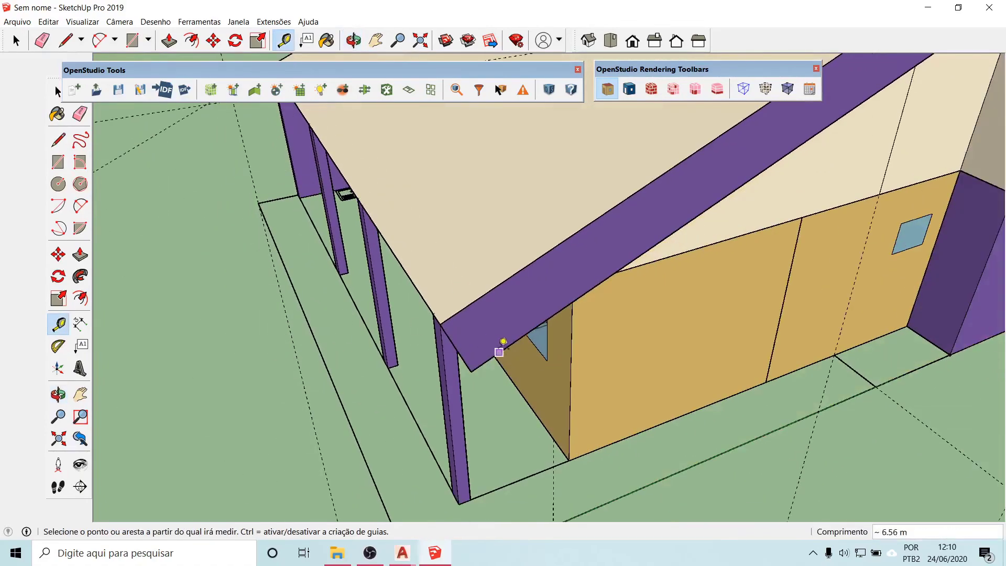
{"action": "scroll", "coordinate": [511, 338], "scroll_direction": "down", "scroll_amount": 1}
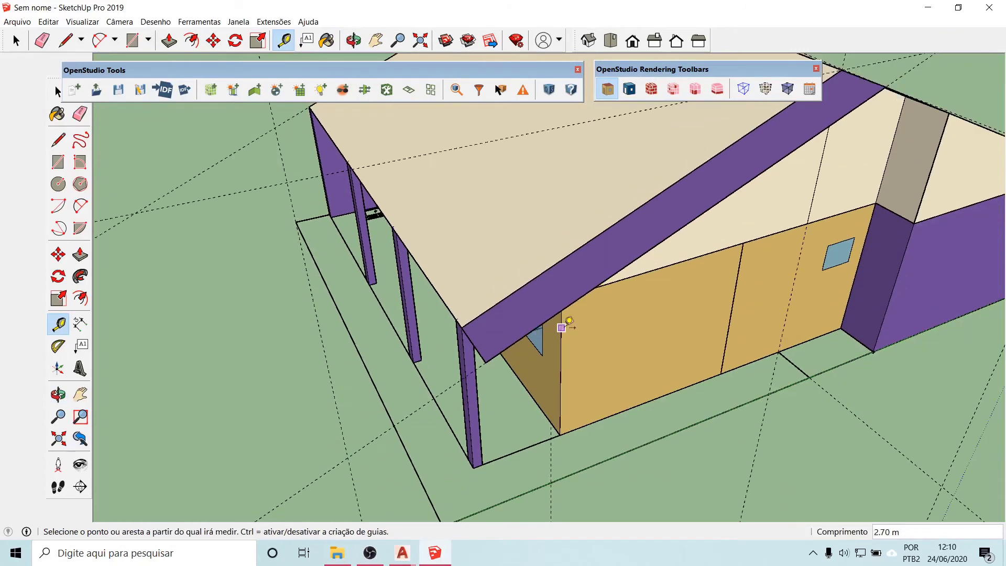
{"action": "scroll", "coordinate": [561, 323], "scroll_direction": "down", "scroll_amount": 1}
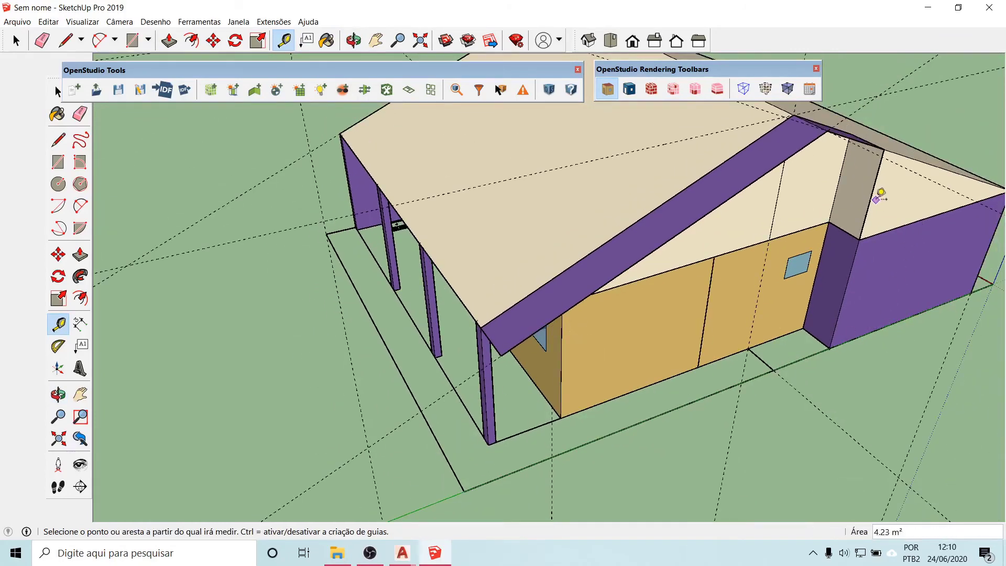
{"action": "left_click", "coordinate": [872, 196]}
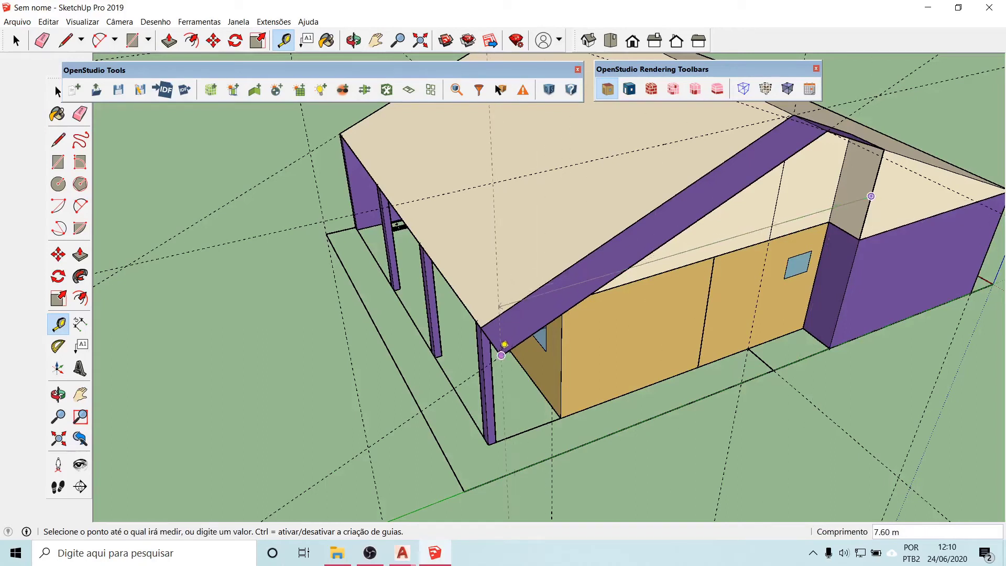
{"action": "left_click", "coordinate": [475, 484]}
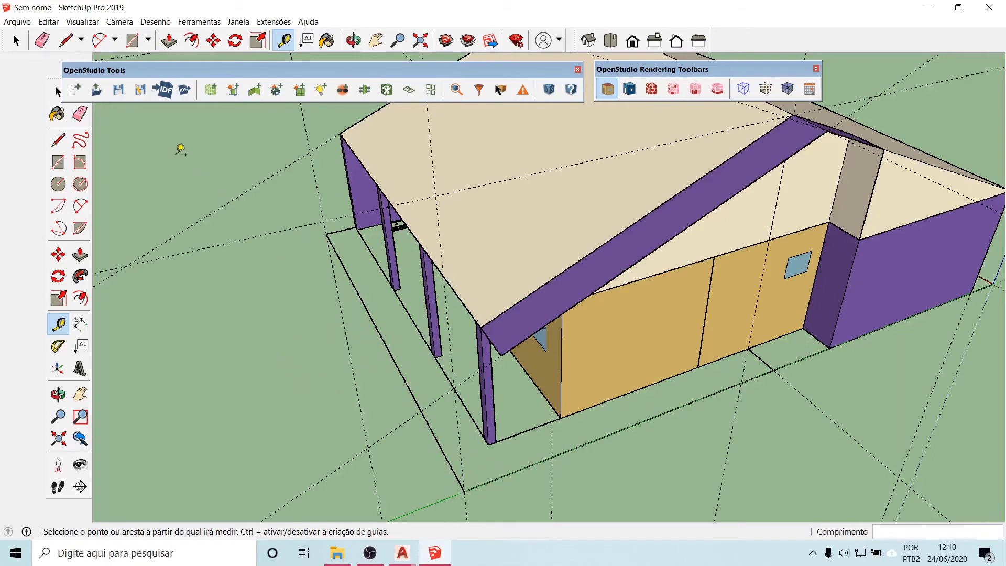
- Open the shading group for editing and draw a sloped edge from the purple wall's top outer corner down to the vertical guide
{"action": "left_click", "coordinate": [56, 92]}
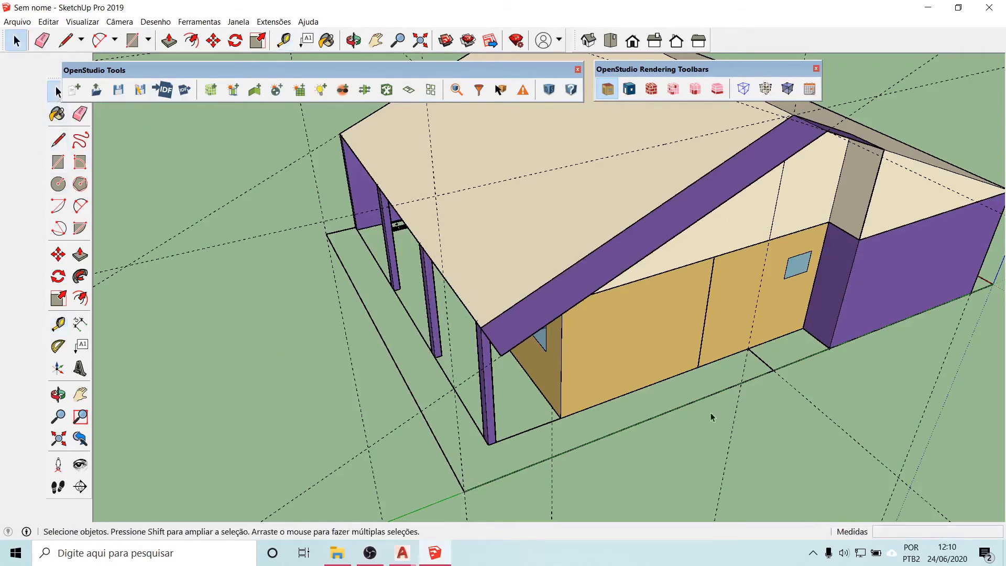
{"action": "double_click", "coordinate": [562, 290]}
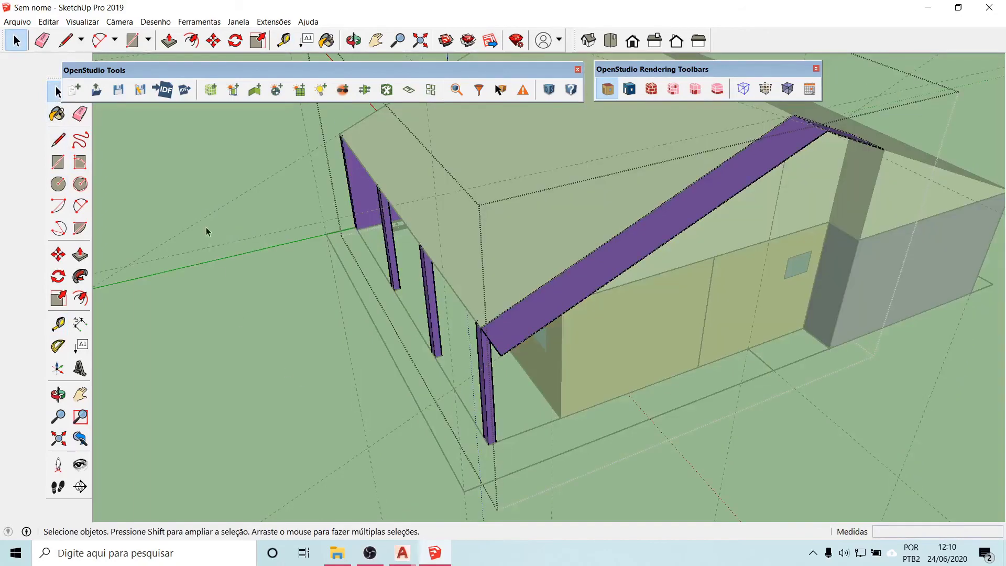
{"action": "left_click", "coordinate": [56, 143]}
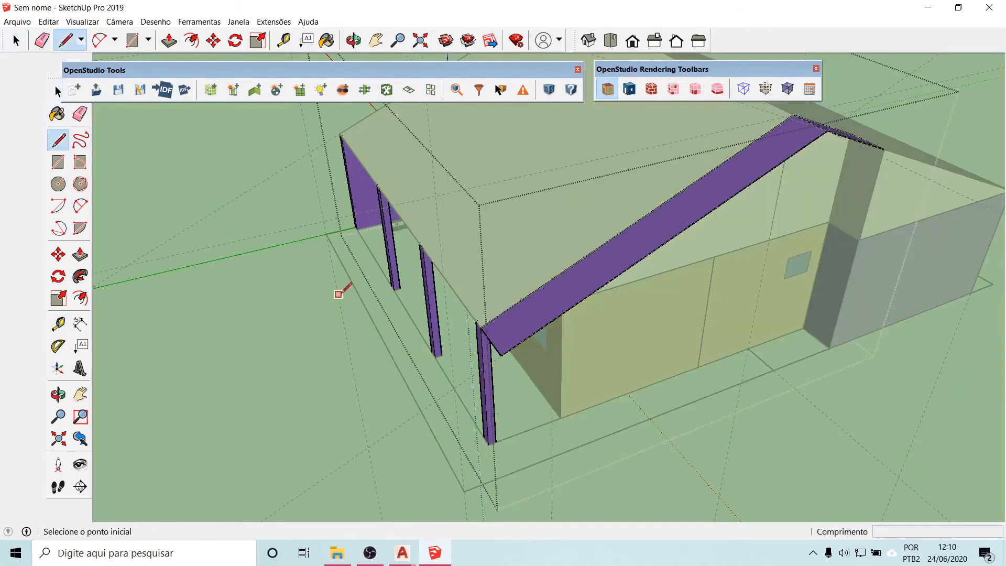
{"action": "middle_click_drag", "start_coordinate": [338, 294], "coordinate": [988, 270]}
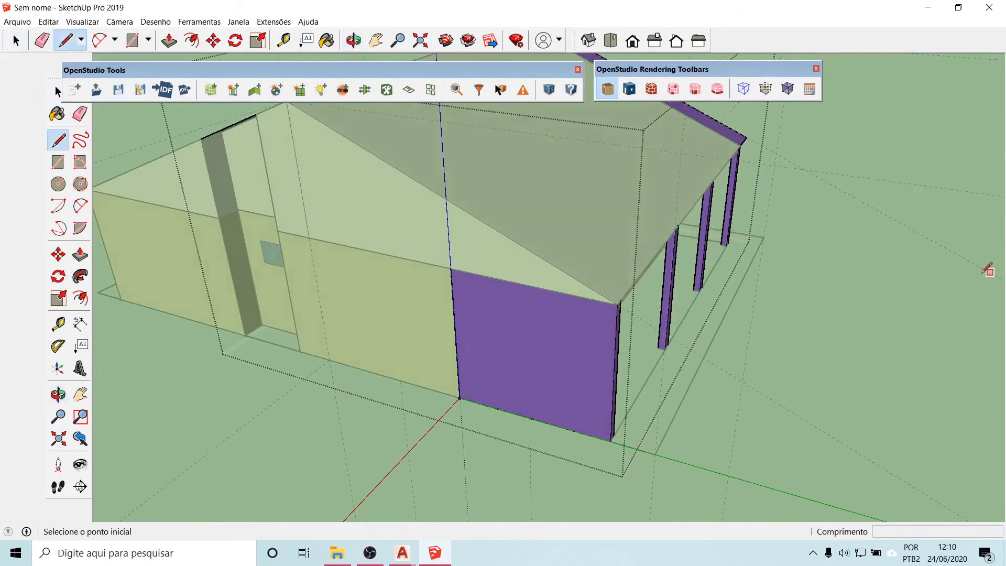
{"action": "scroll", "coordinate": [653, 283], "scroll_direction": "down", "scroll_amount": 3}
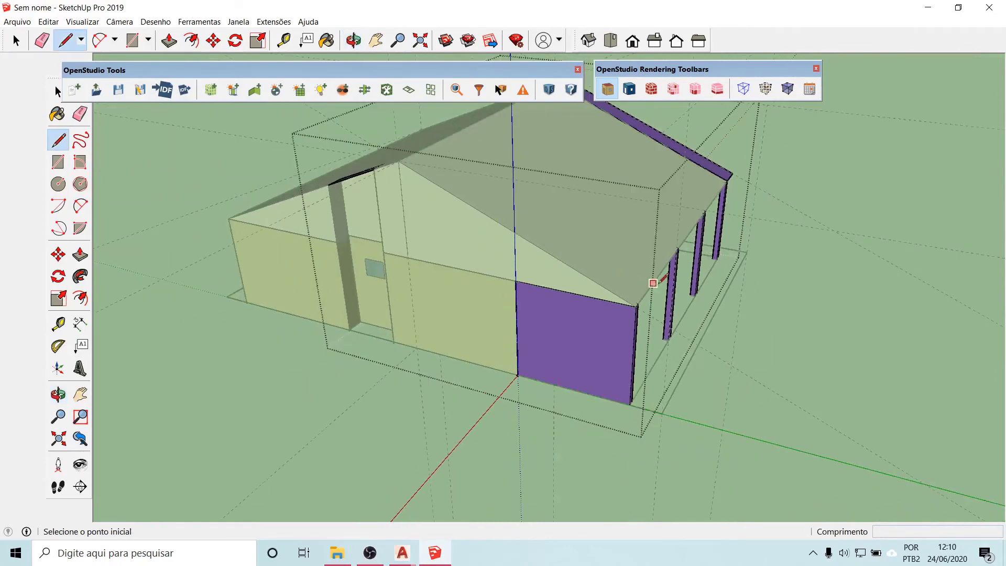
{"action": "scroll", "coordinate": [654, 283], "scroll_direction": "down", "scroll_amount": 1}
{"action": "scroll", "coordinate": [741, 372], "scroll_direction": "up", "scroll_amount": 2}
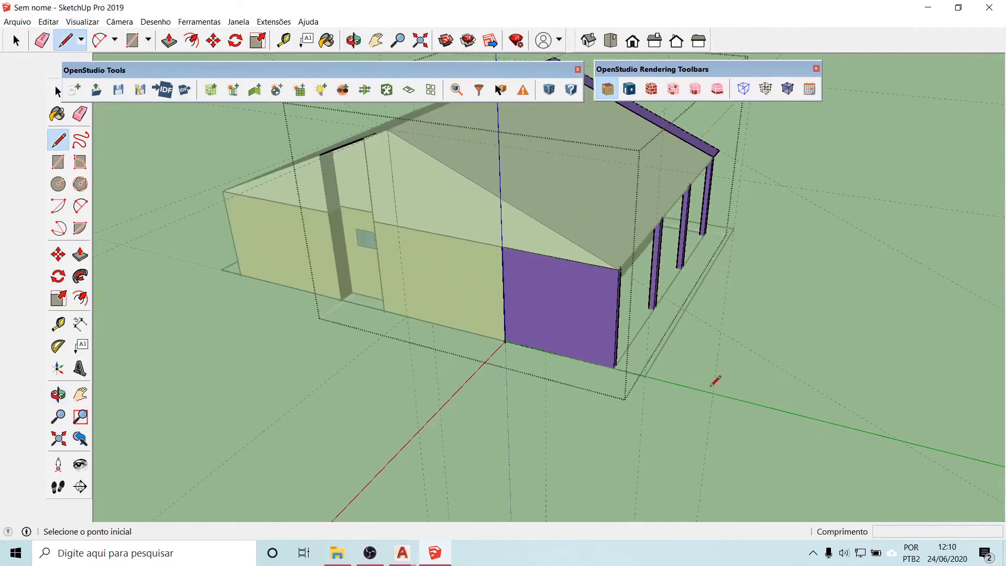
{"action": "scroll", "coordinate": [715, 379], "scroll_direction": "up", "scroll_amount": 2}
{"action": "scroll", "coordinate": [710, 380], "scroll_direction": "down", "scroll_amount": 3}
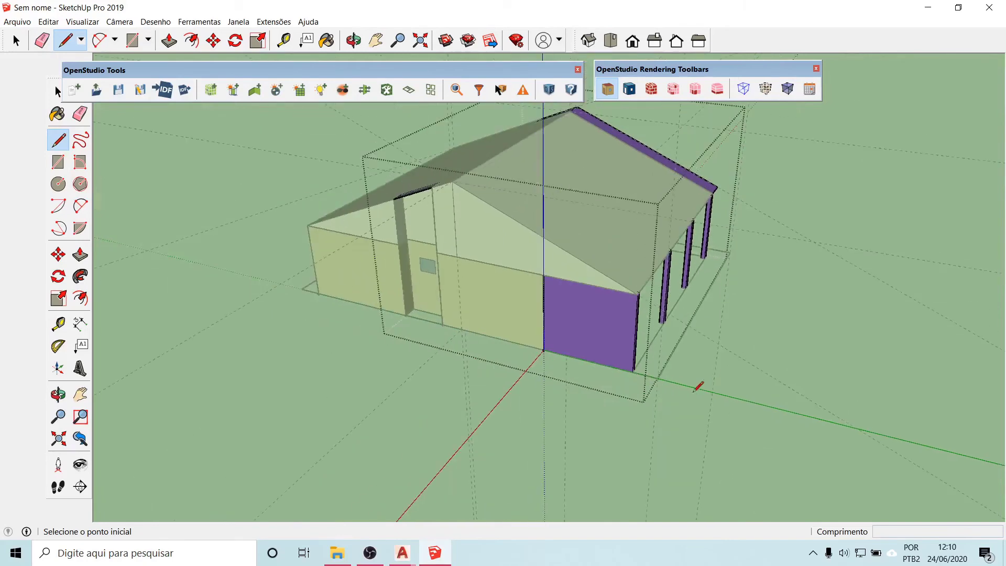
{"action": "mouse_move", "coordinate": [698, 386]}
{"action": "middle_mouse_down"}
{"action": "mouse_move", "coordinate": [687, 435]}
{"action": "mouse_move", "coordinate": [881, 407]}
{"action": "mouse_move", "coordinate": [862, 386]}
{"action": "middle_mouse_up"}
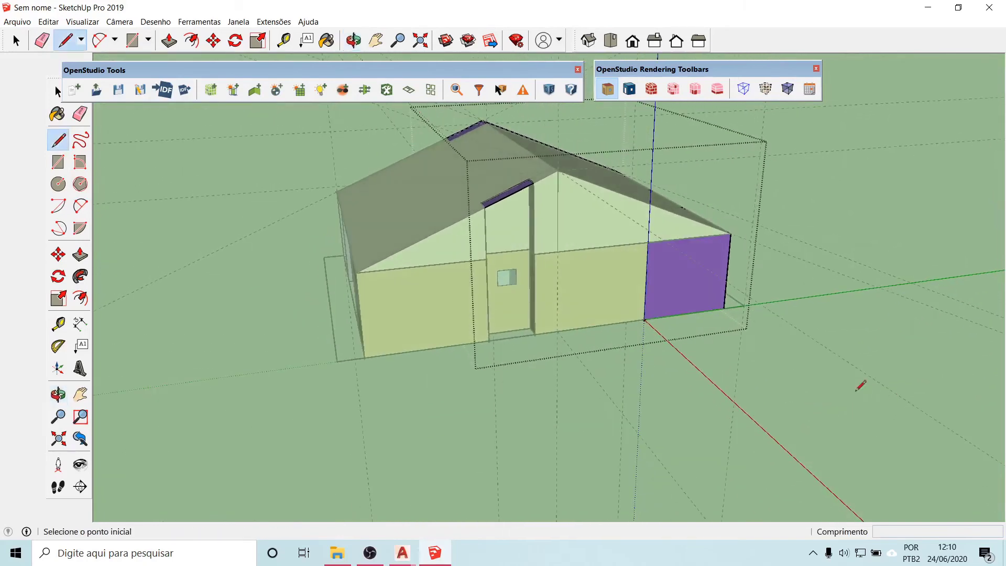
{"action": "scroll", "coordinate": [702, 291], "scroll_direction": "up", "scroll_amount": 5}
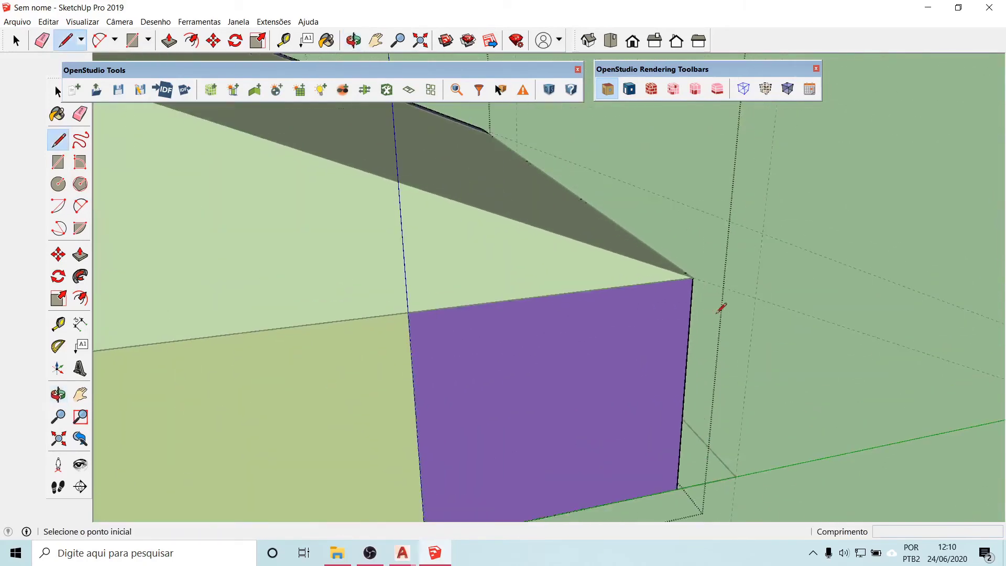
{"action": "left_click", "coordinate": [693, 277]}
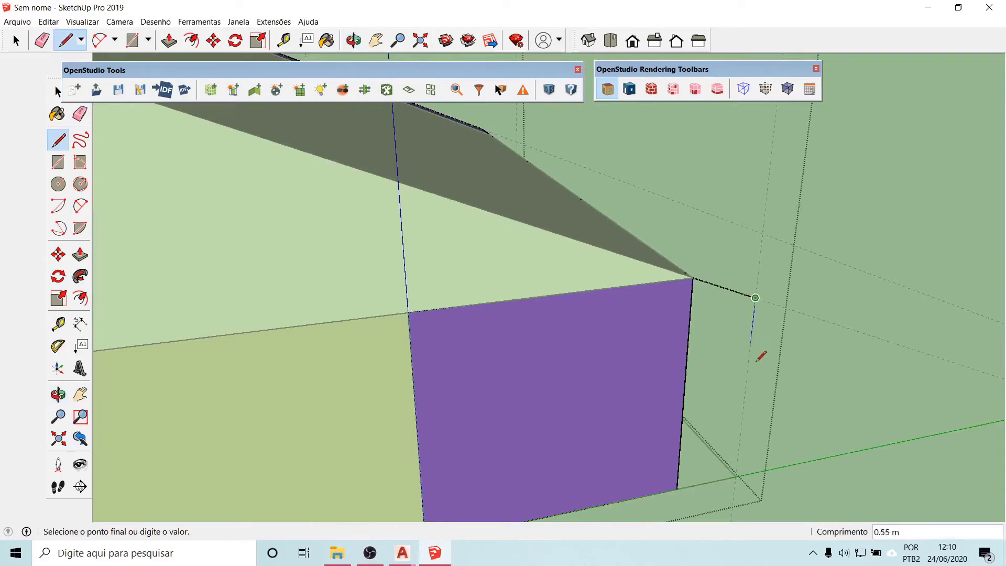
- Draw a 9.80 m outer eave edge across the column-supported side and close the overhang face along the roof's lower edge
{"action": "middle_click_drag", "start_coordinate": [813, 275], "coordinate": [698, 359]}
{"action": "key", "text": "l"}
{"action": "left_click", "coordinate": [320, 430]}
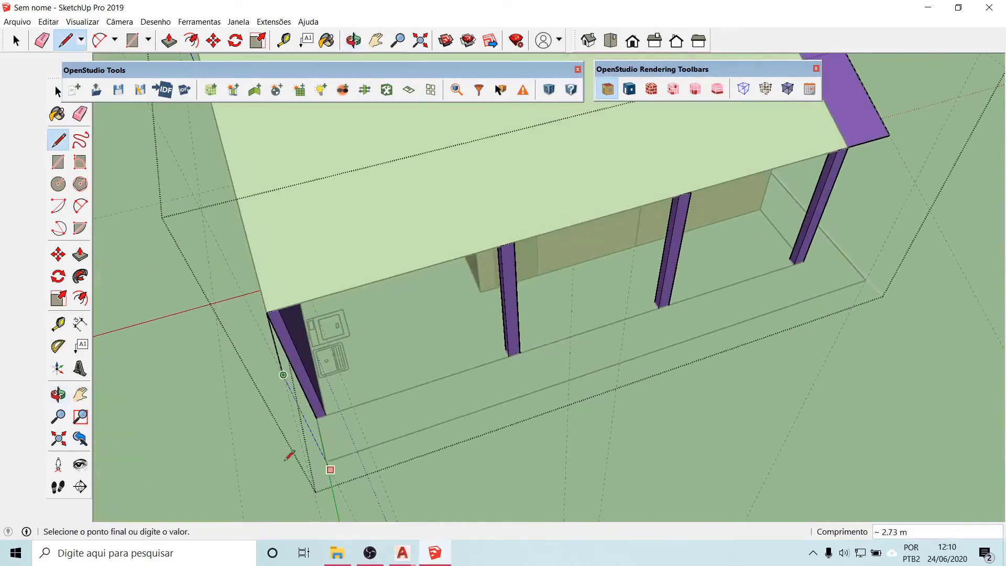
{"action": "middle_click_drag", "start_coordinate": [320, 430], "coordinate": [429, 398]}
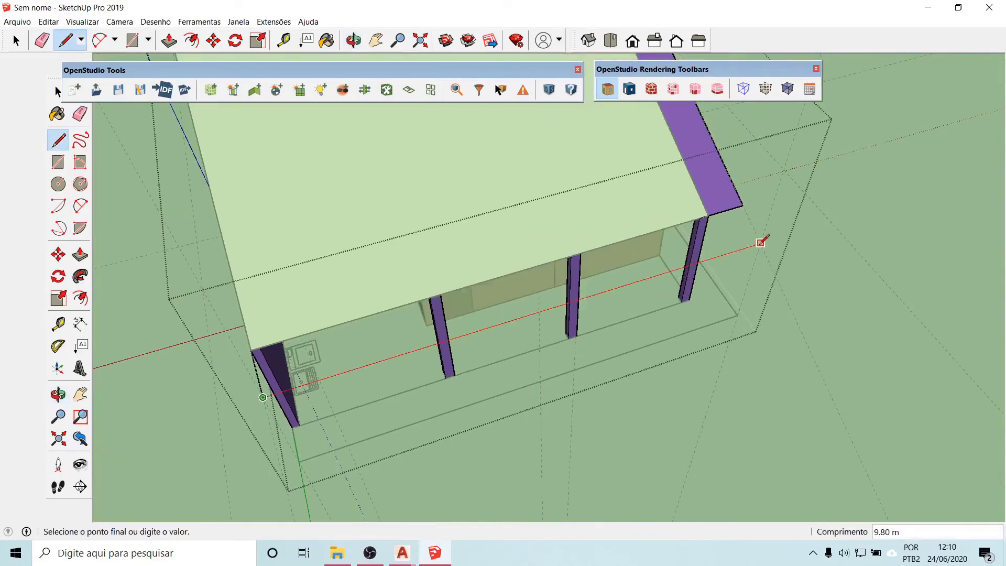
{"action": "left_click", "coordinate": [760, 244]}
{"action": "left_click", "coordinate": [743, 205]}
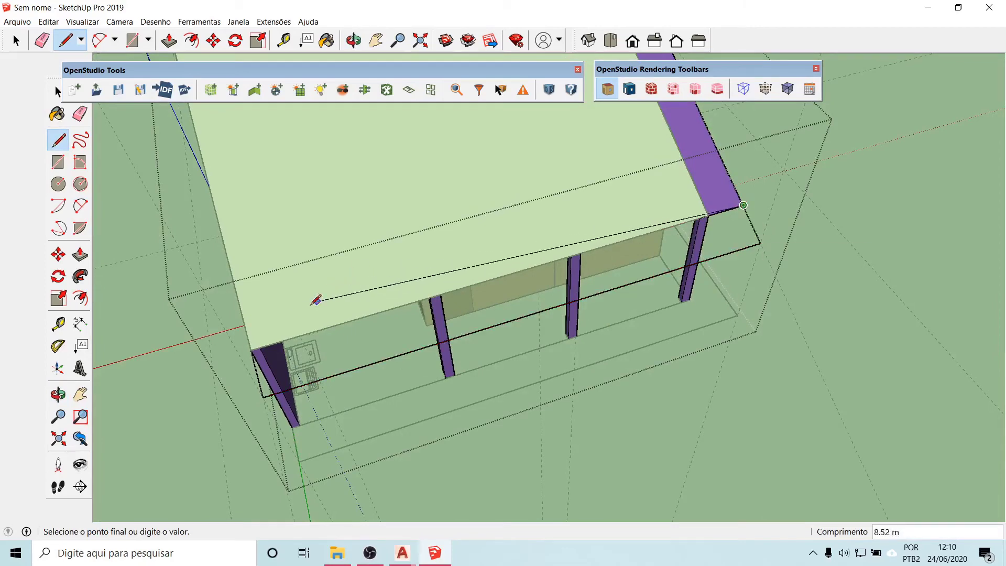
{"action": "left_click", "coordinate": [252, 349]}
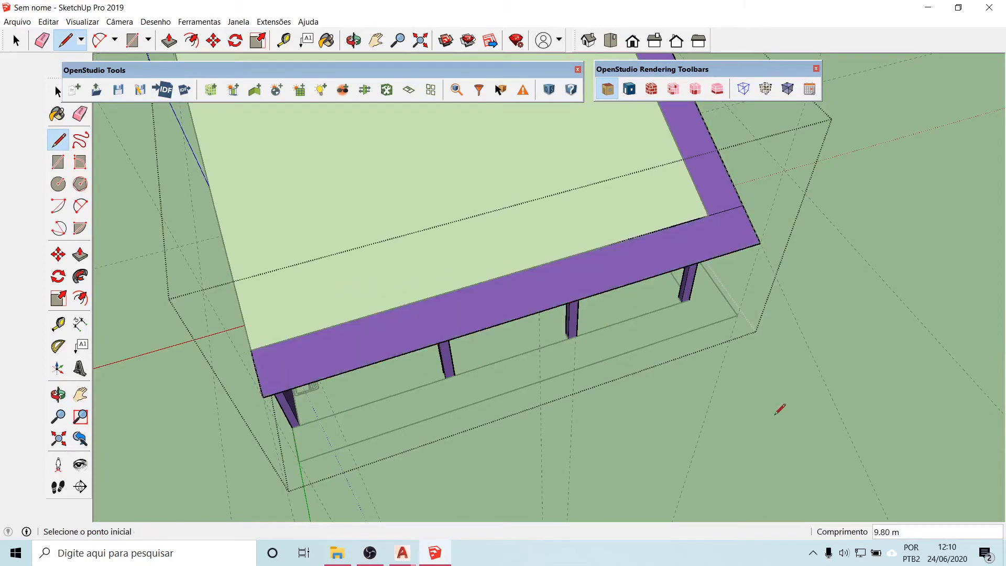
- Finish editing the shading group and return to the whole model
{"action": "scroll", "coordinate": [580, 420], "scroll_direction": "down", "scroll_amount": 6}
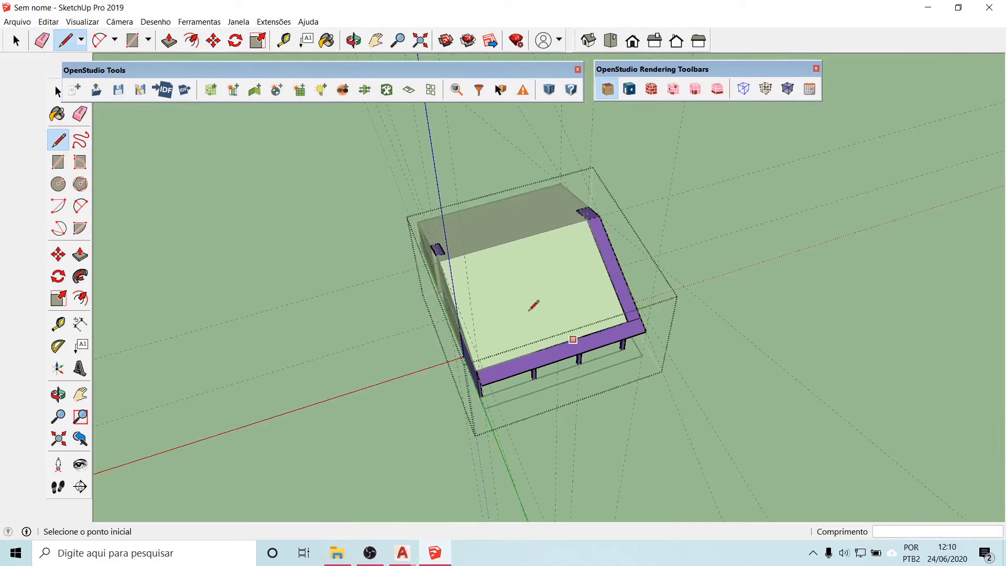
{"action": "left_click", "coordinate": [58, 92]}
{"action": "left_click", "coordinate": [257, 349]}
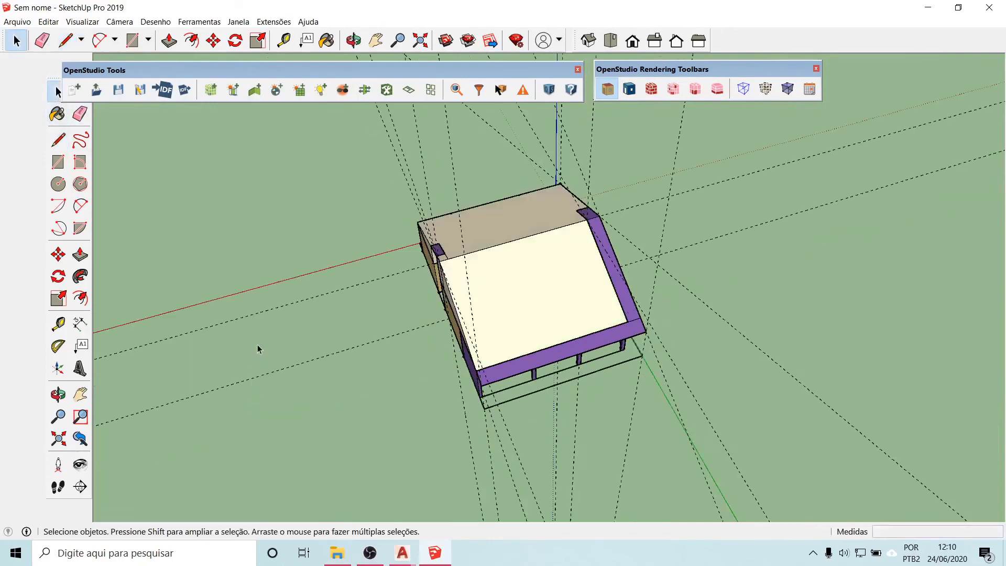
- Delete the leftover construction guides around the house, keeping the one along the roof slope at the recessed veranda
{"action": "middle_click_drag", "start_coordinate": [246, 356], "coordinate": [824, 335]}
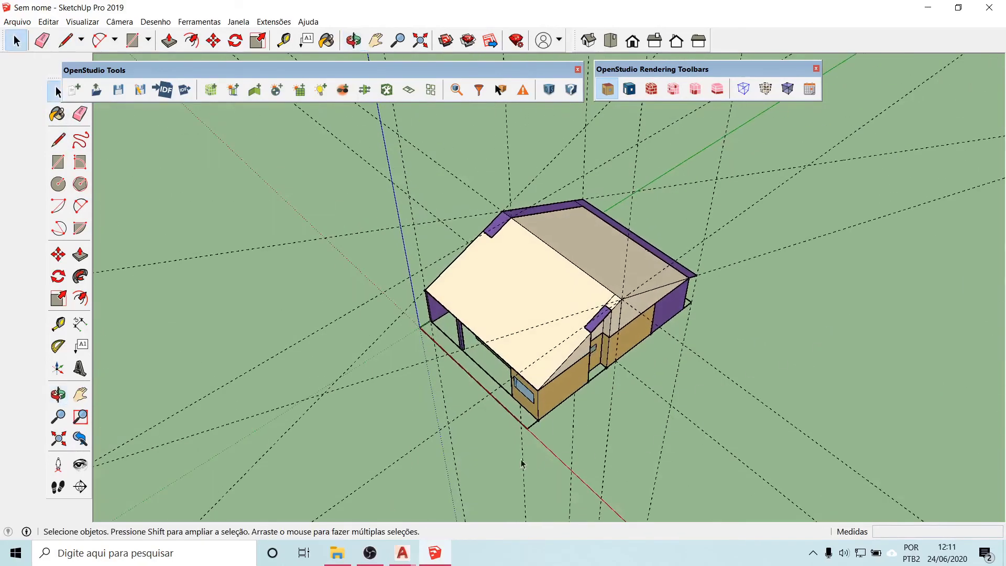
{"action": "scroll", "coordinate": [541, 445], "scroll_direction": "up", "scroll_amount": 1}
{"action": "scroll", "coordinate": [512, 442], "scroll_direction": "down", "scroll_amount": 3}
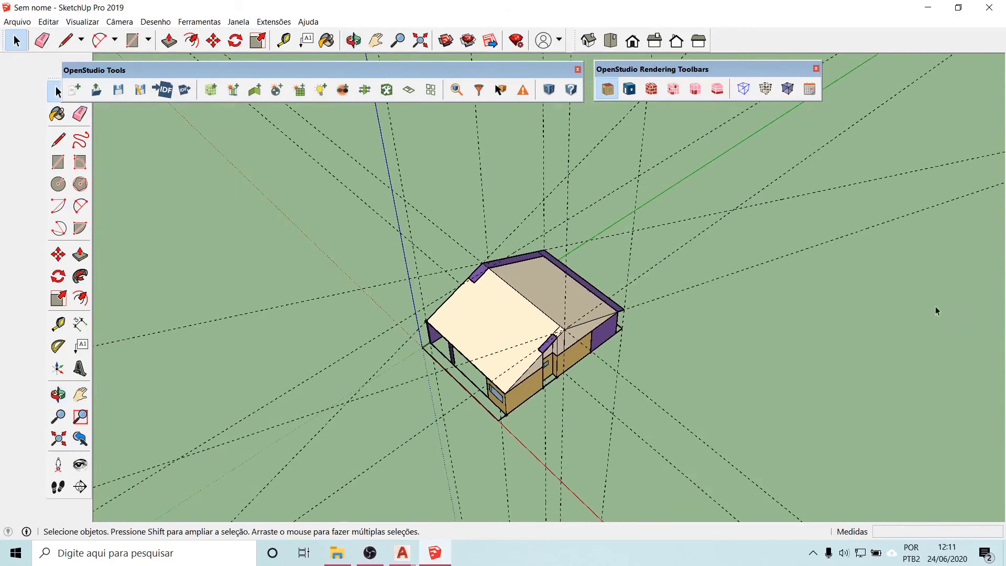
{"action": "left_click_drag", "start_coordinate": [700, 142], "coordinate": [698, 140]}
{"action": "left_click_drag", "start_coordinate": [622, 180], "coordinate": [390, 156]}
{"action": "left_click_drag", "start_coordinate": [433, 213], "coordinate": [386, 242]}
- Place a guide along the sloped gable roof edge above the corner wall with the window, extending past the eave
{"action": "scroll", "coordinate": [529, 420], "scroll_direction": "up", "scroll_amount": 5}
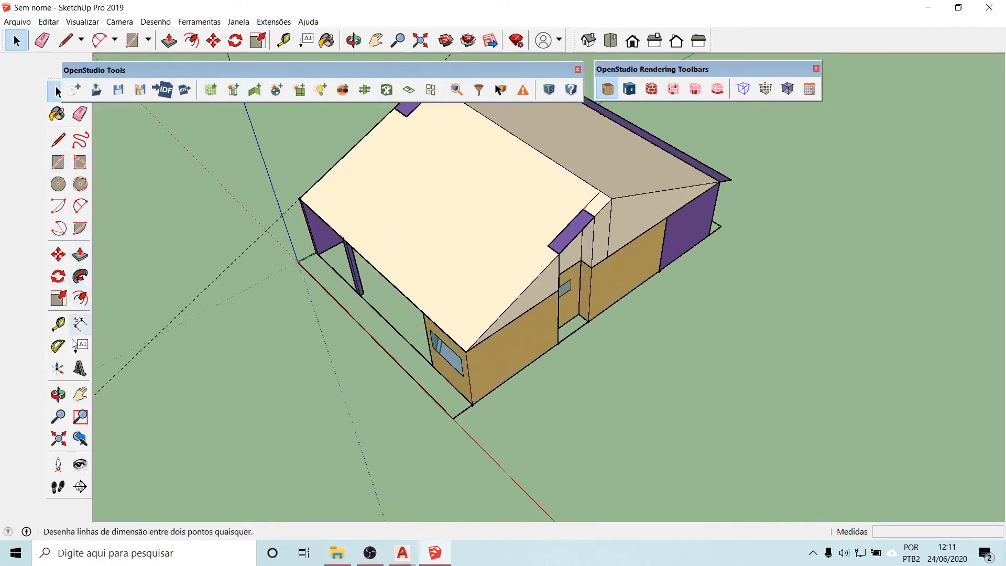
{"action": "left_click", "coordinate": [57, 320]}
{"action": "left_click", "coordinate": [501, 301]}
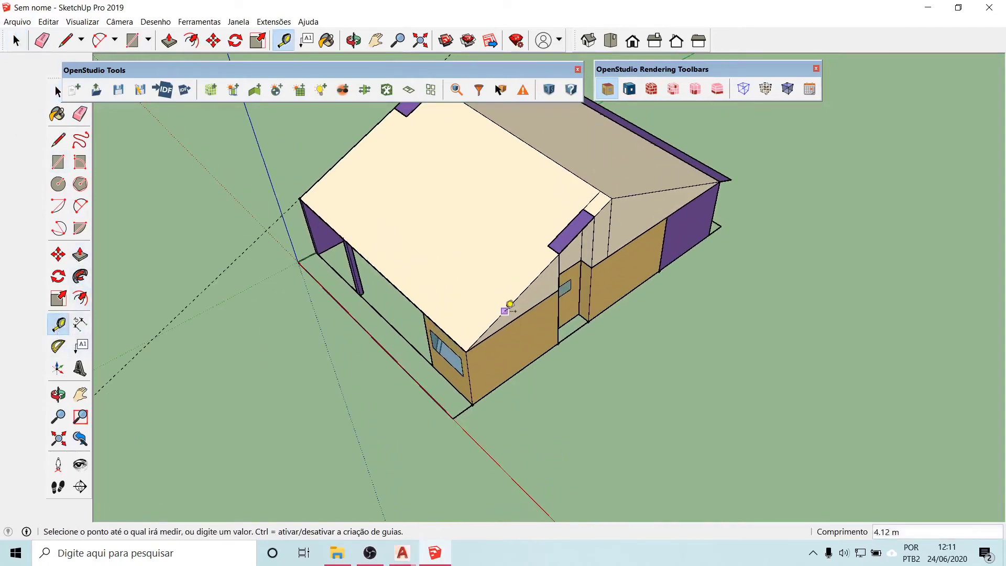
{"action": "left_click", "coordinate": [510, 304]}
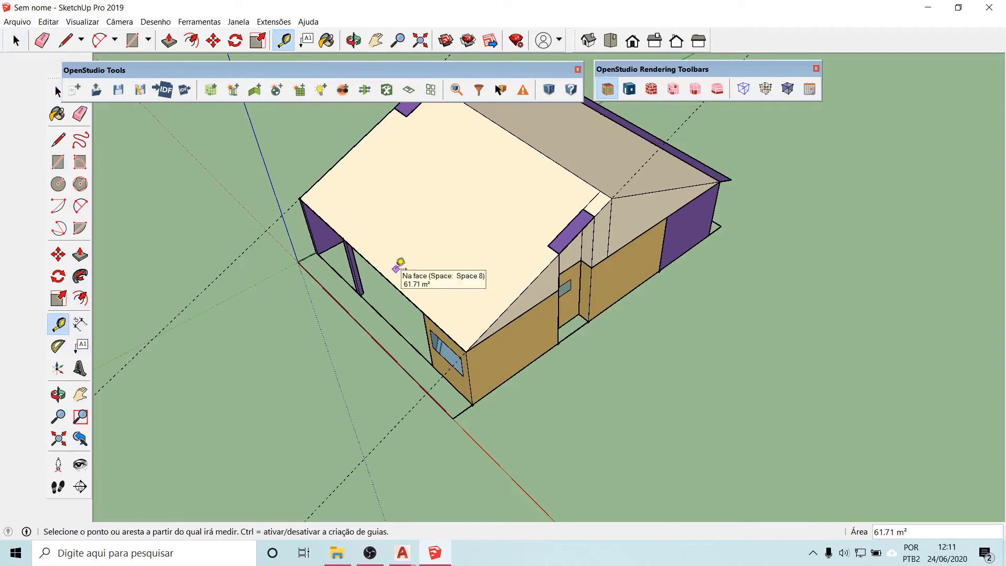
- Place a vertical guide through the outer slab corner near the window wall, parallel to that wall's vertical corner edge
{"action": "middle_click_drag", "start_coordinate": [524, 440], "coordinate": [446, 309]}
{"action": "left_click", "coordinate": [443, 252]}
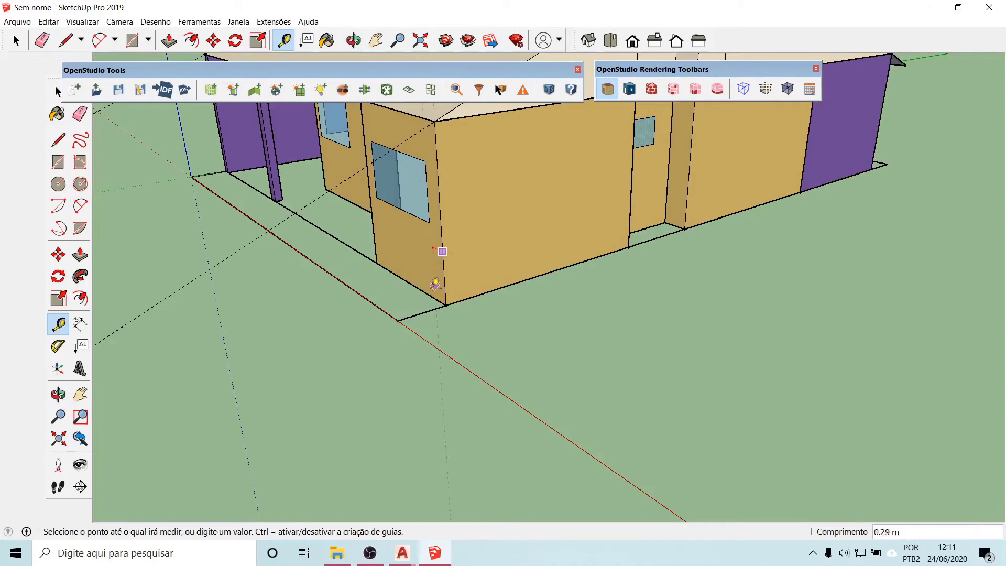
{"action": "left_click", "coordinate": [398, 321]}
- Place a vertical guide through the slab corner beside the purple veranda wall, parallel to that wall's outer edge
{"action": "scroll", "coordinate": [399, 320], "scroll_direction": "down", "scroll_amount": 5}
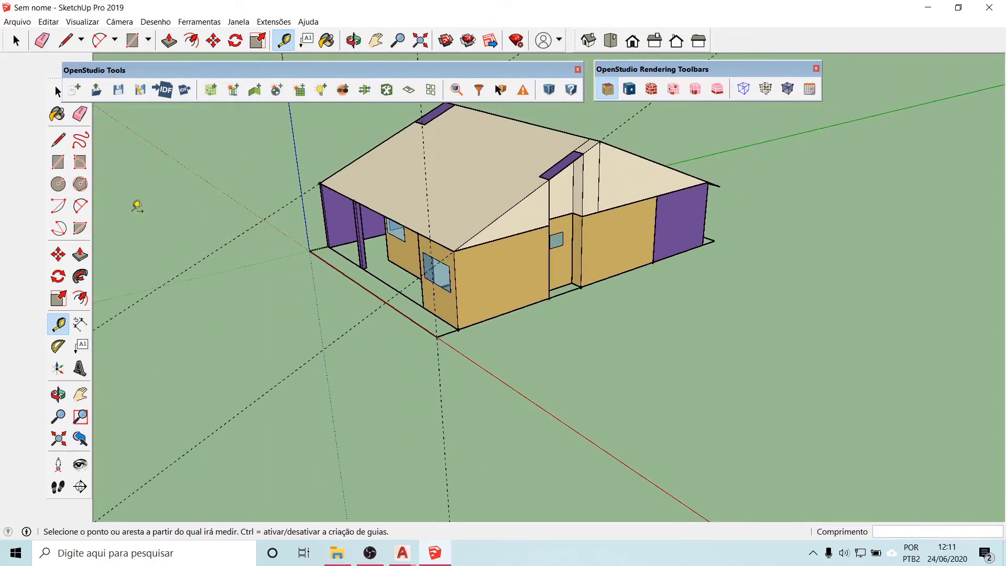
{"action": "scroll", "coordinate": [199, 237], "scroll_direction": "up", "scroll_amount": 4}
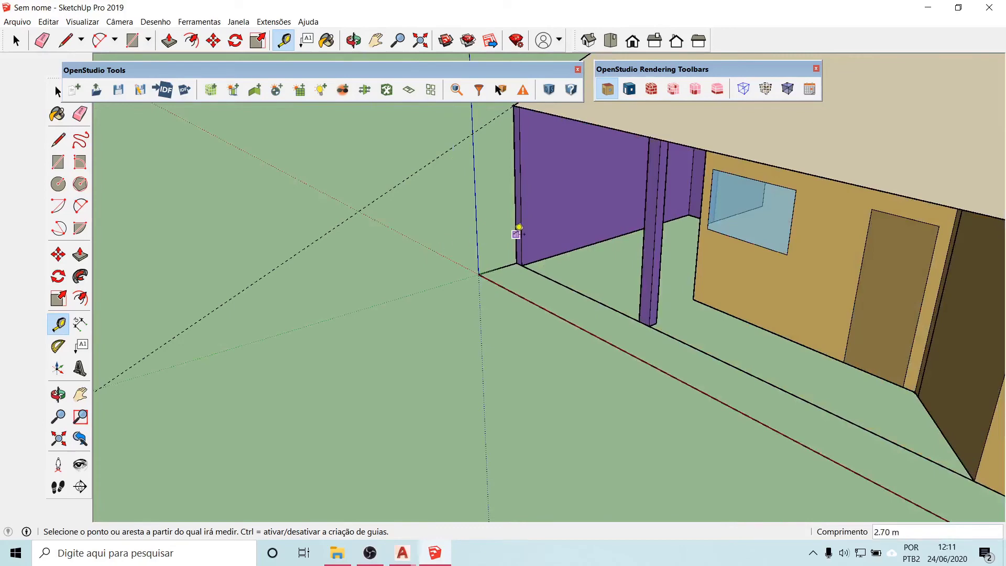
{"action": "scroll", "coordinate": [405, 422], "scroll_direction": "down", "scroll_amount": 2}
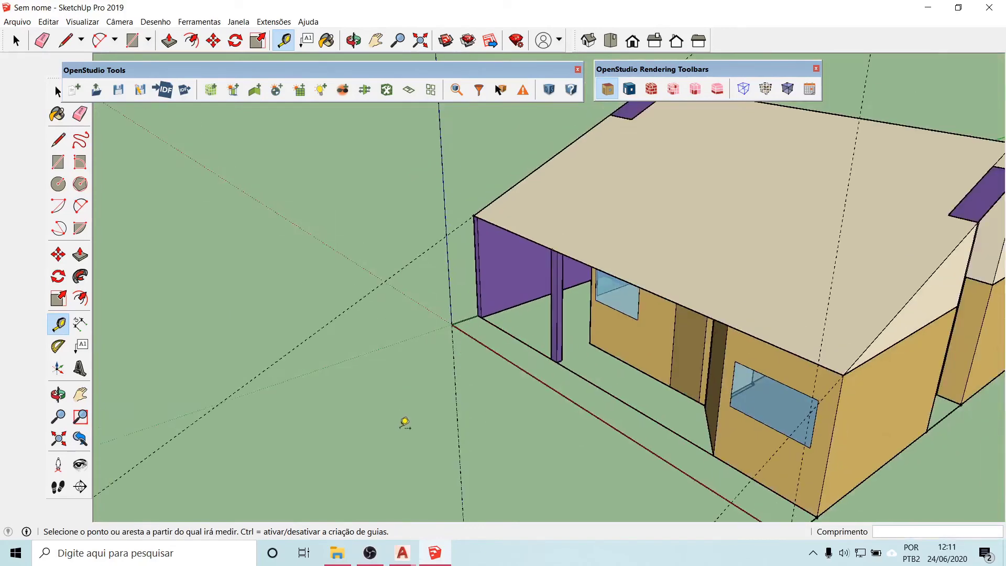
{"action": "scroll", "coordinate": [405, 422], "scroll_direction": "down", "scroll_amount": 2}
- Open the shading group and draw a sloped edge from the roof corner above the purple veranda wall to the guide intersection
{"action": "key", "text": "space"}
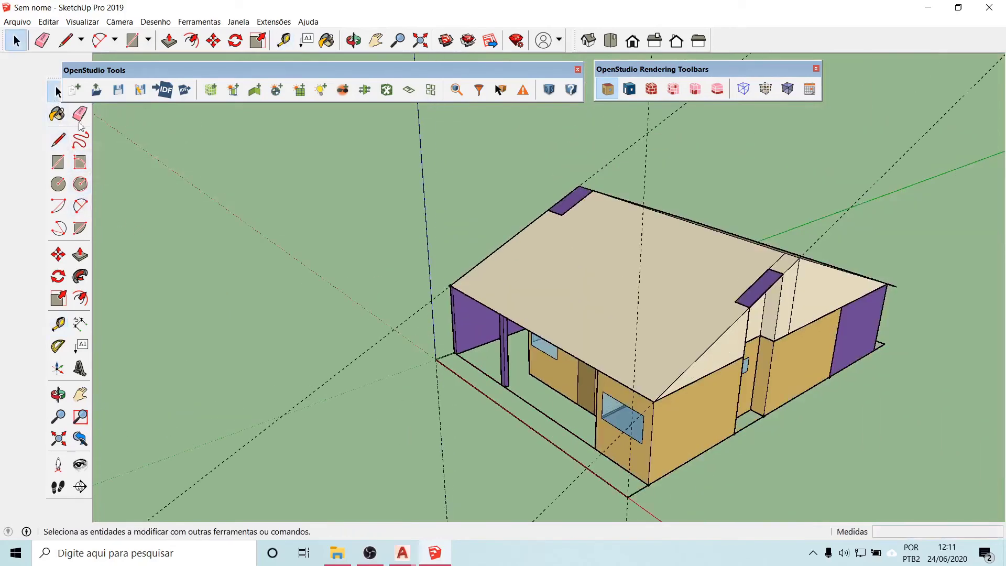
{"action": "double_click", "coordinate": [571, 203]}
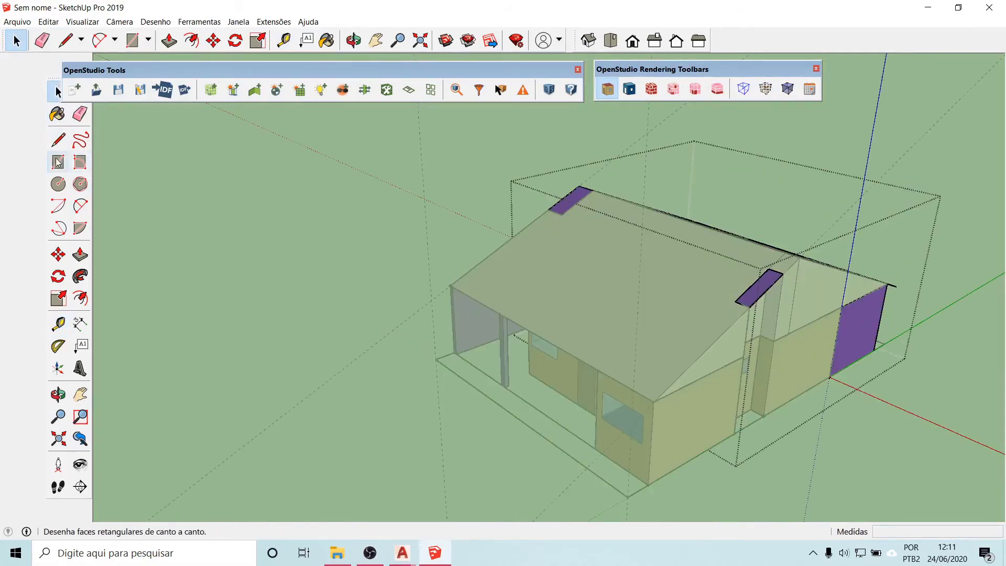
{"action": "left_click", "coordinate": [58, 139]}
{"action": "scroll", "coordinate": [454, 372], "scroll_direction": "up", "scroll_amount": 5}
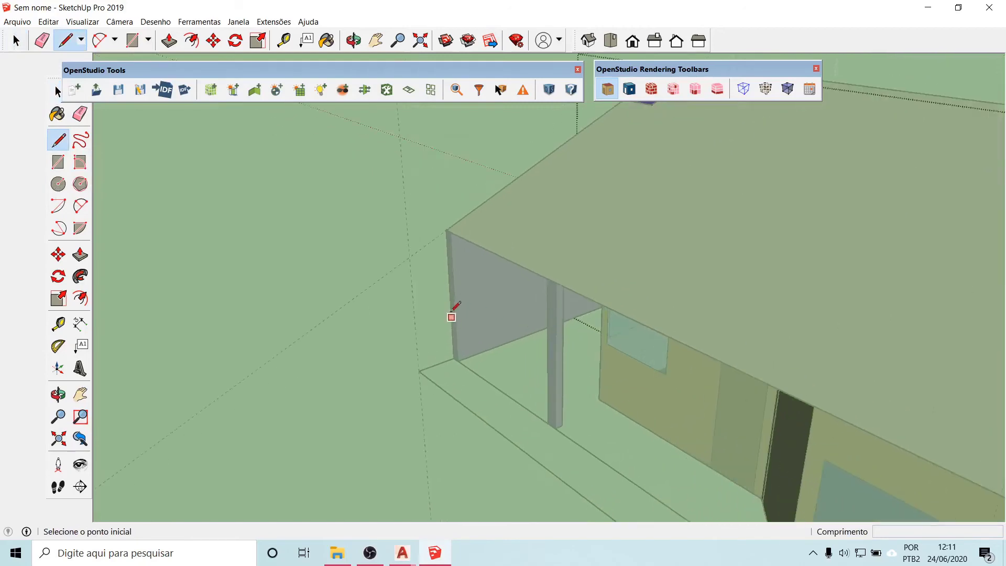
{"action": "left_click", "coordinate": [446, 230]}
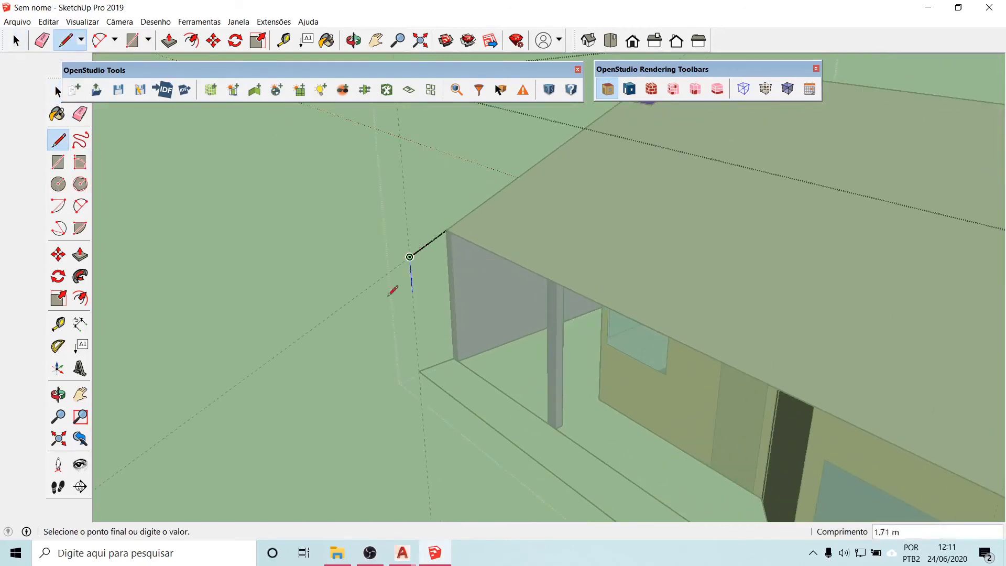
- Draw the outer eave edge across to the second vertical guide, then connect it back up to the window wall's roof corner
{"action": "scroll", "coordinate": [269, 277], "scroll_direction": "down", "scroll_amount": 5}
{"action": "scroll", "coordinate": [341, 276], "scroll_direction": "up", "scroll_amount": 2}
{"action": "middle_click_drag", "start_coordinate": [273, 225], "coordinate": [286, 278]}
{"action": "left_click", "coordinate": [304, 273]}
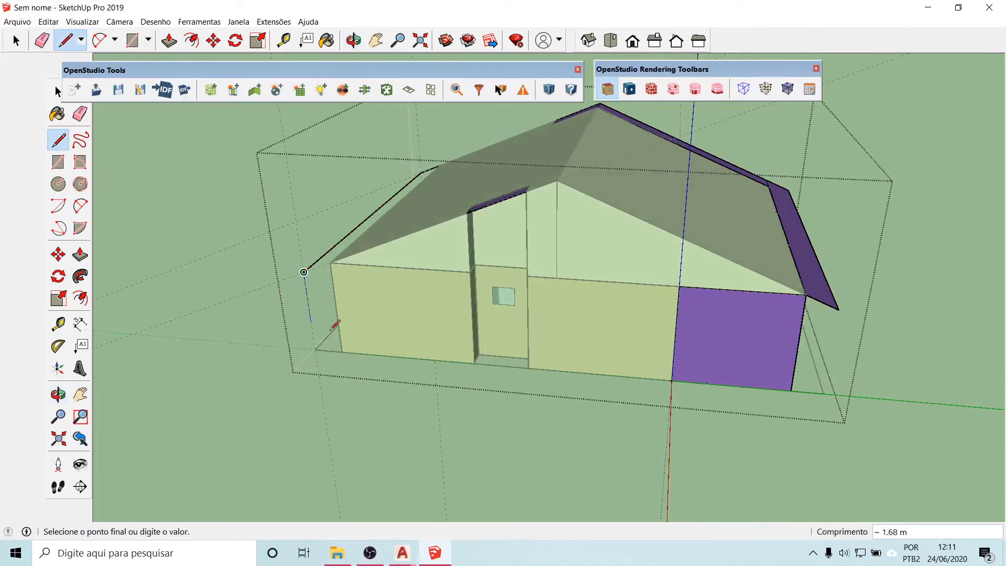
{"action": "middle_click_drag", "start_coordinate": [337, 325], "coordinate": [553, 375]}
{"action": "scroll", "coordinate": [553, 375], "scroll_direction": "up", "scroll_amount": 4}
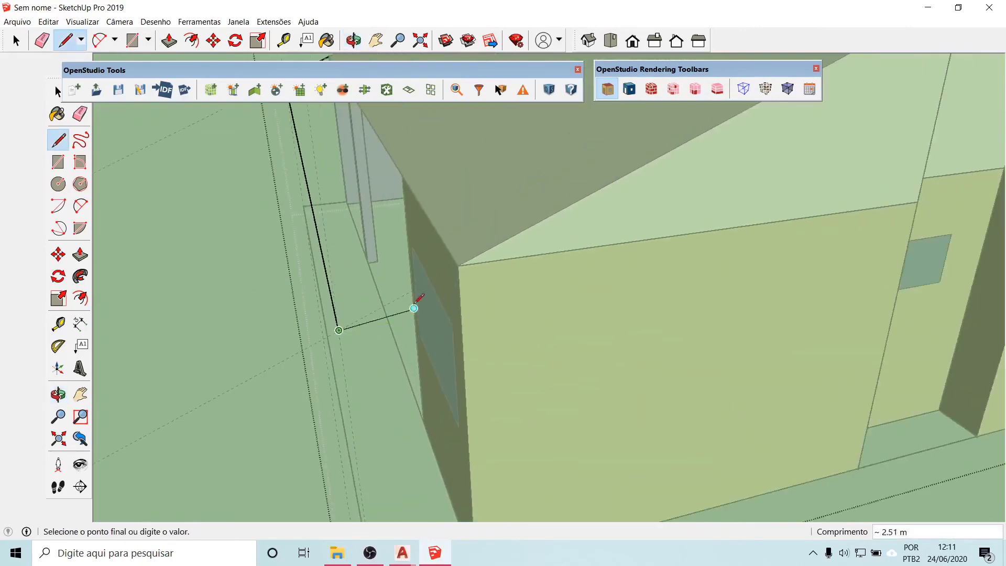
{"action": "left_click", "coordinate": [459, 264]}
- Close the veranda overhang face with a 9.80 m edge along the roof's lower edge to the starting corner
{"action": "scroll", "coordinate": [566, 381], "scroll_direction": "down", "scroll_amount": 5}
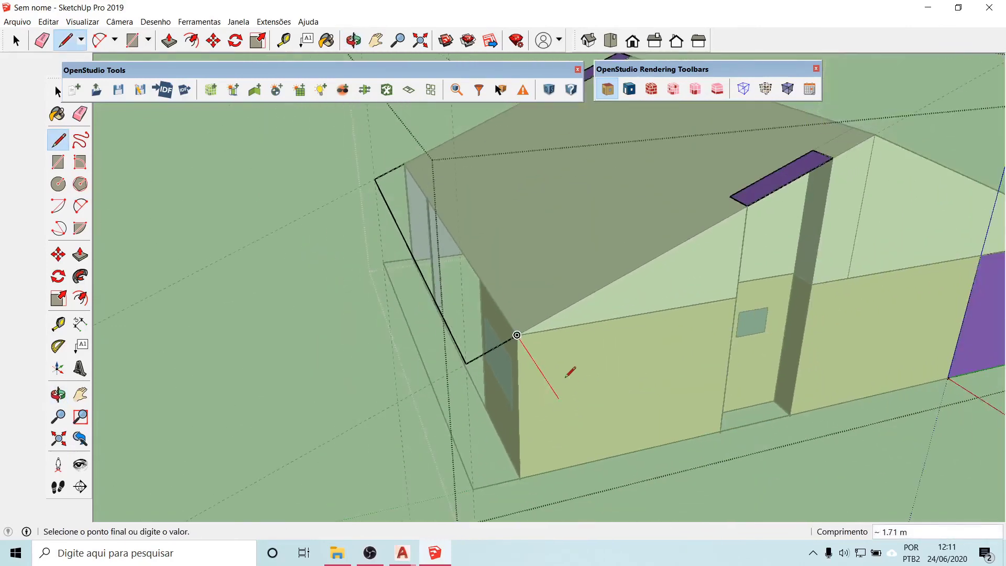
{"action": "scroll", "coordinate": [404, 153], "scroll_direction": "up", "scroll_amount": 6}
{"action": "scroll", "coordinate": [401, 153], "scroll_direction": "up", "scroll_amount": 2}
{"action": "scroll", "coordinate": [490, 198], "scroll_direction": "up", "scroll_amount": 2}
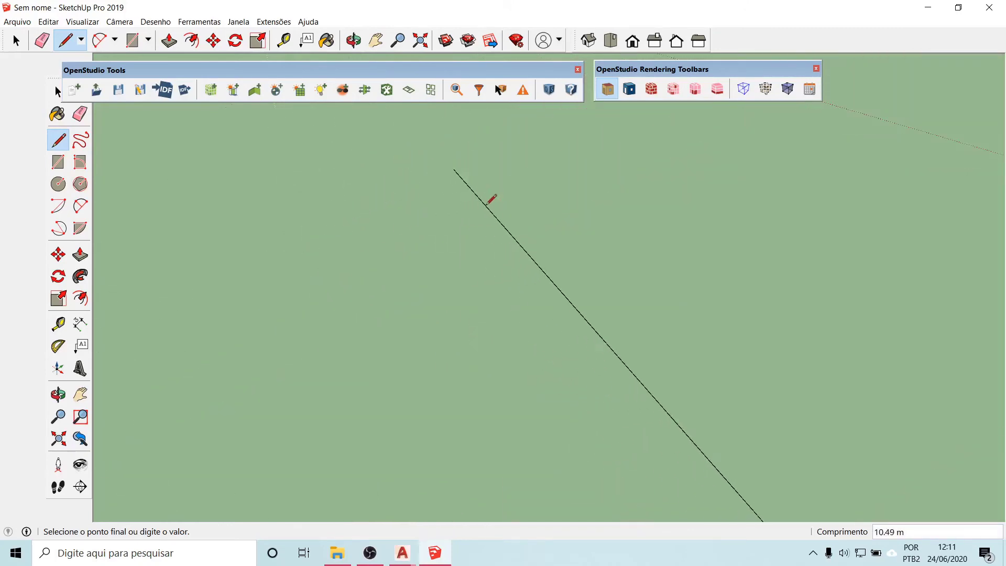
{"action": "scroll", "coordinate": [595, 247], "scroll_direction": "down", "scroll_amount": 2}
{"action": "left_click", "coordinate": [591, 283]}
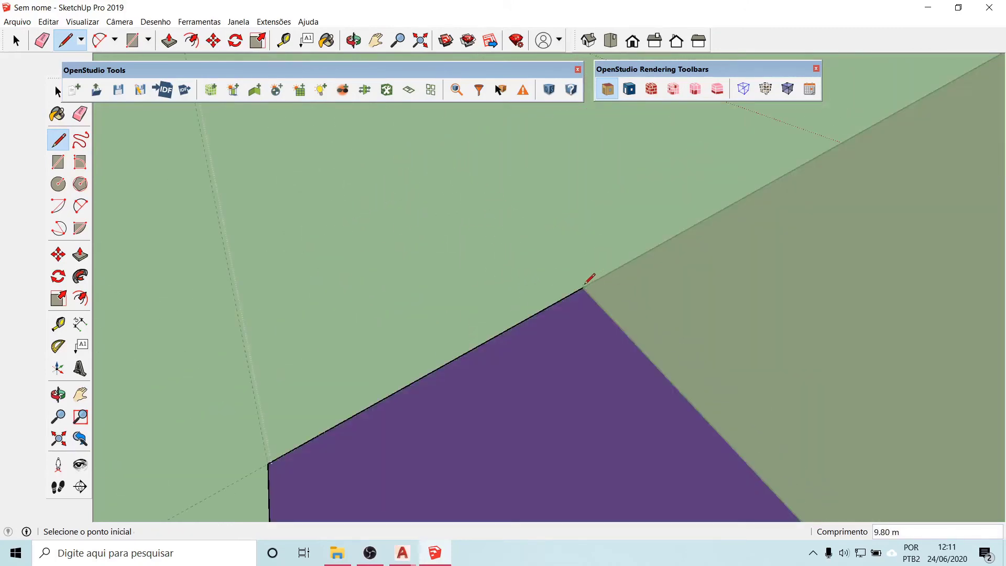
{"action": "scroll", "coordinate": [589, 278], "scroll_direction": "down", "scroll_amount": 6}
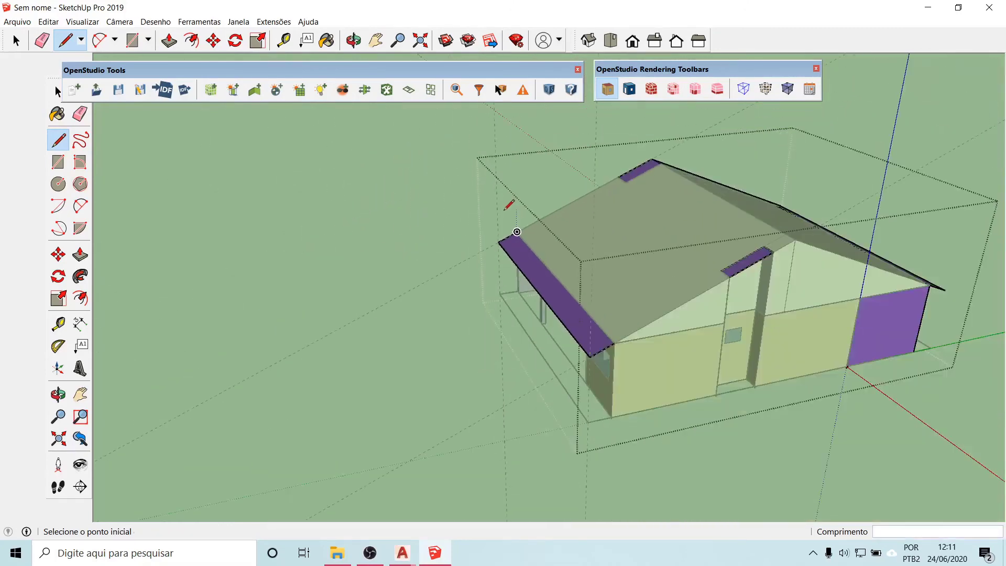
- Leave the shading group and clear the construction guides around the house
{"action": "left_click", "coordinate": [58, 91]}
{"action": "left_click", "coordinate": [161, 221]}
{"action": "scroll", "coordinate": [250, 291], "scroll_direction": "down", "scroll_amount": 4}
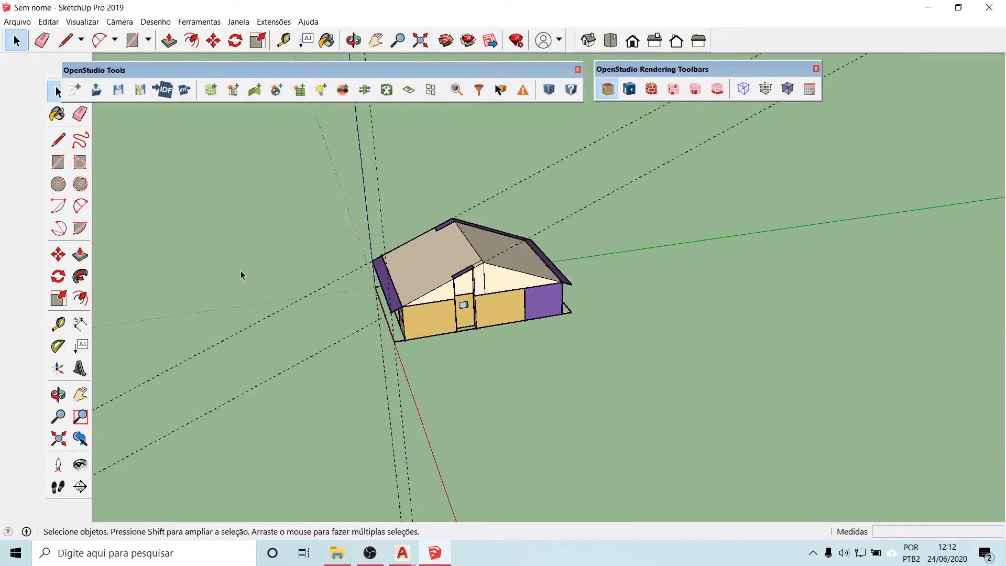
{"action": "middle_click_drag", "start_coordinate": [534, 376], "coordinate": [624, 211]}
{"action": "left_click_drag", "start_coordinate": [645, 196], "coordinate": [473, 176]}
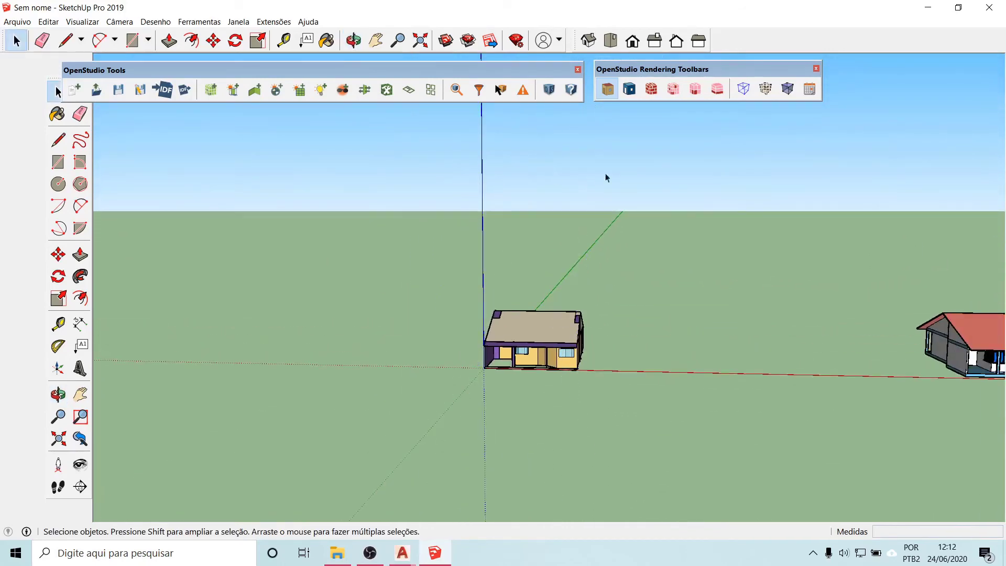
- Delete the red-roofed reference house standing beside the energy model
{"action": "scroll", "coordinate": [569, 184], "scroll_direction": "down", "scroll_amount": 4}
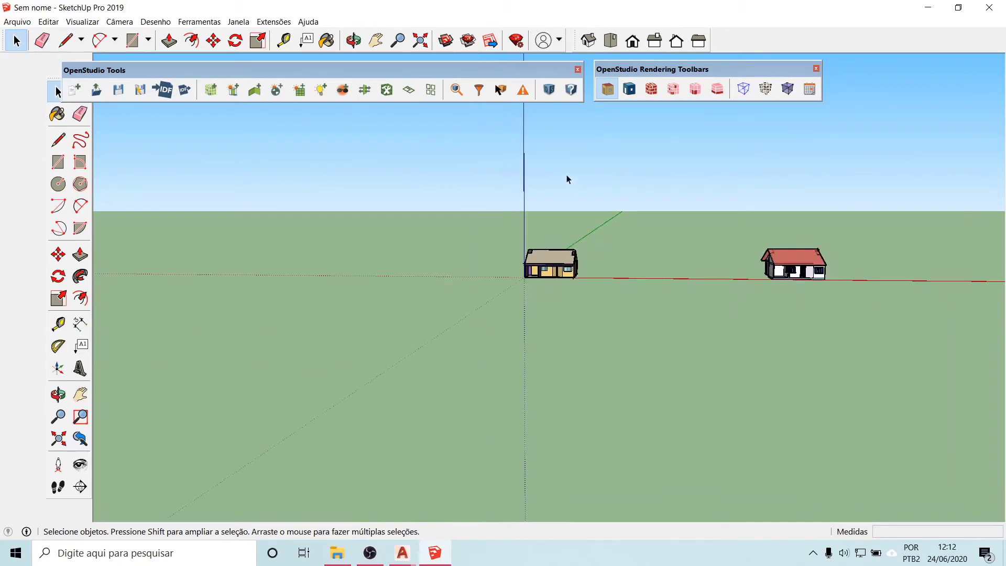
{"action": "left_click", "coordinate": [797, 277]}
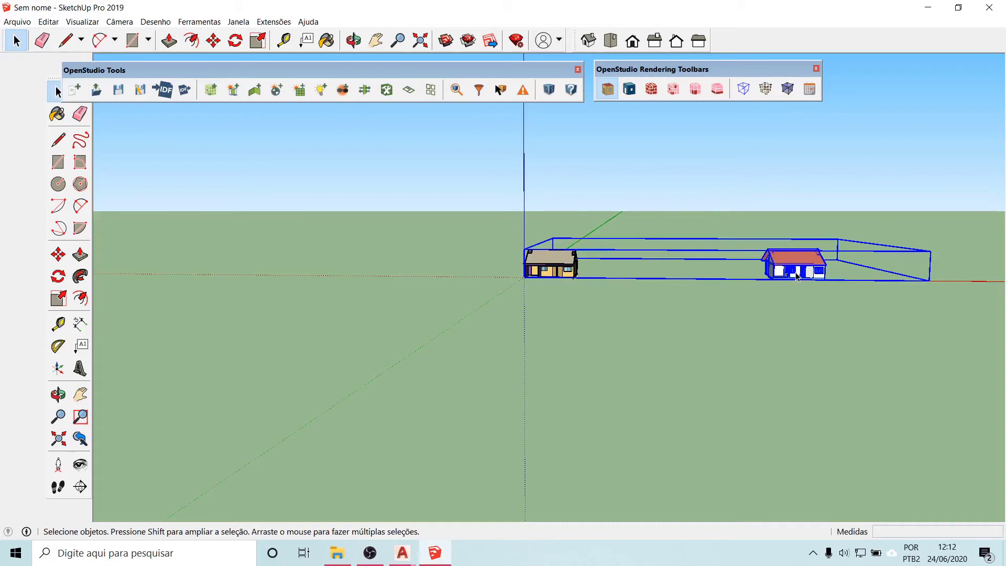
{"action": "key", "text": "Delete"}
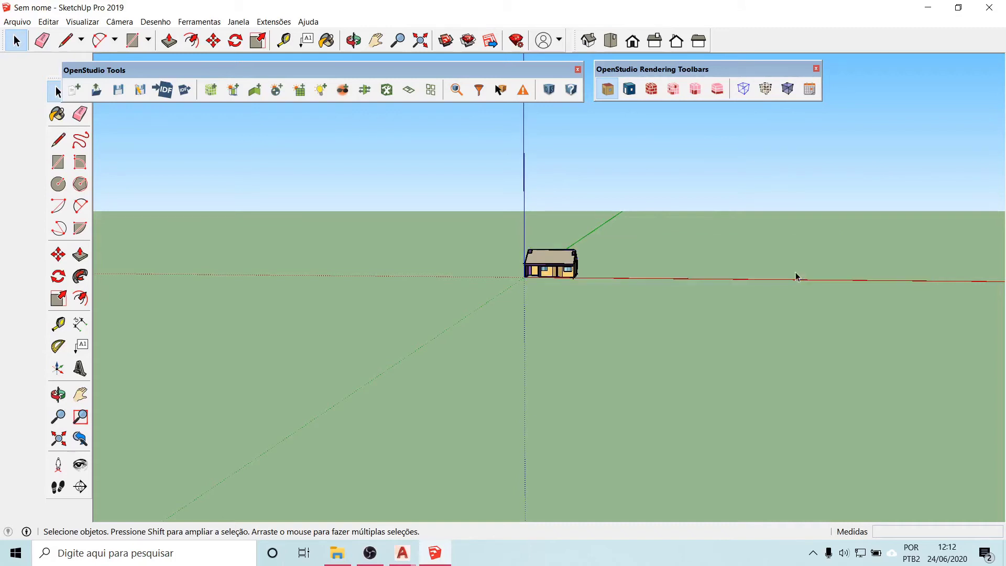
- Inspect the finished house model from underneath and from the veranda side, checking the overhangs and columns
{"action": "middle_click_drag", "start_coordinate": [566, 304], "coordinate": [614, 134]}
{"action": "scroll", "coordinate": [574, 286], "scroll_direction": "up", "scroll_amount": 5}
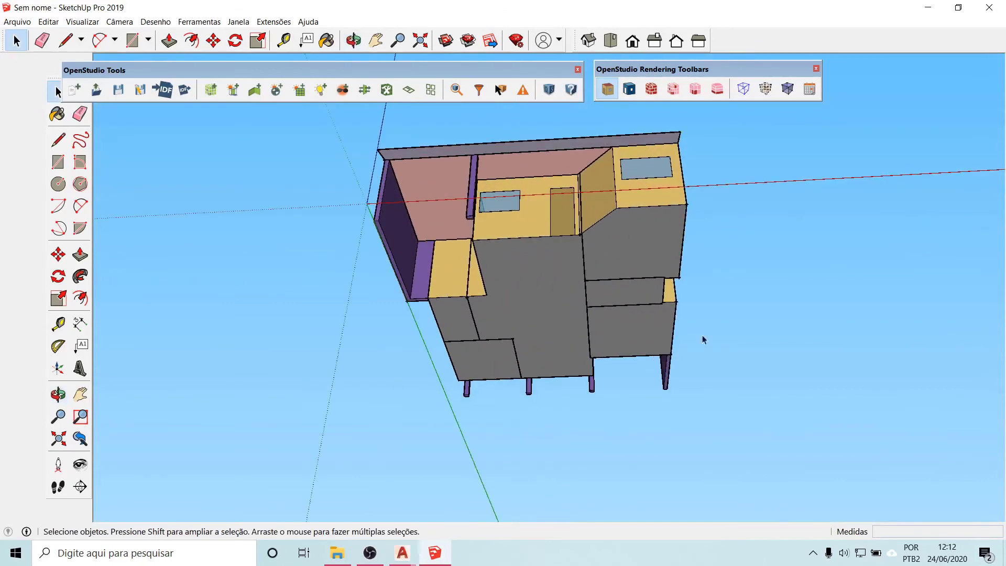
{"action": "middle_click_drag", "start_coordinate": [503, 231], "coordinate": [649, 479]}
{"action": "middle_click_drag", "start_coordinate": [355, 334], "coordinate": [934, 271]}
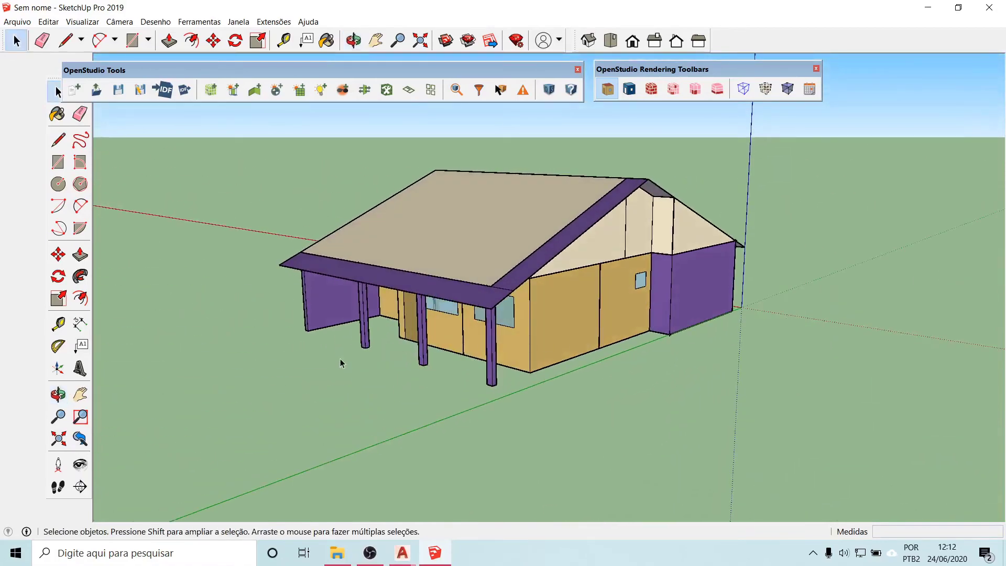
{"action": "mouse_move", "coordinate": [340, 363]}
{"action": "middle_mouse_down"}
{"action": "mouse_move", "coordinate": [533, 364]}
{"action": "mouse_move", "coordinate": [678, 342]}
{"action": "mouse_move", "coordinate": [619, 157]}
{"action": "mouse_move", "coordinate": [583, 2]}
{"action": "mouse_move", "coordinate": [562, 153]}
{"action": "mouse_move", "coordinate": [317, 347]}
{"action": "middle_mouse_up"}
- Select the roof space, examine the gable walls, roof slopes and floor from inside the attic, and clear the selection
{"action": "left_click", "coordinate": [521, 196]}
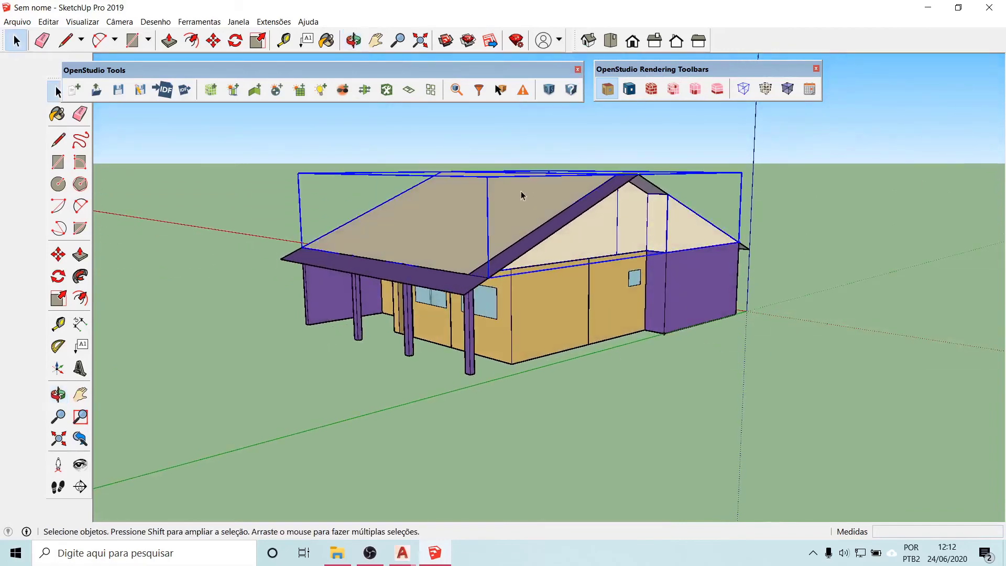
{"action": "scroll", "coordinate": [511, 218], "scroll_direction": "up", "scroll_amount": 5}
{"action": "scroll", "coordinate": [710, 283], "scroll_direction": "up", "scroll_amount": 10}
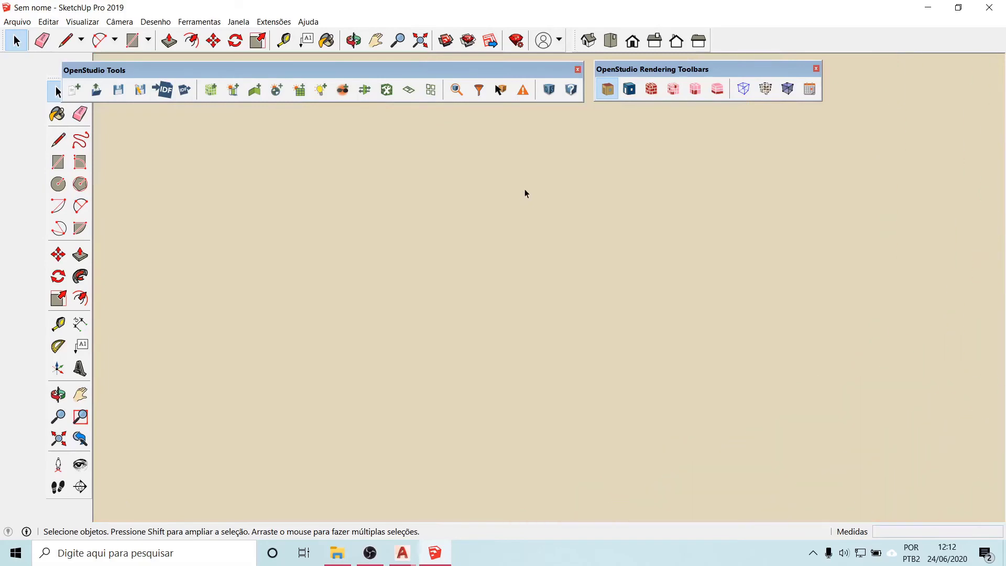
{"action": "scroll", "coordinate": [524, 194], "scroll_direction": "down", "scroll_amount": 5}
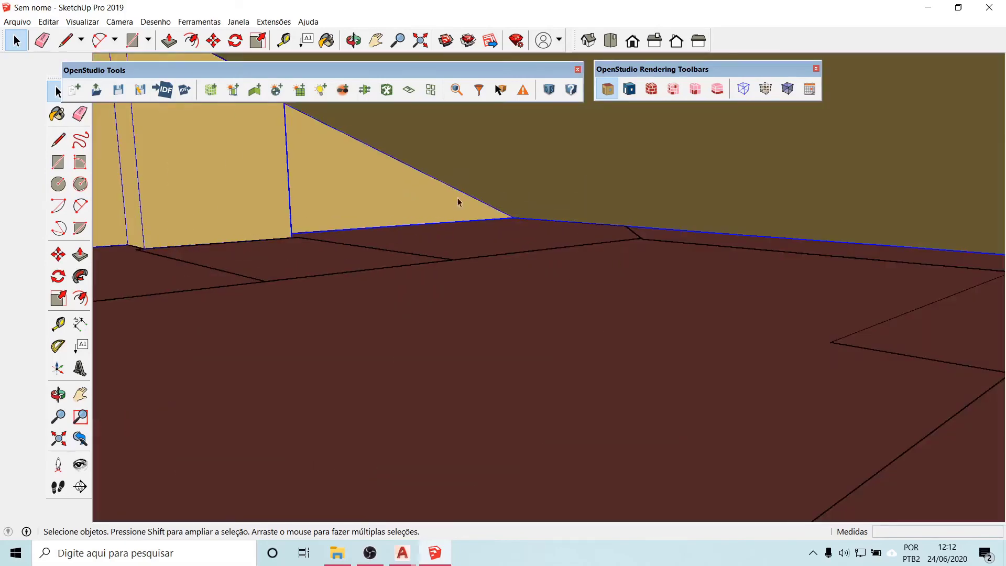
{"action": "scroll", "coordinate": [294, 224], "scroll_direction": "up", "scroll_amount": 2}
{"action": "middle_click_drag", "start_coordinate": [535, 265], "coordinate": [473, 288]}
{"action": "scroll", "coordinate": [440, 276], "scroll_direction": "down", "scroll_amount": 3}
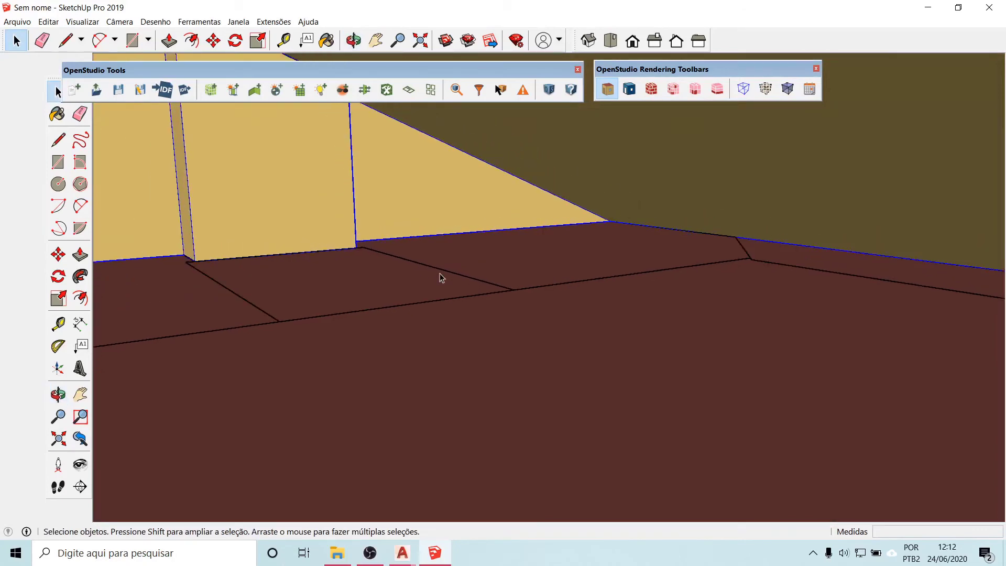
{"action": "scroll", "coordinate": [227, 205], "scroll_direction": "up", "scroll_amount": 4}
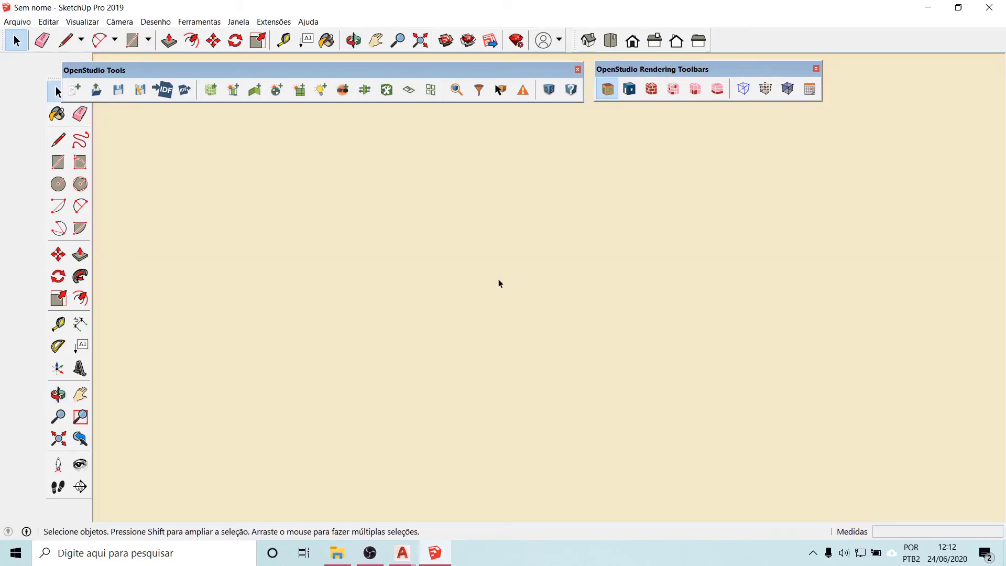
{"action": "scroll", "coordinate": [604, 322], "scroll_direction": "down", "scroll_amount": 8}
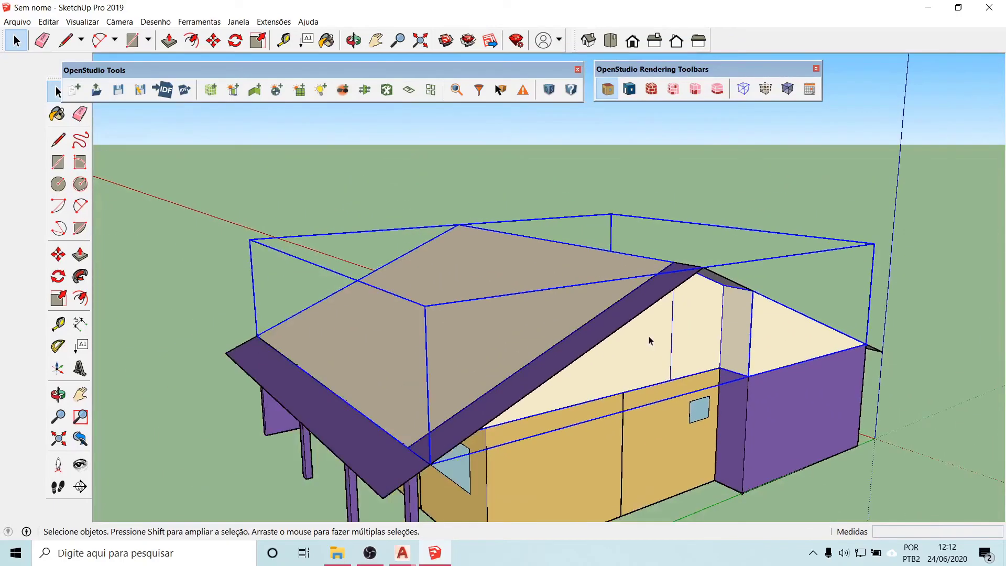
{"action": "scroll", "coordinate": [650, 341], "scroll_direction": "down", "scroll_amount": 2}
{"action": "left_click", "coordinate": [196, 394]}
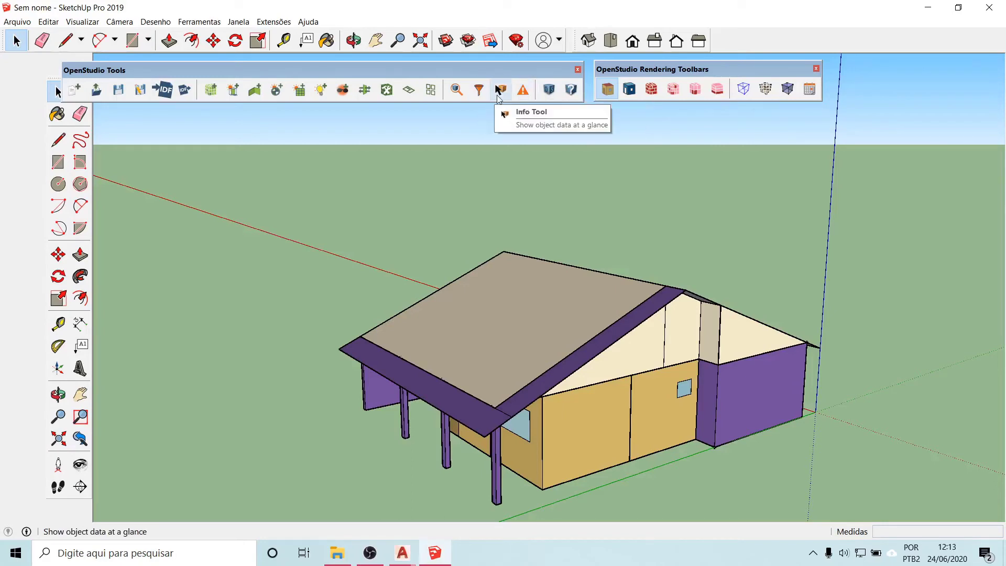
- Use the OpenStudio Info Tool to inspect the surface data at the large roof slope above the veranda
{"action": "left_click", "coordinate": [273, 21]}
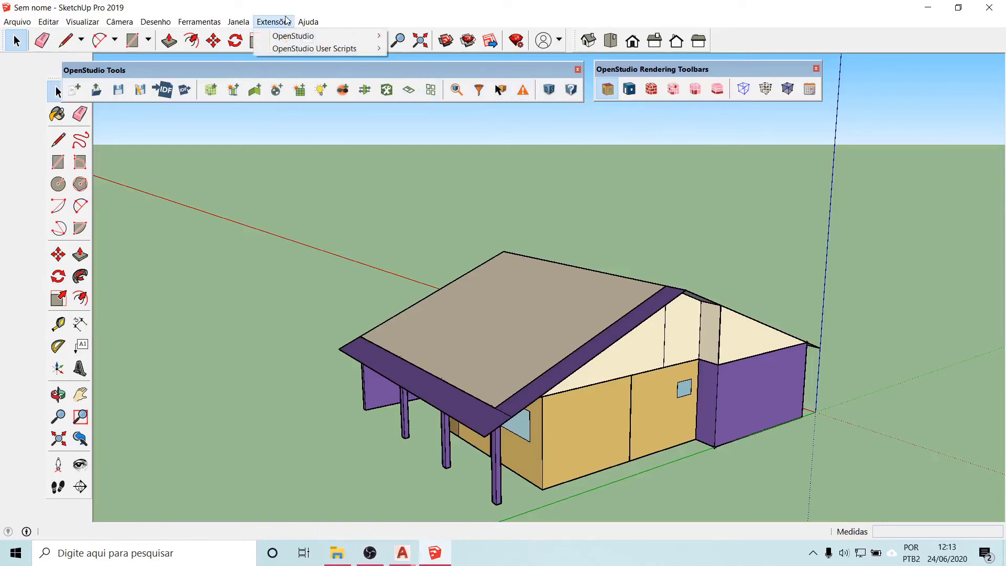
{"action": "mouse_move", "coordinate": [296, 35]}
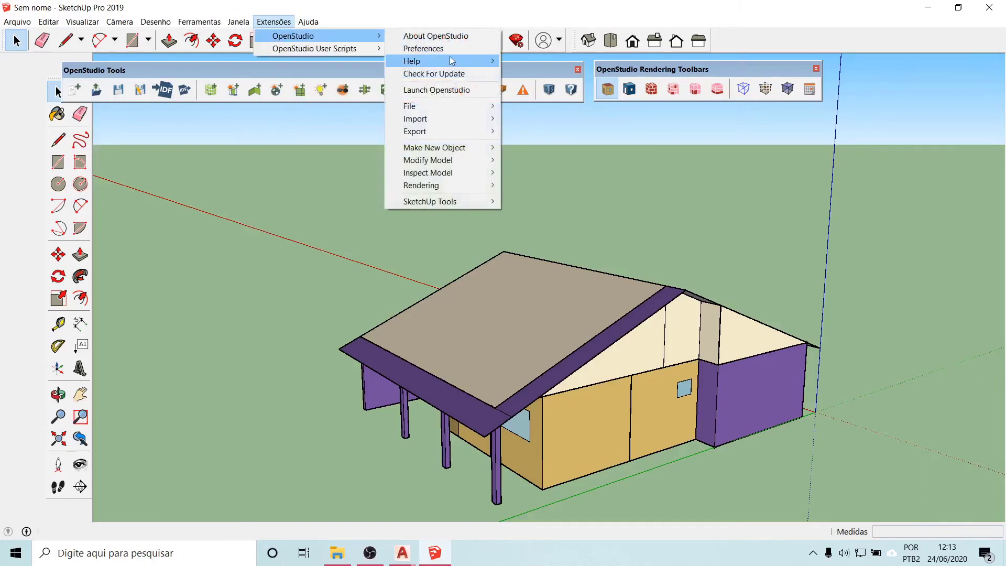
{"action": "mouse_move", "coordinate": [452, 61]}
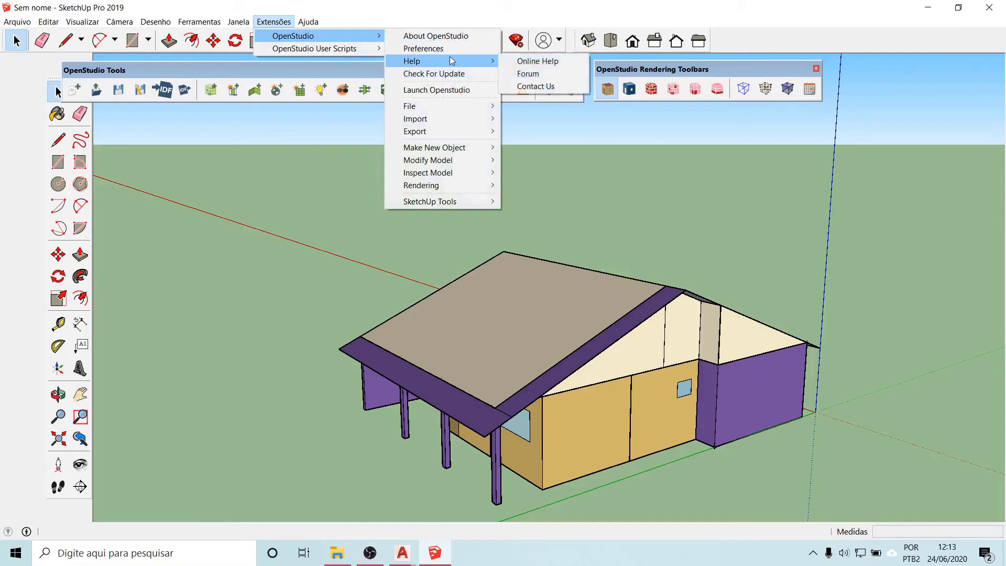
{"action": "mouse_move", "coordinate": [454, 201]}
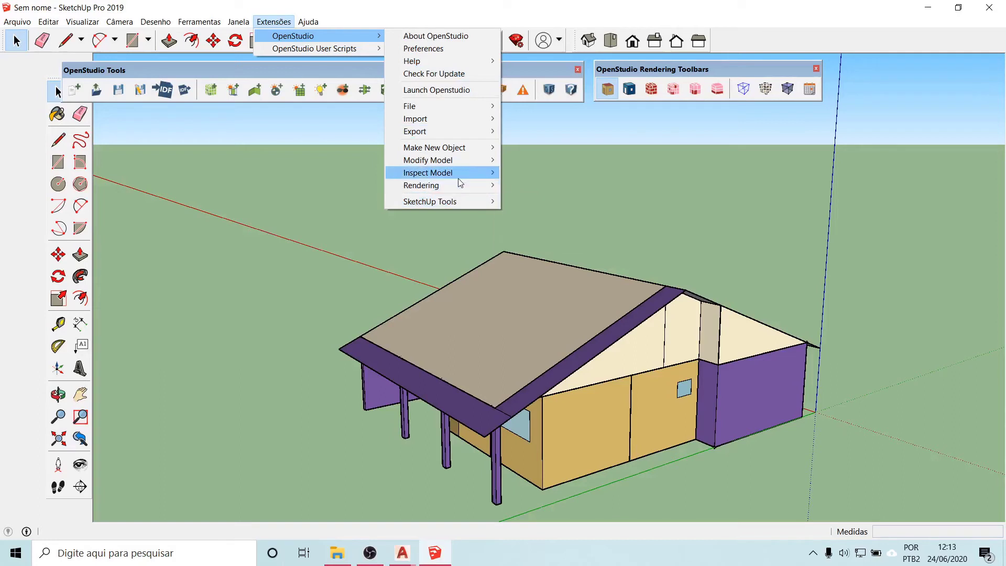
{"action": "mouse_move", "coordinate": [464, 185]}
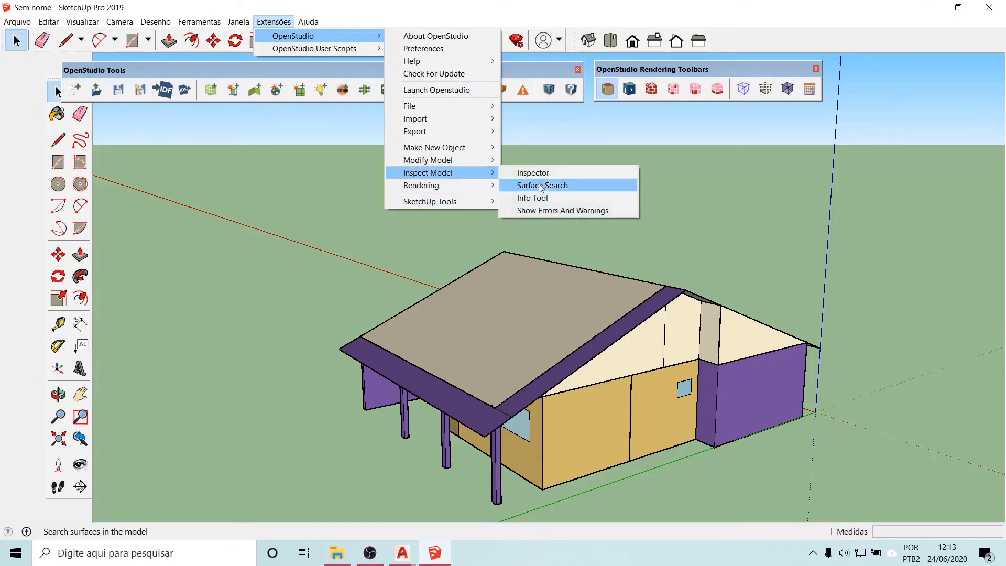
{"action": "left_click", "coordinate": [548, 199]}
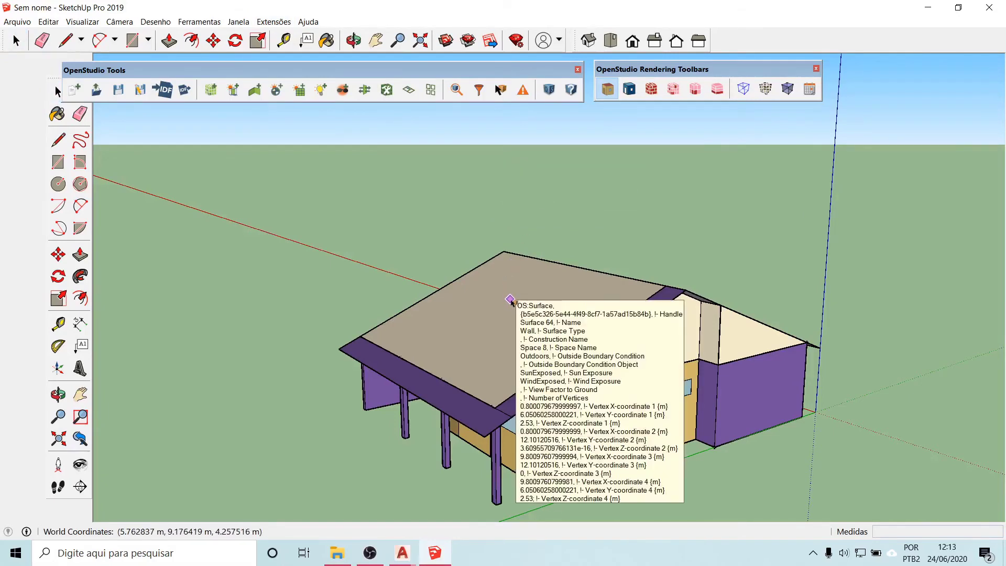
{"action": "mouse_move", "coordinate": [511, 298]}
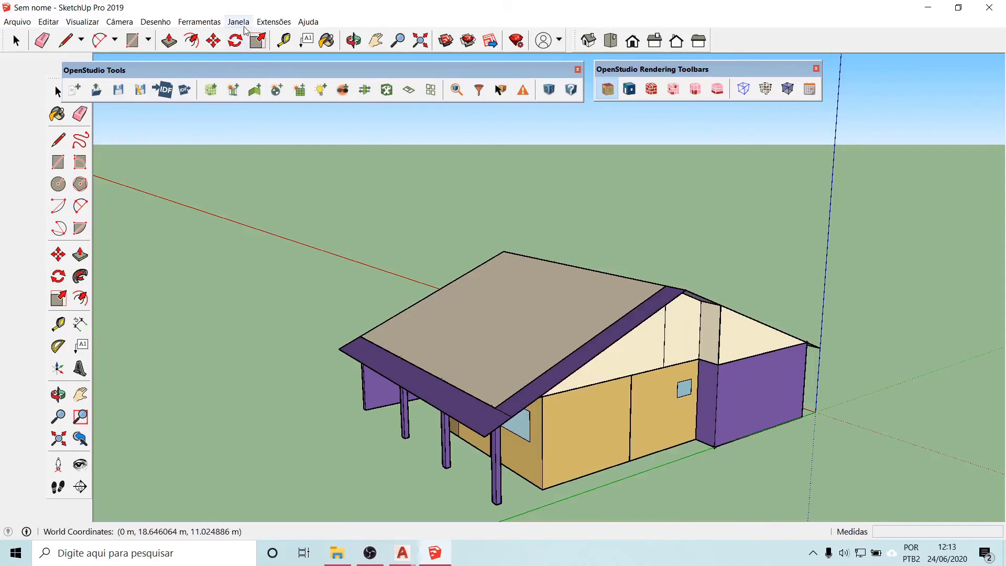
- Set the unit system to SI in the OpenStudio plugin preferences
{"action": "left_click", "coordinate": [269, 23]}
{"action": "mouse_move", "coordinate": [288, 35]}
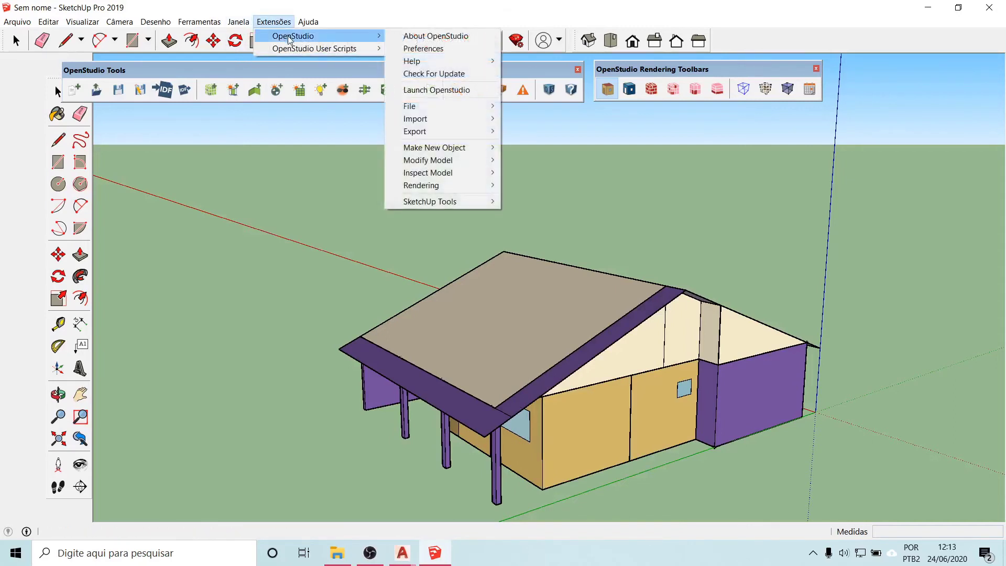
{"action": "left_click", "coordinate": [457, 49]}
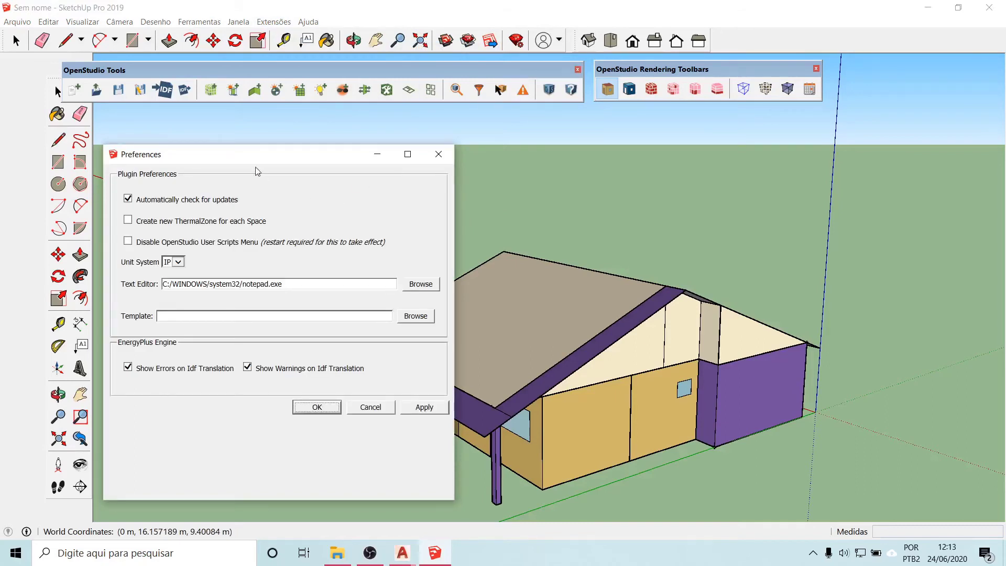
{"action": "left_click_drag", "start_coordinate": [256, 160], "coordinate": [264, 123]}
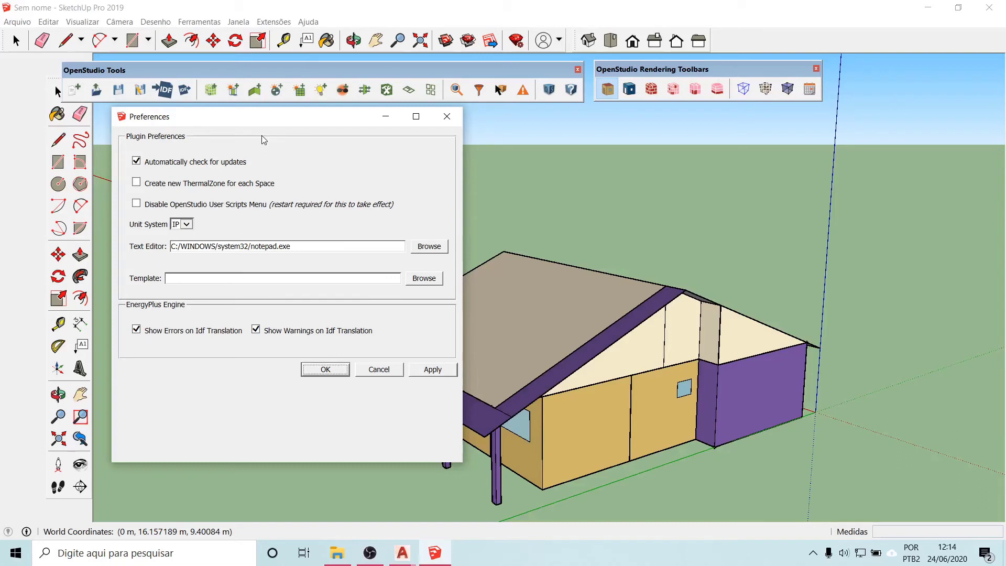
{"action": "left_click", "coordinate": [186, 226]}
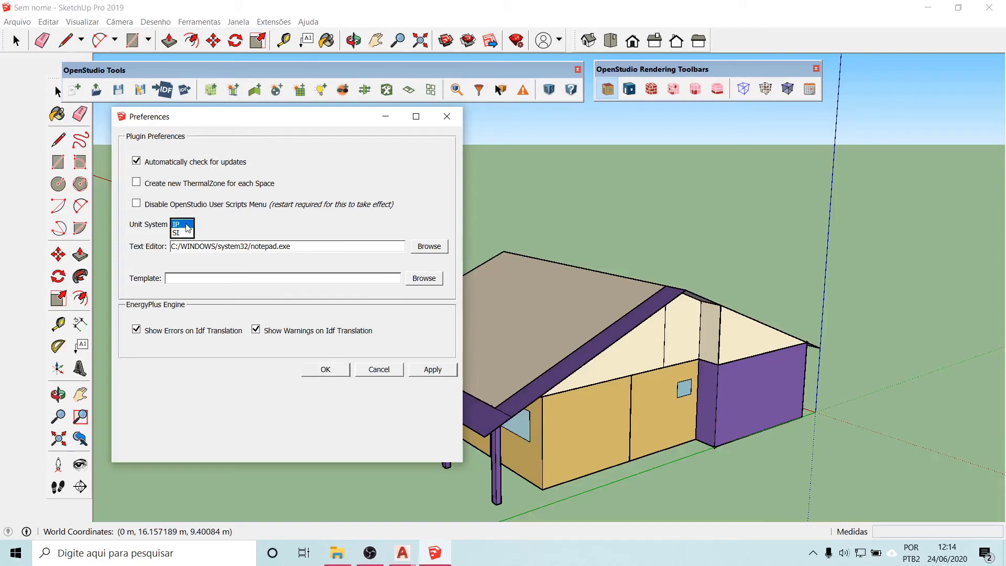
{"action": "left_click", "coordinate": [187, 225]}
{"action": "left_click", "coordinate": [187, 226]}
{"action": "left_click", "coordinate": [180, 237]}
{"action": "left_click", "coordinate": [329, 368]}
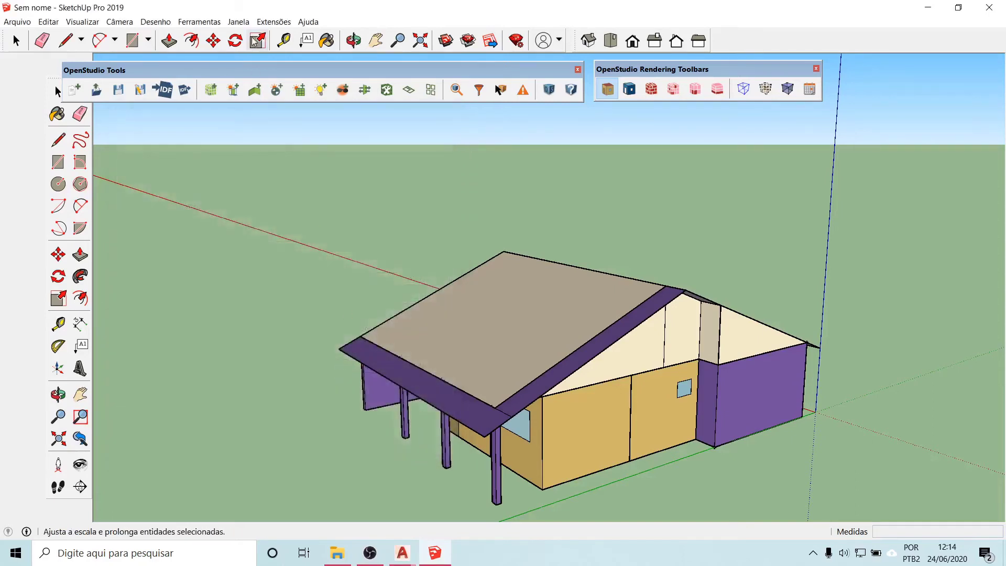
{"action": "left_click", "coordinate": [273, 21]}
{"action": "mouse_move", "coordinate": [287, 37]}
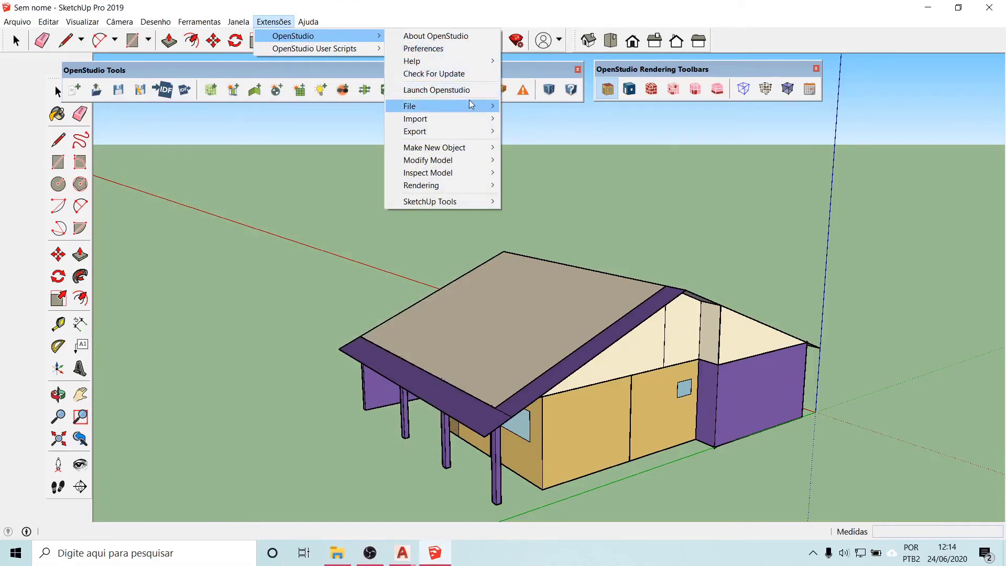
{"action": "mouse_move", "coordinate": [471, 102]}
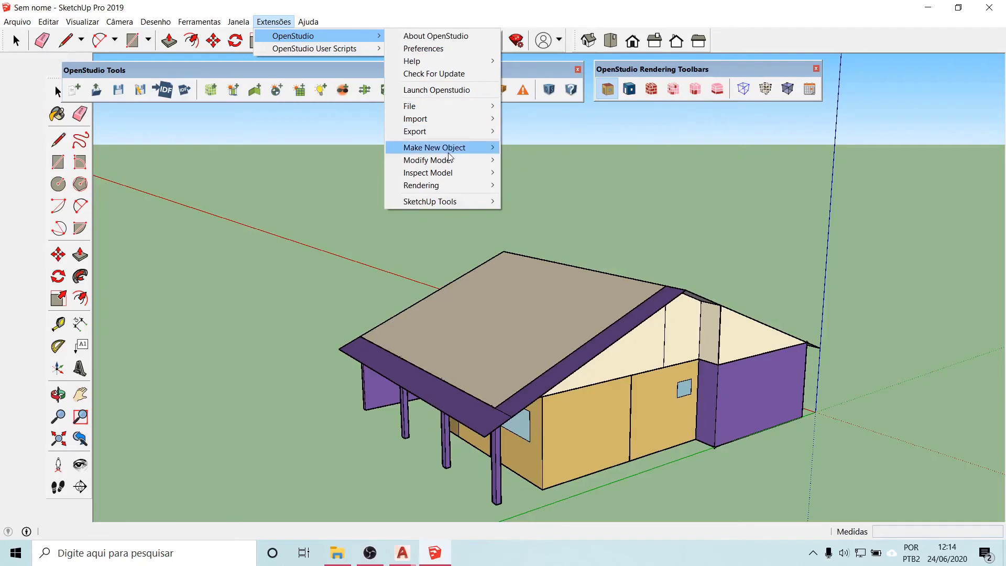
{"action": "mouse_move", "coordinate": [449, 154]}
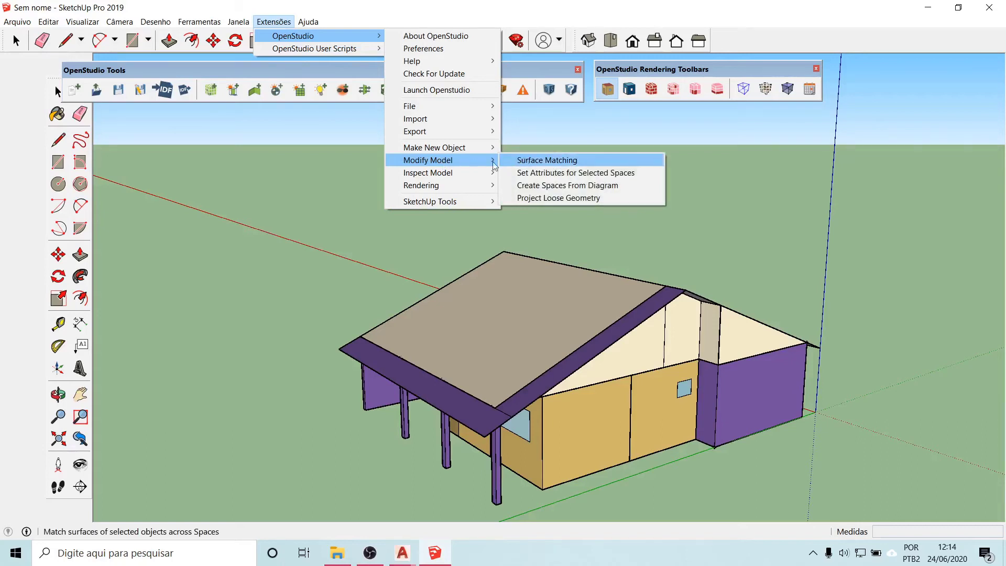
{"action": "left_click", "coordinate": [180, 250]}
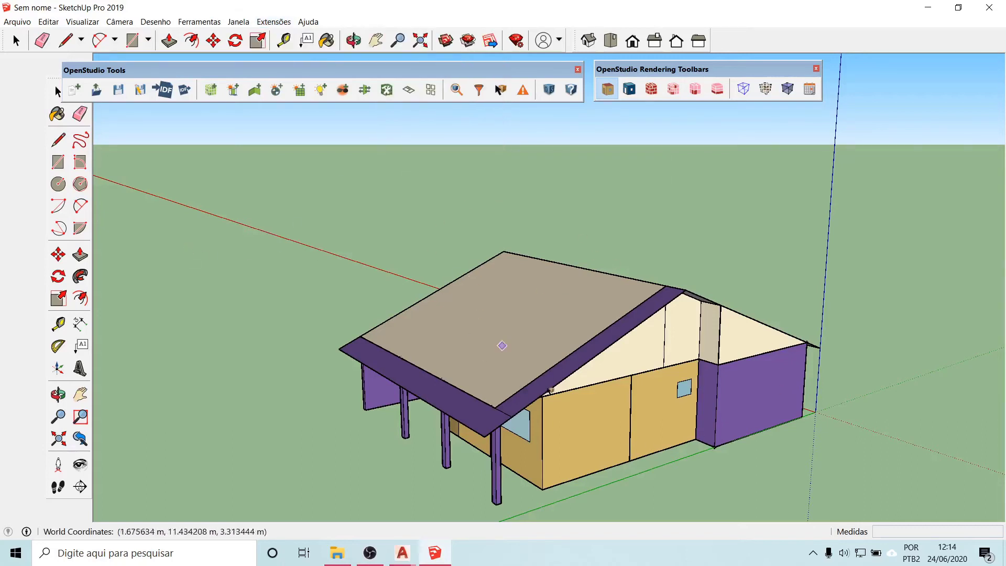
{"action": "mouse_move", "coordinate": [735, 356]}
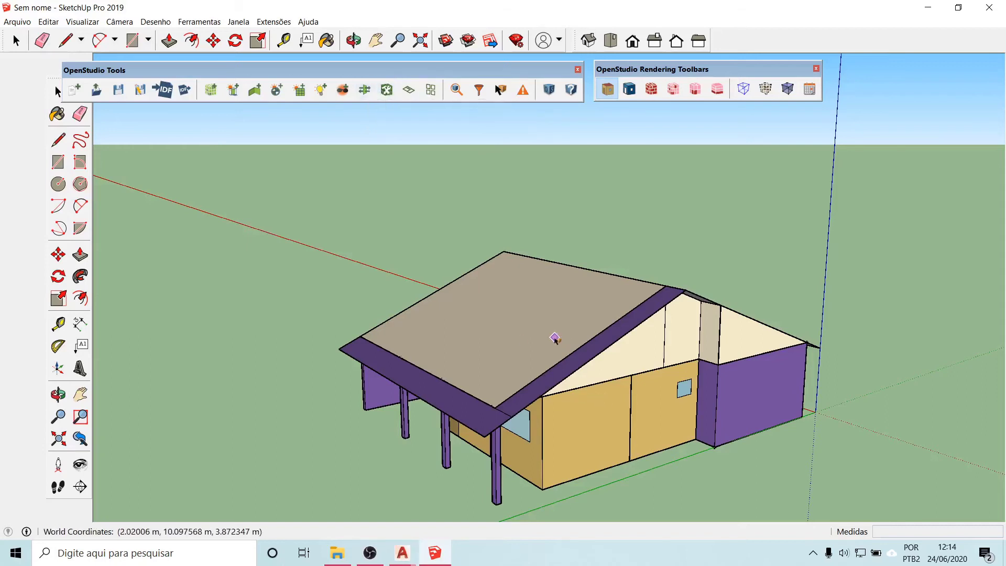
- Open the space attributes for the selected roof space and review the available space types without choosing one
{"action": "key", "text": "space"}
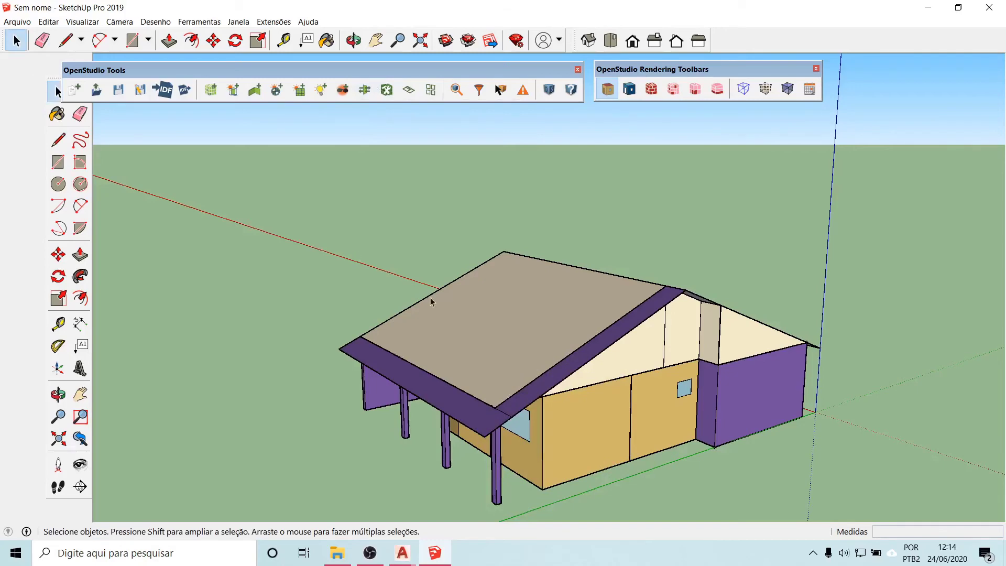
{"action": "left_click", "coordinate": [488, 321]}
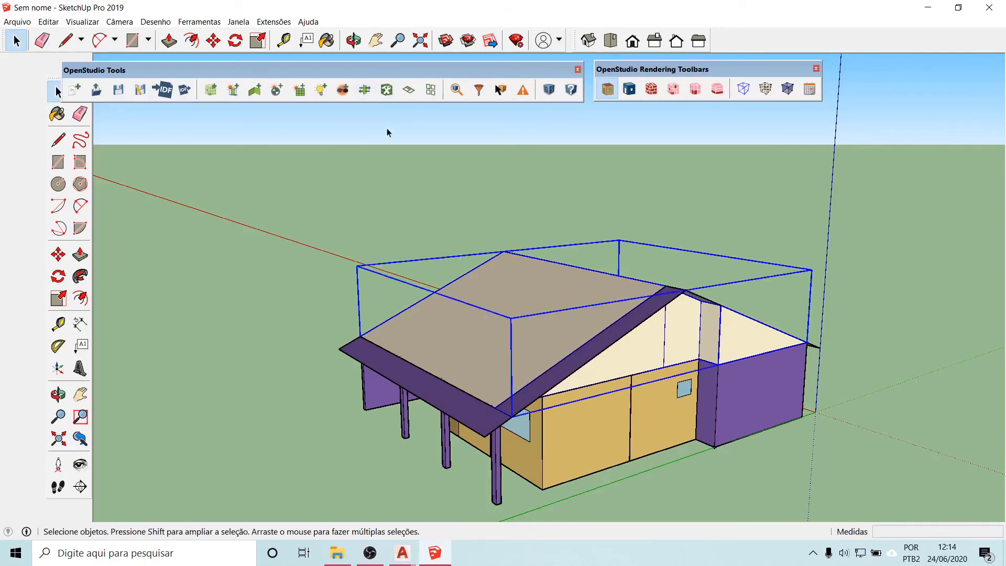
{"action": "left_click", "coordinate": [387, 90]}
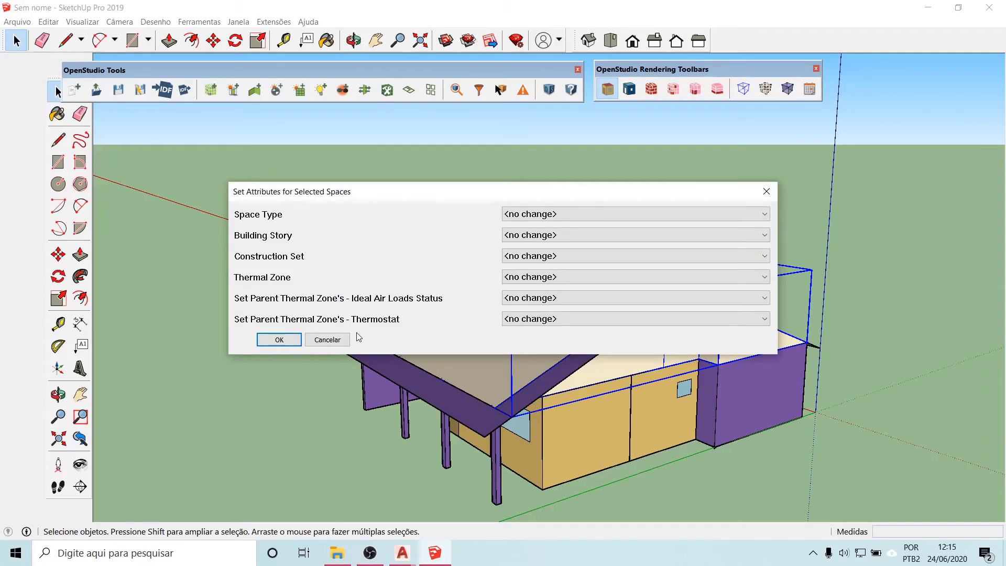
{"action": "left_click", "coordinate": [576, 215]}
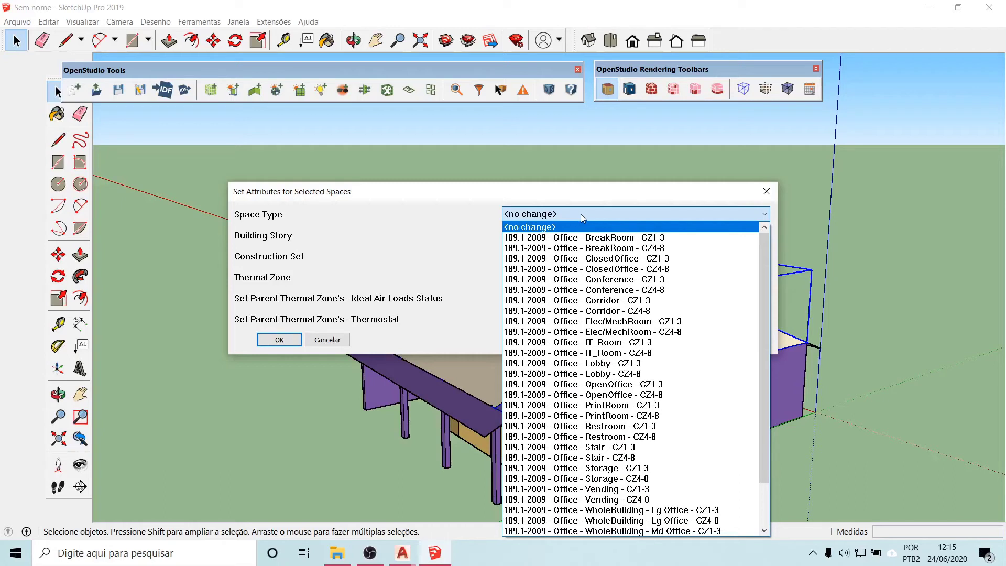
{"action": "scroll", "coordinate": [571, 270], "scroll_direction": "down", "scroll_amount": 2}
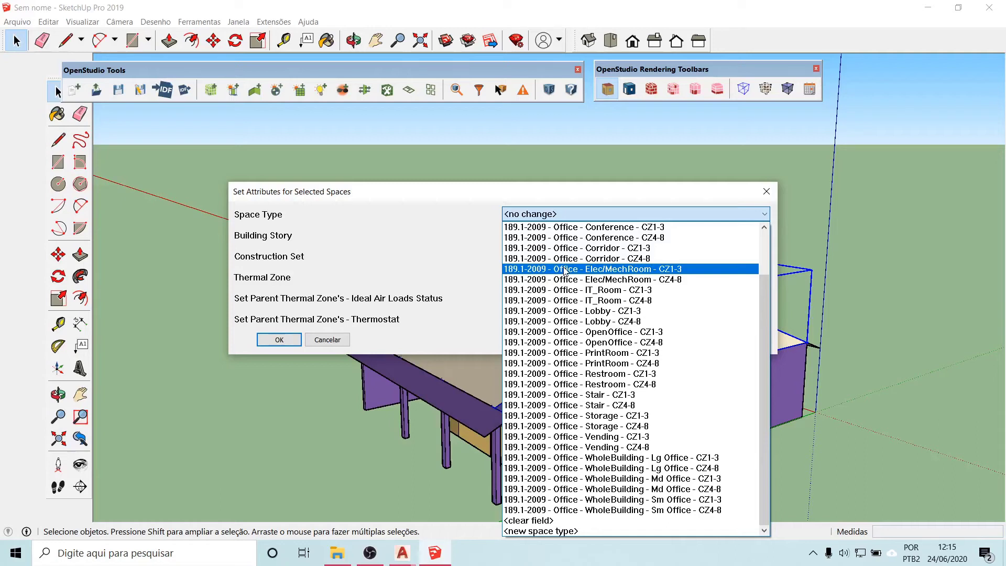
{"action": "scroll", "coordinate": [580, 276], "scroll_direction": "up", "scroll_amount": 2}
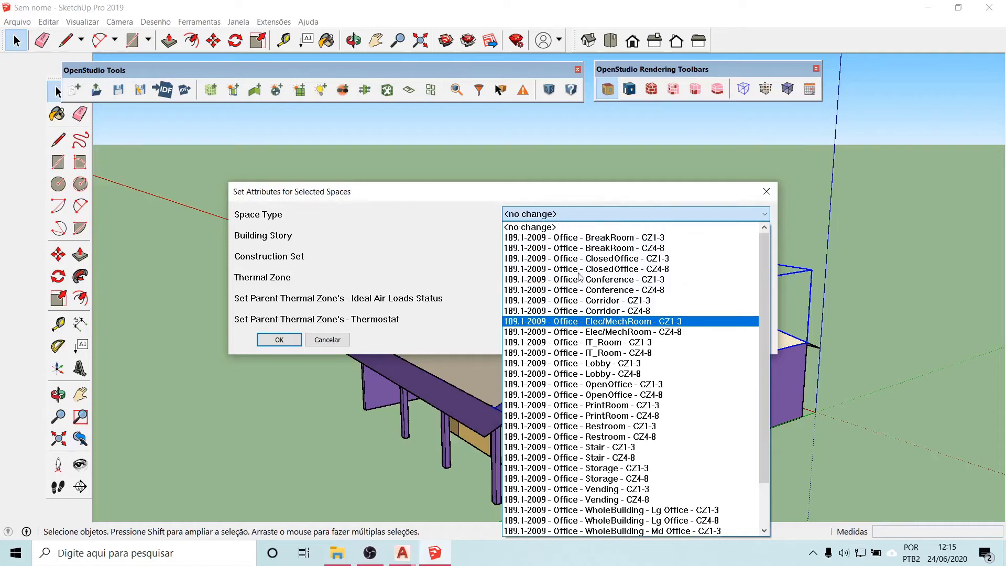
{"action": "left_click", "coordinate": [392, 228]}
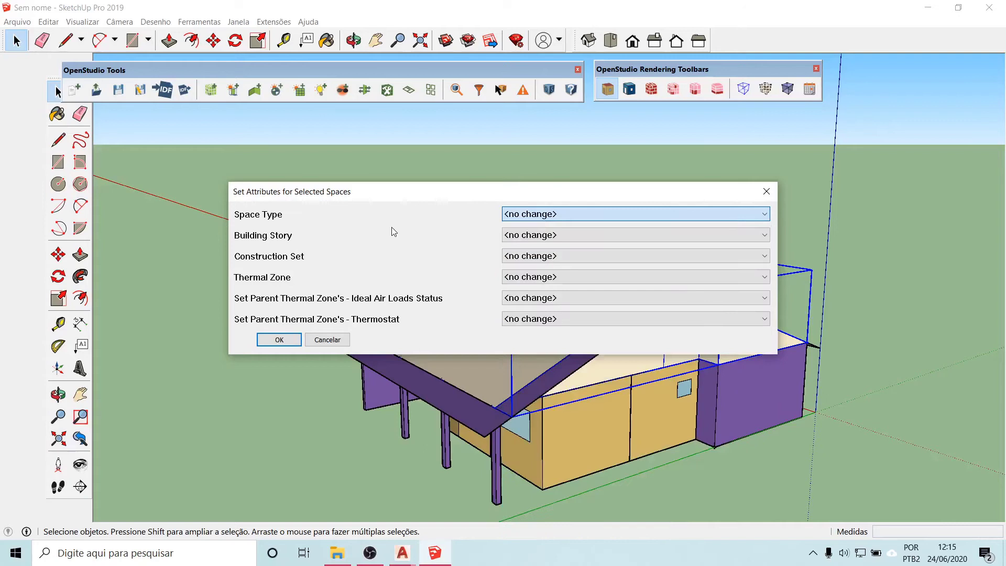
- Review the building story, construction set and thermal zone options for the roof space, leaving all attributes at no change
{"action": "left_click", "coordinate": [565, 236]}
{"action": "left_click", "coordinate": [565, 237]}
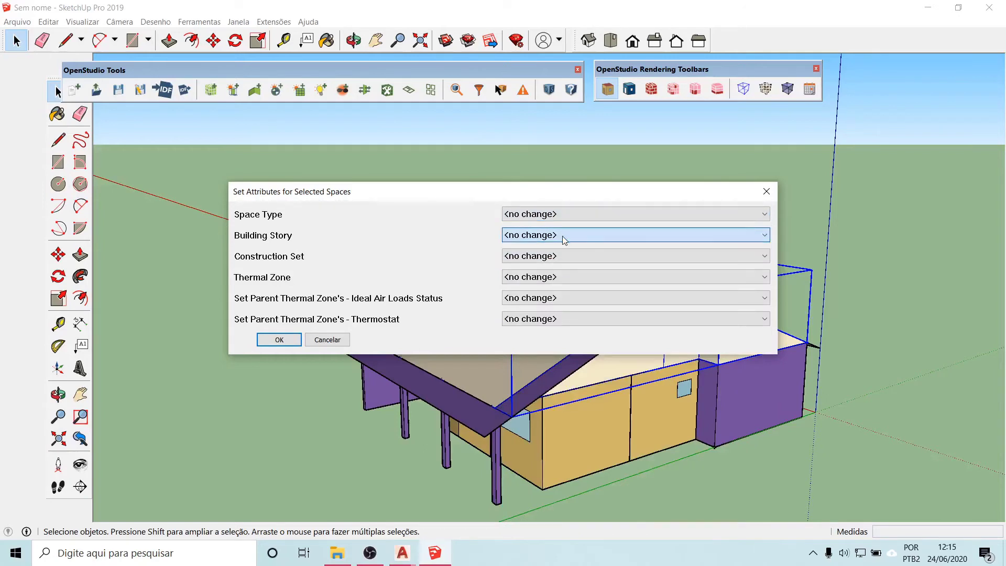
{"action": "left_click", "coordinate": [542, 257]}
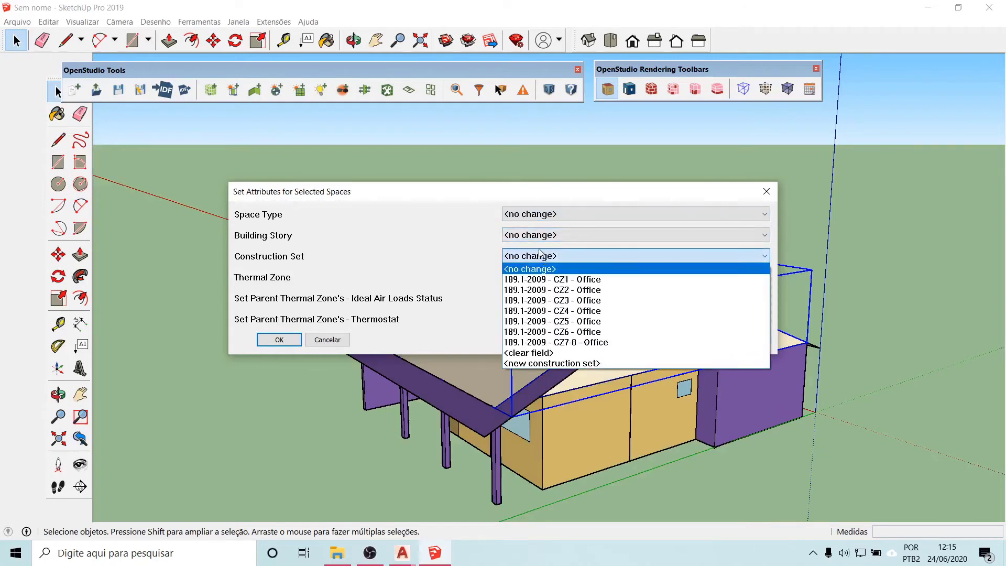
{"action": "left_click", "coordinate": [383, 279]}
{"action": "left_click", "coordinate": [562, 276]}
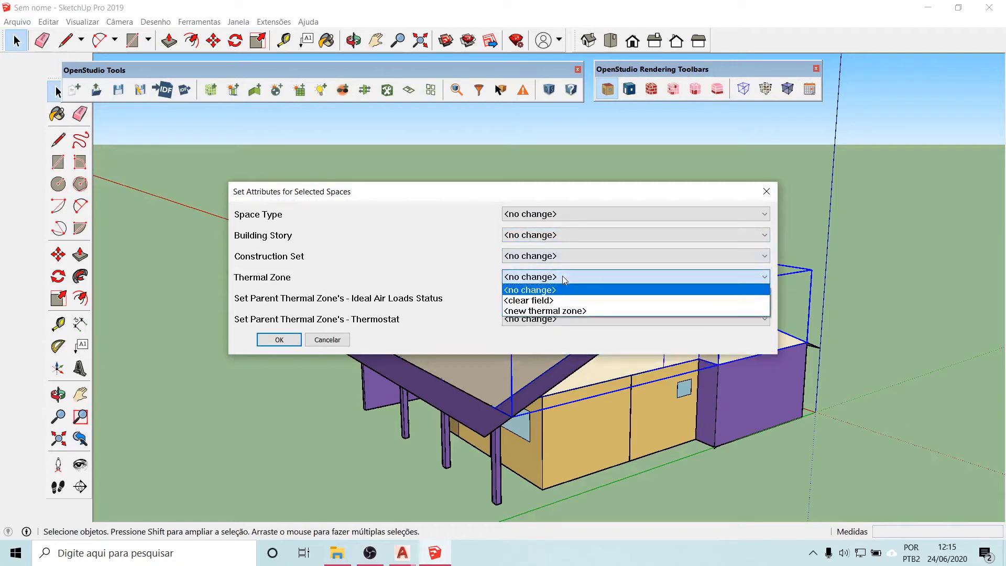
{"action": "left_click", "coordinate": [452, 332]}
{"action": "left_click", "coordinate": [280, 340]}
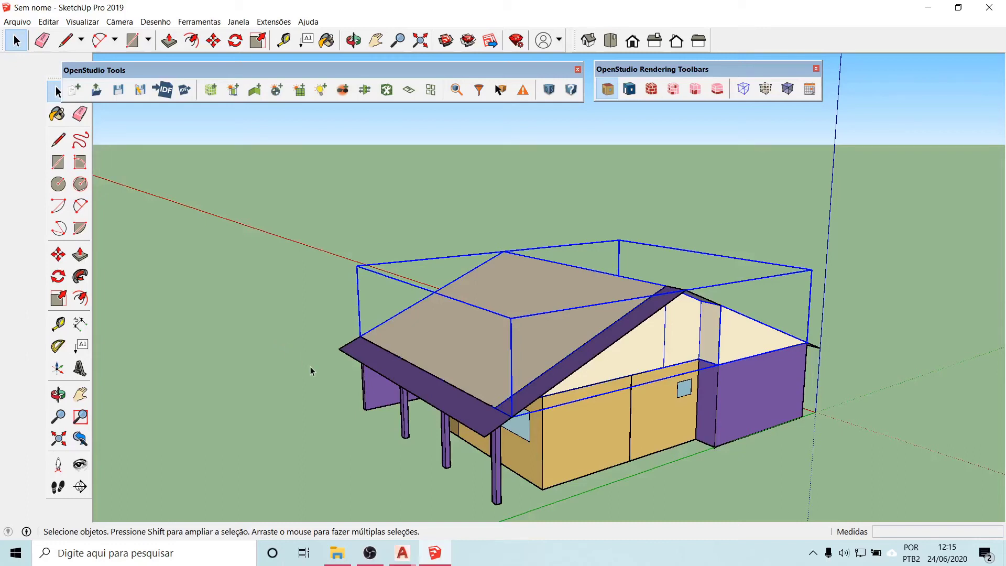
- Open the roof space and check the OpenStudio surface type assigned to the large slope above the veranda
{"action": "double_click", "coordinate": [421, 342]}
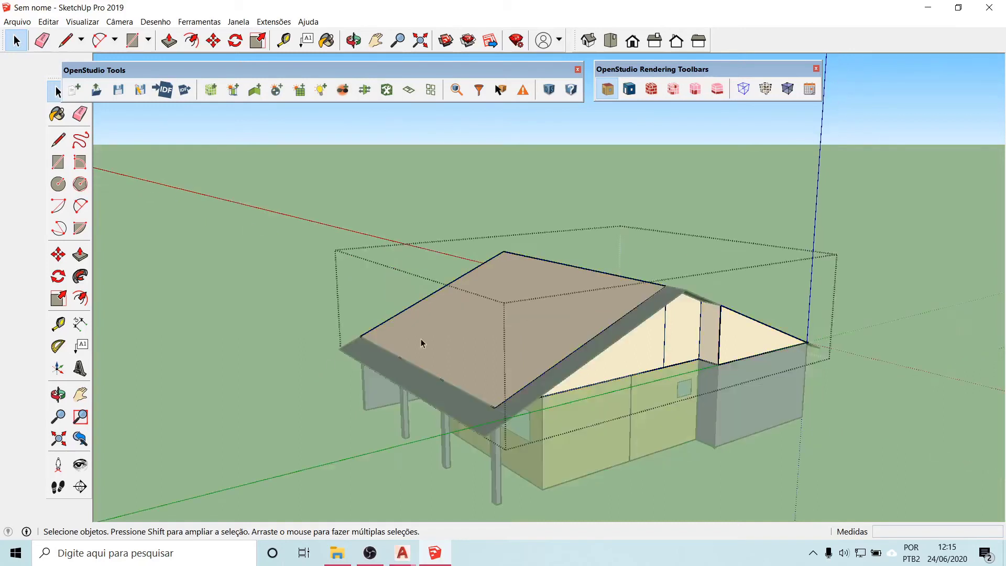
{"action": "right_click", "coordinate": [429, 346]}
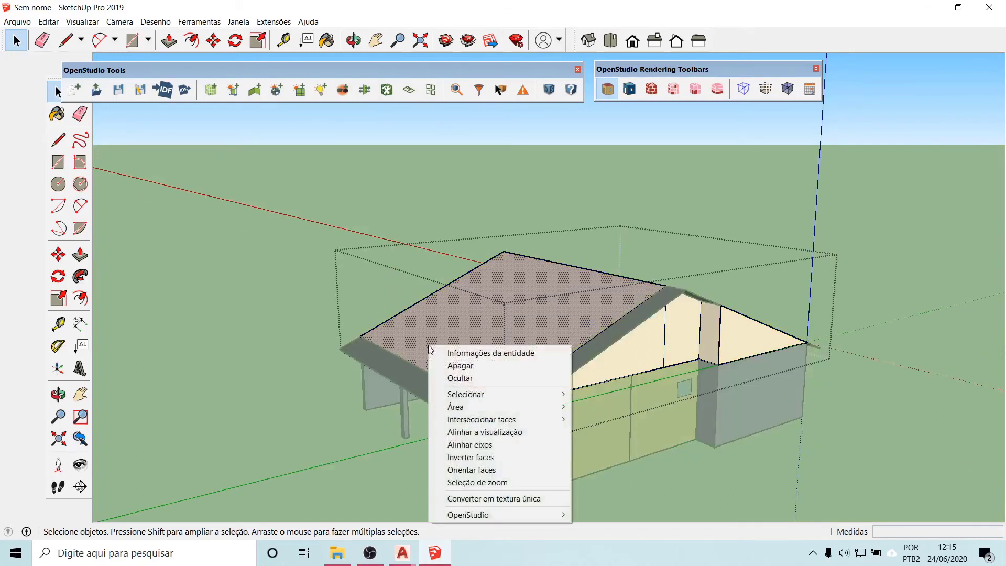
{"action": "mouse_move", "coordinate": [487, 518]}
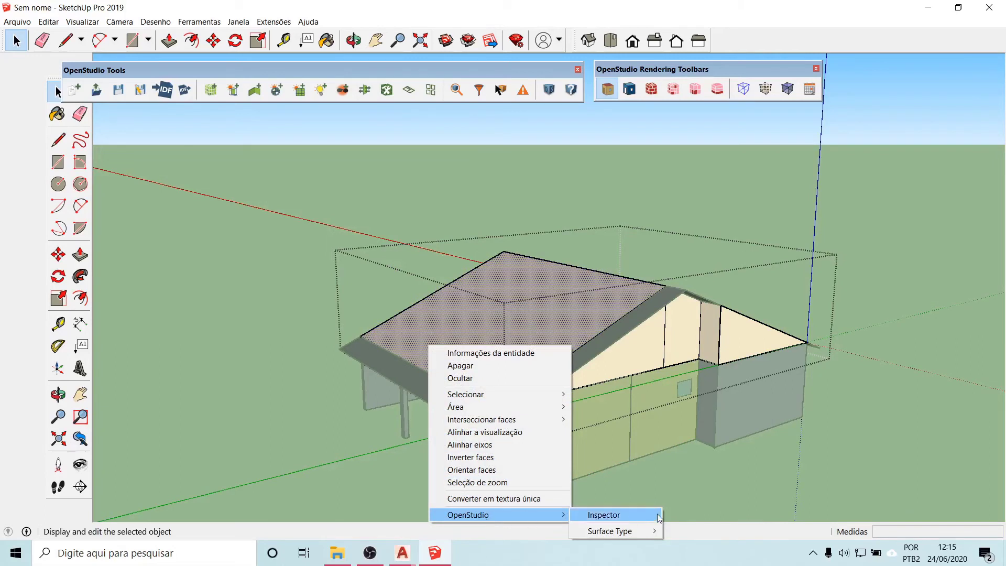
{"action": "mouse_move", "coordinate": [657, 532]}
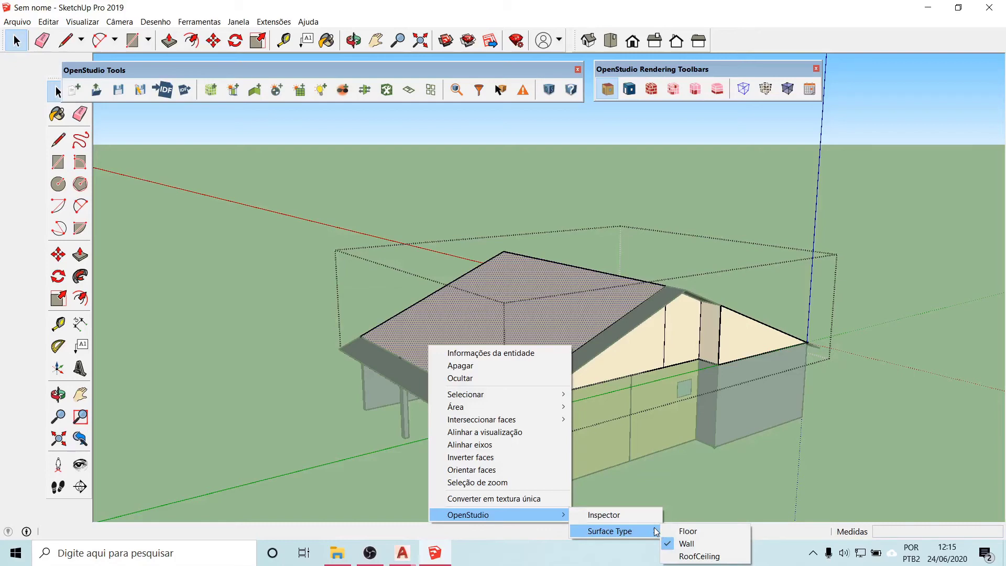
{"action": "left_click", "coordinate": [224, 325]}
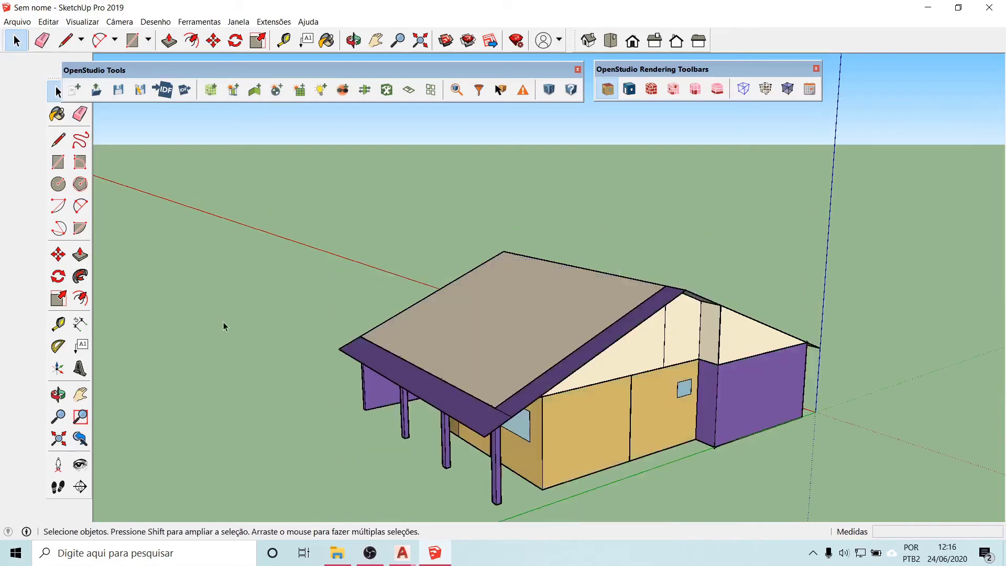
- Open the roof space for editing and set the surface type of the large slope above the veranda to RoofCeiling
{"action": "scroll", "coordinate": [555, 341], "scroll_direction": "up", "scroll_amount": 2}
{"action": "middle_click_drag", "start_coordinate": [464, 378], "coordinate": [678, 268]}
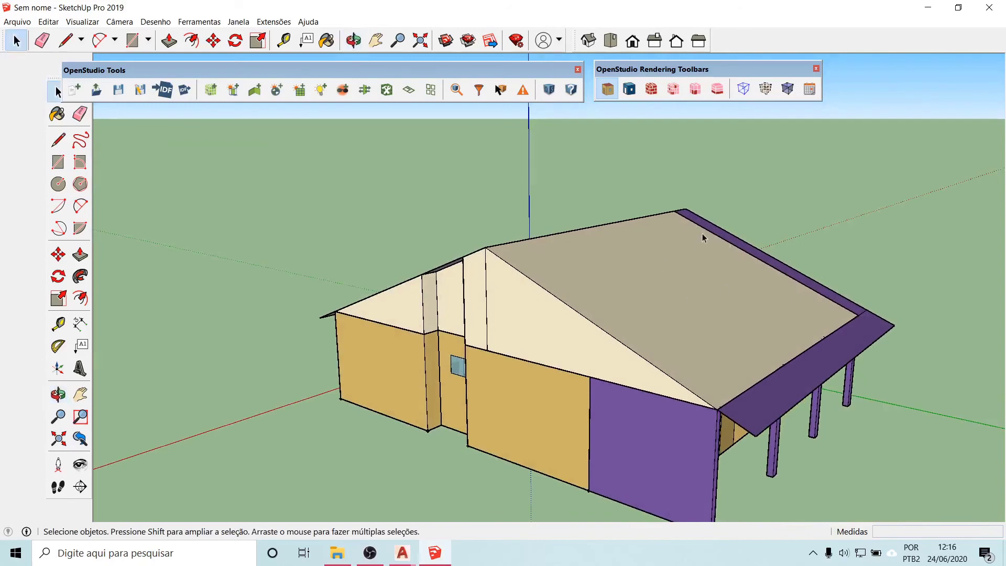
{"action": "double_click", "coordinate": [574, 285]}
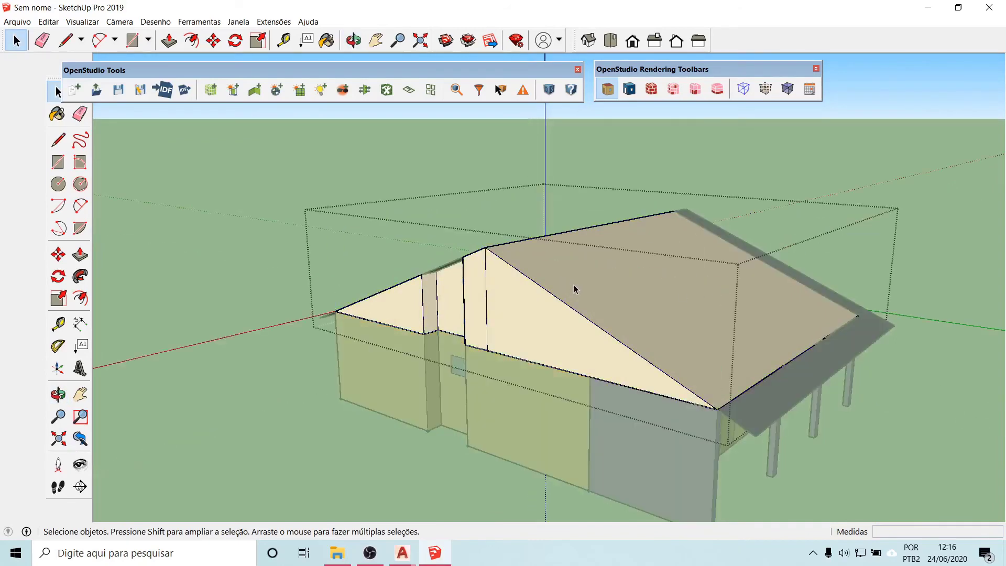
{"action": "right_click", "coordinate": [574, 284]}
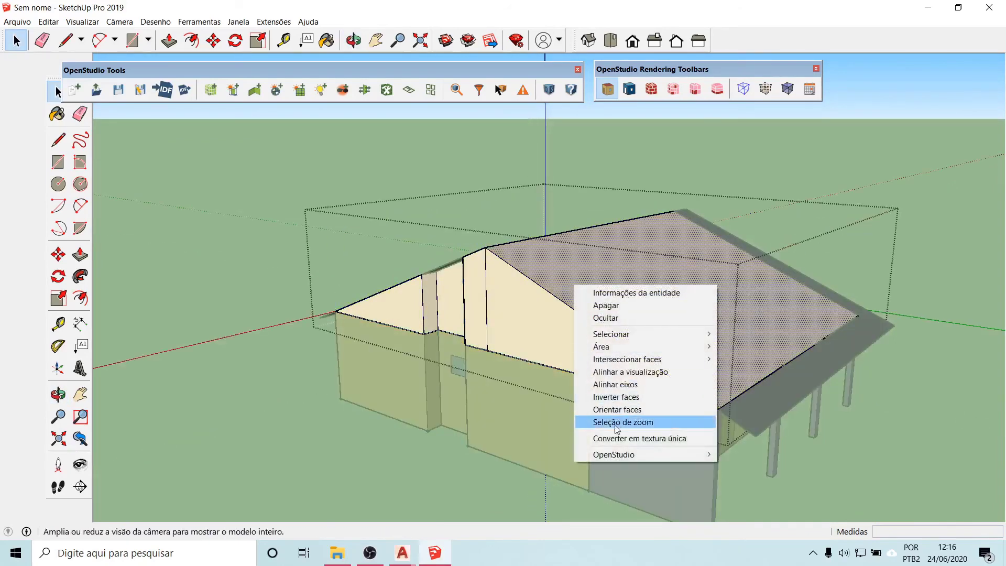
{"action": "mouse_move", "coordinate": [610, 455]}
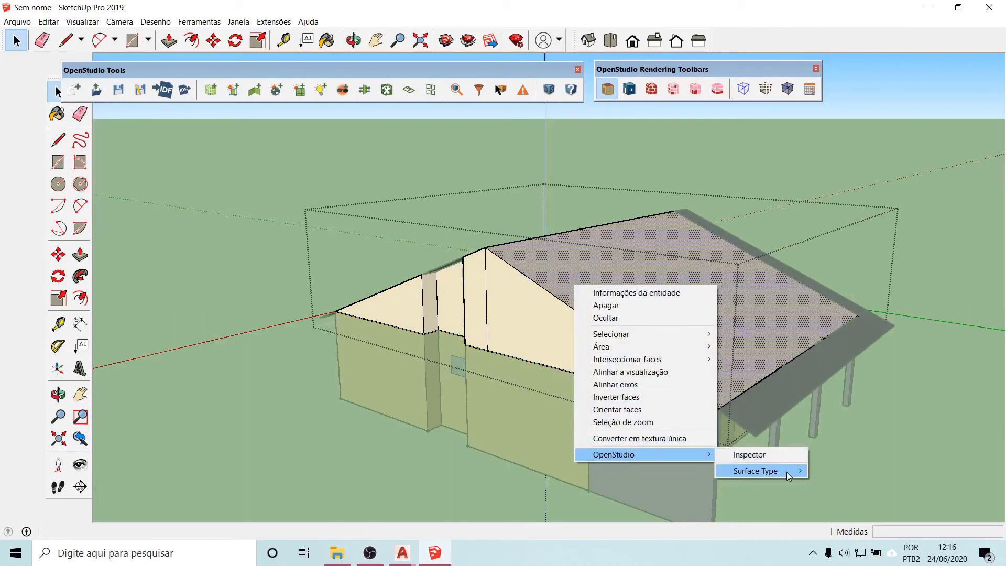
{"action": "mouse_move", "coordinate": [790, 474]}
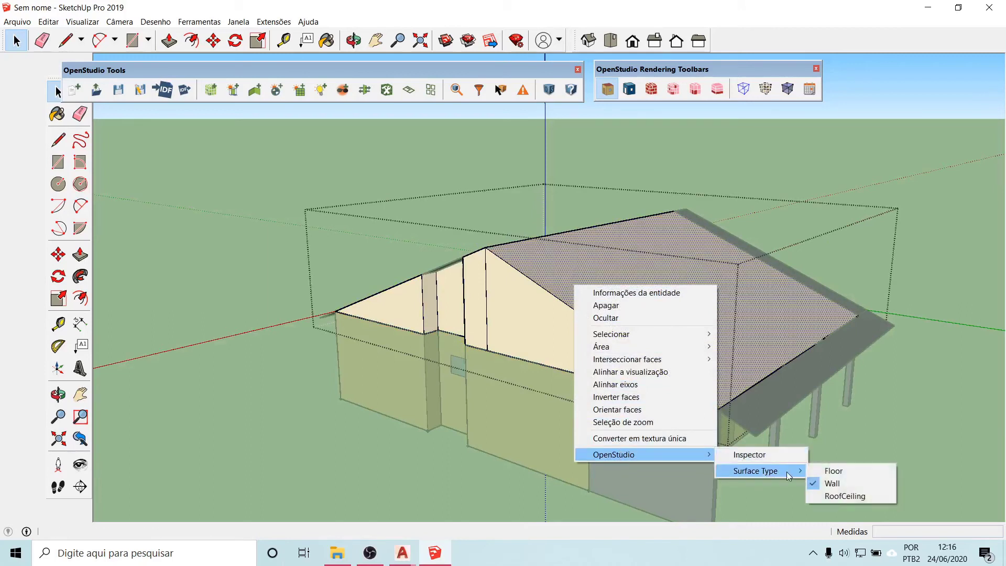
{"action": "left_click", "coordinate": [837, 497]}
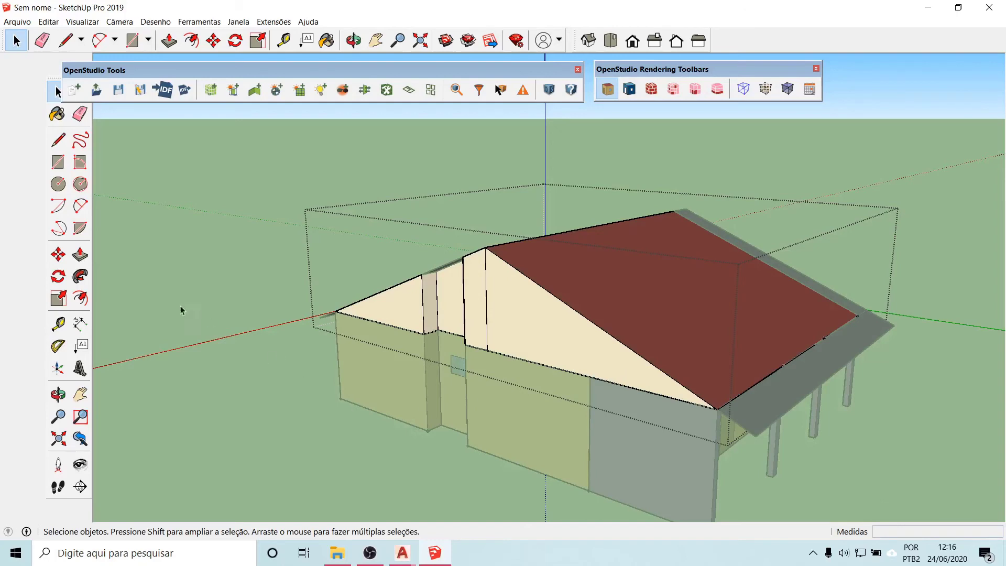
- Set the surface type of the large roof slope on the opposite side of the ridge to RoofCeiling
{"action": "middle_click_drag", "start_coordinate": [205, 334], "coordinate": [703, 416]}
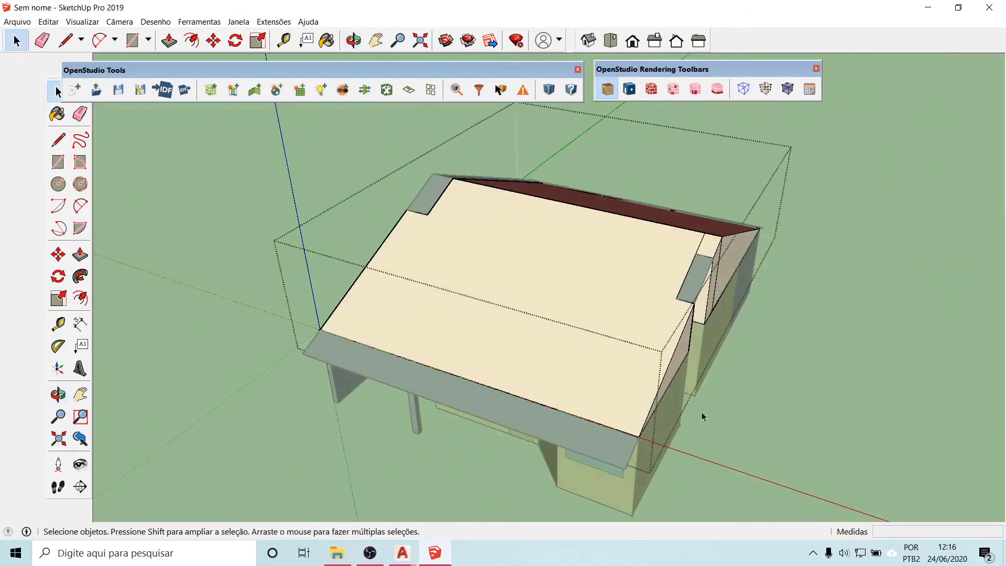
{"action": "left_click", "coordinate": [585, 272]}
{"action": "right_click", "coordinate": [585, 272]}
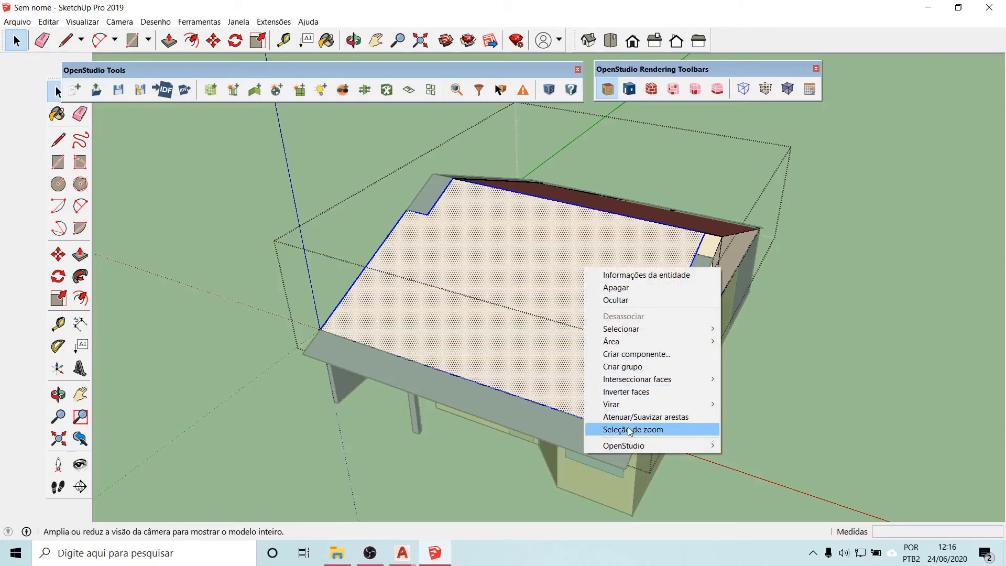
{"action": "mouse_move", "coordinate": [639, 446]}
{"action": "mouse_move", "coordinate": [781, 465]}
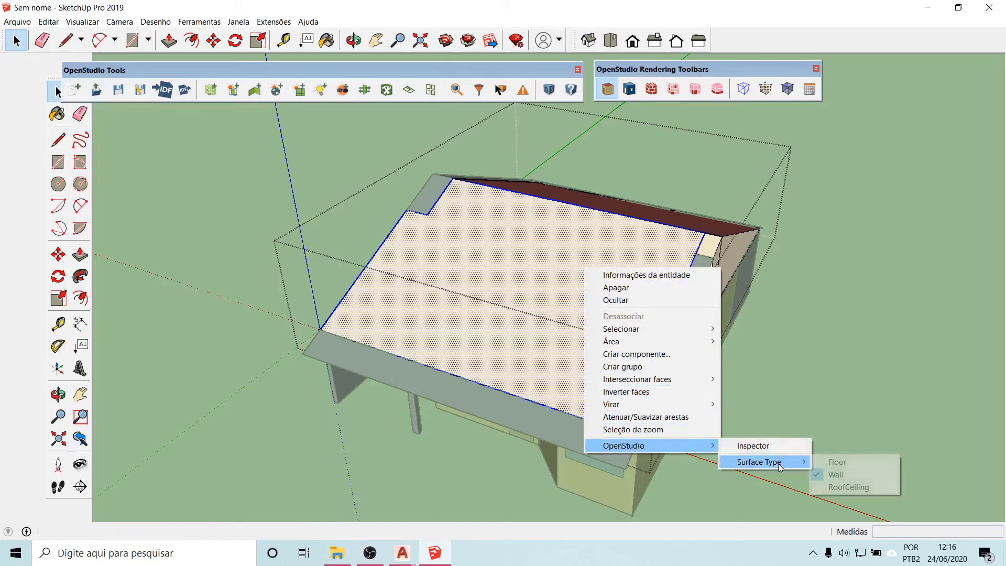
{"action": "left_click", "coordinate": [859, 487]}
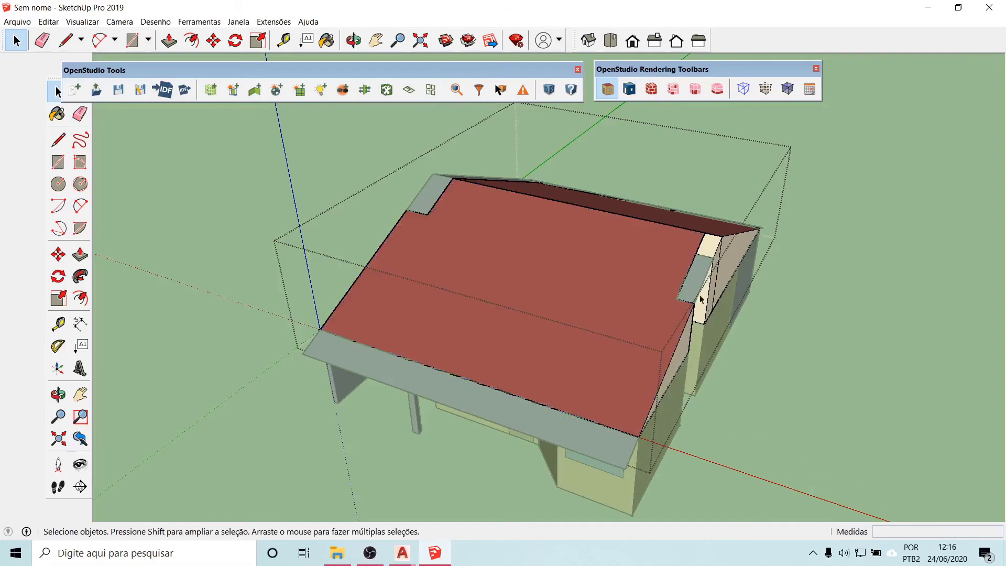
- Select the small roof strip at the ridge end and the adjoining large slope in turn to examine how they are divided
{"action": "scroll", "coordinate": [719, 259], "scroll_direction": "up", "scroll_amount": 8}
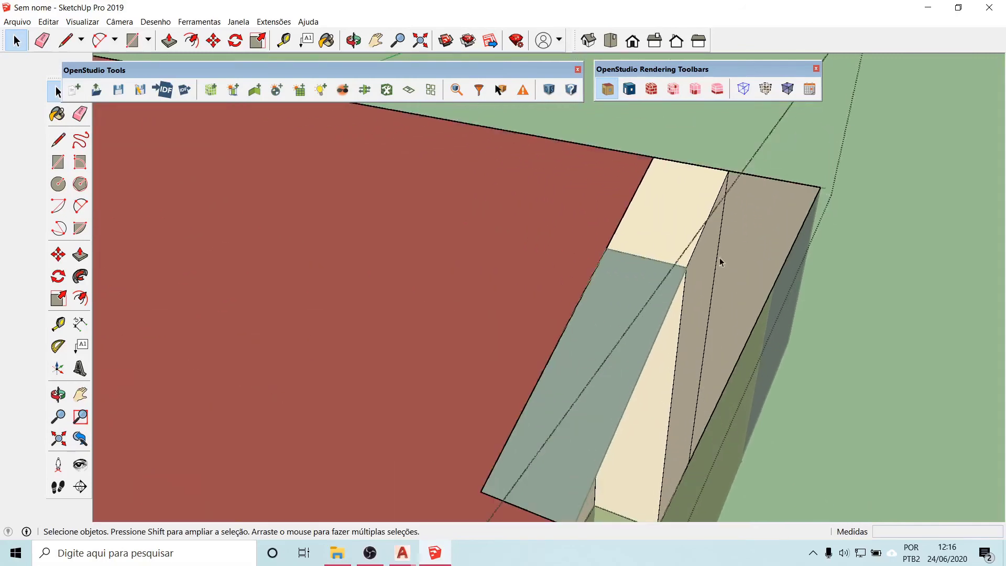
{"action": "left_click", "coordinate": [622, 219]}
{"action": "left_click", "coordinate": [635, 256]}
{"action": "left_click", "coordinate": [678, 226]}
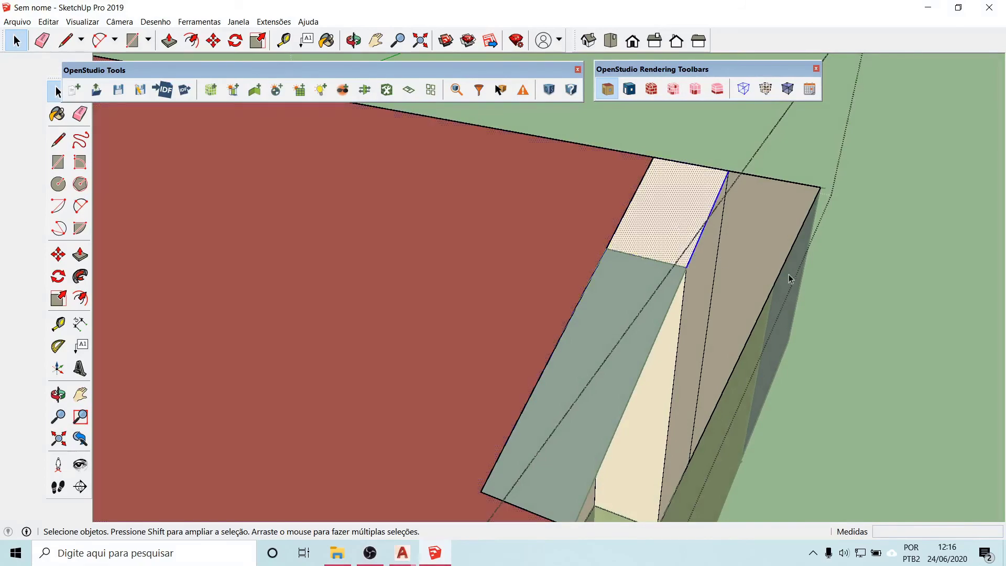
{"action": "middle_click_drag", "start_coordinate": [789, 275], "coordinate": [584, 316]}
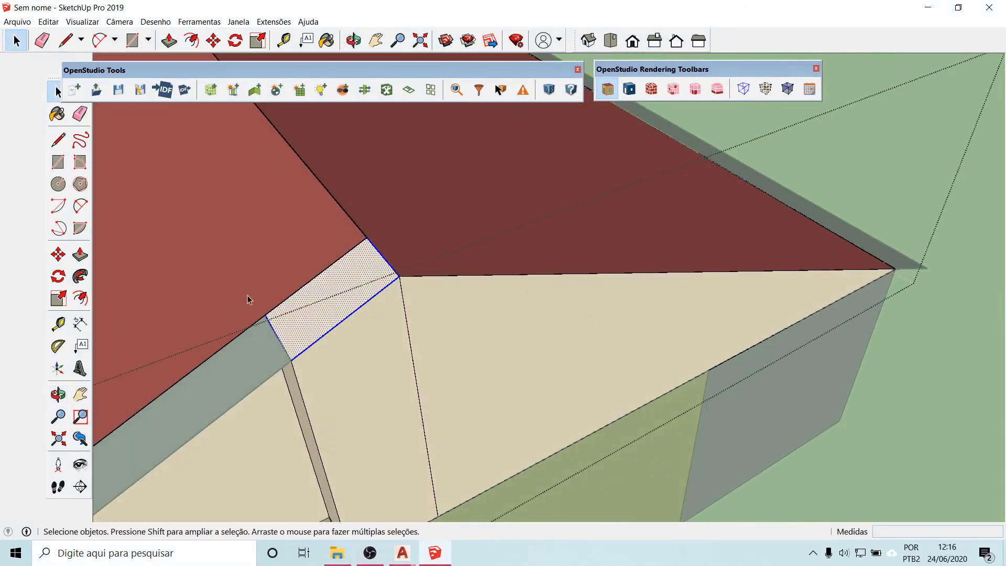
{"action": "left_click", "coordinate": [319, 271]}
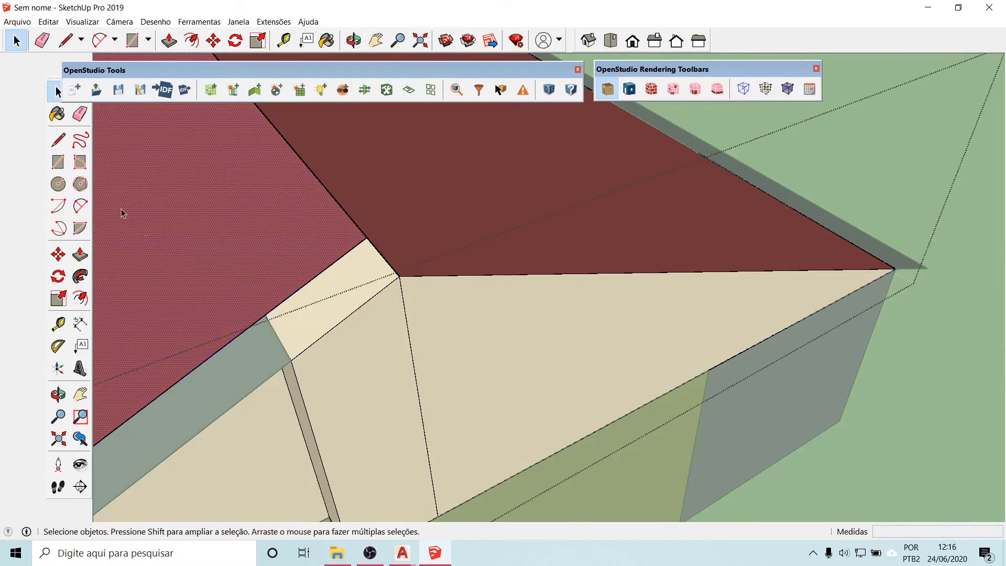
- Draw a line about 0.50 m long across the small roof strip's lower edge, where it meets the overhang, and return to selecting
{"action": "left_click", "coordinate": [58, 140]}
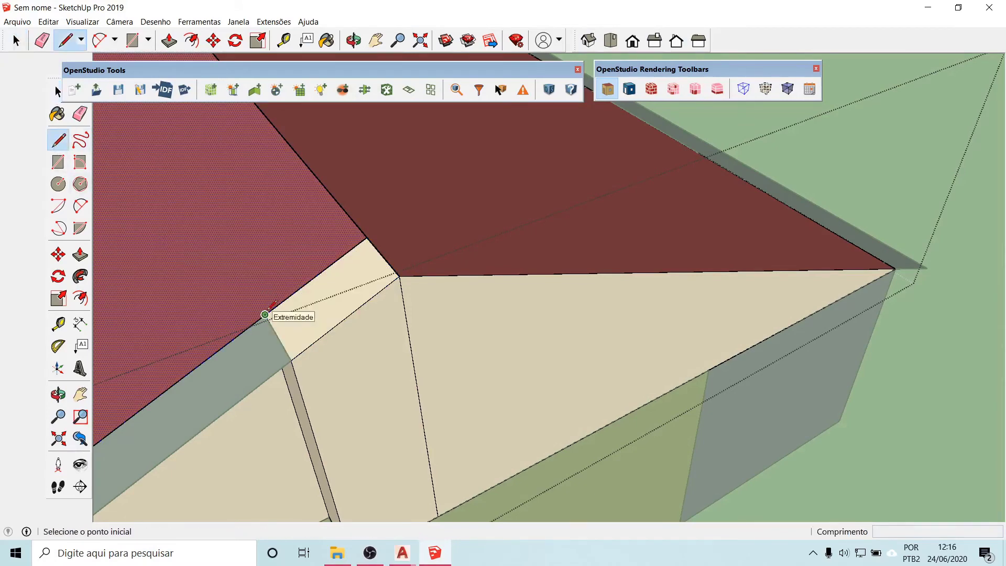
{"action": "left_click", "coordinate": [266, 316]}
{"action": "left_click", "coordinate": [291, 360]}
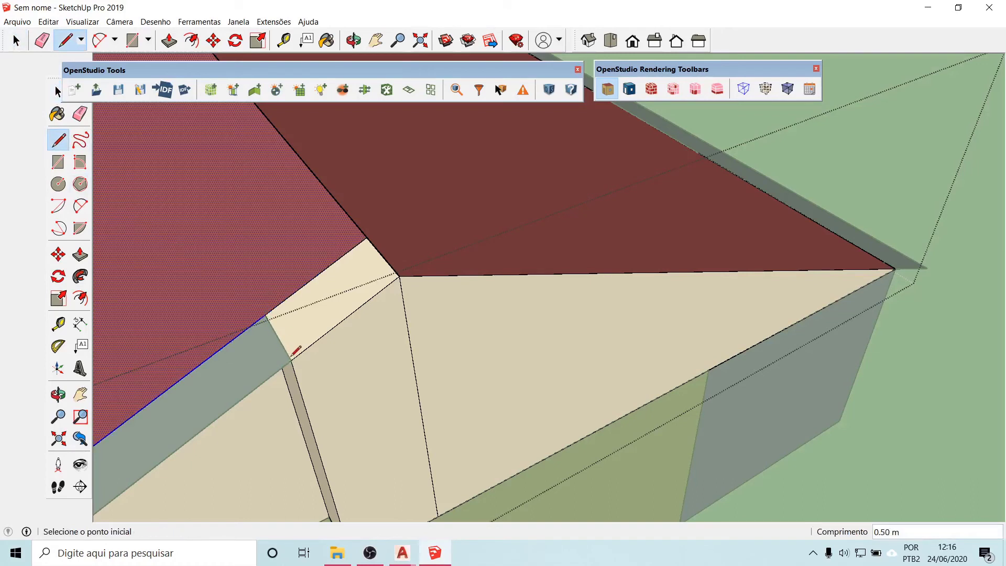
{"action": "left_click", "coordinate": [400, 278]}
{"action": "key", "text": "Escape"}
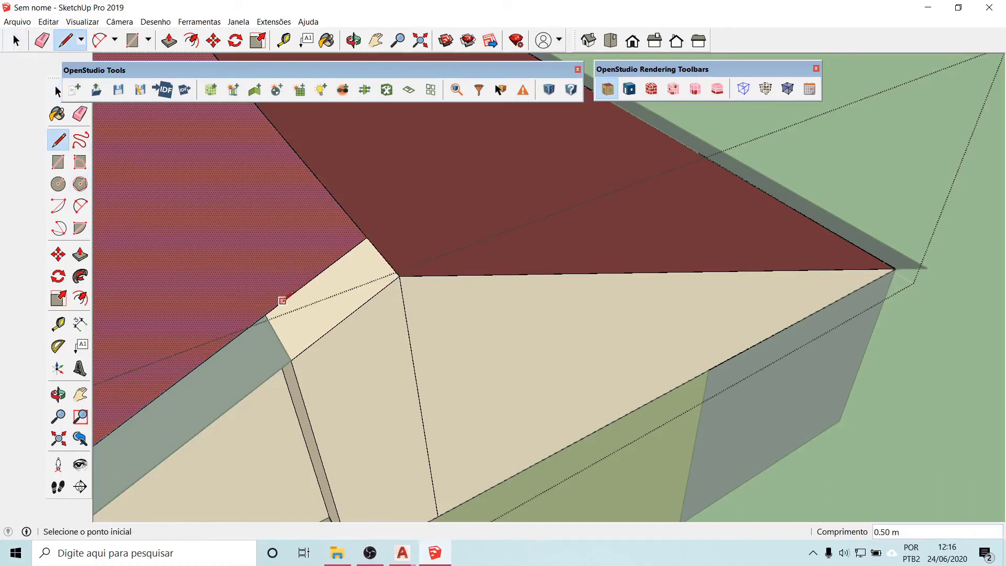
{"action": "left_click", "coordinate": [265, 315]}
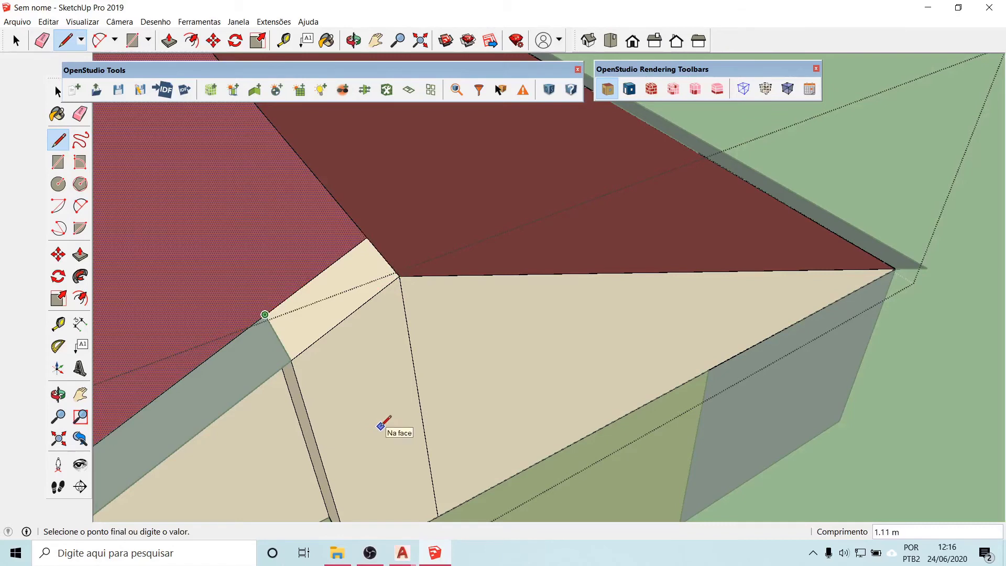
{"action": "key", "text": "Escape"}
{"action": "left_click", "coordinate": [58, 92]}
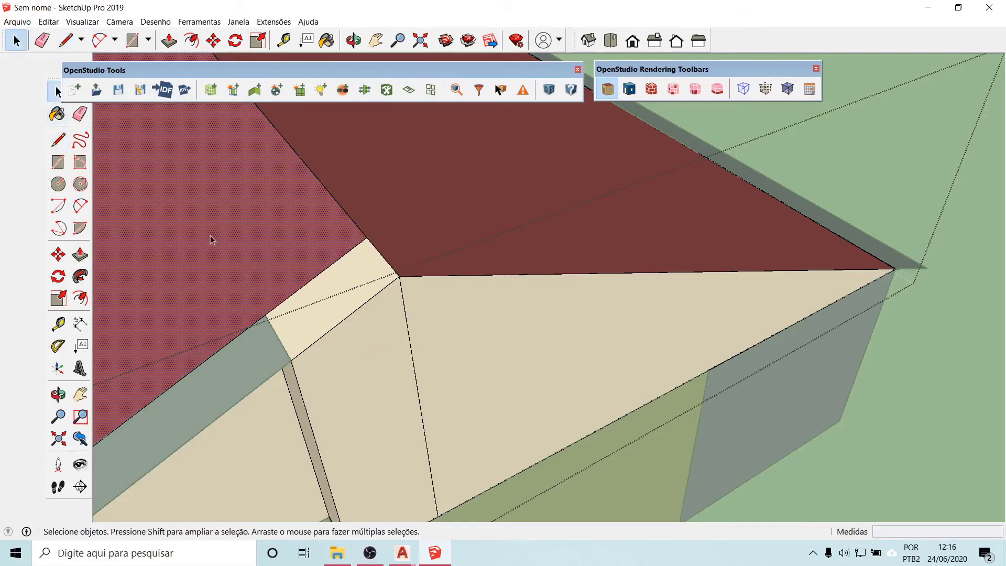
- Delete the edge separating the small roof strip at the ridge end from the adjoining large roof slope
{"action": "left_click", "coordinate": [308, 284]}
{"action": "key", "text": "Delete"}
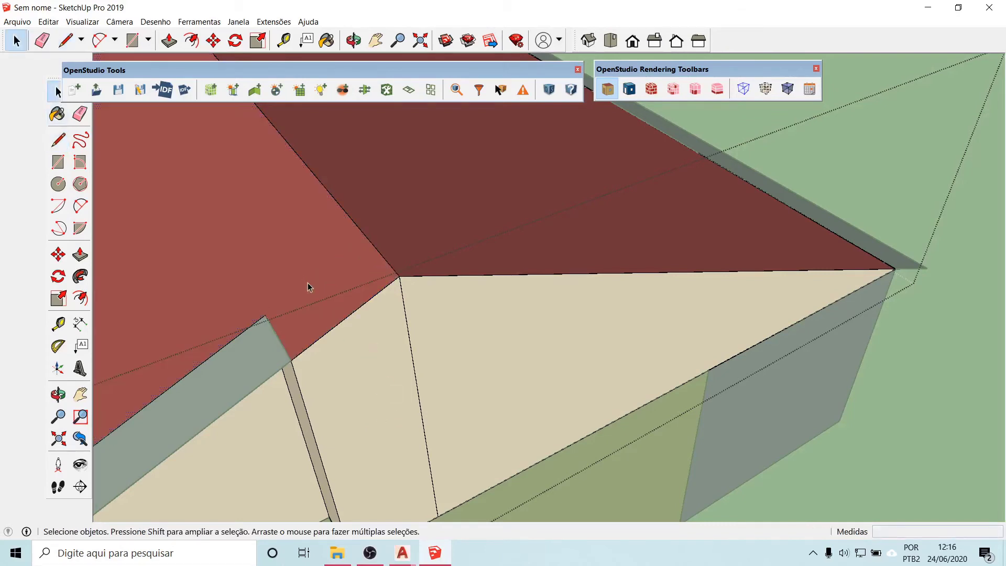
{"action": "scroll", "coordinate": [341, 325], "scroll_direction": "down", "scroll_amount": 6}
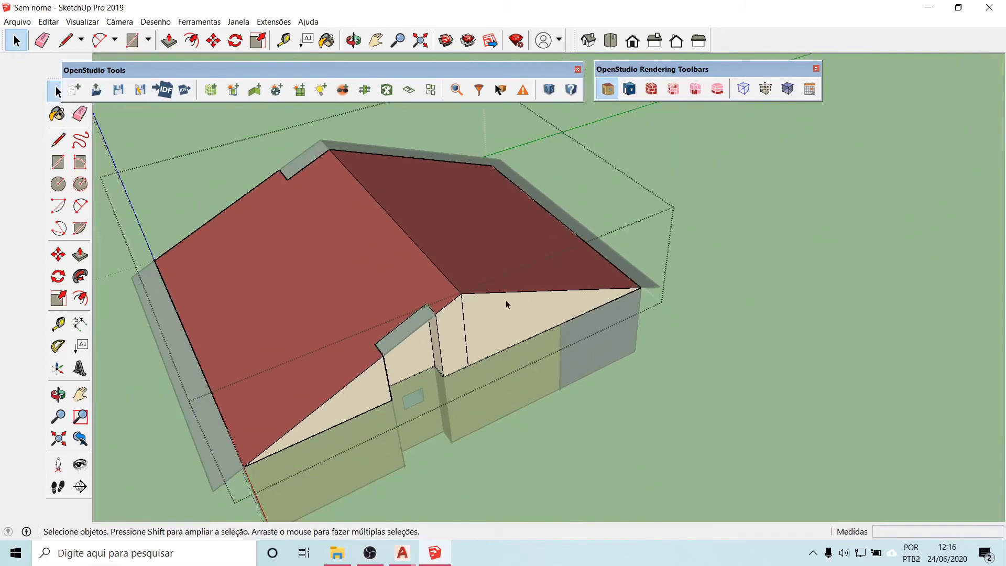
{"action": "middle_click_drag", "start_coordinate": [202, 272], "coordinate": [311, 304]}
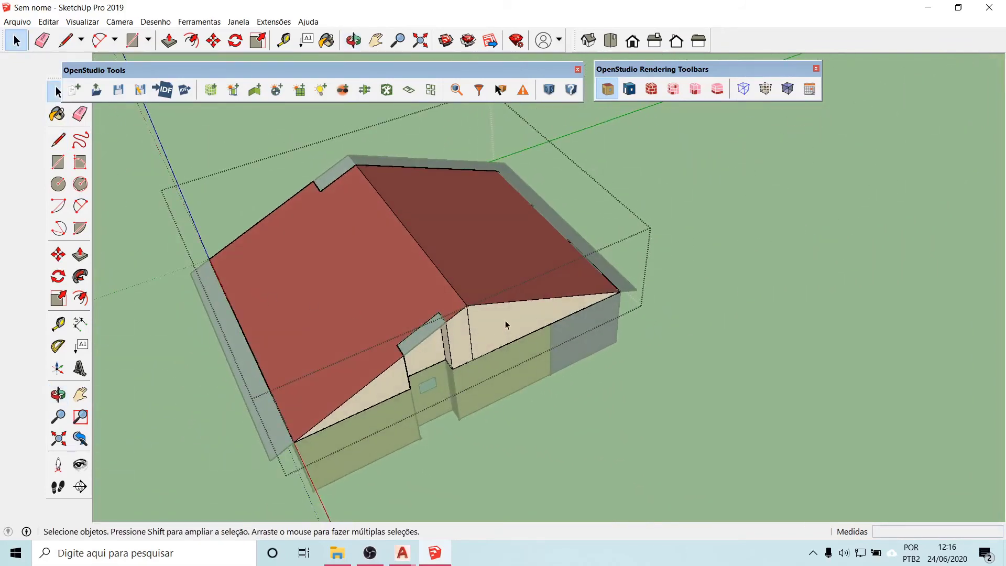
{"action": "scroll", "coordinate": [521, 332], "scroll_direction": "up", "scroll_amount": 5}
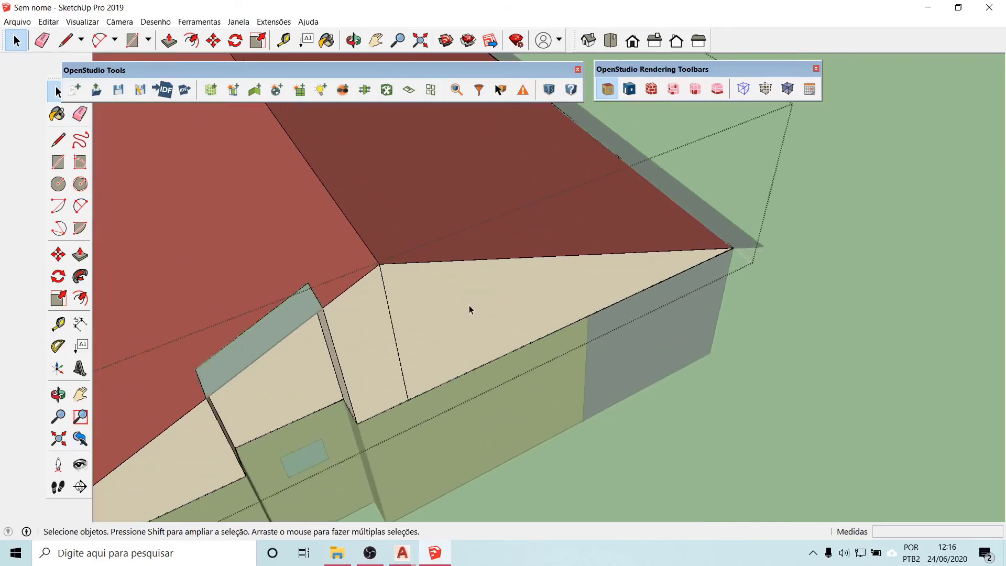
- Delete the vertical line dividing the gable wall directly below the ridge end
{"action": "left_click", "coordinate": [470, 310]}
{"action": "left_click", "coordinate": [394, 330]}
{"action": "key", "text": "Delete"}
- Delete the vertical line dividing the gable wall at the opposite end of the house
{"action": "middle_click_drag", "start_coordinate": [363, 340], "coordinate": [945, 286]}
{"action": "middle_click_drag", "start_coordinate": [741, 341], "coordinate": [820, 328]}
{"action": "left_click", "coordinate": [717, 280]}
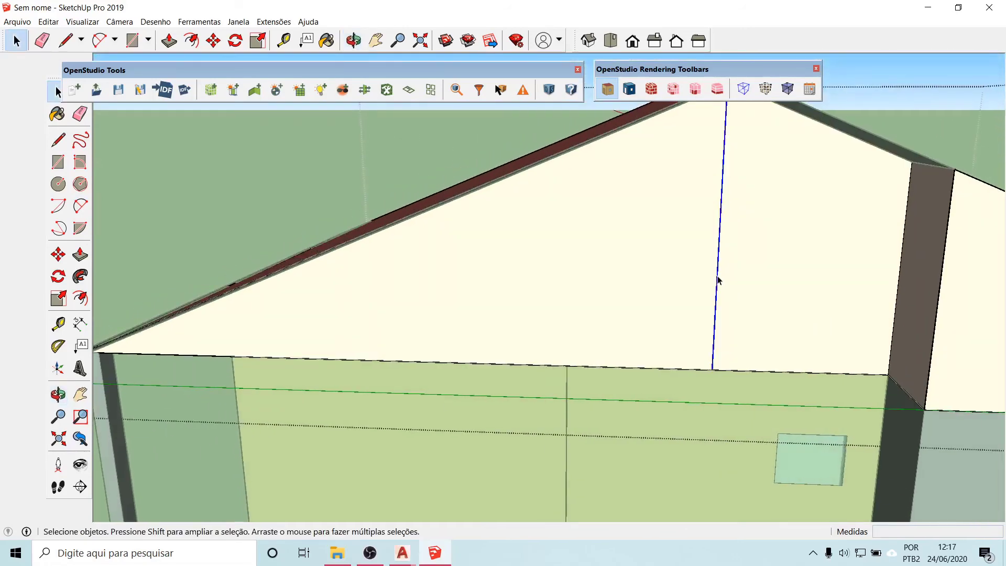
{"action": "key", "text": "Delete"}
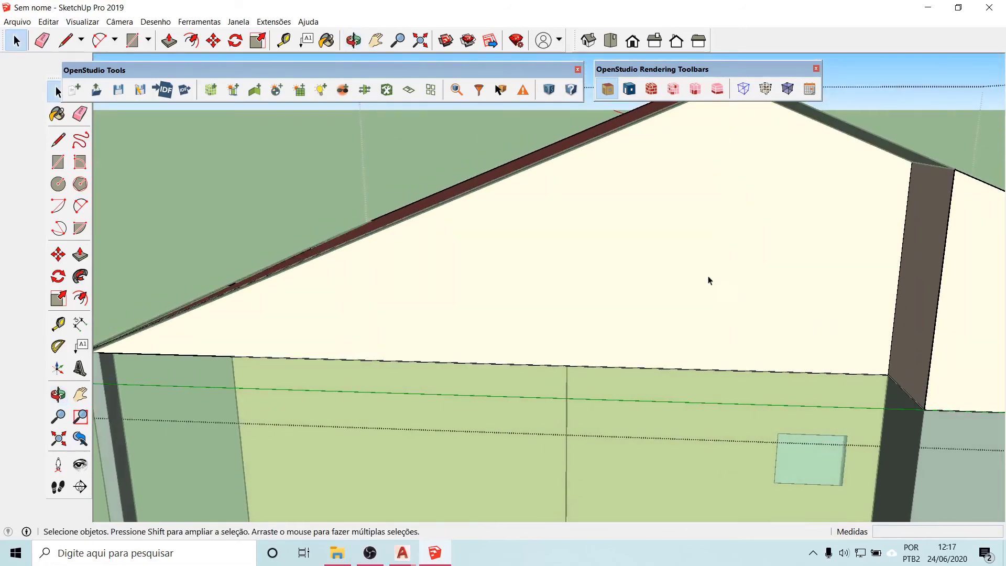
- Set the OpenStudio surface type of the undivided gable face to Wall and leave the roof space's editing
{"action": "scroll", "coordinate": [588, 275], "scroll_direction": "down", "scroll_amount": 4}
{"action": "right_click", "coordinate": [589, 274]}
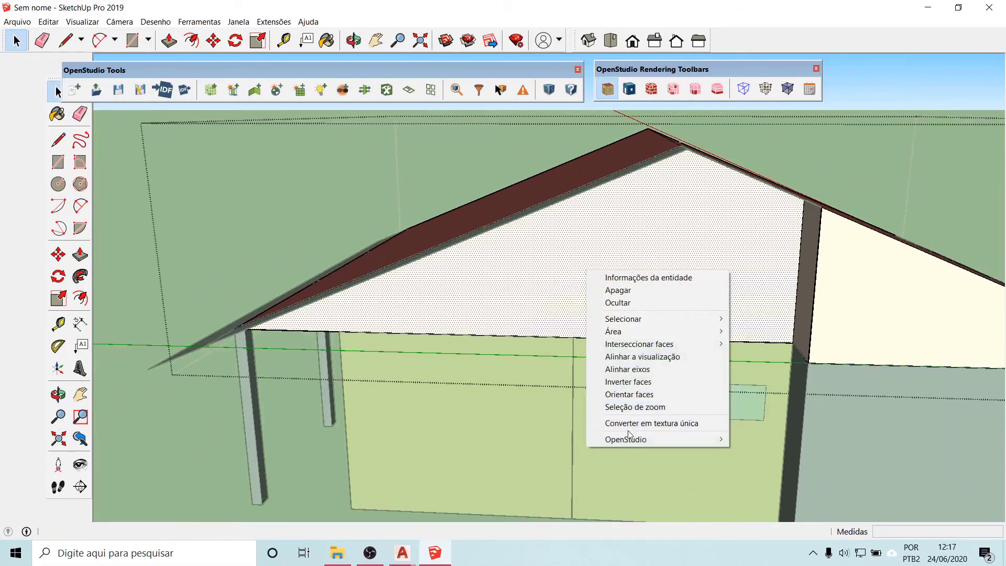
{"action": "mouse_move", "coordinate": [629, 438]}
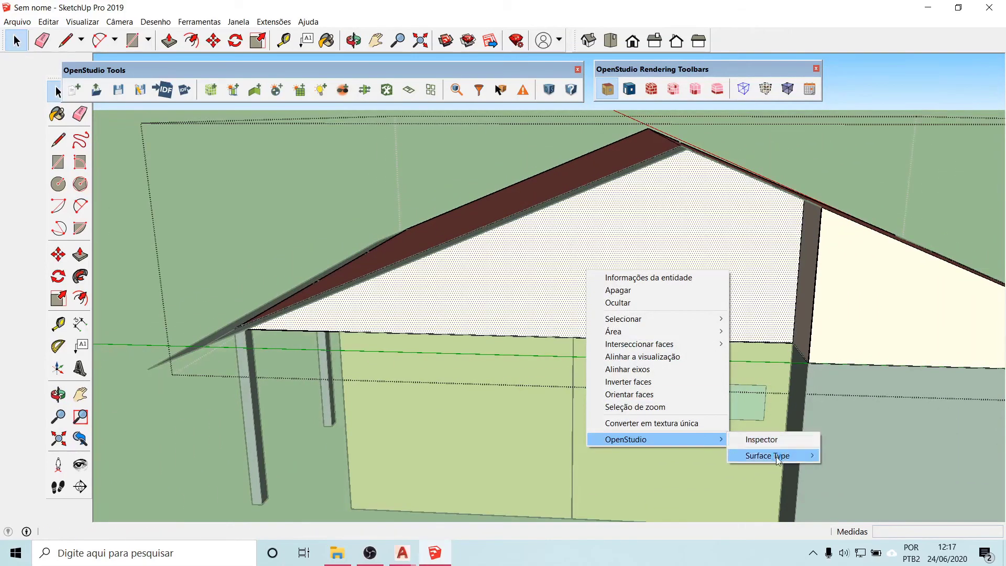
{"action": "mouse_move", "coordinate": [778, 459]}
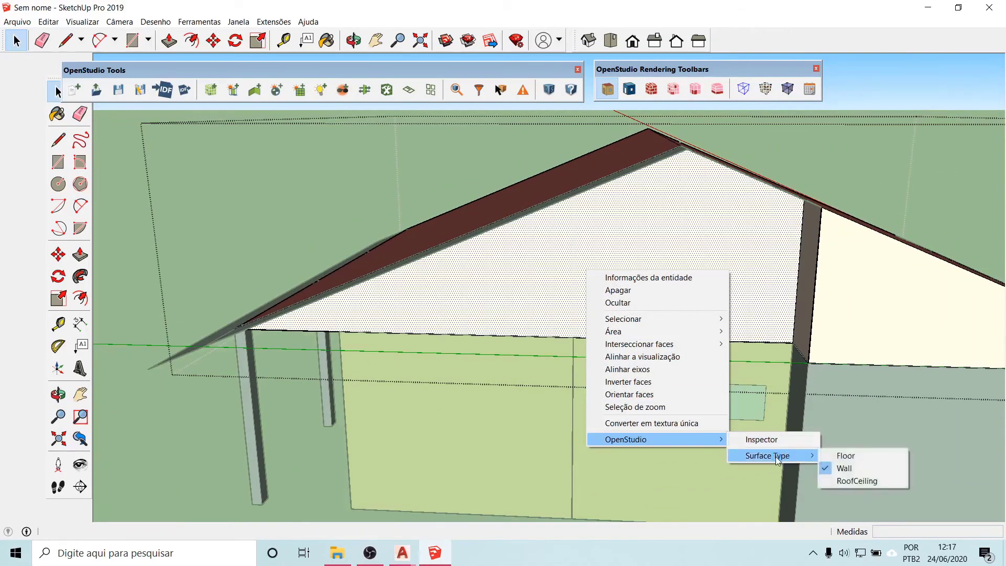
{"action": "left_click", "coordinate": [845, 469]}
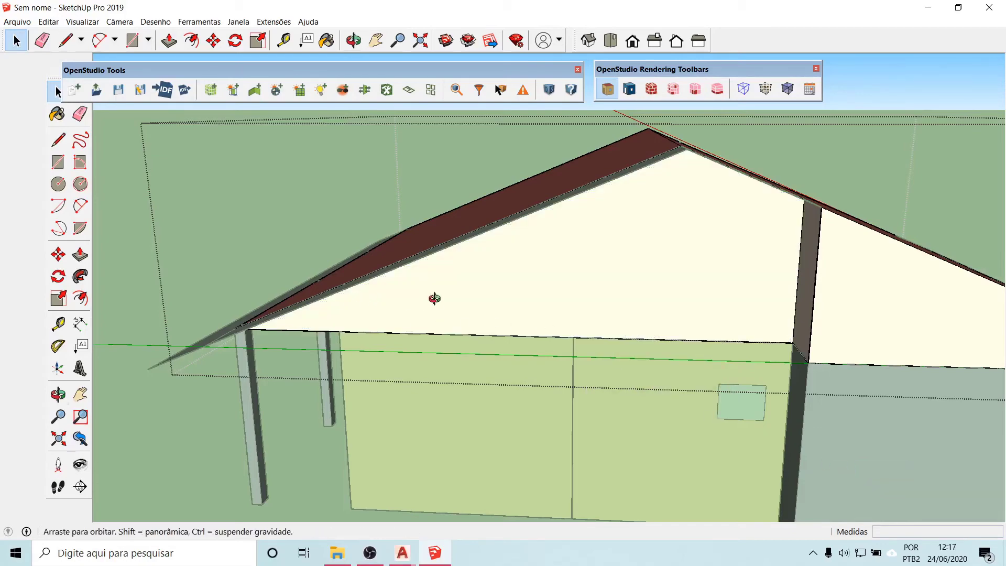
{"action": "middle_click_drag", "start_coordinate": [435, 297], "coordinate": [999, 373]}
{"action": "middle_click_drag", "start_coordinate": [411, 346], "coordinate": [477, 346]}
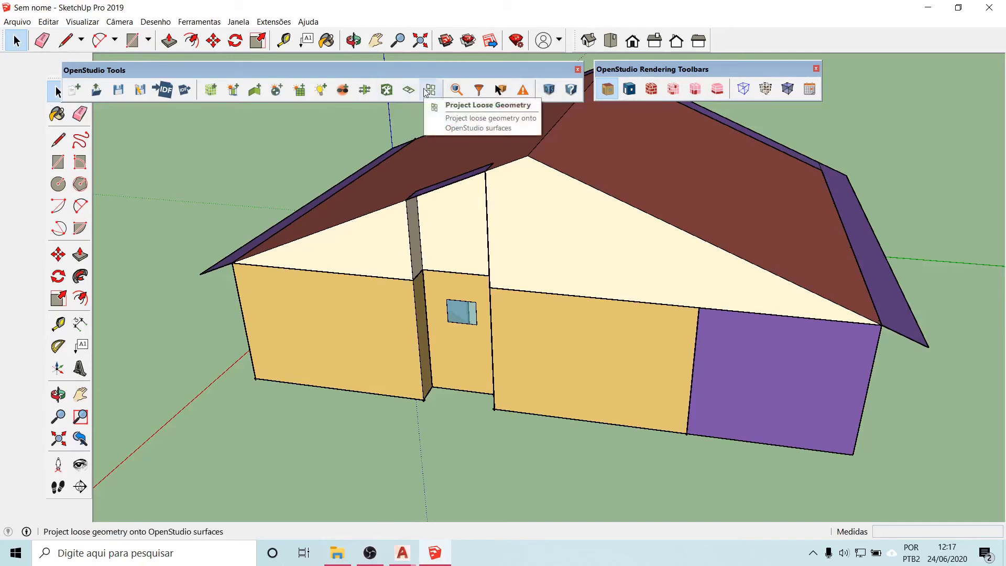
- Open Surface Matching and intersect the inter-zone surfaces in the entire model, accepting the creation of new geometry
{"action": "left_click", "coordinate": [365, 91]}
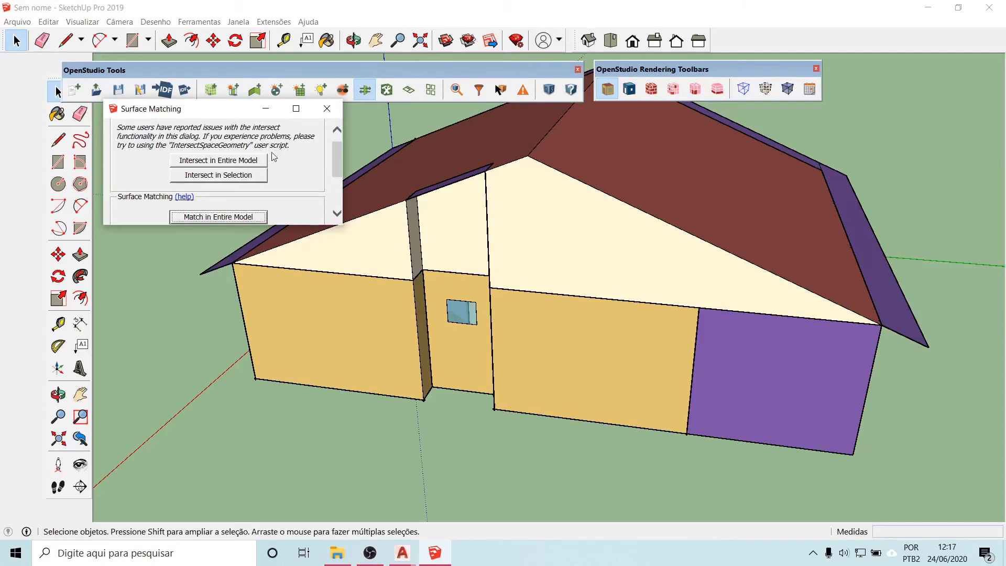
{"action": "scroll", "coordinate": [223, 164], "scroll_direction": "down", "scroll_amount": 1}
{"action": "scroll", "coordinate": [223, 165], "scroll_direction": "down", "scroll_amount": 2}
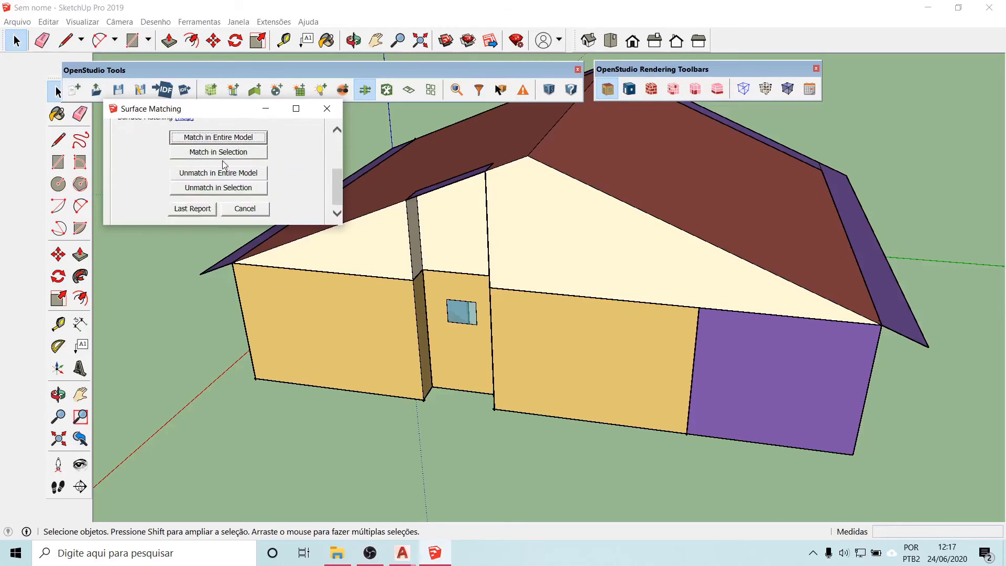
{"action": "left_click", "coordinate": [297, 108]}
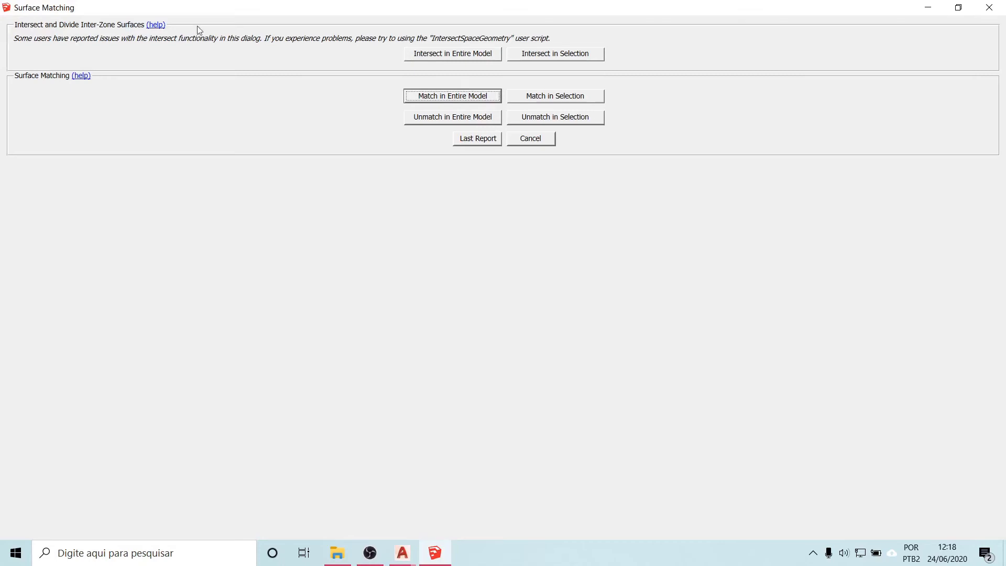
{"action": "left_click", "coordinate": [471, 59]}
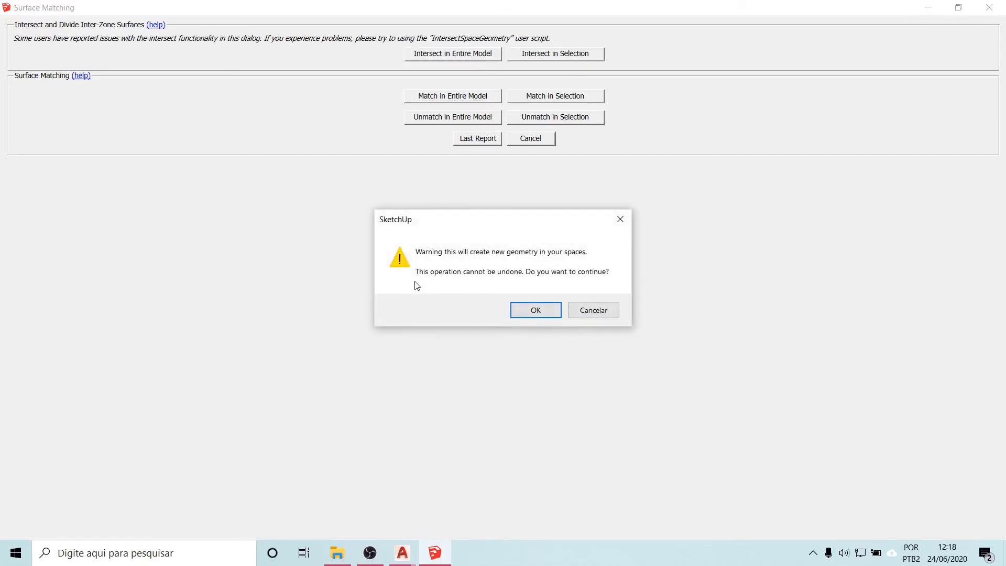
{"action": "left_click", "coordinate": [537, 311]}
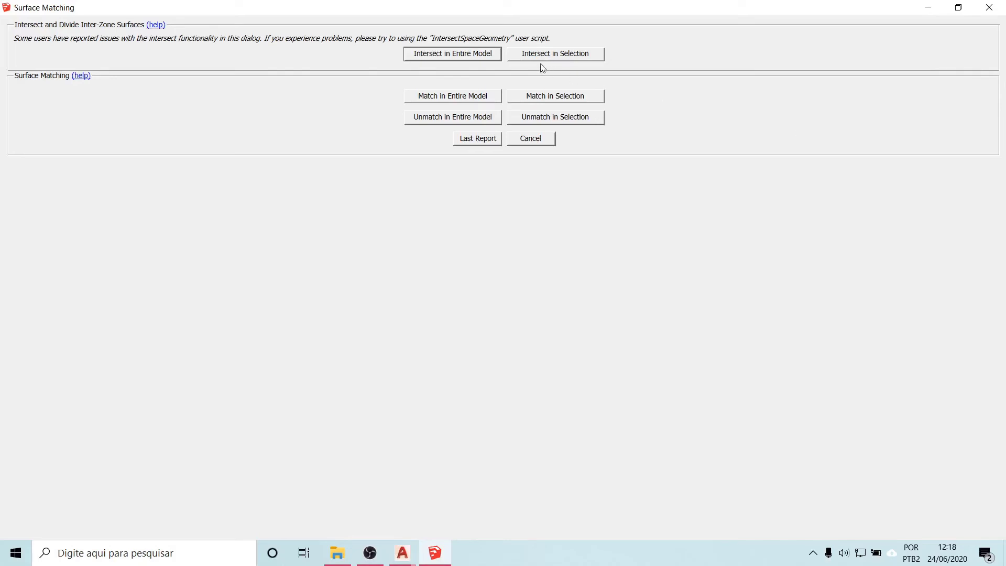
- Match surfaces in the entire model, review the last matching report, and close Surface Matching
{"action": "left_click", "coordinate": [465, 100]}
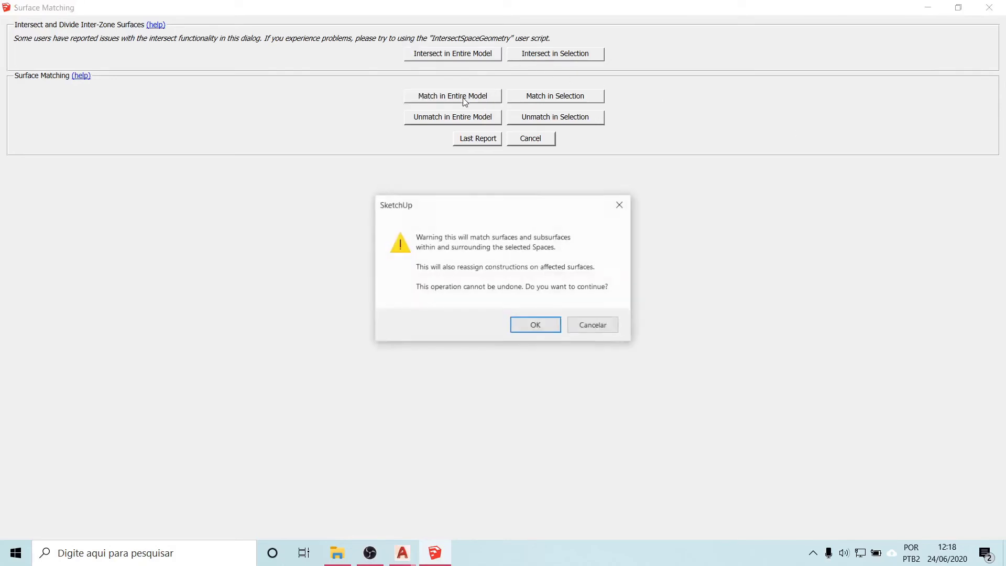
{"action": "left_click", "coordinate": [527, 328]}
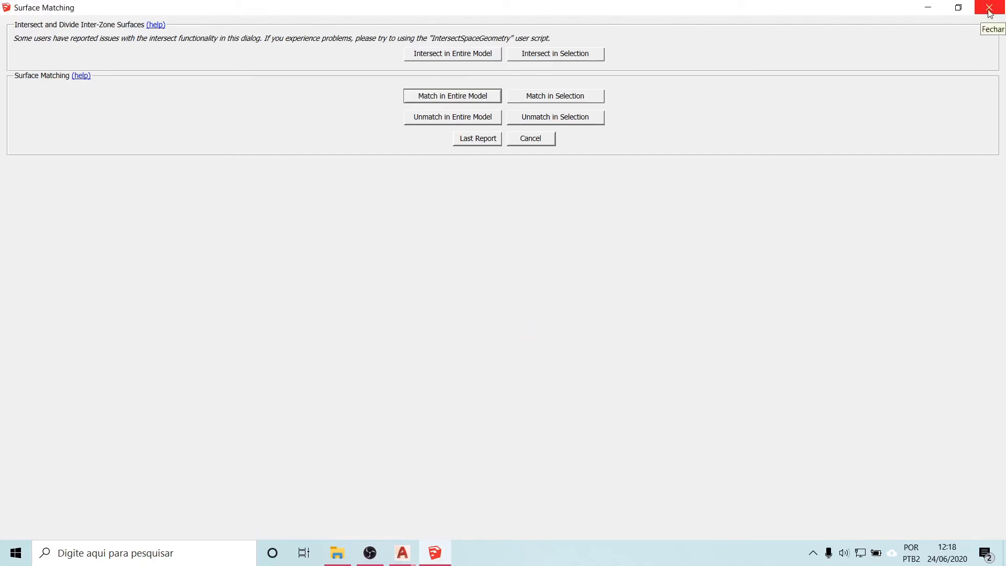
{"action": "left_click", "coordinate": [497, 139]}
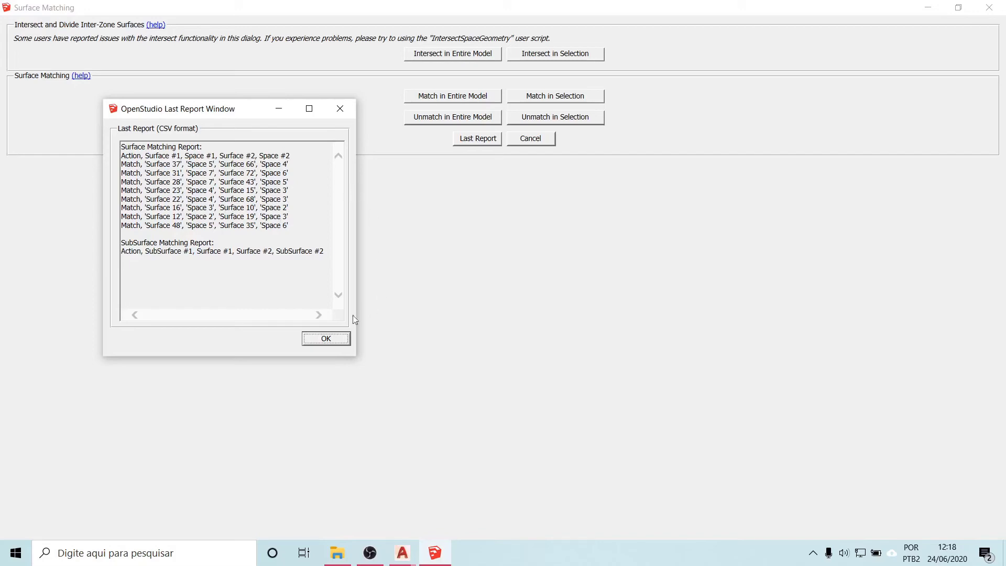
{"action": "left_click", "coordinate": [326, 338]}
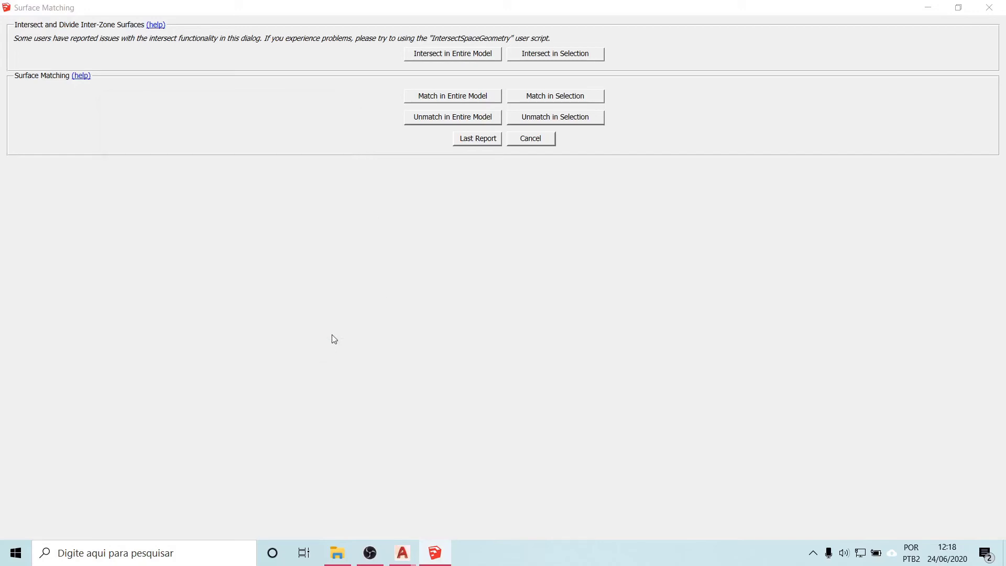
{"action": "left_click", "coordinate": [989, 7]}
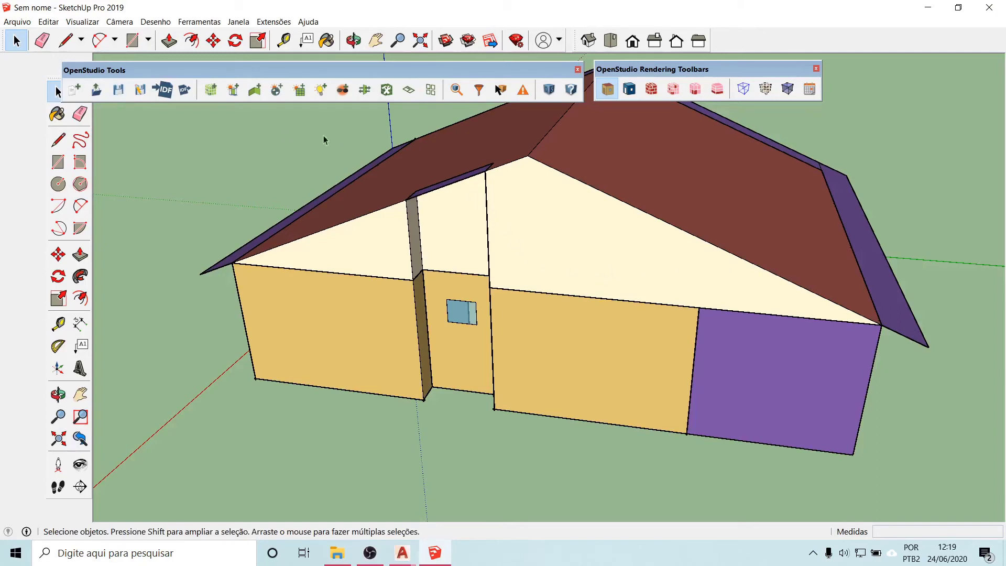
- Export the model to the QEE folder as the EnergyPlus file CasaEscala2.idf and read through the translation warnings
{"action": "left_click", "coordinate": [184, 93]}
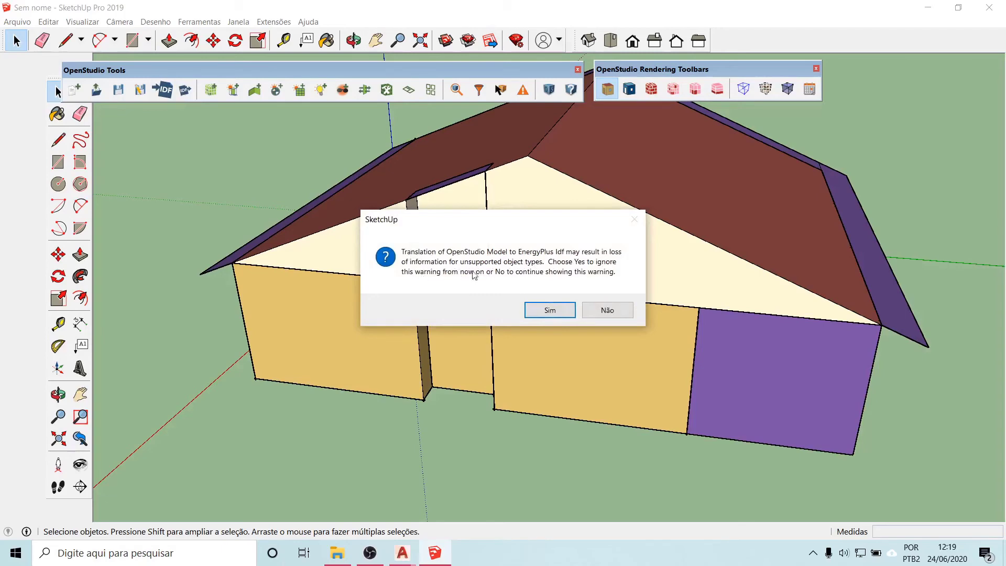
{"action": "left_click", "coordinate": [549, 309]}
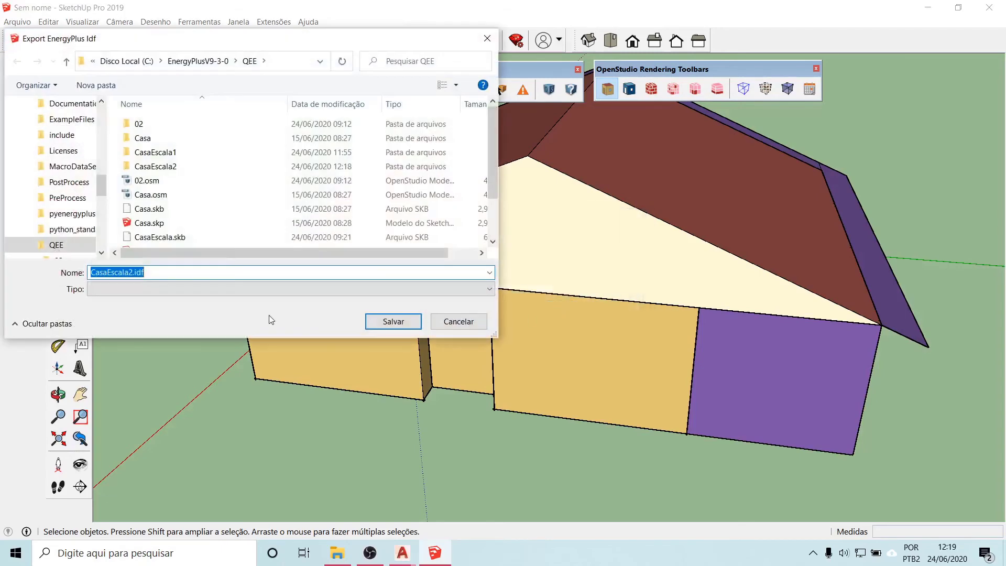
{"action": "left_click", "coordinate": [196, 273]}
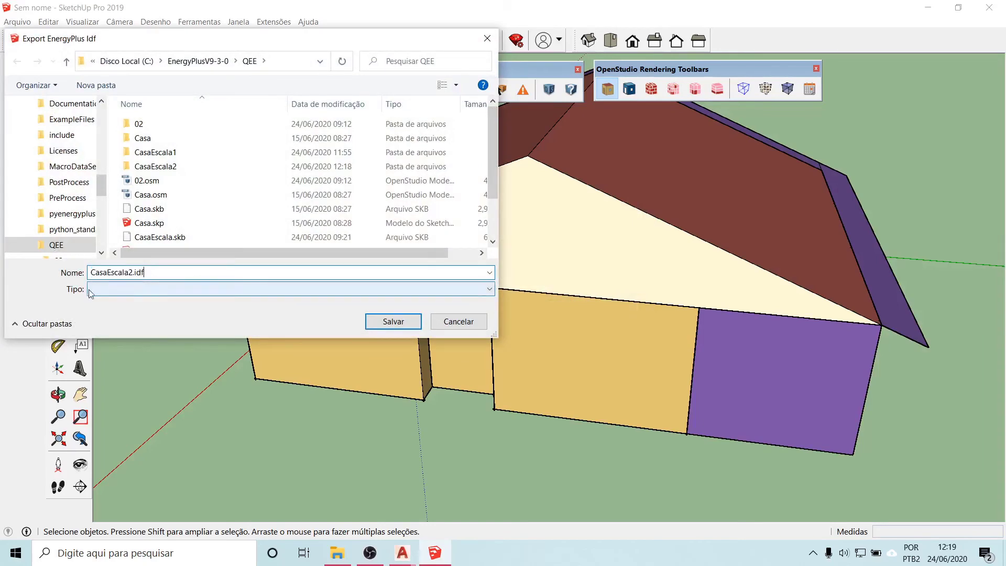
{"action": "left_click", "coordinate": [395, 327]}
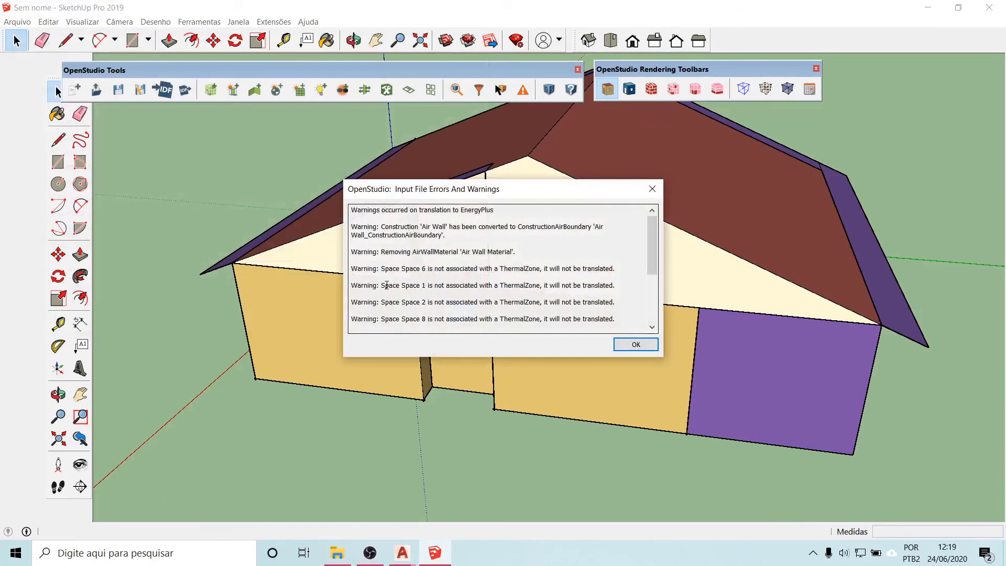
{"action": "scroll", "coordinate": [406, 284], "scroll_direction": "down", "scroll_amount": 4}
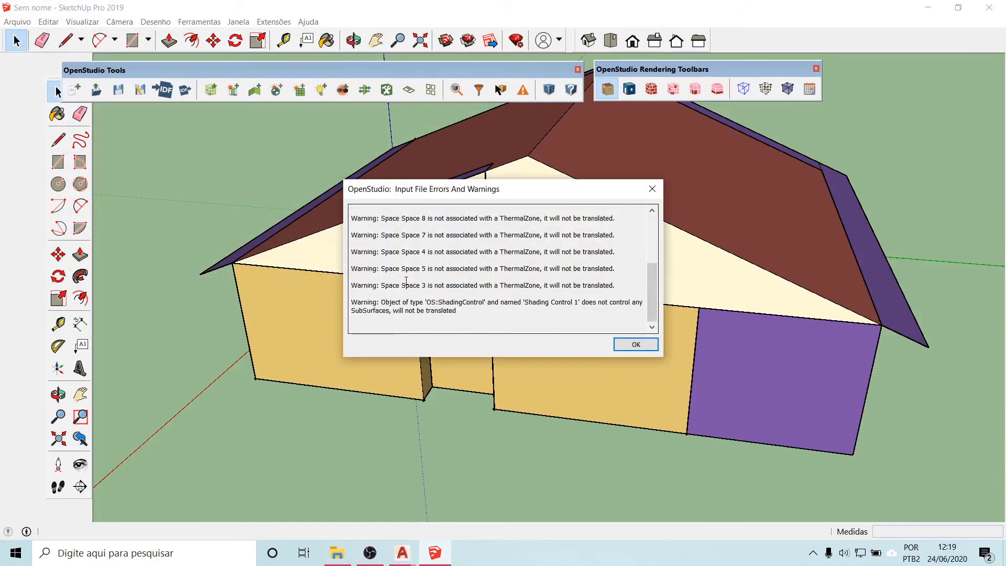
{"action": "left_click", "coordinate": [636, 344]}
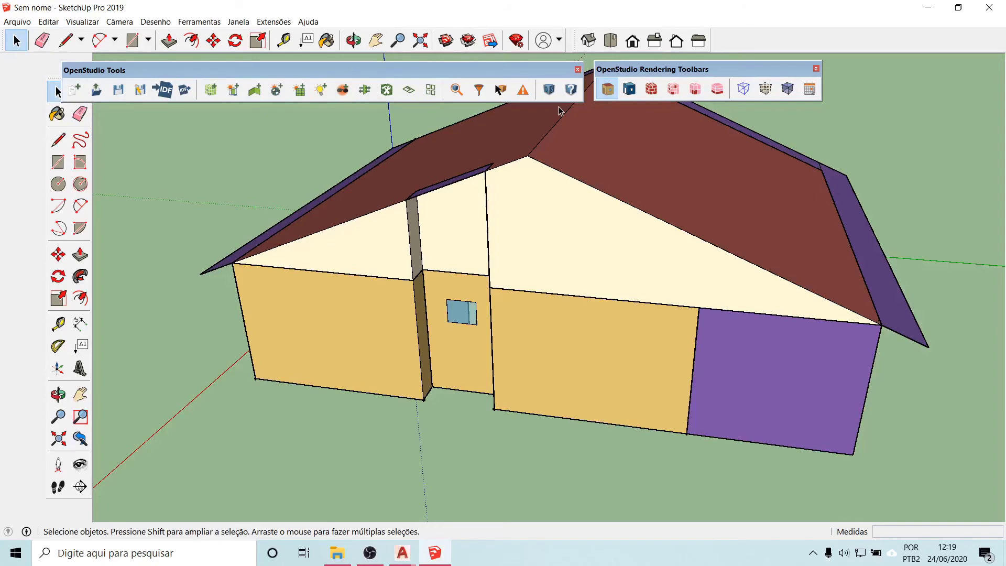
- Look over the attribute options for selected spaces and the available categories of OpenStudio user scripts
{"action": "left_click", "coordinate": [387, 89]}
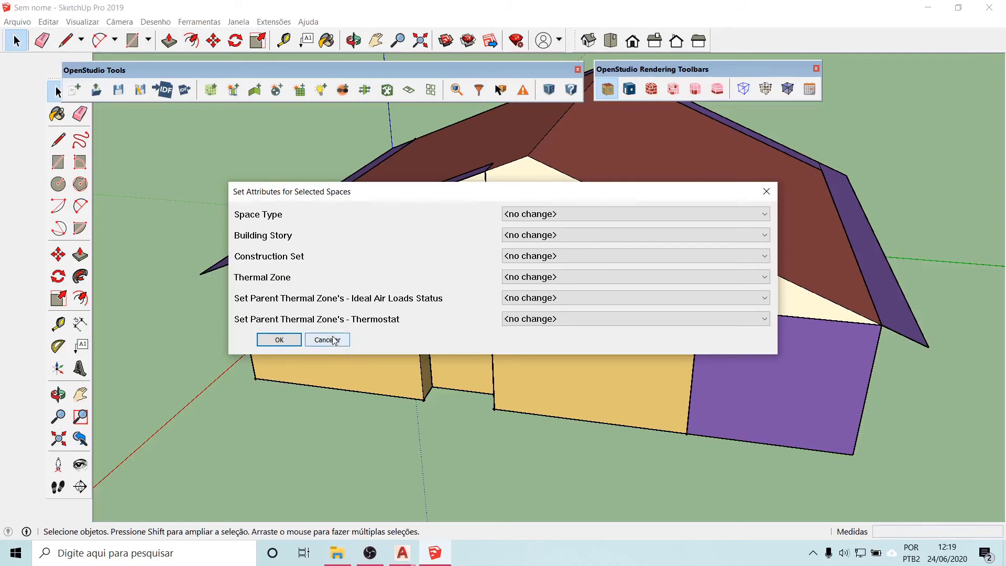
{"action": "left_click", "coordinate": [327, 340]}
{"action": "left_click", "coordinate": [274, 22]}
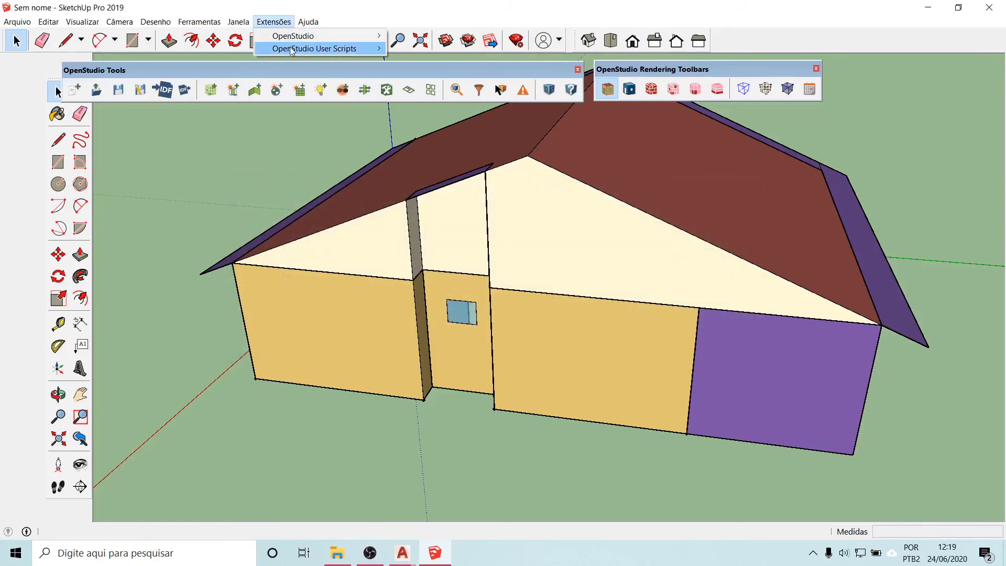
{"action": "mouse_move", "coordinate": [294, 48]}
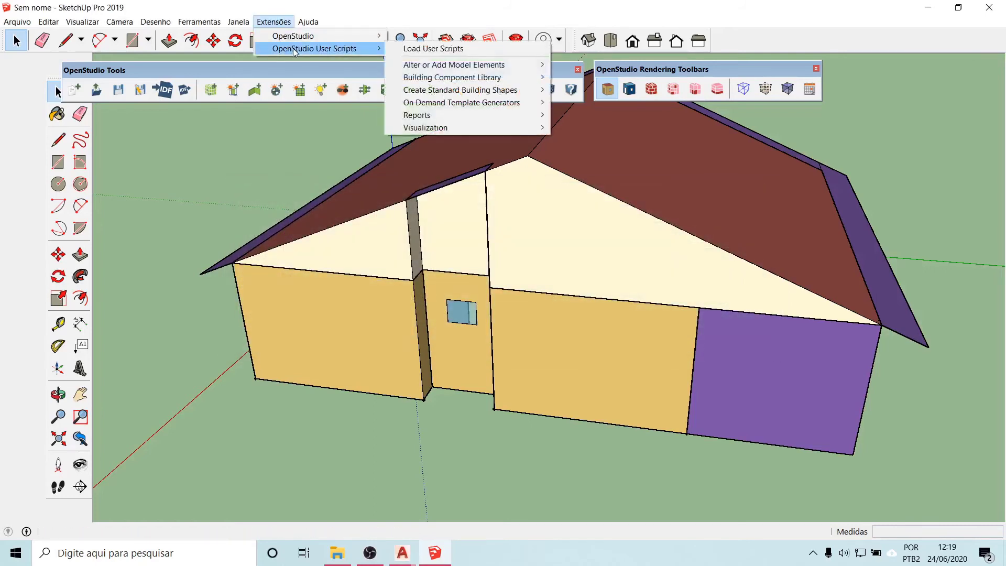
{"action": "mouse_move", "coordinate": [466, 130]}
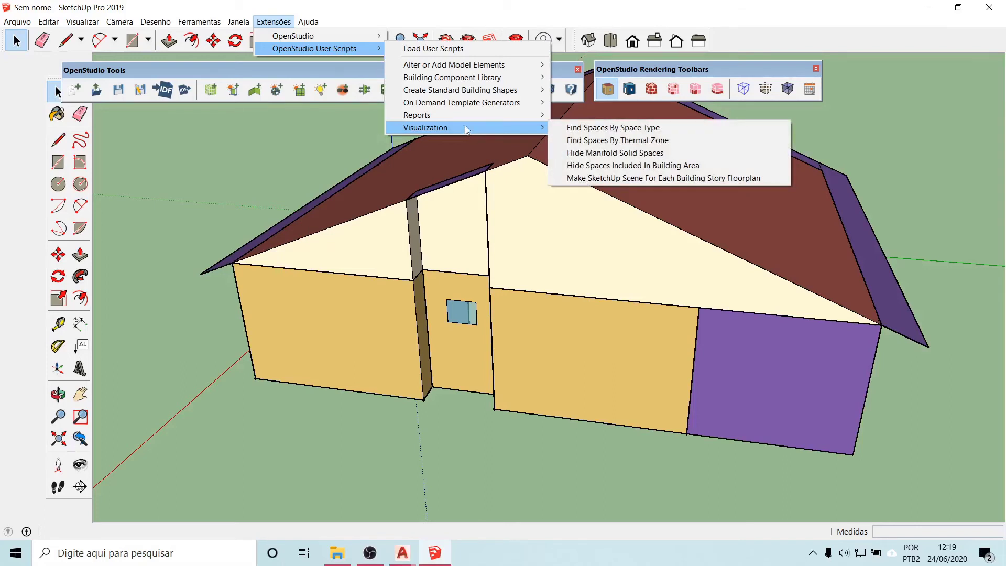
{"action": "mouse_move", "coordinate": [448, 114]}
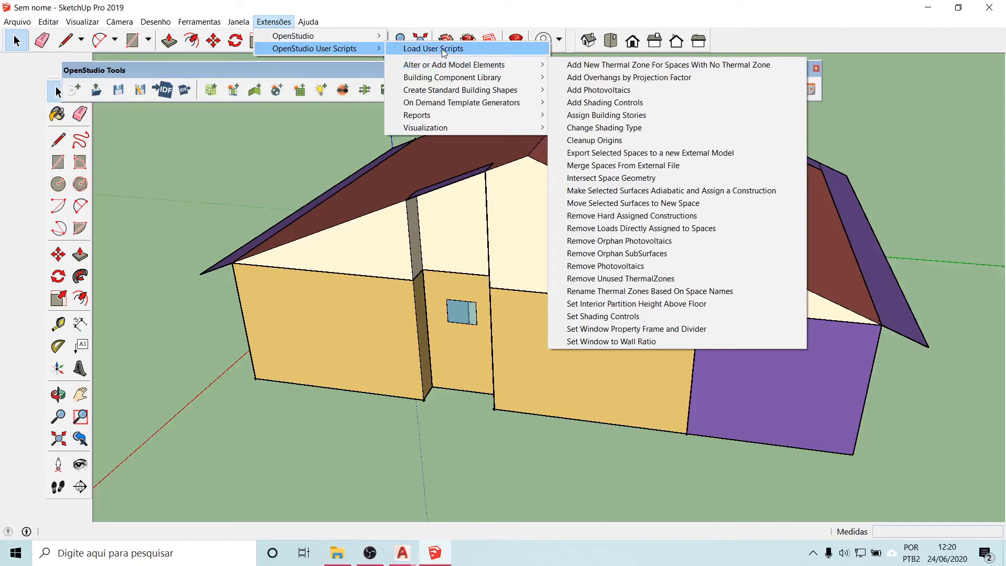
- Review the OpenStudio plugin preferences, accept them as they are, and look over the extension's other commands
{"action": "mouse_move", "coordinate": [365, 36]}
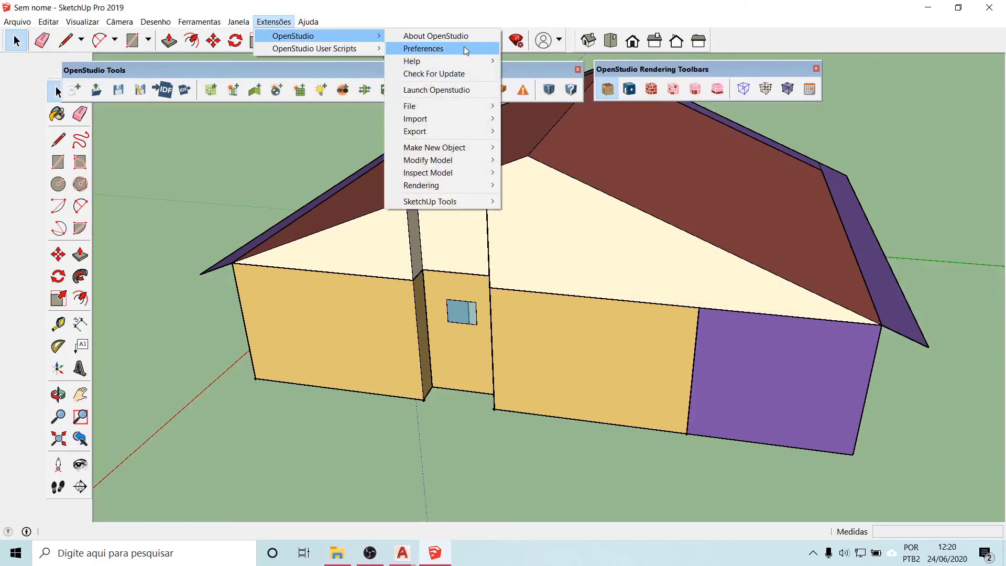
{"action": "left_click", "coordinate": [465, 51]}
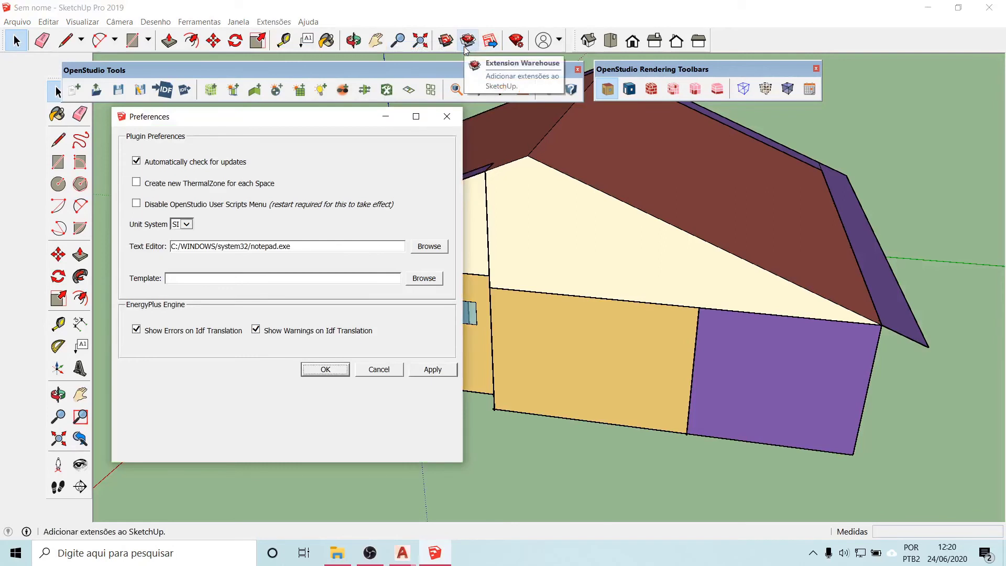
{"action": "left_click", "coordinate": [332, 367]}
{"action": "left_click", "coordinate": [273, 22]}
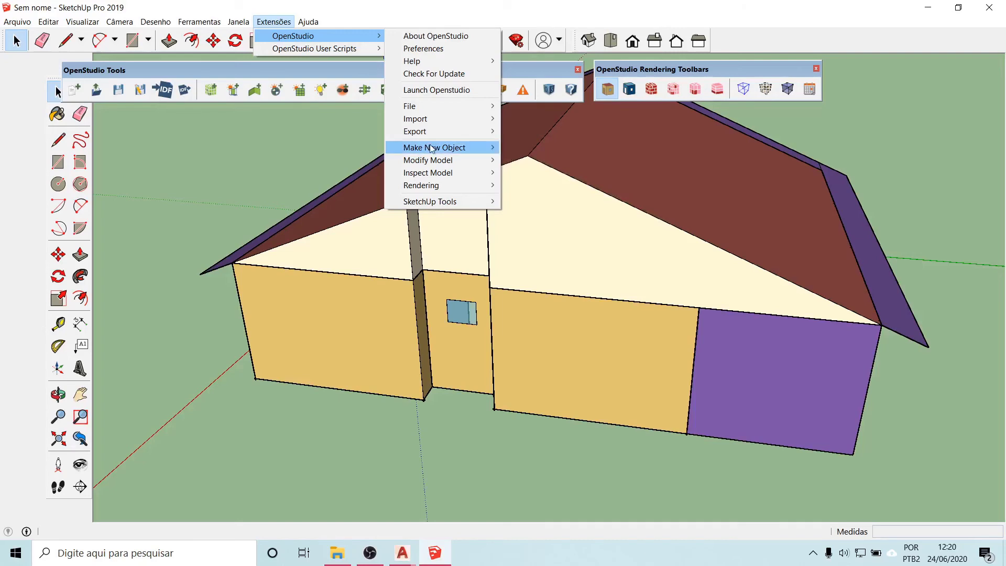
- Open the OpenStudio Inspector, enlarge its window, and enter the front facade space containing the entrance door
{"action": "mouse_move", "coordinate": [443, 162]}
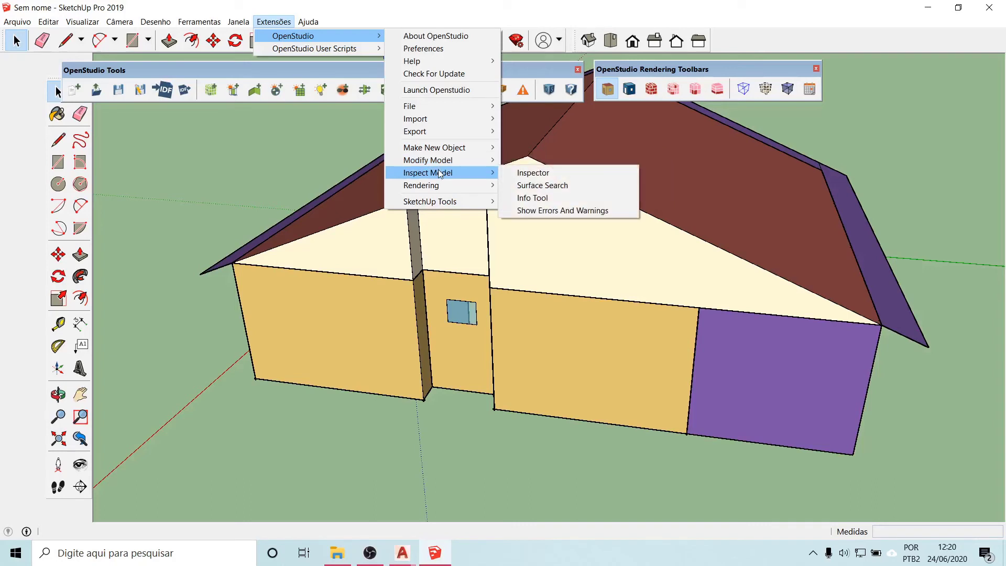
{"action": "left_click", "coordinate": [543, 177]}
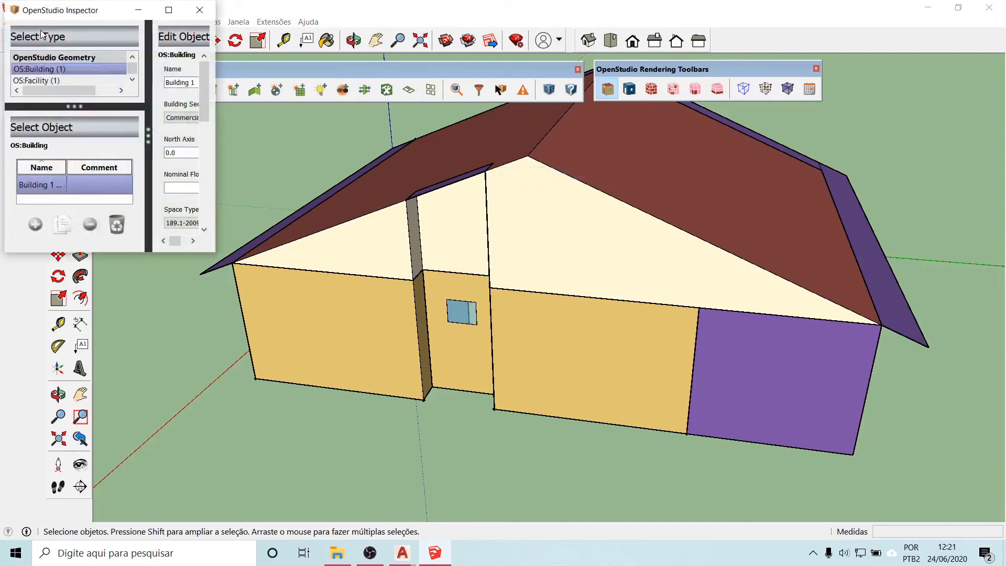
{"action": "left_click", "coordinate": [319, 323]}
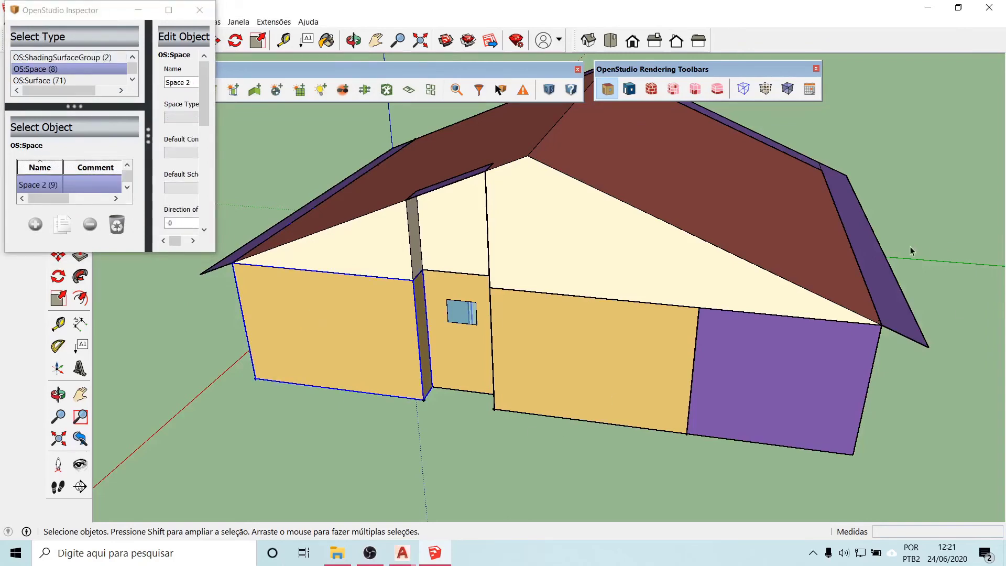
{"action": "middle_click_drag", "start_coordinate": [911, 252], "coordinate": [418, 118]}
{"action": "double_click", "coordinate": [508, 288]}
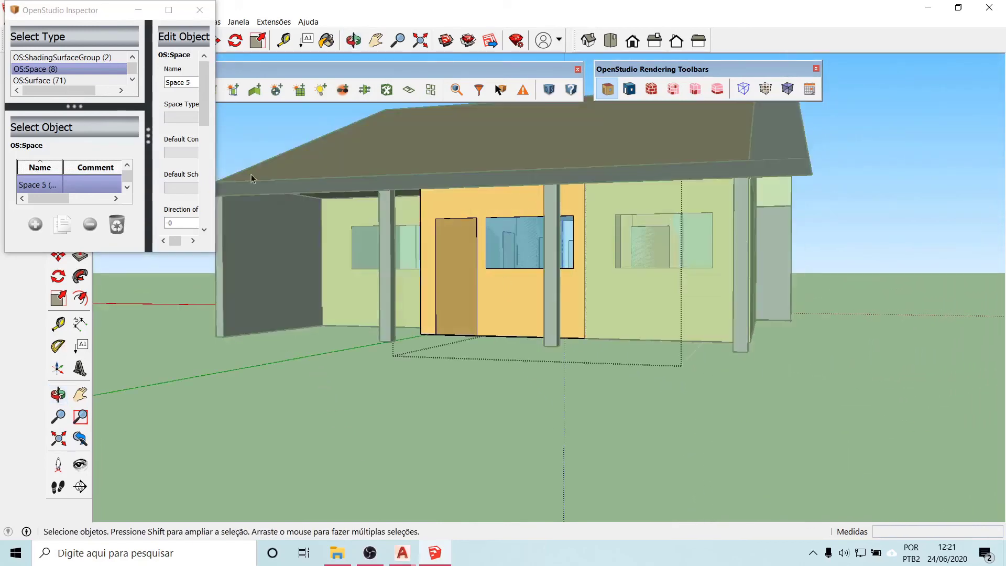
{"action": "left_click_drag", "start_coordinate": [93, 9], "coordinate": [213, 36]}
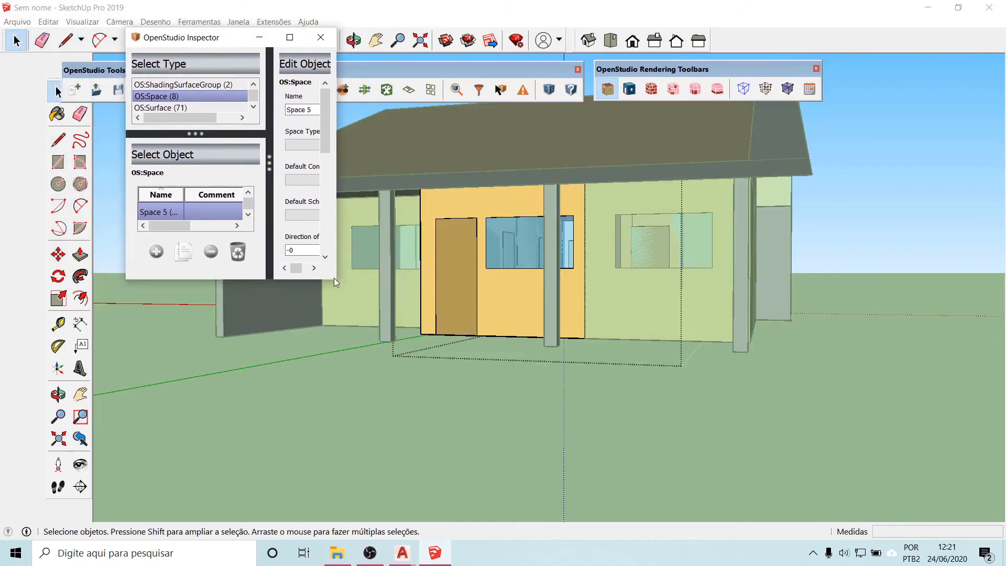
{"action": "left_click_drag", "start_coordinate": [336, 279], "coordinate": [533, 456]}
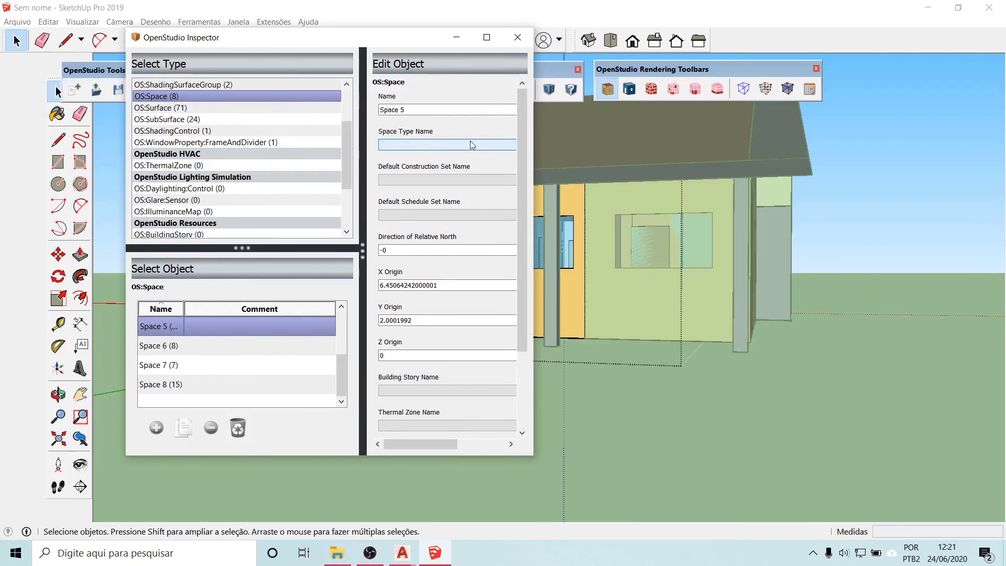
- Rename the space with the entrance door as Sala and look through its remaining properties
{"action": "left_click", "coordinate": [394, 111]}
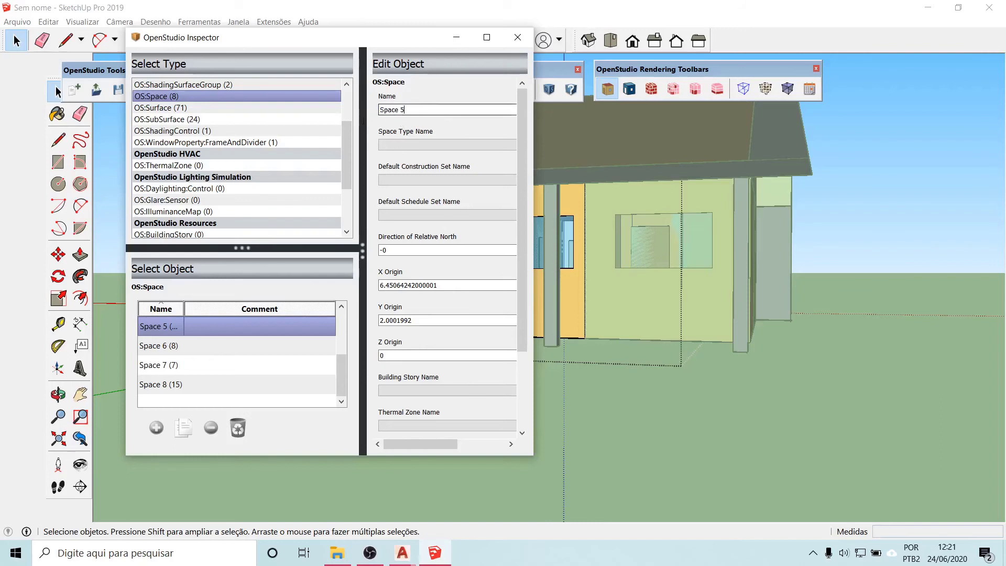
{"action": "triple_click", "coordinate": [394, 111]}
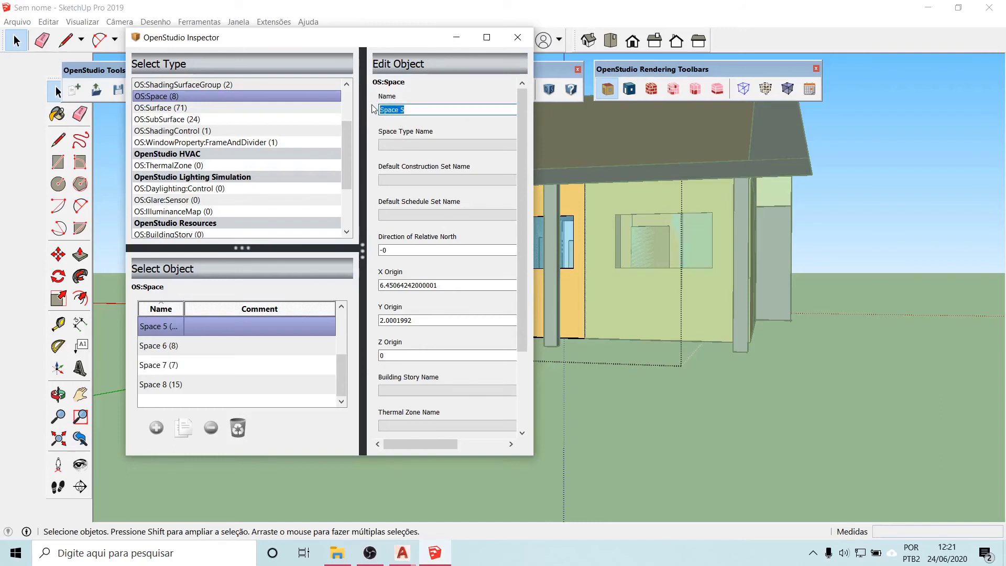
{"action": "type", "text": "Sala"}
{"action": "scroll", "coordinate": [464, 367], "scroll_direction": "down", "scroll_amount": 2}
{"action": "left_click", "coordinate": [462, 363]}
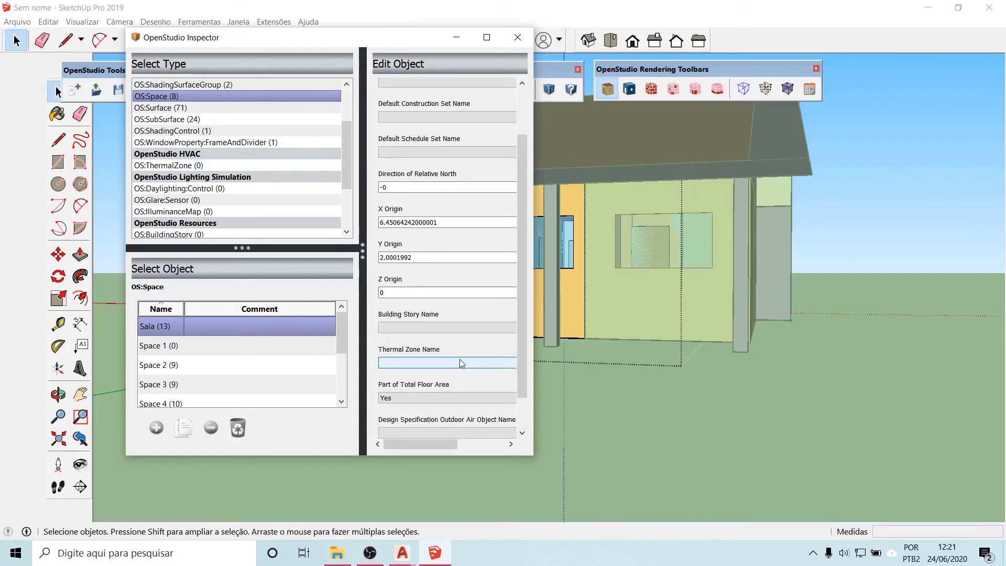
{"action": "scroll", "coordinate": [459, 356], "scroll_direction": "down", "scroll_amount": 2}
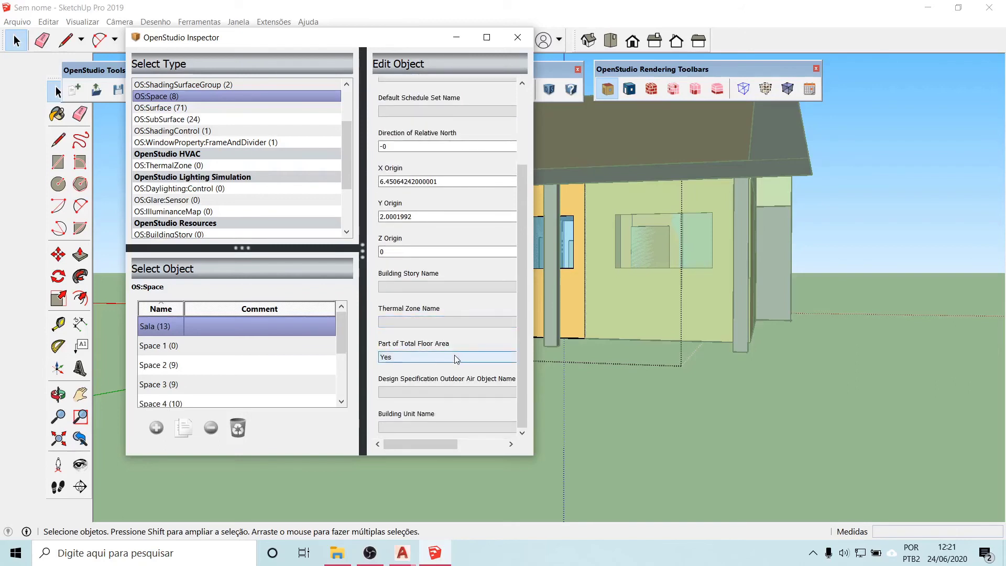
{"action": "key", "text": "Tab"}
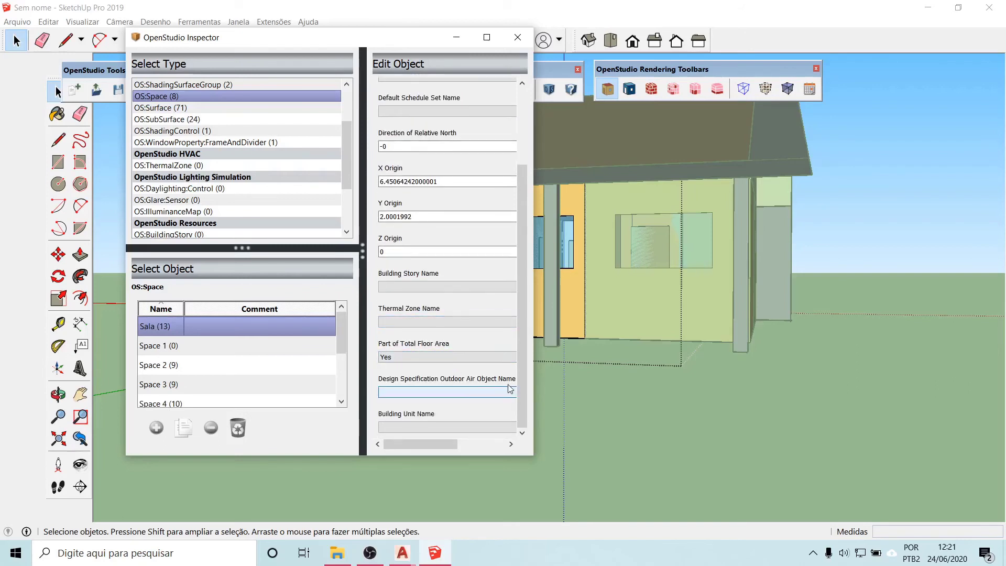
{"action": "scroll", "coordinate": [455, 341], "scroll_direction": "up", "scroll_amount": 5}
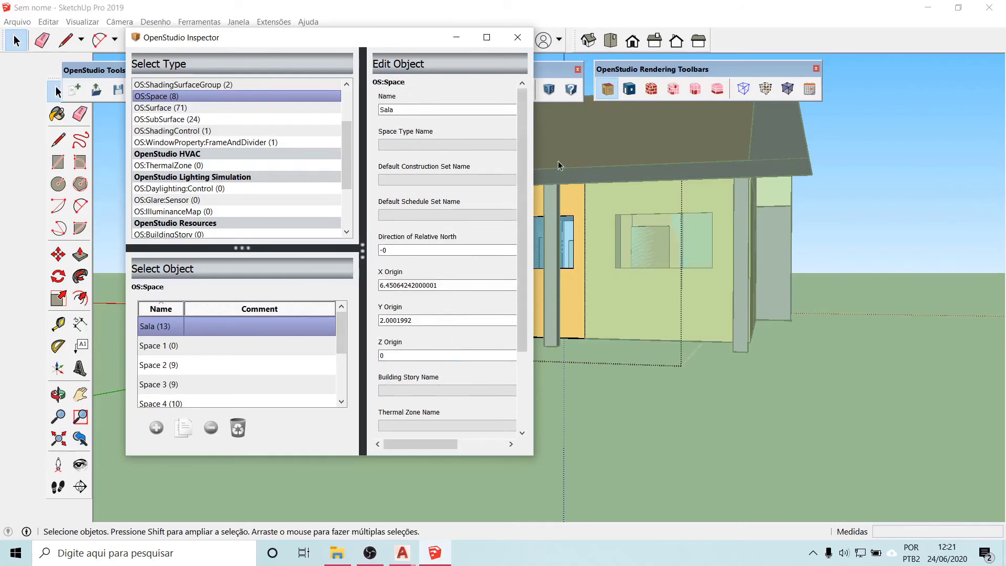
- Rename the roof space as Sótão and check the available space types without assigning one
{"action": "left_click", "coordinate": [566, 139]}
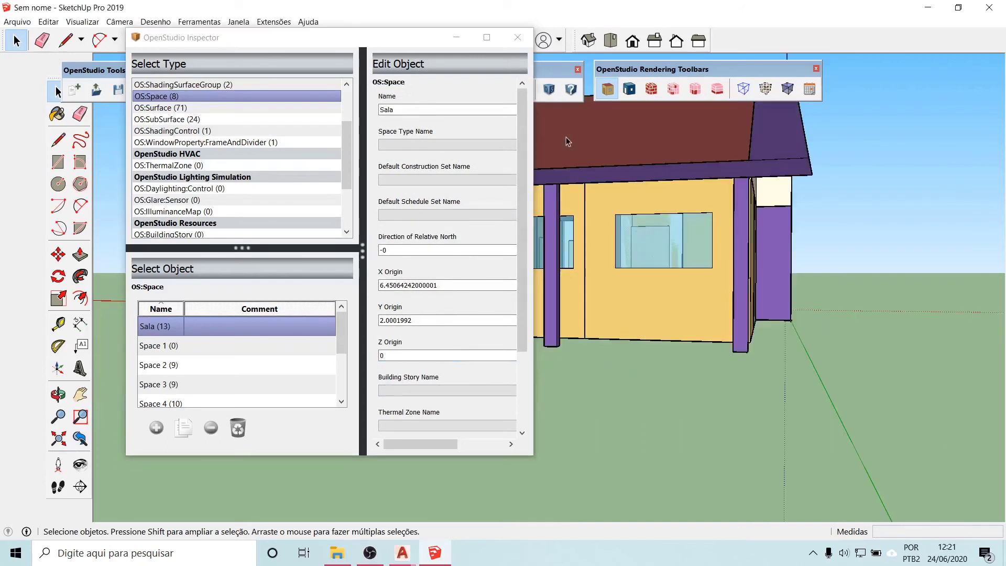
{"action": "left_click", "coordinate": [437, 112]}
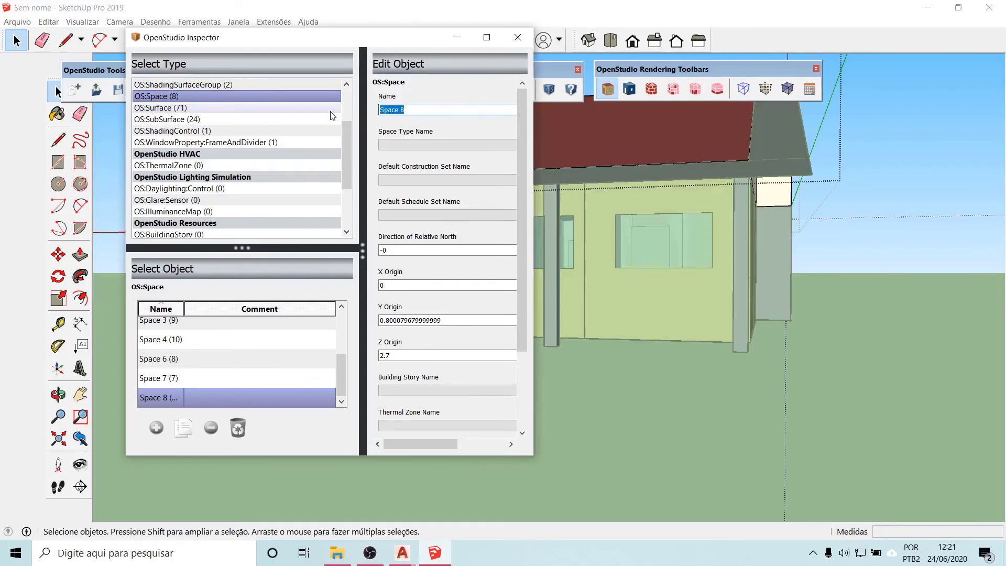
{"action": "type", "text": "Sótão"}
{"action": "left_click", "coordinate": [401, 145]}
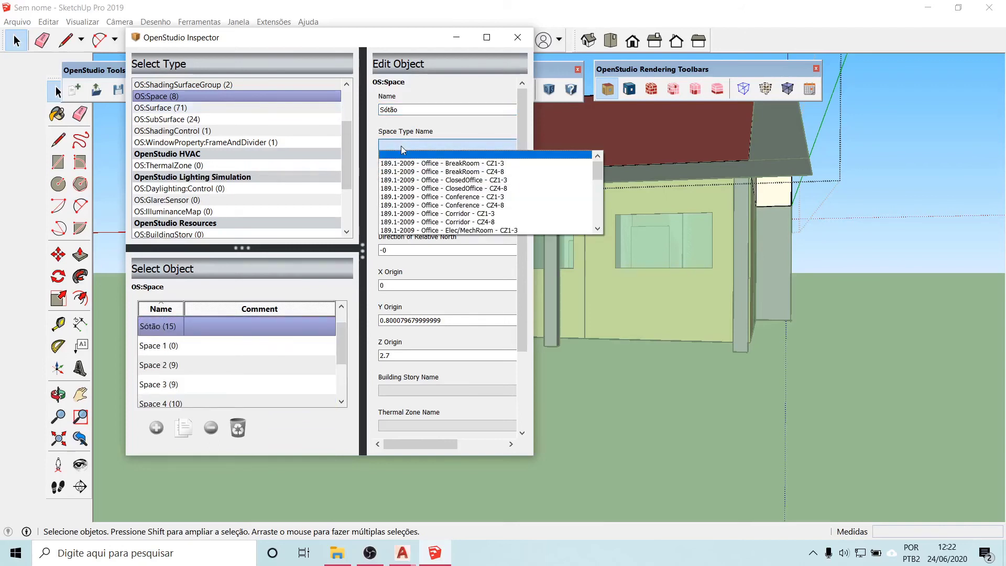
{"action": "left_click", "coordinate": [441, 122]}
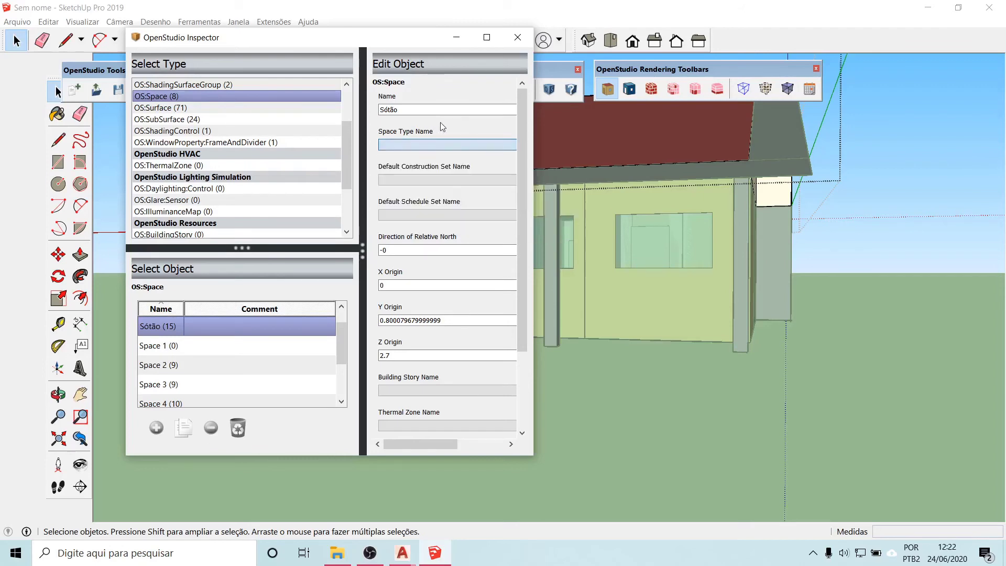
- Rename the front space with the wide window beside Sala as Quarto01
{"action": "double_click", "coordinate": [687, 310]}
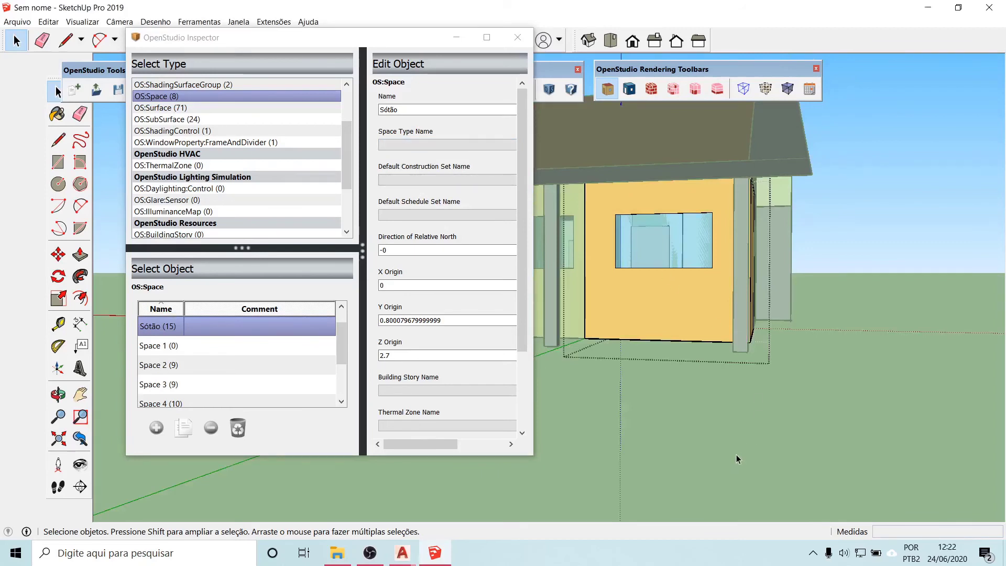
{"action": "double_click", "coordinate": [665, 315]}
{"action": "triple_click", "coordinate": [398, 110]}
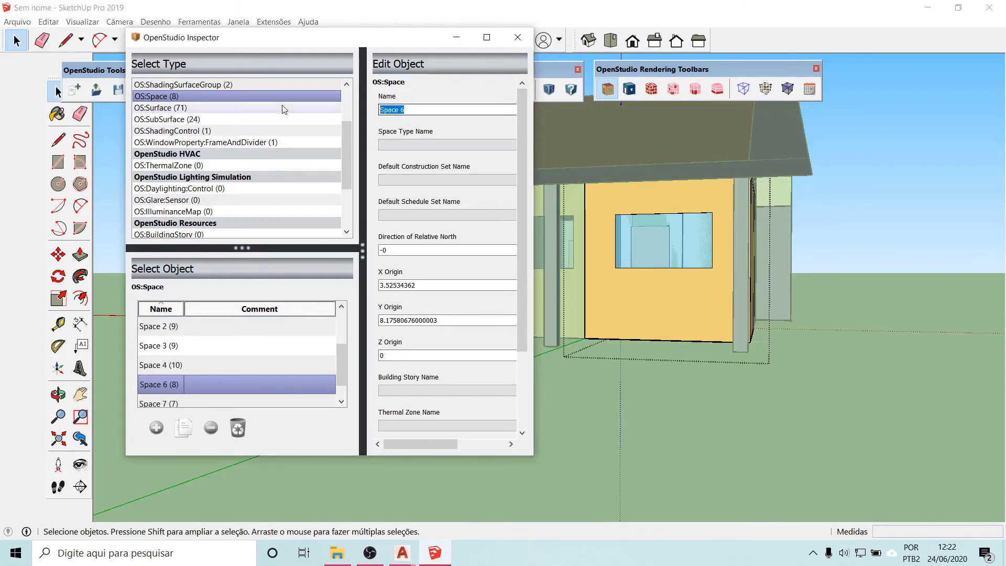
{"action": "type", "text": "S"}
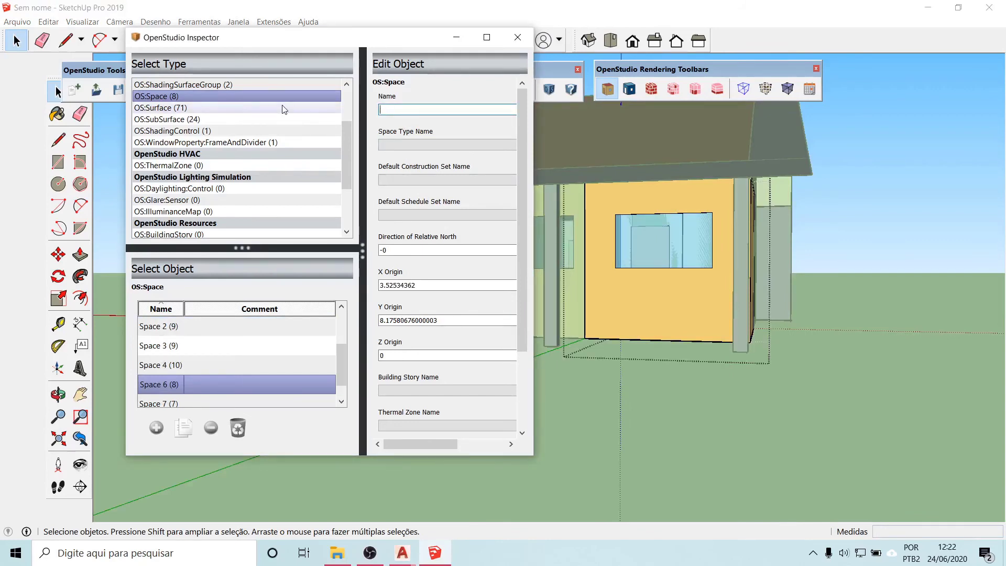
{"action": "type", "text": "Quarto01"}
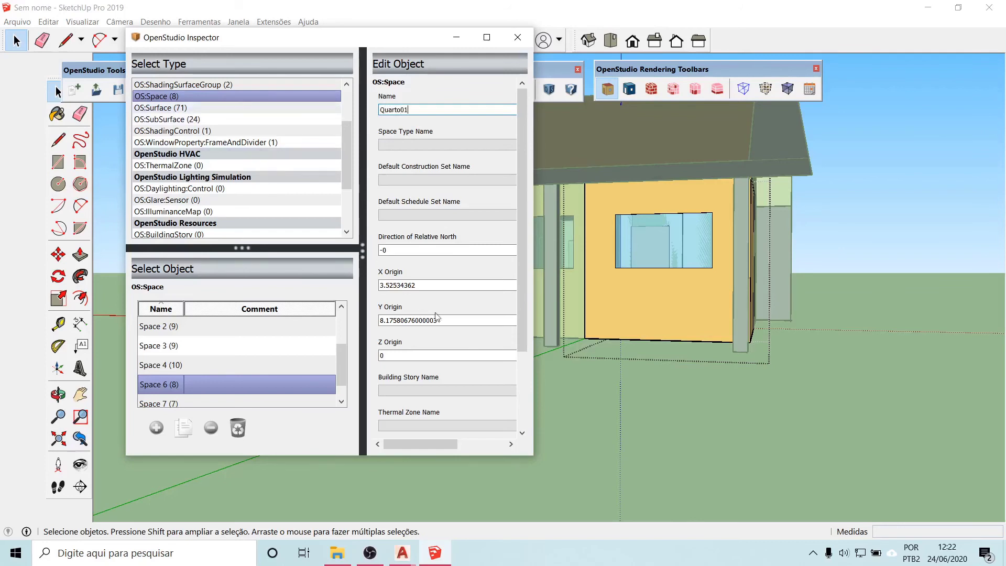
{"action": "left_click", "coordinate": [657, 429]}
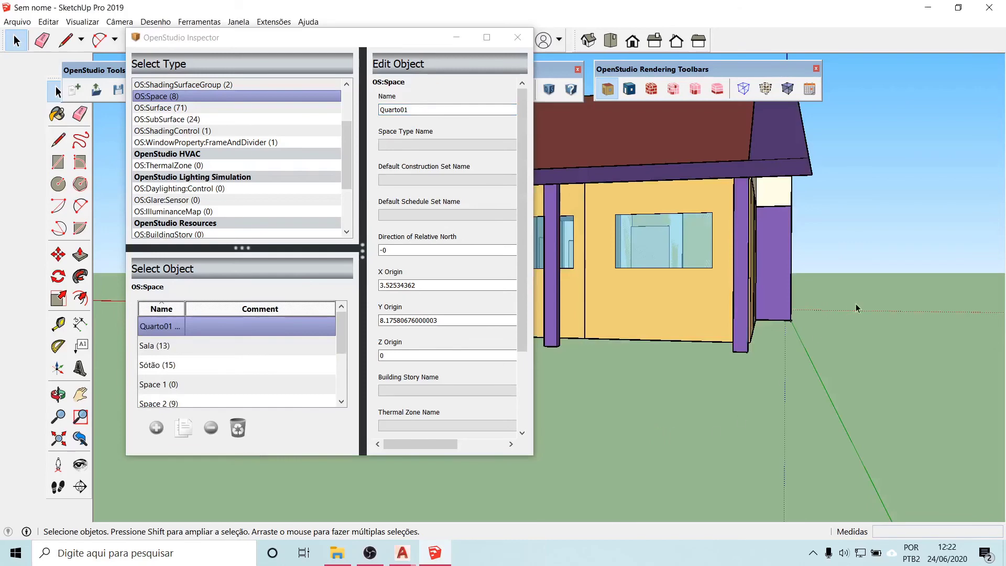
- Rename the space with the small square window on the gable facade as WC01
{"action": "middle_click_drag", "start_coordinate": [848, 320], "coordinate": [610, 365]}
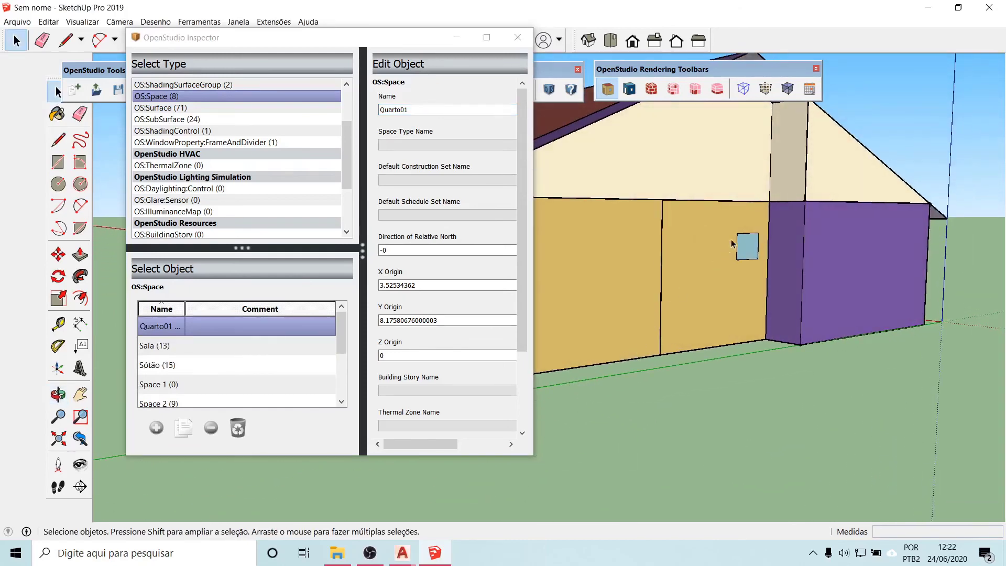
{"action": "left_click", "coordinate": [747, 235]}
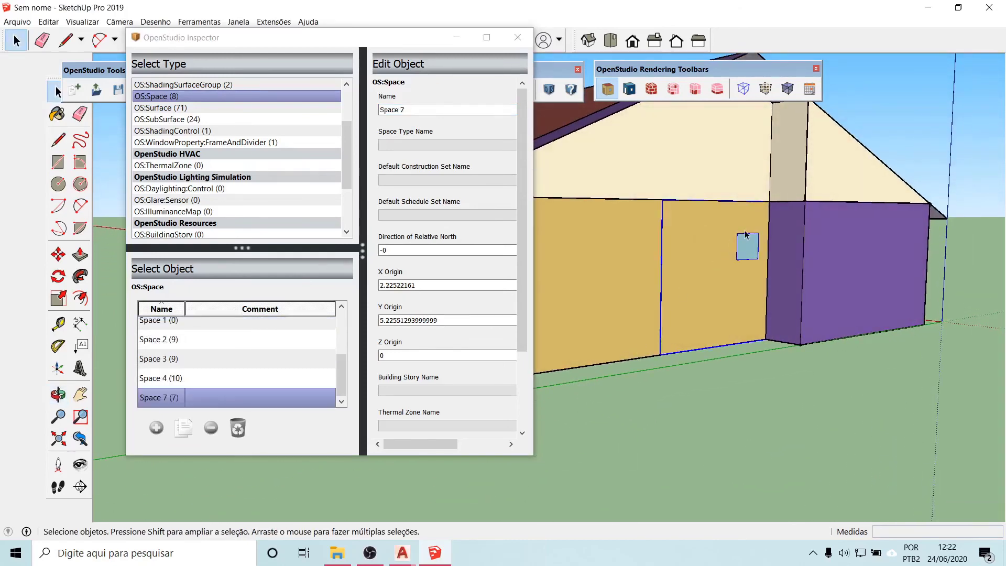
{"action": "double_click", "coordinate": [721, 242]}
{"action": "middle_click_drag", "start_coordinate": [729, 303], "coordinate": [733, 271]}
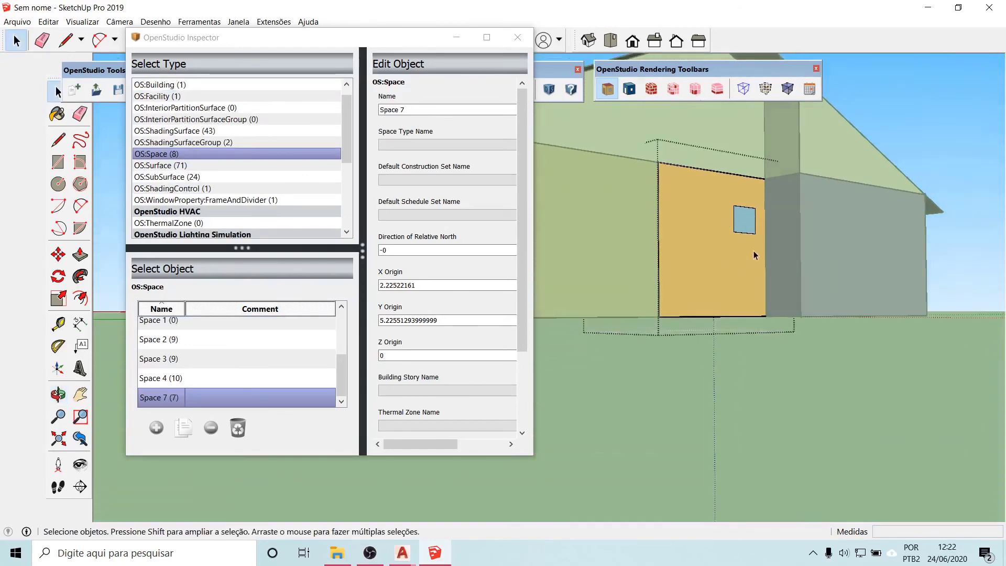
{"action": "left_click", "coordinate": [419, 110]}
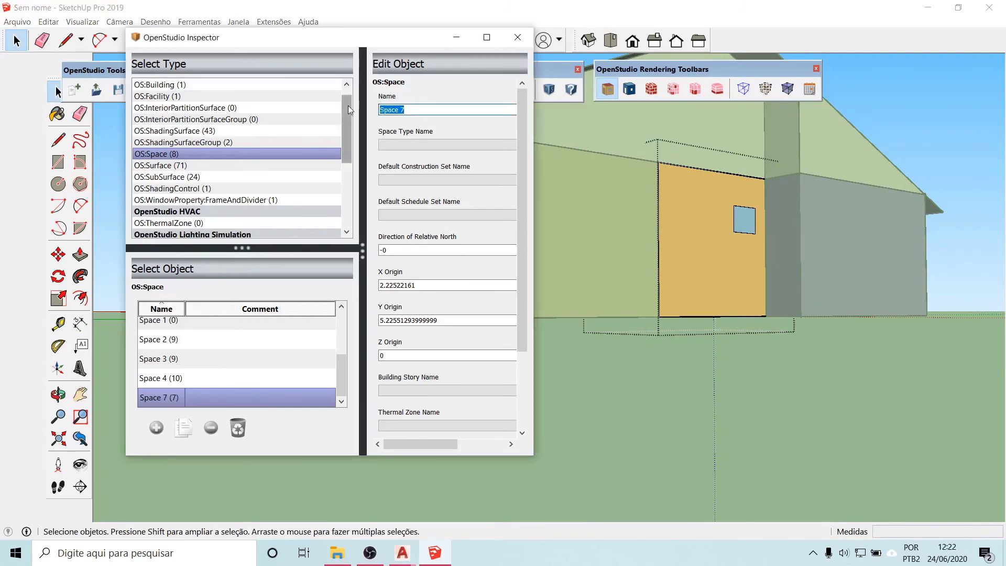
{"action": "type", "text": "WC01"}
{"action": "left_click", "coordinate": [729, 319]}
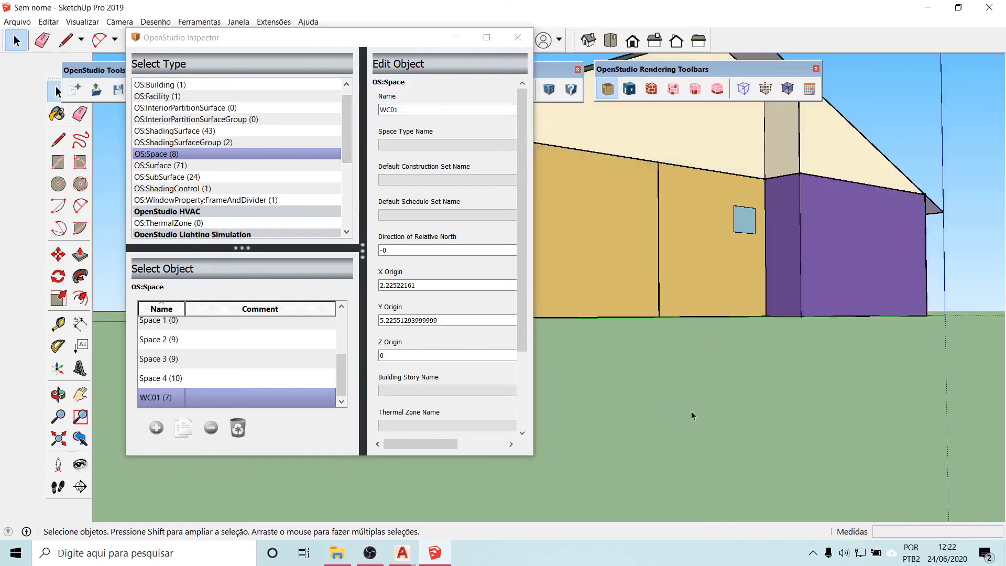
- Rename the porch-side space with a window next to the shading side wall as Quarto02
{"action": "mouse_move", "coordinate": [925, 394]}
{"action": "middle_mouse_down"}
{"action": "mouse_move", "coordinate": [501, 398]}
{"action": "mouse_move", "coordinate": [459, 386]}
{"action": "middle_mouse_up"}
{"action": "mouse_move", "coordinate": [602, 448]}
{"action": "middle_mouse_down"}
{"action": "mouse_move", "coordinate": [573, 449]}
{"action": "mouse_move", "coordinate": [703, 392]}
{"action": "middle_mouse_up"}
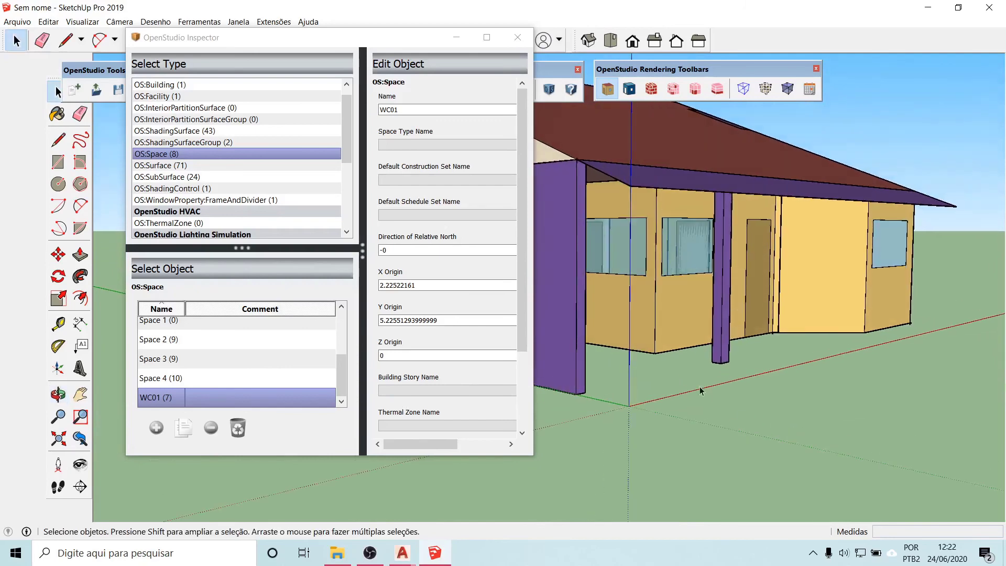
{"action": "left_click", "coordinate": [679, 300]}
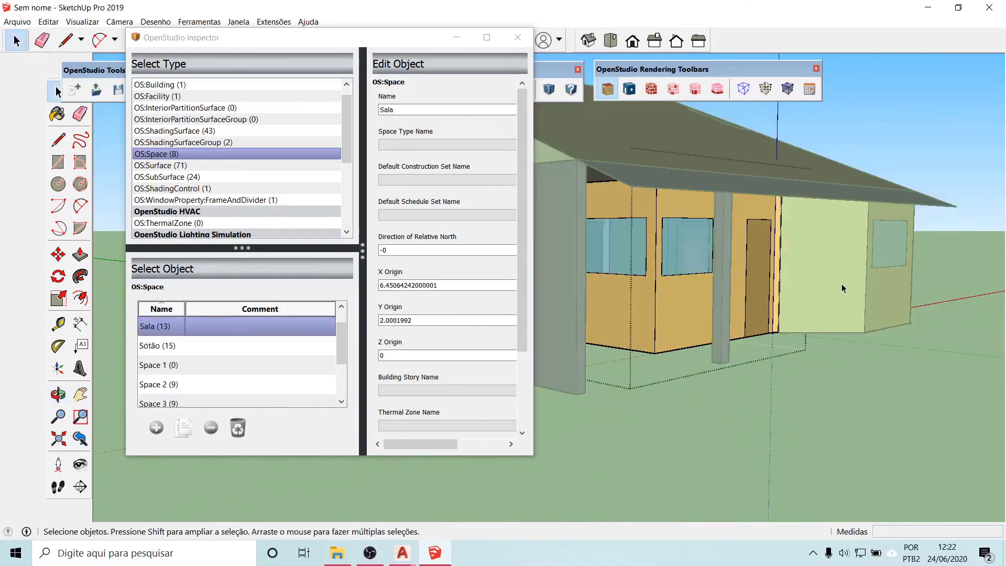
{"action": "middle_click_drag", "start_coordinate": [674, 435], "coordinate": [957, 409]}
{"action": "middle_click_drag", "start_coordinate": [613, 439], "coordinate": [1001, 392]}
{"action": "scroll", "coordinate": [628, 415], "scroll_direction": "up", "scroll_amount": 6}
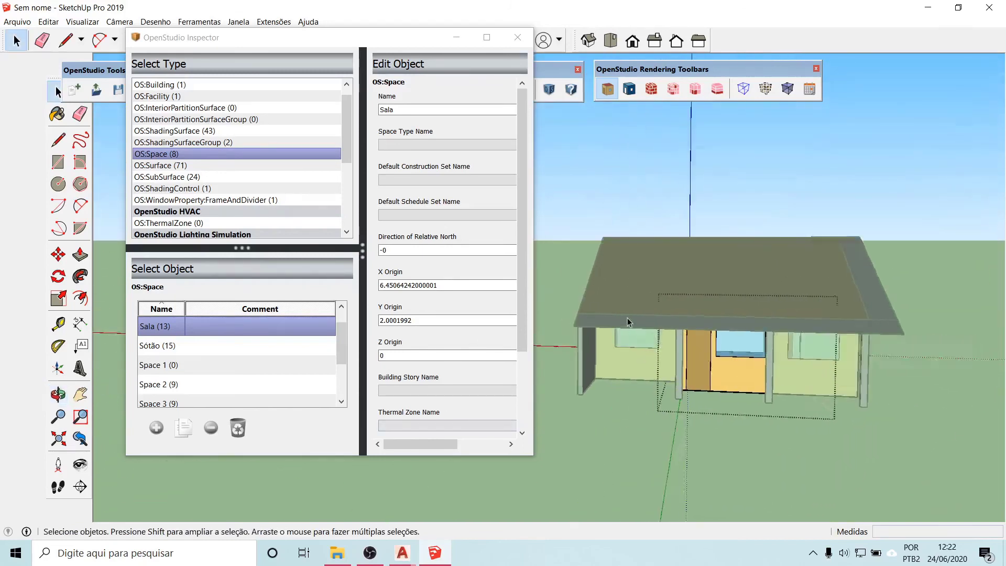
{"action": "double_click", "coordinate": [627, 414]}
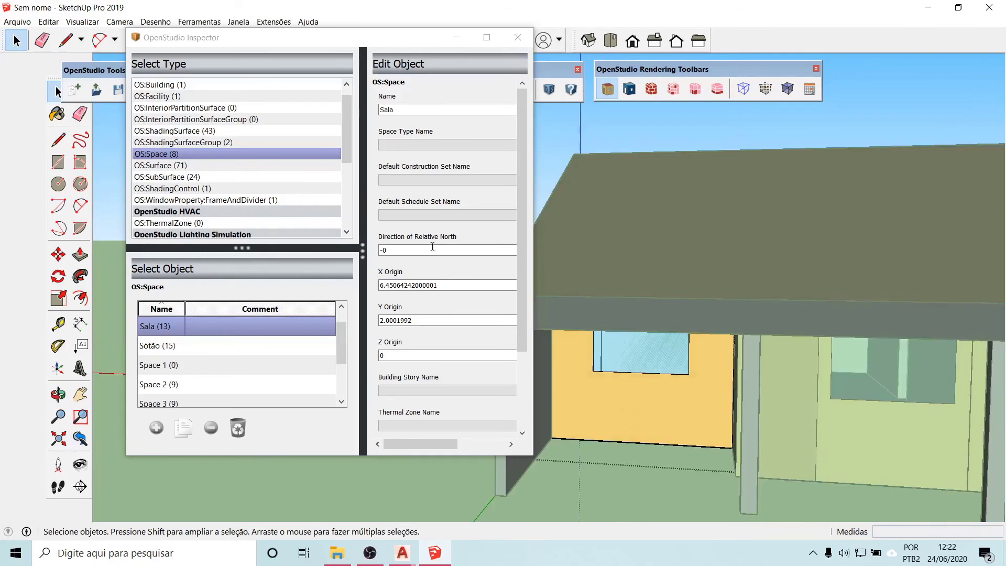
{"action": "left_click", "coordinate": [448, 480]}
{"action": "double_click", "coordinate": [638, 407]}
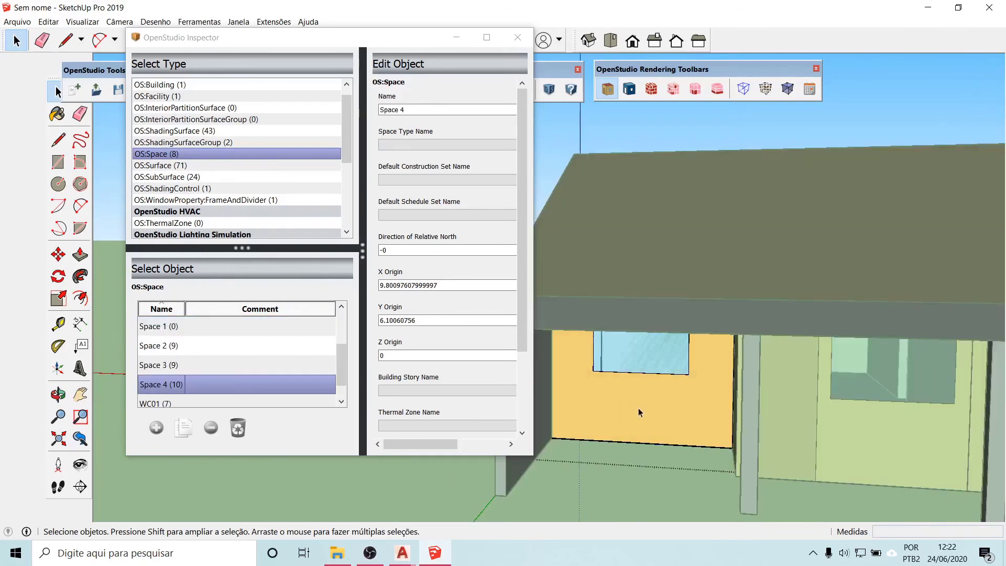
{"action": "triple_click", "coordinate": [415, 114]}
{"action": "type", "text": "Qu"}
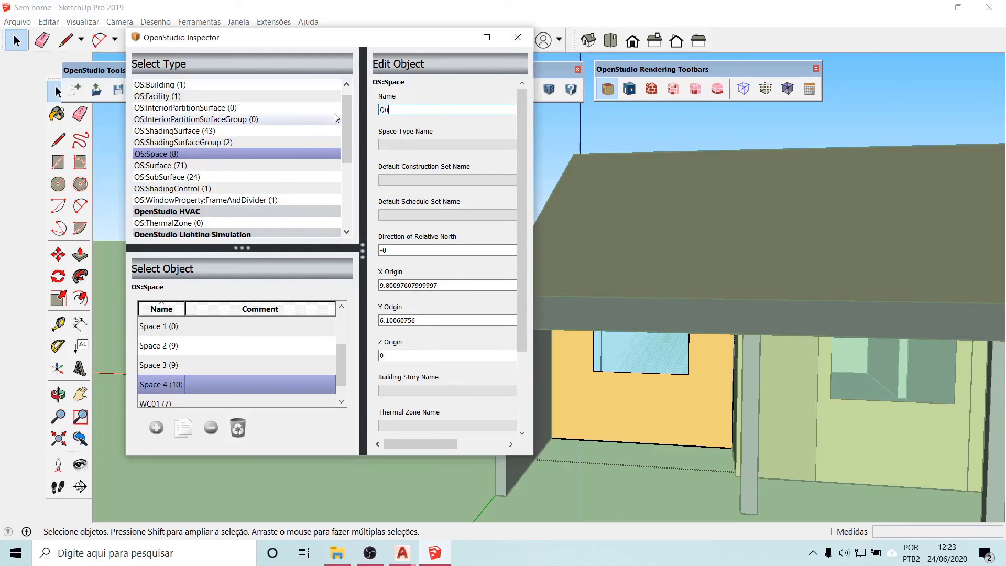
{"action": "type", "text": "arto02"}
{"action": "left_click", "coordinate": [379, 474]}
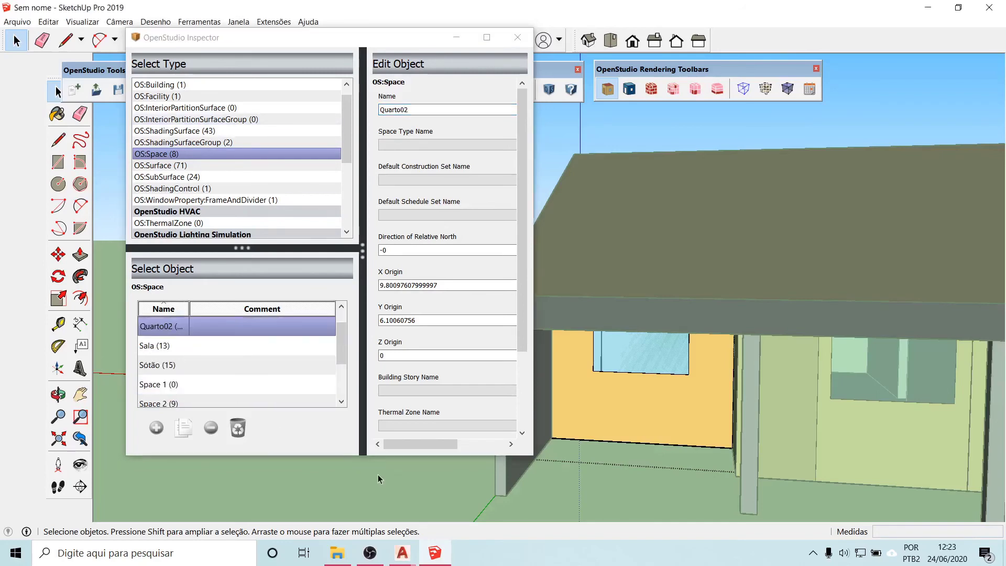
- Rename the space behind the small window in the recessed part of the gable facade as WC02
{"action": "middle_click_drag", "start_coordinate": [774, 335], "coordinate": [773, 309]}
{"action": "scroll", "coordinate": [775, 325], "scroll_direction": "down", "scroll_amount": 10}
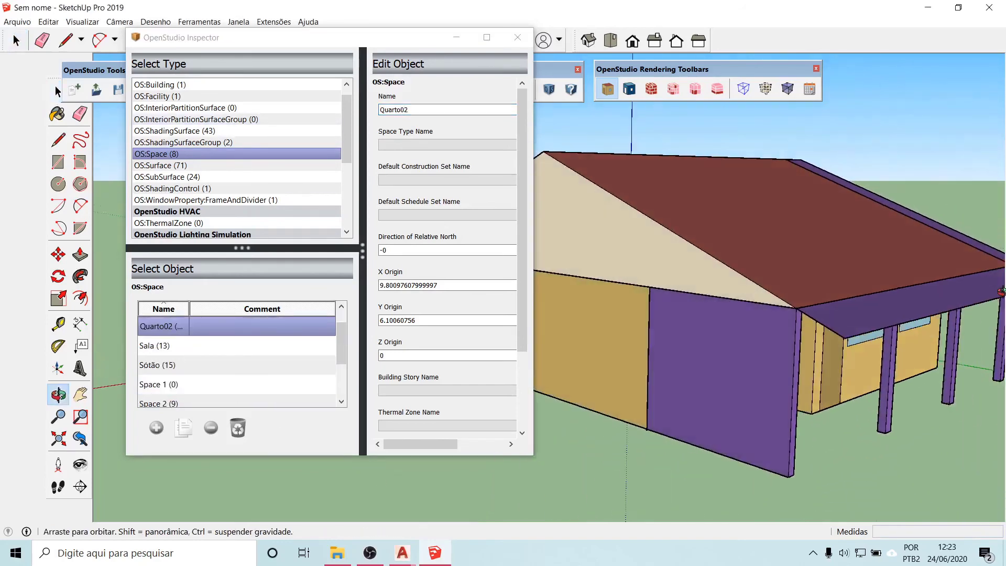
{"action": "scroll", "coordinate": [777, 338], "scroll_direction": "up", "scroll_amount": 6}
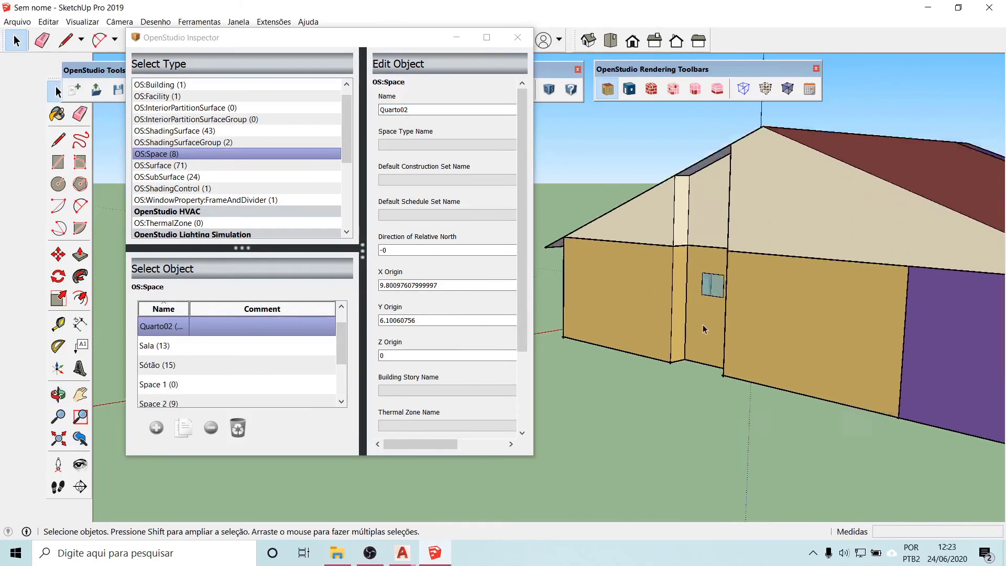
{"action": "double_click", "coordinate": [705, 323]}
{"action": "left_click", "coordinate": [388, 110]}
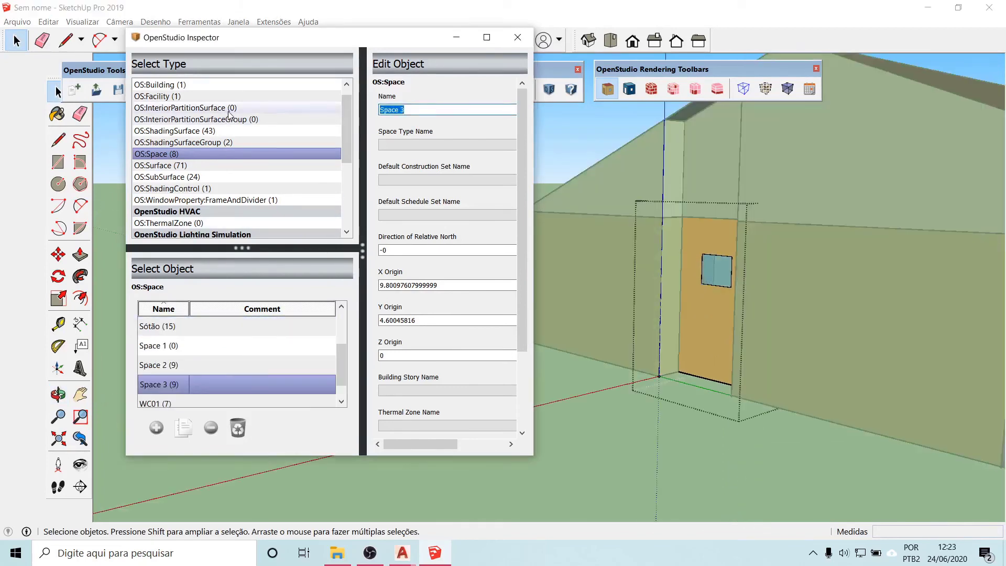
{"action": "type", "text": "WC02"}
{"action": "left_click", "coordinate": [310, 486]}
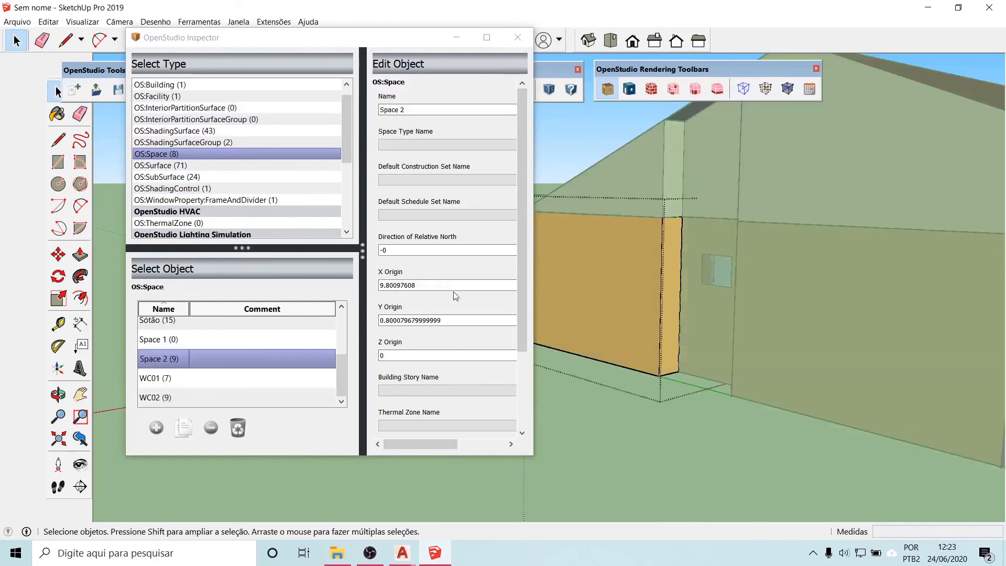
- Rename the windowless corner space adjoining WC02 on the gable facade as Quarto03
{"action": "triple_click", "coordinate": [421, 108]}
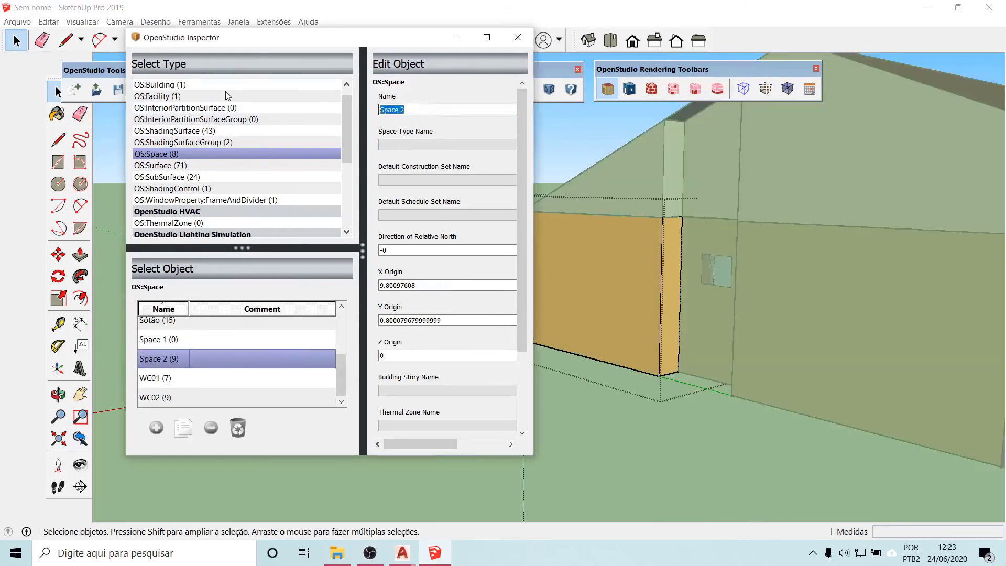
{"action": "type", "text": "Quart"}
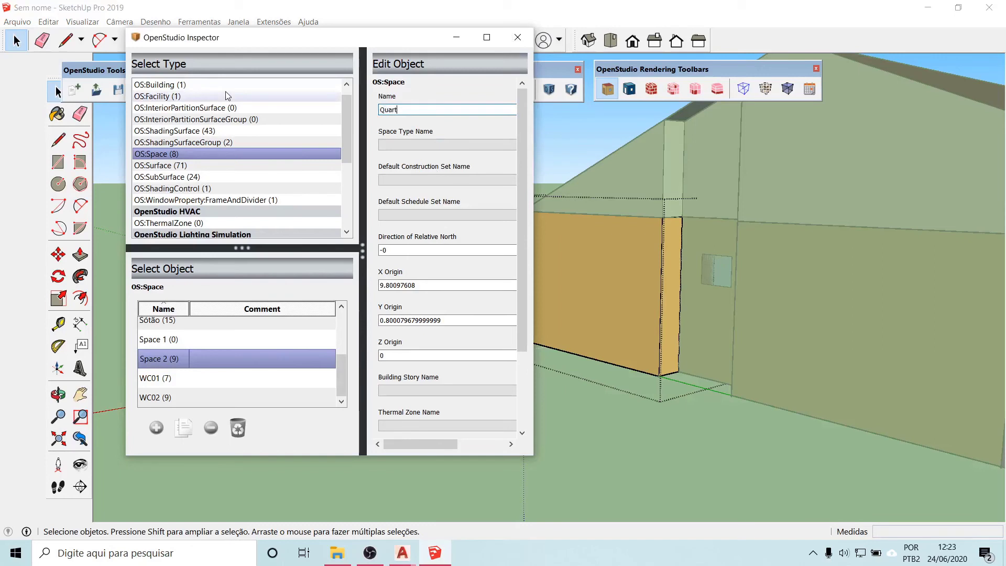
{"action": "type", "text": "o03"}
{"action": "left_click", "coordinate": [241, 494]}
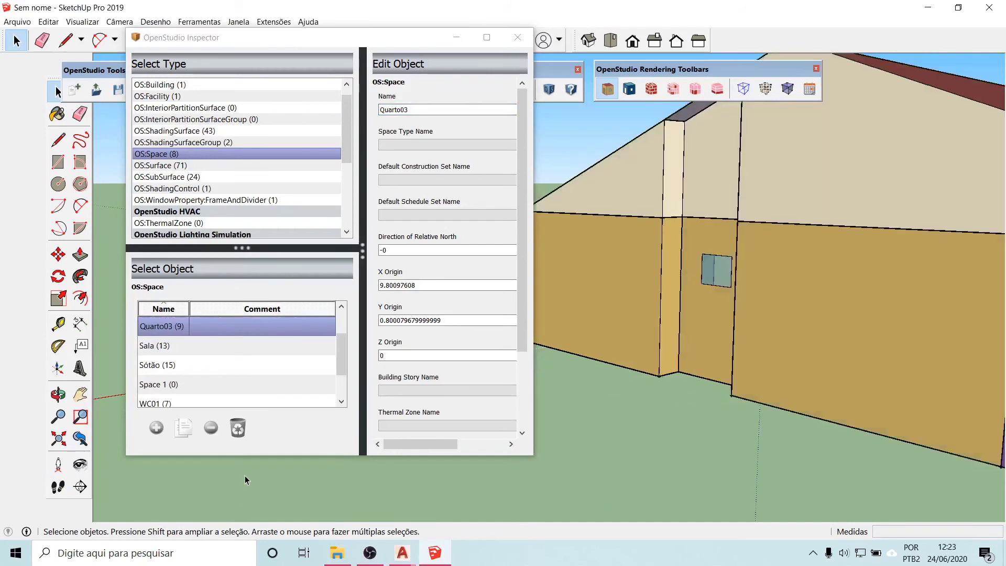
- Select the remaining Space 1 and check its properties and default construction set options without assigning one
{"action": "left_click", "coordinate": [165, 385]}
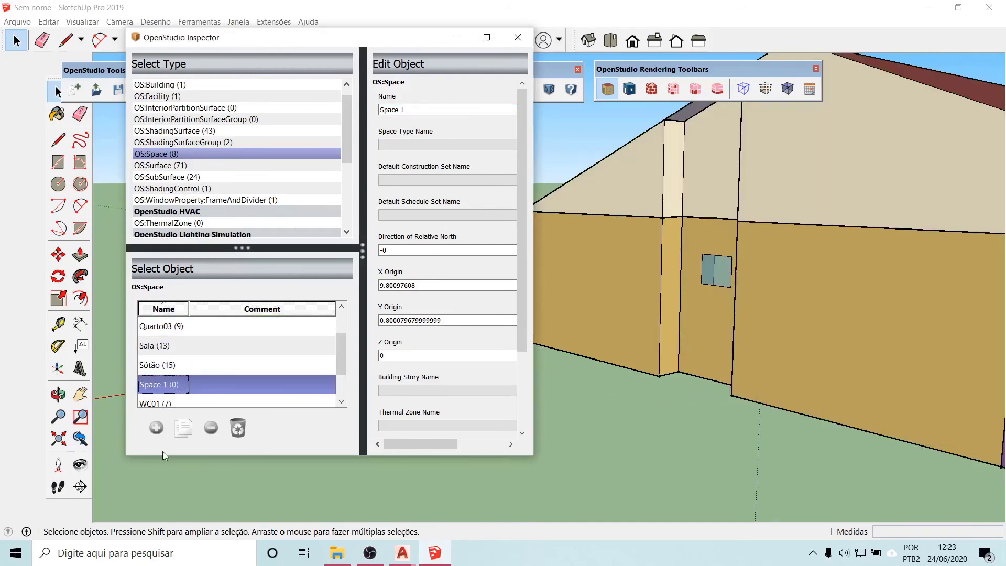
{"action": "scroll", "coordinate": [394, 355], "scroll_direction": "down", "scroll_amount": 3}
{"action": "scroll", "coordinate": [681, 351], "scroll_direction": "down", "scroll_amount": 4}
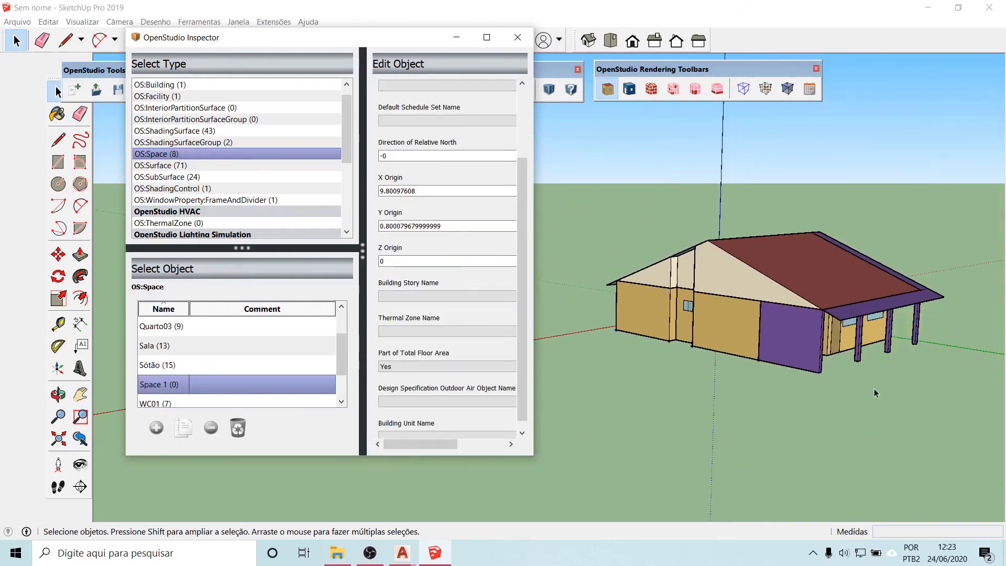
{"action": "middle_click_drag", "start_coordinate": [715, 318], "coordinate": [755, 262]}
{"action": "left_click_drag", "start_coordinate": [302, 43], "coordinate": [300, 130]}
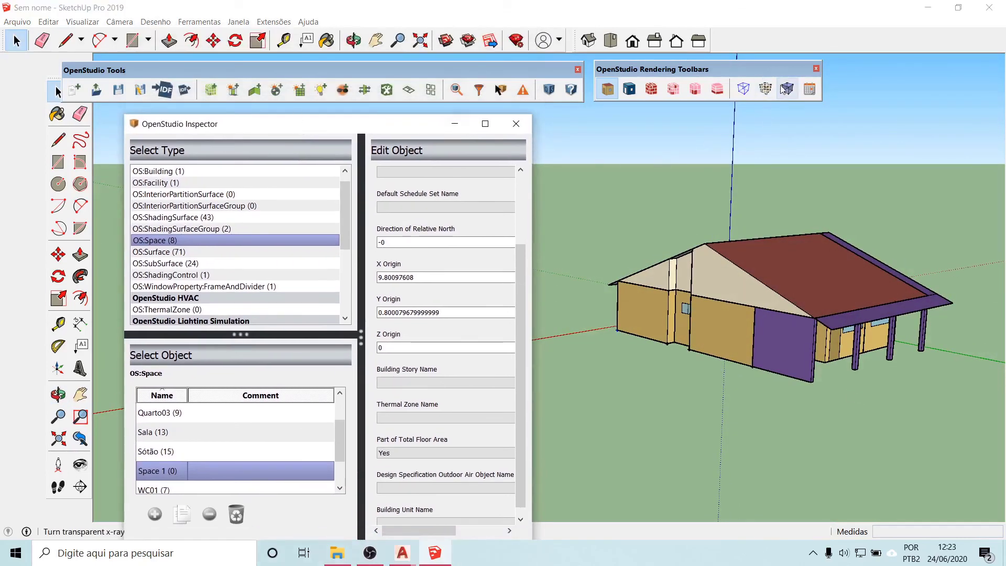
{"action": "left_click", "coordinate": [745, 88]}
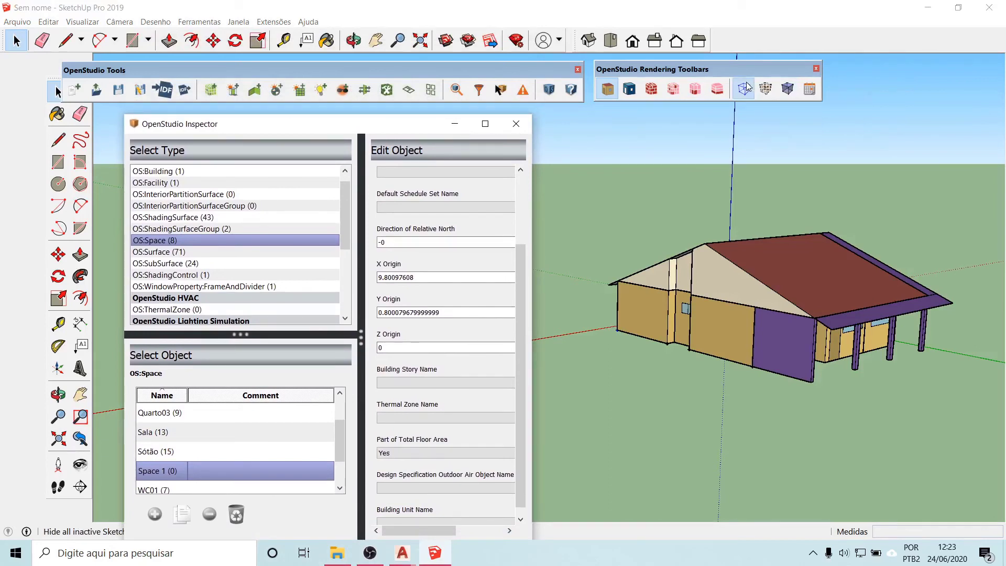
{"action": "scroll", "coordinate": [721, 366], "scroll_direction": "down", "scroll_amount": 1}
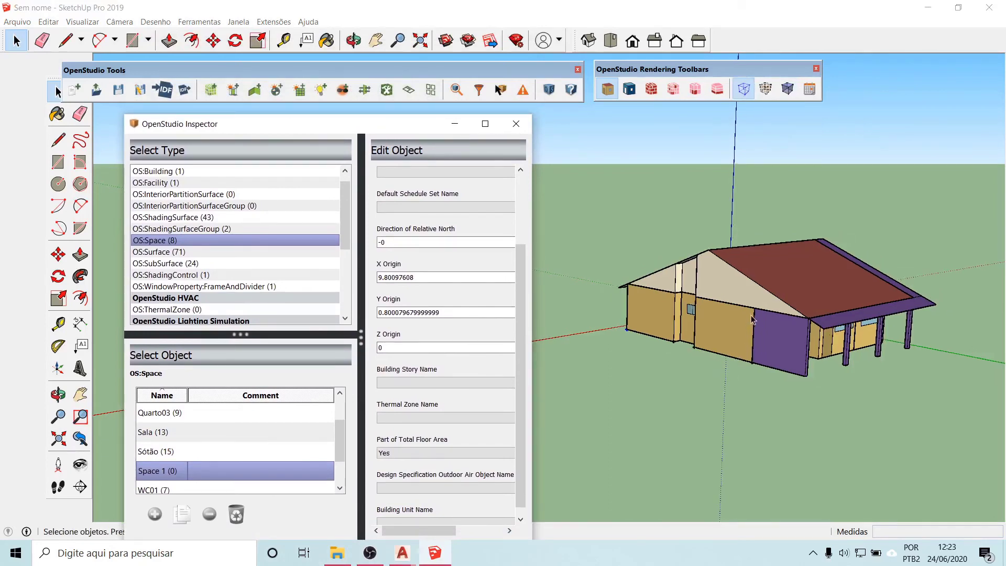
{"action": "left_click", "coordinate": [163, 472]}
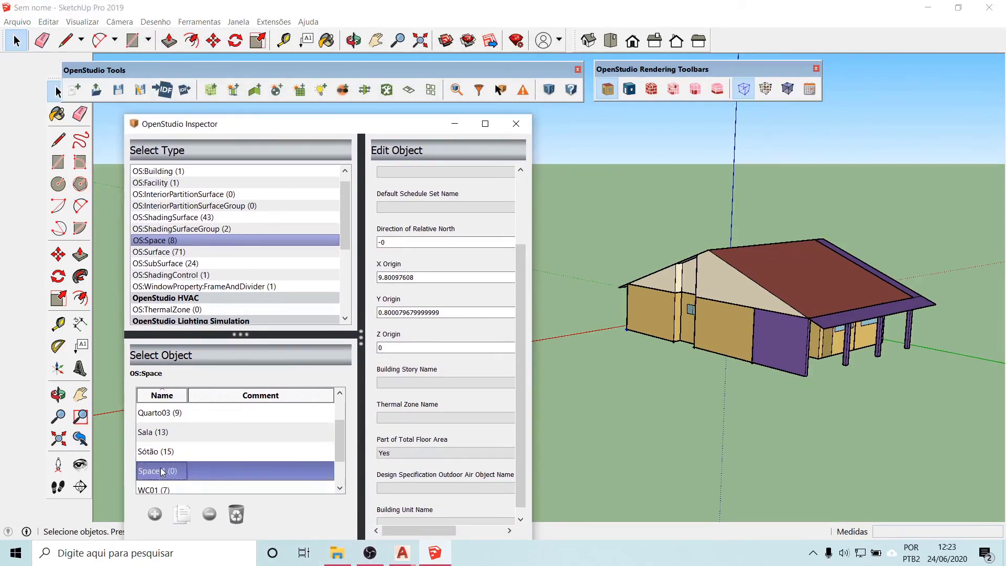
{"action": "left_click", "coordinate": [453, 172]}
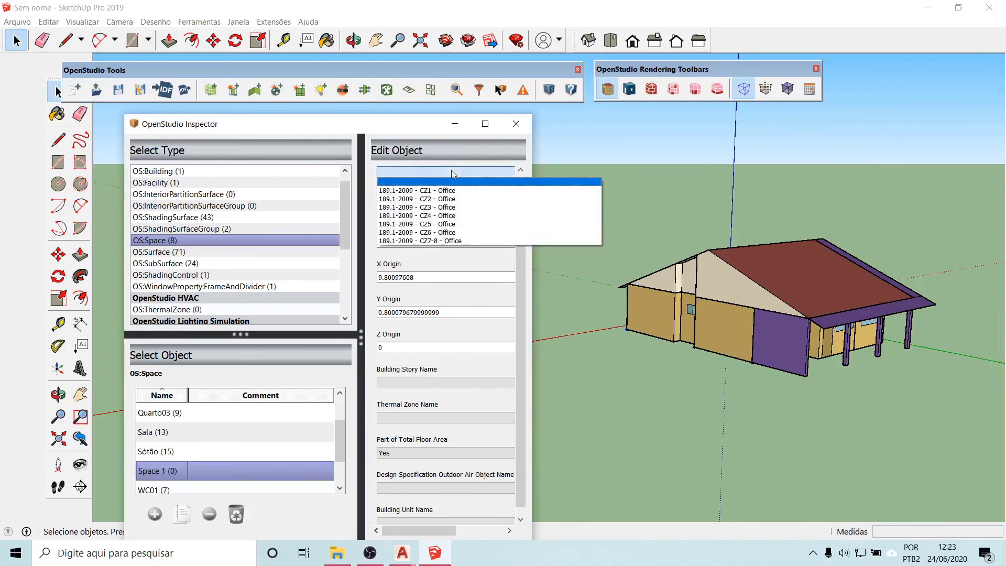
{"action": "left_click", "coordinate": [456, 178]}
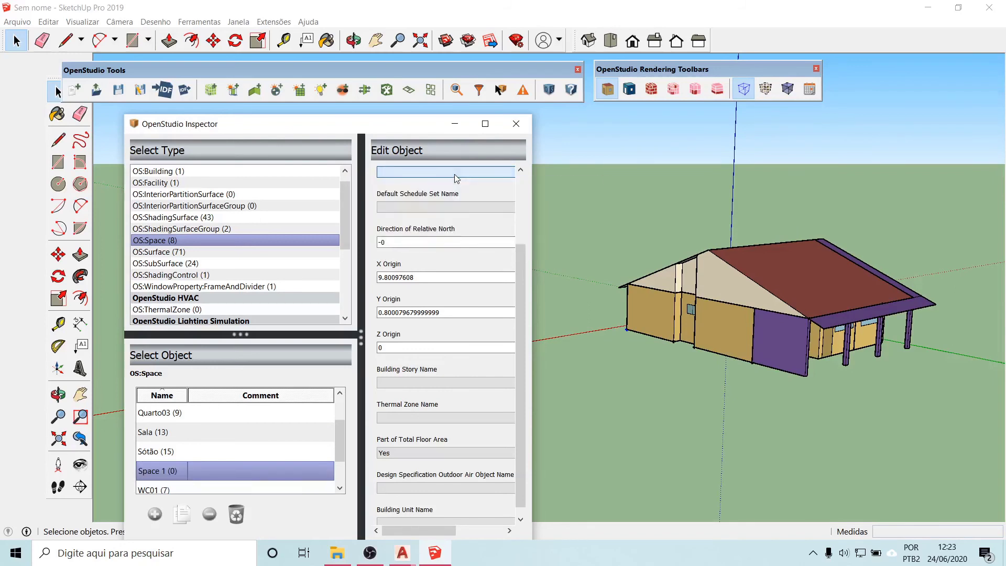
{"action": "scroll", "coordinate": [455, 174], "scroll_direction": "up", "scroll_amount": 3}
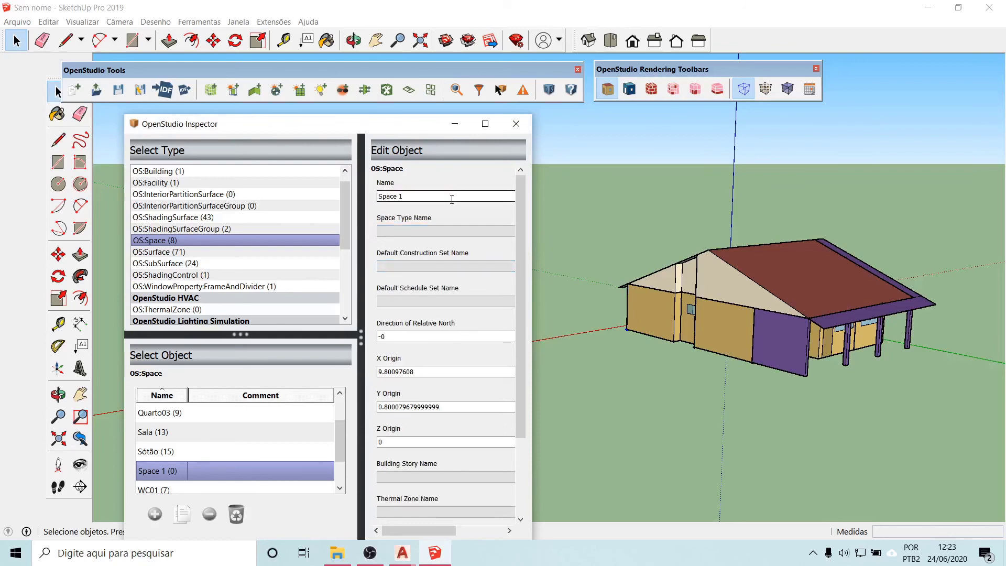
- Render the model by boundary condition, construction, space type, thermal zone and building story in turn
{"action": "left_click", "coordinate": [628, 89]}
{"action": "left_click", "coordinate": [652, 89]}
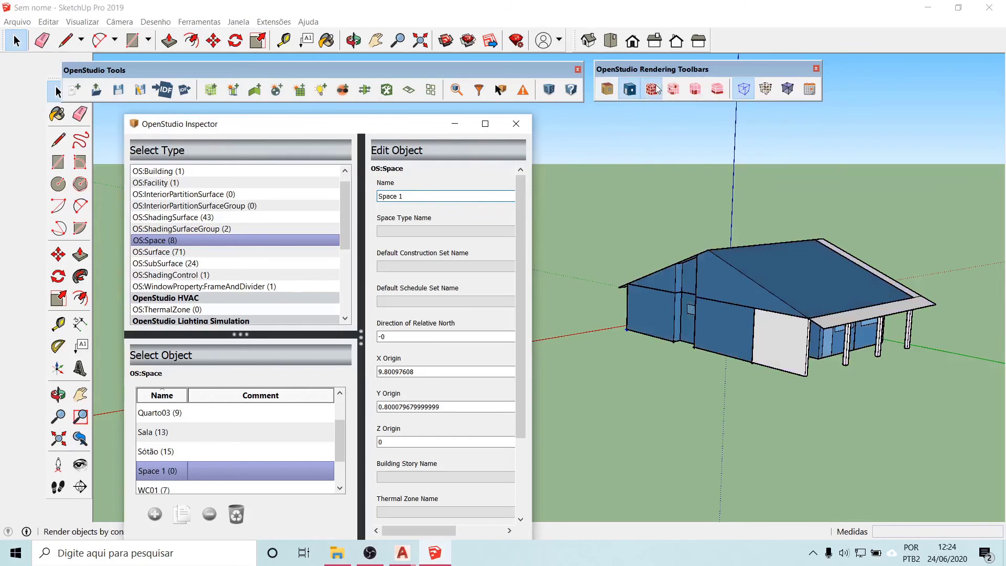
{"action": "left_click", "coordinate": [680, 91]}
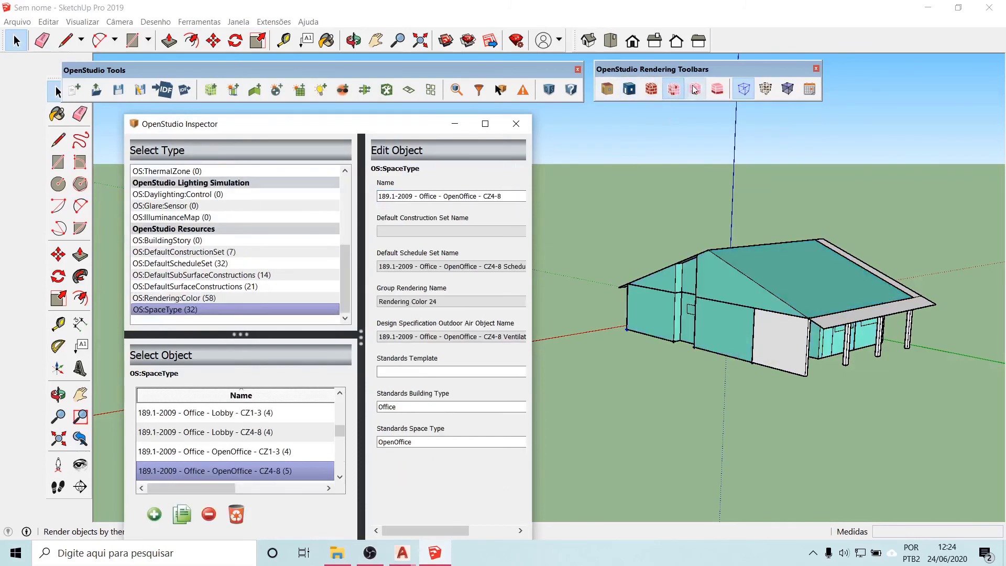
{"action": "left_click", "coordinate": [696, 89]}
{"action": "left_click", "coordinate": [717, 89]}
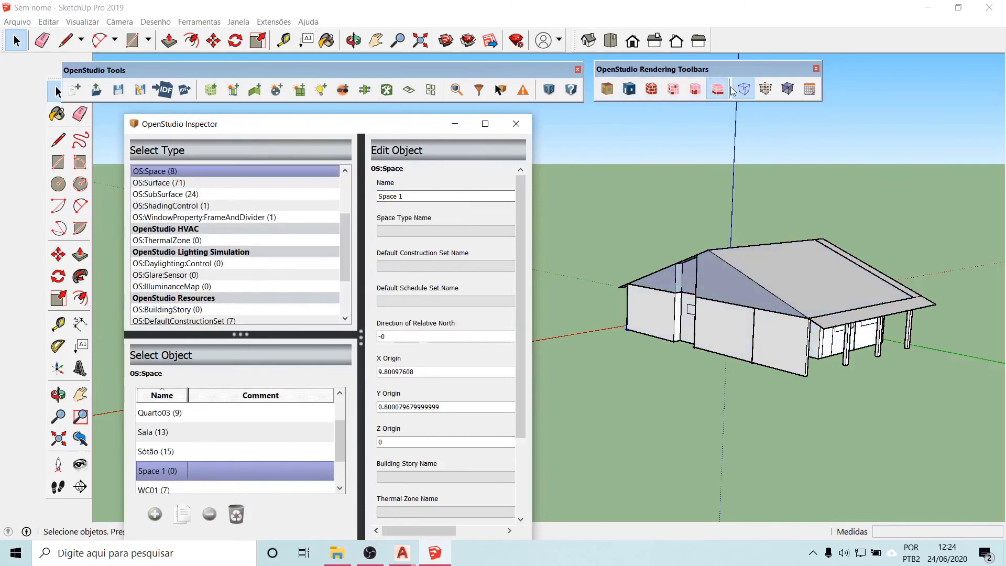
- Examine the house from below in x-ray view and review the building object's properties in the Inspector
{"action": "left_click", "coordinate": [789, 89]}
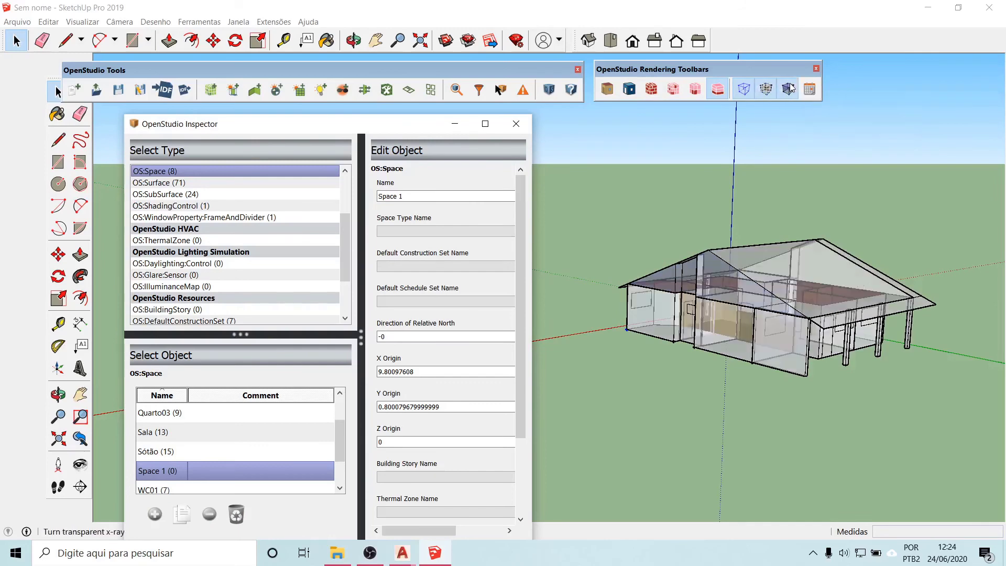
{"action": "middle_click_drag", "start_coordinate": [854, 367], "coordinate": [701, 243]}
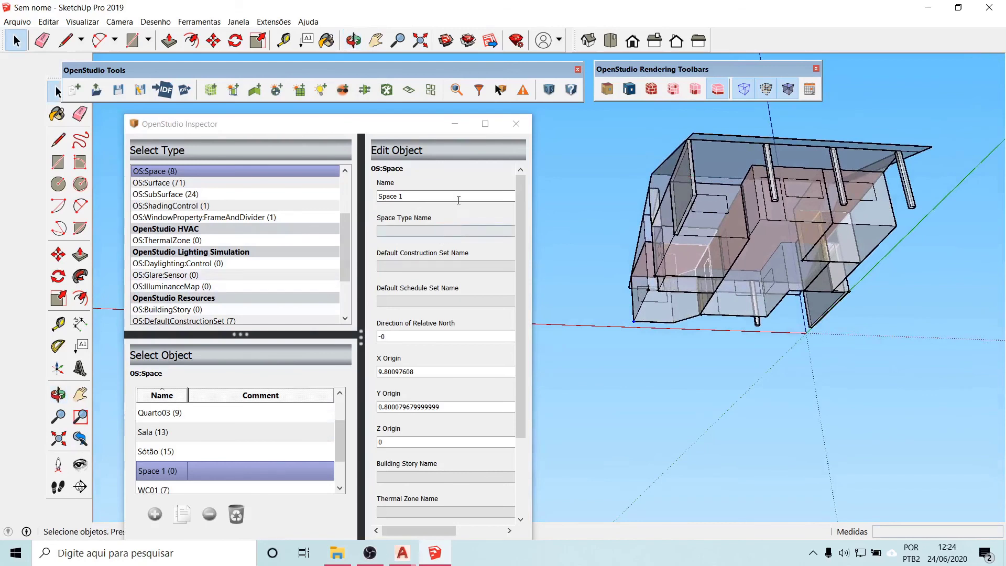
{"action": "left_click", "coordinate": [765, 416]}
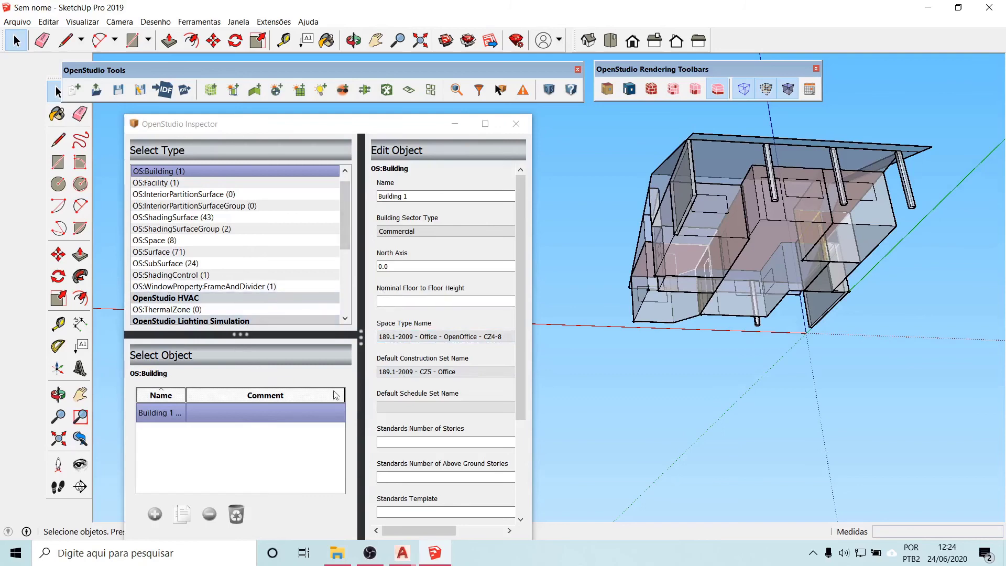
{"action": "scroll", "coordinate": [442, 318], "scroll_direction": "down", "scroll_amount": 5}
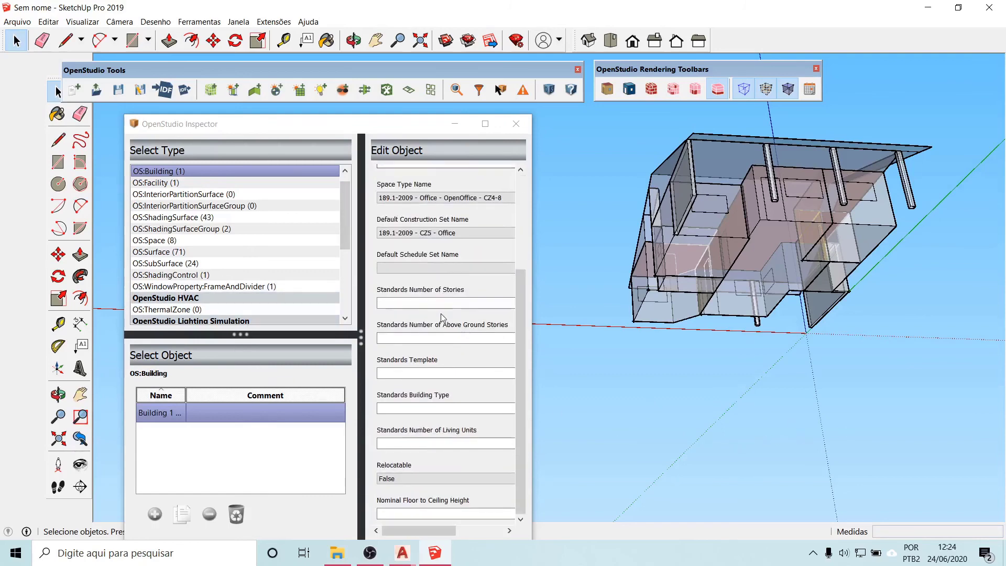
{"action": "scroll", "coordinate": [442, 318], "scroll_direction": "up", "scroll_amount": 5}
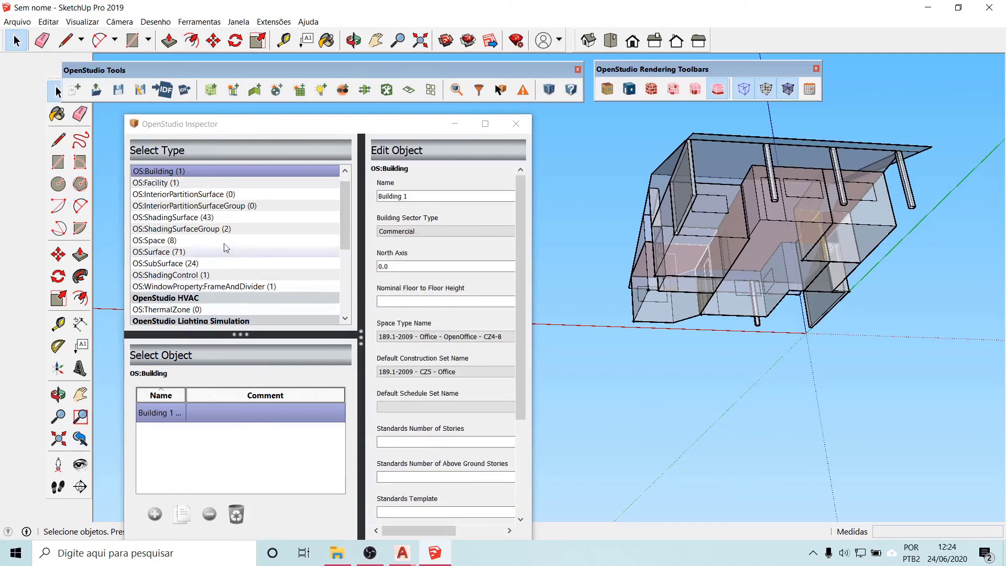
{"action": "scroll", "coordinate": [230, 240], "scroll_direction": "up", "scroll_amount": 1}
{"action": "left_click", "coordinate": [156, 186]}
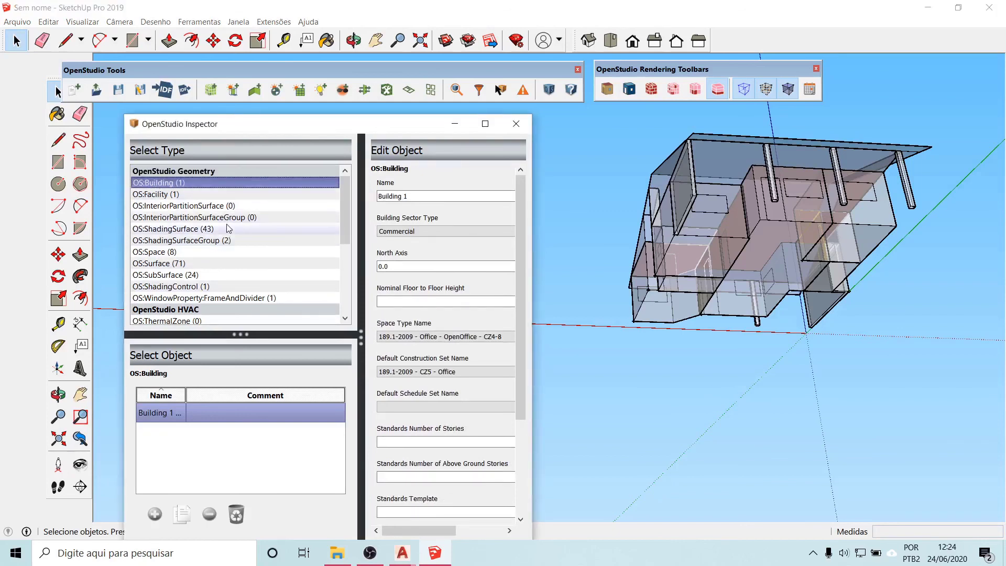
- Check the list of spaces in the Inspector and examine the properties of Space 1
{"action": "left_click", "coordinate": [162, 253]}
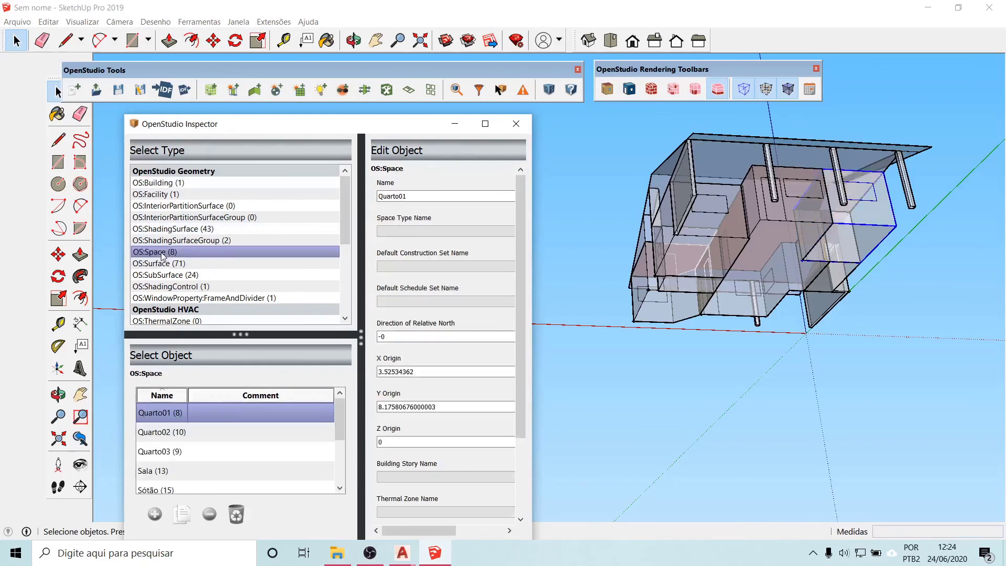
{"action": "scroll", "coordinate": [241, 435], "scroll_direction": "down", "scroll_amount": 3}
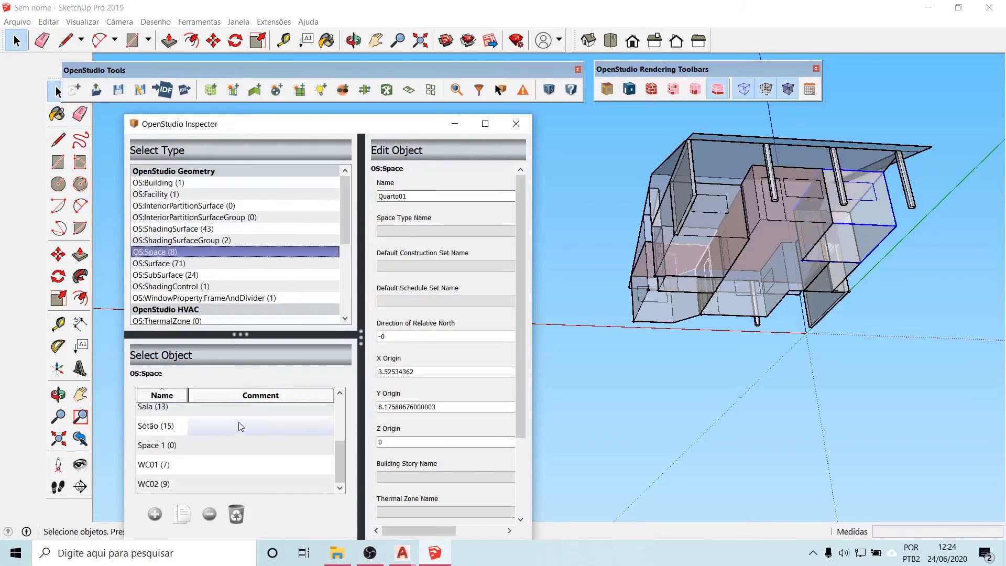
{"action": "scroll", "coordinate": [240, 425], "scroll_direction": "up", "scroll_amount": 3}
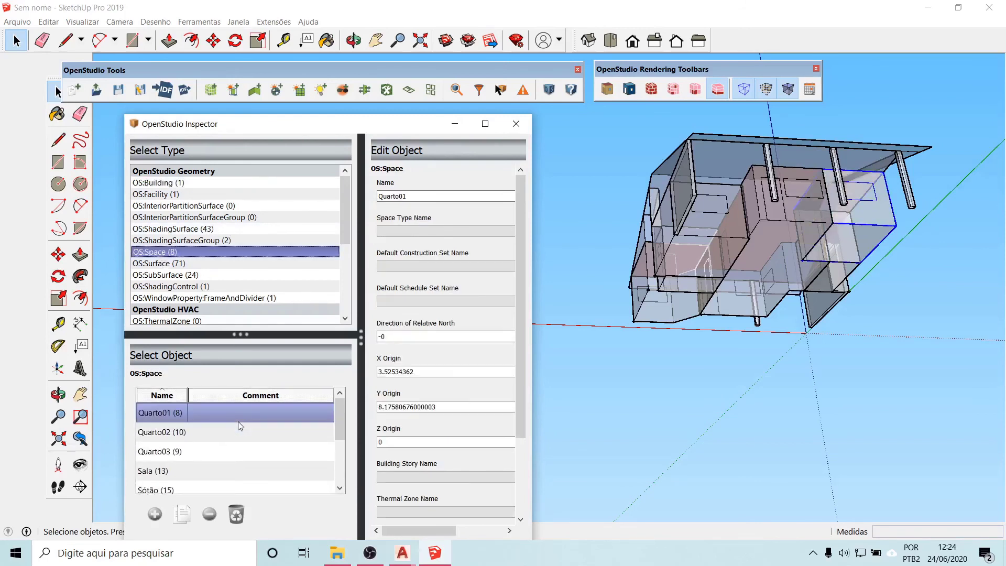
{"action": "scroll", "coordinate": [238, 422], "scroll_direction": "down", "scroll_amount": 3}
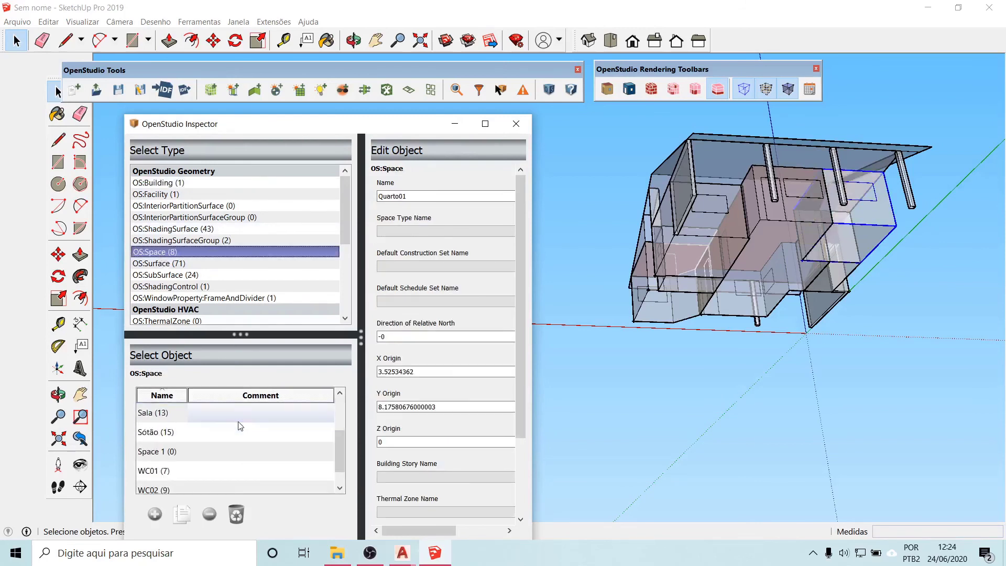
{"action": "left_click", "coordinate": [173, 447]}
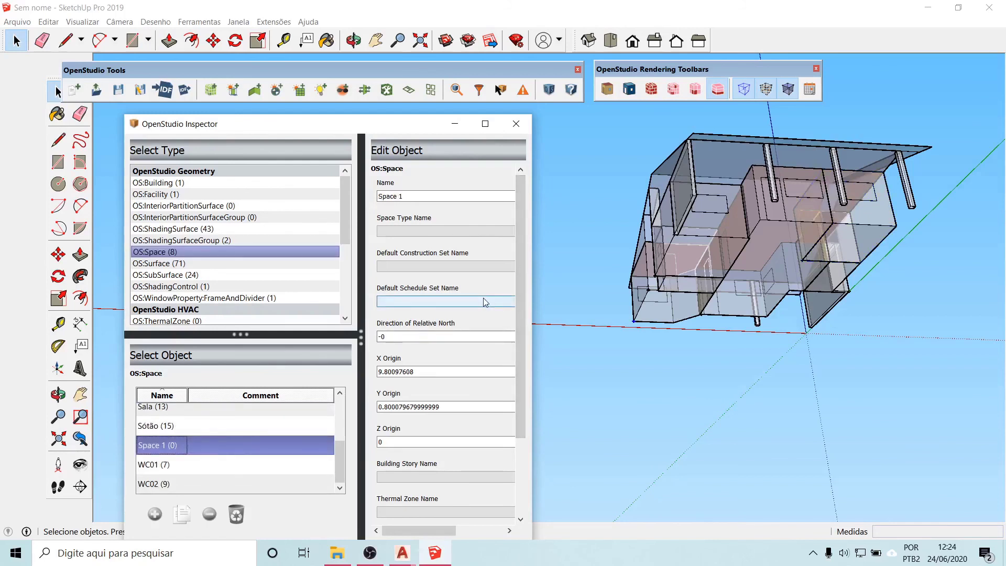
{"action": "scroll", "coordinate": [483, 302], "scroll_direction": "down", "scroll_amount": 3}
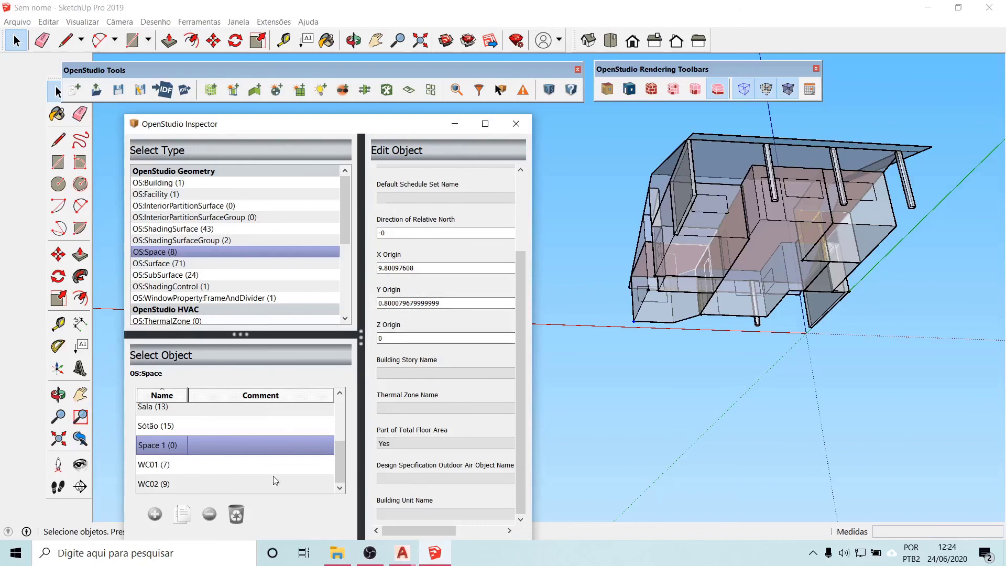
{"action": "left_click", "coordinate": [149, 448]}
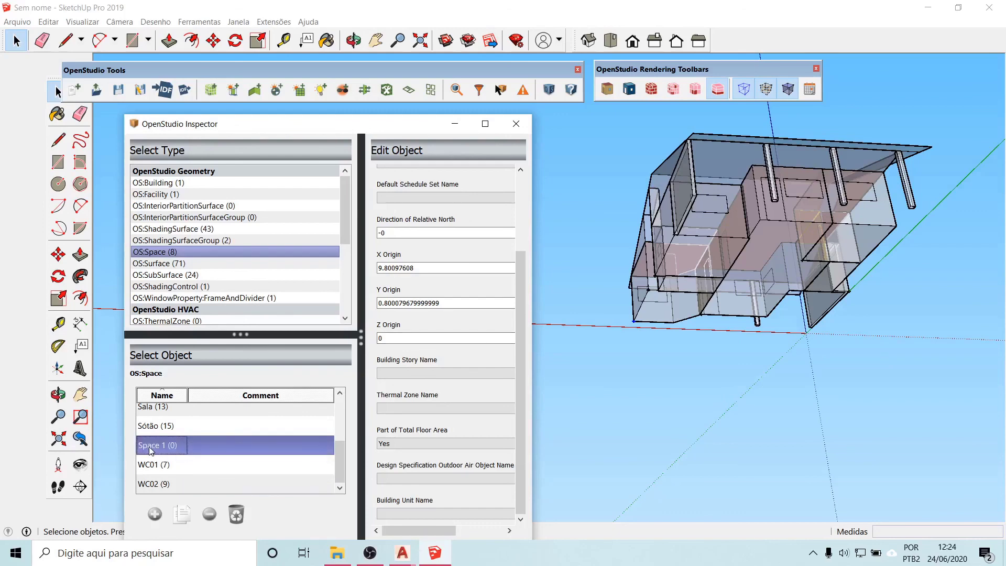
{"action": "left_click", "coordinate": [248, 452]}
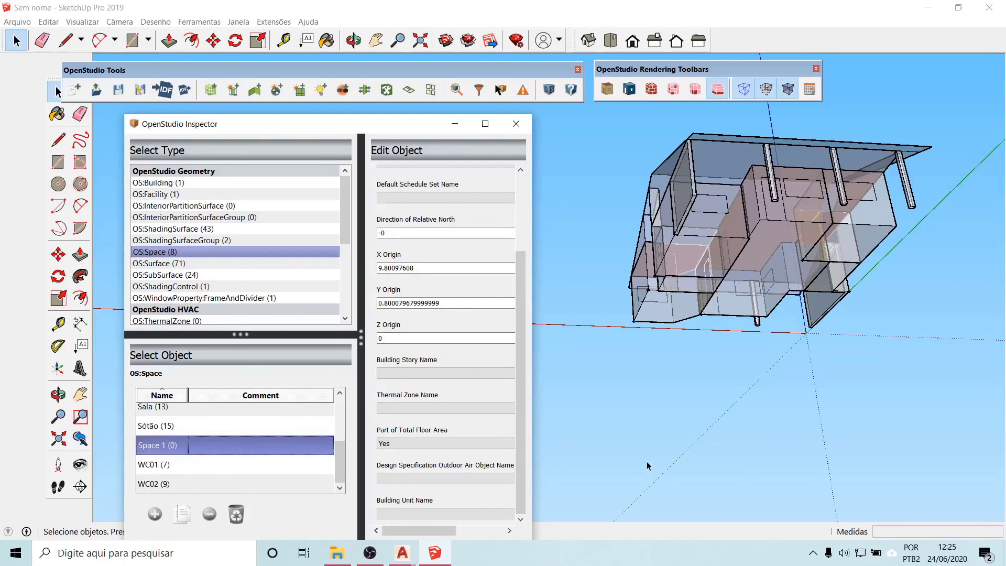
- Return the view to above the house and turn off x-ray rendering
{"action": "scroll", "coordinate": [634, 446], "scroll_direction": "down", "scroll_amount": 5}
{"action": "right_click", "coordinate": [654, 364]}
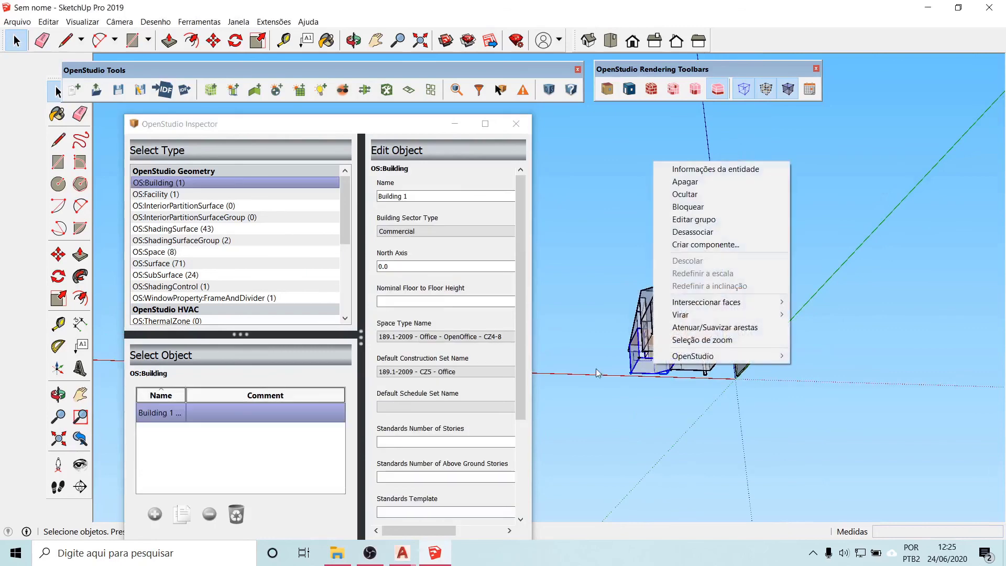
{"action": "left_click", "coordinate": [600, 434]}
{"action": "middle_click_drag", "start_coordinate": [654, 416], "coordinate": [701, 452]}
{"action": "left_click", "coordinate": [774, 93]}
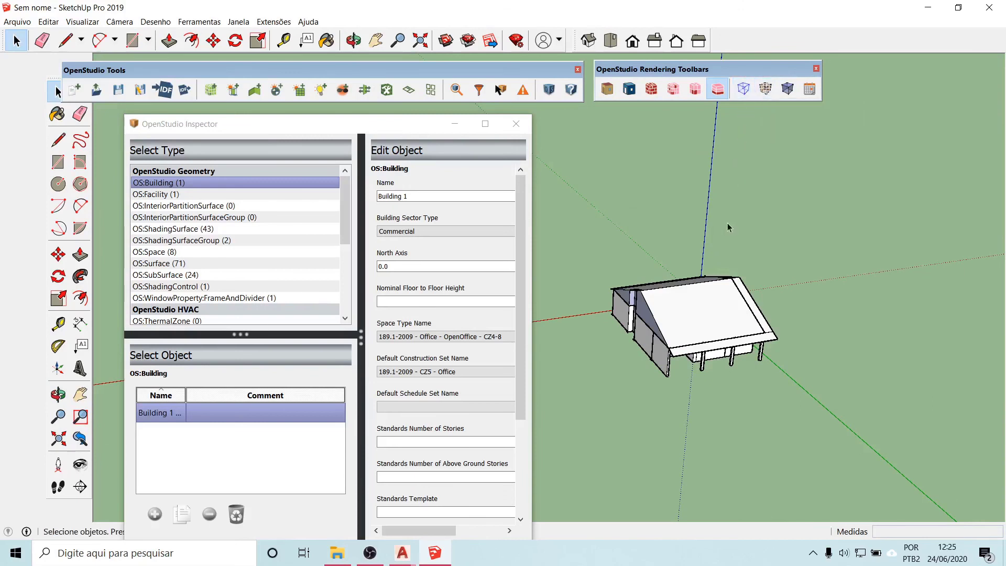
- Render the model by surface type and hide the Sótão attic space
{"action": "left_click", "coordinate": [608, 89]}
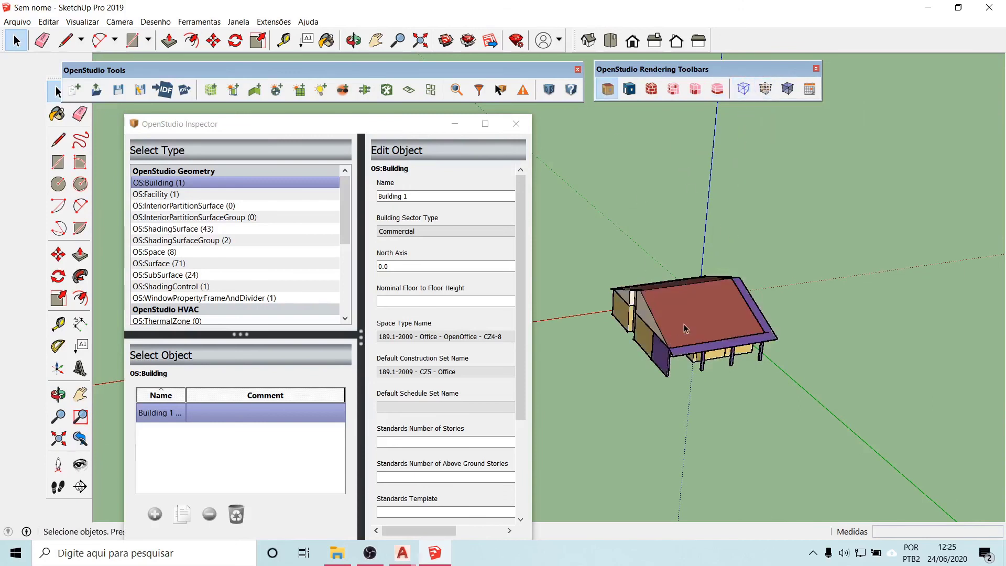
{"action": "left_click", "coordinate": [685, 329]}
{"action": "right_click", "coordinate": [686, 329]}
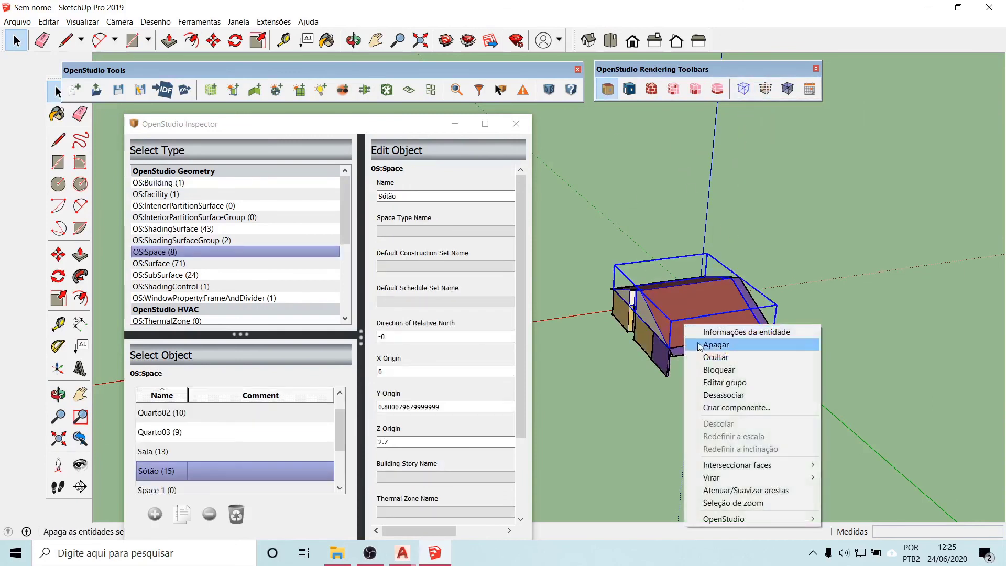
{"action": "left_click", "coordinate": [708, 357]}
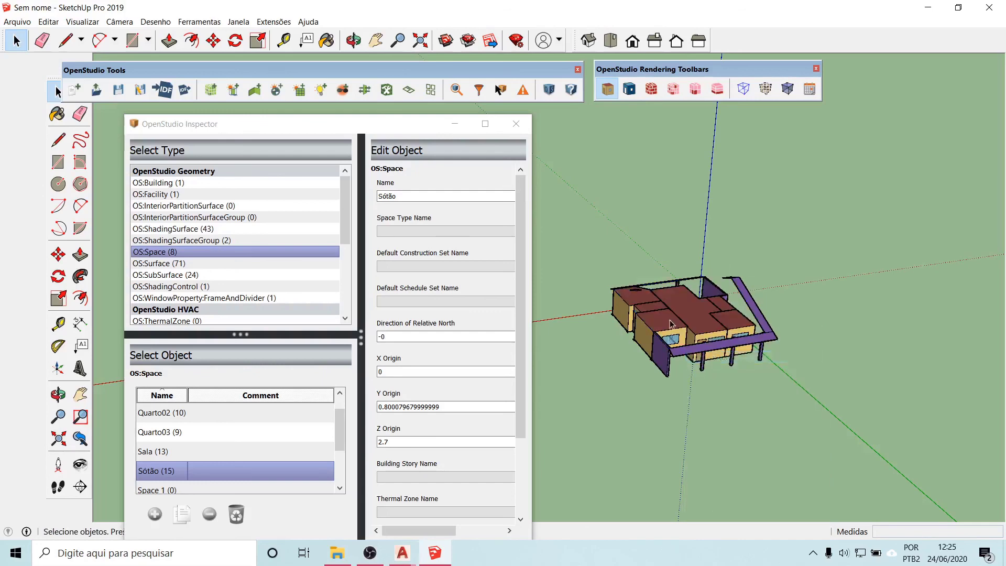
- Open the Quarto02 space for editing and hide its ceiling surface, dismissing the plug-in error and the Ruby console
{"action": "double_click", "coordinate": [672, 323]}
{"action": "scroll", "coordinate": [640, 323], "scroll_direction": "up", "scroll_amount": 5}
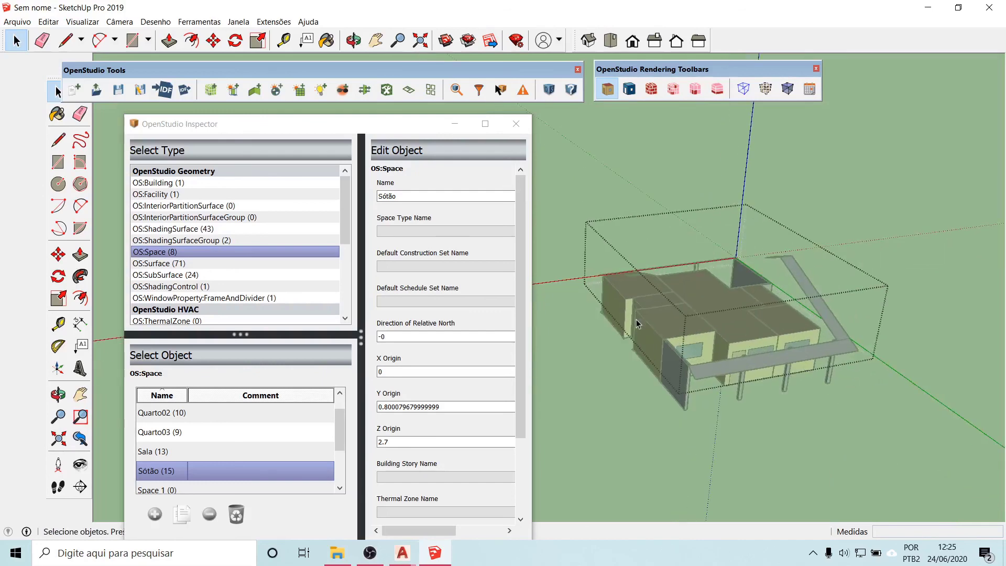
{"action": "double_click", "coordinate": [679, 341]}
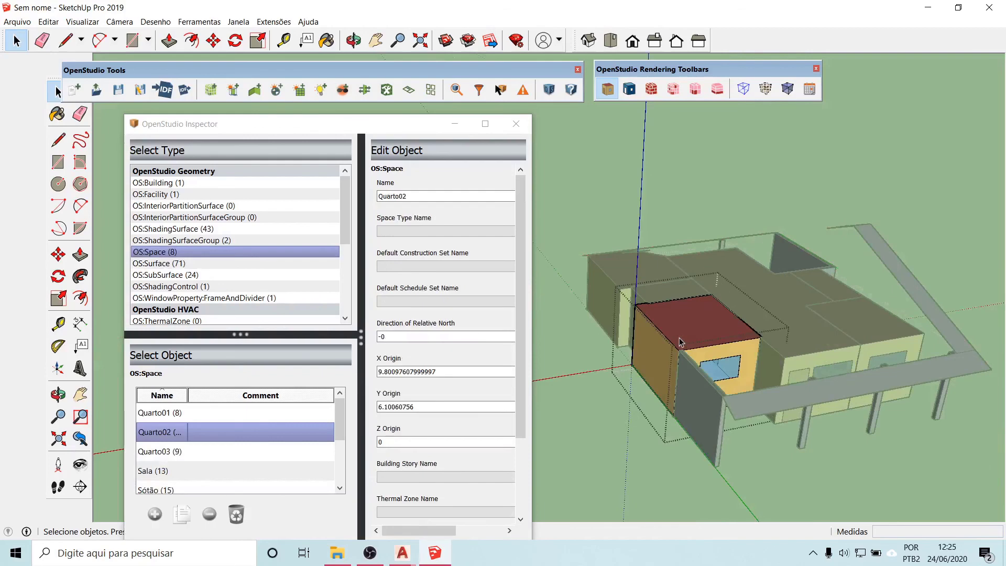
{"action": "right_click", "coordinate": [679, 342]}
{"action": "left_click", "coordinate": [702, 370]}
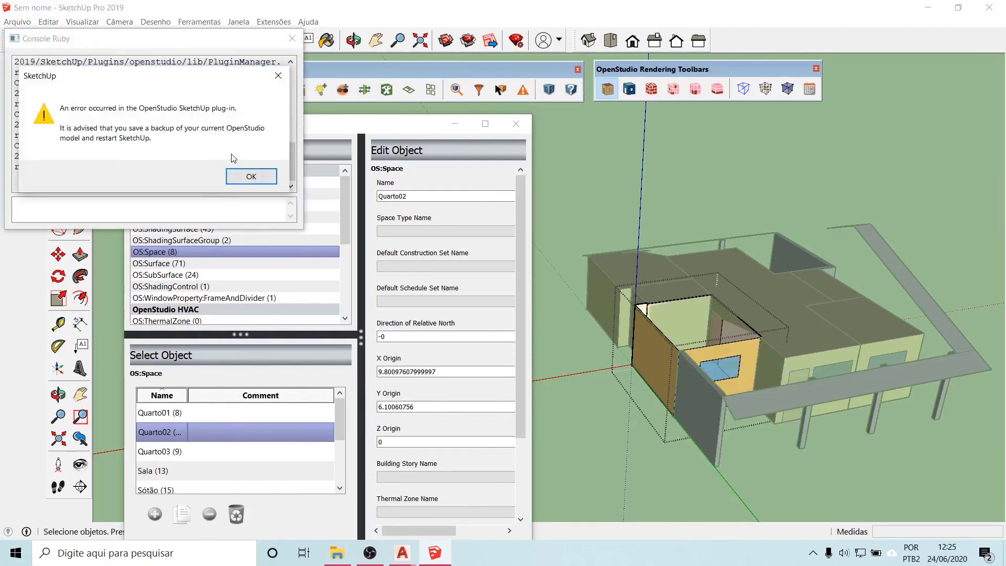
{"action": "left_click", "coordinate": [239, 177]}
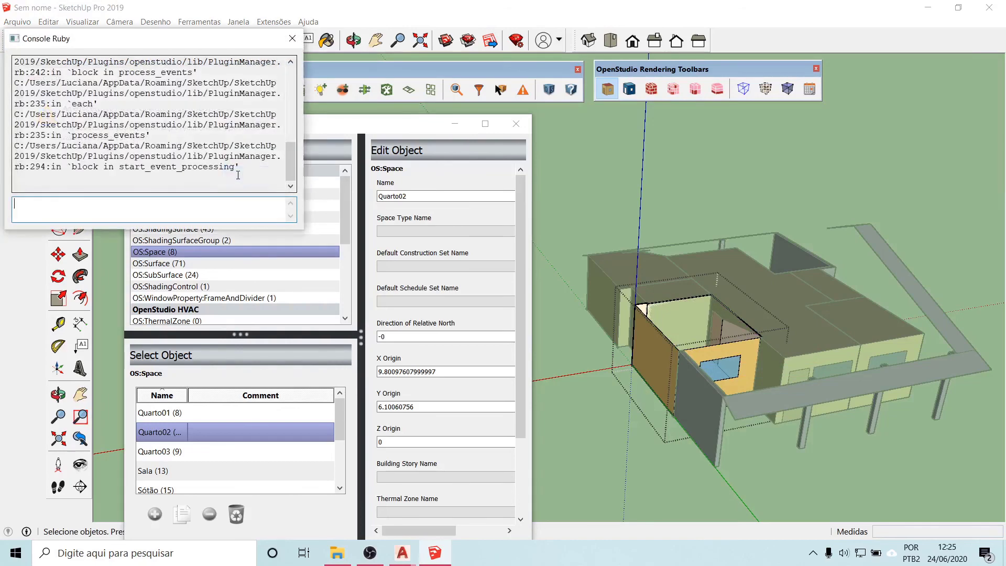
{"action": "left_click", "coordinate": [293, 39]}
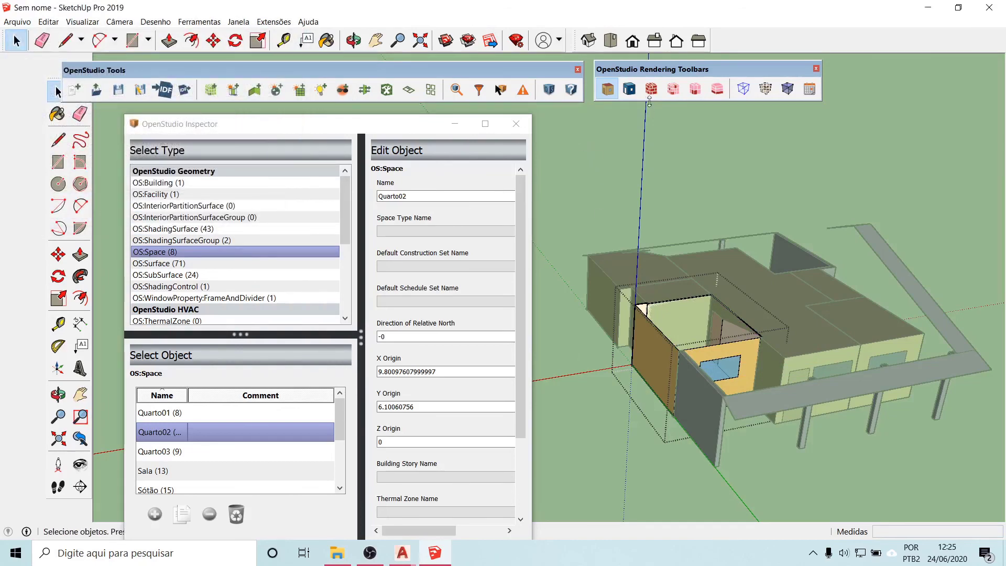
- Check the house with hidden geometry shown, then without it, and inspect the interior walls of Quarto02
{"action": "left_click", "coordinate": [766, 88]}
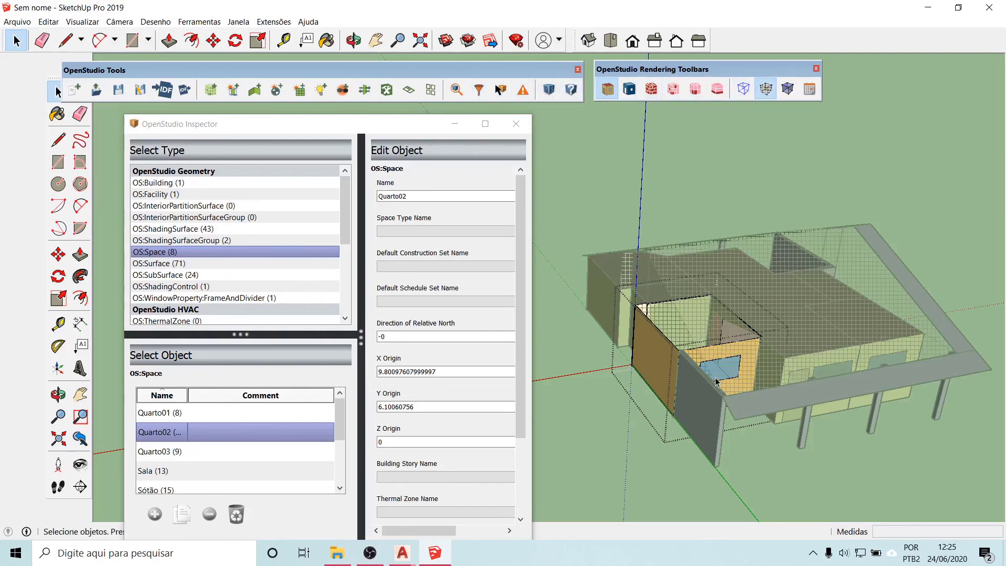
{"action": "middle_click_drag", "start_coordinate": [716, 381], "coordinate": [897, 361]}
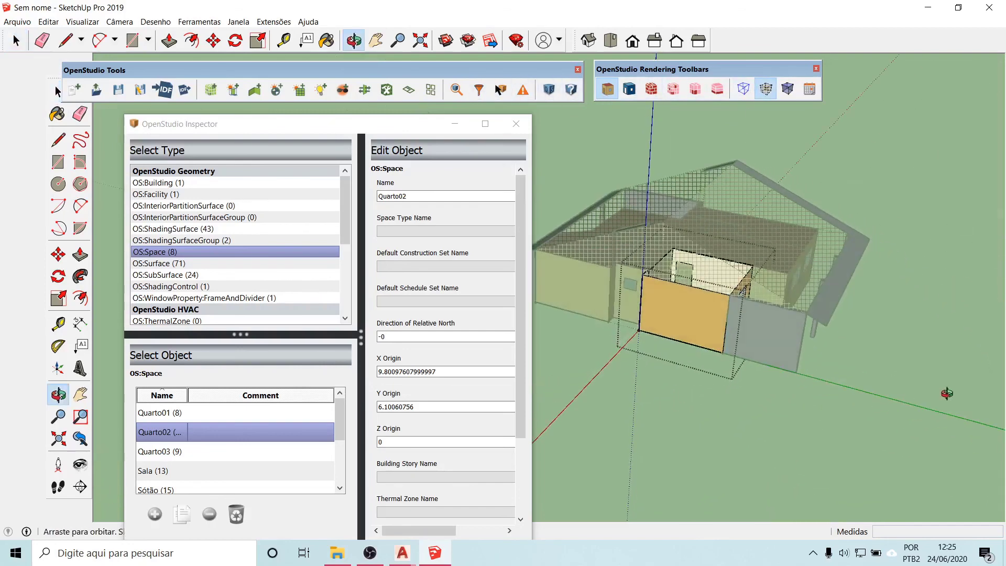
{"action": "left_click", "coordinate": [766, 89]}
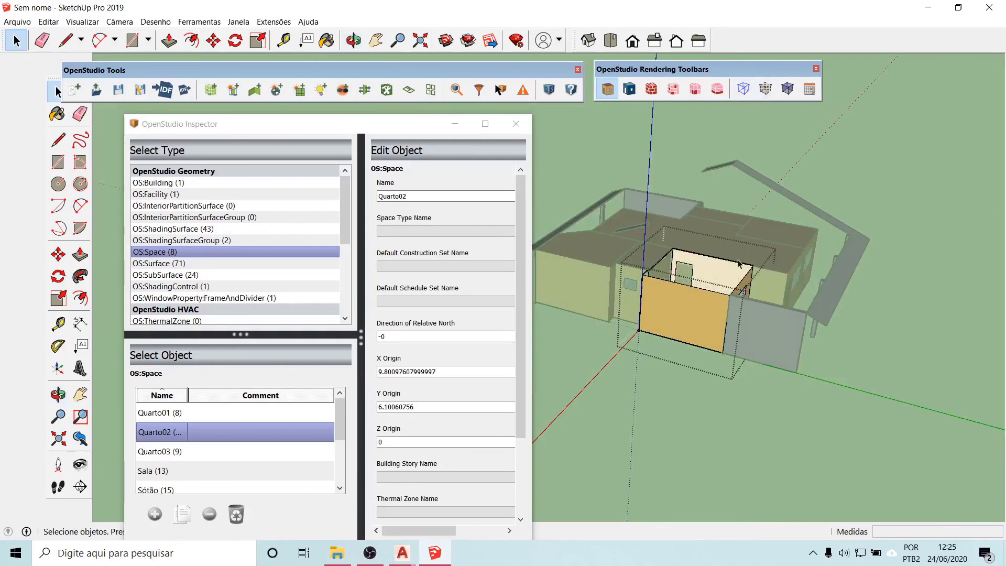
{"action": "scroll", "coordinate": [704, 263], "scroll_direction": "up", "scroll_amount": 5}
{"action": "right_click", "coordinate": [741, 278]}
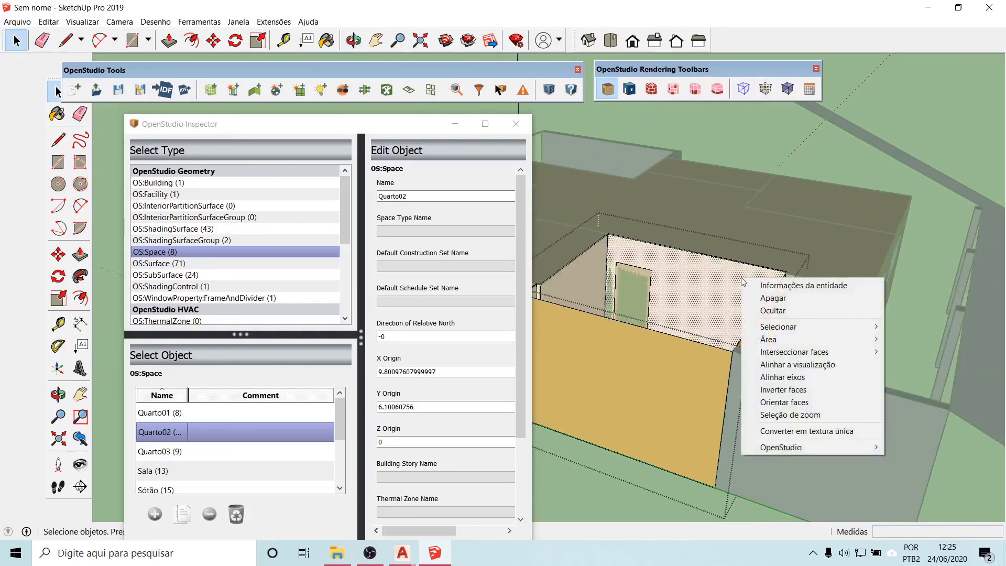
{"action": "left_click", "coordinate": [697, 272]}
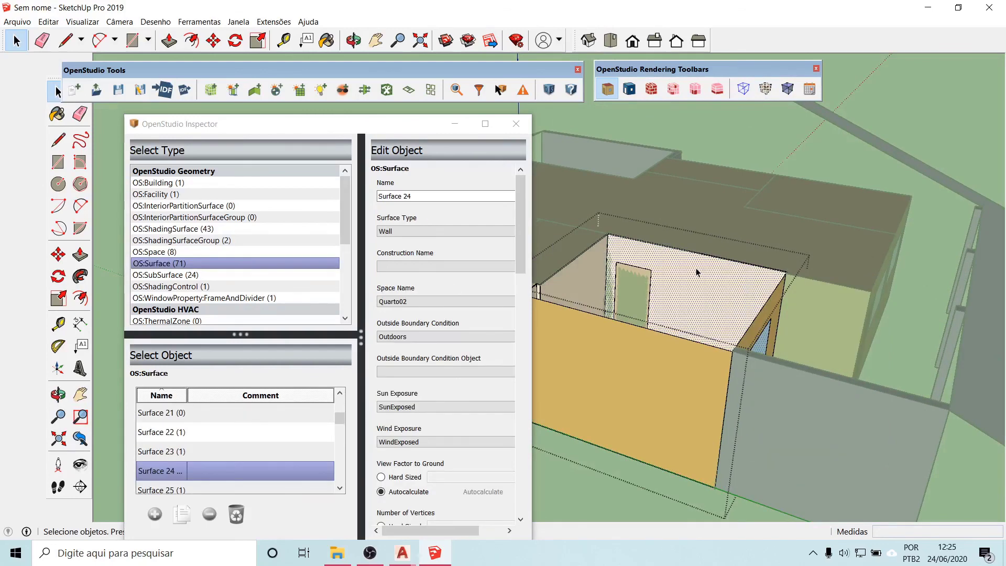
{"action": "right_click", "coordinate": [697, 271]}
{"action": "right_click", "coordinate": [583, 268]}
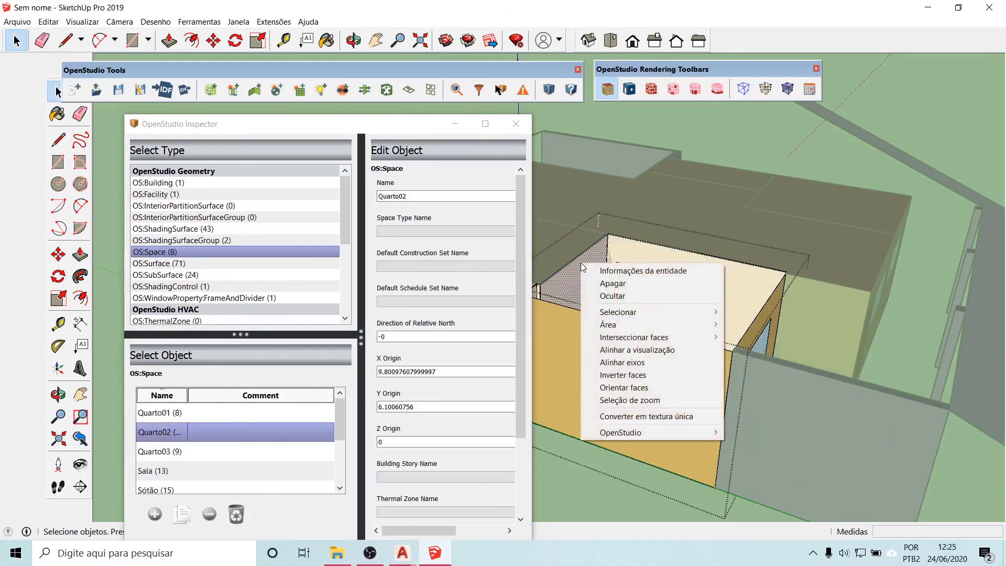
{"action": "left_click", "coordinate": [575, 262]}
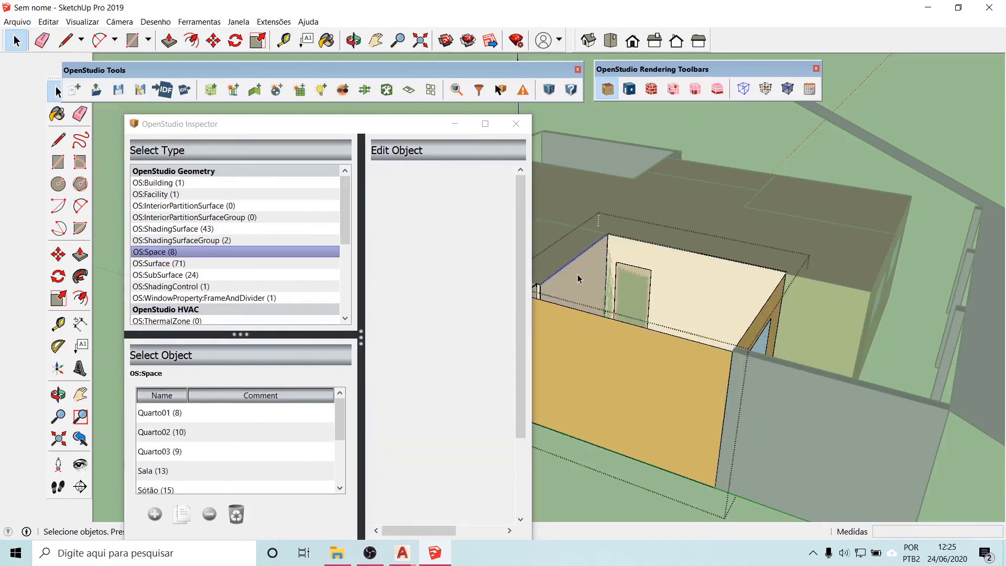
- Show hidden geometry, leave the Quarto02 group and unhide the Sótão attic space
{"action": "left_click", "coordinate": [769, 94]}
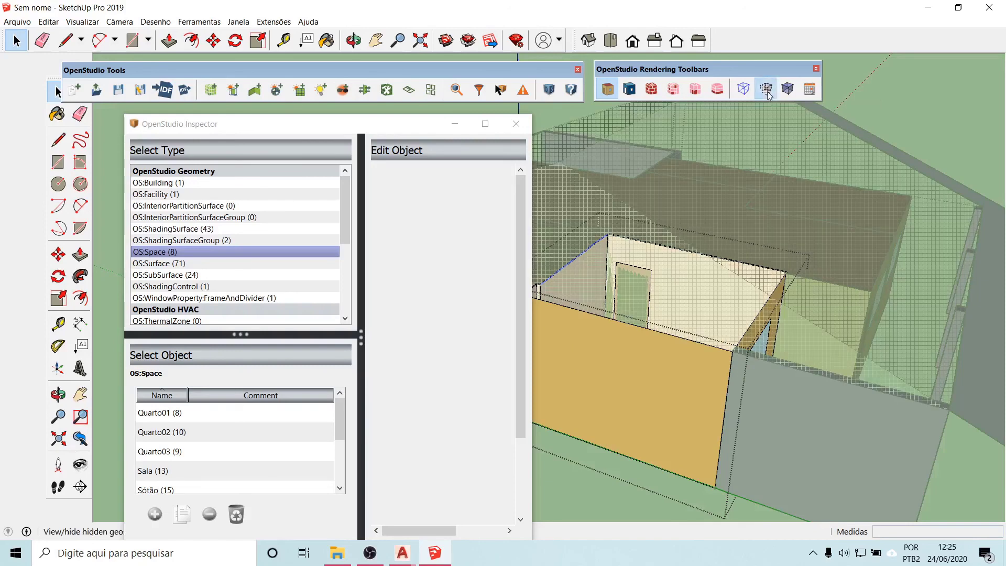
{"action": "right_click", "coordinate": [707, 187]}
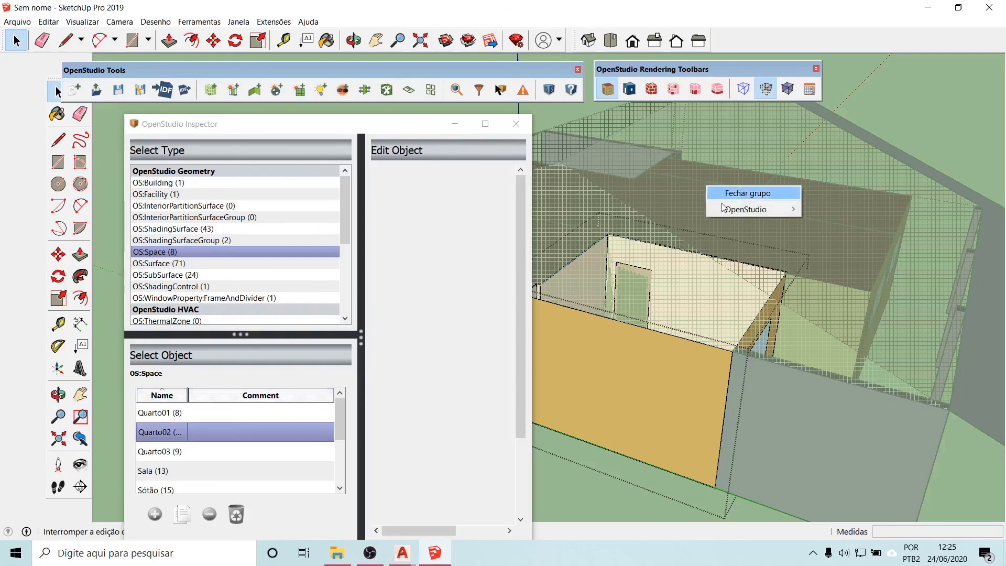
{"action": "mouse_move", "coordinate": [755, 209]}
{"action": "right_click", "coordinate": [646, 242]}
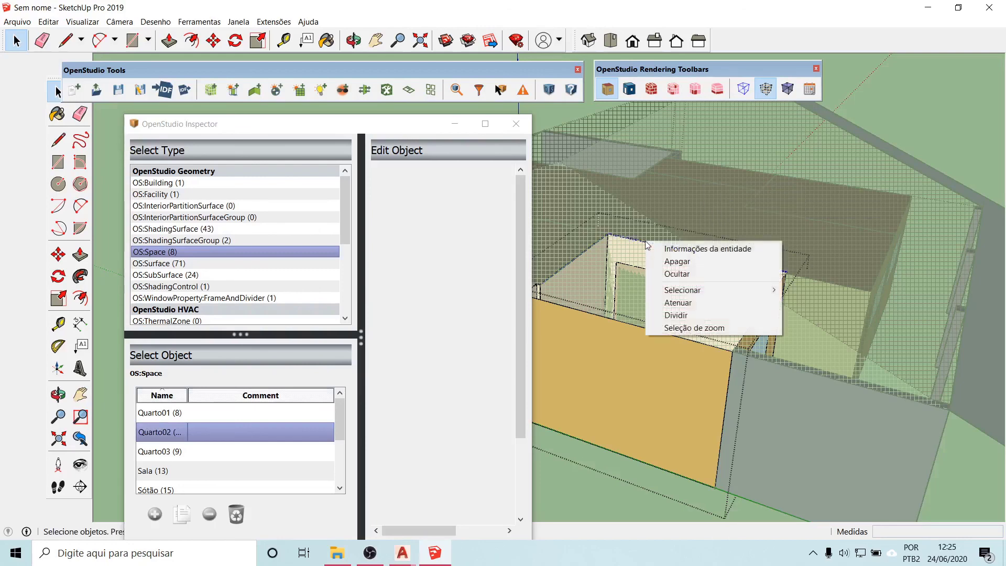
{"action": "left_click", "coordinate": [675, 274]}
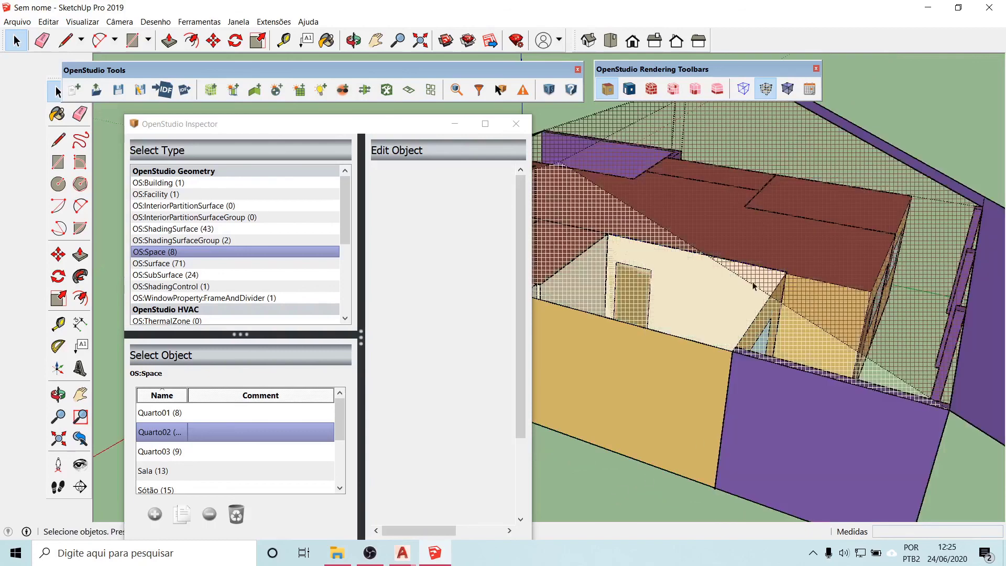
{"action": "right_click", "coordinate": [754, 286]}
{"action": "left_click", "coordinate": [756, 315]}
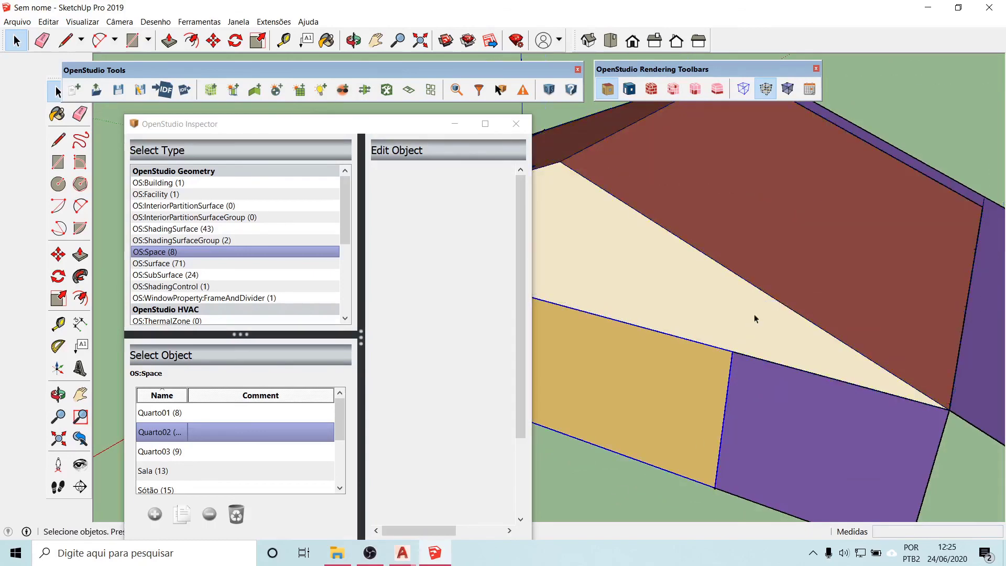
- Examine the Quarto02 walls and the attic from below with hidden geometry shown
{"action": "middle_click_drag", "start_coordinate": [771, 354], "coordinate": [547, 185]}
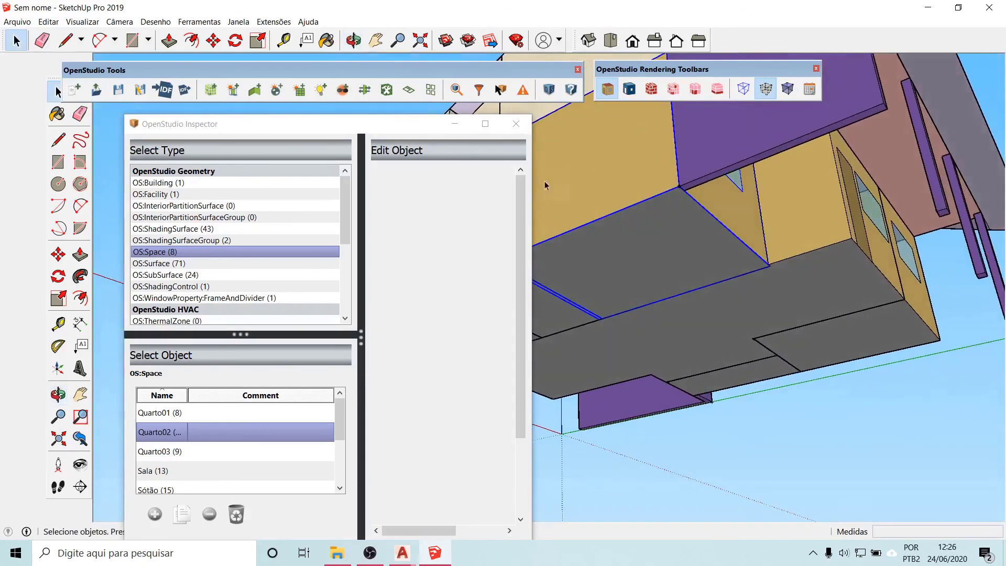
{"action": "scroll", "coordinate": [603, 194], "scroll_direction": "up", "scroll_amount": 6}
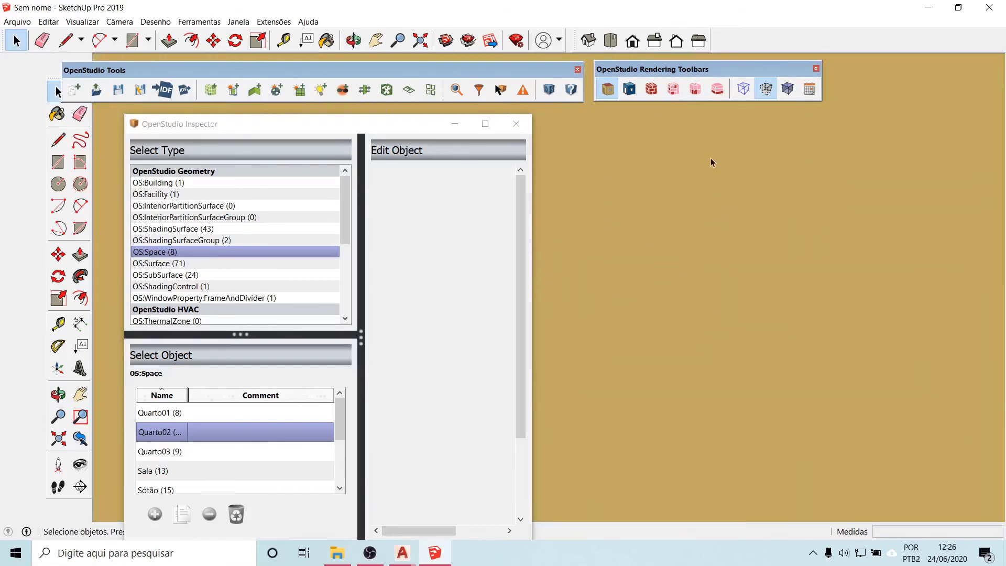
{"action": "scroll", "coordinate": [711, 160], "scroll_direction": "down", "scroll_amount": 3}
{"action": "middle_click_drag", "start_coordinate": [711, 159], "coordinate": [657, 184]}
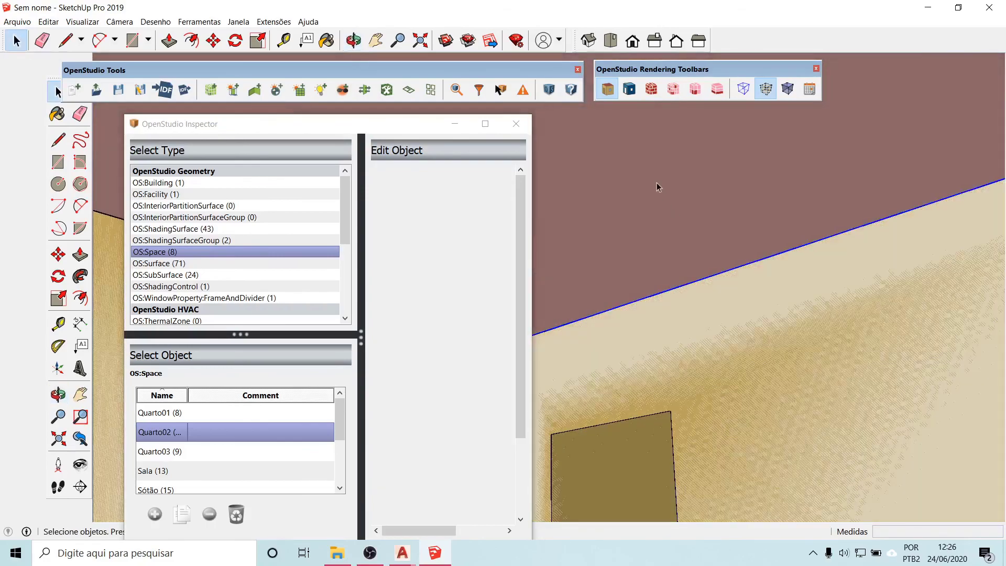
{"action": "right_click", "coordinate": [656, 171]}
{"action": "right_click", "coordinate": [610, 203]}
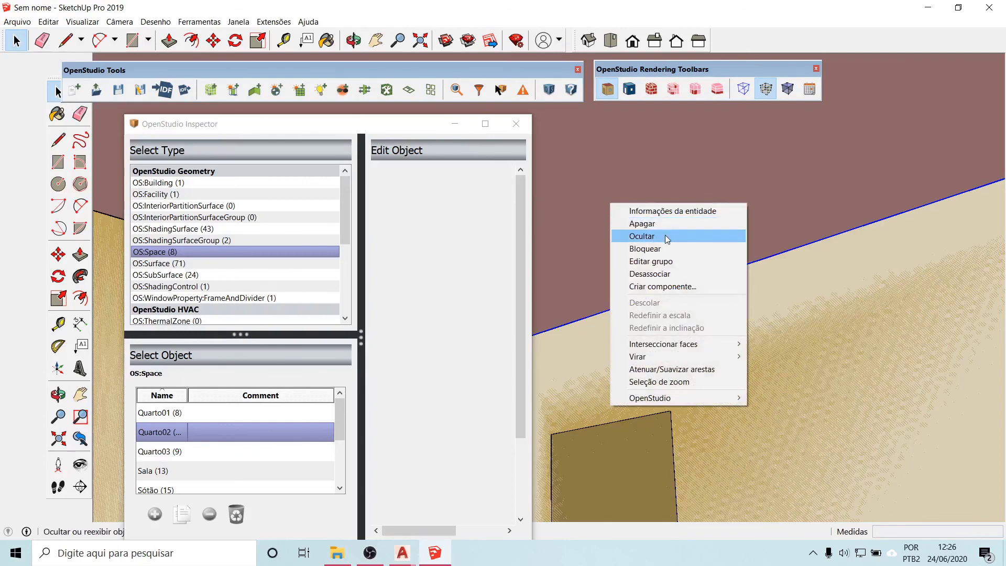
{"action": "left_click", "coordinate": [842, 351]}
{"action": "scroll", "coordinate": [843, 351], "scroll_direction": "up", "scroll_amount": 5}
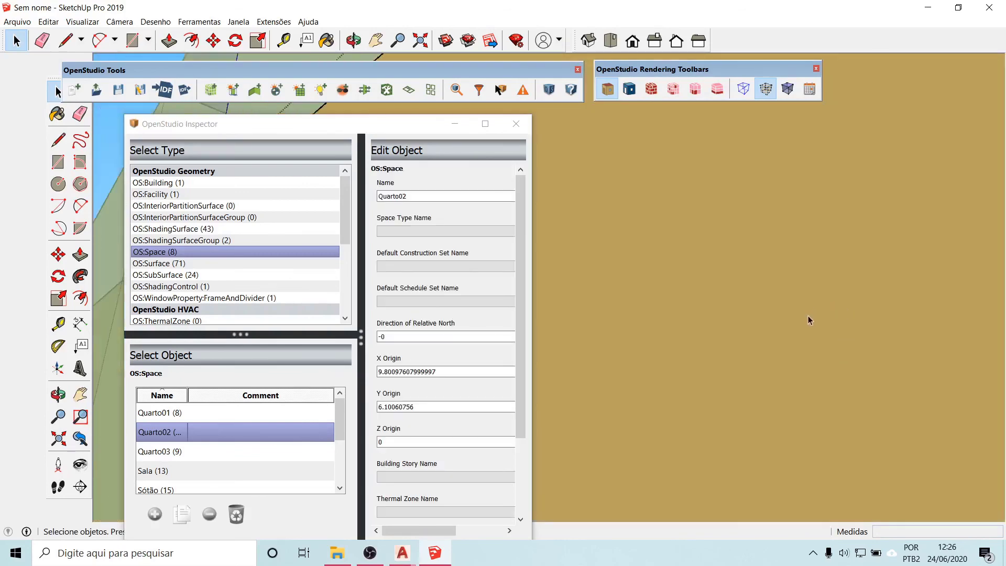
{"action": "scroll", "coordinate": [797, 329], "scroll_direction": "down", "scroll_amount": 5}
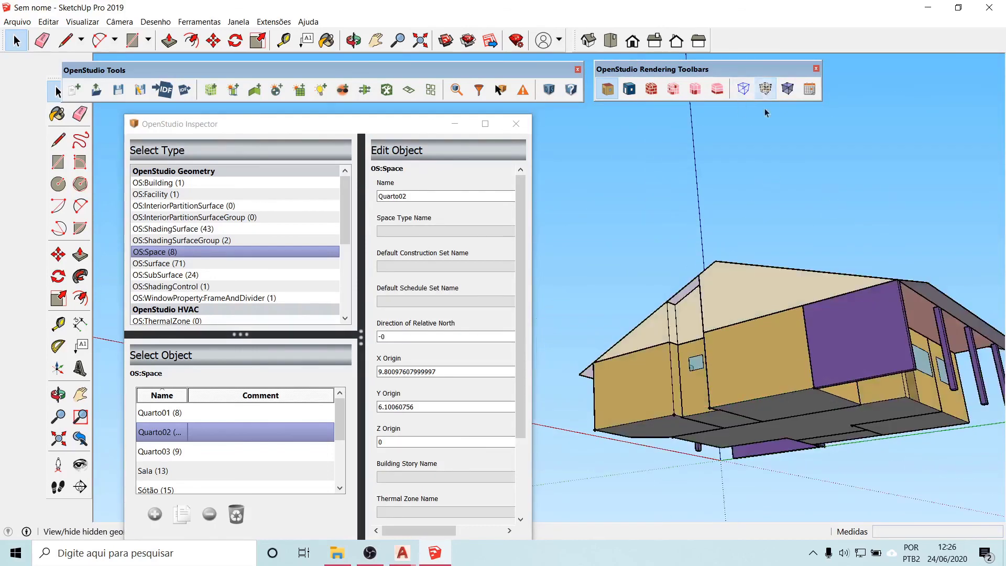
- Hide the whole Quarto02 space and unhide it using the hidden geometry display
{"action": "right_click", "coordinate": [756, 349]}
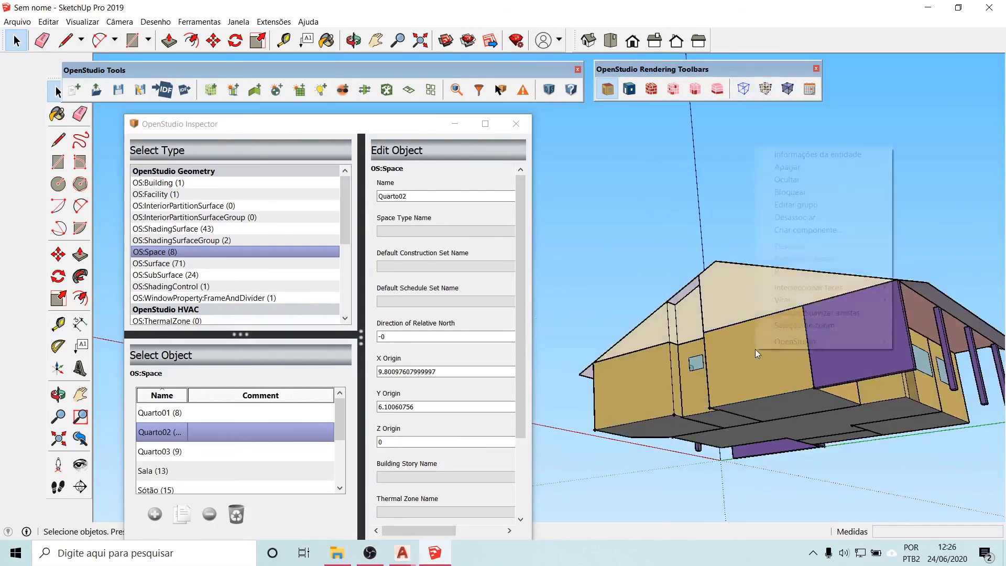
{"action": "left_click", "coordinate": [797, 179]}
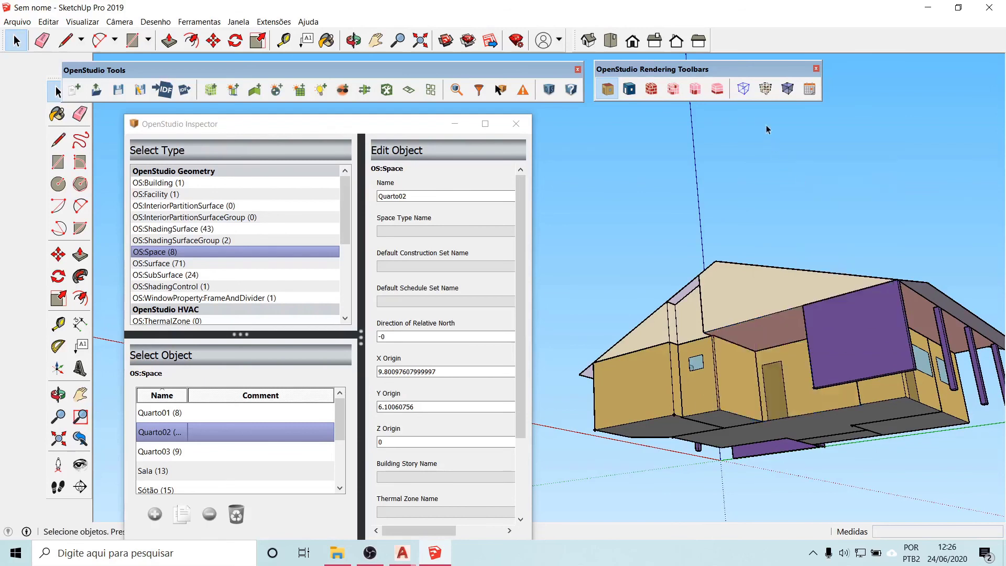
{"action": "left_click", "coordinate": [774, 405]}
{"action": "right_click", "coordinate": [746, 375]}
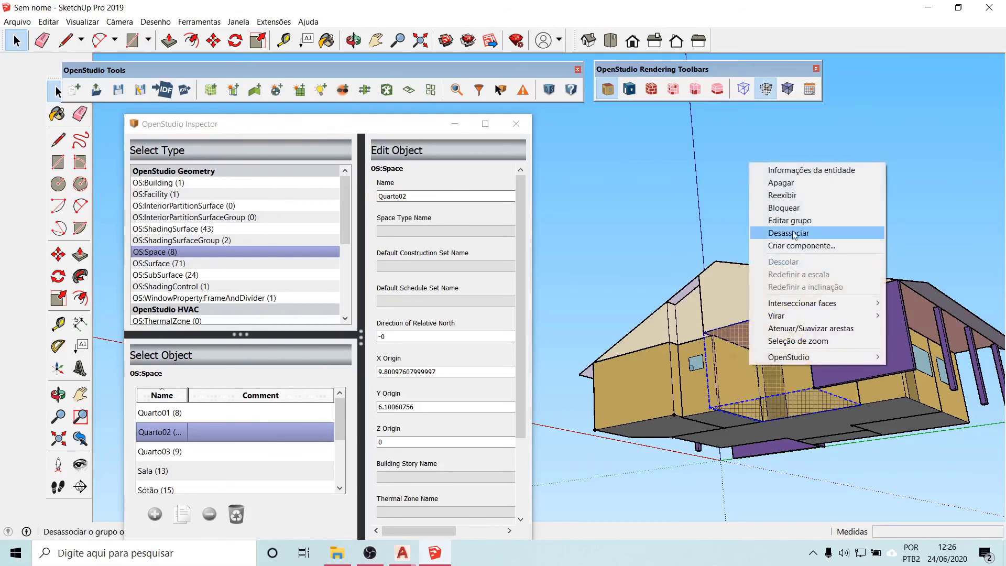
{"action": "left_click", "coordinate": [789, 196]}
- Hide the Sótão attic space and turn off the display of hidden geometry
{"action": "right_click", "coordinate": [753, 294]}
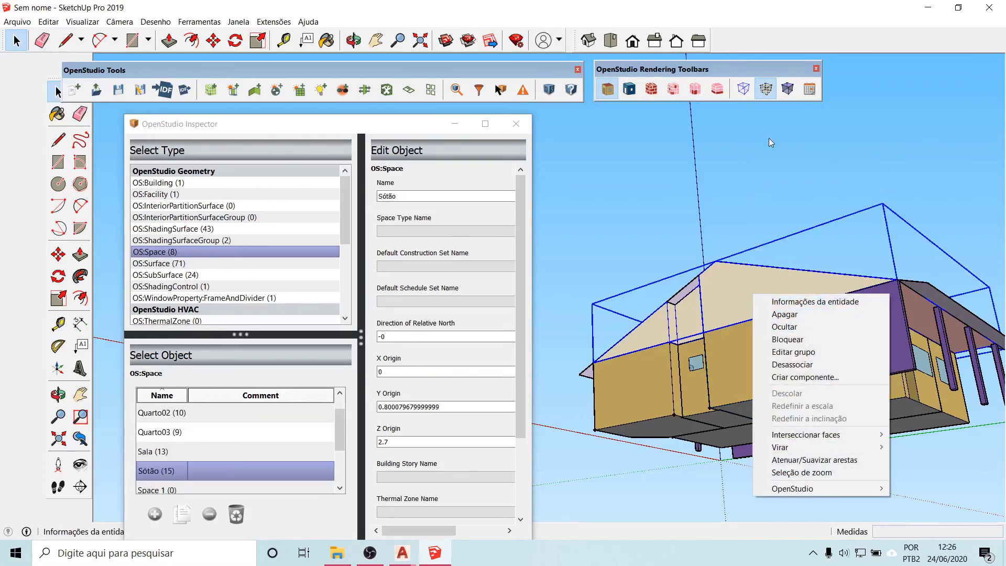
{"action": "left_click", "coordinate": [784, 326]}
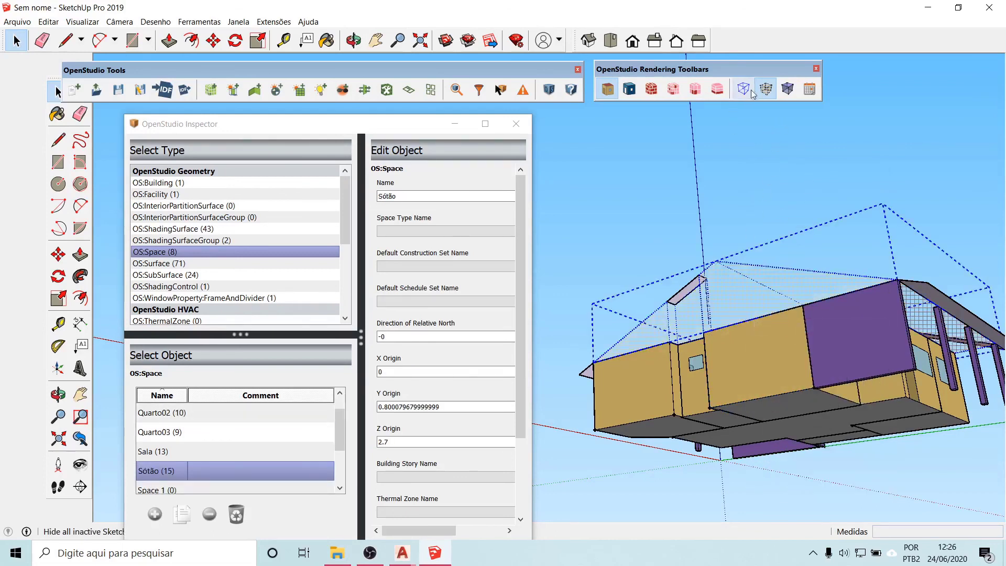
{"action": "left_click", "coordinate": [796, 246]}
{"action": "middle_click_drag", "start_coordinate": [784, 292], "coordinate": [773, 450]}
{"action": "right_click", "coordinate": [801, 380]}
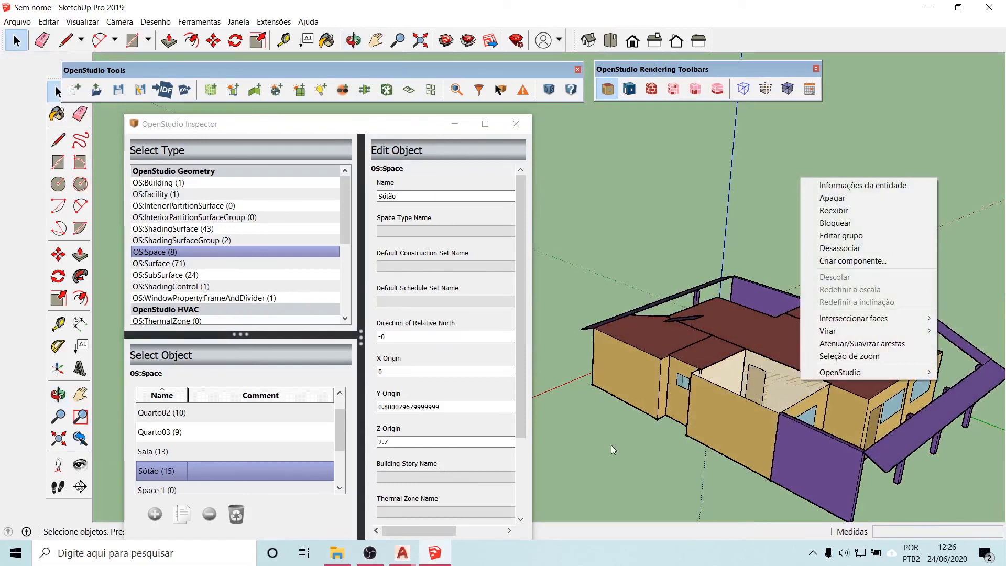
- Isolate the Quarto02 group by hiding the rest of the model, unhide its ceiling using hidden geometry, and close the group
{"action": "left_click", "coordinate": [747, 94]}
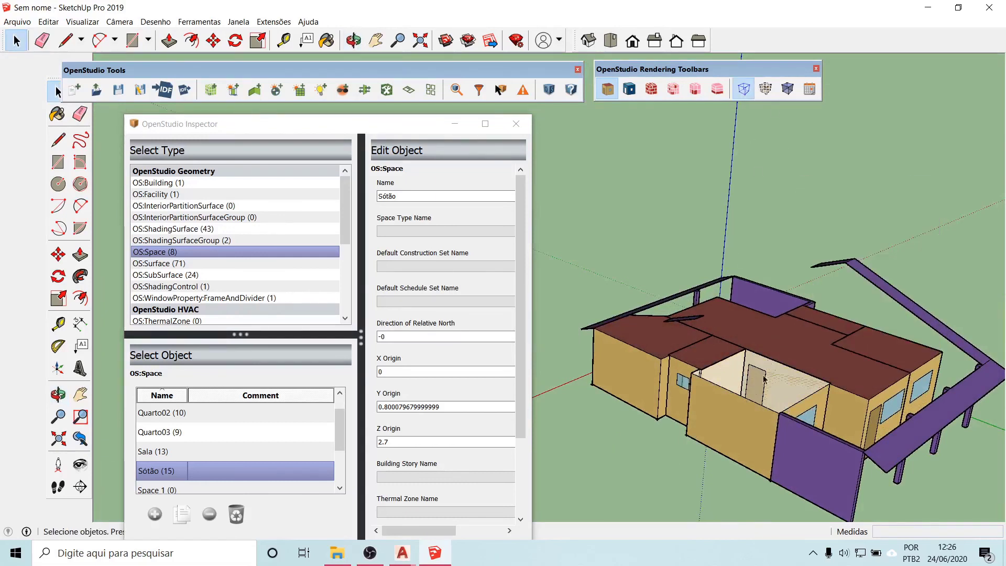
{"action": "double_click", "coordinate": [747, 401]}
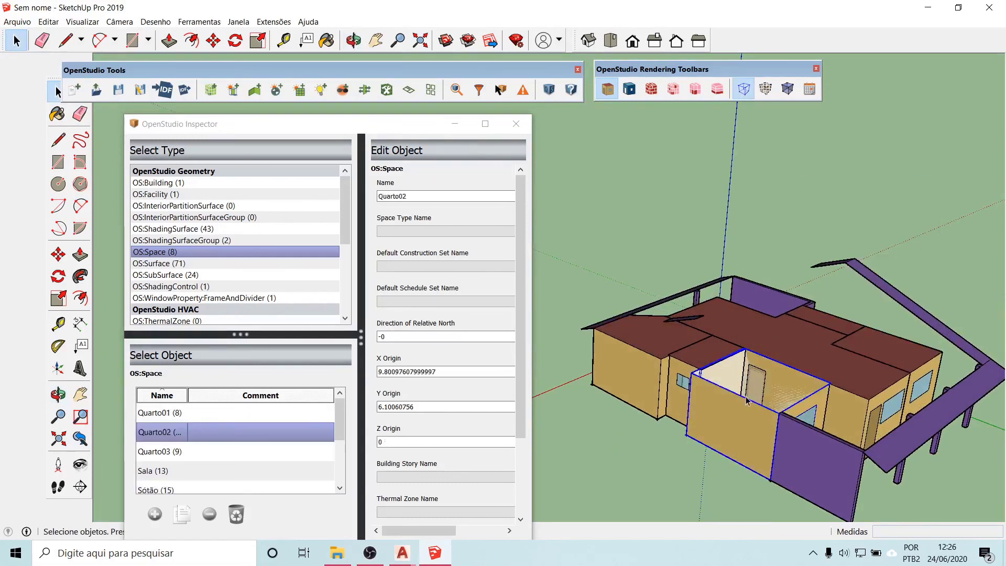
{"action": "left_click", "coordinate": [766, 89]}
{"action": "right_click", "coordinate": [768, 373]}
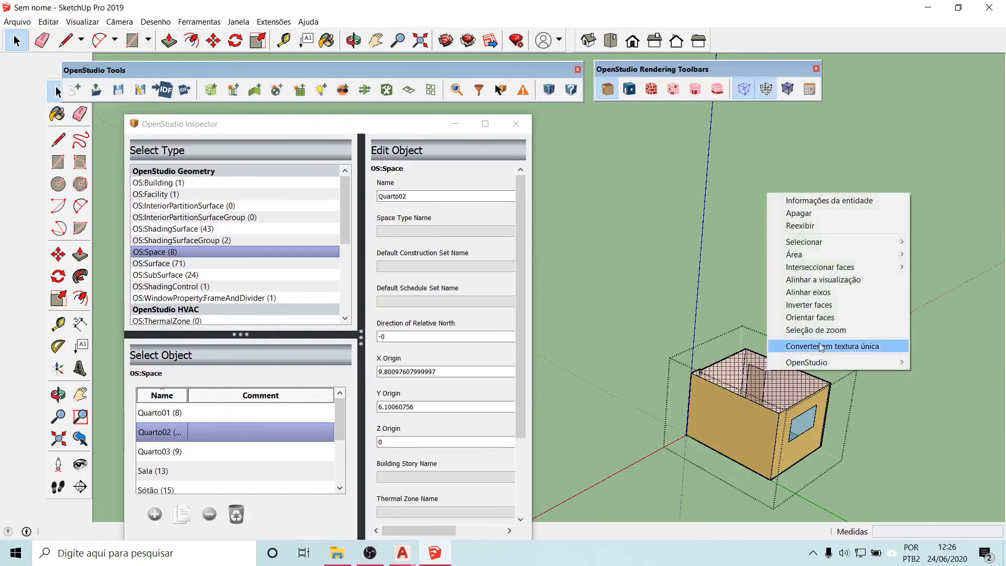
{"action": "left_click", "coordinate": [818, 227]}
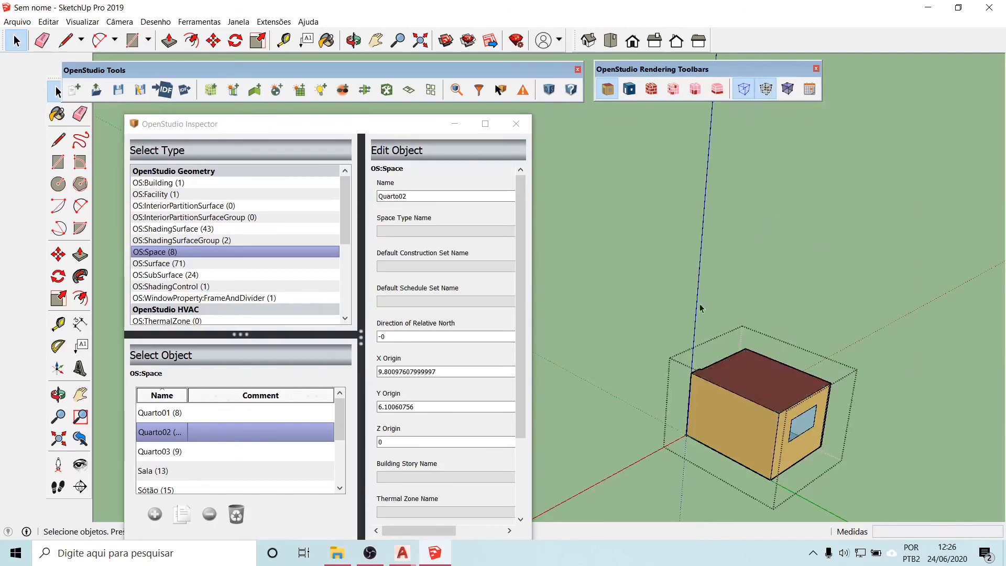
{"action": "left_click", "coordinate": [658, 304]}
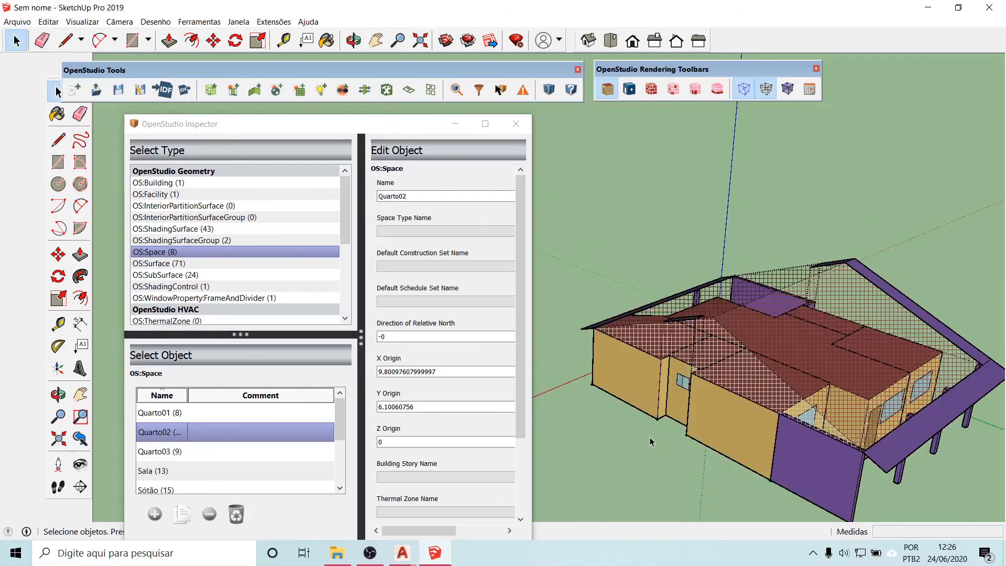
- Turn off both the hide-rest-of-model mode and the hidden geometry display
{"action": "right_click", "coordinate": [758, 329]}
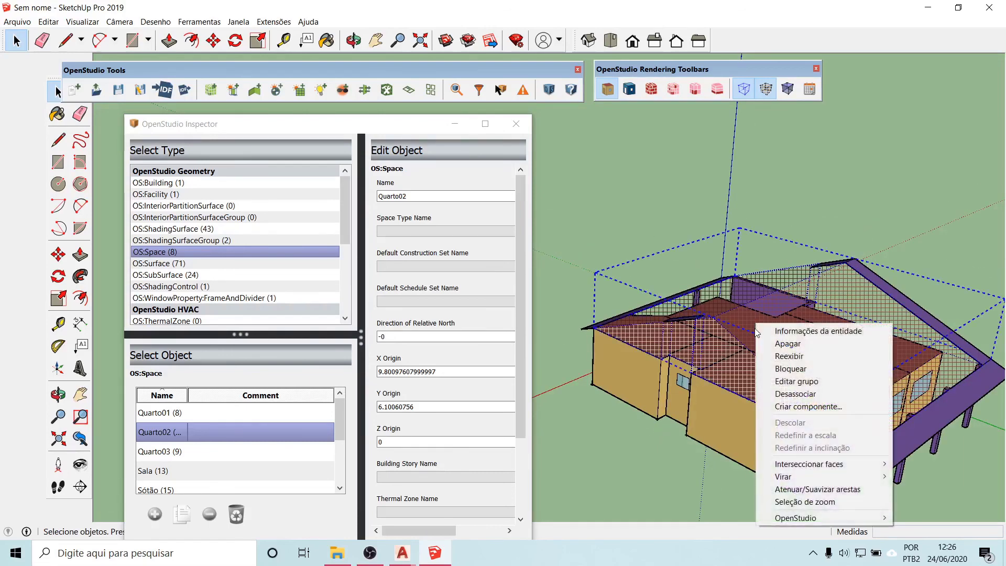
{"action": "left_click", "coordinate": [741, 92]}
{"action": "left_click", "coordinate": [766, 90]}
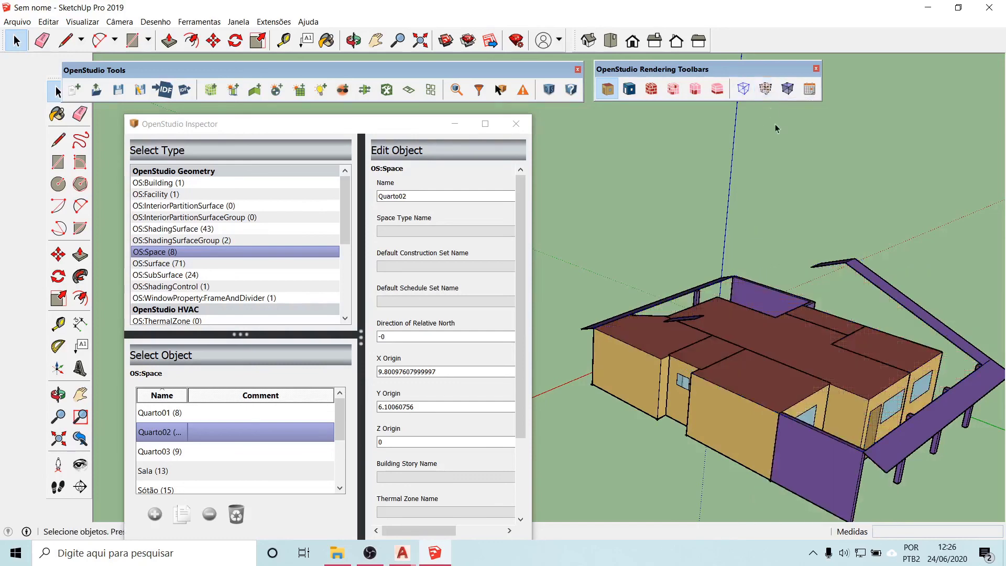
{"action": "double_click", "coordinate": [754, 381]}
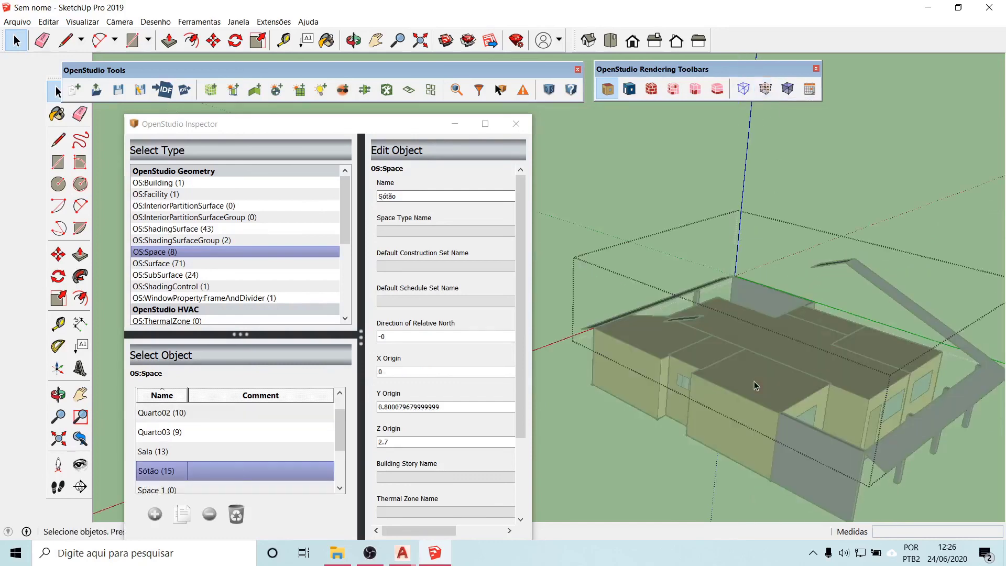
{"action": "right_click", "coordinate": [603, 269]}
{"action": "right_click", "coordinate": [620, 250]}
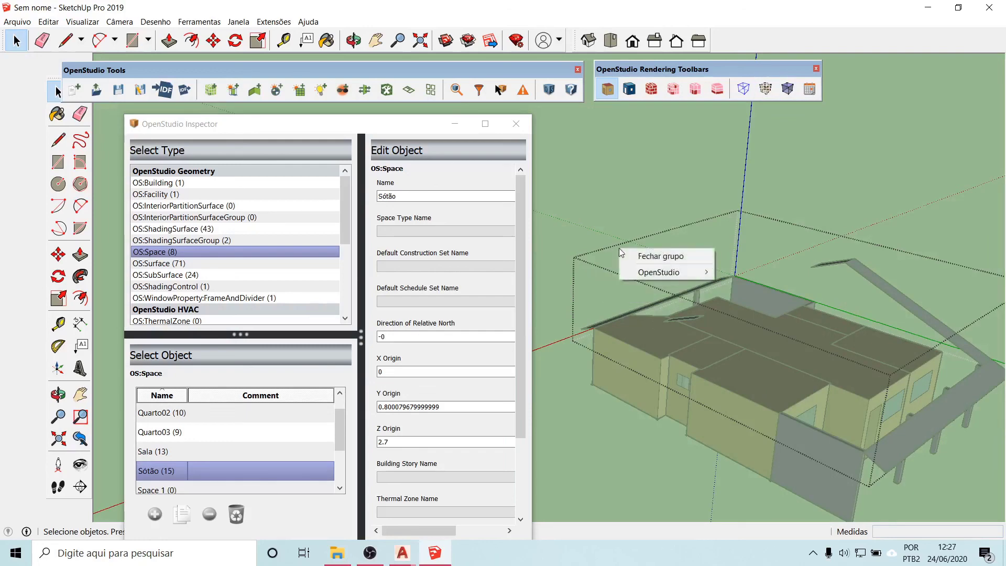
{"action": "left_click", "coordinate": [585, 227]}
- Hide Shading Surface Group 2 and the Quarto02 space
{"action": "left_click", "coordinate": [936, 438]}
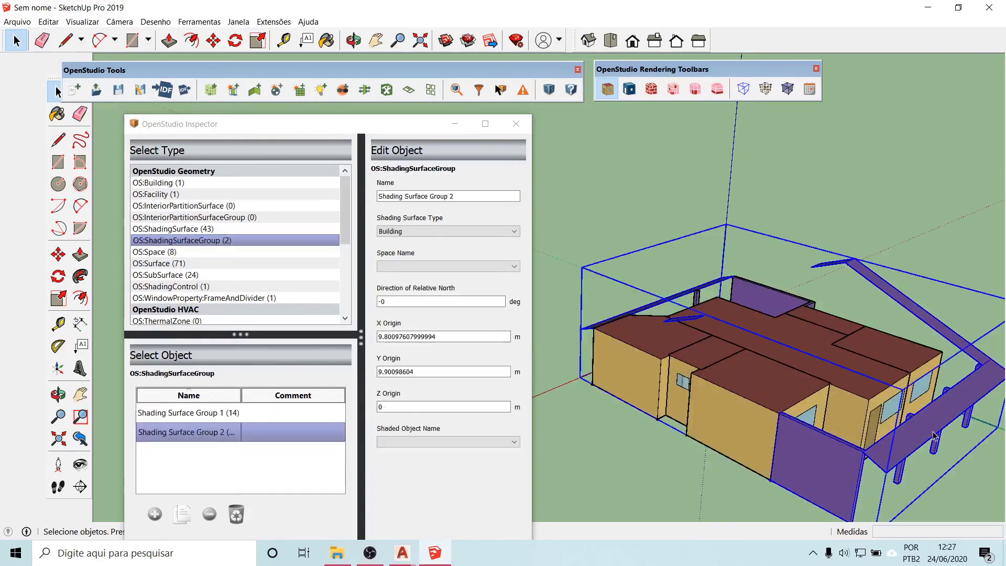
{"action": "right_click", "coordinate": [935, 435]}
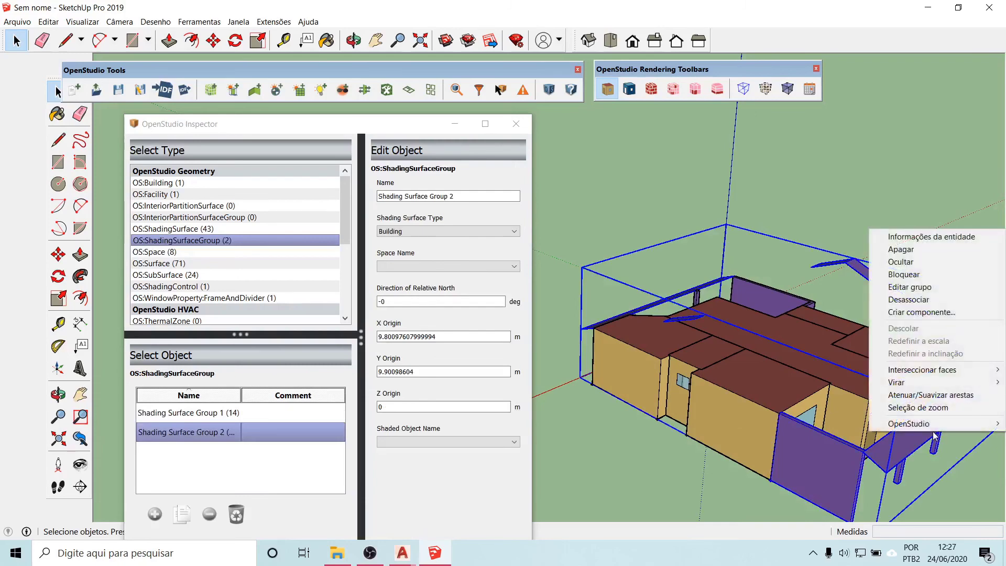
{"action": "left_click", "coordinate": [912, 264]}
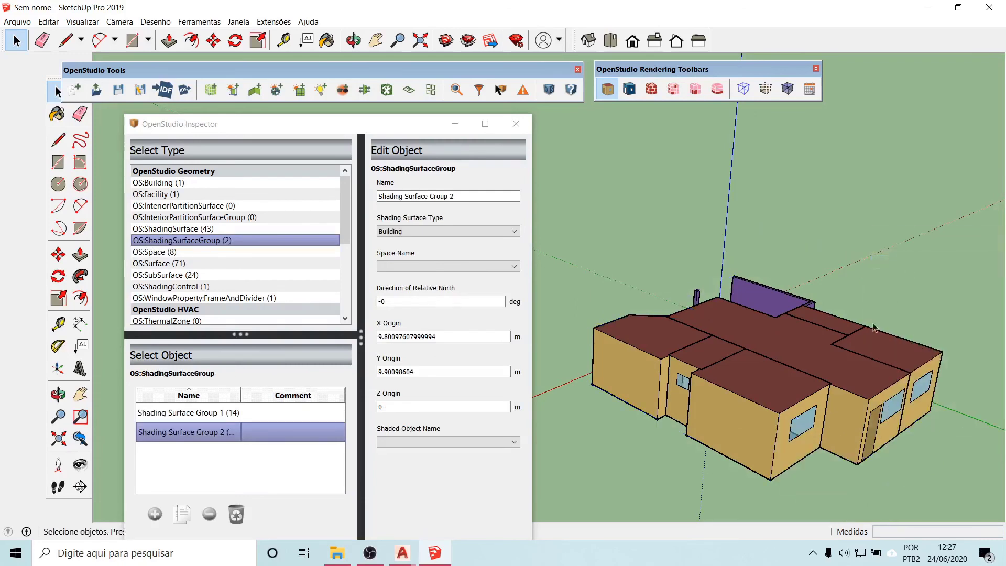
{"action": "left_click", "coordinate": [789, 392]}
{"action": "right_click", "coordinate": [788, 390]}
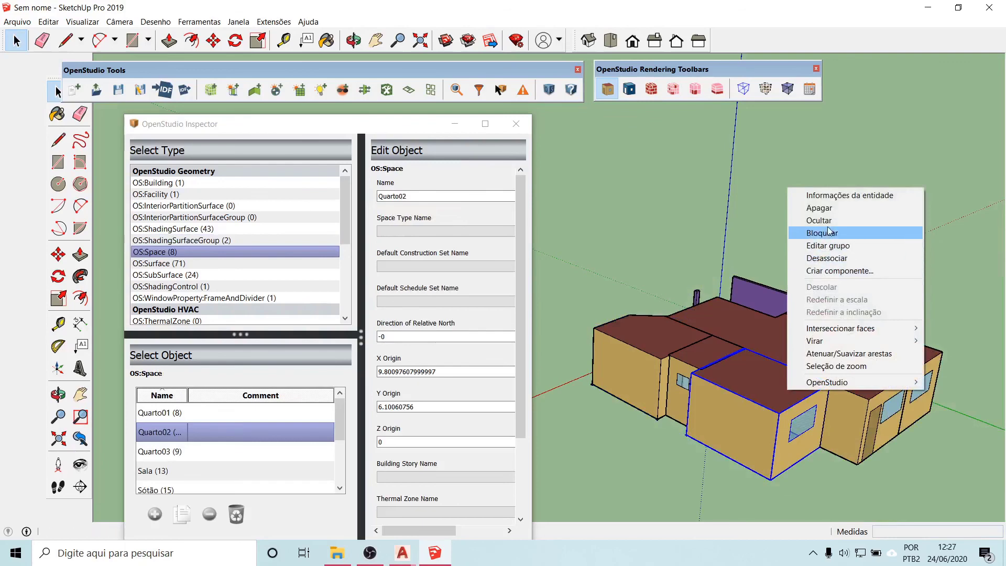
{"action": "left_click", "coordinate": [815, 220]}
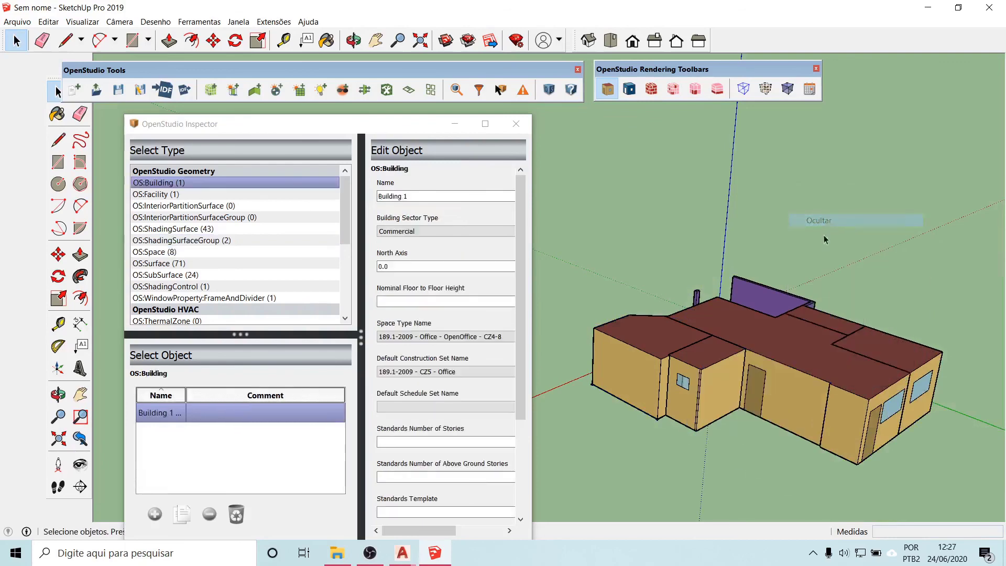
- Hide the WC02, Quarto03 and Sala spaces one after another
{"action": "left_click", "coordinate": [729, 363]}
{"action": "right_click", "coordinate": [729, 362]}
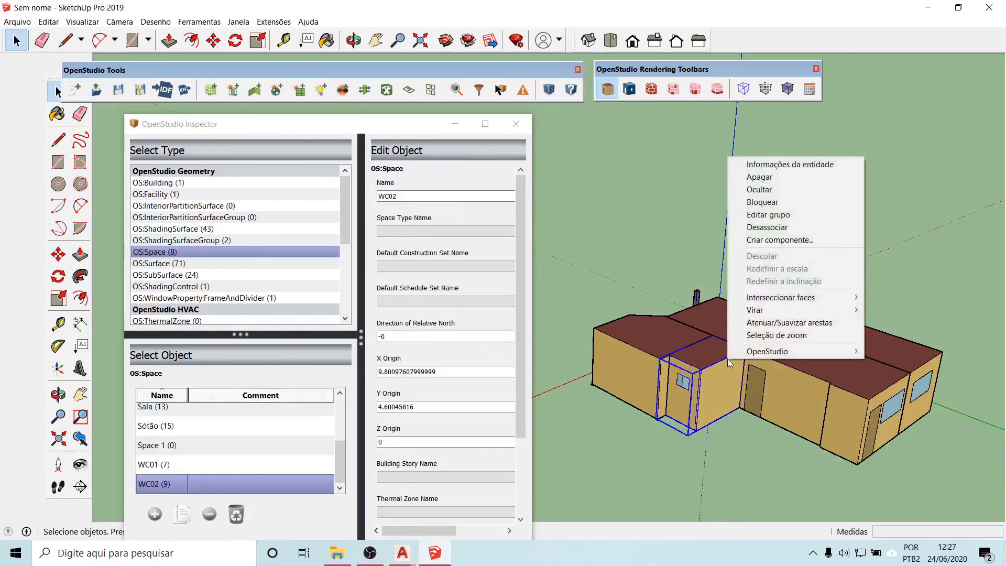
{"action": "left_click", "coordinate": [781, 190]}
{"action": "right_click", "coordinate": [658, 333]}
{"action": "left_click", "coordinate": [696, 366]}
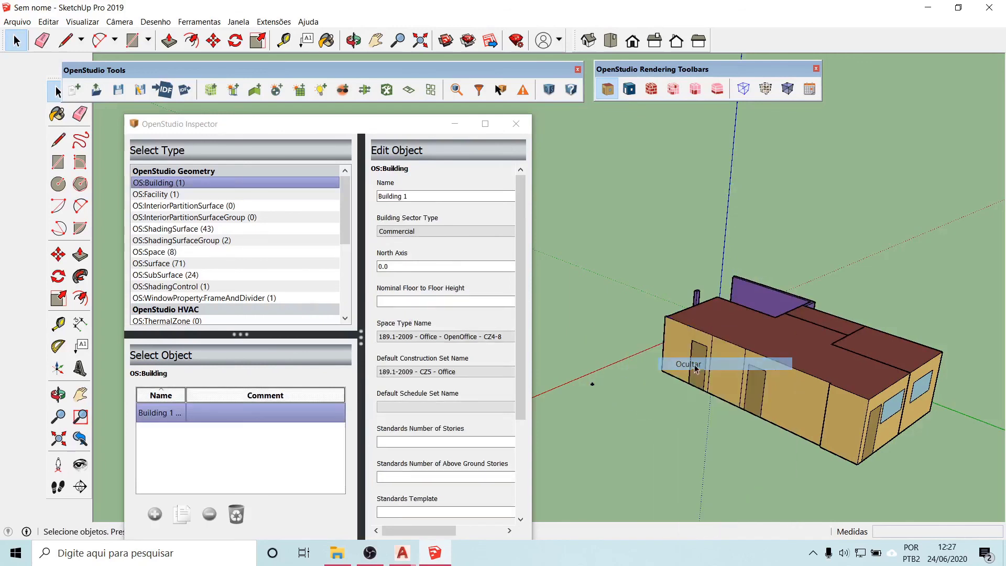
{"action": "right_click", "coordinate": [708, 321]}
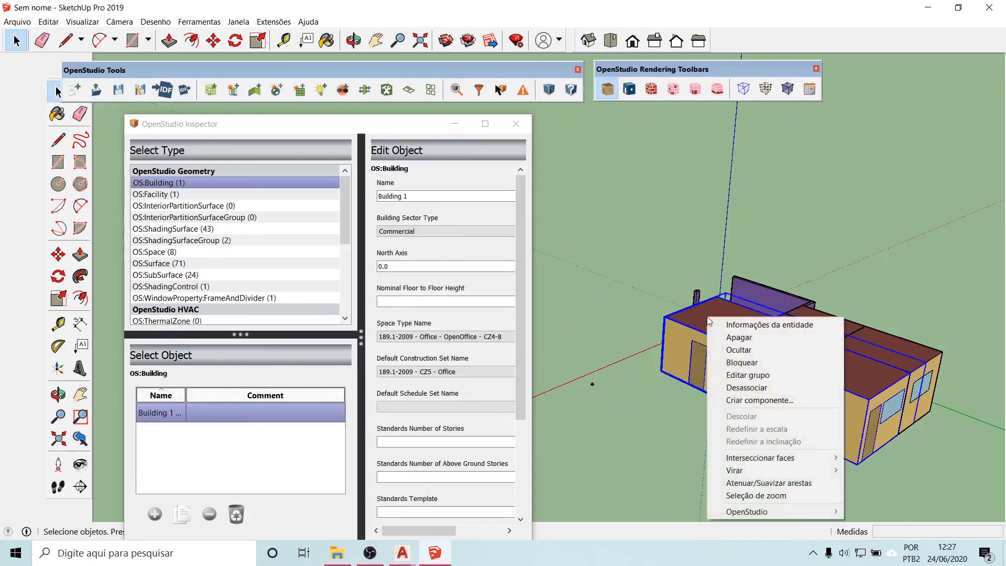
{"action": "left_click", "coordinate": [723, 350]}
- Delete the stray empty Space 1 group beside the red axis and check the remaining OS:Space objects in the Inspector
{"action": "scroll", "coordinate": [591, 403], "scroll_direction": "up", "scroll_amount": 8}
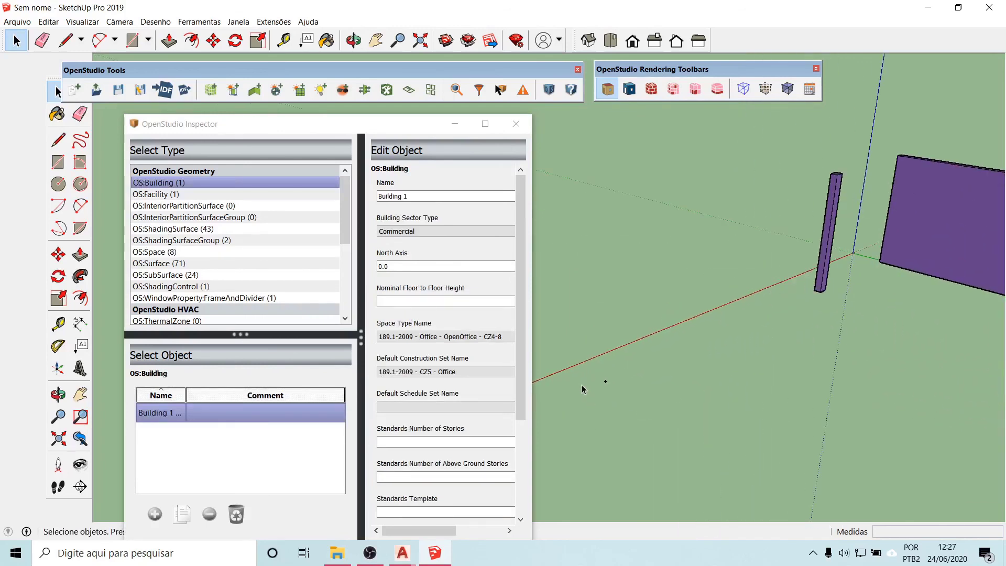
{"action": "scroll", "coordinate": [583, 390], "scroll_direction": "up", "scroll_amount": 3}
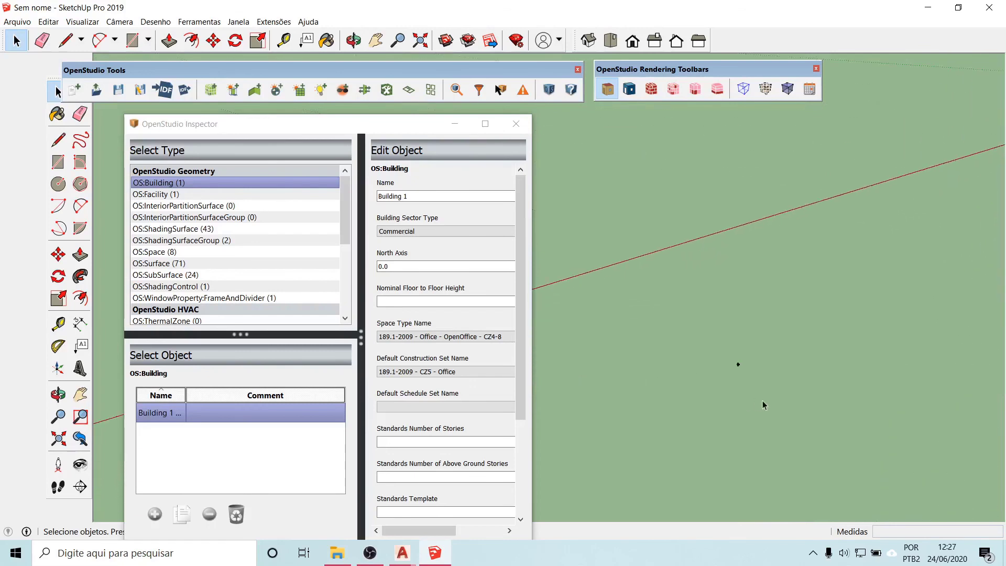
{"action": "left_click_drag", "start_coordinate": [710, 337], "coordinate": [769, 399]}
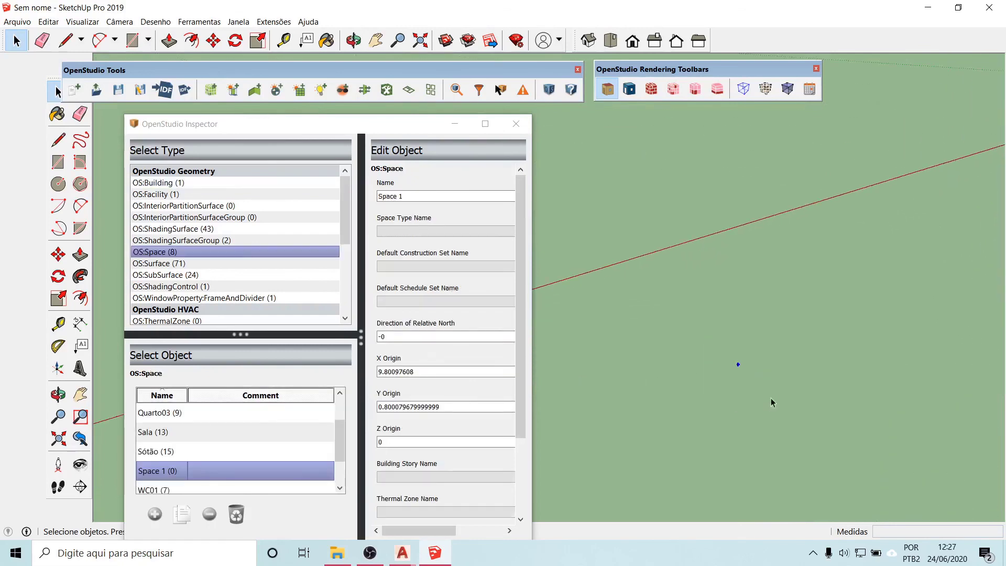
{"action": "scroll", "coordinate": [747, 373], "scroll_direction": "up", "scroll_amount": 3}
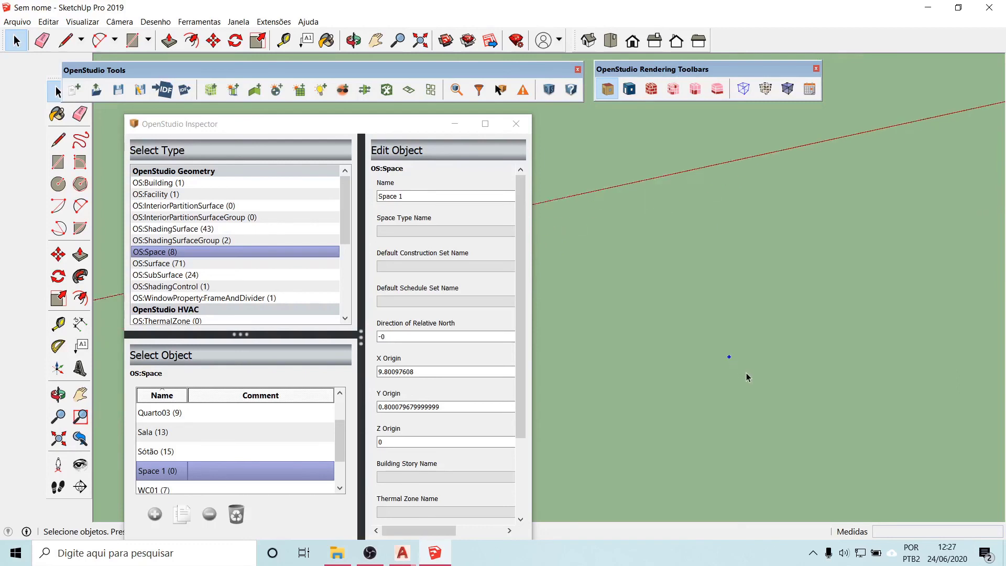
{"action": "key", "text": "Delete"}
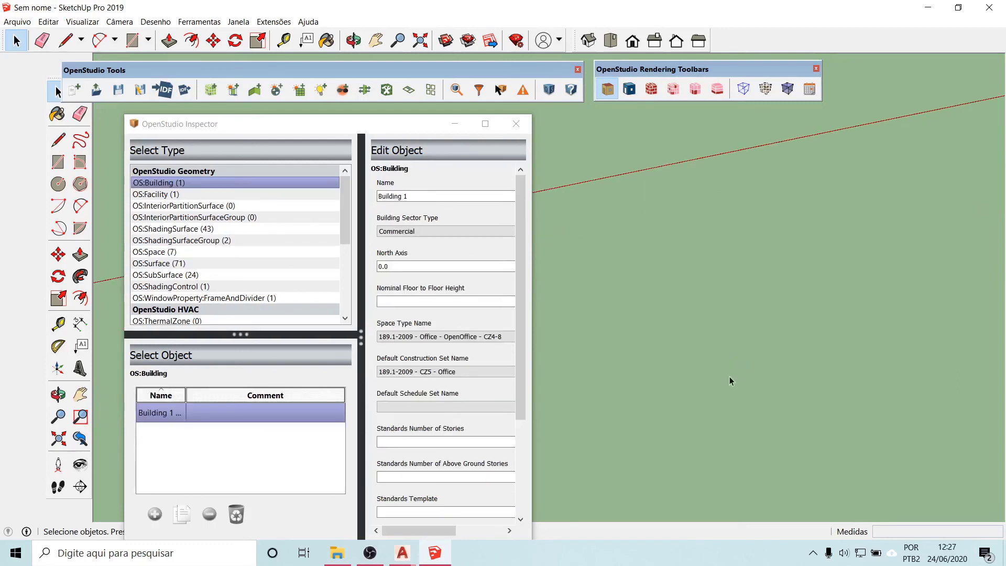
{"action": "scroll", "coordinate": [658, 276], "scroll_direction": "down", "scroll_amount": 1}
{"action": "scroll", "coordinate": [601, 265], "scroll_direction": "down", "scroll_amount": 5}
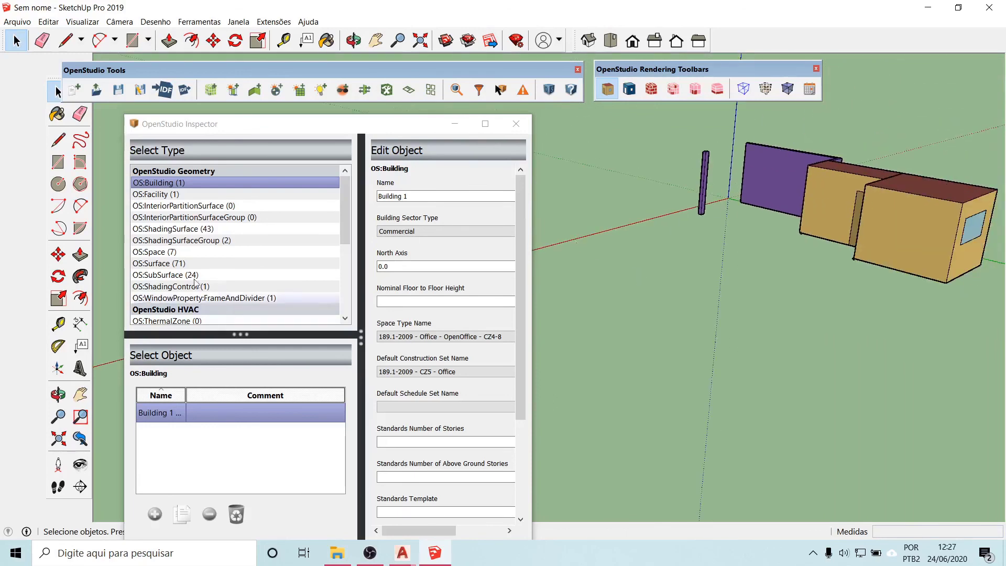
{"action": "left_click", "coordinate": [160, 253]}
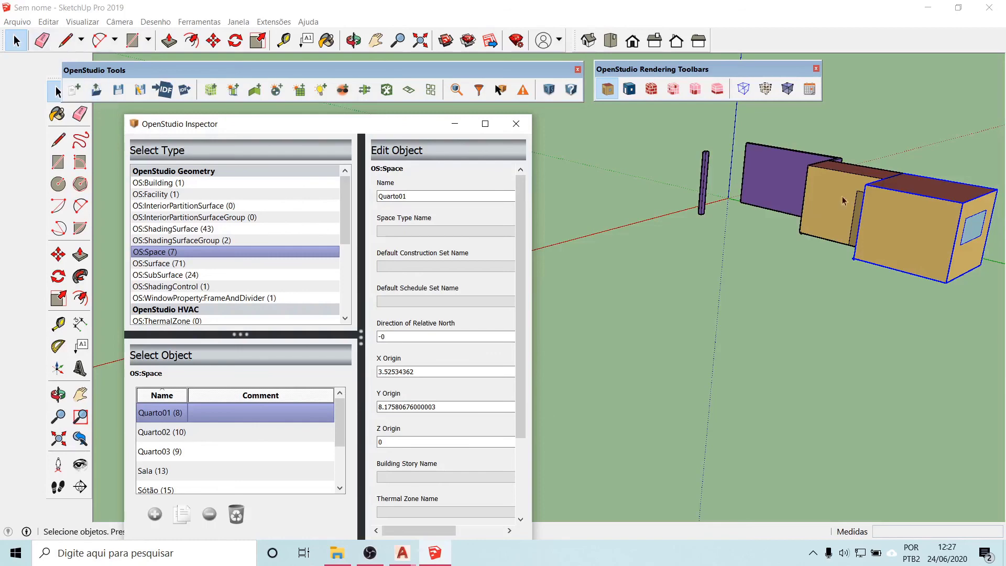
{"action": "left_click", "coordinate": [759, 242]}
- Show hidden geometry and unhide the Quarto03 and Quarto02 spaces
{"action": "left_click", "coordinate": [766, 90]}
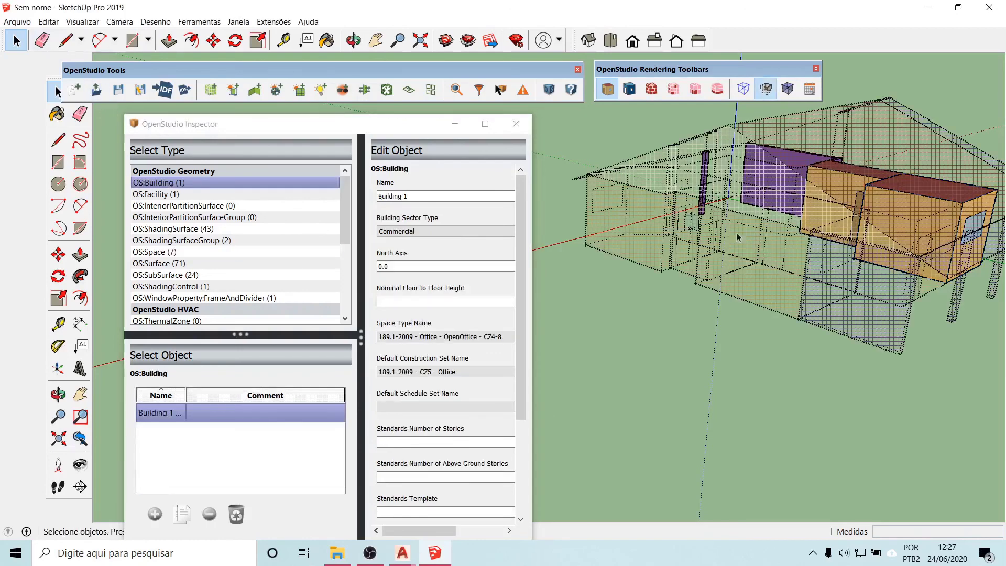
{"action": "right_click", "coordinate": [642, 224]}
{"action": "left_click", "coordinate": [661, 257]}
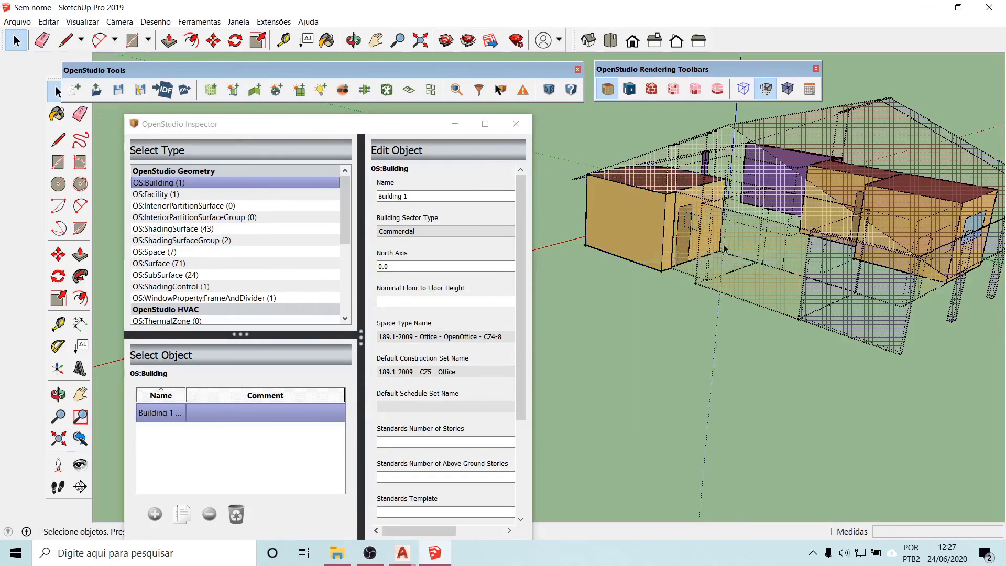
{"action": "right_click", "coordinate": [729, 242]}
{"action": "left_click", "coordinate": [751, 277]}
- Unhide Shading Surface Group 2 and the Sótão attic space
{"action": "right_click", "coordinate": [867, 284]}
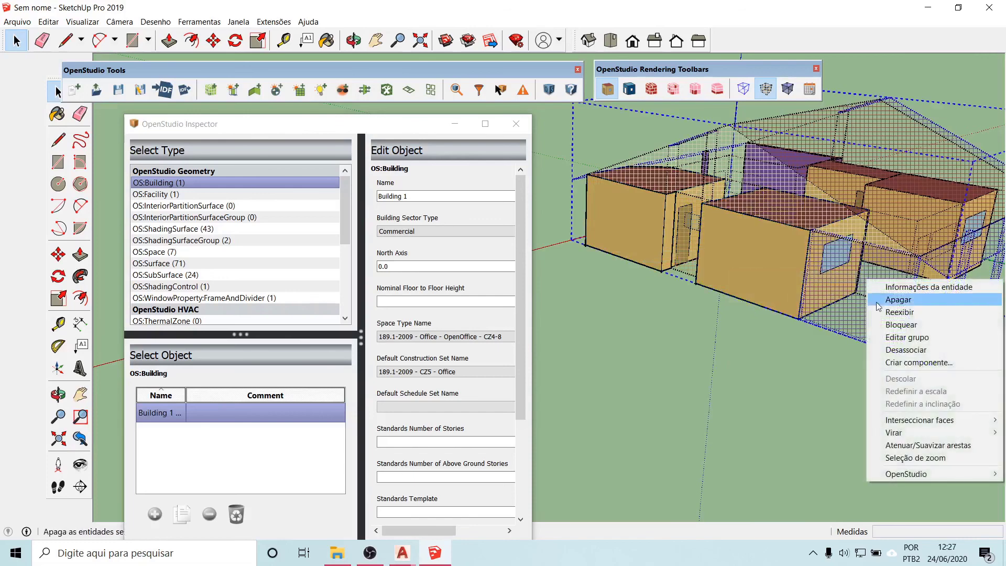
{"action": "left_click", "coordinate": [894, 309]}
{"action": "right_click", "coordinate": [868, 208]}
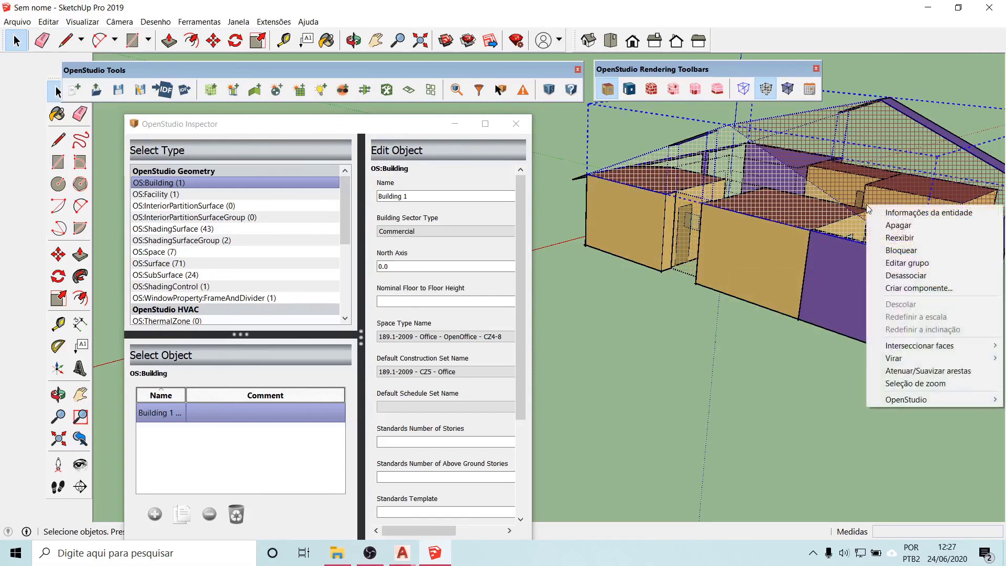
{"action": "left_click", "coordinate": [900, 238]}
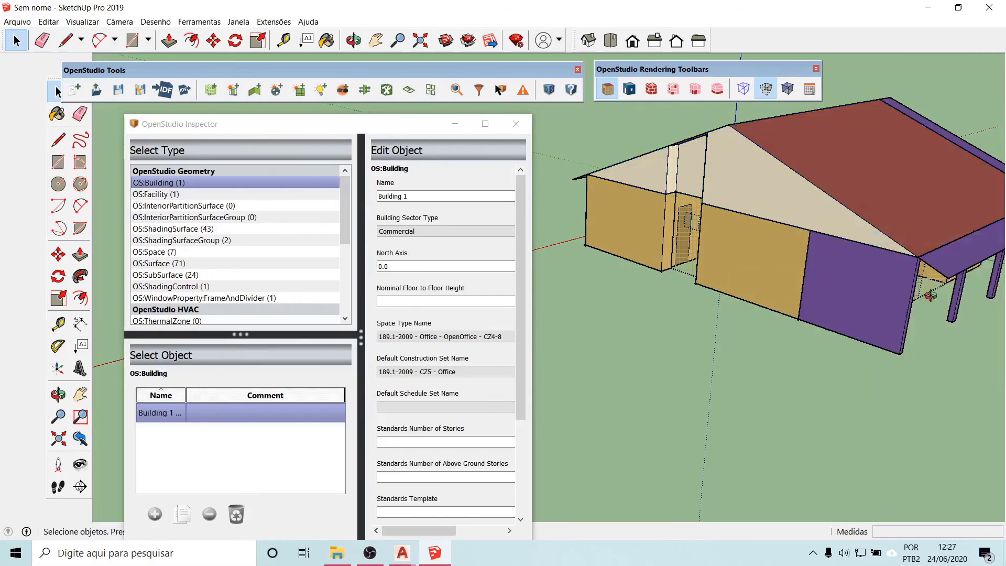
- Unhide the Sala space and the WC02 space from below the house
{"action": "middle_click_drag", "start_coordinate": [861, 261], "coordinate": [767, 212]}
{"action": "right_click", "coordinate": [766, 212]}
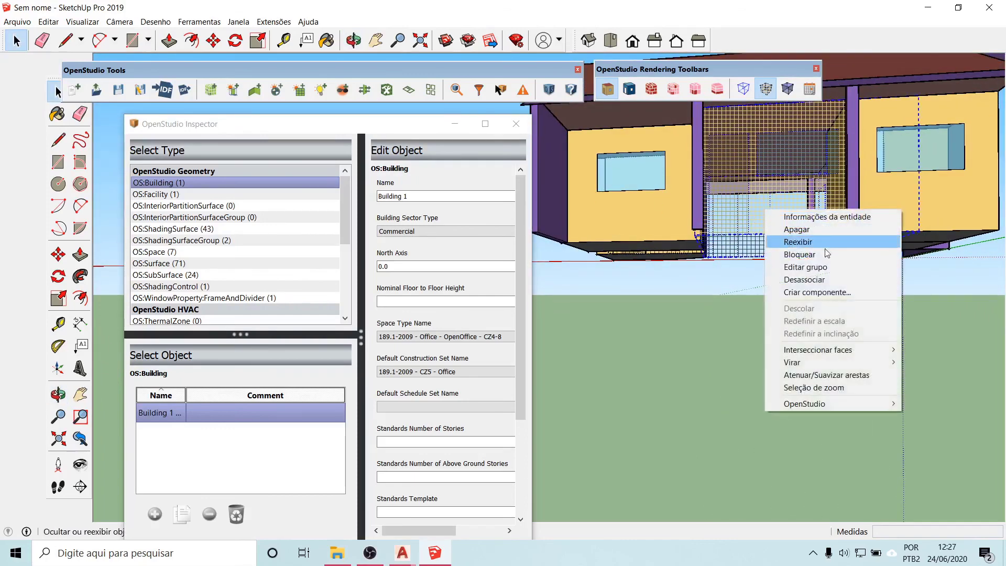
{"action": "left_click", "coordinate": [849, 242]}
{"action": "mouse_move", "coordinate": [802, 289]}
{"action": "middle_mouse_down"}
{"action": "mouse_move", "coordinate": [788, 272]}
{"action": "mouse_move", "coordinate": [655, 280]}
{"action": "middle_mouse_up"}
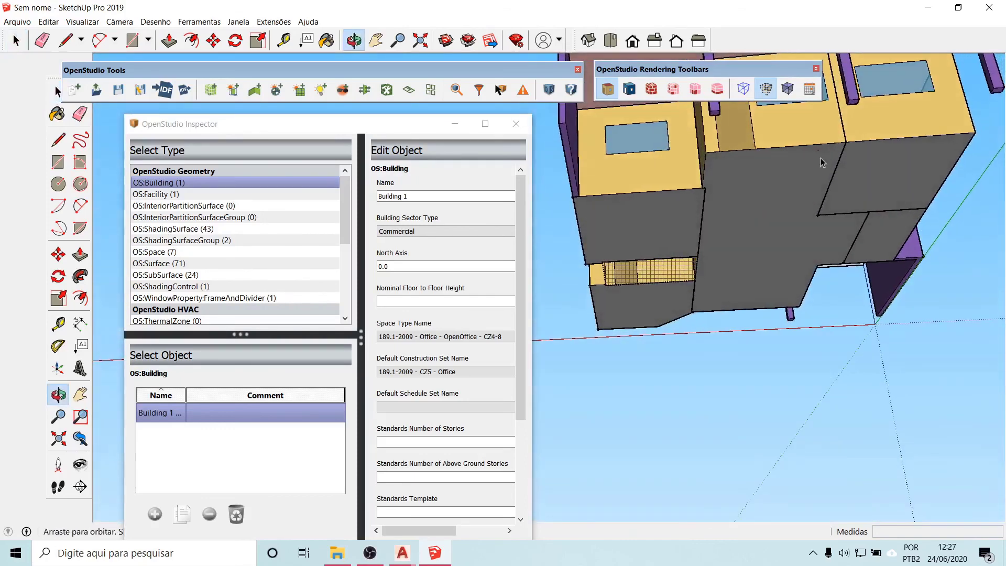
{"action": "right_click", "coordinate": [649, 272]}
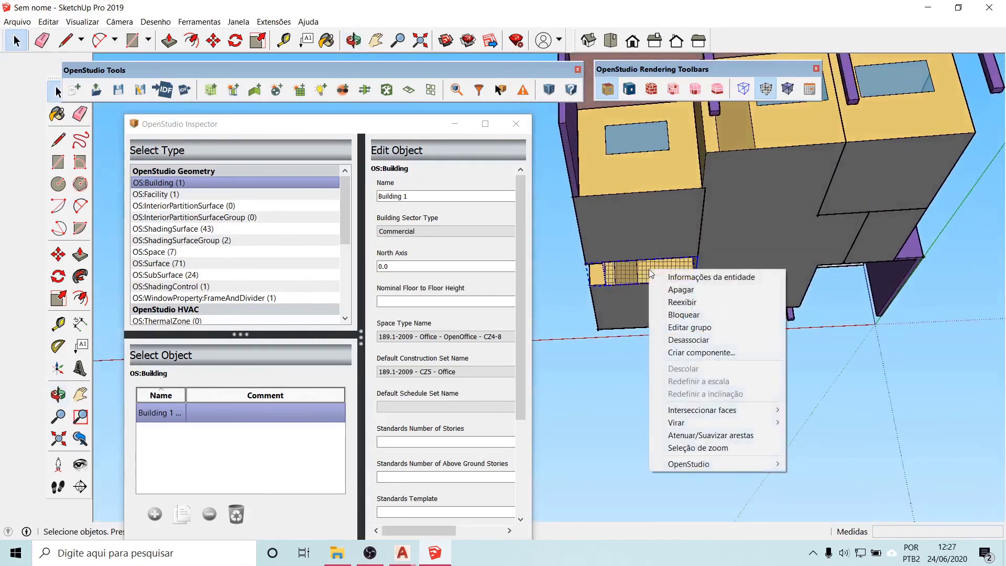
{"action": "left_click", "coordinate": [682, 303]}
- View the whole house from outside and list its OS:Space objects in the Inspector
{"action": "scroll", "coordinate": [692, 278], "scroll_direction": "down", "scroll_amount": 5}
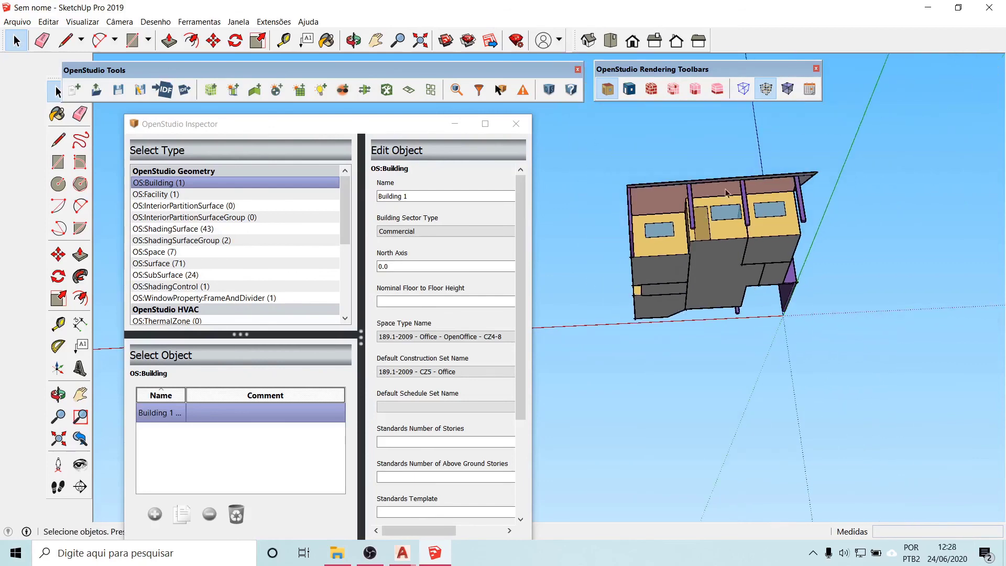
{"action": "middle_click_drag", "start_coordinate": [771, 185], "coordinate": [1003, 328]}
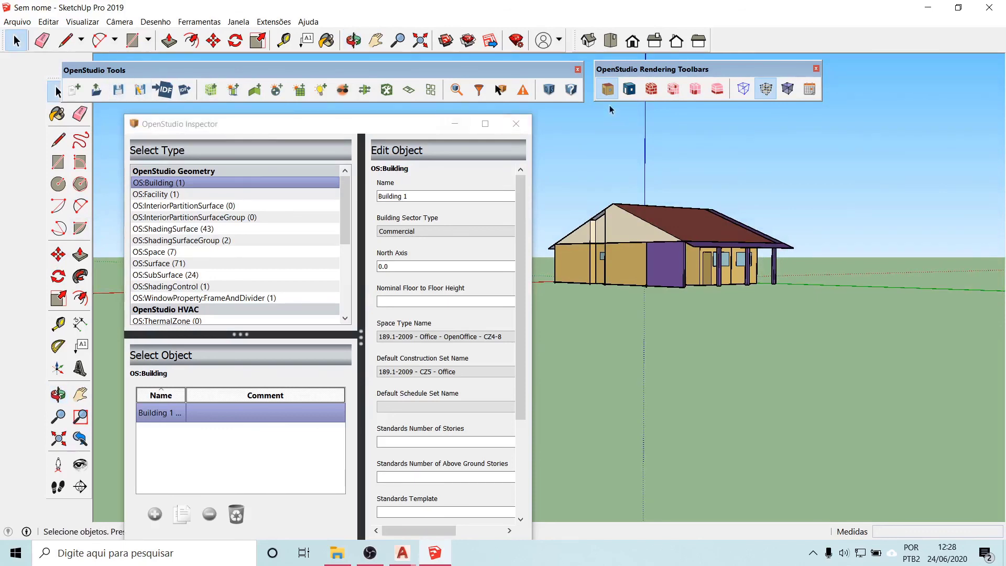
{"action": "left_click", "coordinate": [174, 254]}
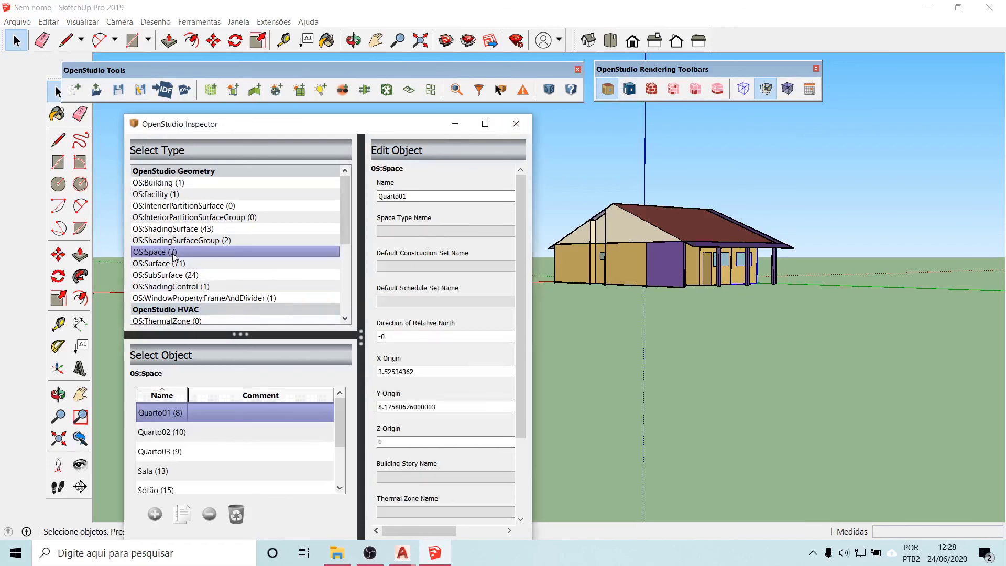
- Look through the Inspector's list of object types, including the OpenStudio Resources, and close the Inspector
{"action": "scroll", "coordinate": [176, 278], "scroll_direction": "down", "scroll_amount": 5}
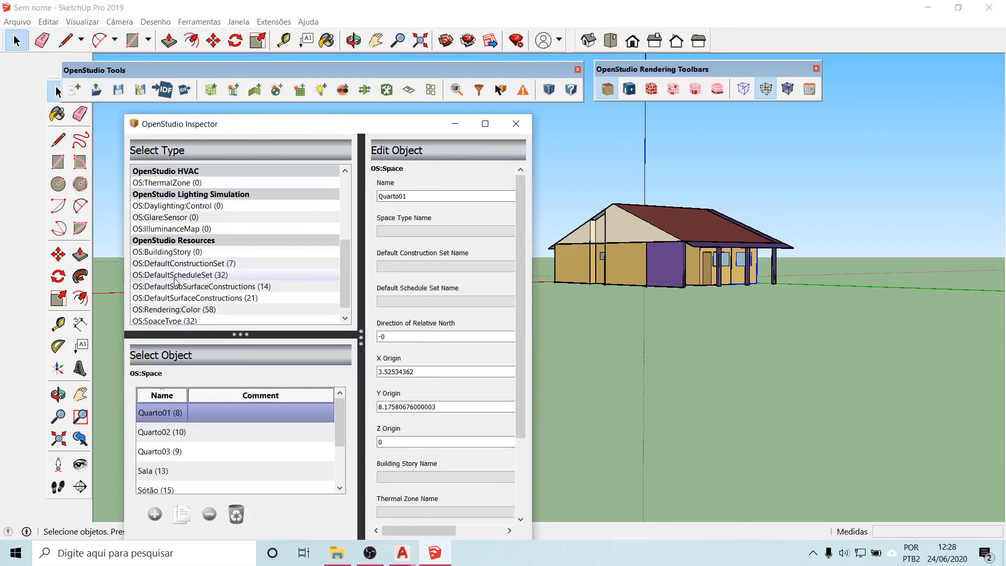
{"action": "scroll", "coordinate": [175, 280], "scroll_direction": "up", "scroll_amount": 5}
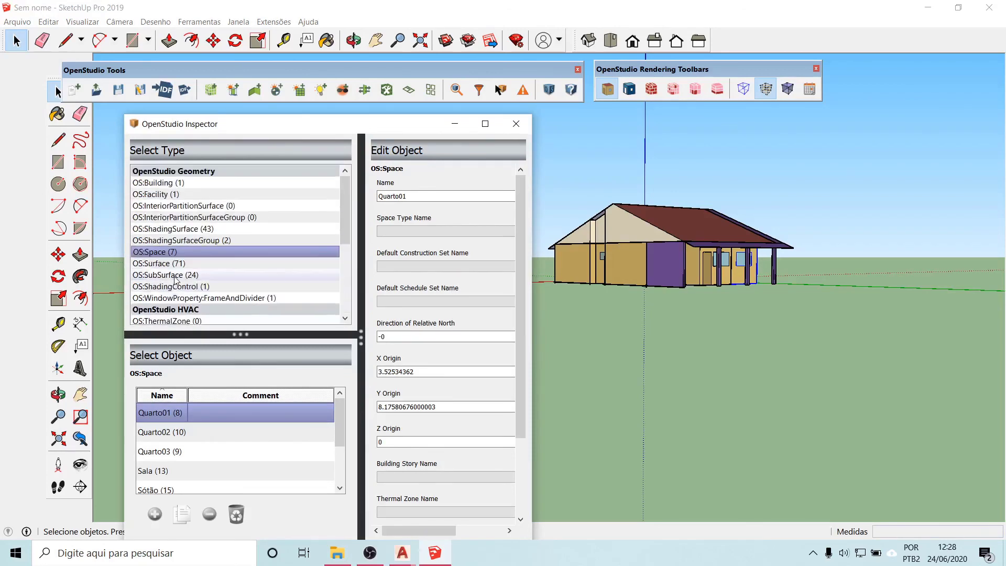
{"action": "left_click", "coordinate": [517, 125]}
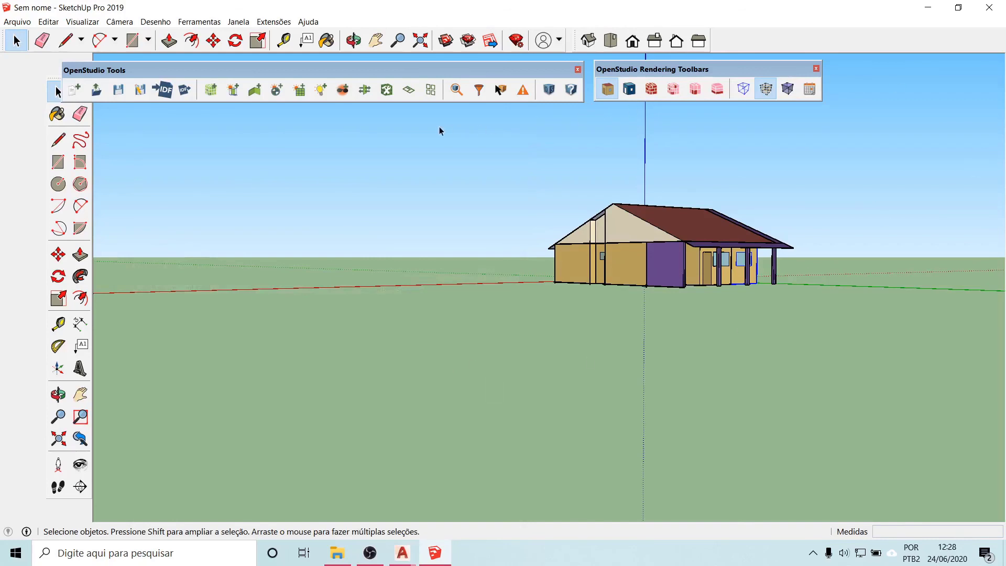
- Export the model as the EnergyPlus file CasaEscala2.idf in the QEE folder, replacing the existing file, and review the export warnings
{"action": "left_click", "coordinate": [184, 90]}
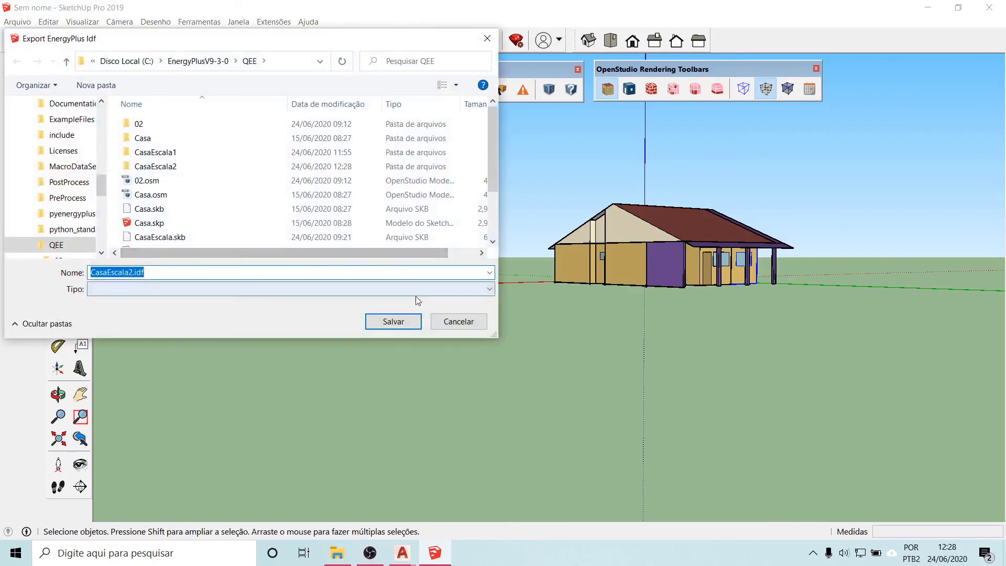
{"action": "left_click", "coordinate": [394, 321]}
{"action": "left_click", "coordinate": [551, 275]}
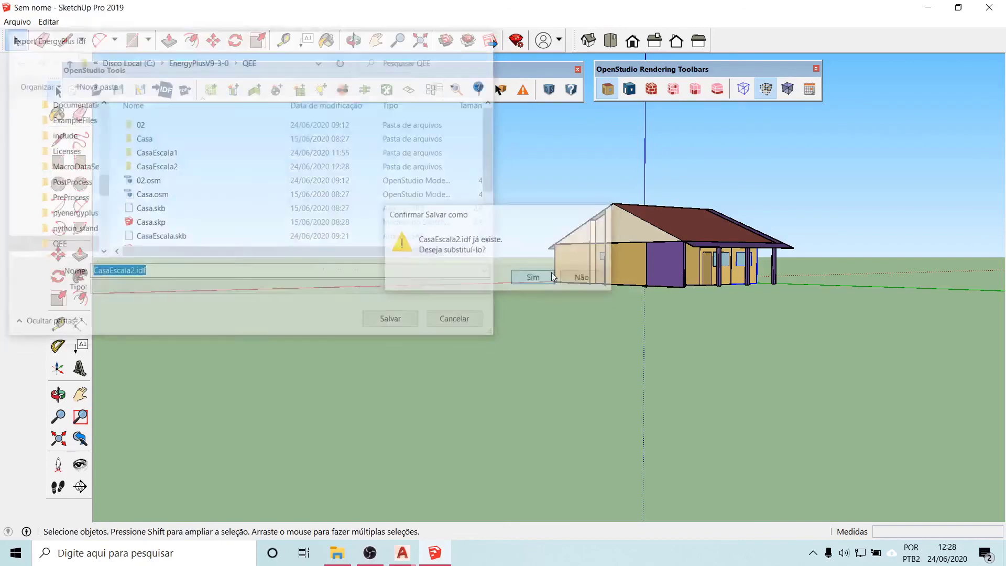
{"action": "scroll", "coordinate": [435, 251], "scroll_direction": "down", "scroll_amount": 5}
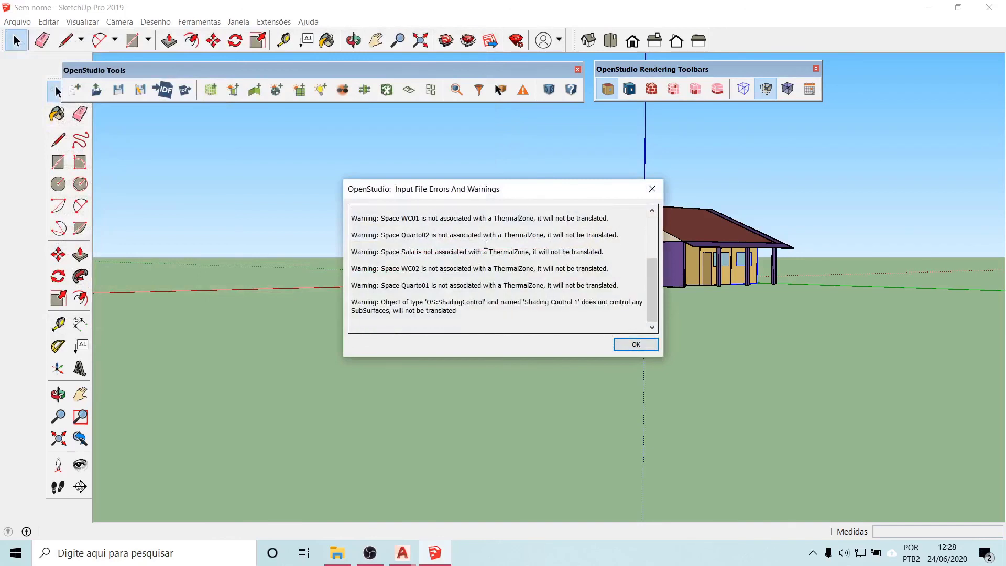
{"action": "left_click", "coordinate": [636, 344]}
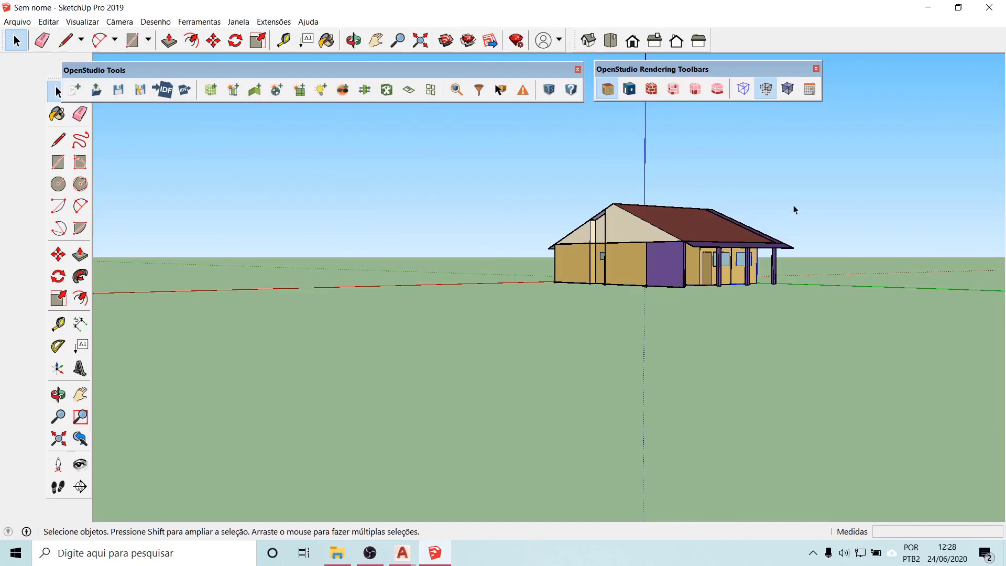
{"action": "scroll", "coordinate": [793, 210], "scroll_direction": "up", "scroll_amount": 5}
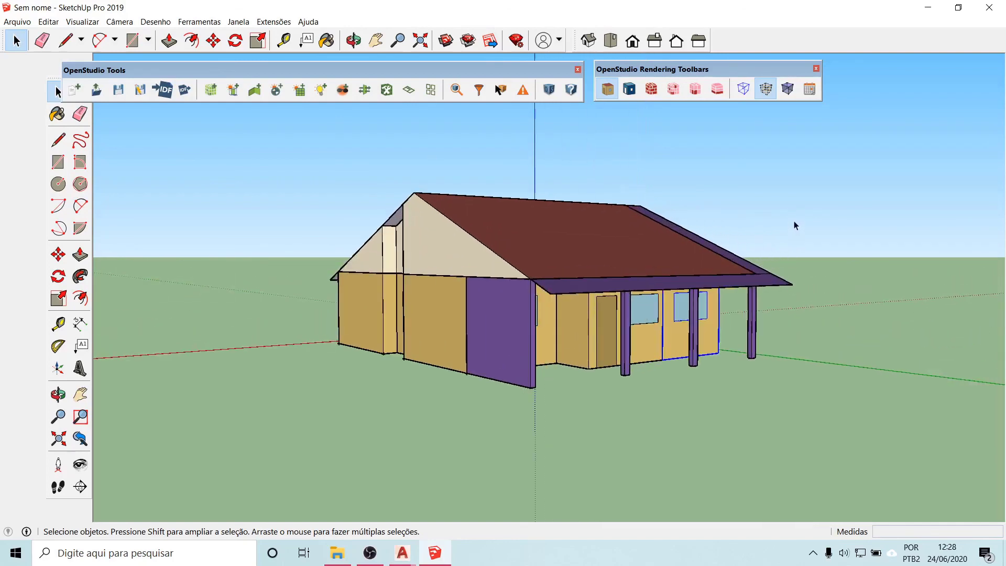